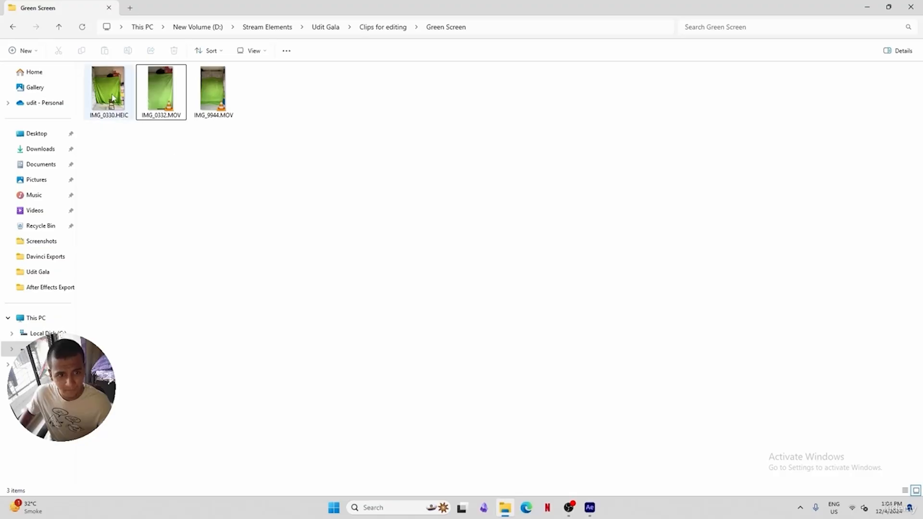
# View the green screen photo IMG_0330.HEIC and play the clip IMG_0332.MOV full screen
pyautogui.doubleClick(109, 89)
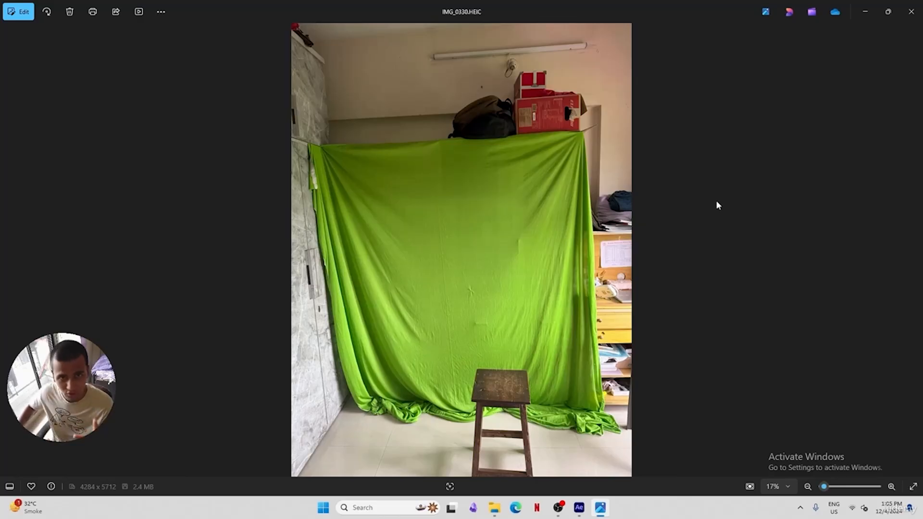
pyautogui.click(911, 11)
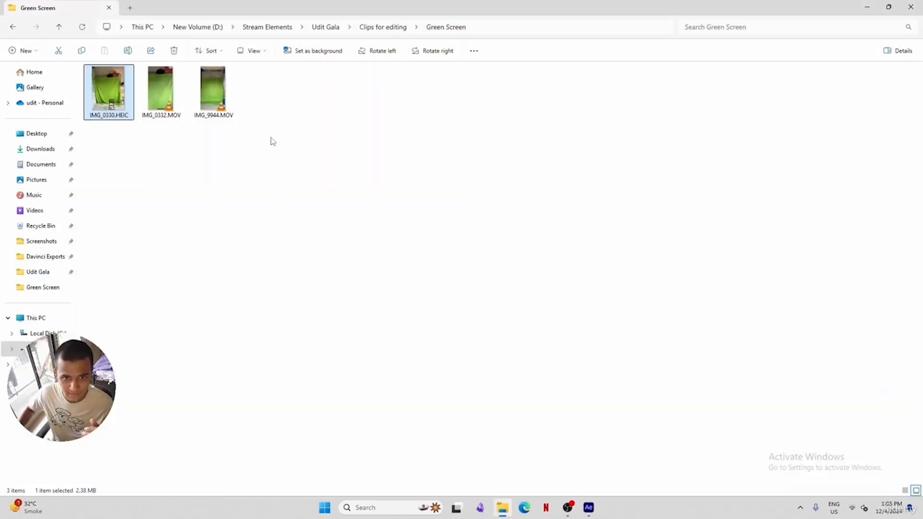
pyautogui.doubleClick(162, 100)
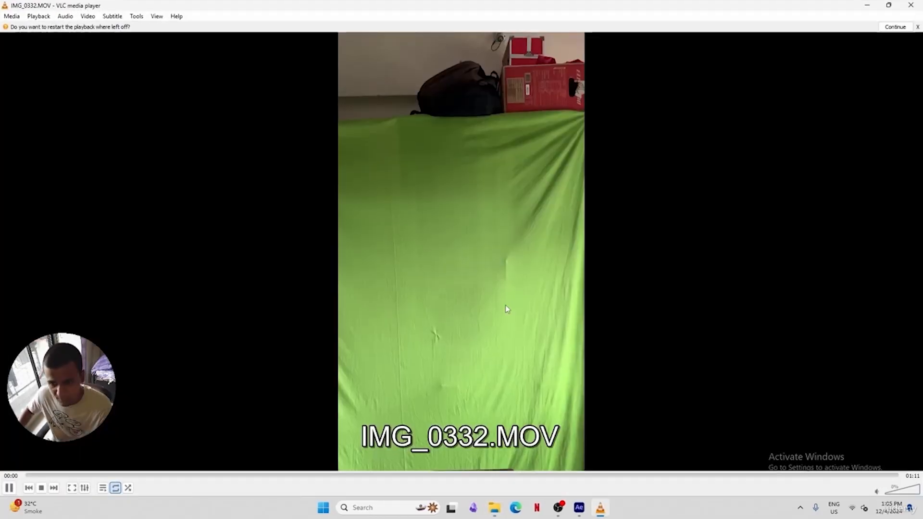
pyautogui.doubleClick(510, 298)
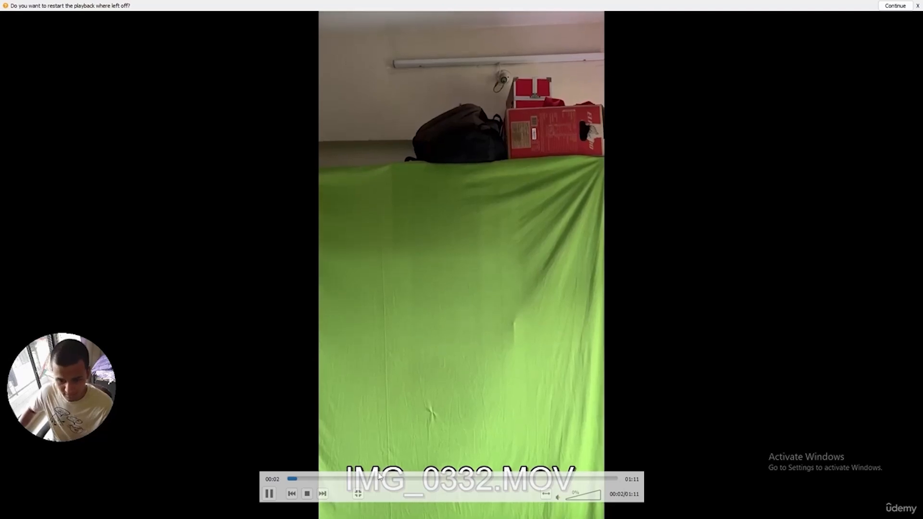
pyautogui.click(356, 479)
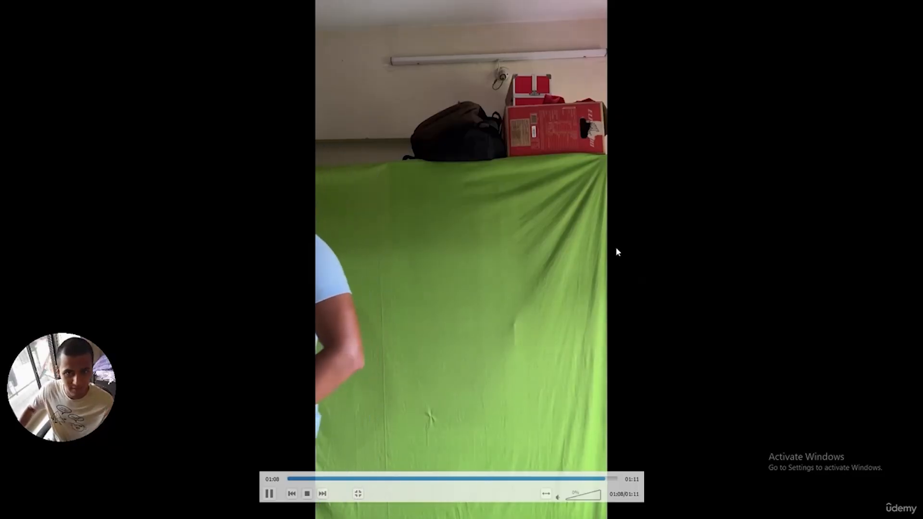
pyautogui.doubleClick(610, 240)
pyautogui.click(911, 4)
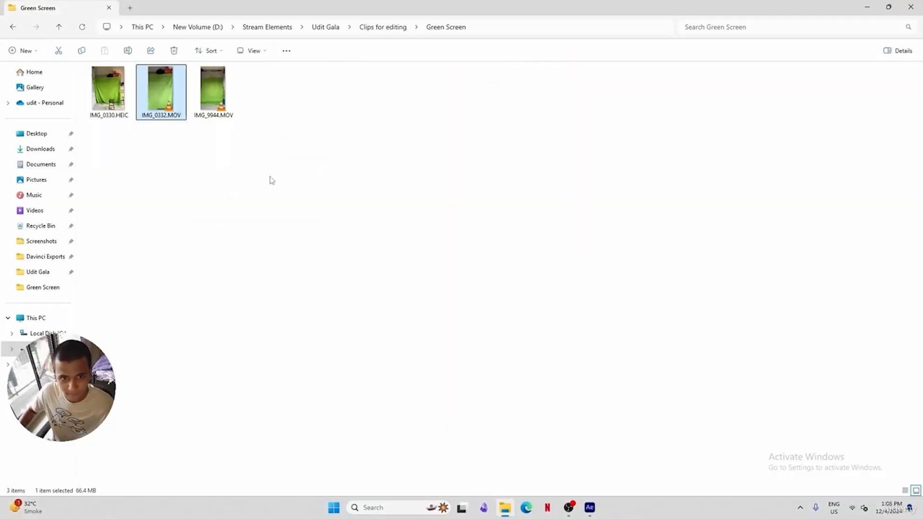
# Reopen the clip IMG_0332.MOV briefly, then close the player and the Green Screen folder to return to After Effects
pyautogui.doubleClick(163, 91)
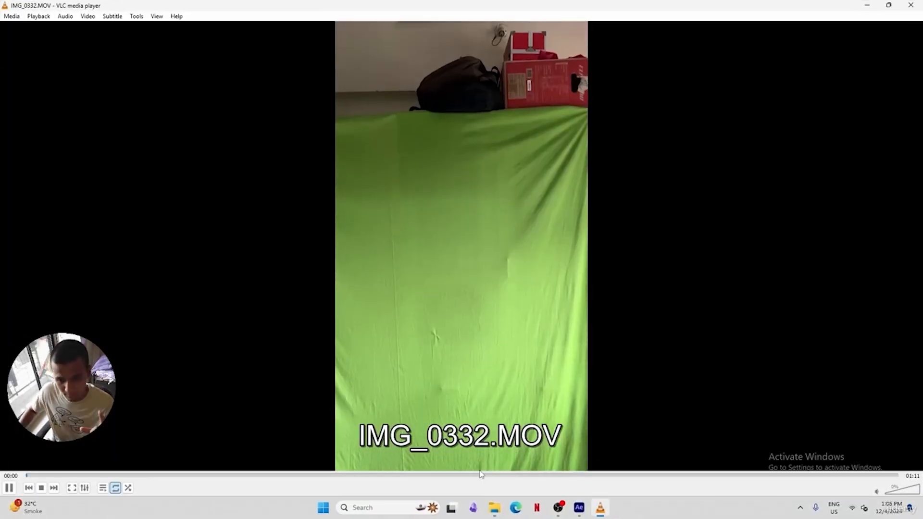
pyautogui.hotkey('ctrl', 'q')
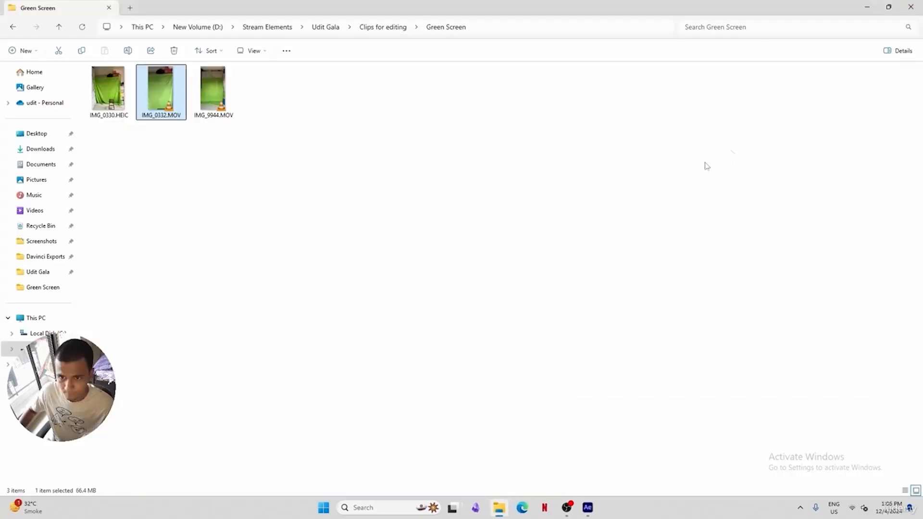
pyautogui.click(911, 5)
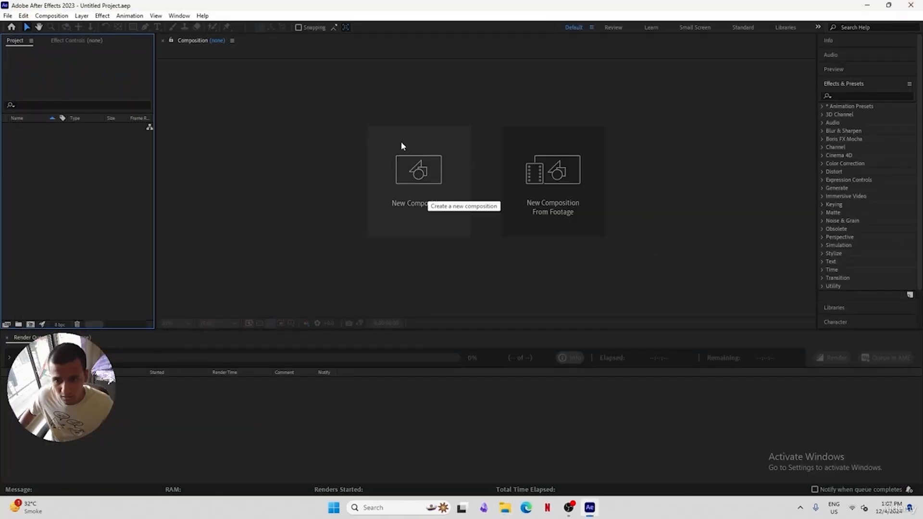
# Create a new 1080 x 1920 composition with a frame rate of 30 frames per second
pyautogui.click(405, 166)
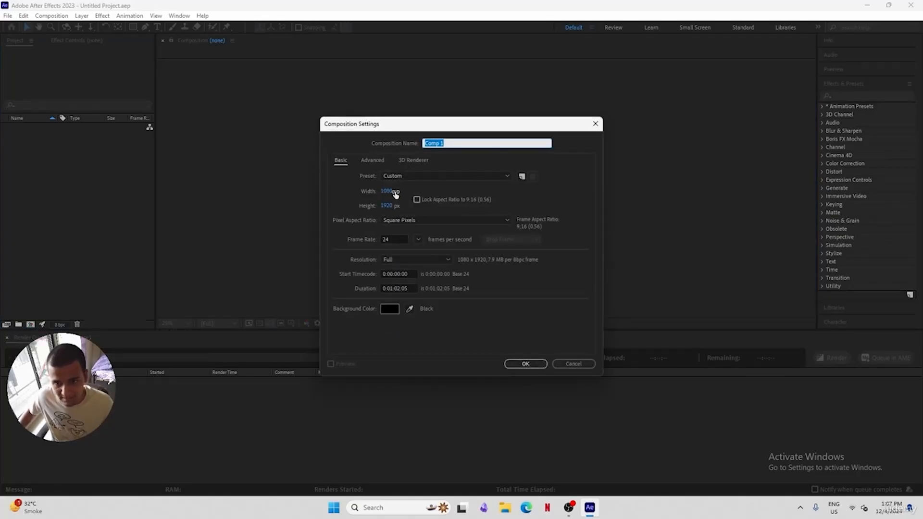
pyautogui.click(418, 239)
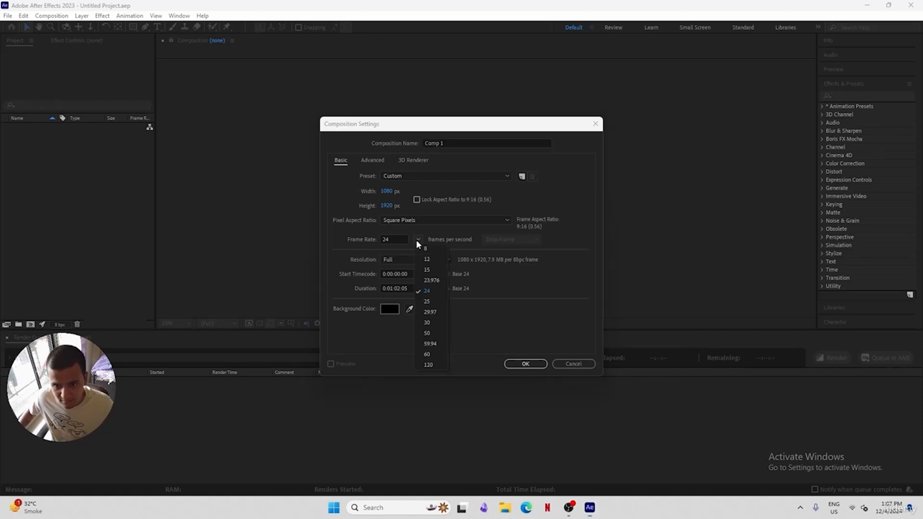
pyautogui.click(436, 322)
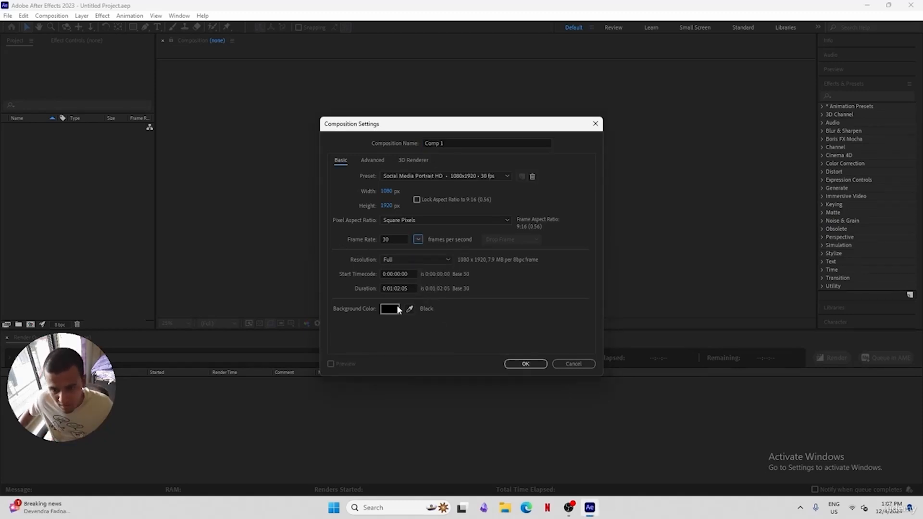
pyautogui.click(524, 364)
# Import IMG_0332.MOV from the Green Screen folder and add it to the composition's timeline
pyautogui.rightClick(68, 212)
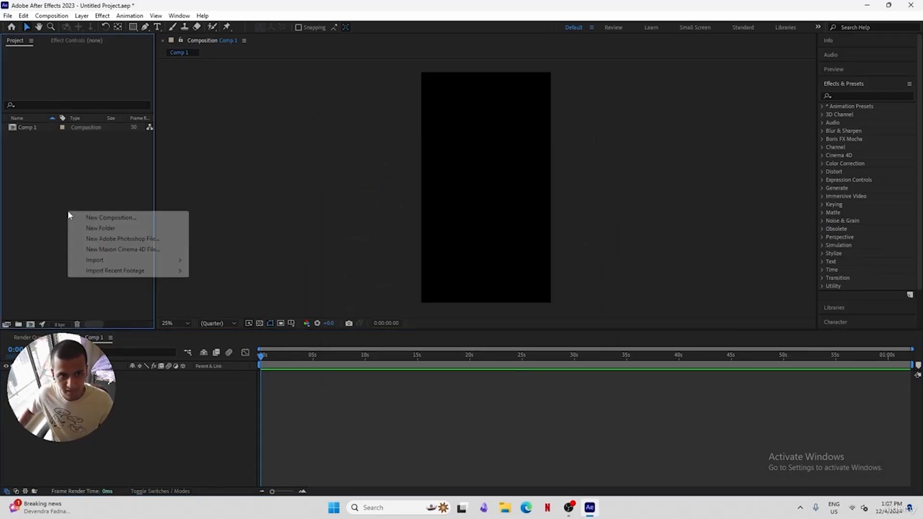
pyautogui.moveTo(105, 260)
pyautogui.click(209, 260)
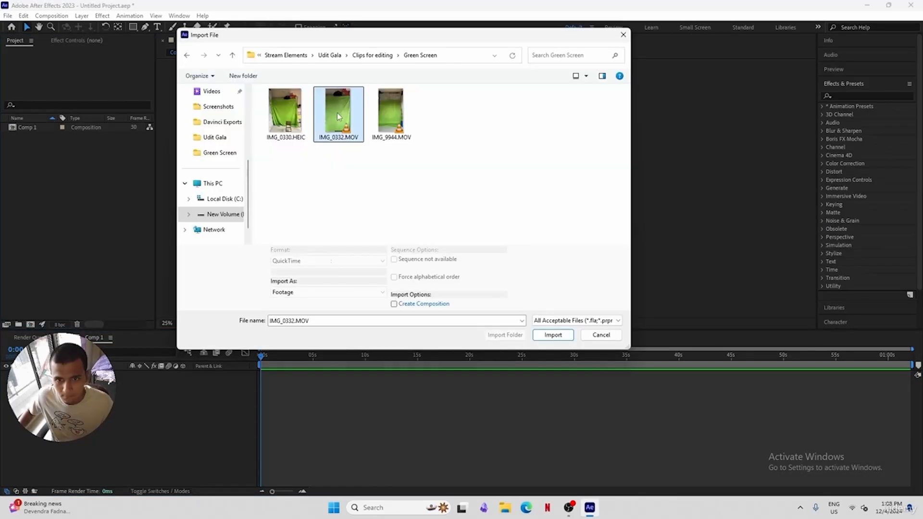
pyautogui.doubleClick(339, 117)
pyautogui.moveTo(33, 136); pyautogui.dragTo(413, 360)
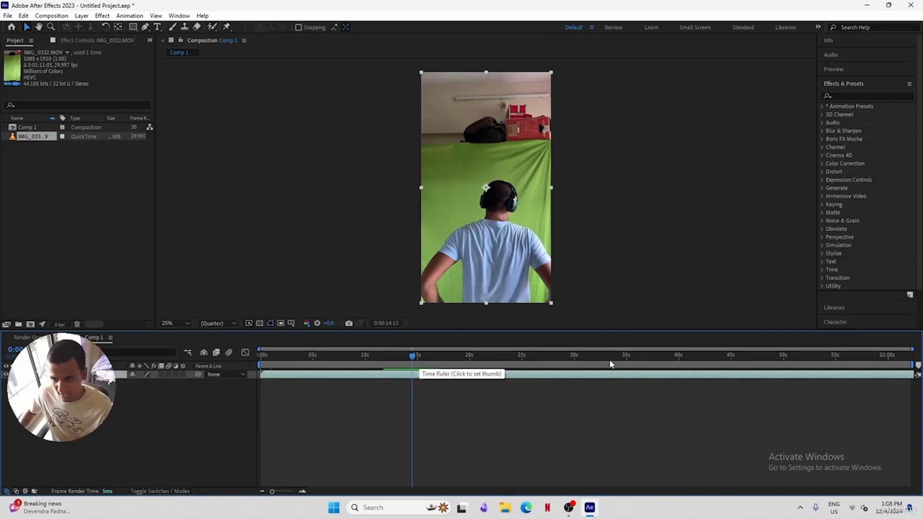
# Split the clip at 0:00:34:27 and delete the part before the cut
pyautogui.click(416, 357)
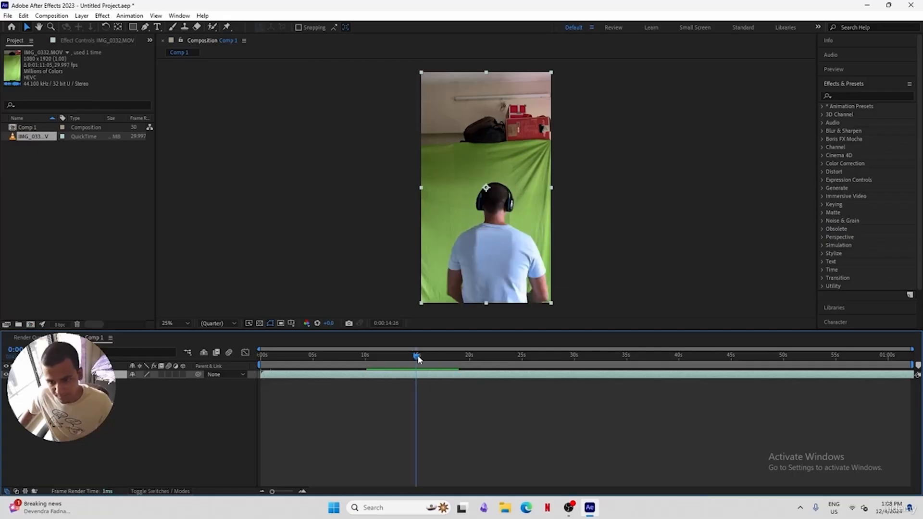
pyautogui.moveTo(419, 358); pyautogui.dragTo(626, 365)
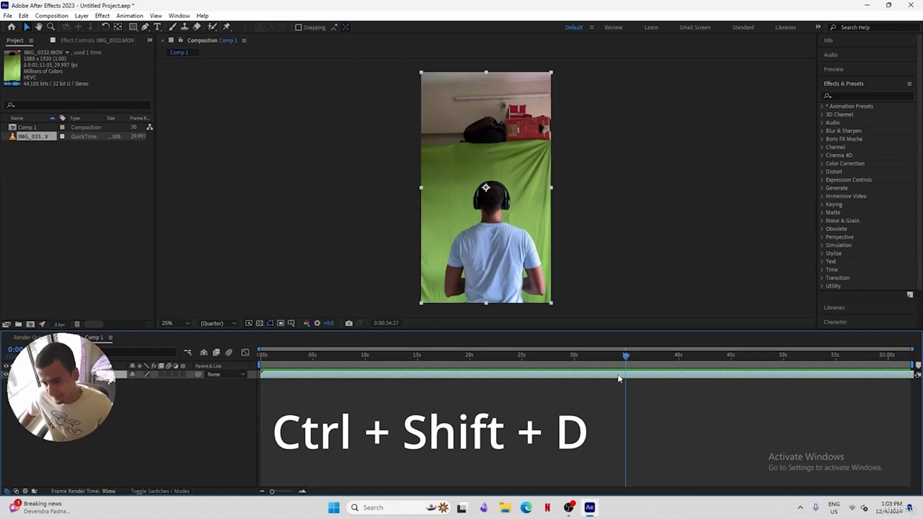
pyautogui.hotkey('ctrl', 'shift', 'd')
pyautogui.click(605, 383)
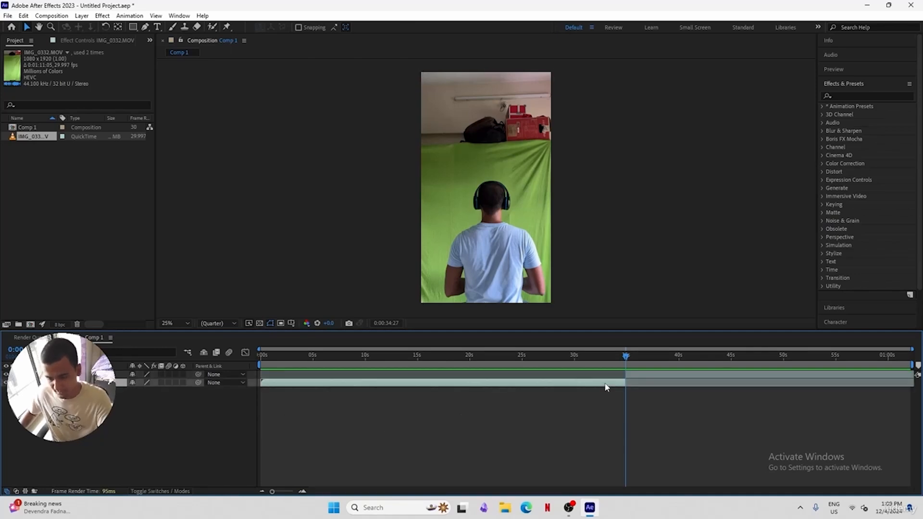
pyautogui.press('Delete')
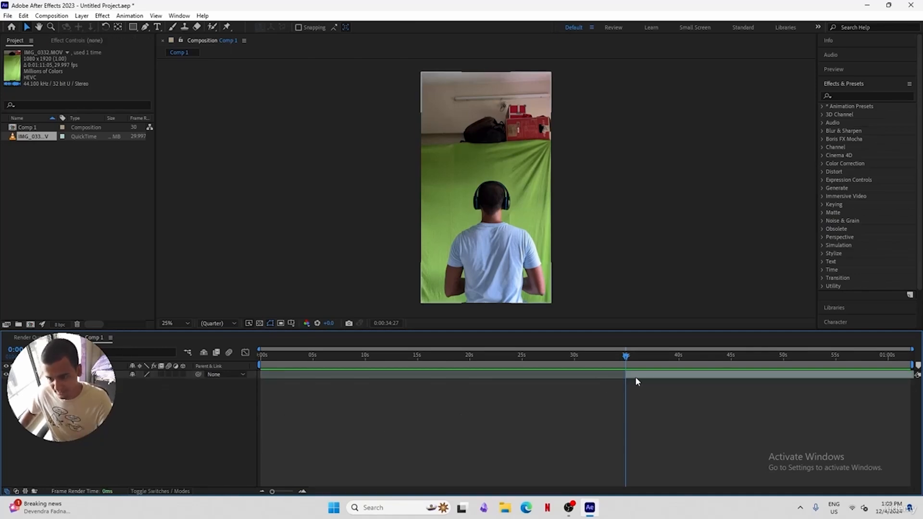
# Split the remaining clip at 0:00:45:00 and delete the part after the cut
pyautogui.click(731, 356)
pyautogui.click(748, 377)
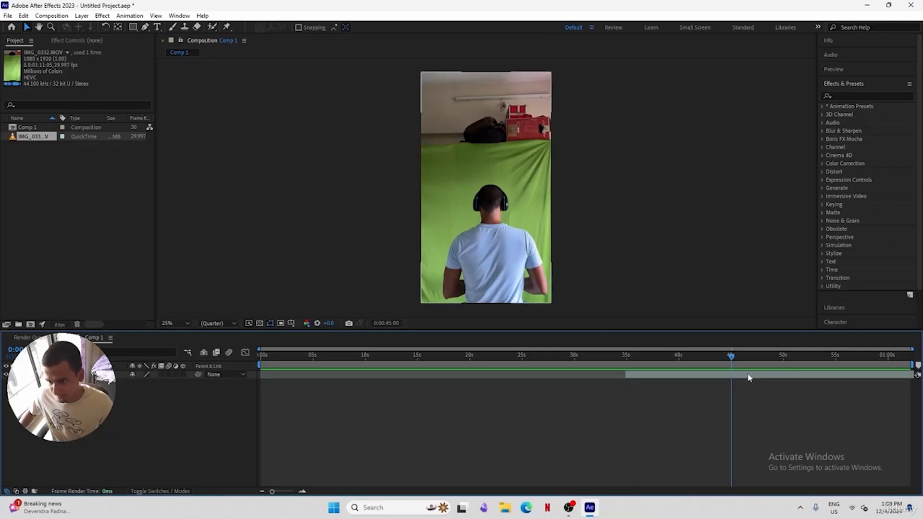
pyautogui.hotkey('ctrl', 'shift', 'd')
pyautogui.press('Delete')
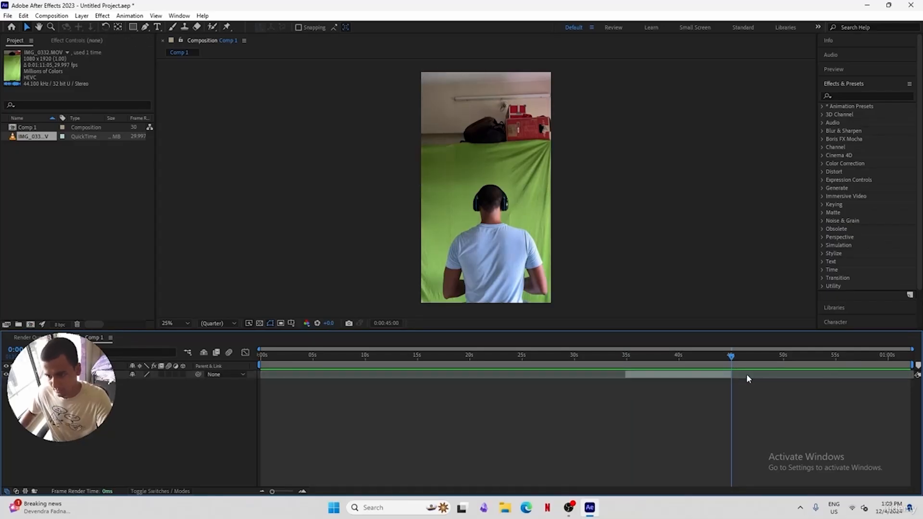
# Move the trimmed clip to the start of the timeline and end the work area at the clip's end
pyautogui.doubleClick(668, 376)
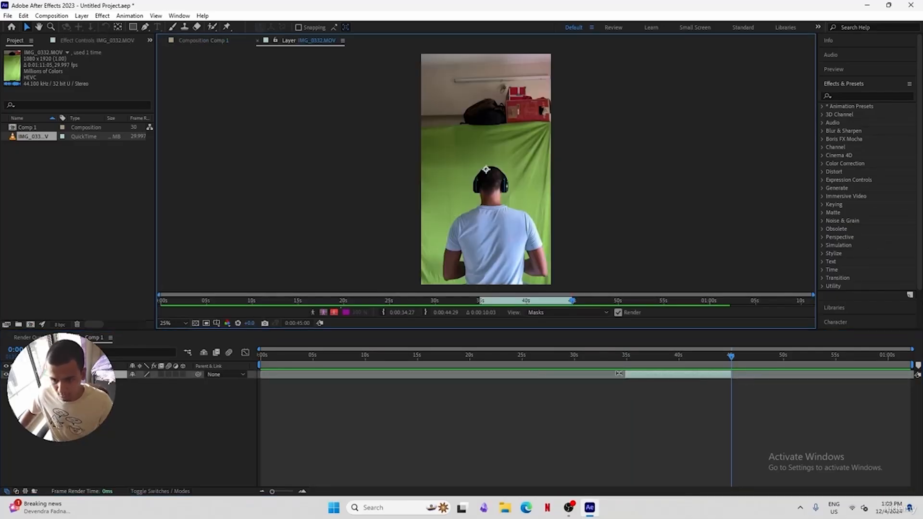
pyautogui.moveTo(640, 377); pyautogui.dragTo(366, 358)
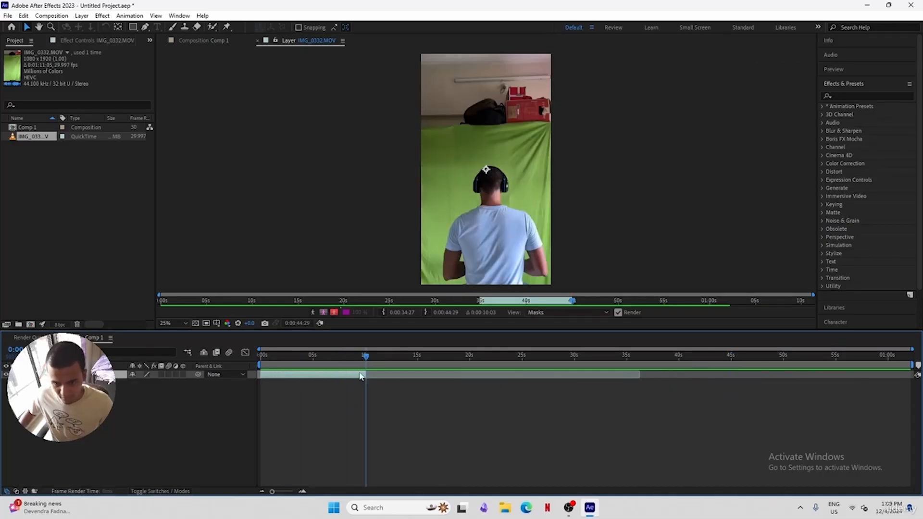
pyautogui.press('n')
# Draw a closed Pen tool mask on the clip around the area above the man's head, including the wall and boxes
pyautogui.click(284, 356)
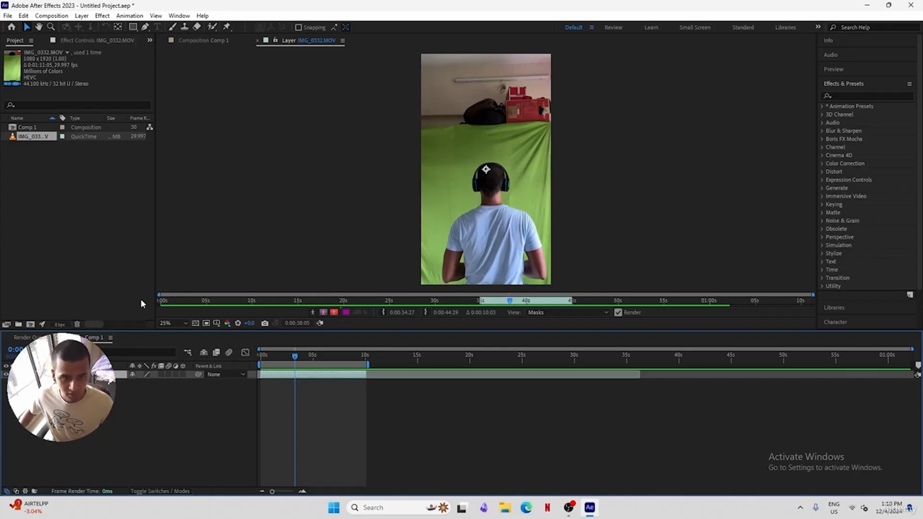
pyautogui.click(145, 27)
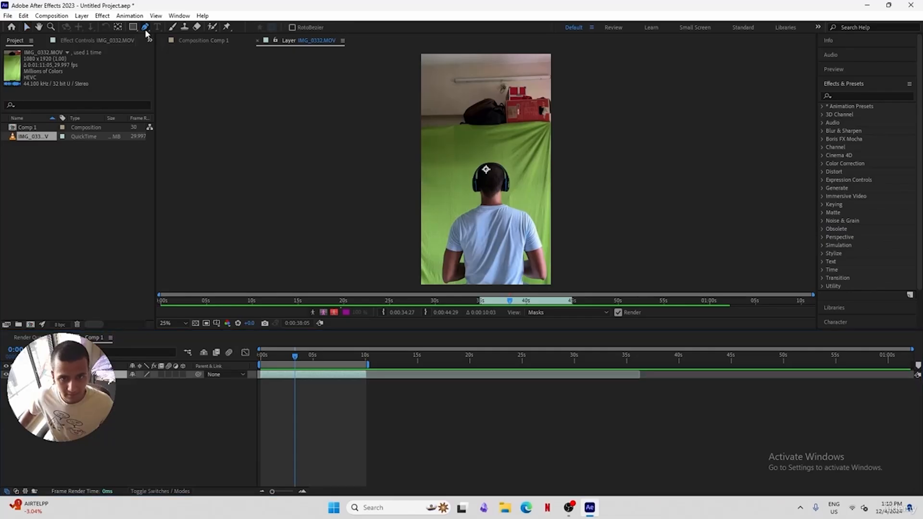
pyautogui.click(414, 181)
pyautogui.click(447, 168)
pyautogui.click(463, 158)
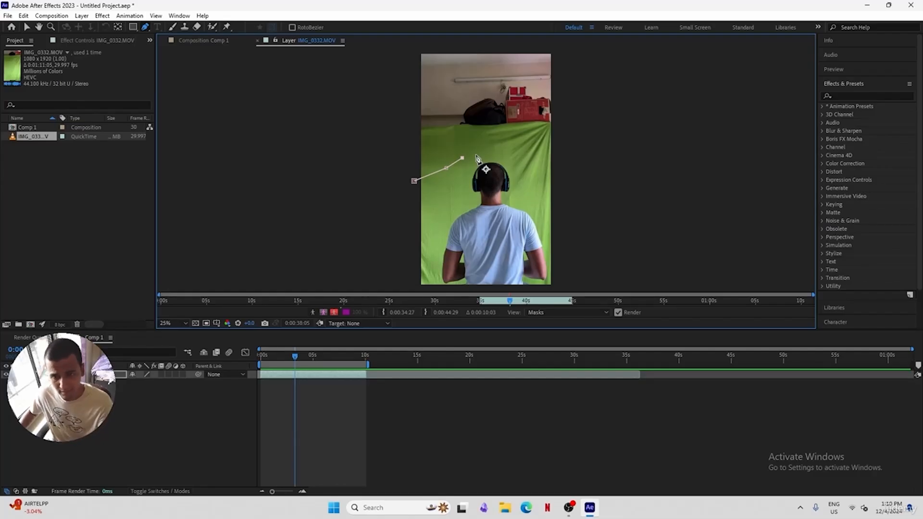
pyautogui.click(475, 155)
pyautogui.click(492, 155)
pyautogui.click(510, 157)
pyautogui.click(530, 165)
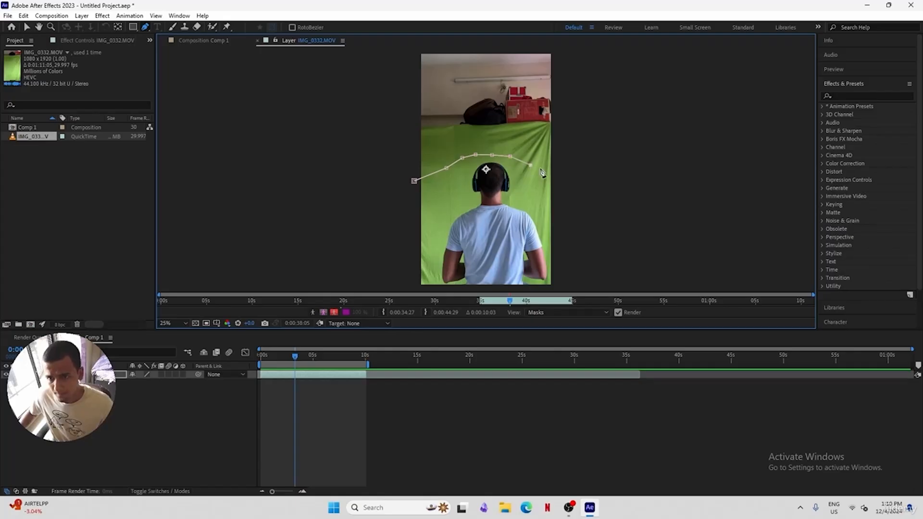
pyautogui.click(563, 171)
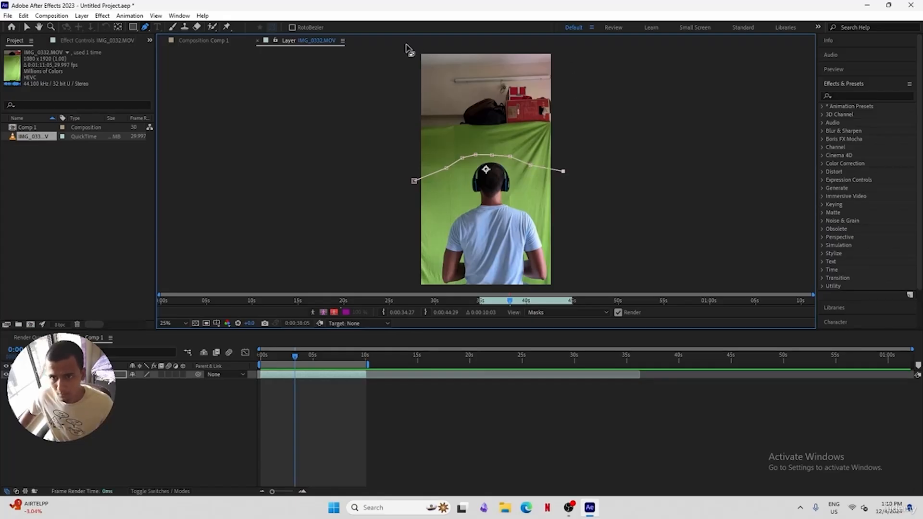
pyautogui.click(551, 53)
pyautogui.click(419, 54)
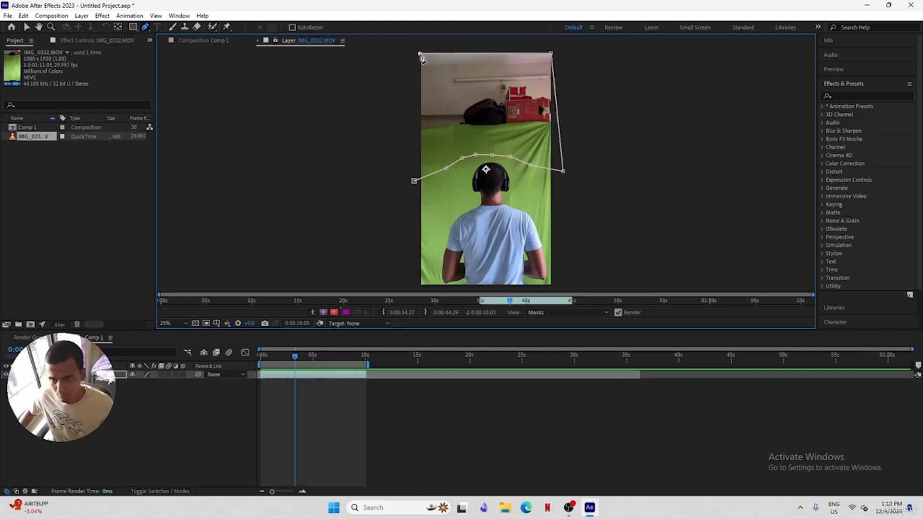
pyautogui.click(409, 114)
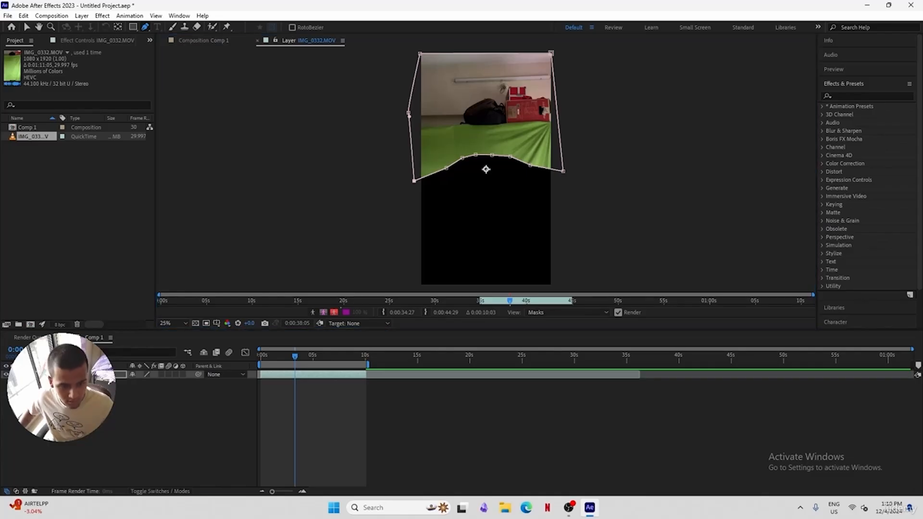
# Invert the clip's mask to hide the area above the man's head
pyautogui.click(53, 374)
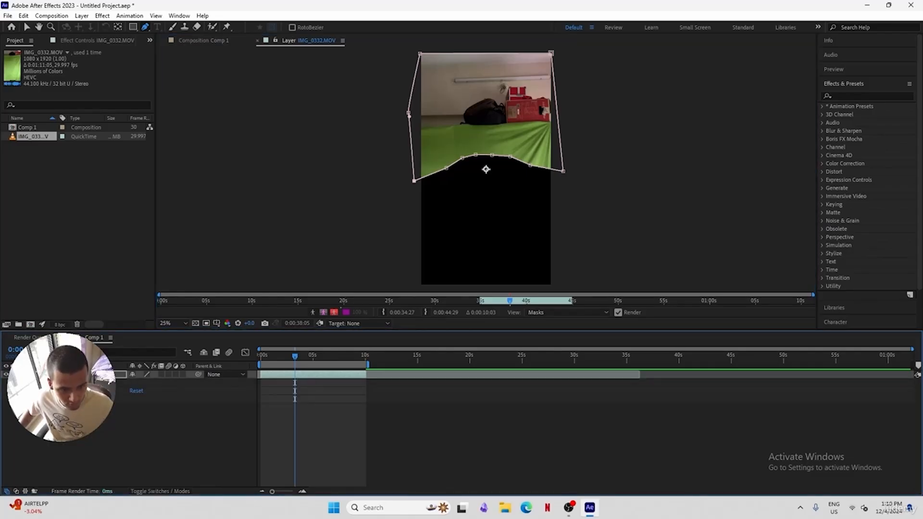
pyautogui.click(59, 383)
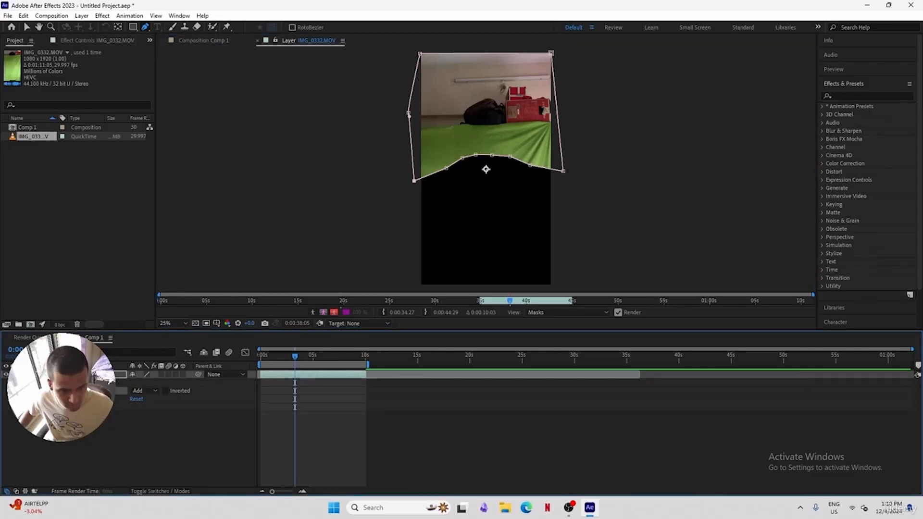
pyautogui.click(165, 391)
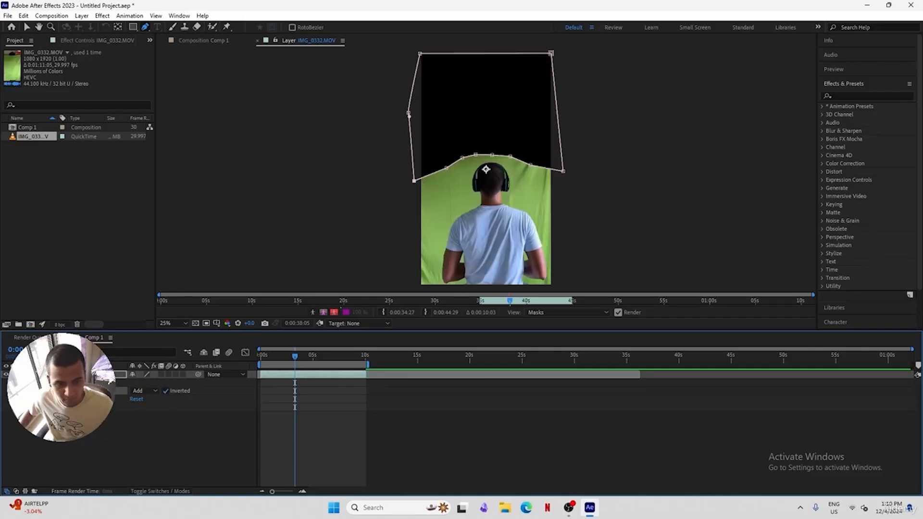
pyautogui.click(13, 375)
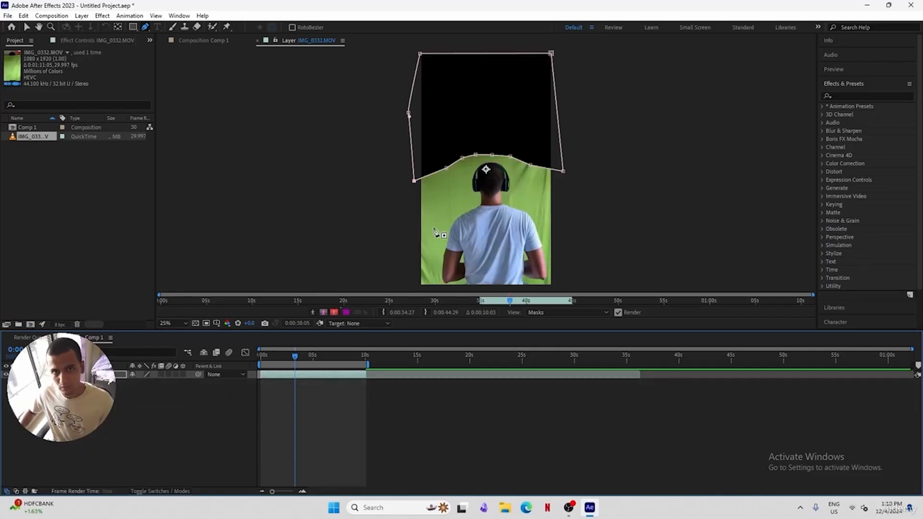
# Apply the Keylight (1.2) effect to the clip and sample the green backdrop beside the man's head as its Screen Colour
pyautogui.click(845, 96)
pyautogui.write('ke')
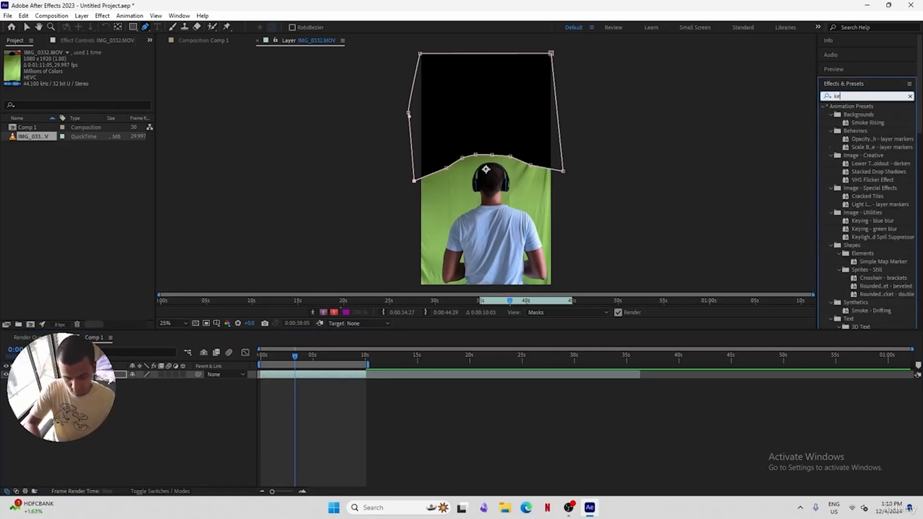
pyautogui.write('ylight')
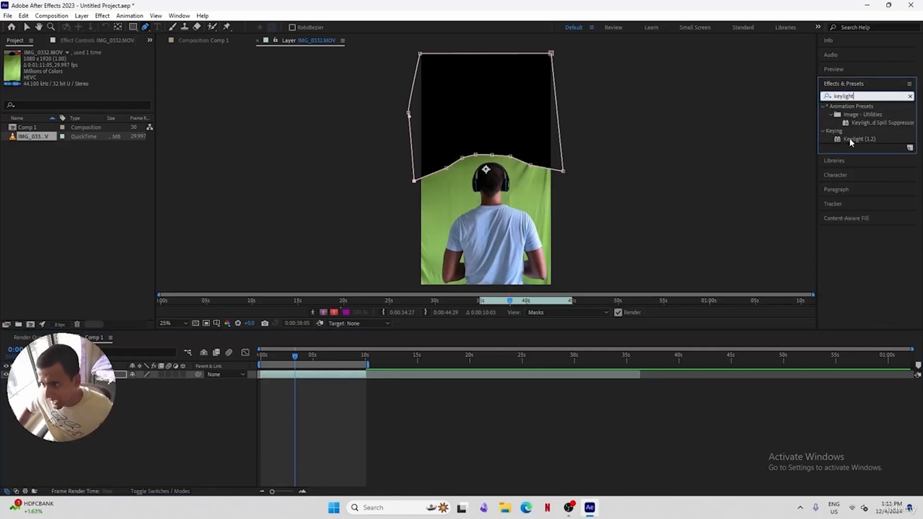
pyautogui.doubleClick(854, 139)
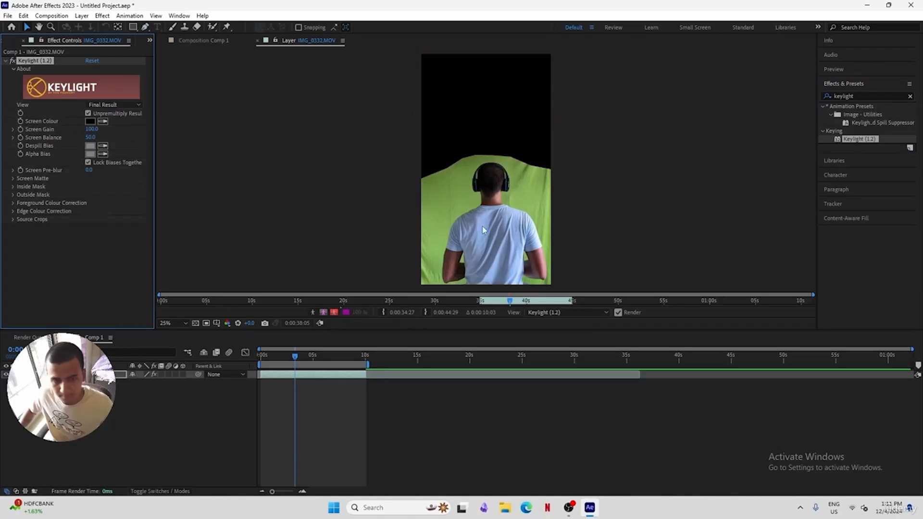
pyautogui.click(103, 122)
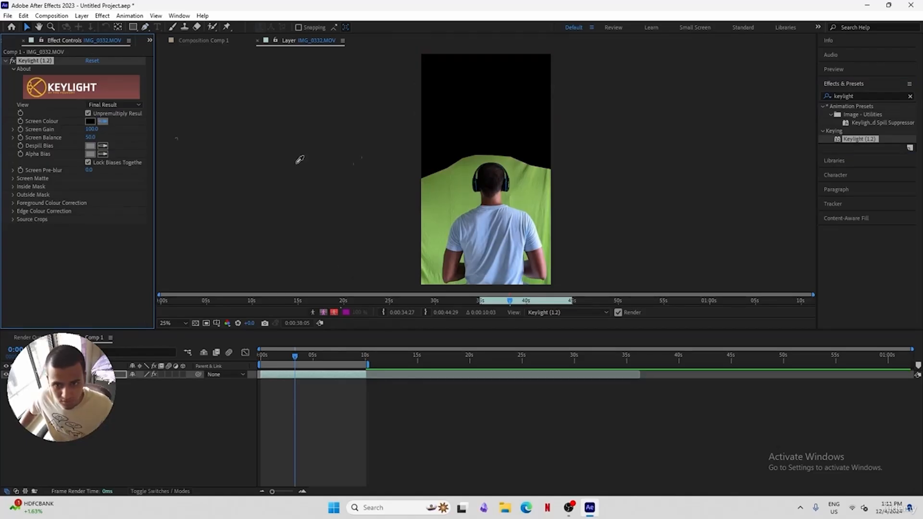
pyautogui.click(513, 177)
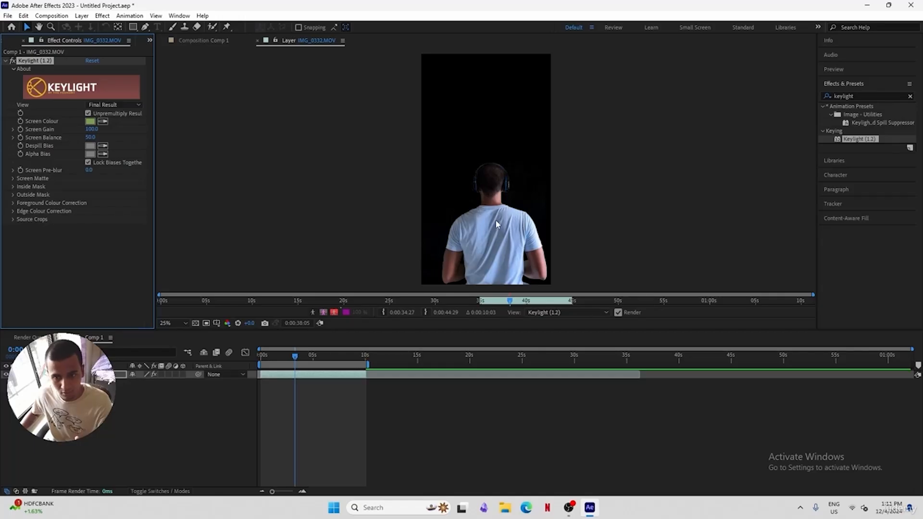
# Switch the Keylight effect's view to Screen Matte
pyautogui.click(122, 105)
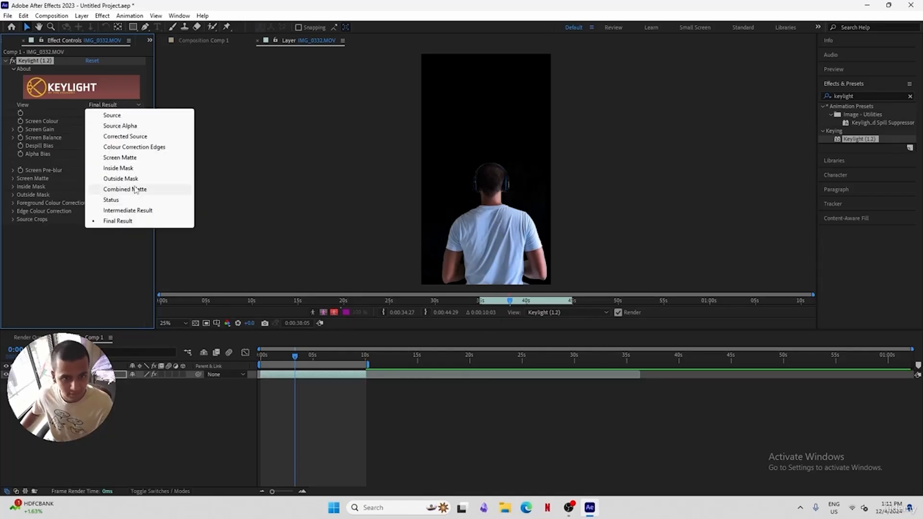
pyautogui.click(45, 258)
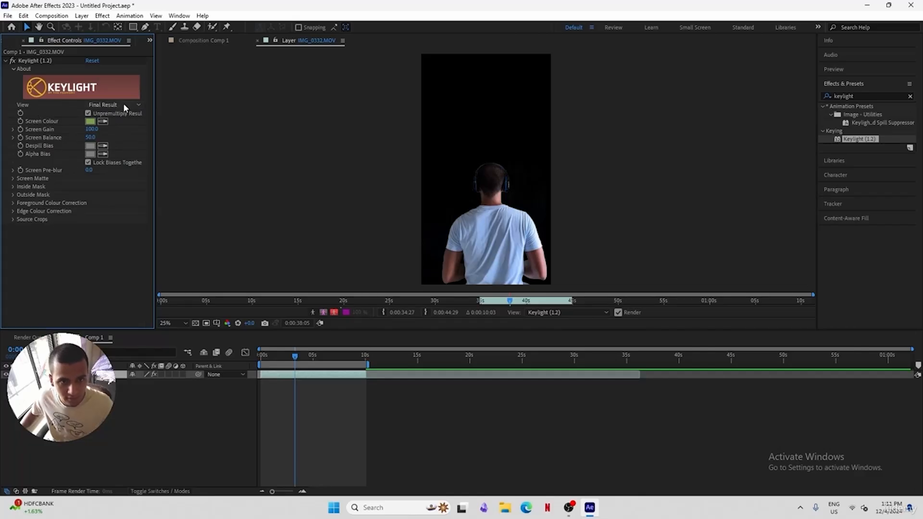
pyautogui.click(123, 103)
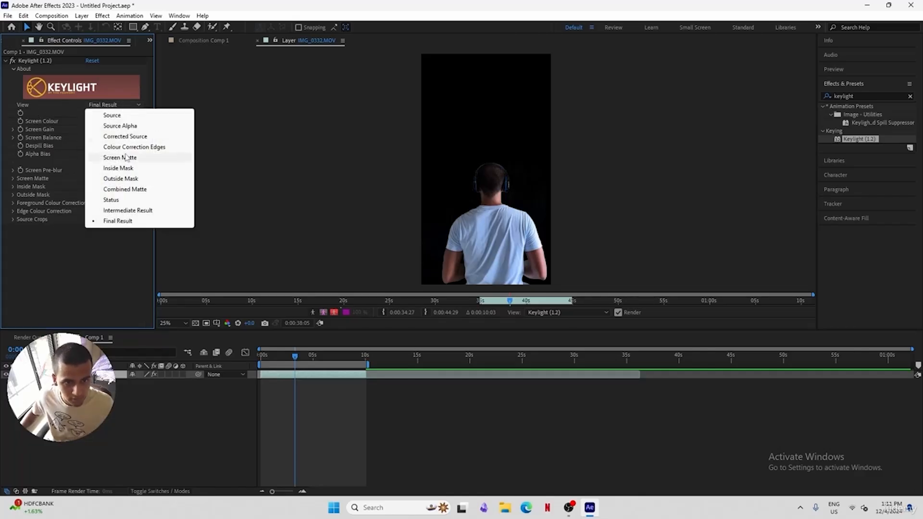
pyautogui.click(147, 159)
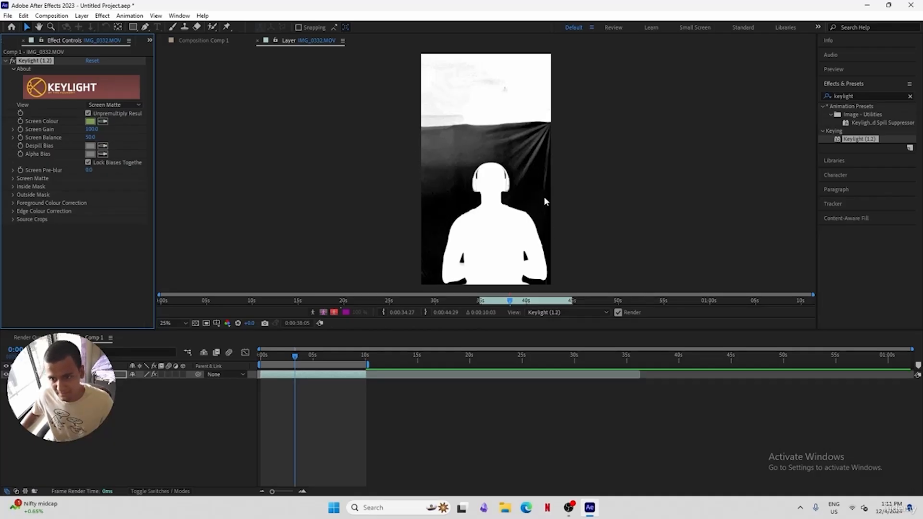
# Set the Screen Matte's Clip Black to 36, checking the matte at other moments of the clip
pyautogui.click(13, 179)
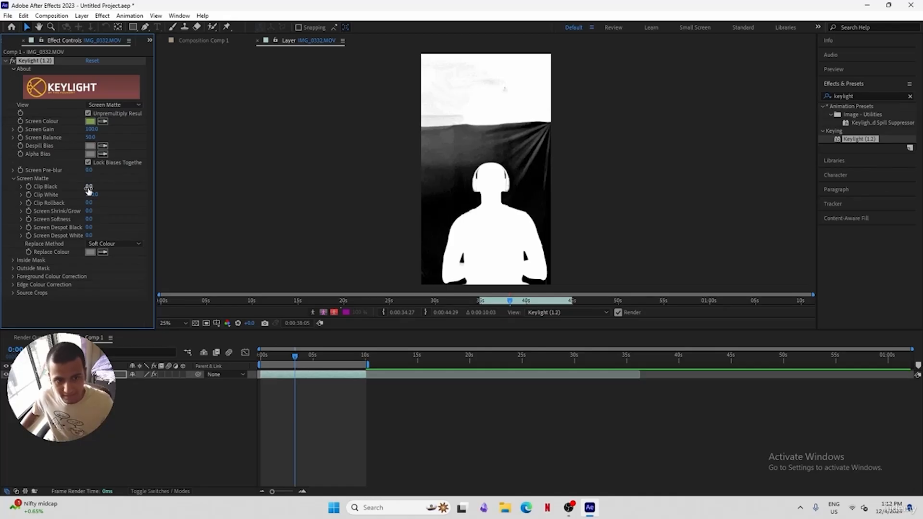
pyautogui.moveTo(88, 189); pyautogui.dragTo(97, 186)
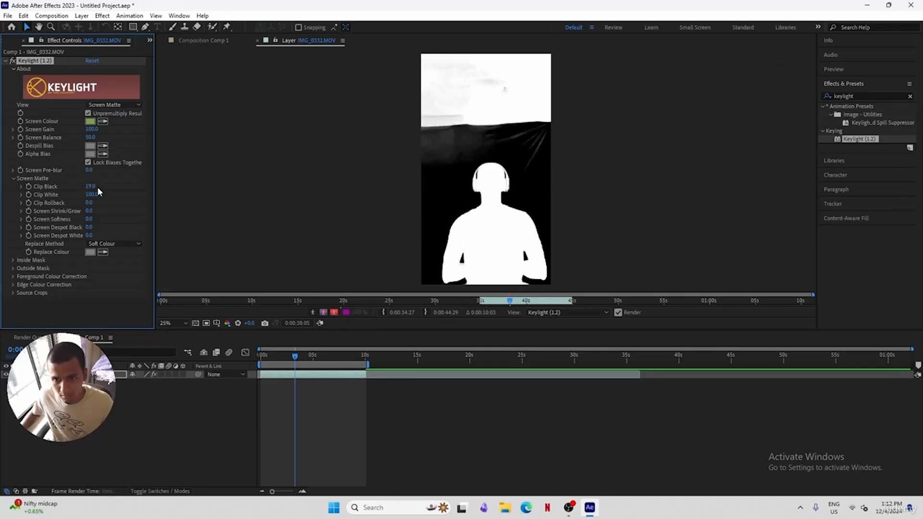
pyautogui.click(271, 356)
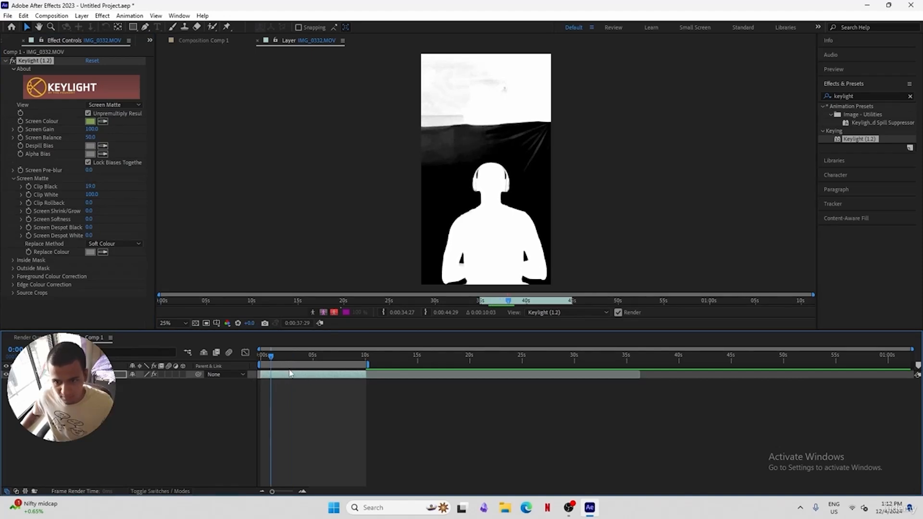
pyautogui.moveTo(309, 356); pyautogui.dragTo(290, 356)
pyautogui.moveTo(90, 186); pyautogui.dragTo(99, 188)
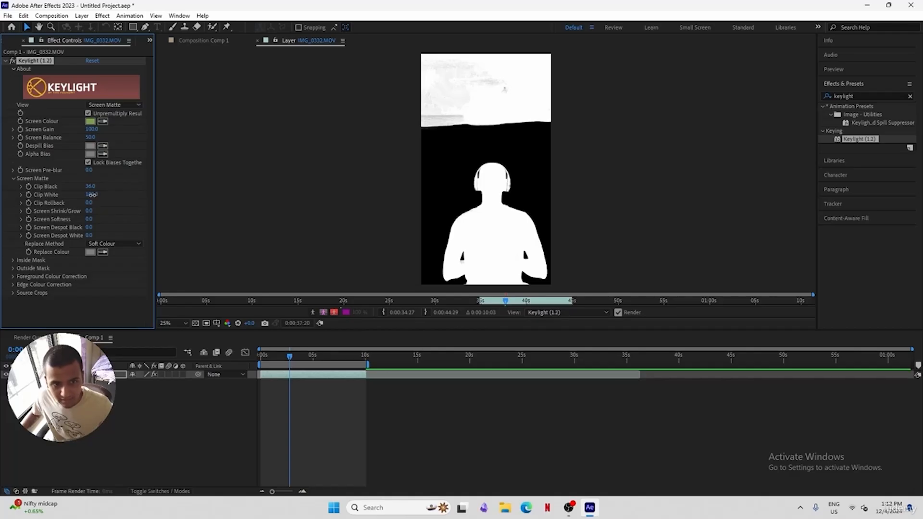
# Set the Screen Matte's Clip White to 61, trying a Clip Black of 54 and undoing it
pyautogui.moveTo(92, 194); pyautogui.dragTo(78, 196)
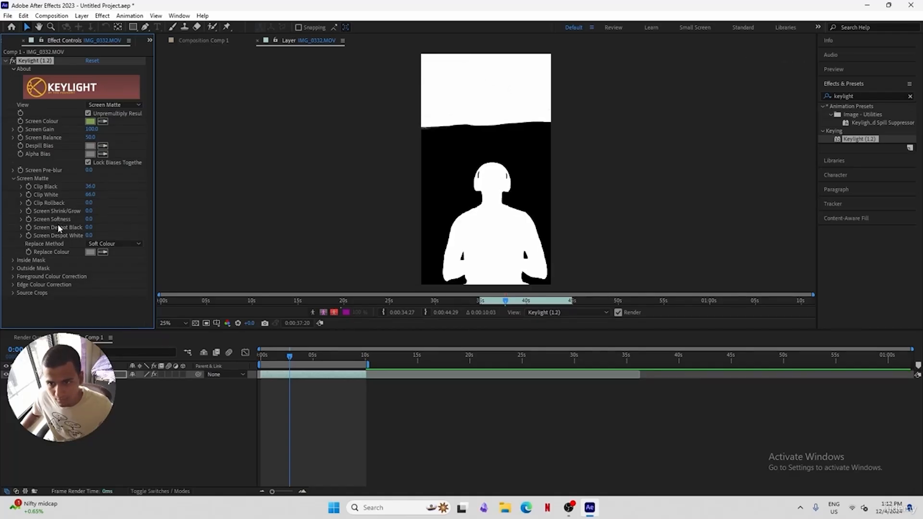
pyautogui.moveTo(93, 197); pyautogui.dragTo(85, 195)
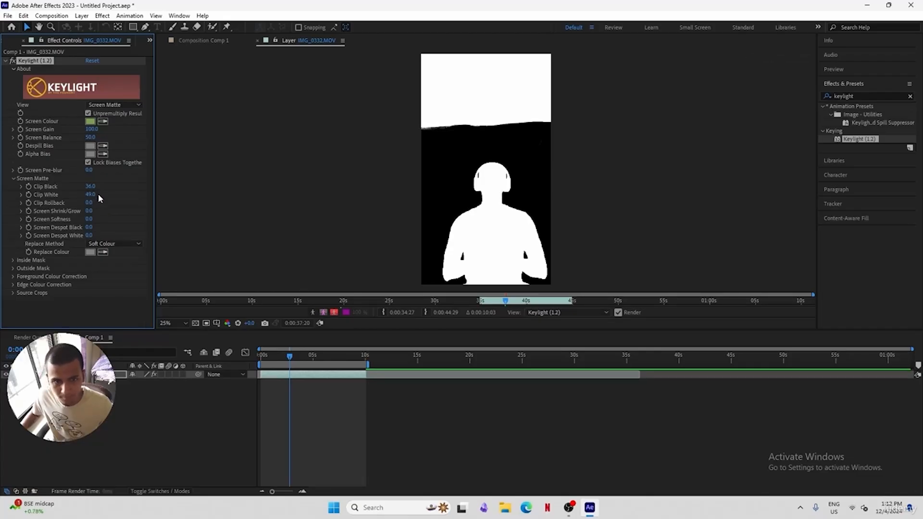
pyautogui.moveTo(91, 187); pyautogui.dragTo(100, 188)
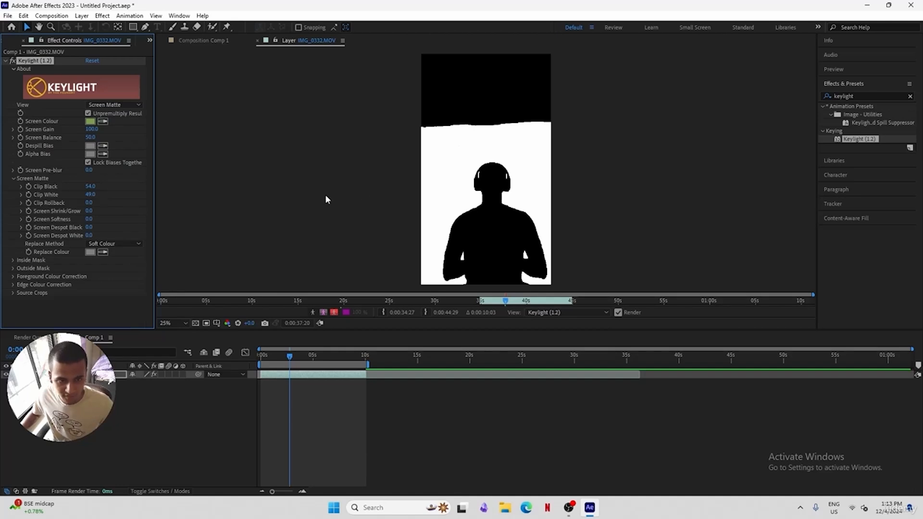
pyautogui.hotkey('ctrl', 'z')
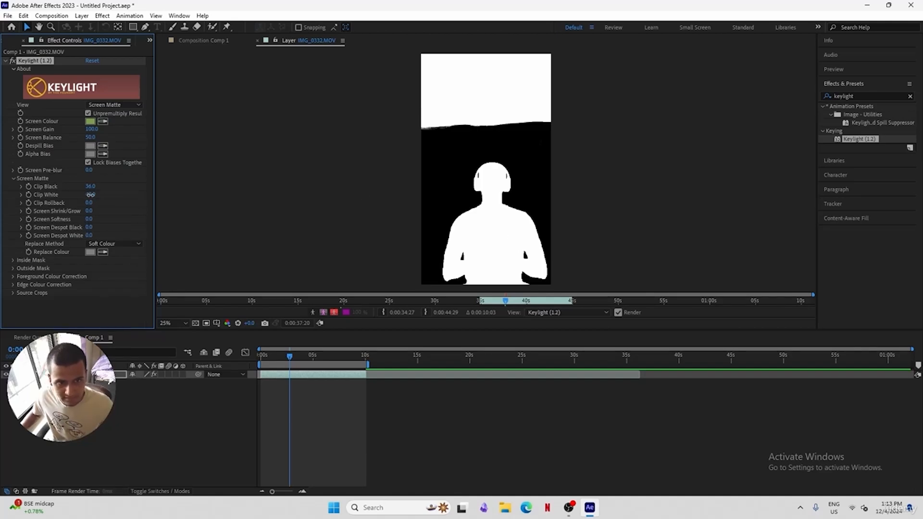
pyautogui.moveTo(91, 195); pyautogui.dragTo(91, 195)
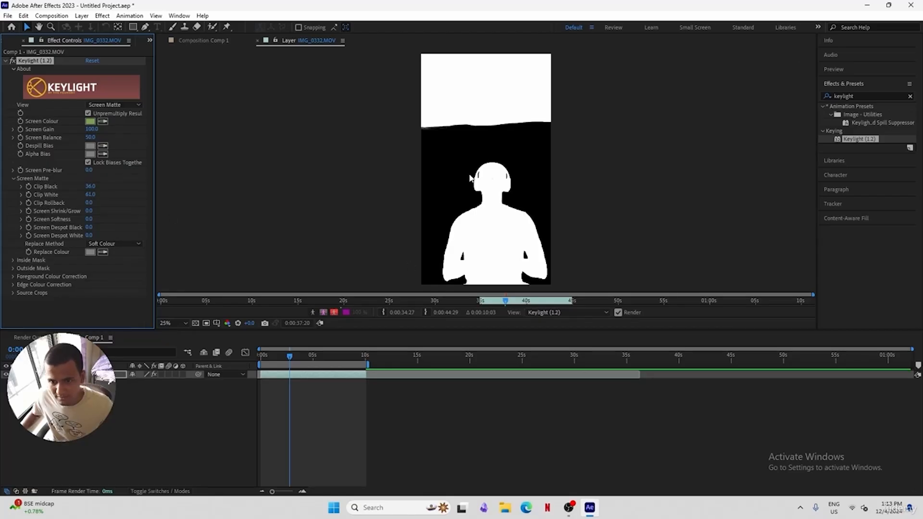
# Return the Keylight view to Final Result and show the composition against the transparency grid
pyautogui.click(113, 106)
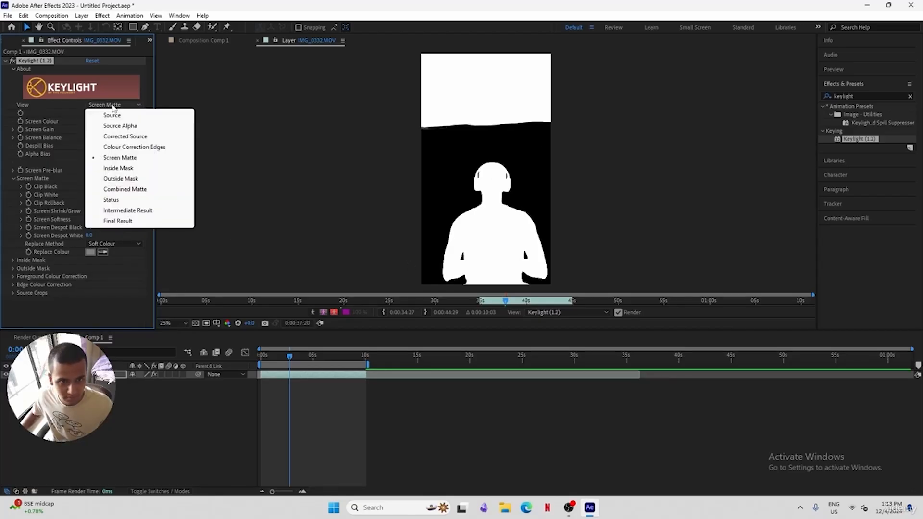
pyautogui.click(126, 221)
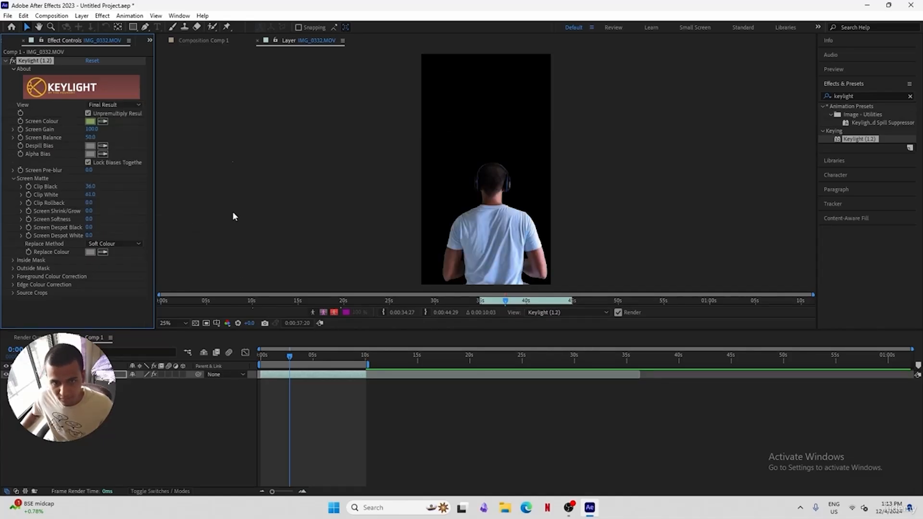
pyautogui.click(210, 40)
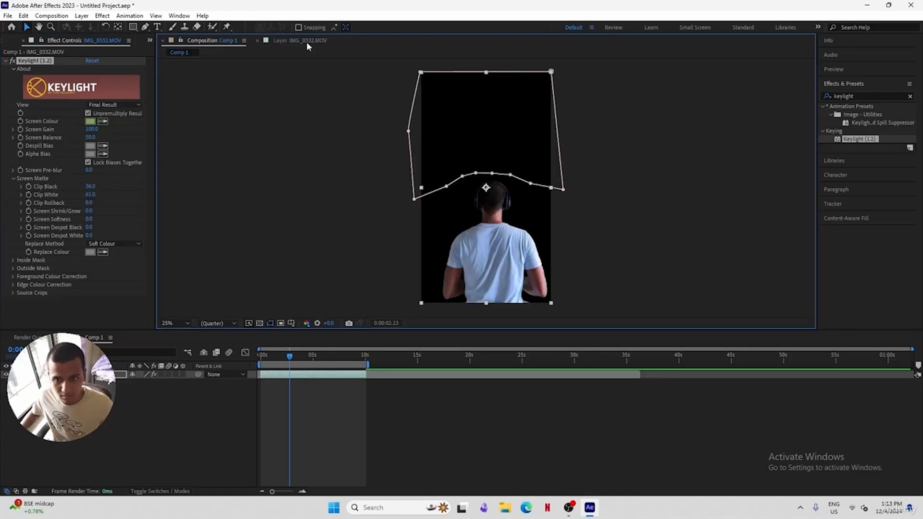
pyautogui.click(215, 389)
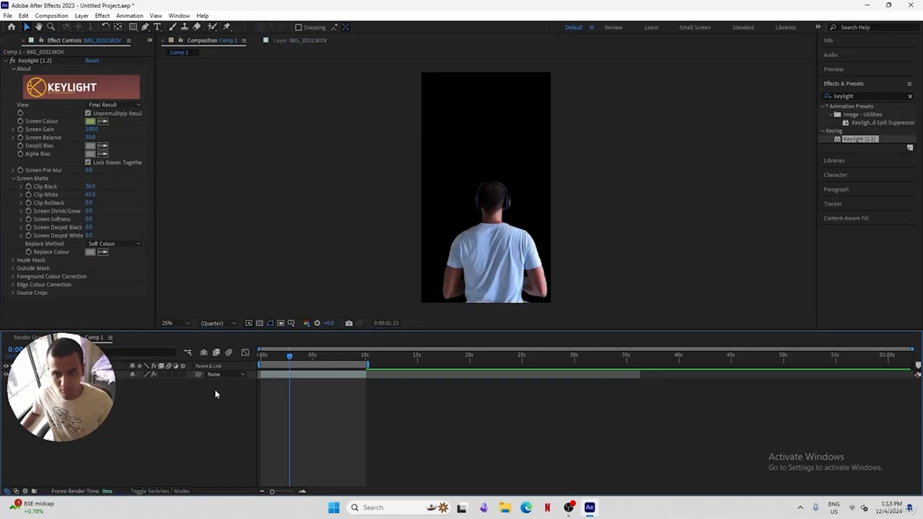
pyautogui.click(259, 325)
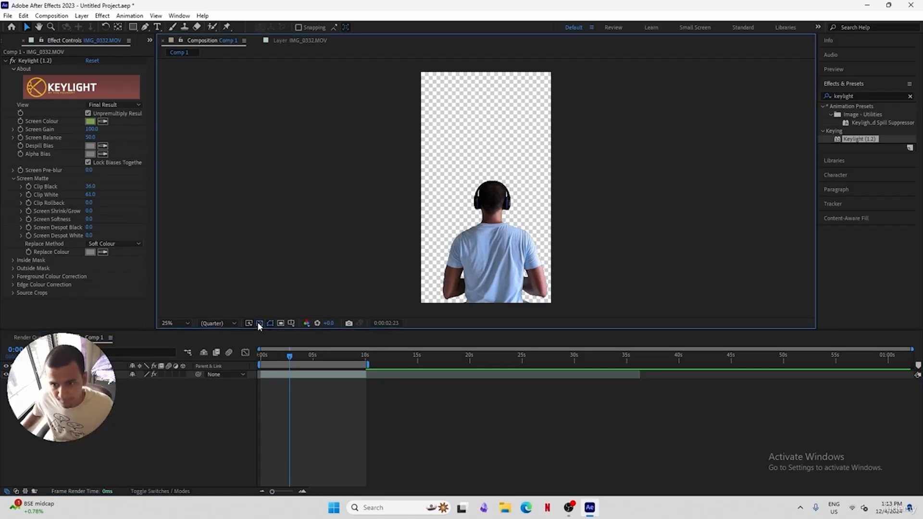
# Shift the keyed clip horizontally in the composition by setting its position to 470, 960
pyautogui.click(301, 373)
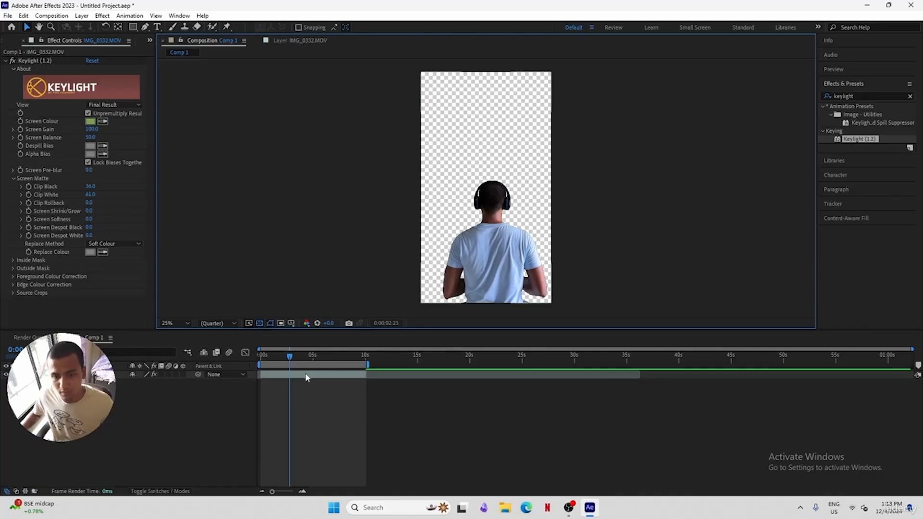
pyautogui.click(305, 377)
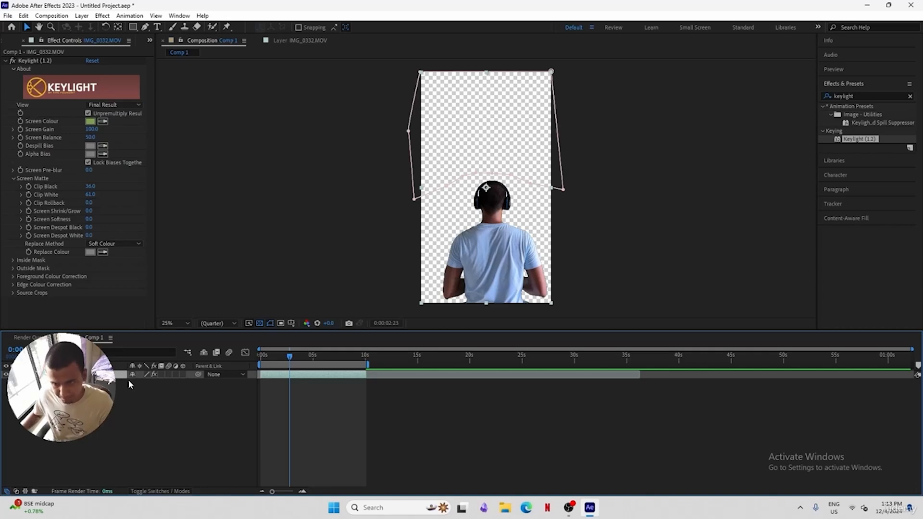
pyautogui.click(96, 394)
pyautogui.click(97, 375)
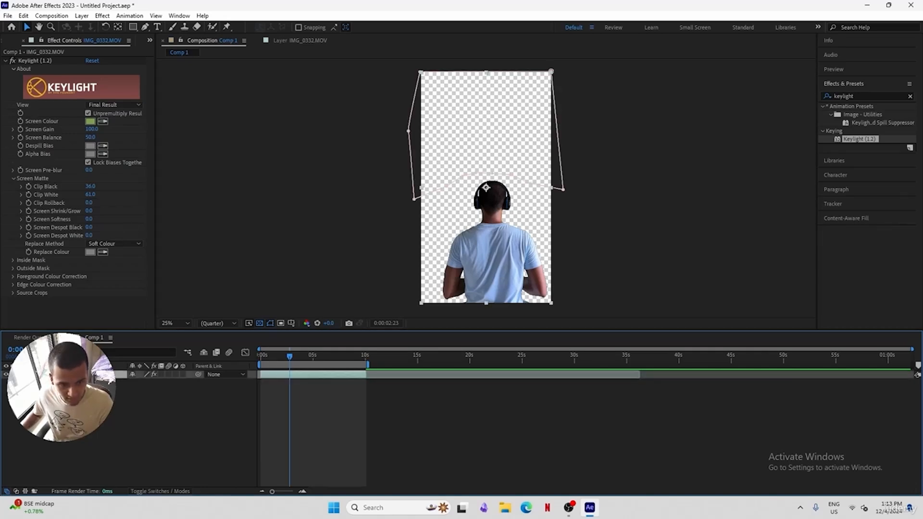
pyautogui.press('p')
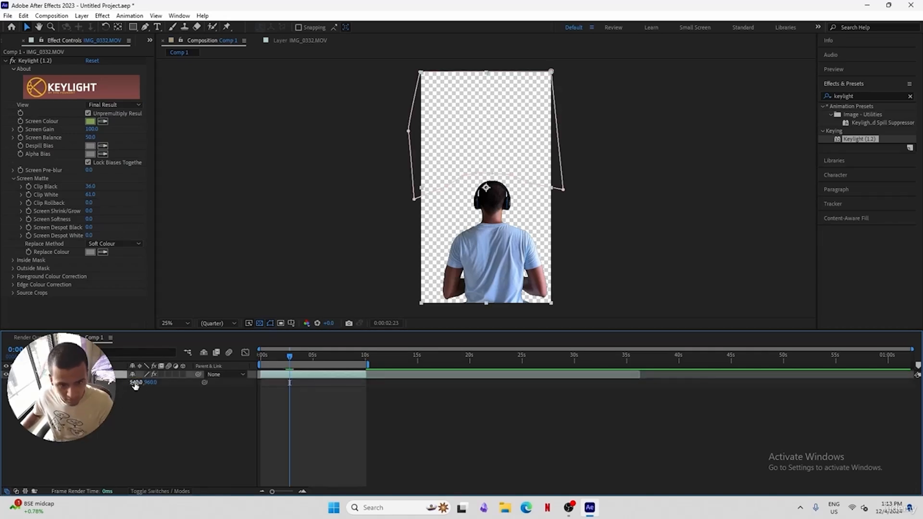
pyautogui.moveTo(135, 384); pyautogui.dragTo(101, 383)
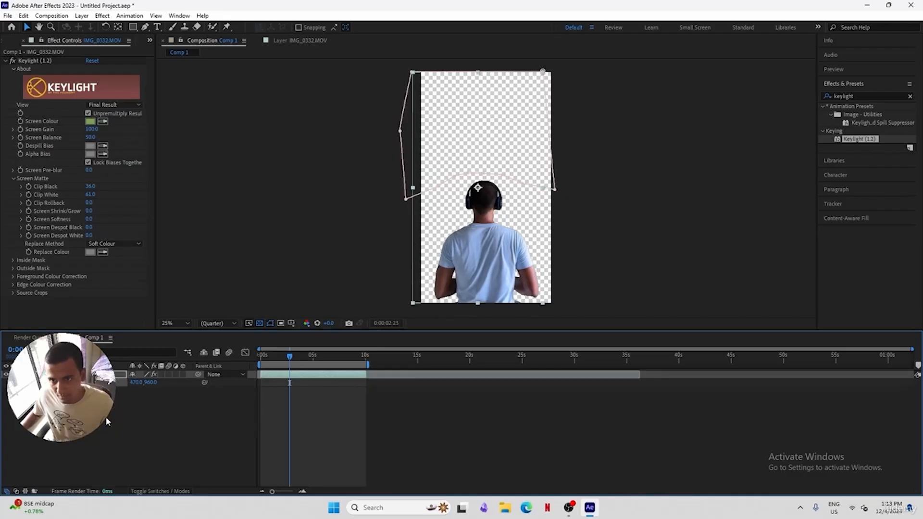
pyautogui.click(105, 416)
# Play back the keyed composition from the start to check the cutout in motion
pyautogui.click(260, 356)
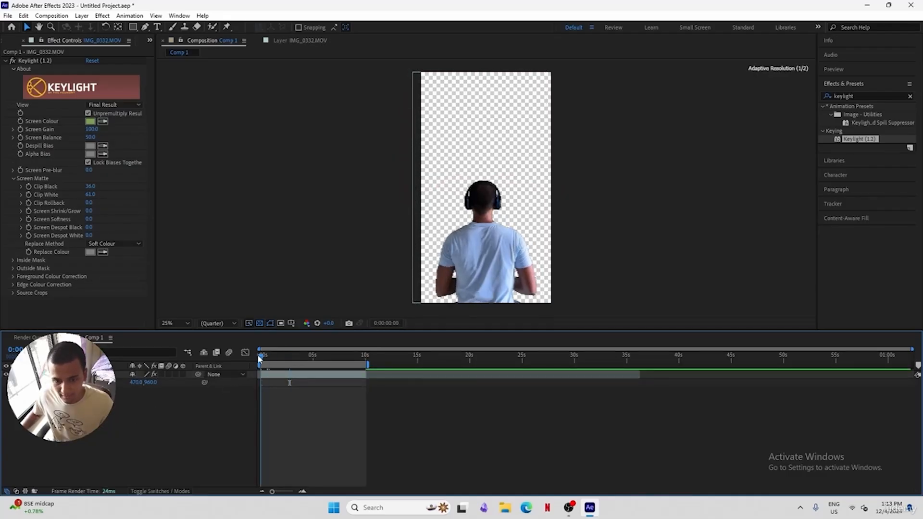
pyautogui.press('space')
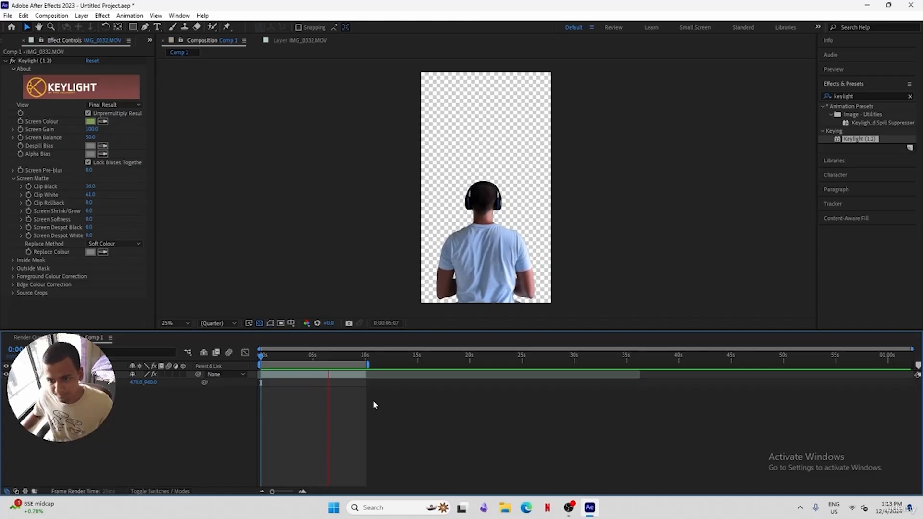
pyautogui.press('space')
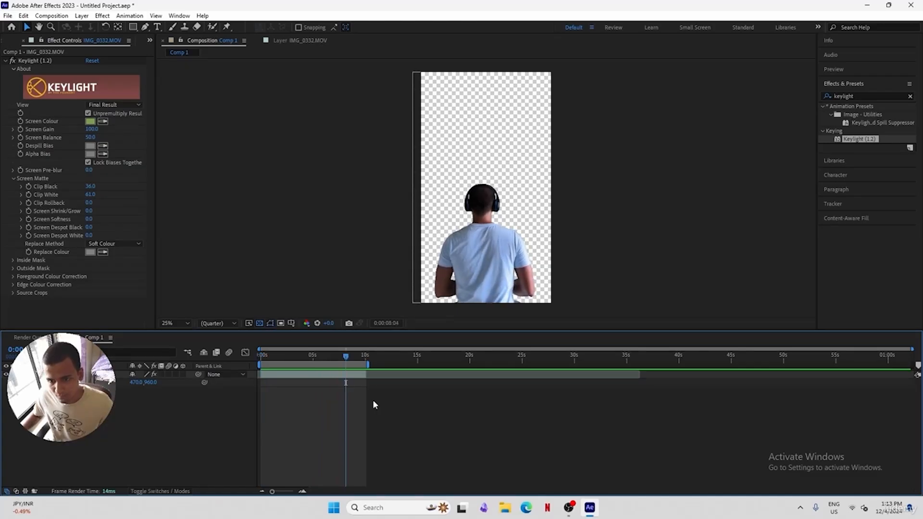
pyautogui.press('space')
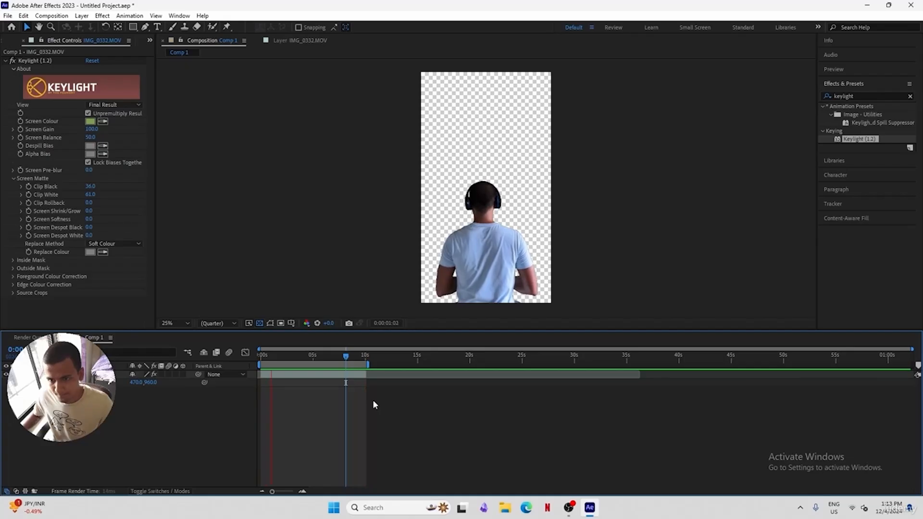
pyautogui.press('space')
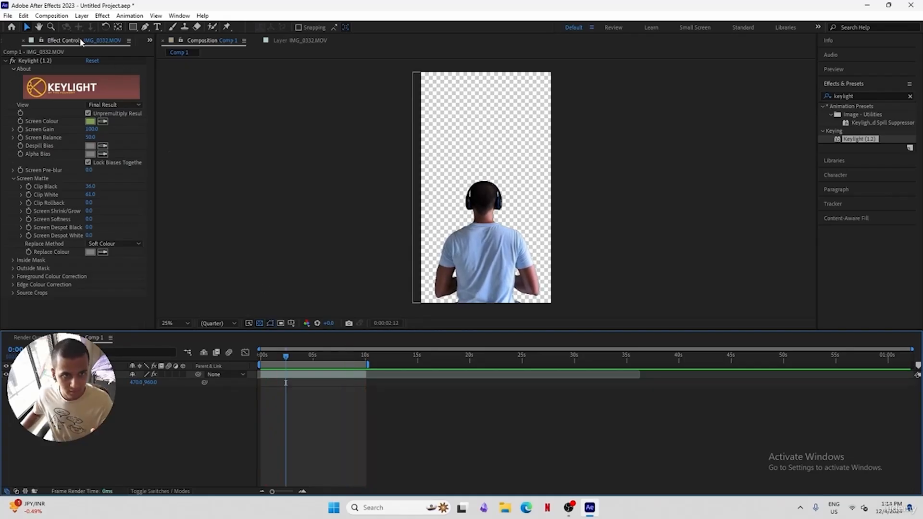
# Add the composition to the Render Queue
pyautogui.click(52, 15)
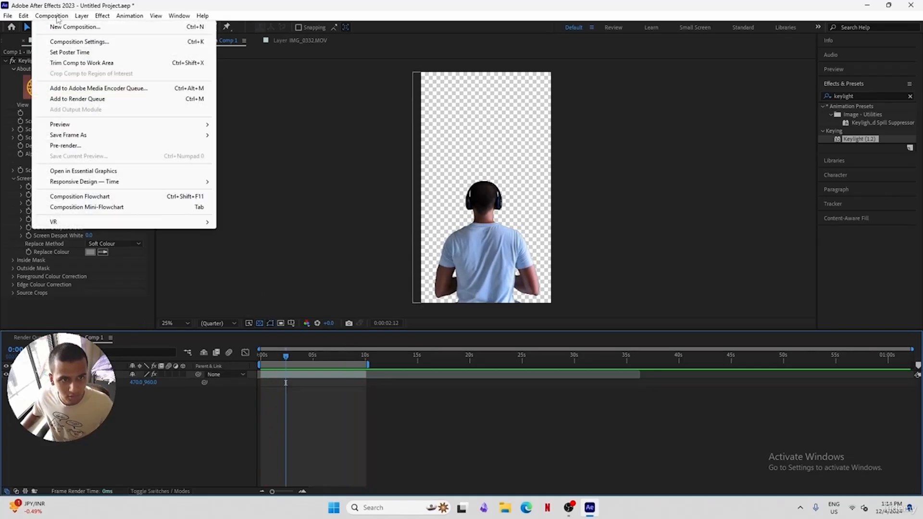
pyautogui.click(84, 99)
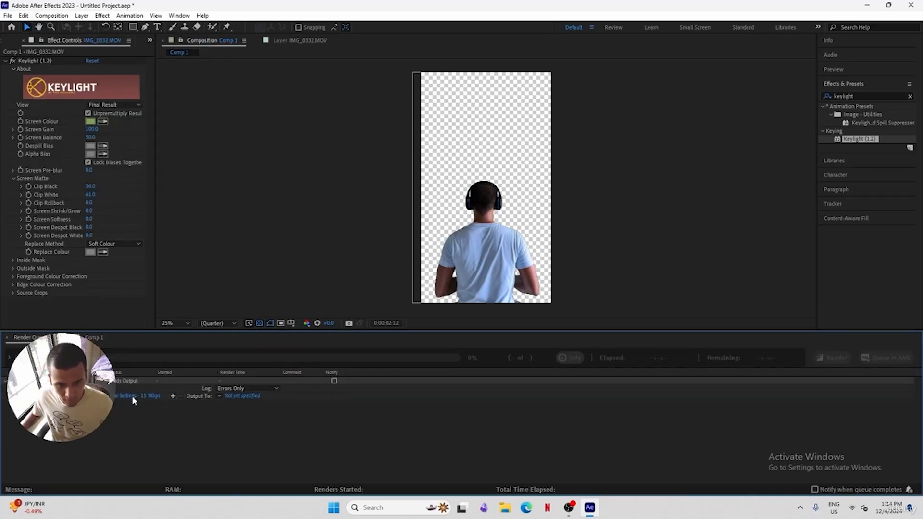
# Set the render's output module format to QuickTime, keeping the Animation video codec
pyautogui.click(132, 396)
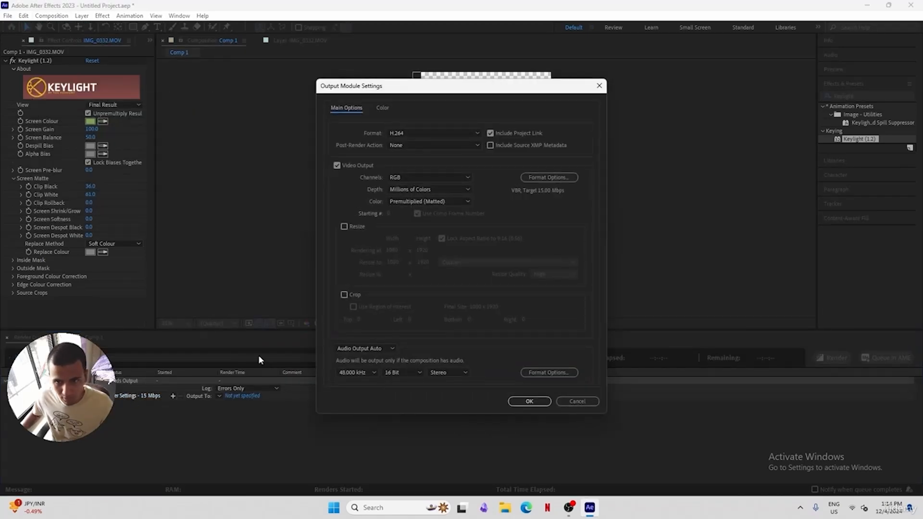
pyautogui.click(454, 135)
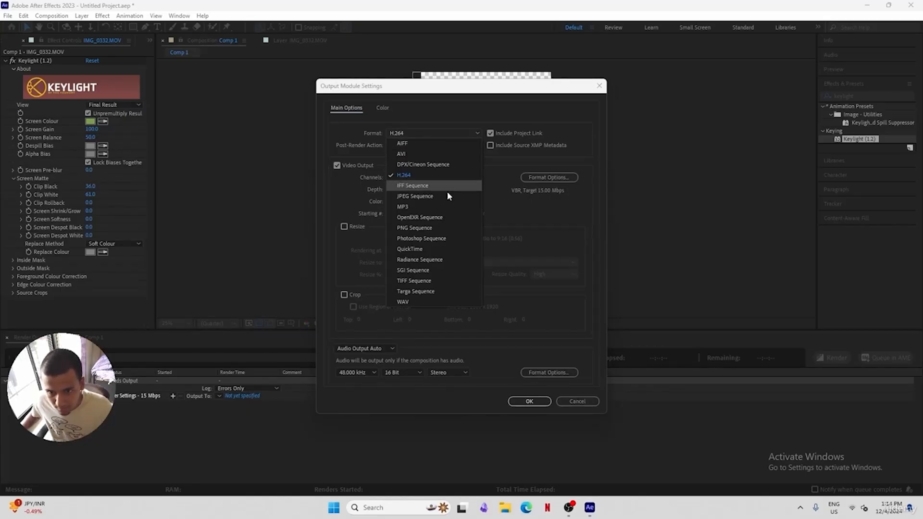
pyautogui.click(443, 250)
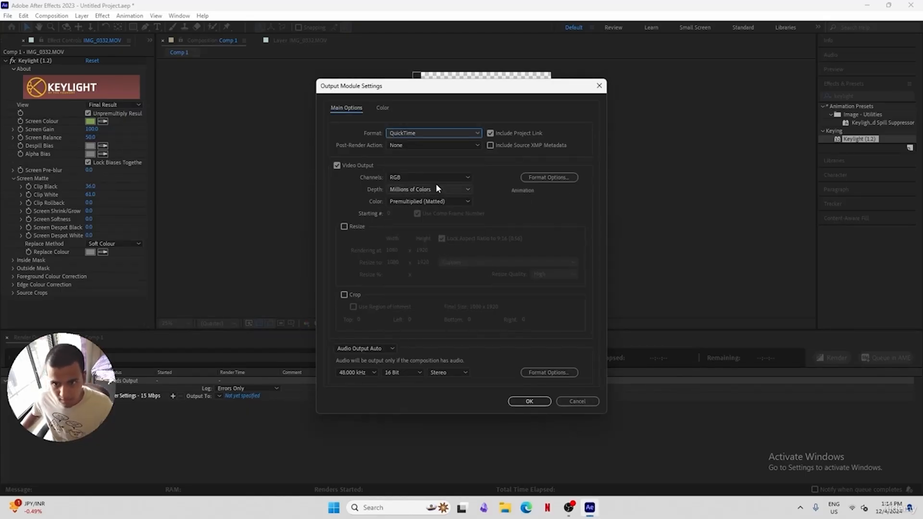
pyautogui.click(539, 177)
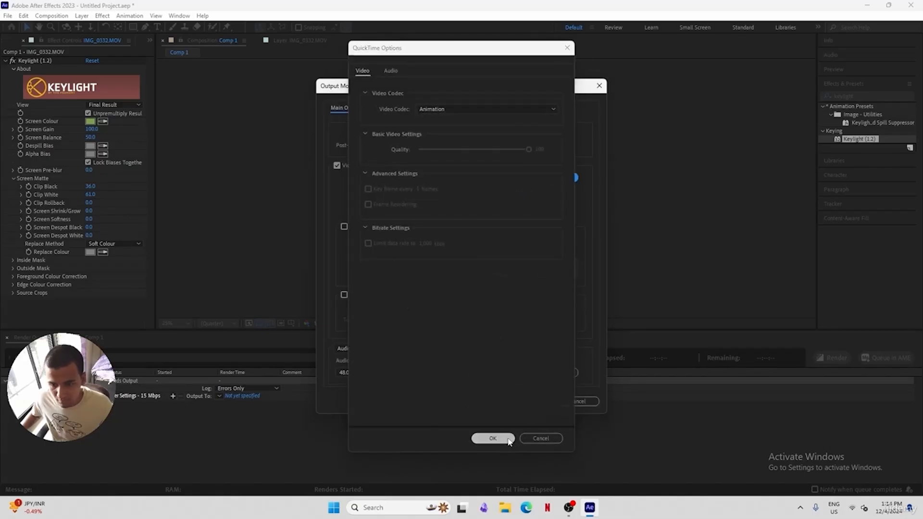
pyautogui.click(509, 441)
pyautogui.click(412, 179)
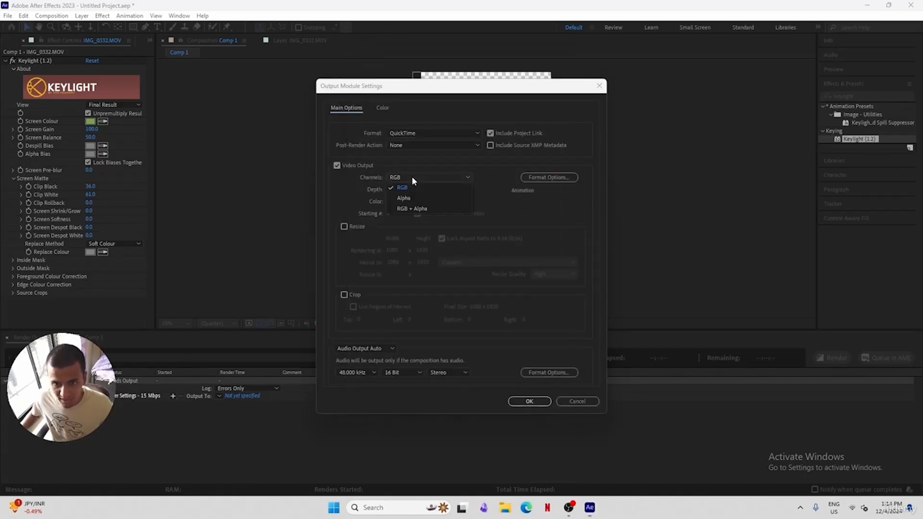
pyautogui.click(427, 208)
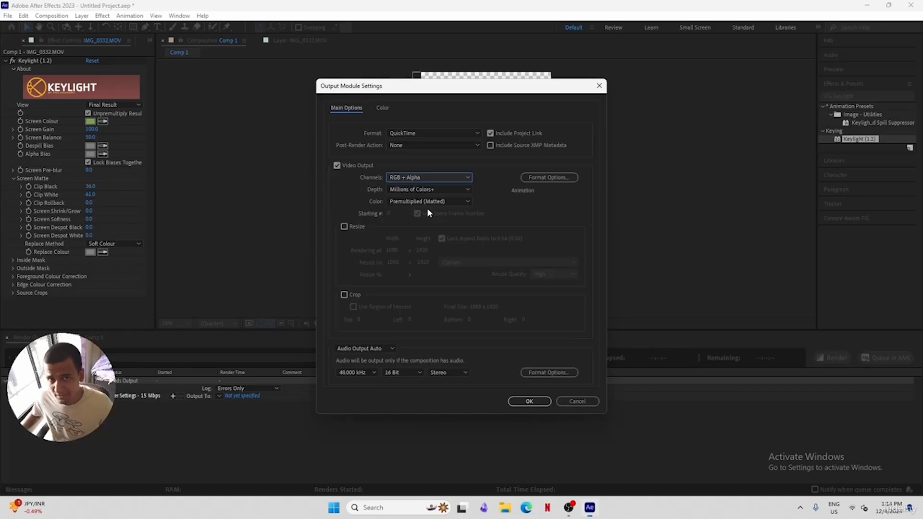
pyautogui.click(433, 178)
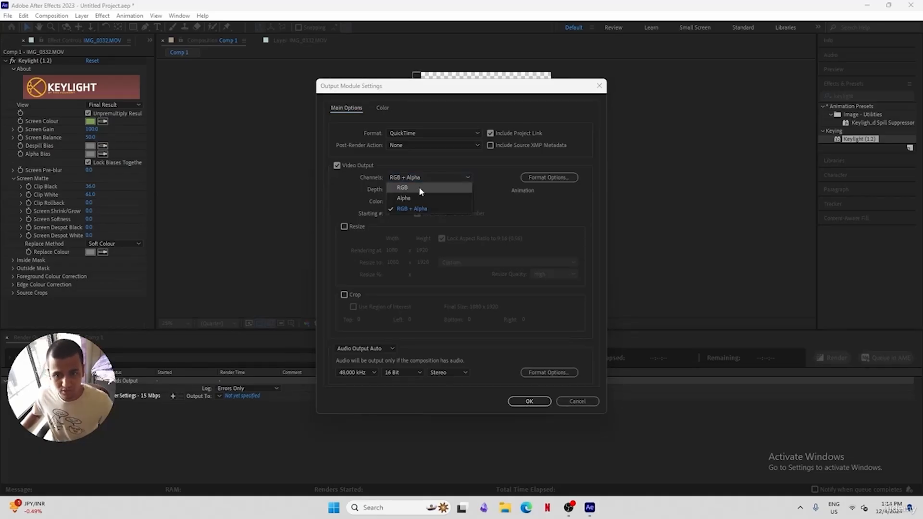
pyautogui.click(419, 187)
pyautogui.moveTo(511, 100); pyautogui.dragTo(684, 95)
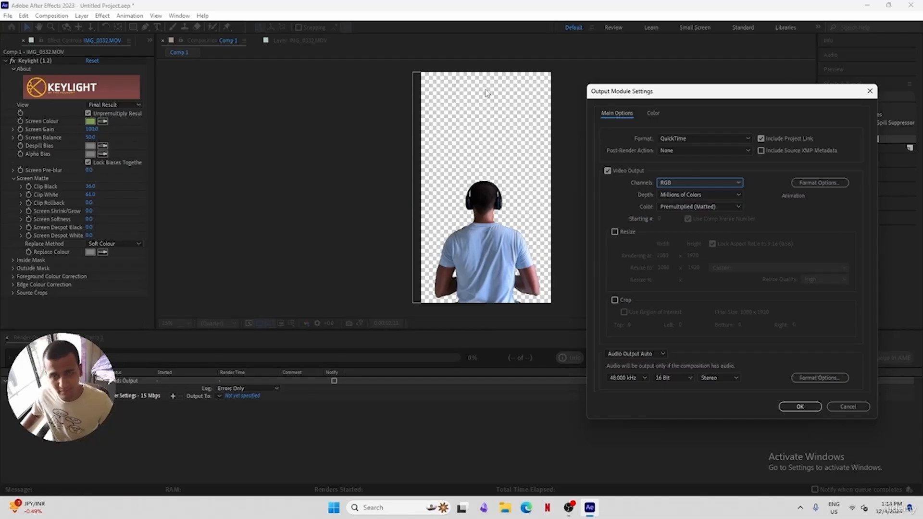
pyautogui.moveTo(633, 96); pyautogui.dragTo(534, 87)
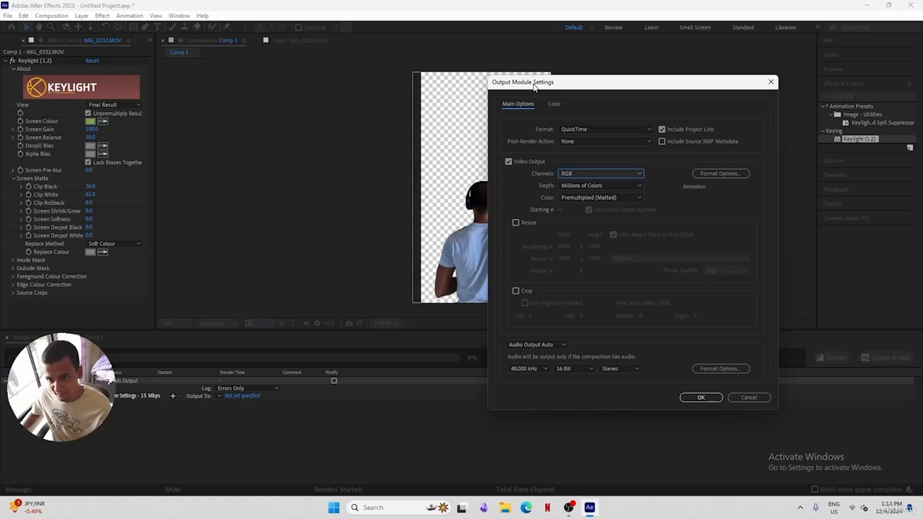
# Set the output module's video channels to RGB + Alpha and apply the settings
pyautogui.click(613, 173)
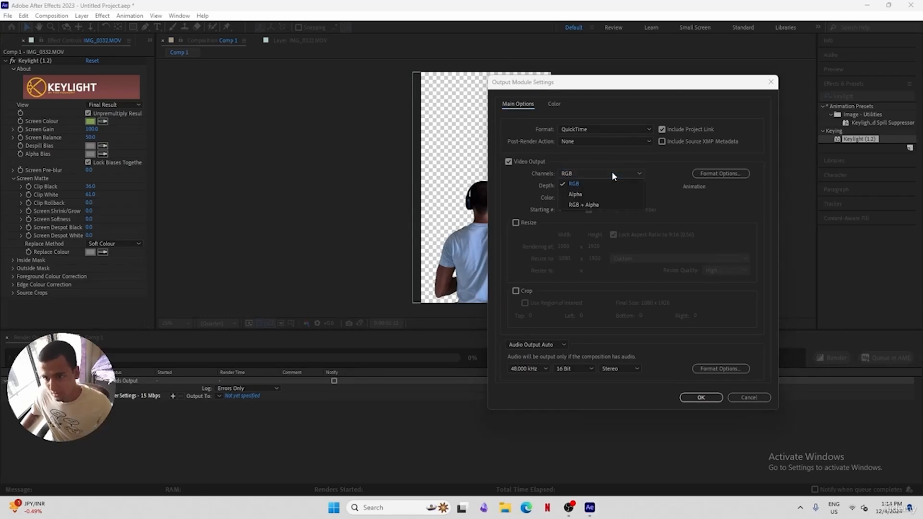
pyautogui.click(600, 205)
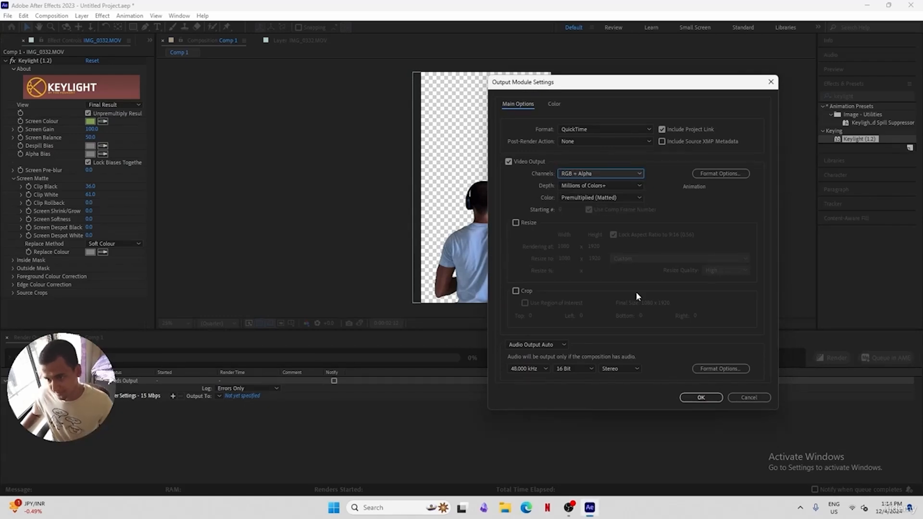
pyautogui.click(700, 399)
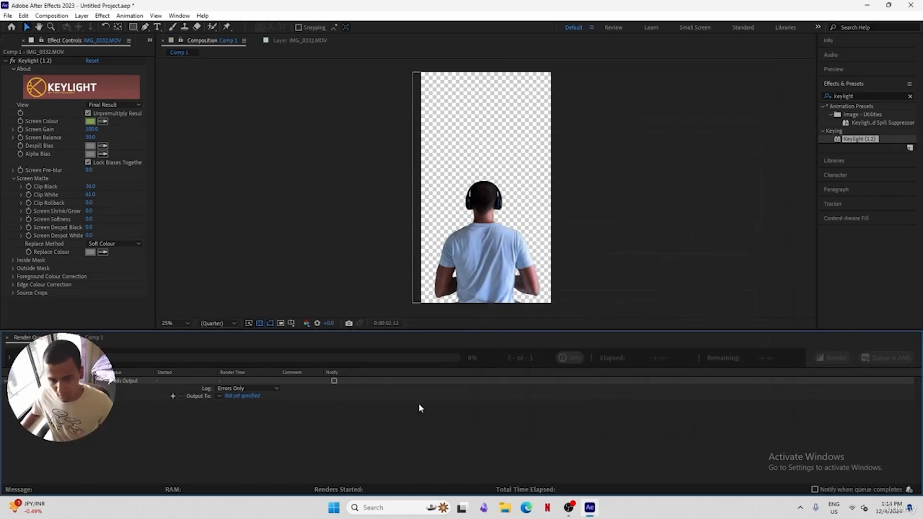
# Name the output movie ME-Playing_Videogames in the After Effects Exports folder and render the queued composition
pyautogui.click(245, 395)
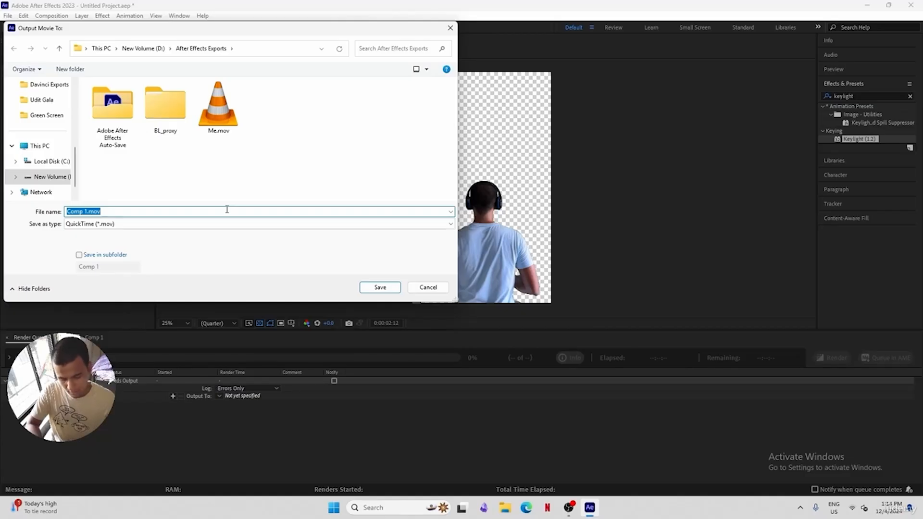
pyautogui.write('ME')
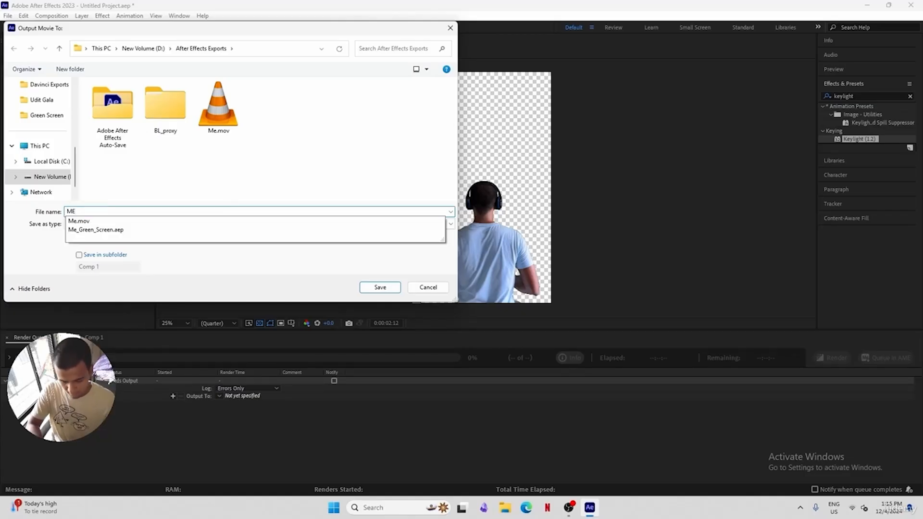
pyautogui.write('-Play')
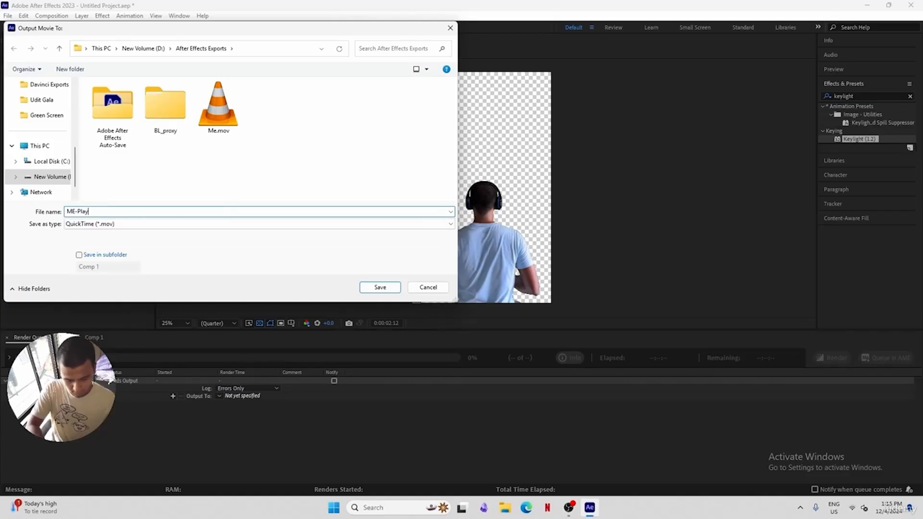
pyautogui.write('ing_V')
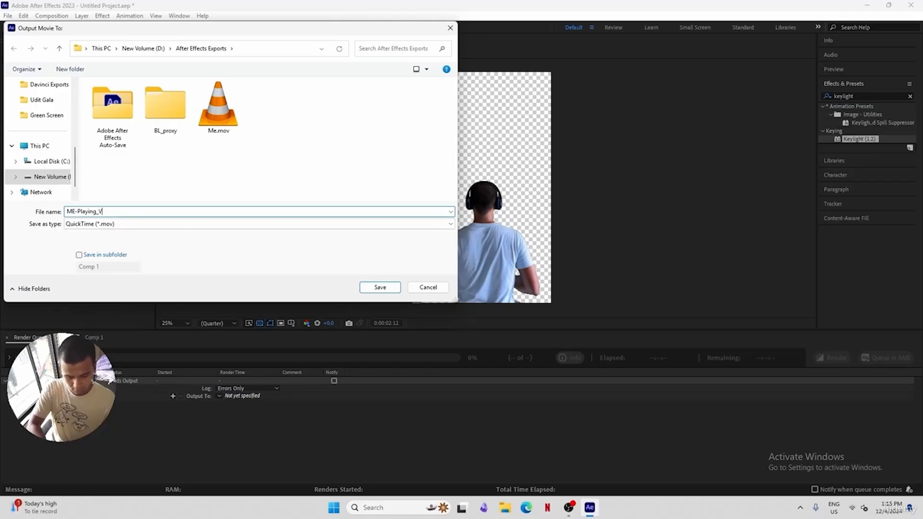
pyautogui.write('ideogames')
pyautogui.press('Return')
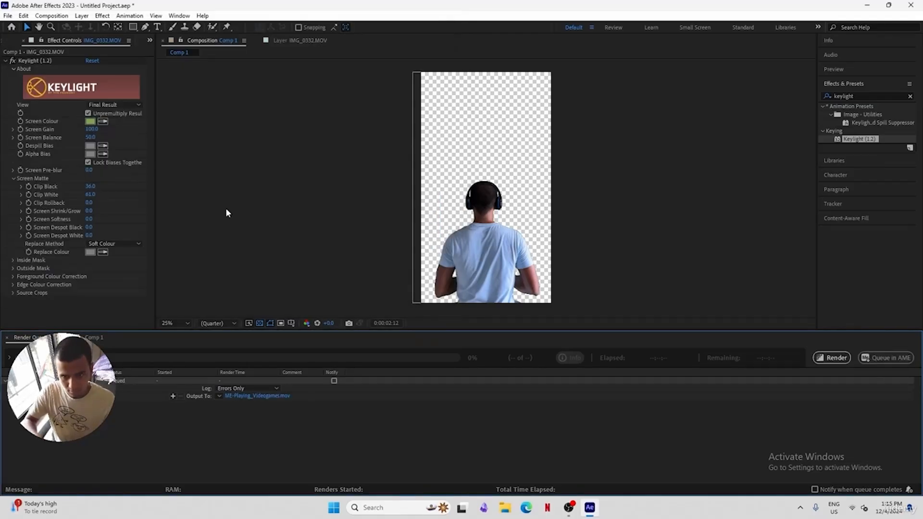
pyautogui.click(824, 360)
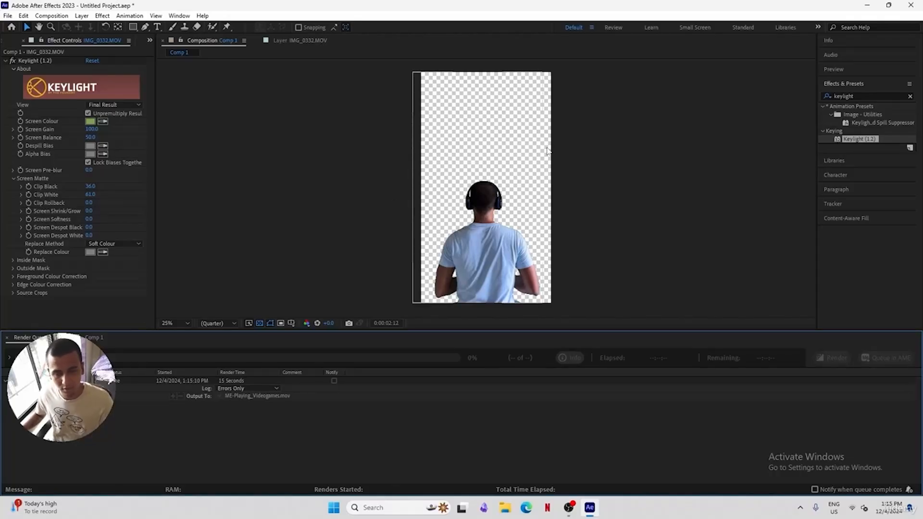
# Switch to Blender, start a new General file and delete all of its default objects
pyautogui.hotkey('ctrl', 'alt', 'n')
pyautogui.click(464, 264)
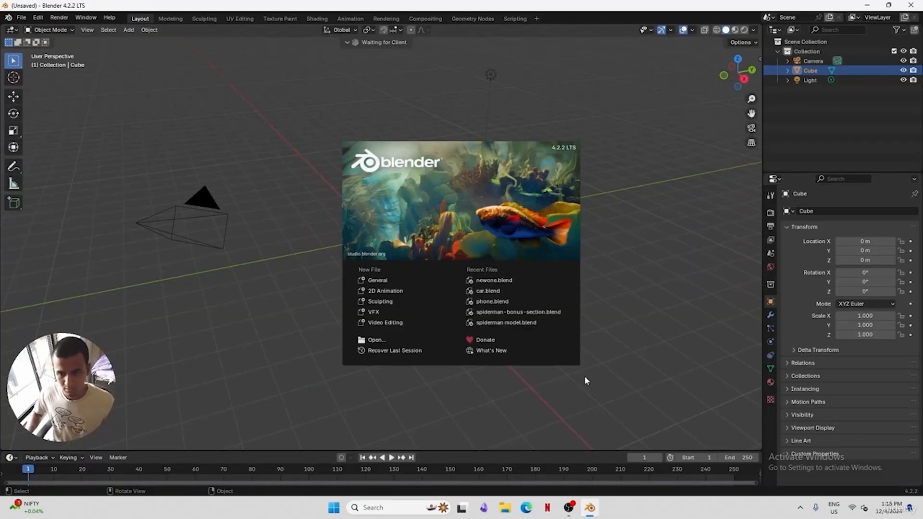
pyautogui.click(482, 322)
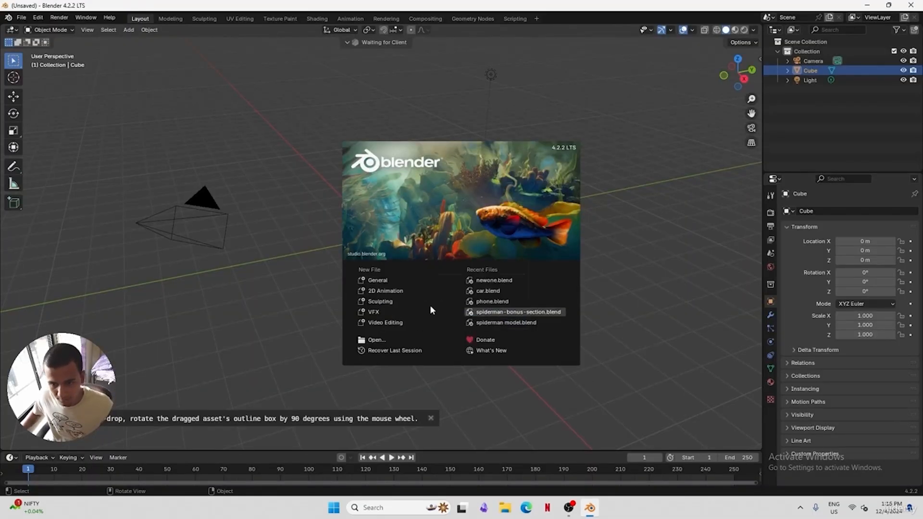
pyautogui.click(371, 280)
pyautogui.press('a')
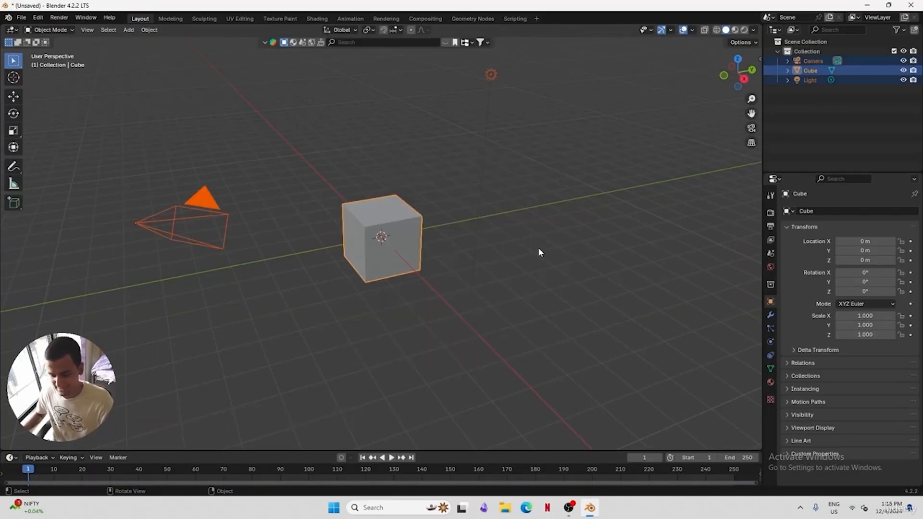
pyautogui.press('Delete')
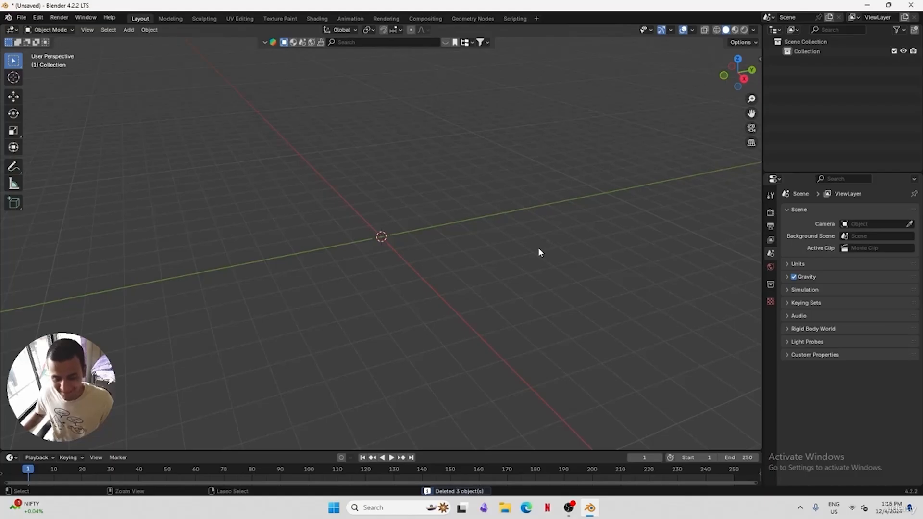
# Save the Blender file as video-game.blend in the GS_Course\GS_Videogame folder
pyautogui.hotkey('ctrl', 's')
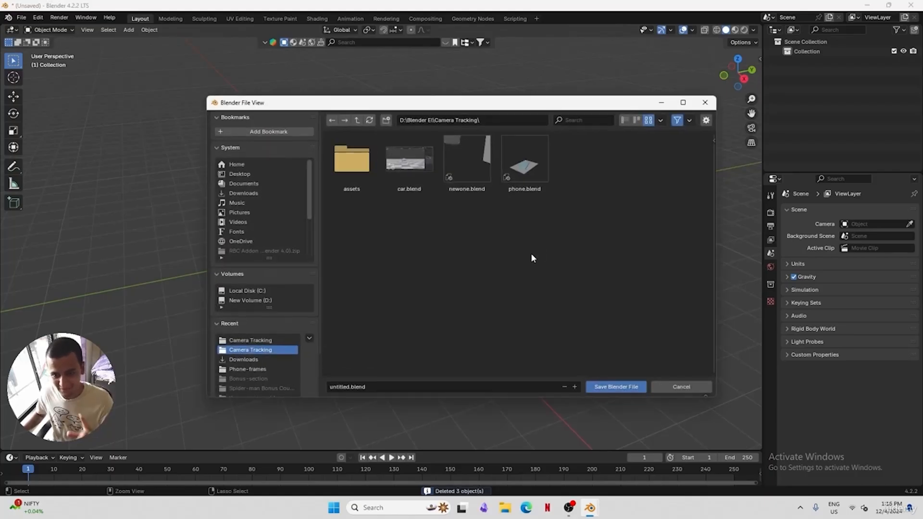
pyautogui.click(357, 121)
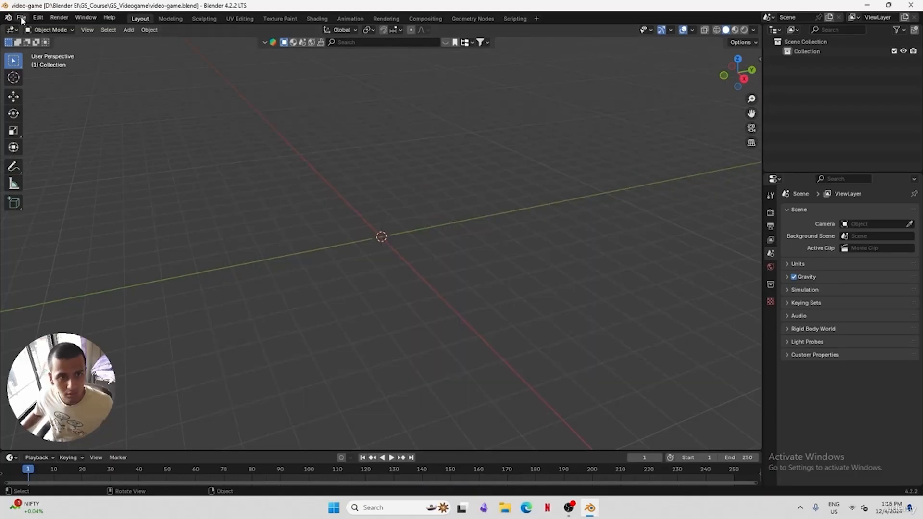
pyautogui.moveTo(422, 214); pyautogui.dragTo(436, 232, button='middle')
pyautogui.hotkey('ctrl', 's')
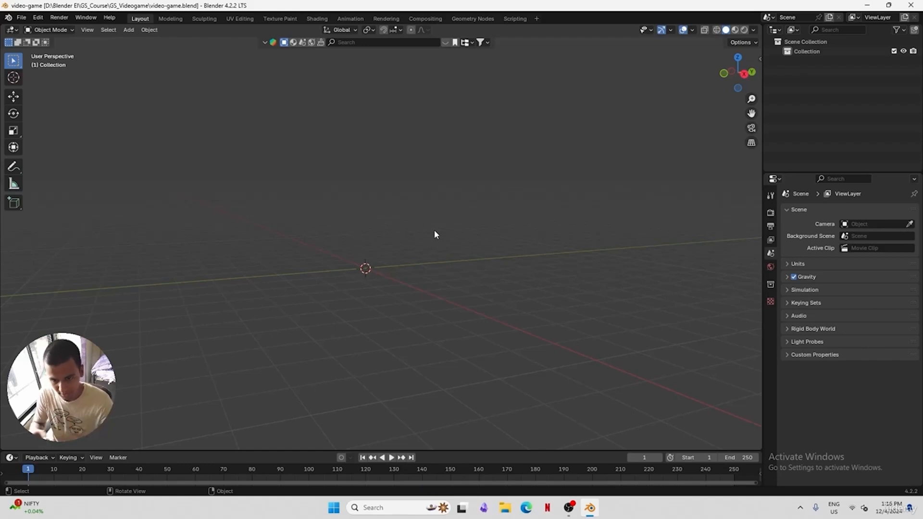
# Draw a large four-sided floor outline around the scene origin with the Annotate tool
pyautogui.moveTo(433, 232); pyautogui.dragTo(432, 273, button='middle')
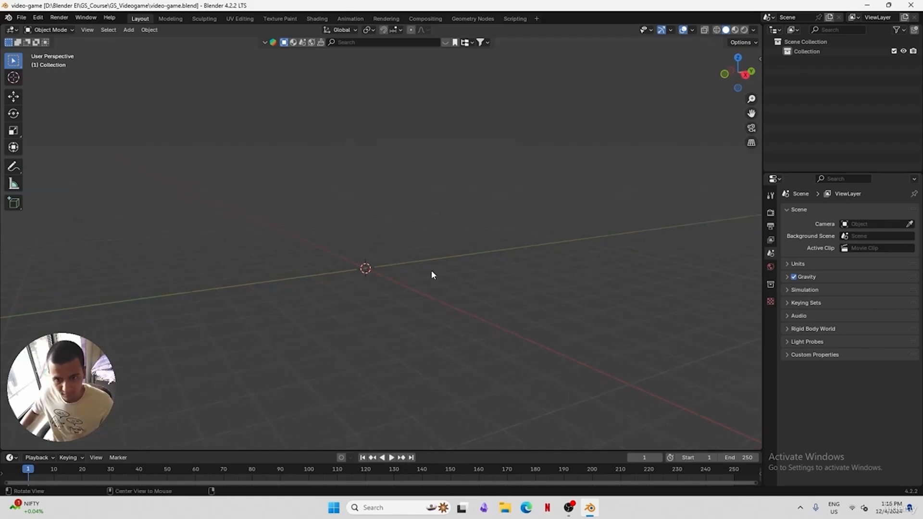
pyautogui.click(13, 167)
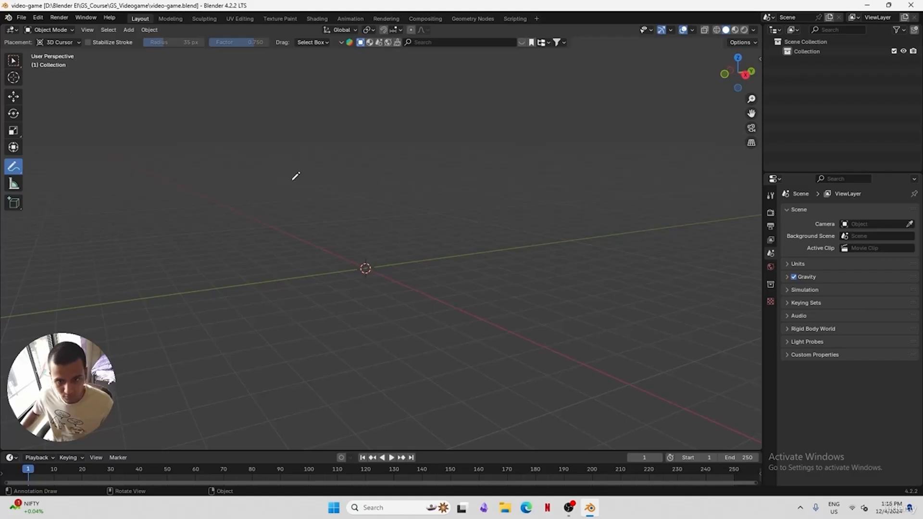
pyautogui.moveTo(233, 252)
pyautogui.mouseDown()
pyautogui.moveTo(396, 206)
pyautogui.moveTo(582, 282)
pyautogui.mouseUp()
pyautogui.moveTo(233, 251)
pyautogui.mouseDown()
pyautogui.moveTo(305, 371)
pyautogui.moveTo(624, 309)
pyautogui.mouseUp()
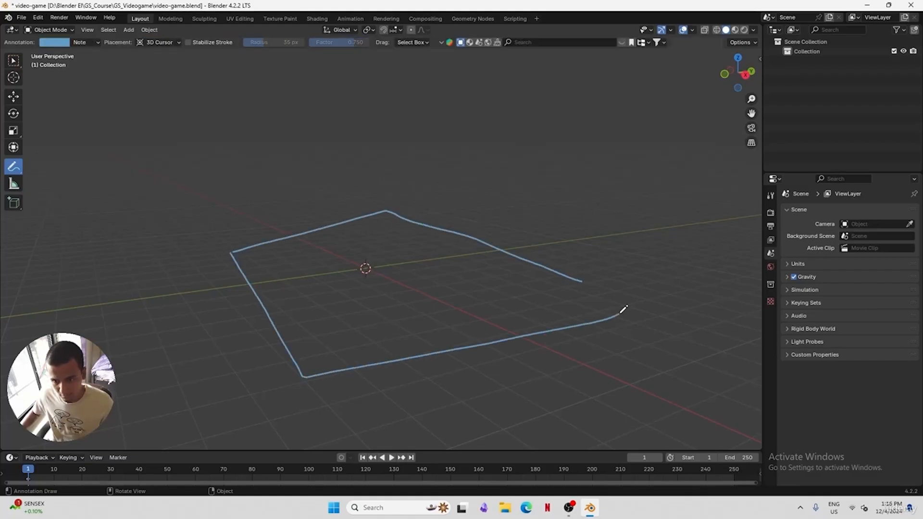
pyautogui.moveTo(581, 281); pyautogui.dragTo(626, 310)
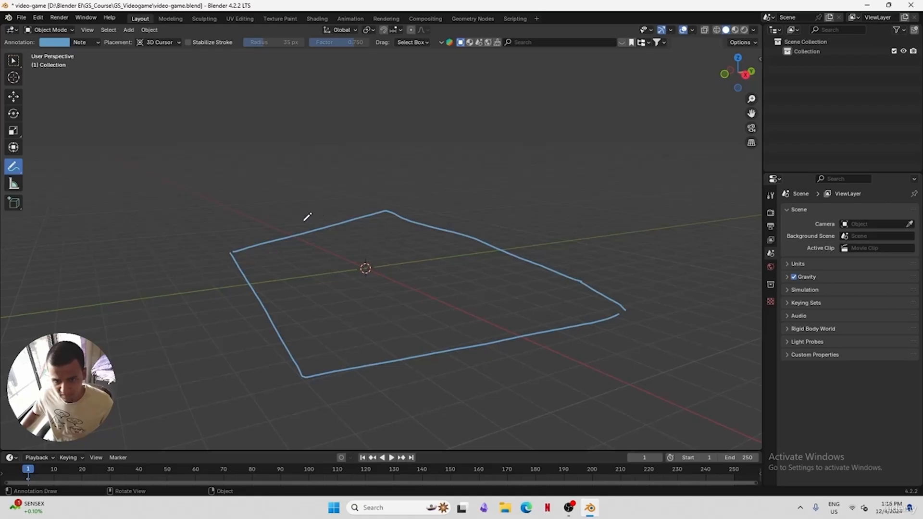
# Annotate a cabinet-like box at the back edge of the floor outline, with a small screen on a stand on top
pyautogui.moveTo(300, 221); pyautogui.dragTo(375, 206)
pyautogui.moveTo(300, 221); pyautogui.dragTo(305, 252)
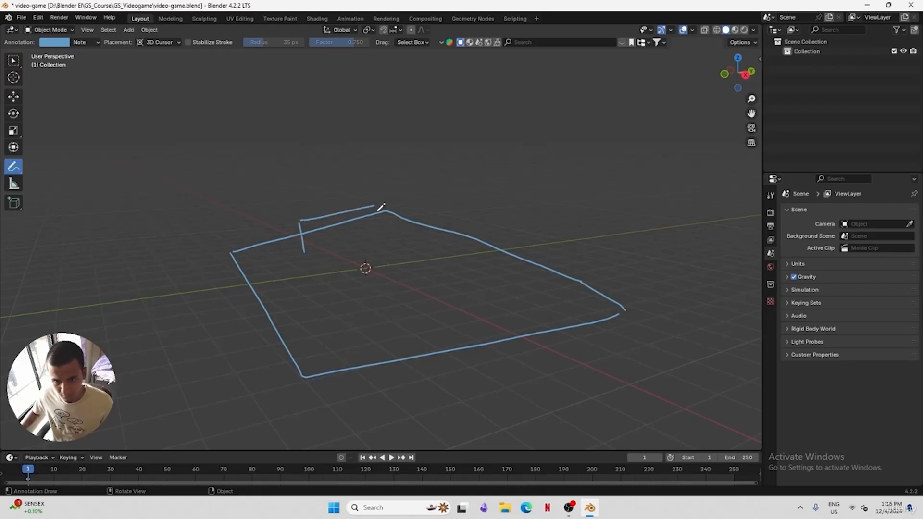
pyautogui.moveTo(376, 208); pyautogui.dragTo(378, 238)
pyautogui.moveTo(305, 252); pyautogui.dragTo(378, 238)
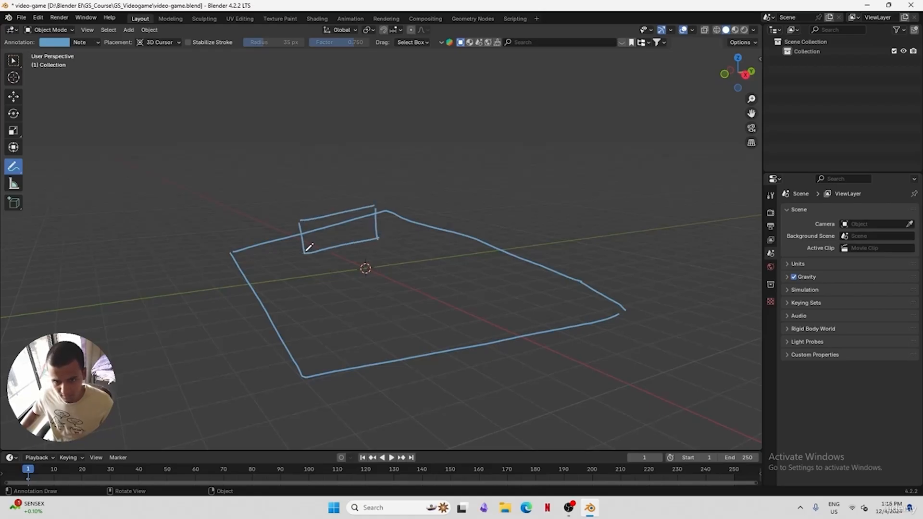
pyautogui.moveTo(301, 254)
pyautogui.mouseDown()
pyautogui.moveTo(279, 242)
pyautogui.moveTo(280, 219)
pyautogui.moveTo(300, 224)
pyautogui.moveTo(350, 195)
pyautogui.moveTo(378, 206)
pyautogui.mouseUp()
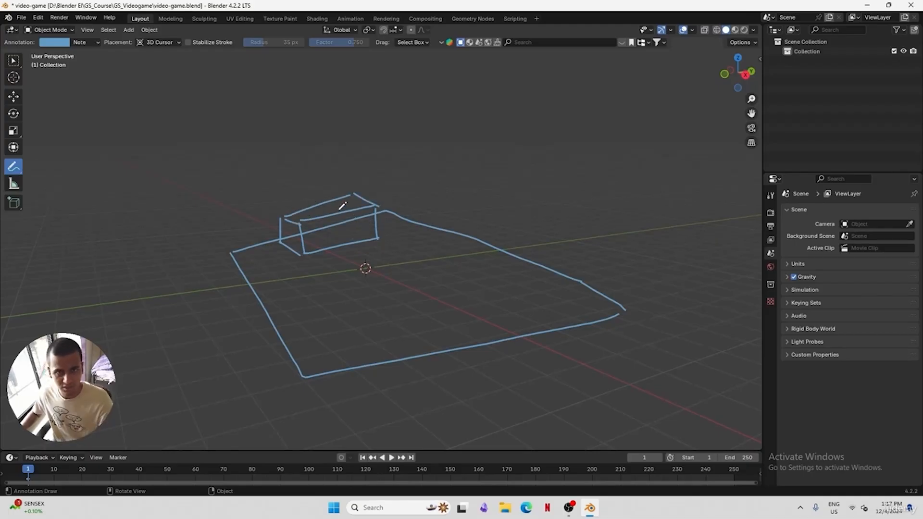
pyautogui.moveTo(347, 181)
pyautogui.mouseDown()
pyautogui.moveTo(304, 186)
pyautogui.moveTo(310, 196)
pyautogui.moveTo(338, 185)
pyautogui.moveTo(331, 213)
pyautogui.mouseUp()
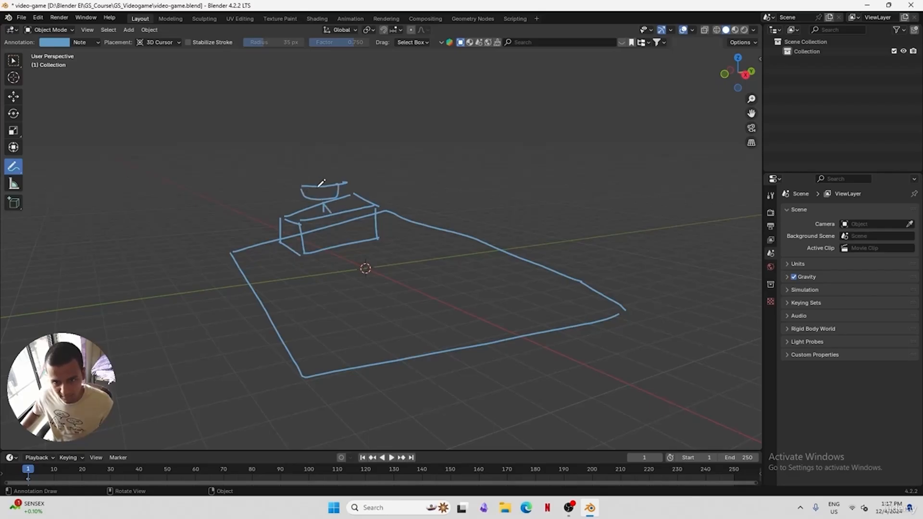
# Annotate a sofa-like block near the scene origin, in front of the box with the screen
pyautogui.moveTo(328, 274); pyautogui.dragTo(417, 251)
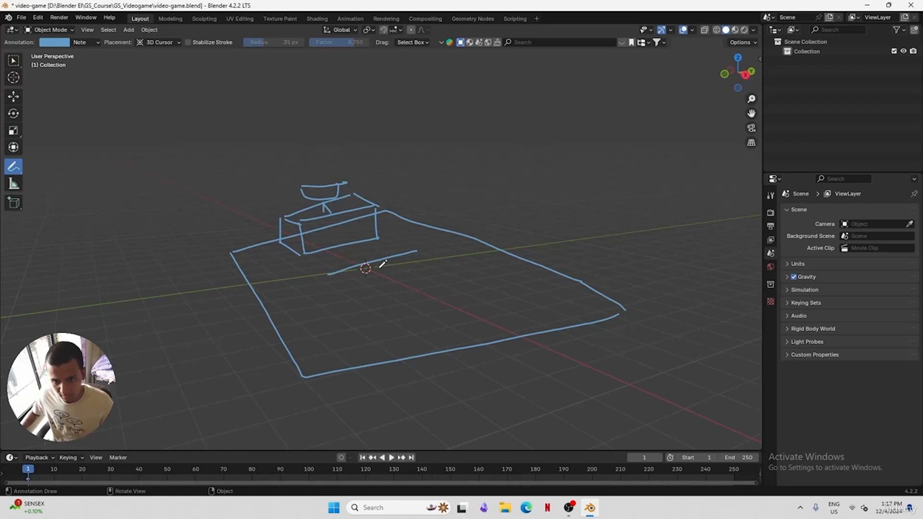
pyautogui.moveTo(329, 275); pyautogui.dragTo(347, 288)
pyautogui.moveTo(345, 254)
pyautogui.mouseDown()
pyautogui.moveTo(347, 291)
pyautogui.moveTo(418, 235)
pyautogui.moveTo(422, 258)
pyautogui.moveTo(420, 273)
pyautogui.moveTo(349, 289)
pyautogui.moveTo(328, 275)
pyautogui.moveTo(346, 263)
pyautogui.mouseUp()
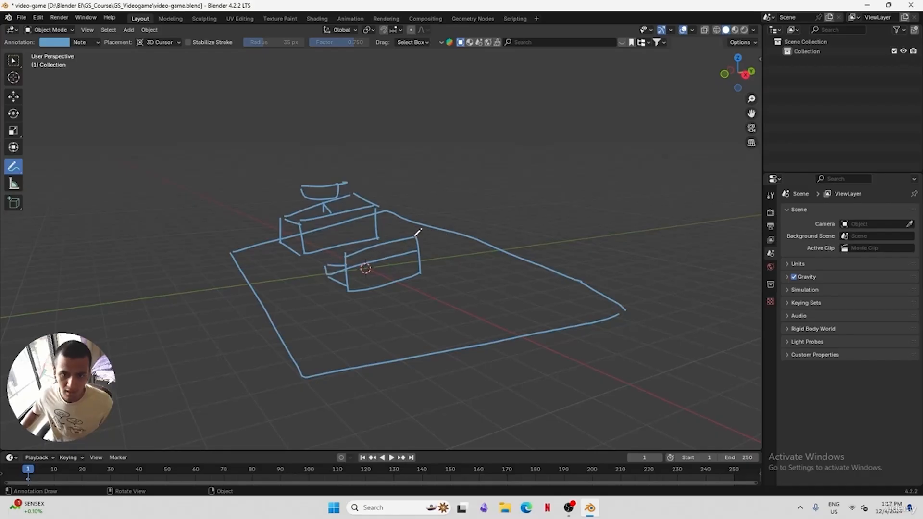
# Annotate two upright walls along the back and one side of the floor outline, plus two circular shapes around the sofa block
pyautogui.moveTo(217, 149)
pyautogui.mouseDown()
pyautogui.moveTo(228, 243)
pyautogui.moveTo(377, 124)
pyautogui.moveTo(395, 213)
pyautogui.mouseUp()
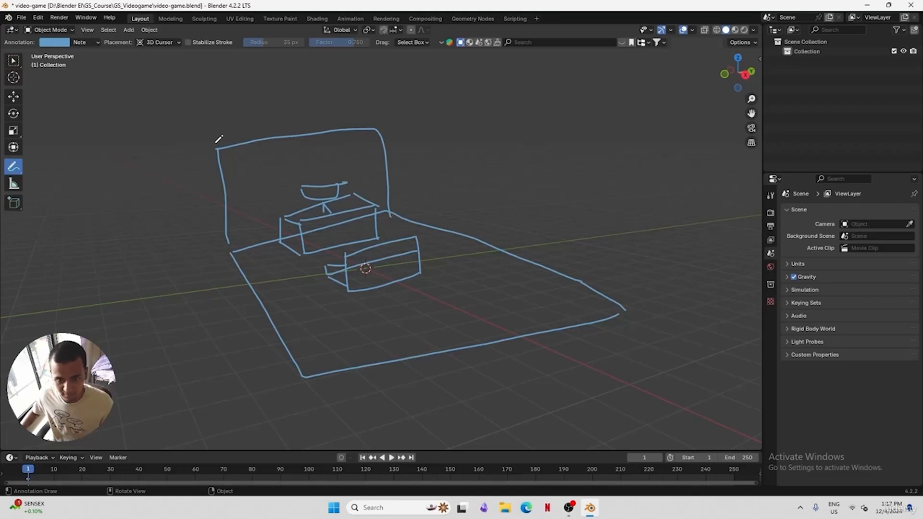
pyautogui.moveTo(377, 127)
pyautogui.mouseDown()
pyautogui.moveTo(585, 145)
pyautogui.moveTo(627, 242)
pyautogui.moveTo(627, 302)
pyautogui.mouseUp()
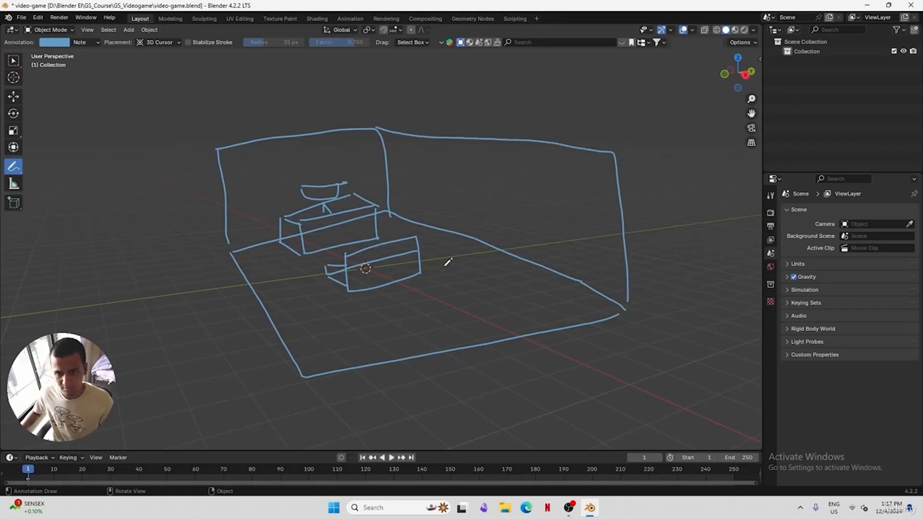
pyautogui.moveTo(410, 222)
pyautogui.mouseDown()
pyautogui.moveTo(403, 255)
pyautogui.moveTo(394, 238)
pyautogui.mouseUp()
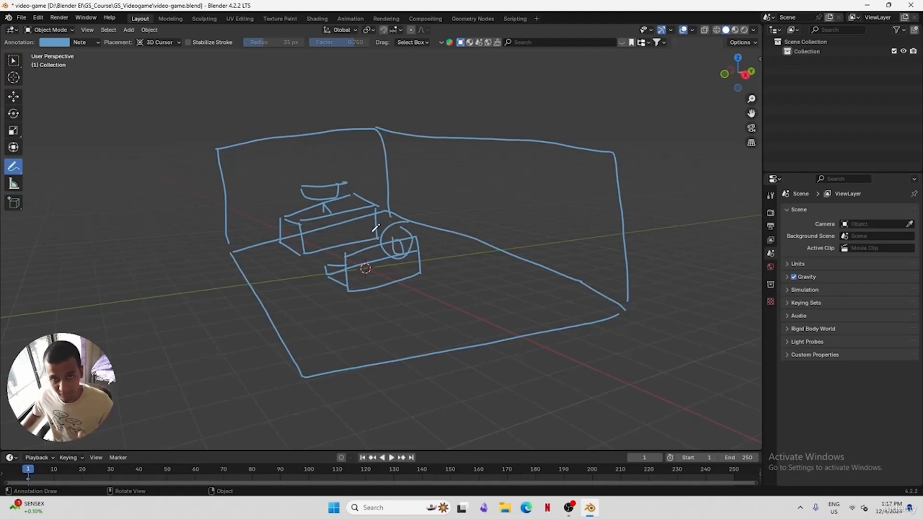
pyautogui.moveTo(378, 230)
pyautogui.mouseDown()
pyautogui.moveTo(366, 240)
pyautogui.moveTo(373, 237)
pyautogui.mouseUp()
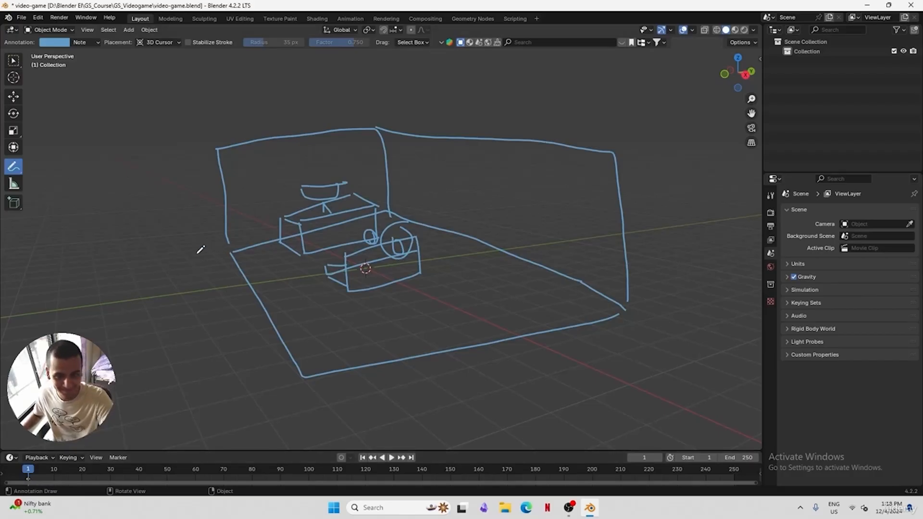
# Leave the Annotate tool, delete the whole annotation sketch, and save the file
pyautogui.click(13, 60)
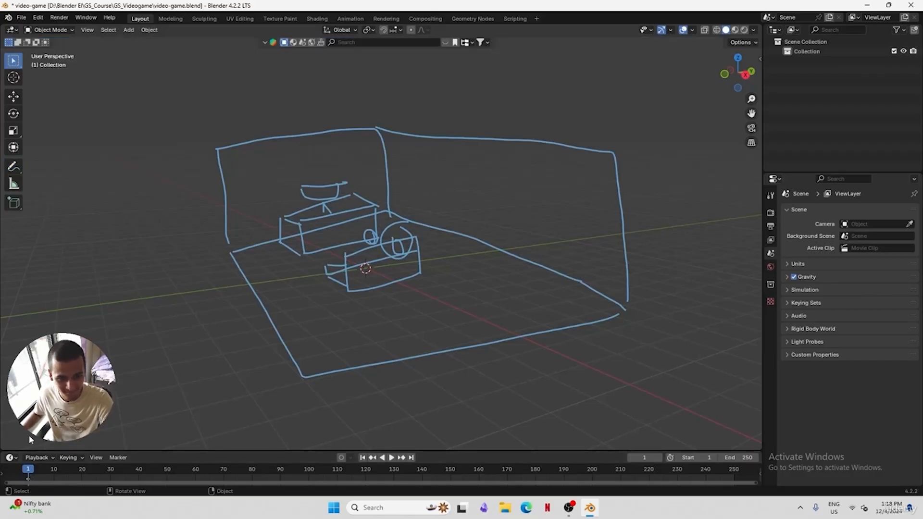
pyautogui.press('Delete')
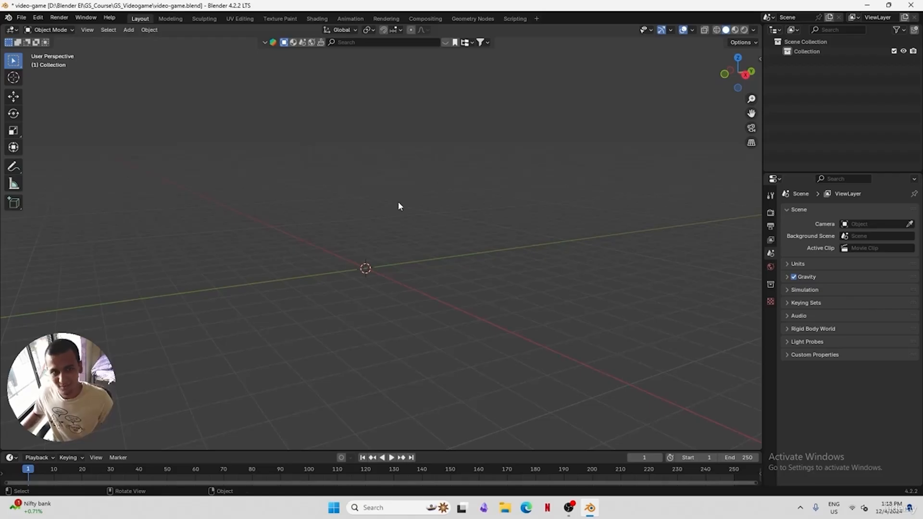
pyautogui.hotkey('ctrl', 's')
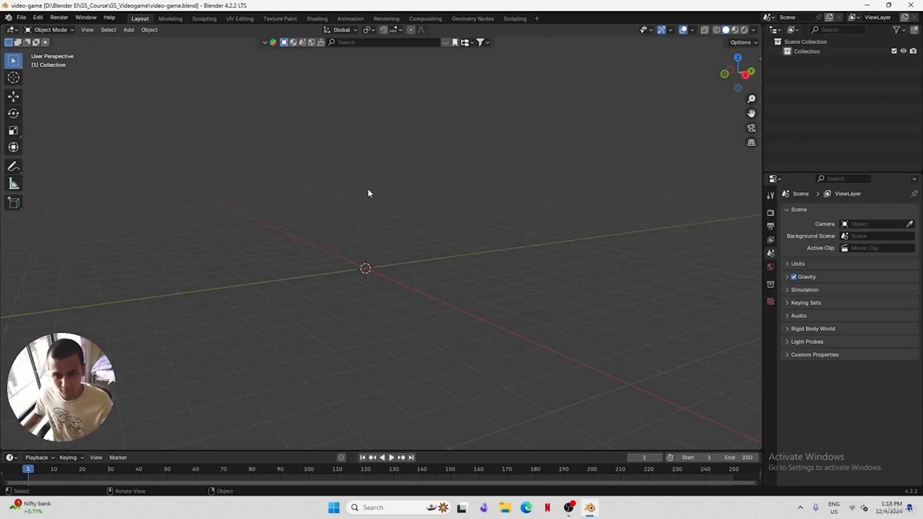
pyautogui.hotkey('ctrl', 's')
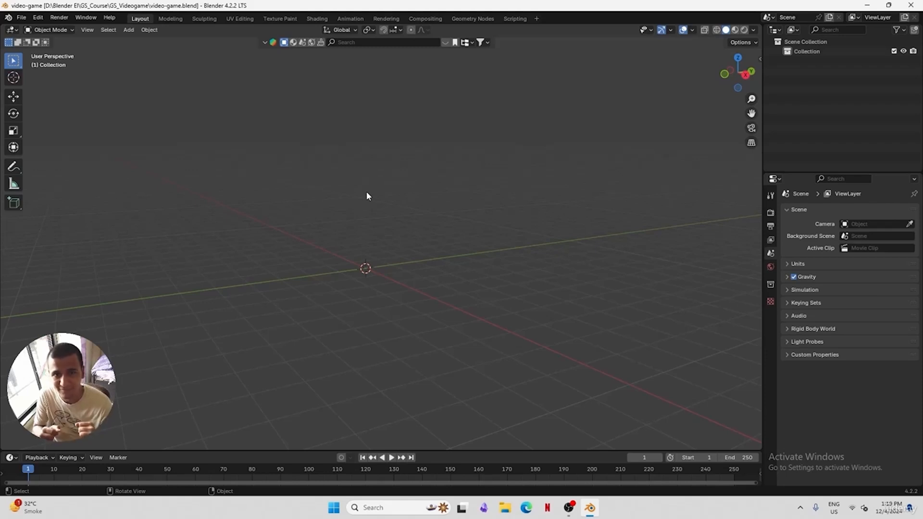
# Switch to the Edge browser, search for "blenderkit addon", and open the Download BlenderKit for free page
pyautogui.click(526, 508)
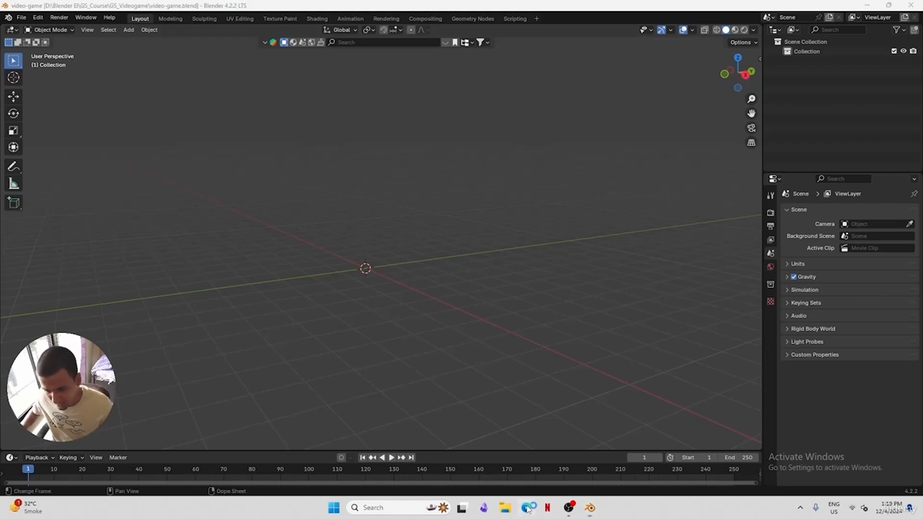
pyautogui.write('bl')
pyautogui.write('enderkit')
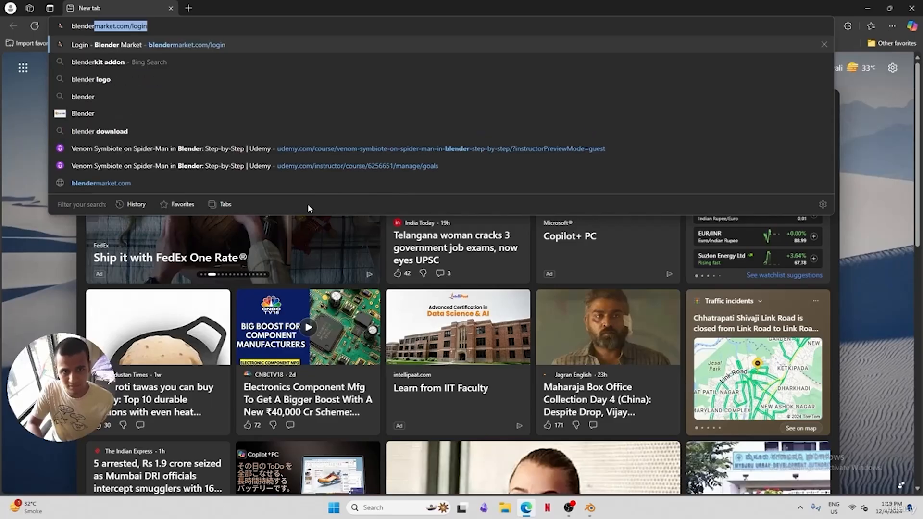
pyautogui.press('Right')
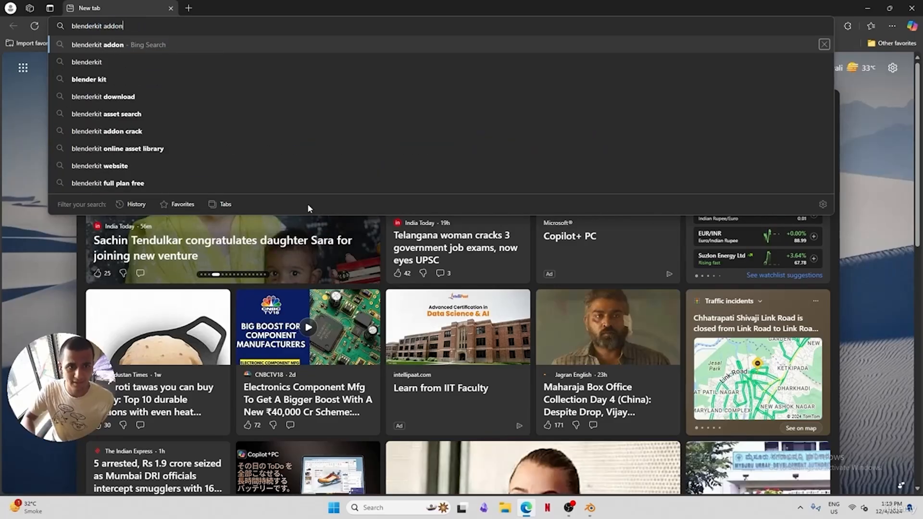
pyautogui.press('Return')
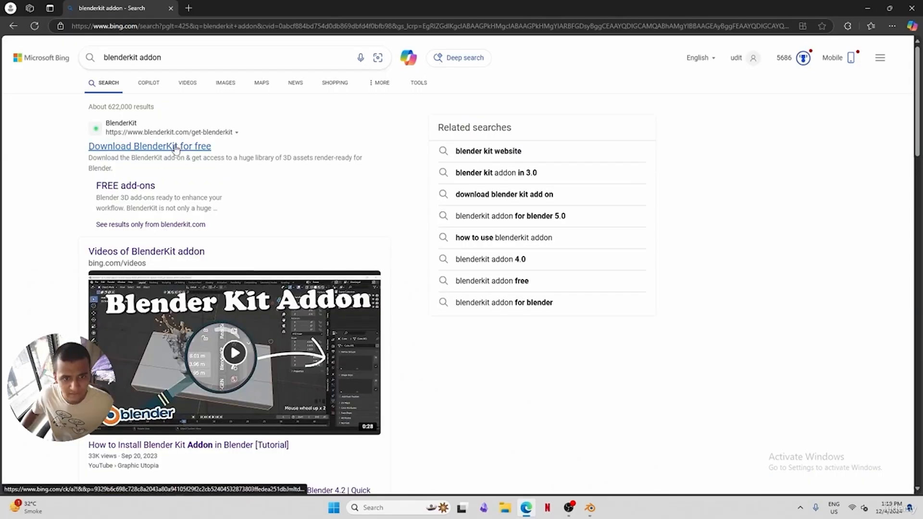
pyautogui.click(190, 147)
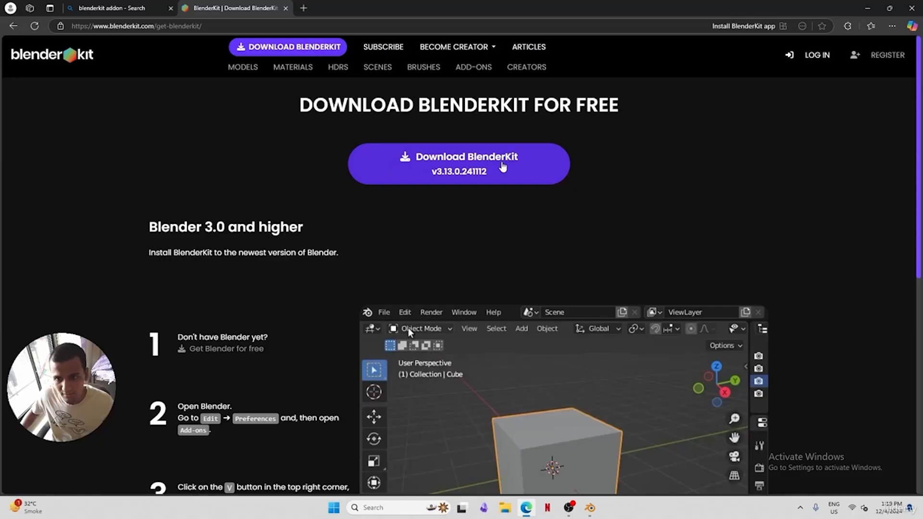
# Switch back to Blender and search the BlenderKit models for "table" with Free first enabled
pyautogui.hotkey('alt', 'Tab')
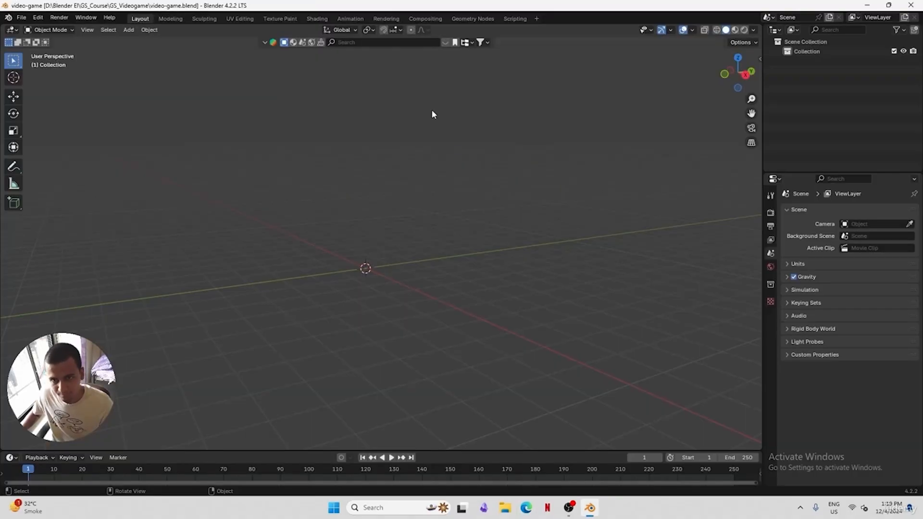
pyautogui.click(353, 42)
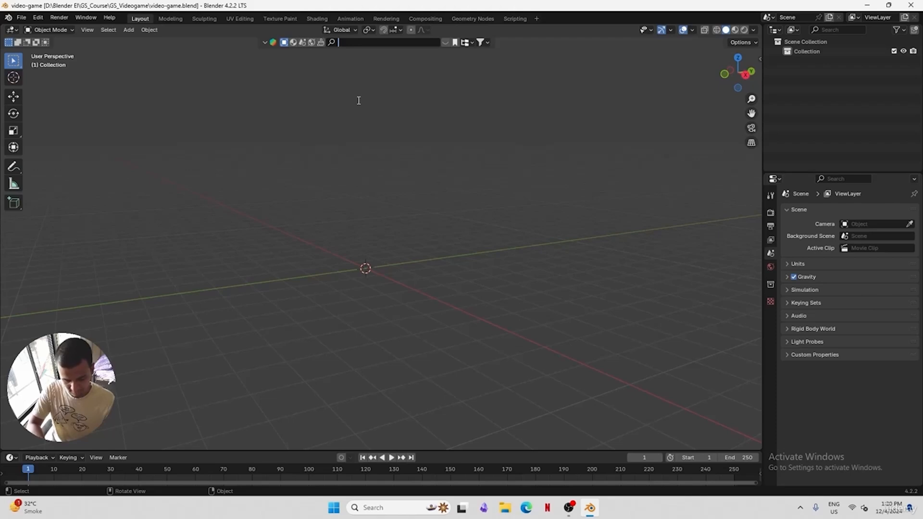
pyautogui.write('table')
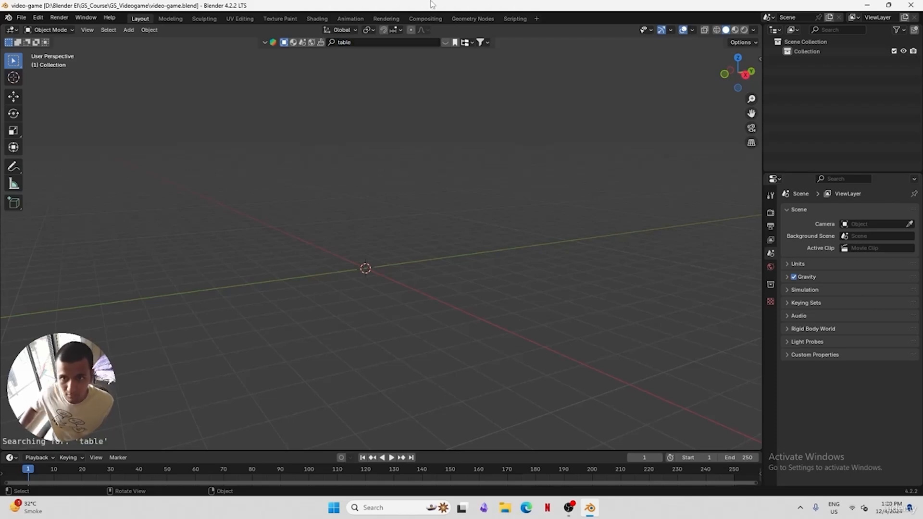
pyautogui.click(481, 43)
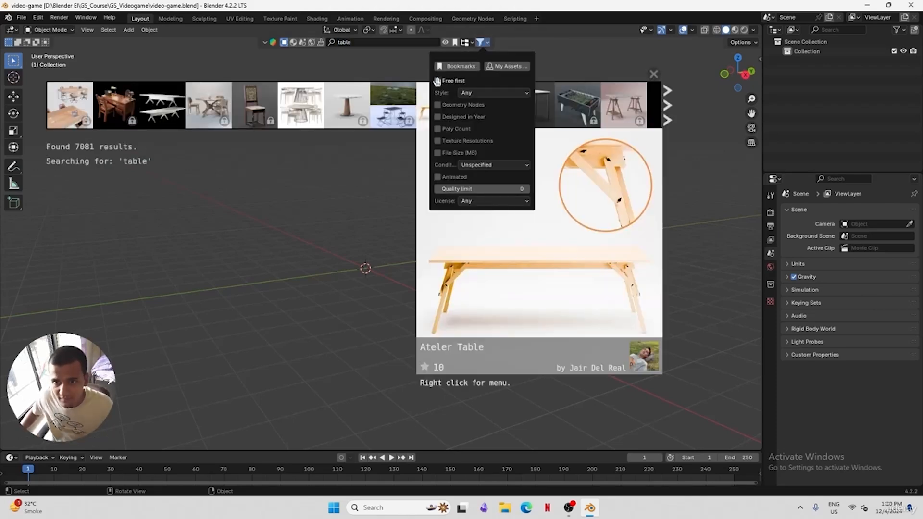
pyautogui.click(439, 81)
pyautogui.click(480, 43)
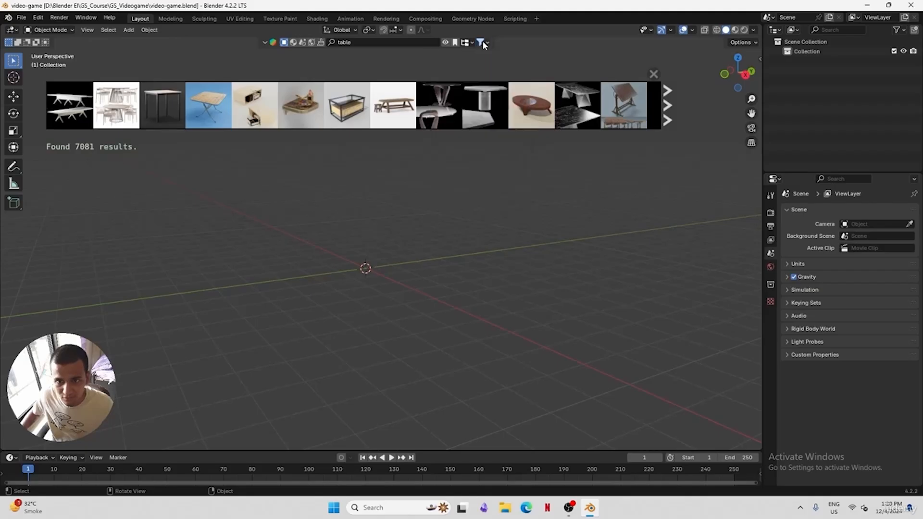
# Browse the BlenderKit table results for a model suited to serve as the TV cabinet
pyautogui.click(667, 120)
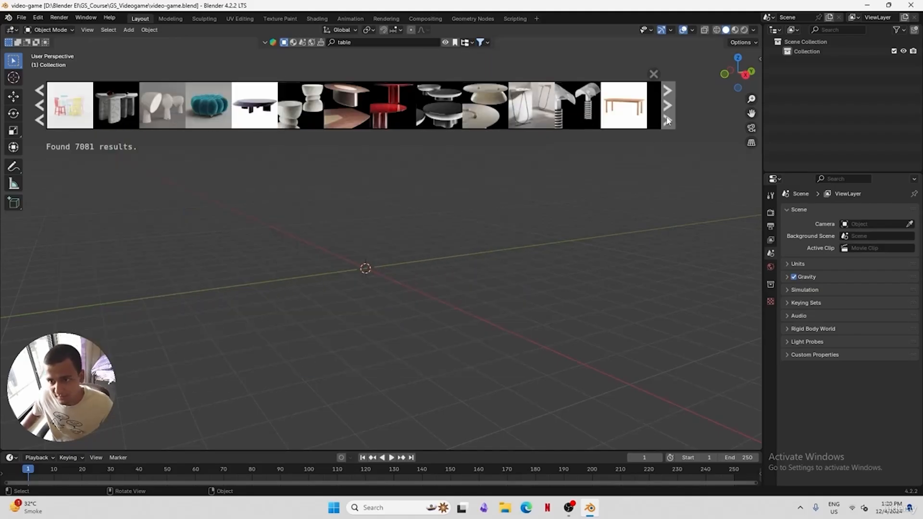
pyautogui.click(667, 121)
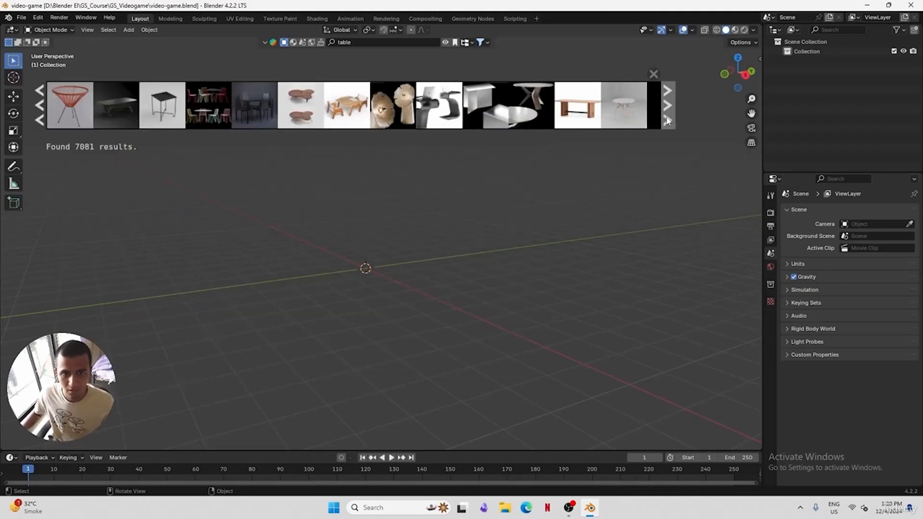
pyautogui.click(667, 120)
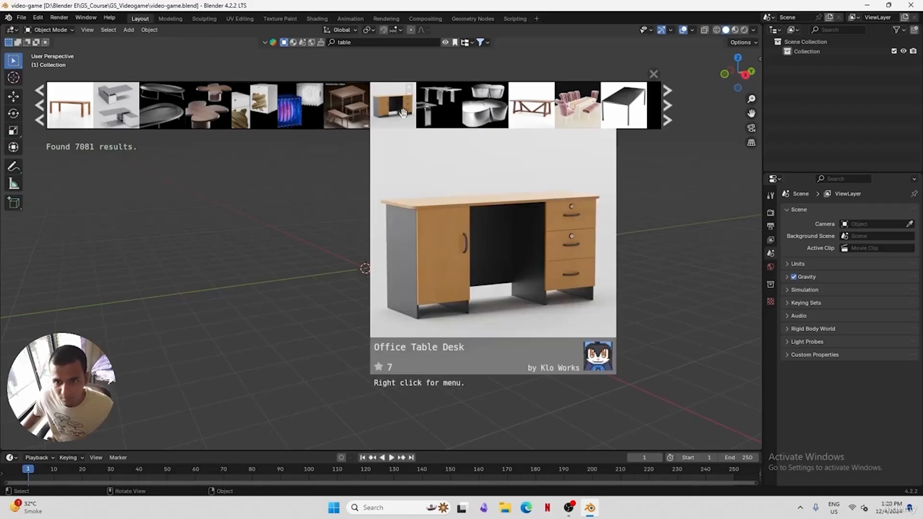
pyautogui.moveTo(472, 100)
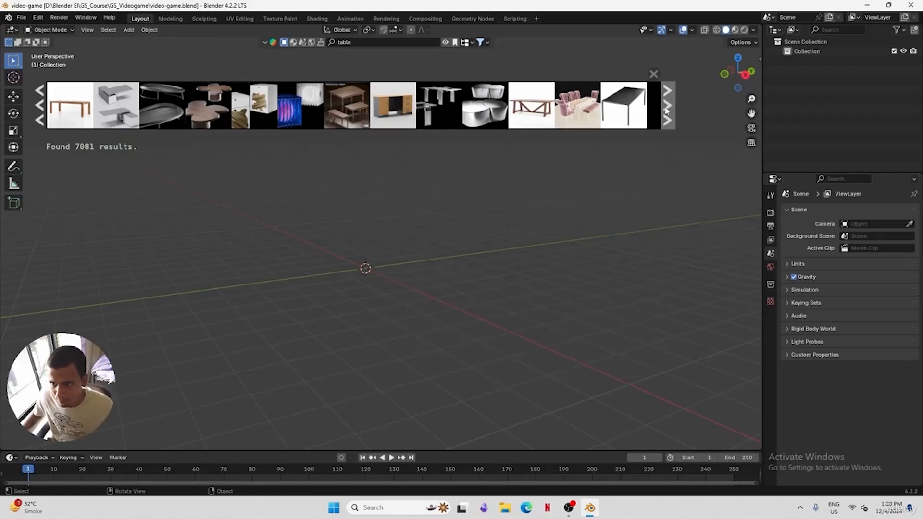
pyautogui.click(667, 108)
pyautogui.click(668, 109)
pyautogui.click(668, 108)
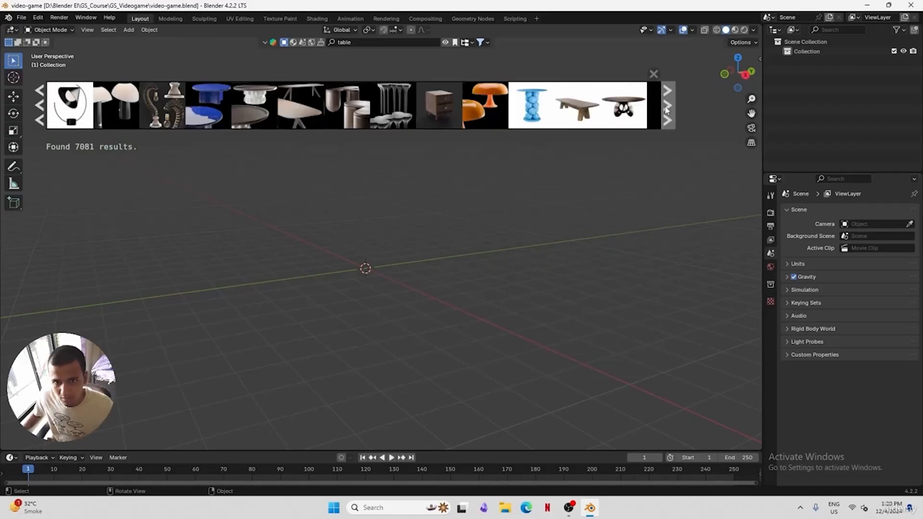
pyautogui.click(42, 113)
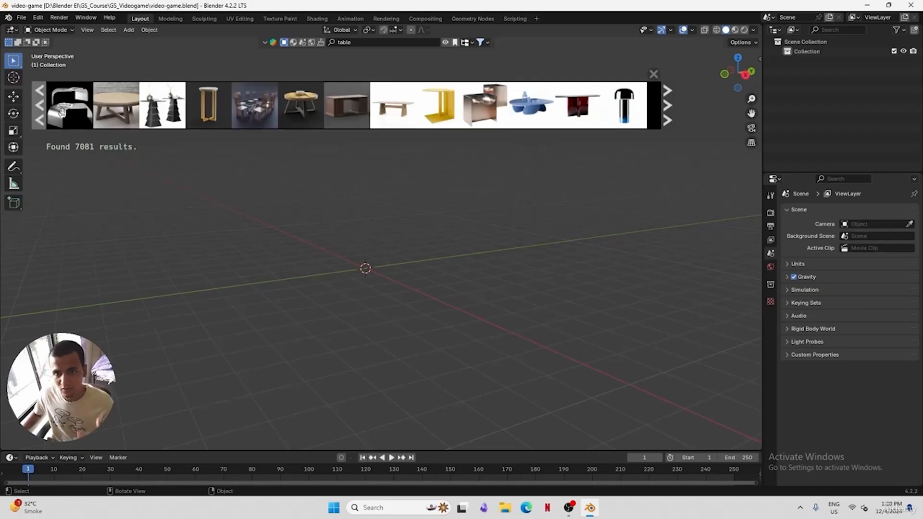
pyautogui.moveTo(334, 112)
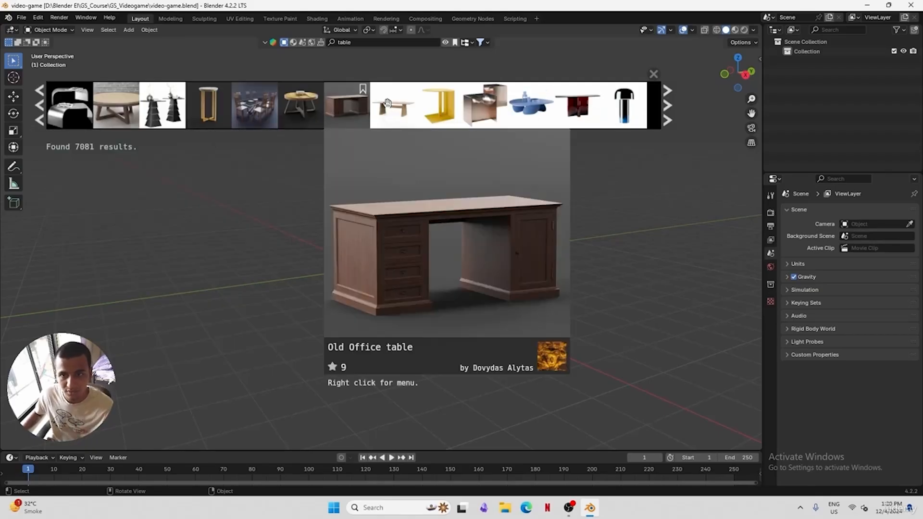
pyautogui.click(667, 113)
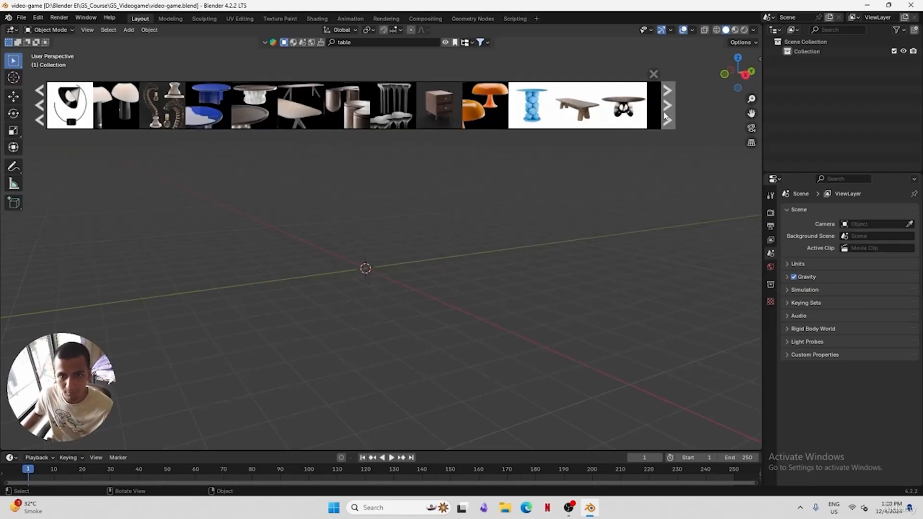
pyautogui.click(665, 114)
pyautogui.click(665, 114)
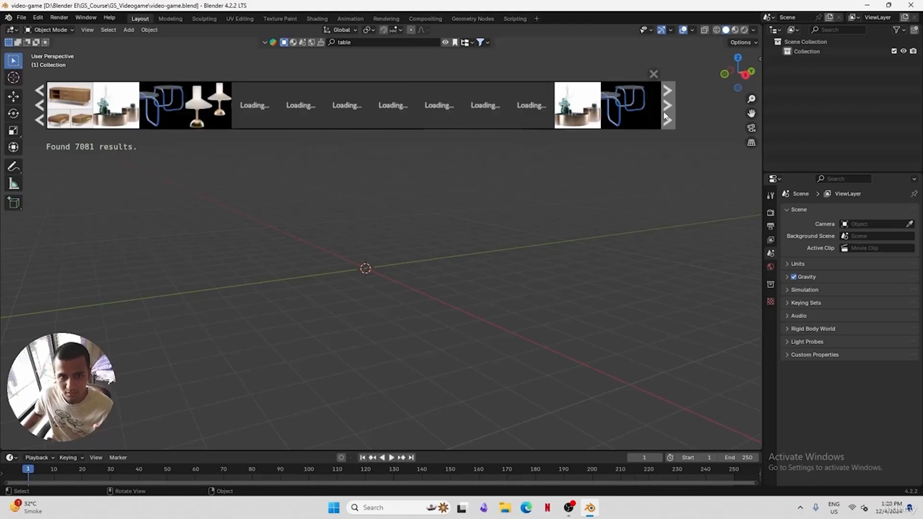
pyautogui.moveTo(71, 101)
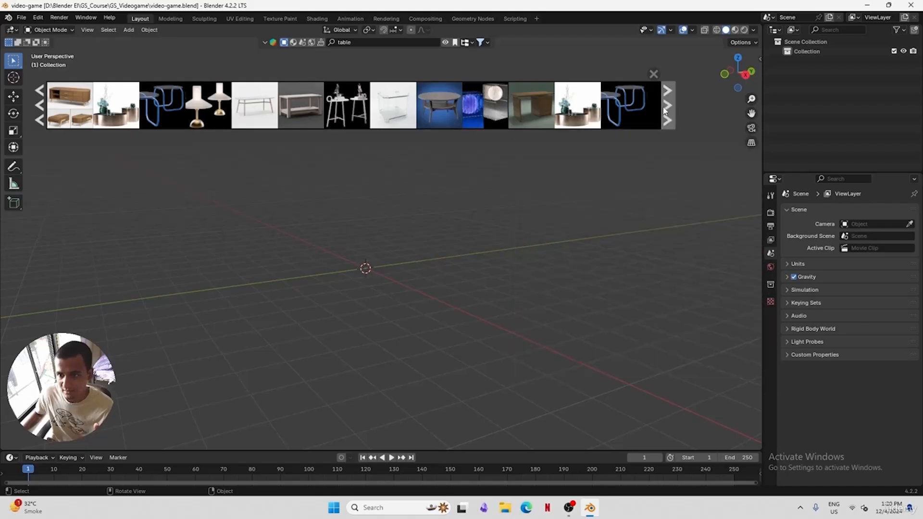
pyautogui.click(666, 110)
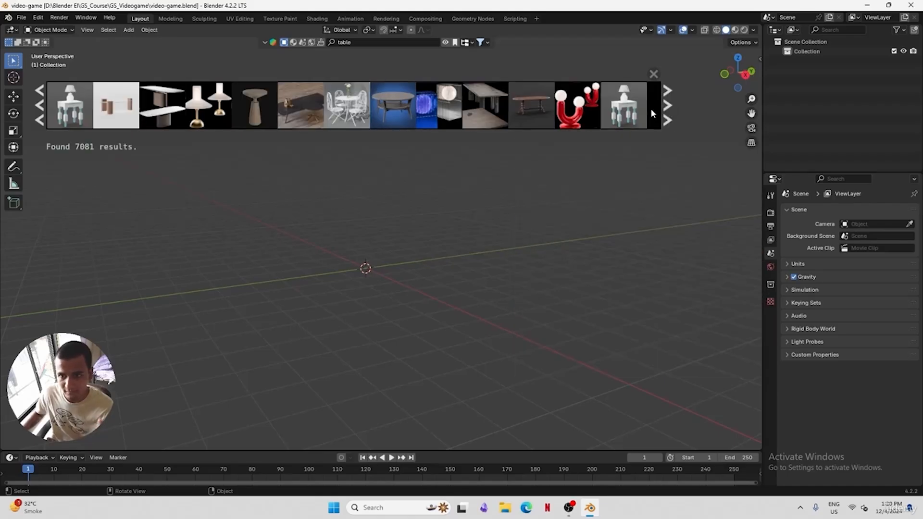
pyautogui.click(668, 108)
pyautogui.click(670, 108)
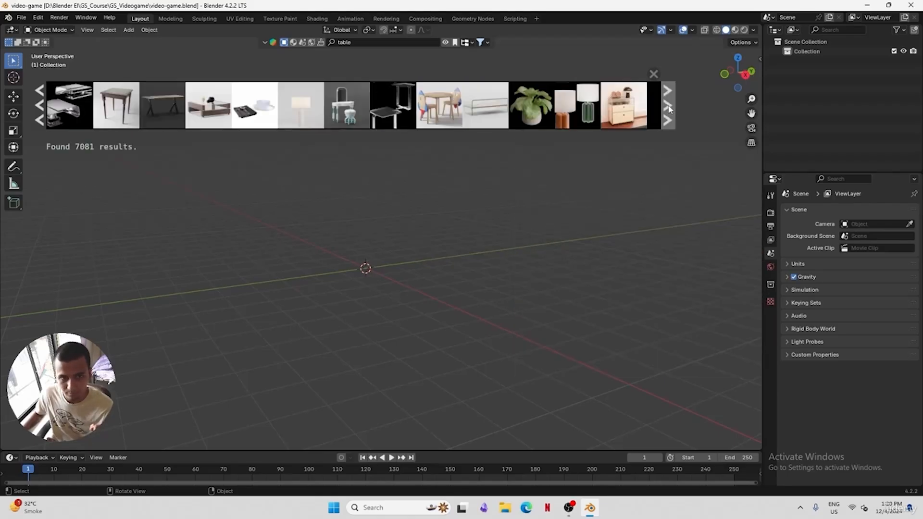
pyautogui.click(669, 109)
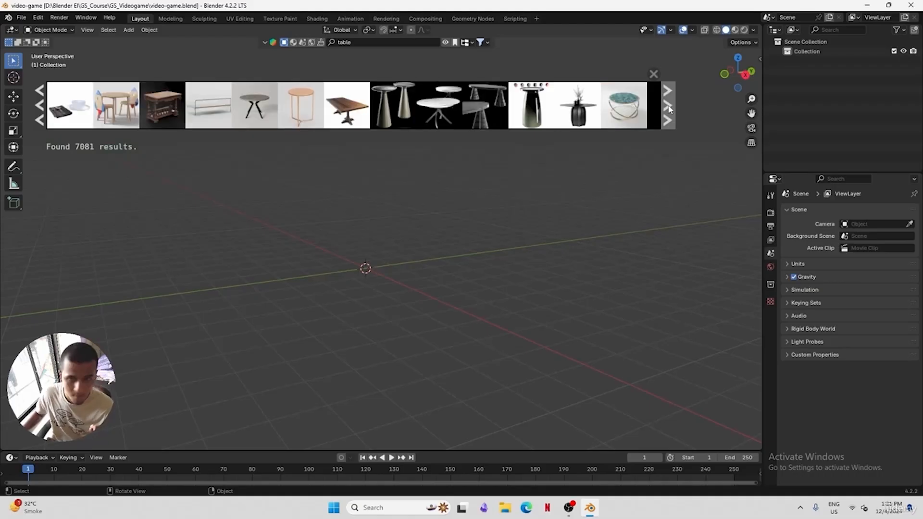
pyautogui.click(669, 109)
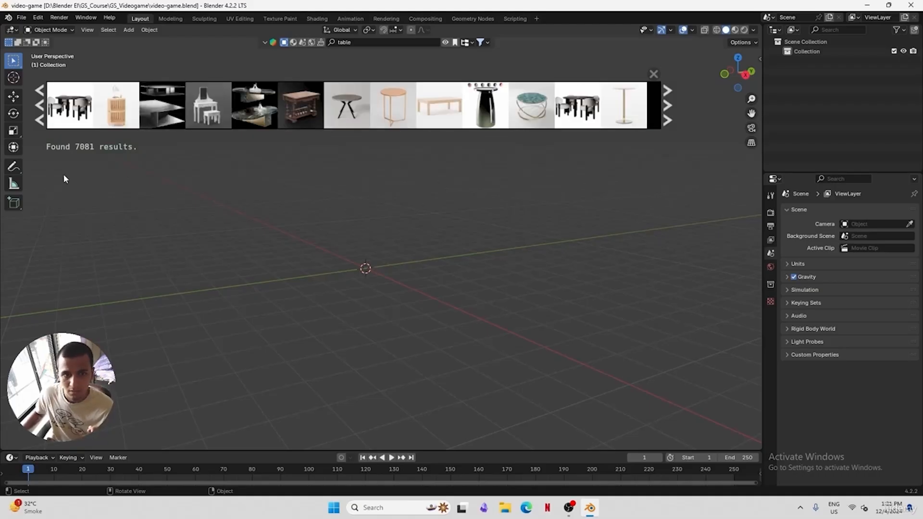
pyautogui.click(35, 116)
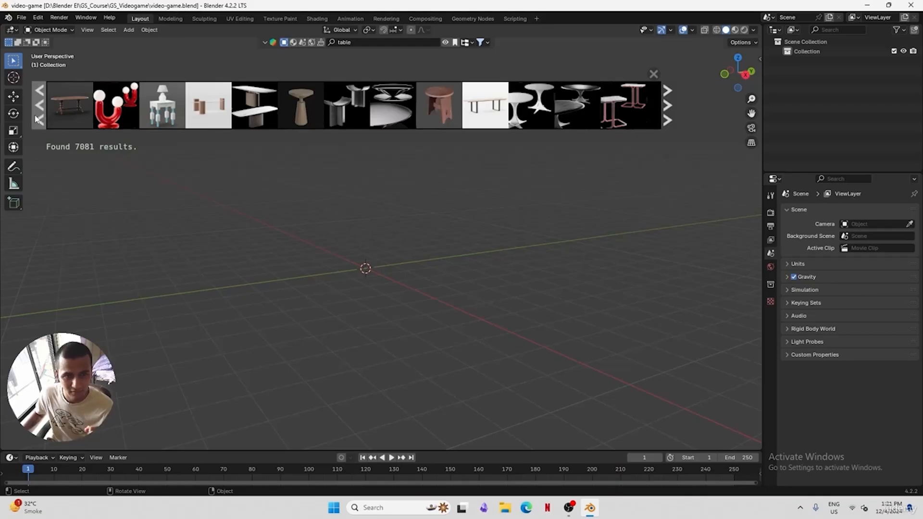
pyautogui.click(35, 115)
pyautogui.click(35, 116)
pyautogui.click(36, 118)
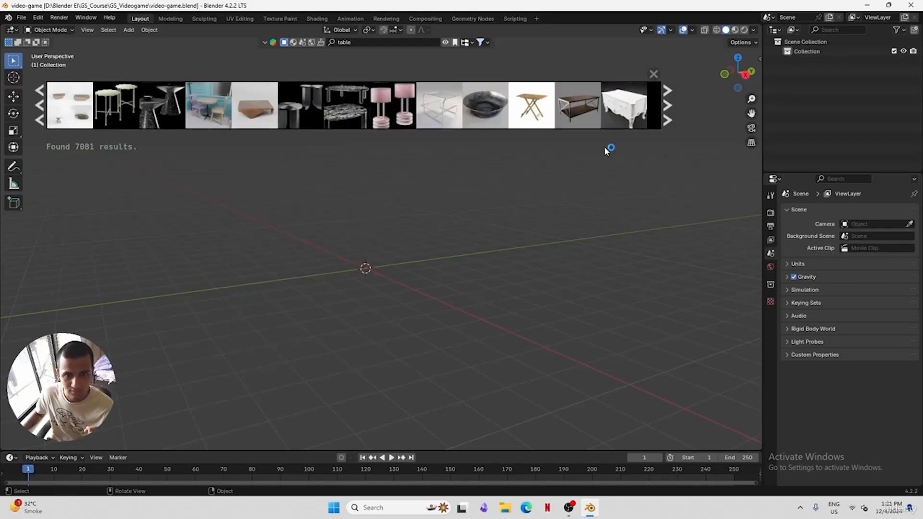
# Place the "Tv table and furniture front" model from the BlenderKit results at the scene origin
pyautogui.click(668, 121)
pyautogui.moveTo(210, 103)
pyautogui.moveTo(210, 103); pyautogui.dragTo(364, 267)
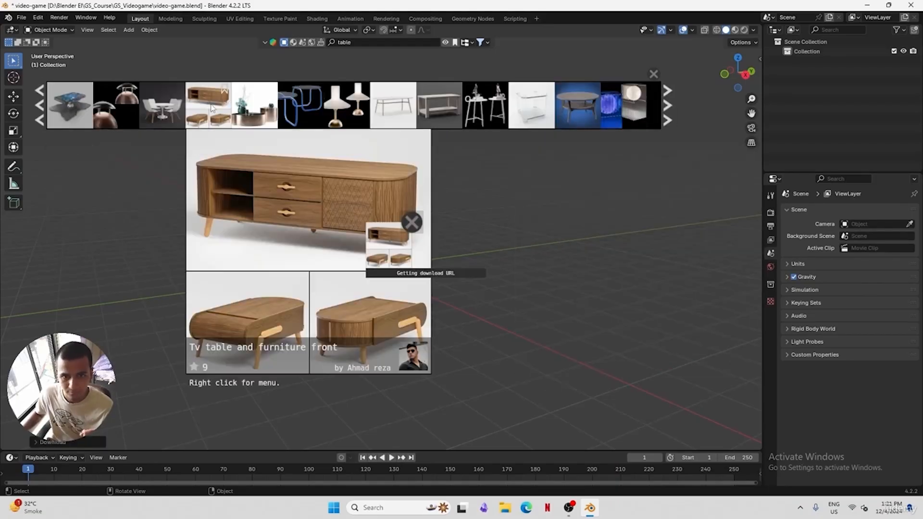
# Scale the imported TV table model up uniformly to a scale of about 3.5
pyautogui.click(654, 74)
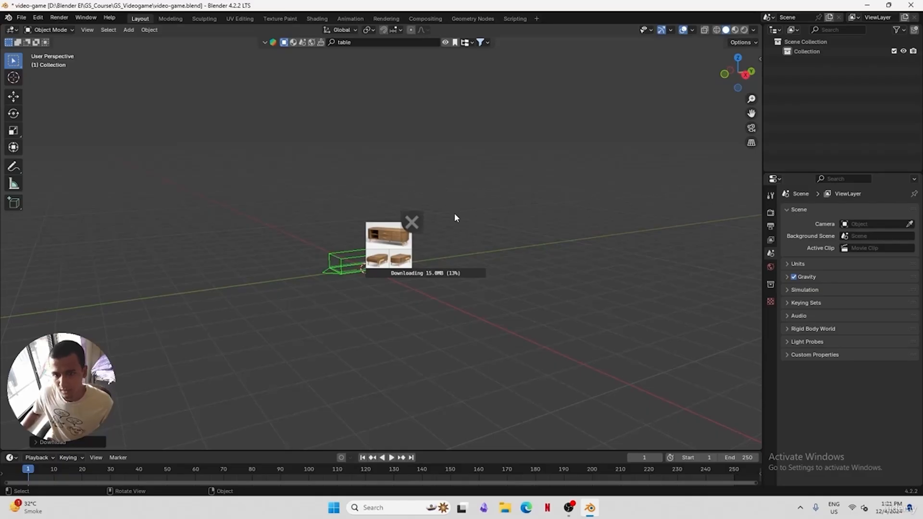
pyautogui.moveTo(469, 223); pyautogui.dragTo(526, 251, button='middle')
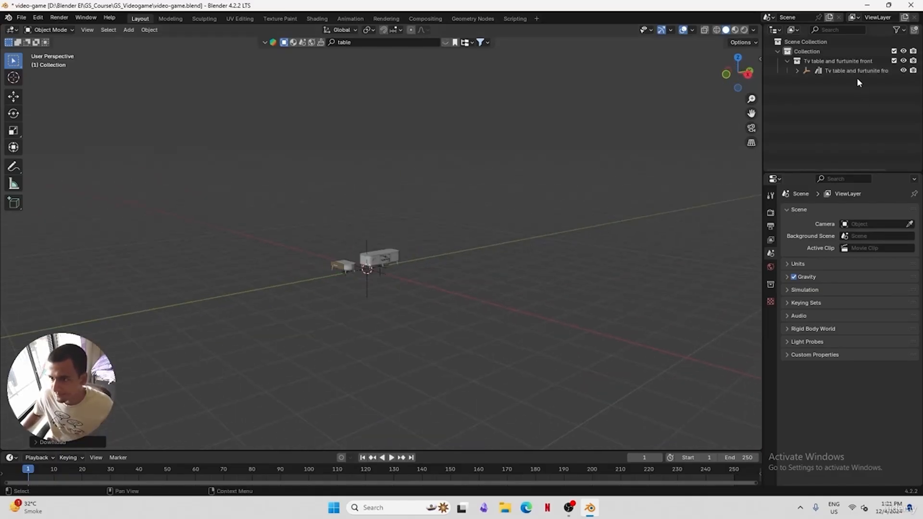
pyautogui.click(856, 71)
pyautogui.press('s')
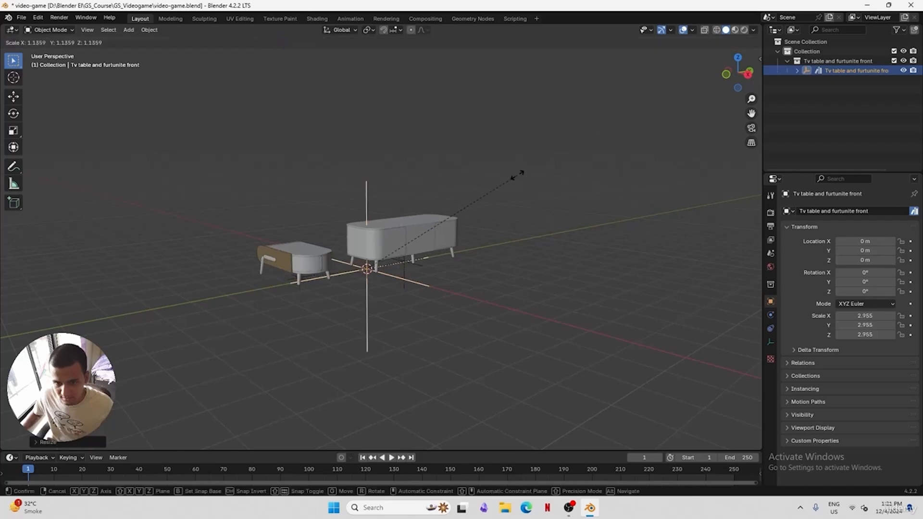
pyautogui.click(516, 174)
pyautogui.moveTo(365, 241); pyautogui.dragTo(363, 238, button='middle')
# Delete the small coffee table that came with the TV cabinet model
pyautogui.click(246, 235)
pyautogui.moveTo(234, 211); pyautogui.dragTo(302, 259)
pyautogui.press('Delete')
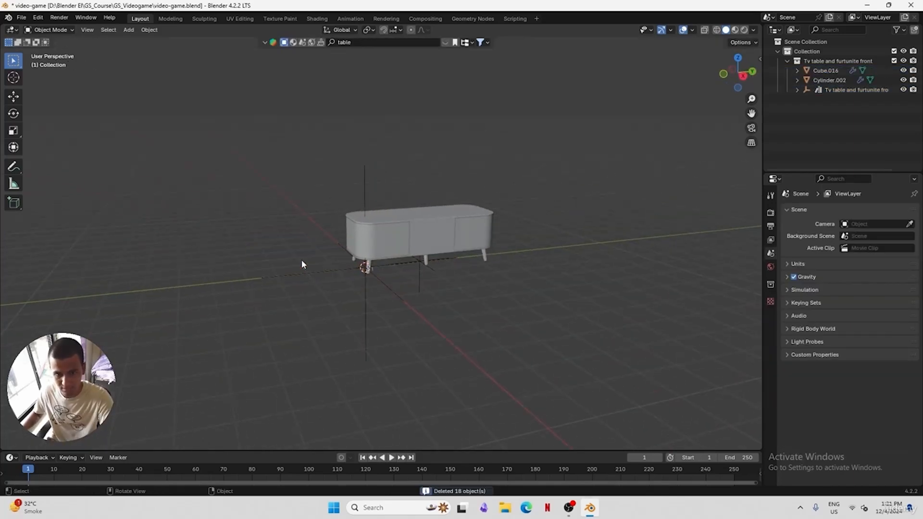
# Try to clear the parent of the cabinet parts and delete the model's main empty at the origin
pyautogui.click(377, 223)
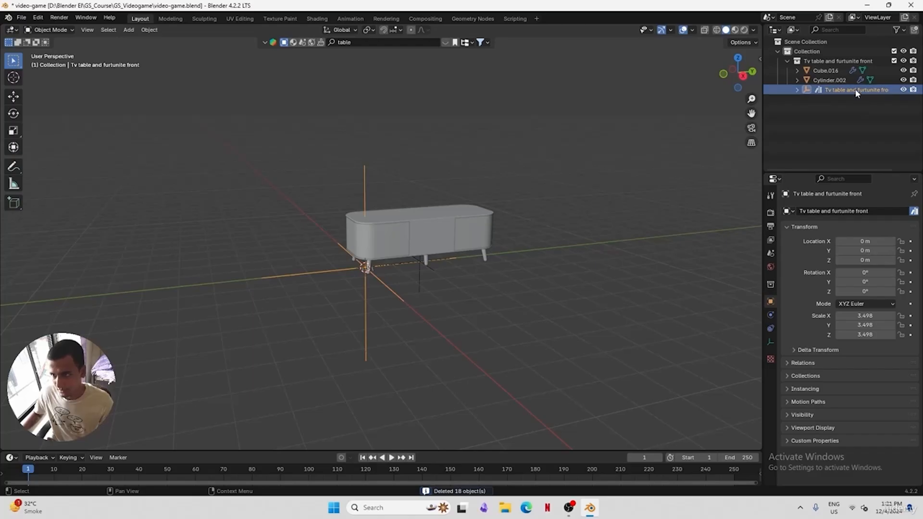
pyautogui.click(459, 224)
pyautogui.keyDown('ctrl'); pyautogui.click(310, 262); pyautogui.keyUp('ctrl')
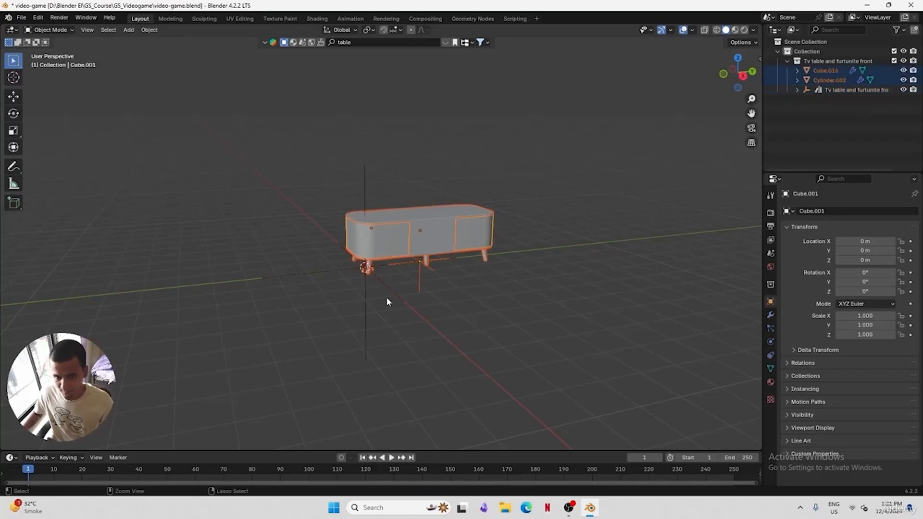
pyautogui.moveTo(427, 263); pyautogui.dragTo(499, 249, button='middle')
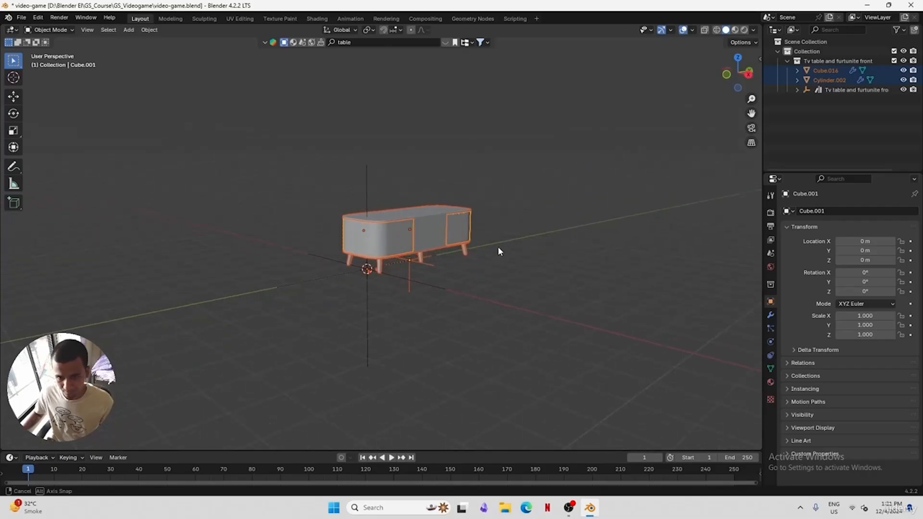
pyautogui.hotkey('alt', 'p')
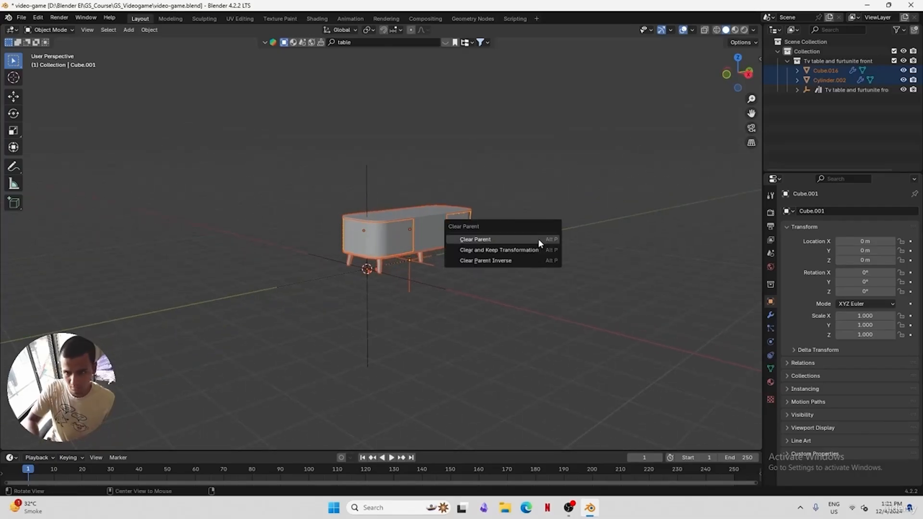
pyautogui.click(538, 239)
pyautogui.click(376, 169)
pyautogui.click(368, 175)
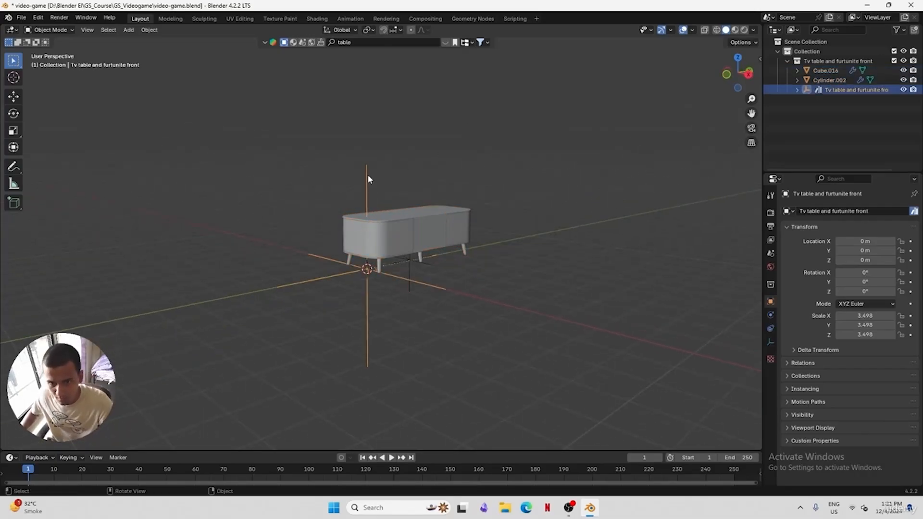
pyautogui.press('Delete')
pyautogui.hotkey('ctrl', 'z')
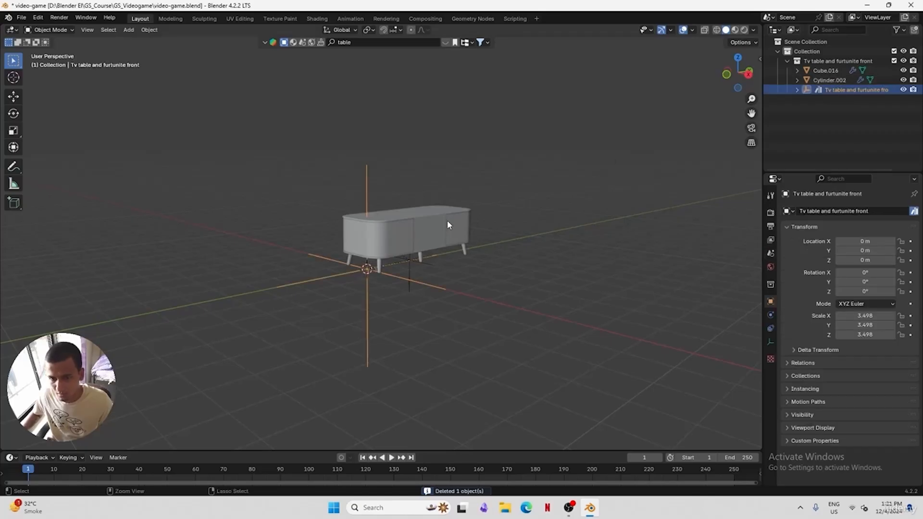
# Select everything except the main empty at the origin and clear the parent with Clear and Keep Transformation
pyautogui.press('a')
pyautogui.keyDown('shift'); pyautogui.click(368, 296); pyautogui.keyUp('shift')
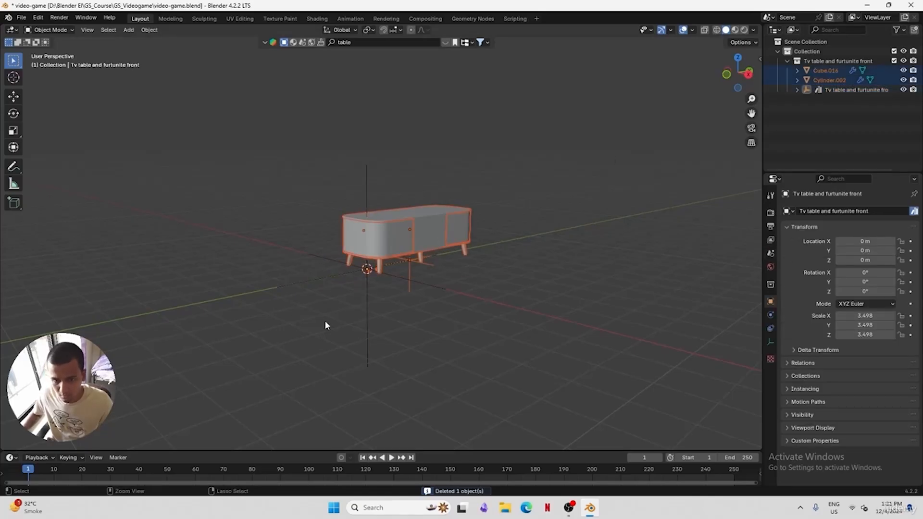
pyautogui.click(518, 223)
pyautogui.press('a')
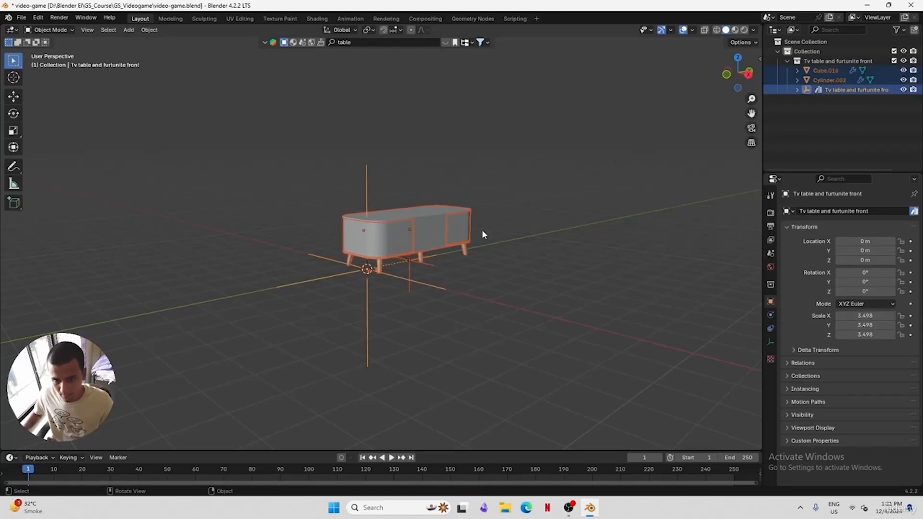
pyautogui.keyDown('shift'); pyautogui.click(297, 284); pyautogui.keyUp('shift')
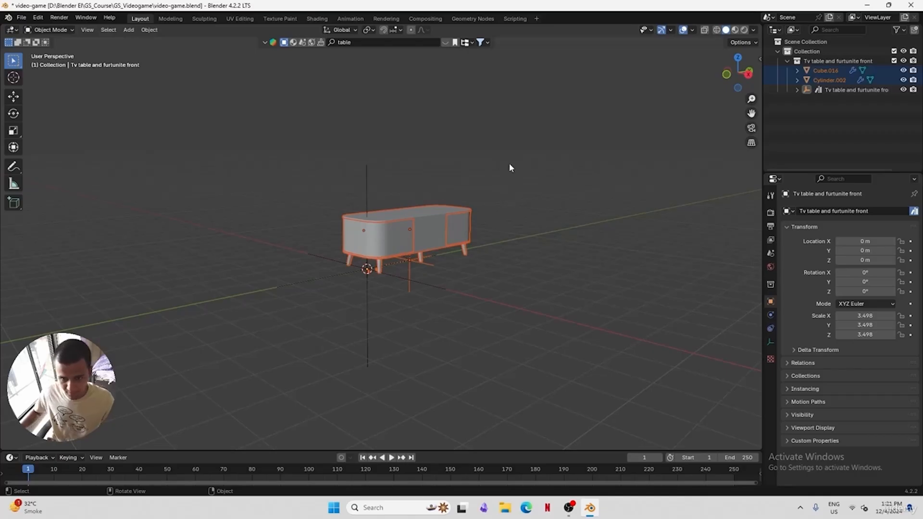
pyautogui.hotkey('alt', 'p')
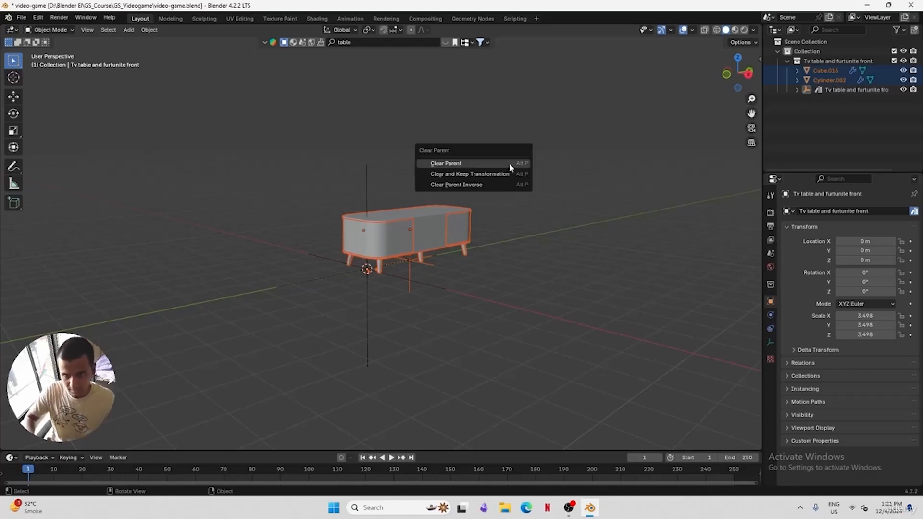
pyautogui.click(492, 174)
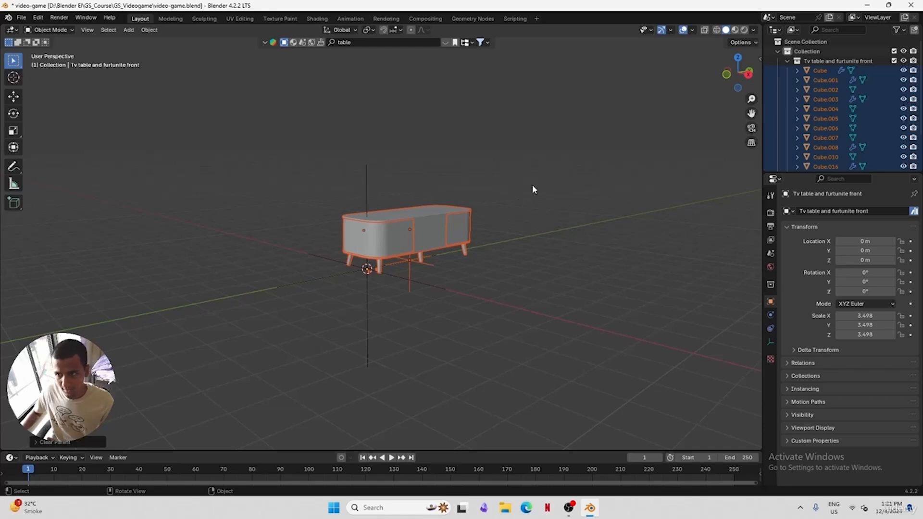
# Parent all the cabinet parts to the smaller Empty beneath the cabinet using Object (Keep Transform)
pyautogui.keyDown('shift'); pyautogui.click(408, 267); pyautogui.keyUp('shift')
pyautogui.keyDown('shift'); pyautogui.click(409, 267); pyautogui.keyUp('shift')
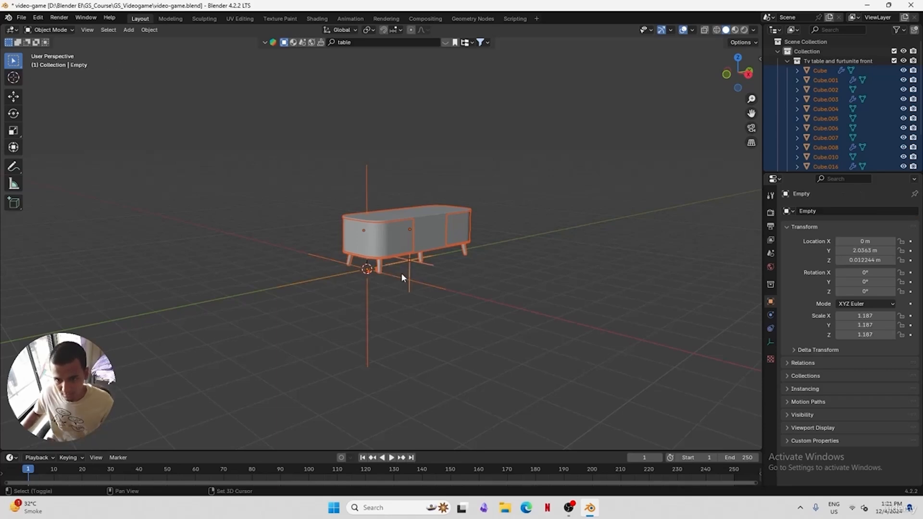
pyautogui.keyDown('shift'); pyautogui.click(398, 275); pyautogui.keyUp('shift')
pyautogui.keyDown('shift'); pyautogui.click(398, 275); pyautogui.keyUp('shift')
pyautogui.keyDown('shift'); pyautogui.click(409, 264); pyautogui.keyUp('shift')
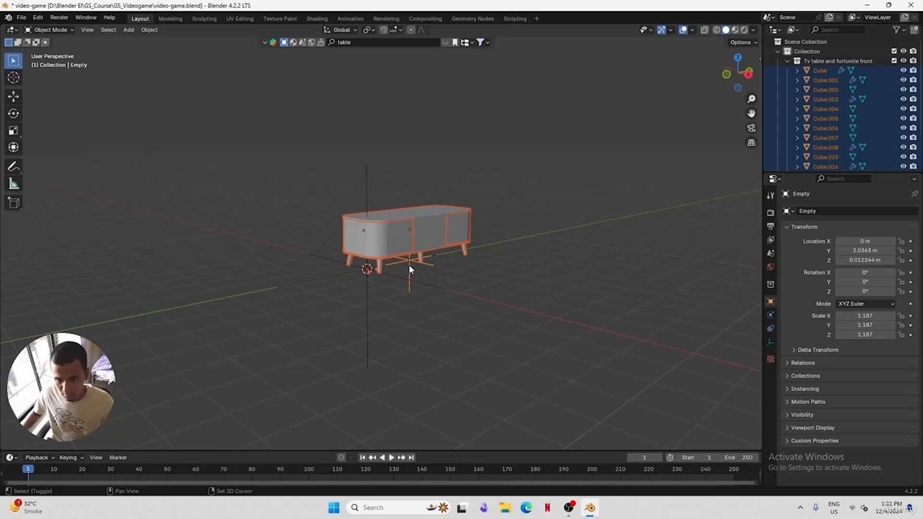
pyautogui.moveTo(435, 272); pyautogui.dragTo(541, 247, button='middle')
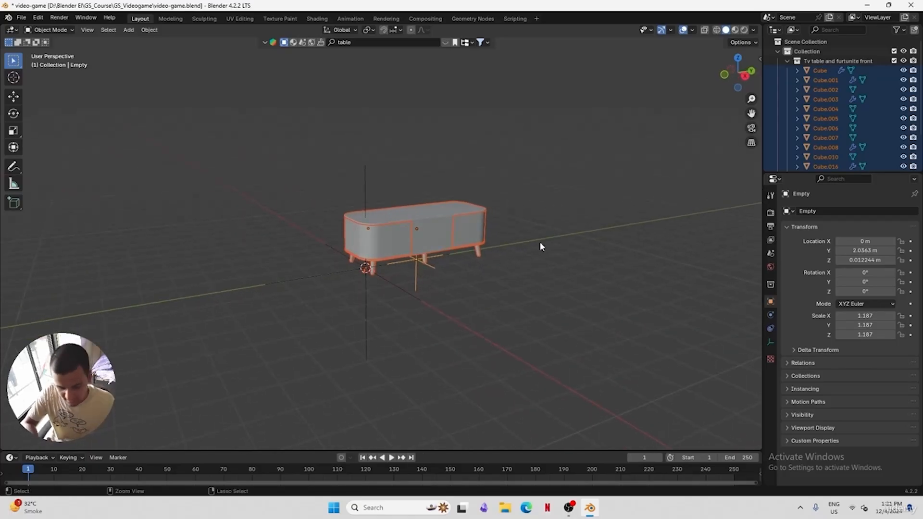
pyautogui.hotkey('ctrl', 'p')
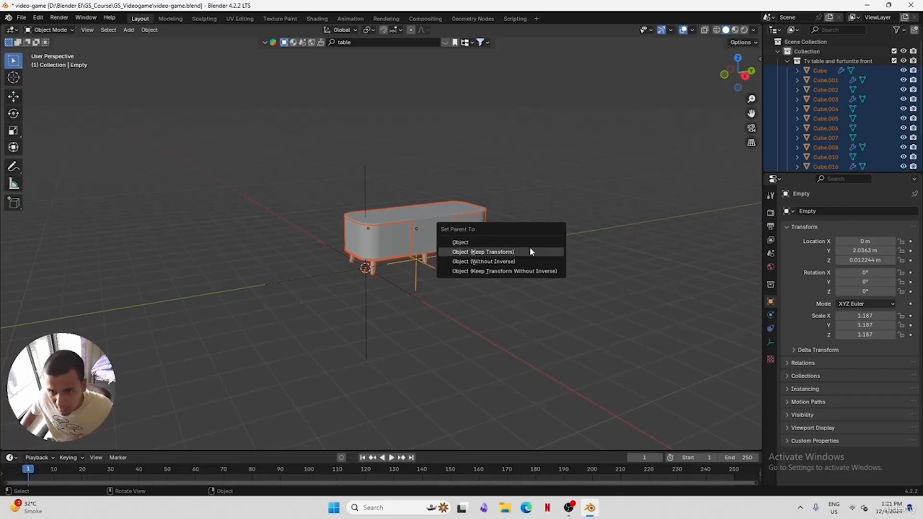
pyautogui.click(522, 251)
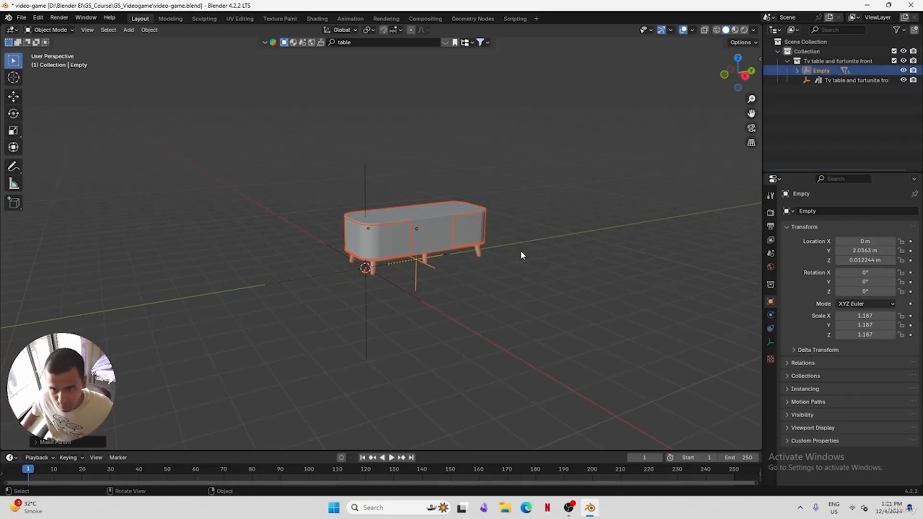
# Delete the leftover main empty at the origin and select the cabinet's parent Empty
pyautogui.click(366, 289)
pyautogui.press('Delete')
pyautogui.click(429, 267)
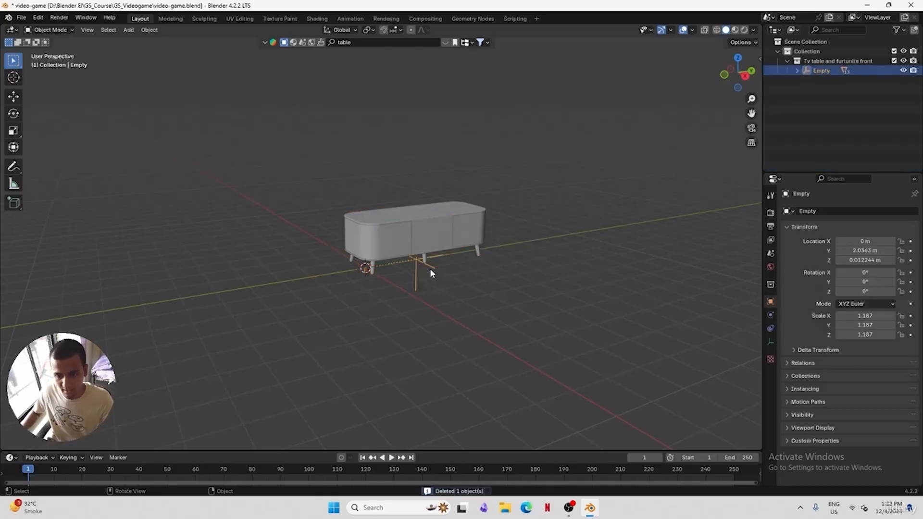
pyautogui.press('g')
pyautogui.press('y')
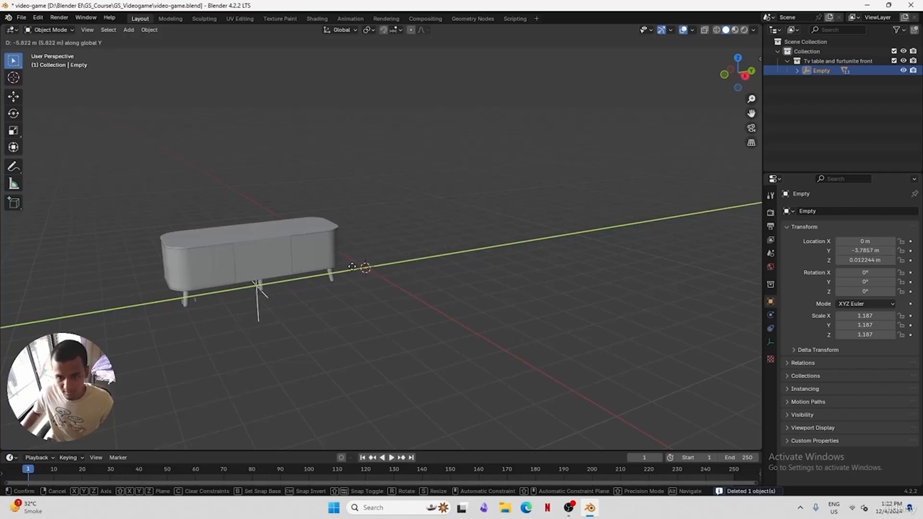
pyautogui.rightClick(522, 249)
# Rotate the cabinet's parent Empty 180° about the global Z axis
pyautogui.press('r')
pyautogui.press('z')
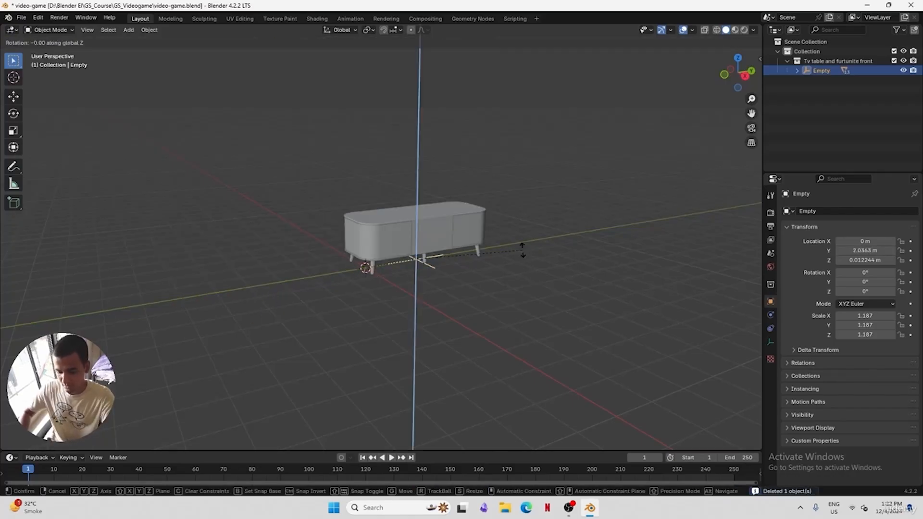
pyautogui.write('180')
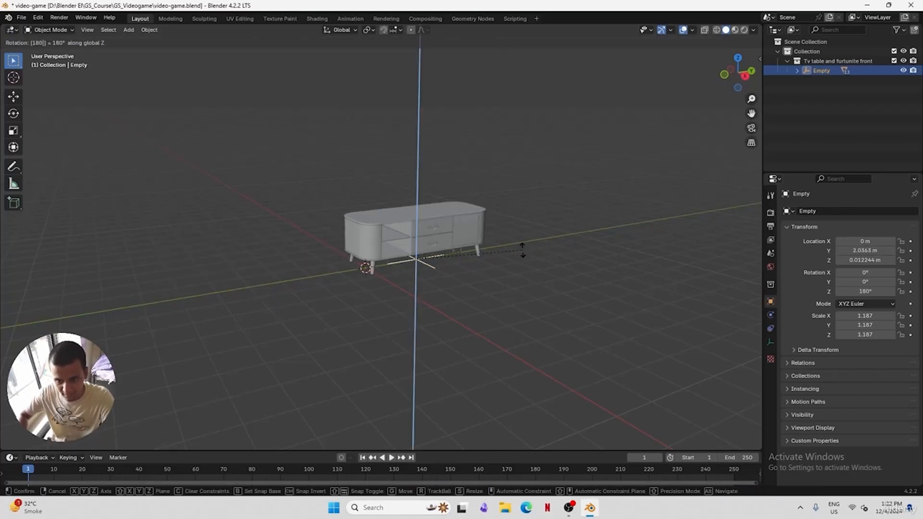
pyautogui.press('Return')
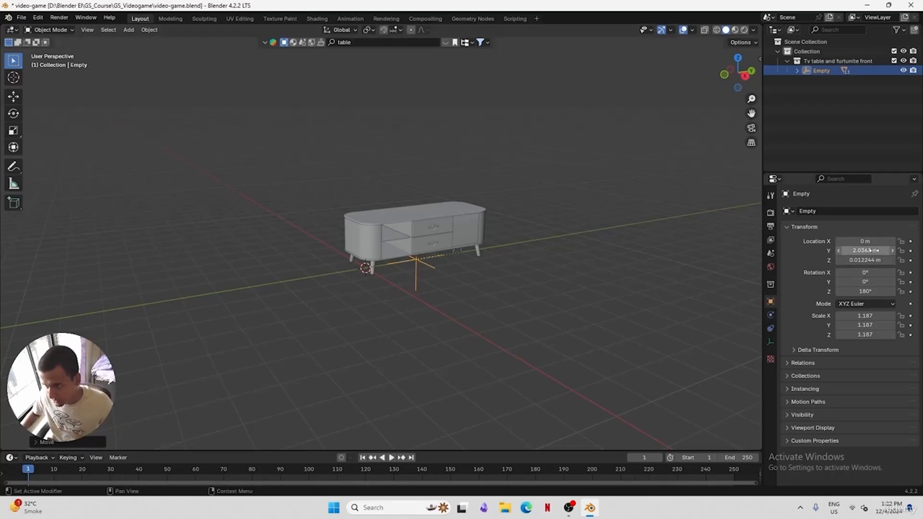
# Set the cabinet Empty's Y and Z location to 0 m and save the file
pyautogui.moveTo(871, 250); pyautogui.dragTo(865, 260)
pyautogui.write('0')
pyautogui.press('Return')
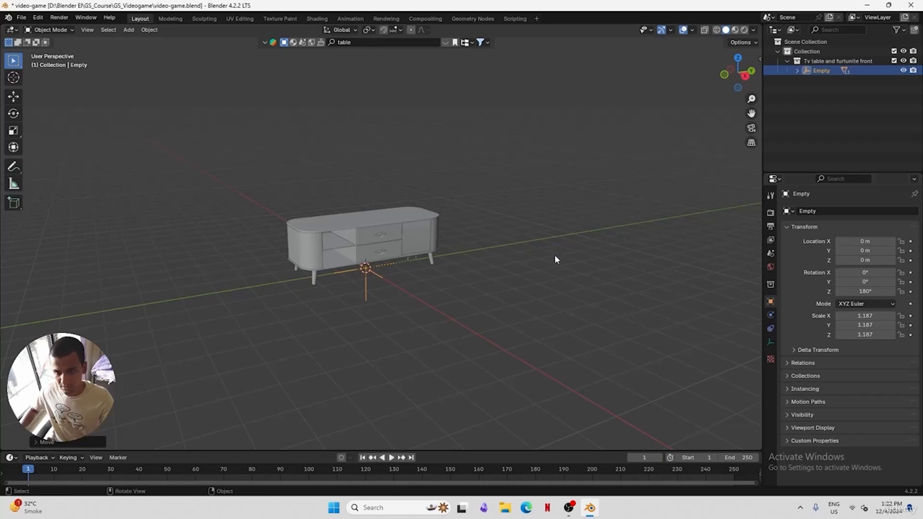
pyautogui.click(505, 245)
pyautogui.hotkey('ctrl', 's')
# Search the BlenderKit models for "tv"
pyautogui.moveTo(521, 247); pyautogui.dragTo(417, 260, button='middle')
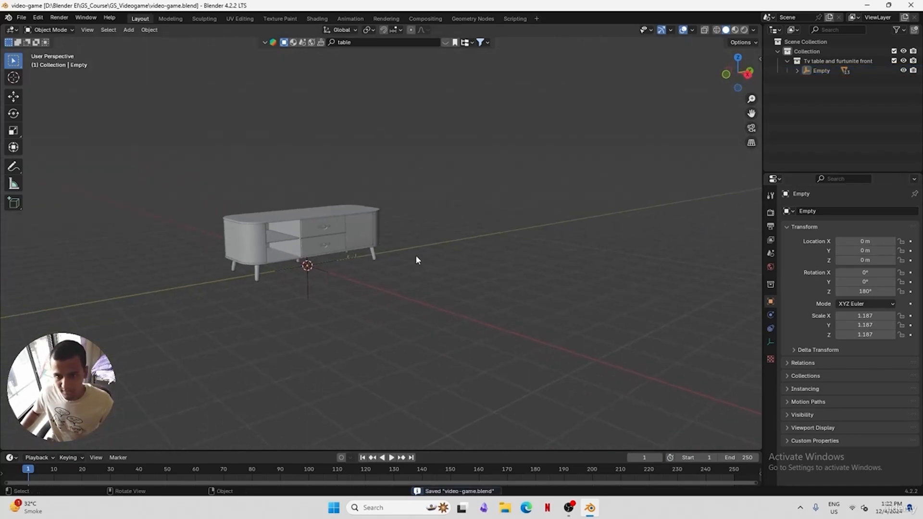
pyautogui.click(357, 42)
pyautogui.write('tv')
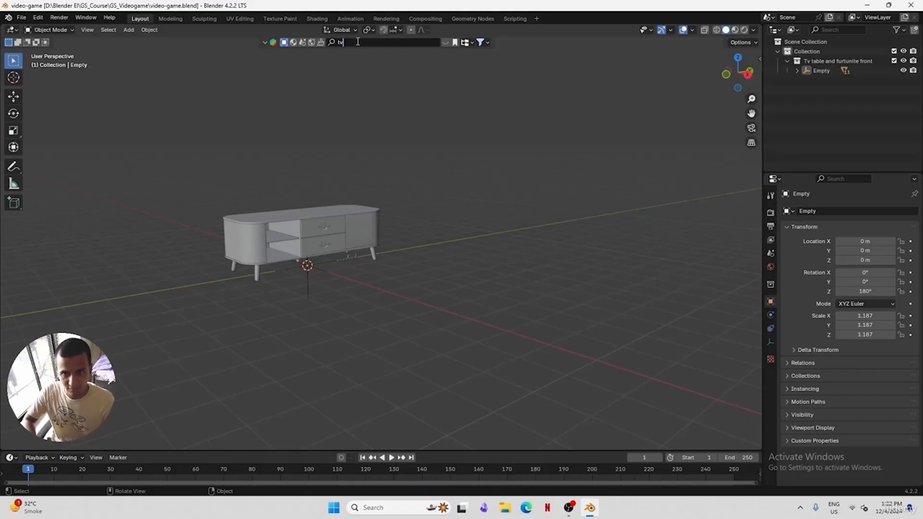
pyautogui.press('Return')
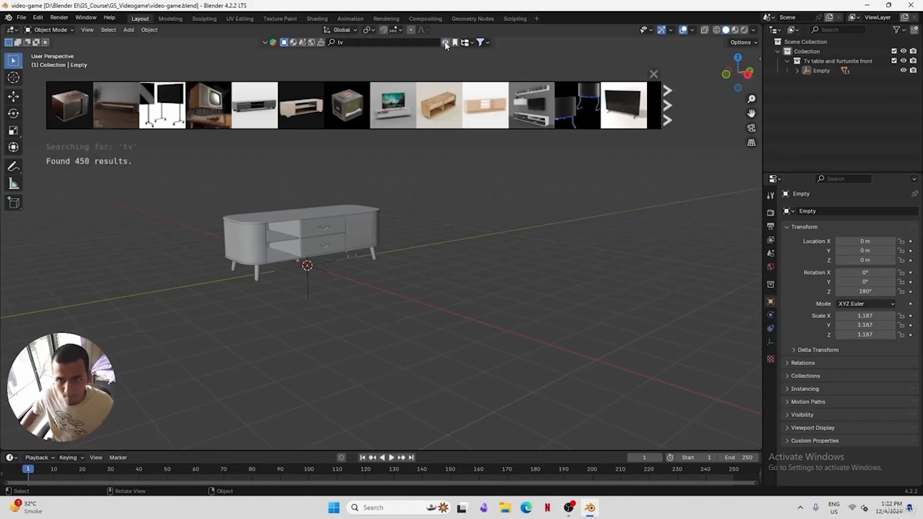
# Place the 43 inch TV model from the BlenderKit results on top of the cabinet and close the results
pyautogui.moveTo(172, 91)
pyautogui.moveTo(262, 109)
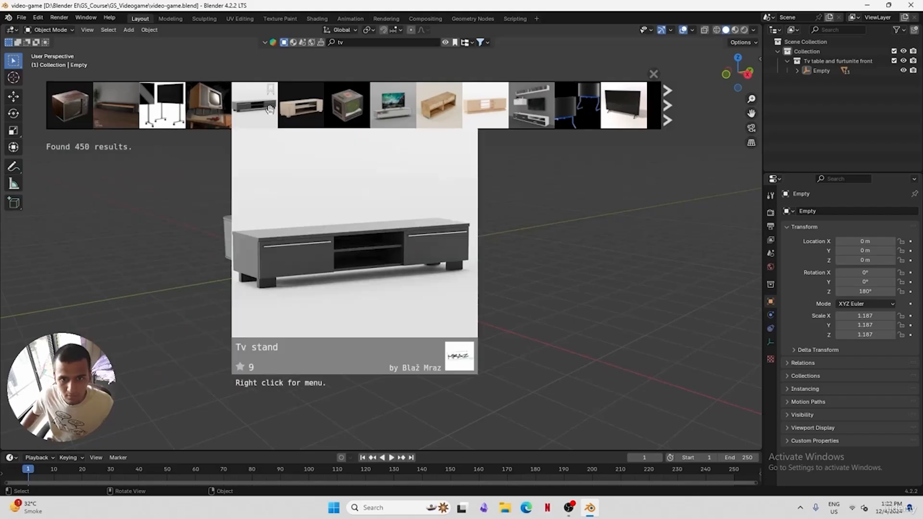
pyautogui.moveTo(393, 110)
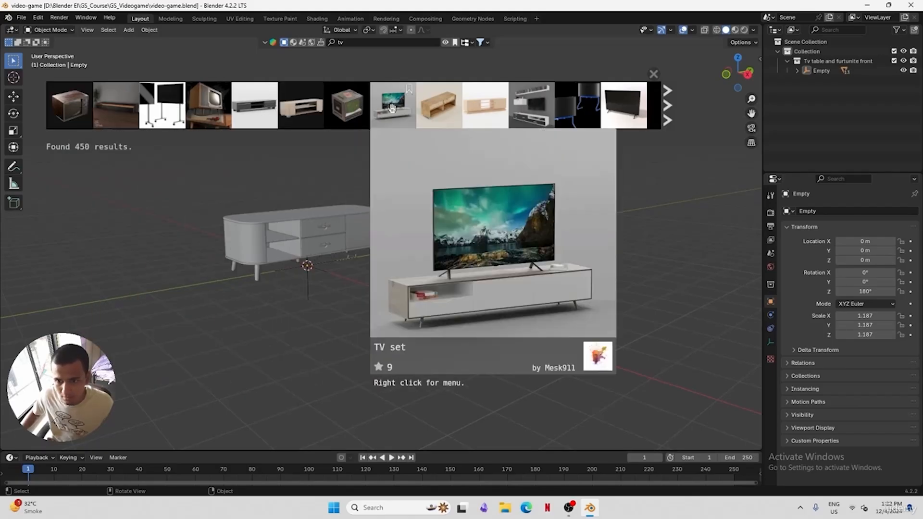
pyautogui.moveTo(624, 105); pyautogui.dragTo(370, 274)
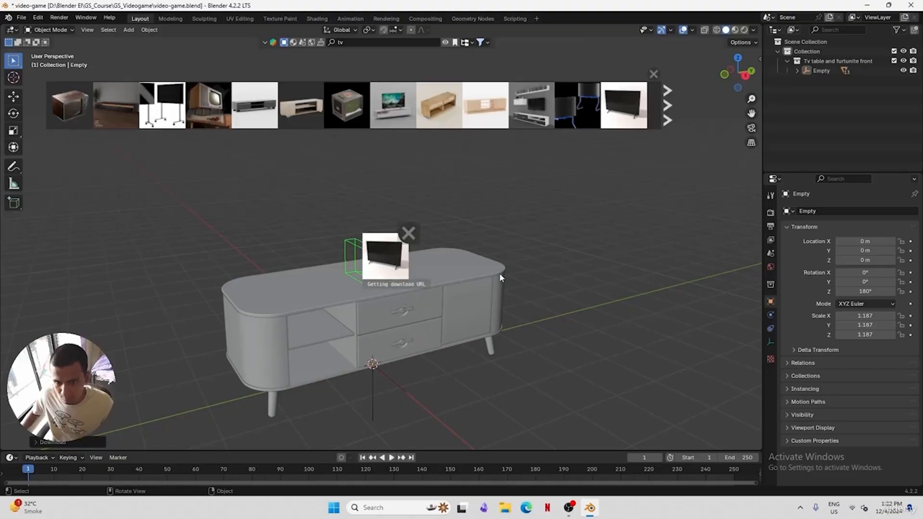
pyautogui.click(653, 76)
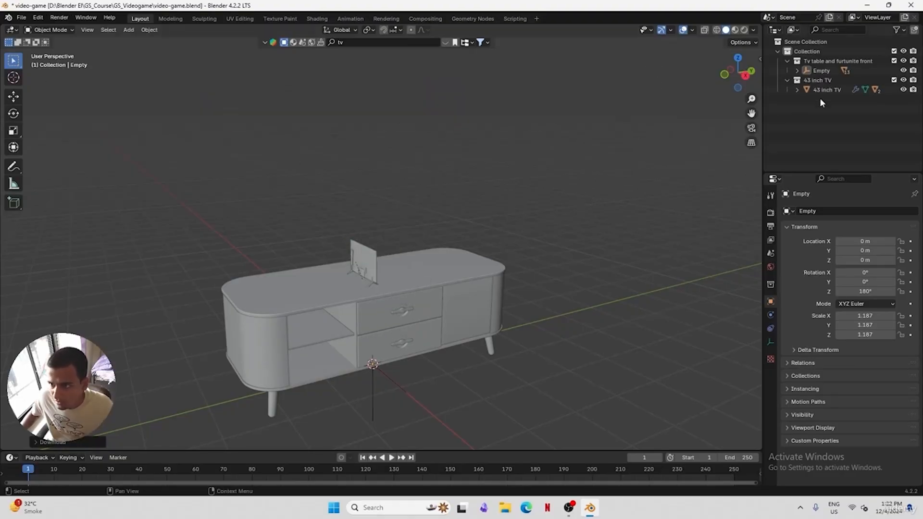
# Scale the 43 inch TV up uniformly to about 3.12
pyautogui.click(821, 90)
pyautogui.press('s')
pyautogui.click(545, 137)
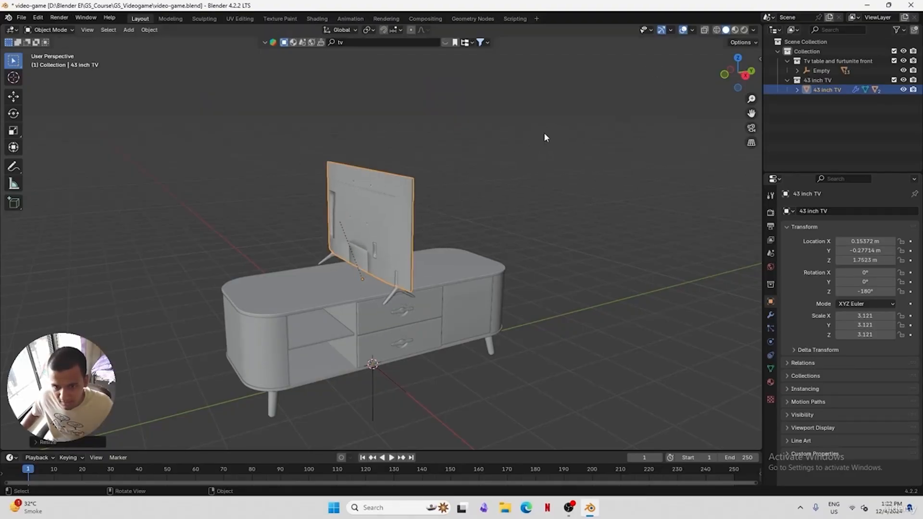
# Rotate the TV by -90° about the global Z axis so its screen faces the cabinet's front
pyautogui.write('rz')
pyautogui.write('90')
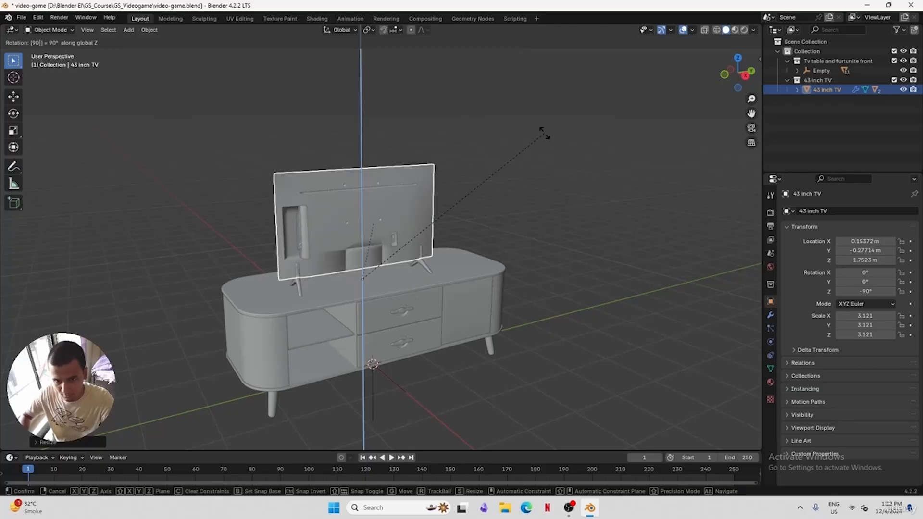
pyautogui.write('-')
pyautogui.press('Return')
pyautogui.moveTo(450, 224); pyautogui.dragTo(418, 212, button='middle')
# Scale the TV to about 3.163 and move it toward the cabinet's rear edge, at about X -0.54 m and Y -0.013 m
pyautogui.press('s')
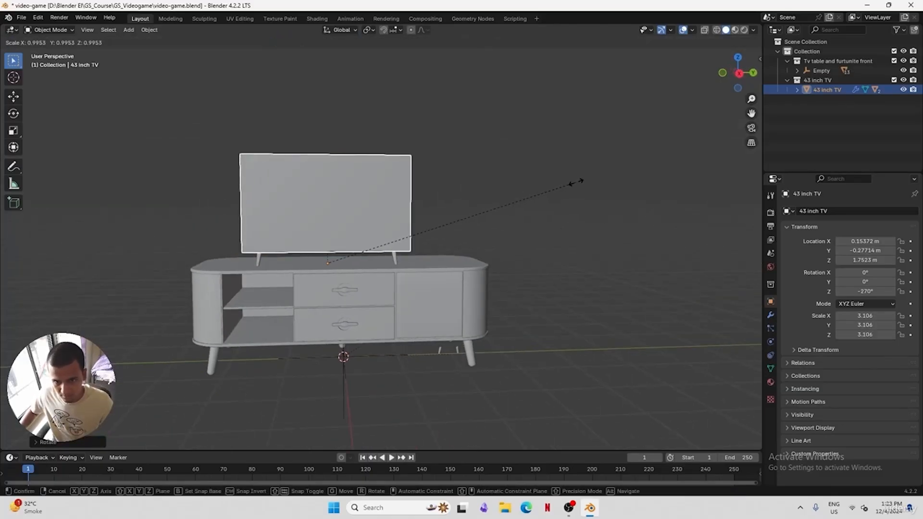
pyautogui.click(581, 181)
pyautogui.press('KP_7')
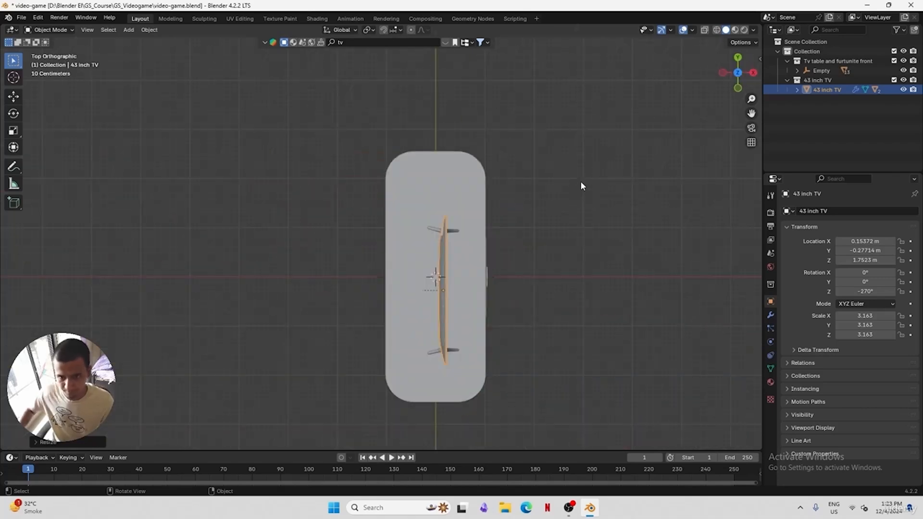
pyautogui.press('g')
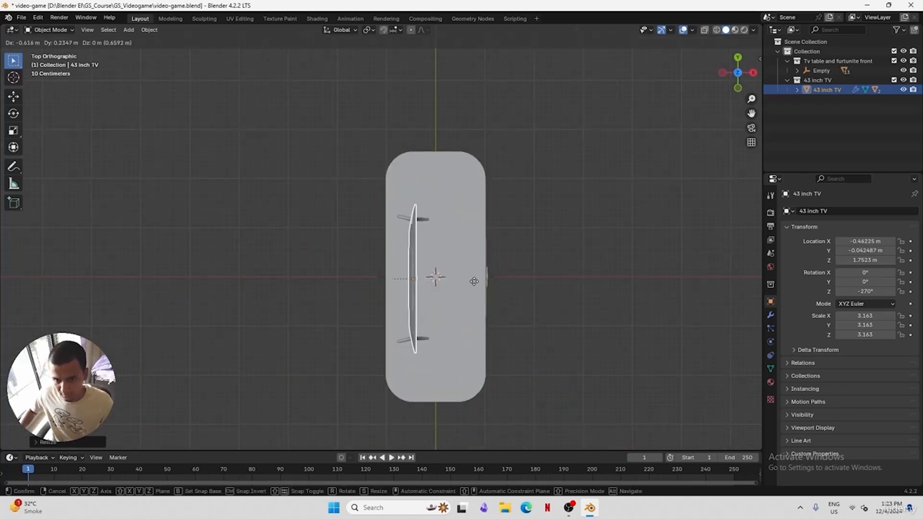
pyautogui.click(470, 281)
pyautogui.moveTo(473, 283); pyautogui.dragTo(395, 252, button='middle')
pyautogui.scroll(-3, 395, 252)
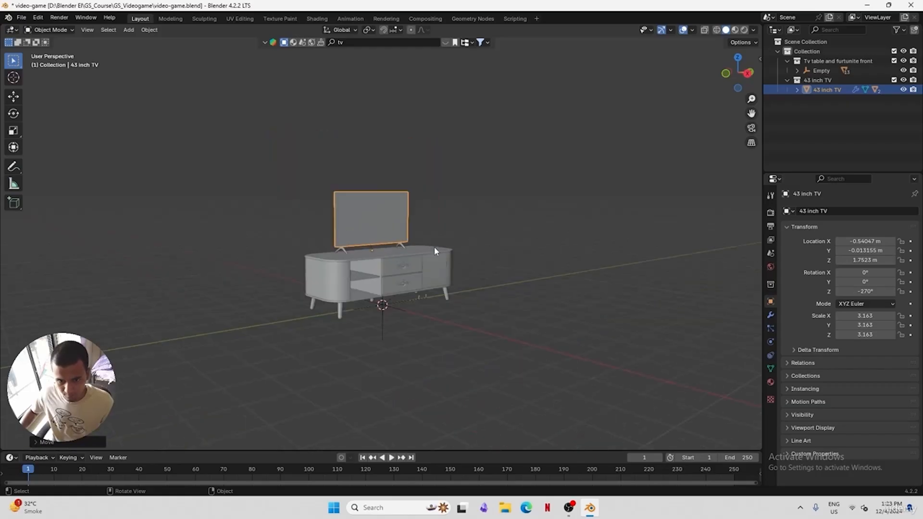
pyautogui.press('g')
pyautogui.press('z')
pyautogui.click(463, 190)
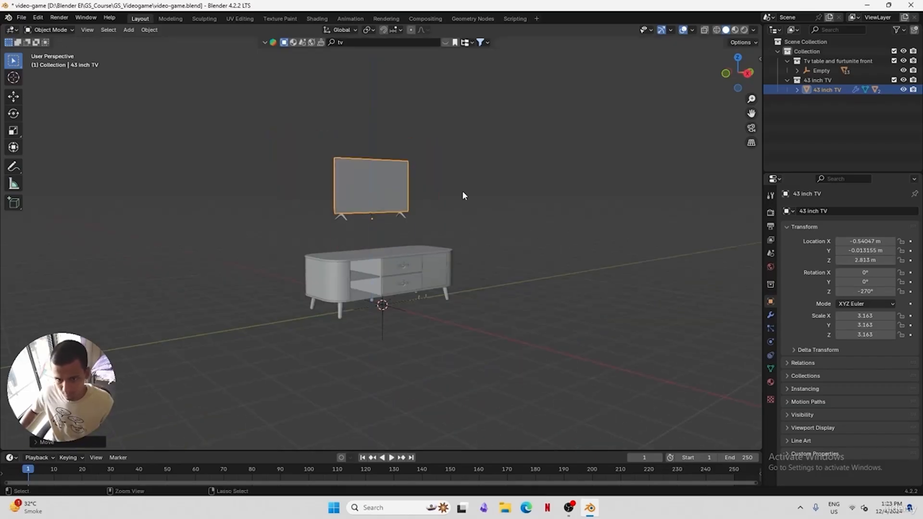
pyautogui.hotkey('ctrl', 'z')
pyautogui.press('KP_Decimal')
pyautogui.press('g')
pyautogui.press('z')
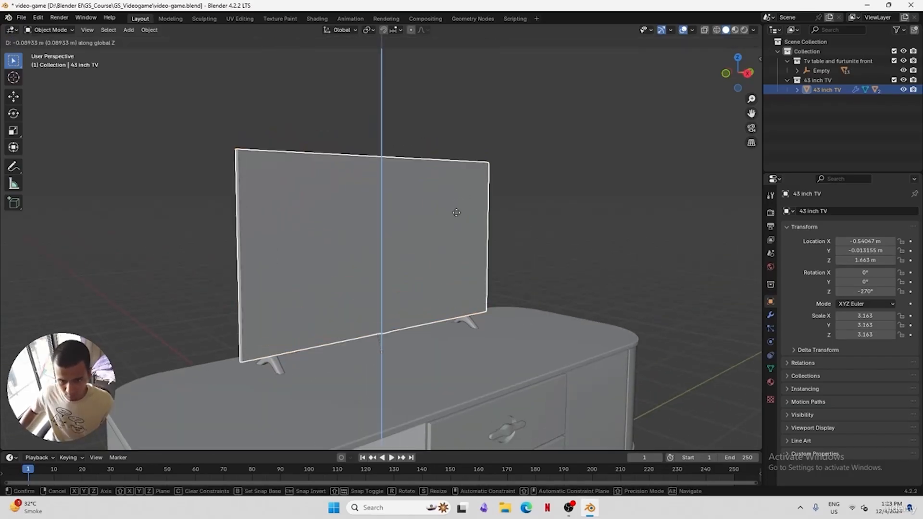
pyautogui.rightClick(454, 209)
pyautogui.press('g')
pyautogui.press('z')
pyautogui.rightClick(419, 258)
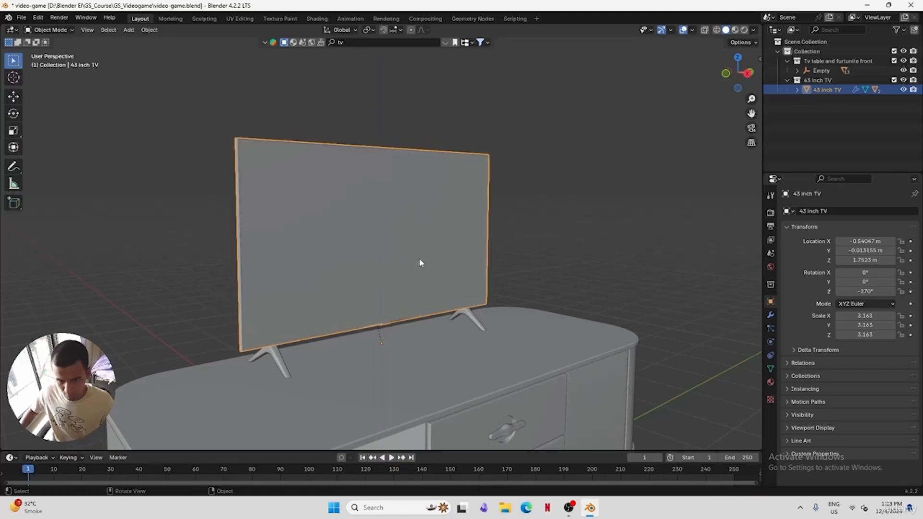
# Nudge the TV along X to about -0.49 m on the cabinet and save the file
pyautogui.moveTo(420, 258); pyautogui.dragTo(466, 290, button='middle')
pyautogui.moveTo(385, 327); pyautogui.dragTo(418, 324, button='middle')
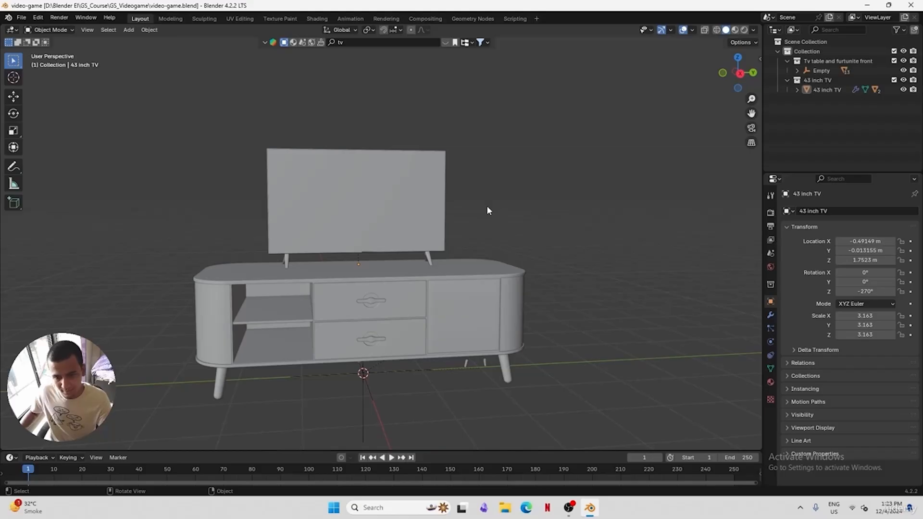
pyautogui.moveTo(508, 225)
pyautogui.mouseDown(button='middle')
pyautogui.moveTo(446, 331)
pyautogui.moveTo(564, 220)
pyautogui.moveTo(503, 225)
pyautogui.mouseUp(button='middle')
pyautogui.scroll(-4, 503, 230)
pyautogui.moveTo(486, 258); pyautogui.dragTo(445, 327, button='middle')
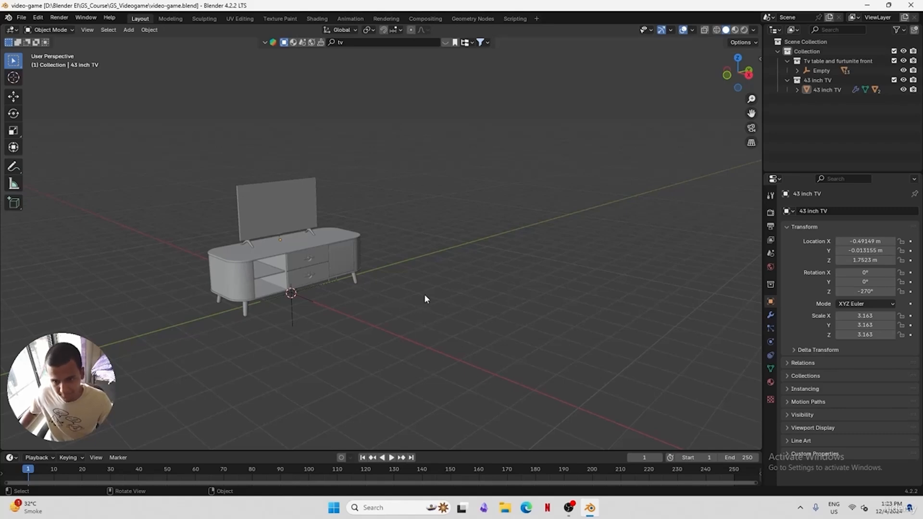
pyautogui.hotkey('ctrl', 's')
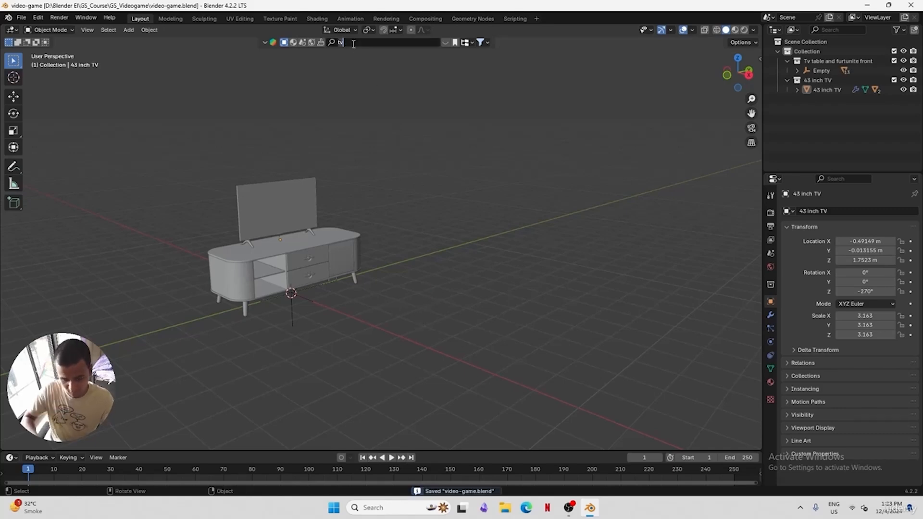
# Search the BlenderKit models for "sofa" and preview the results
pyautogui.press('Return')
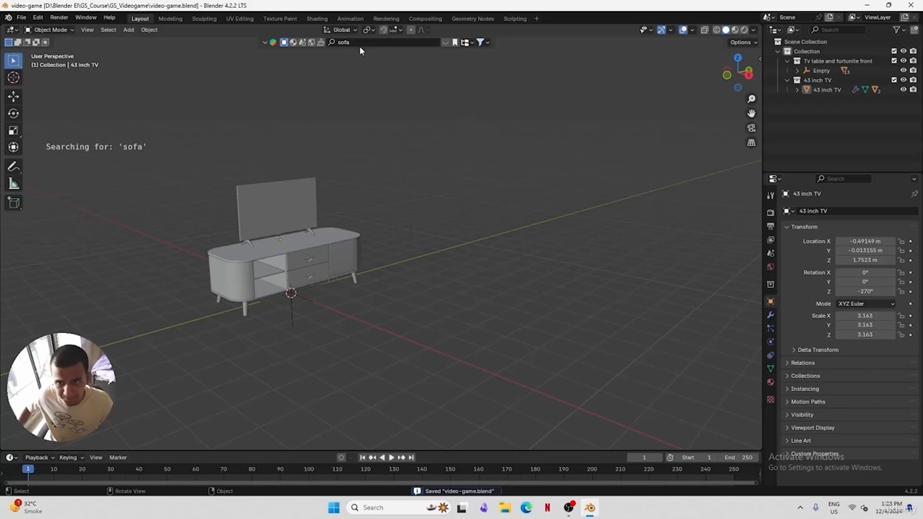
pyautogui.moveTo(486, 101)
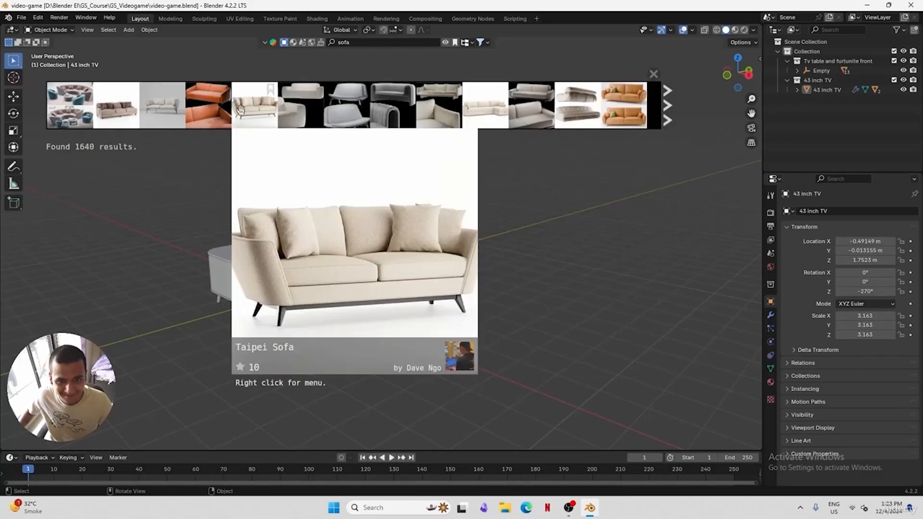
pyautogui.moveTo(112, 110)
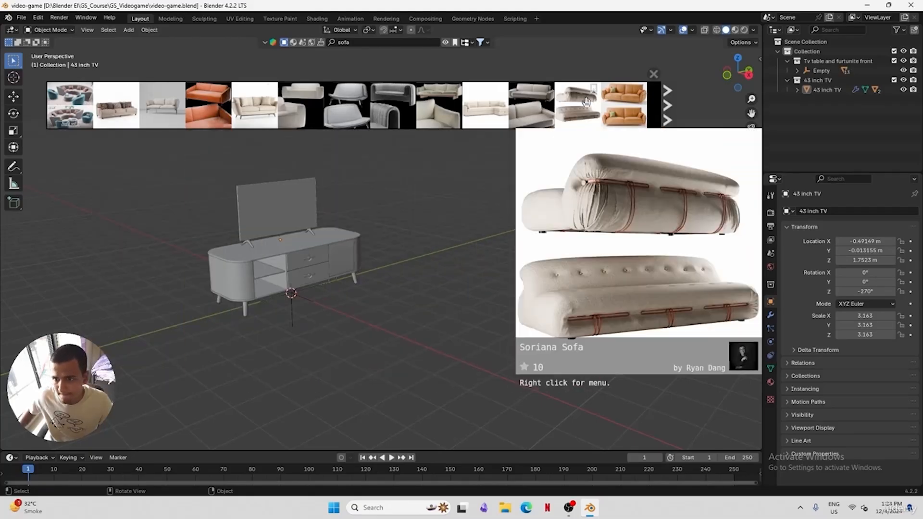
# Place the orange-brown Upholstered Sofa from the BlenderKit results in front of the cabinet, close the results and save the file
pyautogui.moveTo(626, 108)
pyautogui.moveTo(624, 106); pyautogui.dragTo(466, 370)
pyautogui.moveTo(495, 329); pyautogui.dragTo(596, 187, button='middle')
pyautogui.click(654, 75)
pyautogui.hotkey('ctrl', 's')
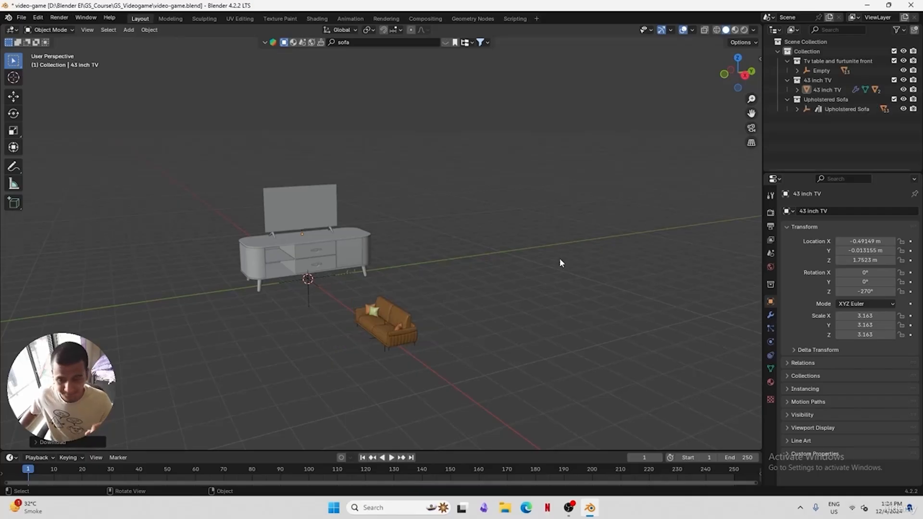
# Scale the Upholstered Sofa's parent up uniformly to about 2.471
pyautogui.click(835, 109)
pyautogui.press('s')
pyautogui.click(569, 192)
pyautogui.moveTo(569, 192); pyautogui.dragTo(547, 241, button='middle')
# Rotate the sofa by -90° about the global Z axis so it faces the TV
pyautogui.press('KP_7')
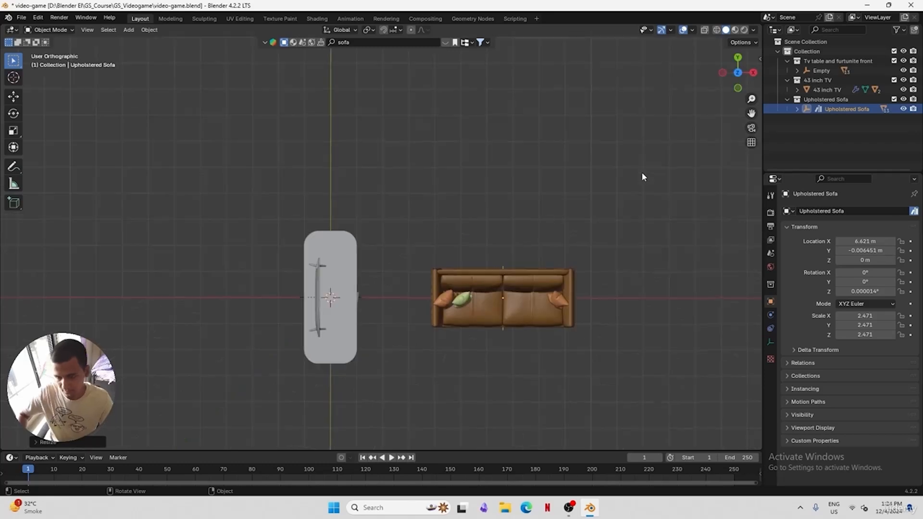
pyautogui.write('r')
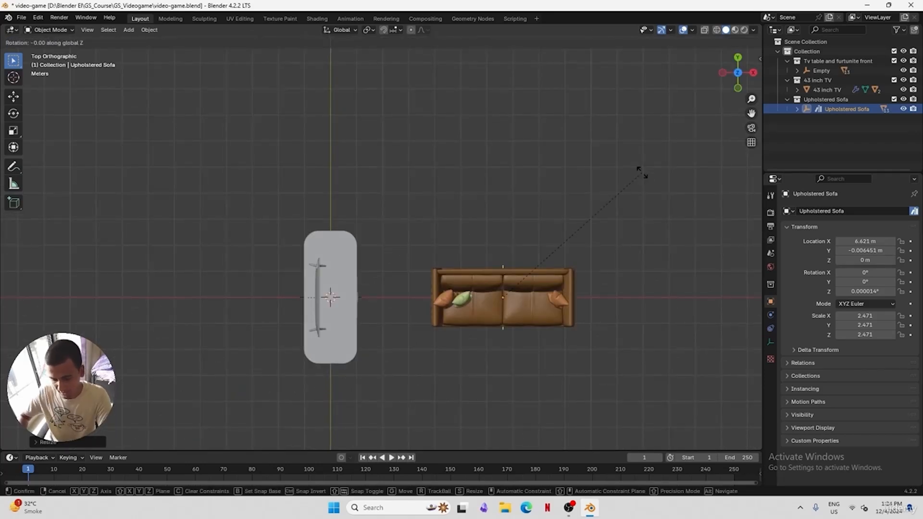
pyautogui.write('90')
pyautogui.write('-')
pyautogui.press('Return')
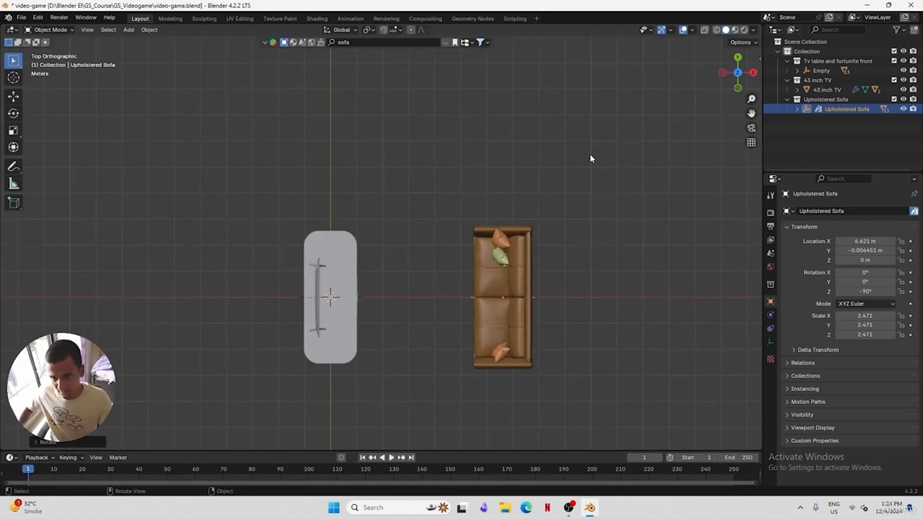
# Check the sofa's size and placement relative to the TV cabinet, deselect it and save the file
pyautogui.moveTo(590, 154); pyautogui.dragTo(517, 218, button='middle')
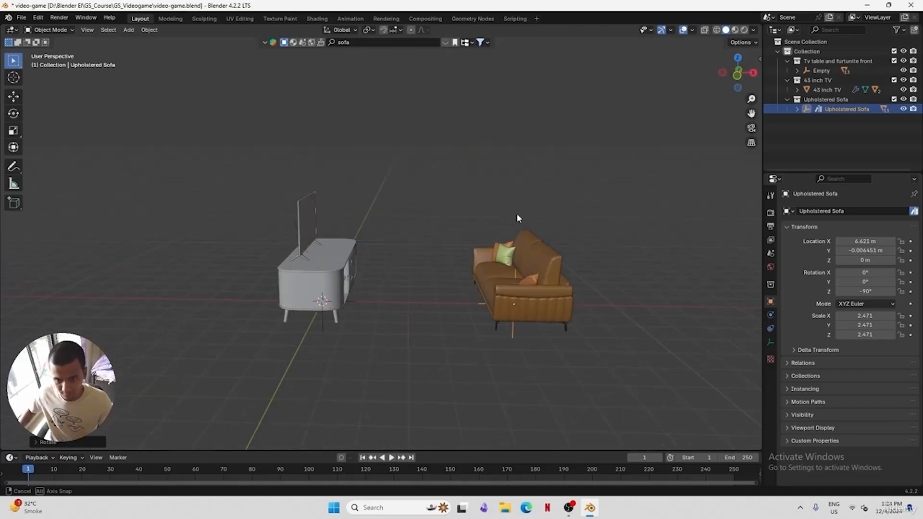
pyautogui.moveTo(429, 304); pyautogui.dragTo(446, 355, button='middle')
pyautogui.moveTo(463, 303); pyautogui.dragTo(524, 276, button='middle')
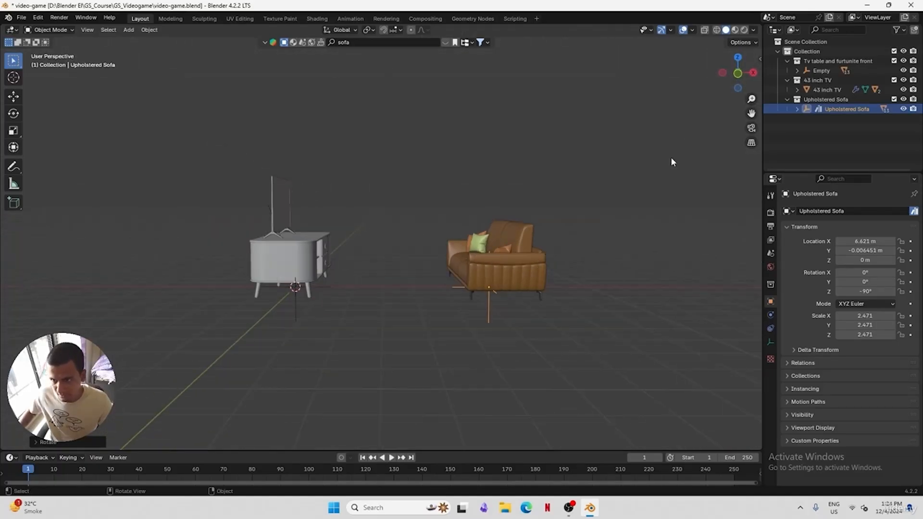
pyautogui.moveTo(672, 161); pyautogui.dragTo(347, 299, button='middle')
pyautogui.click(457, 251)
pyautogui.hotkey('ctrl', 's')
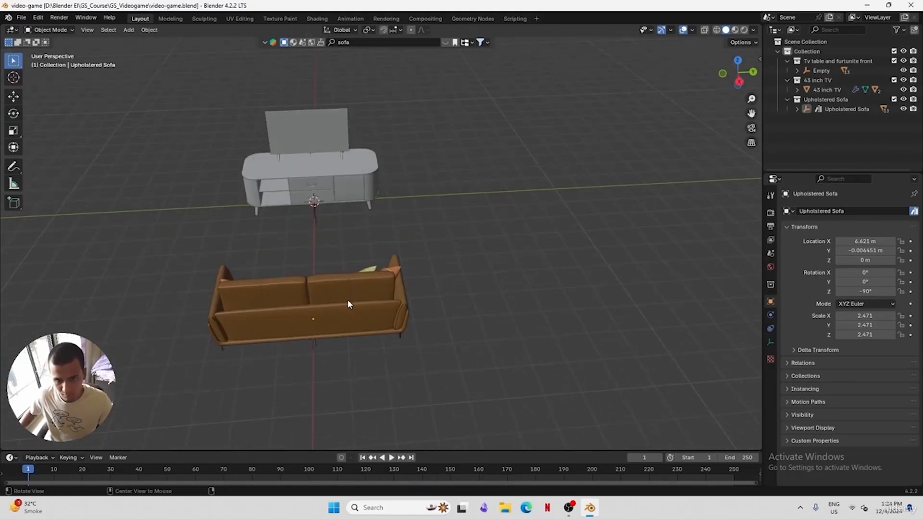
# Try enlarging the sofa to a scale of about 2.74, undo the change and save the file
pyautogui.press('KP_7')
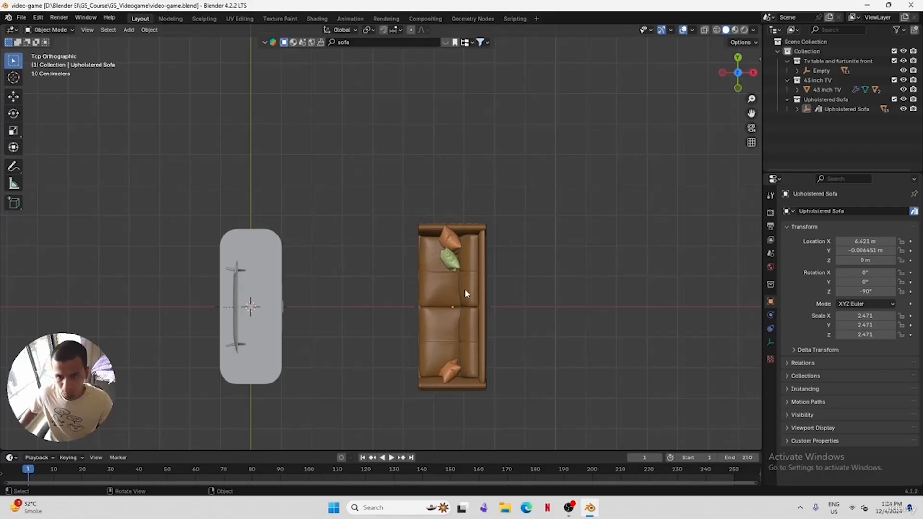
pyautogui.click(808, 110)
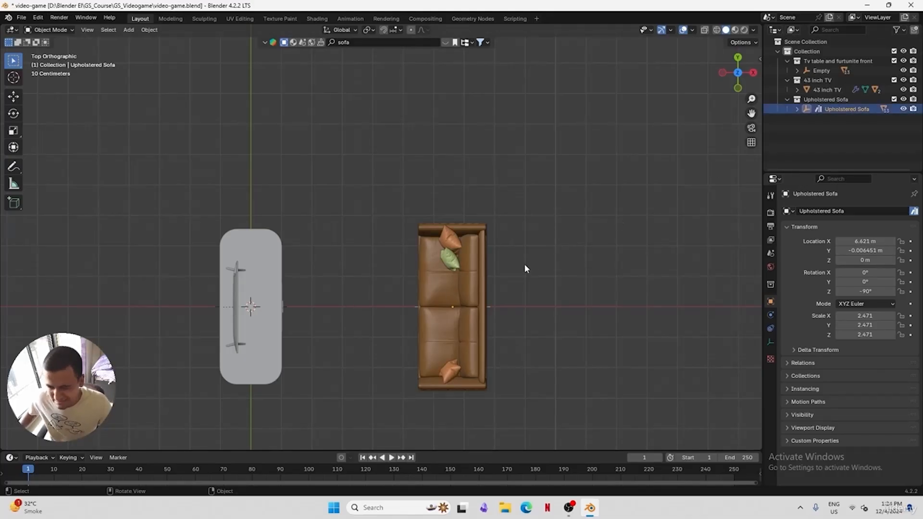
pyautogui.press('s')
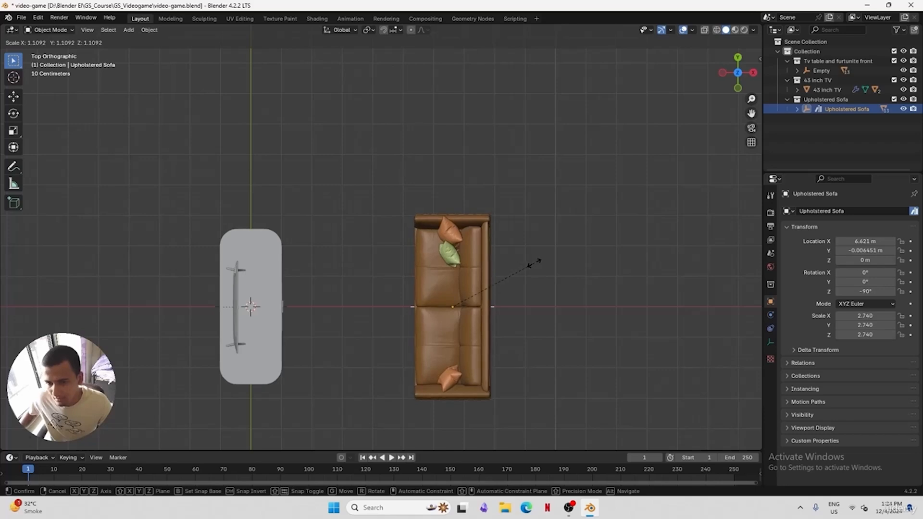
pyautogui.click(533, 264)
pyautogui.moveTo(534, 264); pyautogui.dragTo(547, 302, button='middle')
pyautogui.hotkey('ctrl', 's')
pyautogui.hotkey('ctrl', 'z')
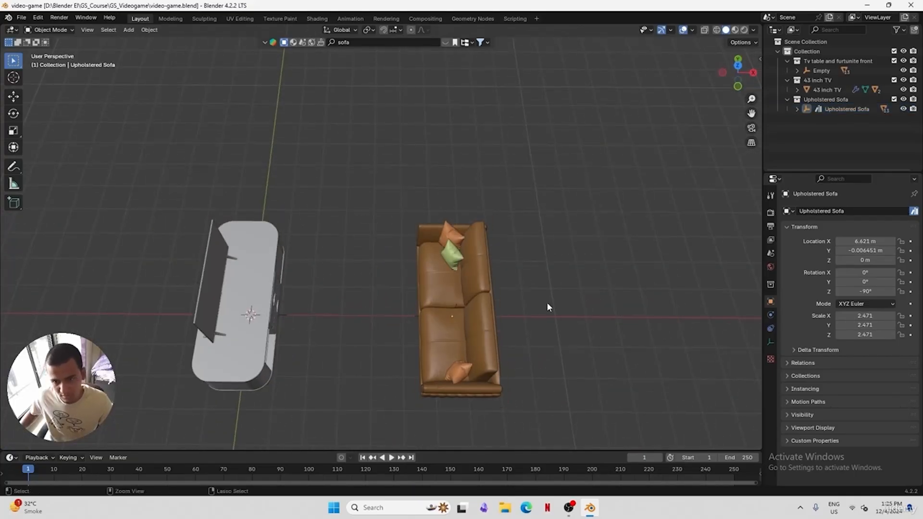
pyautogui.hotkey('ctrl', 's')
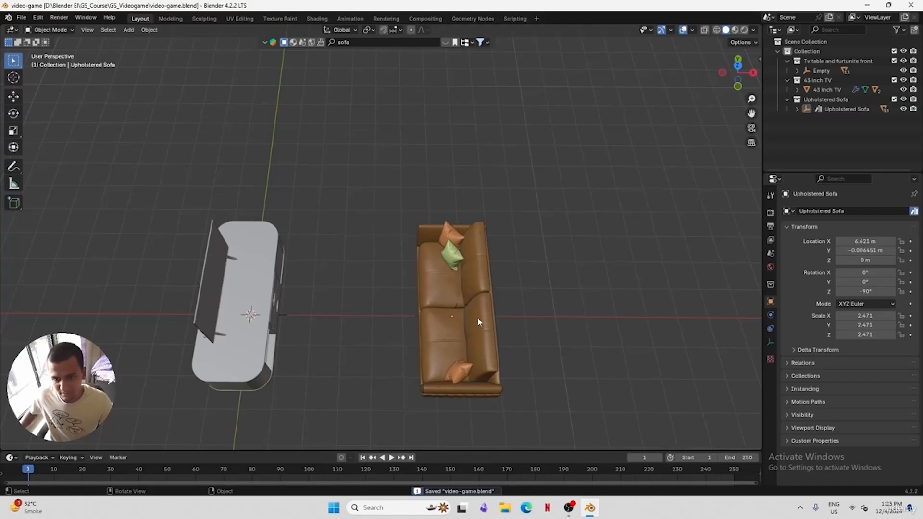
# Add a plane as the room's floor and scale it up uniformly to about 7.414
pyautogui.moveTo(541, 328); pyautogui.dragTo(411, 297, button='middle')
pyautogui.hotkey('shift', 'a')
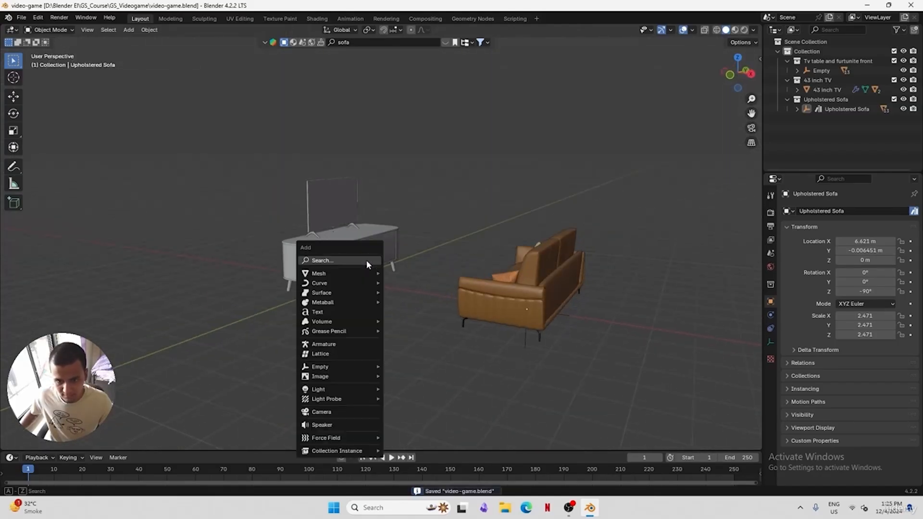
pyautogui.moveTo(355, 273)
pyautogui.click(414, 58)
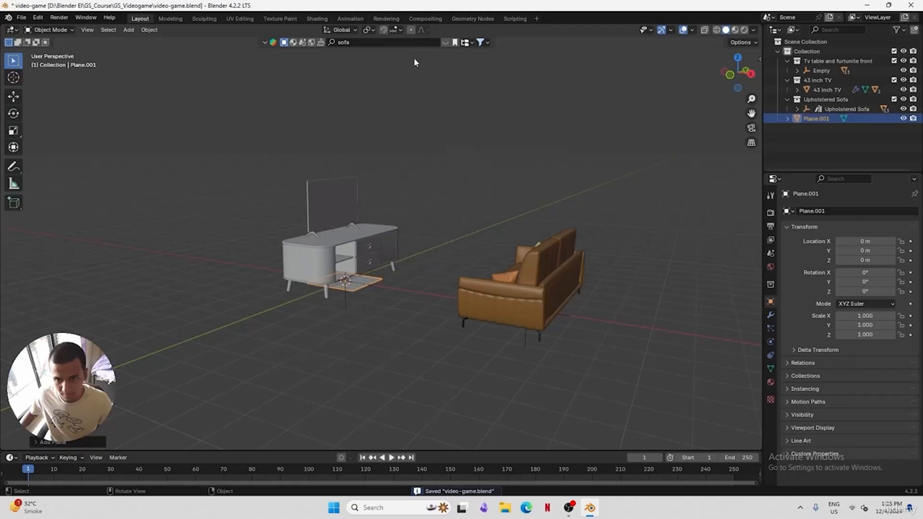
pyautogui.press('s')
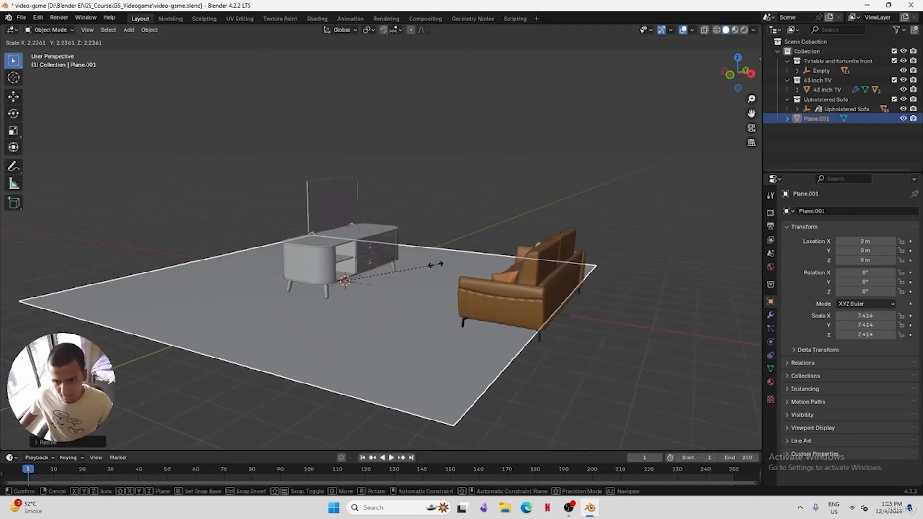
pyautogui.click(436, 268)
# Move the floor plane along X to about 3.41 m so it lies under both the cabinet and the sofa
pyautogui.press('KP_7')
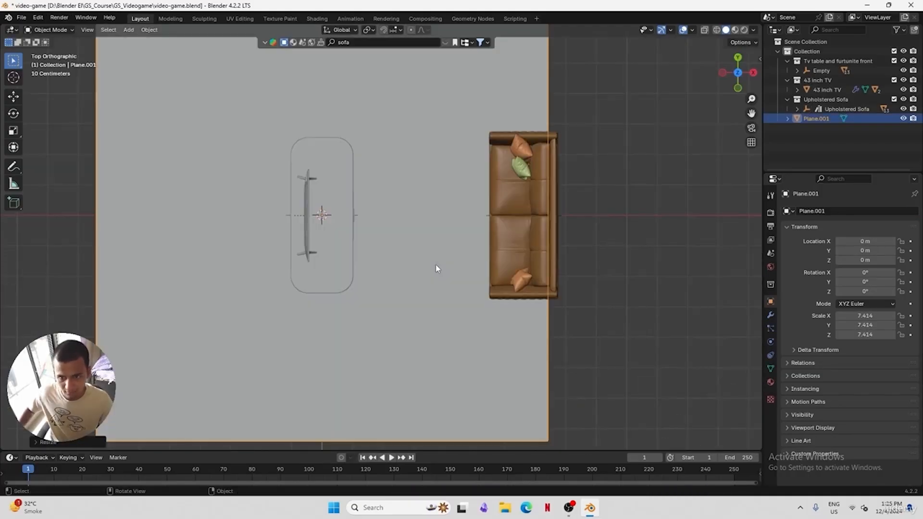
pyautogui.scroll(-3, 436, 264)
pyautogui.keyDown('shift'); pyautogui.moveTo(472, 262); pyautogui.dragTo(461, 267, button='middle'); pyautogui.keyUp('shift')
pyautogui.press('g')
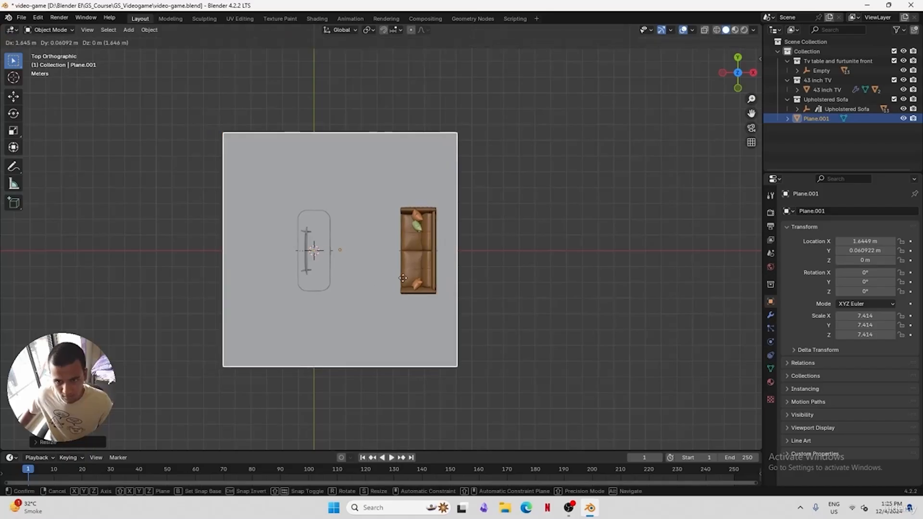
pyautogui.click(430, 280)
# In edge select mode, move the floor plane's long edge on the negative-Y side inward along Y toward the furniture
pyautogui.press('Tab')
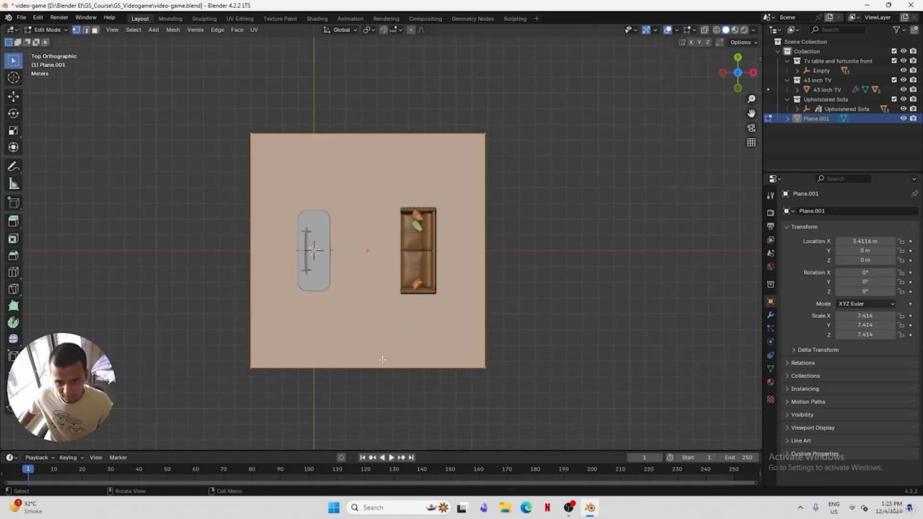
pyautogui.click(386, 369)
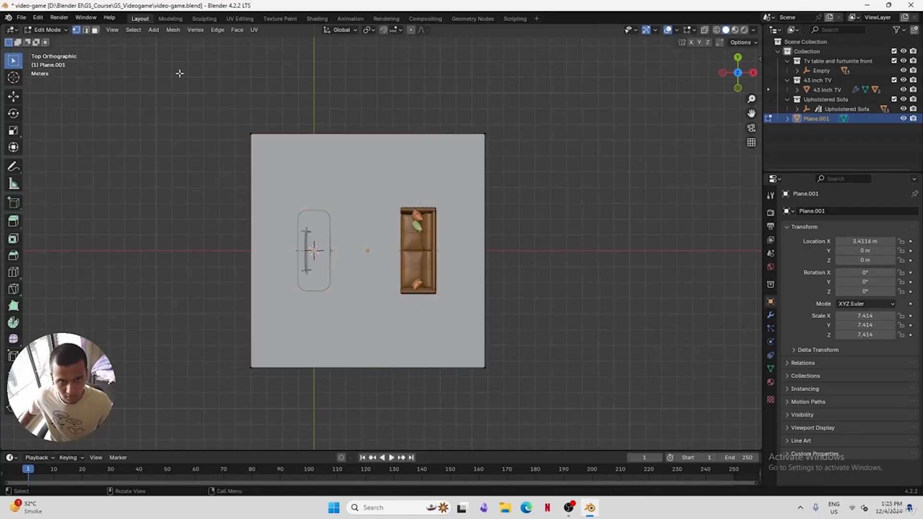
pyautogui.click(343, 366)
pyautogui.press('g')
pyautogui.press('y')
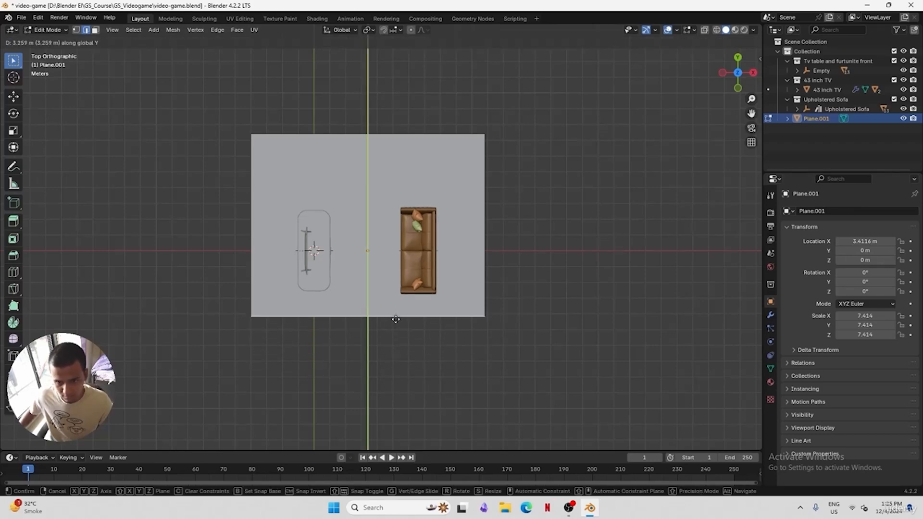
pyautogui.click(393, 327)
# Move the floor's opposite long edge, on the positive-Y side, inward along Y by about 2.8 m
pyautogui.click(383, 134)
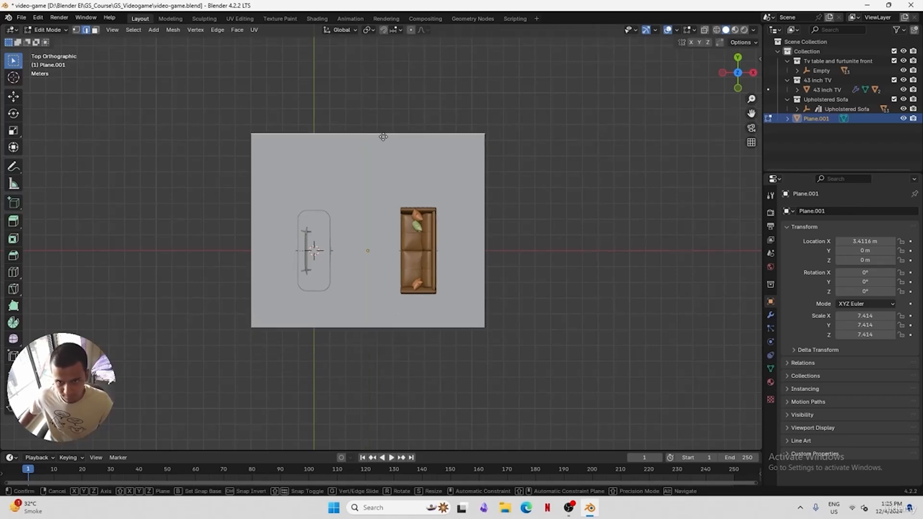
pyautogui.press('g')
pyautogui.press('y')
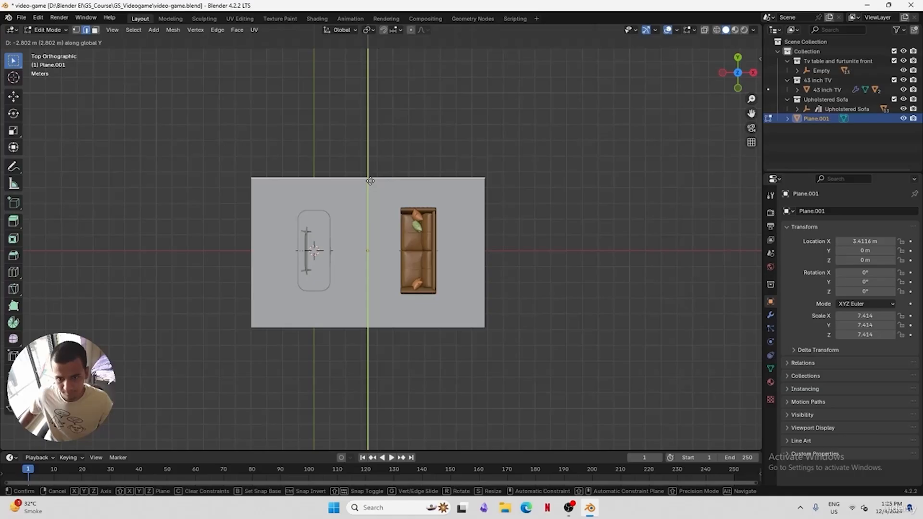
pyautogui.click(371, 181)
# Move the floor edge behind the TV cabinet inward along X by about 2.8 m and save the file
pyautogui.click(252, 236)
pyautogui.press('g')
pyautogui.press('y')
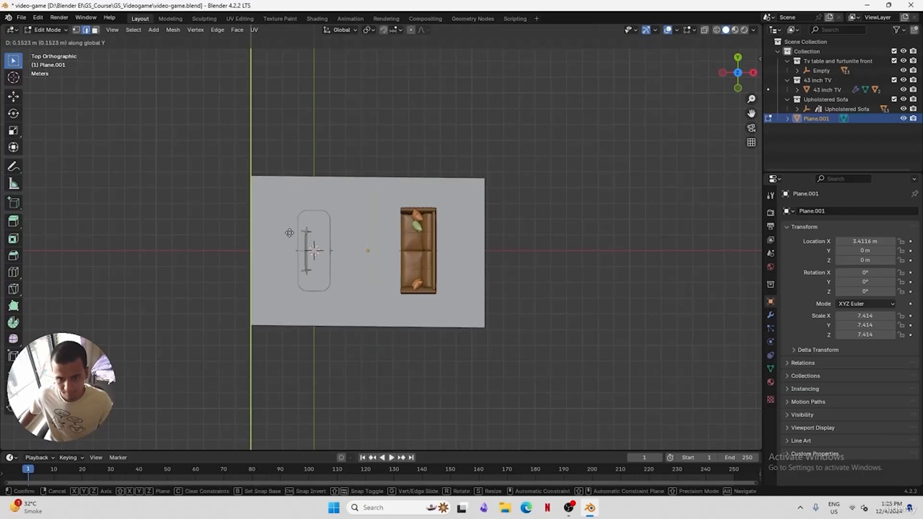
pyautogui.press('x')
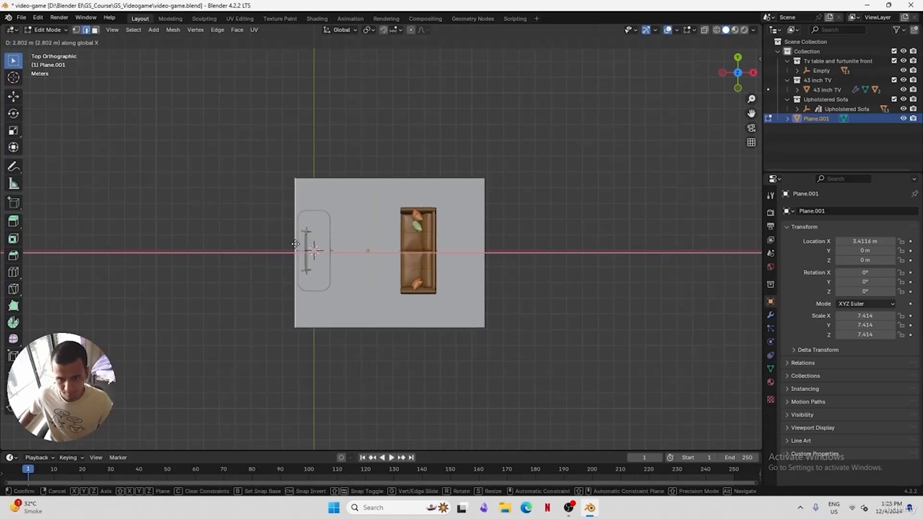
pyautogui.click(296, 244)
pyautogui.moveTo(296, 244); pyautogui.dragTo(332, 274, button='middle')
pyautogui.hotkey('ctrl', 's')
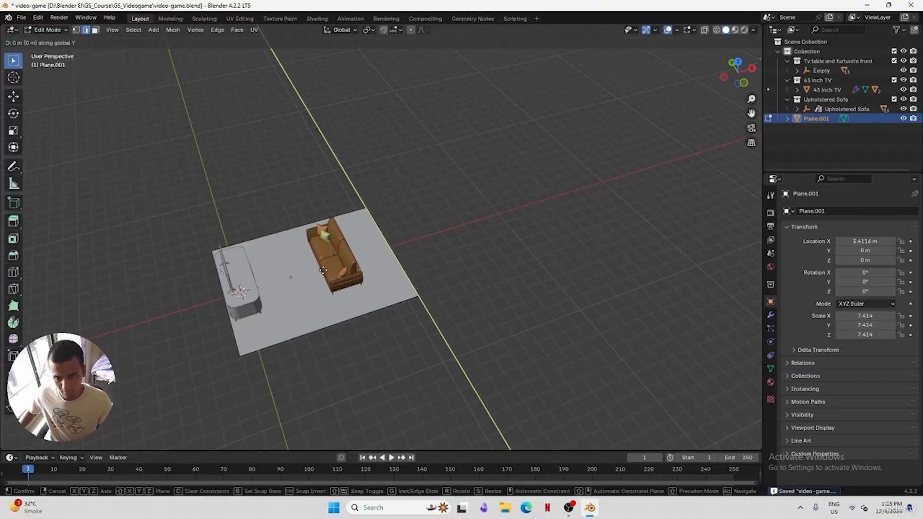
# Move the floor edge behind the sofa outward along X to extend the floor well beyond the sofa
pyautogui.press('g')
pyautogui.press('x')
pyautogui.click(412, 254)
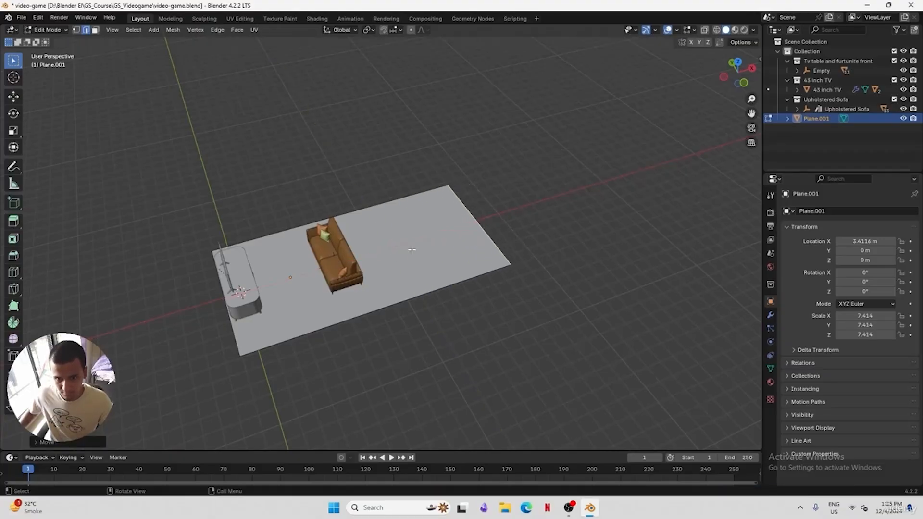
pyautogui.moveTo(413, 253)
pyautogui.mouseDown(button='middle')
pyautogui.moveTo(369, 264)
pyautogui.moveTo(406, 268)
pyautogui.mouseUp(button='middle')
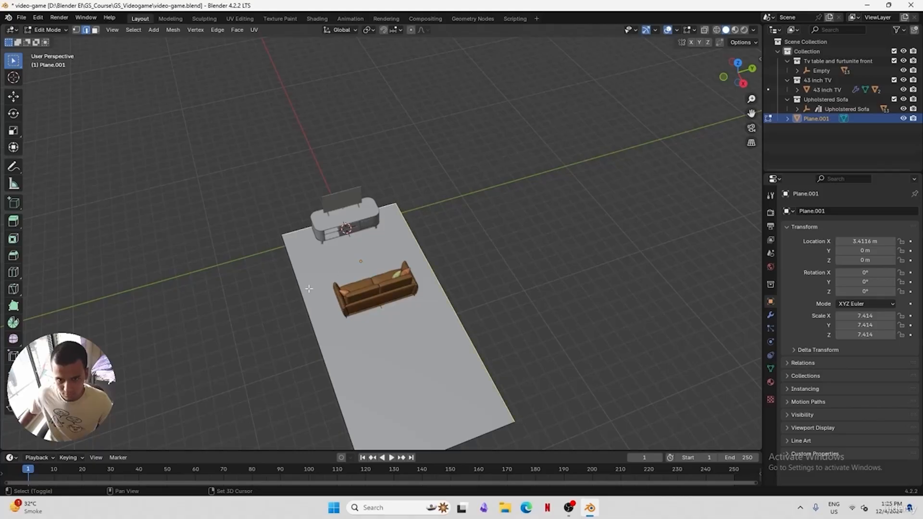
# Extrude the three floor edges around the TV side up along Z by about 8 m as walls, and save the file
pyautogui.moveTo(308, 288); pyautogui.dragTo(421, 332, button='middle')
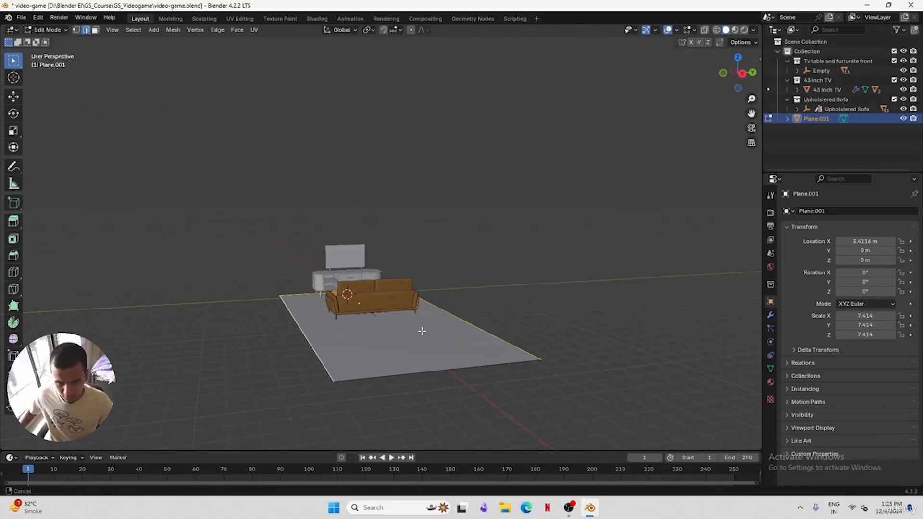
pyautogui.press('e')
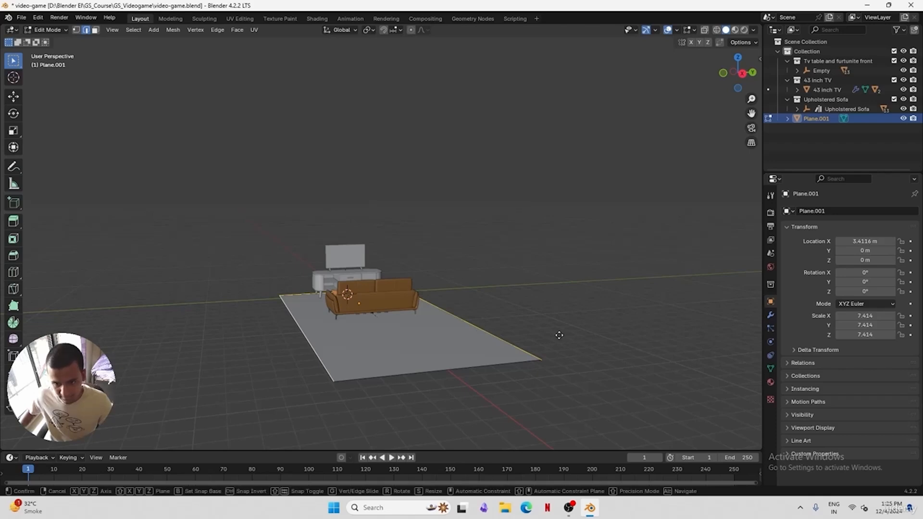
pyautogui.press('z')
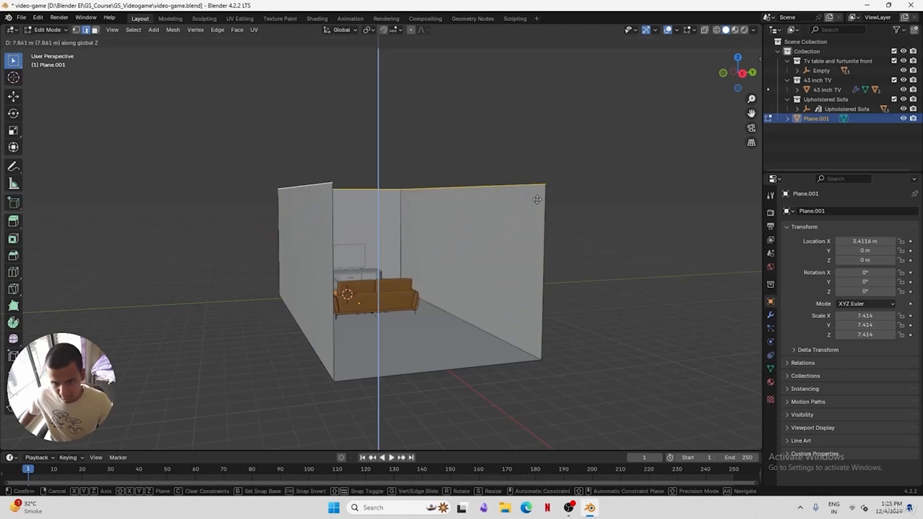
pyautogui.click(532, 193)
pyautogui.moveTo(577, 248)
pyautogui.mouseDown(button='middle')
pyautogui.moveTo(554, 284)
pyautogui.moveTo(532, 257)
pyautogui.moveTo(567, 241)
pyautogui.moveTo(607, 256)
pyautogui.moveTo(588, 250)
pyautogui.mouseUp(button='middle')
pyautogui.press('Tab')
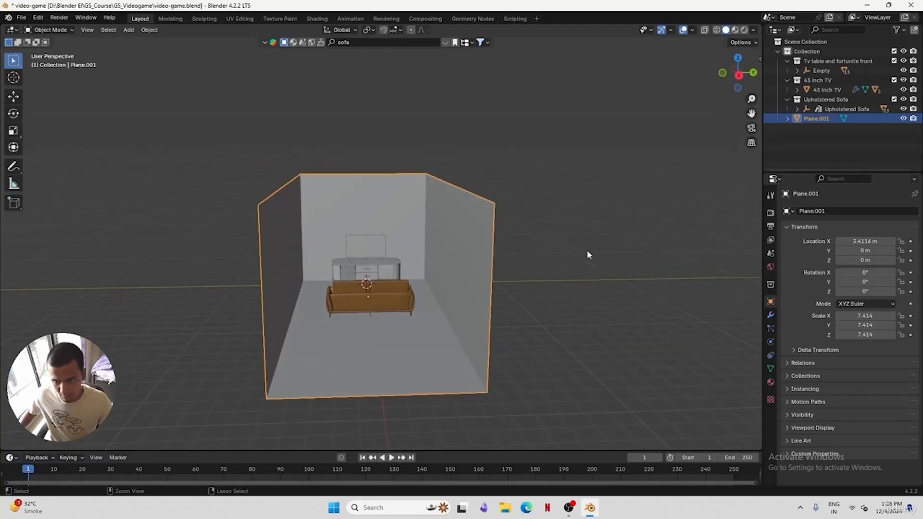
pyautogui.hotkey('ctrl', 's')
# Add a camera and align it to a straight view into the room from behind the sofa
pyautogui.moveTo(401, 287); pyautogui.dragTo(493, 293, button='middle')
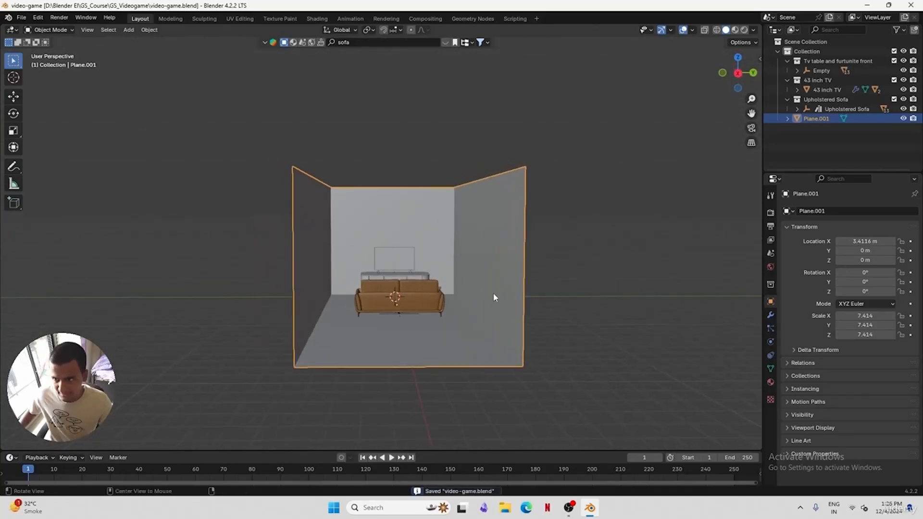
pyautogui.click(587, 261)
pyautogui.moveTo(587, 261); pyautogui.dragTo(424, 306, button='middle')
pyautogui.hotkey('shift', 'a')
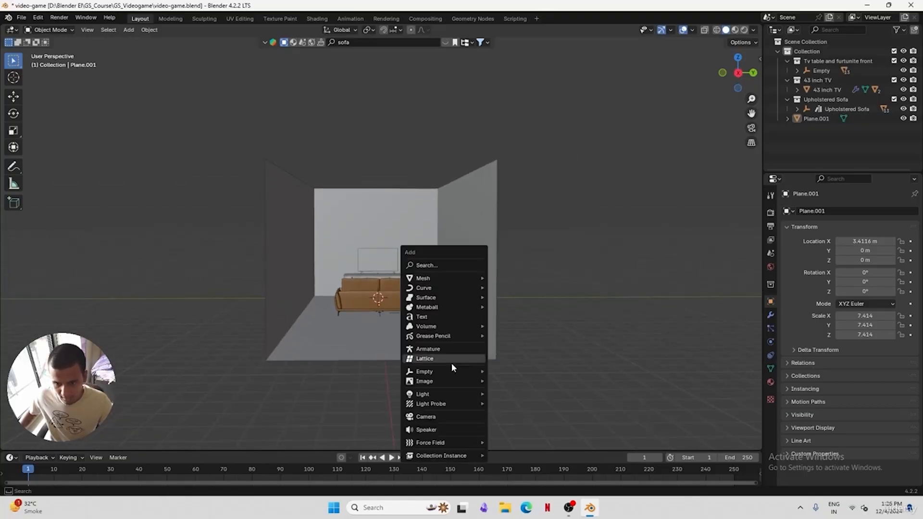
pyautogui.click(436, 417)
pyautogui.moveTo(460, 291); pyautogui.dragTo(463, 287, button='middle')
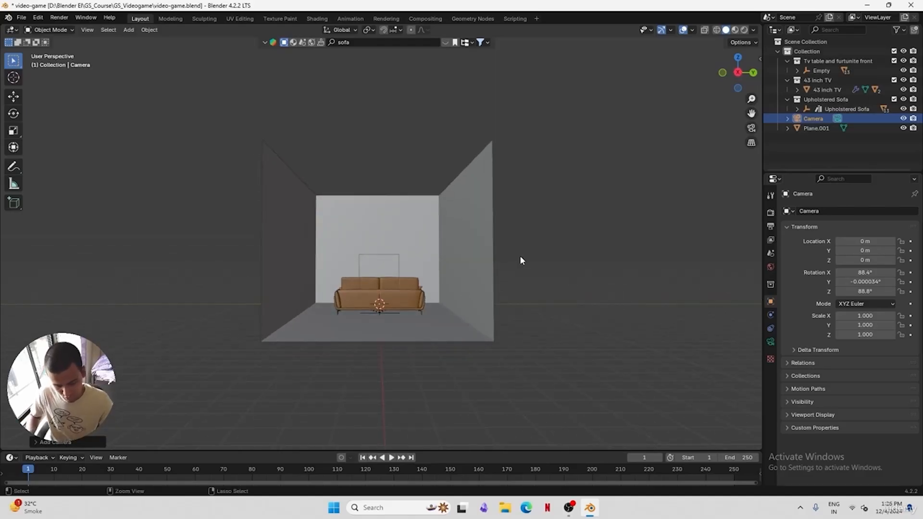
pyautogui.press('ctrl+alt+KP_0')
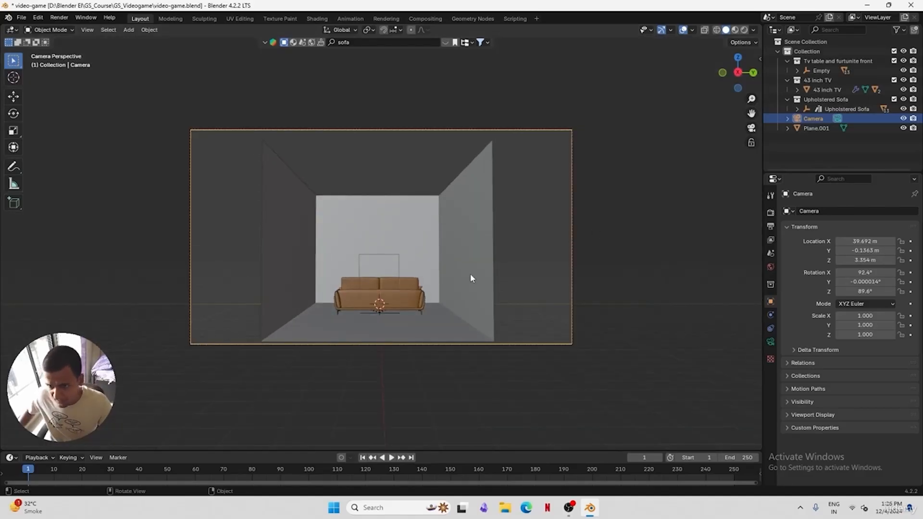
# Move the camera forward to about X 17.35 m, lower it to about Z 3.21 m, and save the file
pyautogui.press('g')
pyautogui.press('z')
pyautogui.press('z')
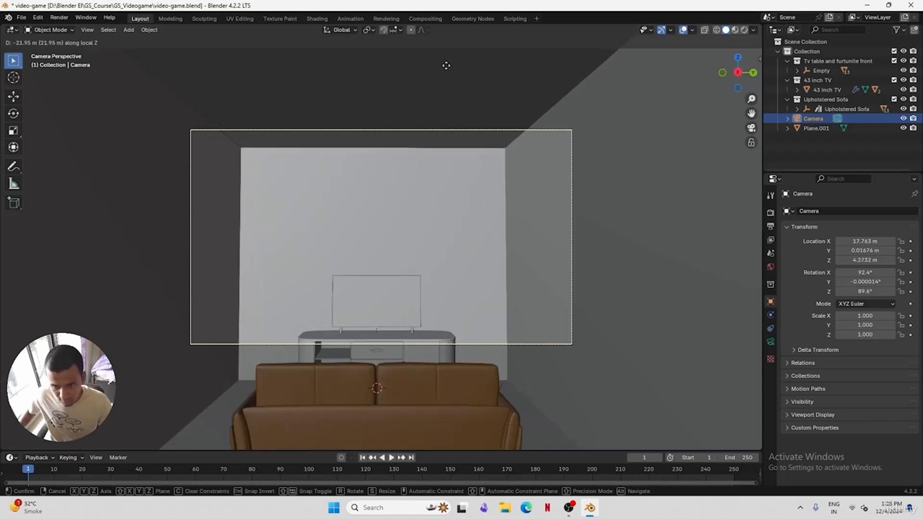
pyautogui.press('z')
pyautogui.press('z')
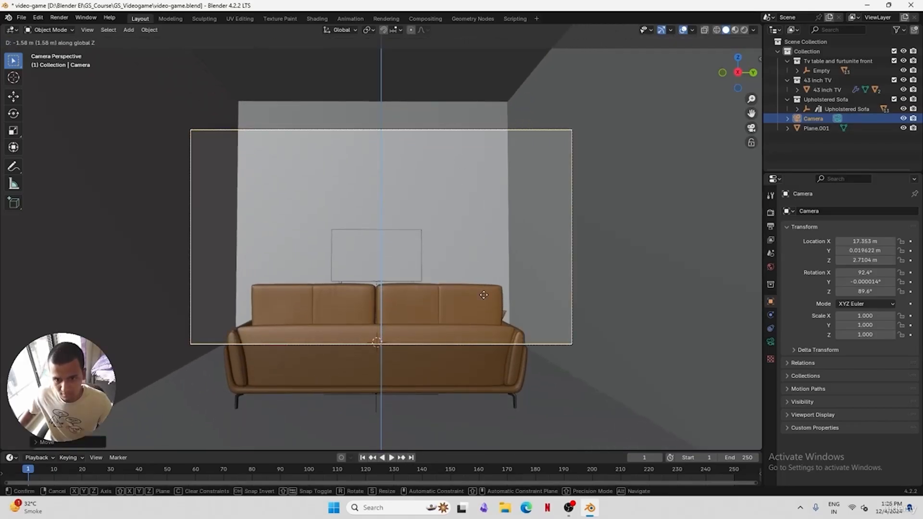
pyautogui.click(479, 250)
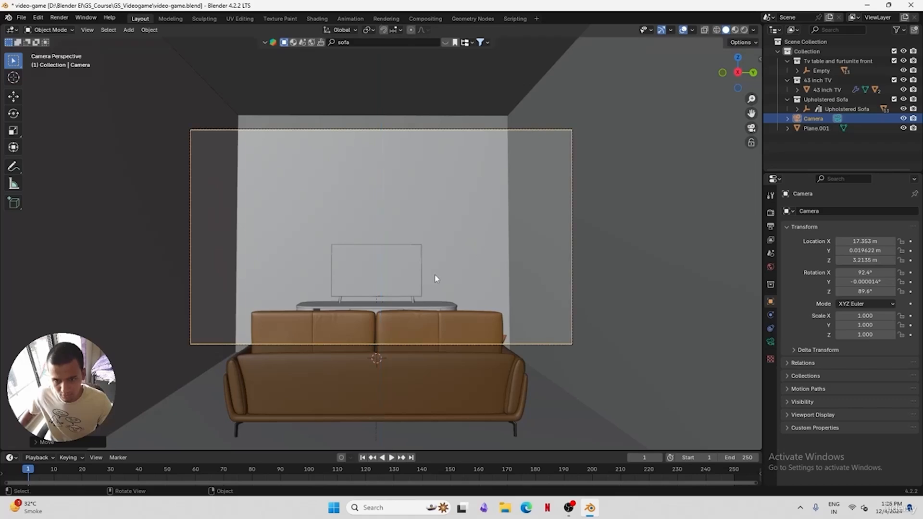
pyautogui.hotkey('ctrl', 's')
# Scale the upholstered sofa down slightly and uniformly
pyautogui.moveTo(404, 283); pyautogui.dragTo(406, 302, button='middle')
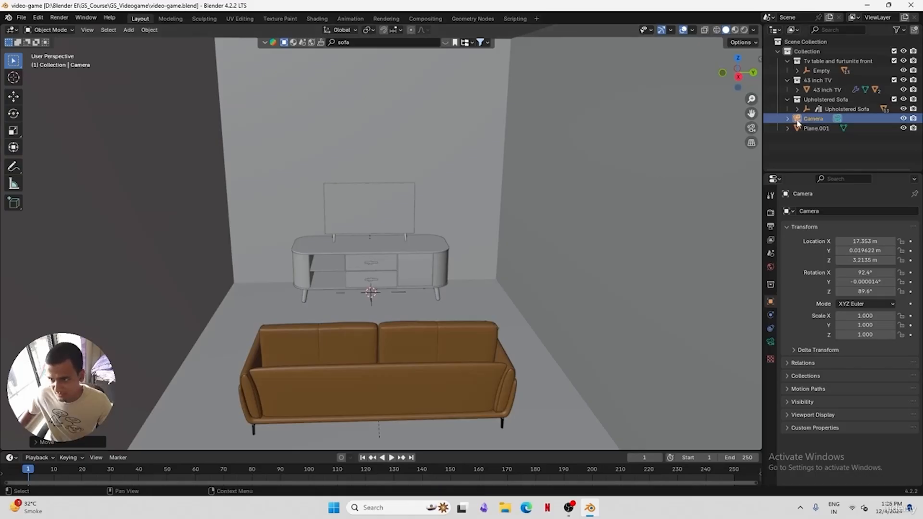
pyautogui.click(836, 108)
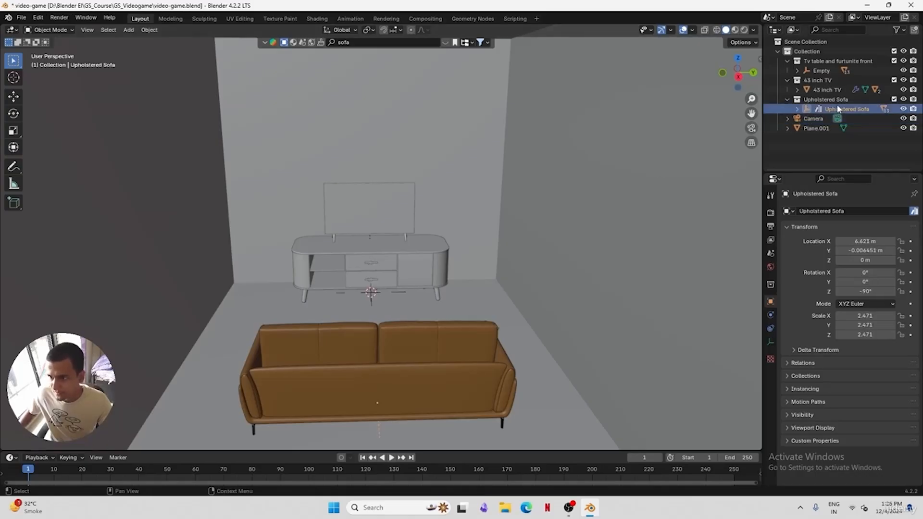
pyautogui.press('s')
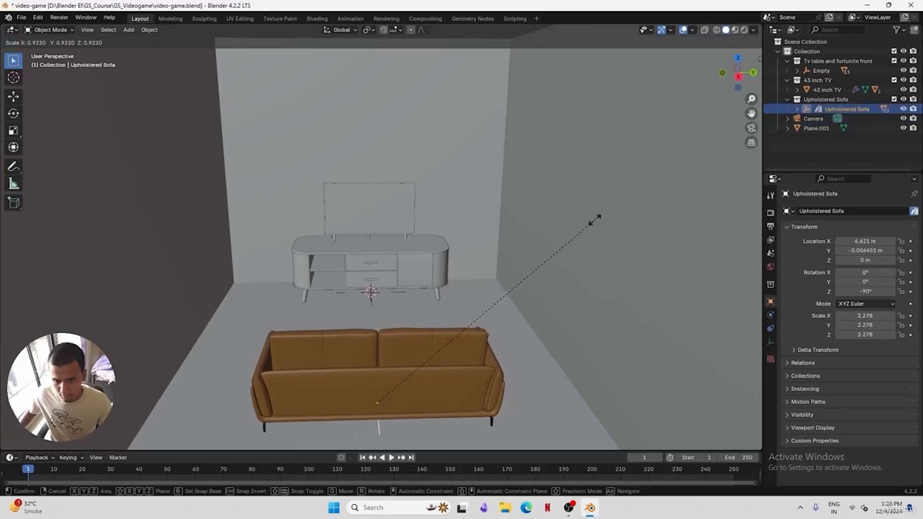
pyautogui.click(572, 235)
pyautogui.click(572, 226)
# Move the room's wall face on the positive-Y side outward along Y by roughly 3.5 m and save the file
pyautogui.scroll(-4, 510, 244)
pyautogui.moveTo(510, 271); pyautogui.dragTo(491, 290, button='middle')
pyautogui.press('Tab')
pyautogui.click(486, 223)
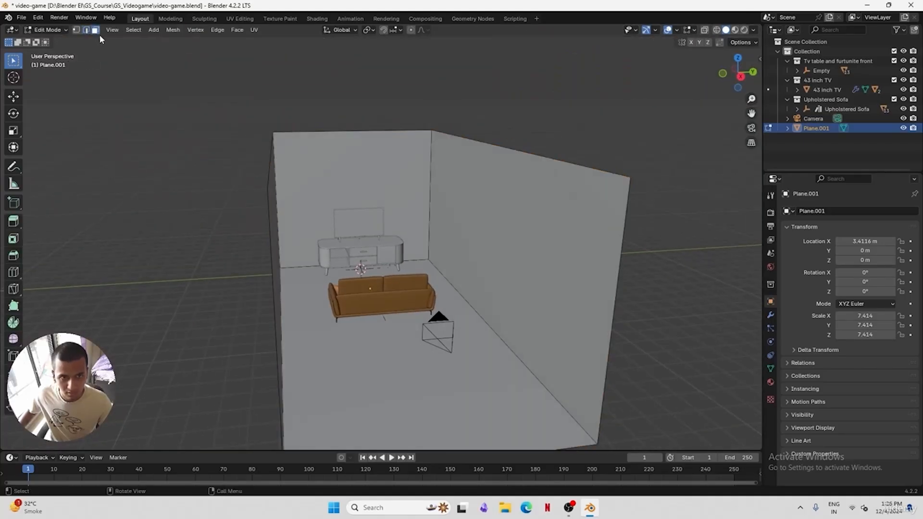
pyautogui.click(445, 218)
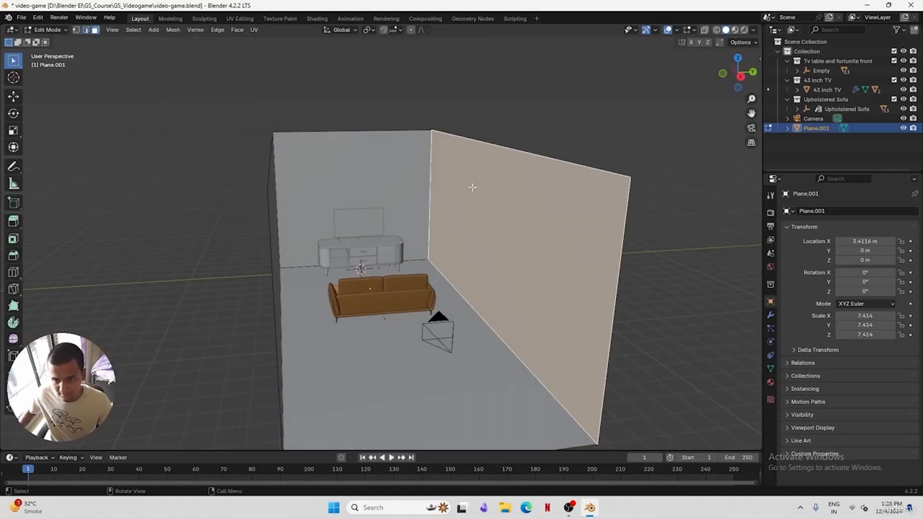
pyautogui.press('g')
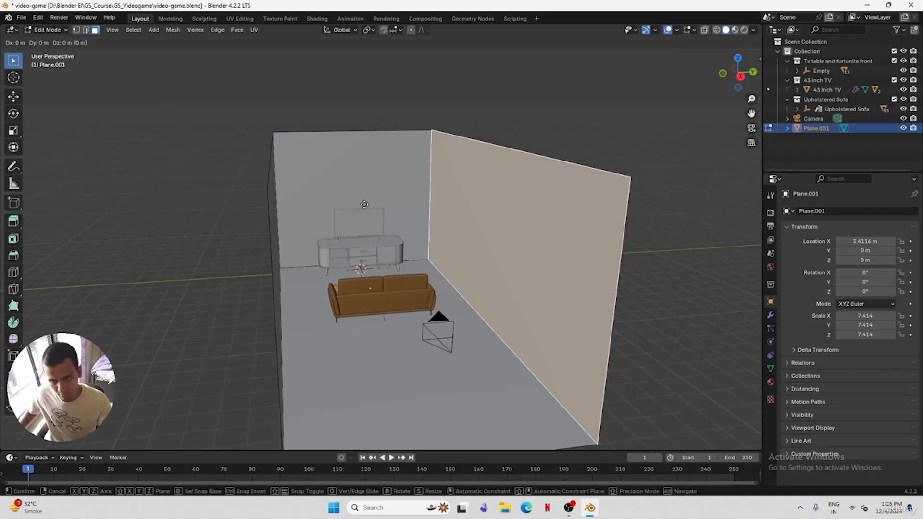
pyautogui.press('y')
pyautogui.press('x')
pyautogui.press('y')
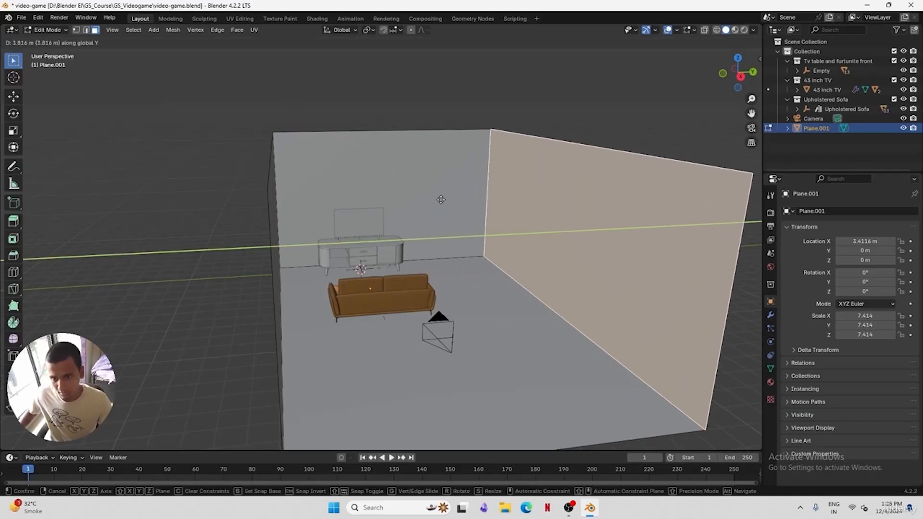
pyautogui.click(434, 200)
pyautogui.moveTo(476, 227); pyautogui.dragTo(474, 241, button='middle')
pyautogui.press('Tab')
pyautogui.hotkey('ctrl', 's')
# In the camera view, scale the 43 inch TV up uniformly to about 3.425, deselect it and save the file
pyautogui.press('KP_0')
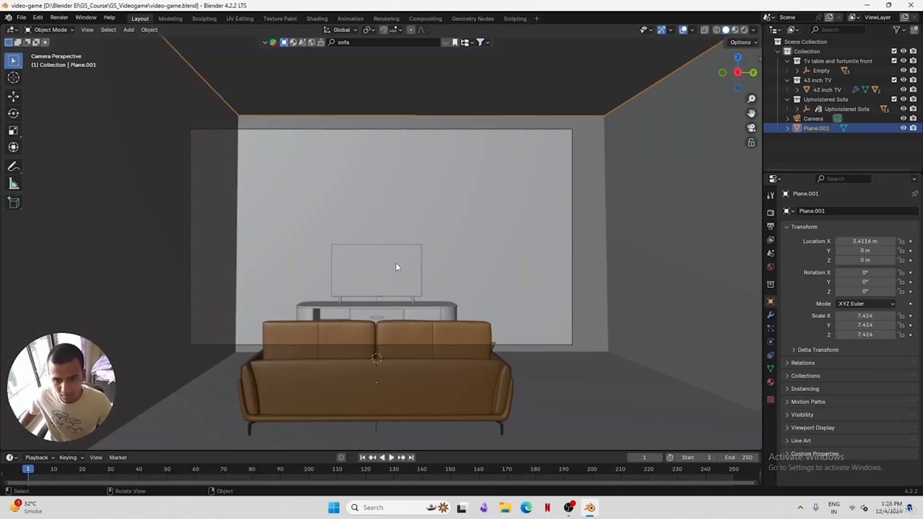
pyautogui.click(396, 263)
pyautogui.click(821, 134)
pyautogui.click(825, 90)
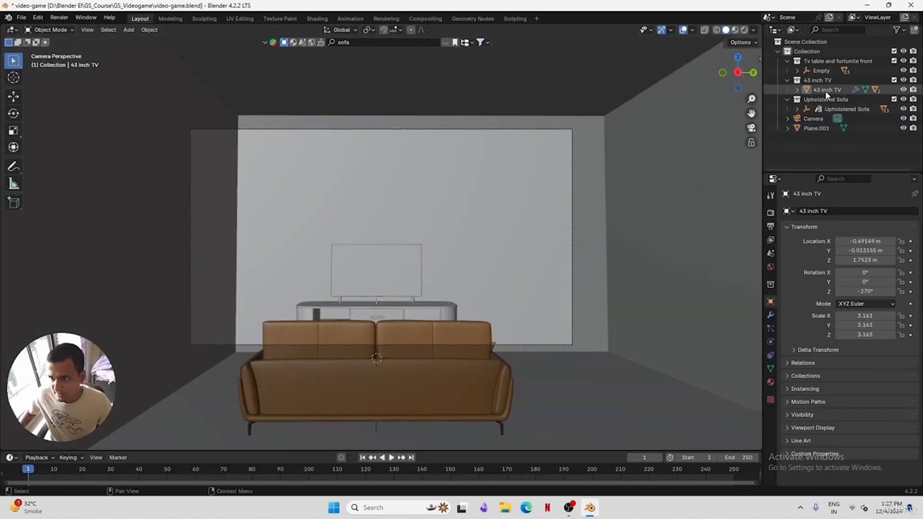
pyautogui.press('s')
pyautogui.click(508, 215)
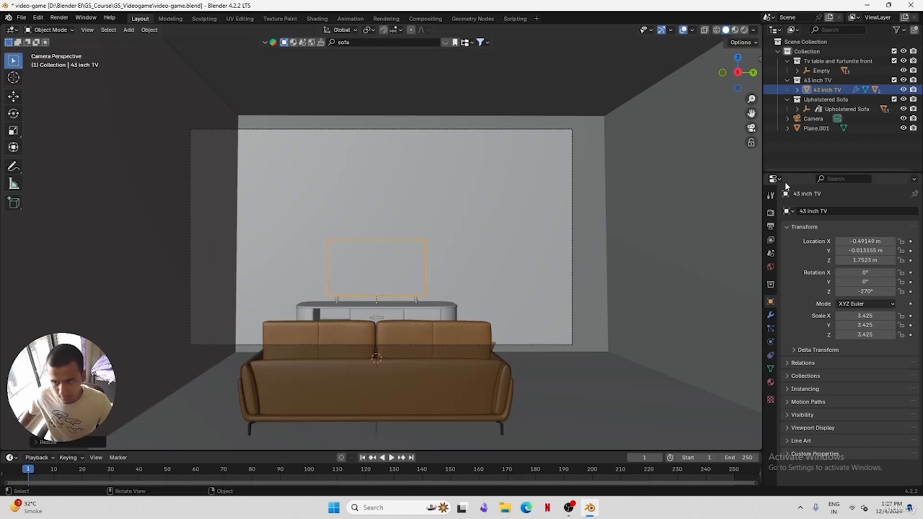
pyautogui.hotkey('alt', 'a')
pyautogui.hotkey('ctrl', 's')
# Select the TV cabinet's body, save the file and search the BlenderKit models for "books"
pyautogui.moveTo(435, 258); pyautogui.dragTo(420, 292, button='middle')
pyautogui.scroll(4, 487, 286)
pyautogui.click(537, 299)
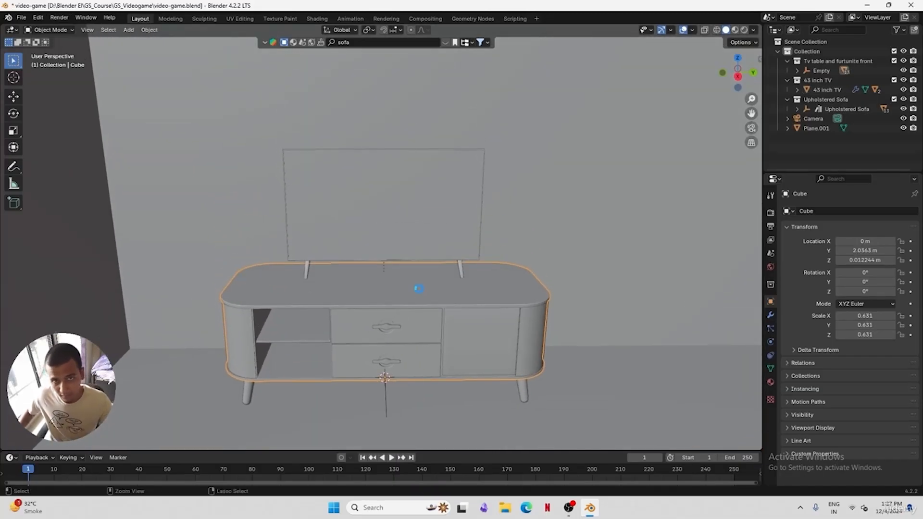
pyautogui.hotkey('ctrl', 's')
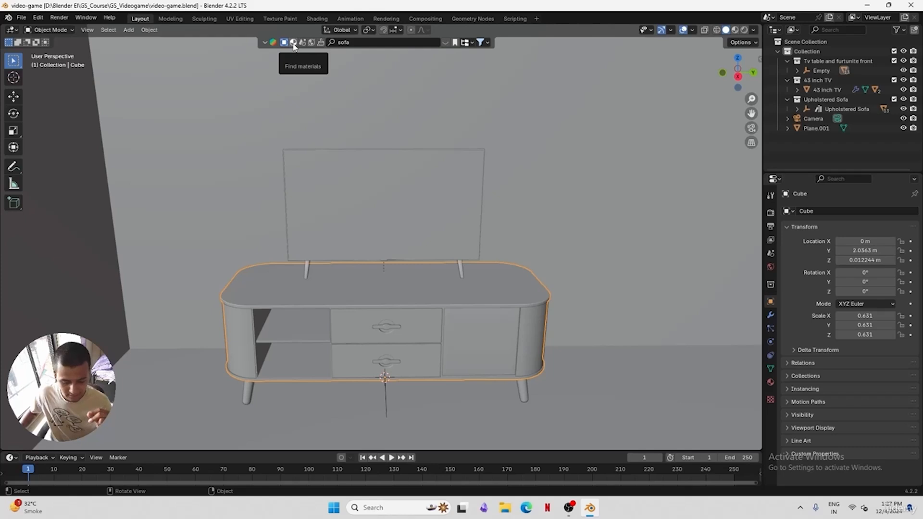
pyautogui.click(360, 42)
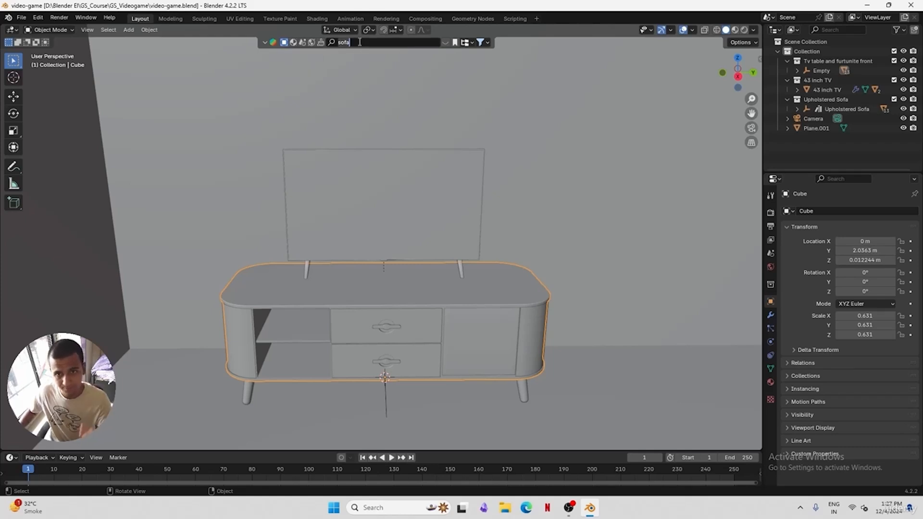
pyautogui.write('books')
pyautogui.press('Return')
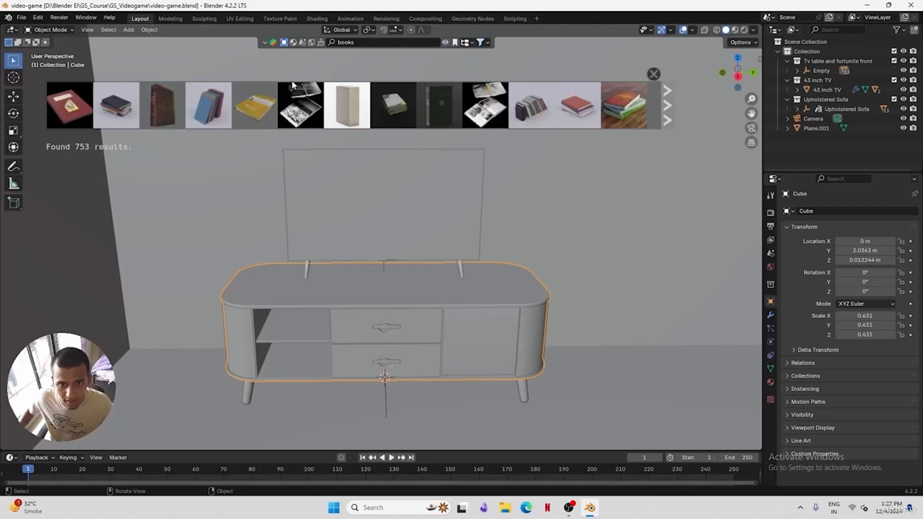
# Place the Books stack model from the BlenderKit results on the cabinet top beside the TV and select it
pyautogui.moveTo(125, 105)
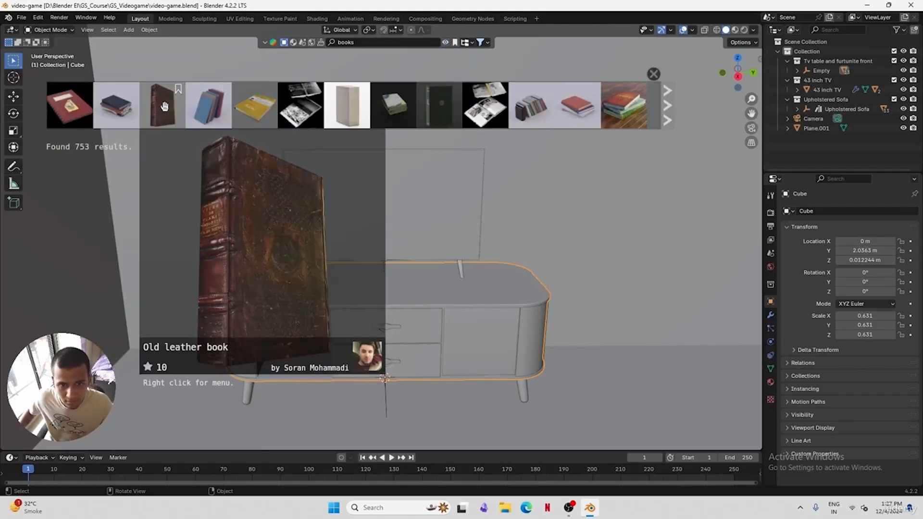
pyautogui.moveTo(483, 108)
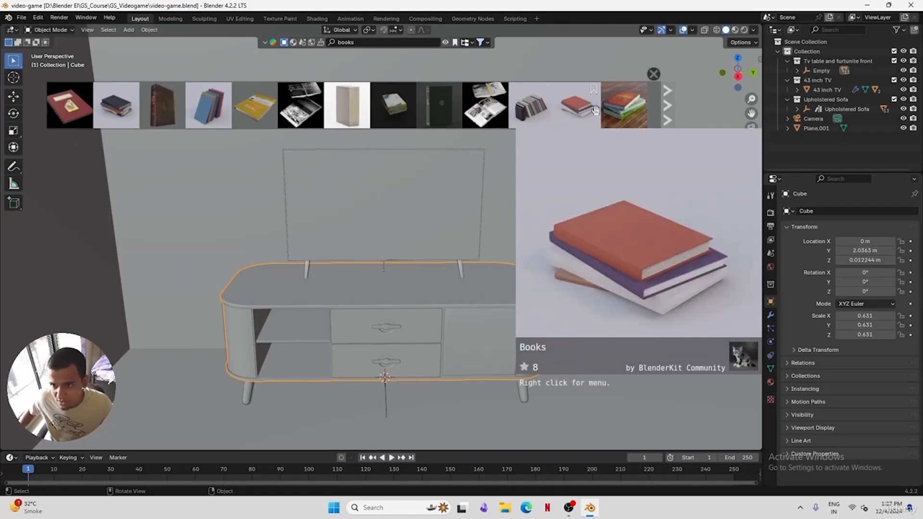
pyautogui.moveTo(631, 105)
pyautogui.moveTo(625, 106); pyautogui.dragTo(493, 293)
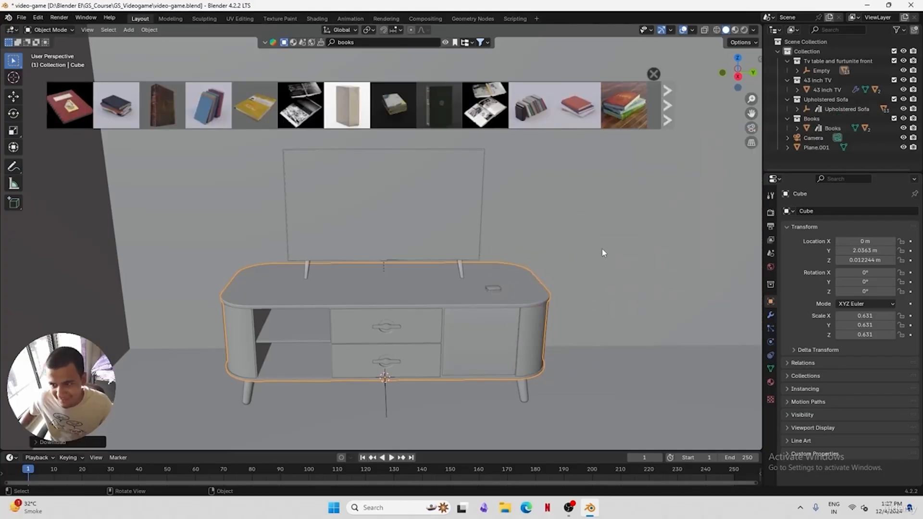
pyautogui.click(821, 128)
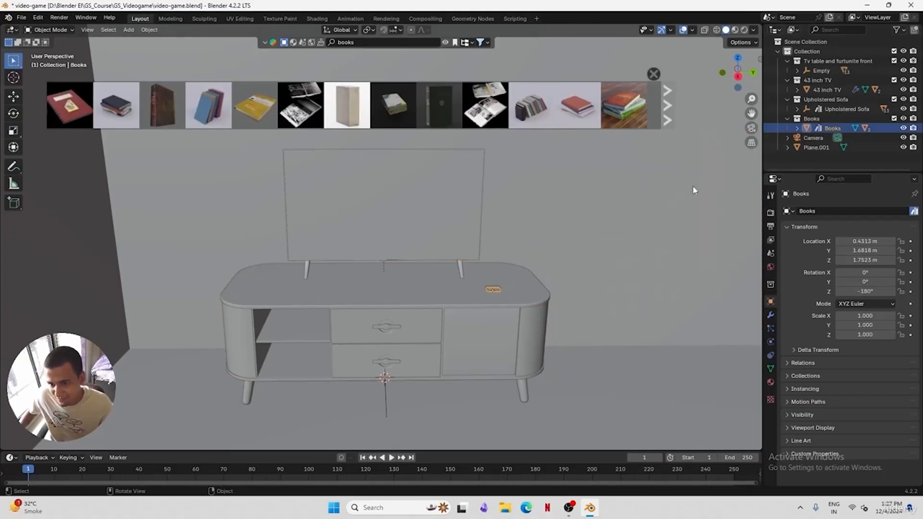
# Scale the stack of books up uniformly to about 3.422
pyautogui.press('s')
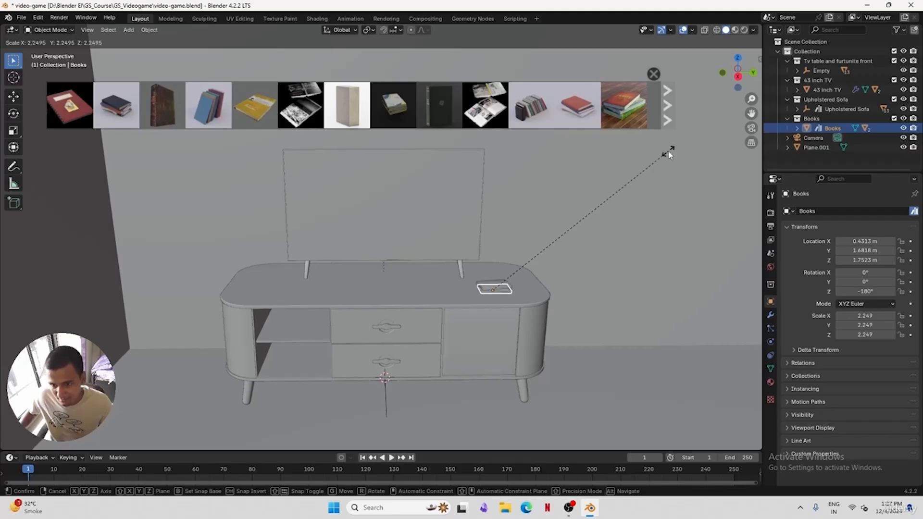
pyautogui.click(671, 150)
pyautogui.press('s')
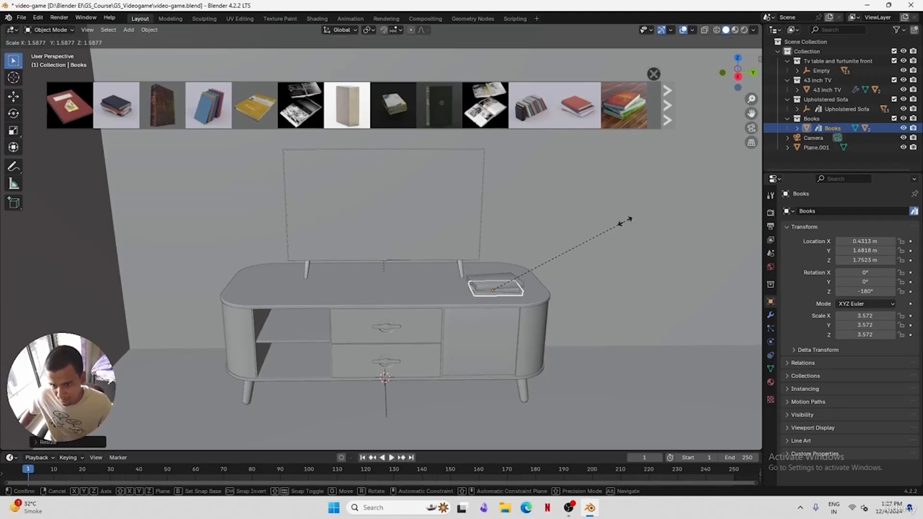
pyautogui.click(619, 226)
pyautogui.scroll(1, 620, 227)
pyautogui.press('KP_Decimal')
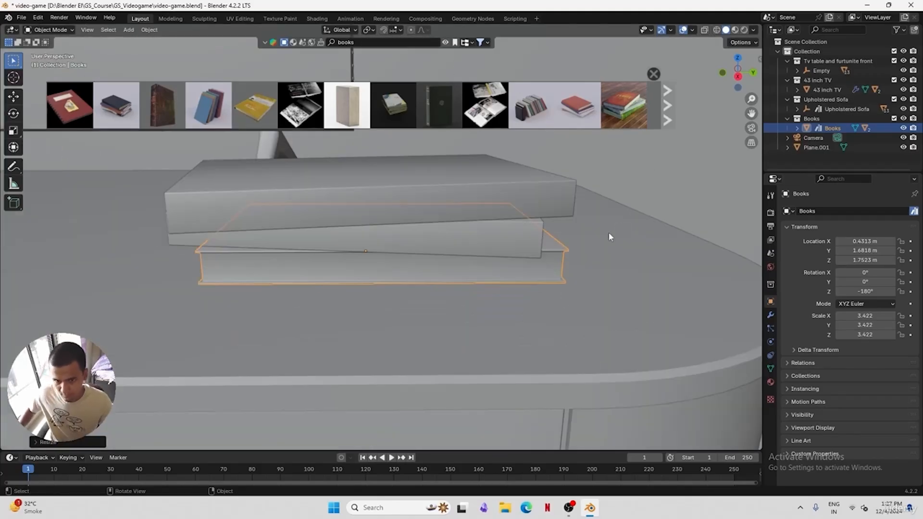
# Try rotating the stack of books to about -141.74° on Z, close the asset results and undo the rotation
pyautogui.press('r')
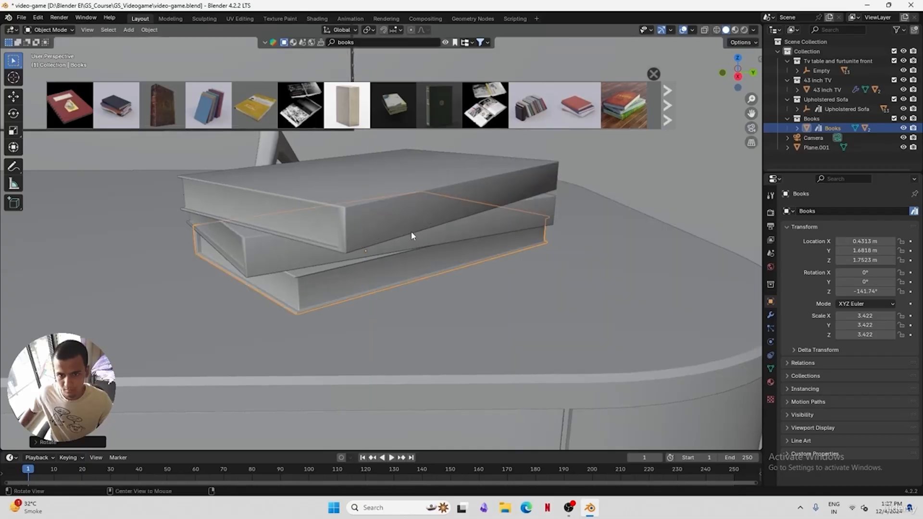
pyautogui.click(411, 233)
pyautogui.moveTo(411, 233); pyautogui.dragTo(434, 272, button='middle')
pyautogui.scroll(-5, 554, 202)
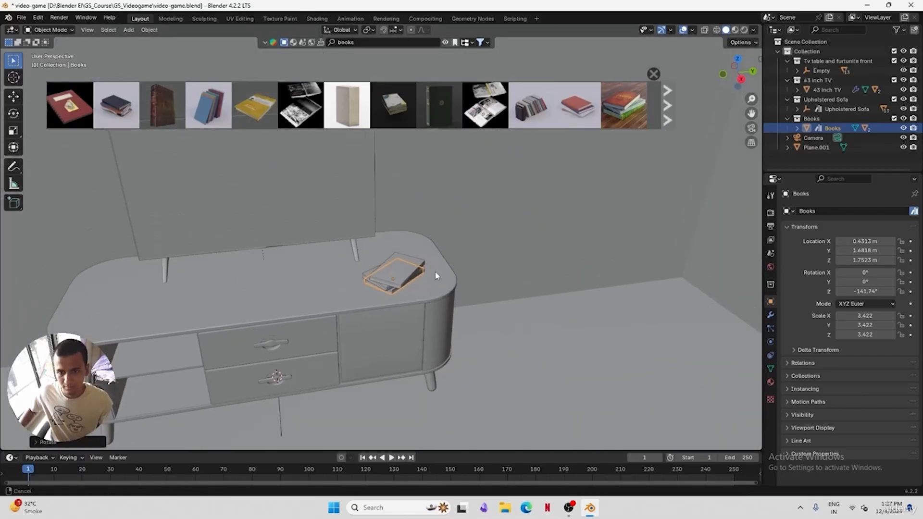
pyautogui.click(653, 74)
pyautogui.hotkey('ctrl', 'z')
# Rotate the stack of books about the global Z axis to about -150.69°
pyautogui.moveTo(507, 251); pyautogui.dragTo(415, 256, button='middle')
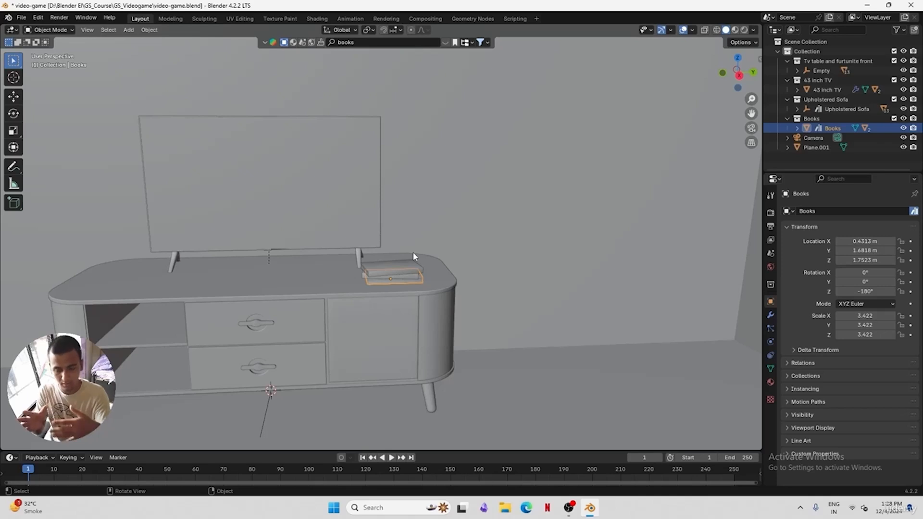
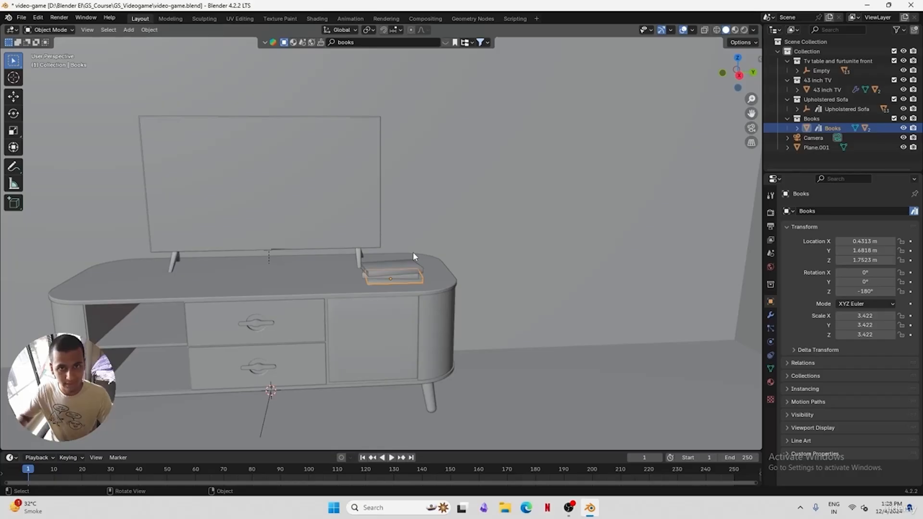
pyautogui.moveTo(412, 252); pyautogui.dragTo(467, 311, button='middle')
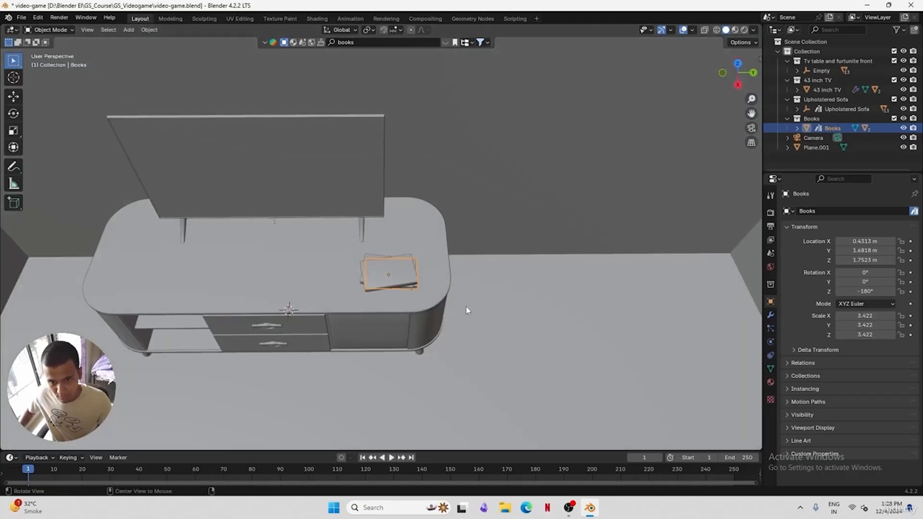
pyautogui.press('r')
pyautogui.press('z')
pyautogui.click(489, 260)
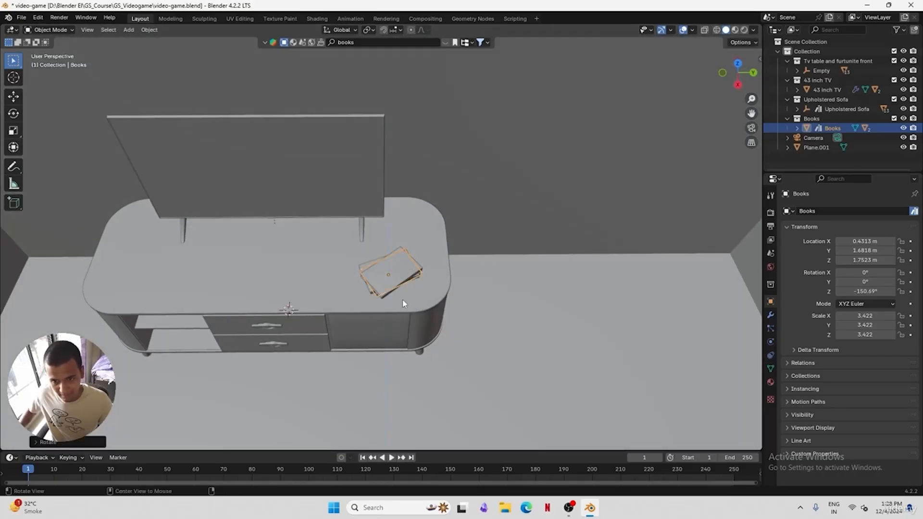
pyautogui.moveTo(402, 299)
pyautogui.mouseDown(button='middle')
pyautogui.moveTo(419, 258)
pyautogui.moveTo(402, 259)
pyautogui.moveTo(411, 315)
pyautogui.mouseUp(button='middle')
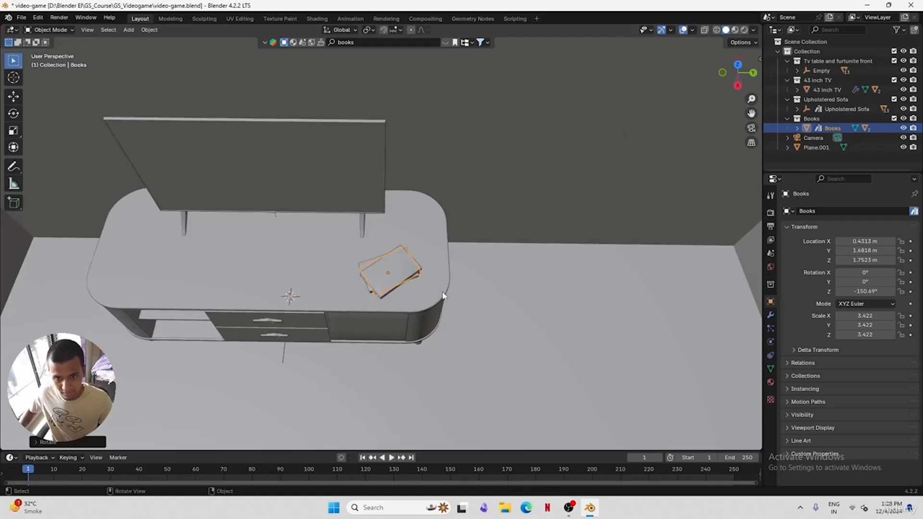
# Rotate the 43 inch TV and the TV table's Empty together by about 2° around global Z, check the camera view and save the file
pyautogui.click(828, 90)
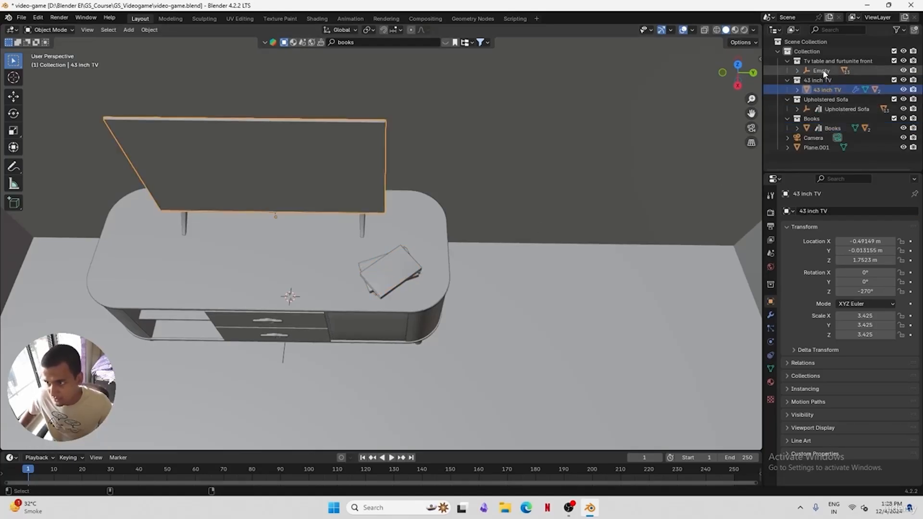
pyautogui.keyDown('ctrl'); pyautogui.click(822, 70); pyautogui.keyUp('ctrl')
pyautogui.press('r')
pyautogui.press('z')
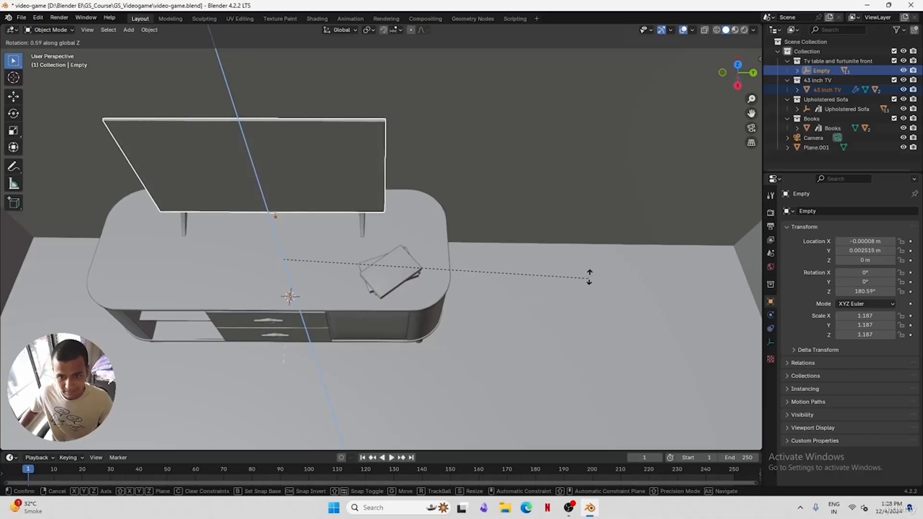
pyautogui.click(591, 268)
pyautogui.moveTo(591, 267); pyautogui.dragTo(525, 241, button='middle')
pyautogui.press('KP_0')
pyautogui.middleClick(430, 171)
pyautogui.scroll(5, 430, 171)
pyautogui.scroll(-6, 423, 319)
pyautogui.hotkey('ctrl', 's')
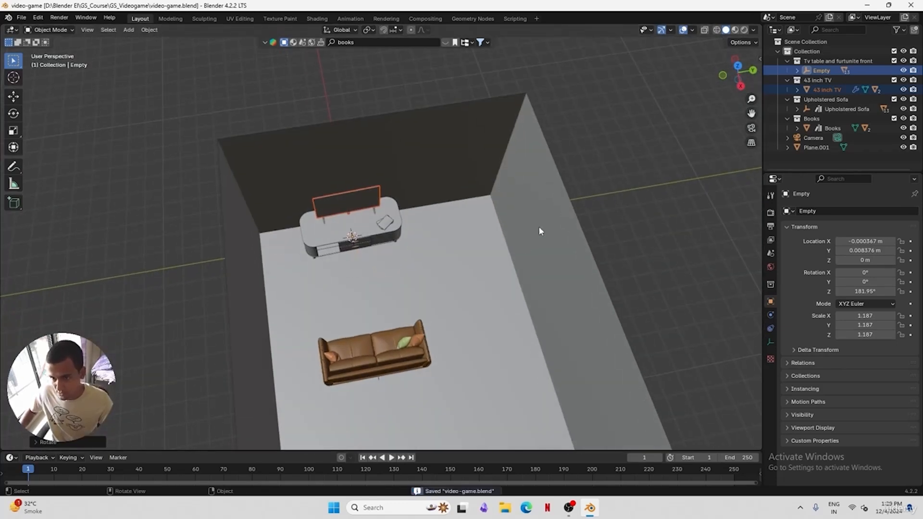
# Rotate the upholstered sofa about the global Z axis to about -93.617°, check the camera view and save the file
pyautogui.click(829, 109)
pyautogui.press('r')
pyautogui.press('z')
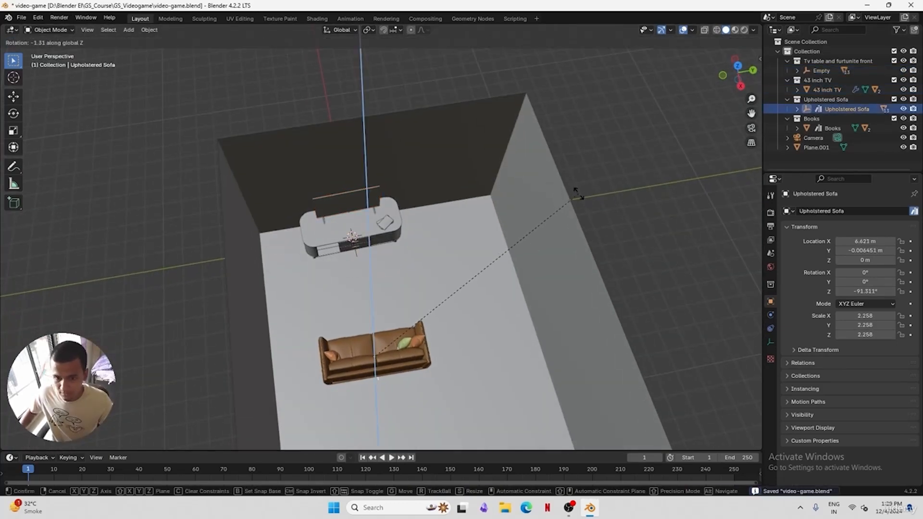
pyautogui.click(538, 236)
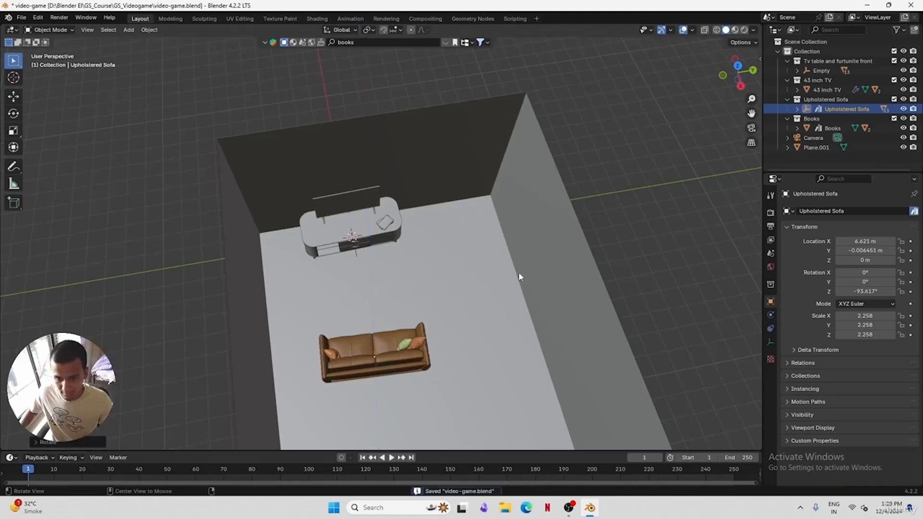
pyautogui.moveTo(519, 275); pyautogui.dragTo(451, 230, button='middle')
pyautogui.scroll(6, 414, 202)
pyautogui.moveTo(415, 200); pyautogui.dragTo(417, 169, button='middle')
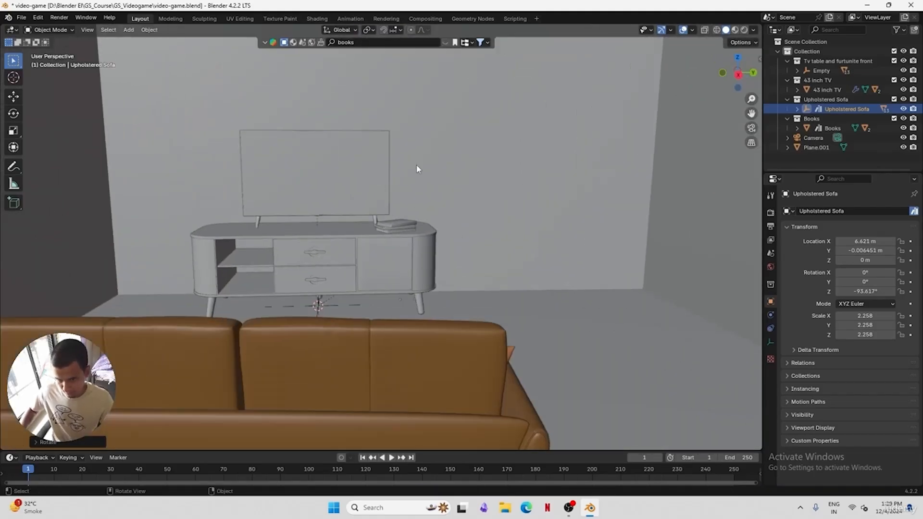
pyautogui.scroll(-4, 417, 169)
pyautogui.press('KP_0')
pyautogui.press('KP_0')
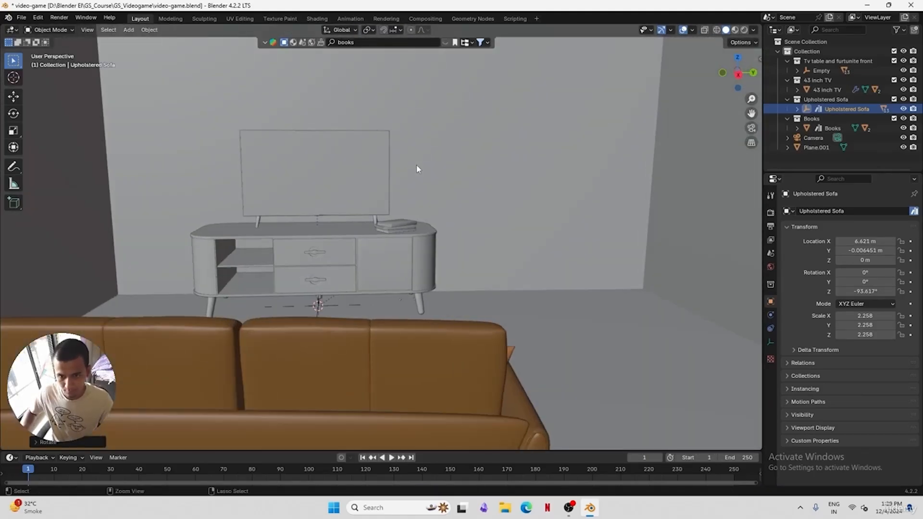
pyautogui.hotkey('ctrl', 's')
# In the top view, undo the cabinet, TV and sofa rotations to compare the layout, restore them and save the file
pyautogui.moveTo(417, 165); pyautogui.dragTo(391, 273, button='middle')
pyautogui.scroll(-4, 428, 232)
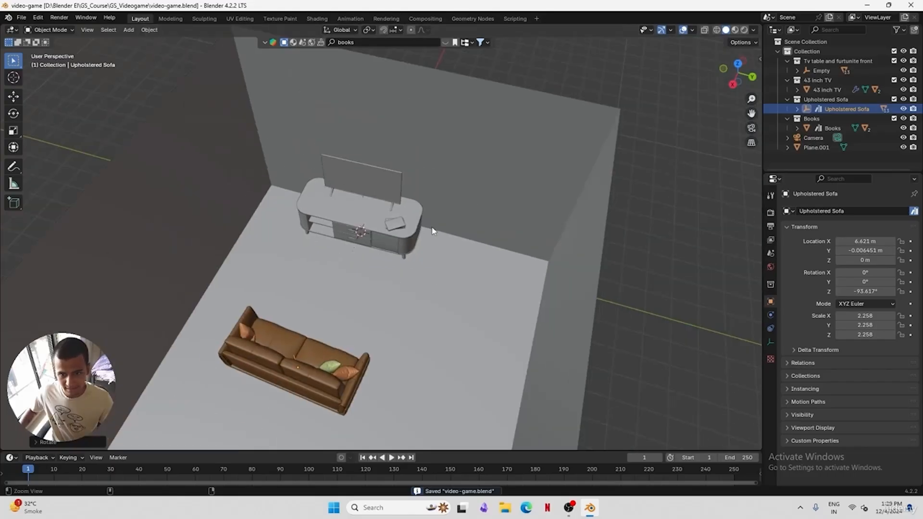
pyautogui.moveTo(429, 233); pyautogui.dragTo(439, 263, button='middle')
pyautogui.press('KP_7')
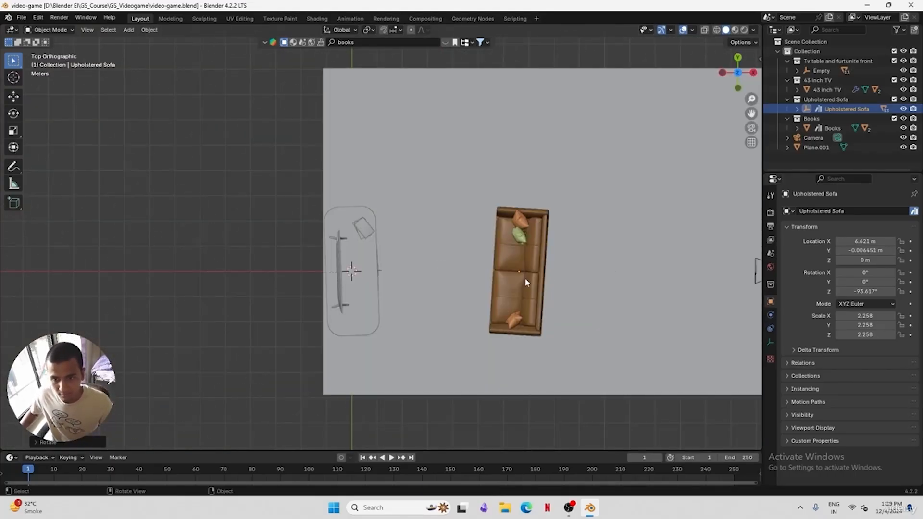
pyautogui.press('r')
pyautogui.keyDown('ctrl'); pyautogui.click(622, 267); pyautogui.keyUp('ctrl')
pyautogui.hotkey('ctrl', 'z')
pyautogui.hotkey('ctrl', 'z')
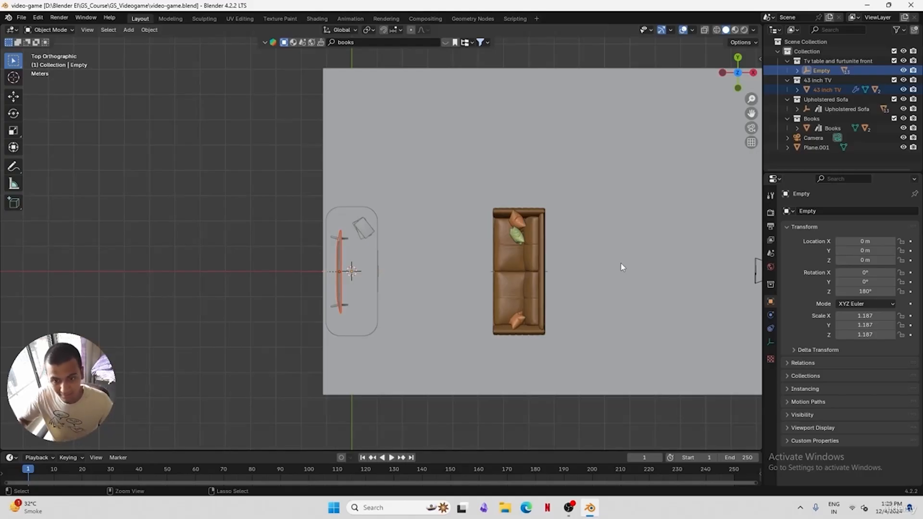
pyautogui.hotkey('ctrl', 'z')
pyautogui.hotkey('ctrl', 'z')
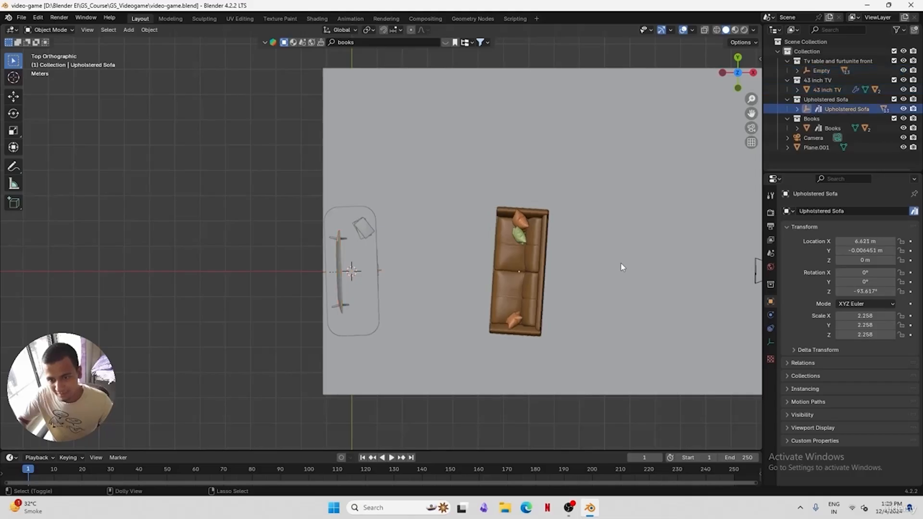
pyautogui.hotkey('ctrl', 's')
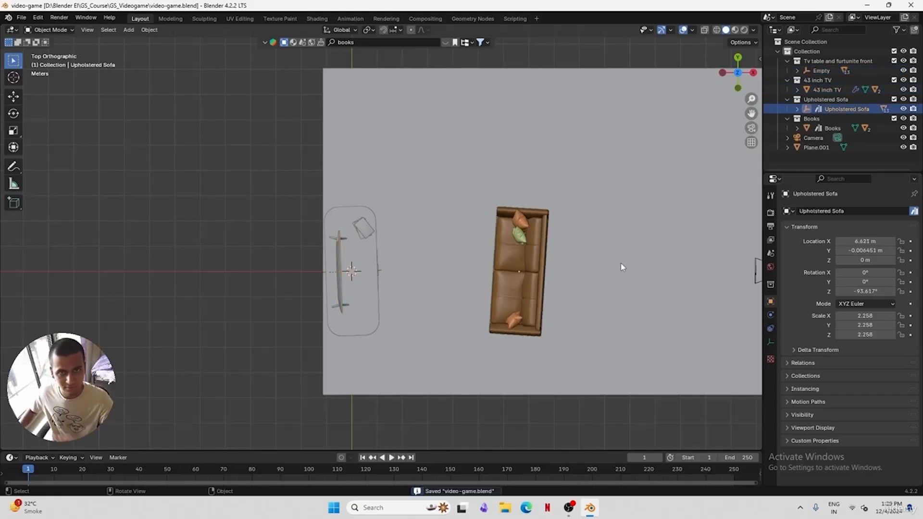
# Save the file, search the BlenderKit models for "vase" and place the twisted vase on the cabinet top, on the side opposite the books
pyautogui.moveTo(537, 285); pyautogui.dragTo(396, 257, button='middle')
pyautogui.scroll(5, 396, 257)
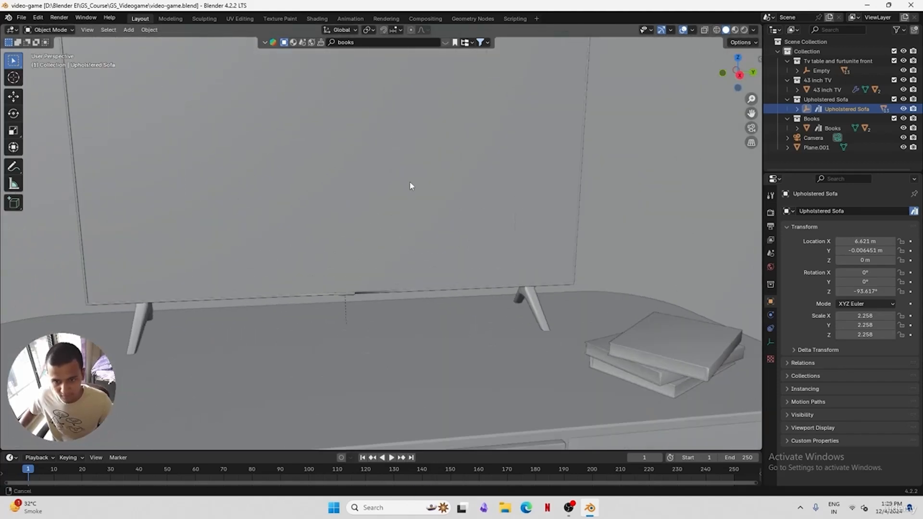
pyautogui.hotkey('ctrl', 's')
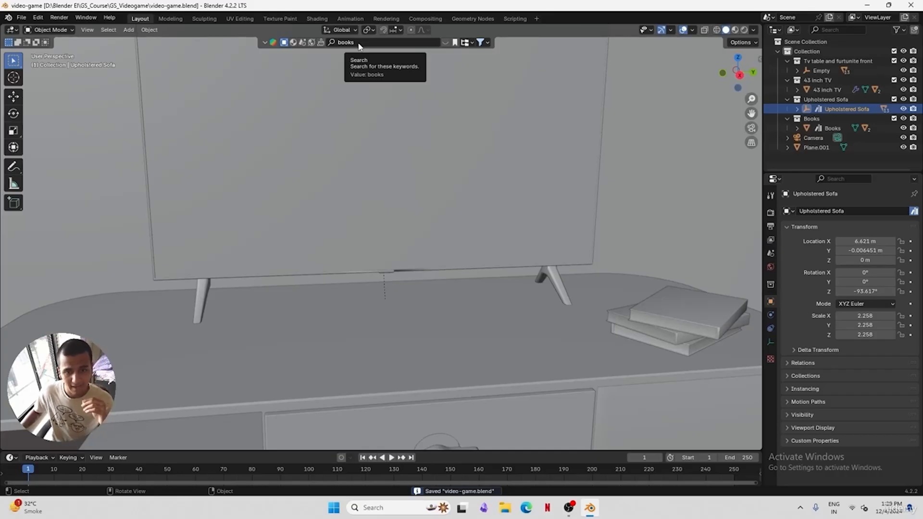
pyautogui.click(359, 43)
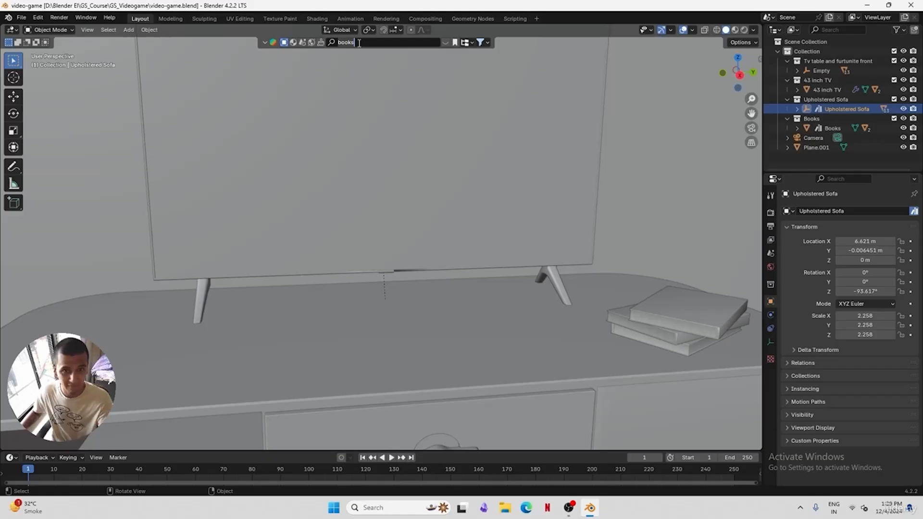
pyautogui.hotkey('ctrl', 'a')
pyautogui.write('vase')
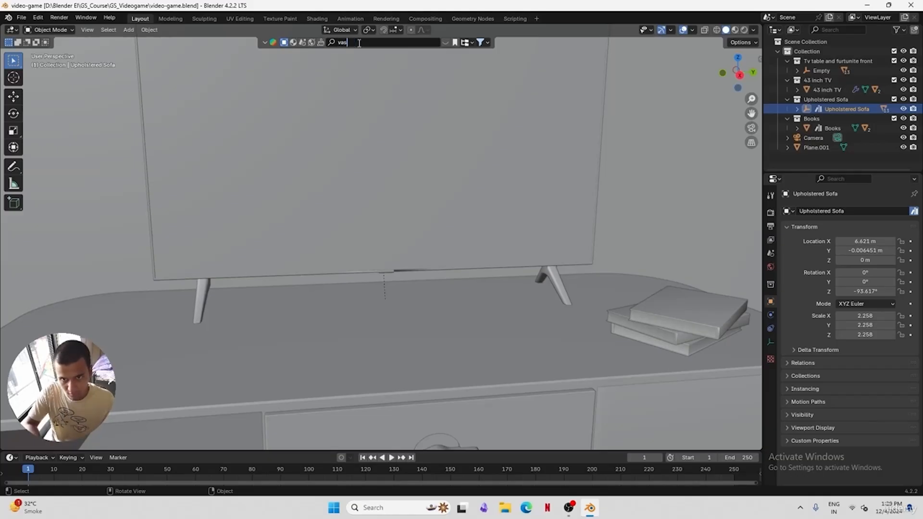
pyautogui.press('Return')
pyautogui.moveTo(346, 108); pyautogui.dragTo(75, 356)
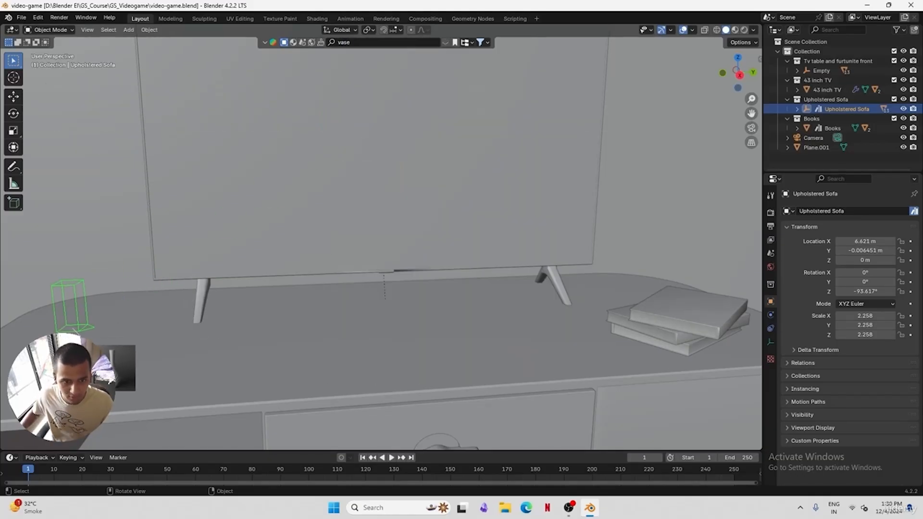
pyautogui.scroll(-8, 295, 282)
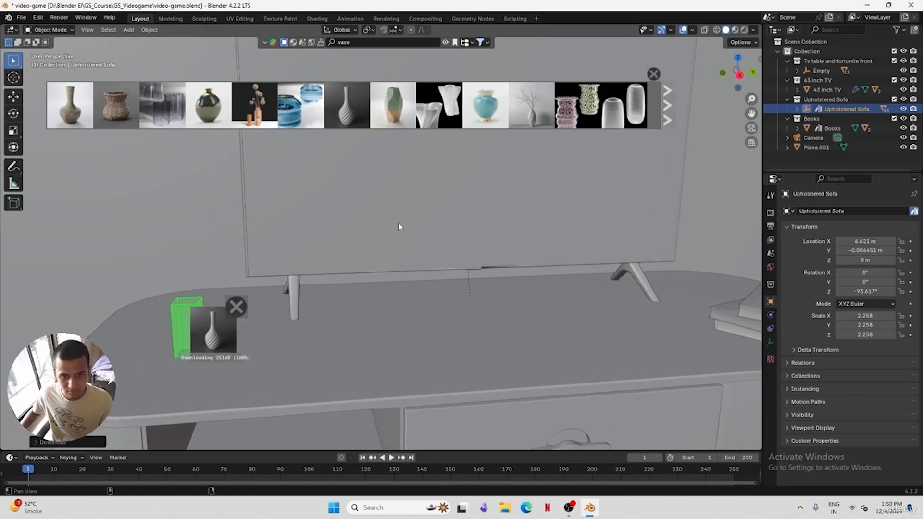
pyautogui.moveTo(346, 317); pyautogui.dragTo(301, 342, button='middle')
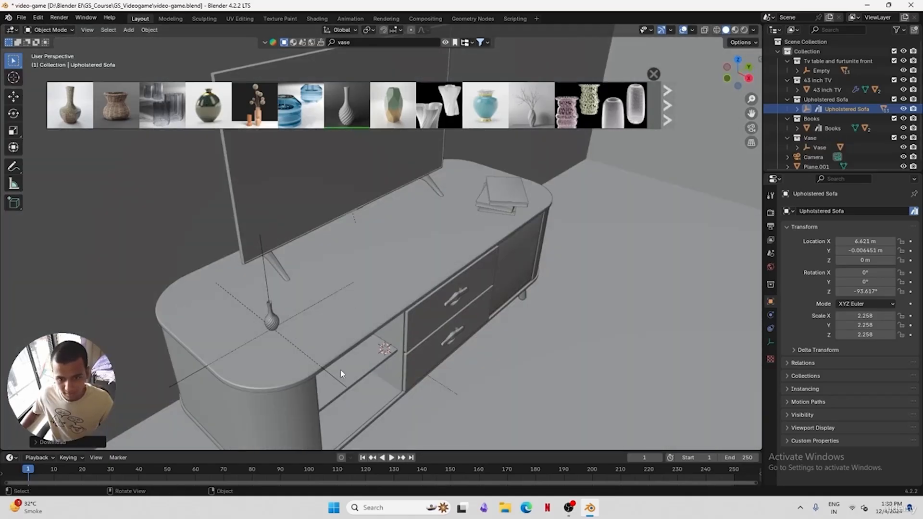
# Move the vase along X to about 0.261 m and scale it up uniformly to about 3.136
pyautogui.press('g')
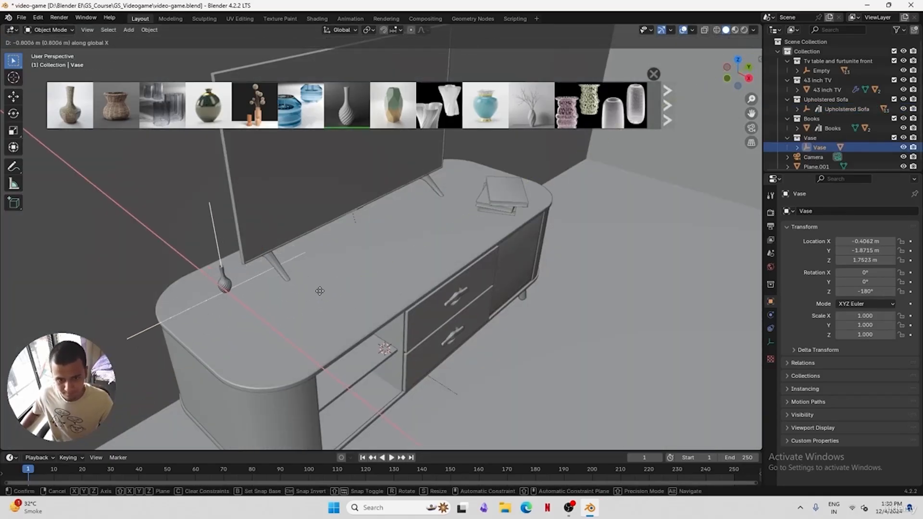
pyautogui.click(387, 281)
pyautogui.press('s')
pyautogui.click(433, 235)
pyautogui.moveTo(433, 236); pyautogui.dragTo(388, 321, button='middle')
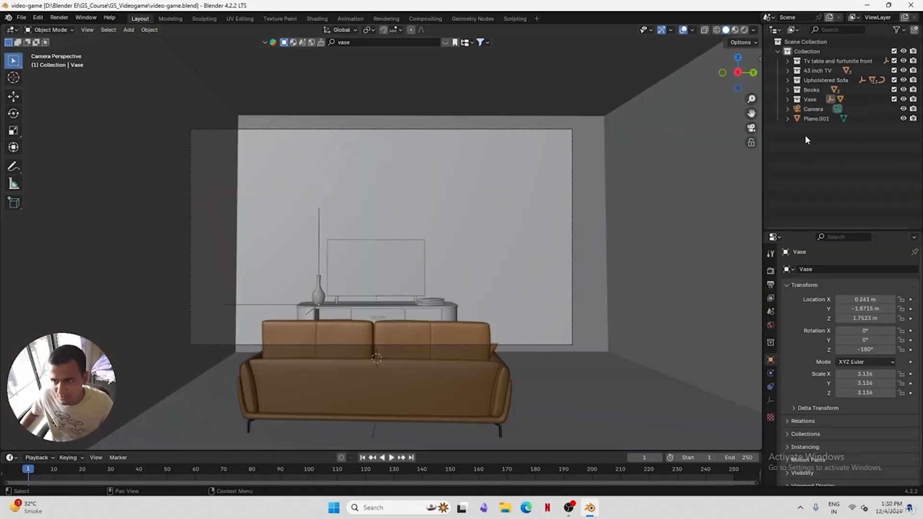
# Lower the camera along the global Z axis to a height of about 2.676 m
pyautogui.click(812, 109)
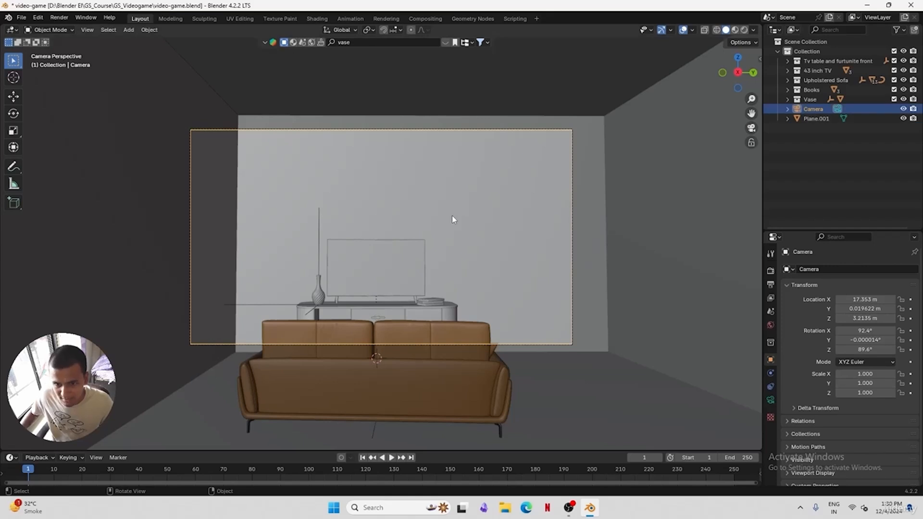
pyautogui.press('g')
pyautogui.press('z')
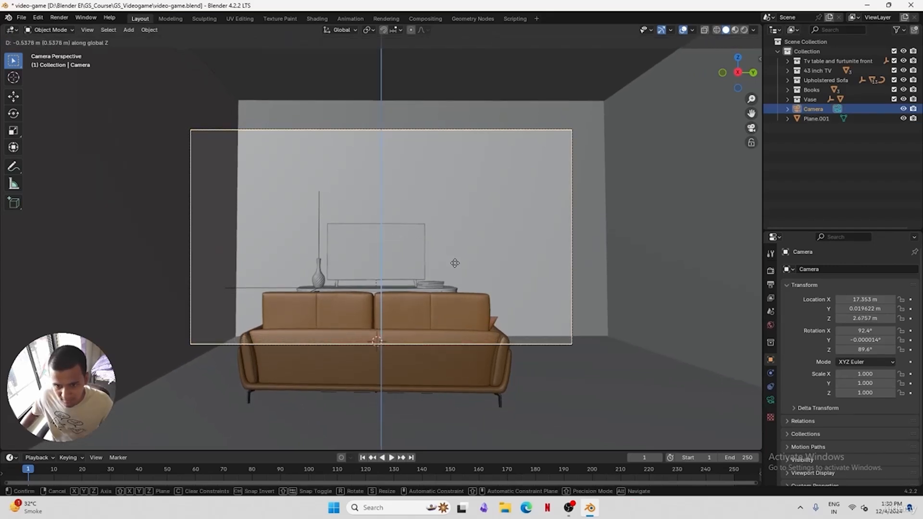
pyautogui.click(456, 265)
# Move the camera closer to the sofa along its local Z axis, adjust it to about X 15.191 m and Z 2.6519 m, and save the file
pyautogui.press('g')
pyautogui.press('z')
pyautogui.press('z')
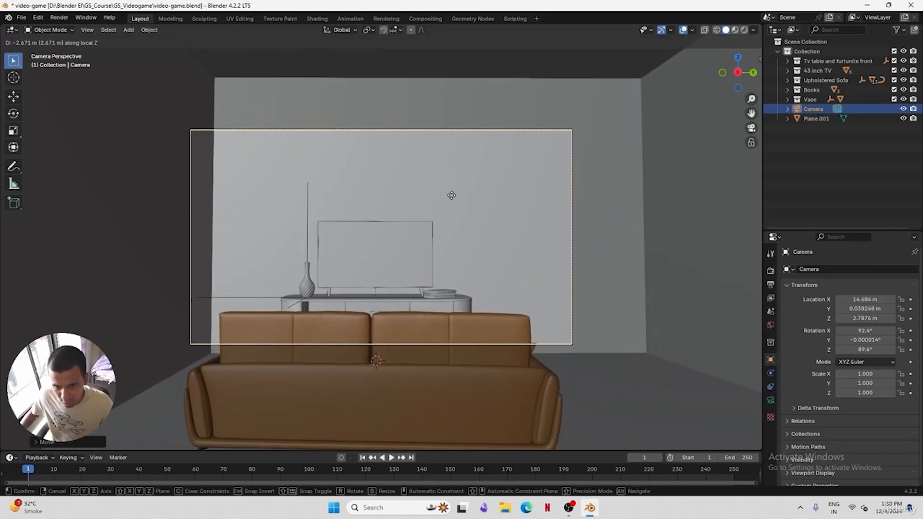
pyautogui.click(451, 199)
pyautogui.press('g')
pyautogui.press('z')
pyautogui.click(447, 209)
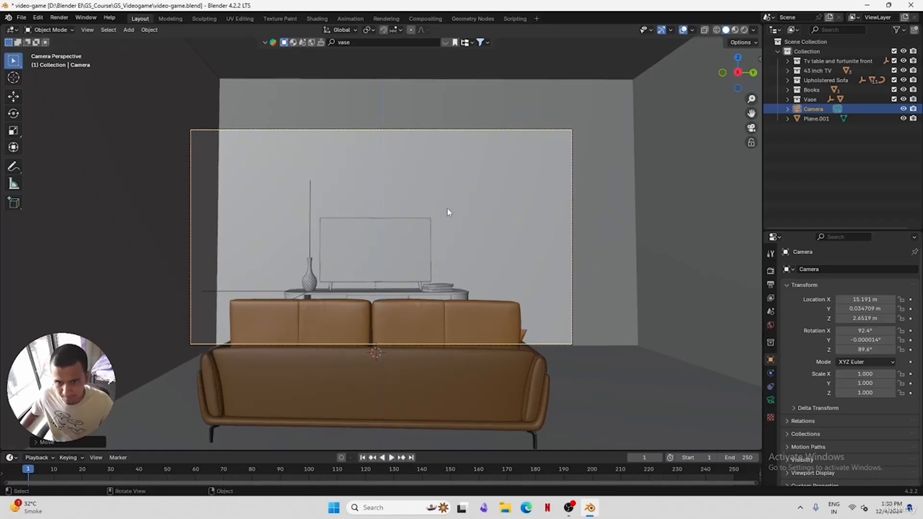
pyautogui.hotkey('ctrl', 's')
pyautogui.click(810, 190)
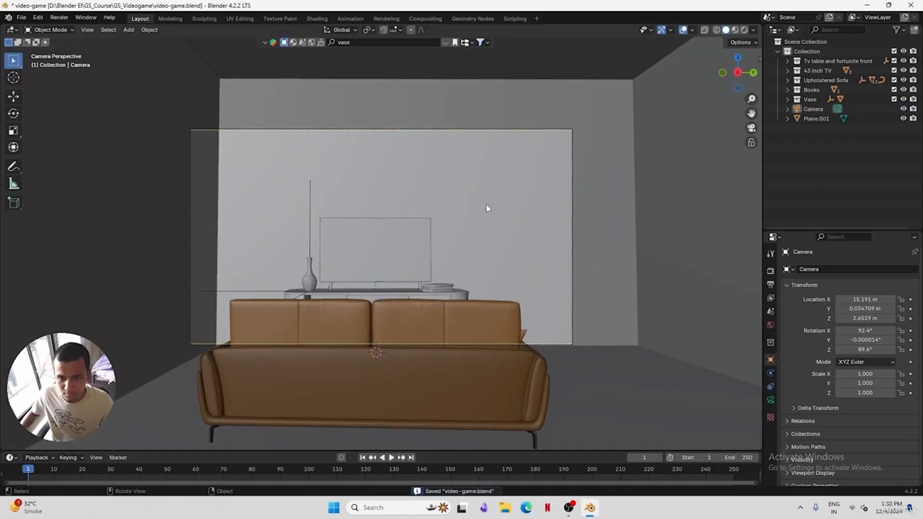
# Leave the camera view, switch the viewport to Material Preview shading and save the file
pyautogui.moveTo(389, 200); pyautogui.dragTo(388, 268, button='middle')
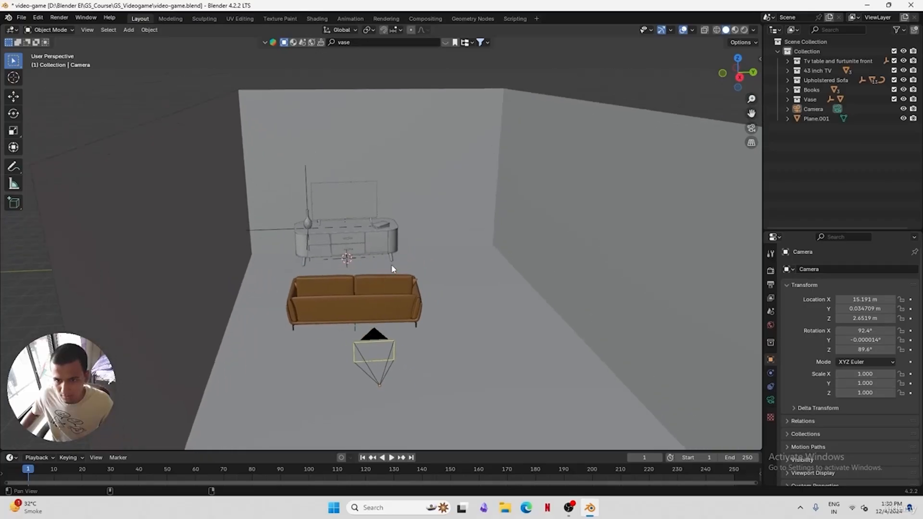
pyautogui.hotkey('ctrl', 's')
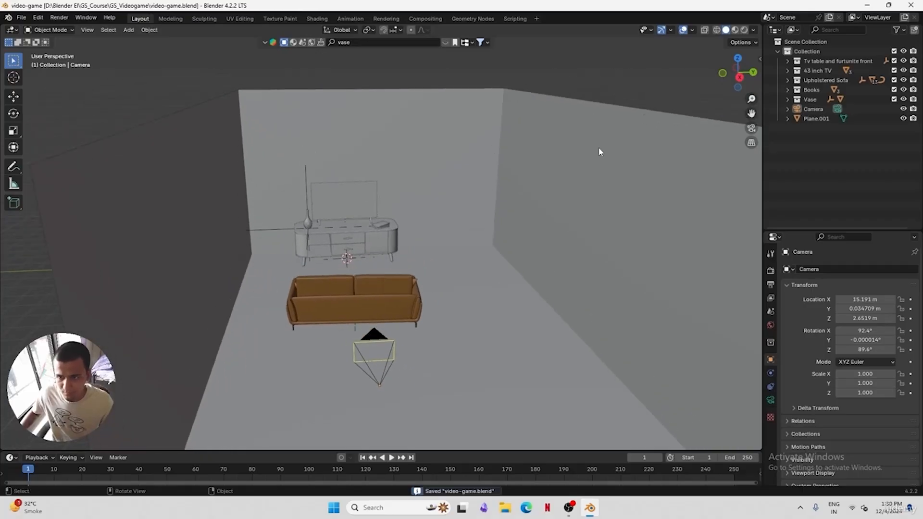
pyautogui.click(735, 30)
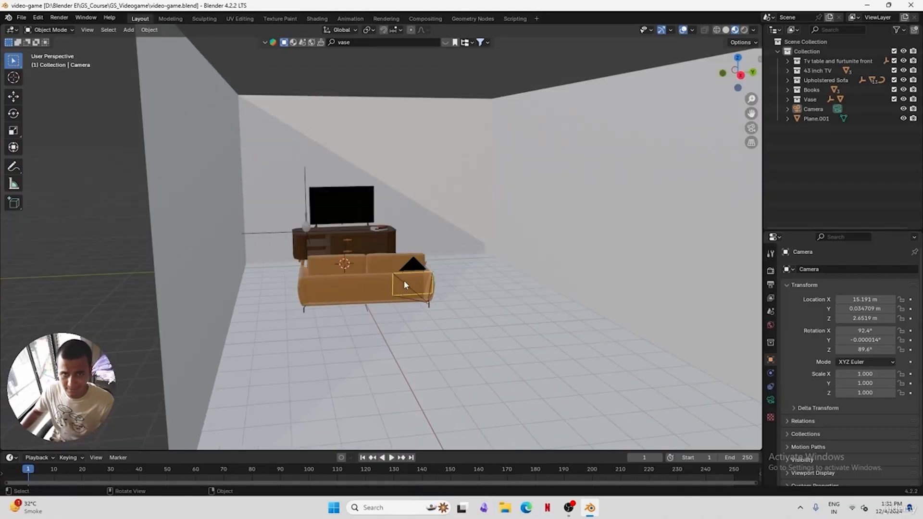
pyautogui.hotkey('ctrl', 's')
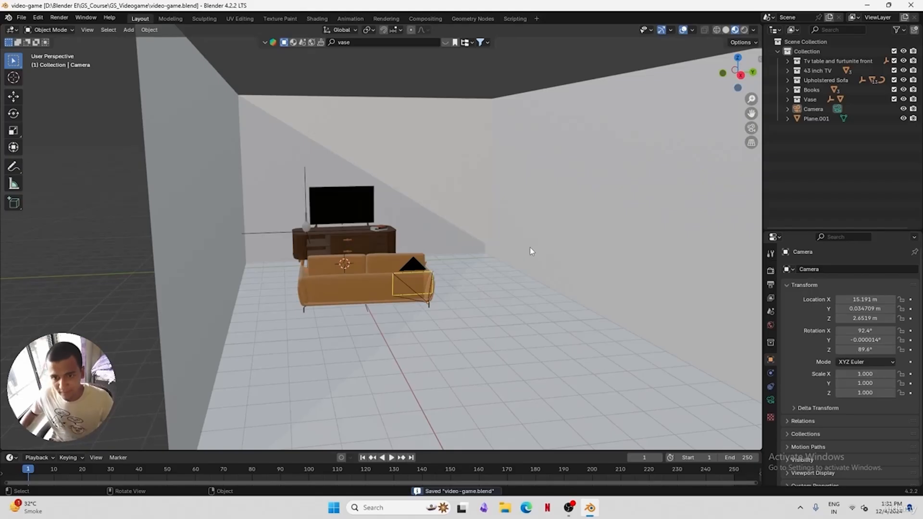
# Add a new material to the room object Plane.001 and name it Walls
pyautogui.click(633, 298)
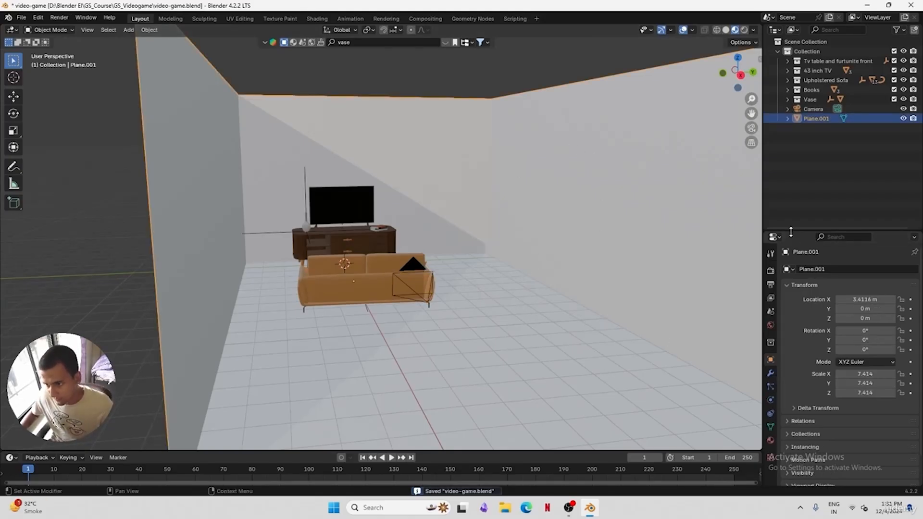
pyautogui.moveTo(791, 232); pyautogui.dragTo(791, 155)
pyautogui.click(771, 362)
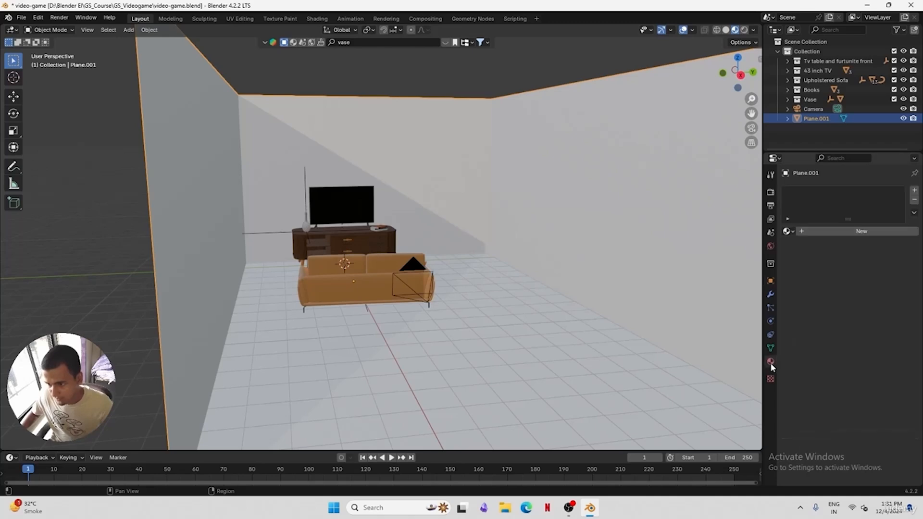
pyautogui.click(823, 232)
pyautogui.doubleClick(817, 192)
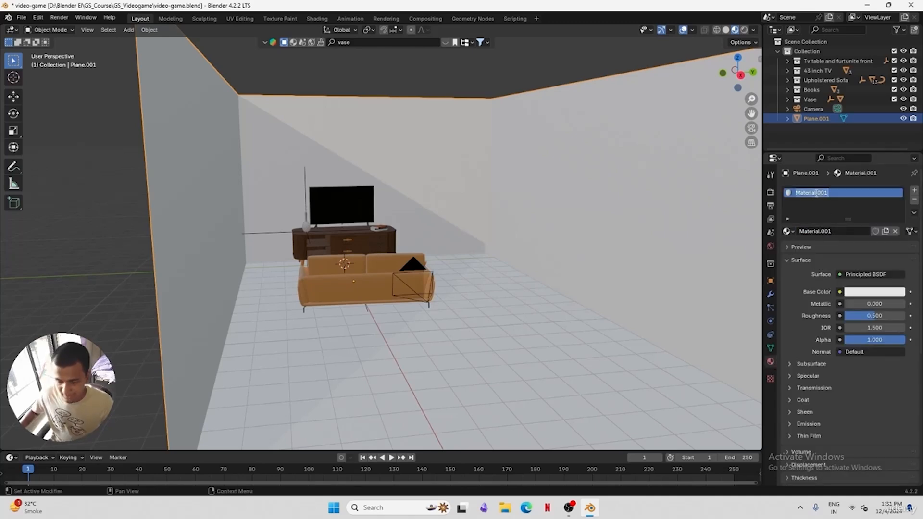
pyautogui.write('Walls')
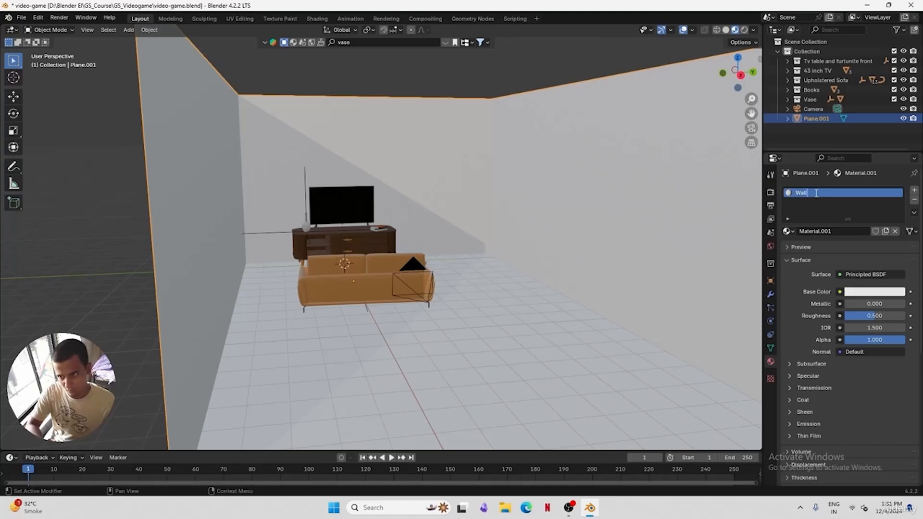
pyautogui.press('Return')
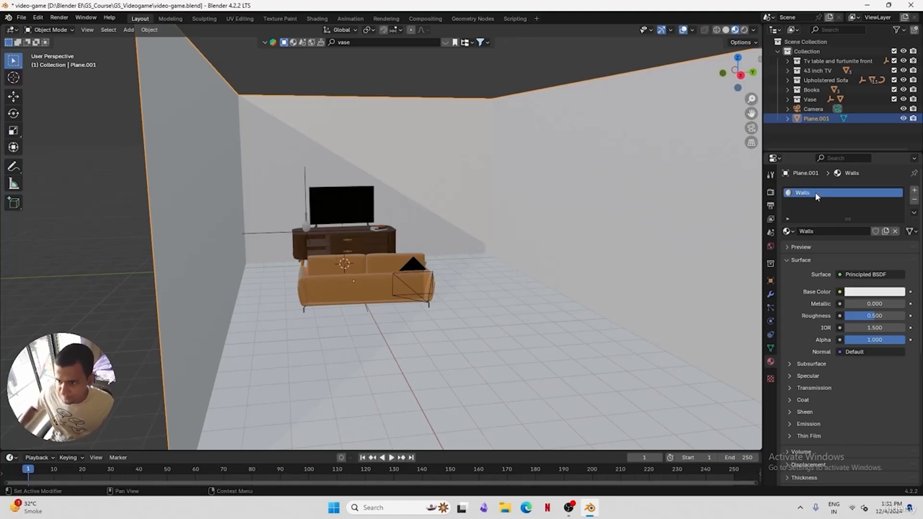
# Add a second material slot to the room with a new material named Base, and save the file
pyautogui.click(915, 191)
pyautogui.click(816, 248)
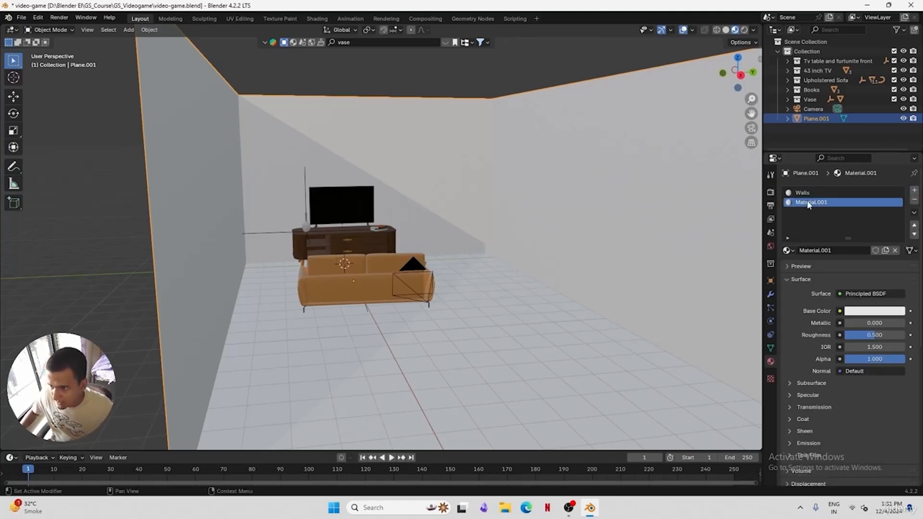
pyautogui.doubleClick(808, 203)
pyautogui.write('e')
pyautogui.press('Return')
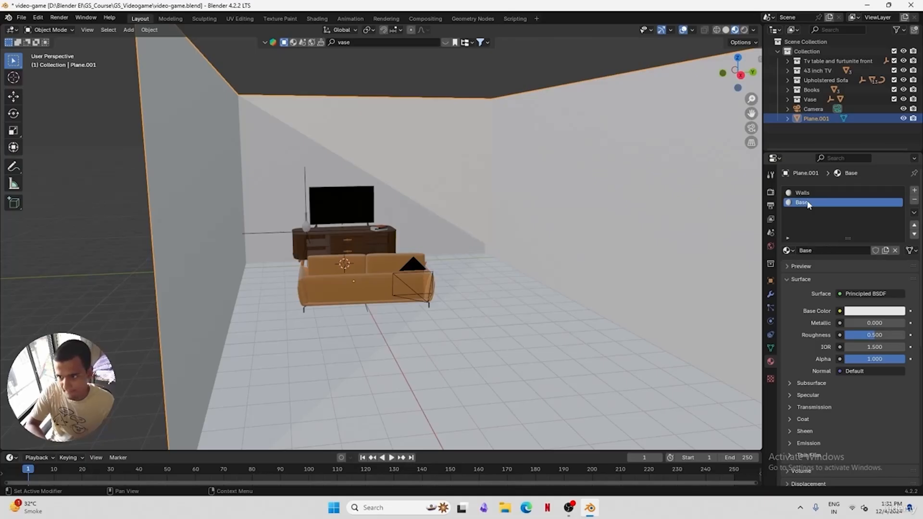
pyautogui.hotkey('ctrl', 's')
# Search the BlenderKit materials for "home wall" and apply Embossed Flower Shaped Wall Tiles to the room's Walls slot
pyautogui.click(817, 193)
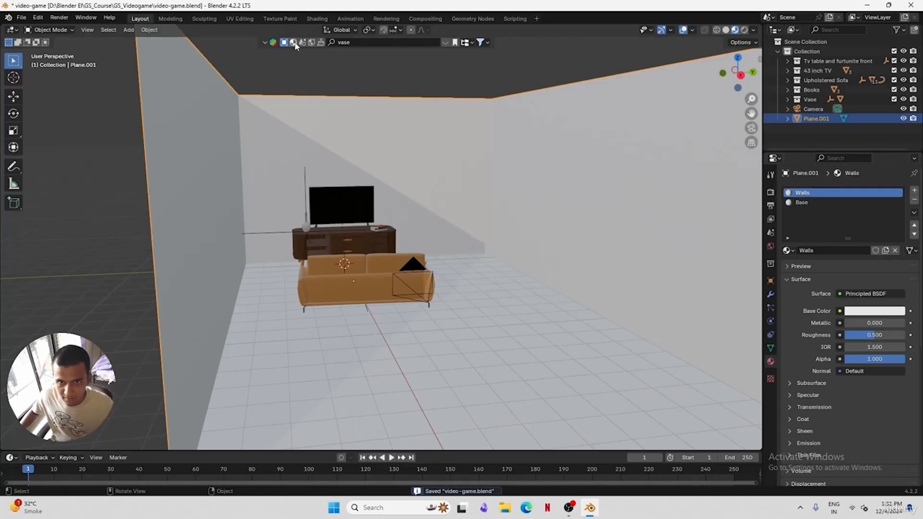
pyautogui.click(350, 42)
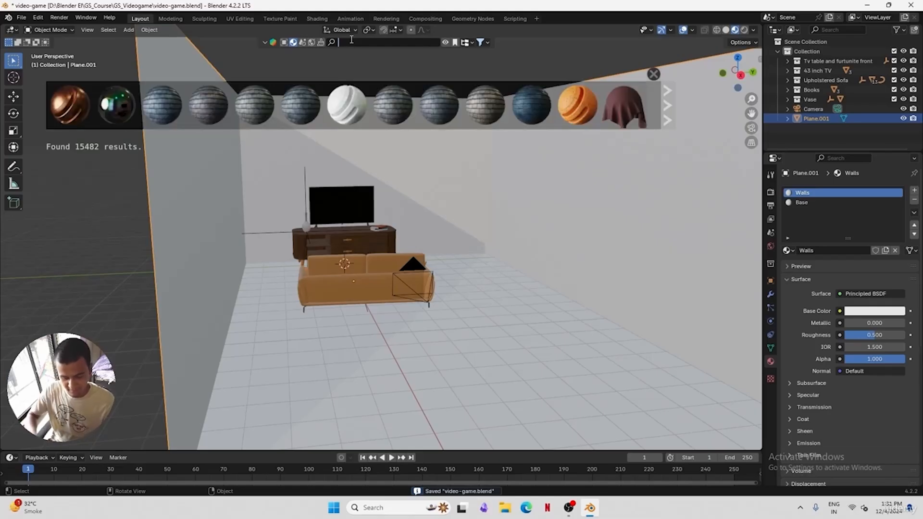
pyautogui.write('wall')
pyautogui.press('Return')
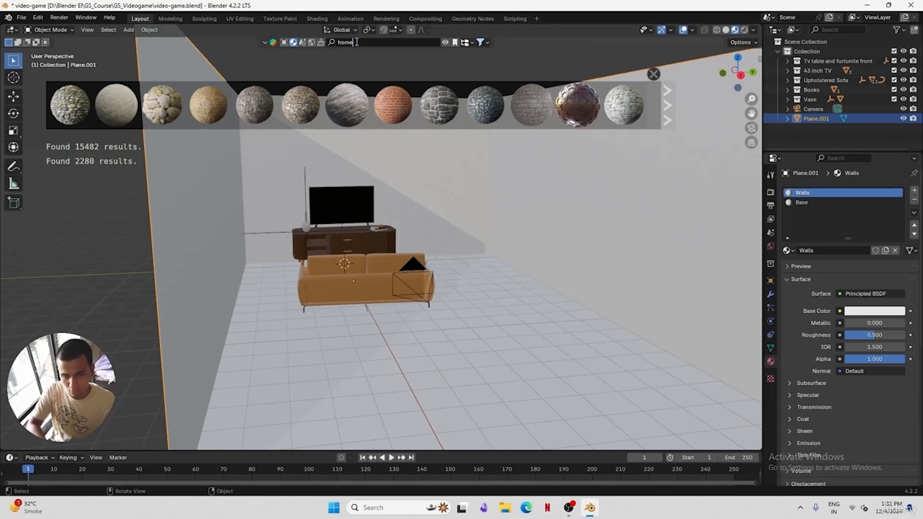
pyautogui.write('ll')
pyautogui.press('Return')
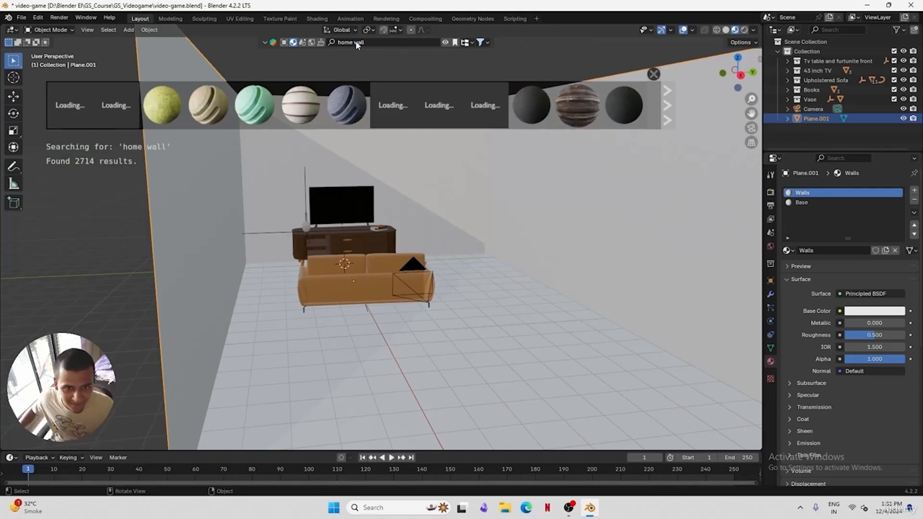
pyautogui.moveTo(277, 110)
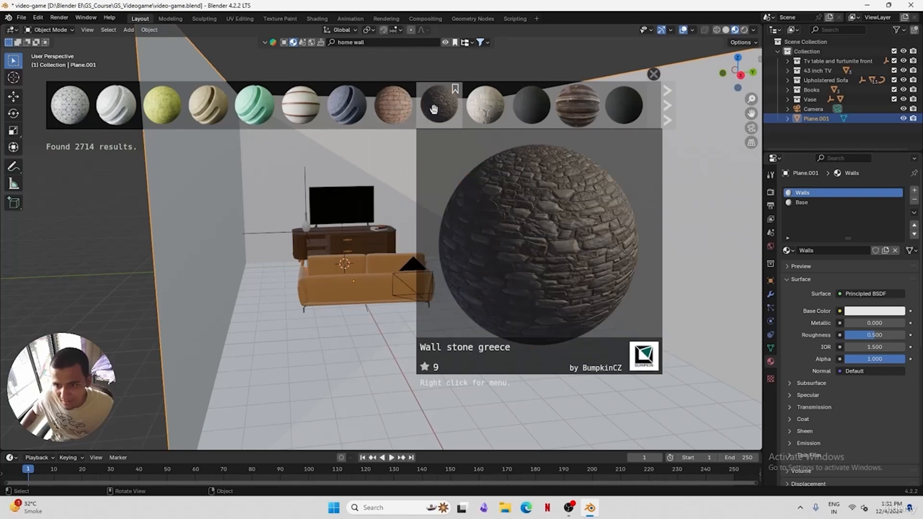
pyautogui.moveTo(439, 105); pyautogui.dragTo(597, 144)
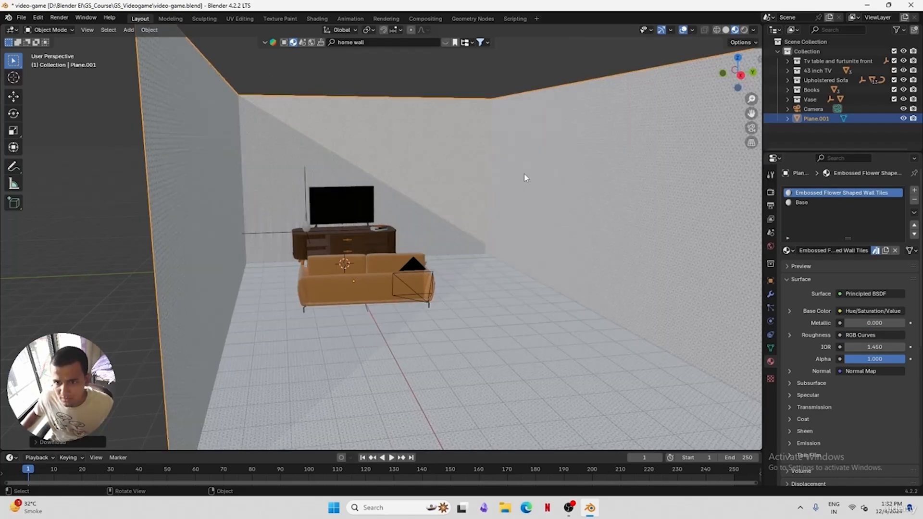
# Unwrap the UVs of all the room's faces in Edit Mode, return to Object Mode and save the file
pyautogui.press('Tab')
pyautogui.press('Tab')
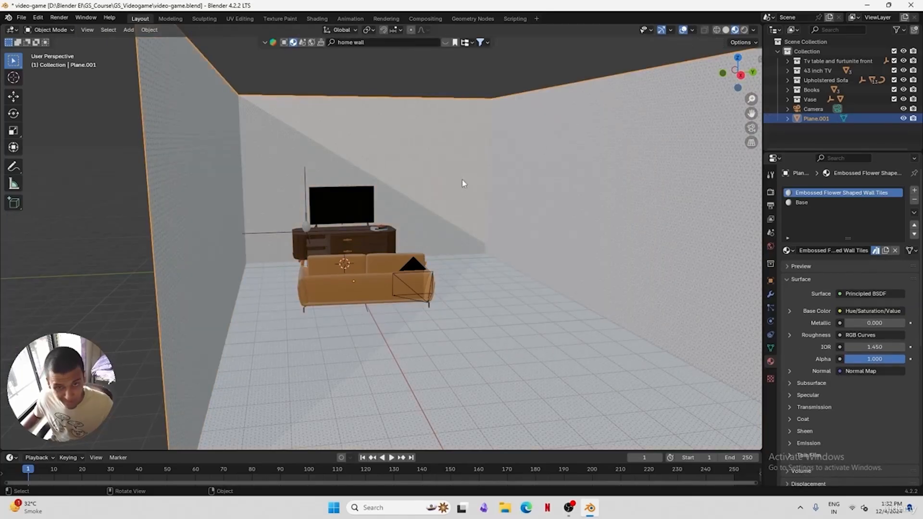
pyautogui.press('Tab')
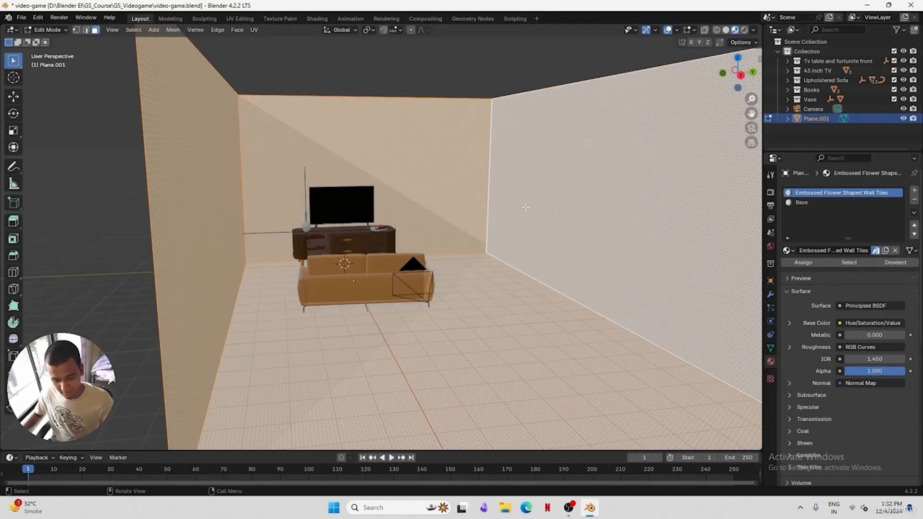
pyautogui.press('u')
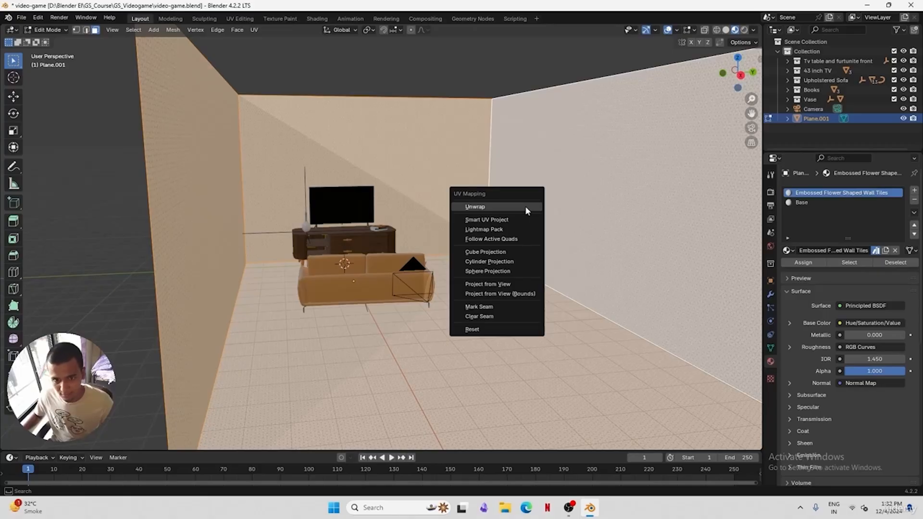
pyautogui.click(525, 206)
pyautogui.press('Tab')
pyautogui.hotkey('ctrl', 's')
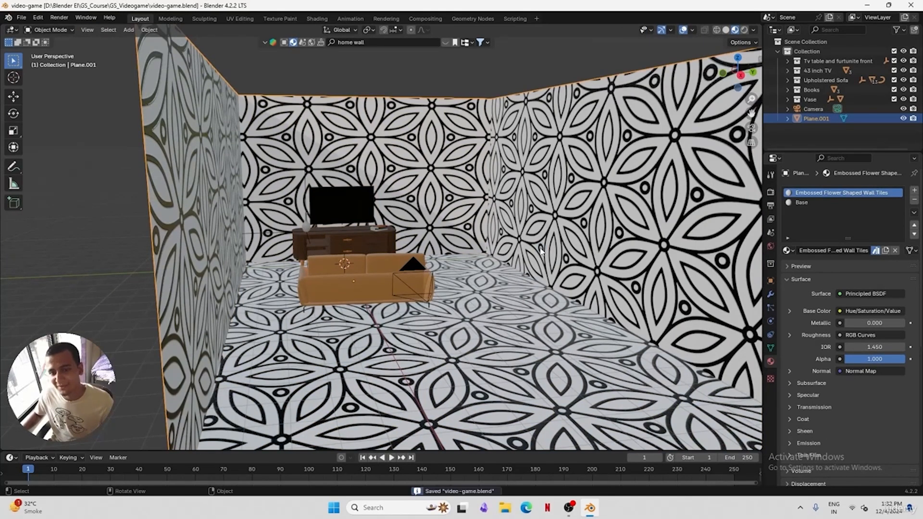
# Switch to the UV Editing workspace and show the whole room there in Material Preview shading
pyautogui.click(236, 17)
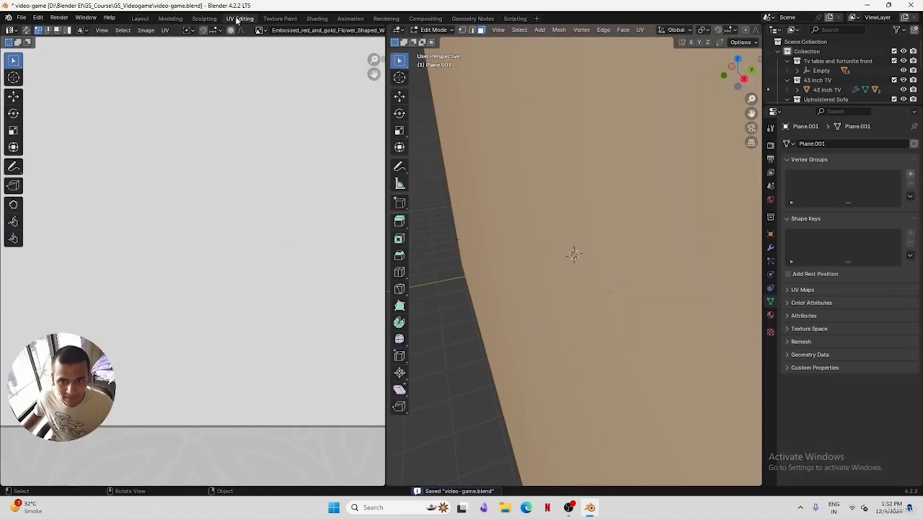
pyautogui.scroll(-8, 503, 153)
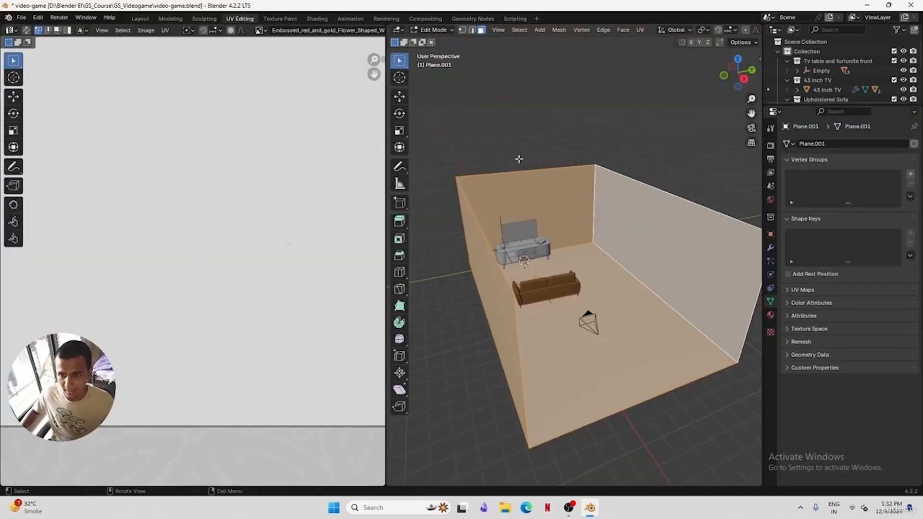
pyautogui.press('z')
pyautogui.click(604, 268)
pyautogui.moveTo(604, 268); pyautogui.dragTo(437, 249, button='middle')
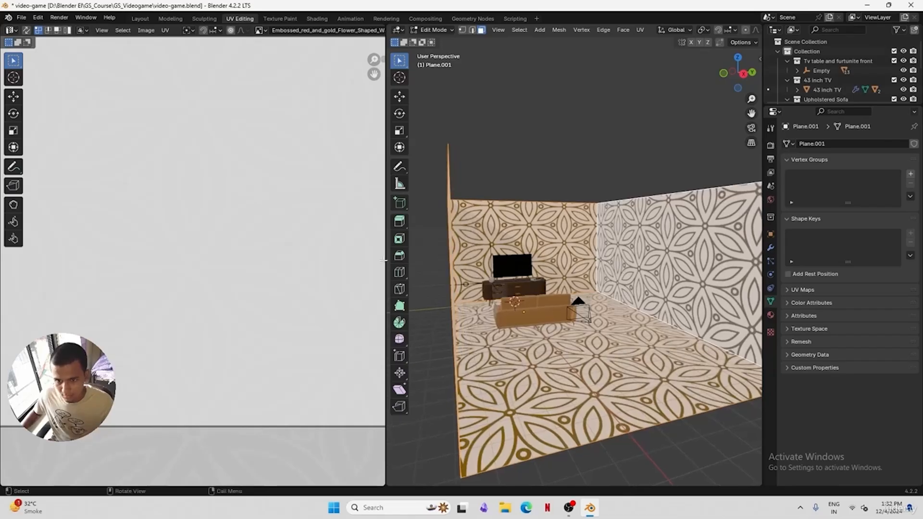
# Scale up all the room's UVs so the flower pattern repeats smaller, return to the Layout workspace and save the file
pyautogui.scroll(-10, 249, 193)
pyautogui.scroll(1, 255, 206)
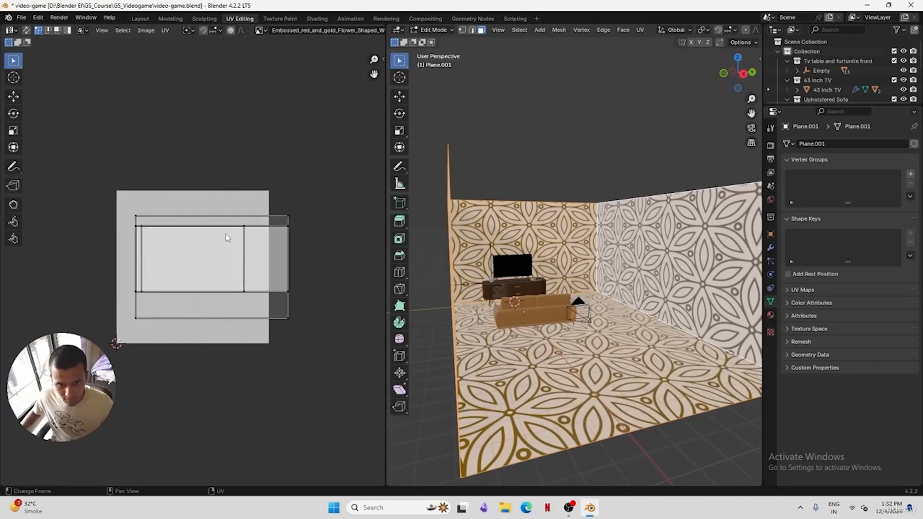
pyautogui.press('a')
pyautogui.press('s')
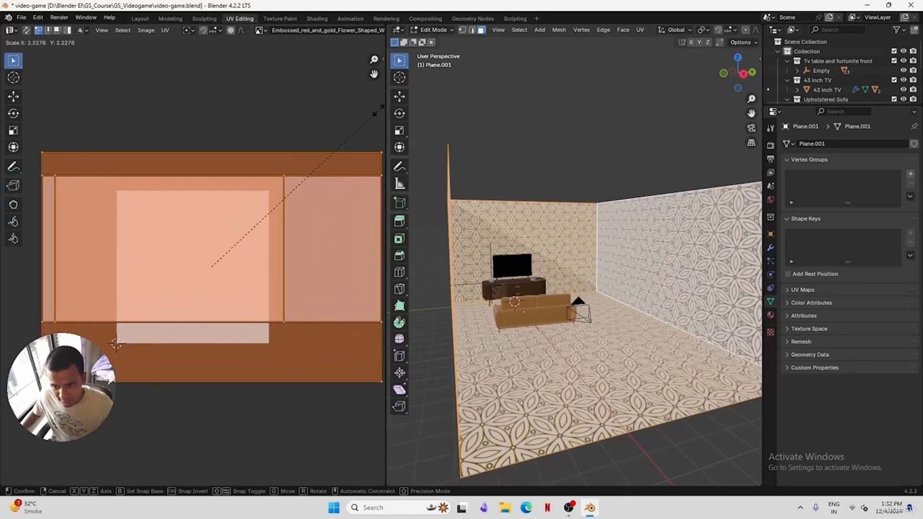
pyautogui.click(78, 481)
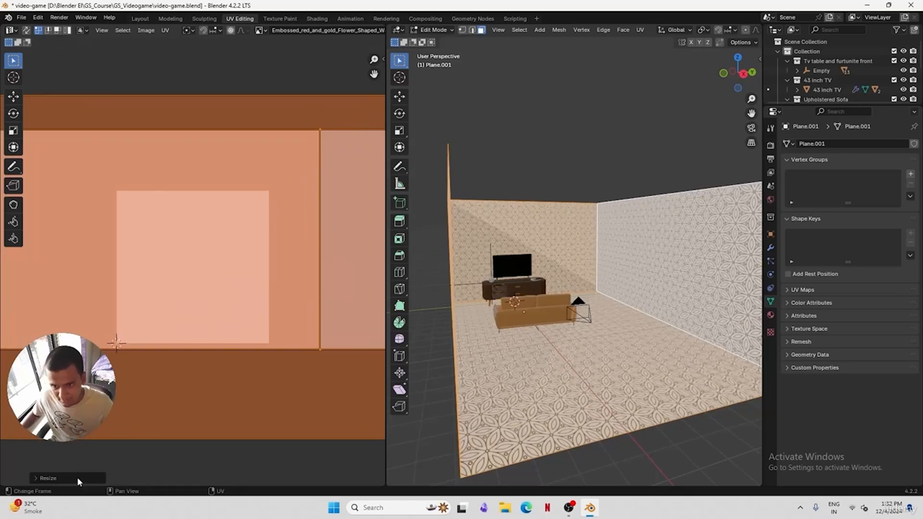
pyautogui.click(137, 19)
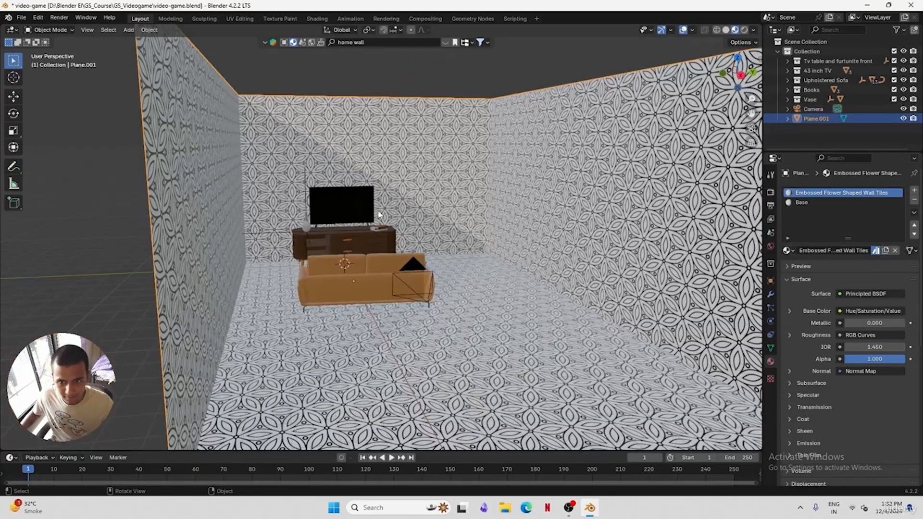
pyautogui.moveTo(478, 276); pyautogui.dragTo(499, 251, button='middle')
pyautogui.hotkey('ctrl', 's')
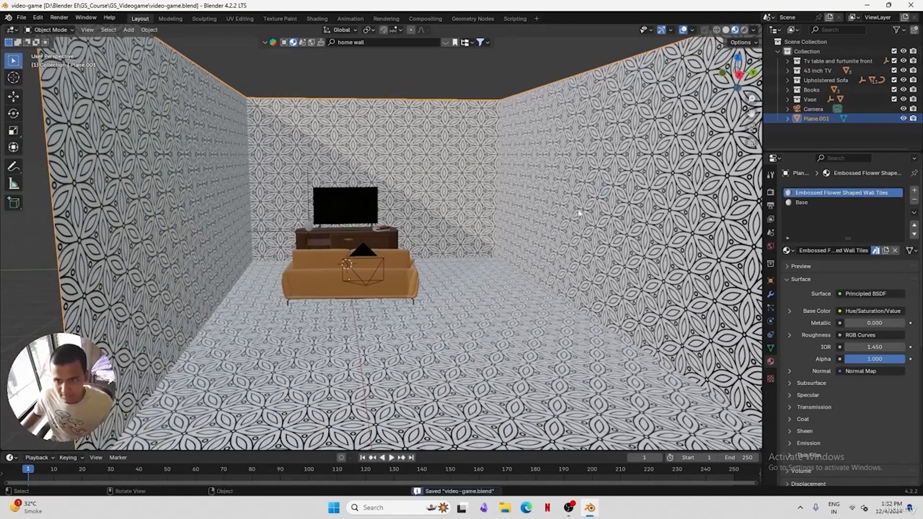
# Assign the Base material slot to the room's floor face in Edit Mode, return to Object Mode and save the file
pyautogui.click(817, 202)
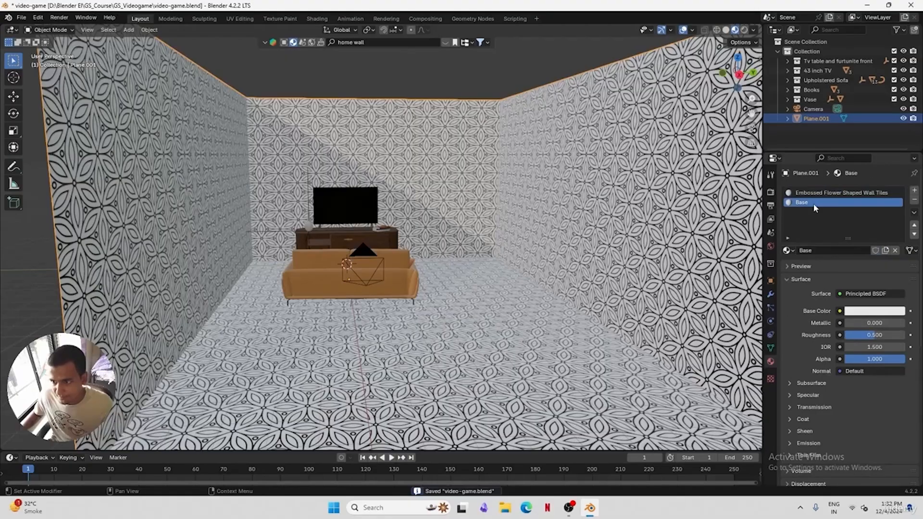
pyautogui.press('Tab')
pyautogui.click(494, 329)
pyautogui.scroll(-5, 494, 330)
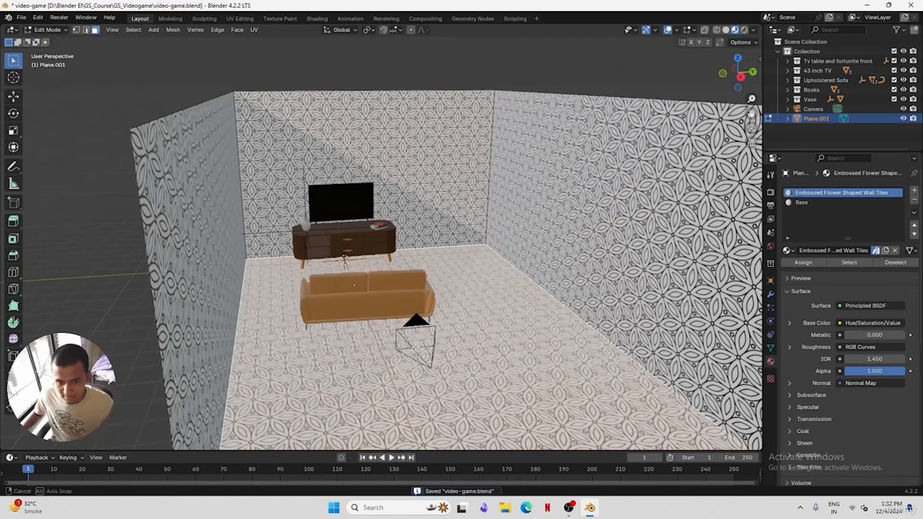
pyautogui.moveTo(485, 298); pyautogui.dragTo(530, 292, button='middle')
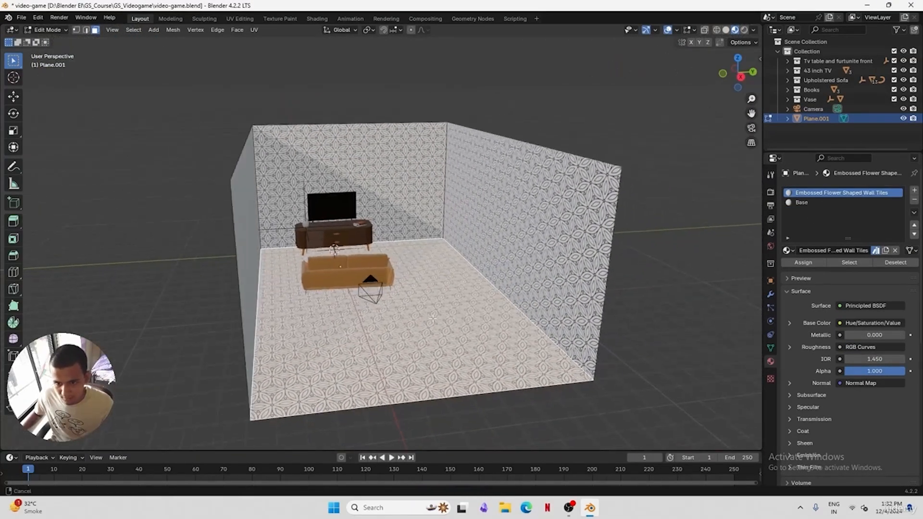
pyautogui.click(815, 202)
pyautogui.click(803, 264)
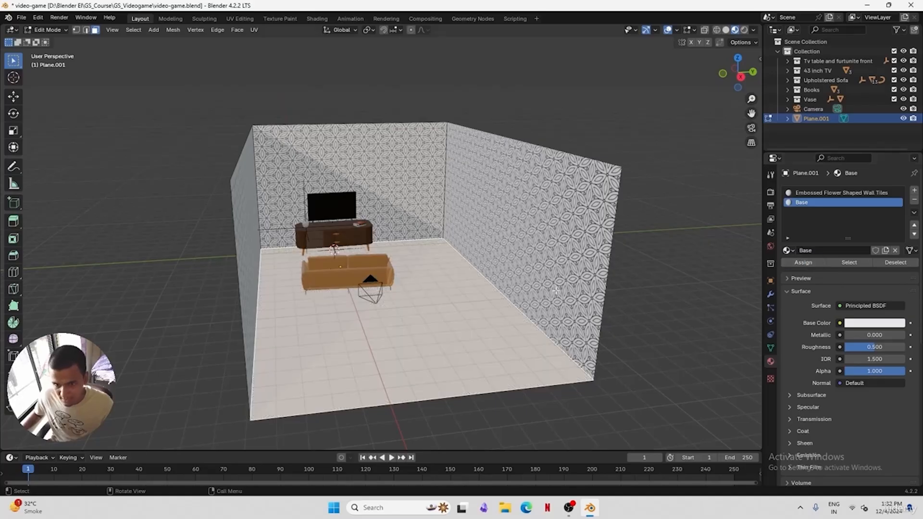
pyautogui.press('Tab')
pyautogui.moveTo(553, 284); pyautogui.dragTo(518, 281, button='middle')
pyautogui.scroll(3, 519, 281)
pyautogui.scroll(1, 497, 256)
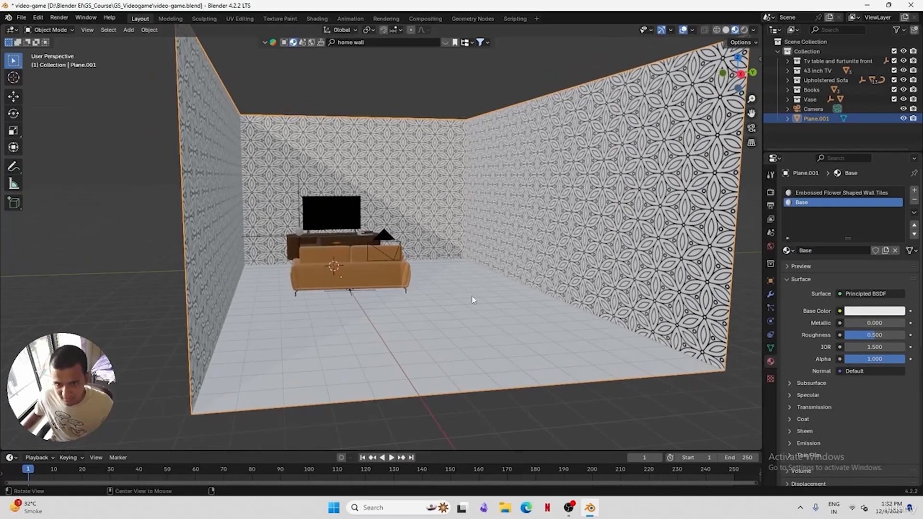
pyautogui.hotkey('ctrl', 's')
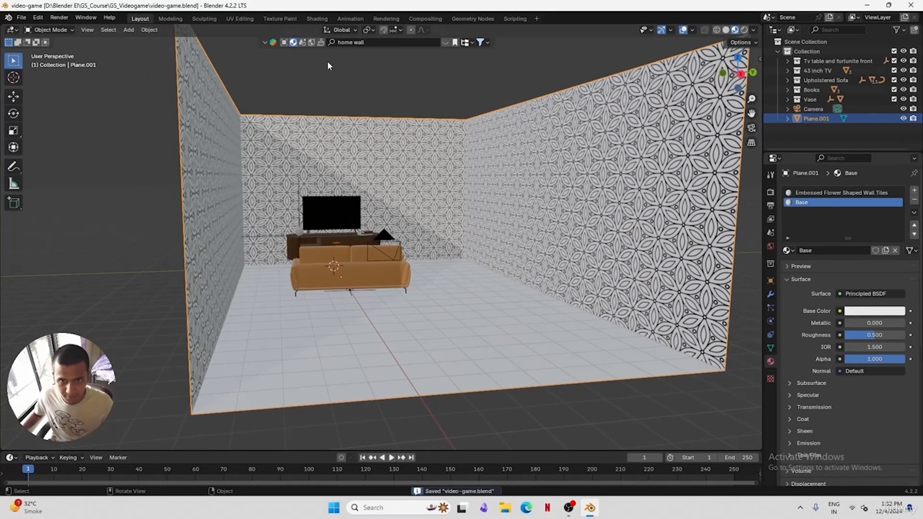
# Search the BlenderKit materials for "tiles" and browse to the next set of results
pyautogui.click(359, 43)
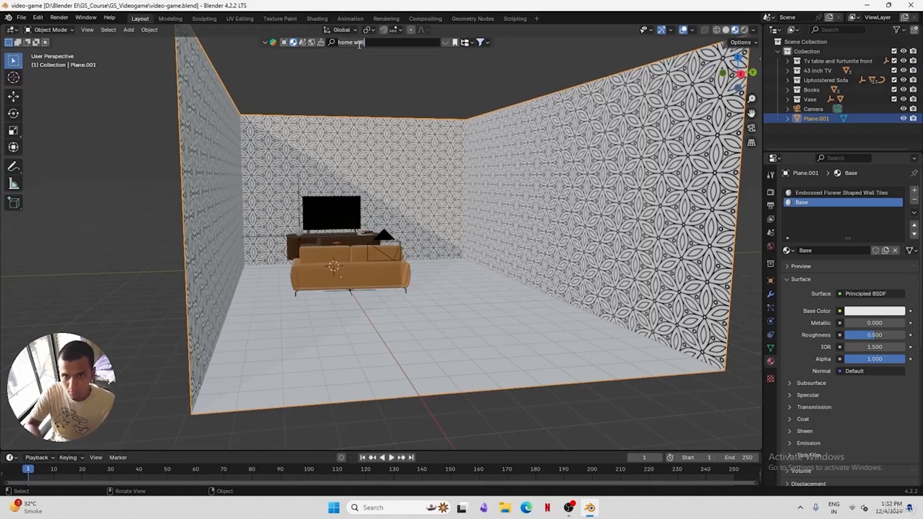
pyautogui.hotkey('ctrl', 'a')
pyautogui.press('BackSpace')
pyautogui.write('tiles')
pyautogui.press('Return')
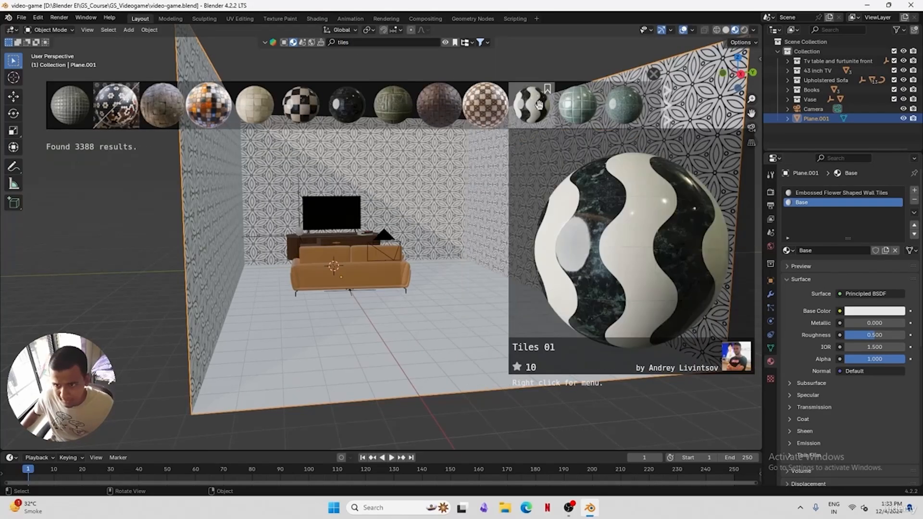
pyautogui.moveTo(584, 110)
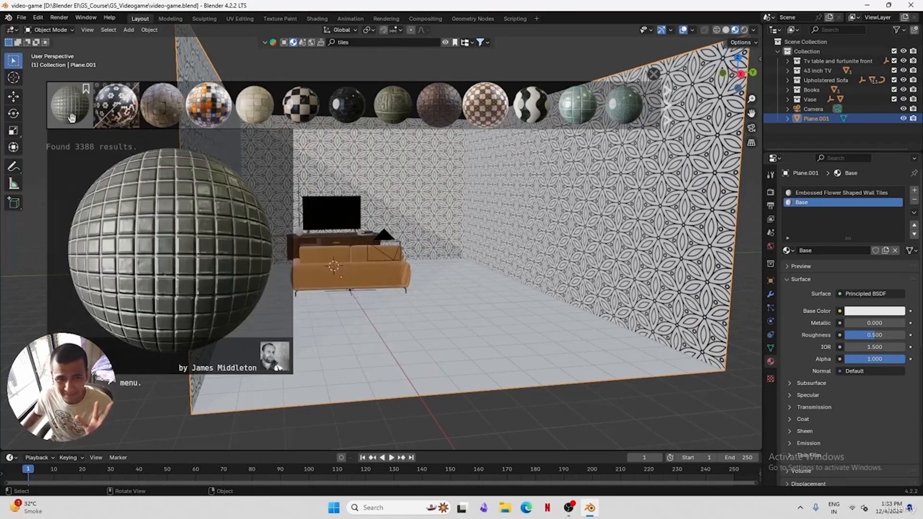
pyautogui.click(668, 106)
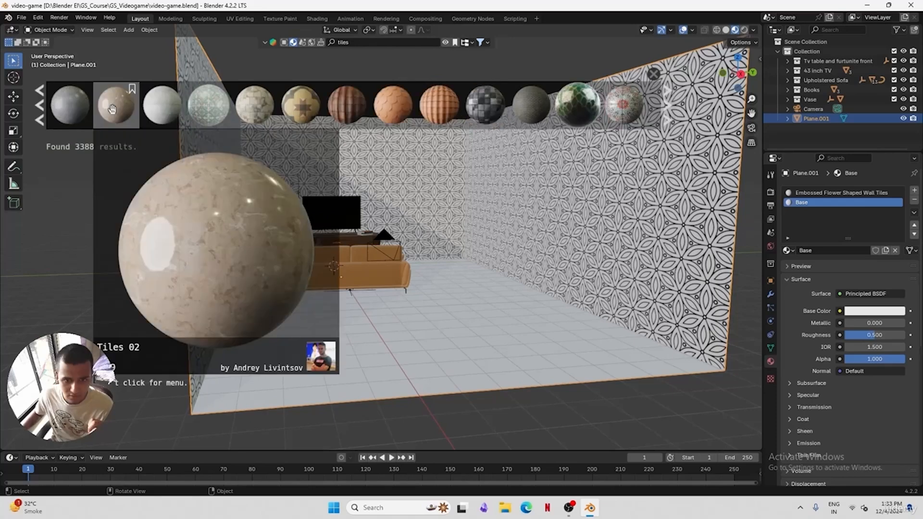
# Apply the Tiles 02 material to the room's floor and save the file
pyautogui.moveTo(116, 105); pyautogui.dragTo(496, 328)
pyautogui.moveTo(497, 329)
pyautogui.mouseDown(button='middle')
pyautogui.moveTo(477, 317)
pyautogui.moveTo(478, 286)
pyautogui.mouseUp(button='middle')
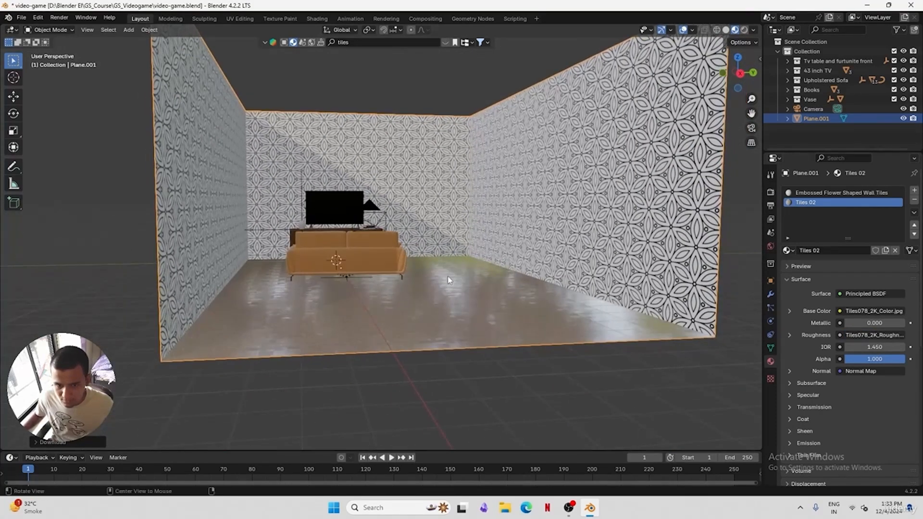
pyautogui.moveTo(418, 255)
pyautogui.mouseDown(button='middle')
pyautogui.moveTo(414, 272)
pyautogui.moveTo(412, 256)
pyautogui.moveTo(368, 256)
pyautogui.moveTo(392, 244)
pyautogui.moveTo(391, 234)
pyautogui.moveTo(410, 251)
pyautogui.mouseUp(button='middle')
pyautogui.hotkey('ctrl', 's')
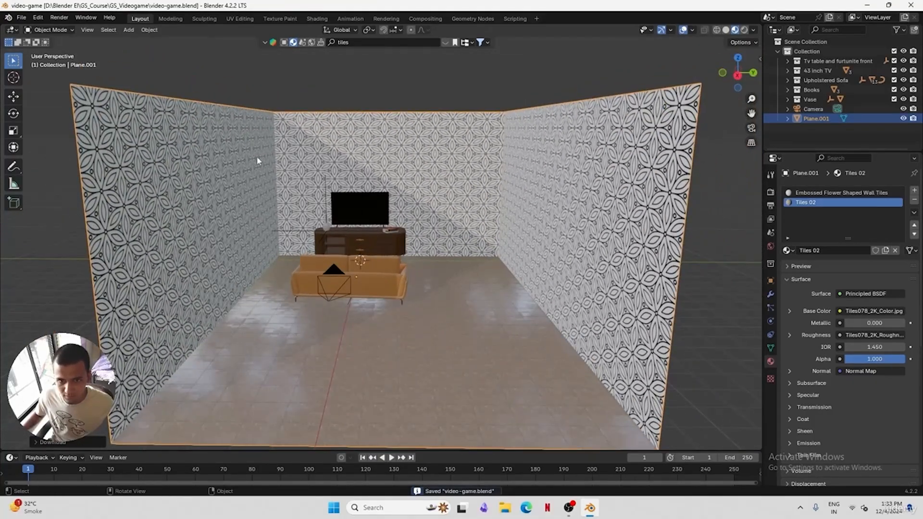
# Add a third material slot to the room with a new material named wall2
pyautogui.click(915, 191)
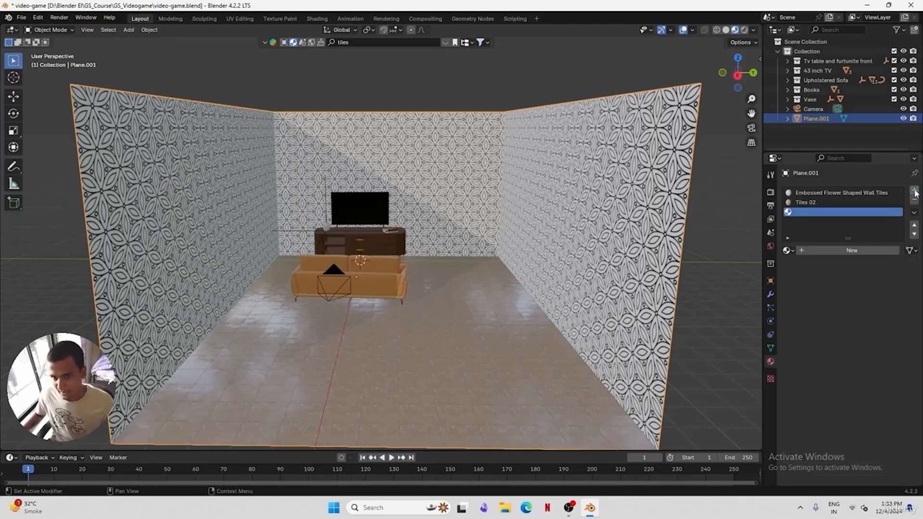
pyautogui.click(836, 249)
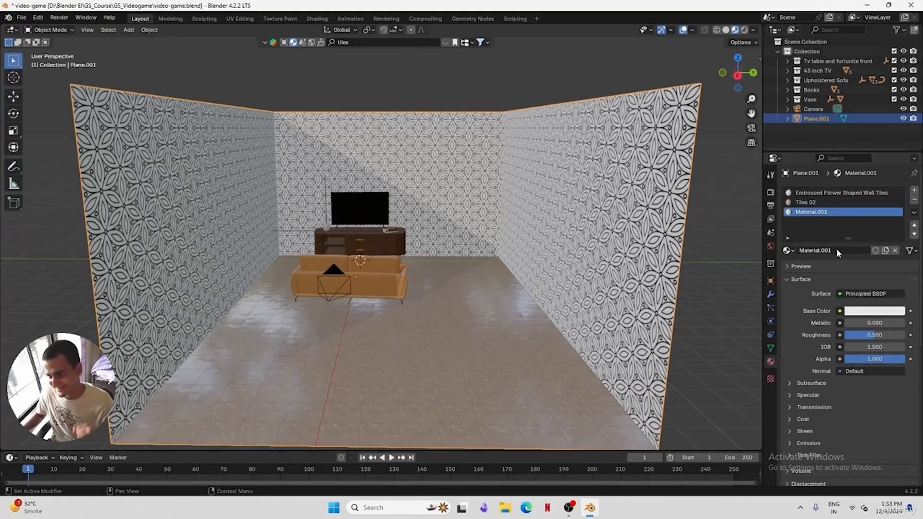
pyautogui.doubleClick(815, 210)
pyautogui.write('wall2')
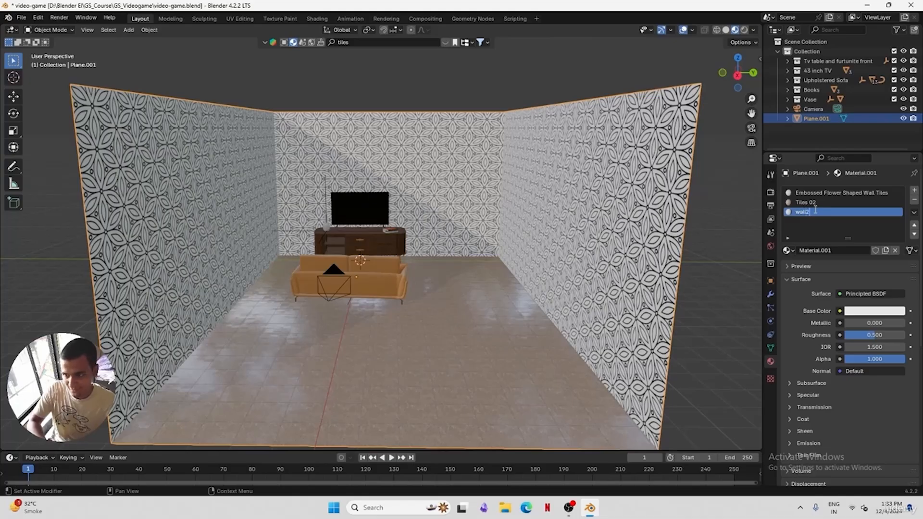
pyautogui.press('Return')
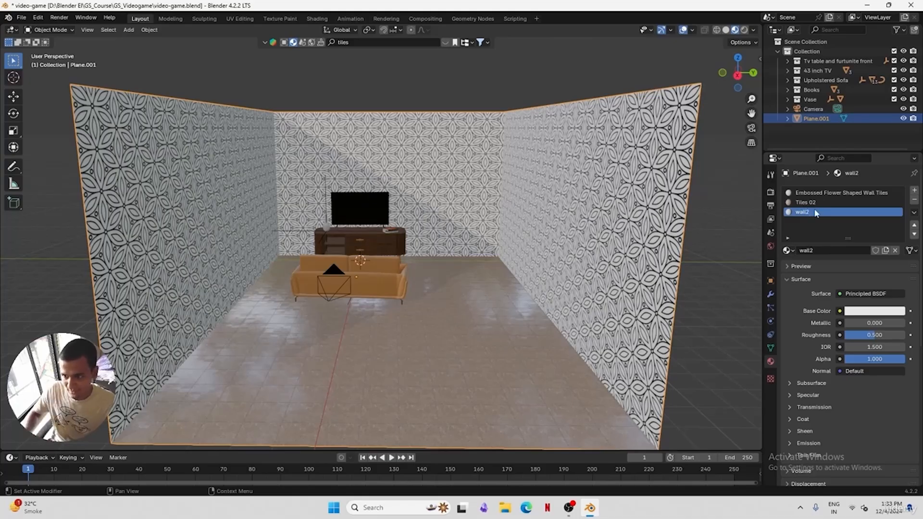
# Search the BlenderKit materials for "black concrete" and apply AR3DMat PBR Dark Cement to the room's left wall
pyautogui.click(353, 42)
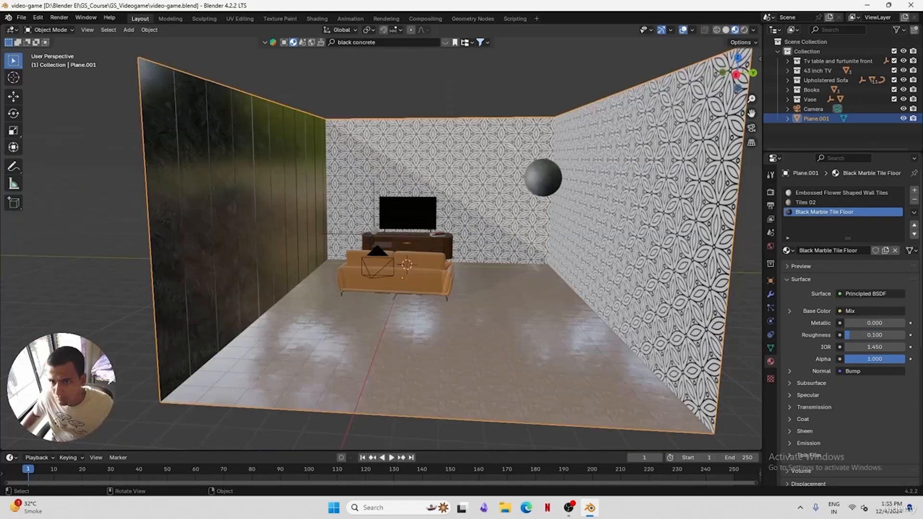
pyautogui.moveTo(541, 181); pyautogui.dragTo(247, 144)
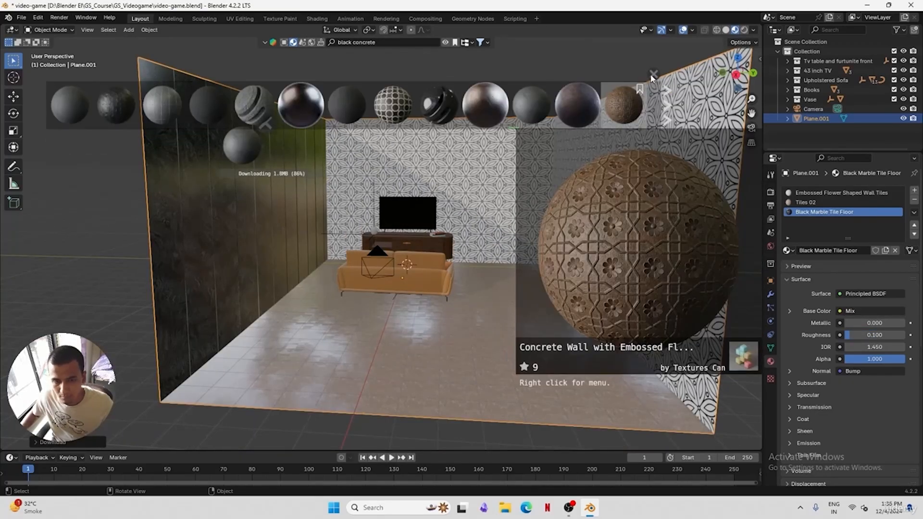
pyautogui.click(653, 77)
# Unwrap the UVs of the left wall face in Edit Mode, return to Object Mode and save the file
pyautogui.moveTo(481, 183); pyautogui.dragTo(237, 183, button='middle')
pyautogui.press('Tab')
pyautogui.press('u')
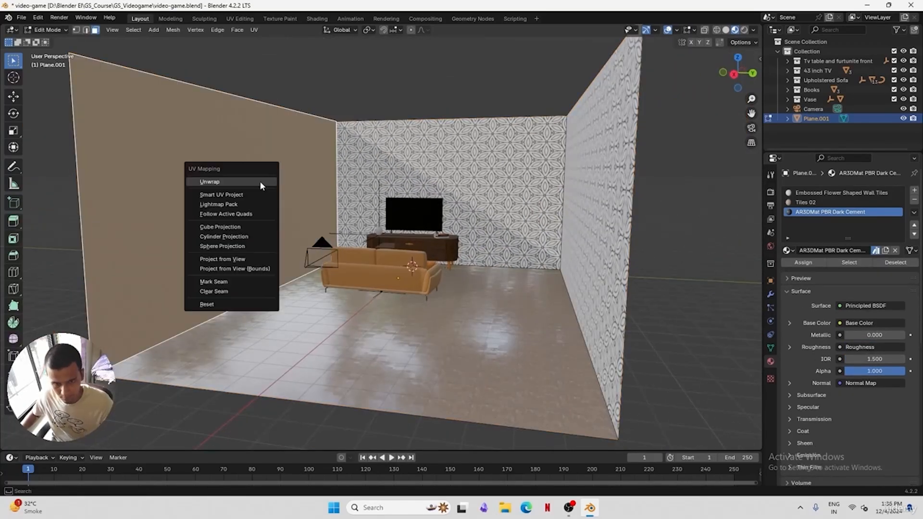
pyautogui.click(259, 183)
pyautogui.press('Tab')
pyautogui.hotkey('ctrl', 's')
# Scale up the left wall's UVs by about 1.6 in the UV Editing workspace and return to the Layout workspace
pyautogui.moveTo(335, 179); pyautogui.dragTo(298, 72, button='middle')
pyautogui.click(237, 19)
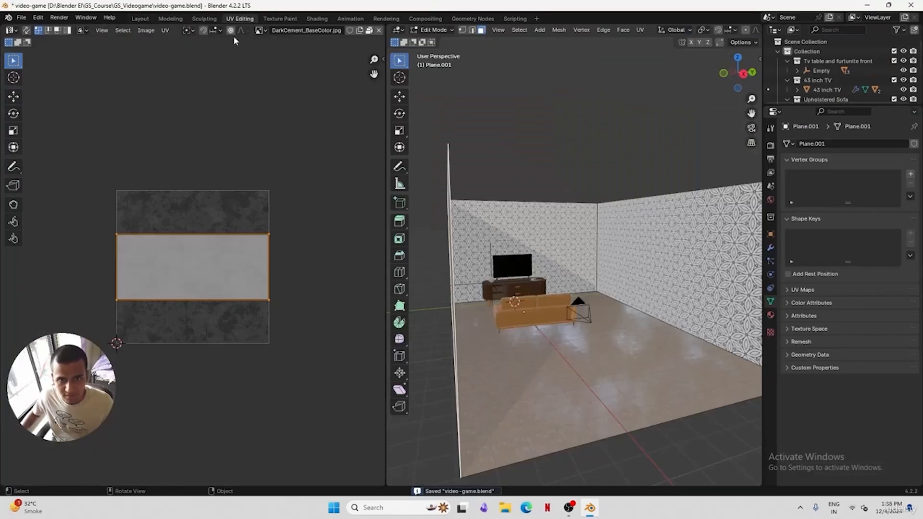
pyautogui.moveTo(529, 265); pyautogui.dragTo(519, 226, button='middle')
pyautogui.press('s')
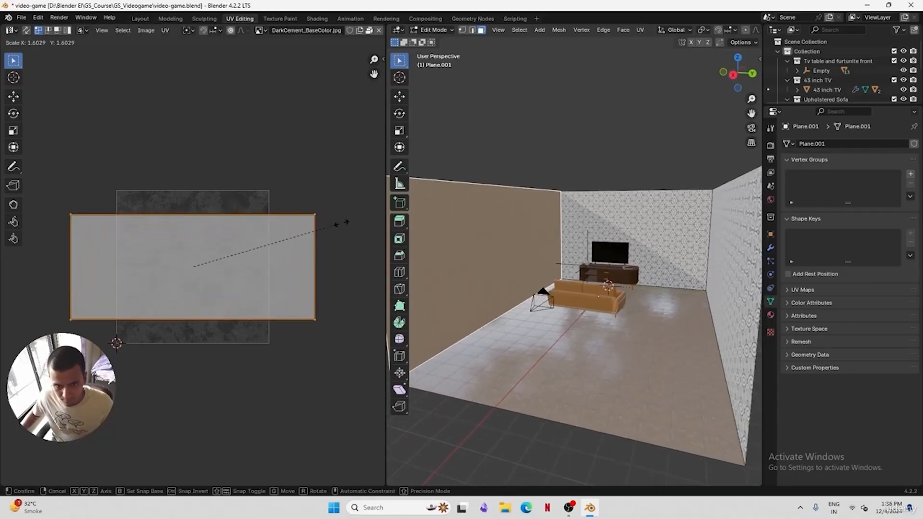
pyautogui.click(340, 223)
pyautogui.click(141, 20)
# Search the BlenderKit models for "books" and place Stack of Books on the TV cabinet's open middle shelf
pyautogui.moveTo(375, 308)
pyautogui.mouseDown(button='middle')
pyautogui.moveTo(407, 347)
pyautogui.moveTo(577, 340)
pyautogui.moveTo(390, 287)
pyautogui.moveTo(381, 301)
pyautogui.mouseUp(button='middle')
pyautogui.scroll(1, 380, 279)
pyautogui.click(289, 384)
pyautogui.press('KP_Decimal')
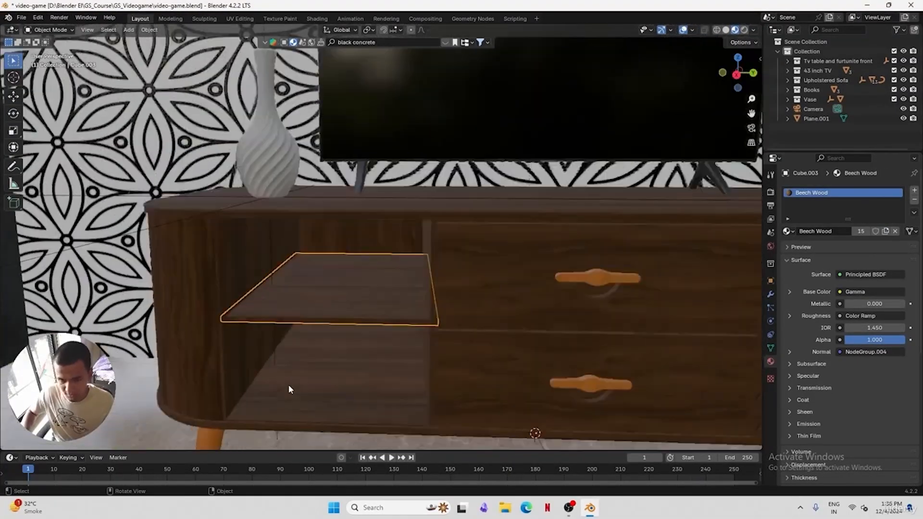
pyautogui.moveTo(484, 105)
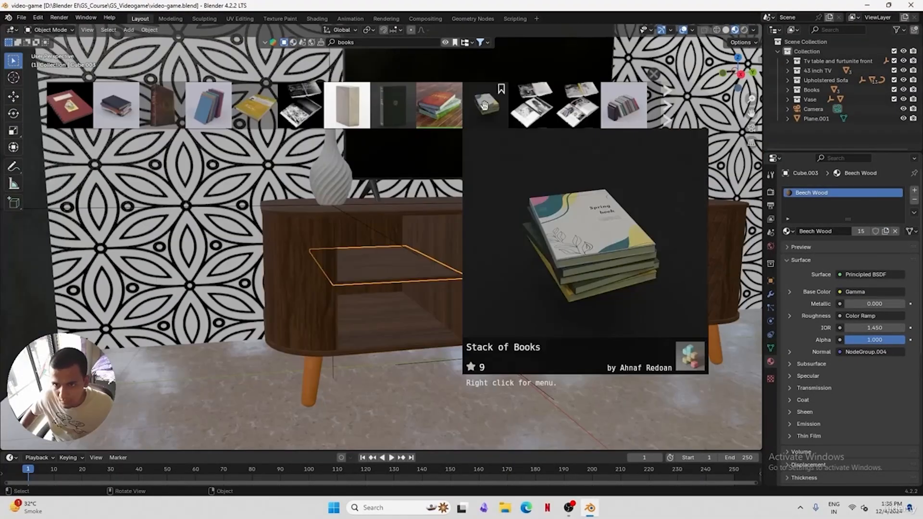
pyautogui.moveTo(484, 105); pyautogui.dragTo(382, 265)
# Select the whole Stack of Books model on the cabinet shelf and scale it up
pyautogui.scroll(2, 494, 279)
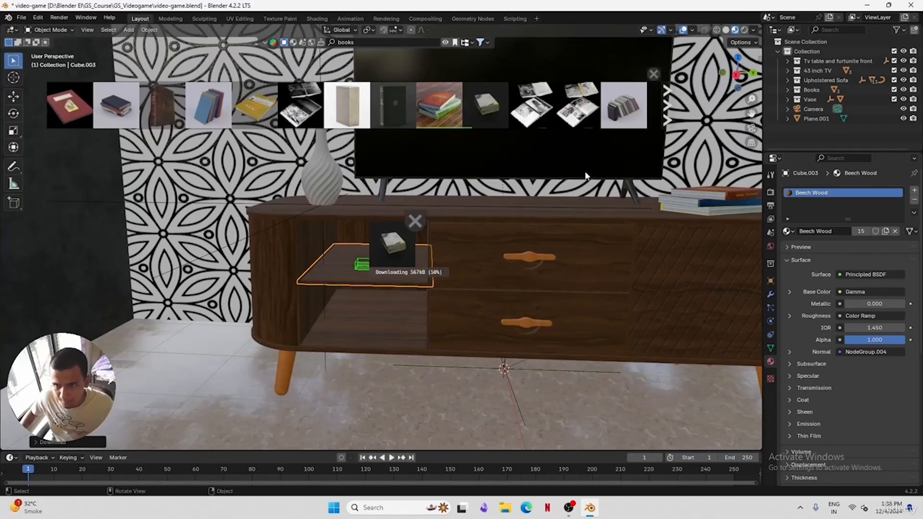
pyautogui.click(845, 119)
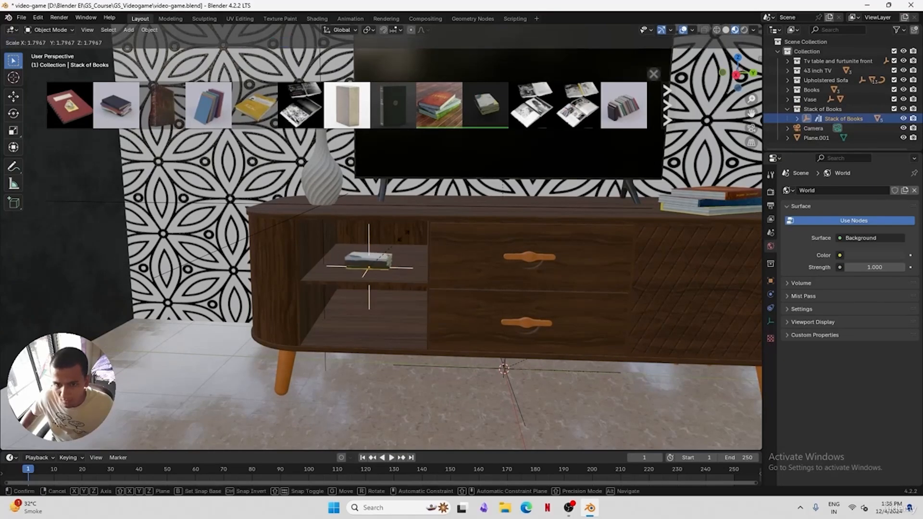
# Rotate the stack of books about the Z axis and reposition it along Y and X on the TV table's open shelf
pyautogui.press('r')
pyautogui.press('z')
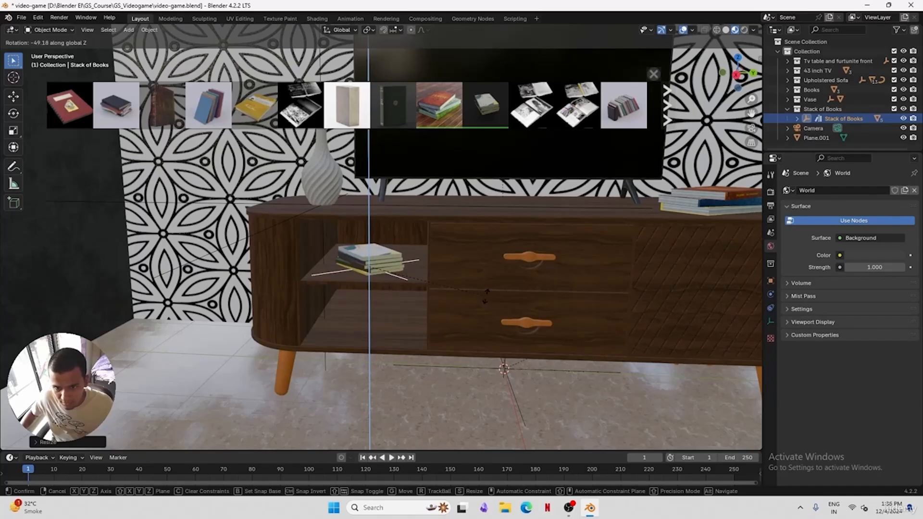
pyautogui.click(412, 293)
pyautogui.press('g')
pyautogui.press('y')
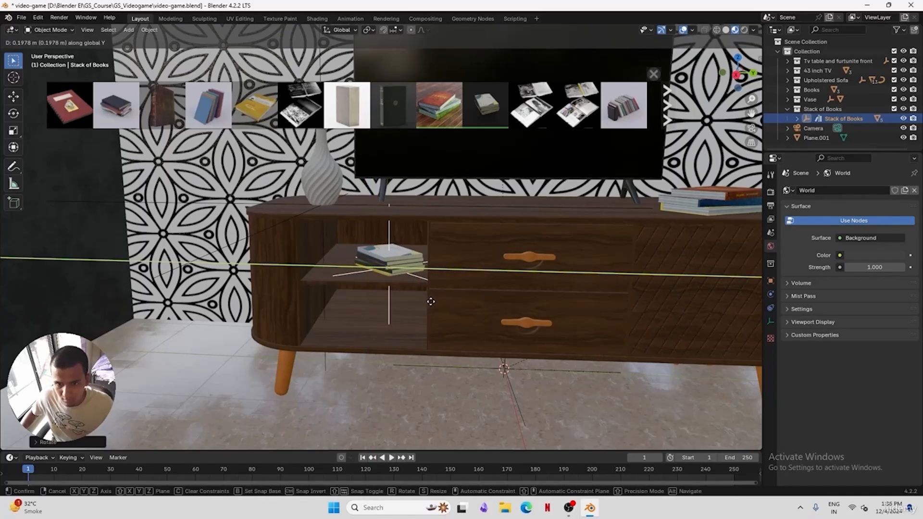
pyautogui.press('x')
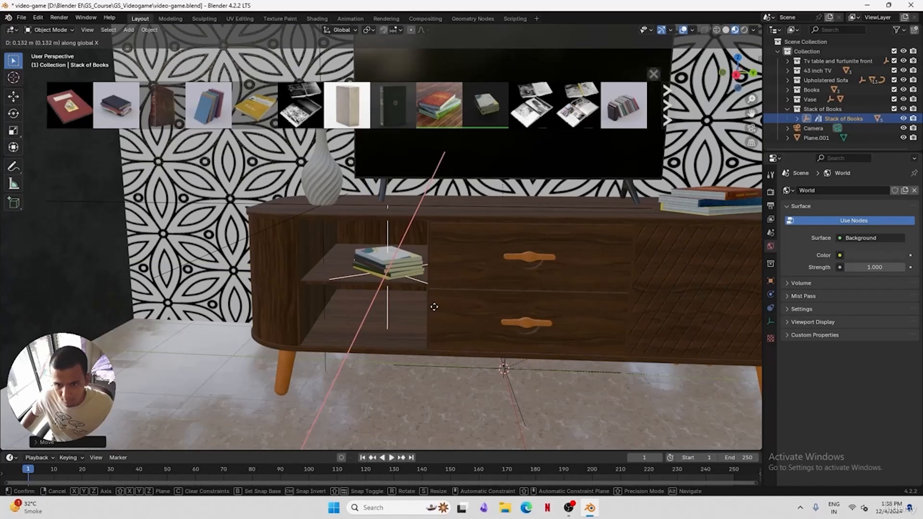
pyautogui.click(434, 305)
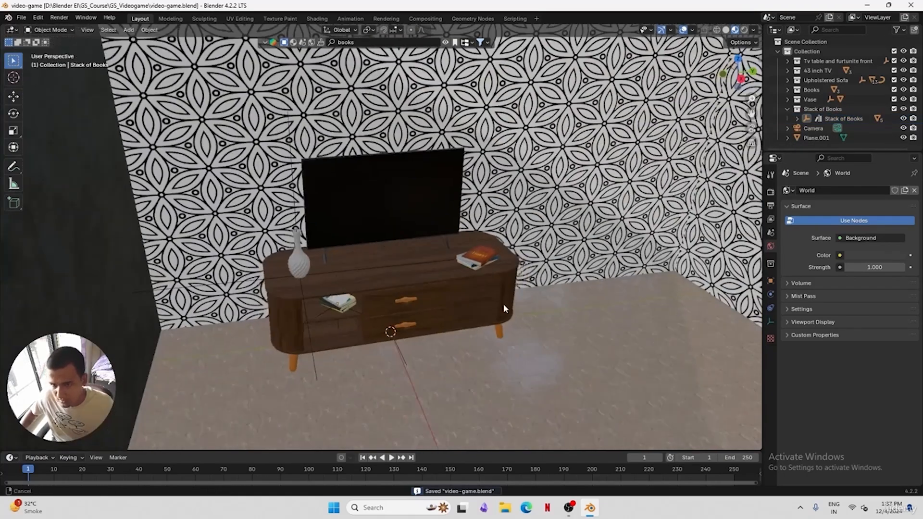
# Add the ME-Playing_Videogames clip from the After Effects Exports folder as an image mesh plane
pyautogui.scroll(-5, 504, 304)
pyautogui.moveTo(488, 288); pyautogui.dragTo(426, 330, button='middle')
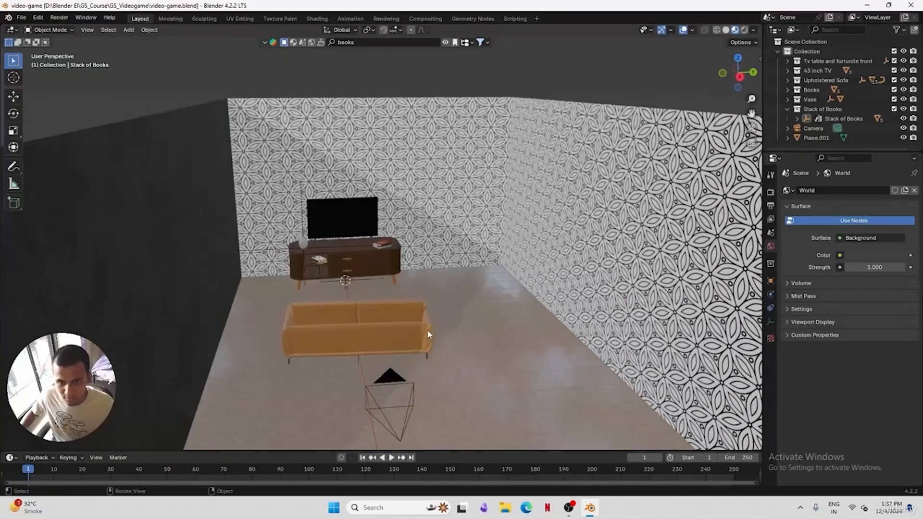
pyautogui.click(22, 18)
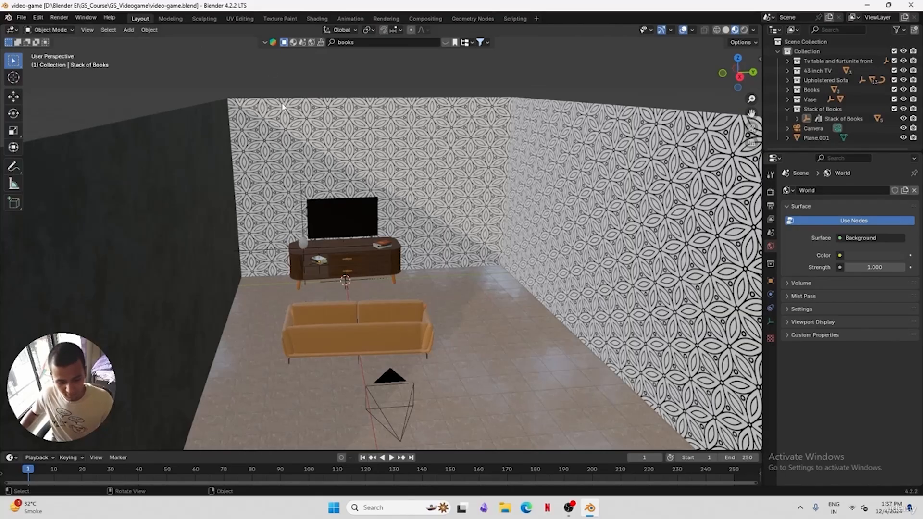
pyautogui.hotkey('shift', 'a')
pyautogui.moveTo(284, 107)
pyautogui.moveTo(267, 152)
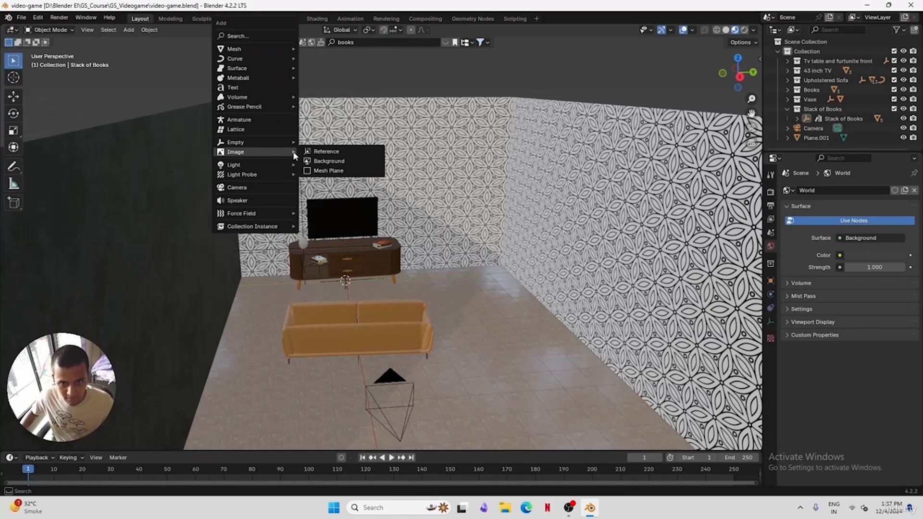
pyautogui.click(353, 172)
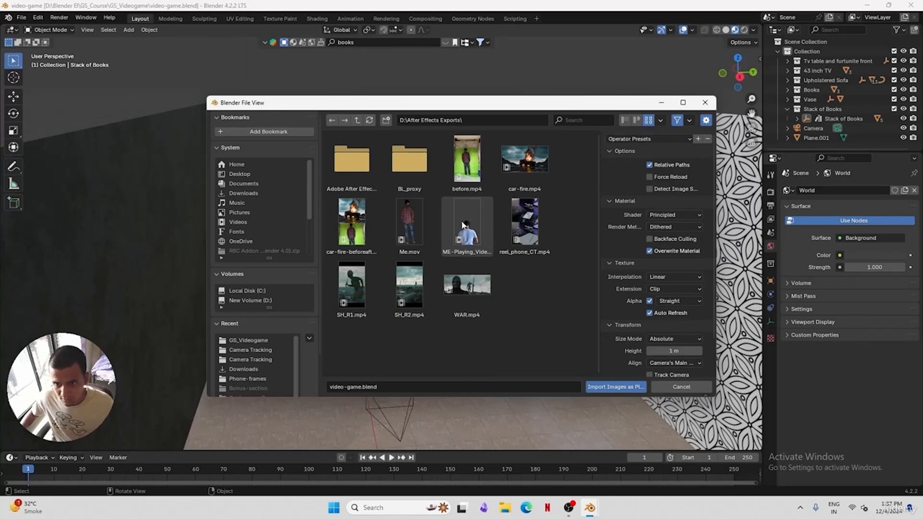
pyautogui.doubleClick(467, 226)
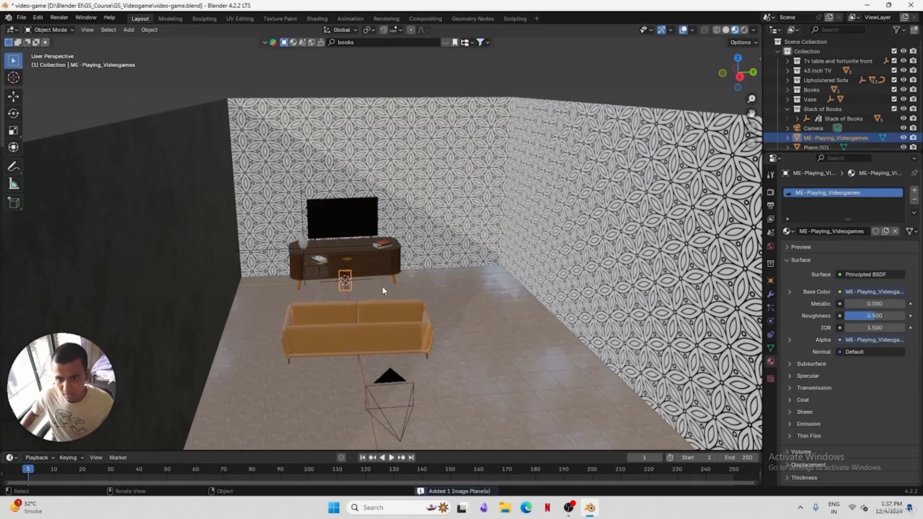
# Scale up the ME-Playing_Videogames plane, move it along X toward the sofa, and raise it along Z above the floor
pyautogui.press('s')
pyautogui.click(473, 306)
pyautogui.press('g')
pyautogui.press('y')
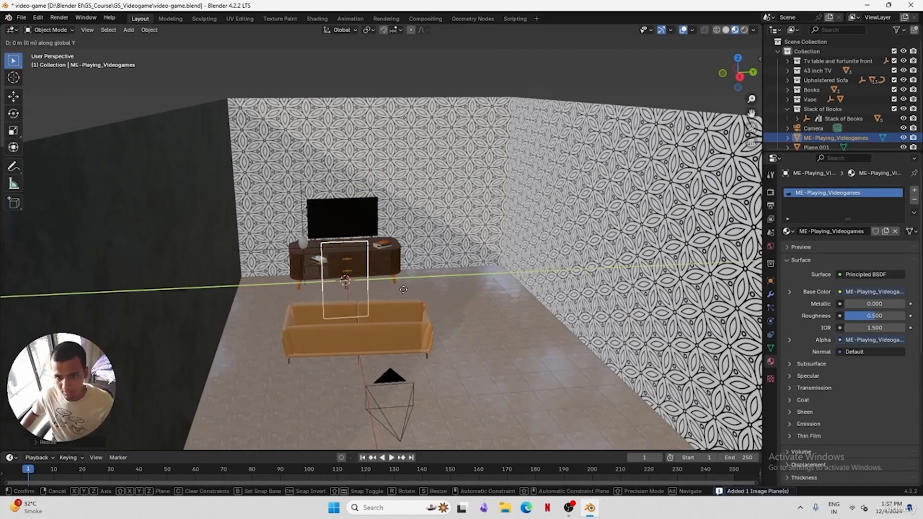
pyautogui.press('x')
pyautogui.click(415, 327)
pyautogui.press('g')
pyautogui.press('z')
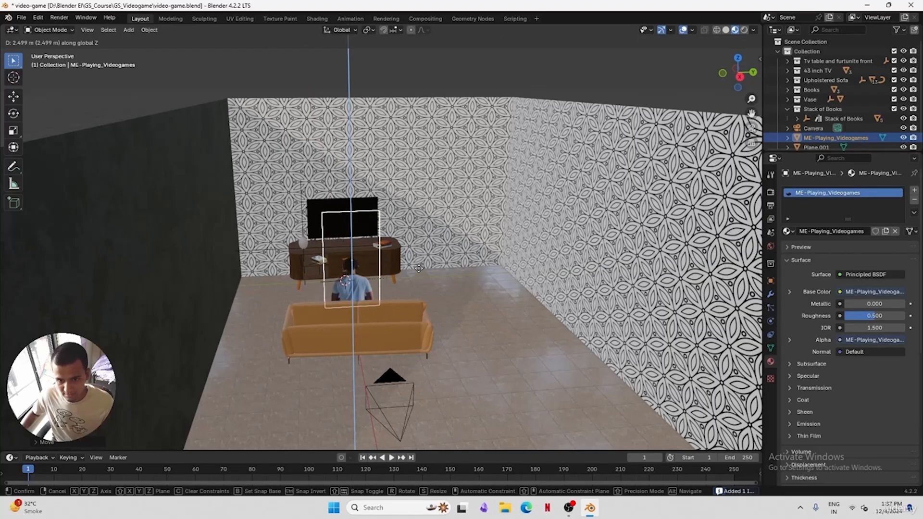
pyautogui.click(432, 270)
# Through the camera view, adjust the video plane's height so the man's head and shoulders show above the sofa back, and save the file
pyautogui.press('KP_0')
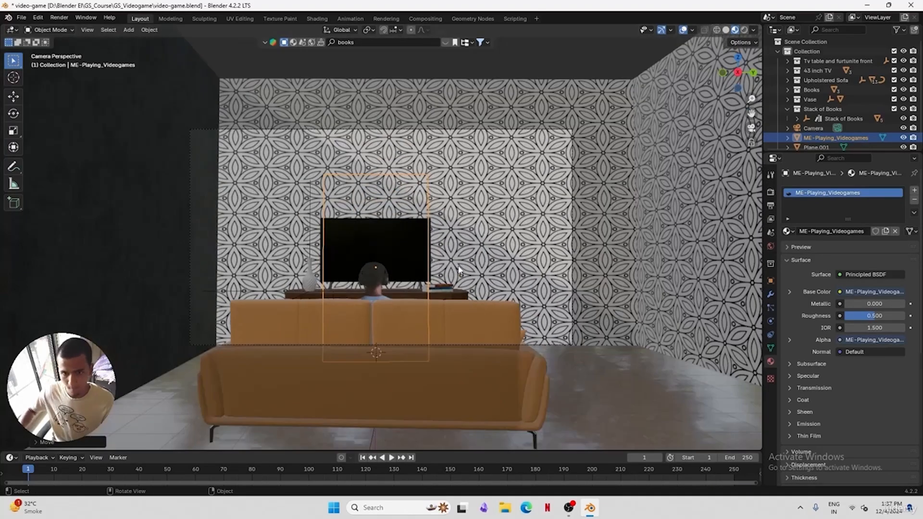
pyautogui.press('g')
pyautogui.press('z')
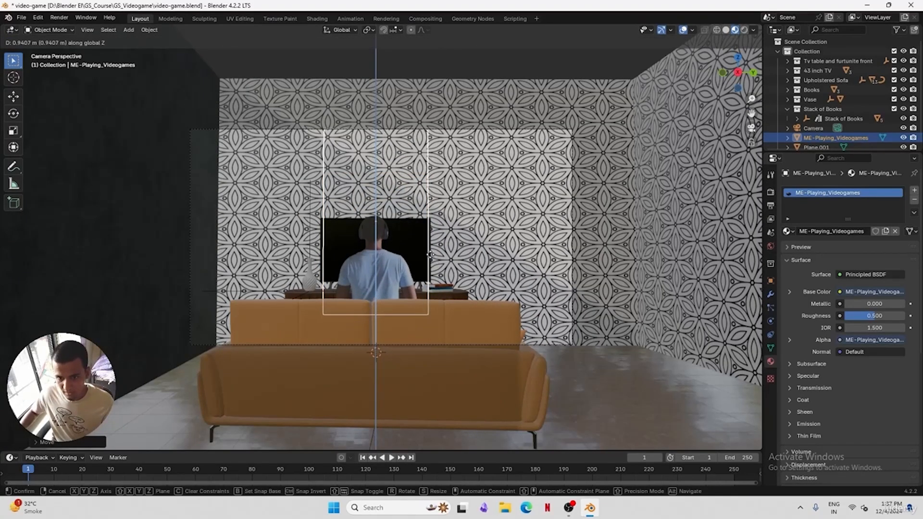
pyautogui.click(419, 290)
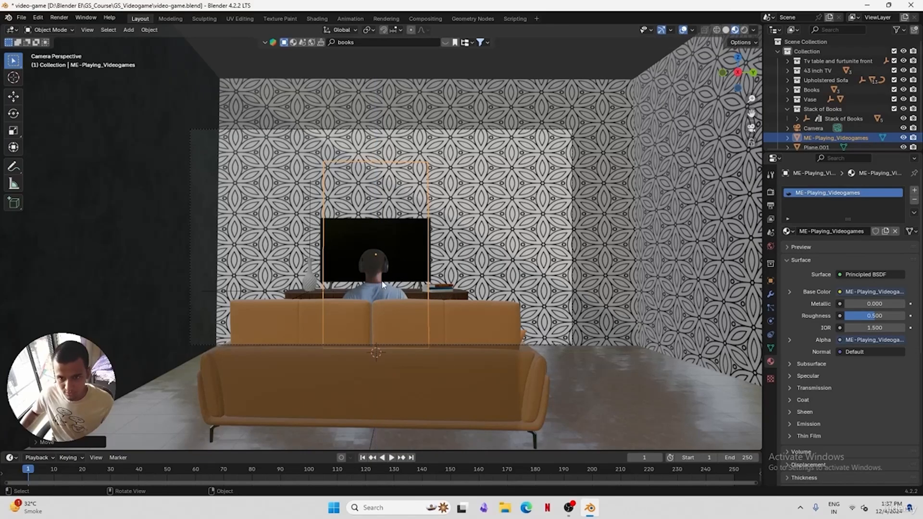
pyautogui.hotkey('ctrl', 's')
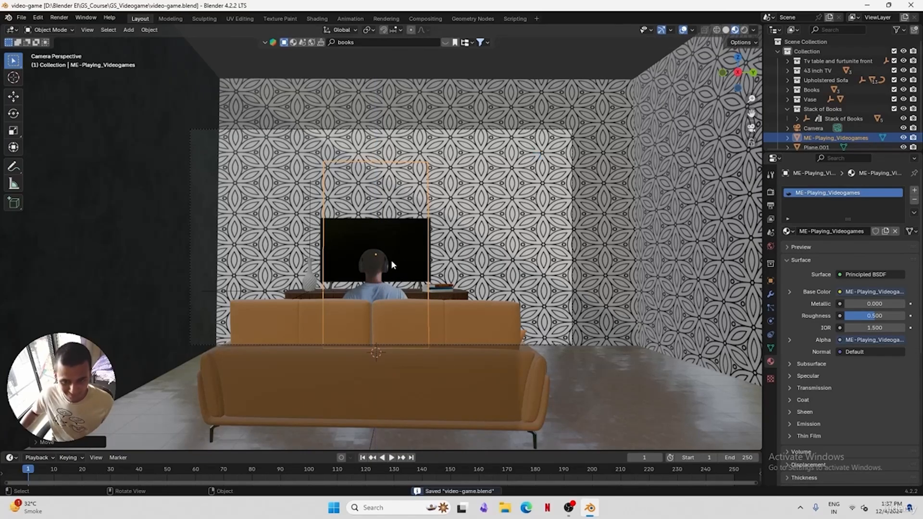
# Enlarge and raise the video plane, shift it along X closer to the sofa, and save the file
pyautogui.press('s')
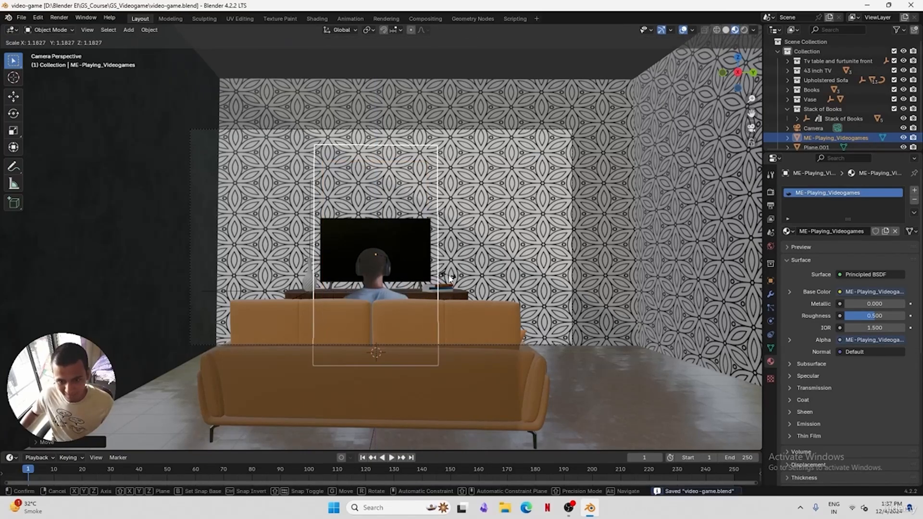
pyautogui.click(448, 279)
pyautogui.press('g')
pyautogui.press('z')
pyautogui.click(433, 271)
pyautogui.moveTo(408, 298); pyautogui.dragTo(455, 347, button='middle')
pyautogui.press('g')
pyautogui.press('x')
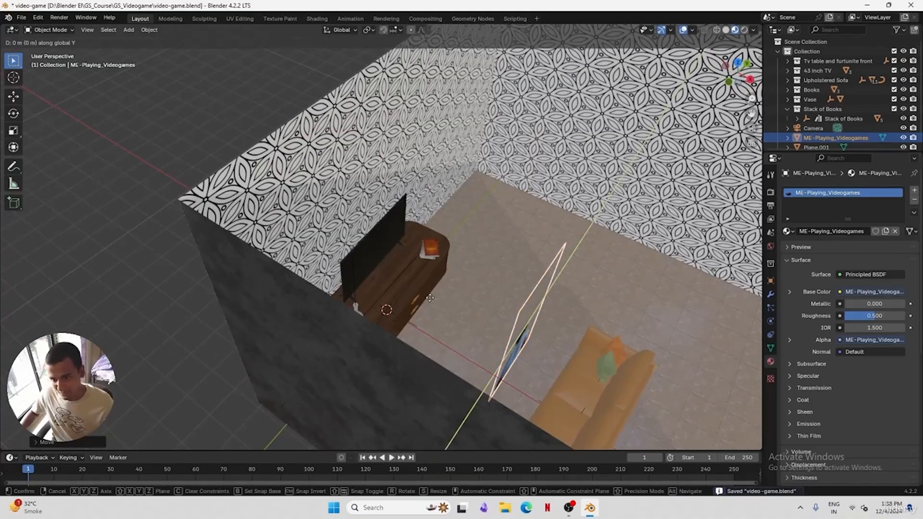
pyautogui.click(500, 339)
pyautogui.press('KP_0')
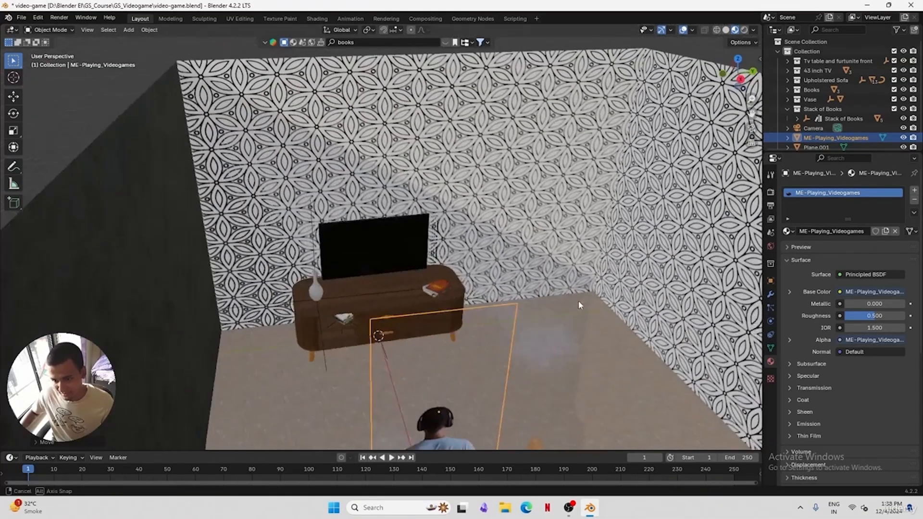
pyautogui.hotkey('ctrl', 's')
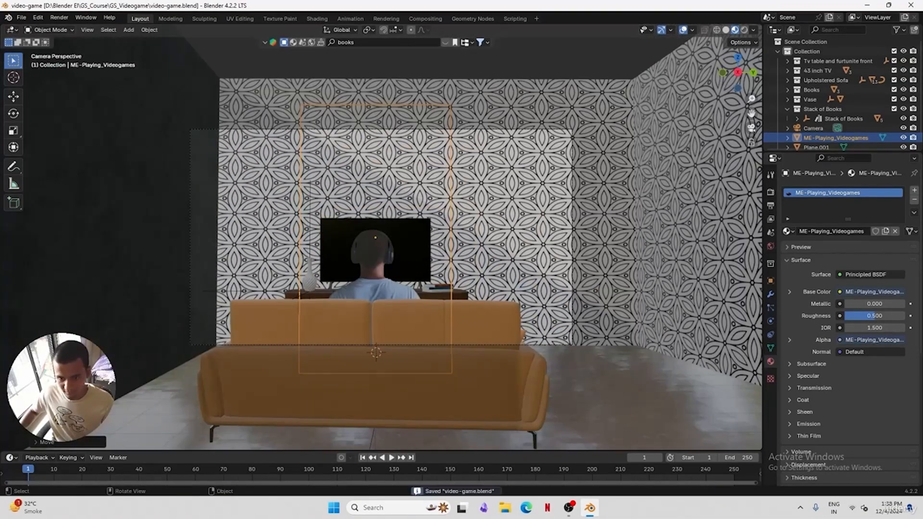
# Shrink the video plane slightly and readjust its height along Z so the man appears seated on the sofa
pyautogui.press('s')
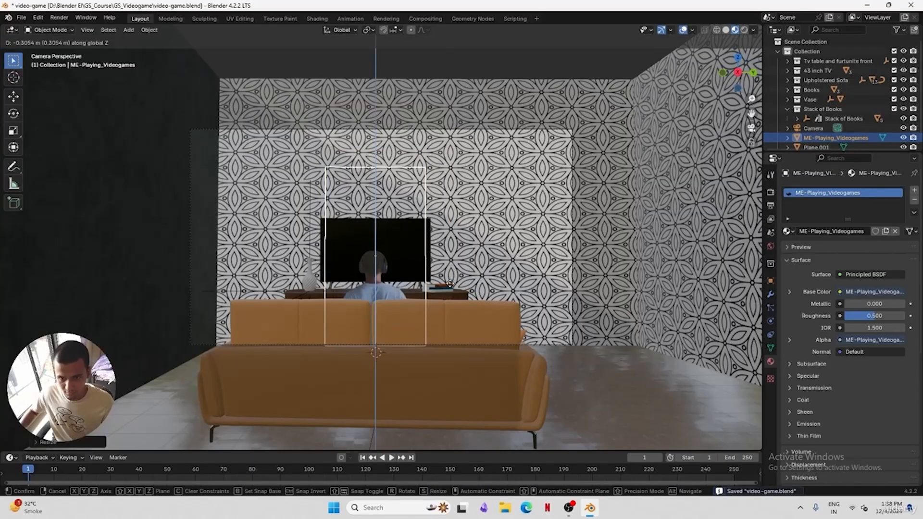
pyautogui.click(463, 278)
pyautogui.press('g')
pyautogui.press('z')
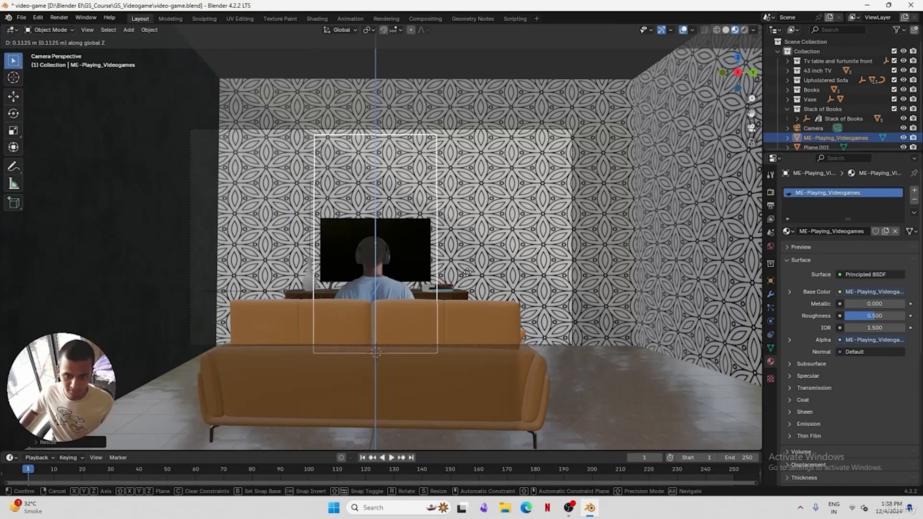
pyautogui.click(466, 277)
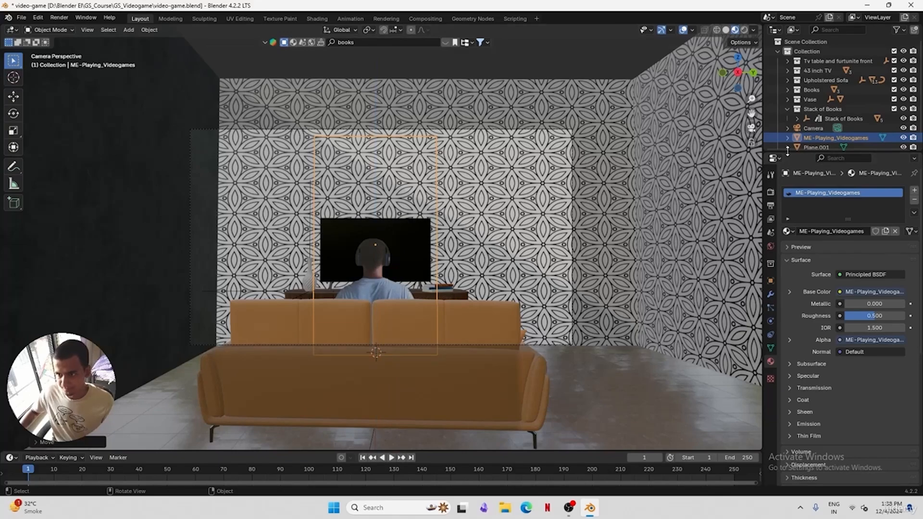
# Enlarge the Outliner area to show the full object list, and save the scene with the video plane deselected
pyautogui.moveTo(787, 152); pyautogui.dragTo(787, 197)
pyautogui.click(430, 267)
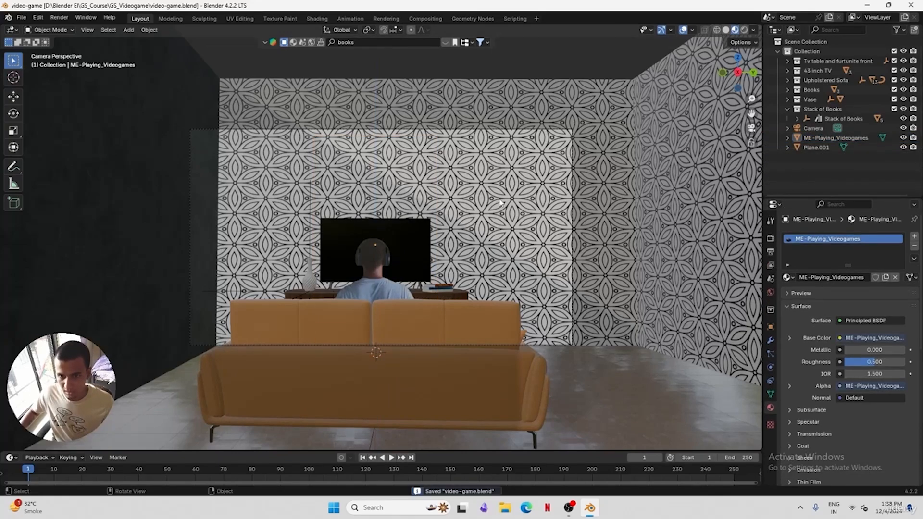
pyautogui.moveTo(397, 259); pyautogui.dragTo(466, 274, button='middle')
pyautogui.scroll(-4, 467, 273)
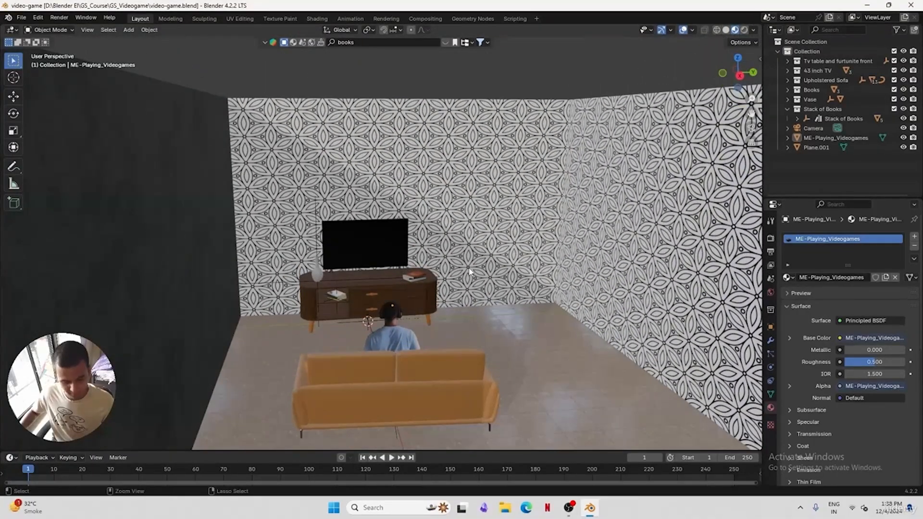
pyautogui.hotkey('ctrl', 's')
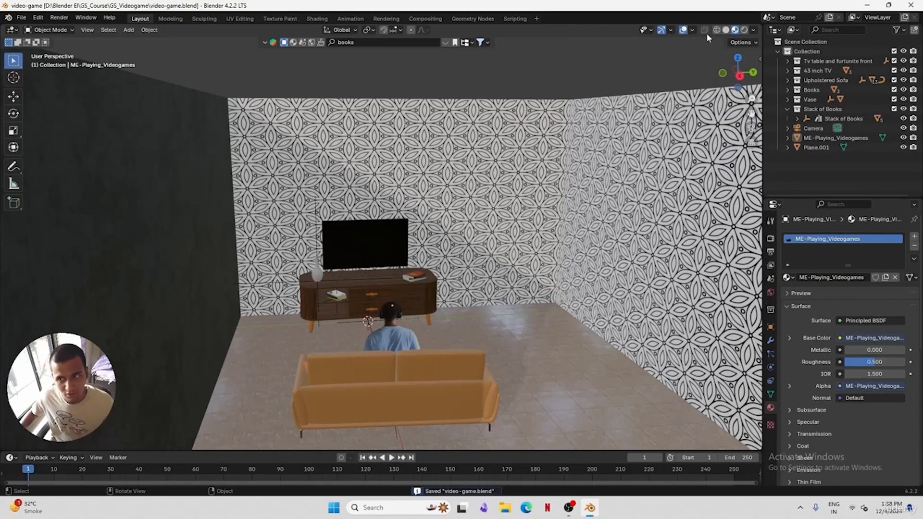
# Display the room in Solid viewport shading and view the video plane in front of the sofa
pyautogui.click(726, 30)
pyautogui.moveTo(401, 295); pyautogui.dragTo(391, 313, button='middle')
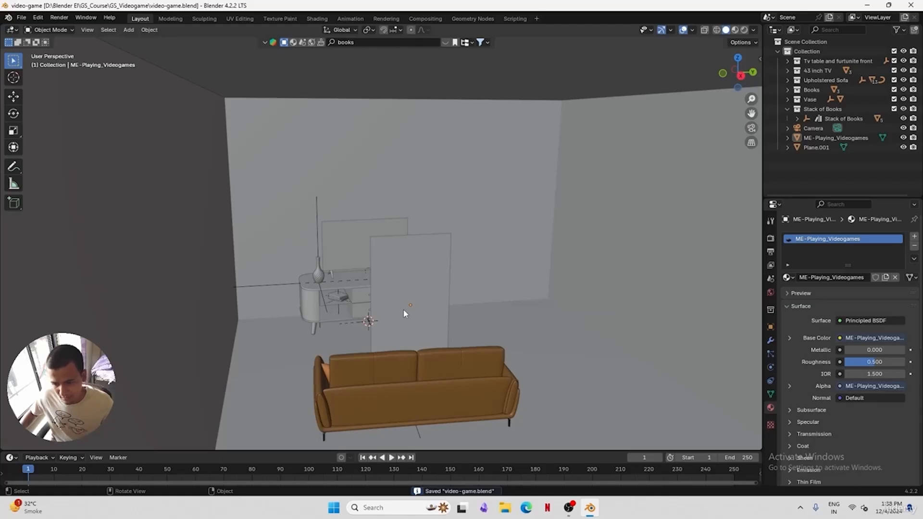
# Switch to Microsoft Edge, browse YouTube for GTA 5 gameplay without commentary, and skip the ad on the Free Roam Gameplay video
pyautogui.click(526, 507)
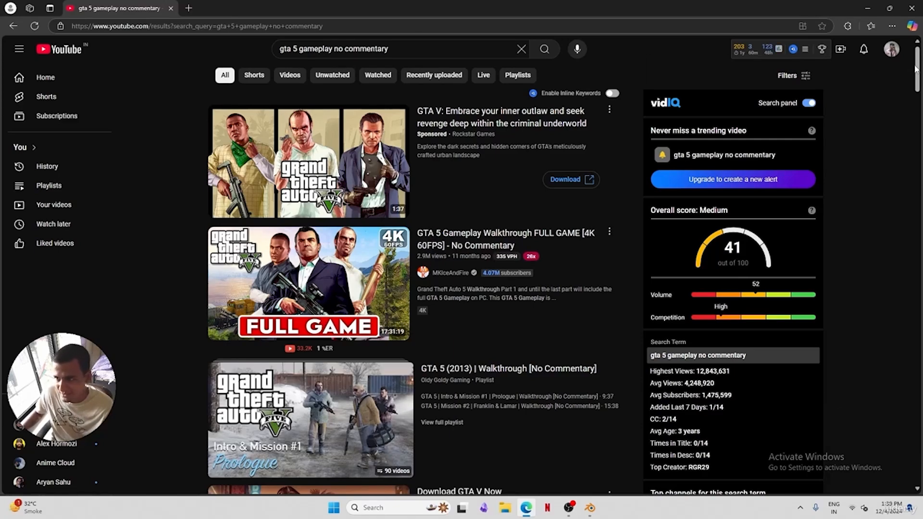
pyautogui.moveTo(917, 73); pyautogui.dragTo(907, 124)
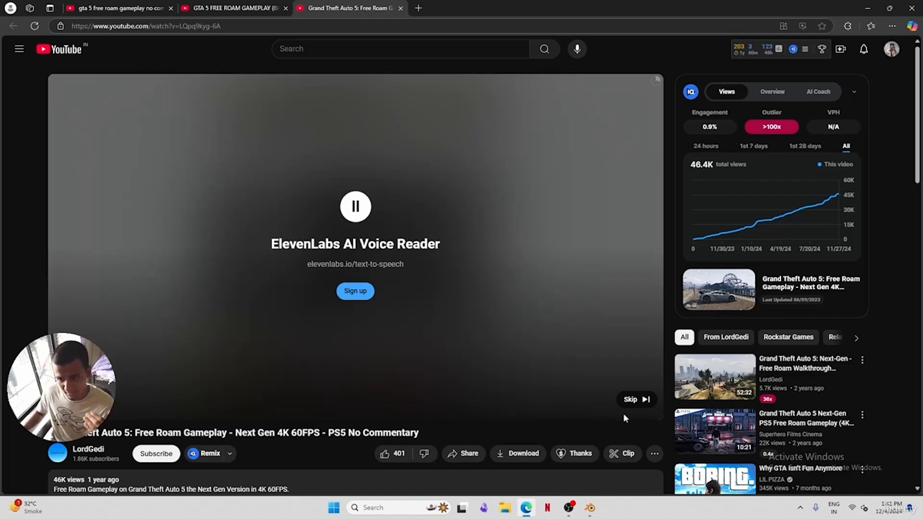
pyautogui.click(635, 399)
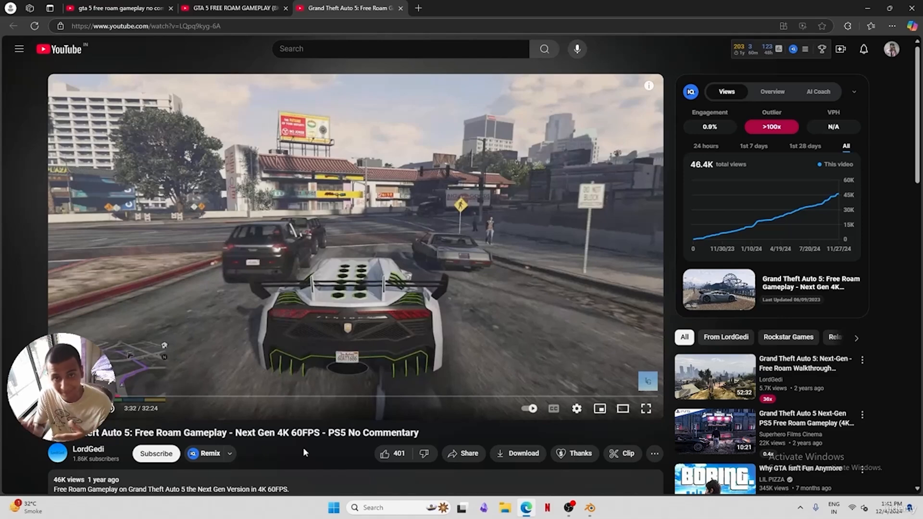
# Preview the Grand Theft Auto 5 Free Roam Gameplay video and copy its web address
pyautogui.click(325, 310)
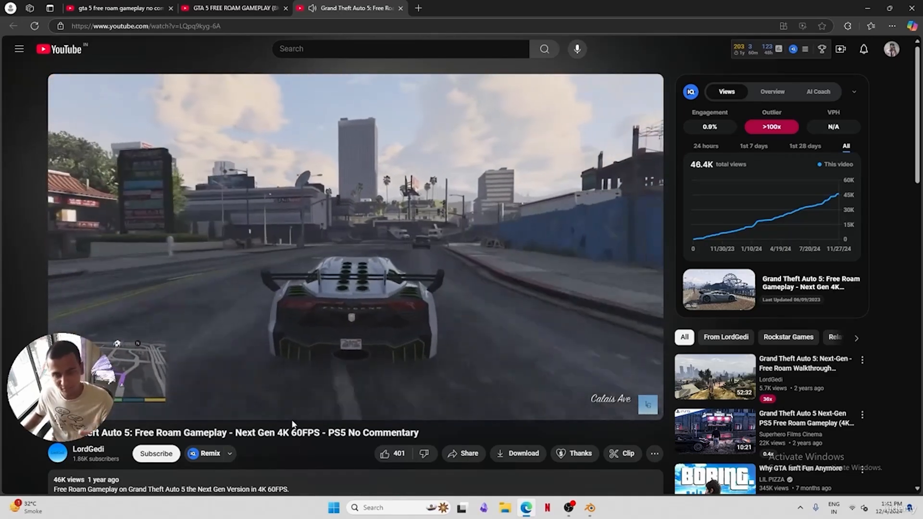
pyautogui.hotkey('ctrl', 'l')
pyautogui.hotkey('ctrl', 'c')
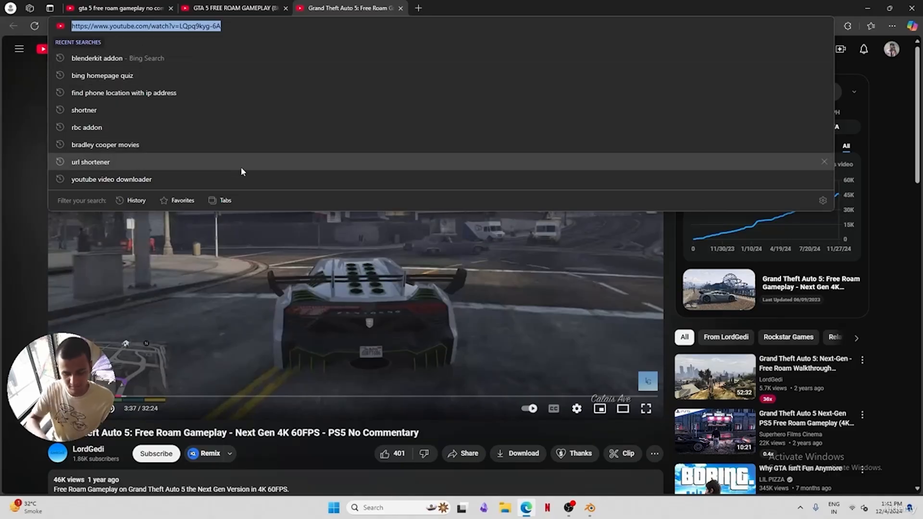
# Search the web for "youtube video download" and open the YT1D and Y2Meta results in new tabs
pyautogui.write('youtube vide')
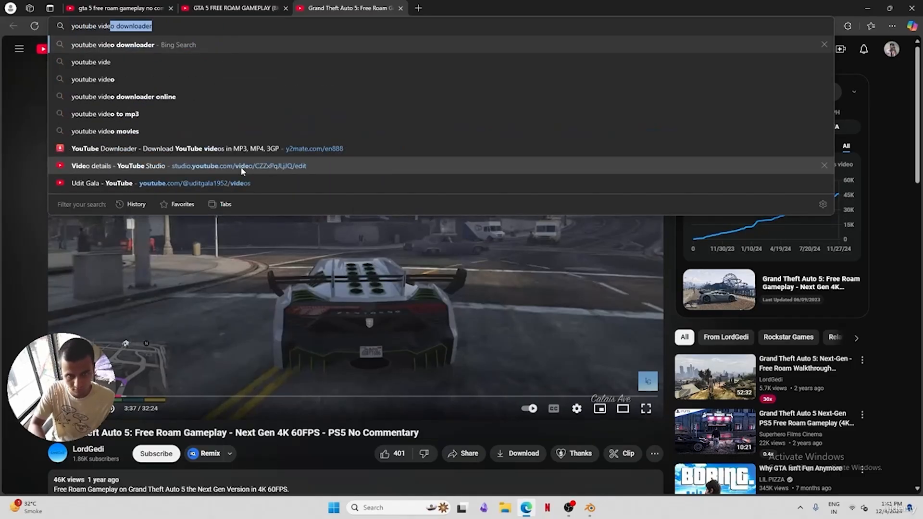
pyautogui.write('o download')
pyautogui.press('Return')
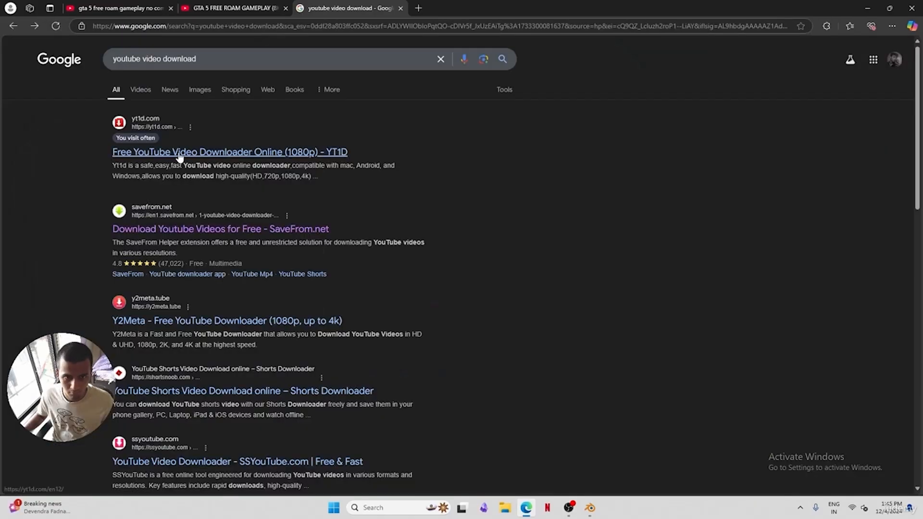
pyautogui.rightClick(180, 158)
pyautogui.click(195, 162)
pyautogui.rightClick(181, 321)
pyautogui.click(204, 331)
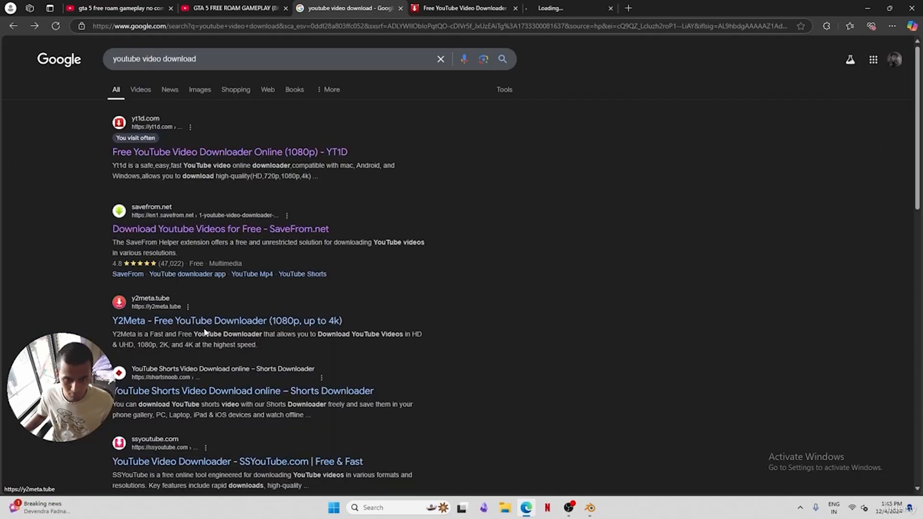
# Submit the copied GTA 5 gameplay video address to both the YT1D and Y2Meta downloader sites
pyautogui.click(459, 8)
pyautogui.click(407, 165)
pyautogui.hotkey('ctrl', 'v')
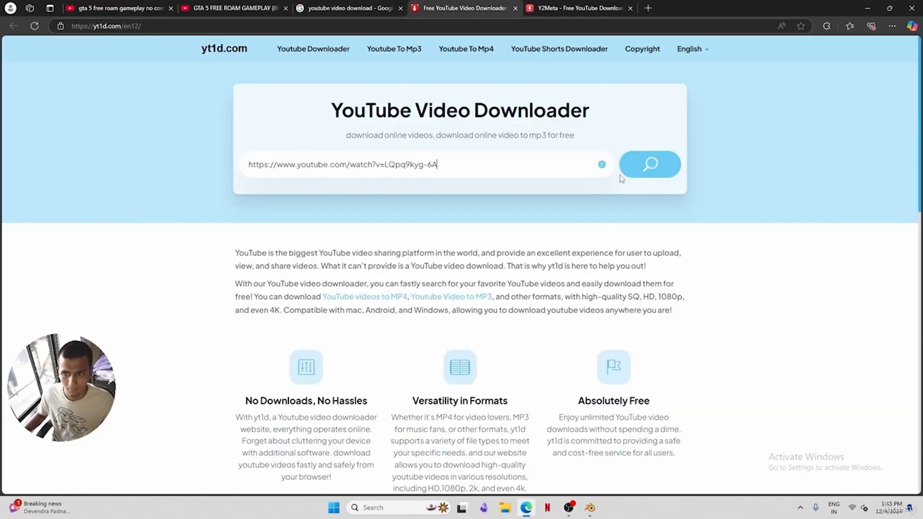
pyautogui.click(649, 166)
pyautogui.click(601, 6)
pyautogui.click(411, 151)
pyautogui.hotkey('ctrl', 'v')
pyautogui.click(574, 150)
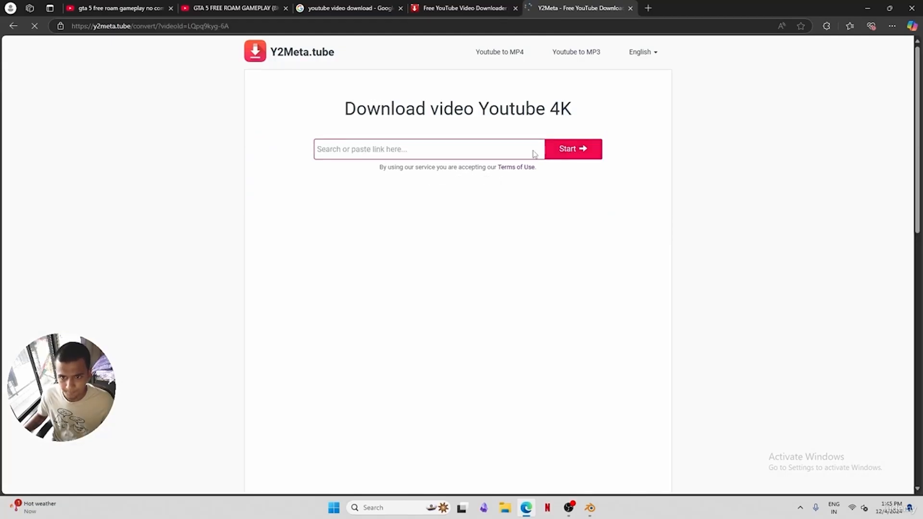
# Request the 1080p MP4 version of the gameplay video on Y2Meta and close the advertising pages that open
pyautogui.click(511, 234)
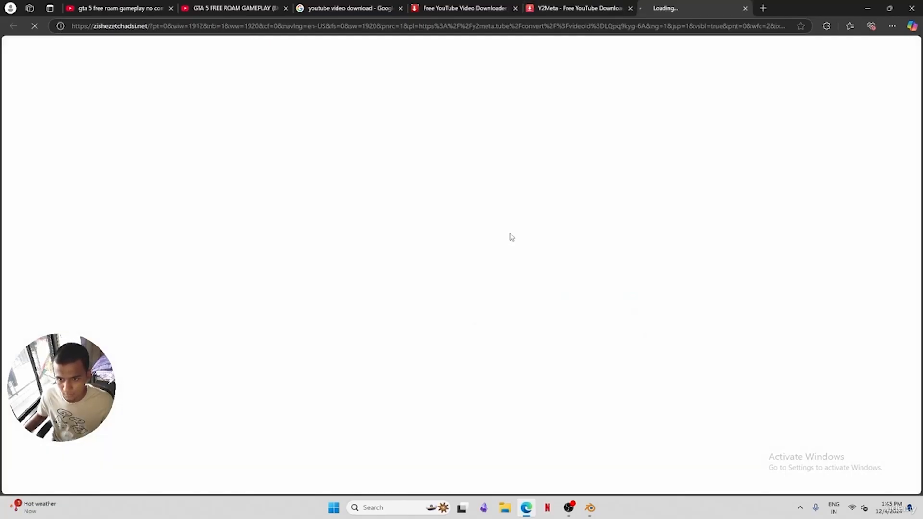
pyautogui.click(745, 7)
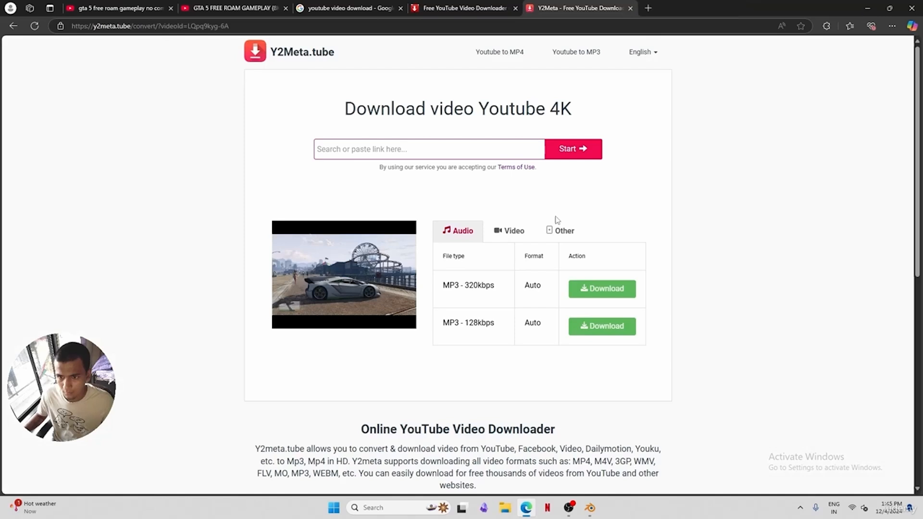
pyautogui.click(509, 235)
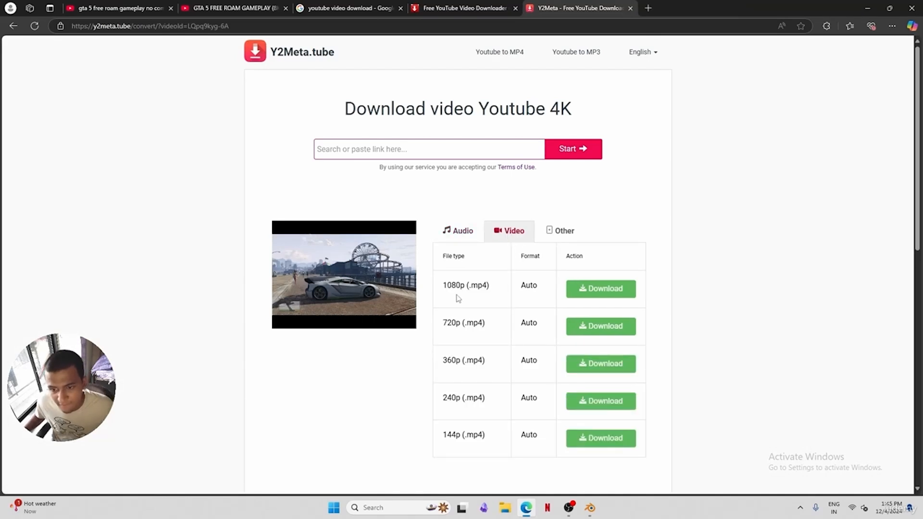
pyautogui.click(587, 294)
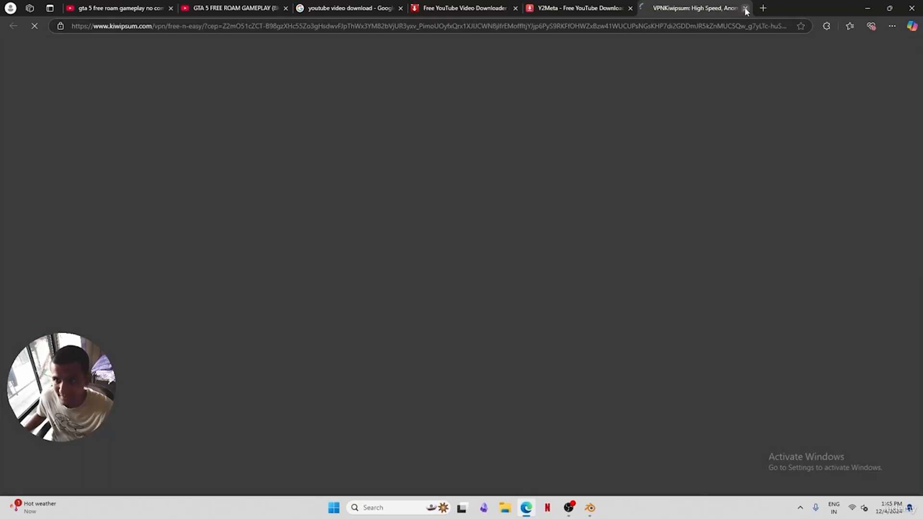
pyautogui.click(745, 7)
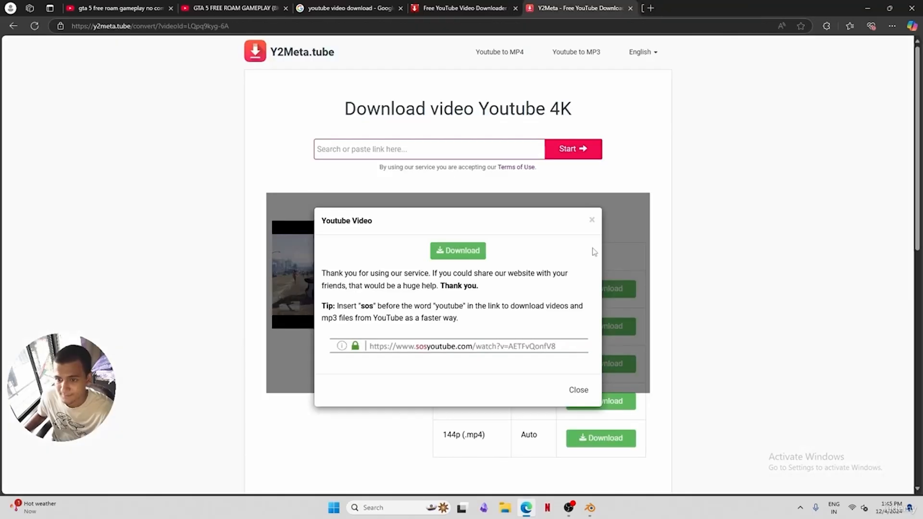
# Download the Grand Theft Auto 5 Free Roam Gameplay MP4 and save it in the Downloads folder under its suggested name
pyautogui.click(463, 254)
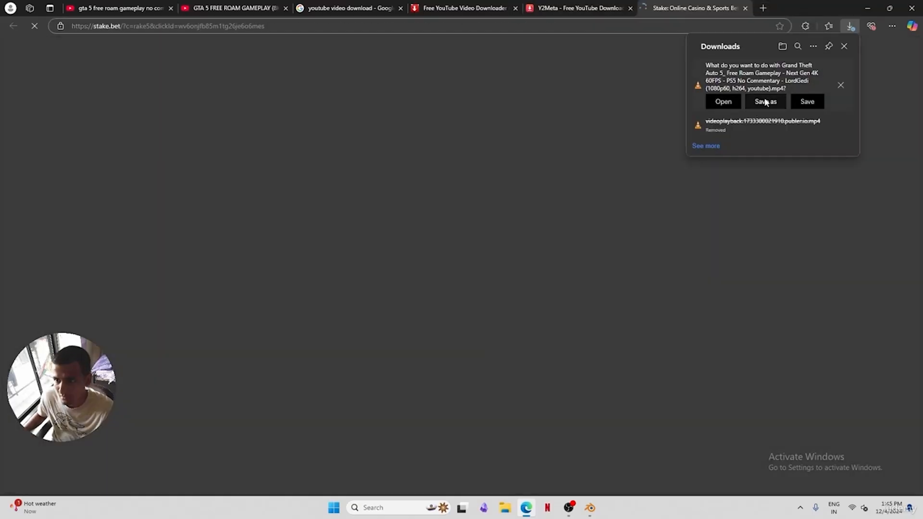
pyautogui.click(766, 101)
pyautogui.click(645, 173)
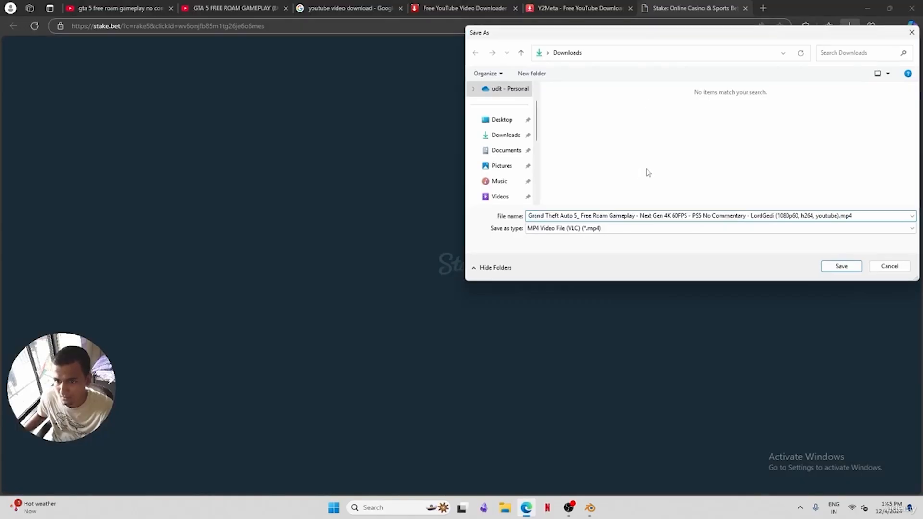
pyautogui.press('Return')
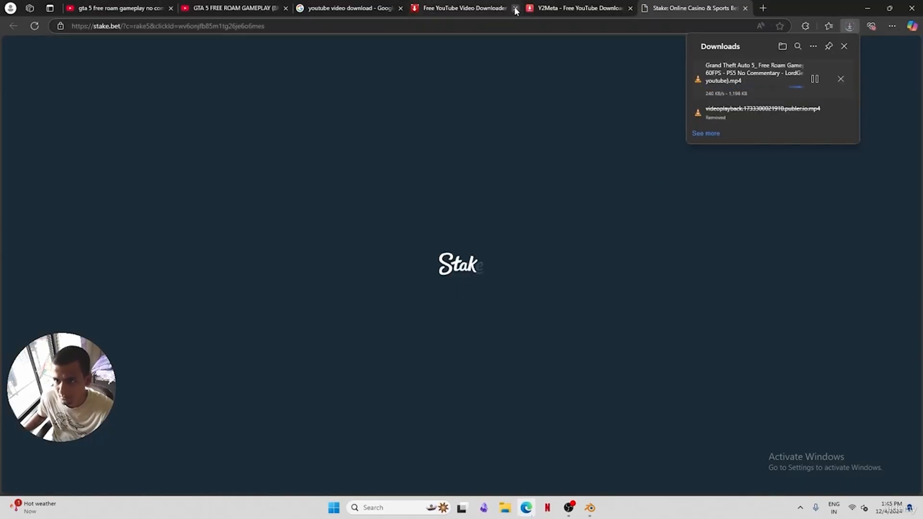
# Close the downloader, advertisement and search pages, and open the full downloads list to check the video's progress
pyautogui.click(515, 9)
pyautogui.click(514, 8)
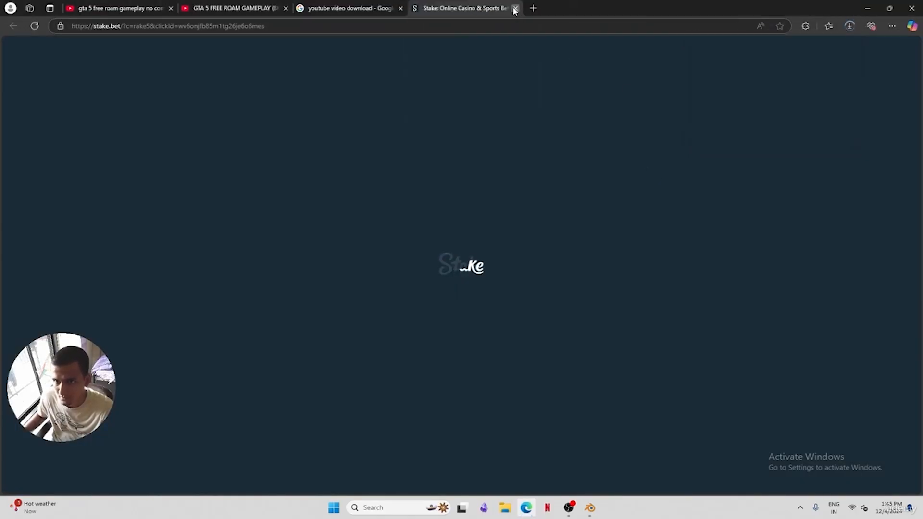
pyautogui.click(513, 8)
pyautogui.click(401, 8)
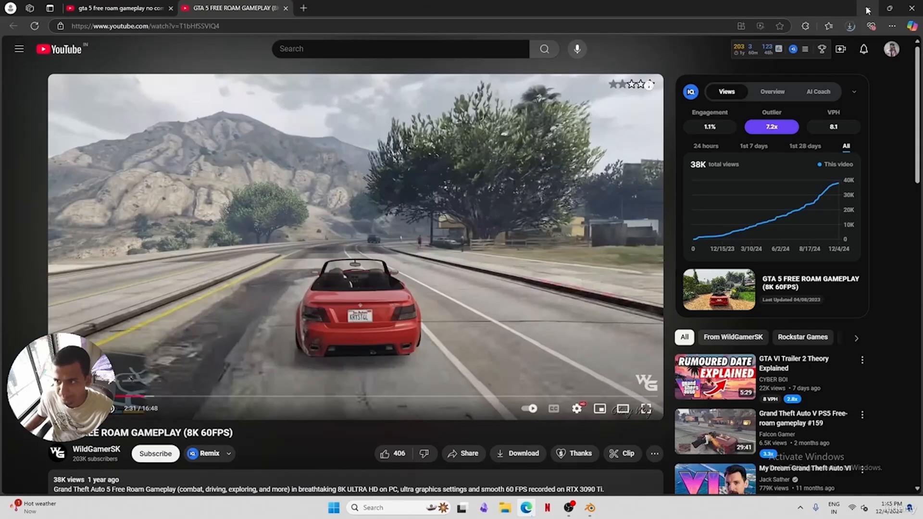
pyautogui.click(850, 28)
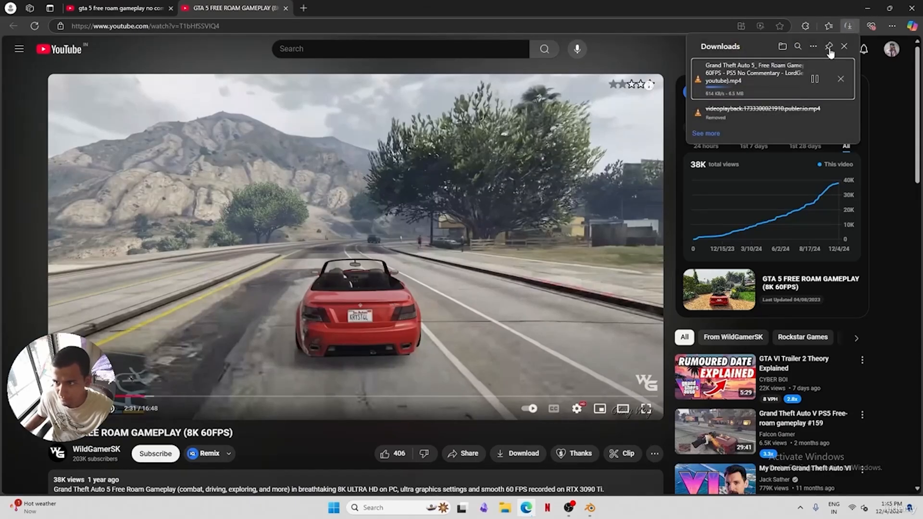
pyautogui.click(707, 130)
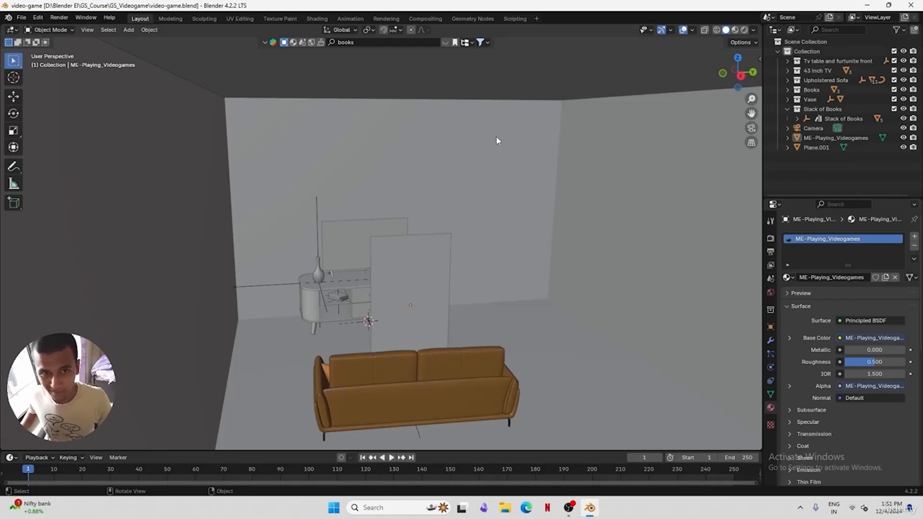
# Display the living room in Material Preview shading with the TV in view behind the person plane
pyautogui.click(735, 32)
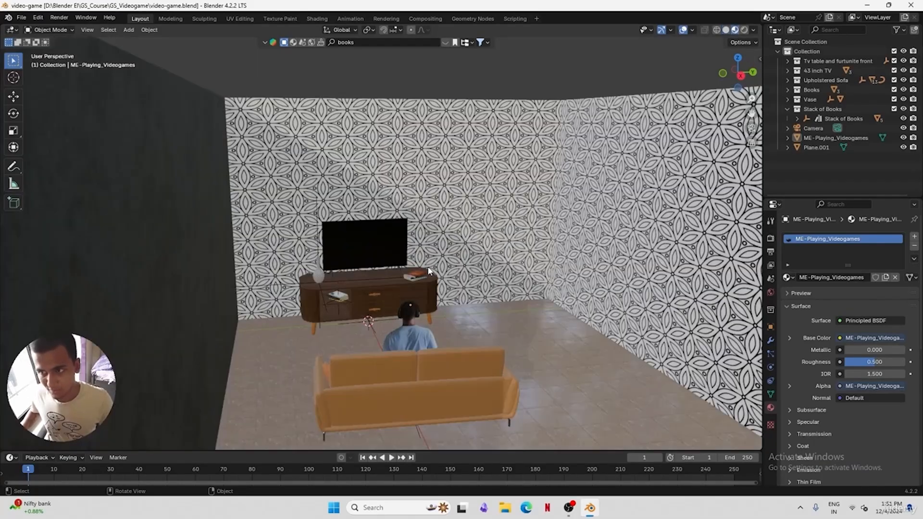
pyautogui.moveTo(374, 253)
pyautogui.mouseDown(button='middle')
pyautogui.moveTo(350, 265)
pyautogui.moveTo(370, 242)
pyautogui.mouseUp(button='middle')
pyautogui.click(369, 242)
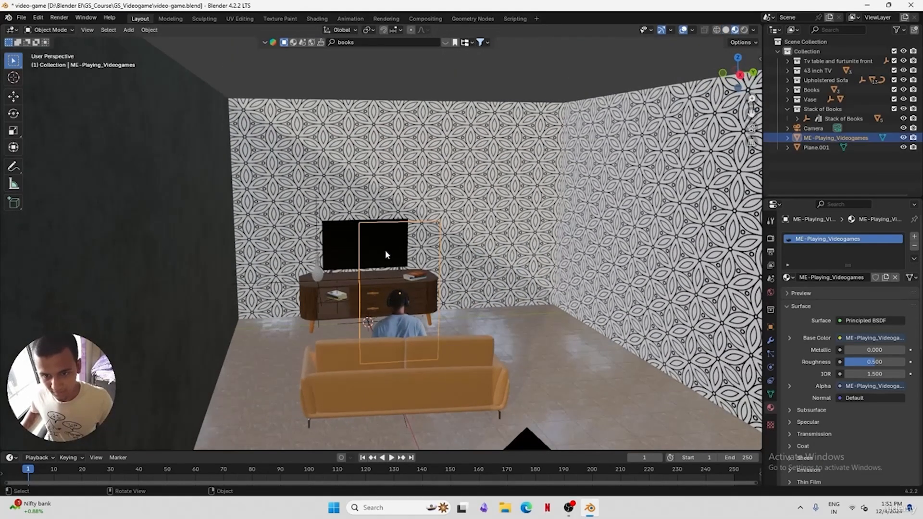
# Select the 43 inch TV, save the file, and set its screen material's base color to black
pyautogui.click(341, 235)
pyautogui.hotkey('ctrl', 's')
pyautogui.press('KP_Decimal')
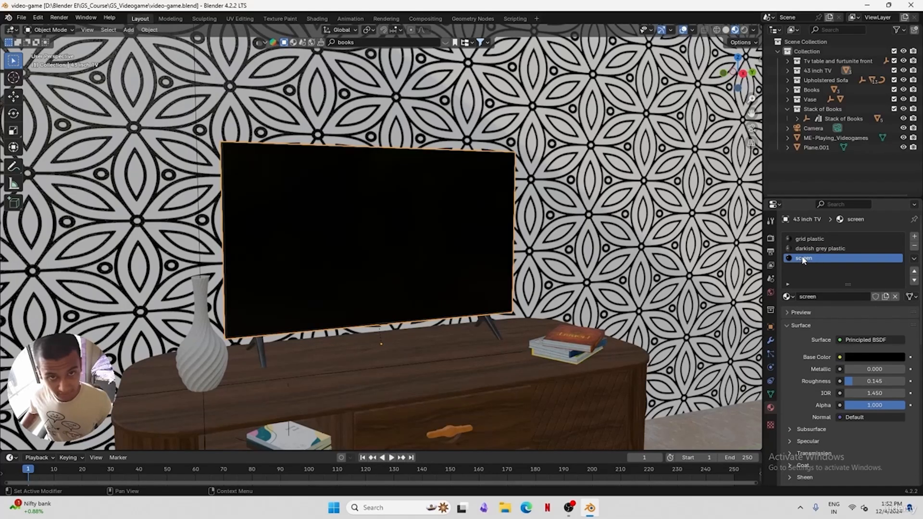
pyautogui.click(862, 357)
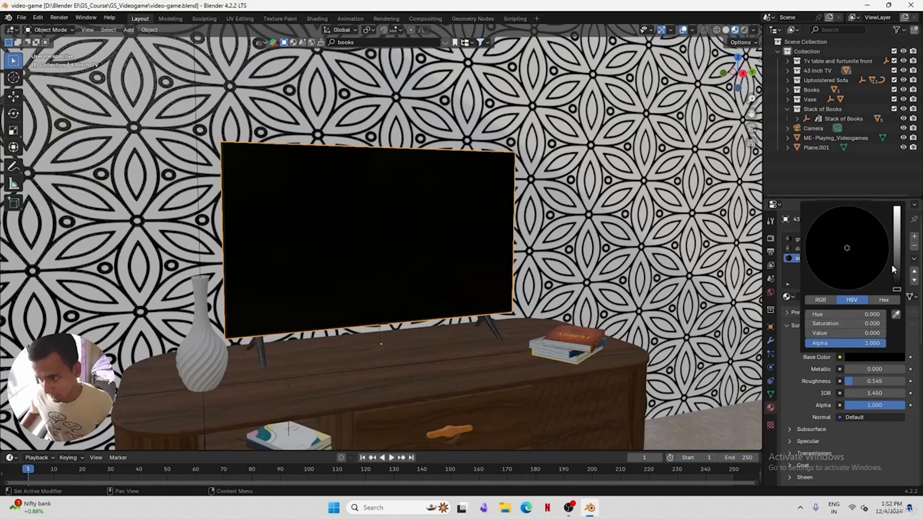
pyautogui.moveTo(897, 269); pyautogui.dragTo(896, 289)
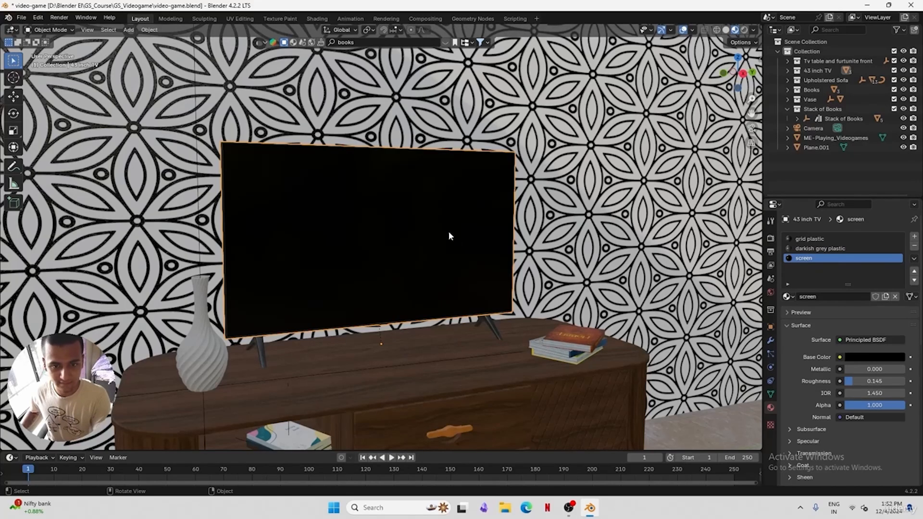
# In the Shading workspace, delete the Principled BSDF node from the TV's screen material
pyautogui.click(313, 19)
pyautogui.scroll(5, 440, 149)
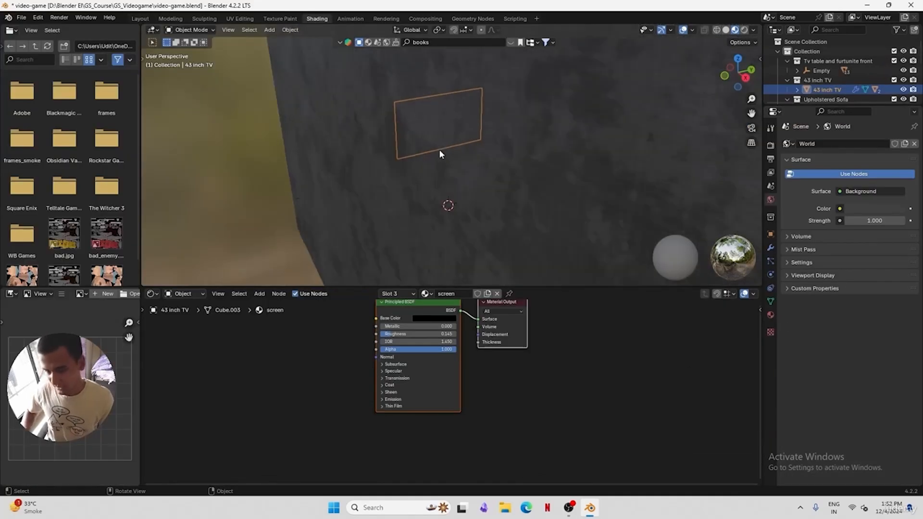
pyautogui.moveTo(461, 155); pyautogui.dragTo(492, 162, button='middle')
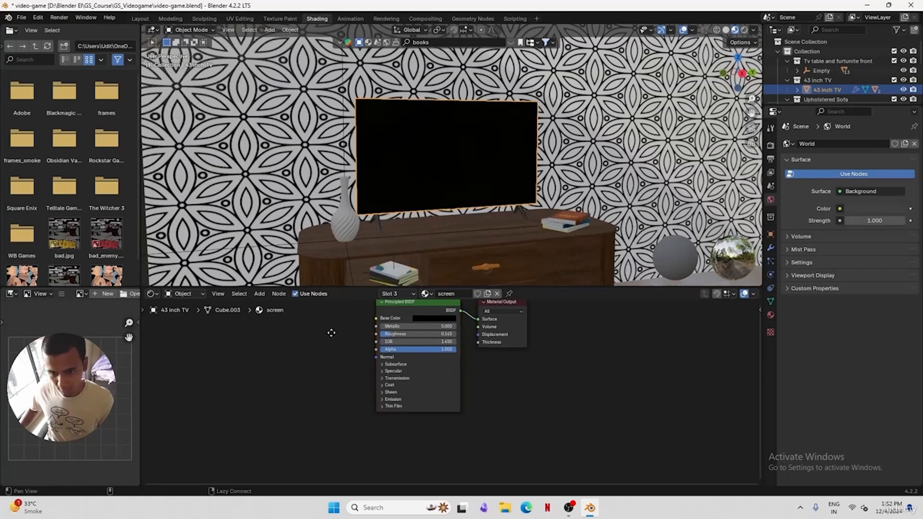
pyautogui.moveTo(330, 334); pyautogui.dragTo(381, 367, button='middle')
pyautogui.moveTo(456, 336); pyautogui.dragTo(403, 339)
pyautogui.press('x')
# Add an Image Texture node to the screen material, well before the Material Output node
pyautogui.hotkey('shift', 'a')
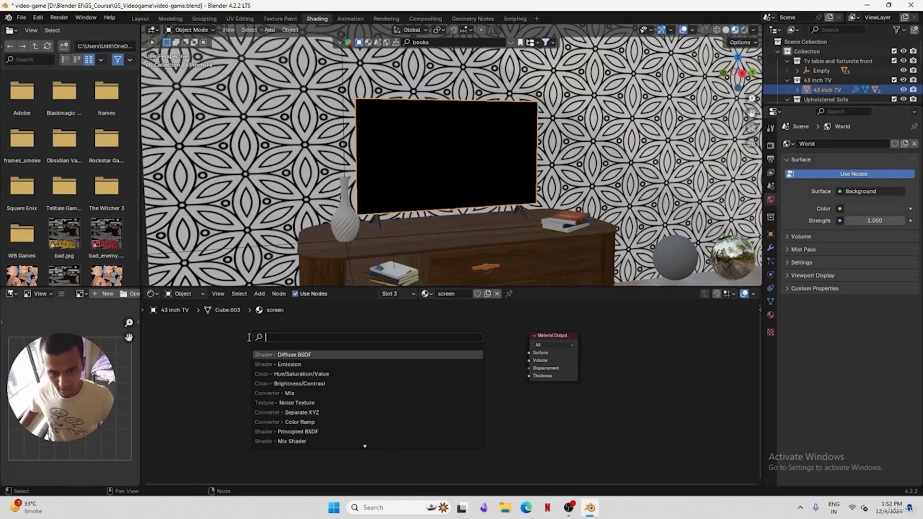
pyautogui.write('image')
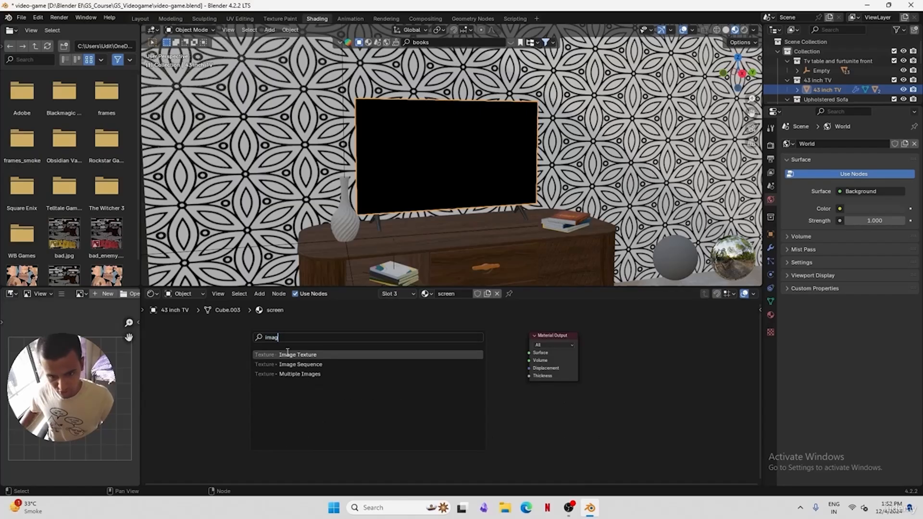
pyautogui.click(288, 354)
pyautogui.click(239, 345)
# Add an Emission node fed by the Image Texture's color and connect its output to the Material Output surface
pyautogui.moveTo(323, 356); pyautogui.dragTo(374, 356)
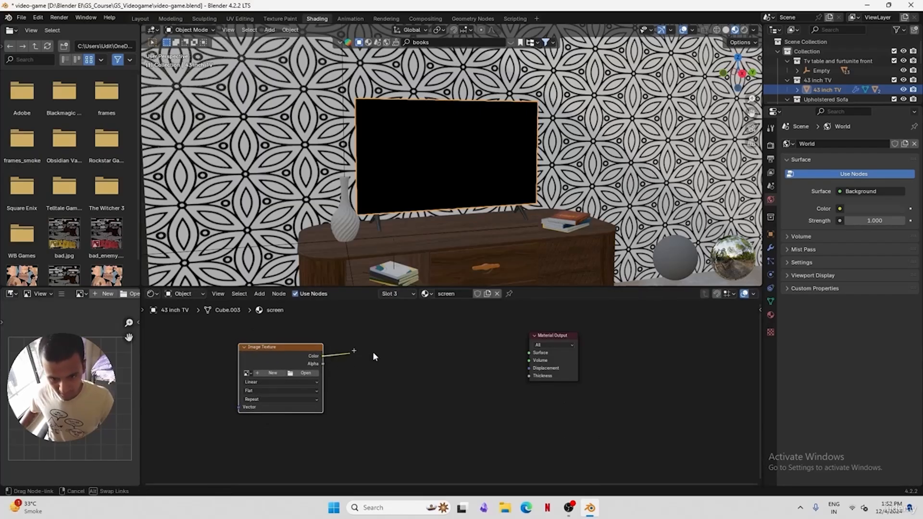
pyautogui.moveTo(392, 343); pyautogui.dragTo(393, 342)
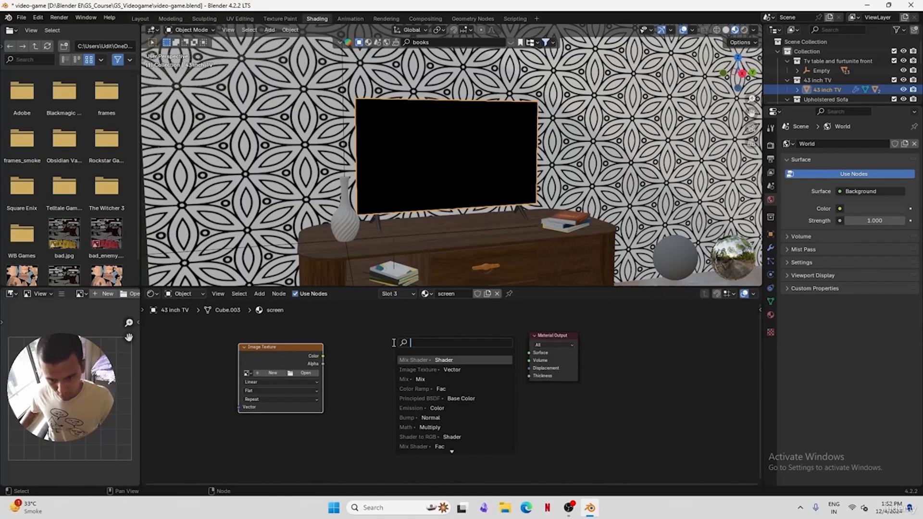
pyautogui.write('emi')
pyautogui.click(420, 357)
pyautogui.click(422, 363)
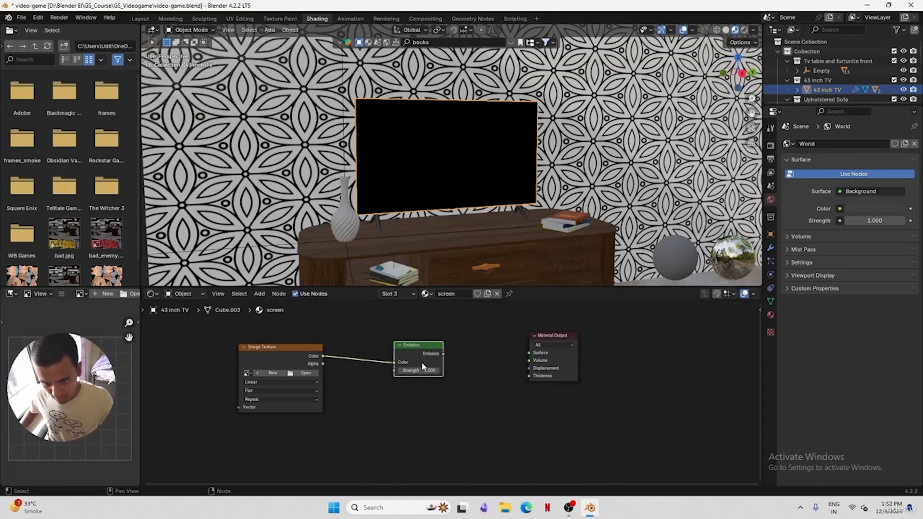
pyautogui.moveTo(442, 353)
pyautogui.mouseDown()
pyautogui.moveTo(455, 340)
pyautogui.moveTo(529, 353)
pyautogui.mouseUp()
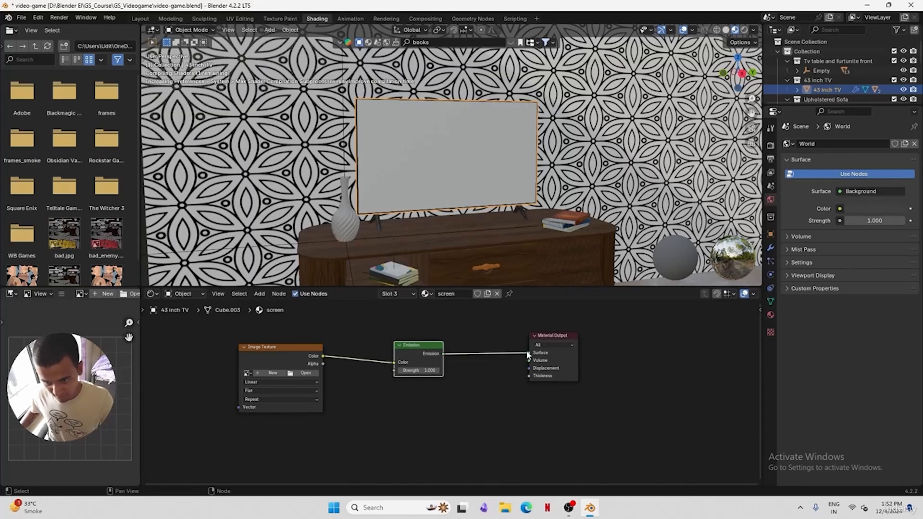
# Load the Grand Theft Auto gameplay video from the Downloads folder into the Image Texture node
pyautogui.keyDown('ctrl'); pyautogui.scroll(3, 354, 347); pyautogui.keyUp('ctrl')
pyautogui.click(375, 372)
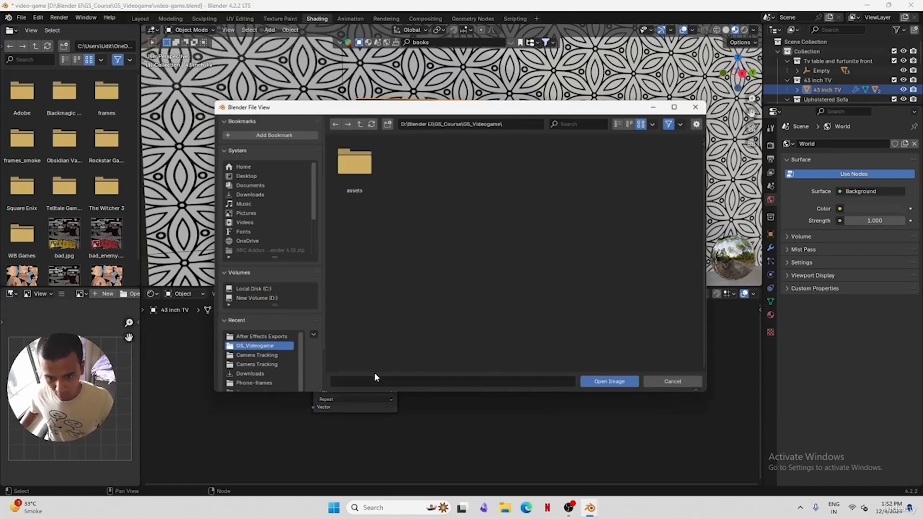
pyautogui.click(263, 193)
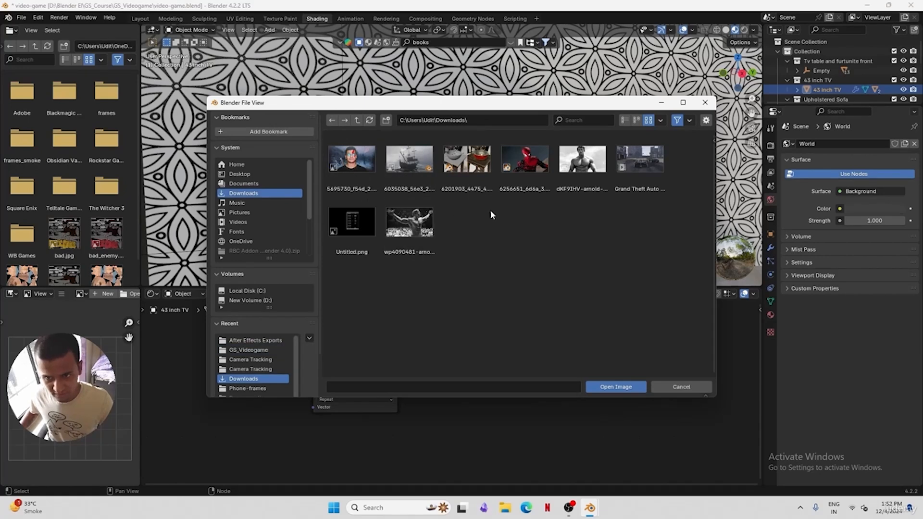
pyautogui.doubleClick(633, 159)
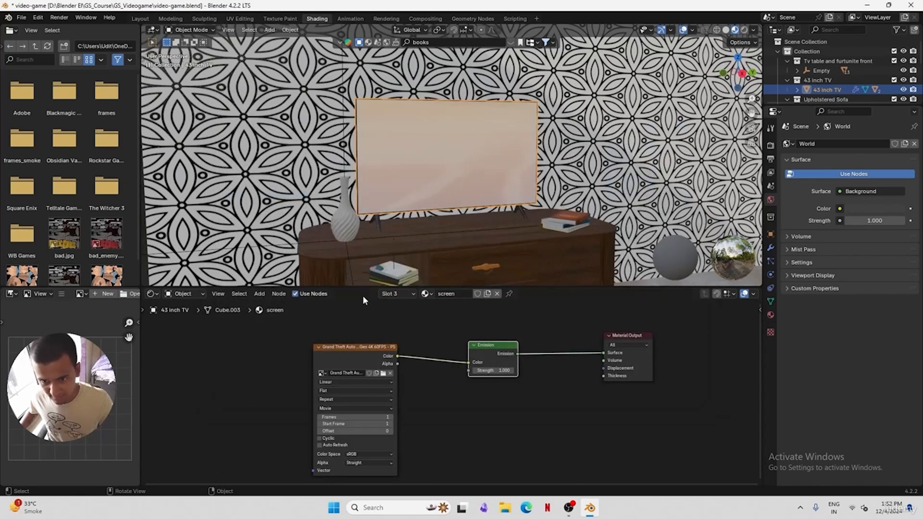
pyautogui.keyDown('alt'); pyautogui.moveTo(450, 424); pyautogui.dragTo(439, 382); pyautogui.keyUp('alt')
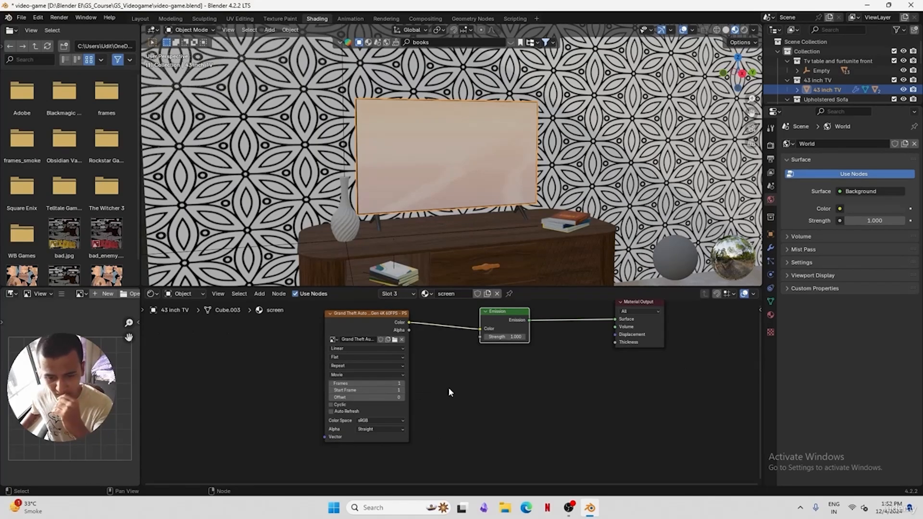
# Set the movie texture's Frames to 1048574 and Start Frame to 459, and lower the Emission strength
pyautogui.click(383, 386)
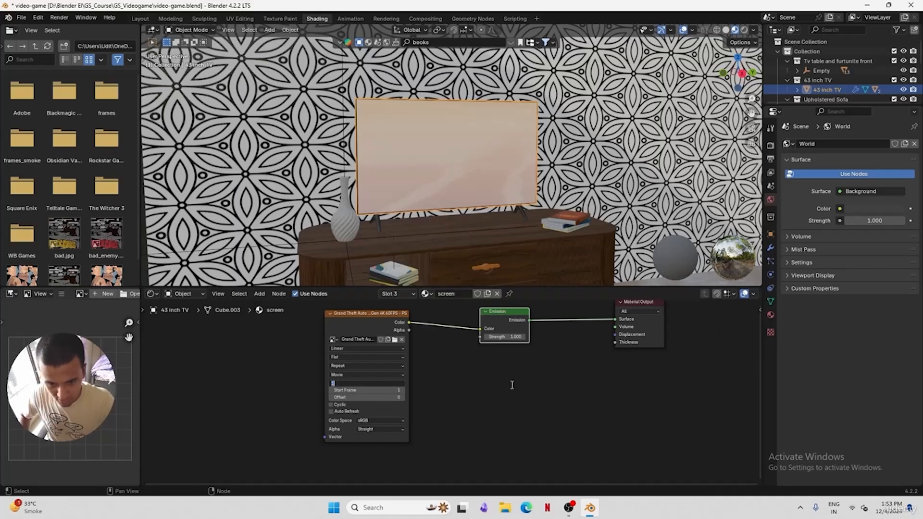
pyautogui.write('10000000')
pyautogui.press('Return')
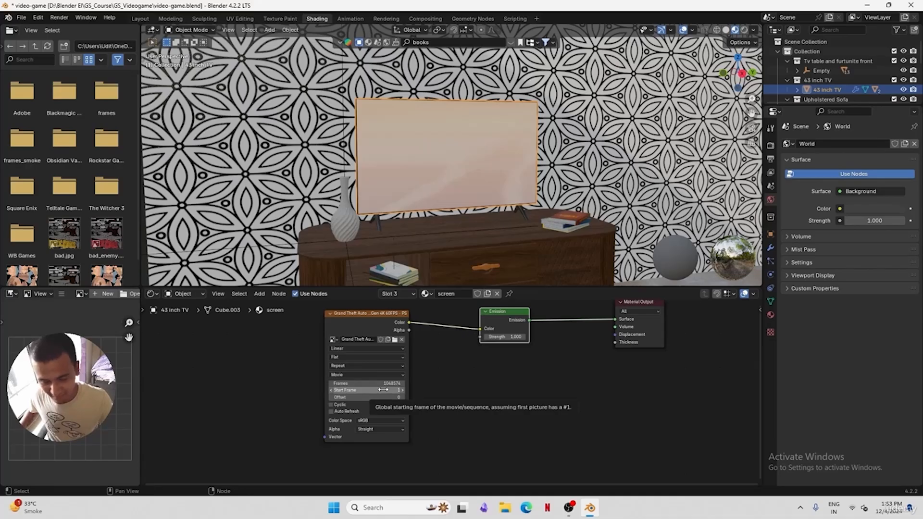
pyautogui.moveTo(379, 391); pyautogui.dragTo(419, 329)
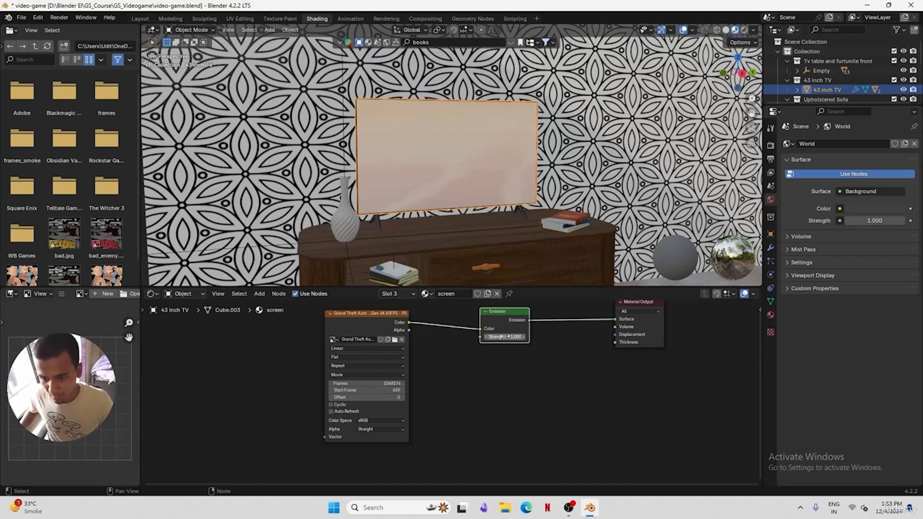
pyautogui.moveTo(502, 336)
pyautogui.mouseDown()
pyautogui.moveTo(517, 337)
pyautogui.moveTo(481, 337)
pyautogui.moveTo(495, 337)
pyautogui.mouseUp()
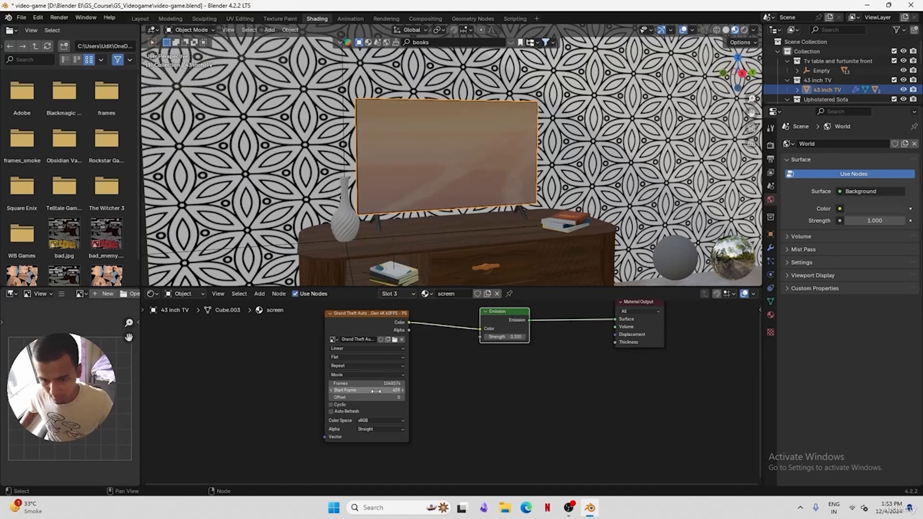
# Set the movie texture's Start Frame to 501
pyautogui.moveTo(370, 389)
pyautogui.mouseDown()
pyautogui.moveTo(362, 389)
pyautogui.moveTo(380, 390)
pyautogui.mouseUp()
pyautogui.press('Tab')
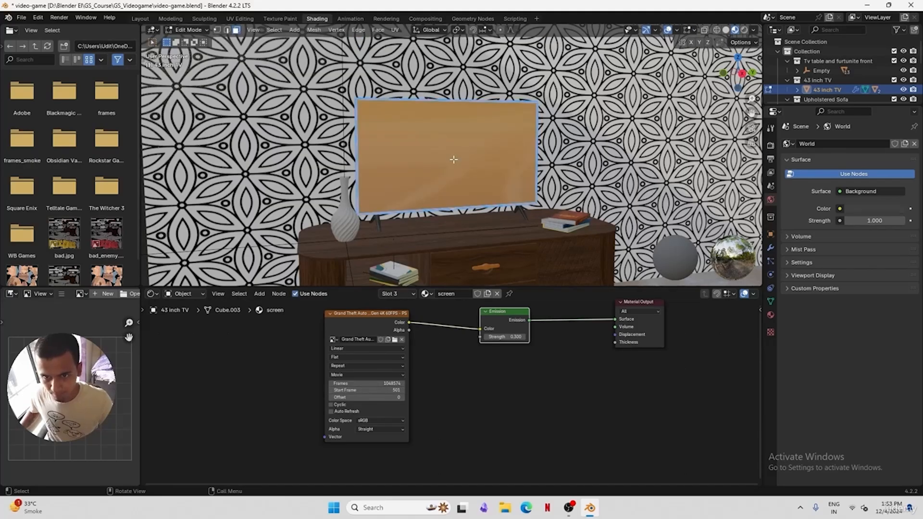
pyautogui.rightClick(454, 159)
pyautogui.press('Escape')
pyautogui.press('Tab')
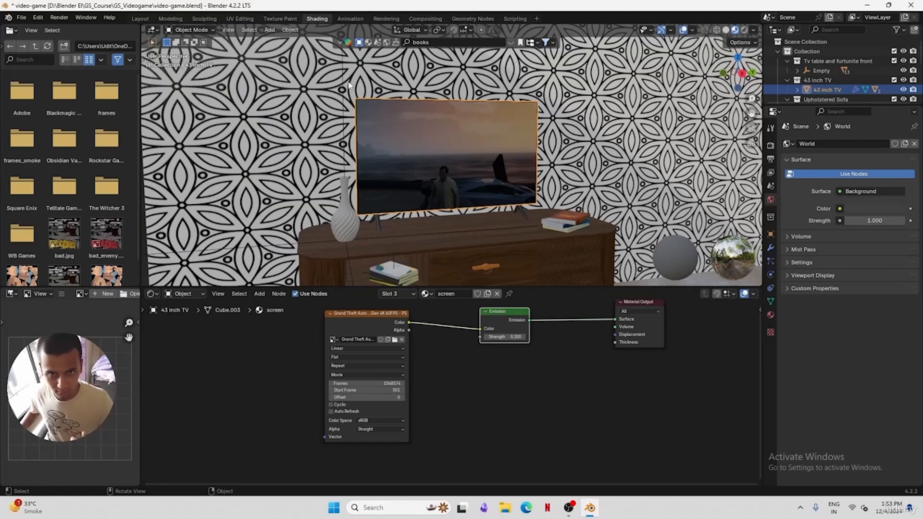
# Open the UV Editing workspace and select only the TV's front screen face to show its UVs over the gameplay image
pyautogui.click(234, 18)
pyautogui.press('KP_Decimal')
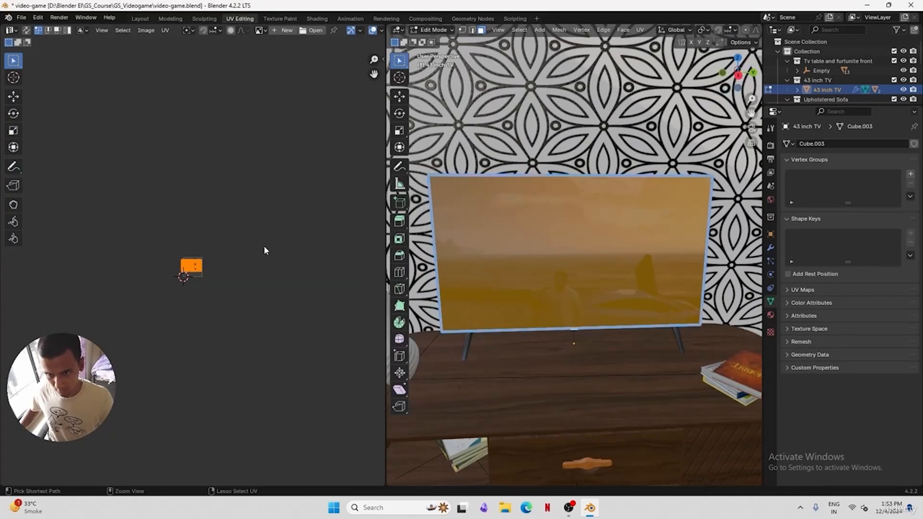
pyautogui.press('KP_Decimal')
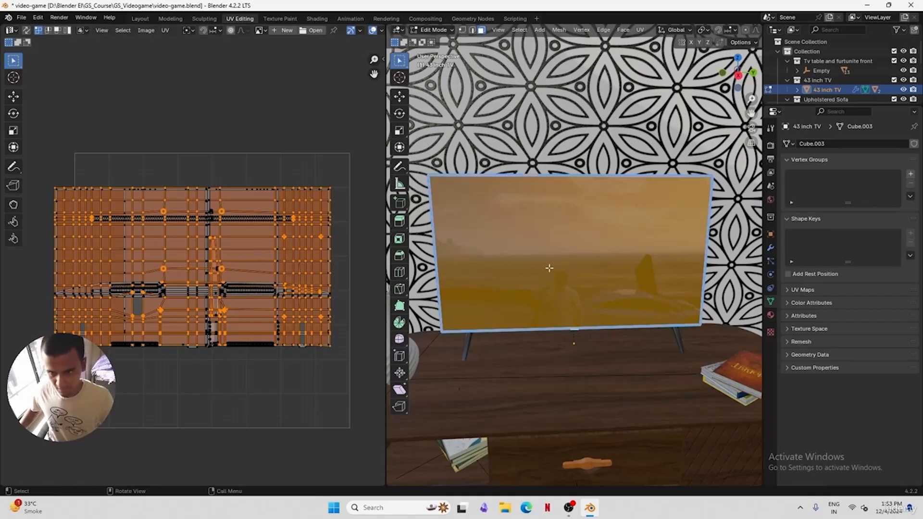
pyautogui.click(770, 315)
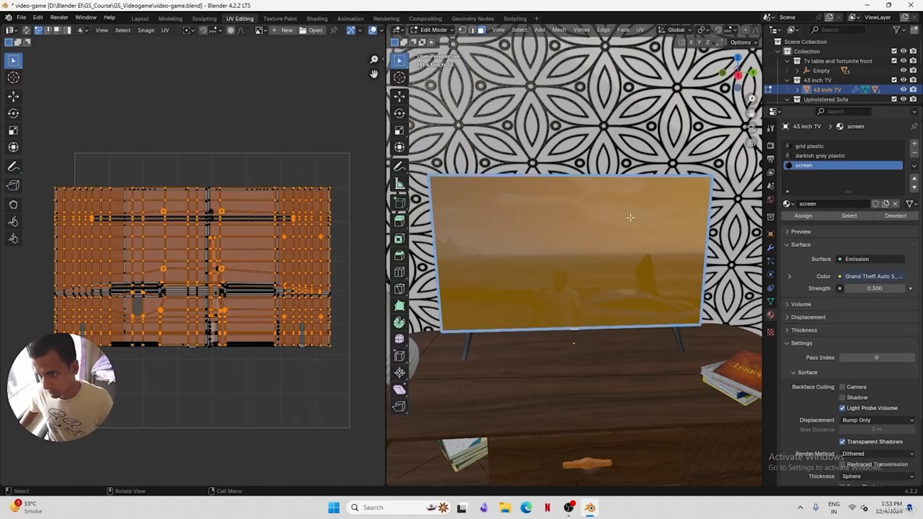
pyautogui.click(560, 205)
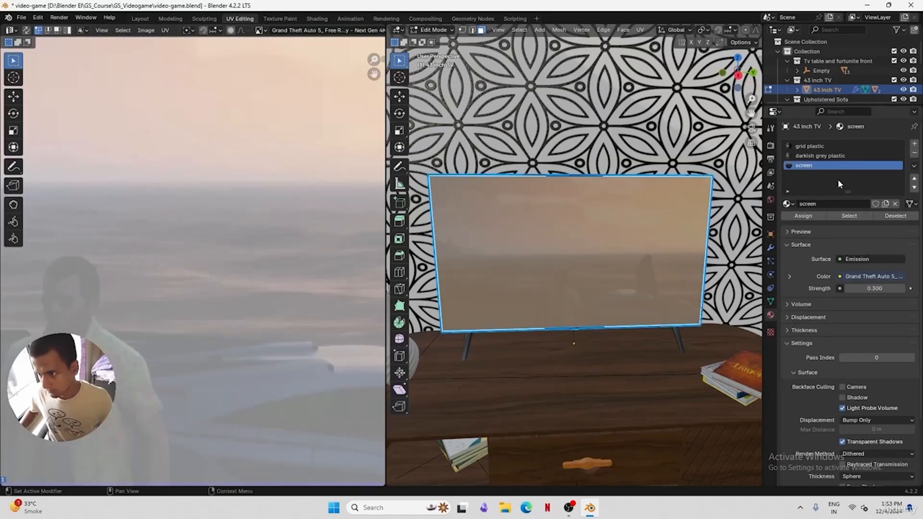
pyautogui.click(817, 156)
pyautogui.click(802, 165)
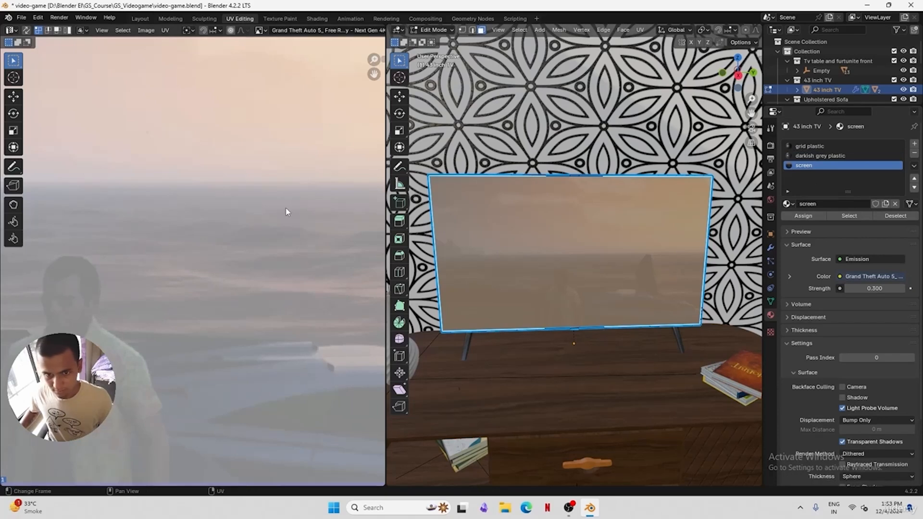
pyautogui.scroll(2, 286, 192)
pyautogui.keyDown('ctrl'); pyautogui.moveTo(286, 193); pyautogui.dragTo(229, 235, button='middle'); pyautogui.keyUp('ctrl')
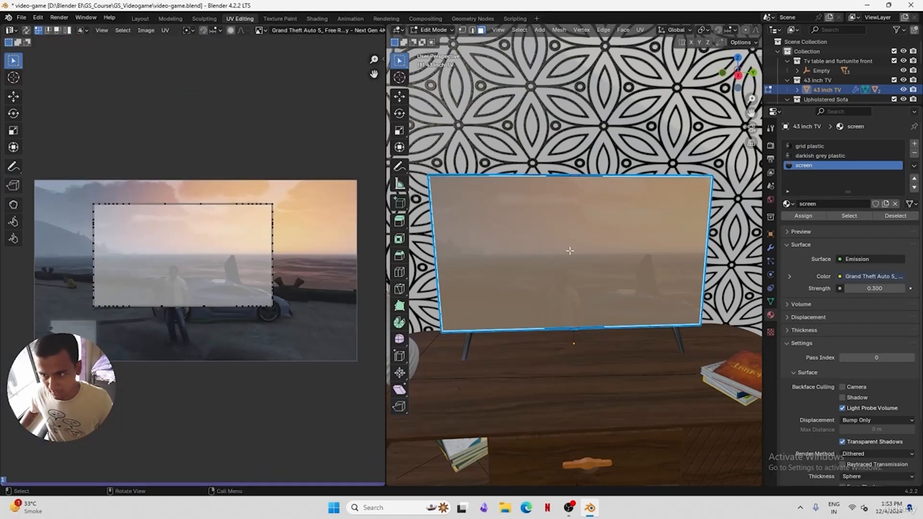
# Select all UVs of the screen face, then scale them up and move them to nearly cover the whole video frame
pyautogui.press('Tab')
pyautogui.press('Tab')
pyautogui.press('a')
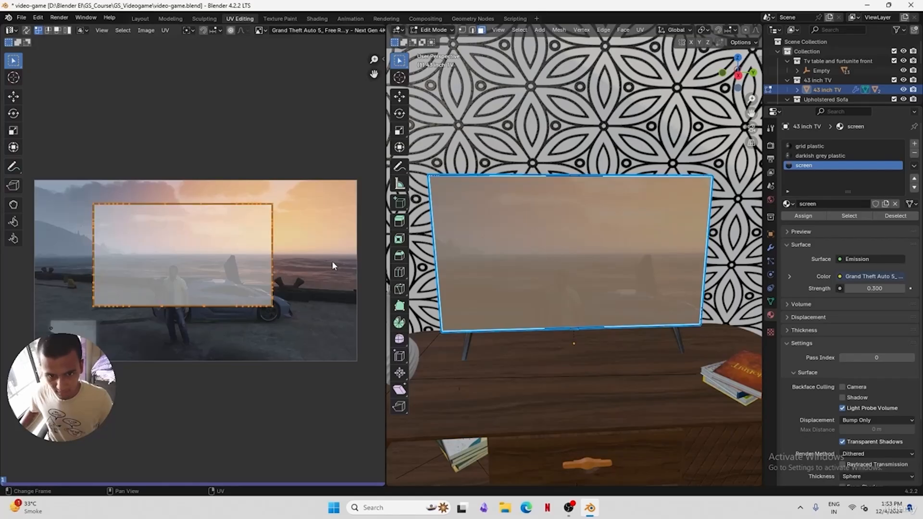
pyautogui.press('s')
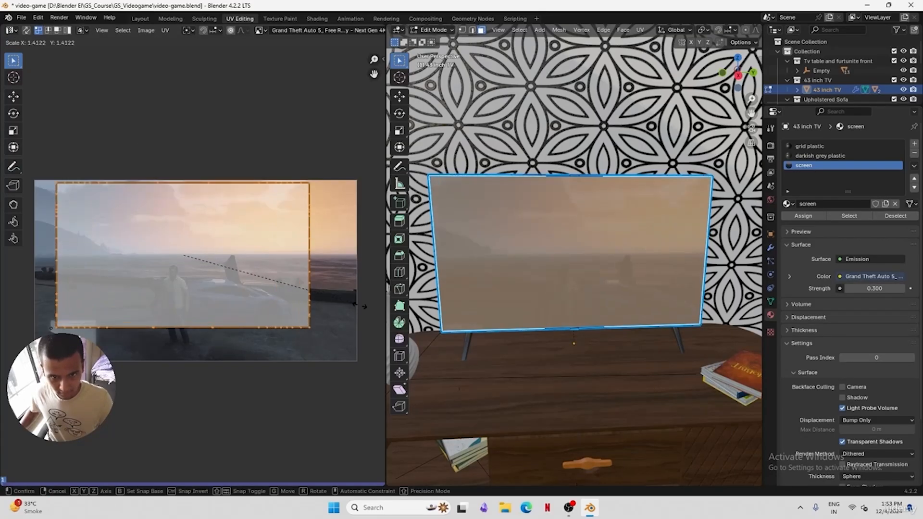
pyautogui.click(271, 253)
pyautogui.press('g')
pyautogui.press('s')
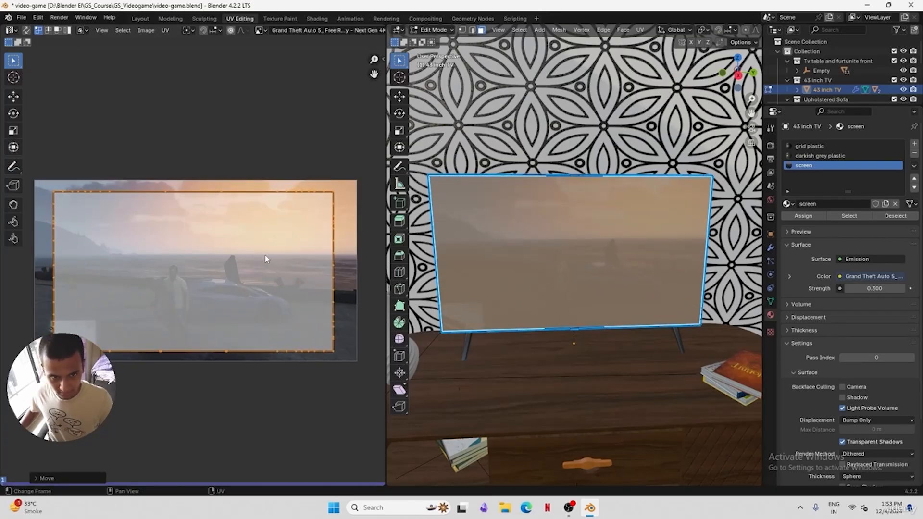
pyautogui.click(272, 119)
pyautogui.press('g')
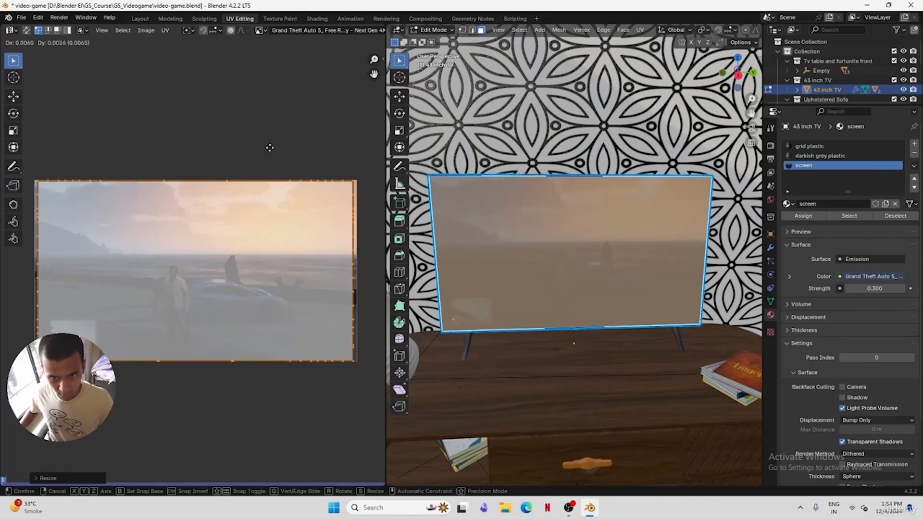
pyautogui.click(268, 145)
# Shrink the screen UVs slightly, nudge them inside the video frame's edges, and check the TV in the Layout workspace
pyautogui.press('s')
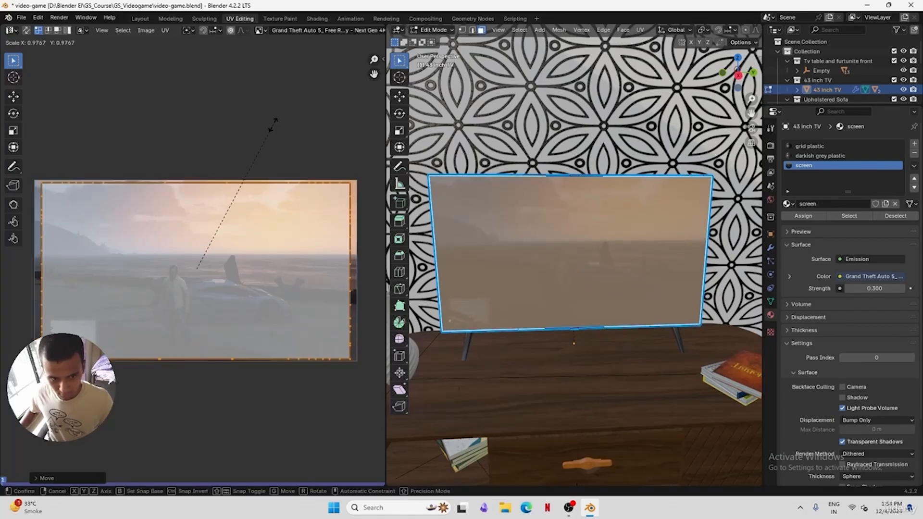
pyautogui.click(274, 124)
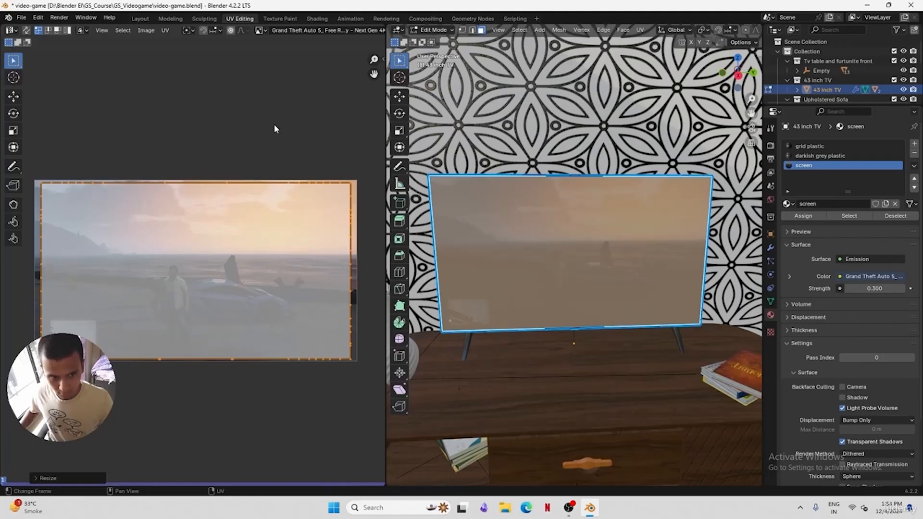
pyautogui.press('g')
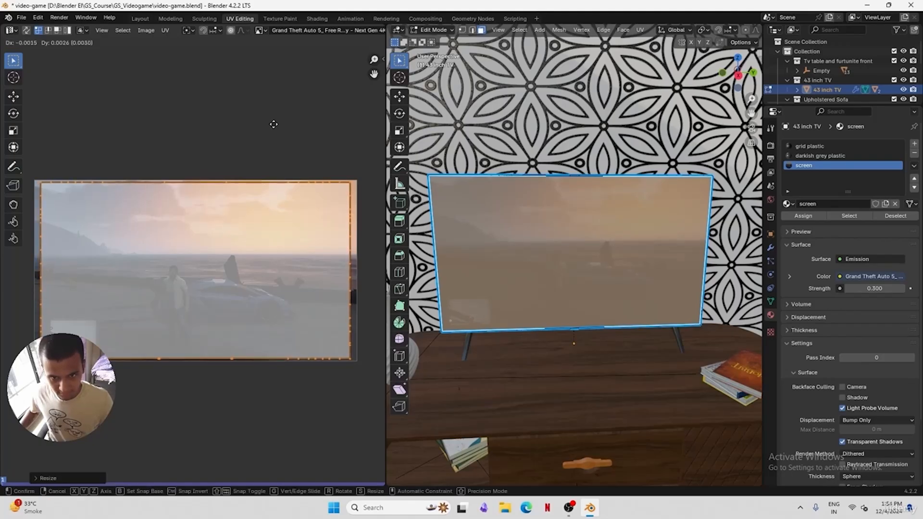
pyautogui.click(272, 124)
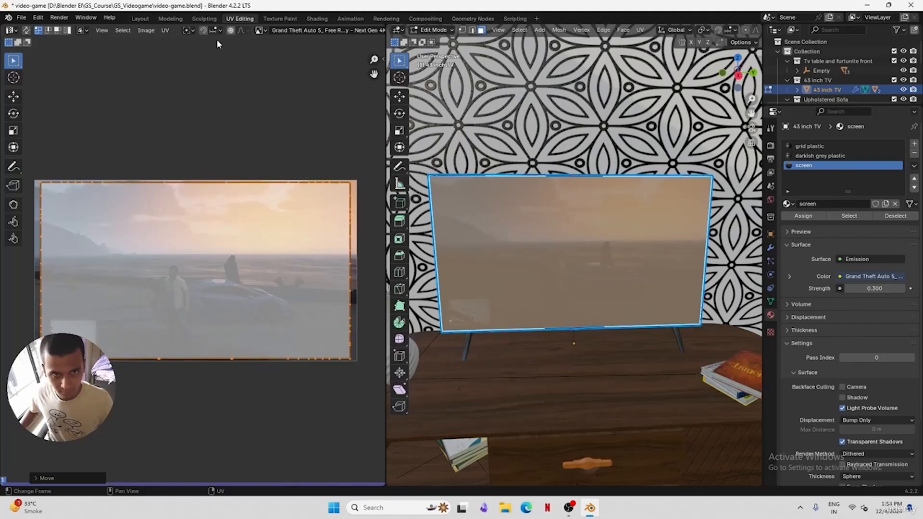
pyautogui.click(137, 17)
pyautogui.click(238, 18)
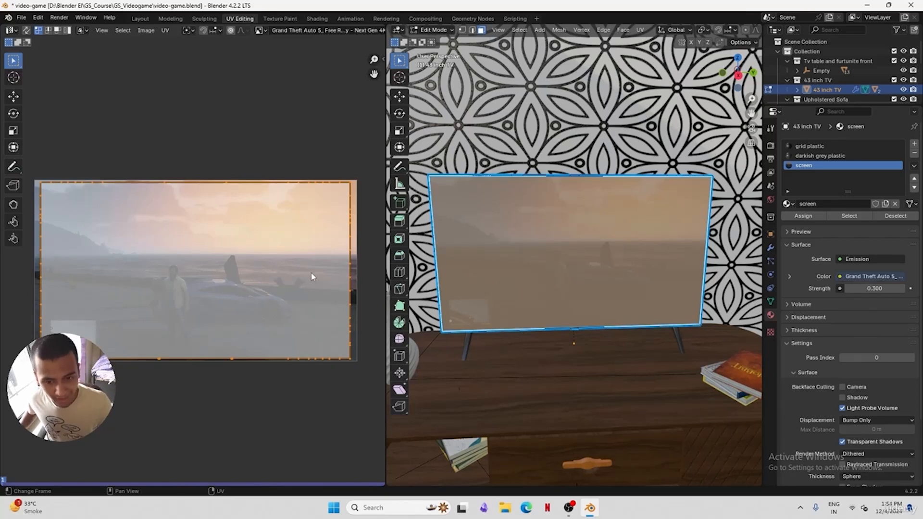
# Try to stretch the screen UVs along X past the video frame's sides, and undo the scaling
pyautogui.press('s')
pyautogui.press('y')
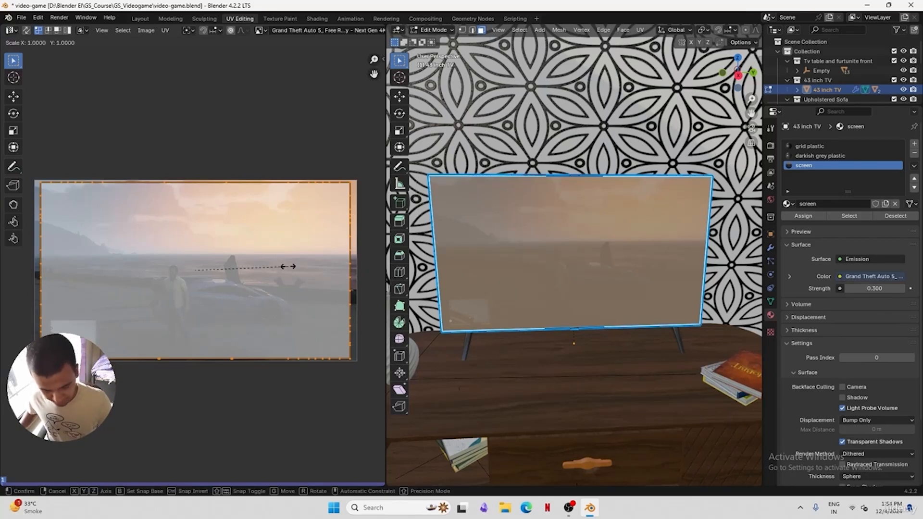
pyautogui.press('x')
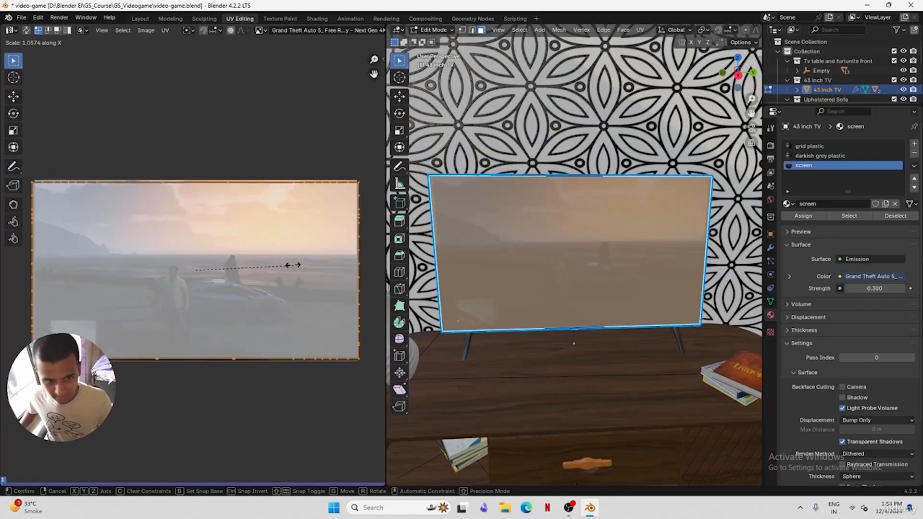
pyautogui.click(293, 264)
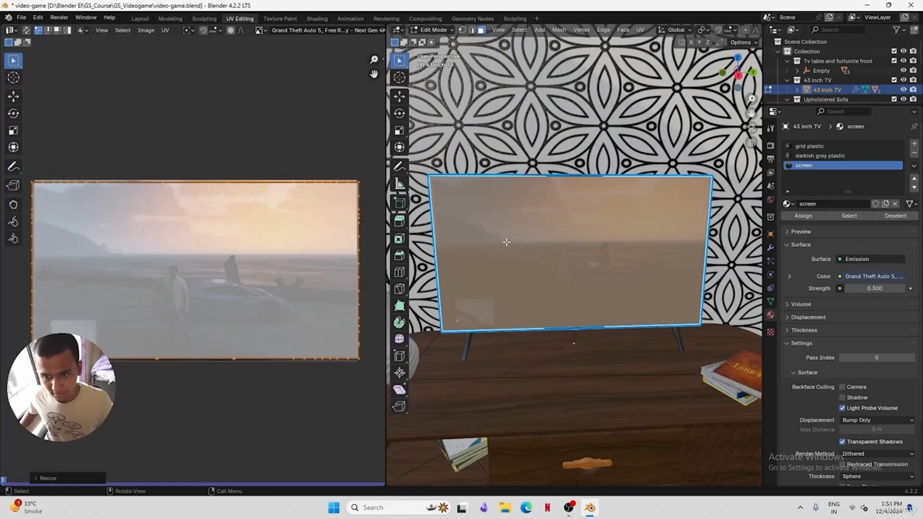
pyautogui.hotkey('ctrl', 'z')
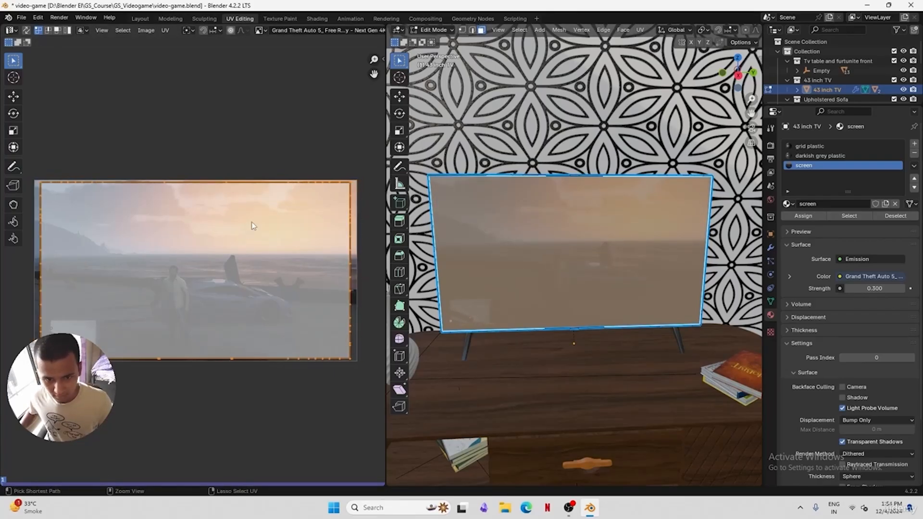
# Widen the screen UVs slightly along X, fine-tune their overall scale to fit the video frame, and save the file
pyautogui.press('s')
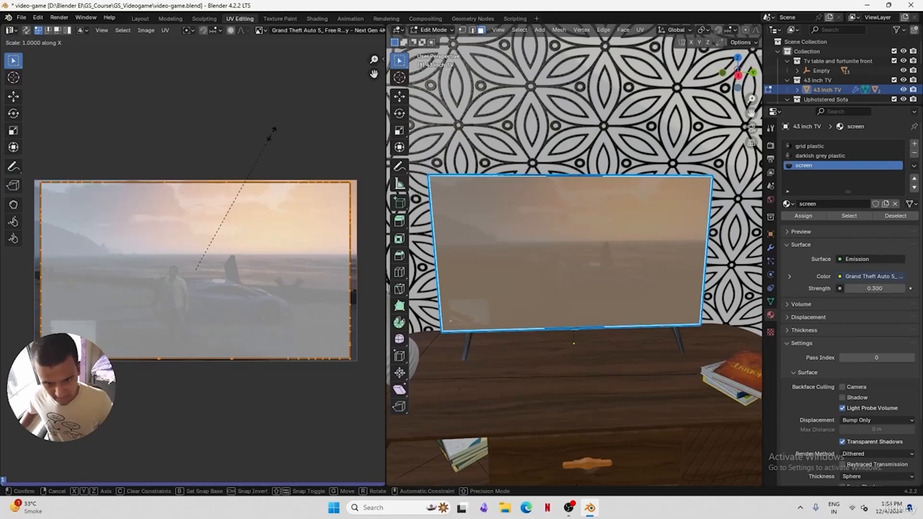
pyautogui.press('x')
pyautogui.click(277, 133)
pyautogui.press('s')
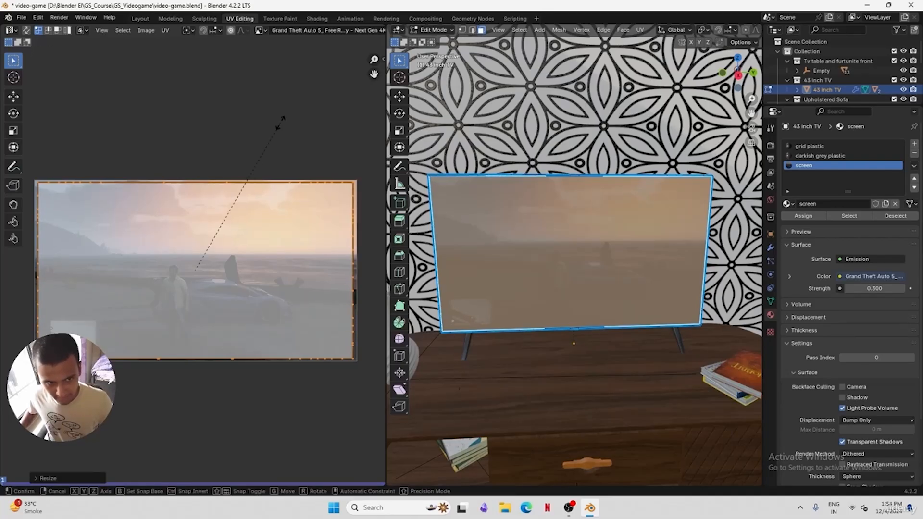
pyautogui.click(283, 125)
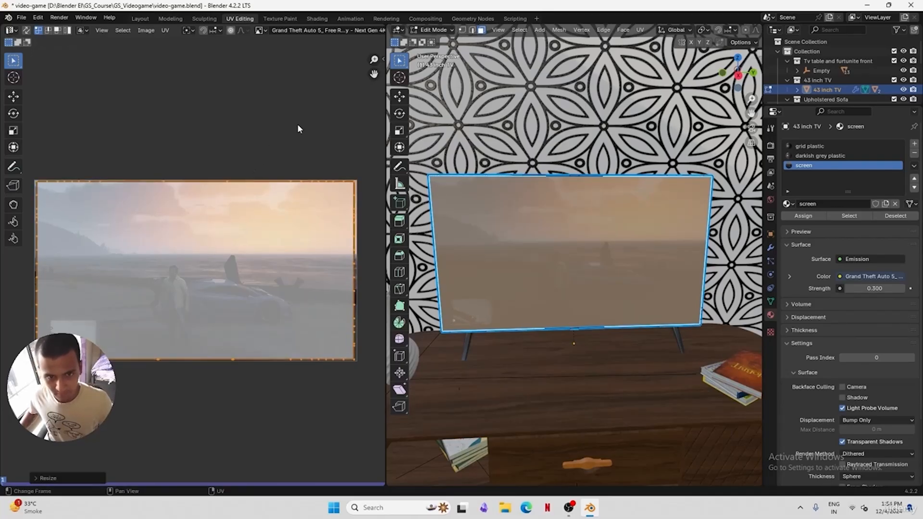
pyautogui.hotkey('ctrl', 's')
# Check the TV in the Layout workspace, then raise the screen material's Emission Strength to 3.300 in Shading
pyautogui.click(139, 19)
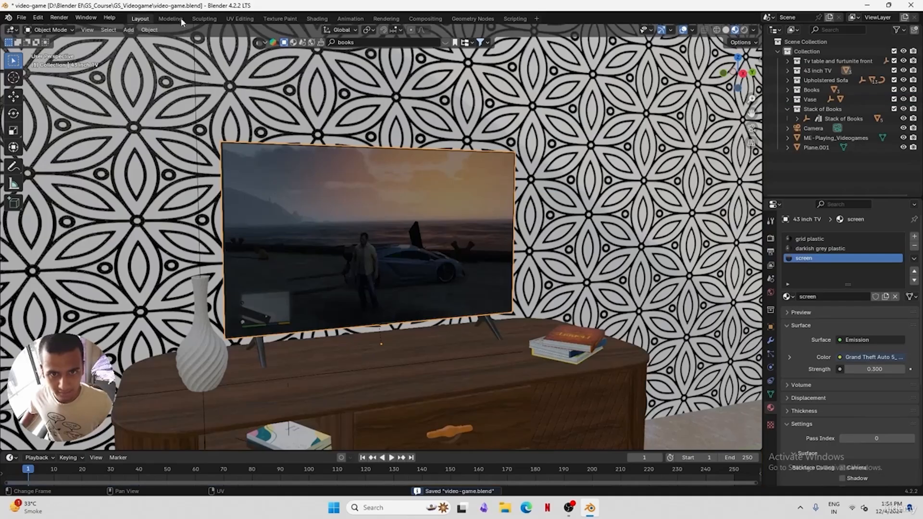
pyautogui.click(317, 18)
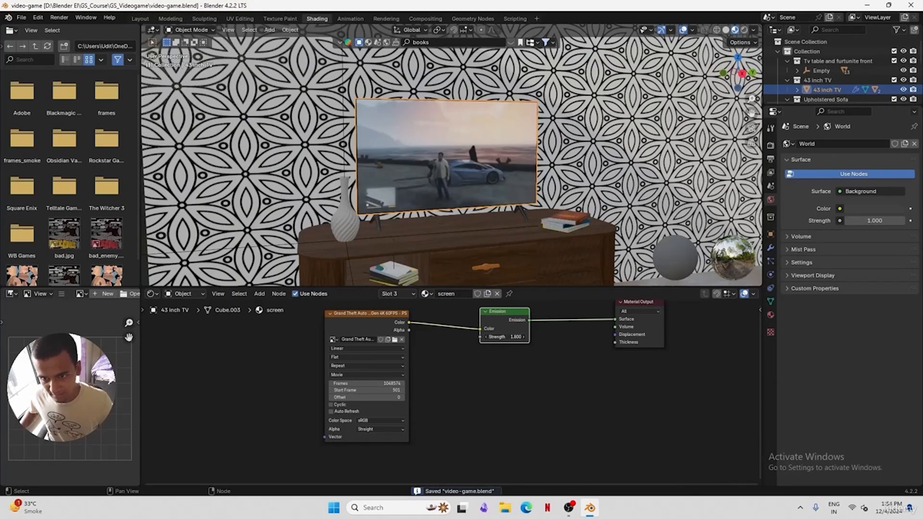
pyautogui.moveTo(505, 336); pyautogui.dragTo(544, 337)
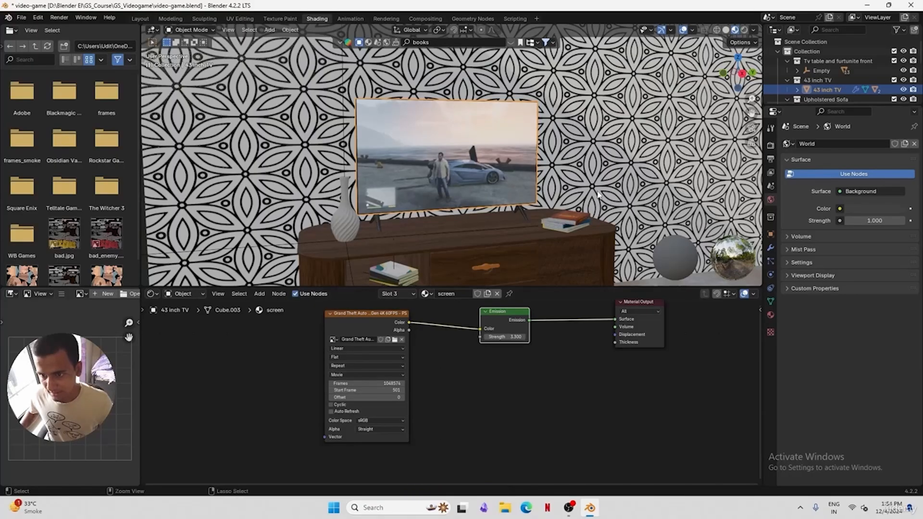
# Enlarge the Outliner and collapse the TV table, TV, sofa, books, vase and stack of books collections
pyautogui.moveTo(791, 106); pyautogui.dragTo(791, 217)
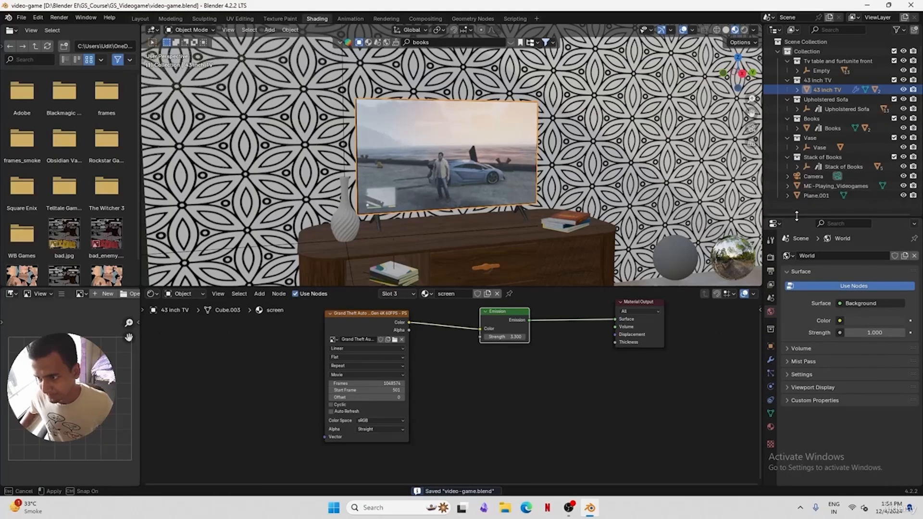
pyautogui.click(787, 81)
pyautogui.click(787, 60)
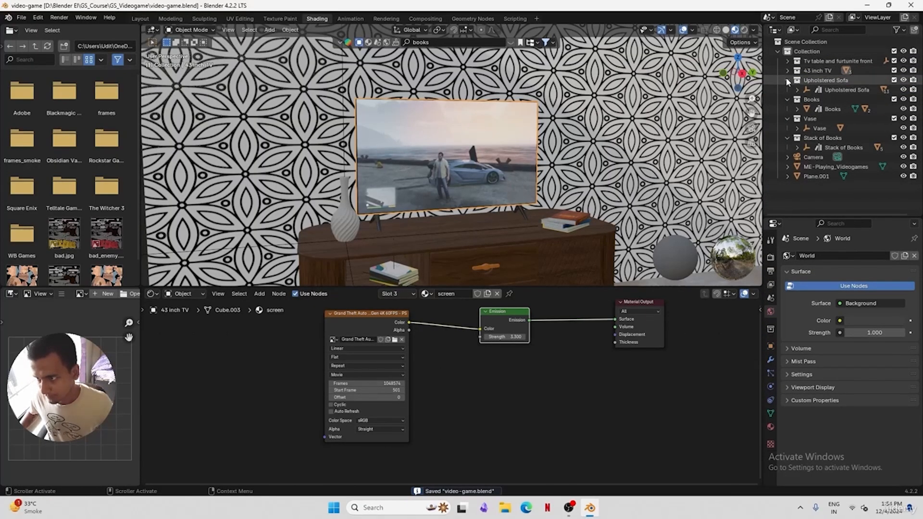
pyautogui.click(786, 80)
pyautogui.click(786, 90)
pyautogui.click(788, 99)
pyautogui.click(787, 109)
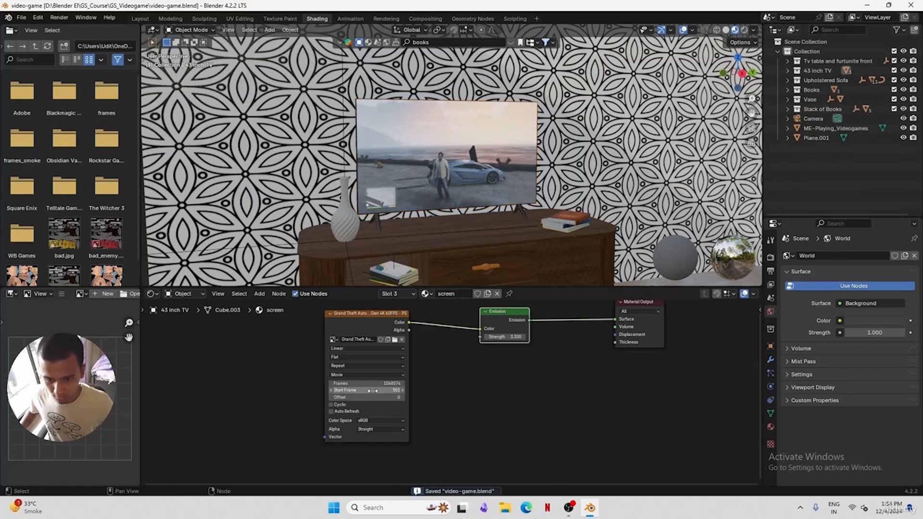
# Set the movie texture's Start Frame to 3101, play and scrub the animation in the Layout workspace, and save the file
pyautogui.moveTo(371, 391); pyautogui.dragTo(496, 379)
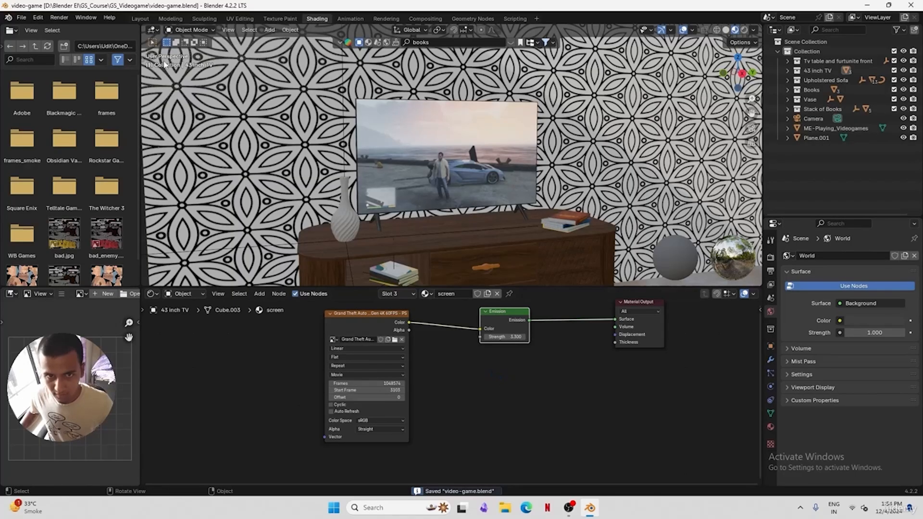
pyautogui.click(143, 20)
pyautogui.press('space')
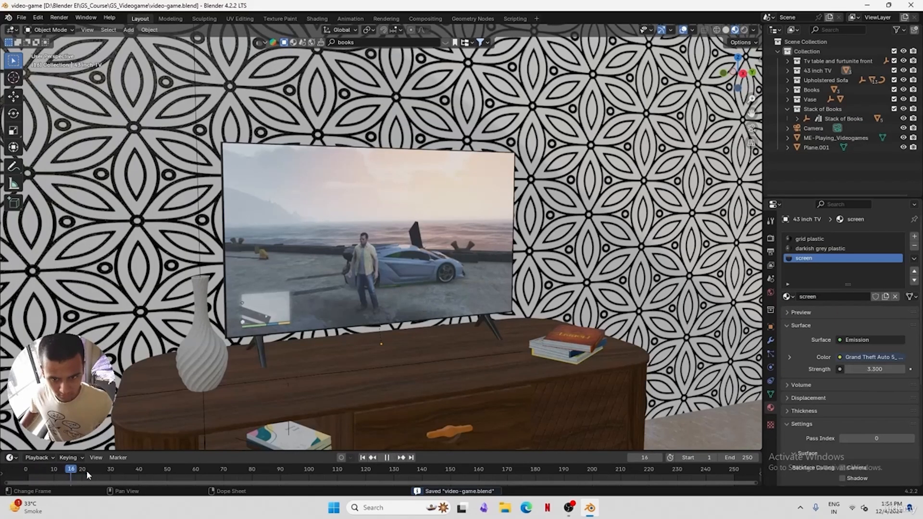
pyautogui.moveTo(329, 465); pyautogui.dragTo(93, 471)
pyautogui.hotkey('ctrl', 's')
# Return to the Shading workspace and set the movie texture's Start Frame to 1
pyautogui.click(319, 19)
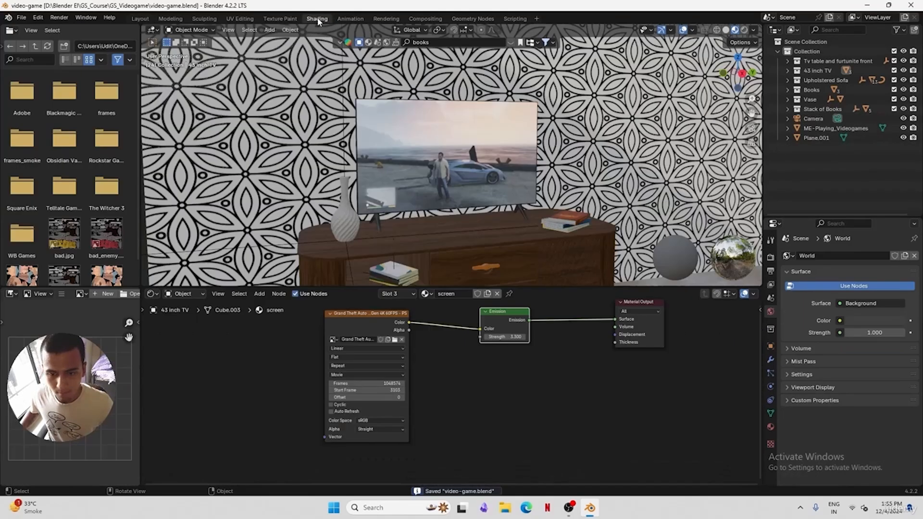
pyautogui.click(379, 390)
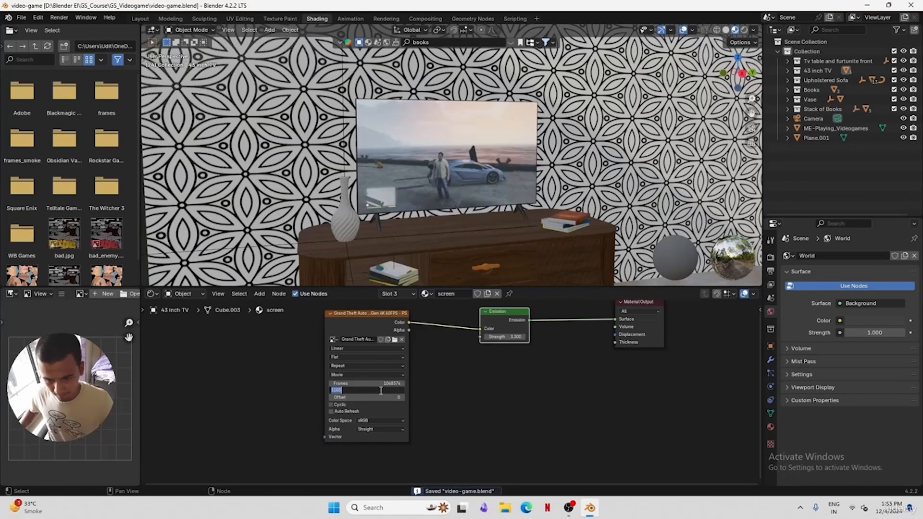
pyautogui.write('1')
pyautogui.press('Return')
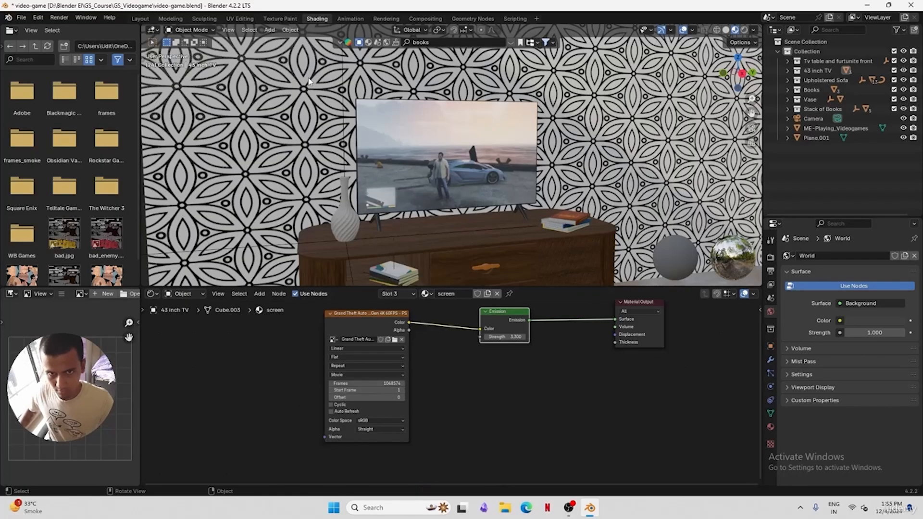
# Save the file and play the animation from the start in the Layout workspace to check the TV footage
pyautogui.hotkey('ctrl', 's')
pyautogui.click(139, 18)
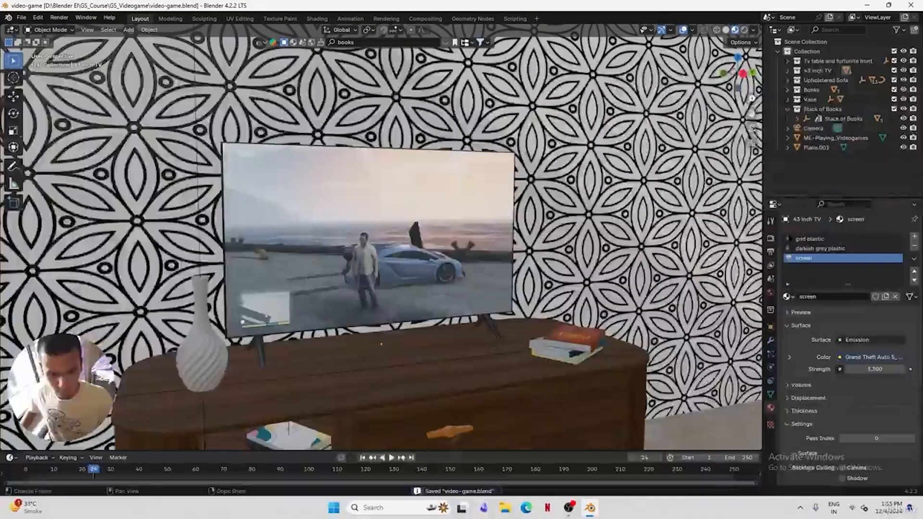
pyautogui.click(27, 473)
pyautogui.press('space')
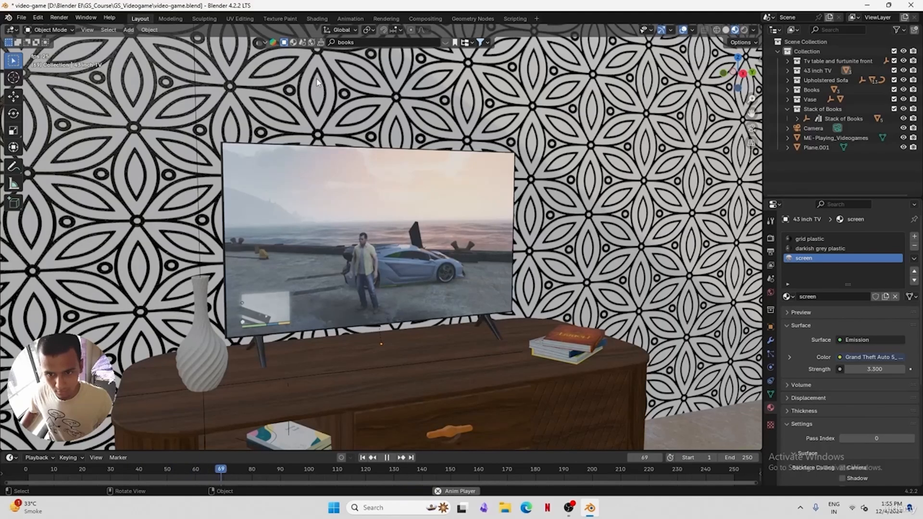
pyautogui.press('space')
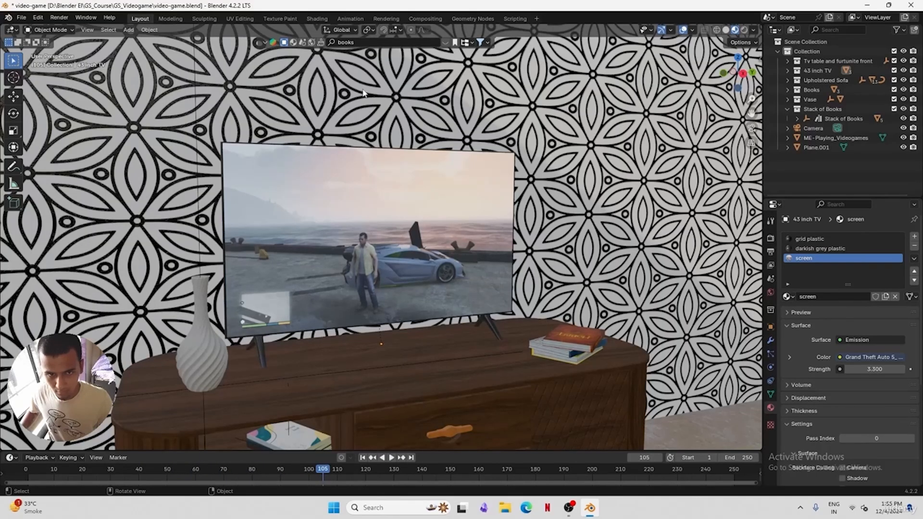
# Set the movie texture's Frames to 500 and enable Auto Refresh in the Shading workspace
pyautogui.click(323, 16)
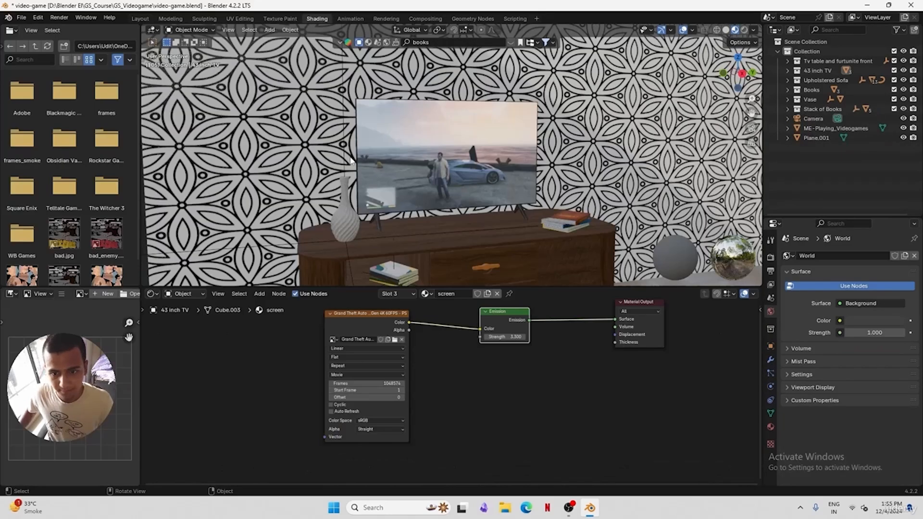
pyautogui.click(378, 386)
pyautogui.write('500')
pyautogui.press('Return')
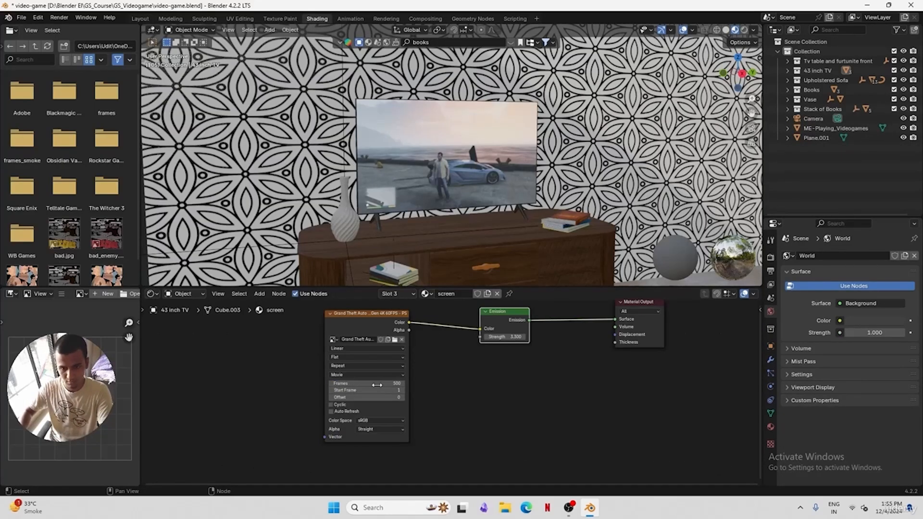
pyautogui.click(332, 411)
# Play and scrub the animation in the Layout workspace to check whether the TV footage moves
pyautogui.click(140, 19)
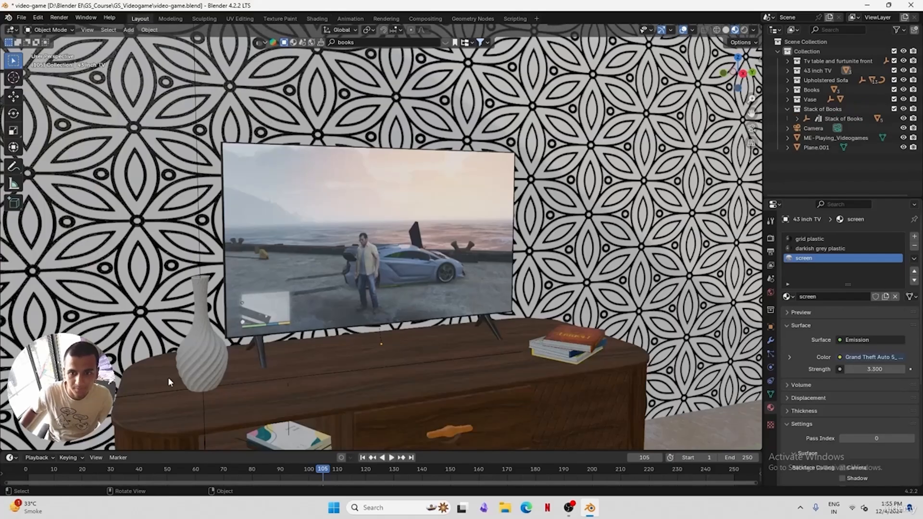
pyautogui.click(173, 469)
pyautogui.press('space')
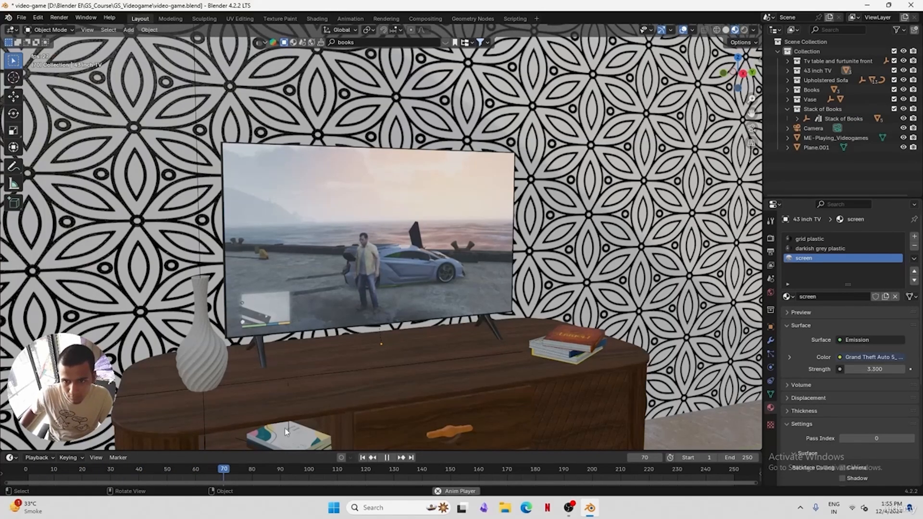
pyautogui.press('space')
pyautogui.moveTo(272, 470); pyautogui.dragTo(473, 461)
pyautogui.press('Escape')
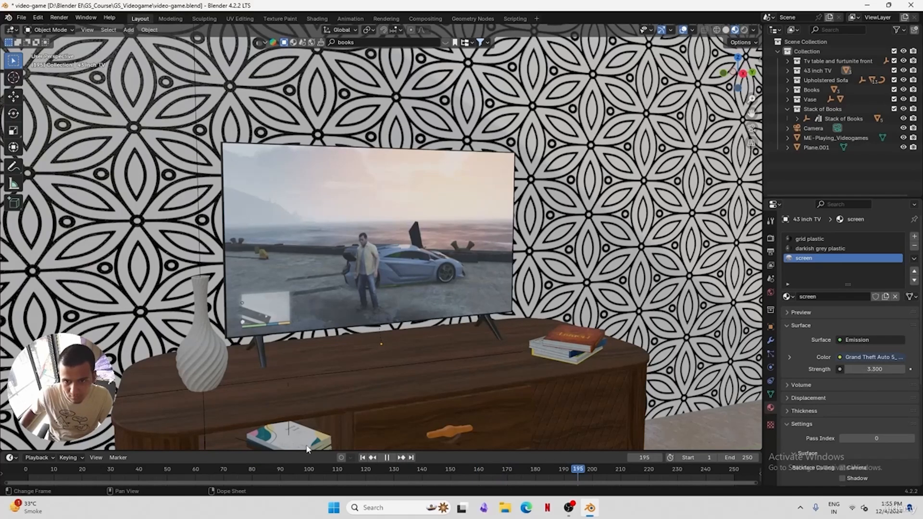
# Set the movie texture's Start Frame to 2245 in the Shading workspace and save the file
pyautogui.click(321, 22)
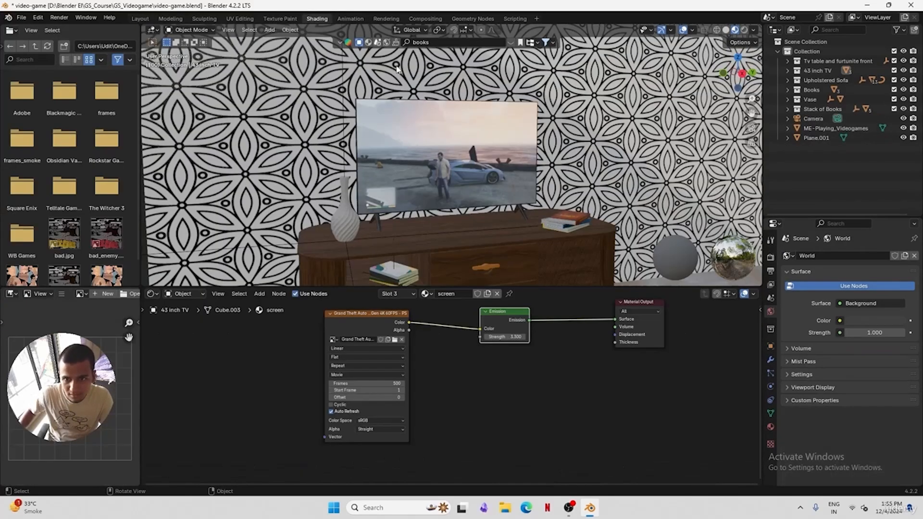
pyautogui.click(379, 390)
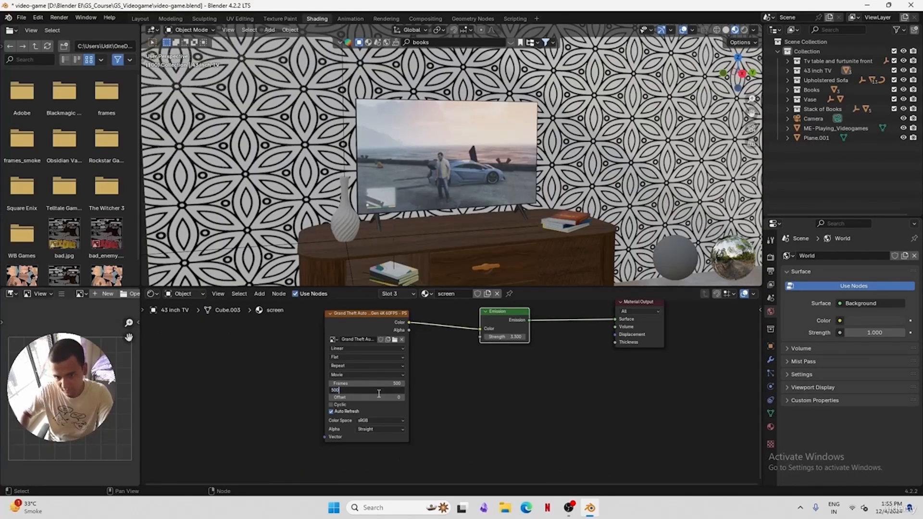
pyautogui.write('500')
pyautogui.press('Return')
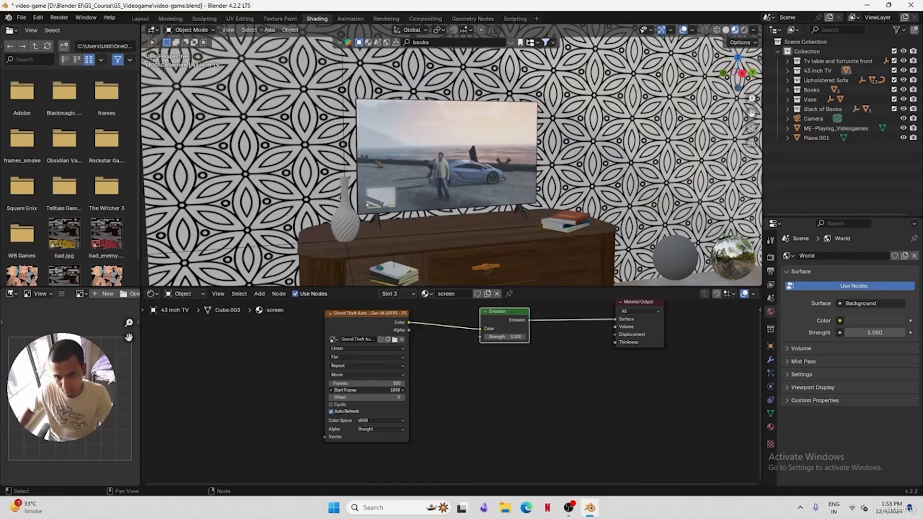
pyautogui.hotkey('ctrl', 's')
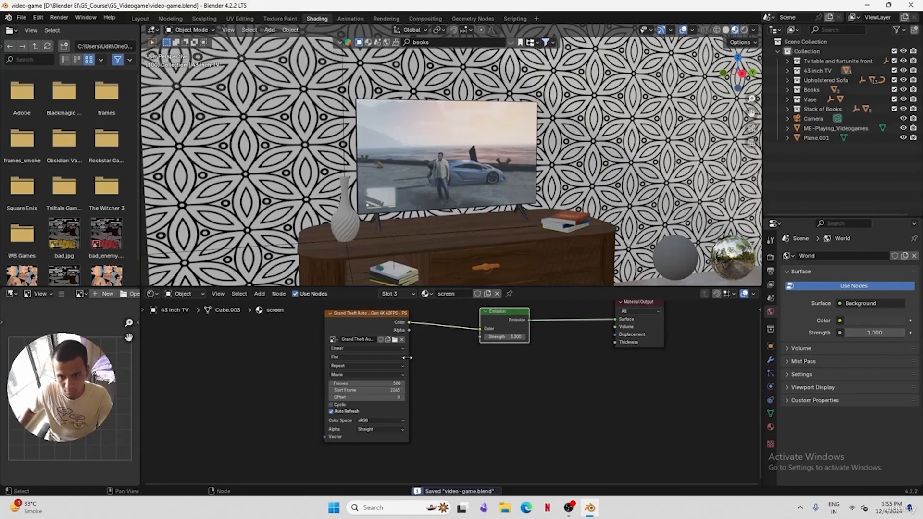
# Scrub and play the timeline in the Layout workspace to recheck the TV footage, saving the file again
pyautogui.click(139, 19)
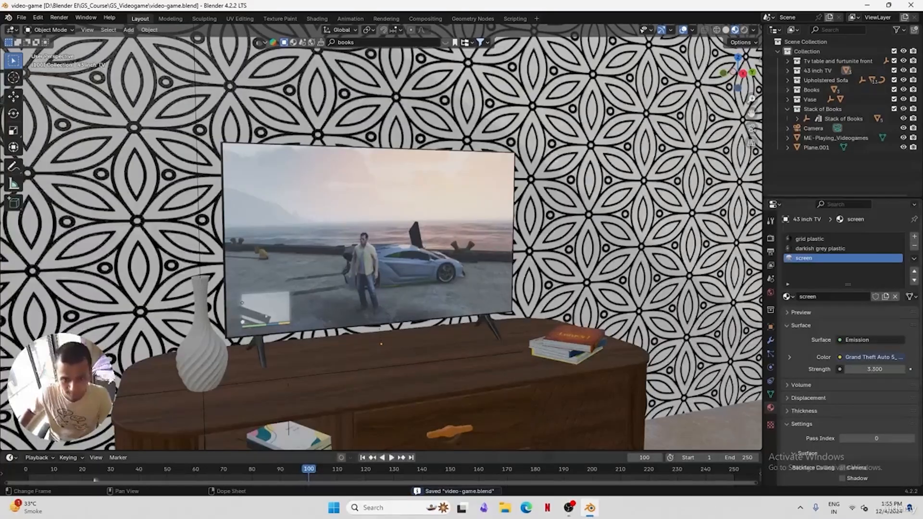
pyautogui.click(38, 469)
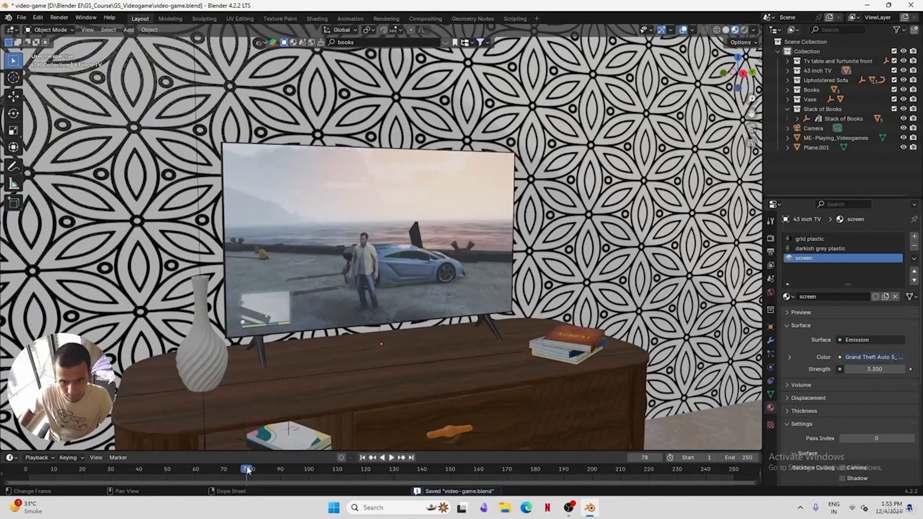
pyautogui.press('space')
pyautogui.hotkey('ctrl', 's')
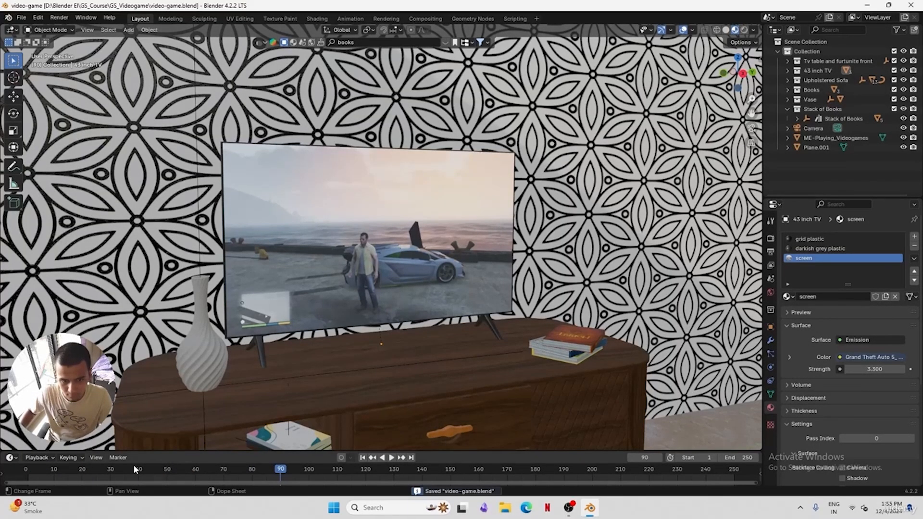
pyautogui.moveTo(94, 474); pyautogui.dragTo(334, 474)
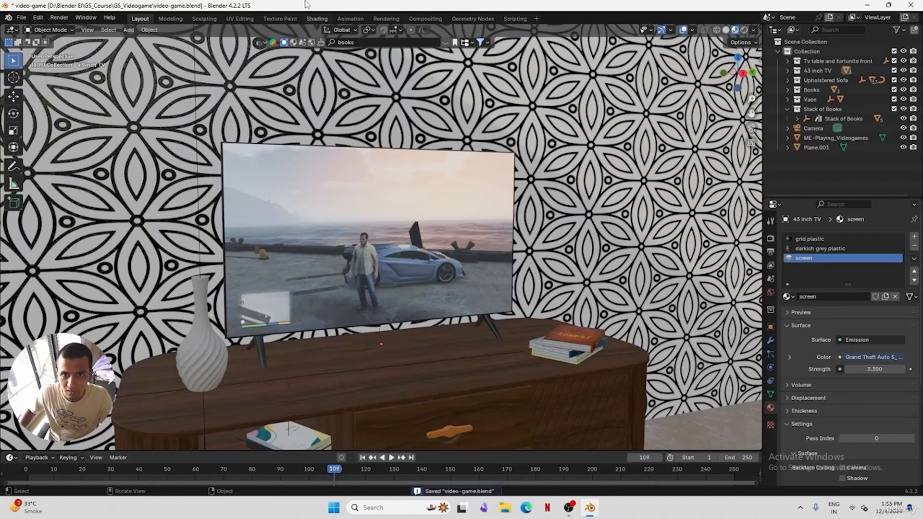
# Return to the Shading workspace, then find and launch Adobe After Effects
pyautogui.click(317, 18)
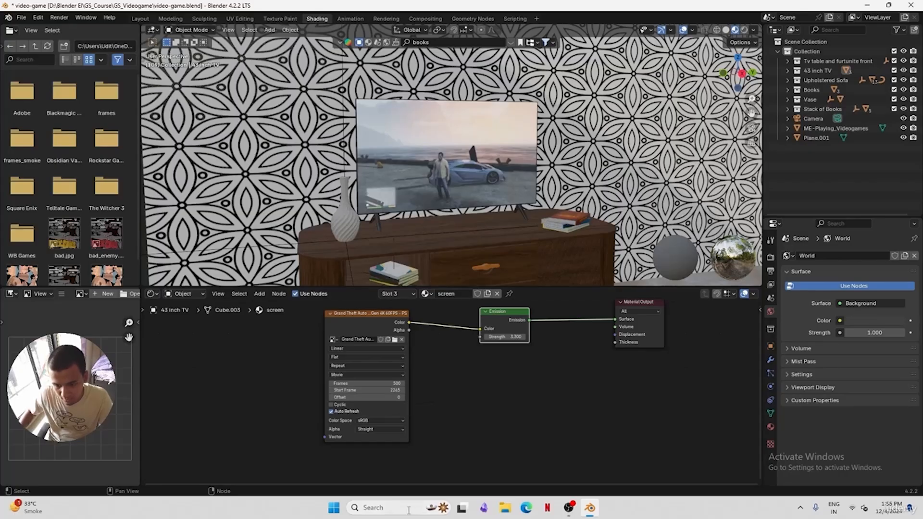
pyautogui.click(385, 507)
pyautogui.write('aft')
pyautogui.click(439, 212)
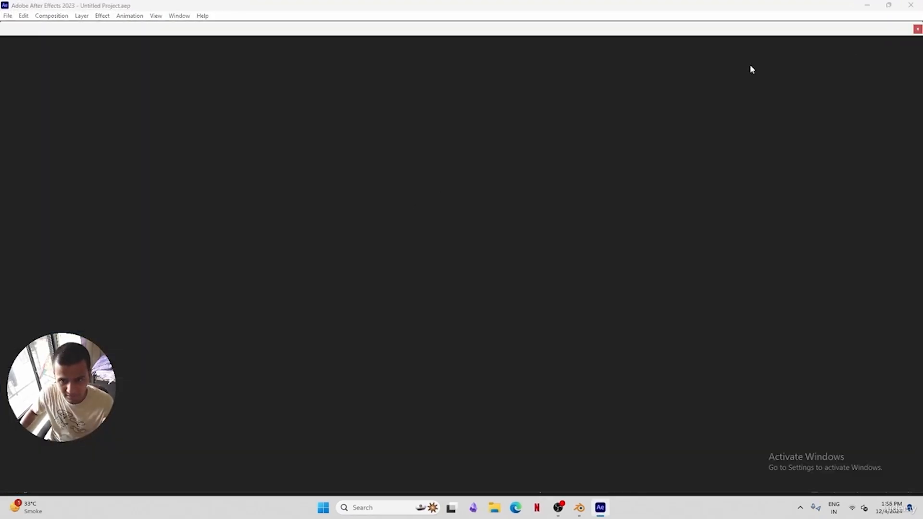
# Create a new composition with the HD 1920x1080 29.97 fps preset
pyautogui.click(407, 180)
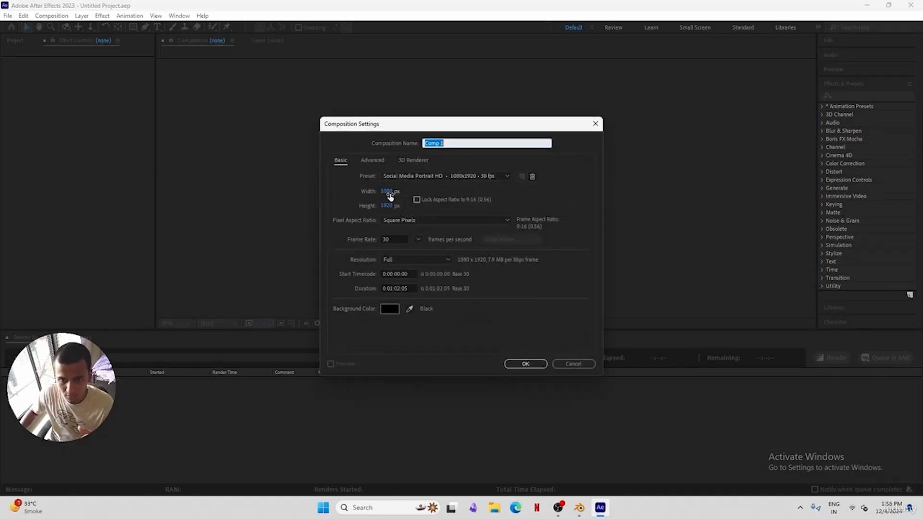
pyautogui.click(403, 176)
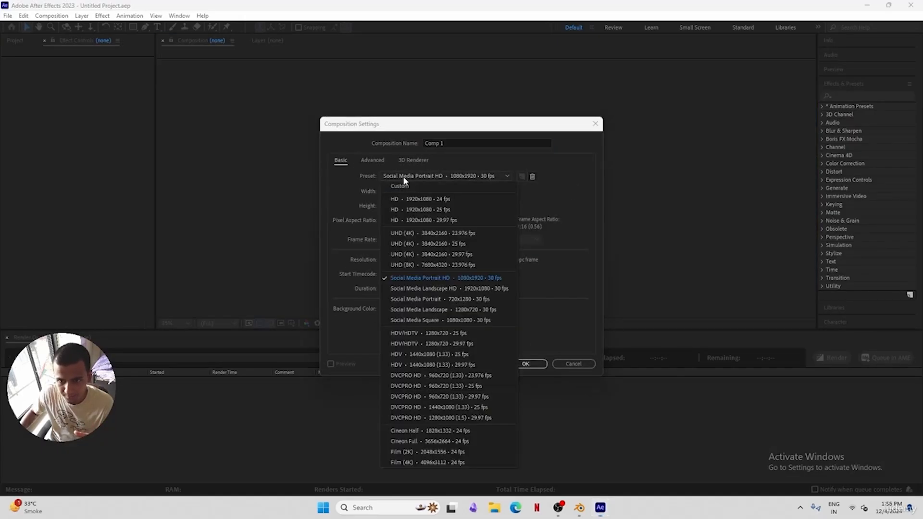
pyautogui.click(424, 220)
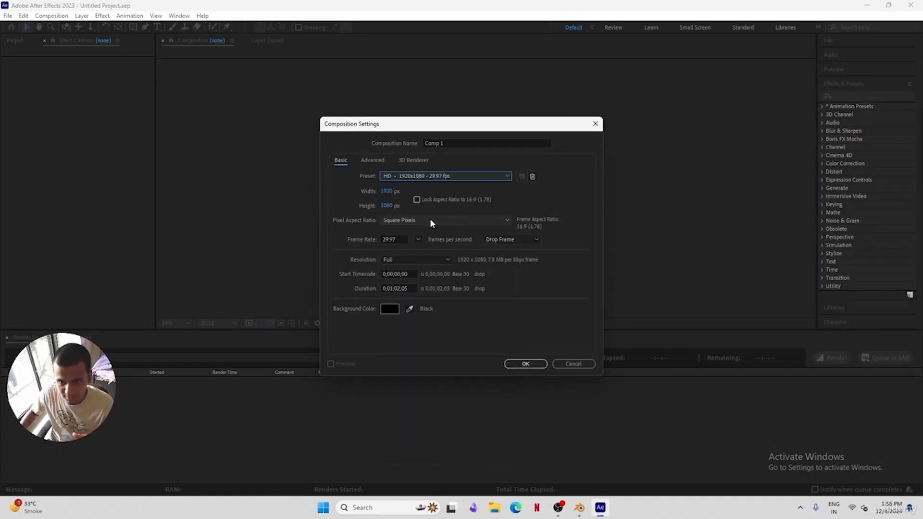
pyautogui.click(518, 366)
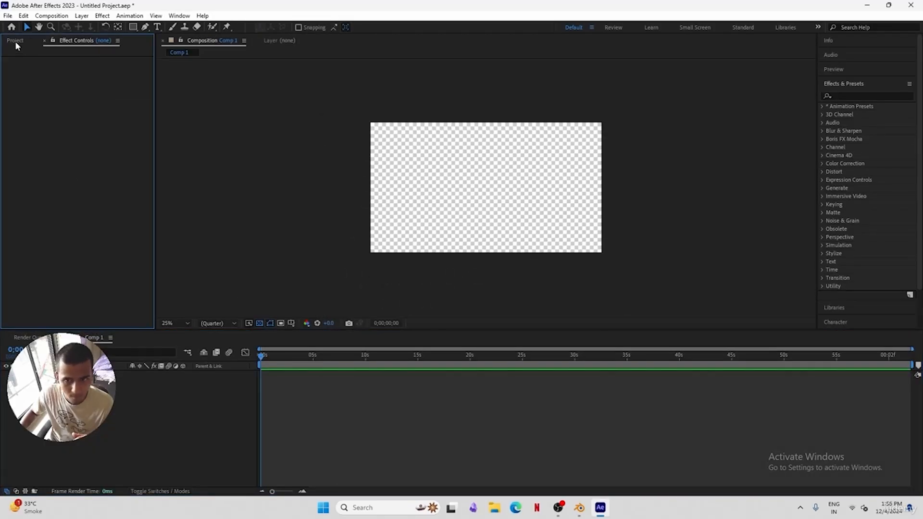
# Import the Grand Theft Auto 5 Free Roam gameplay video from Downloads and add it to the Comp 1 timeline
pyautogui.click(16, 42)
pyautogui.rightClick(55, 176)
pyautogui.moveTo(115, 225)
pyautogui.click(197, 223)
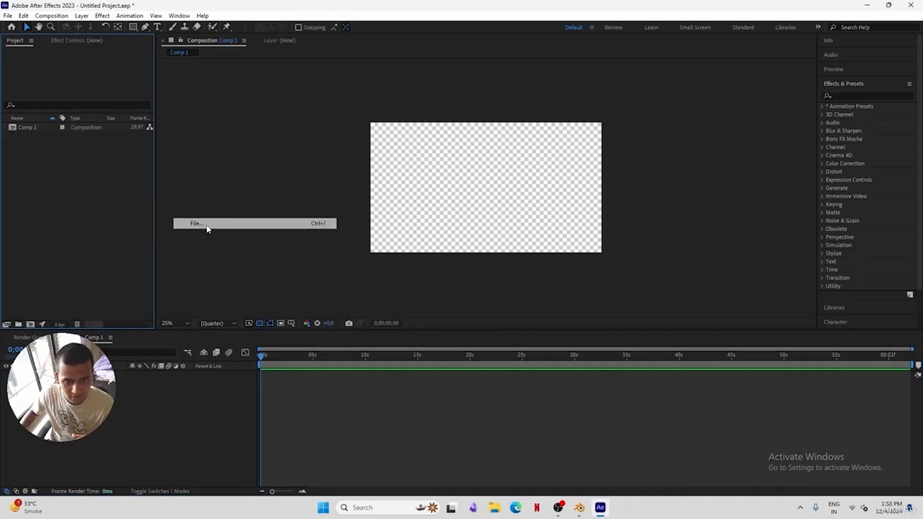
pyautogui.scroll(5, 247, 195)
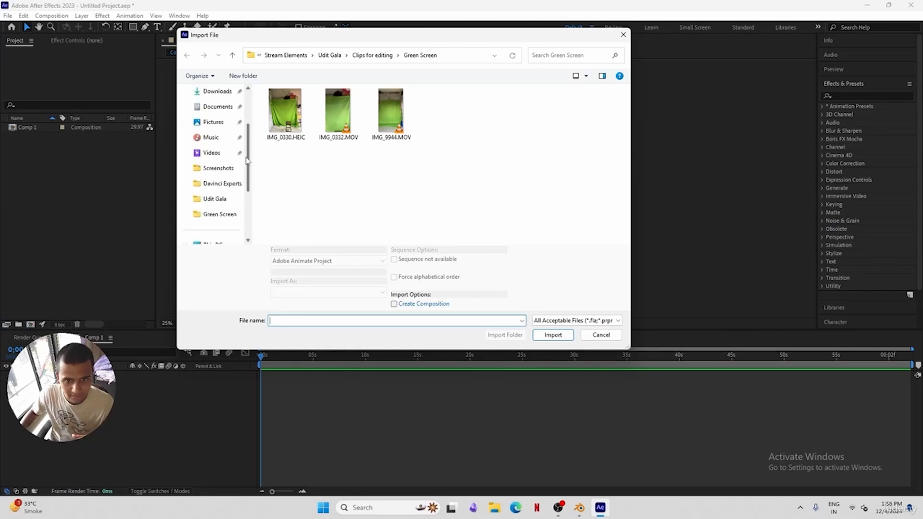
pyautogui.click(216, 171)
pyautogui.doubleClick(286, 129)
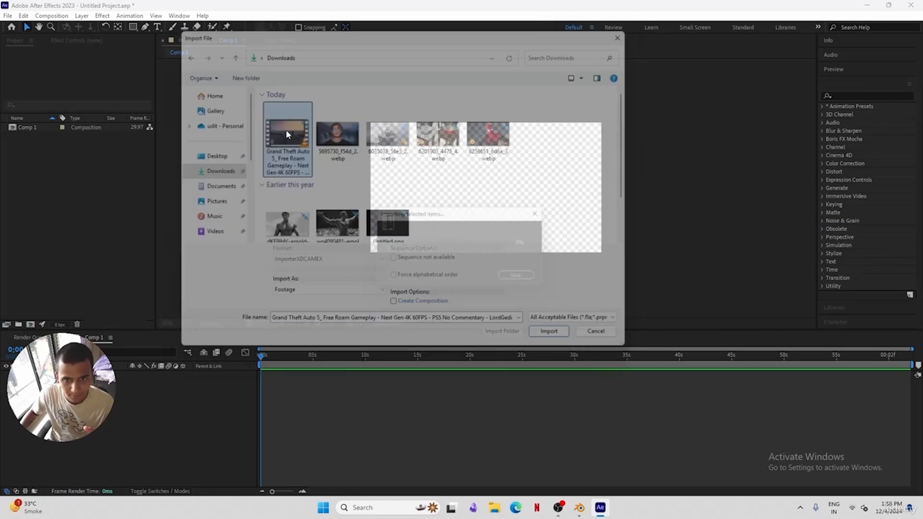
pyautogui.moveTo(35, 141); pyautogui.dragTo(214, 381)
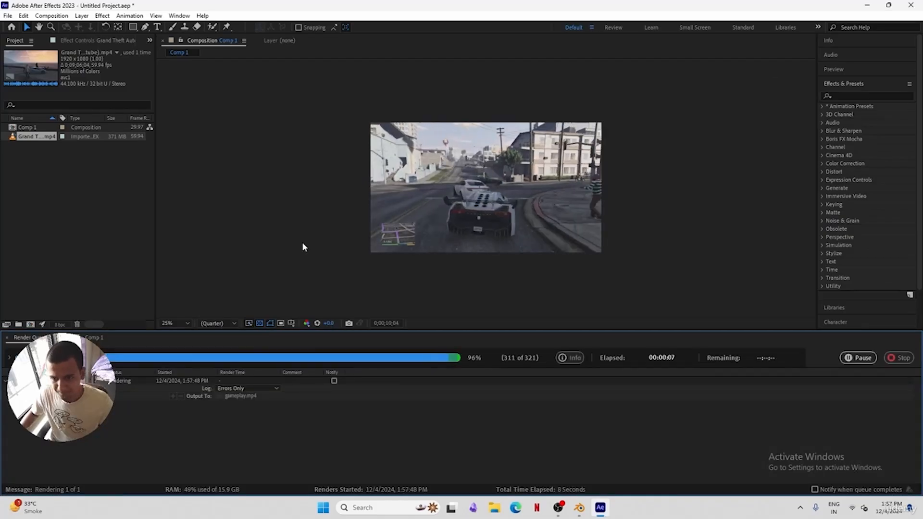
# Close After Effects without saving the project and switch back to Blender
pyautogui.click(919, 10)
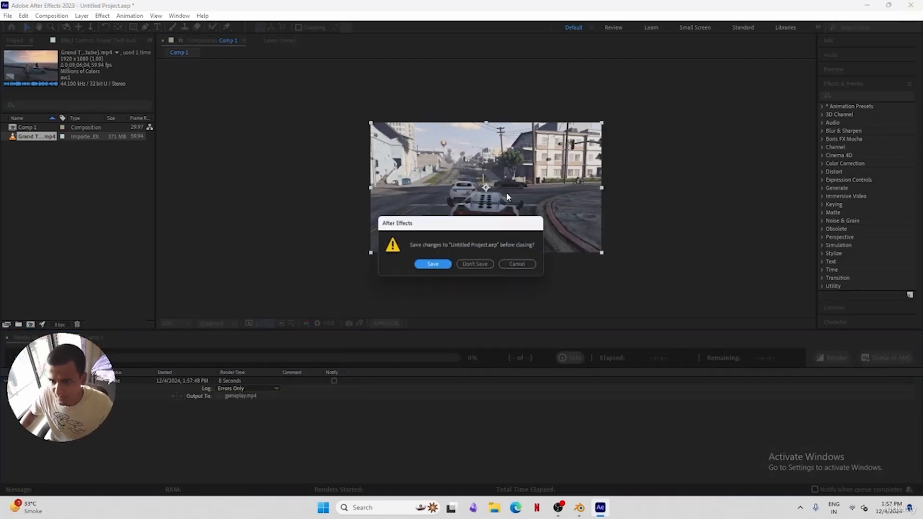
pyautogui.click(483, 260)
pyautogui.click(580, 508)
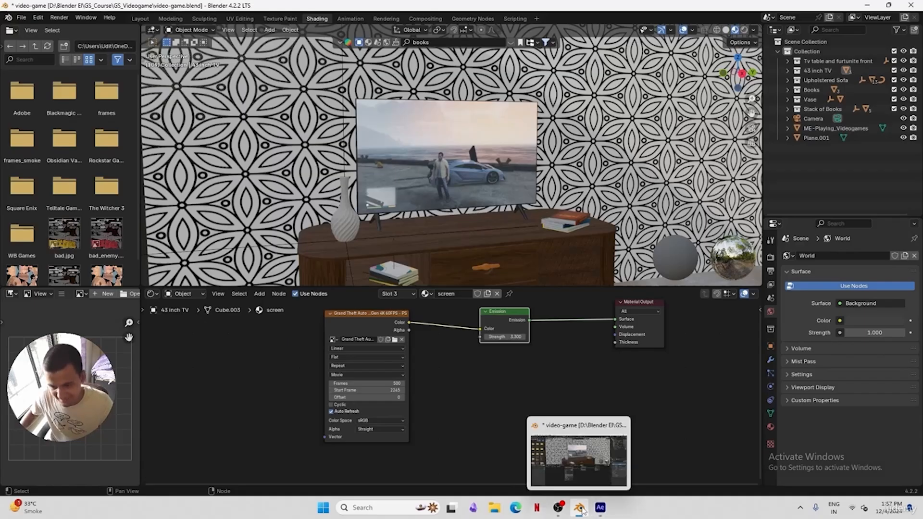
# Replace the screen's movie texture with gameplay.mp4 from the After Effects Exports folder and set its Frames to 800
pyautogui.click(391, 338)
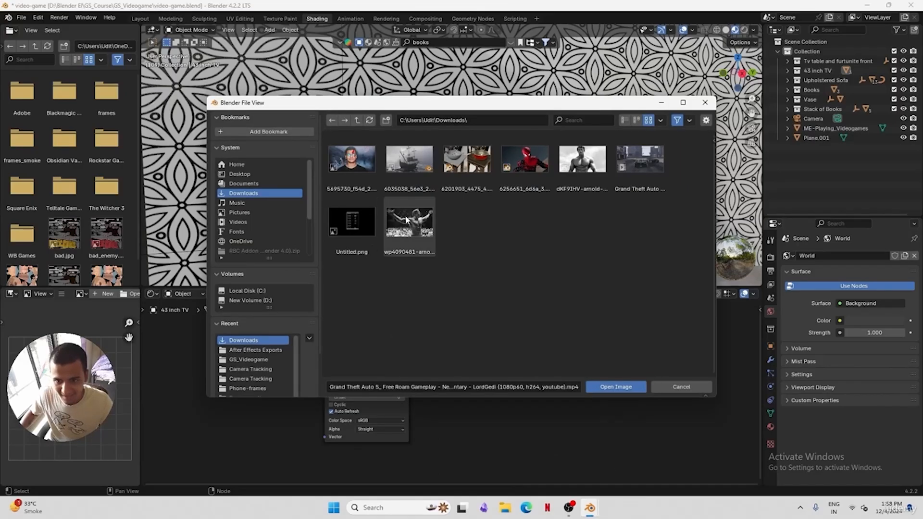
pyautogui.click(255, 349)
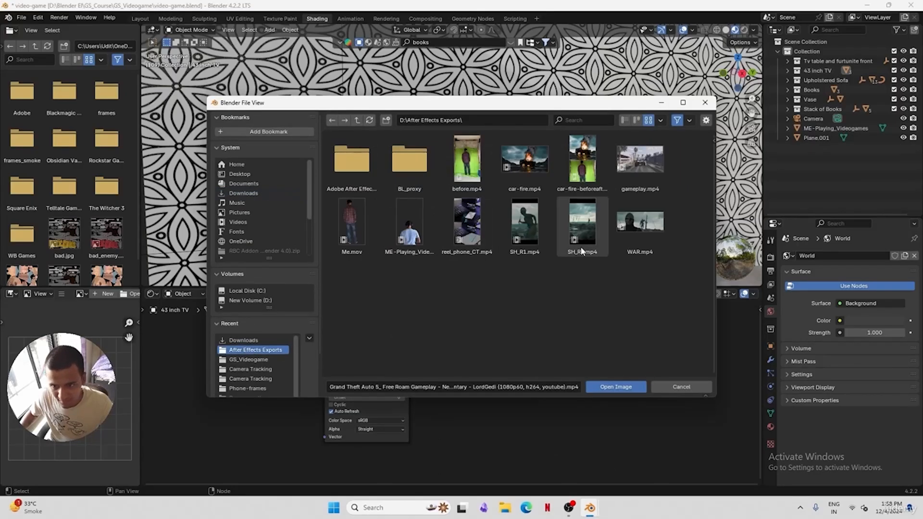
pyautogui.doubleClick(648, 161)
pyautogui.click(386, 384)
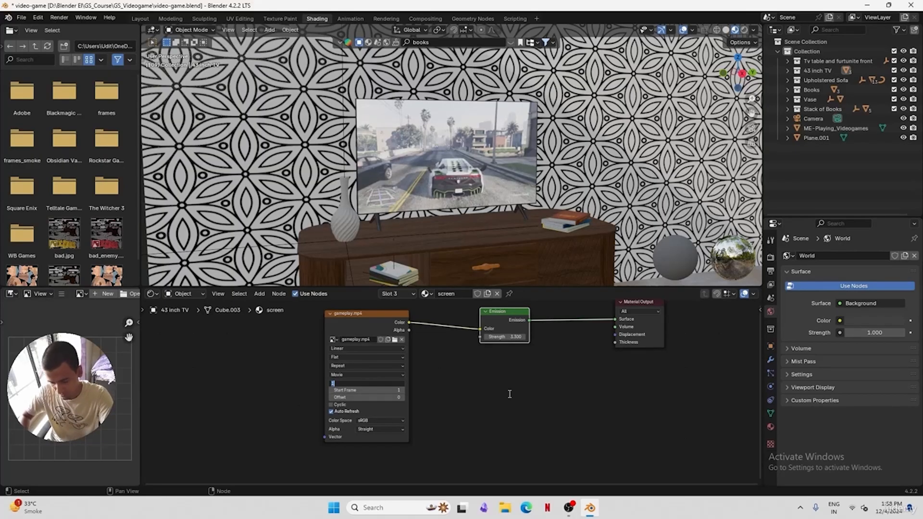
pyautogui.press('Return')
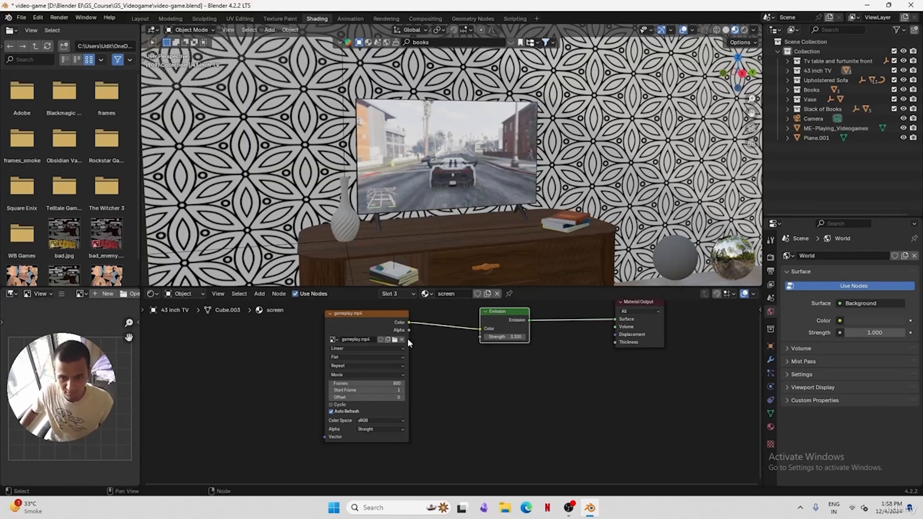
# Save the file and play the animation in the Layout workspace, viewing the TV from behind the sofa
pyautogui.click(140, 18)
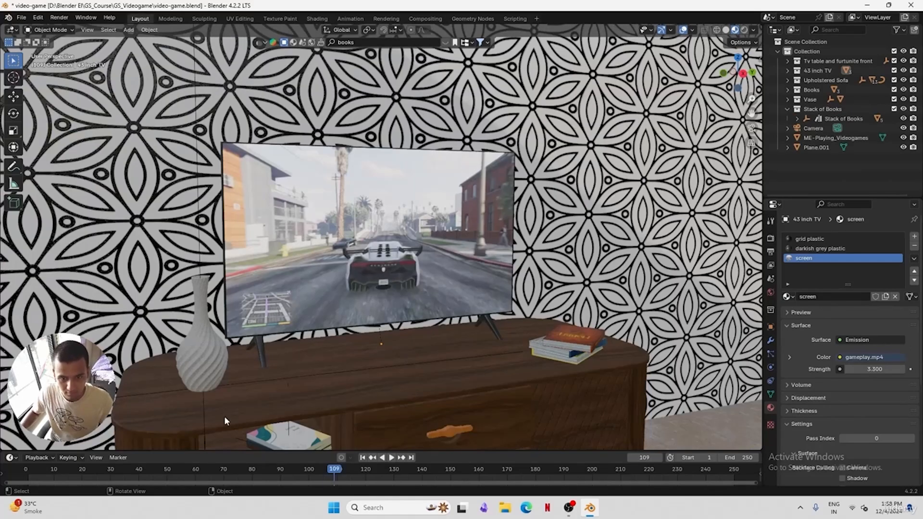
pyautogui.click(30, 469)
pyautogui.hotkey('ctrl', 's')
pyautogui.press('space')
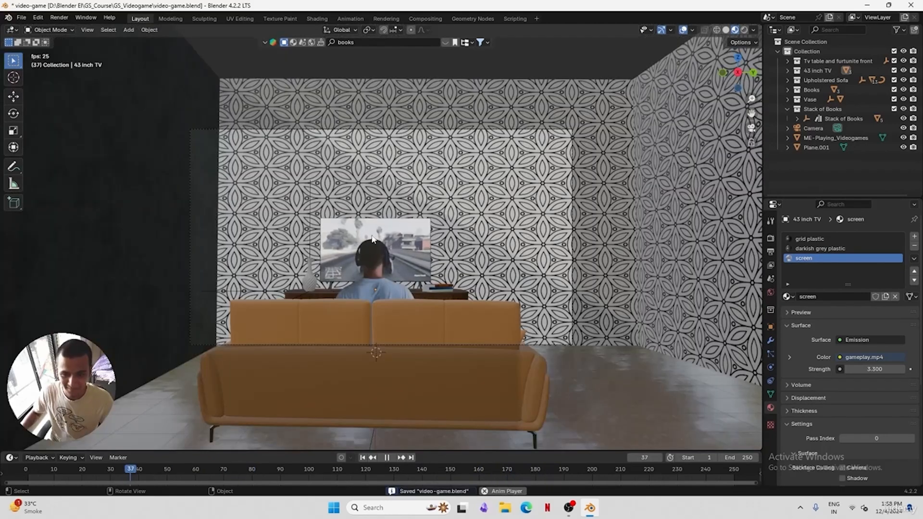
pyautogui.moveTo(424, 298); pyautogui.dragTo(474, 289, button='middle')
pyautogui.press('space')
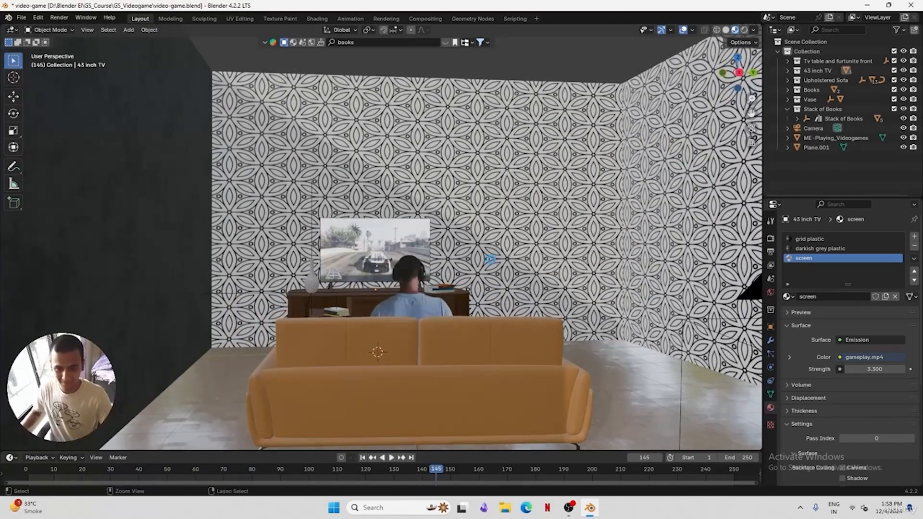
# Save the file and show the scene through the camera with Rendered viewport shading
pyautogui.hotkey('ctrl', 's')
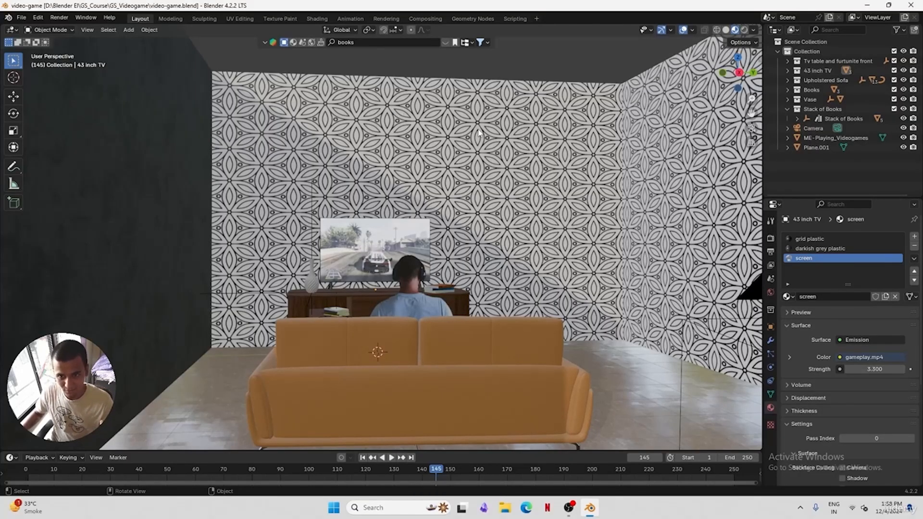
pyautogui.press('KP_0')
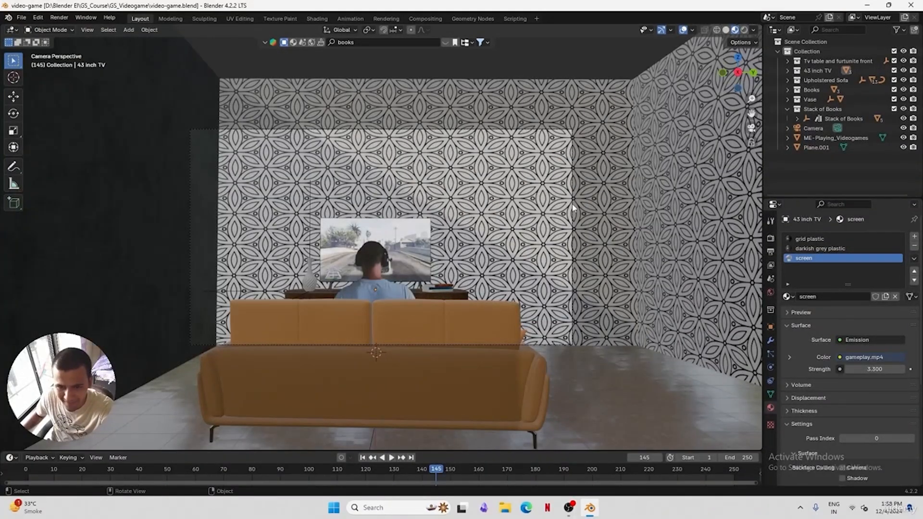
pyautogui.click(744, 31)
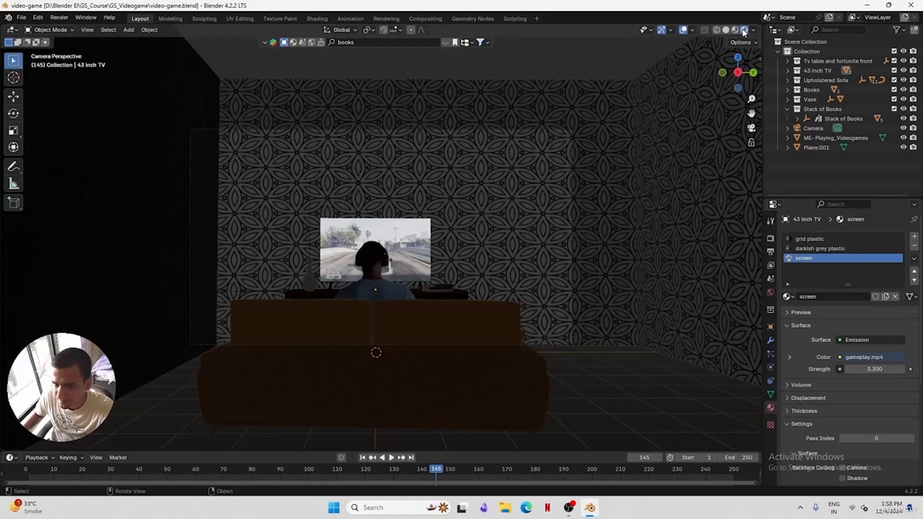
# Set the render engine to Cycles with GPU Compute as the device
pyautogui.click(770, 238)
pyautogui.click(859, 237)
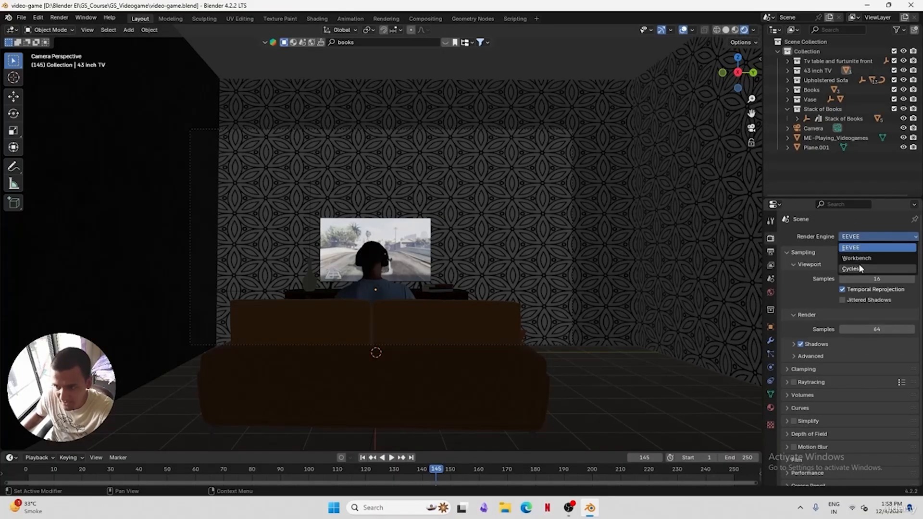
pyautogui.click(872, 268)
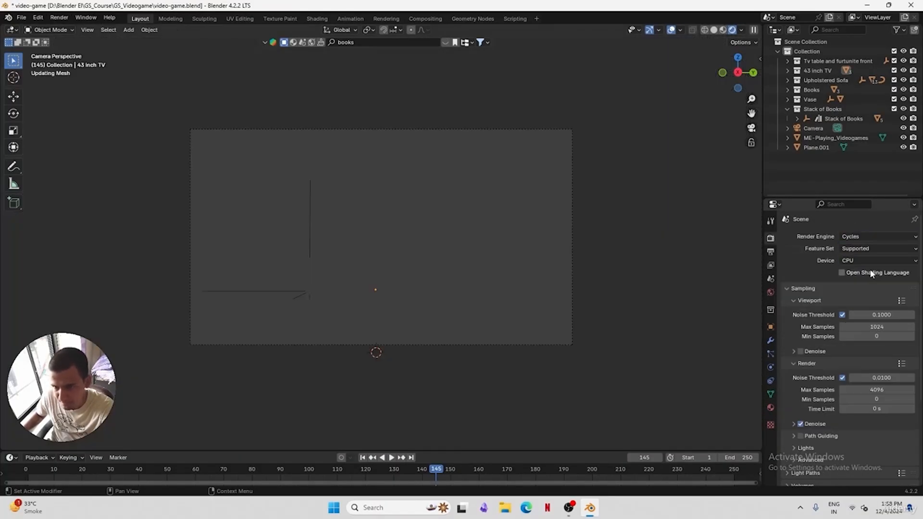
pyautogui.click(849, 261)
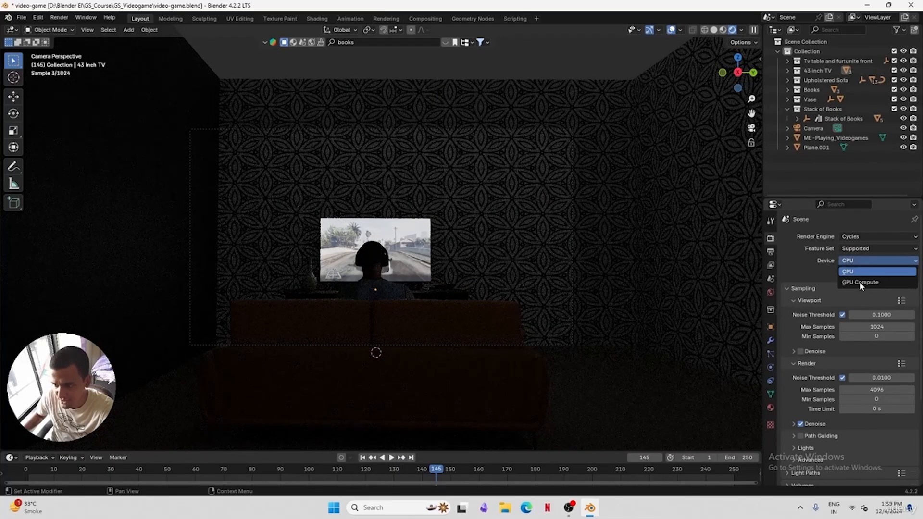
pyautogui.click(860, 281)
# Set the render Max Samples to 15 and the viewport Max Samples to 10
pyautogui.click(887, 390)
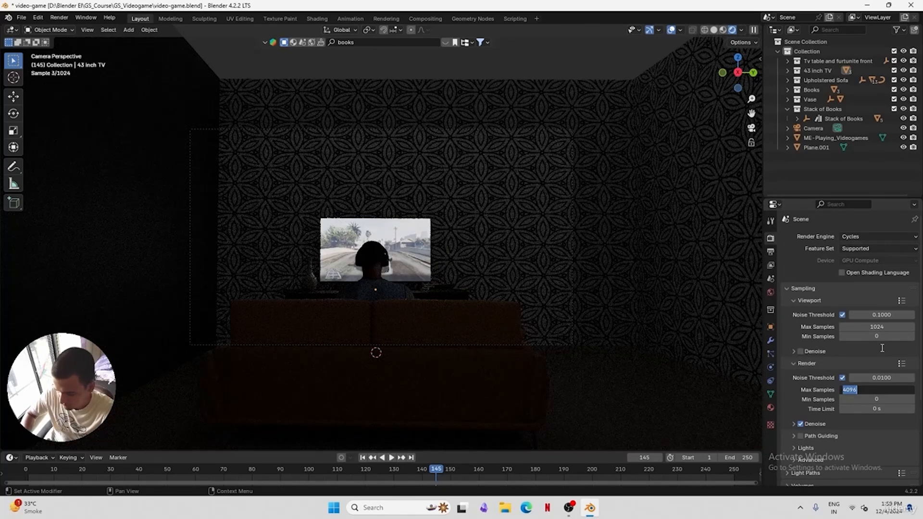
pyautogui.write('15')
pyautogui.press('Return')
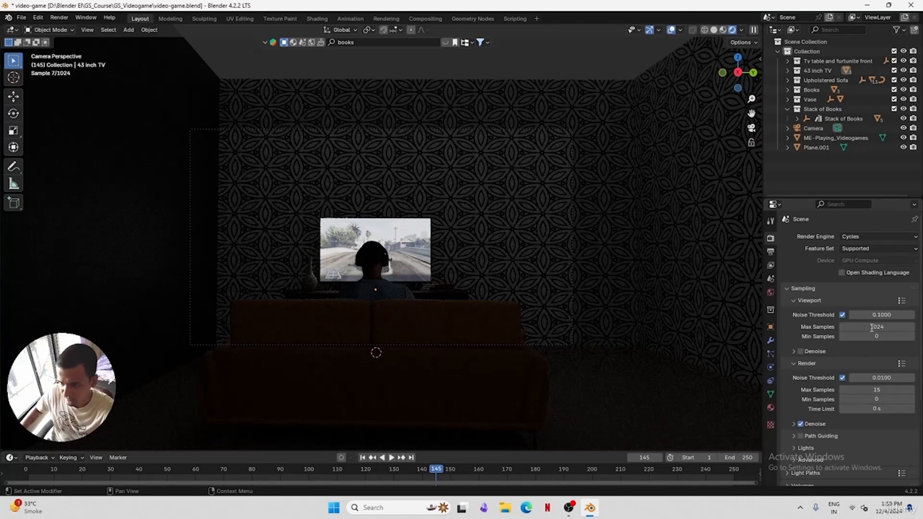
pyautogui.click(871, 328)
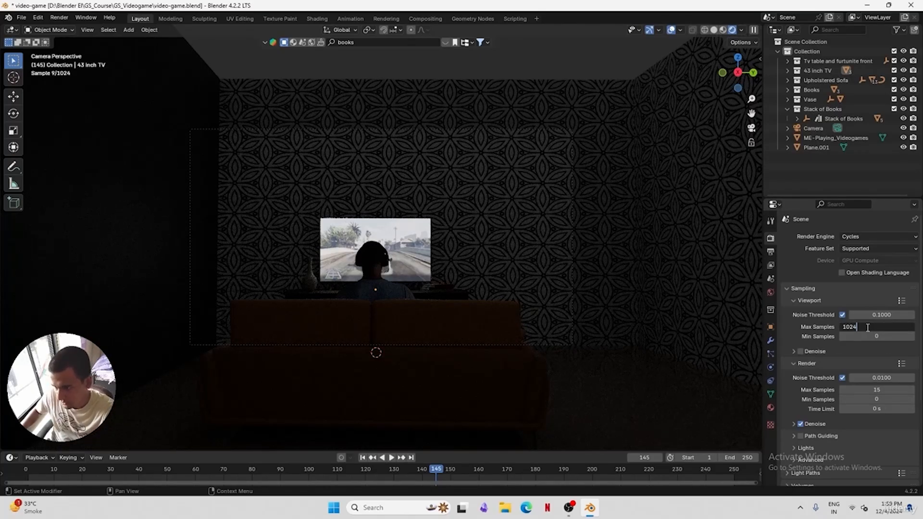
pyautogui.hotkey('ctrl', 'a')
pyautogui.write('10')
pyautogui.press('Return')
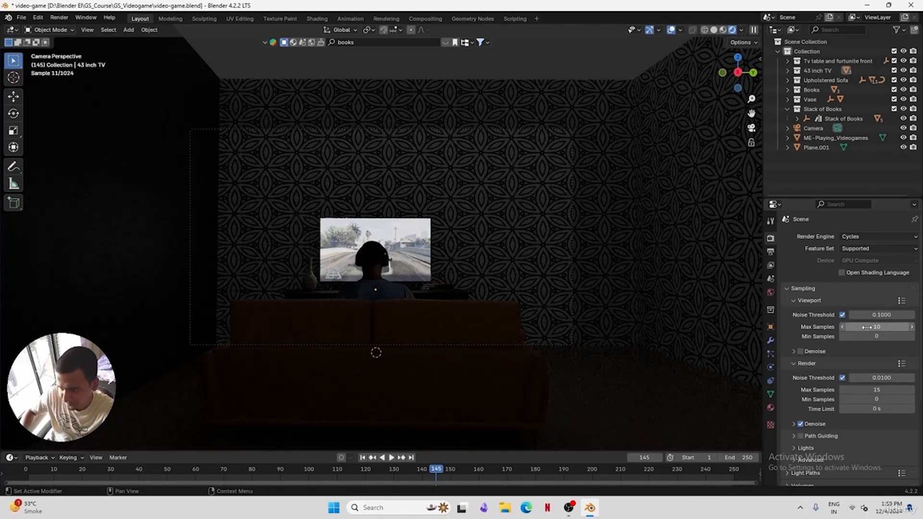
# Turn on Motion Blur in the render settings and save the file
pyautogui.scroll(-5, 817, 385)
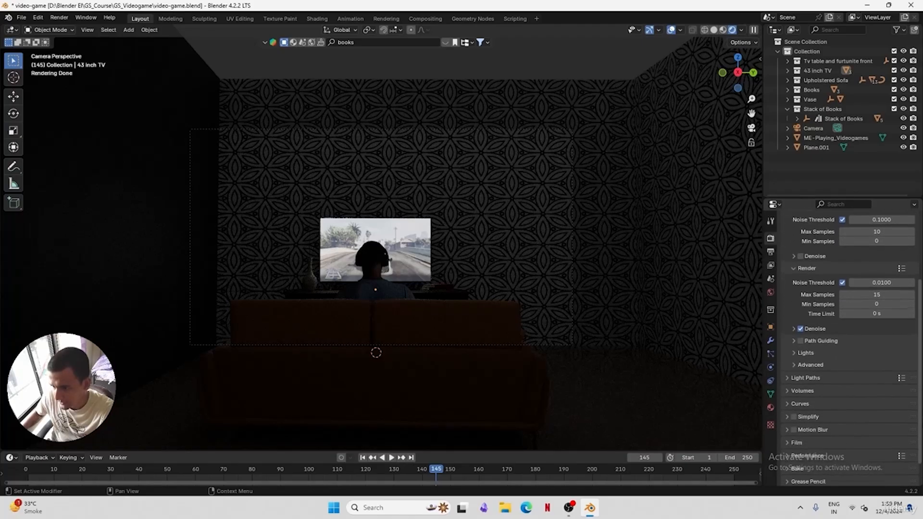
pyautogui.click(793, 428)
pyautogui.scroll(-1, 919, 429)
pyautogui.scroll(6, 920, 429)
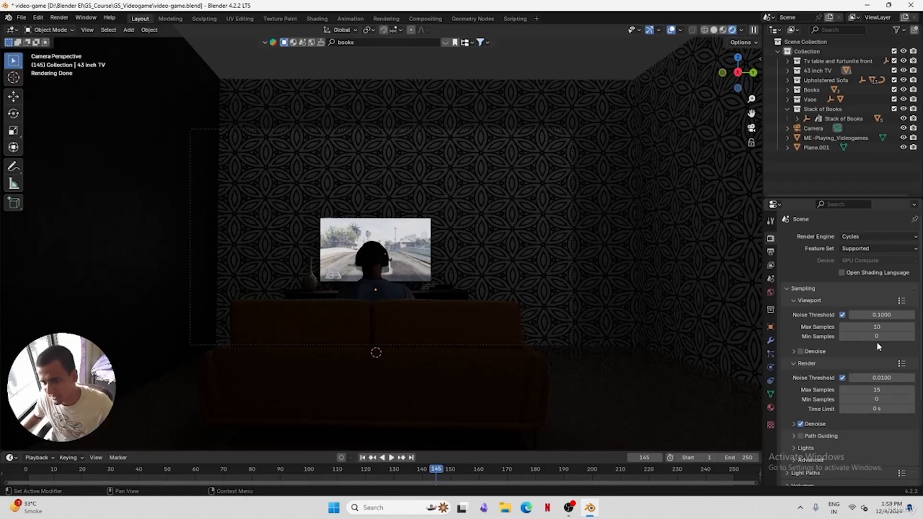
pyautogui.hotkey('ctrl', 's')
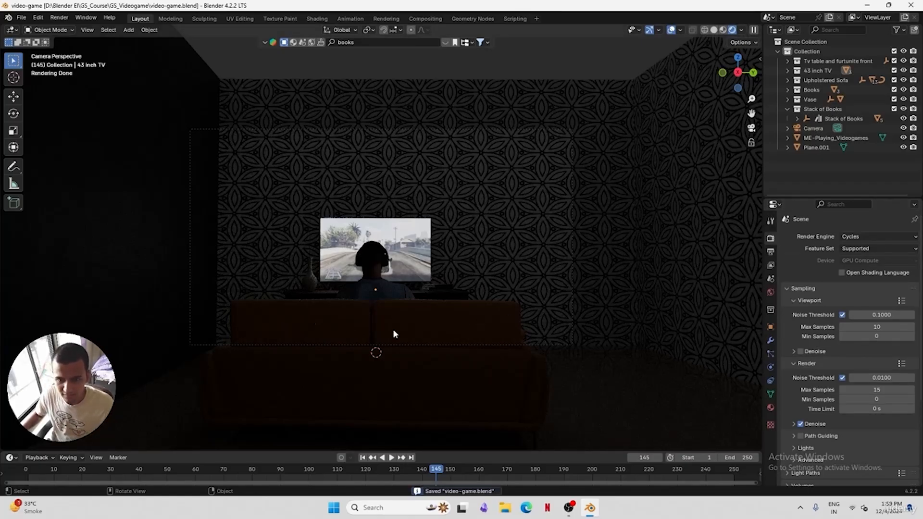
# In Solid shading, add a cube, scale it up to enclose the room, and save the file
pyautogui.click(715, 30)
pyautogui.hotkey('ctrl', 's')
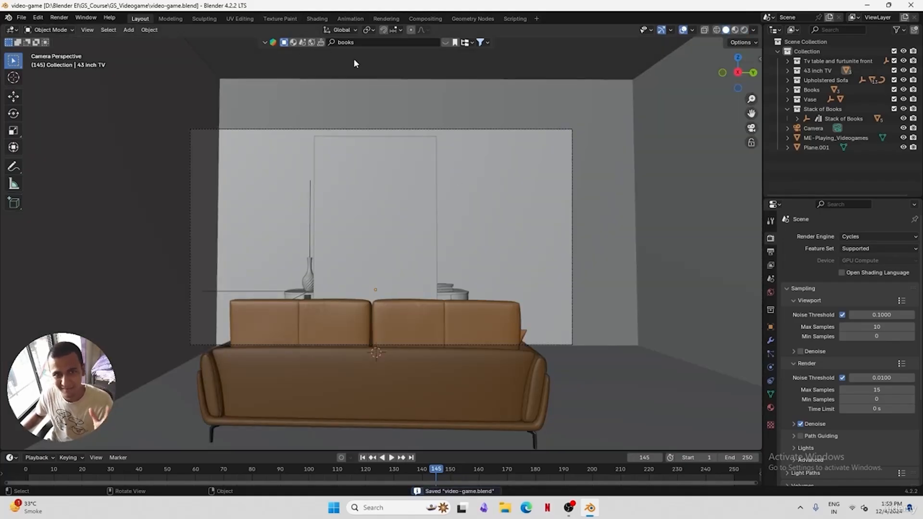
pyautogui.hotkey('shift', 'a')
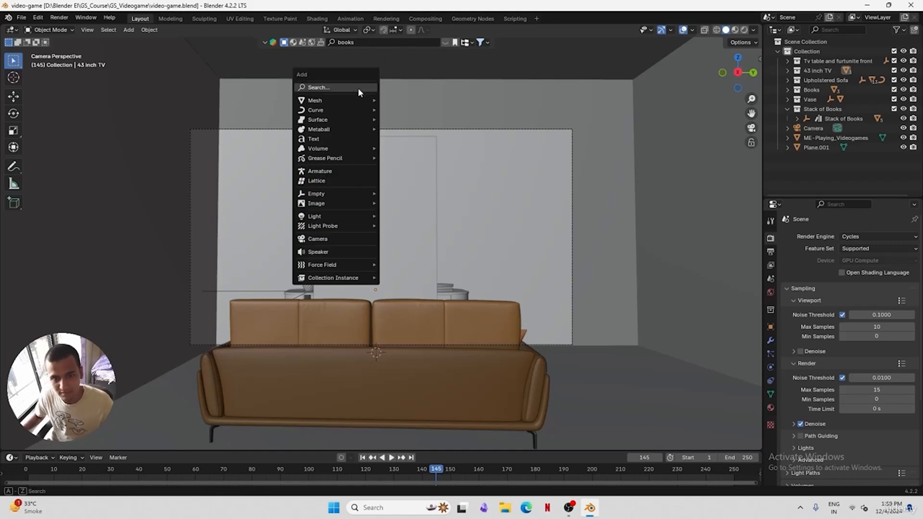
pyautogui.moveTo(358, 88)
pyautogui.click(404, 99)
pyautogui.press('s')
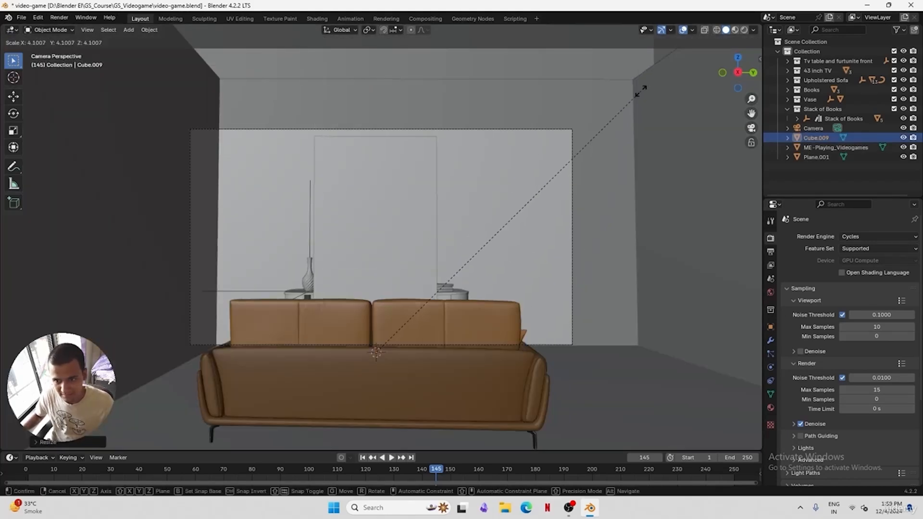
pyautogui.click(522, 202)
pyautogui.hotkey('ctrl', 's')
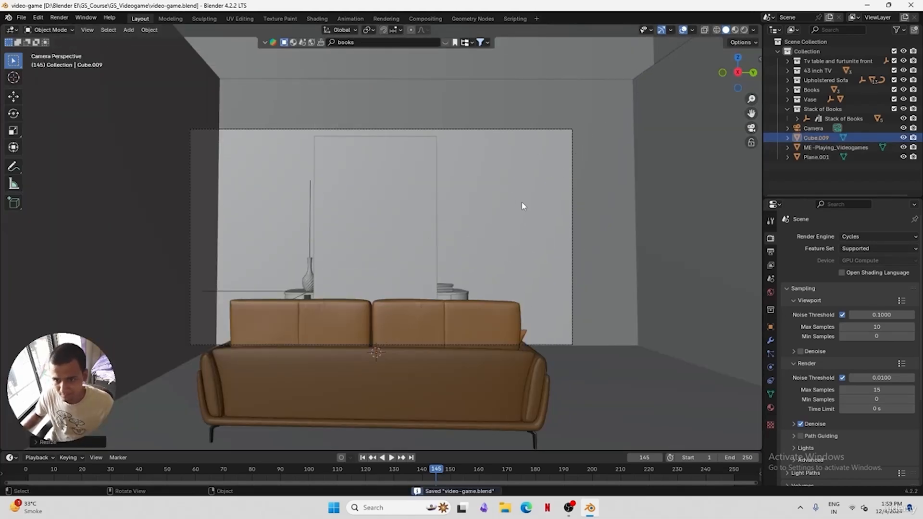
# Rename the enclosing cube as v
pyautogui.doubleClick(813, 138)
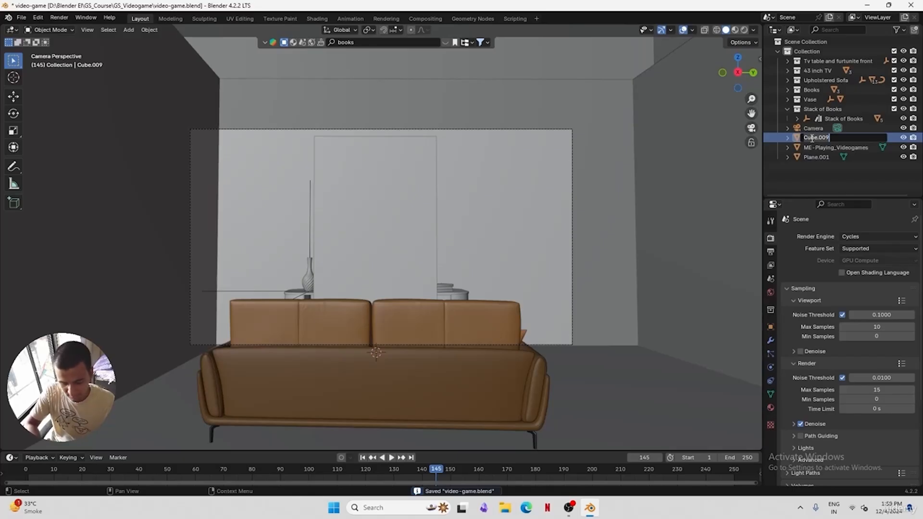
pyautogui.write('v')
pyautogui.press('Return')
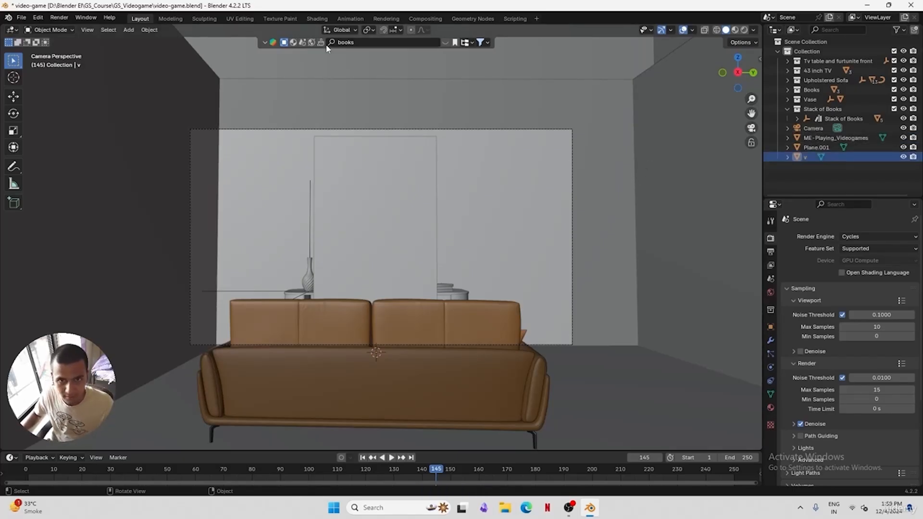
# Switch to the Shading workspace with Rendered viewport shading and enable Render Region in the output settings
pyautogui.click(315, 18)
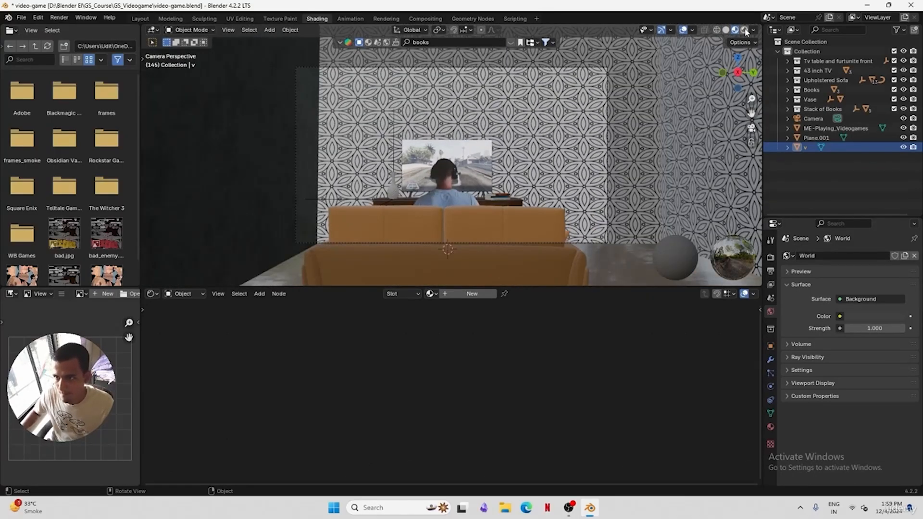
pyautogui.click(745, 30)
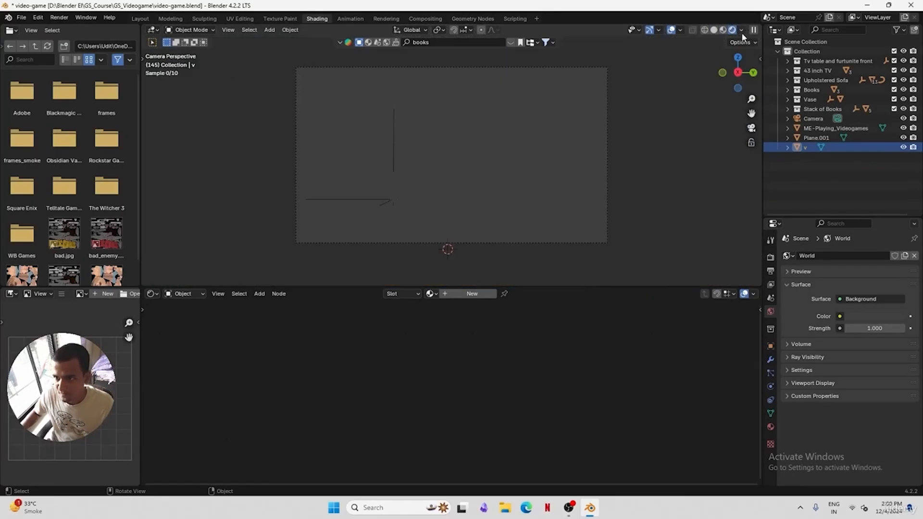
pyautogui.click(771, 272)
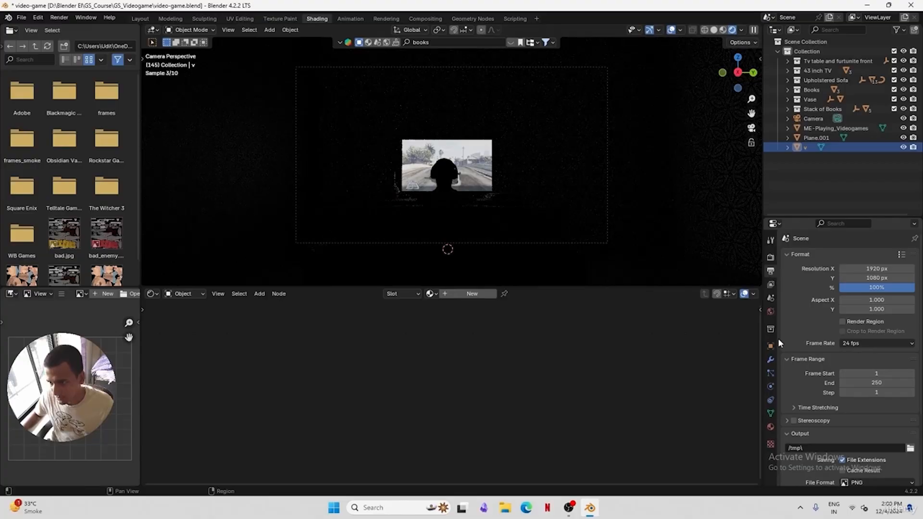
pyautogui.click(841, 321)
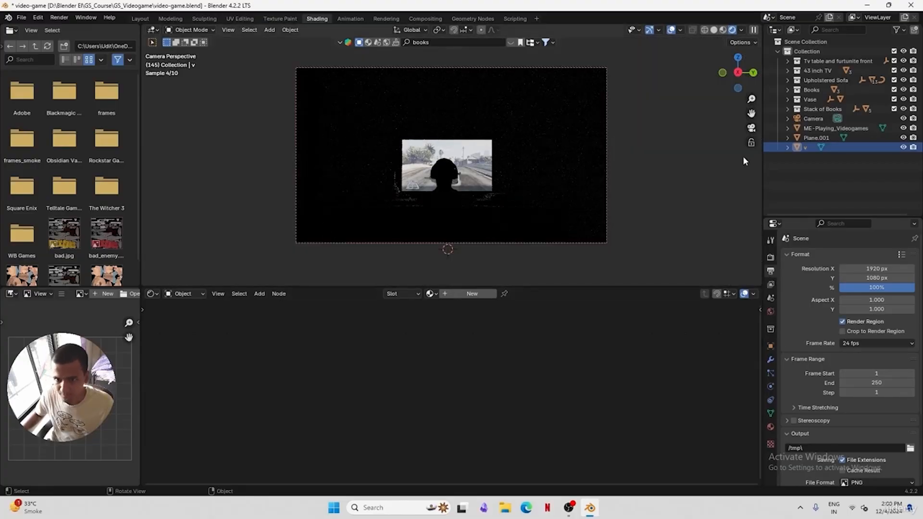
# Give the cube v a new material and delete its Principled BSDF node
pyautogui.click(808, 138)
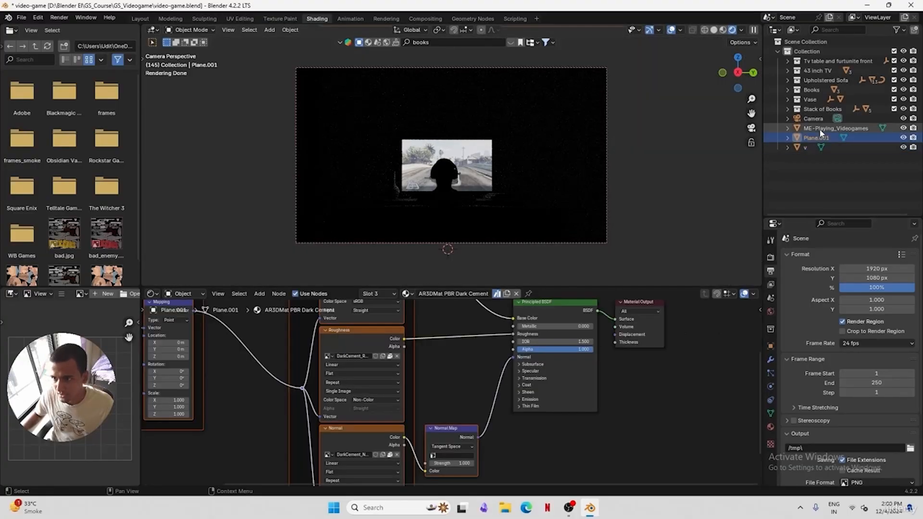
pyautogui.click(804, 146)
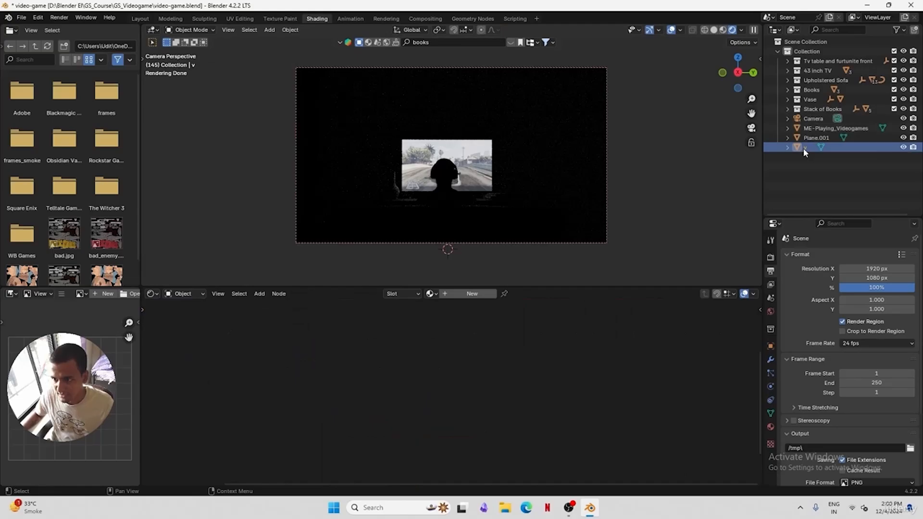
pyautogui.click(464, 295)
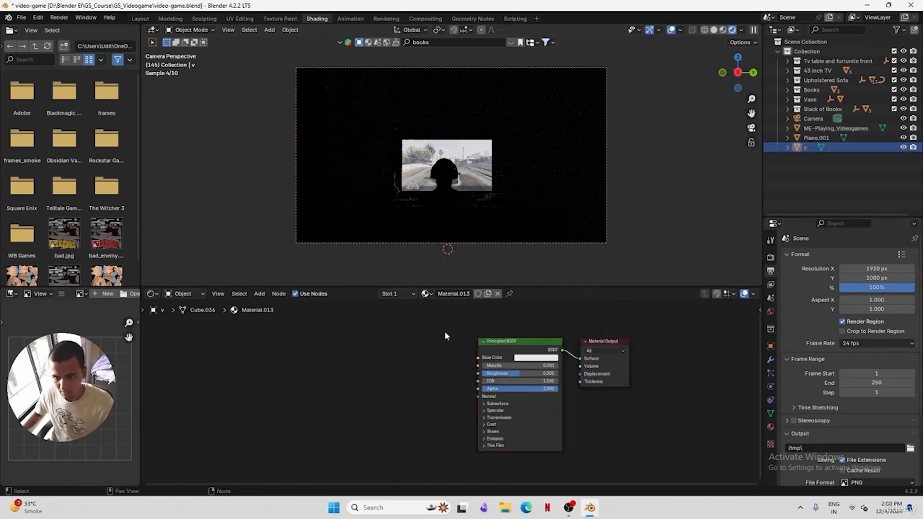
pyautogui.press('x')
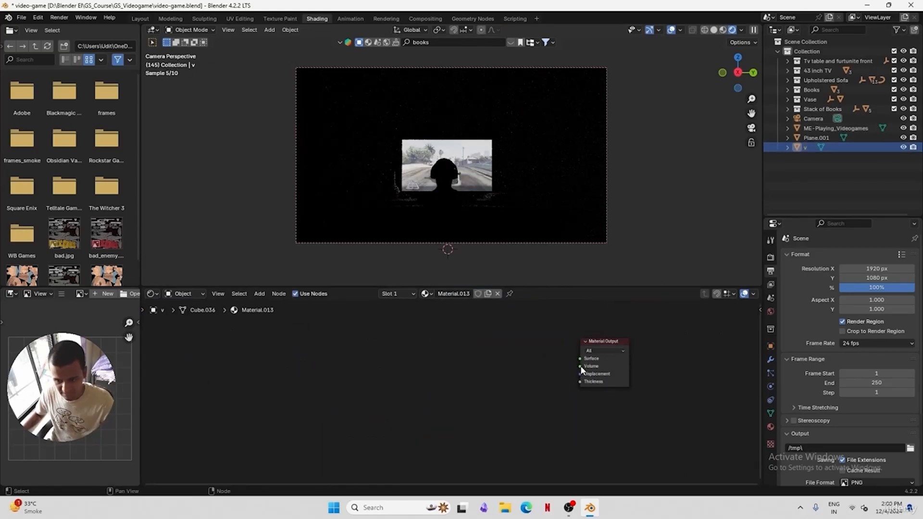
# Add a Principled Volume node connected to the Volume input of the Material Output
pyautogui.moveTo(580, 367); pyautogui.dragTo(531, 348)
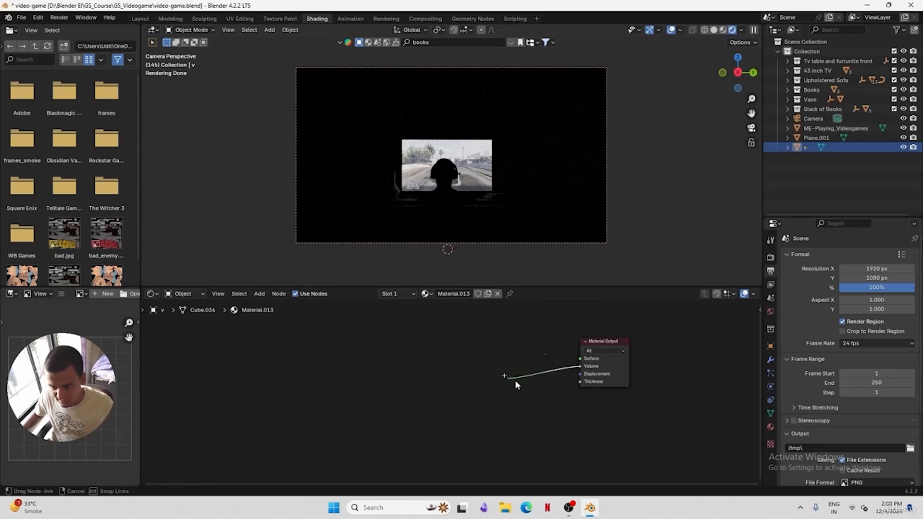
pyautogui.moveTo(515, 381); pyautogui.dragTo(488, 358)
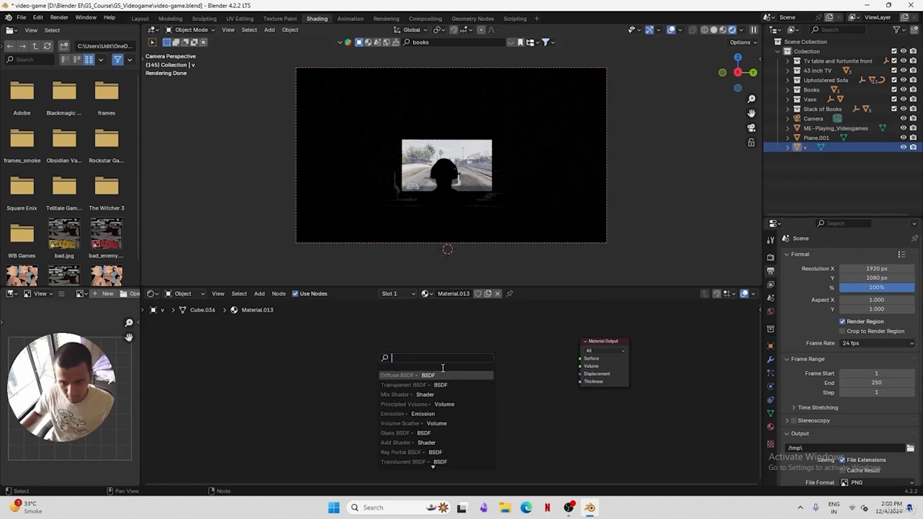
pyautogui.write('vol')
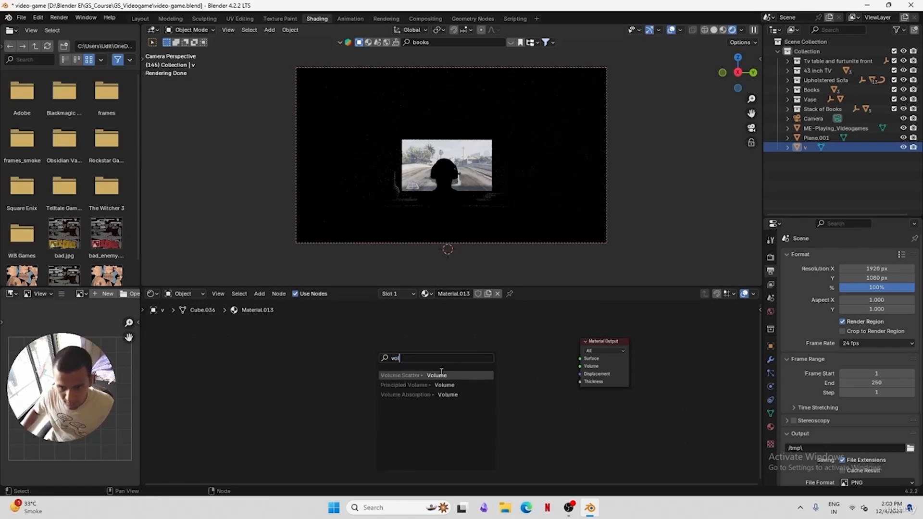
pyautogui.click(442, 385)
pyautogui.click(478, 366)
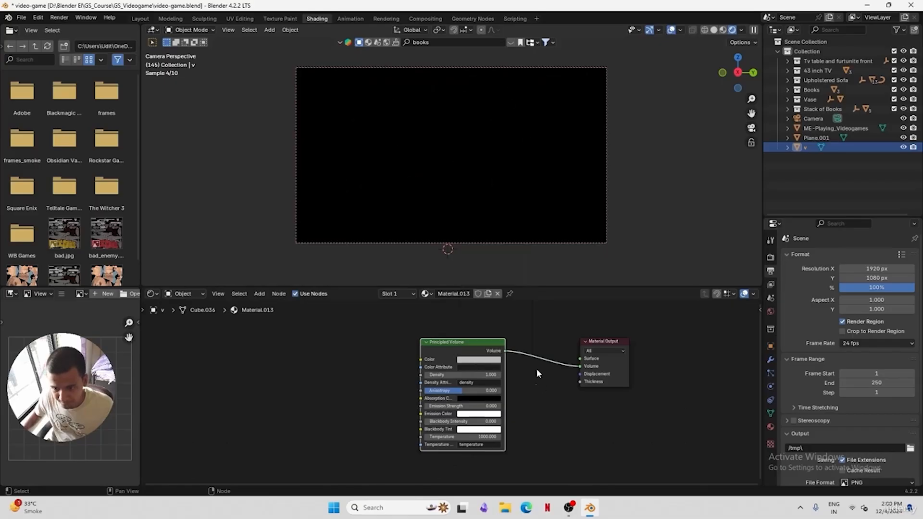
# Set the Principled Volume's Density to 0.2 and its Anisotropy to 0.75
pyautogui.click(461, 374)
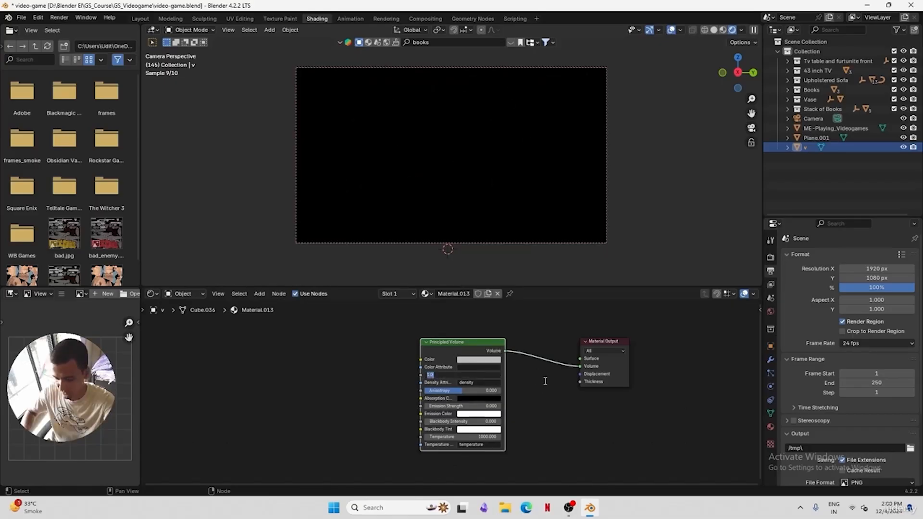
pyautogui.press('BackSpace')
pyautogui.write('0.2')
pyautogui.press('Return')
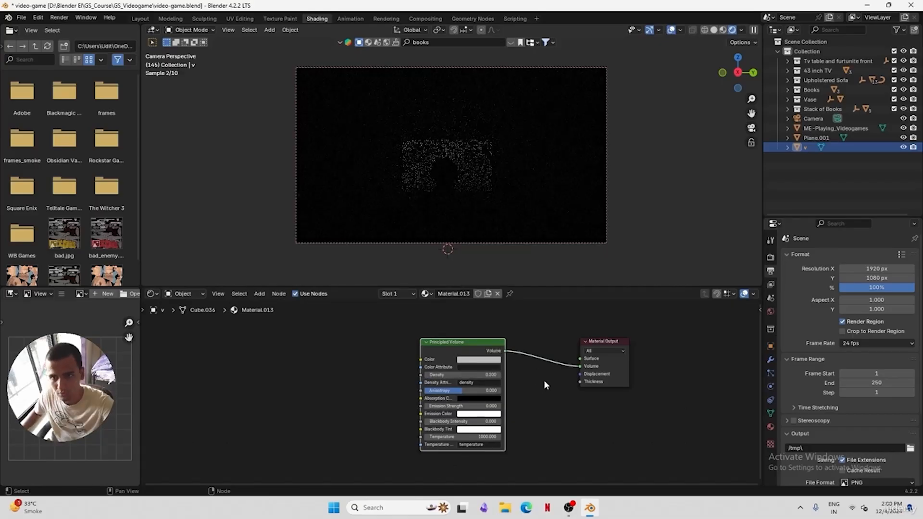
pyautogui.click(461, 391)
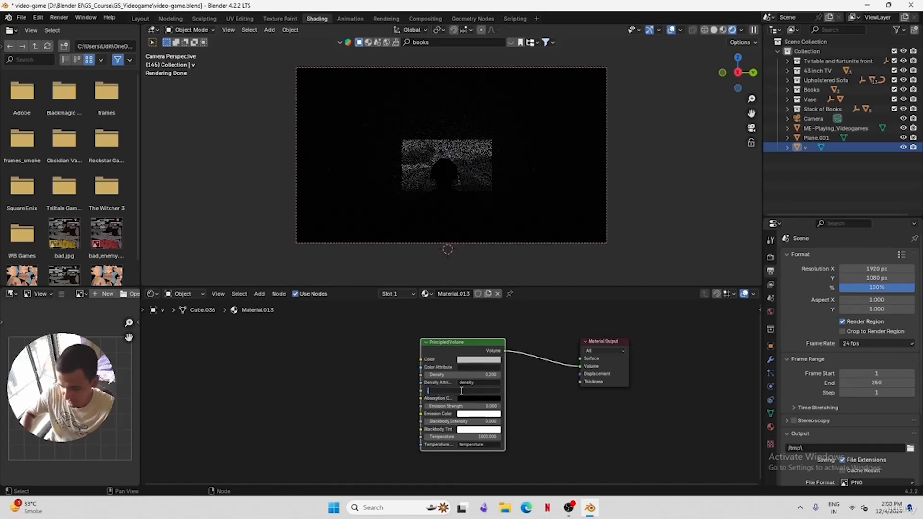
pyautogui.write('0.75')
pyautogui.press('Return')
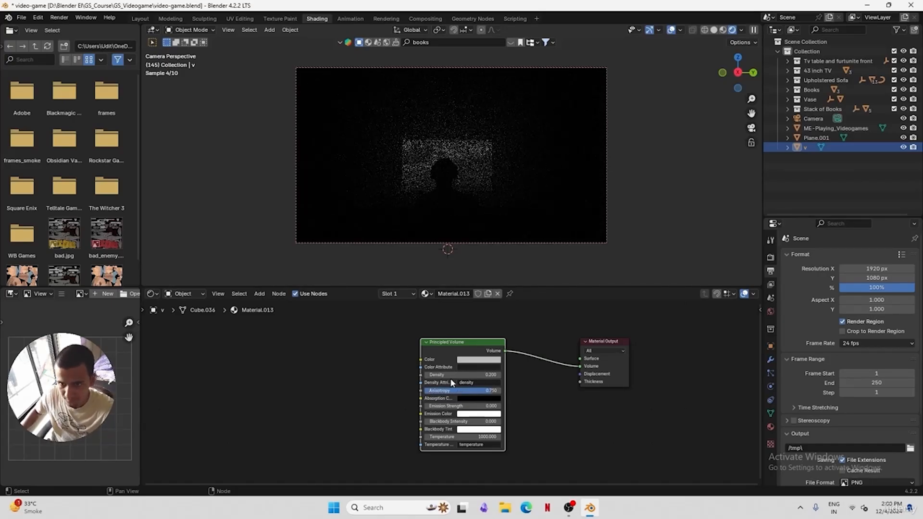
# Set the Principled Volume's Density to 0.05 and save the file
pyautogui.click(457, 375)
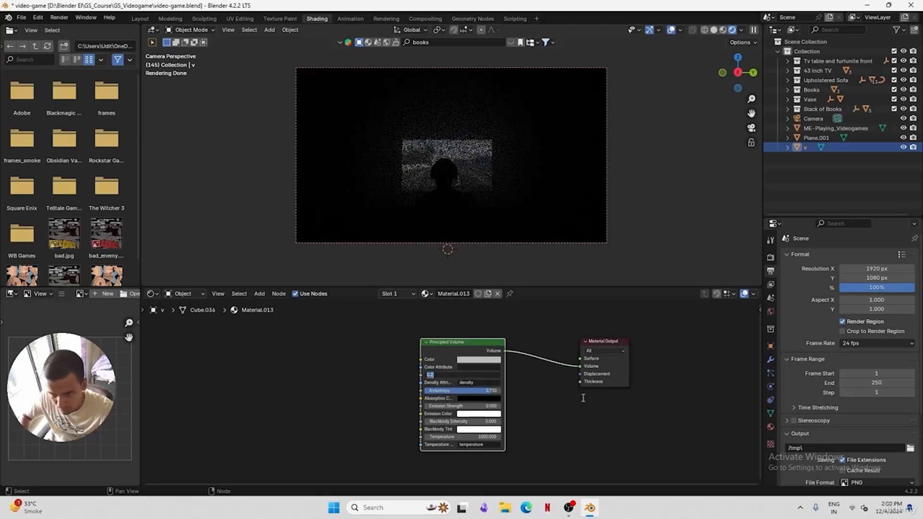
pyautogui.write('0.05')
pyautogui.press('Return')
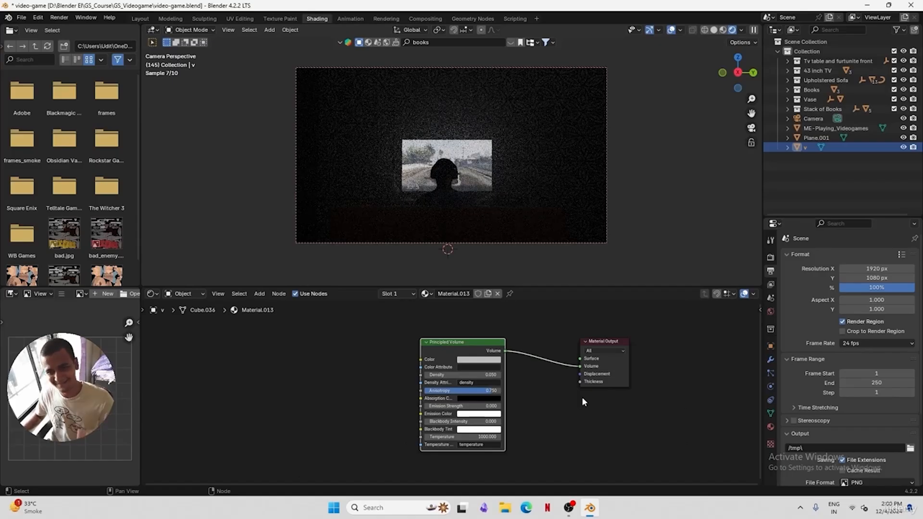
pyautogui.hotkey('ctrl', 's')
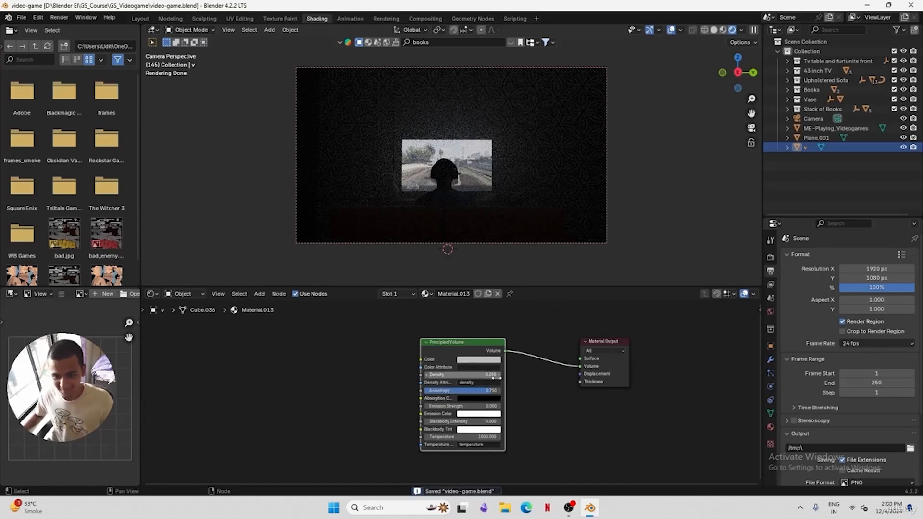
# Select the 43 inch TV and set the Emission Strength of its screen material to 5
pyautogui.click(478, 158)
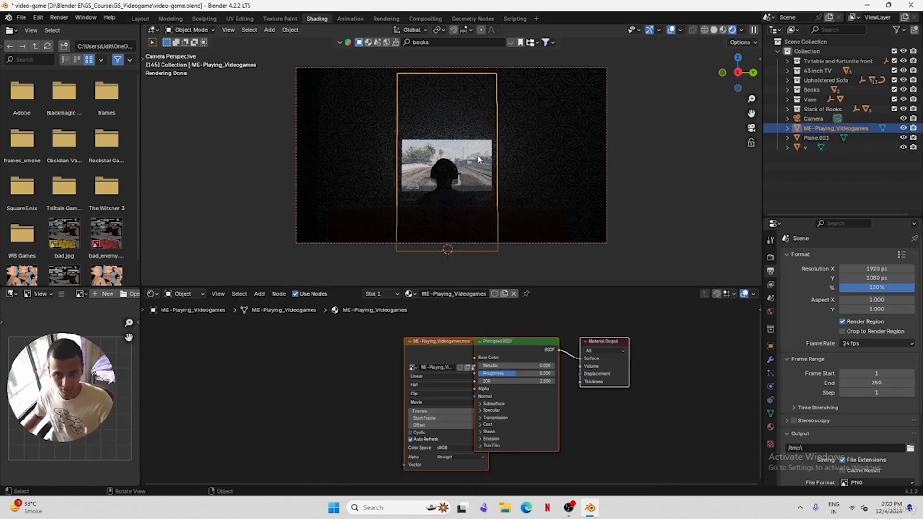
pyautogui.moveTo(465, 191); pyautogui.dragTo(475, 194, button='middle')
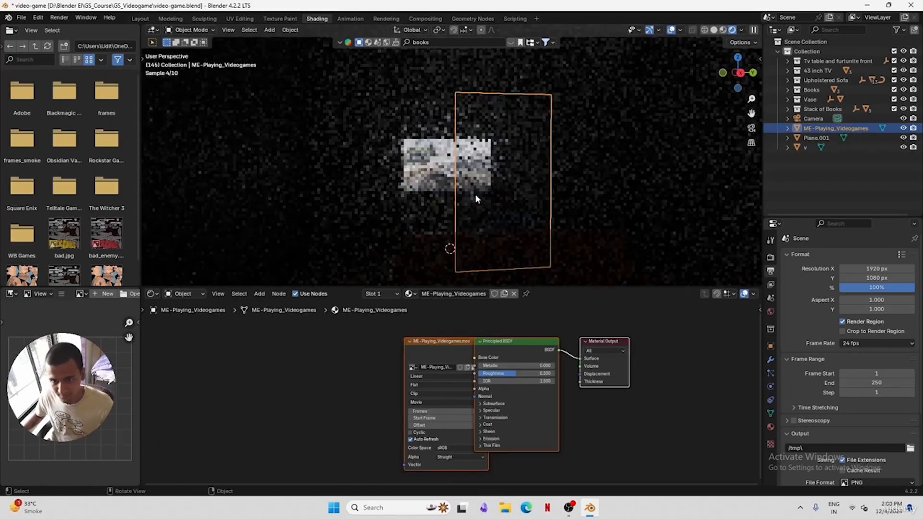
pyautogui.click(475, 192)
pyautogui.press('KP_0')
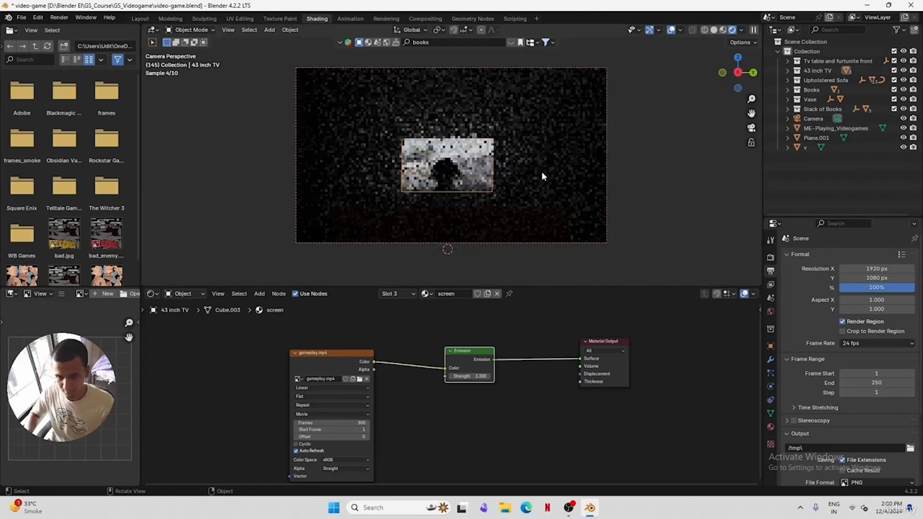
pyautogui.doubleClick(469, 376)
pyautogui.write('5')
pyautogui.press('Return')
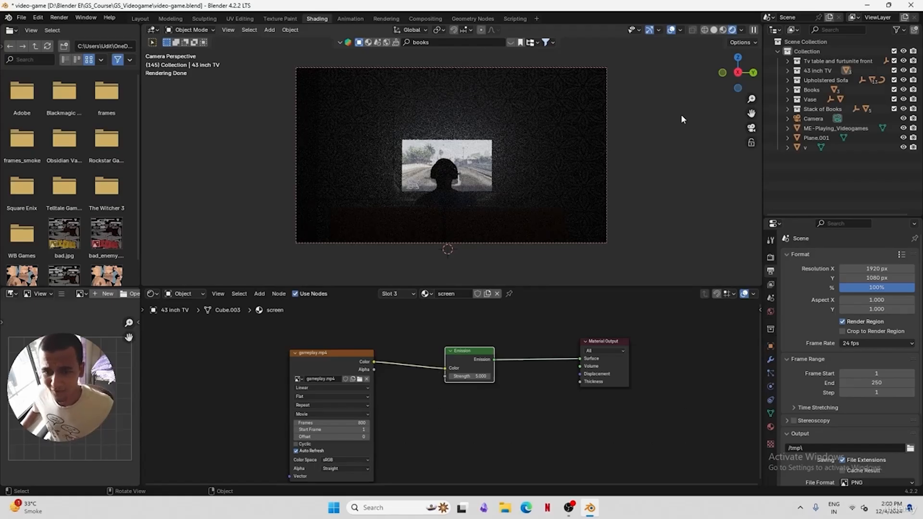
# Switch the viewport to Solid shading, save the file and render a test image of the current frame
pyautogui.click(715, 30)
pyautogui.hotkey('ctrl', 's')
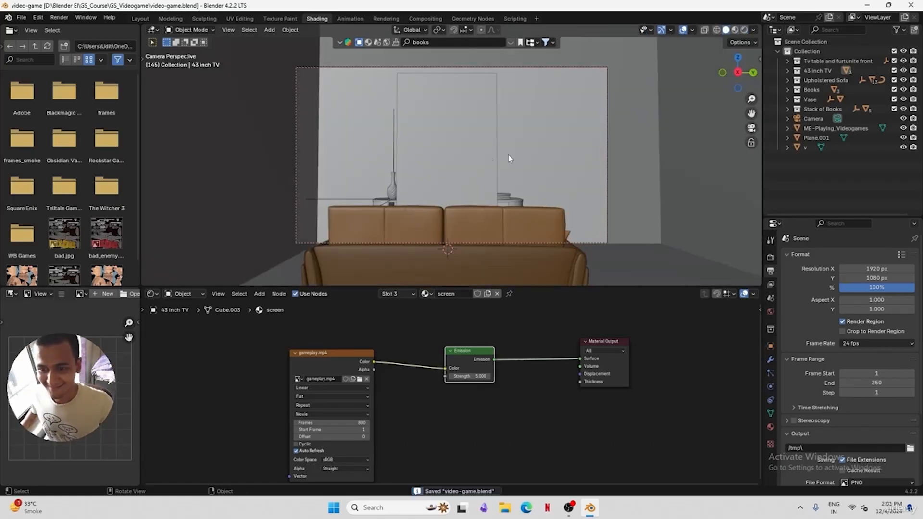
pyautogui.click(59, 18)
pyautogui.click(72, 29)
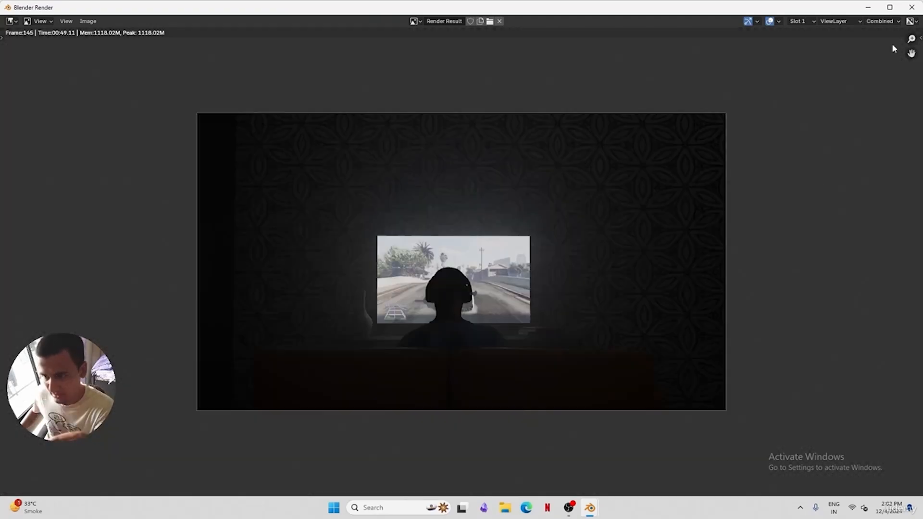
pyautogui.click(912, 7)
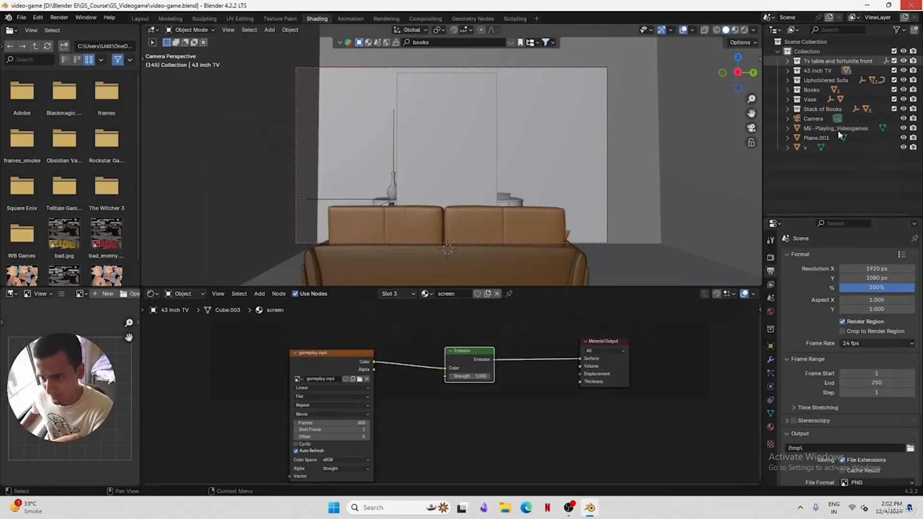
# Set the World background Strength to 0, compare before and after in Rendered shading, and save the file
pyautogui.click(770, 310)
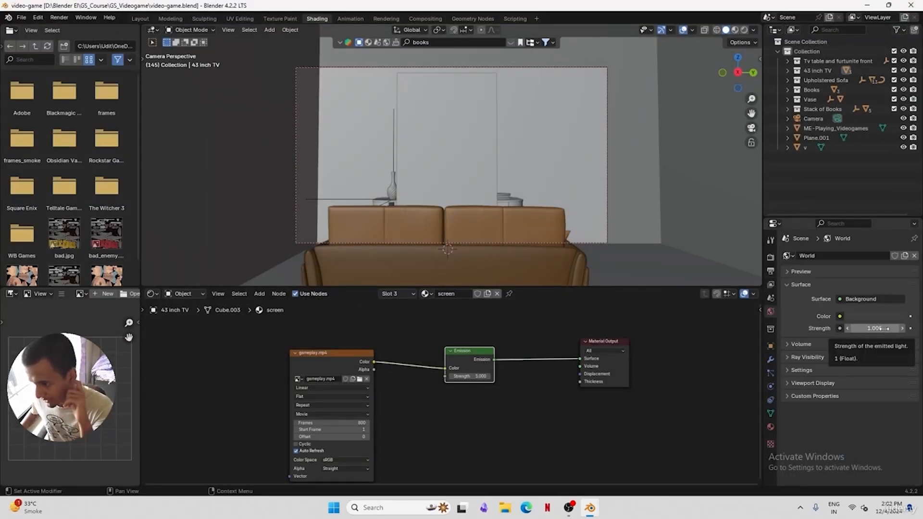
pyautogui.press('BackSpace')
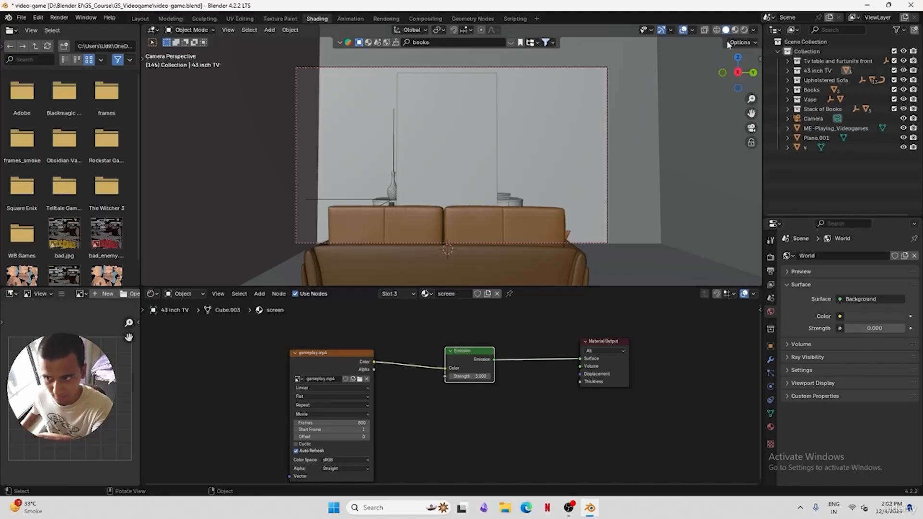
pyautogui.click(744, 30)
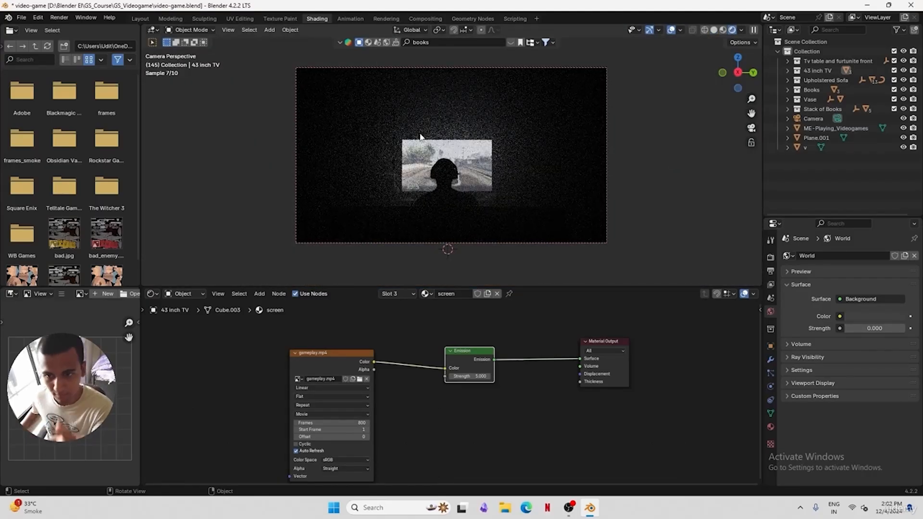
pyautogui.hotkey('ctrl', 'z')
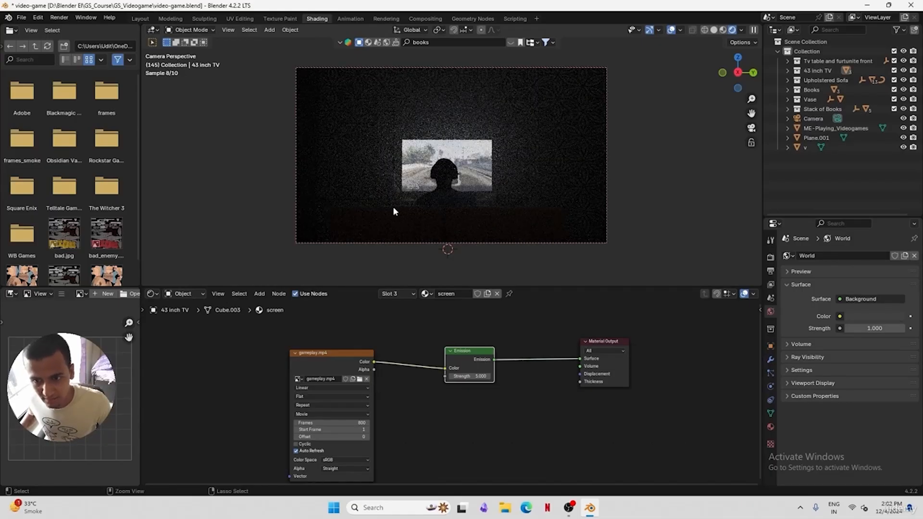
pyautogui.hotkey('ctrl', 'shift', 'z')
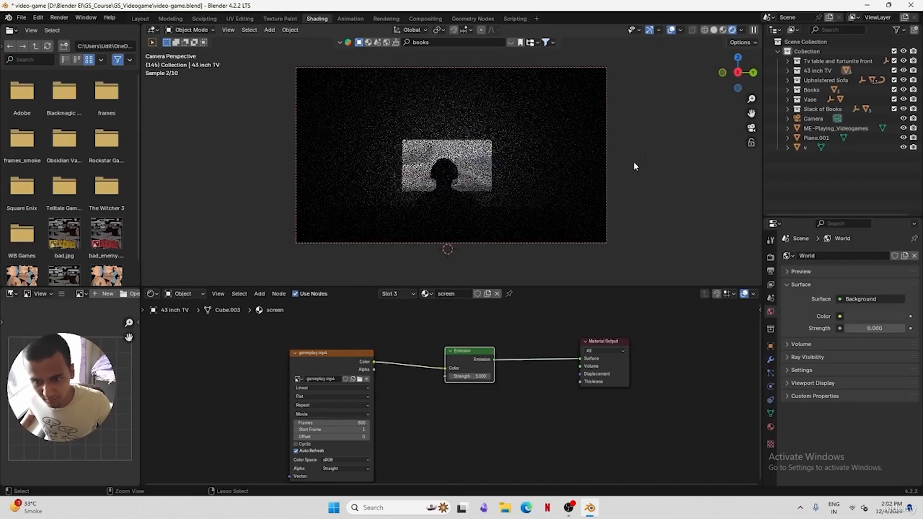
pyautogui.hotkey('ctrl', 's')
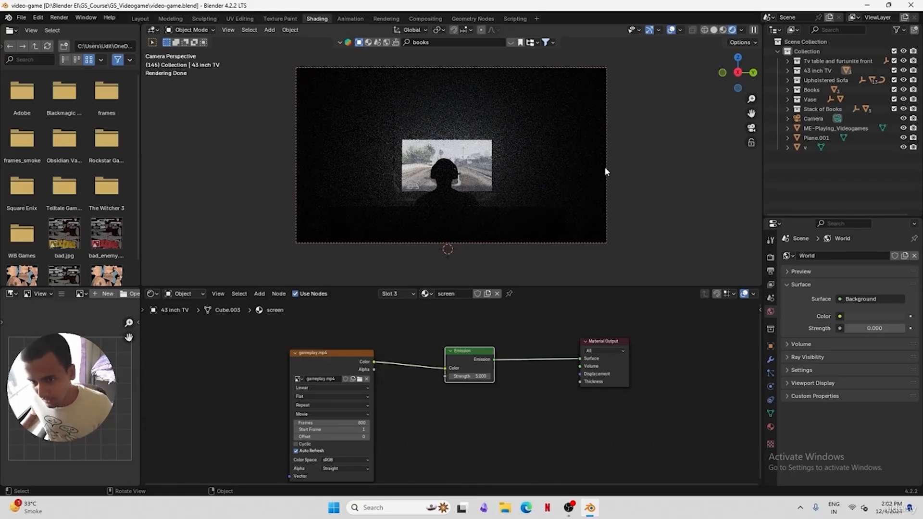
# Set Max Samples to 9 for the render and 7 for the viewport, save, and return to Solid shading
pyautogui.click(801, 118)
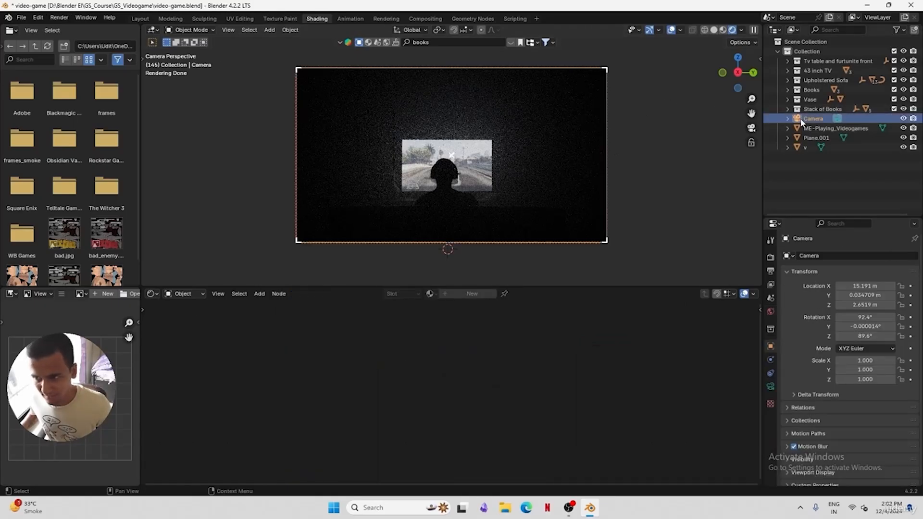
pyautogui.click(771, 272)
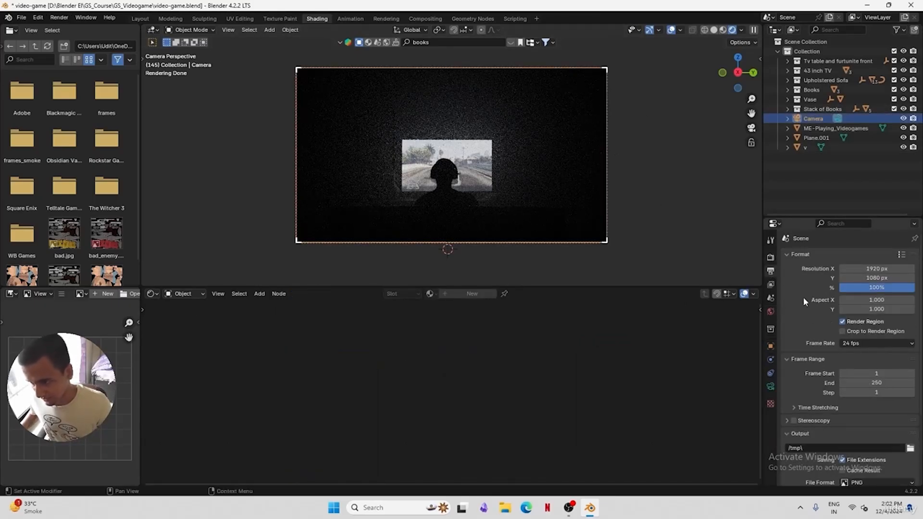
pyautogui.scroll(-3, 921, 351)
pyautogui.scroll(-3, 833, 288)
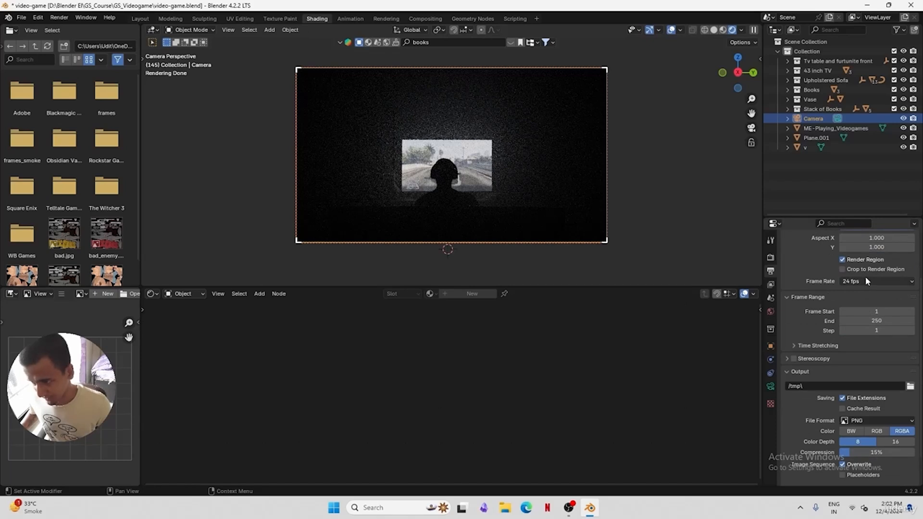
pyautogui.click(771, 257)
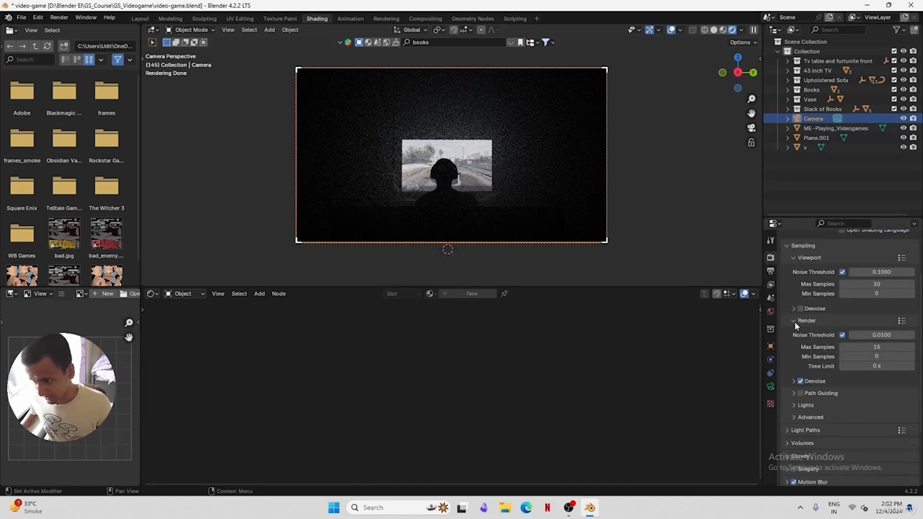
pyautogui.click(847, 347)
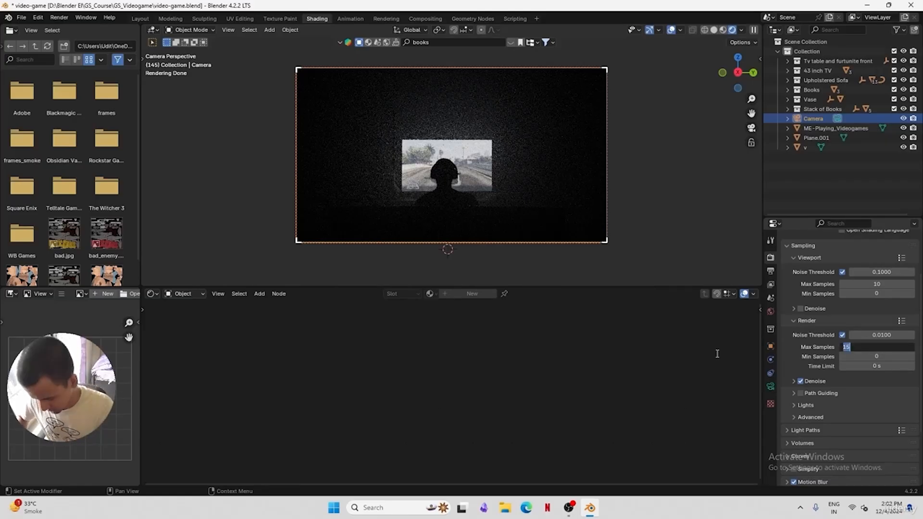
pyautogui.write('9')
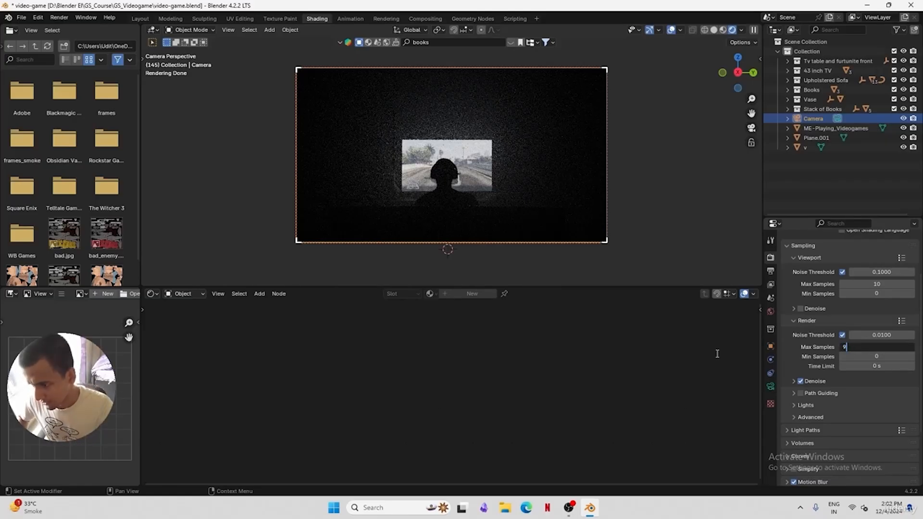
pyautogui.press('Return')
pyautogui.click(878, 285)
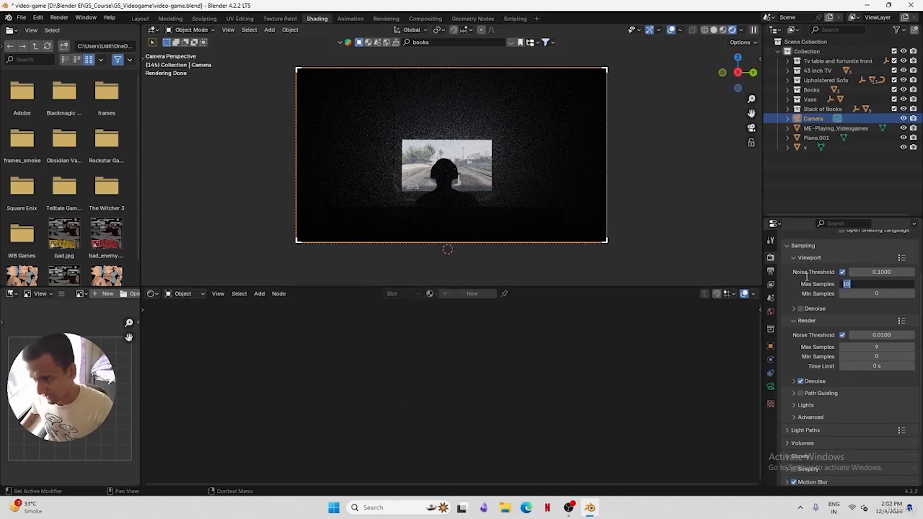
pyautogui.write('7')
pyautogui.press('Return')
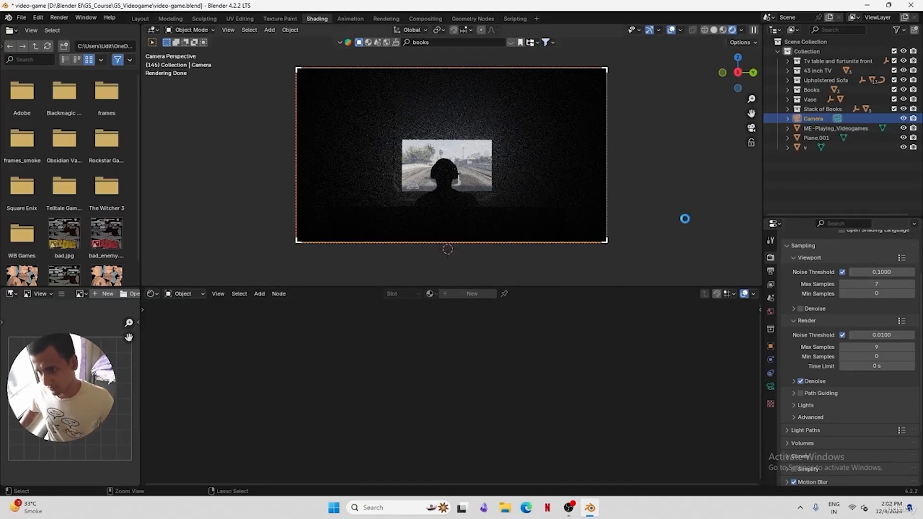
pyautogui.hotkey('ctrl', 's')
pyautogui.click(714, 30)
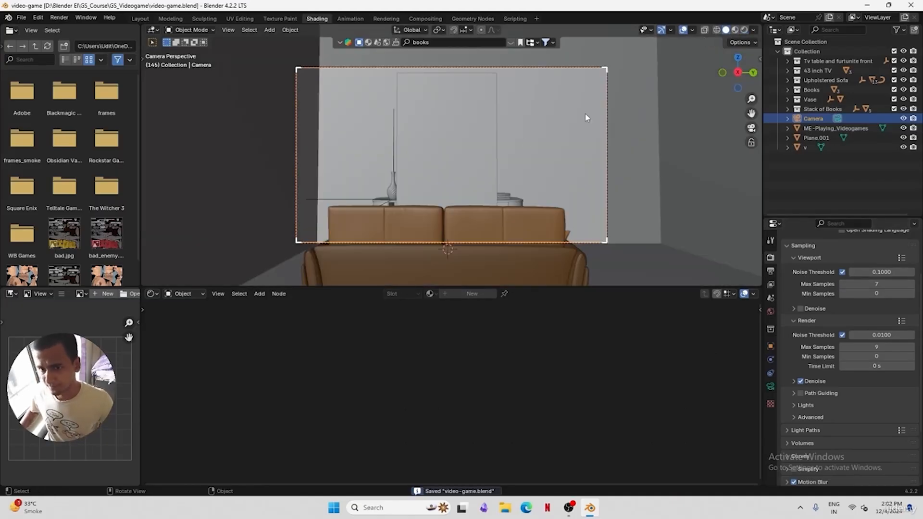
pyautogui.click(59, 18)
pyautogui.click(79, 29)
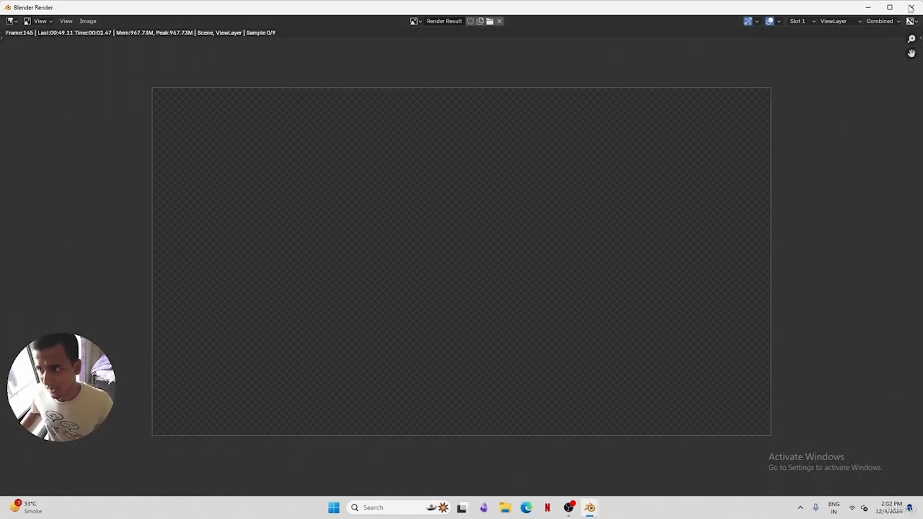
pyautogui.press('Escape')
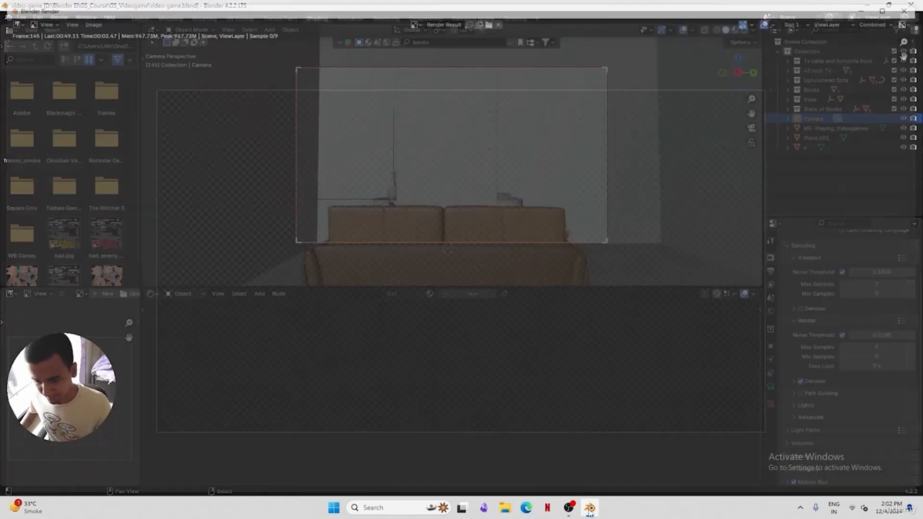
# Set the render Noise Threshold to 0.1 and save the file
pyautogui.doubleClick(887, 334)
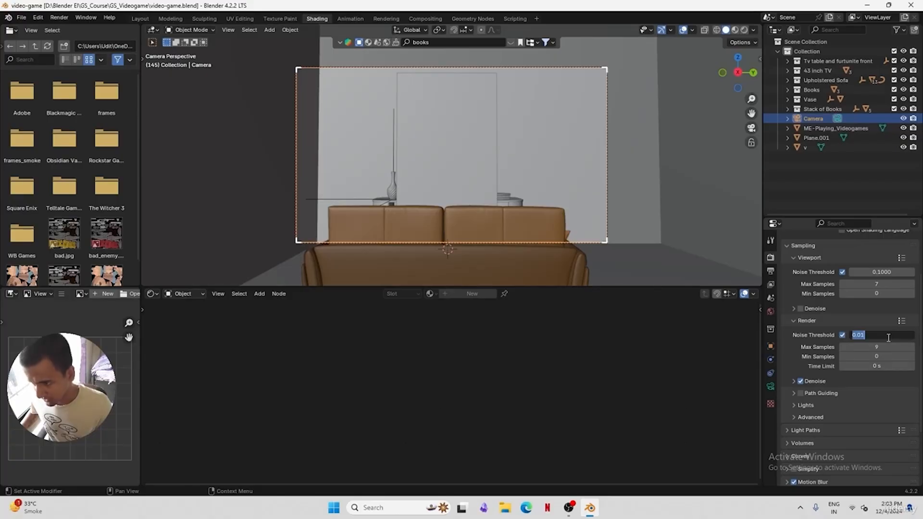
pyautogui.write('0.1')
pyautogui.press('Return')
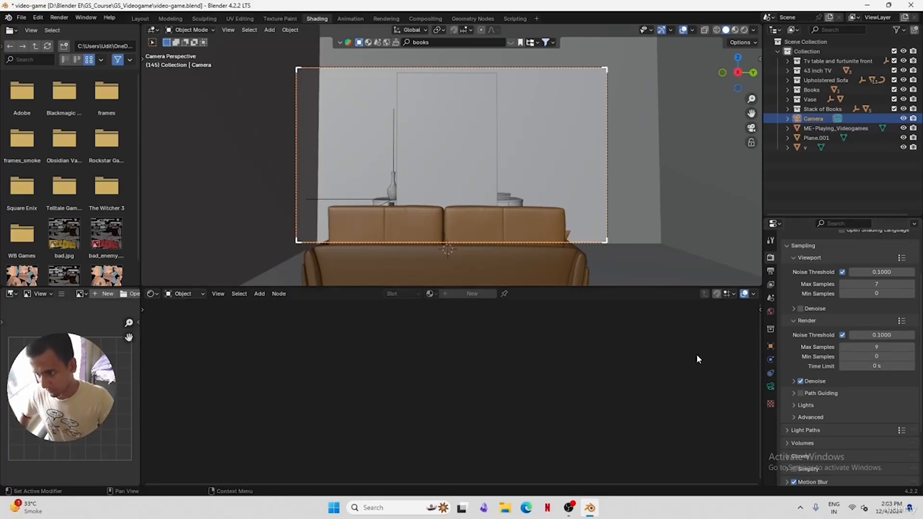
pyautogui.hotkey('ctrl', 's')
# Render the current frame as an image, inspect the TV and the seated figure up close, and close the result
pyautogui.click(59, 17)
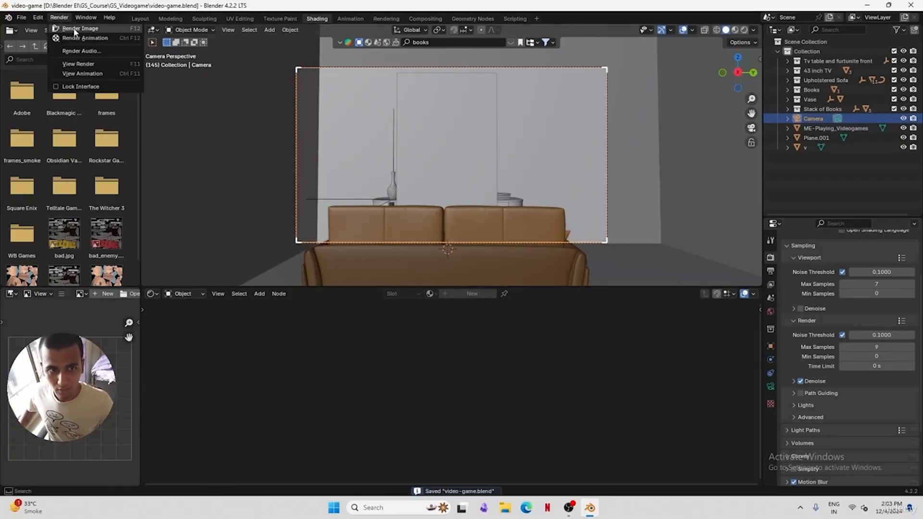
pyautogui.click(72, 29)
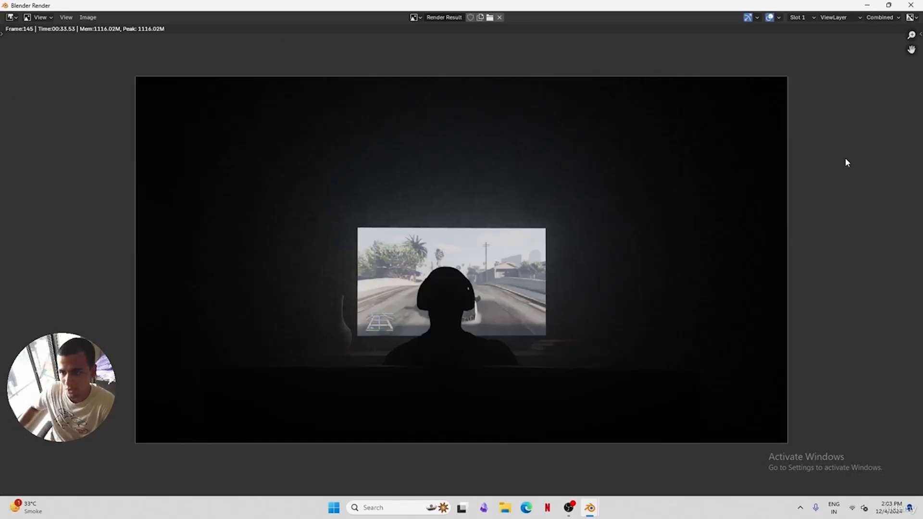
pyautogui.moveTo(911, 35); pyautogui.dragTo(911, 75)
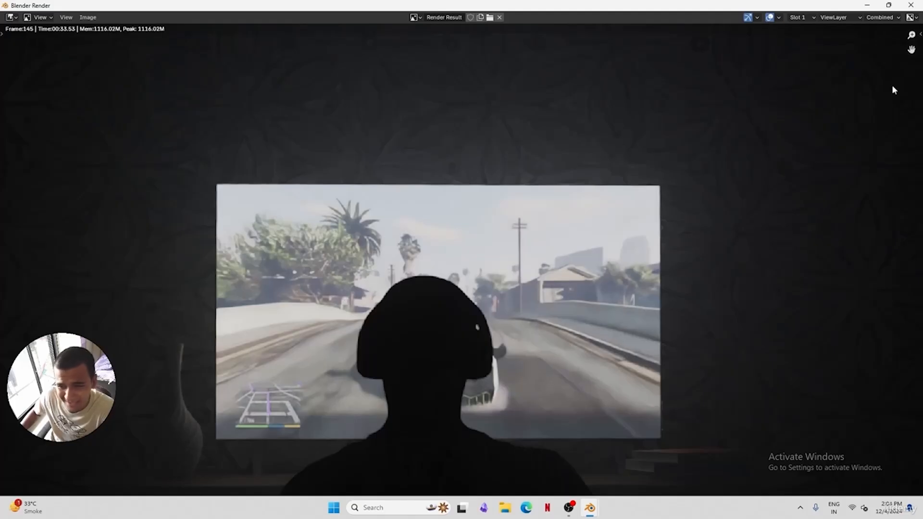
pyautogui.moveTo(912, 36); pyautogui.dragTo(912, 89)
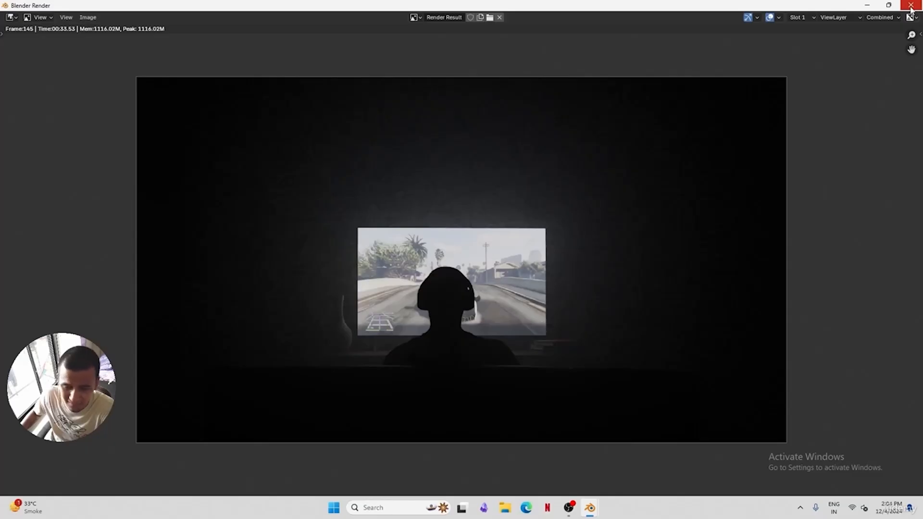
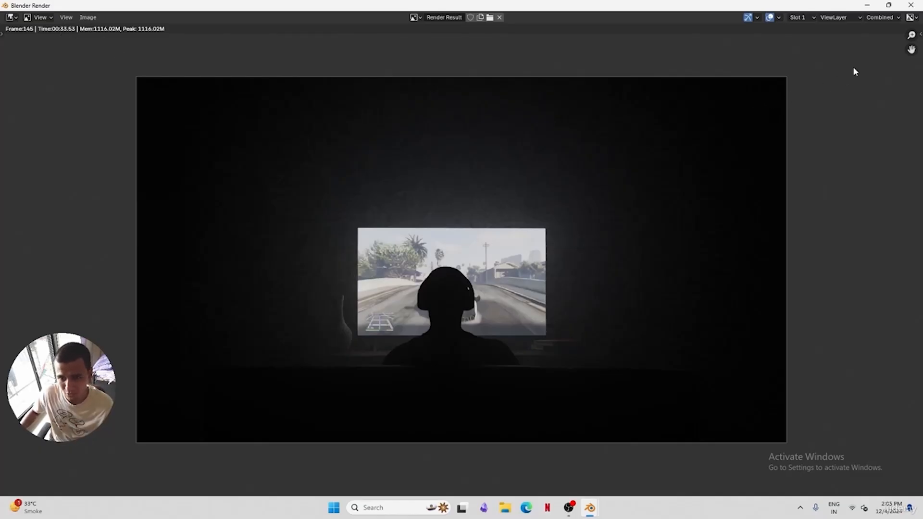
pyautogui.click(911, 4)
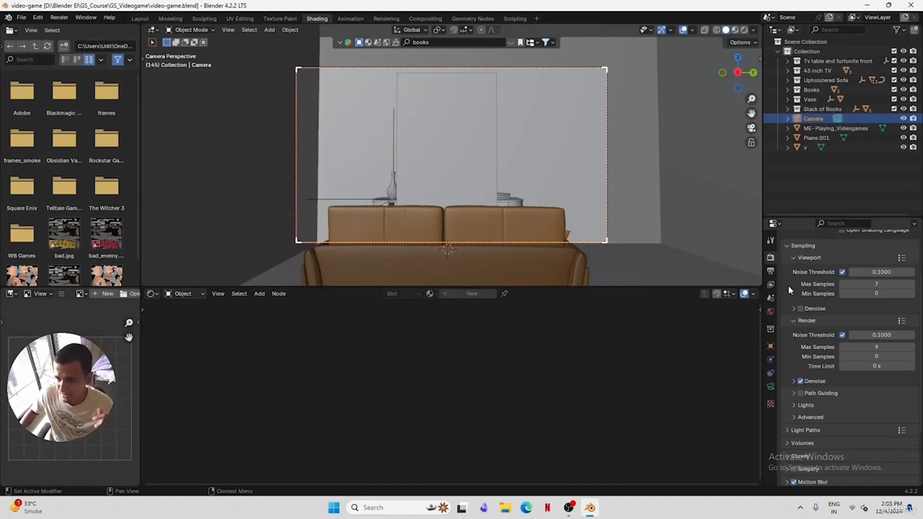
# Set the render Max Samples to 15 and reset the render Noise Threshold to its default value
pyautogui.click(887, 347)
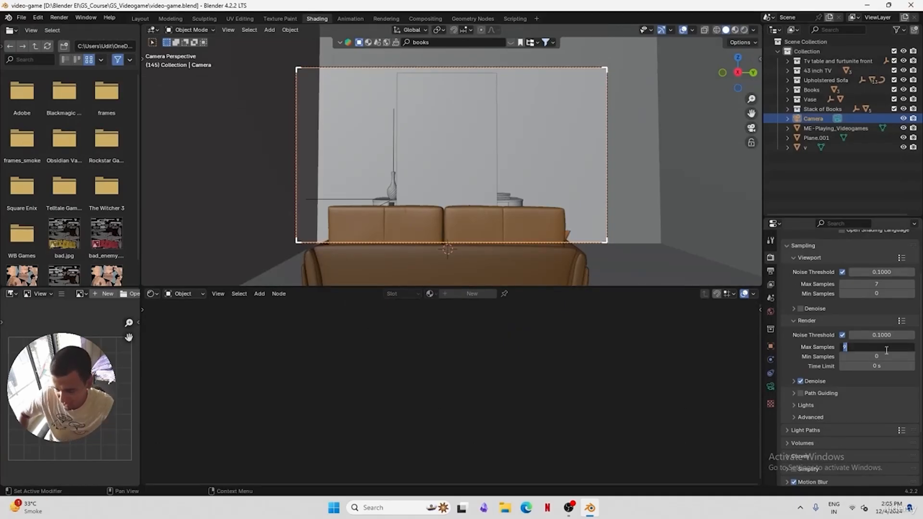
pyautogui.write('15')
pyautogui.press('Return')
pyautogui.click(881, 337)
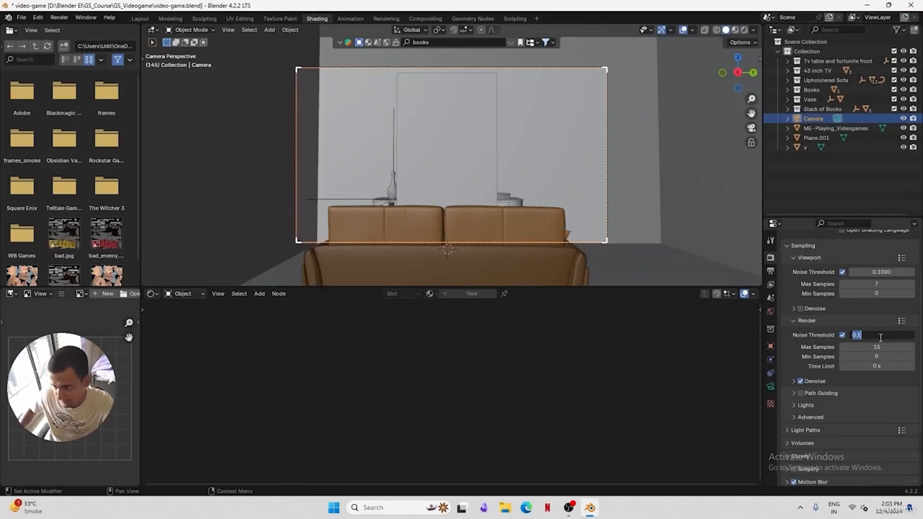
pyautogui.press('Escape')
pyautogui.rightClick(881, 336)
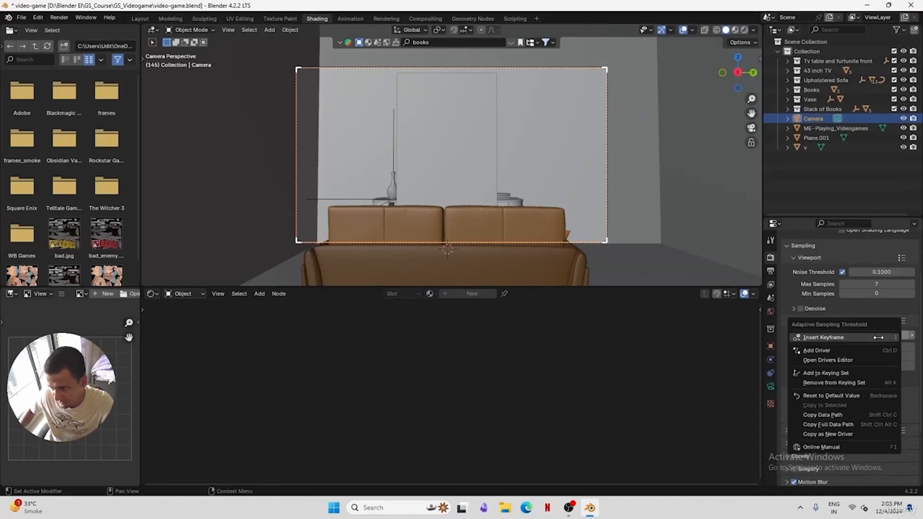
pyautogui.click(844, 395)
pyautogui.scroll(3, 845, 395)
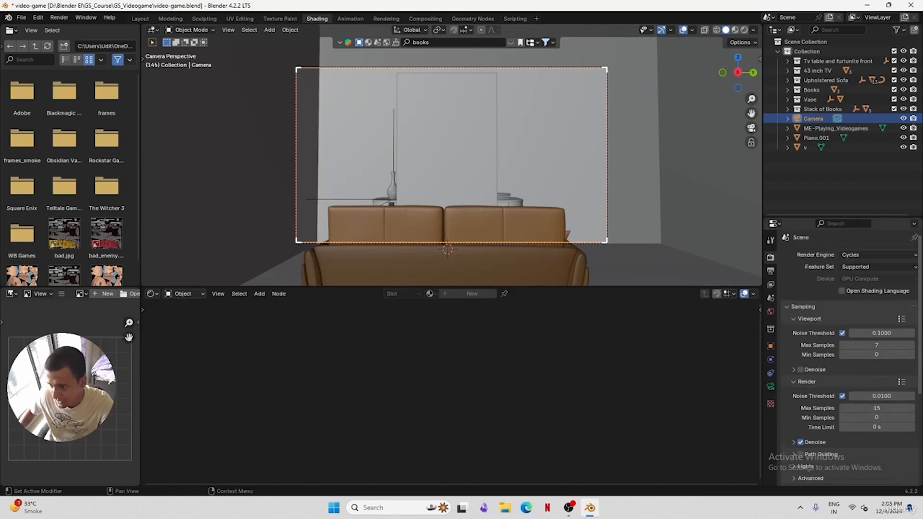
pyautogui.scroll(-4, 847, 336)
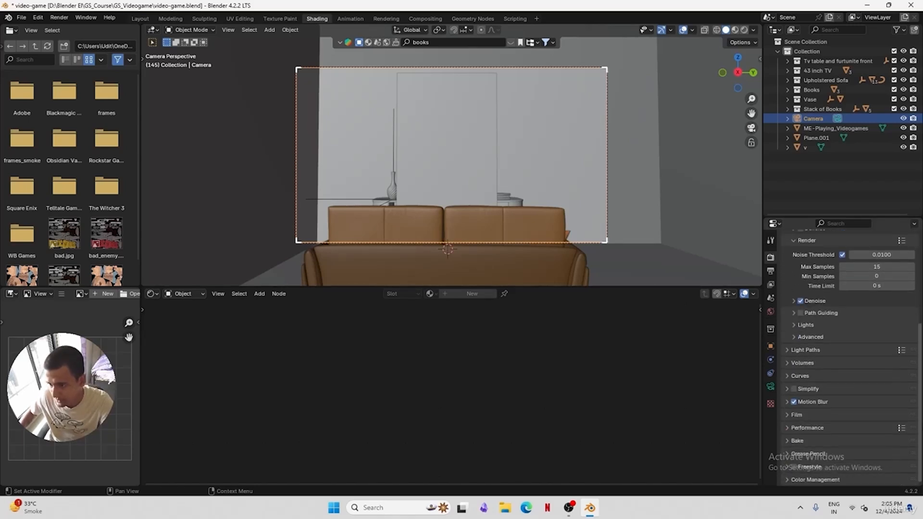
pyautogui.scroll(2, 846, 336)
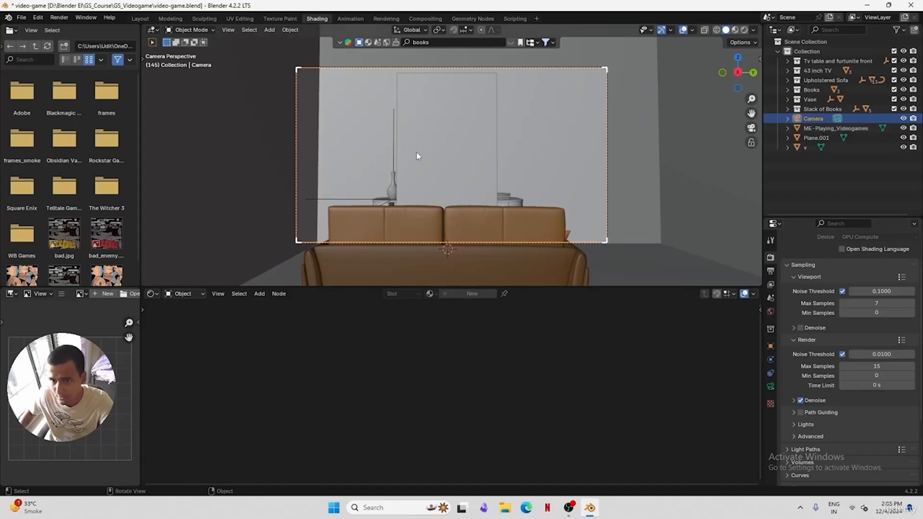
# Set the Emission Strength of the TV's screen material to 8 and save the file
pyautogui.moveTo(417, 166); pyautogui.dragTo(470, 189, button='middle')
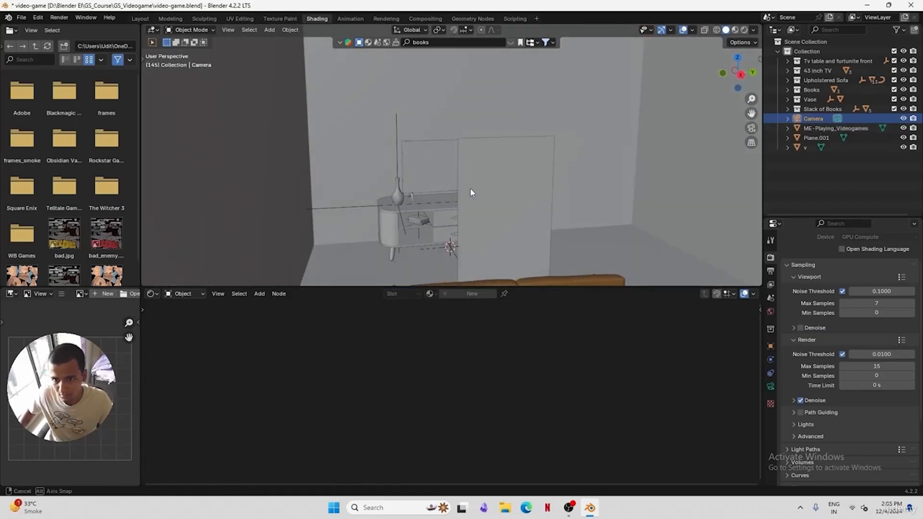
pyautogui.click(423, 167)
pyautogui.press('KP_0')
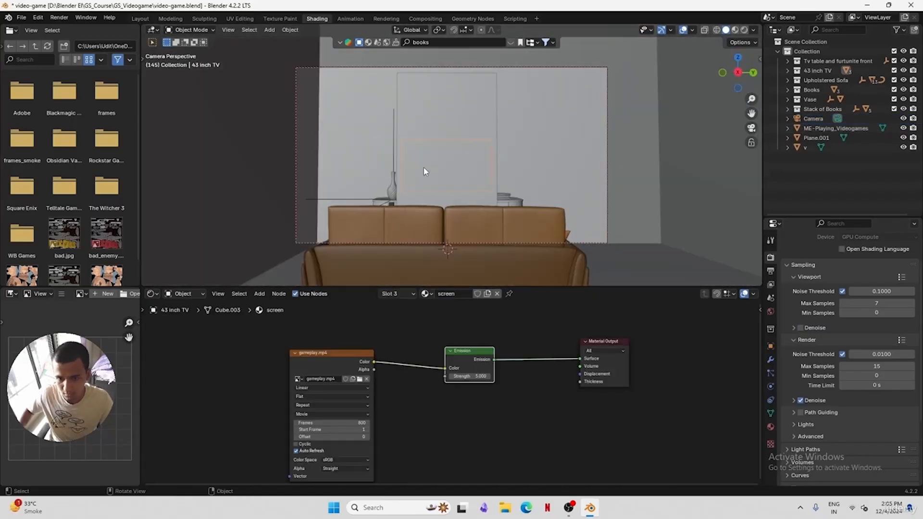
pyautogui.click(469, 376)
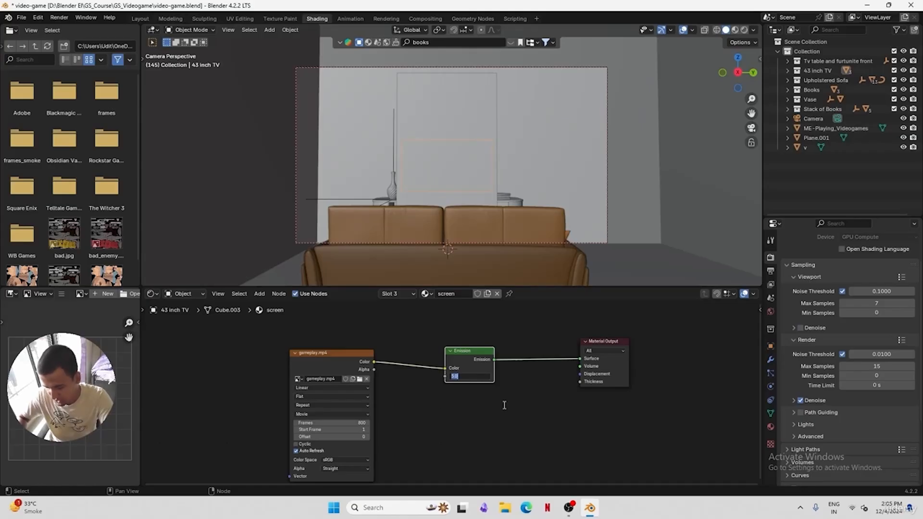
pyautogui.write('8')
pyautogui.press('Return')
pyautogui.hotkey('ctrl', 's')
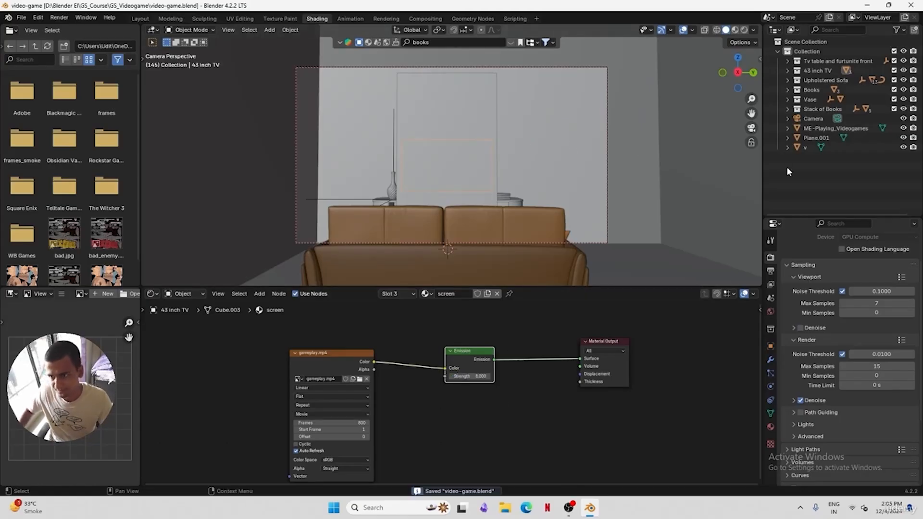
# In Rendered shading, change the Principled Volume colour of object v to white and save the file
pyautogui.click(744, 30)
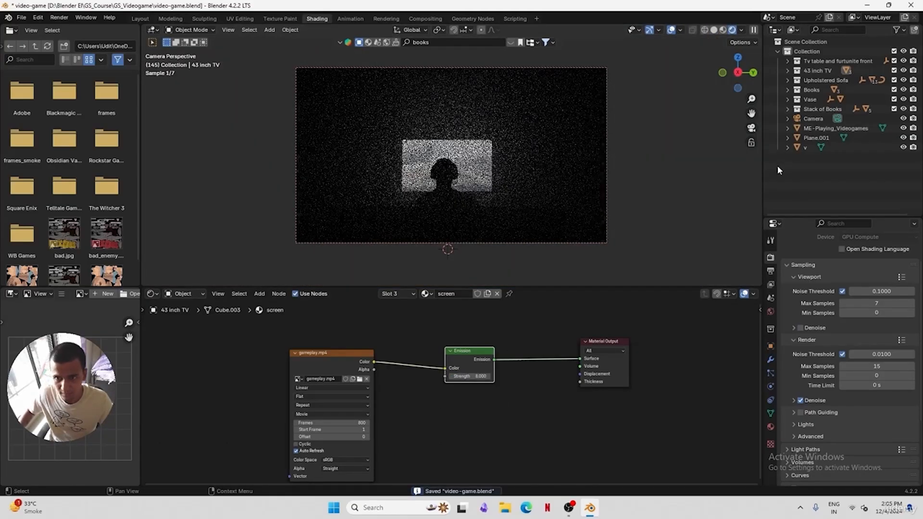
pyautogui.click(806, 147)
pyautogui.moveTo(525, 388); pyautogui.dragTo(492, 383, button='middle')
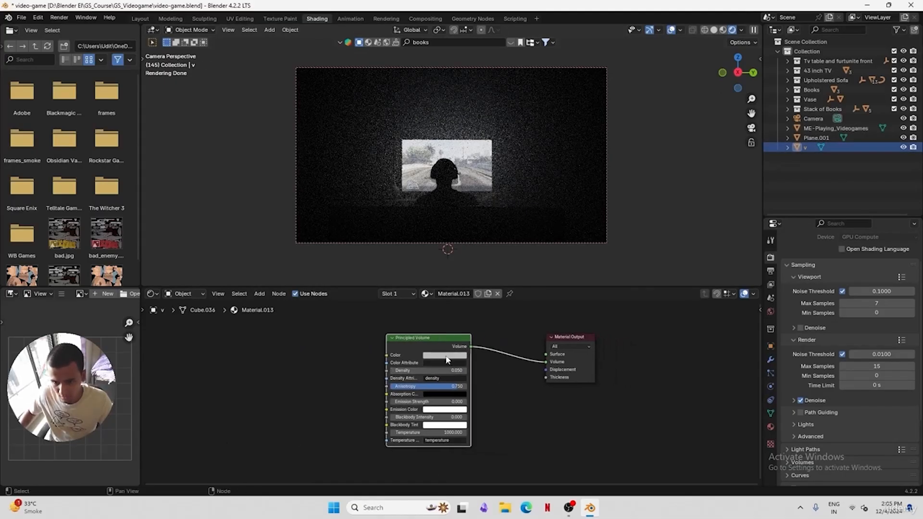
pyautogui.click(444, 355)
pyautogui.moveTo(494, 262)
pyautogui.mouseDown()
pyautogui.moveTo(493, 305)
pyautogui.moveTo(493, 247)
pyautogui.mouseUp()
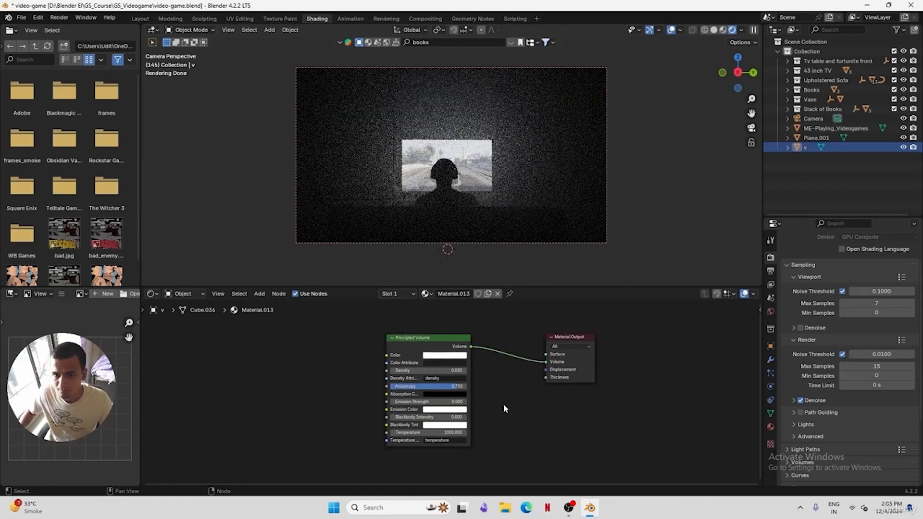
pyautogui.hotkey('ctrl', 's')
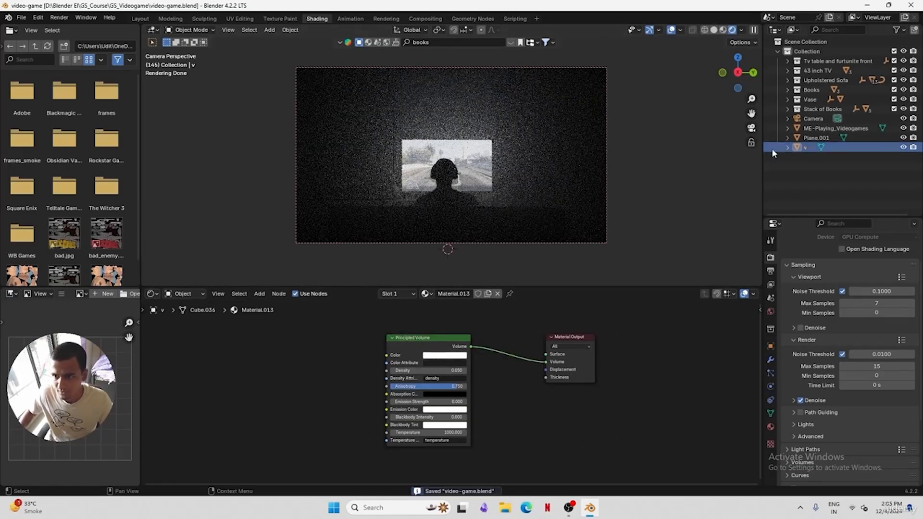
# Set the Emission Strength of the TV's screen material to 5 in camera view and save the file
pyautogui.moveTo(472, 196); pyautogui.dragTo(487, 201, button='middle')
pyautogui.click(417, 161)
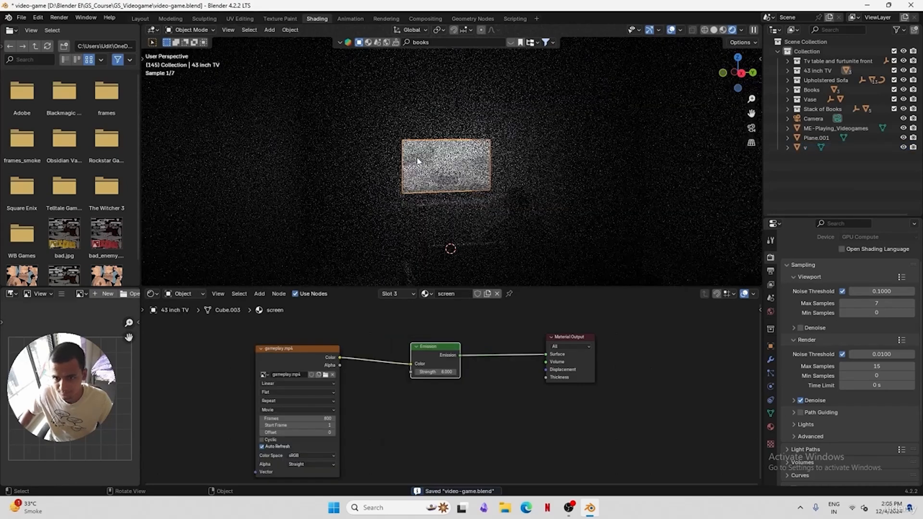
pyautogui.press('KP_0')
pyautogui.click(435, 371)
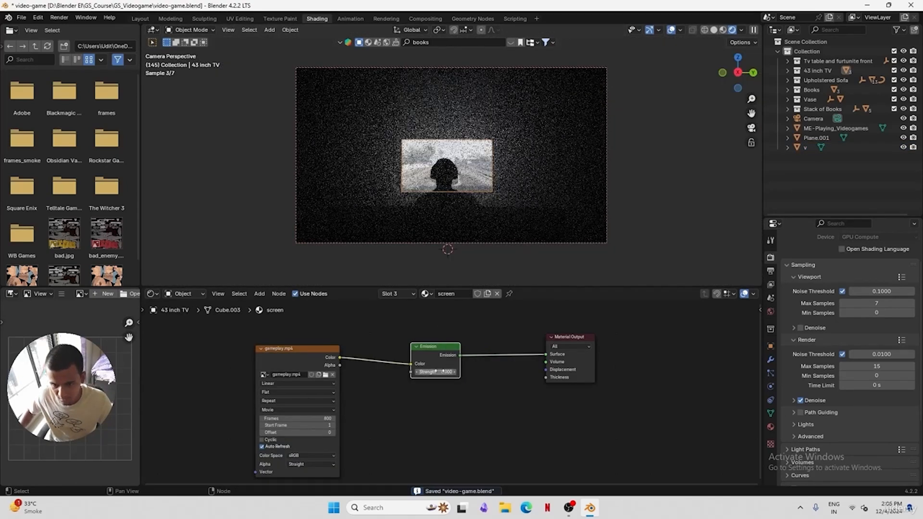
pyautogui.write('5')
pyautogui.press('Return')
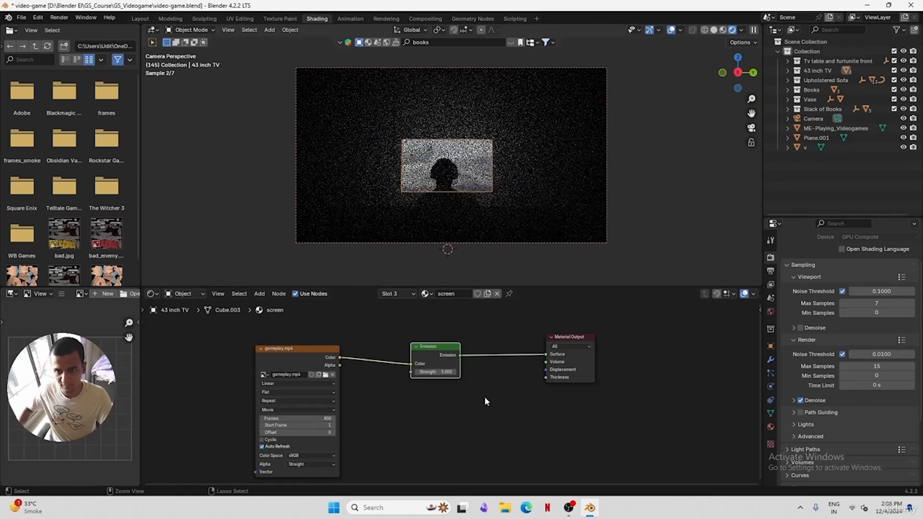
pyautogui.hotkey('ctrl', 's')
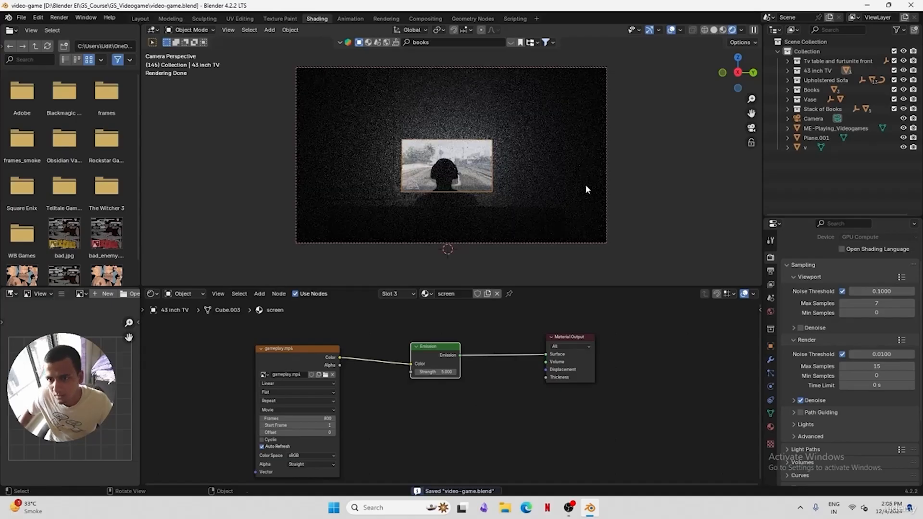
# Return to Solid shading, render the current frame as an image, and inspect the TV and seated figure up close
pyautogui.click(699, 209)
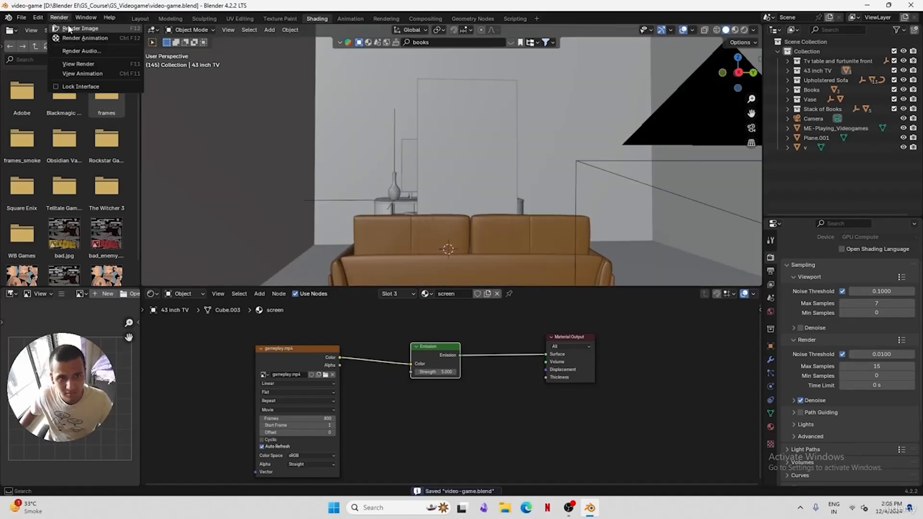
pyautogui.click(68, 29)
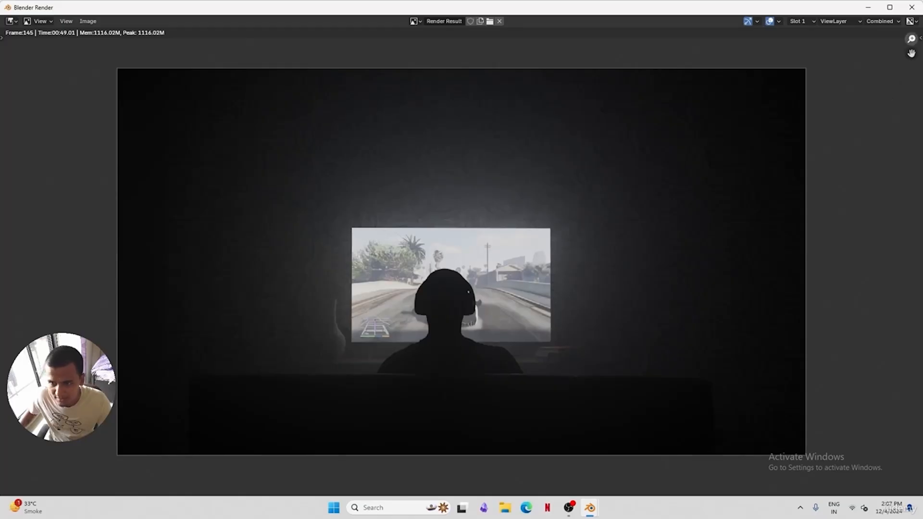
pyautogui.moveTo(911, 39); pyautogui.dragTo(911, 35)
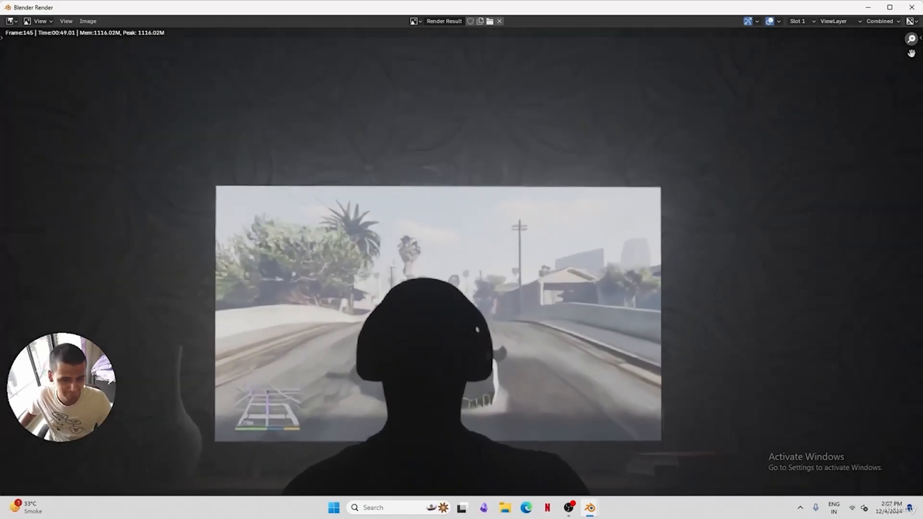
pyautogui.scroll(-5, 461, 262)
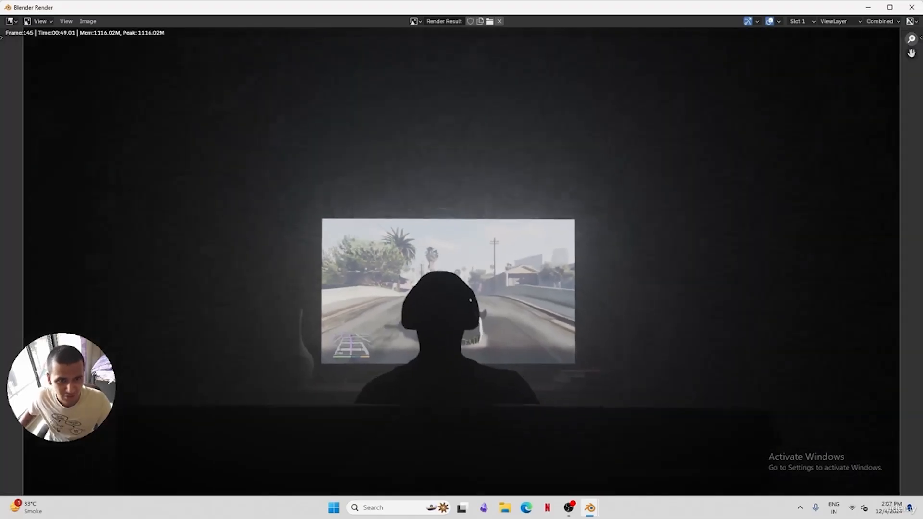
pyautogui.scroll(2, 462, 262)
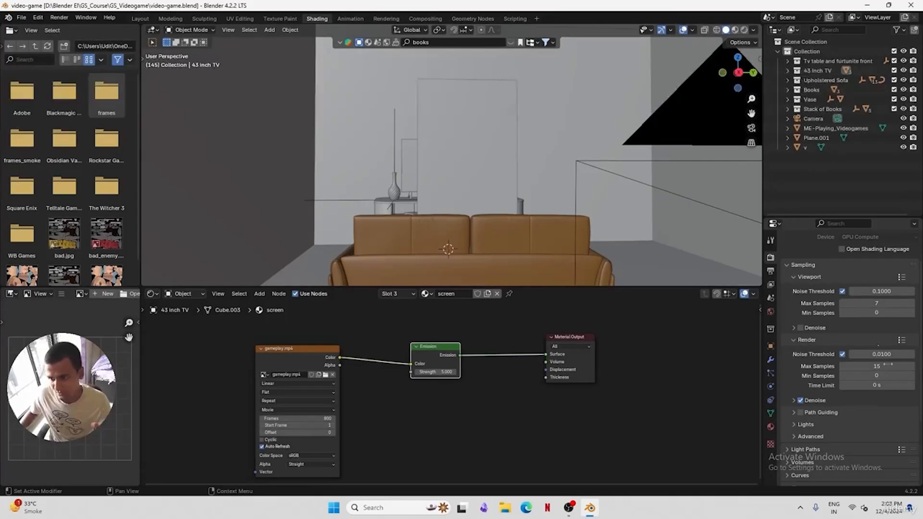
# Set the render Max Samples to 9 and Noise Threshold to 0.2, and save the file
pyautogui.click(893, 369)
pyautogui.write('9')
pyautogui.press('Return')
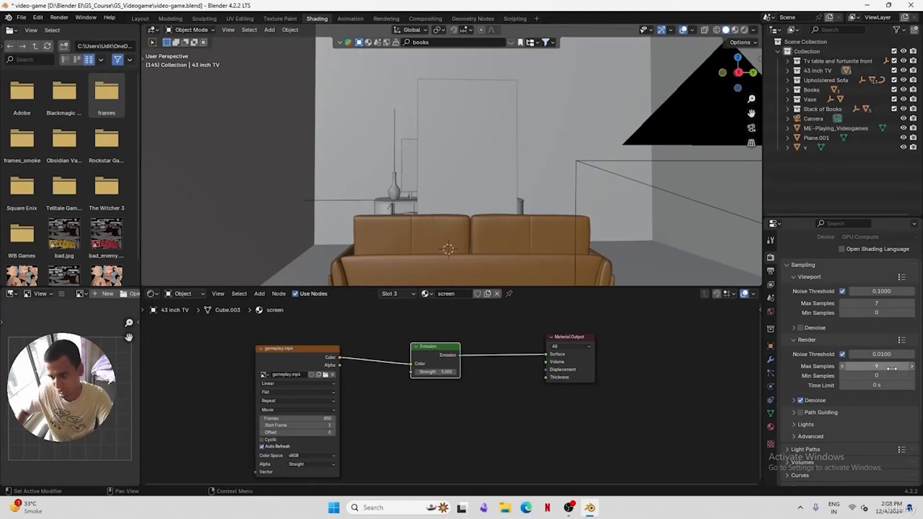
pyautogui.click(881, 355)
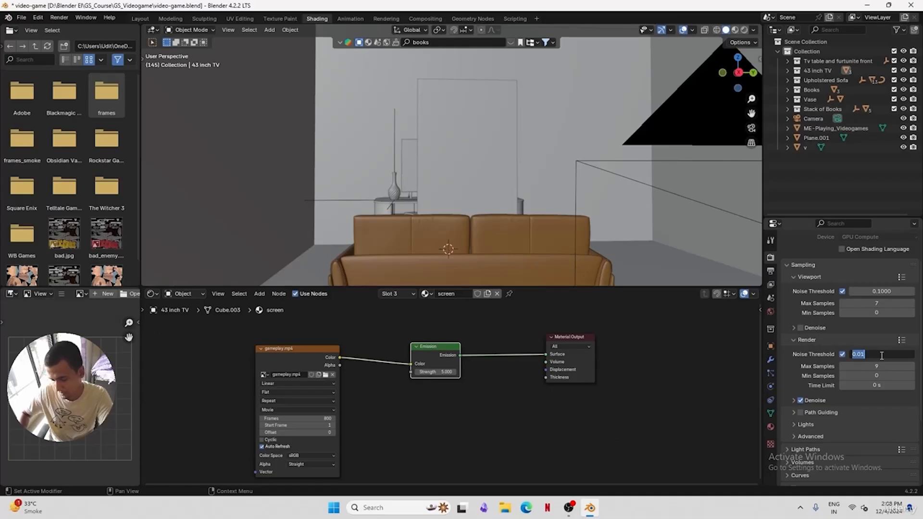
pyautogui.write('0.2')
pyautogui.press('Return')
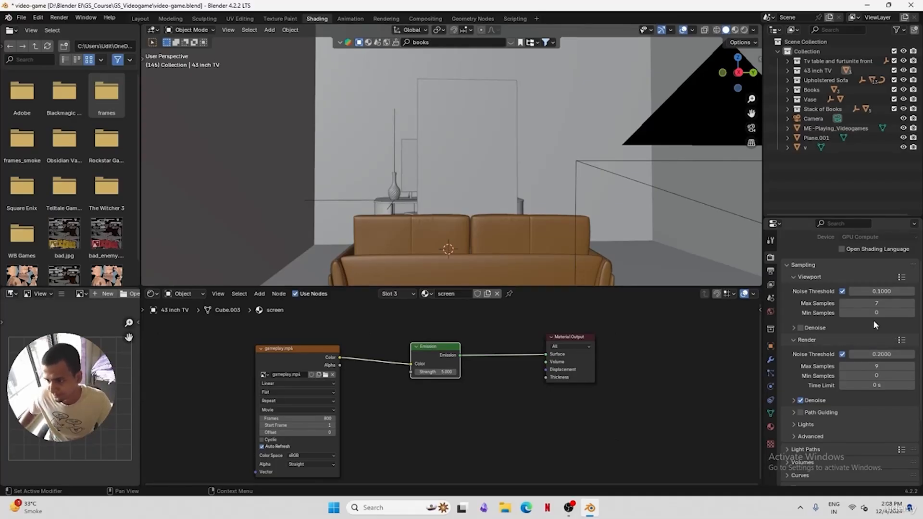
pyautogui.hotkey('ctrl', 's')
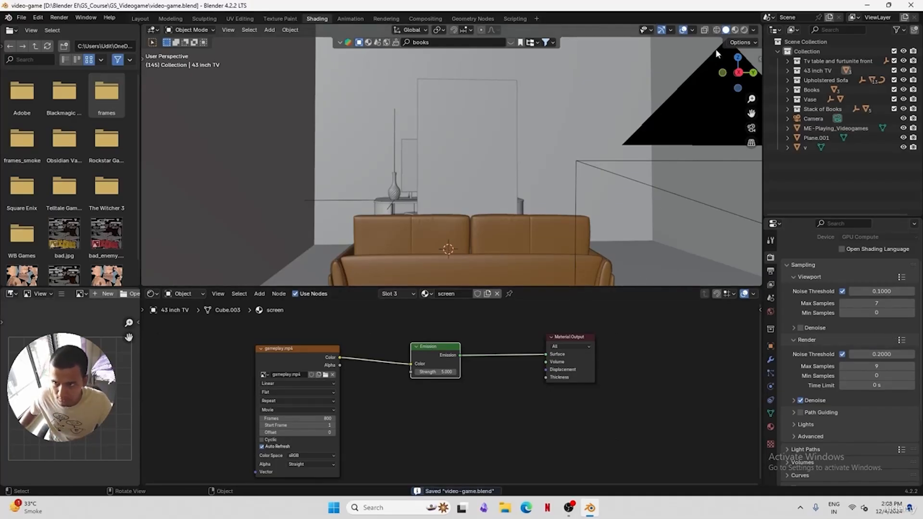
# Enable nodes in the Compositing workspace, hide the sidebar, and shrink the timeline to enlarge the node editor
pyautogui.click(59, 18)
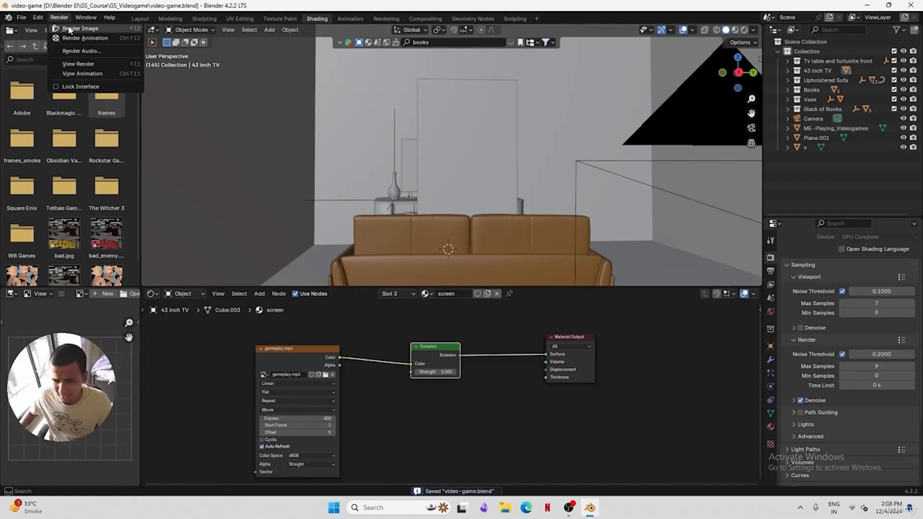
pyautogui.click(424, 18)
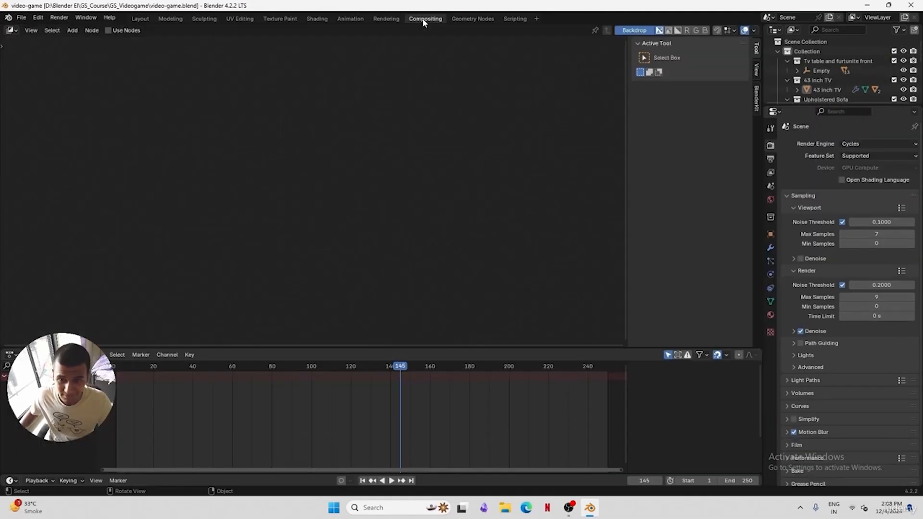
pyautogui.click(107, 30)
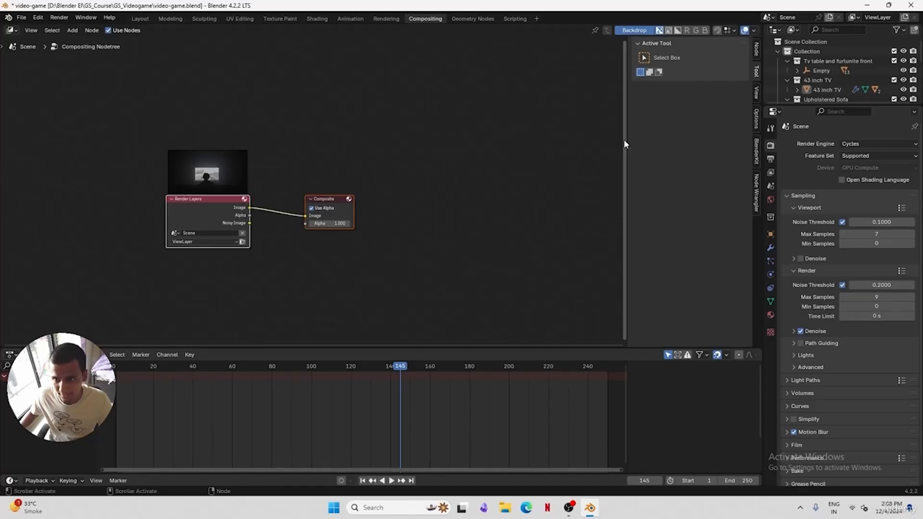
pyautogui.press('n')
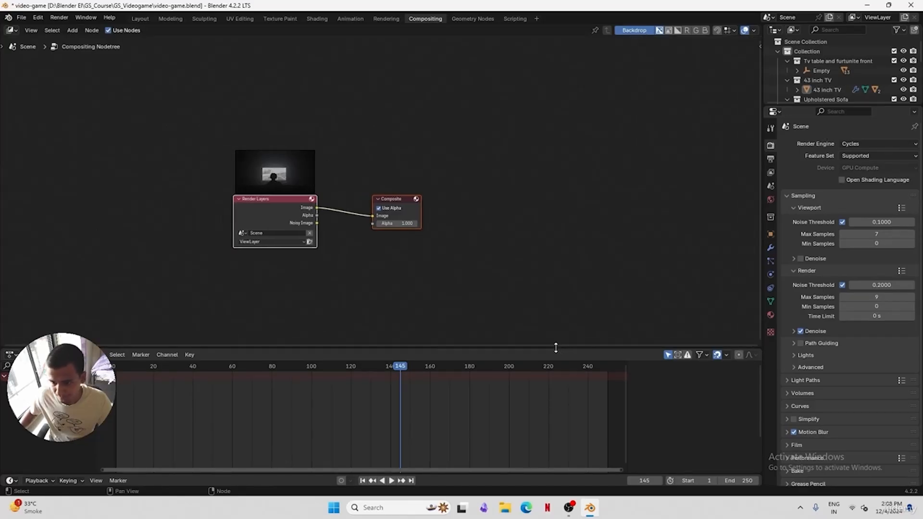
pyautogui.moveTo(556, 348); pyautogui.dragTo(556, 460)
# Move the Composite node well away from the Render Layers node to make room between them
pyautogui.moveTo(439, 354); pyautogui.dragTo(403, 265)
pyautogui.press('g')
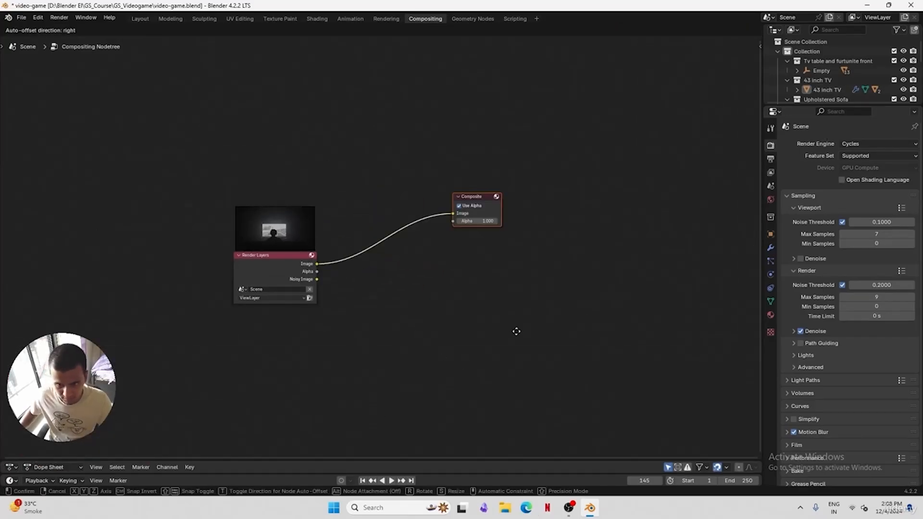
pyautogui.click(652, 248)
# Add a Viewer node linked to the Render Layers Image output, and arrange the Render Layers node and backdrop for a clear preview
pyautogui.hotkey('shift', 'a')
pyautogui.click(485, 269)
pyautogui.write('v')
pyautogui.click(532, 282)
pyautogui.click(600, 281)
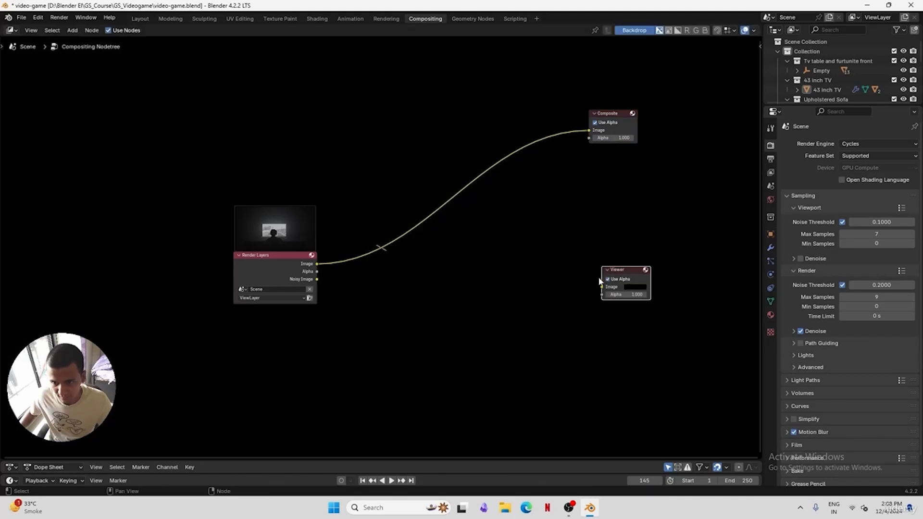
pyautogui.moveTo(602, 286); pyautogui.dragTo(317, 263)
pyautogui.moveTo(256, 260); pyautogui.dragTo(150, 239)
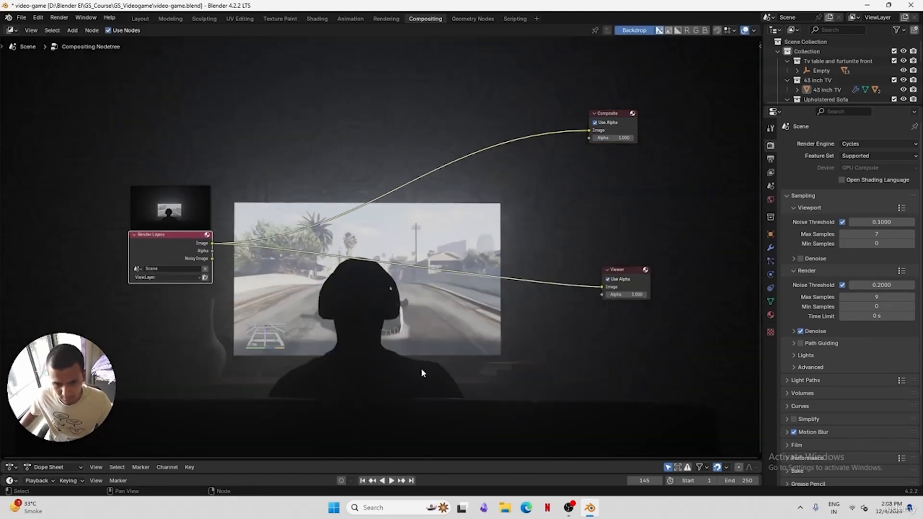
pyautogui.press('v')
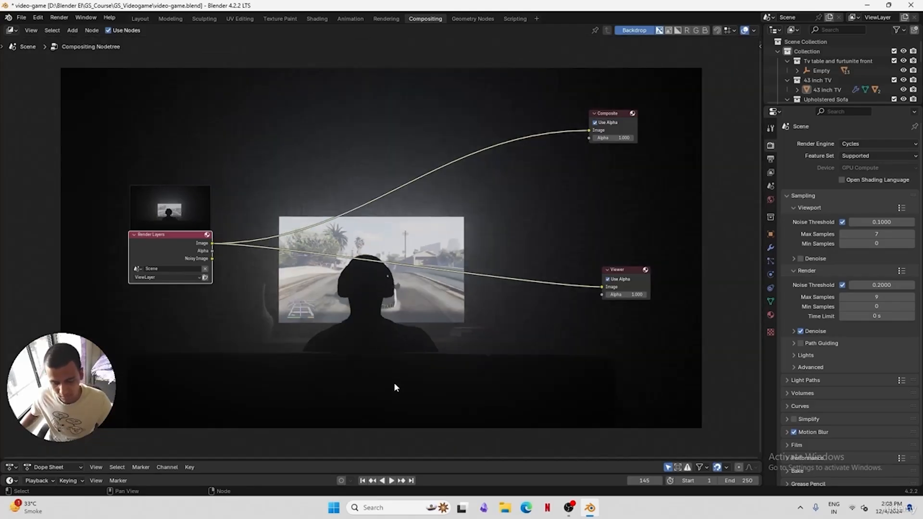
# Insert a Lens Distortion node between Render Layers and Viewer, link its Image output to Composite as well, and position it before both outputs
pyautogui.press('alt')
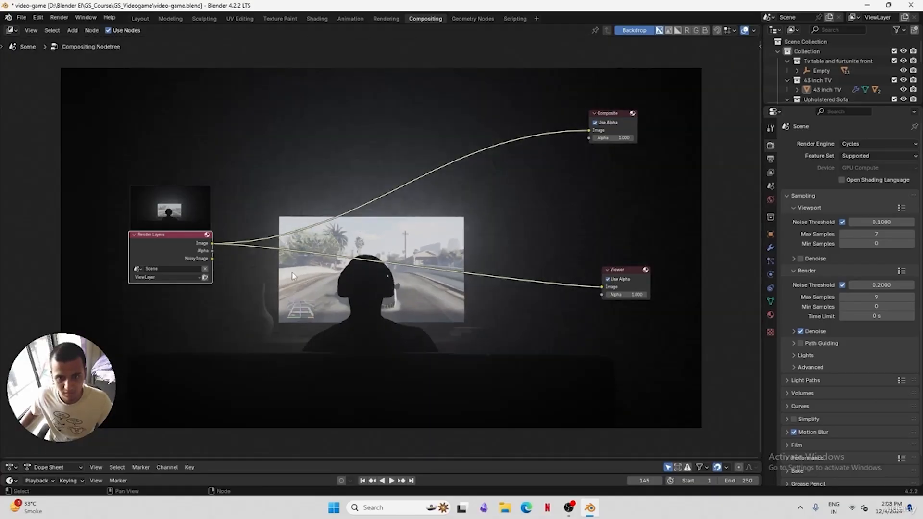
pyautogui.hotkey('shift', 'a')
pyautogui.click(401, 217)
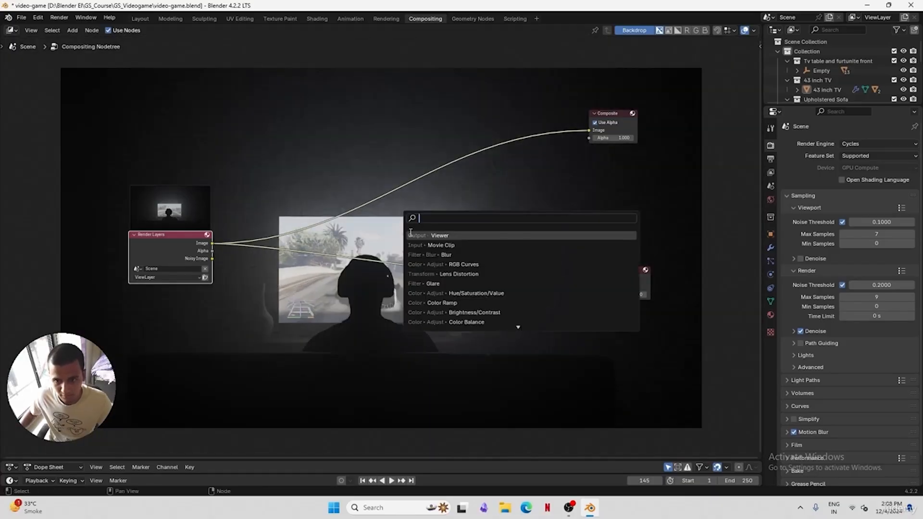
pyautogui.click(460, 274)
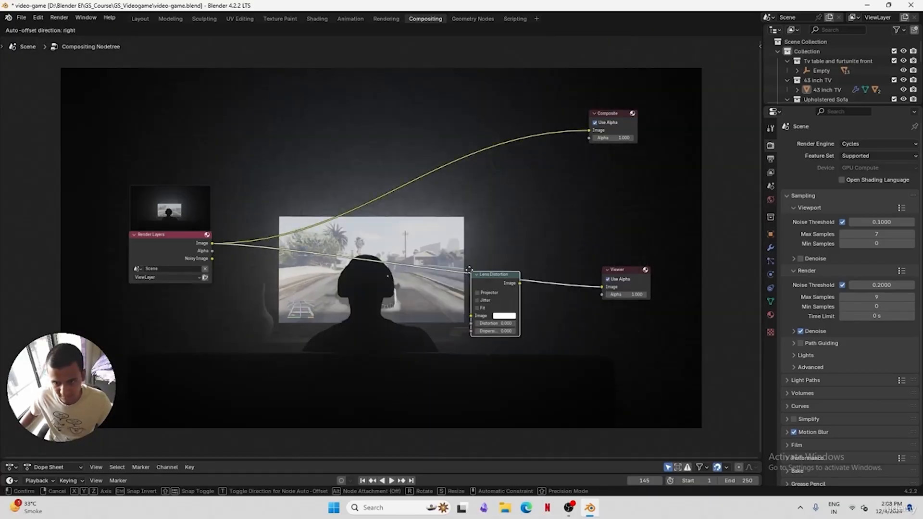
pyautogui.click(512, 279)
pyautogui.moveTo(518, 282); pyautogui.dragTo(594, 128)
pyautogui.moveTo(495, 273); pyautogui.dragTo(528, 240)
pyautogui.moveTo(423, 235); pyautogui.dragTo(405, 241, button='middle')
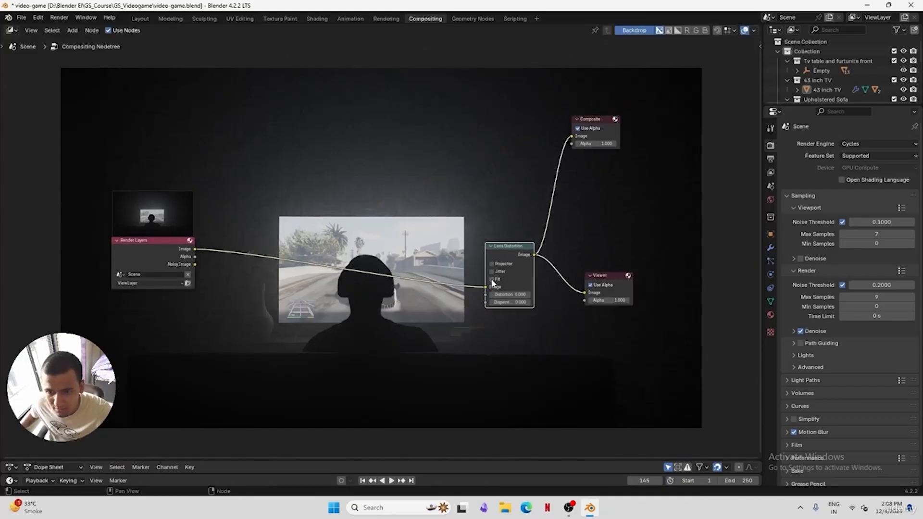
# Enable Fit on the Lens Distortion node and set its Dispersion to 0.030
pyautogui.click(492, 279)
pyautogui.click(521, 302)
pyautogui.write('0.0')
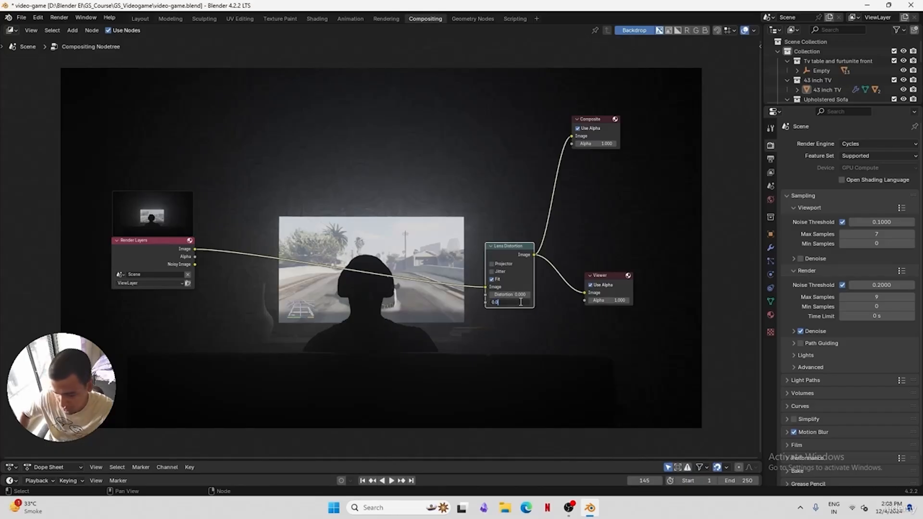
pyautogui.write('1')
pyautogui.press('Return')
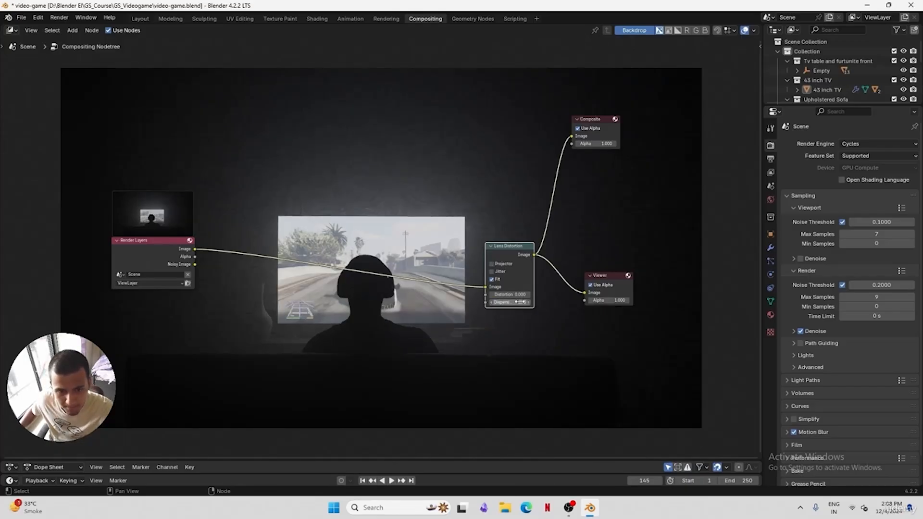
pyautogui.click(521, 301)
pyautogui.write('0.0')
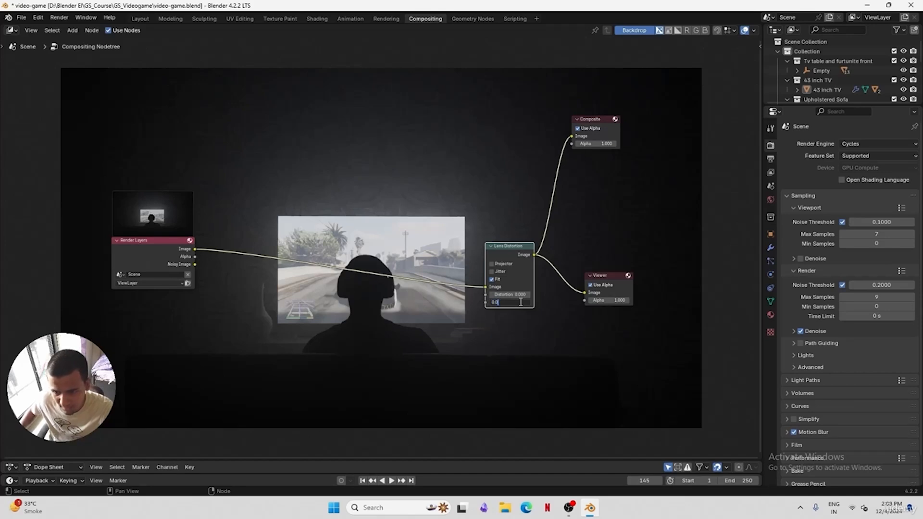
pyautogui.write('5')
pyautogui.press('Return')
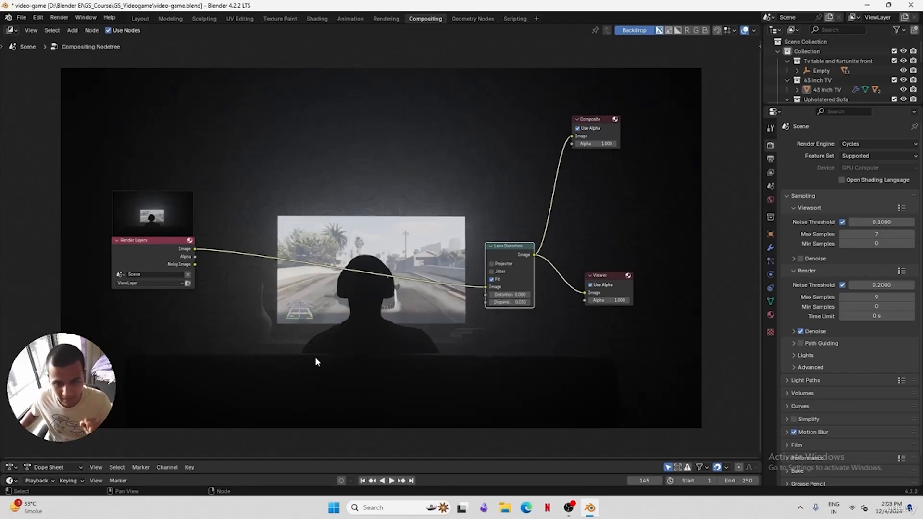
# Examine the dispersion effect on the enlarged backdrop image and restore the backdrop to its fitted size
pyautogui.hotkey('alt', 'v')
pyautogui.hotkey('alt', 'v')
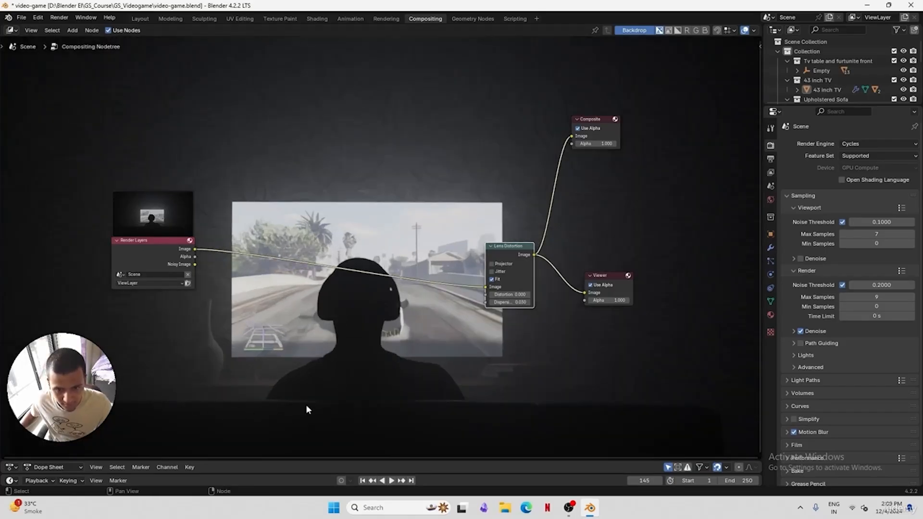
pyautogui.hotkey('alt', 'v')
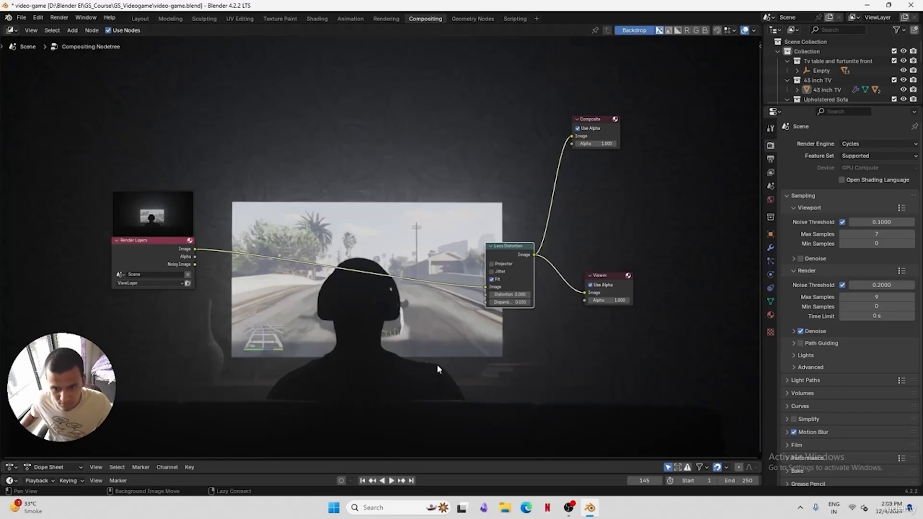
pyautogui.hotkey('alt', 'v')
pyautogui.press('v')
pyautogui.press('v')
pyautogui.press('v')
pyautogui.press('v')
# Insert an RGB Curves node on the link between Render Layers and Lens Distortion
pyautogui.hotkey('shift', 'a')
pyautogui.click(440, 166)
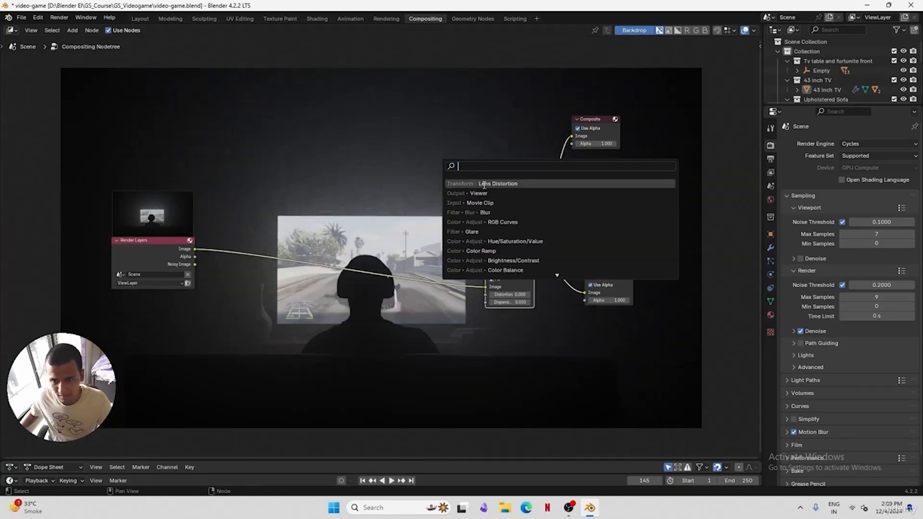
pyautogui.click(491, 221)
pyautogui.click(385, 235)
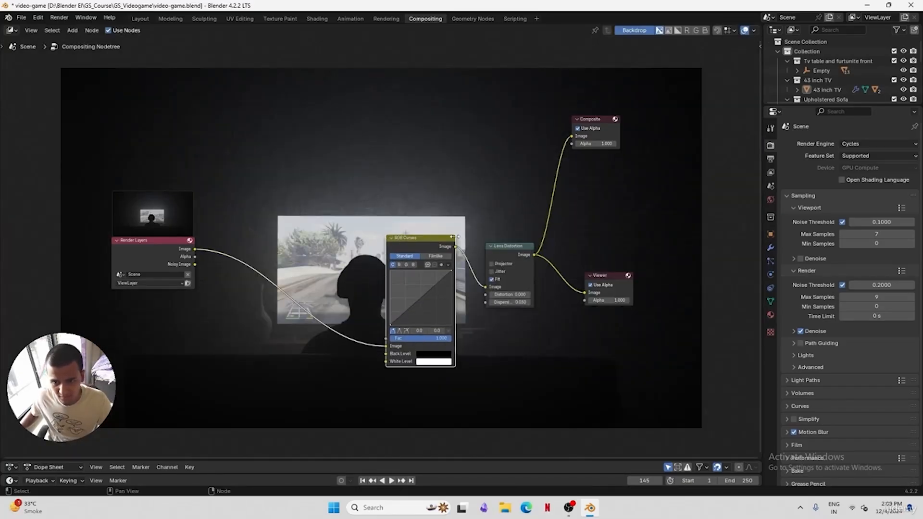
# Spread the RGB Curves, Lens Distortion, Viewer and Composite nodes farther from Render Layers so they do not overlap
pyautogui.moveTo(408, 161); pyautogui.dragTo(610, 280)
pyautogui.press('g')
pyautogui.click(688, 334)
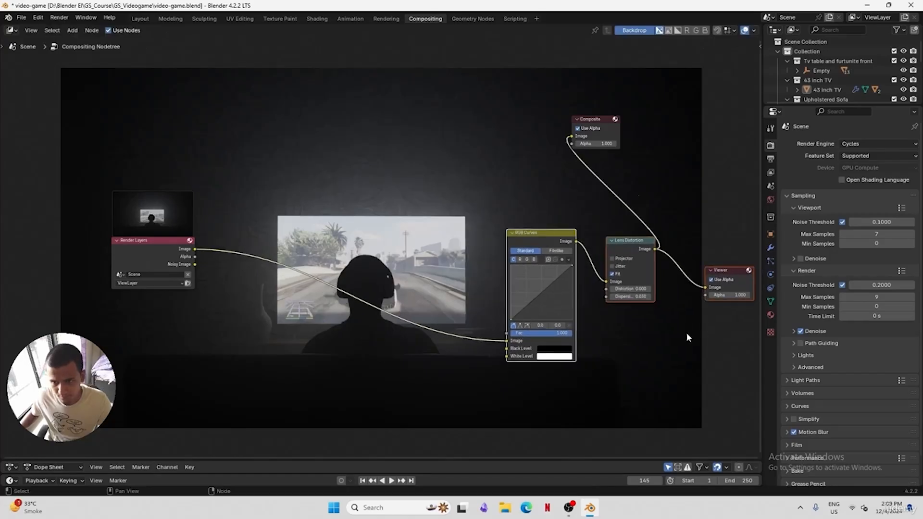
pyautogui.moveTo(552, 99); pyautogui.dragTo(642, 174)
pyautogui.press('g')
pyautogui.click(763, 178)
pyautogui.moveTo(542, 196)
pyautogui.mouseDown(button='middle')
pyautogui.moveTo(521, 197)
pyautogui.moveTo(533, 196)
pyautogui.mouseUp(button='middle')
pyautogui.moveTo(678, 269); pyautogui.dragTo(694, 258)
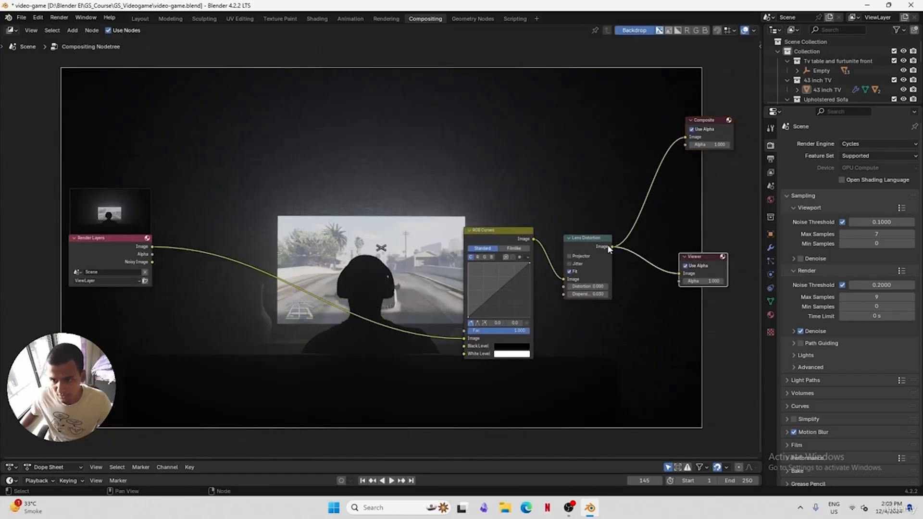
pyautogui.moveTo(580, 243); pyautogui.dragTo(587, 235)
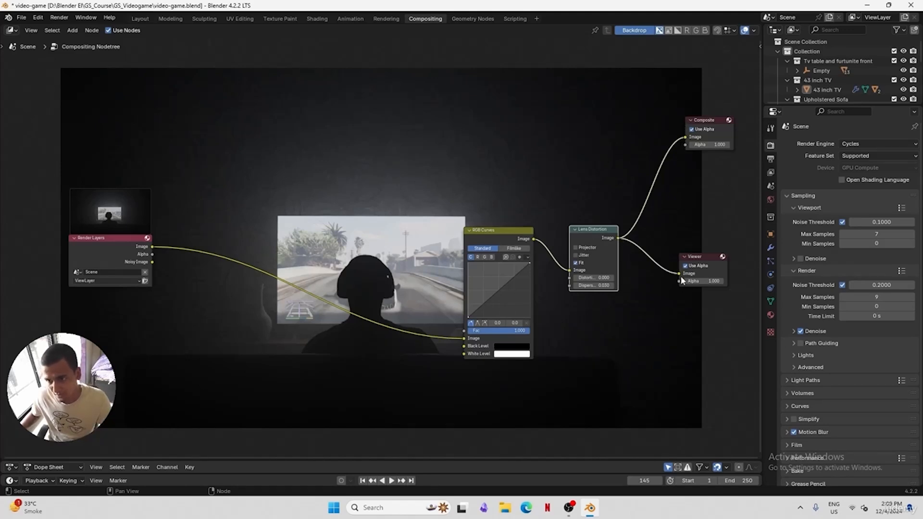
pyautogui.moveTo(685, 137); pyautogui.dragTo(677, 267)
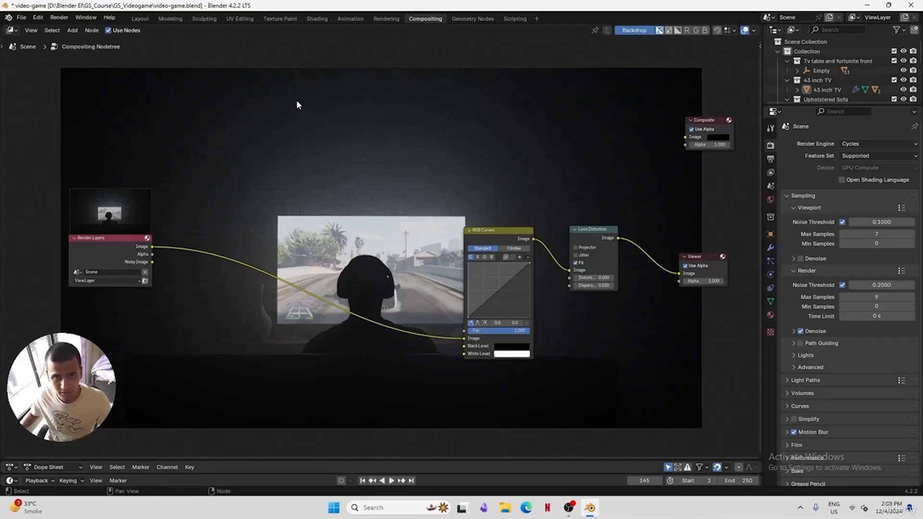
pyautogui.moveTo(618, 239); pyautogui.dragTo(686, 137)
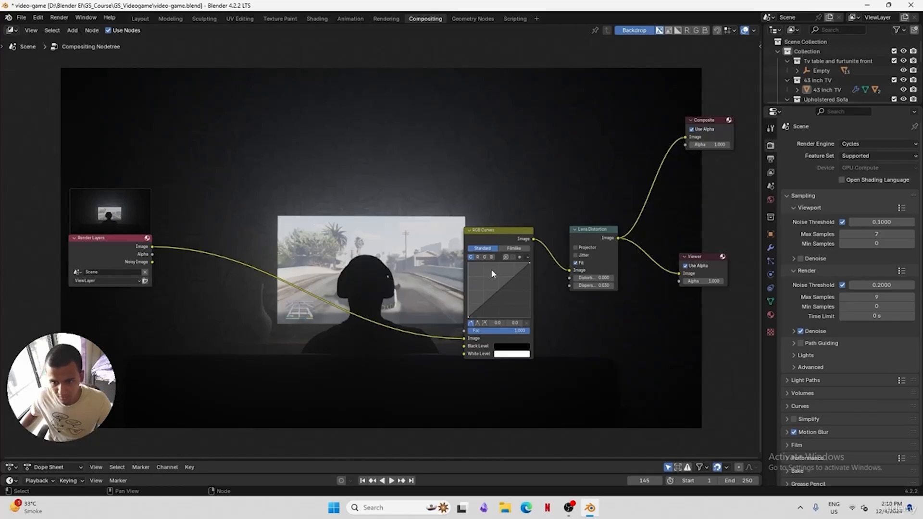
pyautogui.moveTo(499, 289); pyautogui.dragTo(500, 302)
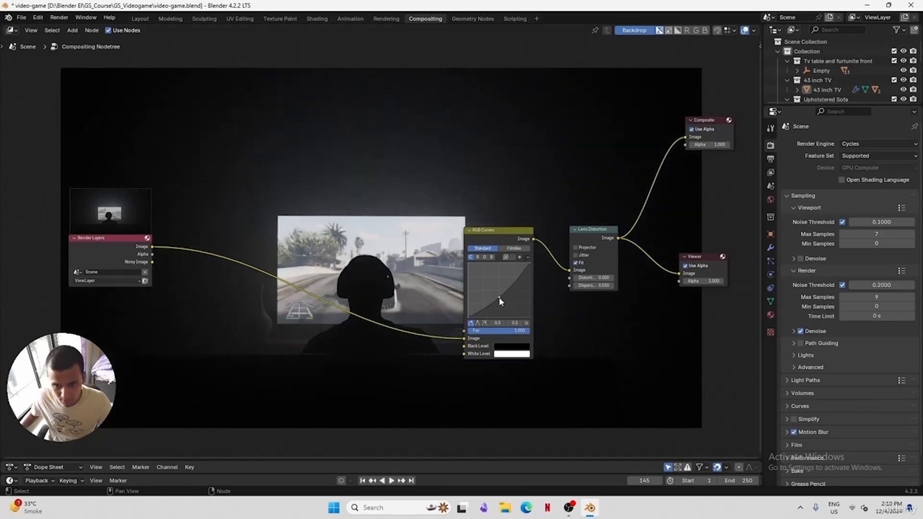
pyautogui.click(526, 323)
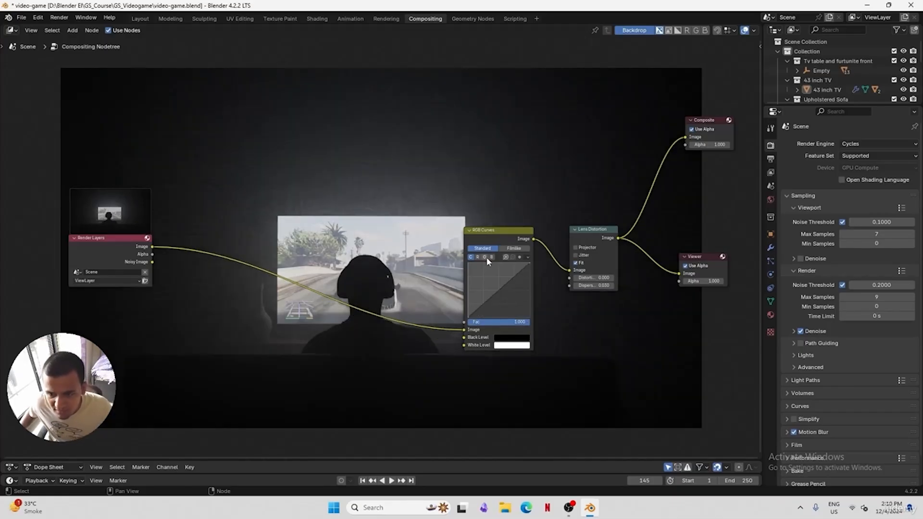
# Add a slightly raised midpoint at about 0.5, 0.5 to the blue and green channels of the RGB Curves node
pyautogui.click(491, 257)
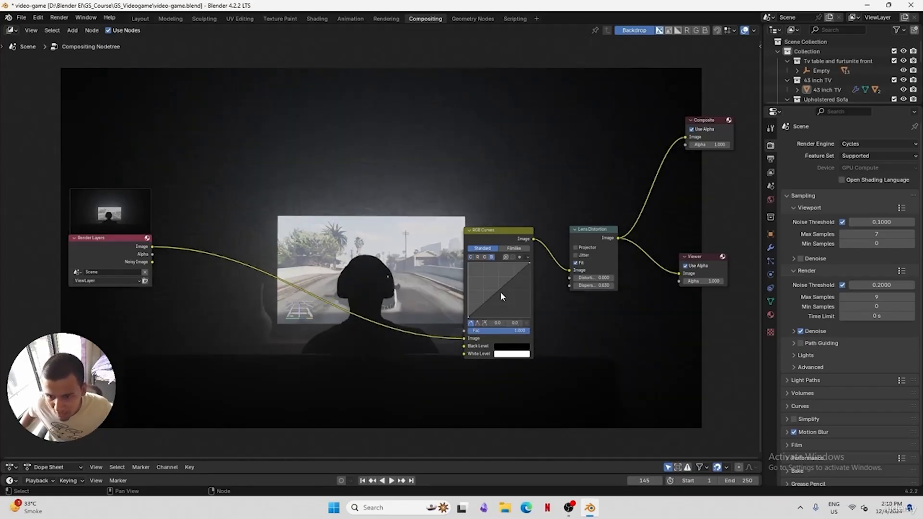
pyautogui.moveTo(500, 292)
pyautogui.keyDown('ctrl'); pyautogui.mouseDown(button='middle')
pyautogui.moveTo(507, 300)
pyautogui.moveTo(488, 285)
pyautogui.moveTo(509, 294)
pyautogui.mouseUp(button='middle'); pyautogui.keyUp('ctrl')
pyautogui.moveTo(615, 325); pyautogui.dragTo(558, 305, button='middle')
pyautogui.click(563, 296)
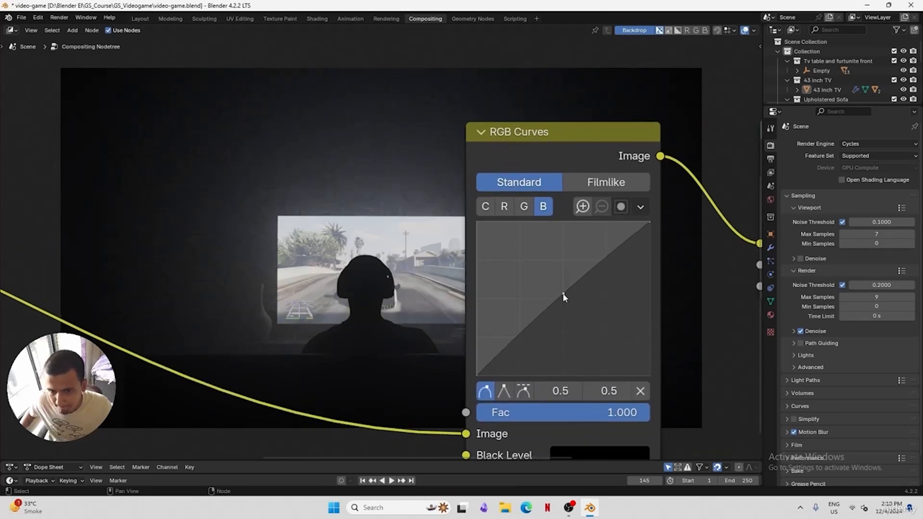
pyautogui.click(525, 207)
pyautogui.click(563, 294)
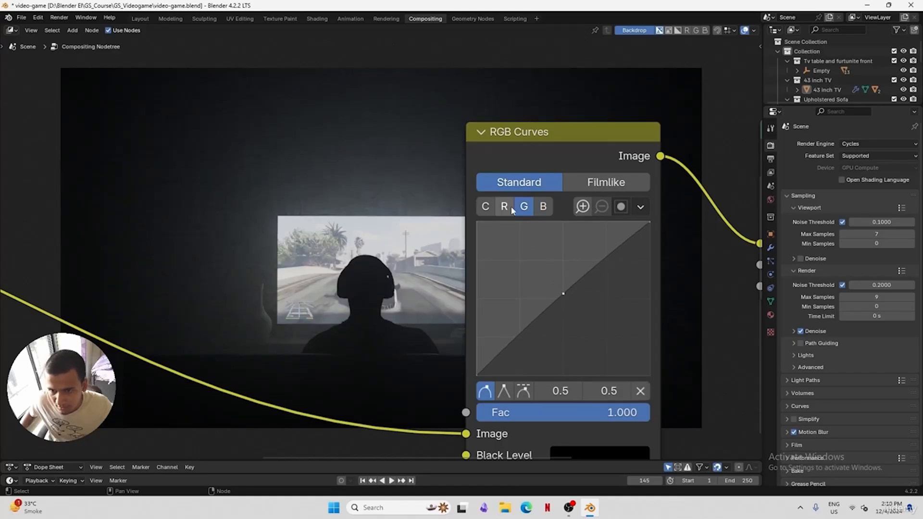
# Lower the red channel's curve with a midpoint at about 0.5, 0.4, replacing the first point placed on it
pyautogui.click(504, 207)
pyautogui.click(564, 307)
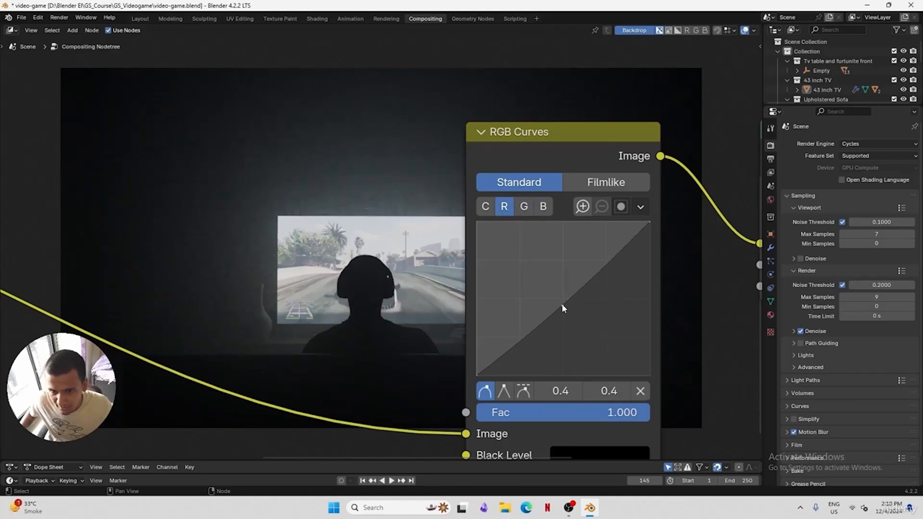
pyautogui.moveTo(565, 300)
pyautogui.mouseDown()
pyautogui.moveTo(563, 286)
pyautogui.moveTo(563, 303)
pyautogui.mouseUp()
pyautogui.click(641, 391)
pyautogui.click(563, 303)
pyautogui.moveTo(564, 307); pyautogui.dragTo(614, 285, button='middle')
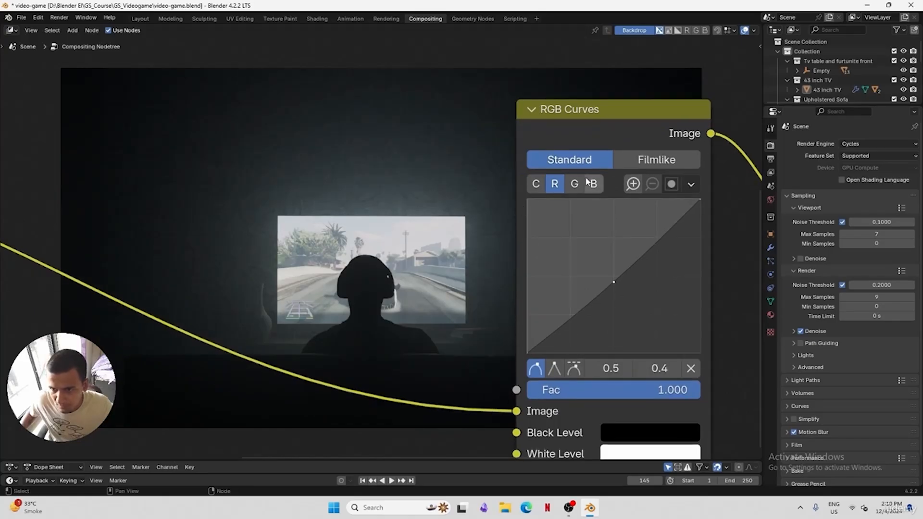
# Fine-tune the midpoints of the green and blue curves, keeping both slightly raised at about 0.5, 0.5
pyautogui.click(575, 185)
pyautogui.click(614, 272)
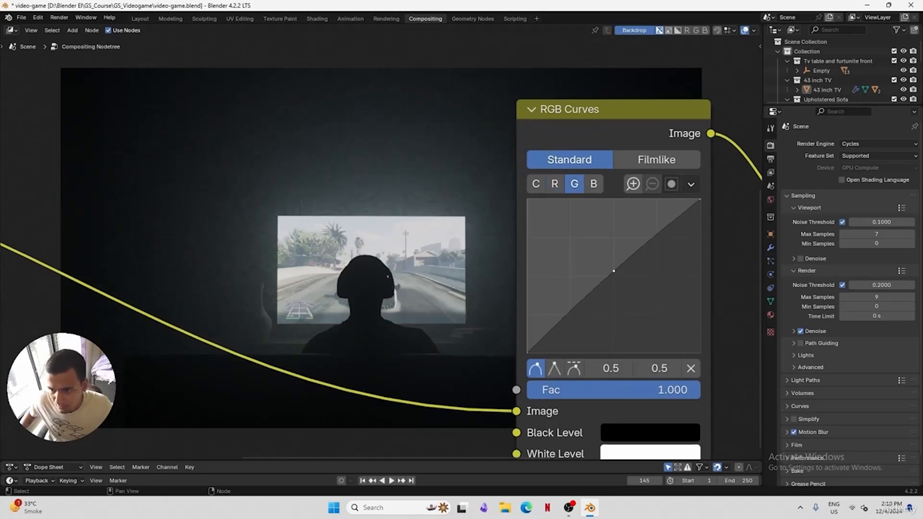
pyautogui.click(594, 184)
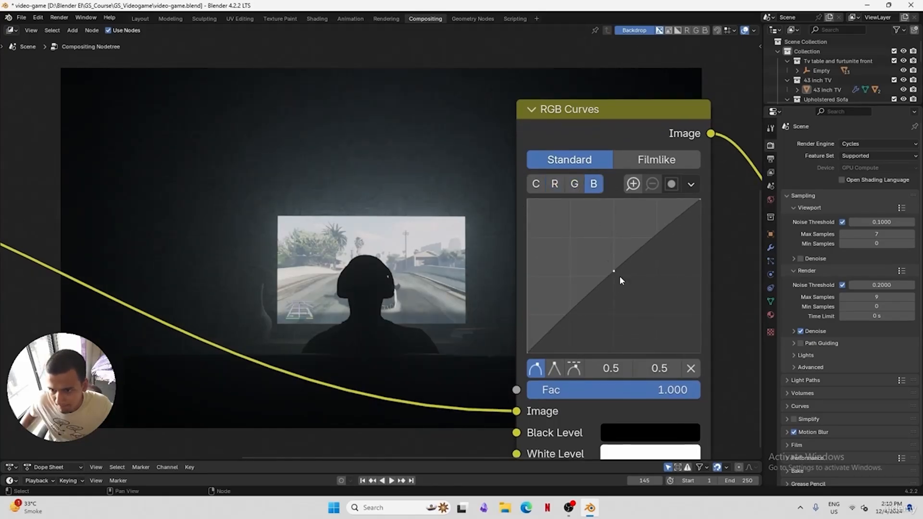
pyautogui.moveTo(616, 274); pyautogui.dragTo(614, 268)
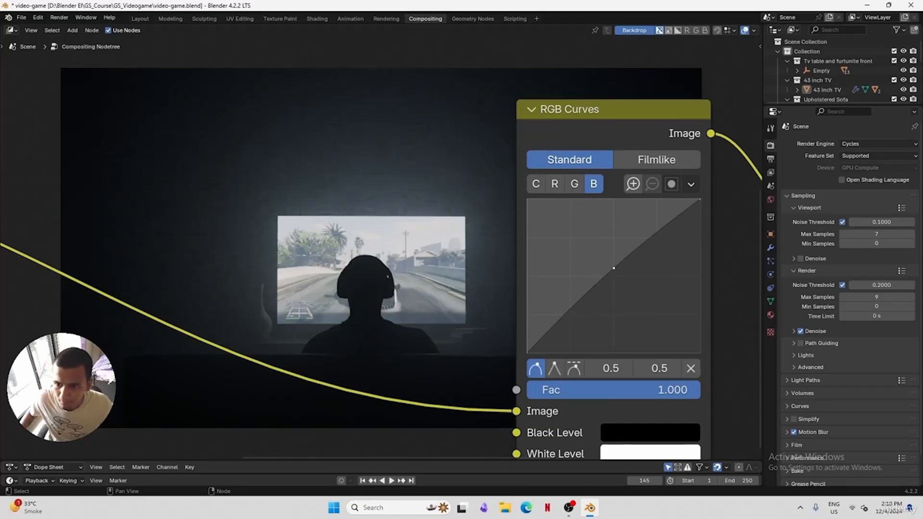
pyautogui.click(575, 184)
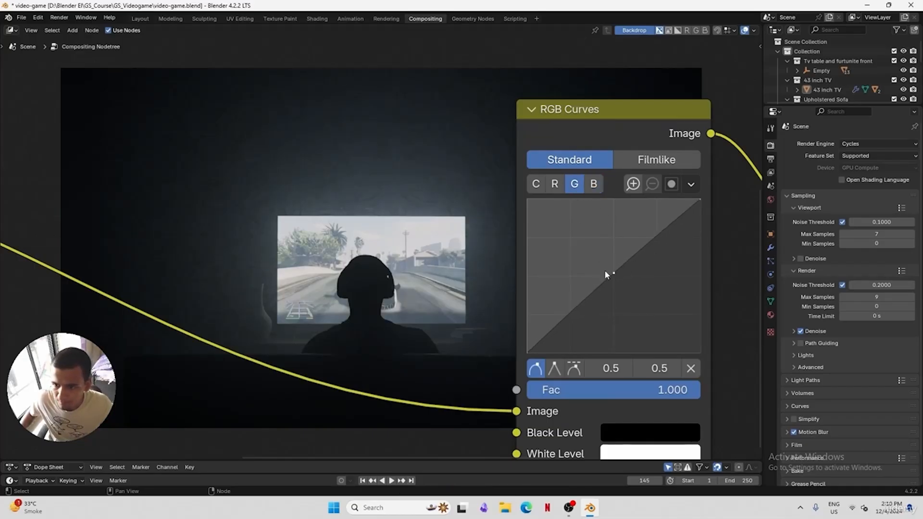
pyautogui.moveTo(606, 273); pyautogui.dragTo(614, 271)
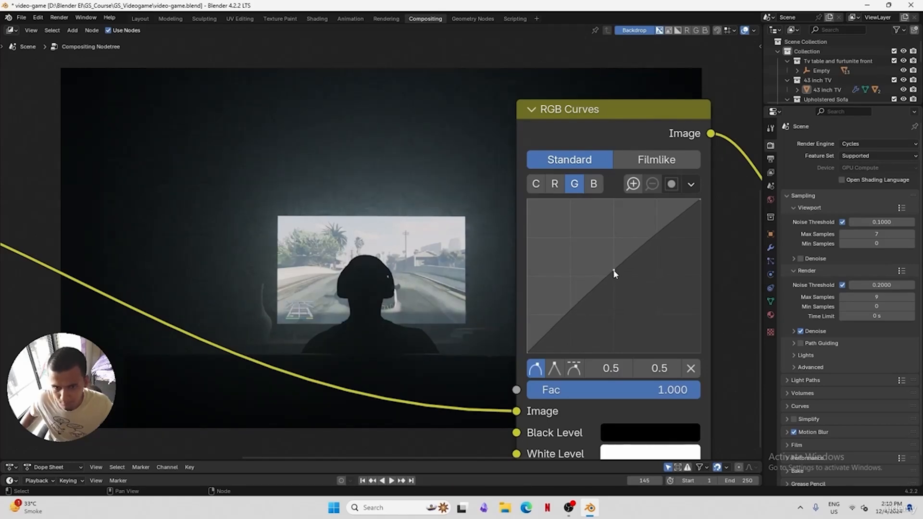
# Review the red, green and blue channel curves in turn against the backdrop image
pyautogui.moveTo(477, 252); pyautogui.dragTo(483, 292, button='middle')
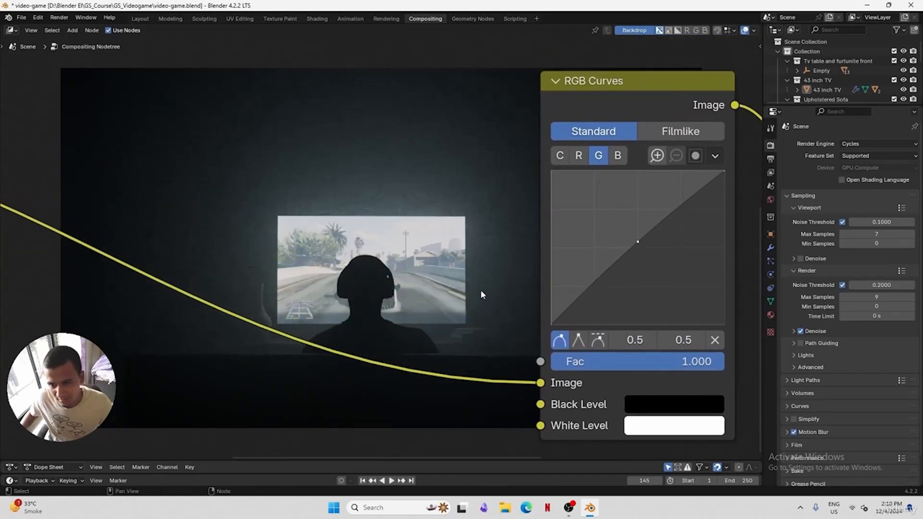
pyautogui.click(578, 156)
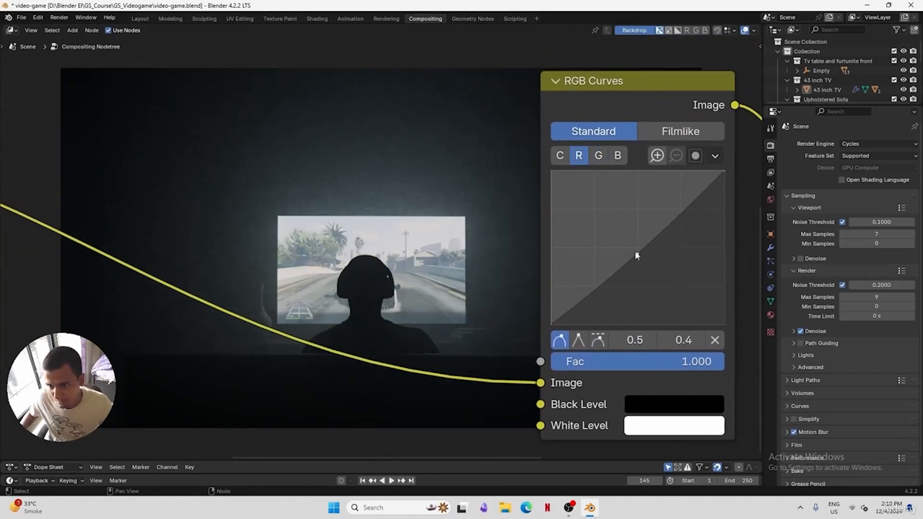
pyautogui.click(599, 155)
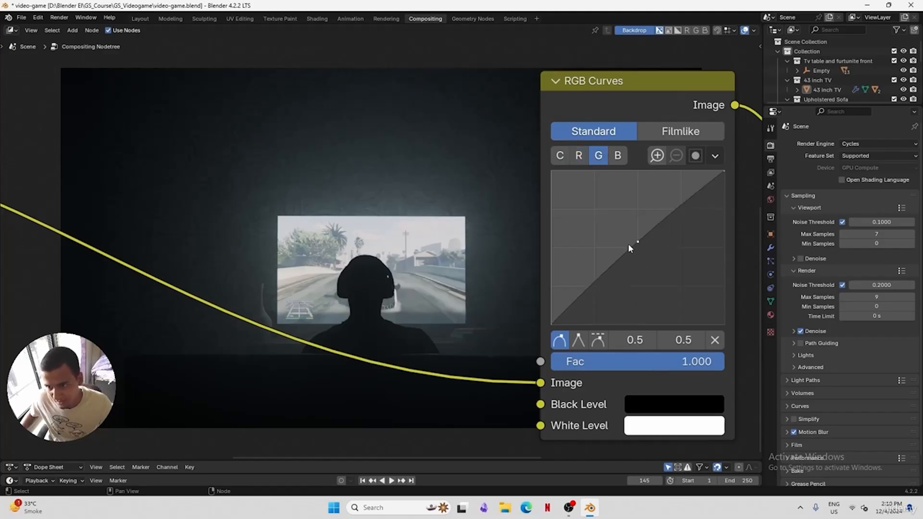
pyautogui.click(618, 155)
pyautogui.click(578, 155)
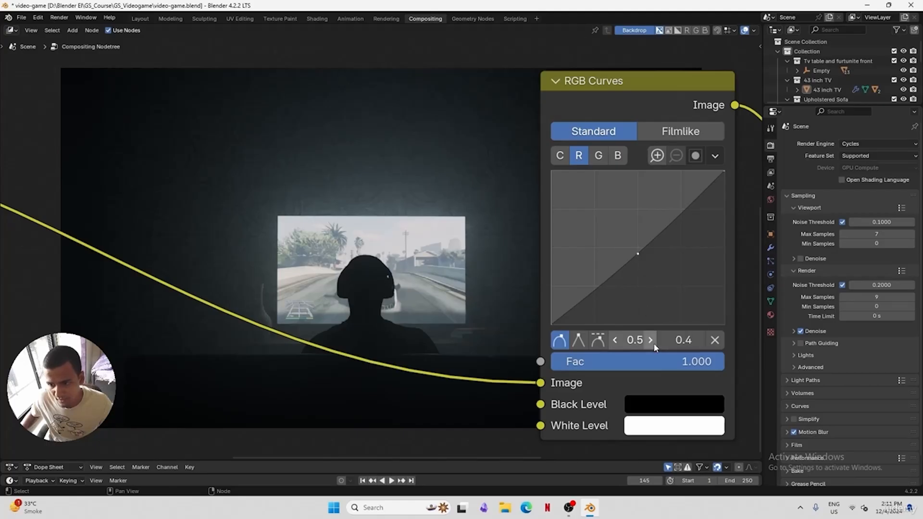
pyautogui.click(598, 155)
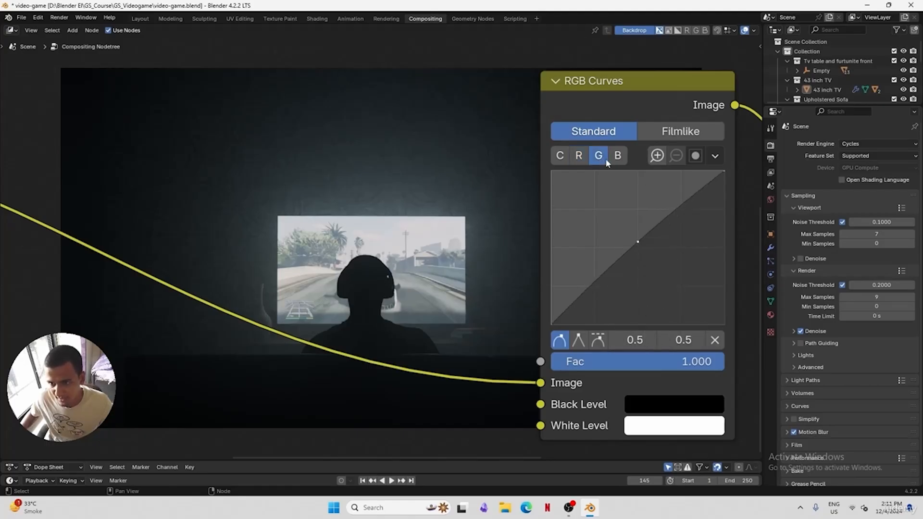
pyautogui.click(617, 155)
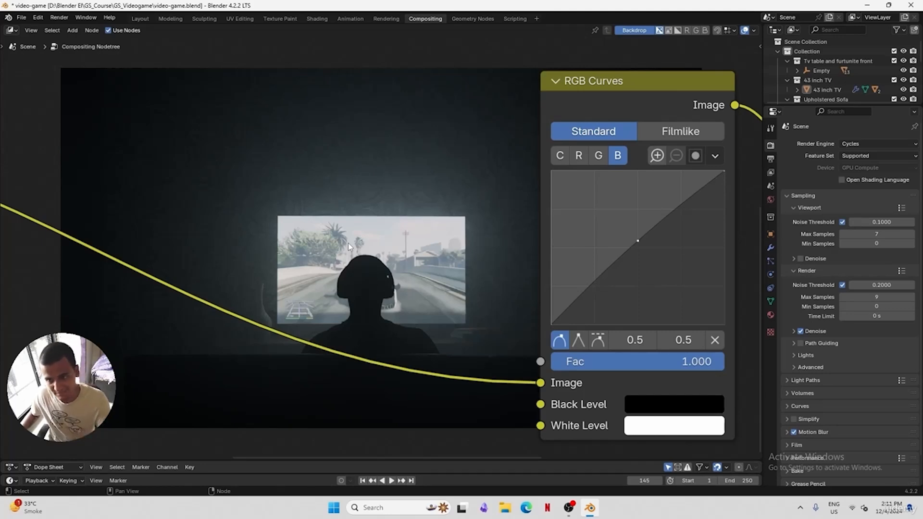
# Save the video-game.blend project with the adjusted RGB Curves grading
pyautogui.scroll(-6, 377, 230)
pyautogui.moveTo(376, 230); pyautogui.dragTo(371, 329, button='middle')
pyautogui.hotkey('ctrl', 's')
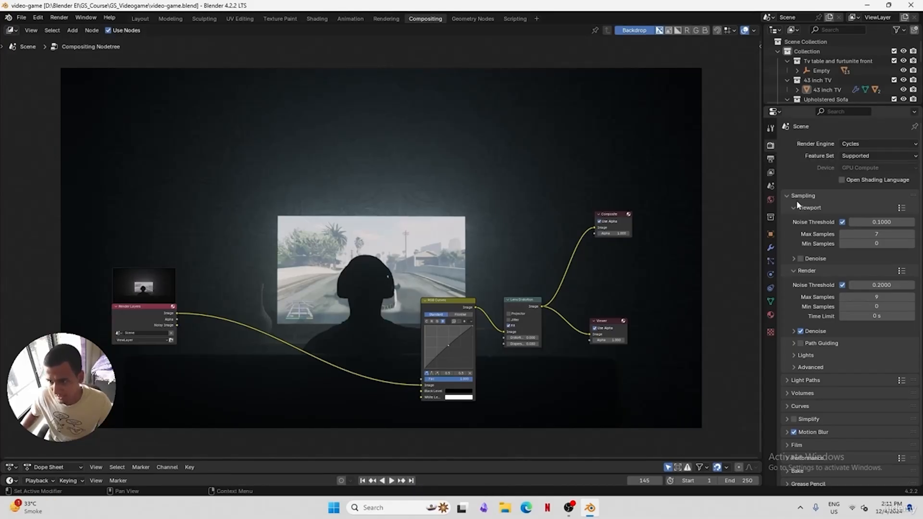
# Review the scene's output settings and the available file formats, leaving the format on PNG
pyautogui.click(771, 159)
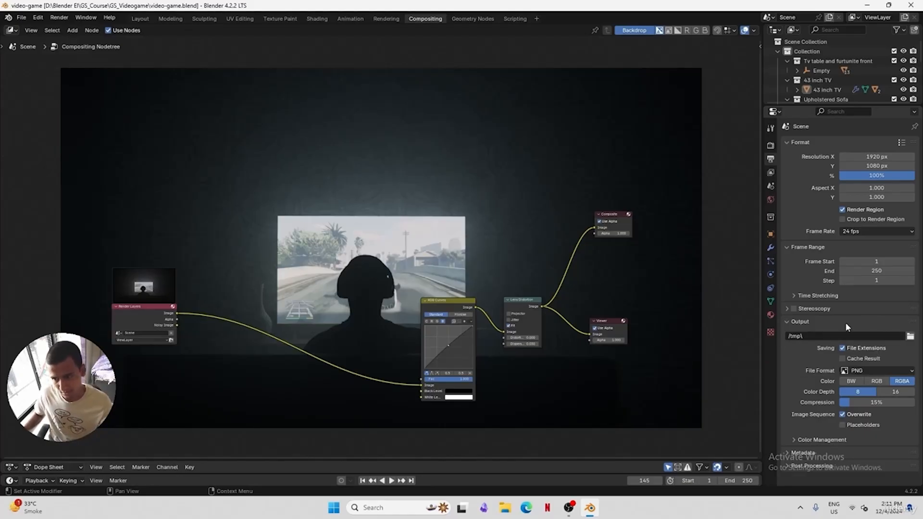
pyautogui.click(849, 373)
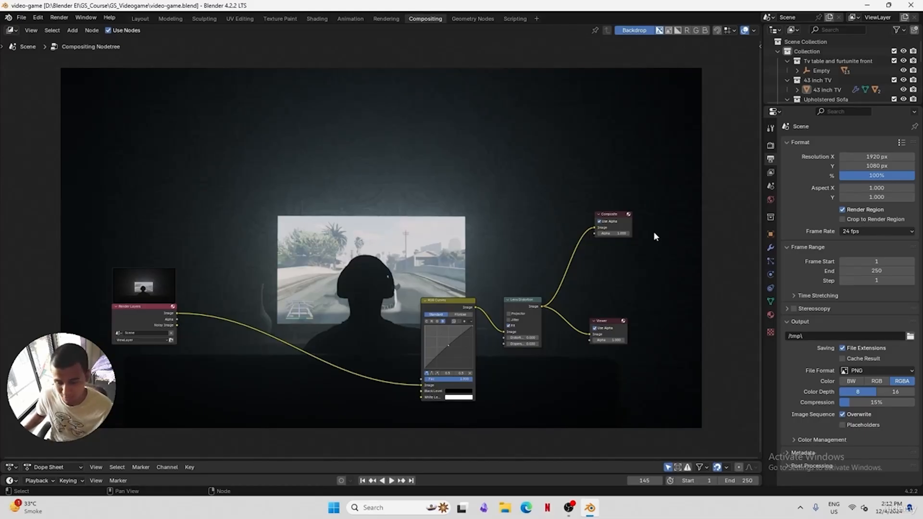
pyautogui.click(874, 371)
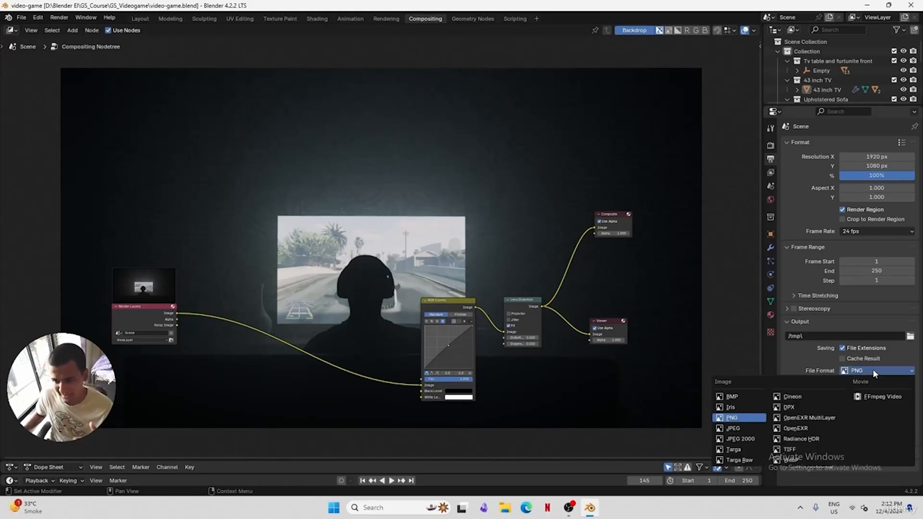
pyautogui.click(873, 368)
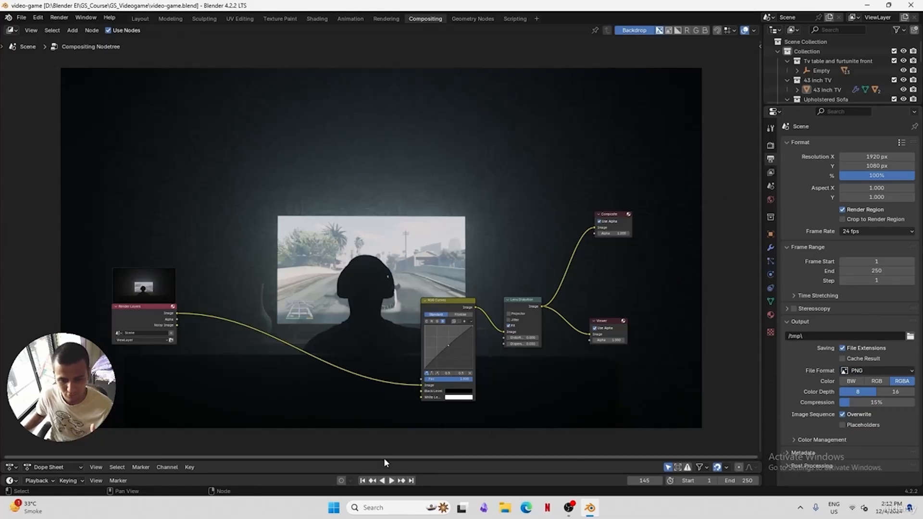
pyautogui.keyDown('ctrl'); pyautogui.hscroll(1, 319, 443); pyautogui.keyUp('ctrl')
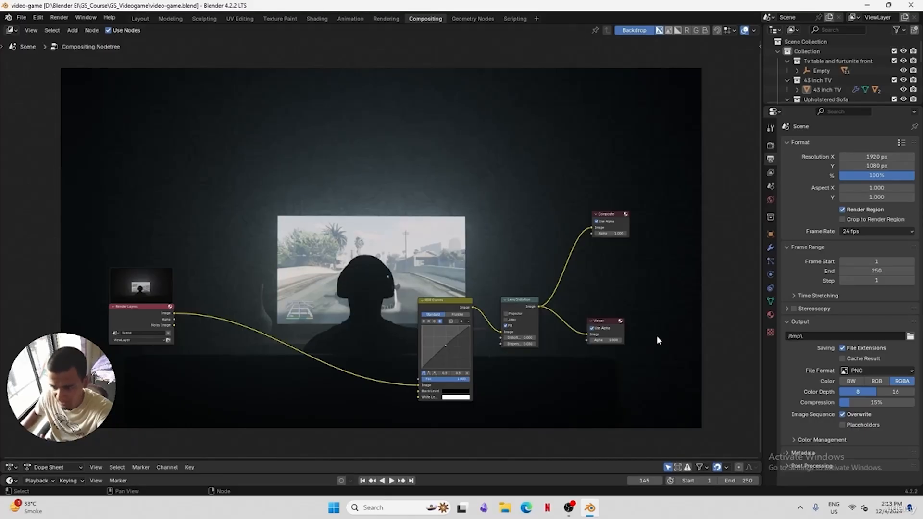
pyautogui.click(863, 370)
pyautogui.click(862, 373)
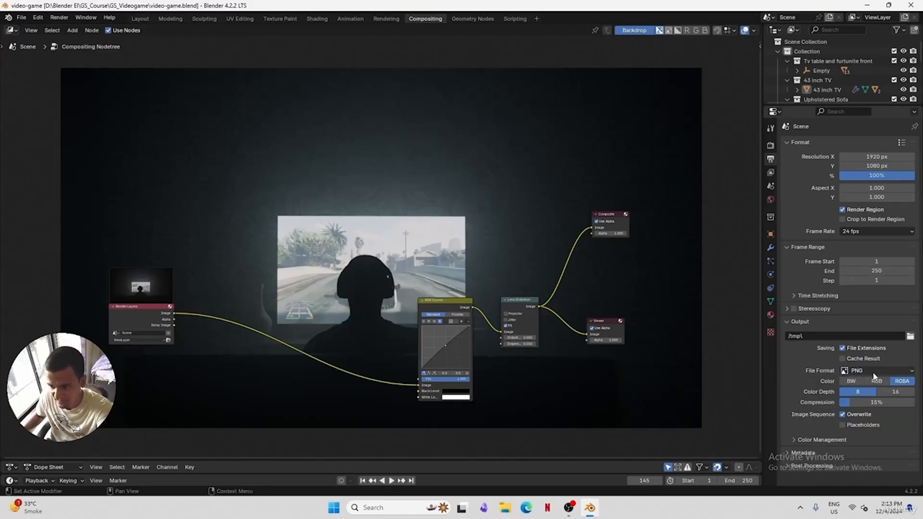
# Try the Standard view transform in the scene's color management settings
pyautogui.click(769, 146)
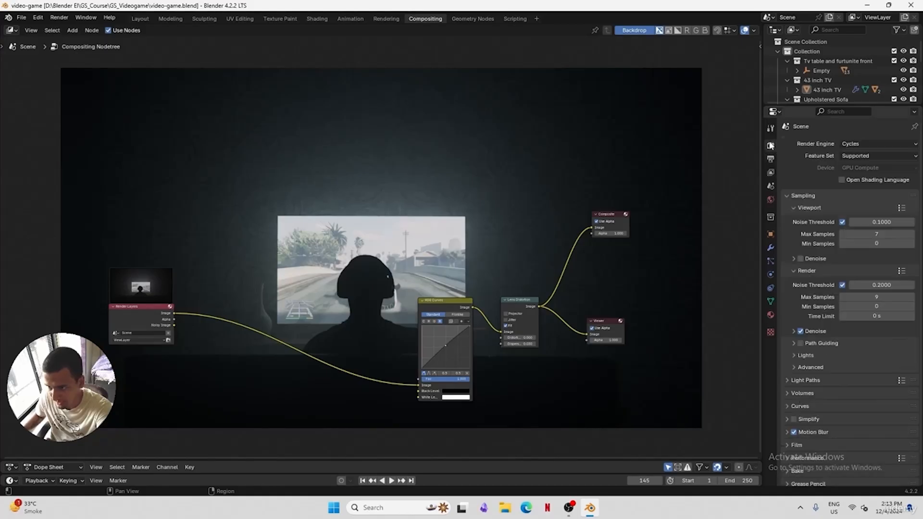
pyautogui.scroll(-2, 831, 433)
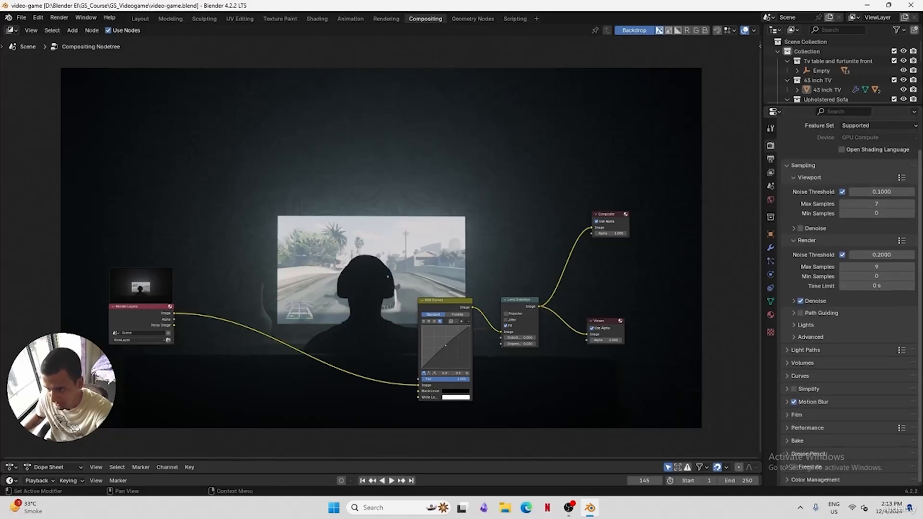
pyautogui.click(816, 480)
pyautogui.scroll(-4, 846, 385)
pyautogui.click(854, 406)
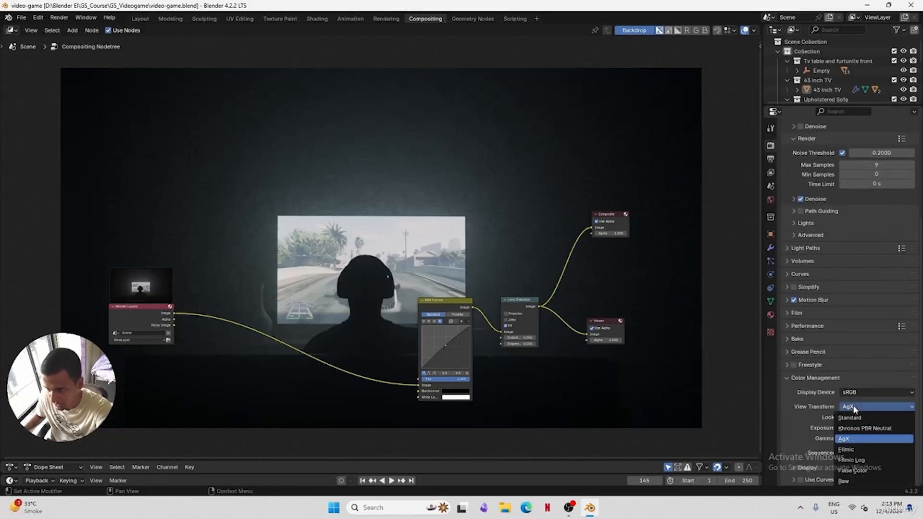
pyautogui.click(855, 418)
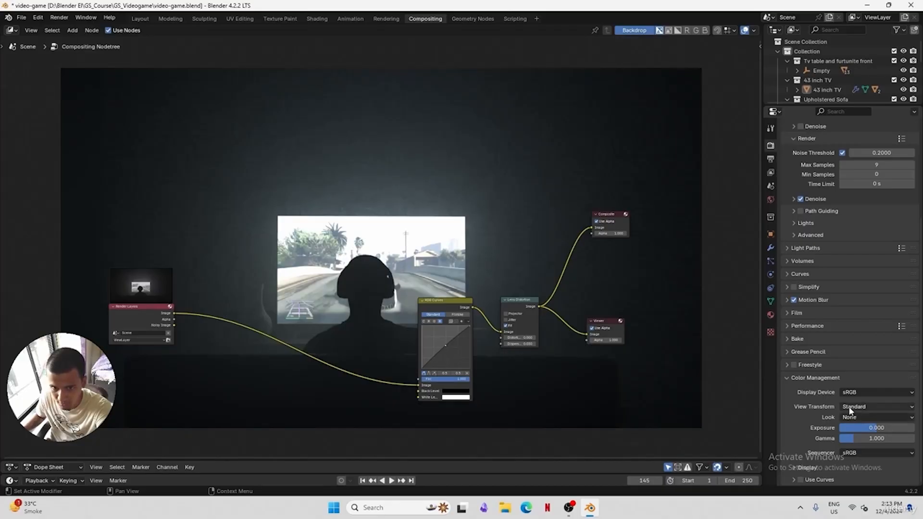
# Compare the AgX and Standard view transforms on the backdrop image by alternating between them, ending on AgX
pyautogui.click(855, 405)
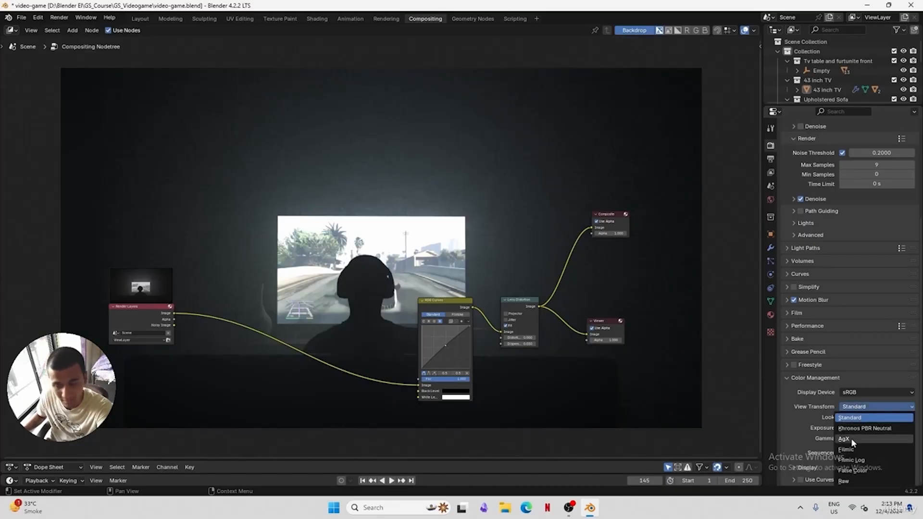
pyautogui.click(851, 438)
pyautogui.click(861, 408)
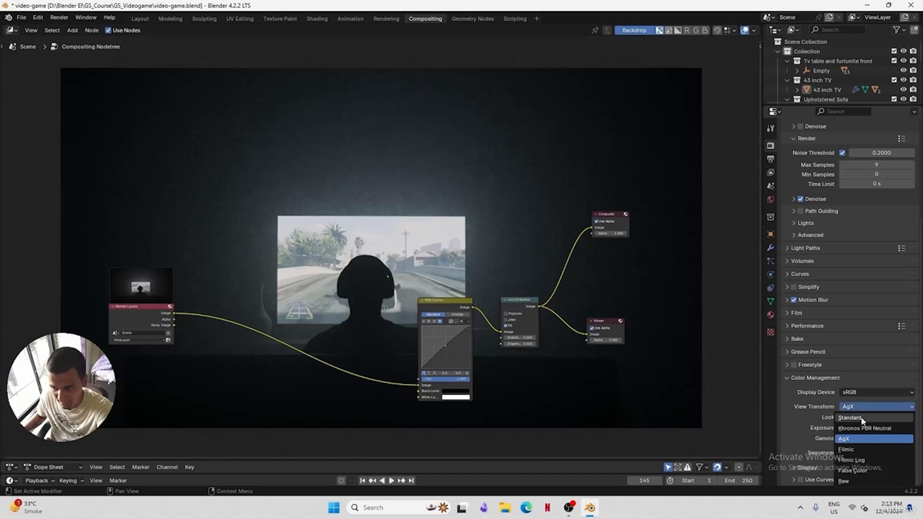
pyautogui.click(855, 417)
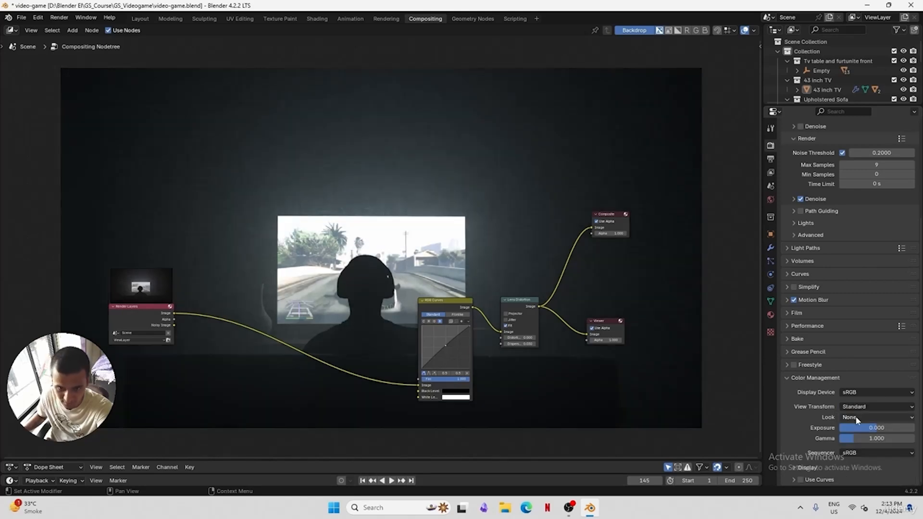
pyautogui.click(860, 407)
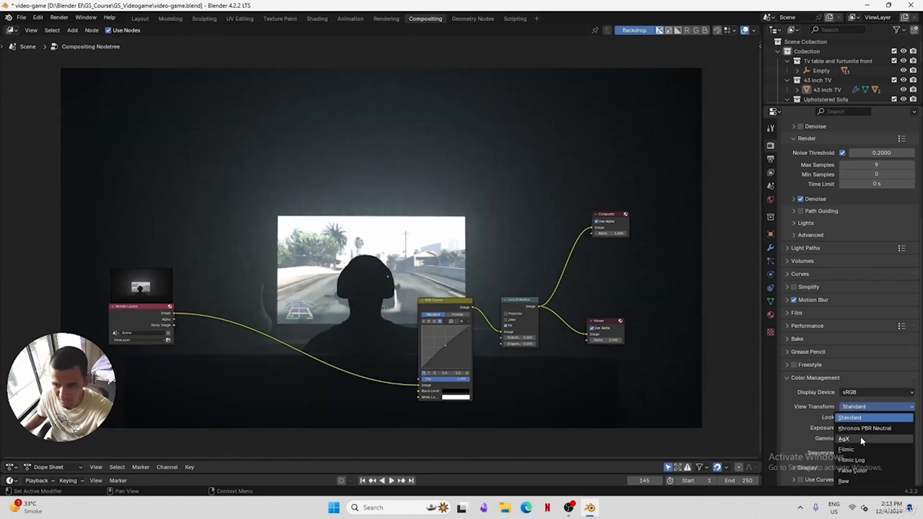
pyautogui.click(861, 438)
pyautogui.click(860, 410)
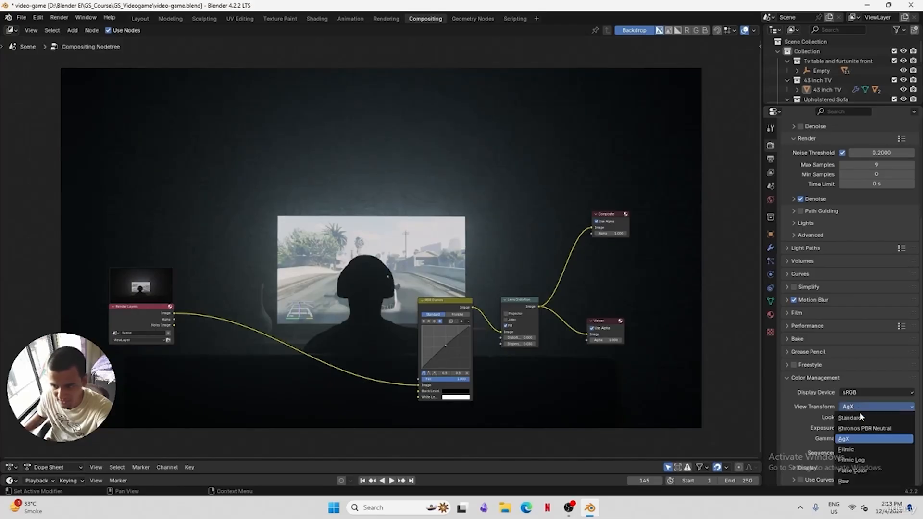
pyautogui.click(861, 417)
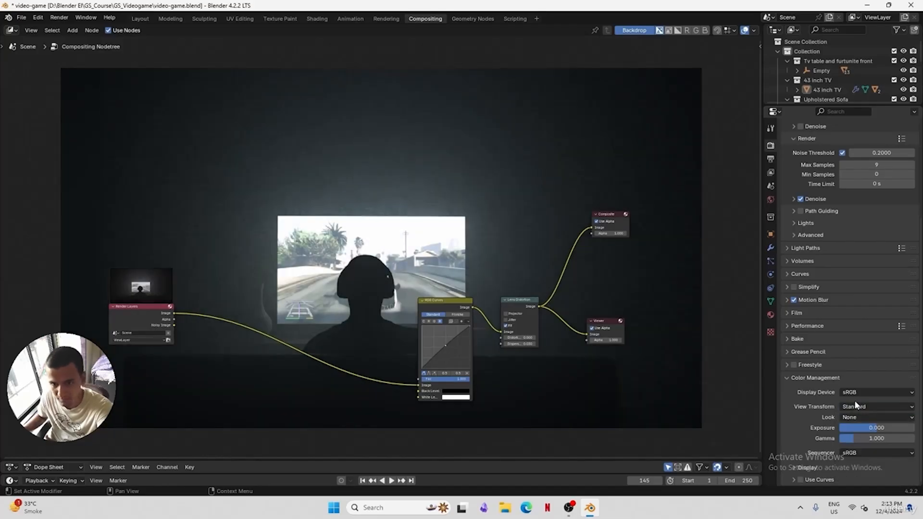
pyautogui.click(854, 406)
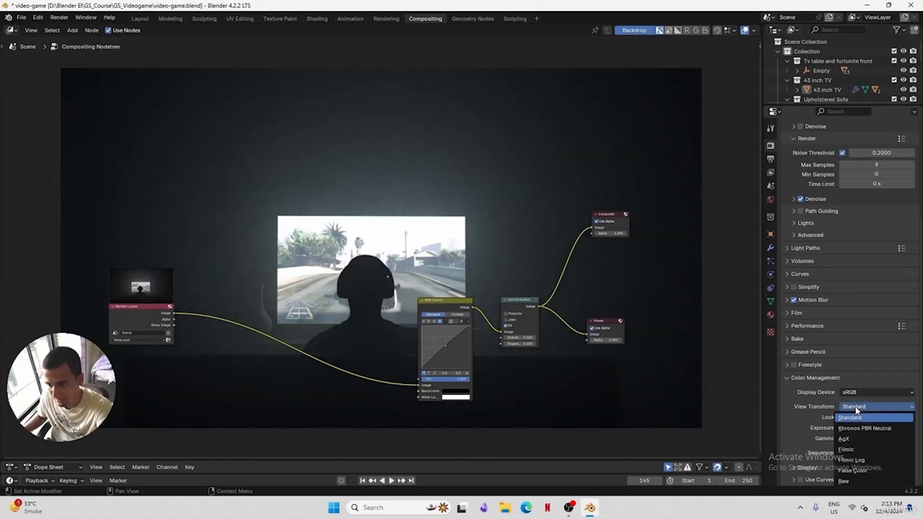
pyautogui.click(855, 438)
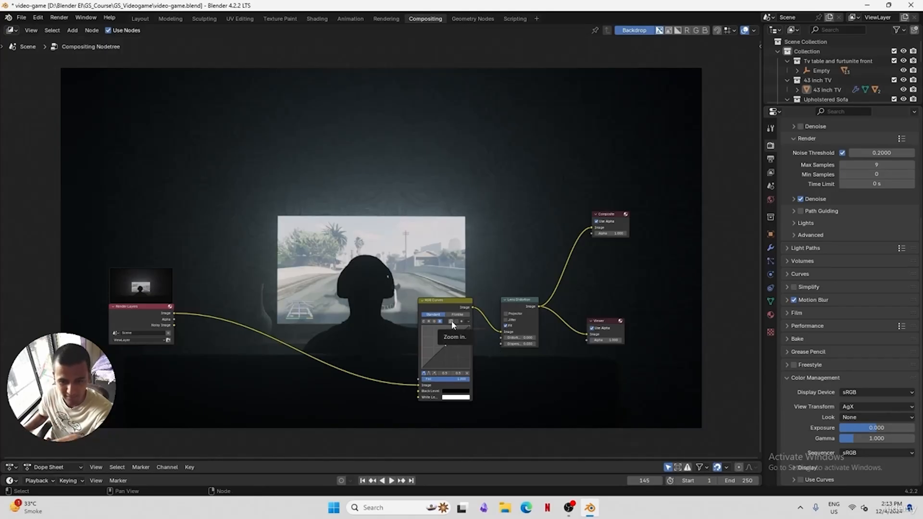
pyautogui.click(852, 407)
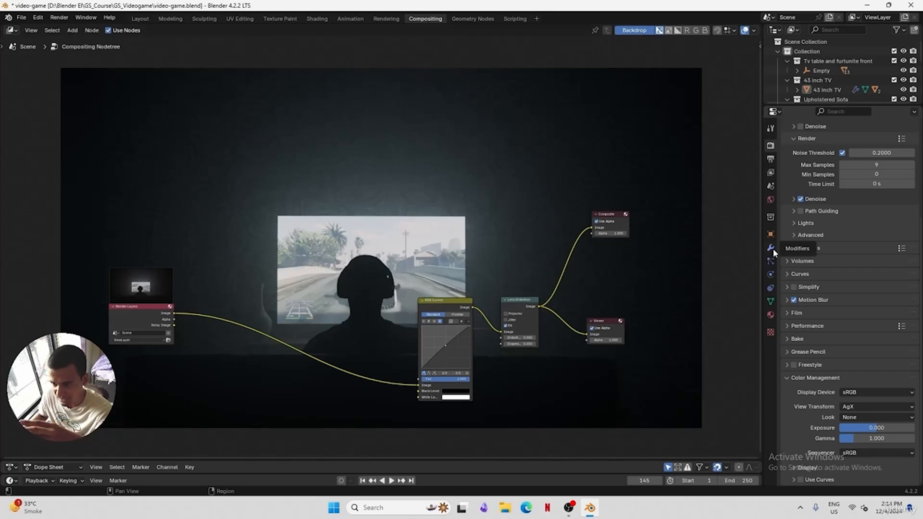
# Set the render output path to C:\tmp\GS_Course\Video-game-frames\ with the file name prefix Frames_, and save the project
pyautogui.click(59, 17)
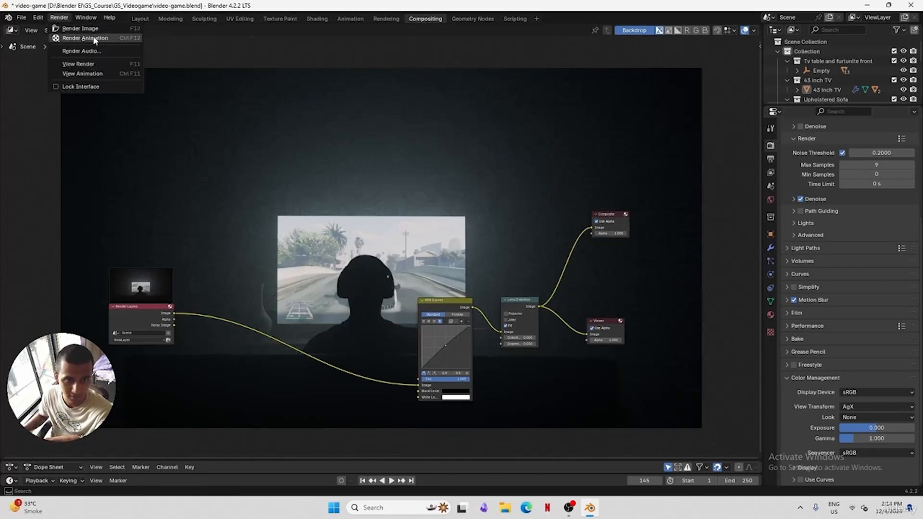
pyautogui.click(771, 159)
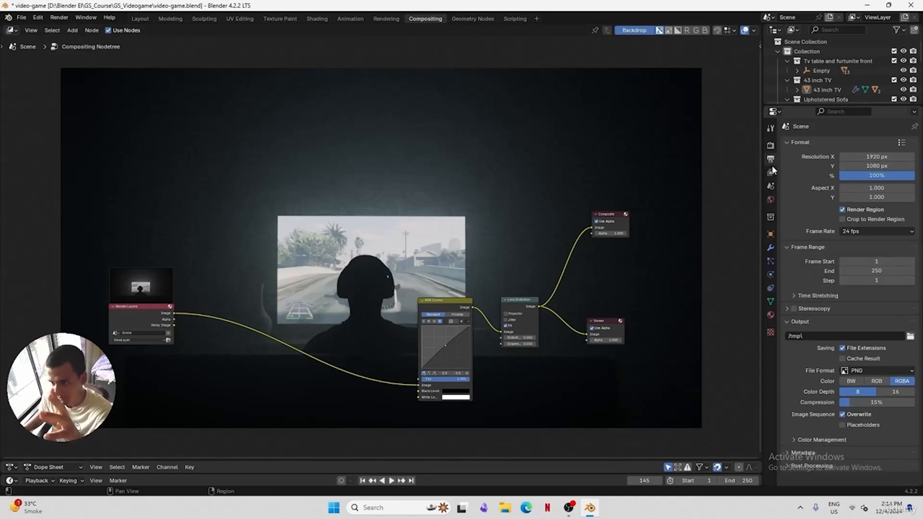
pyautogui.click(910, 336)
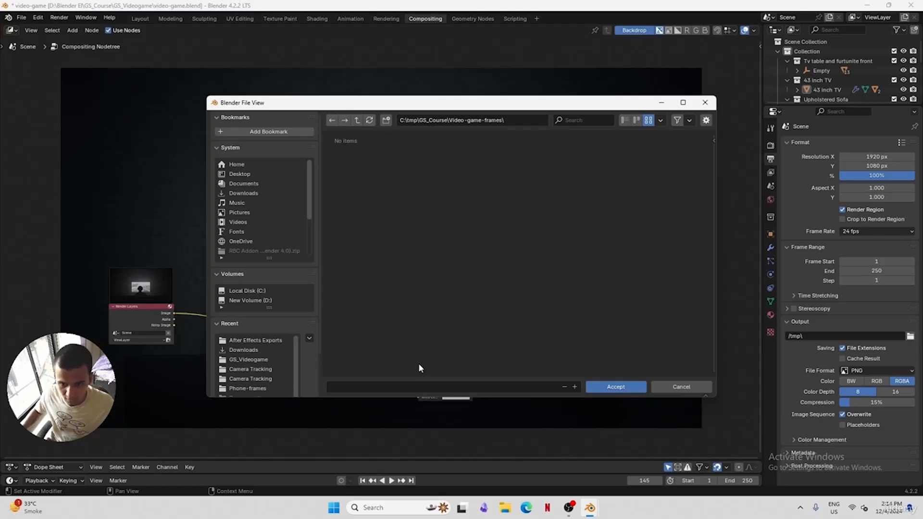
pyautogui.click(426, 386)
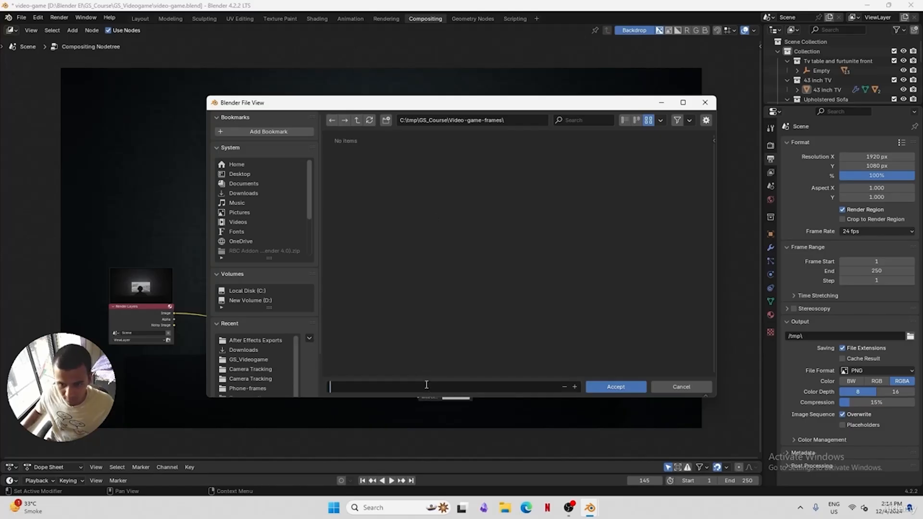
pyautogui.write('Frames_')
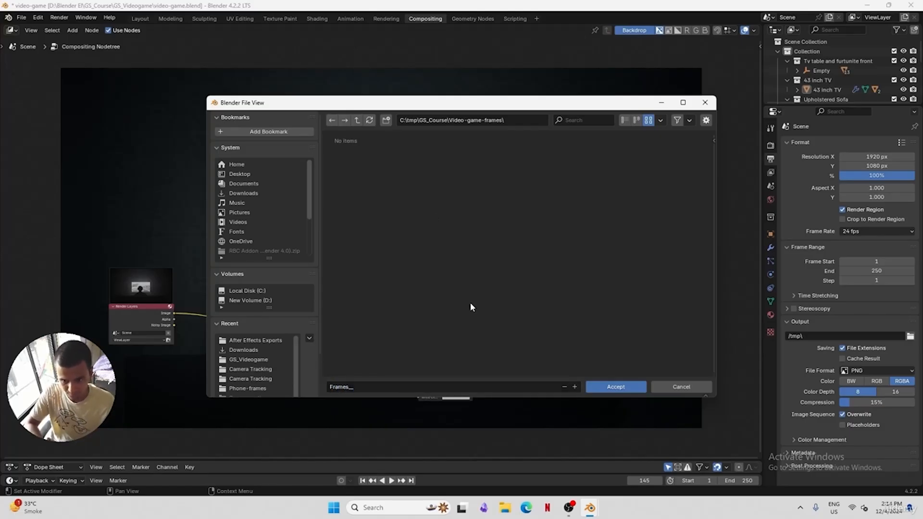
pyautogui.press('Return')
pyautogui.hotkey('ctrl', 's')
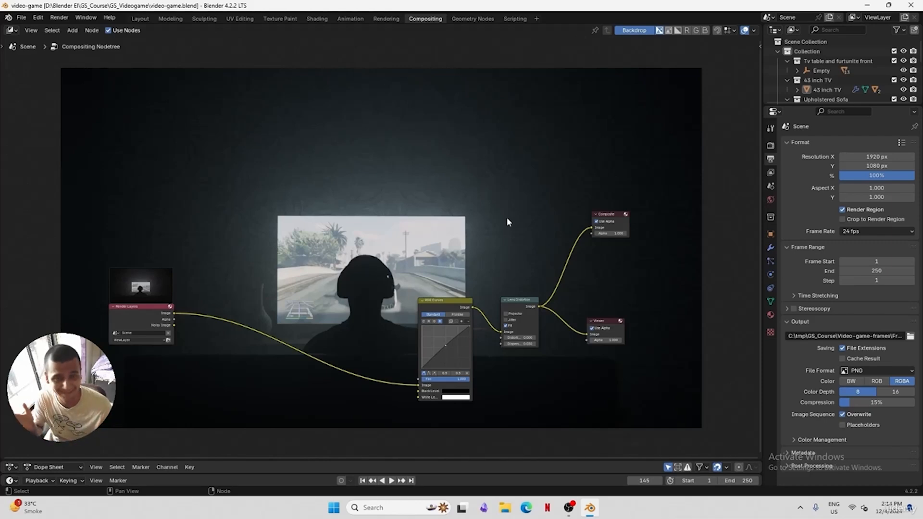
# Save video-game.blend once more and bring up the rendering commands
pyautogui.click(57, 18)
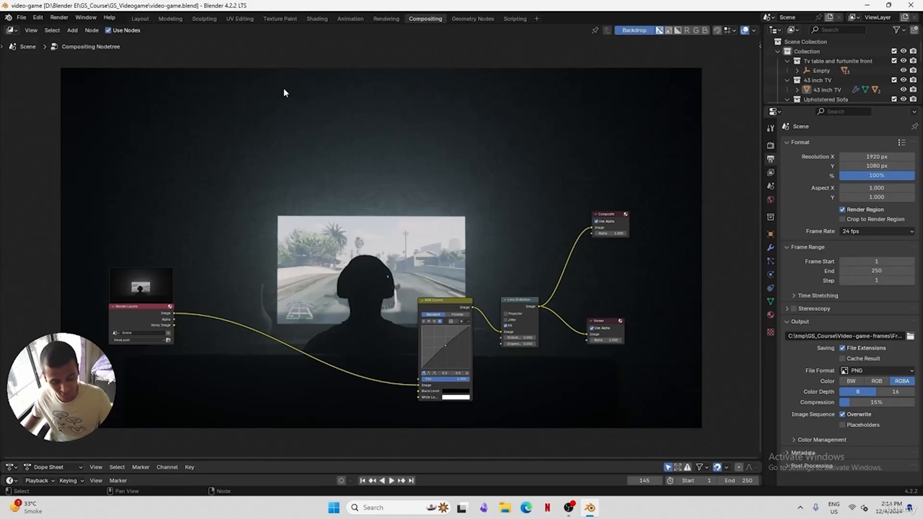
pyautogui.hotkey('ctrl', 's')
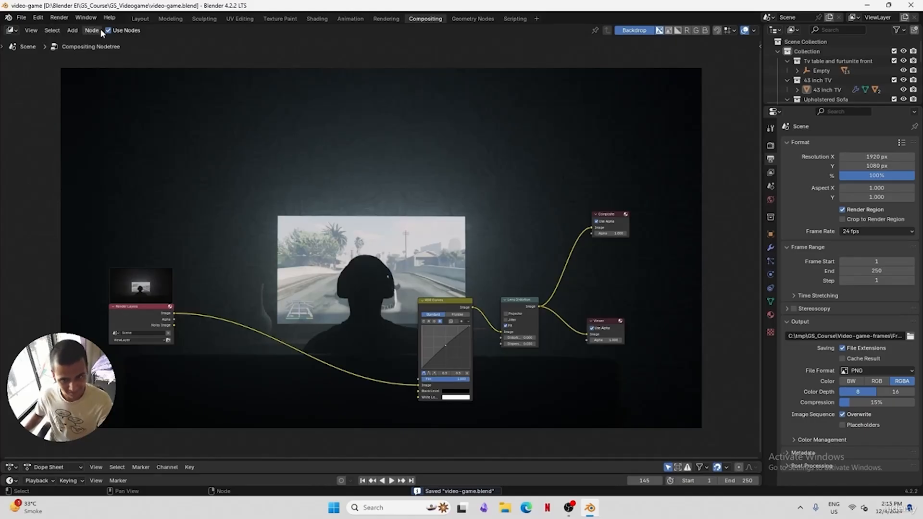
pyautogui.click(56, 18)
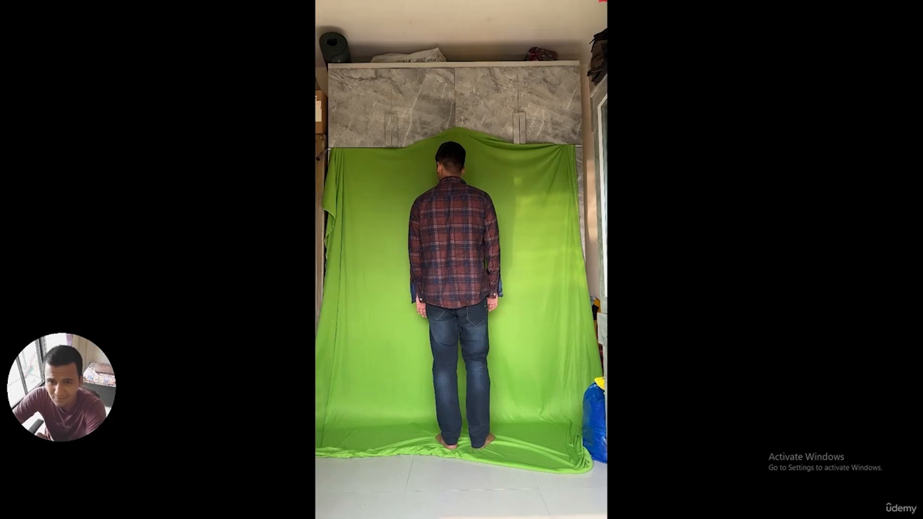
# In After Effects, scrub the green-screen footage in Comp 1 and end the work area at about 10 seconds
pyautogui.moveTo(480, 263)
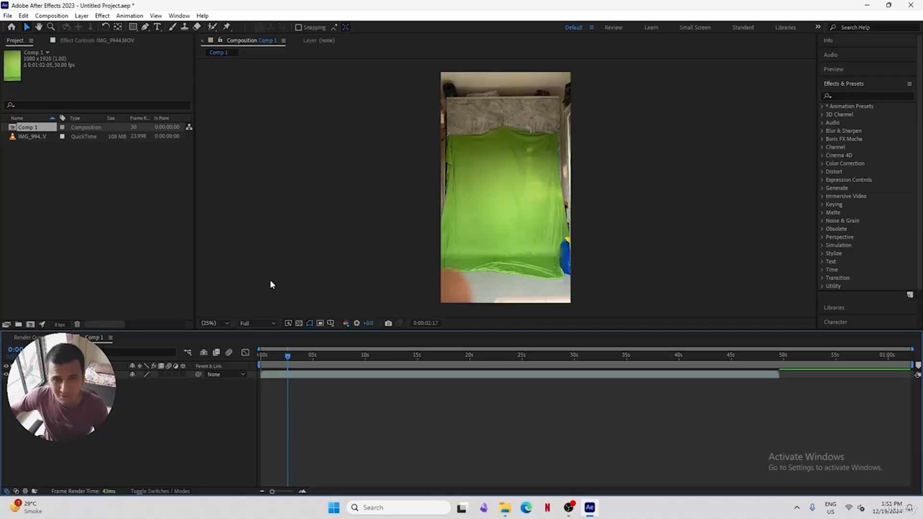
pyautogui.click(313, 355)
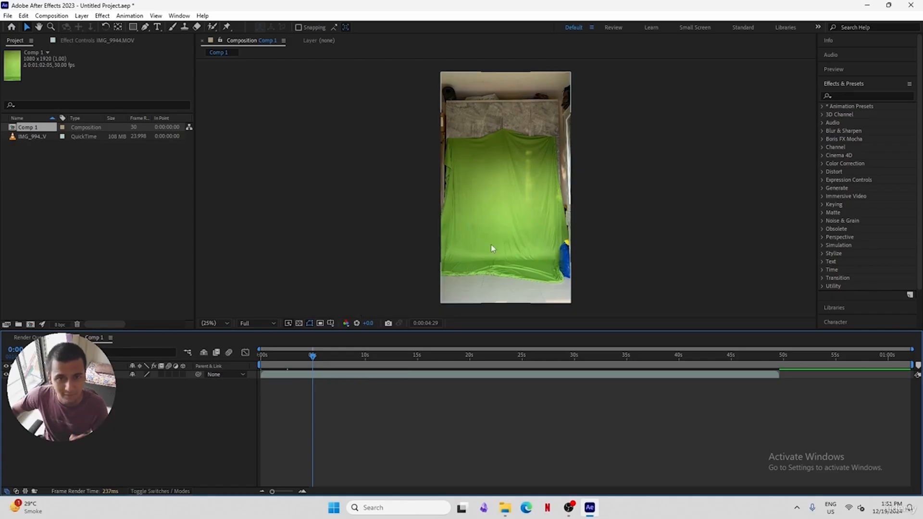
pyautogui.moveTo(350, 357)
pyautogui.mouseDown()
pyautogui.moveTo(756, 356)
pyautogui.moveTo(333, 360)
pyautogui.mouseUp()
pyautogui.press('n')
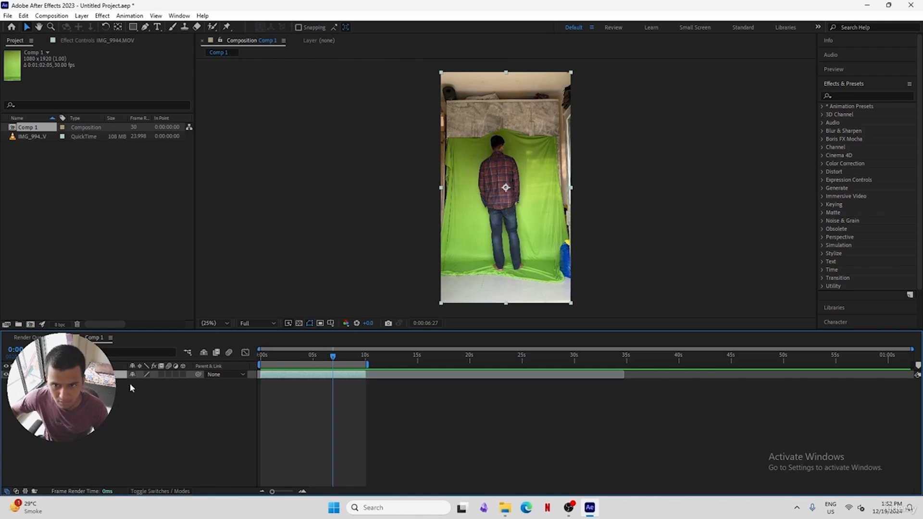
# Scale the green-screen footage layer to 92% and reposition it to 540, 755 so the standing person fills the frame
pyautogui.press('s')
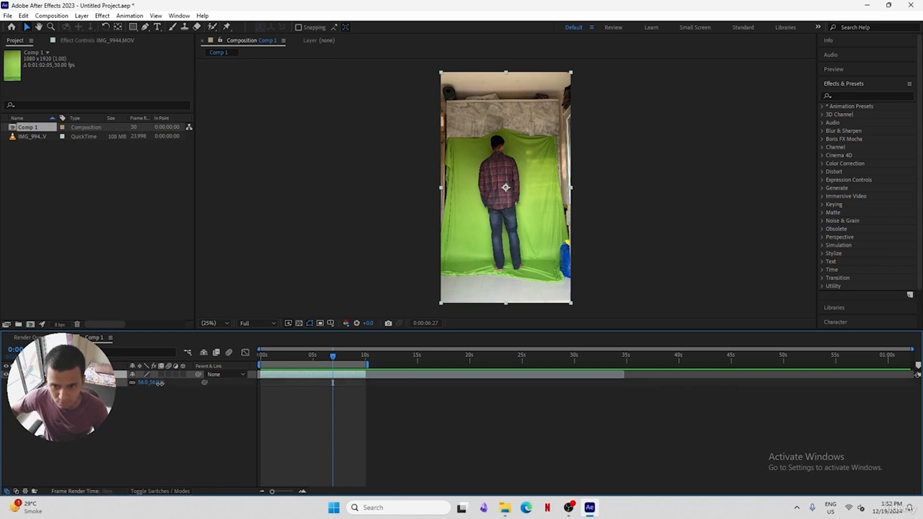
pyautogui.moveTo(160, 383); pyautogui.dragTo(164, 383)
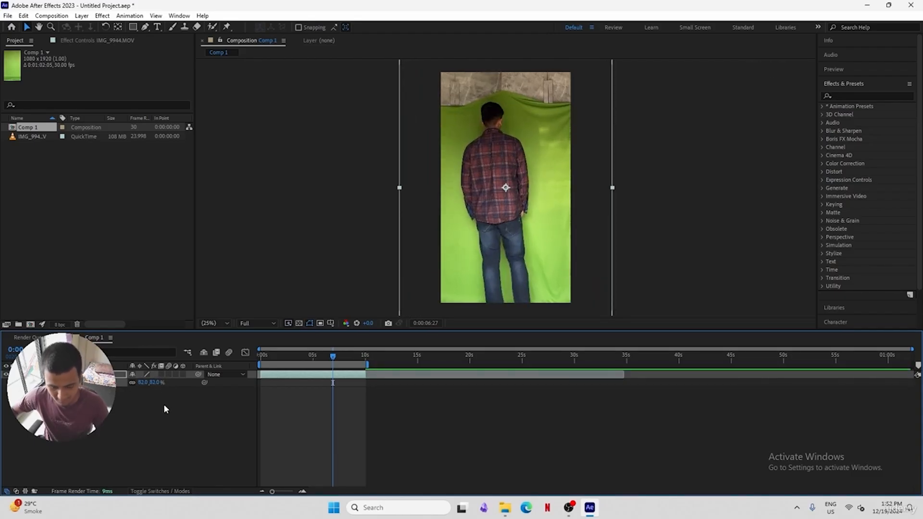
pyautogui.press('p')
pyautogui.moveTo(154, 388); pyautogui.dragTo(55, 388)
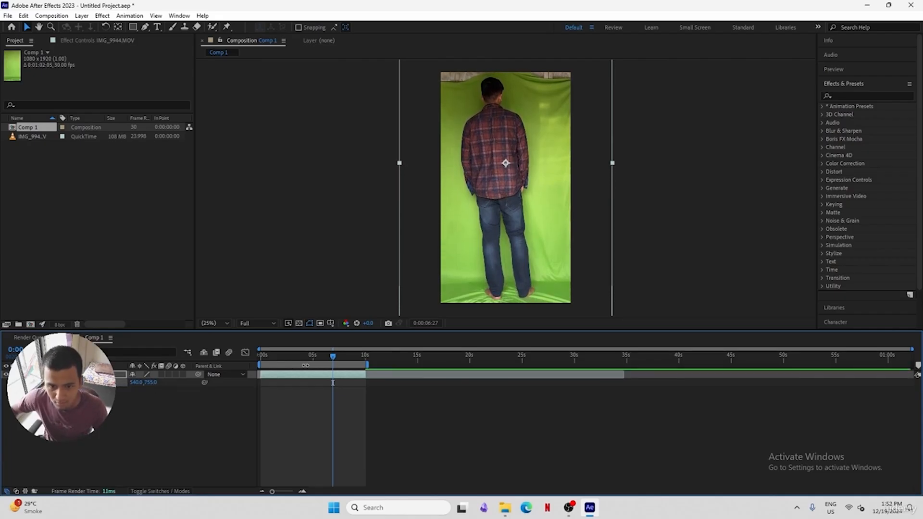
# Draw a closed Pen tool mask on the green-screen footage, loosely outlining the standing person from head to feet
pyautogui.moveTo(333, 358); pyautogui.dragTo(297, 356)
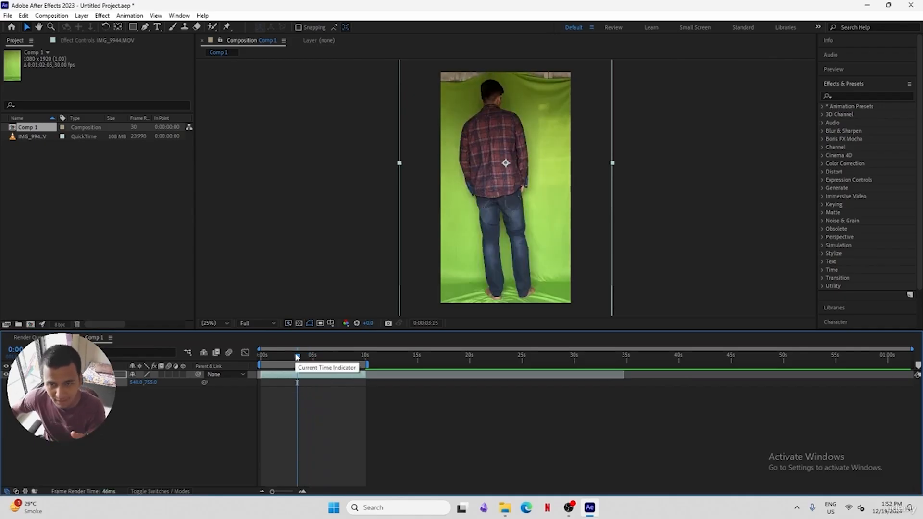
pyautogui.moveTo(310, 357); pyautogui.dragTo(288, 356)
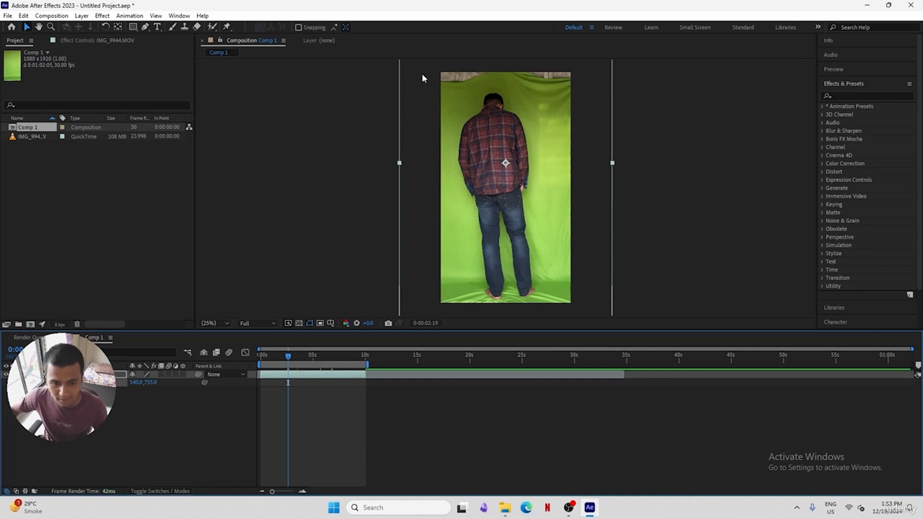
pyautogui.moveTo(289, 360); pyautogui.dragTo(272, 355)
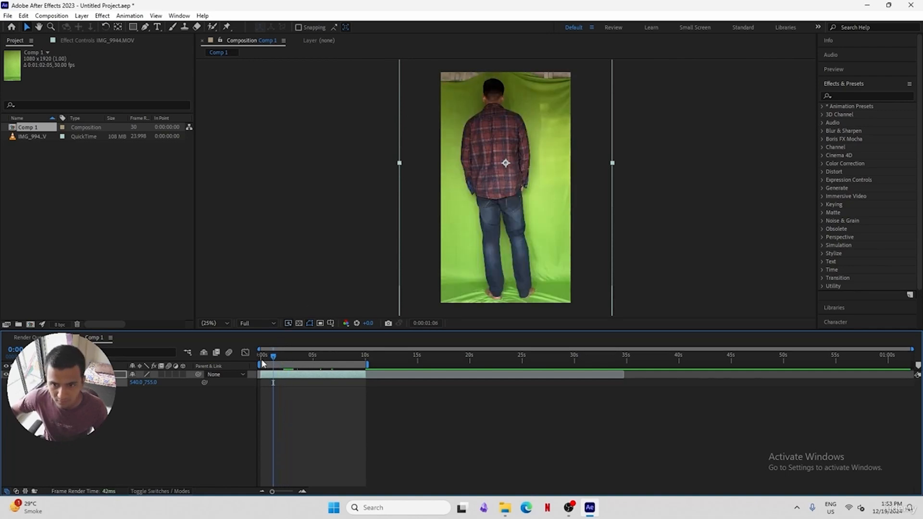
pyautogui.click(145, 27)
pyautogui.click(471, 83)
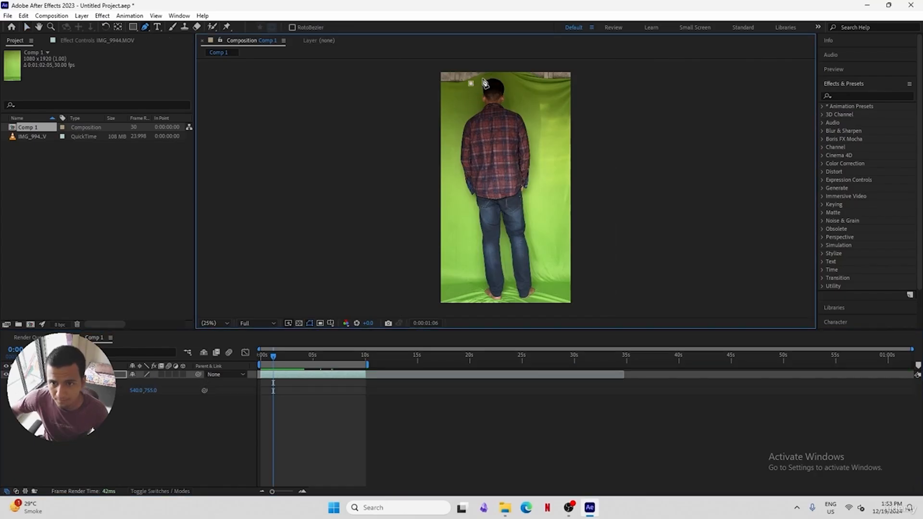
pyautogui.click(482, 77)
pyautogui.click(503, 74)
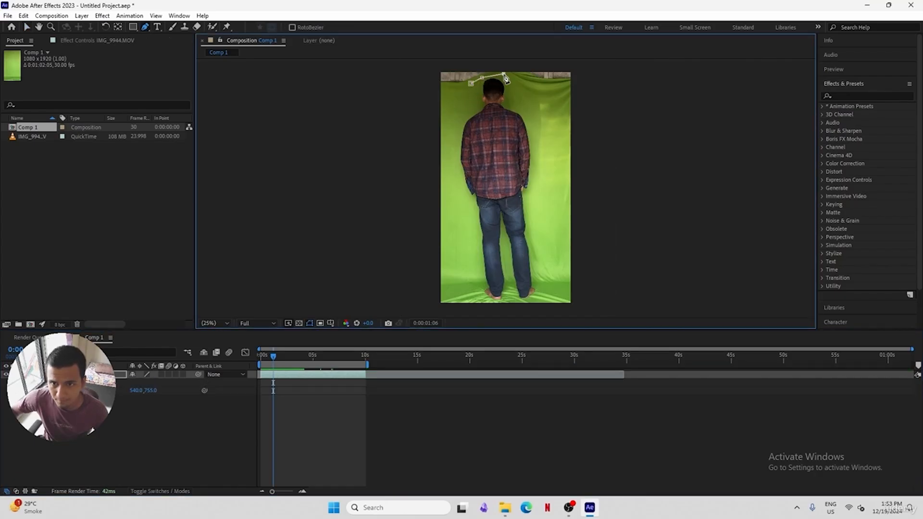
pyautogui.click(531, 98)
pyautogui.click(544, 135)
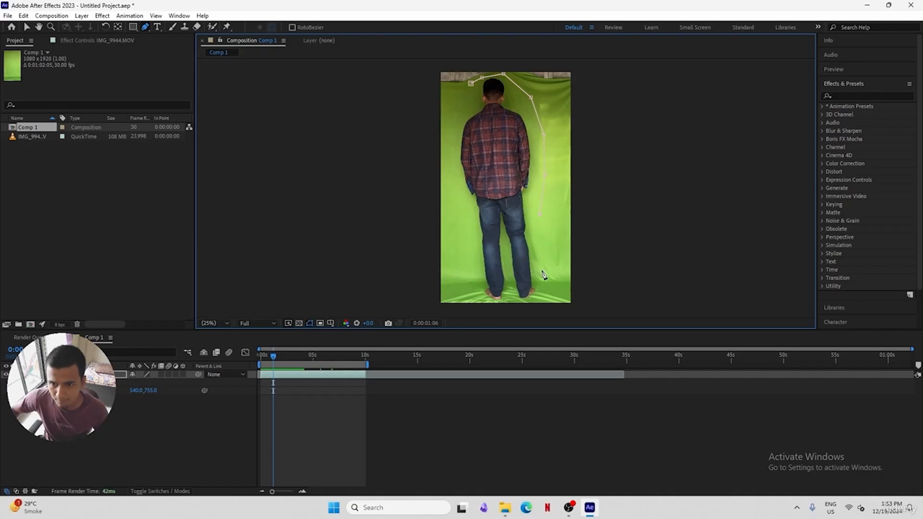
pyautogui.click(540, 299)
pyautogui.click(448, 157)
pyautogui.click(450, 126)
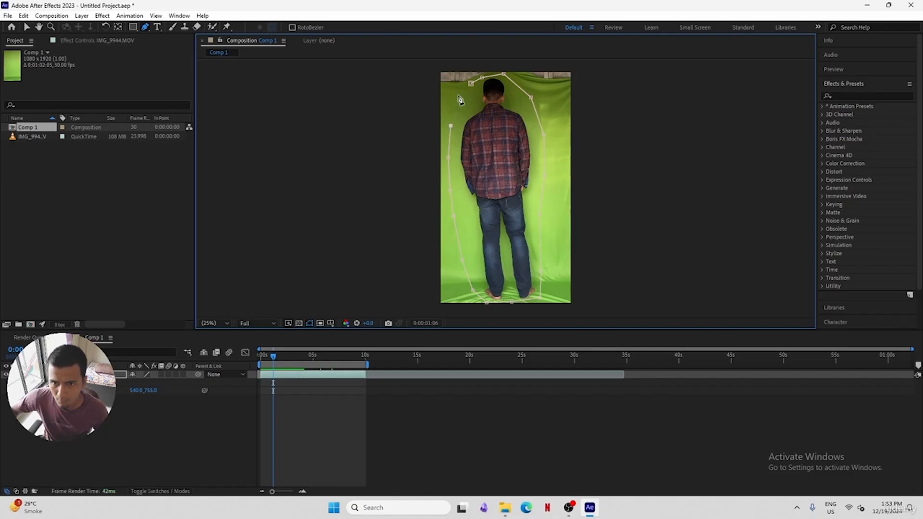
pyautogui.click(458, 95)
pyautogui.click(471, 83)
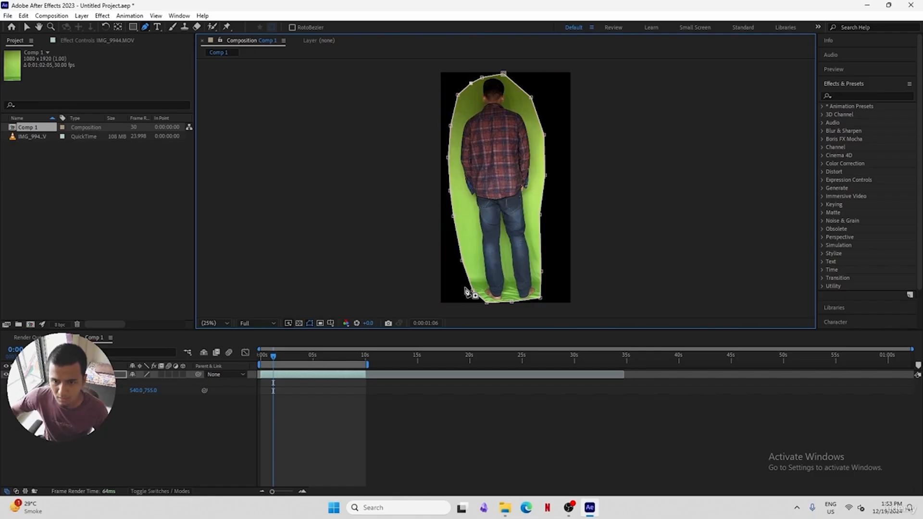
# Preview the masked footage from the start, and widen the mask around the person's head by moving its upper points outward
pyautogui.moveTo(269, 360); pyautogui.dragTo(260, 359)
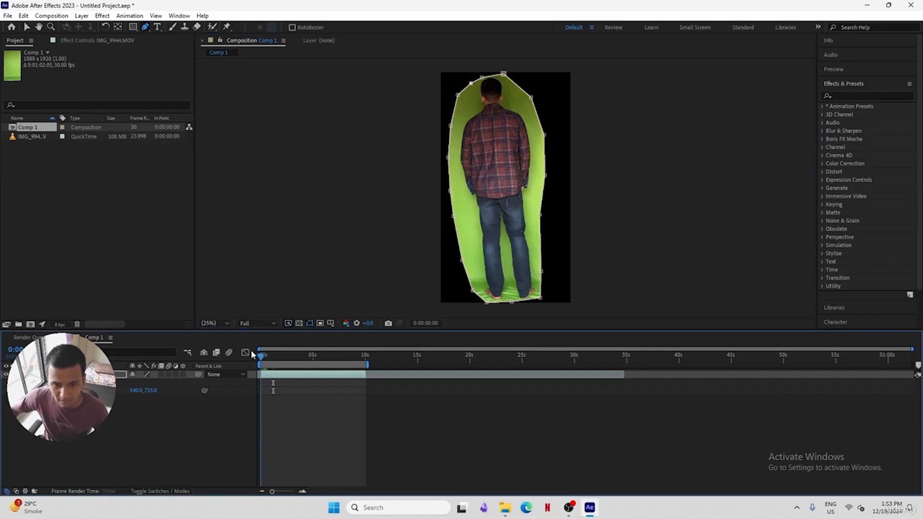
pyautogui.press('space')
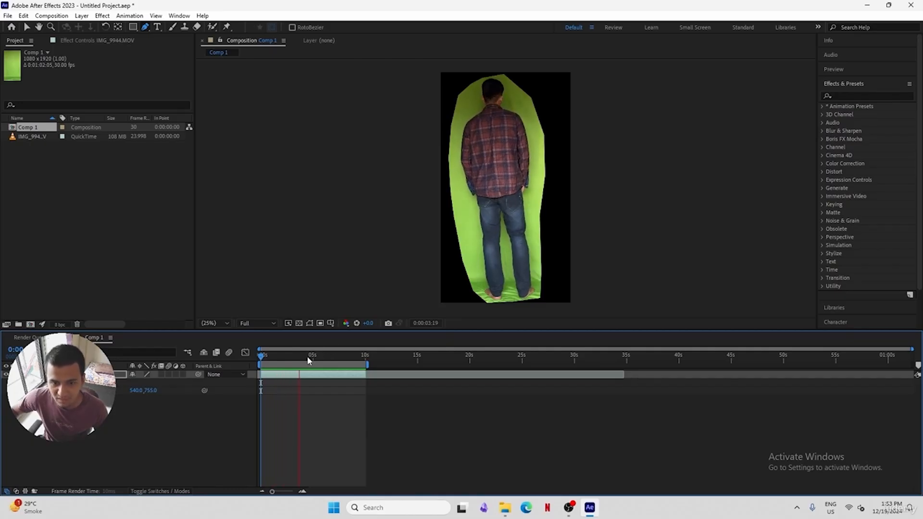
pyautogui.moveTo(308, 356); pyautogui.dragTo(322, 359)
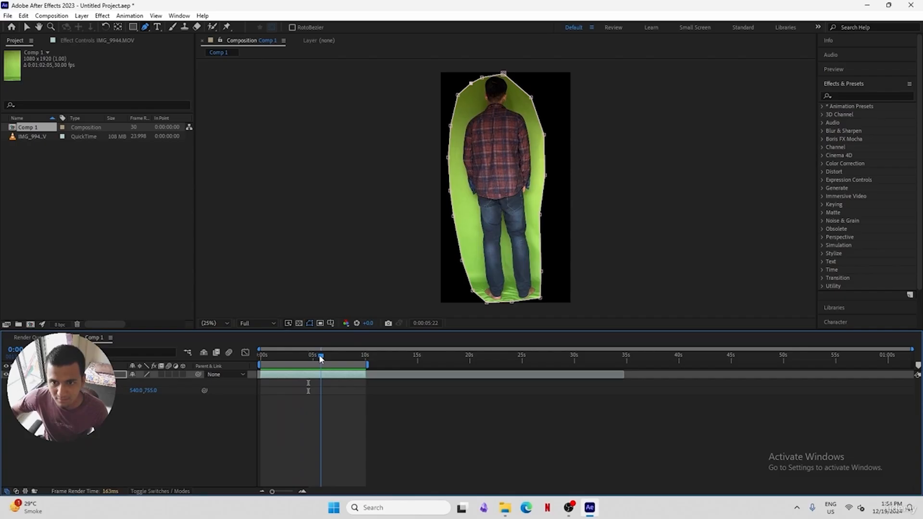
pyautogui.click(417, 427)
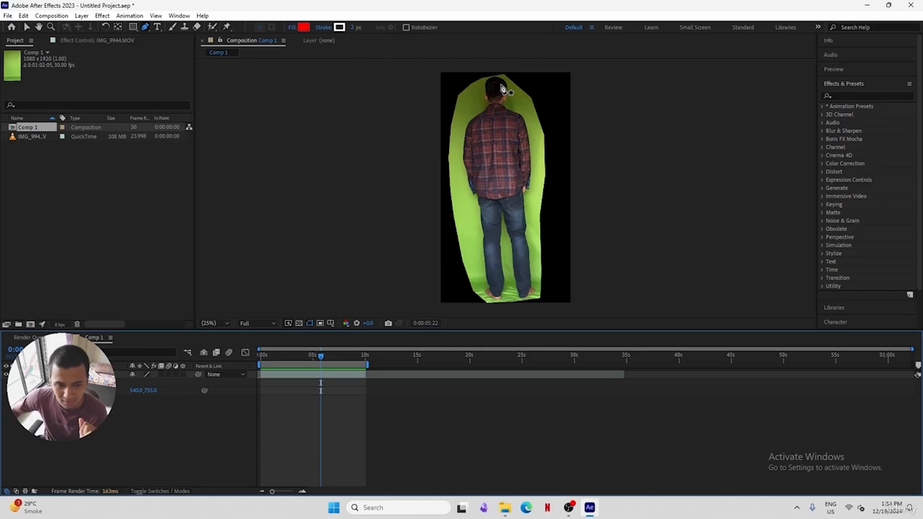
pyautogui.press('v')
pyautogui.click(484, 79)
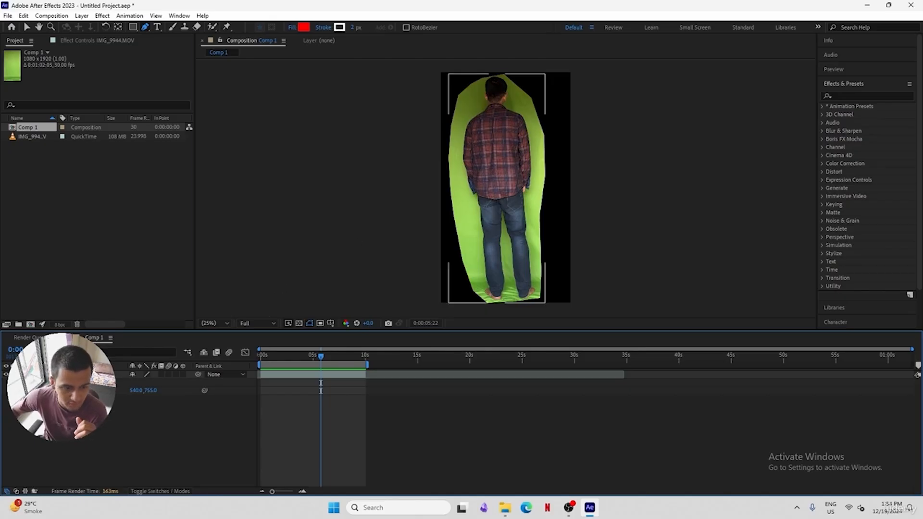
pyautogui.moveTo(482, 77); pyautogui.dragTo(464, 81)
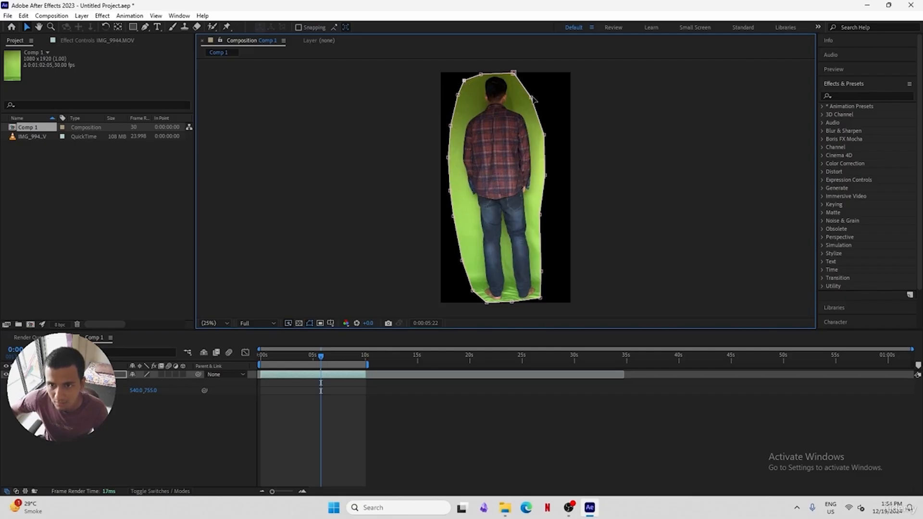
pyautogui.moveTo(532, 98); pyautogui.dragTo(537, 92)
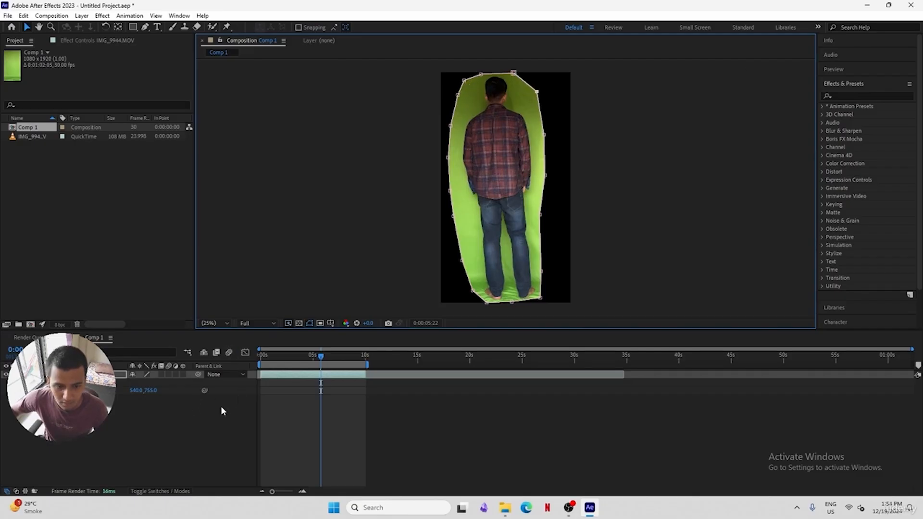
# Apply the Keylight (1.2) effect to the masked green-screen footage and start sampling its Screen Colour
pyautogui.click(845, 95)
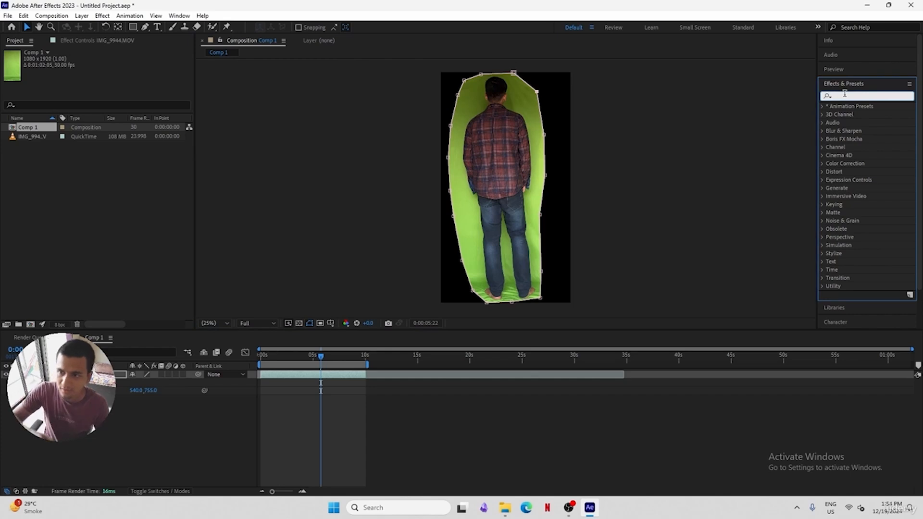
pyautogui.write('keylight')
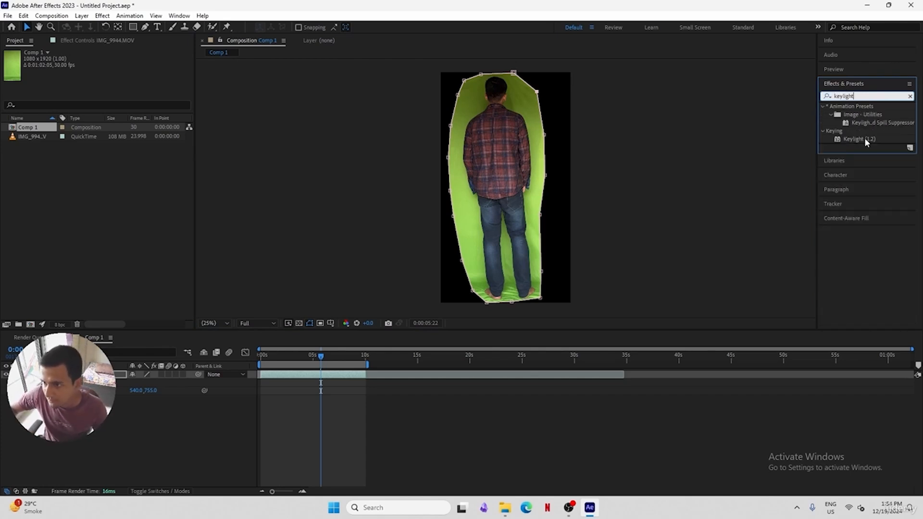
pyautogui.click(861, 139)
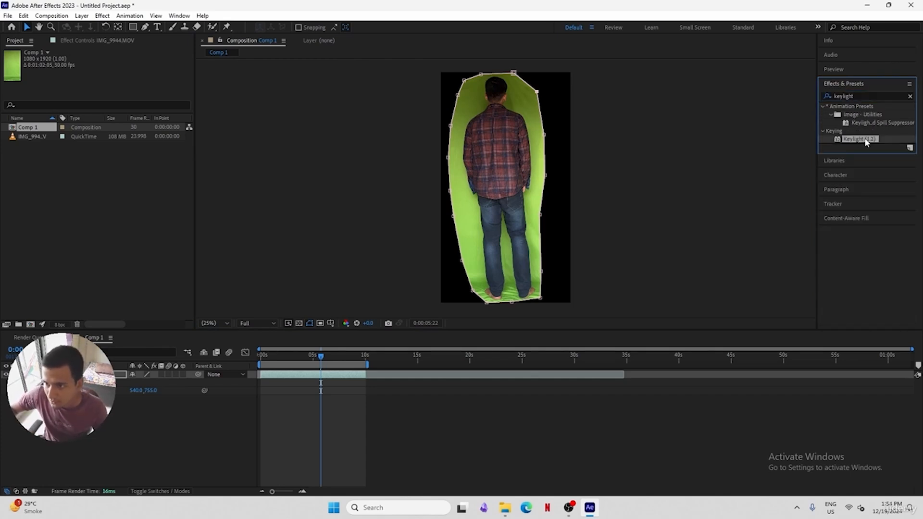
pyautogui.moveTo(865, 141); pyautogui.dragTo(434, 195)
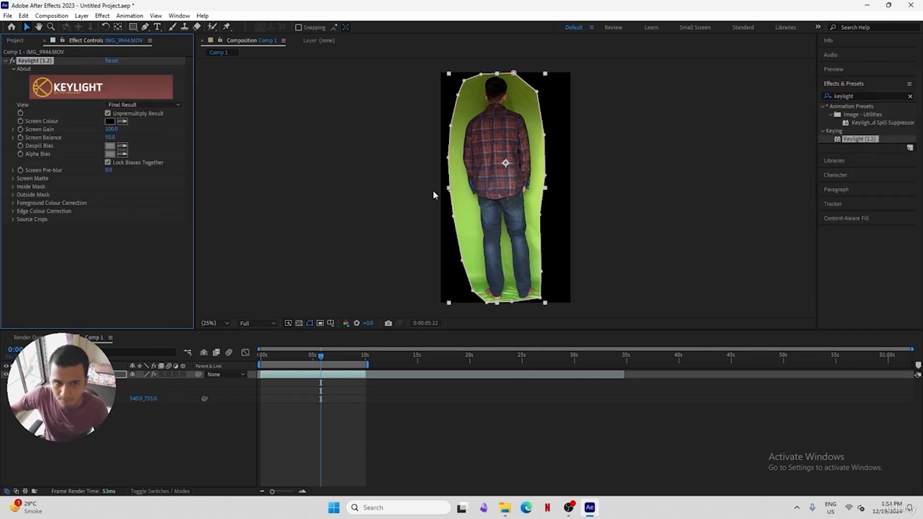
pyautogui.click(123, 122)
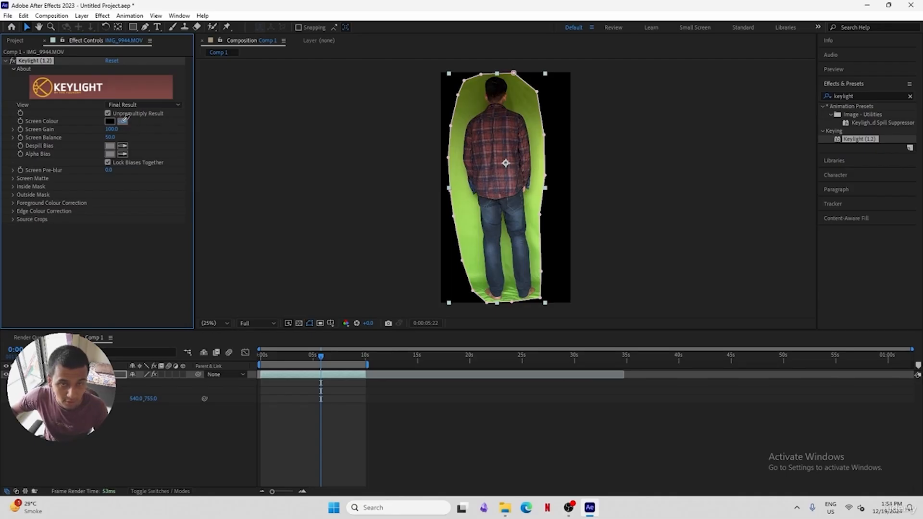
# Sample the green backdrop as Keylight's Screen Colour and switch the effect's view to Screen Matte
pyautogui.click(531, 122)
pyautogui.click(145, 105)
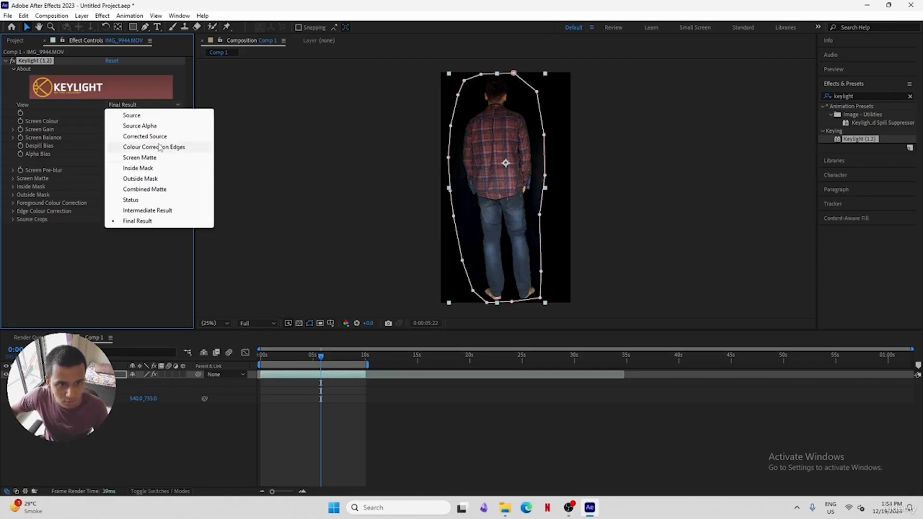
pyautogui.click(159, 157)
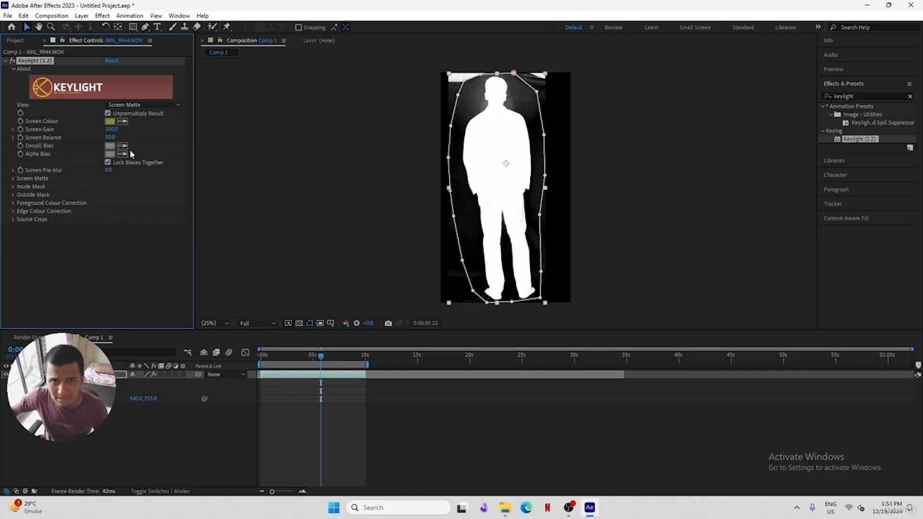
# Set the Screen Matte's Clip Black to 57 and Clip White to 59, and preview the matte from the start
pyautogui.click(14, 179)
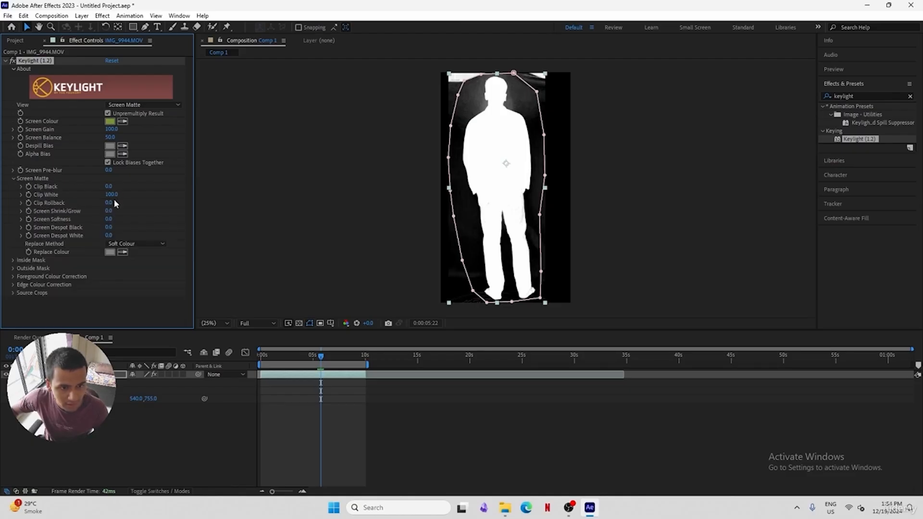
pyautogui.moveTo(109, 188); pyautogui.dragTo(93, 198)
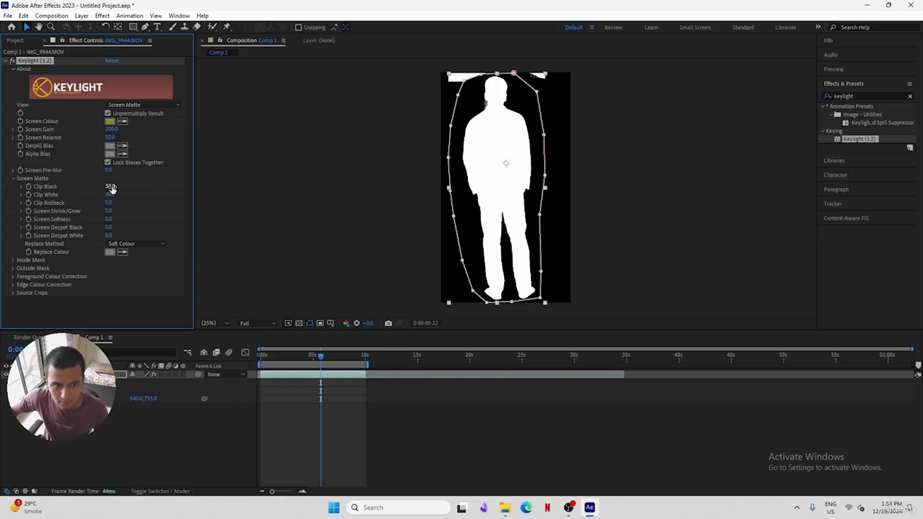
pyautogui.moveTo(110, 194); pyautogui.dragTo(121, 185)
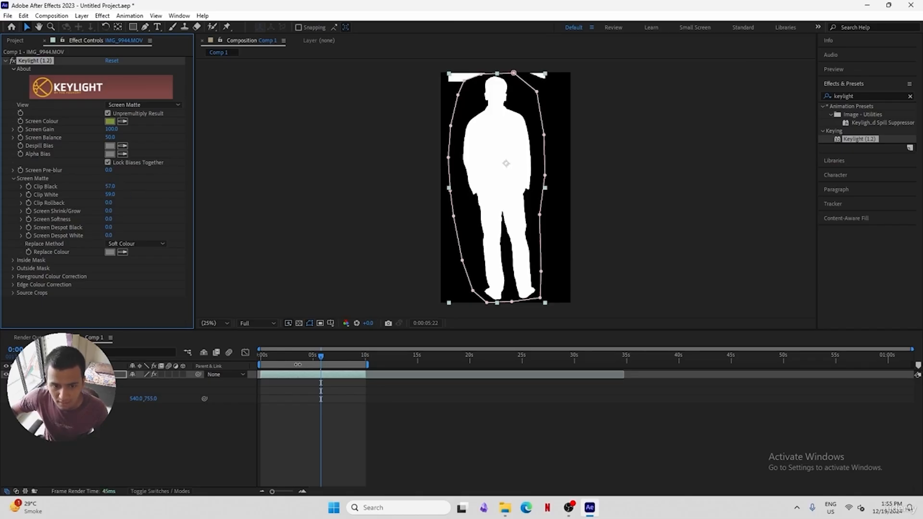
pyautogui.click(277, 356)
pyautogui.press('space')
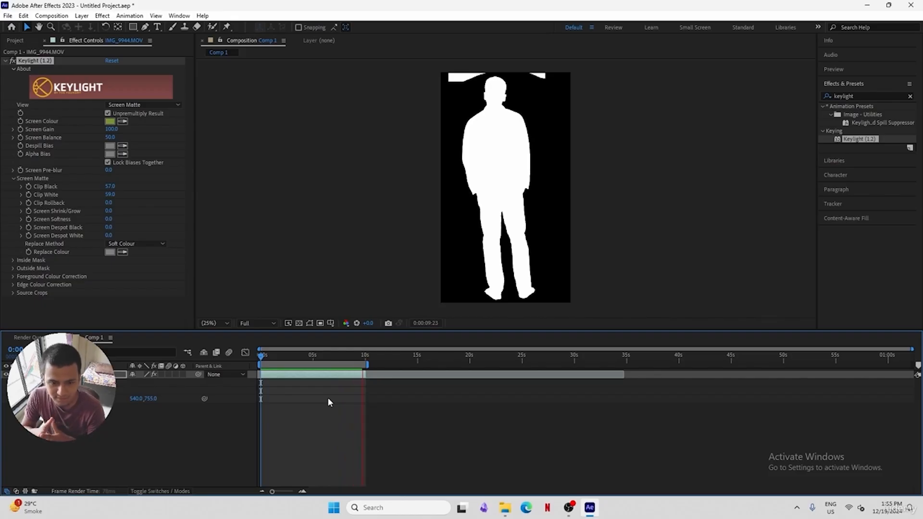
# Set Keylight's view back to Final Result and check the keyed man against the transparency grid
pyautogui.click(132, 107)
pyautogui.click(147, 222)
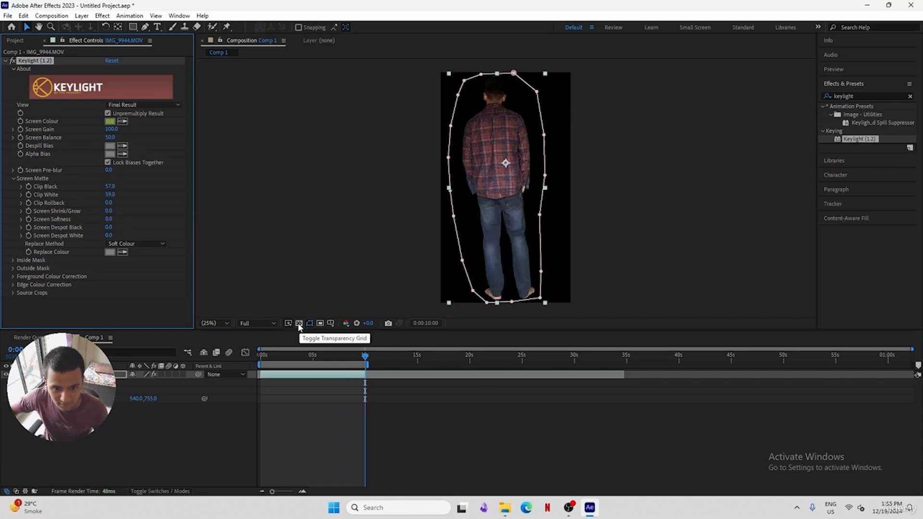
pyautogui.click(299, 324)
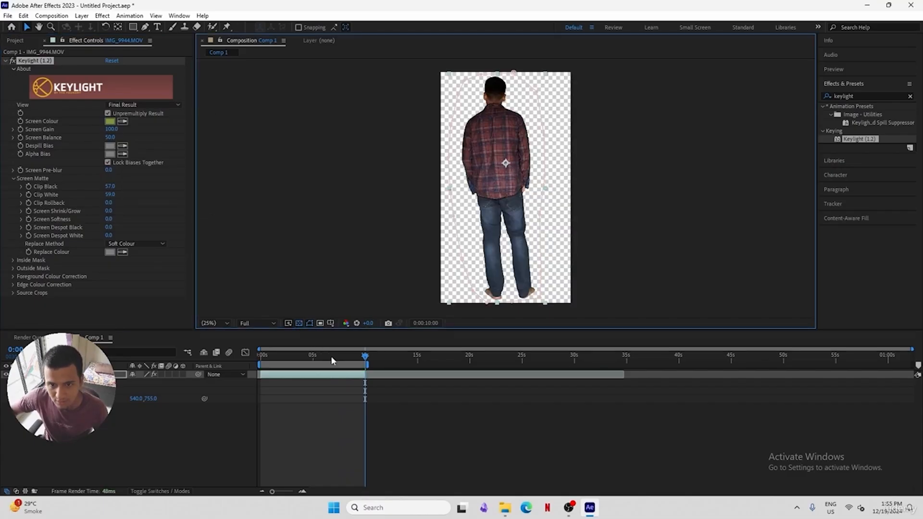
pyautogui.moveTo(331, 356); pyautogui.dragTo(292, 356)
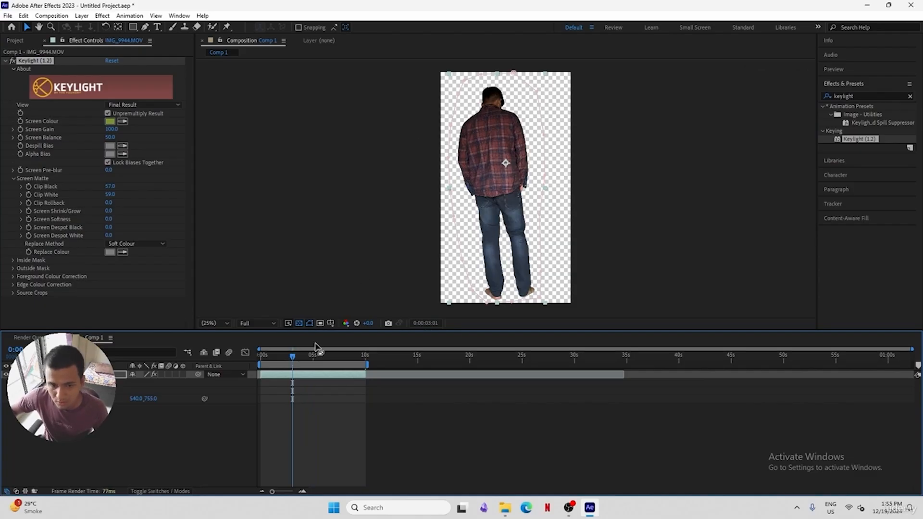
# Add Comp 1 to the render queue and set its output module format to QuickTime
pyautogui.click(64, 15)
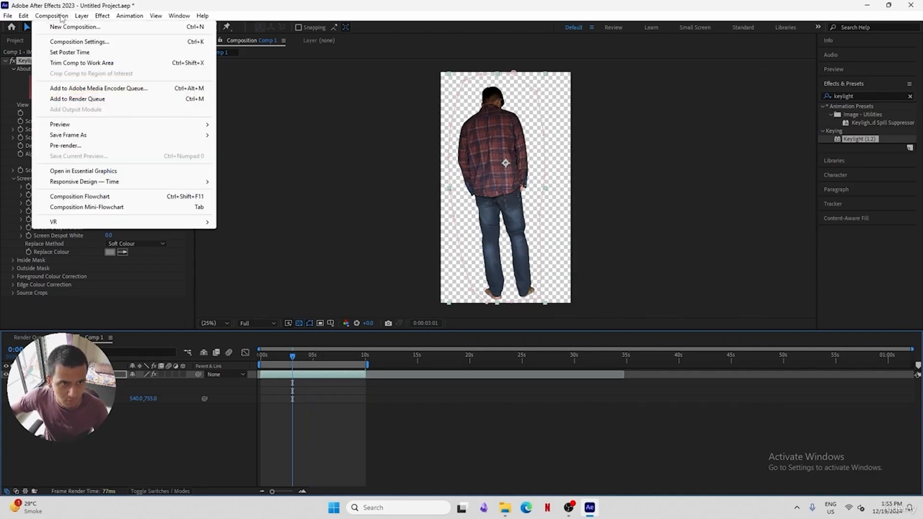
pyautogui.click(96, 100)
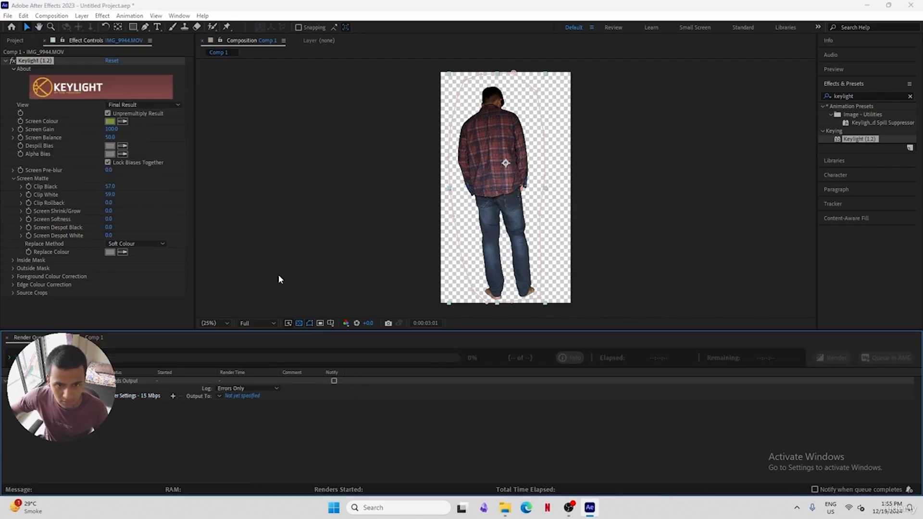
pyautogui.click(144, 393)
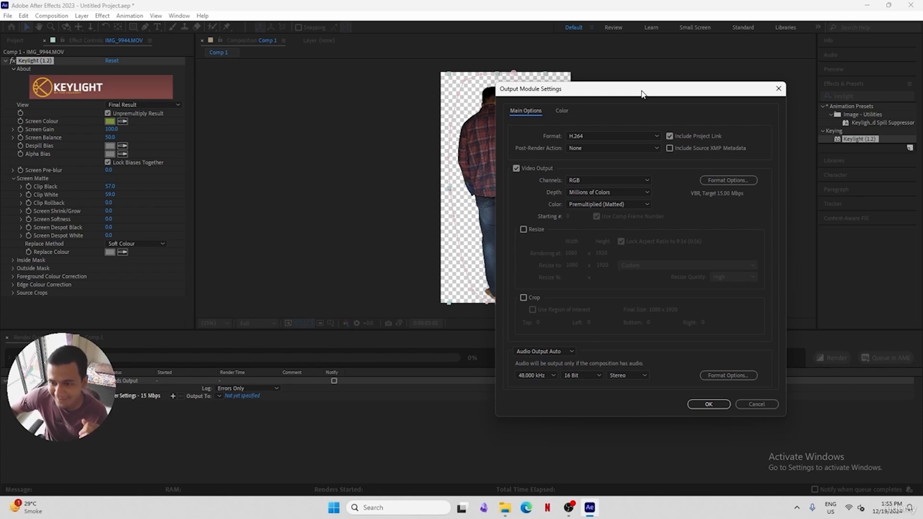
pyautogui.click(611, 137)
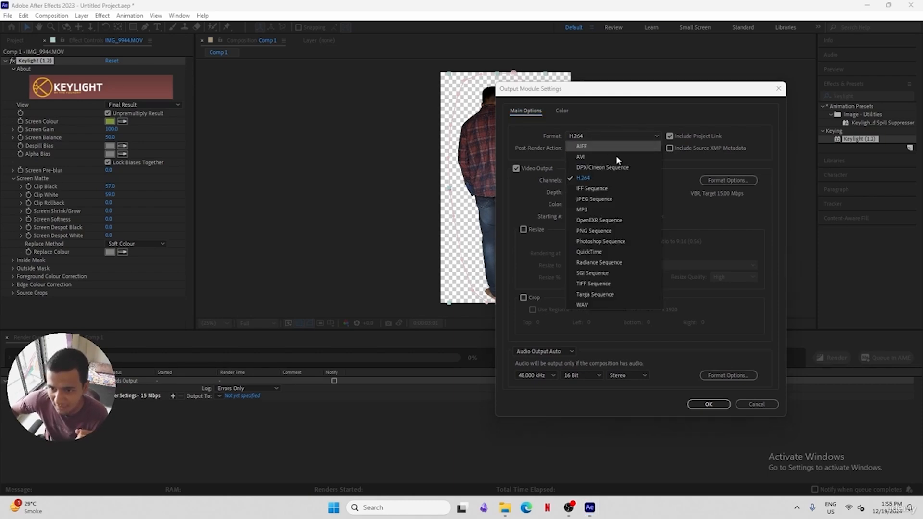
pyautogui.click(610, 251)
# Use the Animation codec, set the output channels to RGB + Alpha, and accept the output module settings
pyautogui.click(729, 181)
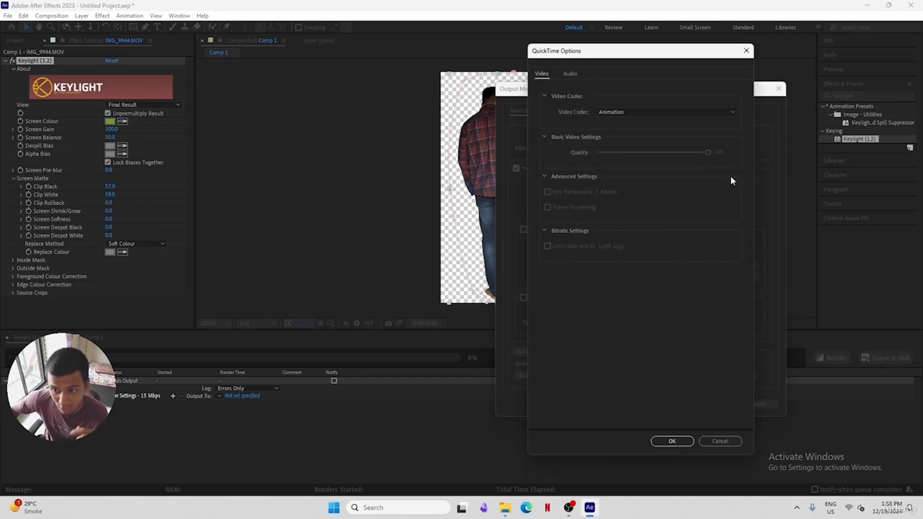
pyautogui.click(647, 111)
pyautogui.click(636, 121)
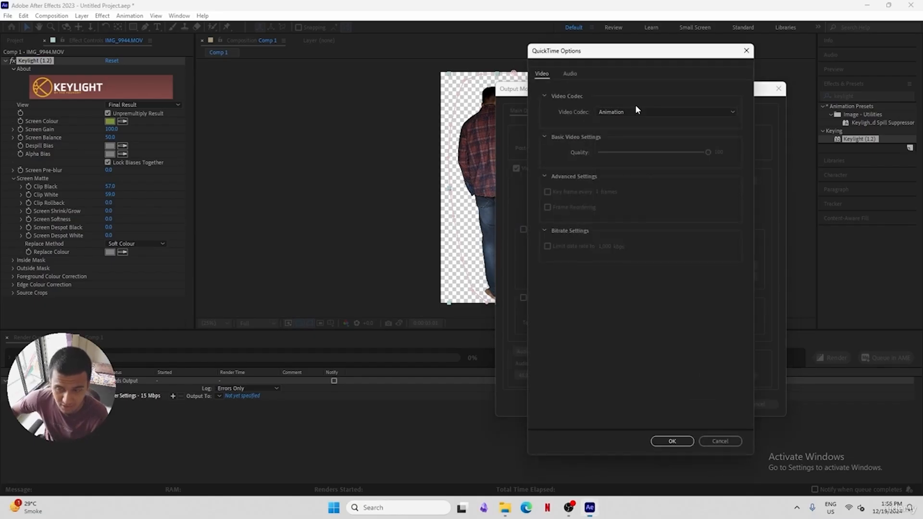
pyautogui.click(684, 442)
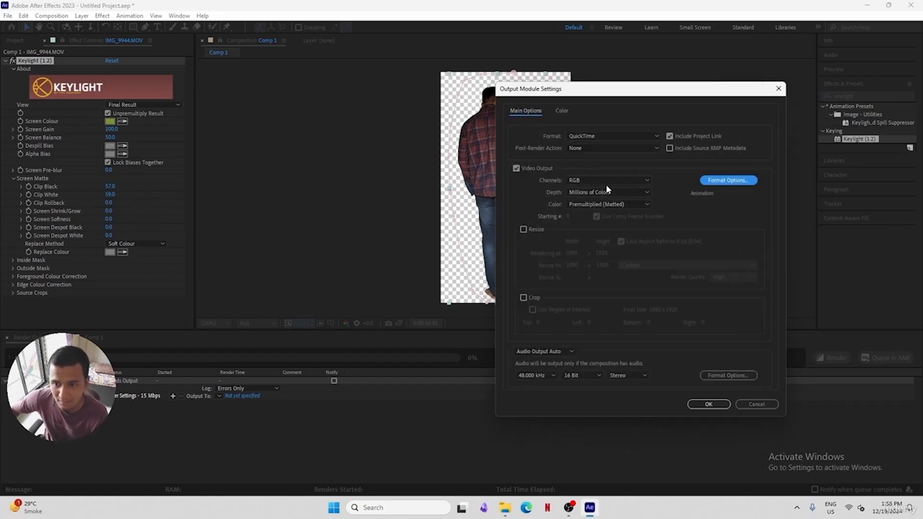
pyautogui.click(594, 180)
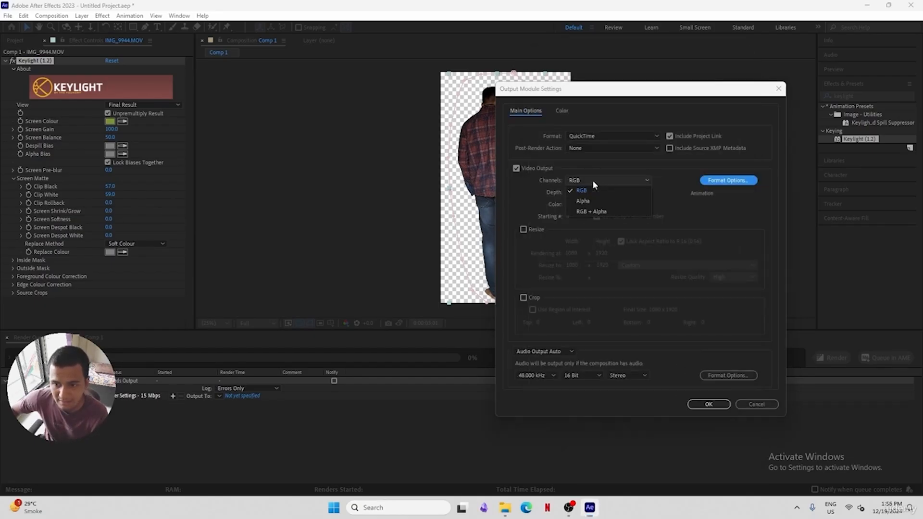
pyautogui.click(603, 212)
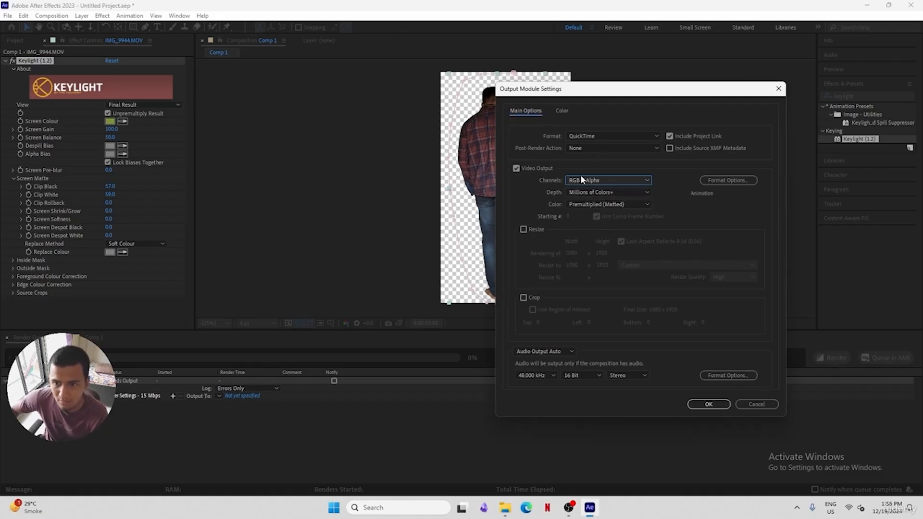
pyautogui.moveTo(581, 92); pyautogui.dragTo(694, 83)
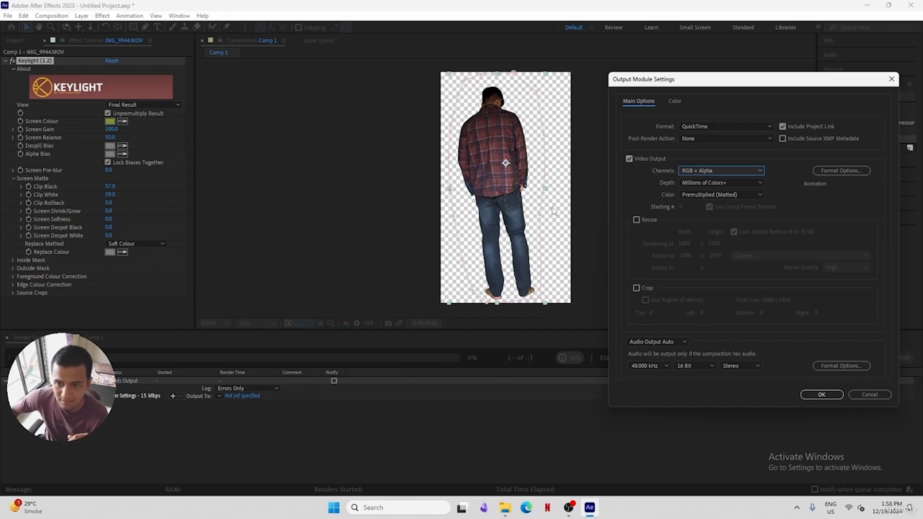
pyautogui.click(817, 395)
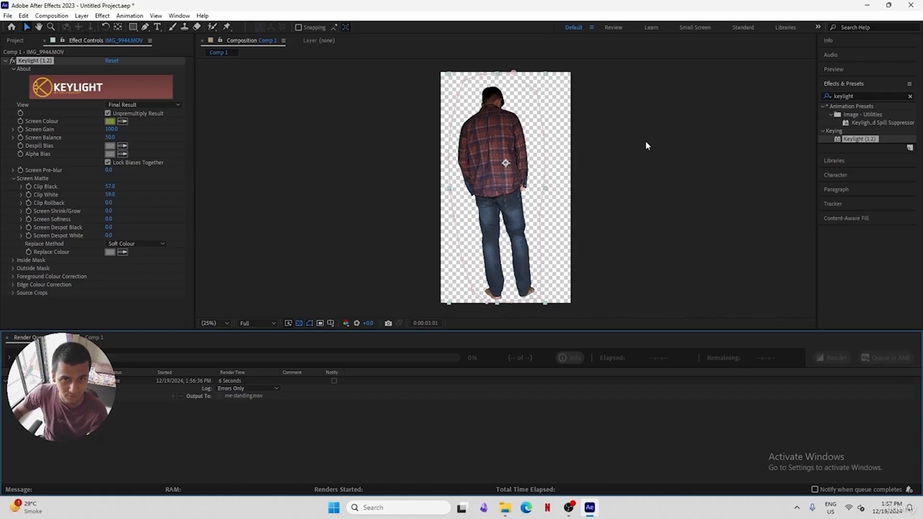
# Close After Effects without saving the untitled project
pyautogui.click(902, 10)
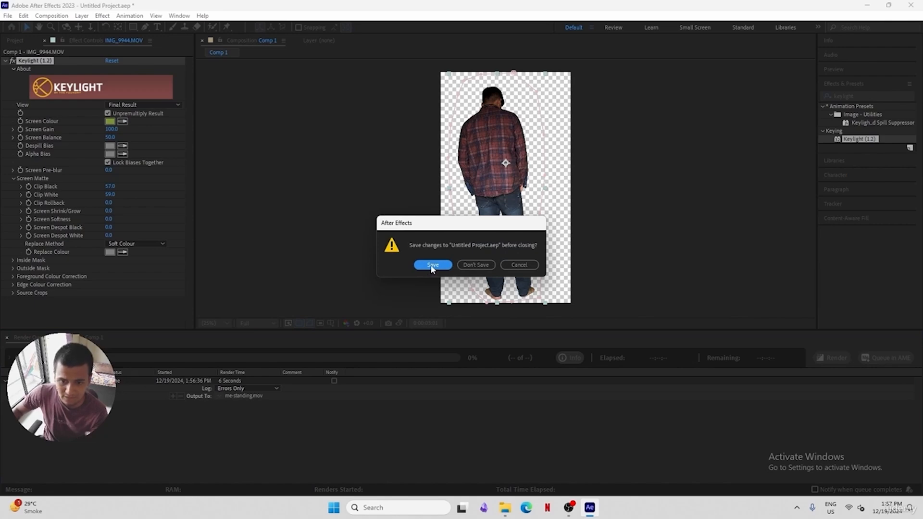
pyautogui.click(474, 265)
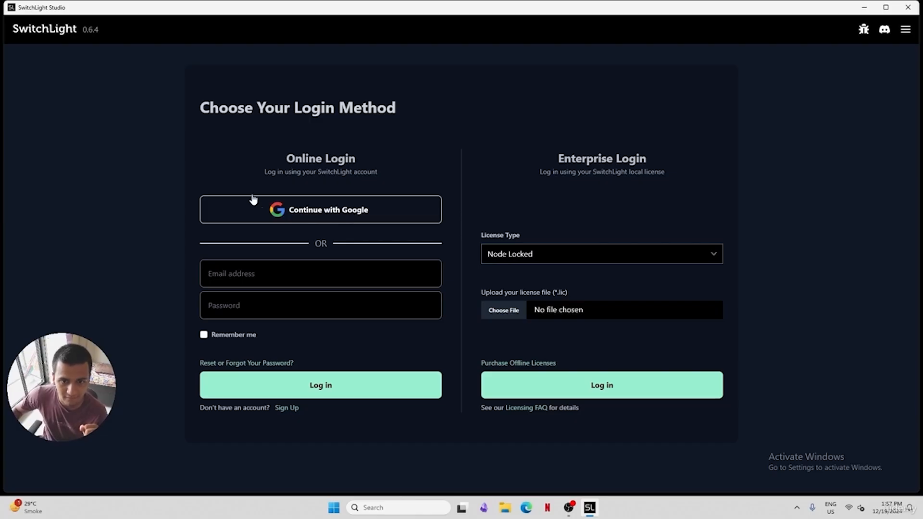
# Sign in to SwitchLight Studio with the Google account, maximize its window and look over the home page
pyautogui.click(325, 210)
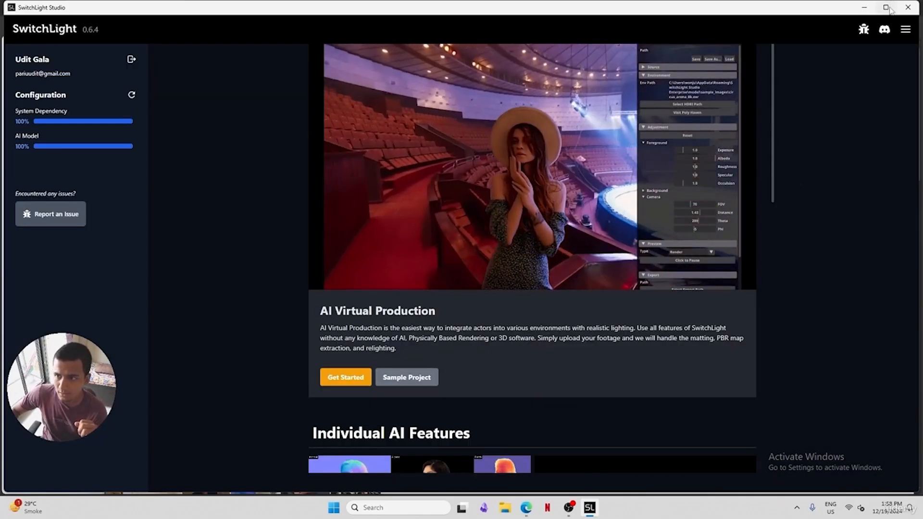
pyautogui.click(887, 8)
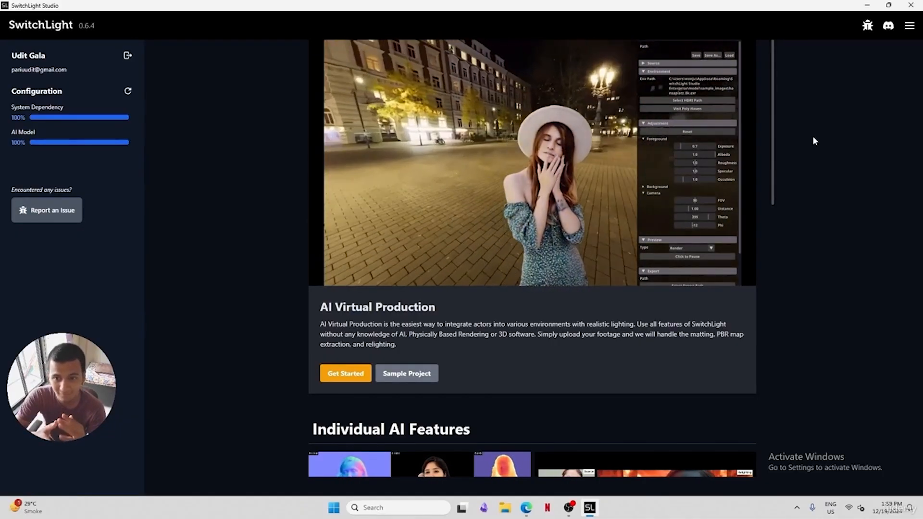
pyautogui.scroll(-5, 813, 139)
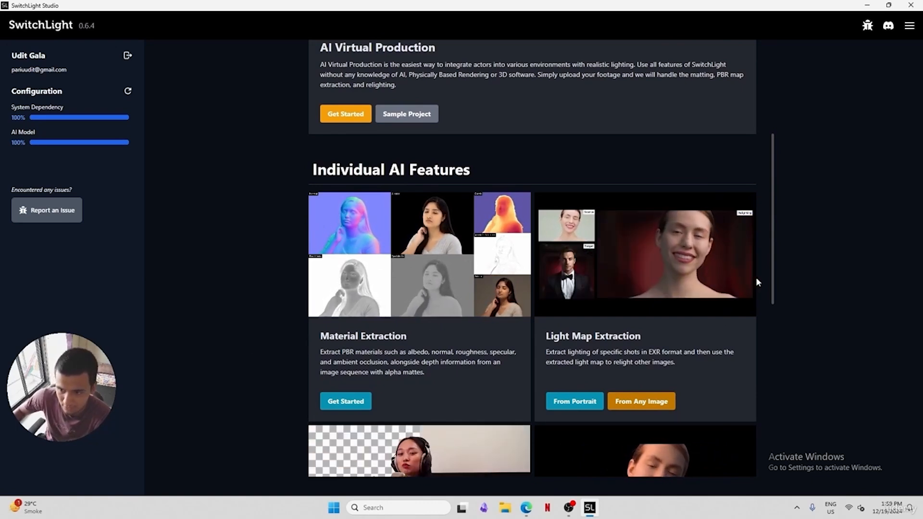
pyautogui.scroll(5, 775, 279)
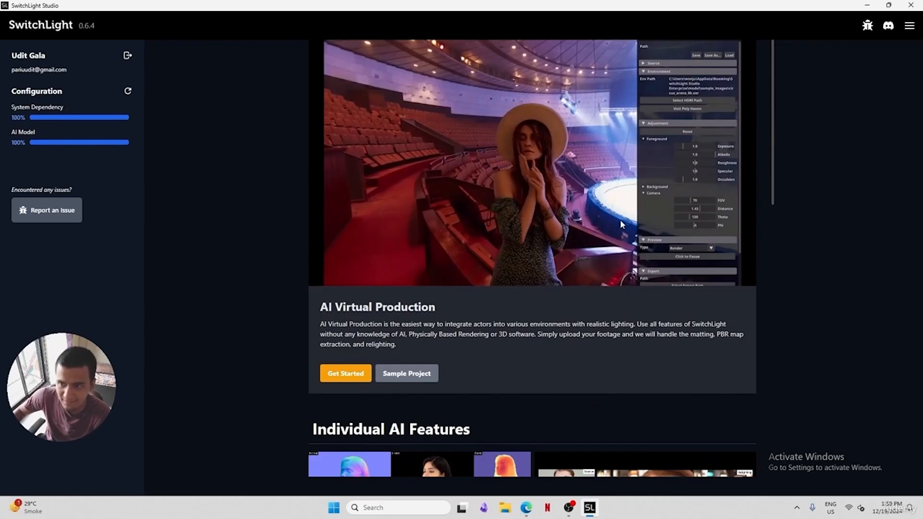
# Switch to Edge and open the Beeble site through the SwitchLight search result and its SwitchLight Studio open beta banner
pyautogui.click(526, 508)
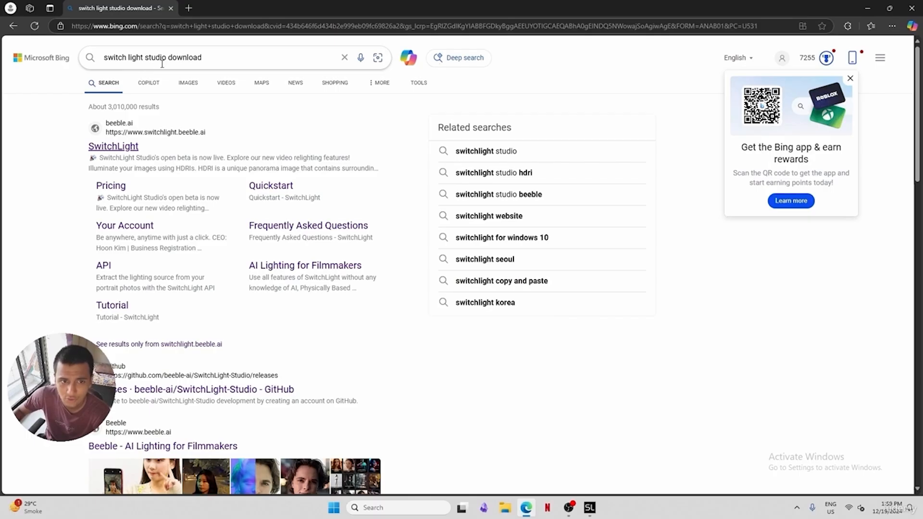
pyautogui.click(115, 147)
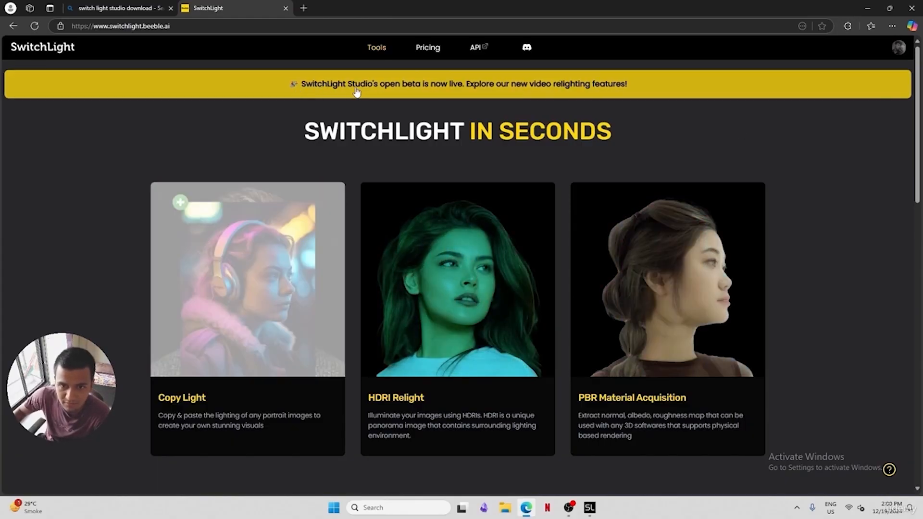
pyautogui.click(670, 84)
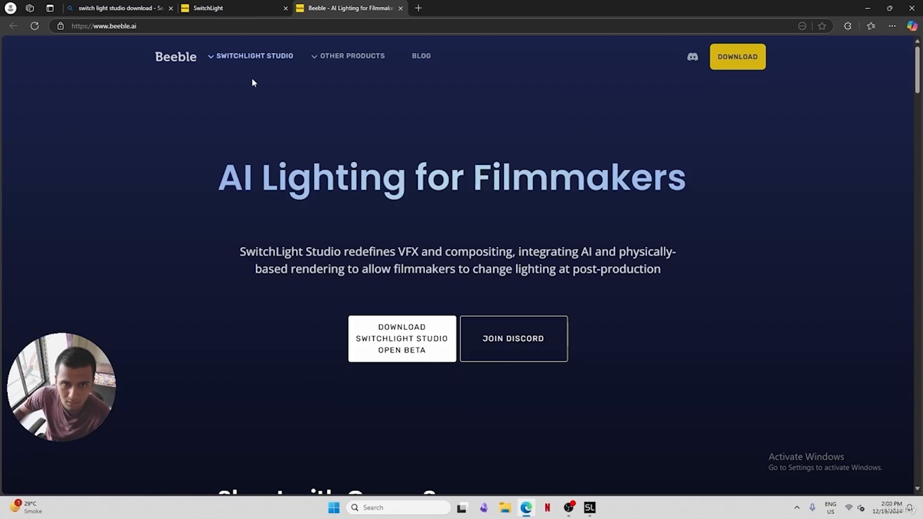
pyautogui.scroll(-2, 921, 86)
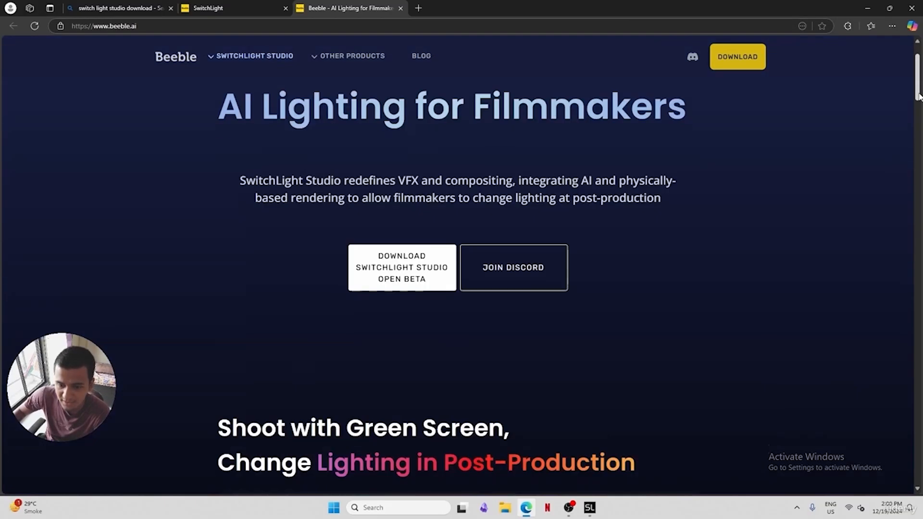
pyautogui.scroll(2, 920, 86)
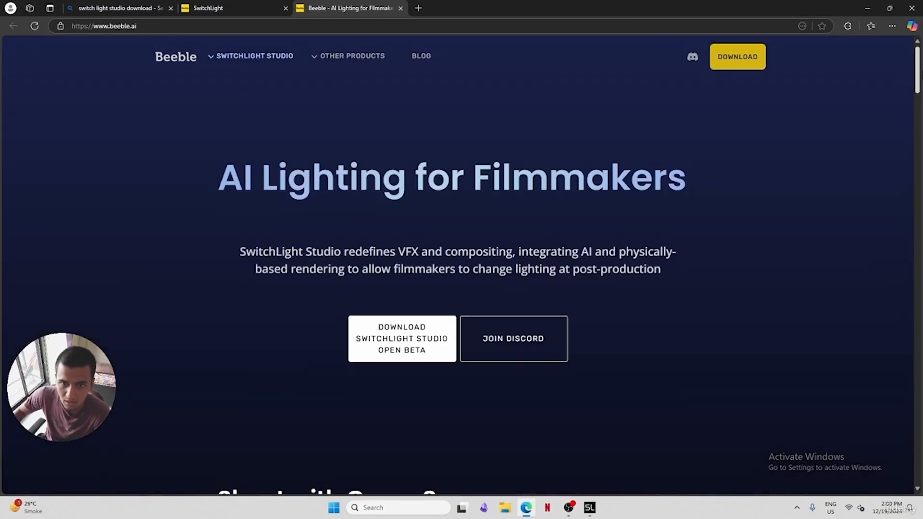
# Start the SwitchLight Studio 0.6.4 setup download for Windows, cancel it and close the browser
pyautogui.click(744, 61)
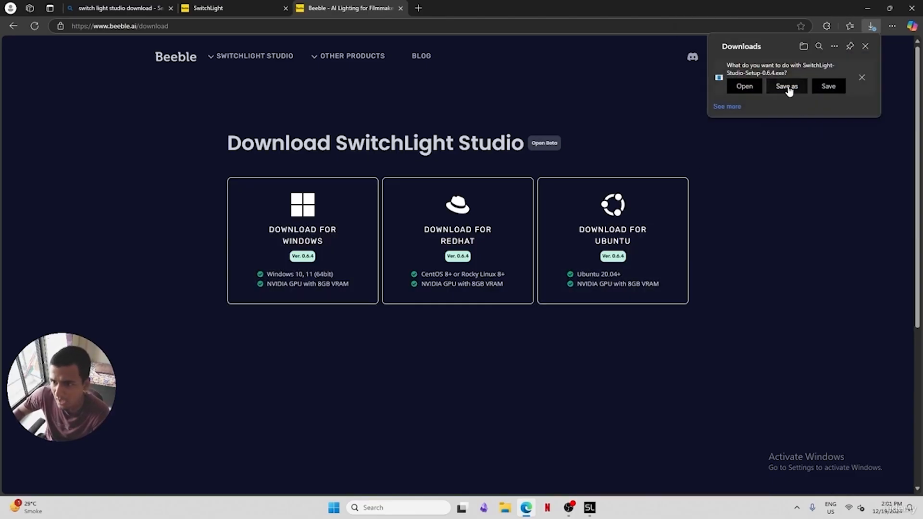
pyautogui.click(862, 78)
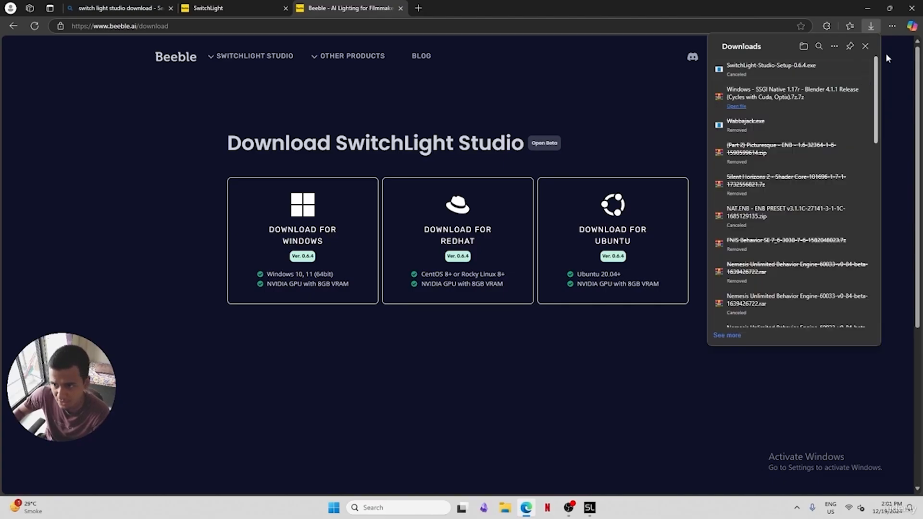
pyautogui.click(910, 10)
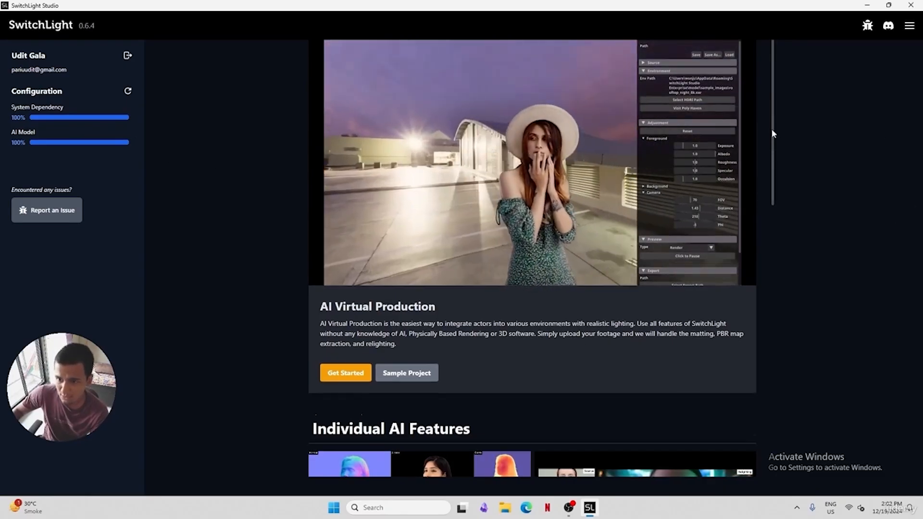
# Open the Material Extraction feature from the Individual AI Features in SwitchLight Studio
pyautogui.moveTo(772, 134); pyautogui.dragTo(772, 248)
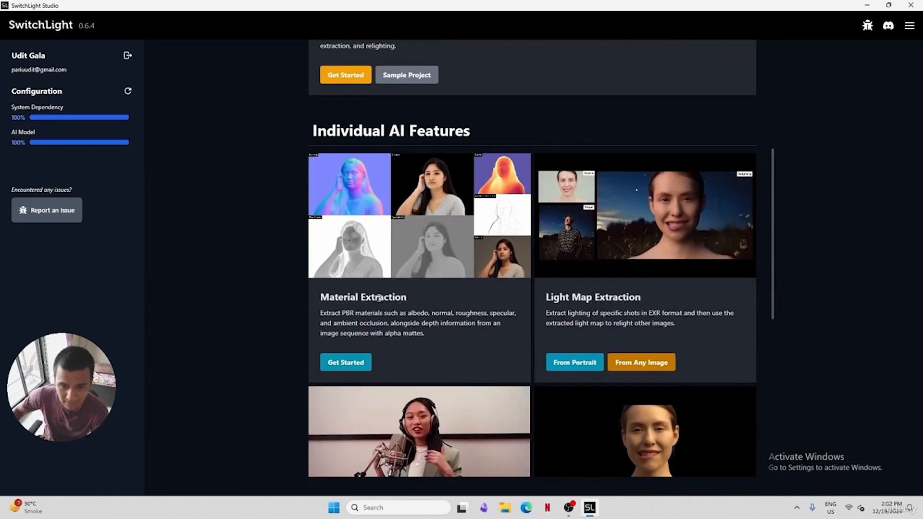
pyautogui.click(360, 361)
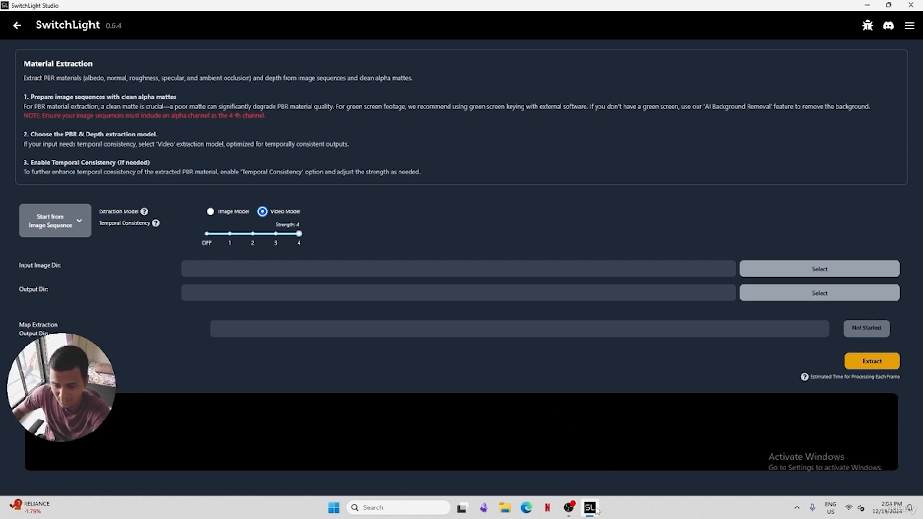
# Launch Adobe After Effects 2023 and start a new project
pyautogui.click(385, 508)
pyautogui.write('after')
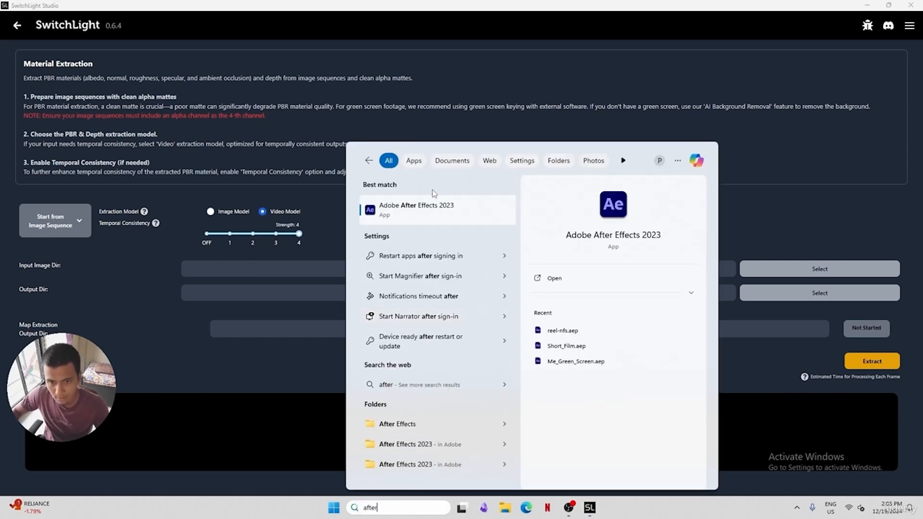
pyautogui.click(429, 214)
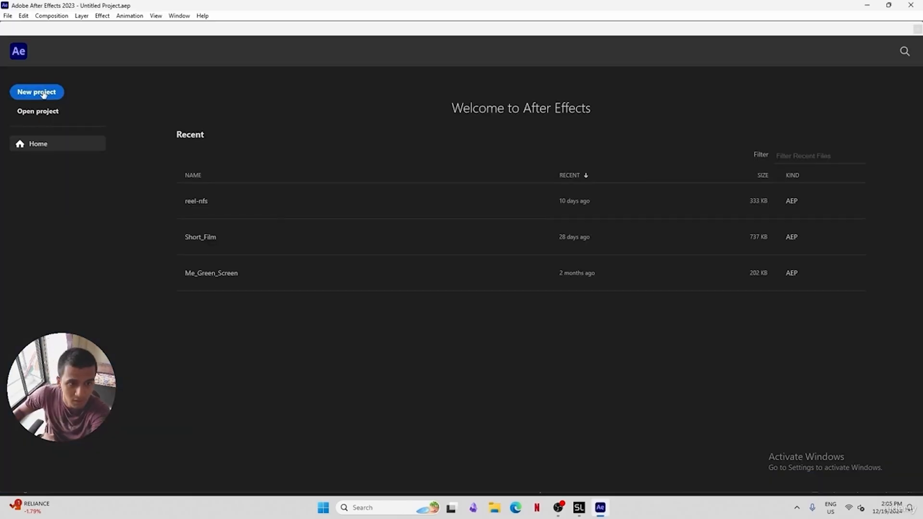
pyautogui.click(43, 94)
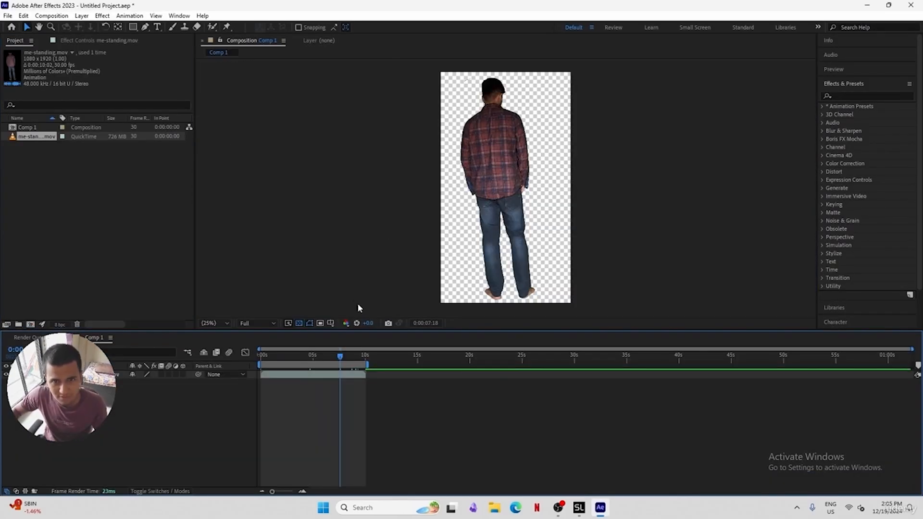
# Add Comp 1 to the render queue and set its output module to PNG Sequence with RGB + Alpha channels
pyautogui.click(56, 16)
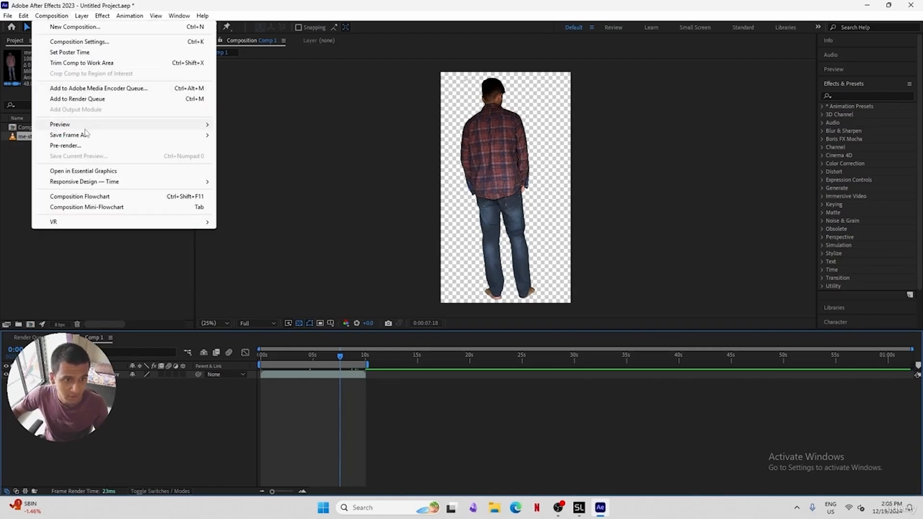
pyautogui.click(77, 99)
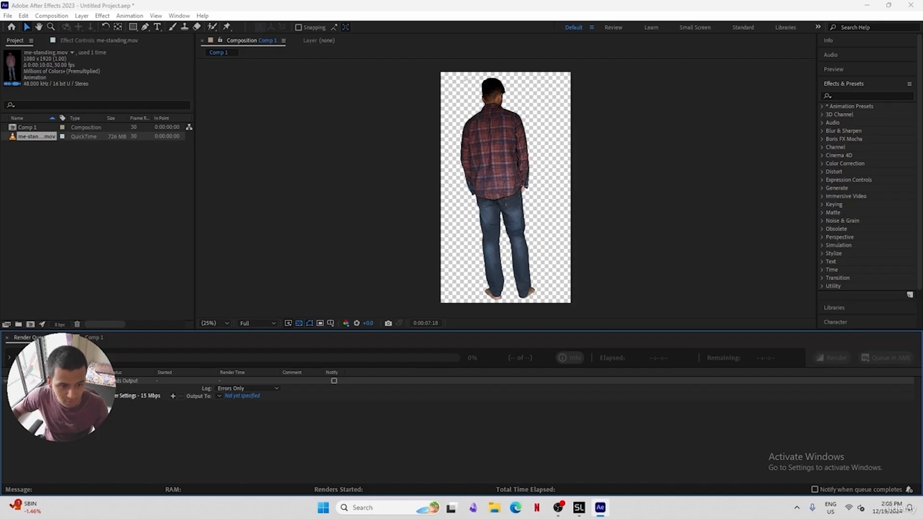
pyautogui.click(140, 396)
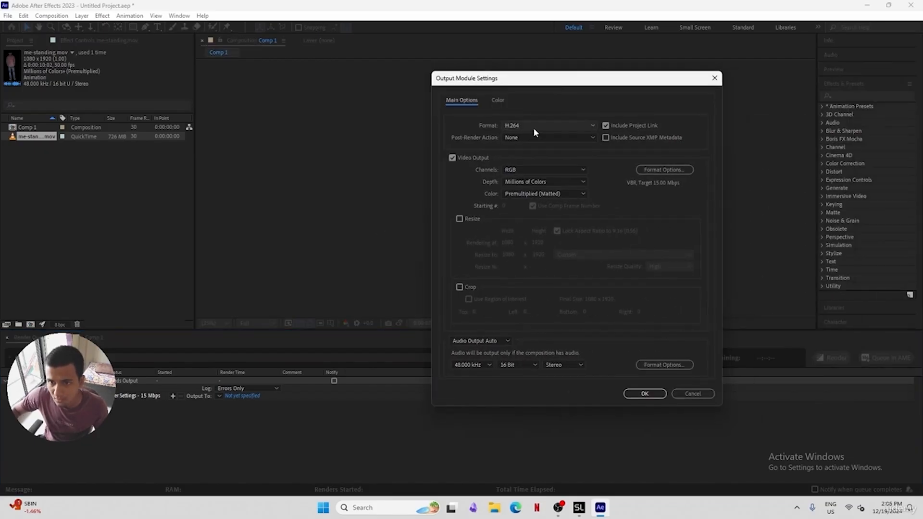
pyautogui.click(536, 126)
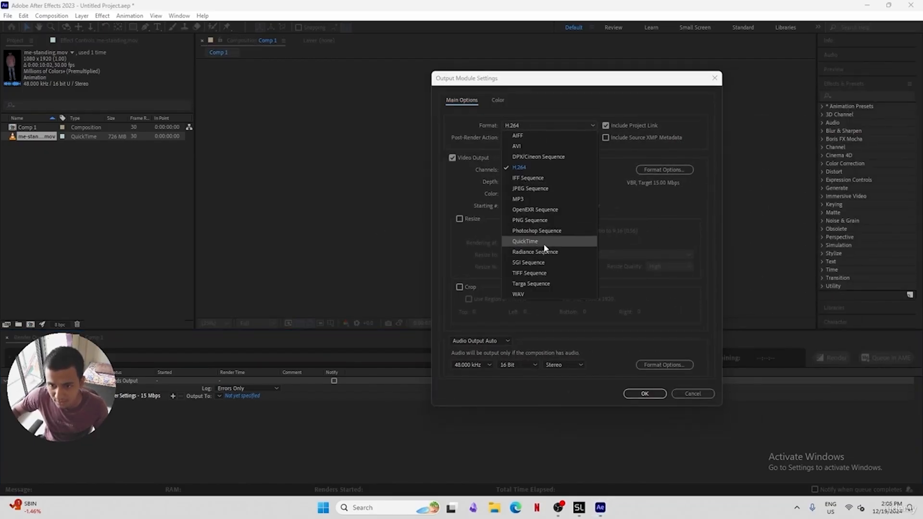
pyautogui.click(534, 221)
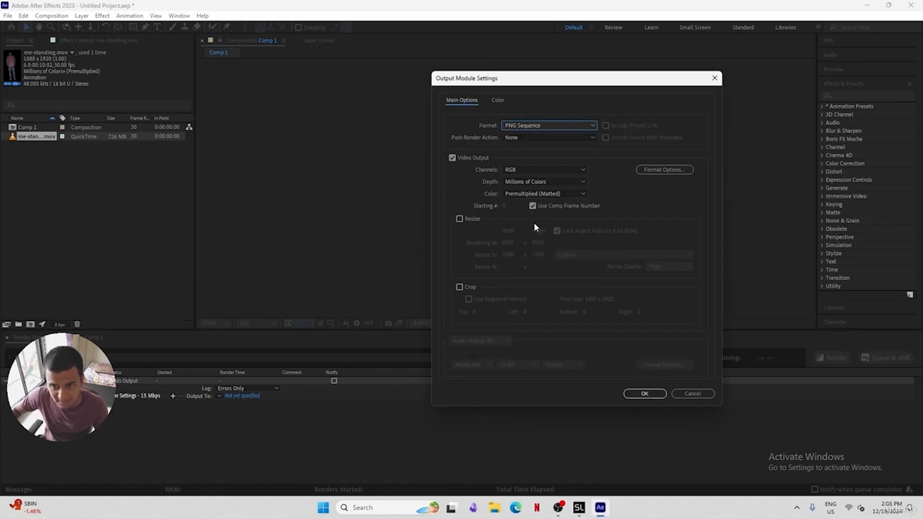
pyautogui.click(520, 170)
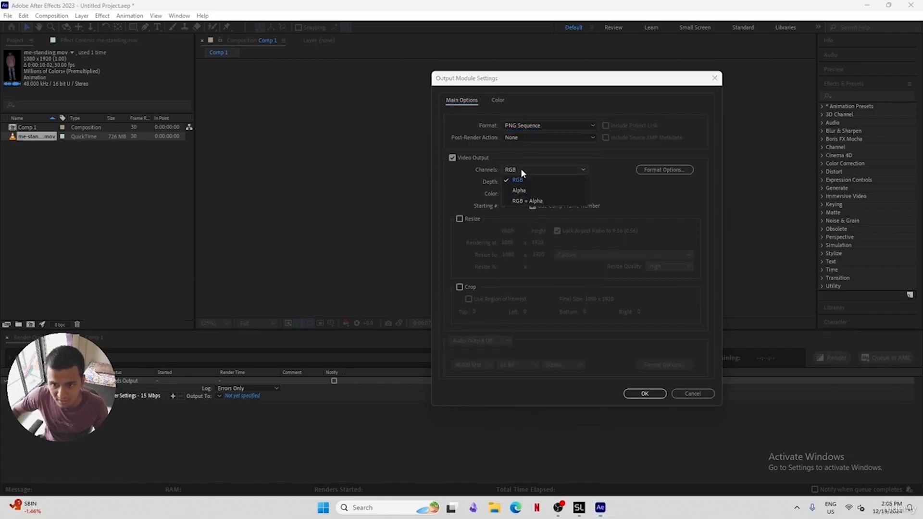
pyautogui.click(536, 200)
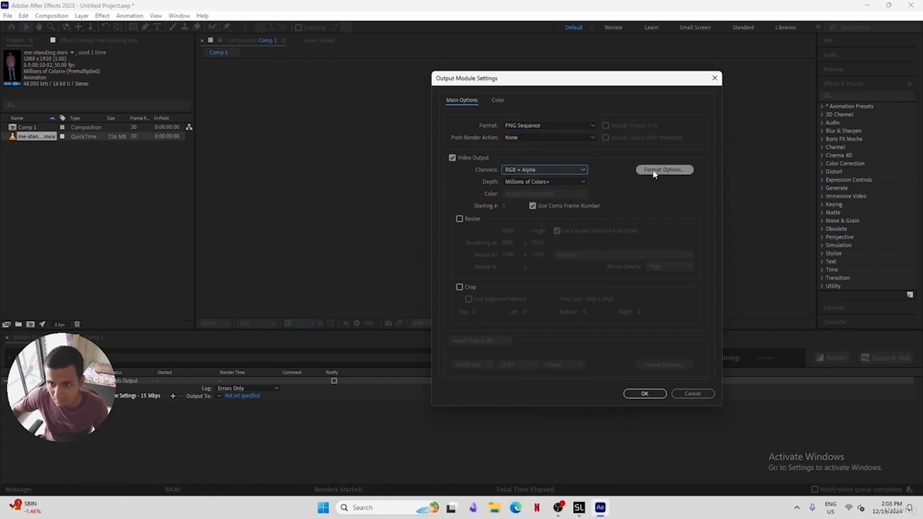
pyautogui.click(644, 394)
# Set the render output to a new folder named frames inside After Effects Exports, keeping the Comp 1 subfolder
pyautogui.click(242, 396)
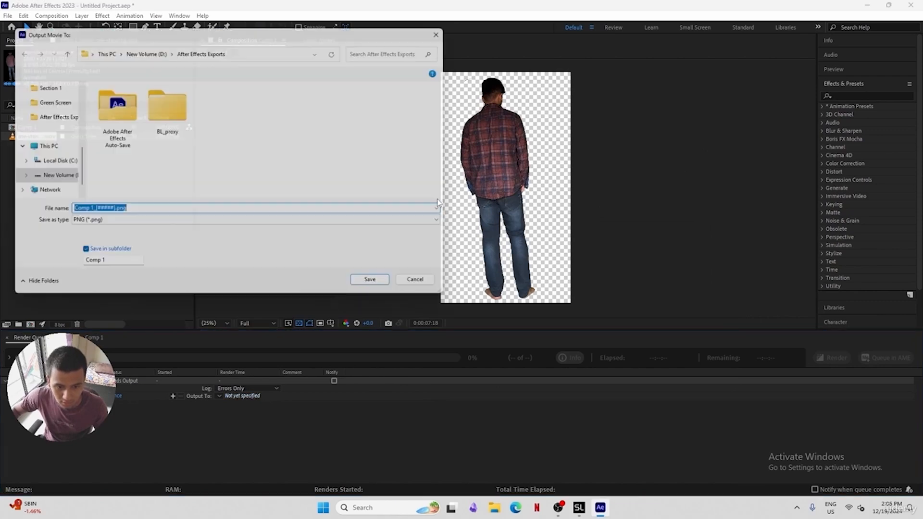
pyautogui.click(70, 68)
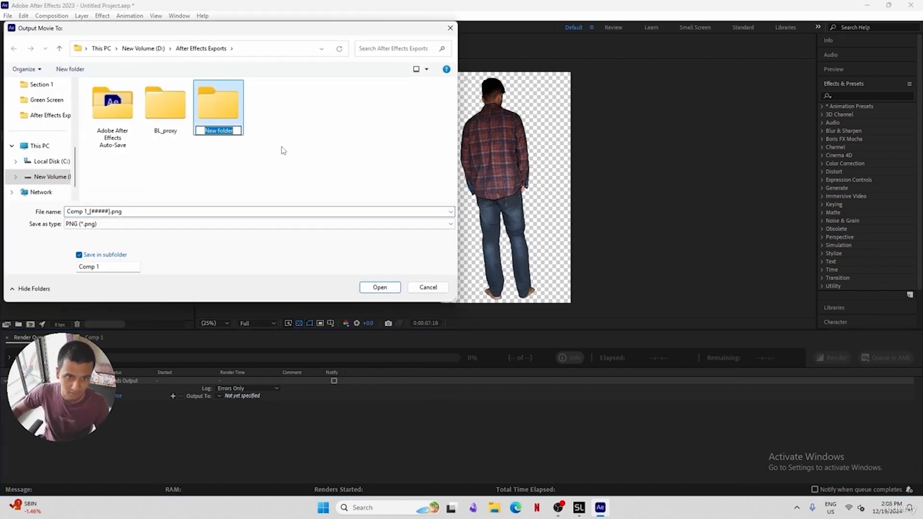
pyautogui.press('Return')
pyautogui.press('Return')
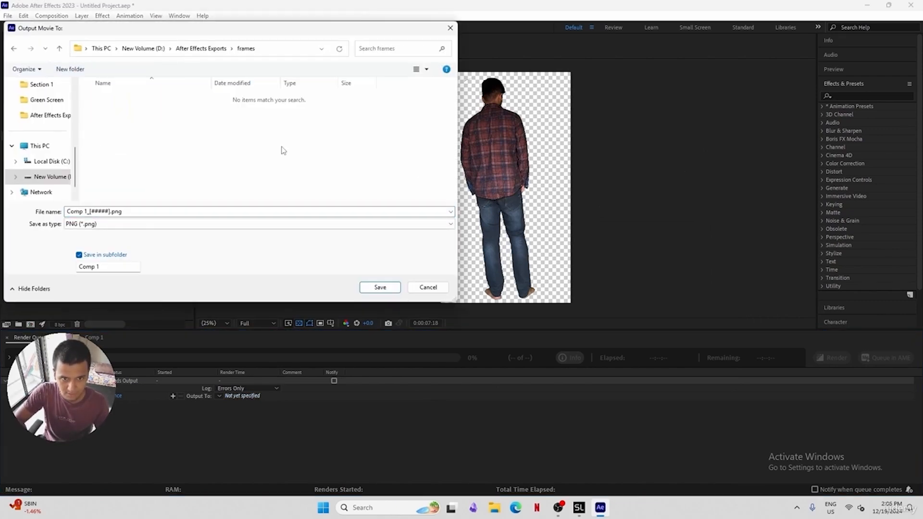
pyautogui.click(377, 287)
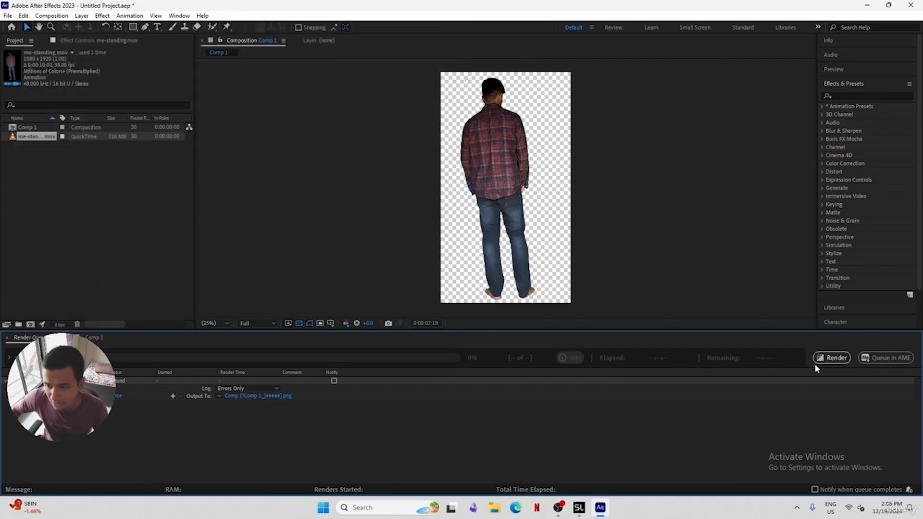
# Render the Comp 1 PNG sequence and close After Effects without saving the project
pyautogui.click(831, 358)
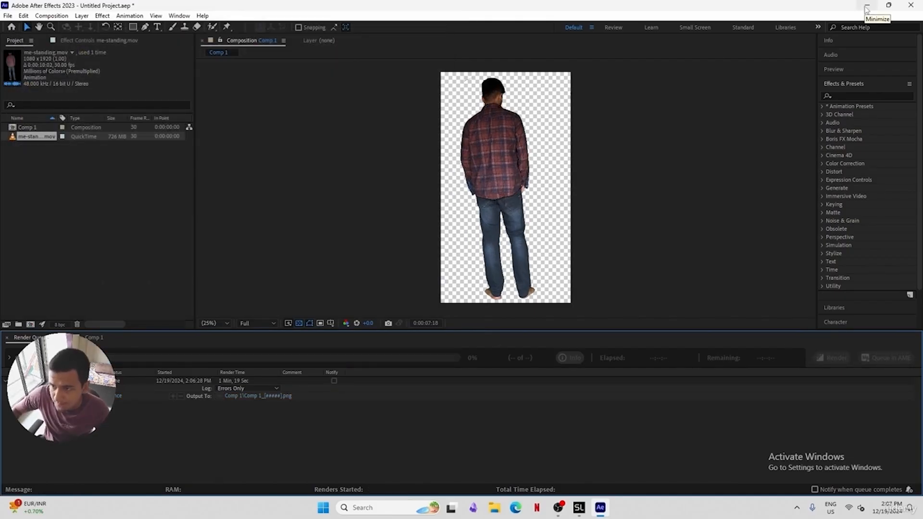
pyautogui.click(908, 5)
pyautogui.click(474, 264)
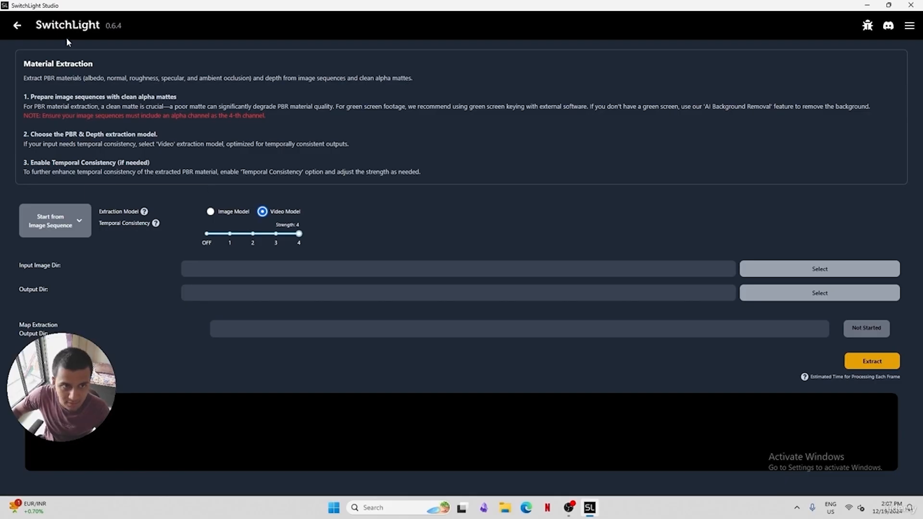
# Choose the Image Model for extraction and set the input image directory to the PNG sequence in After Effects Exports\frames\Comp 1
pyautogui.click(211, 212)
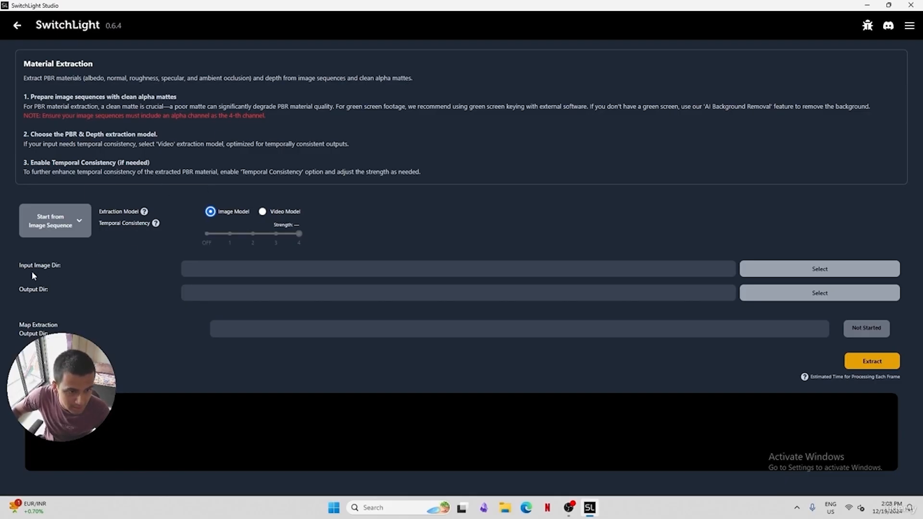
pyautogui.click(782, 270)
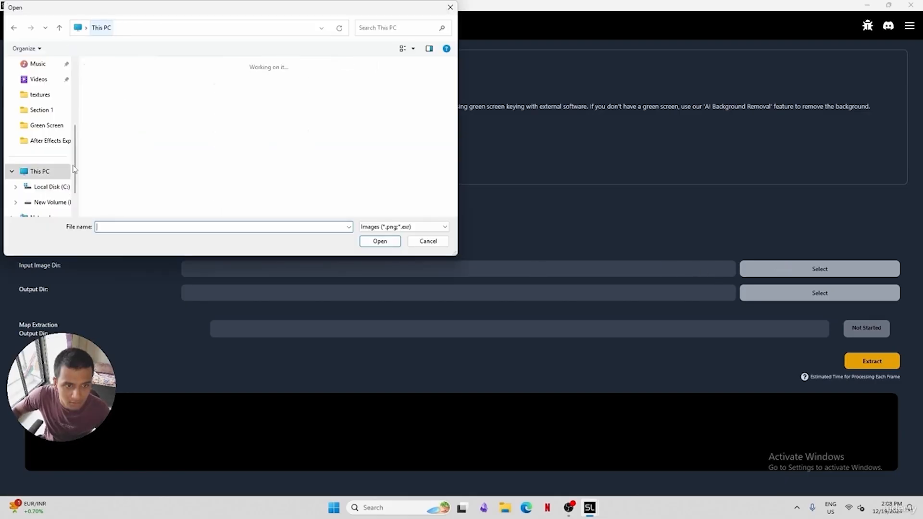
pyautogui.doubleClick(251, 91)
pyautogui.doubleClick(191, 73)
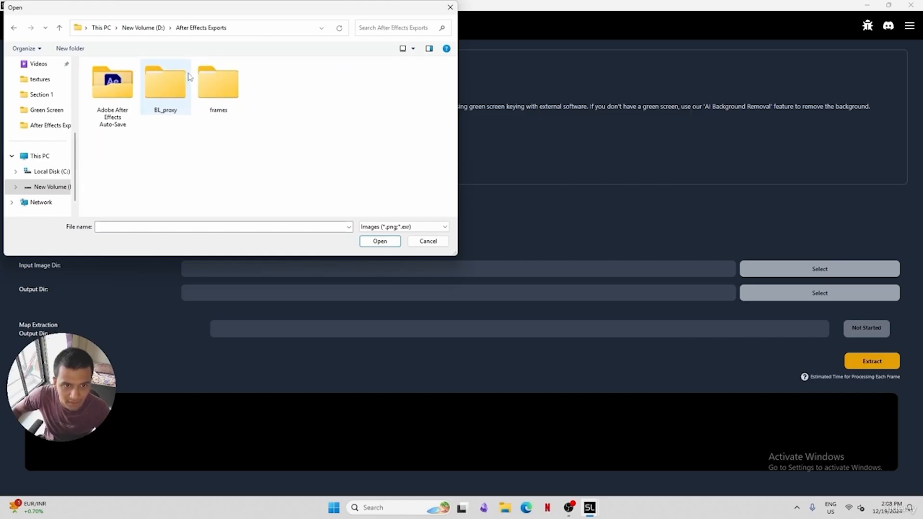
pyautogui.doubleClick(219, 78)
pyautogui.doubleClick(147, 78)
pyautogui.click(121, 90)
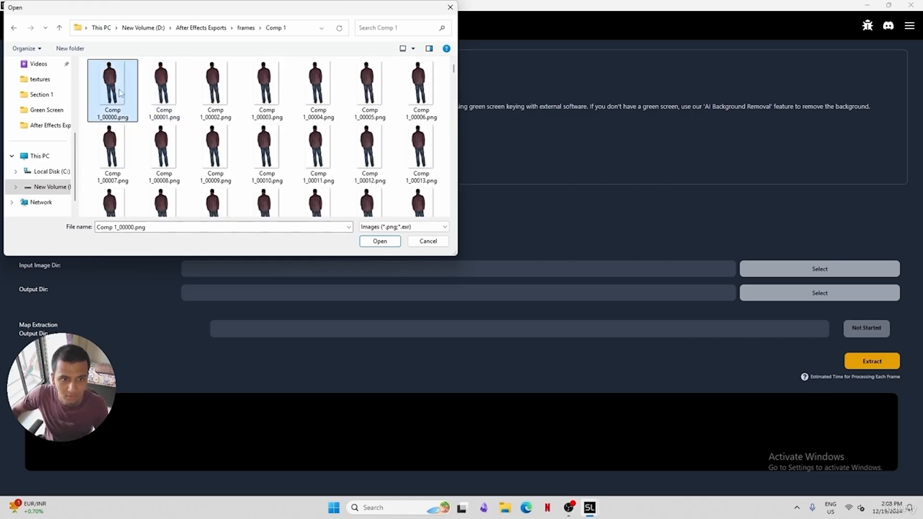
pyautogui.click(380, 241)
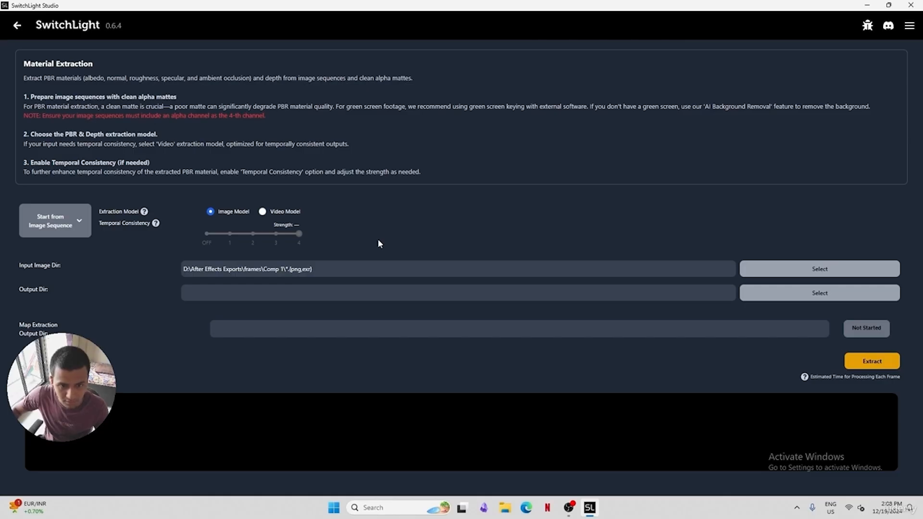
# Set the output directory to a new folder named switchlight-export inside the frames folder
pyautogui.click(790, 298)
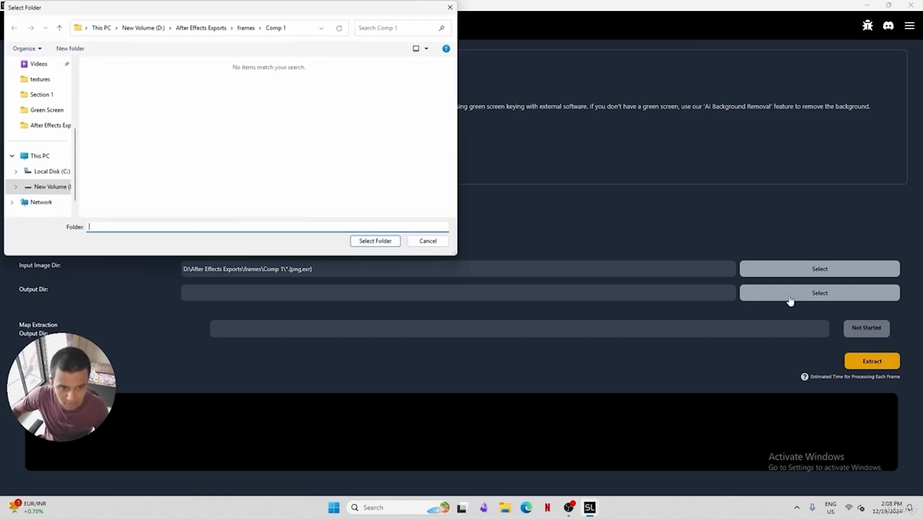
pyautogui.click(246, 31)
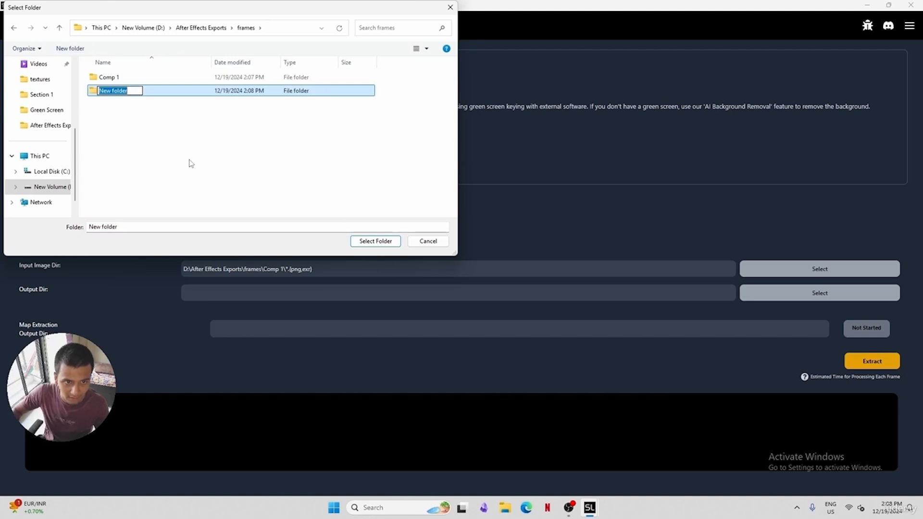
pyautogui.write('swit')
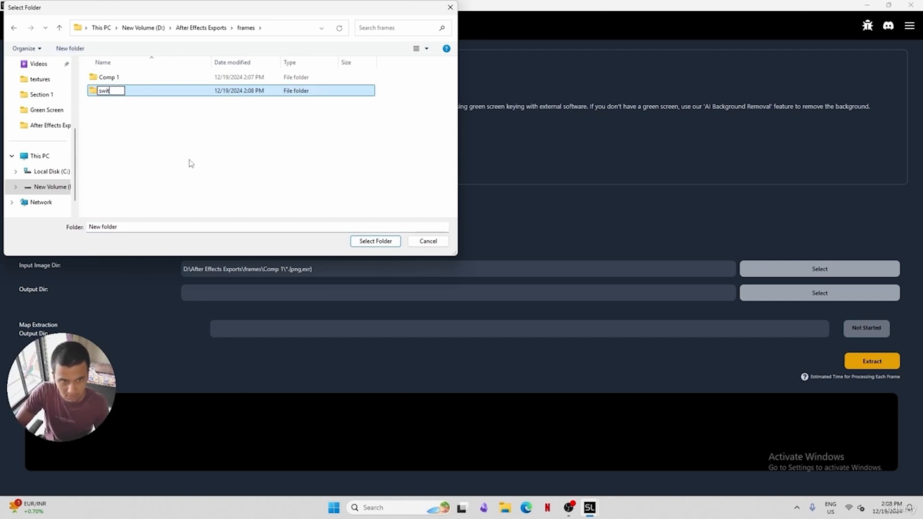
pyautogui.write('chlight')
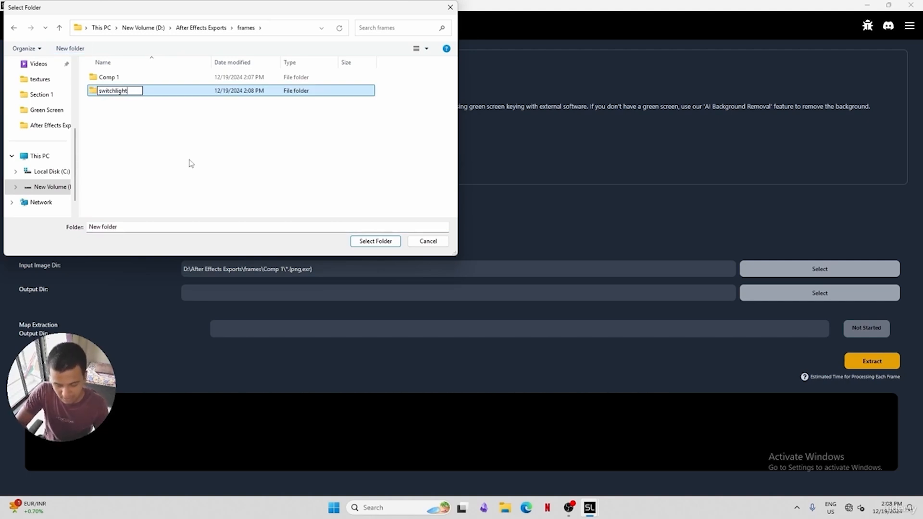
pyautogui.write('-export')
pyautogui.press('Return')
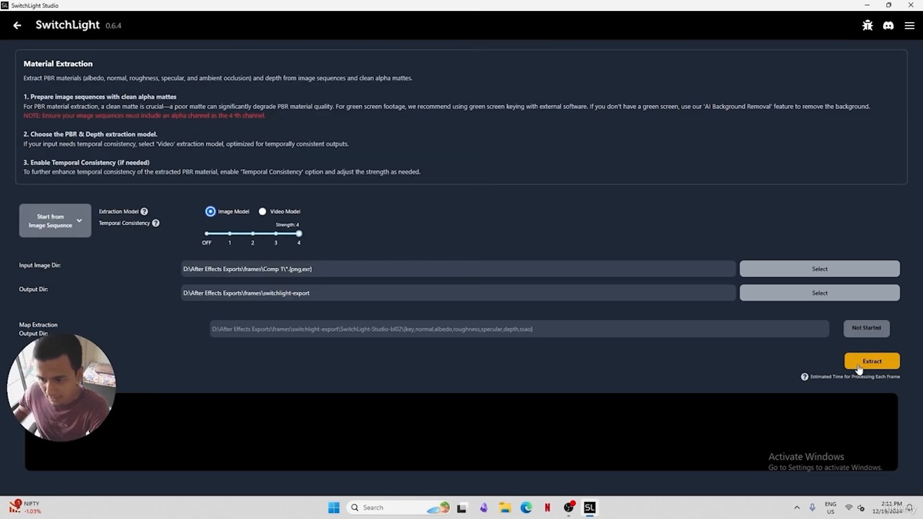
# Start extracting the material maps, dismiss the JavaScript error and check the frame progress in the log
pyautogui.click(861, 365)
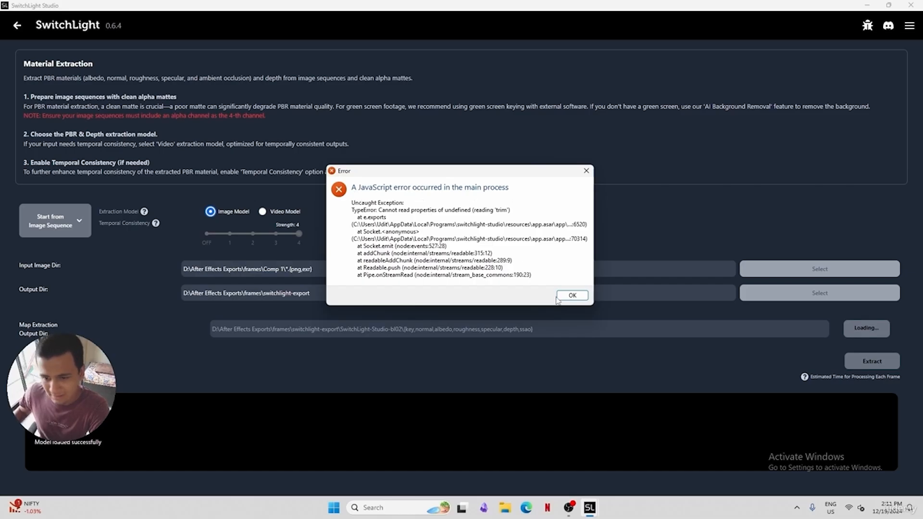
pyautogui.click(572, 296)
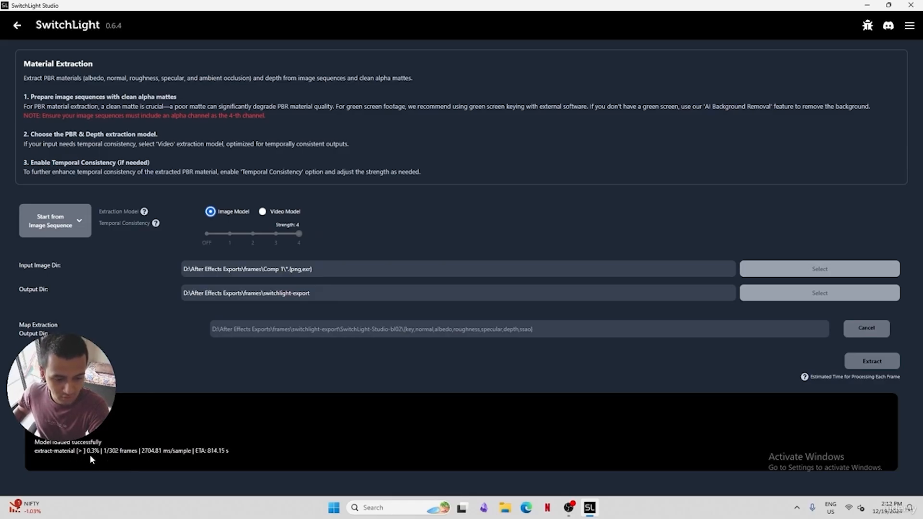
pyautogui.moveTo(101, 451); pyautogui.dragTo(137, 451)
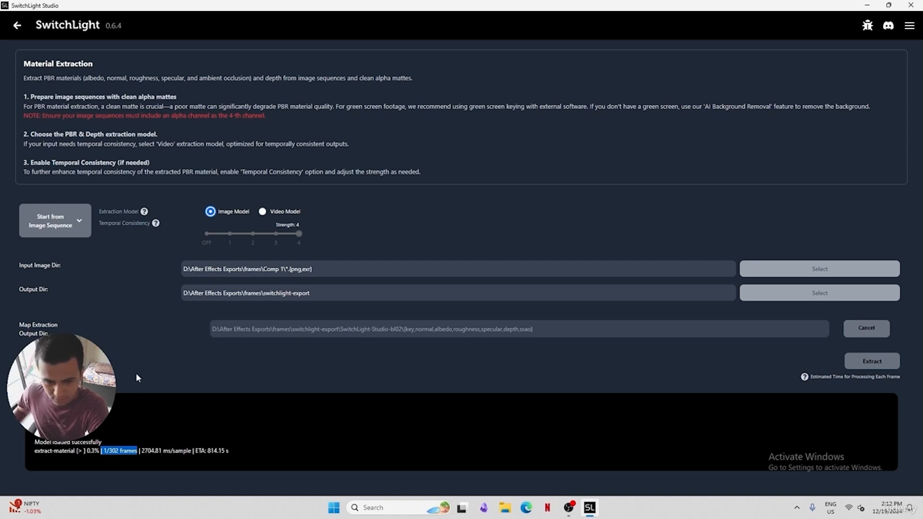
pyautogui.click(148, 350)
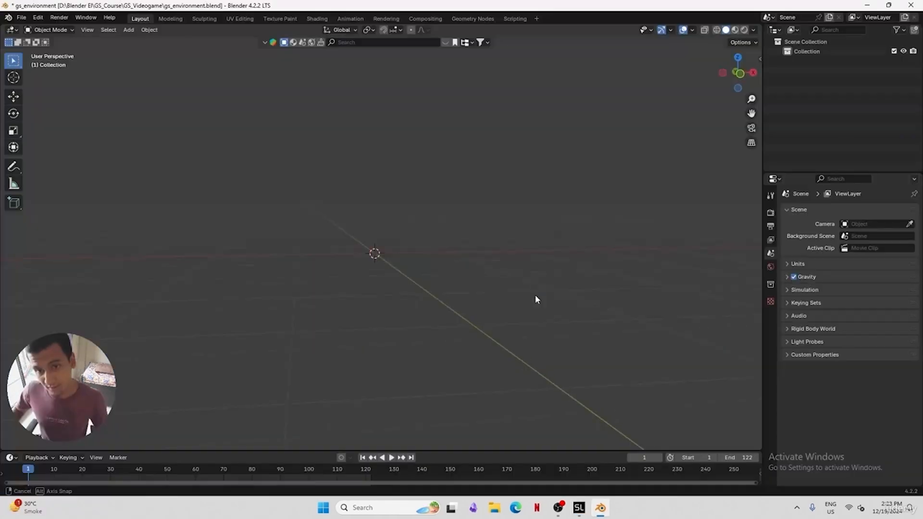
# Switch to SwitchLight Studio and download its Blender plugin from the Utility section
pyautogui.moveTo(536, 299); pyautogui.dragTo(528, 298, button='middle')
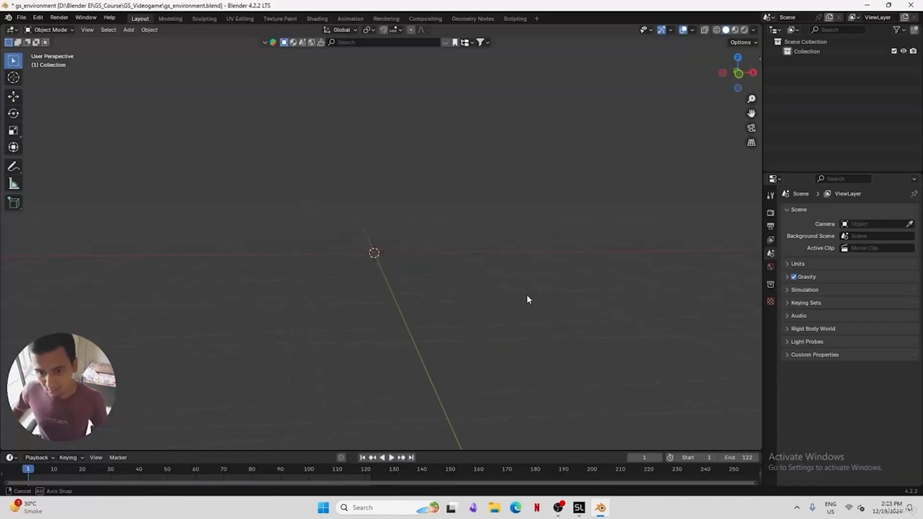
pyautogui.click(579, 508)
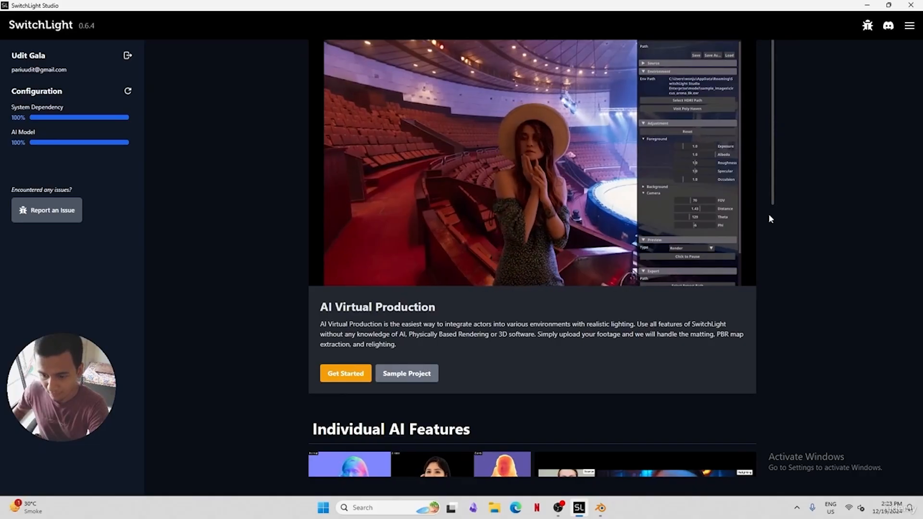
pyautogui.moveTo(770, 185); pyautogui.dragTo(761, 479)
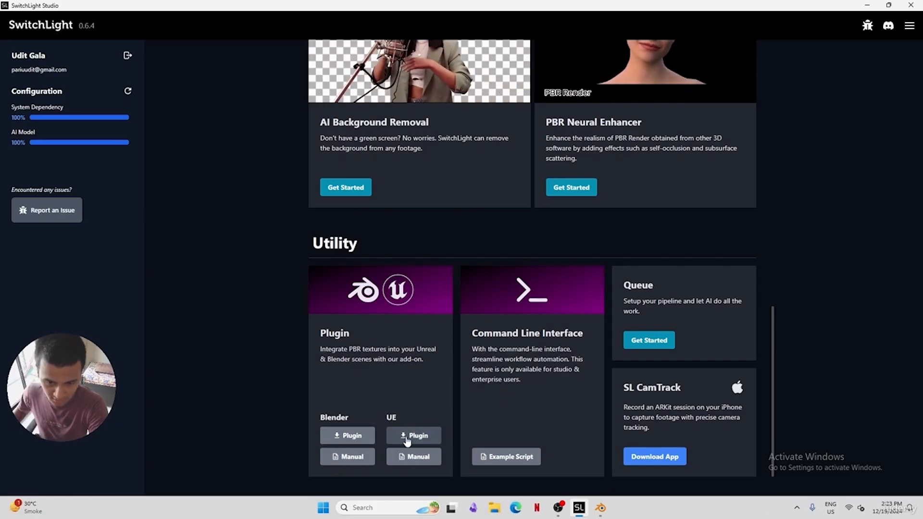
pyautogui.click(347, 436)
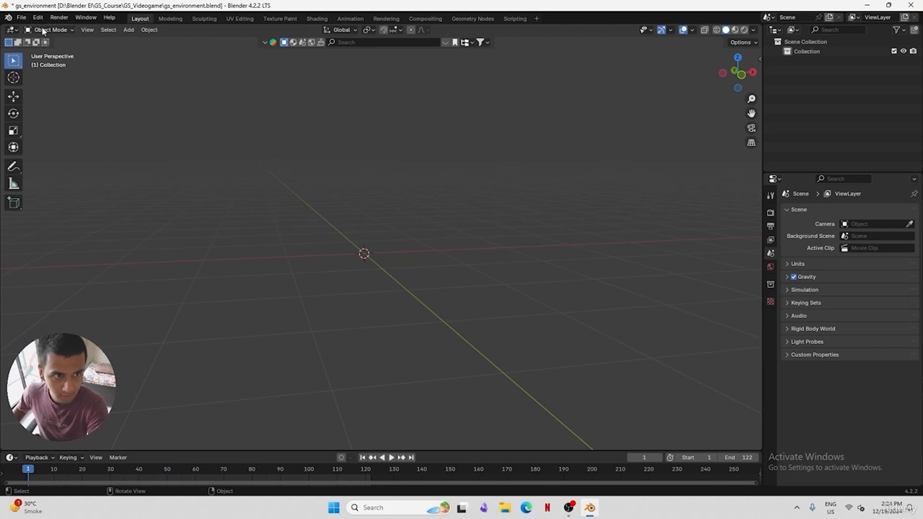
# Switch to Blender and install the add-on pbr_loader_blender.py from the D: drive through the add-on preferences
pyautogui.click(37, 18)
pyautogui.click(72, 138)
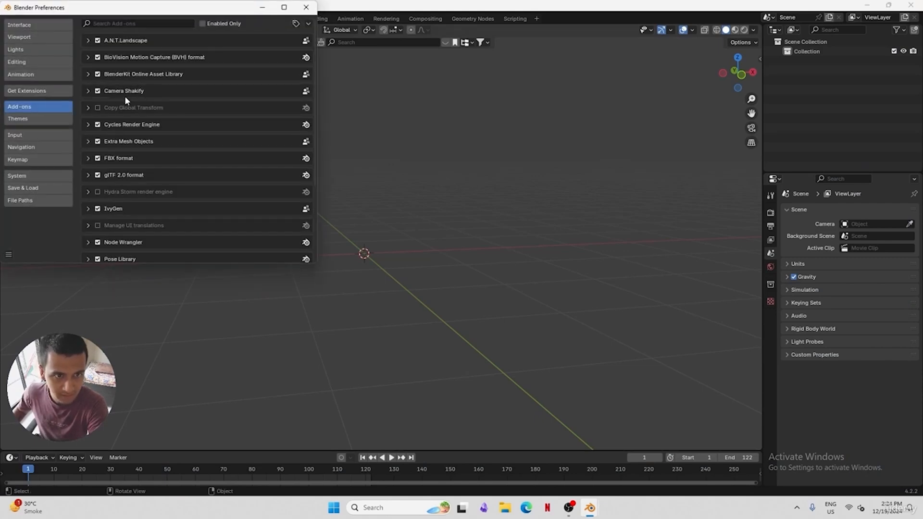
pyautogui.click(308, 24)
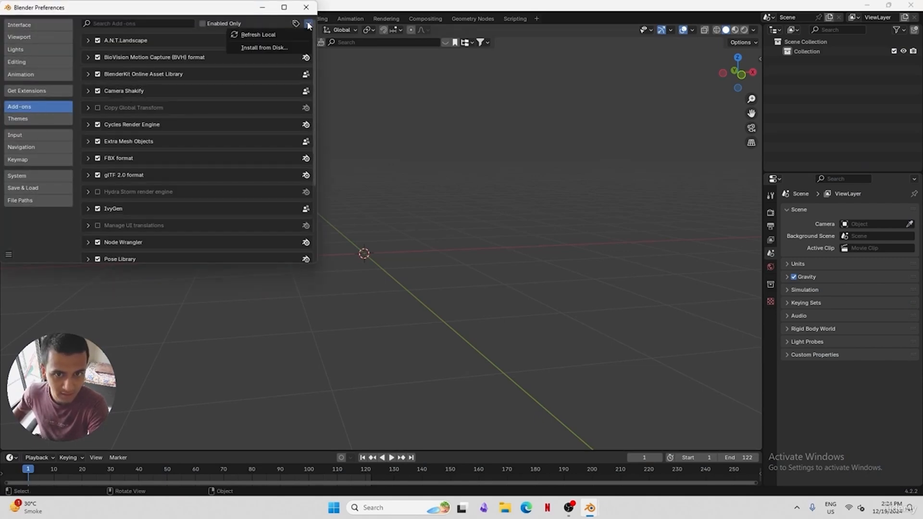
pyautogui.click(284, 47)
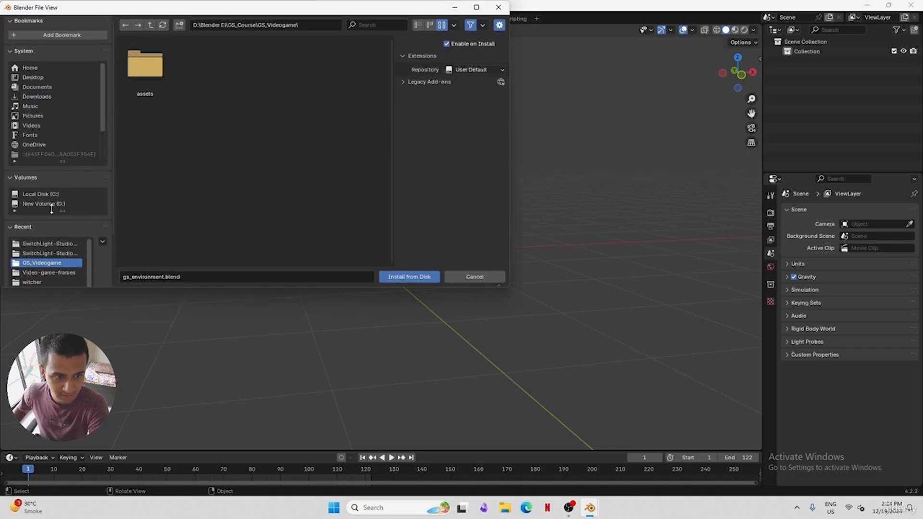
pyautogui.click(67, 204)
pyautogui.doubleClick(322, 198)
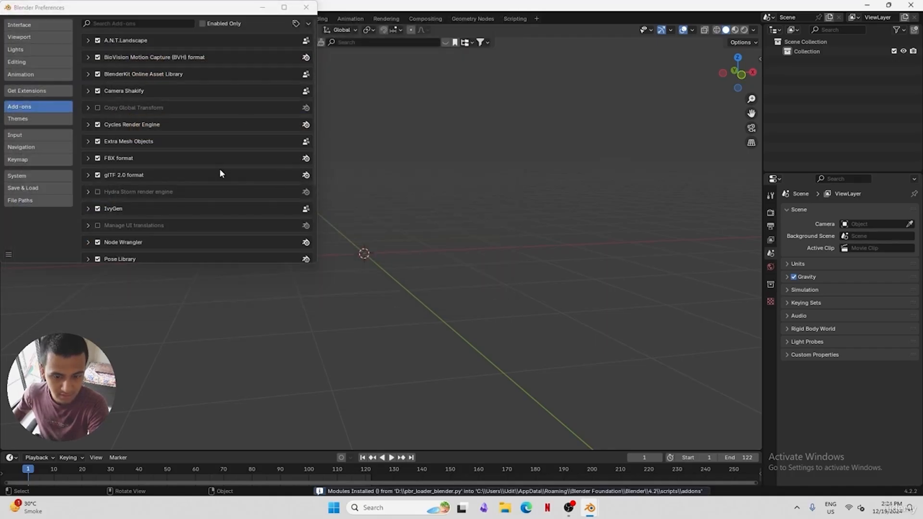
# Filter the add-ons by "swit" to check SwitchLight Studio is enabled, then close the preferences and show the viewport sidebar
pyautogui.click(176, 22)
pyautogui.write('swit')
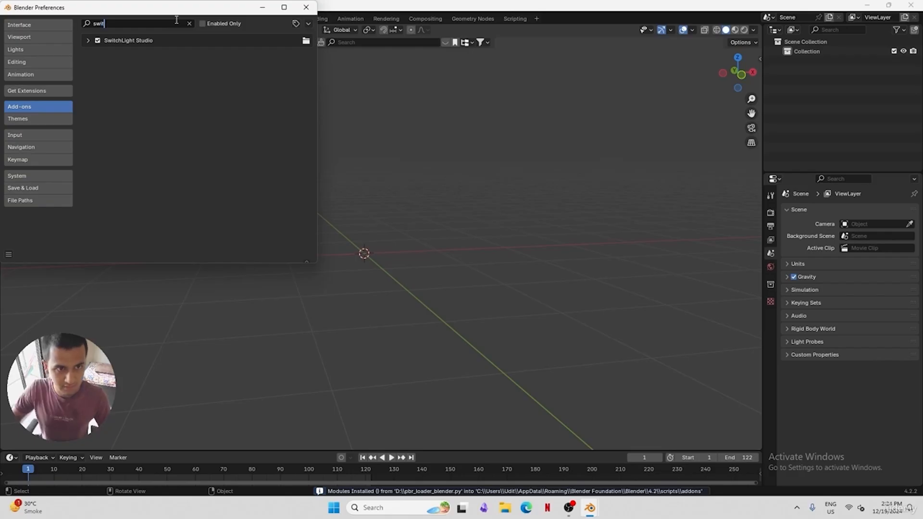
pyautogui.click(313, 13)
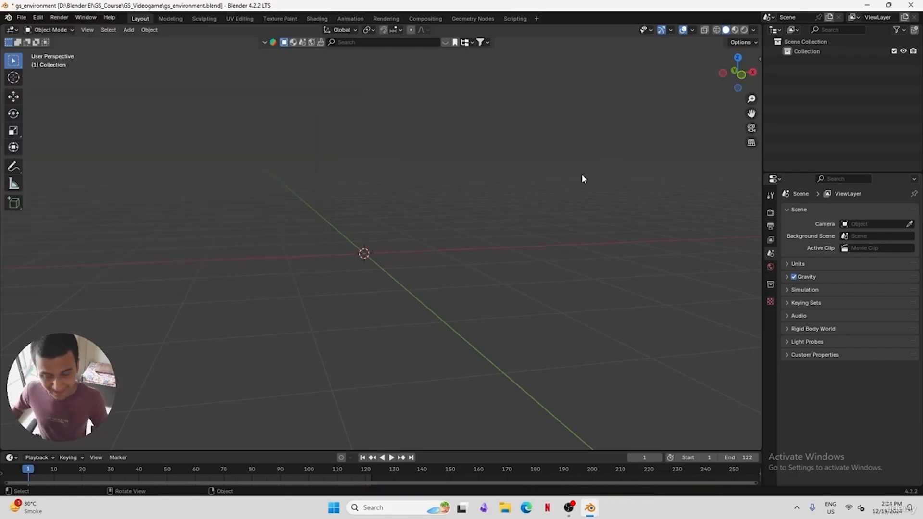
pyautogui.press('n')
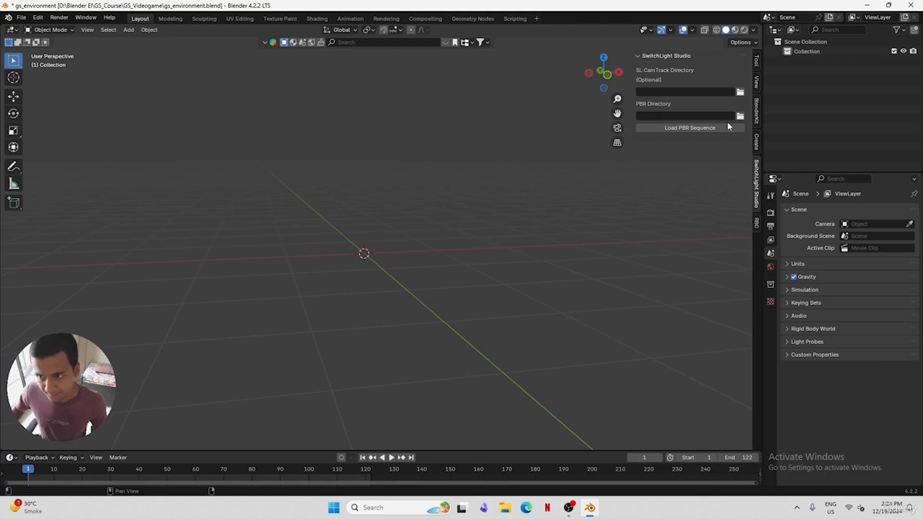
# Try to load the PBR sequence from the SwitchLight-Studio-bl02 folder in After Effects Exports
pyautogui.click(740, 117)
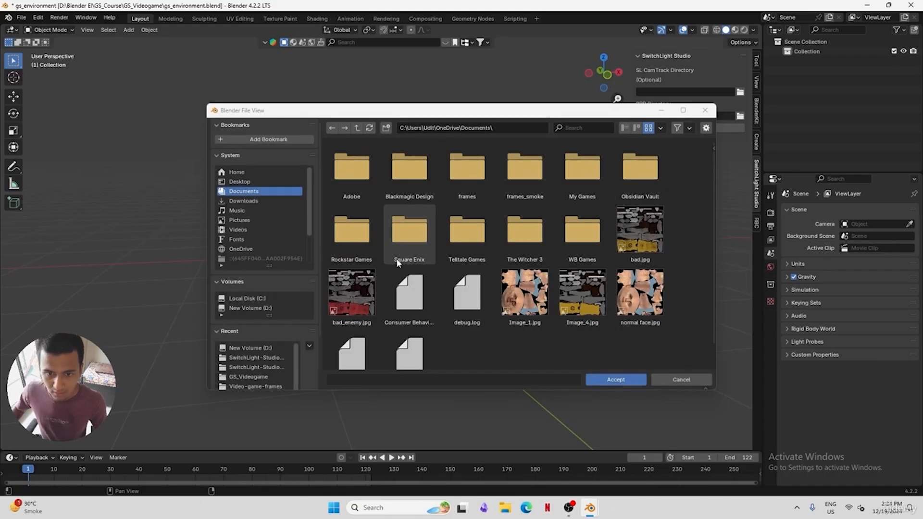
pyautogui.click(277, 359)
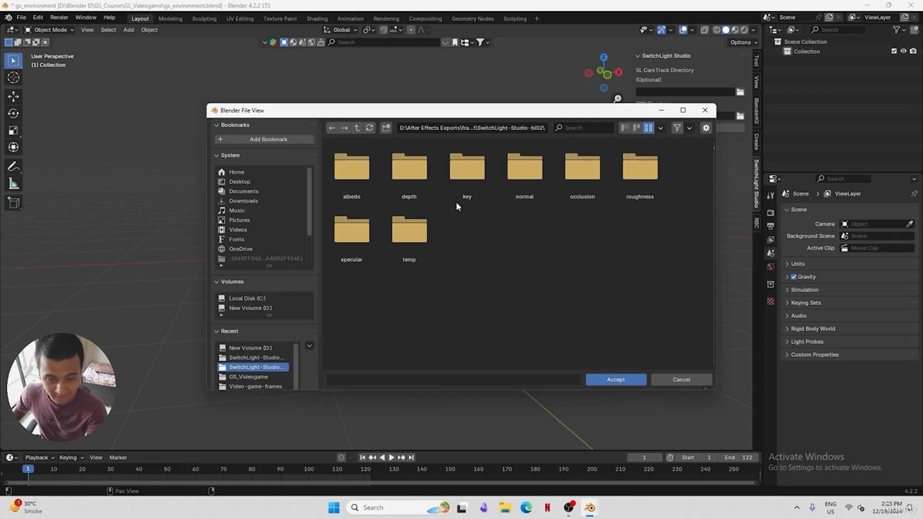
pyautogui.click(616, 378)
pyautogui.click(668, 126)
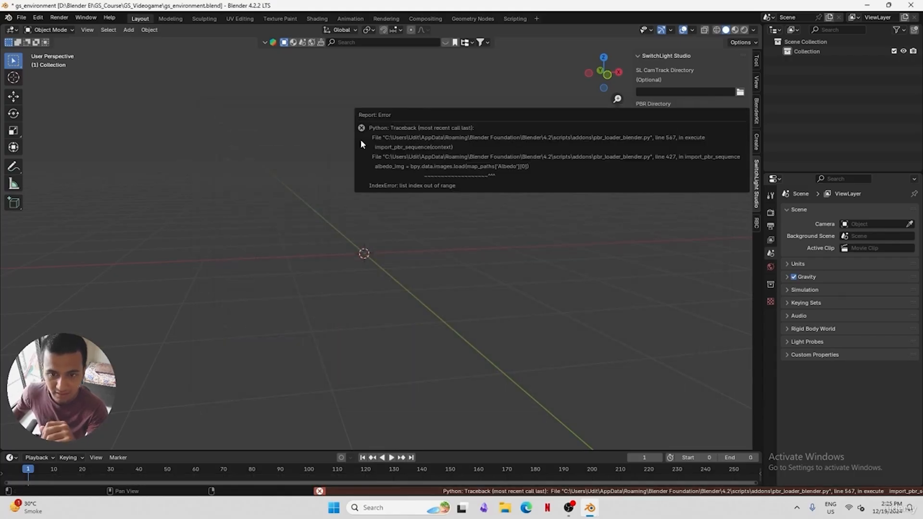
# Set the PBR directory to C:\tmp\frames\new-pbr\SwitchLight-Studio-Vdjh and load the PBR sequence from it
pyautogui.click(741, 117)
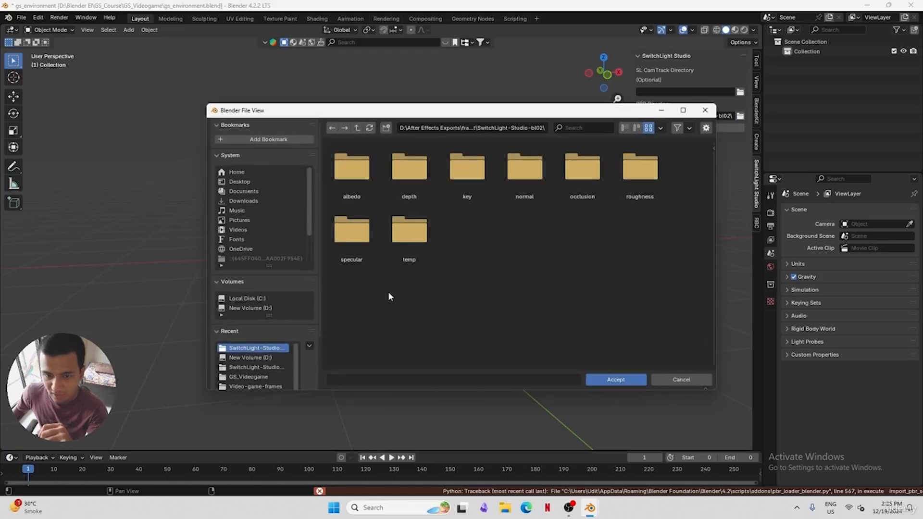
pyautogui.click(264, 367)
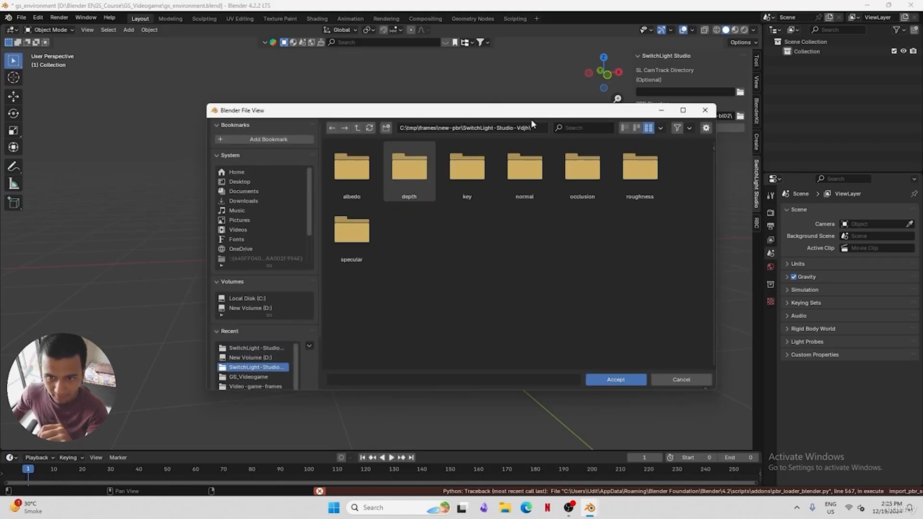
pyautogui.click(614, 379)
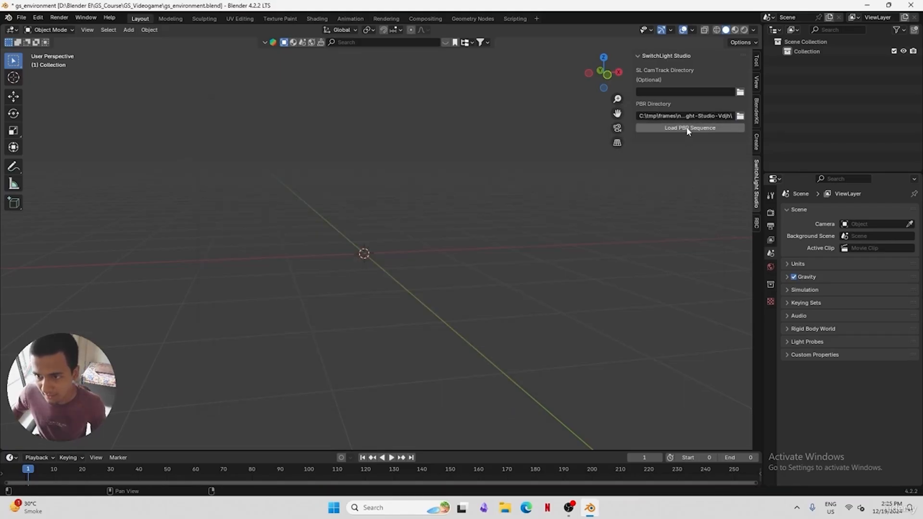
pyautogui.click(696, 131)
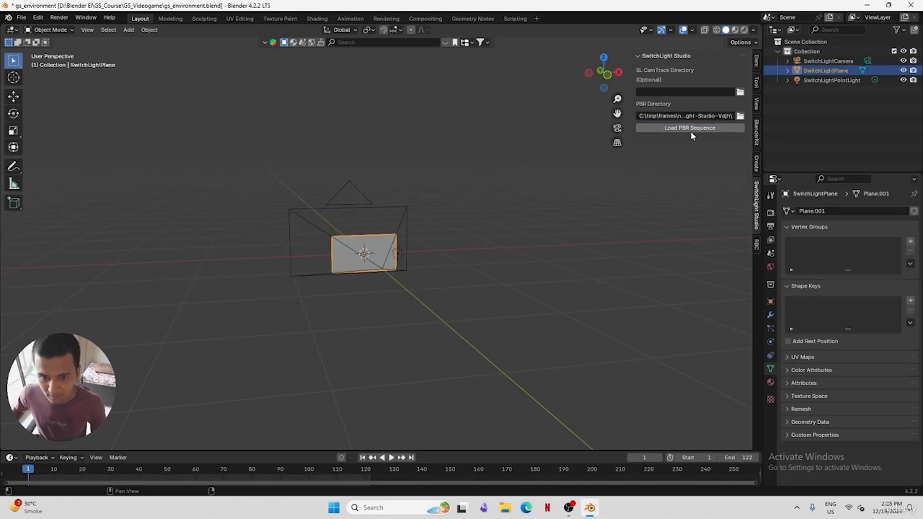
# Move SwitchLightCamera along the Y axis, well away from the footage plane
pyautogui.moveTo(419, 280); pyautogui.dragTo(521, 247, button='middle')
pyautogui.click(402, 250)
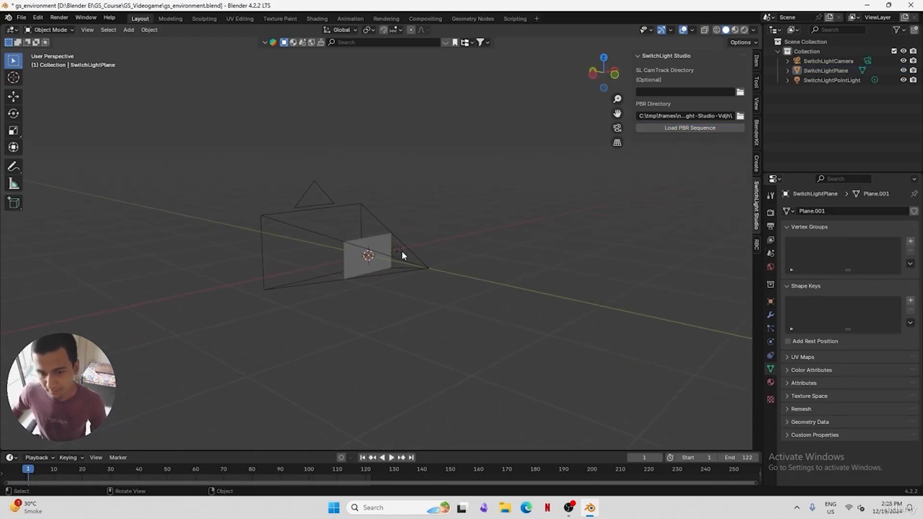
pyautogui.click(319, 206)
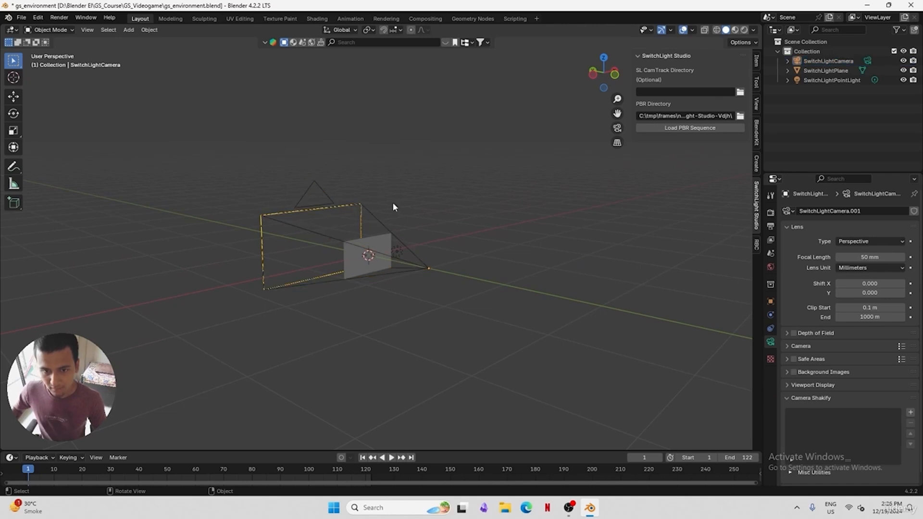
pyautogui.moveTo(373, 218); pyautogui.dragTo(464, 220, button='middle')
pyautogui.scroll(-5, 465, 225)
pyautogui.press('g')
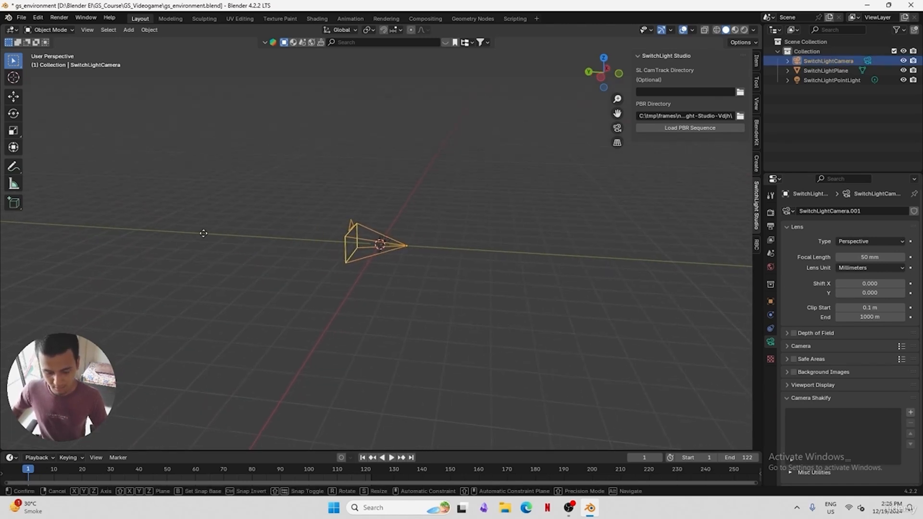
pyautogui.press('y')
pyautogui.click(490, 268)
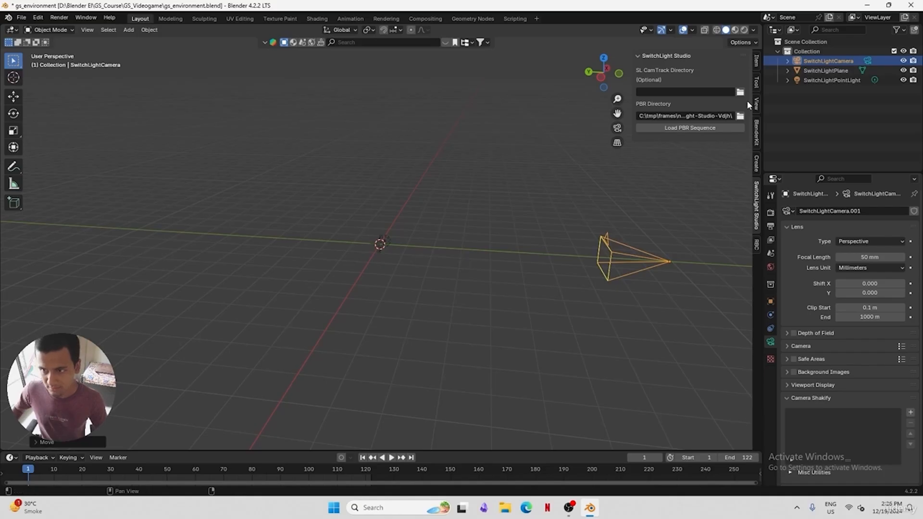
# Scale SwitchLightPlane up to about 6.9 times its size and save the file
pyautogui.moveTo(531, 203); pyautogui.dragTo(453, 248, button='middle')
pyautogui.click(373, 238)
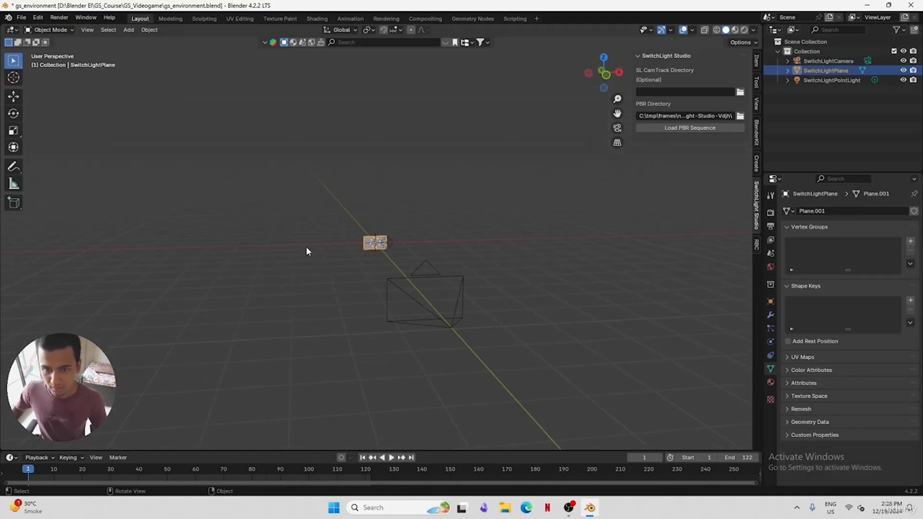
pyautogui.press('s')
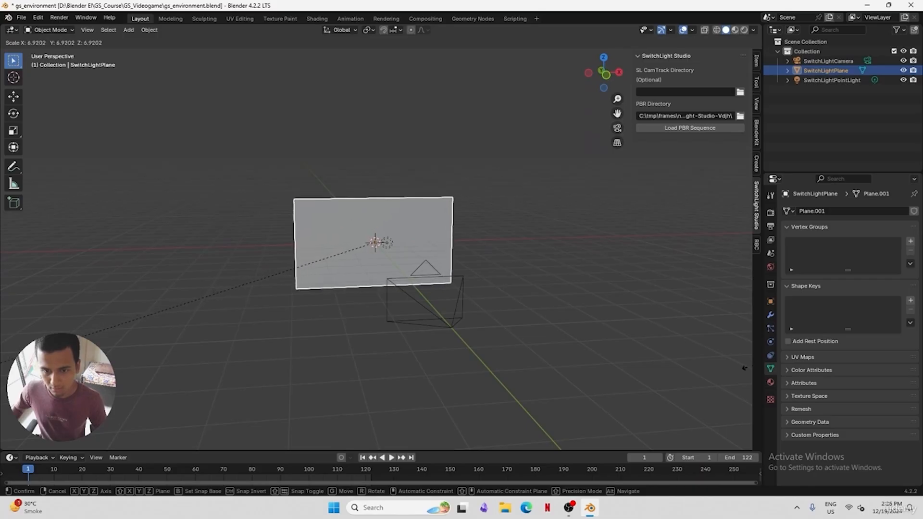
pyautogui.click(613, 310)
pyautogui.hotkey('ctrl', 's')
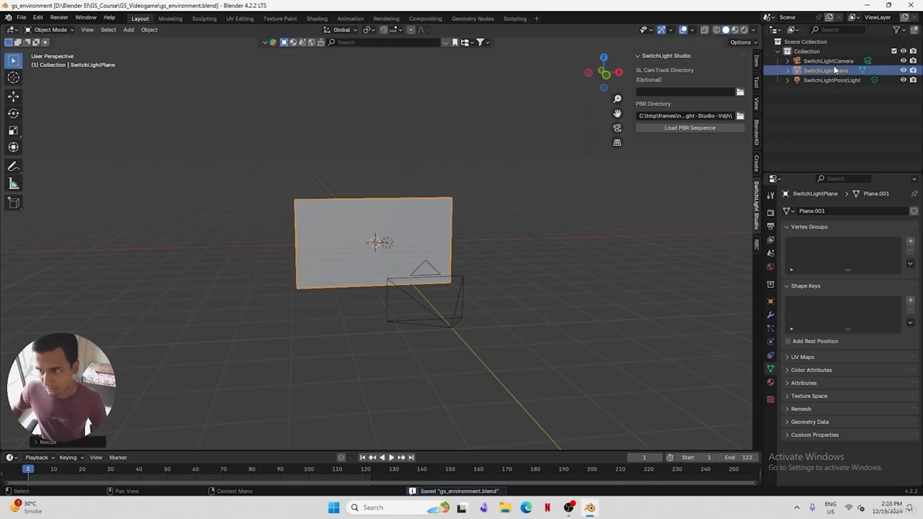
# Set the power of SwitchLightPointLight to 30 W
pyautogui.click(829, 81)
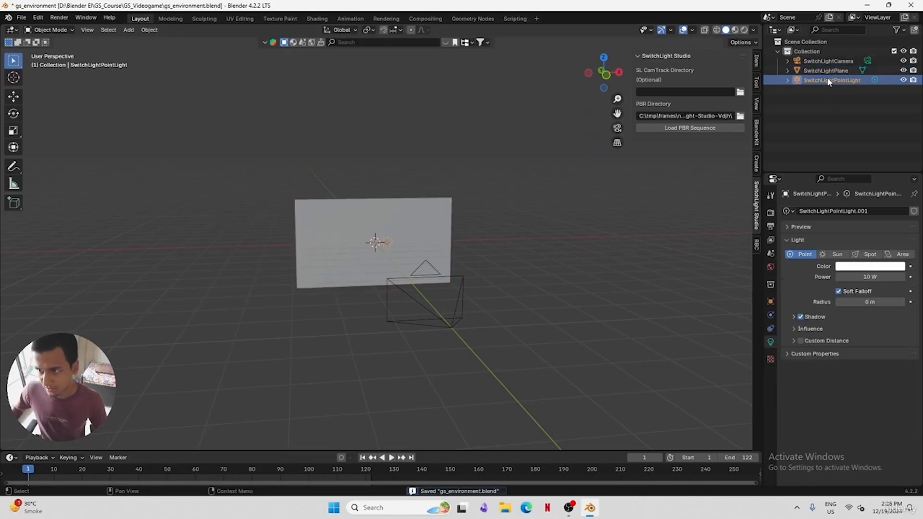
pyautogui.click(863, 278)
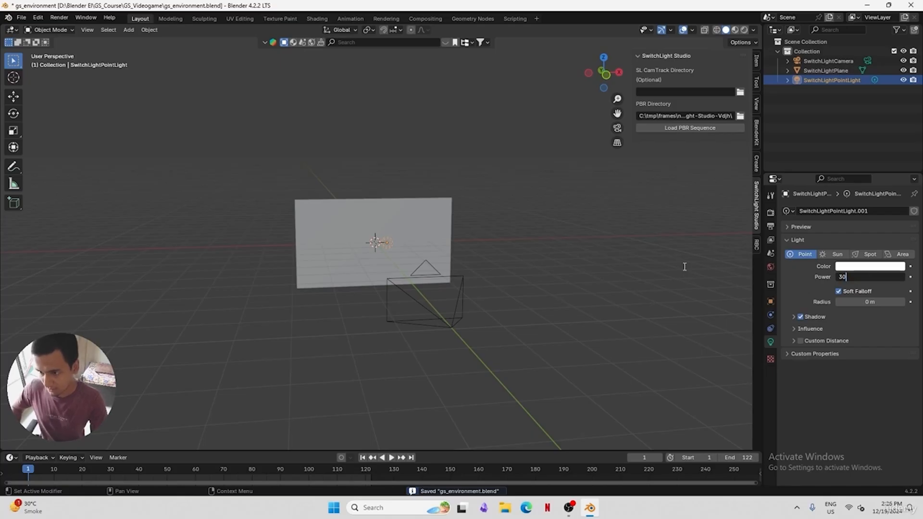
pyautogui.write('30')
pyautogui.press('Return')
# Preview the scene in rendered shading through the camera and move the point light above and to the right of the man
pyautogui.click(770, 213)
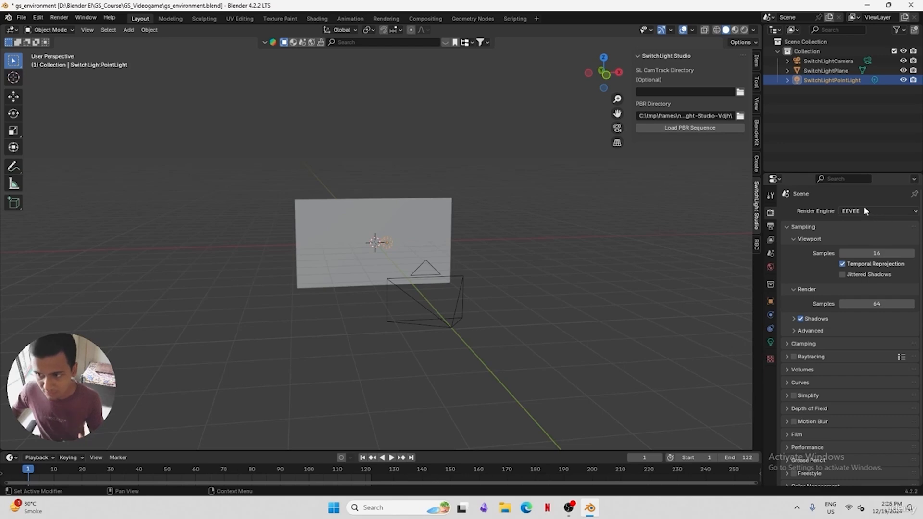
pyautogui.click(744, 29)
pyautogui.scroll(5, 464, 255)
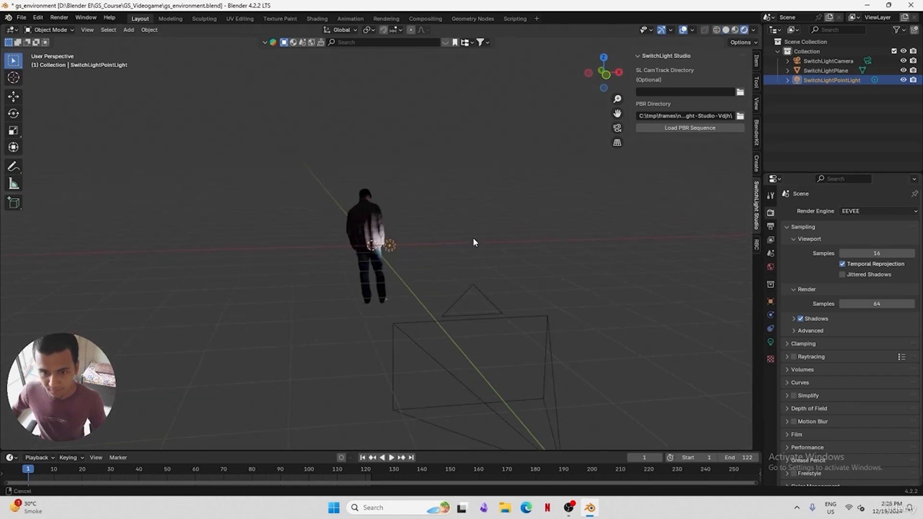
pyautogui.press('KP_0')
pyautogui.press('g')
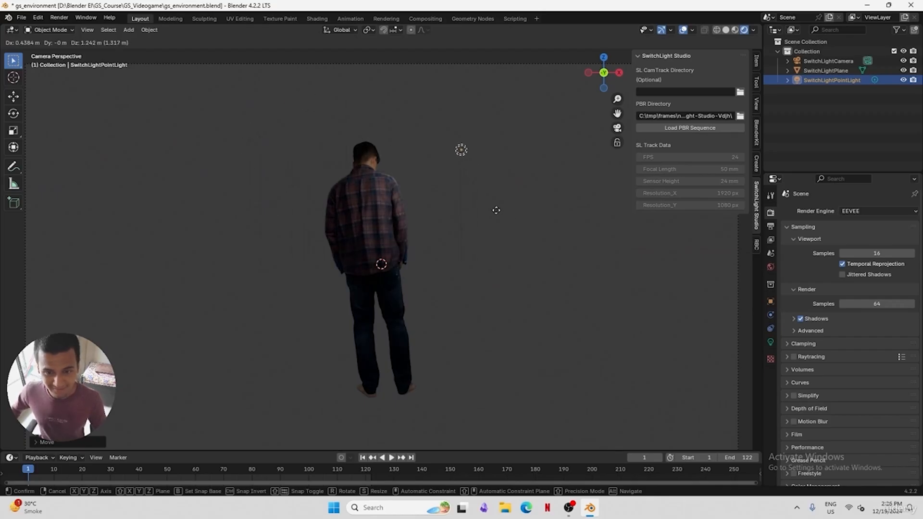
pyautogui.click(495, 204)
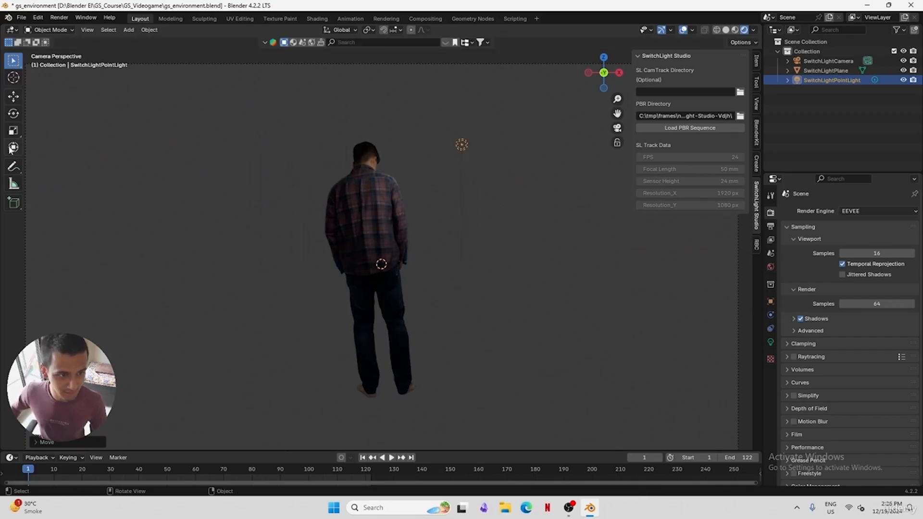
# Circle the left side of the man's back with an annotation and move the point light above his left side in the camera view
pyautogui.click(13, 167)
pyautogui.moveTo(354, 176)
pyautogui.mouseDown()
pyautogui.moveTo(383, 263)
pyautogui.moveTo(319, 201)
pyautogui.mouseUp()
pyautogui.click(14, 61)
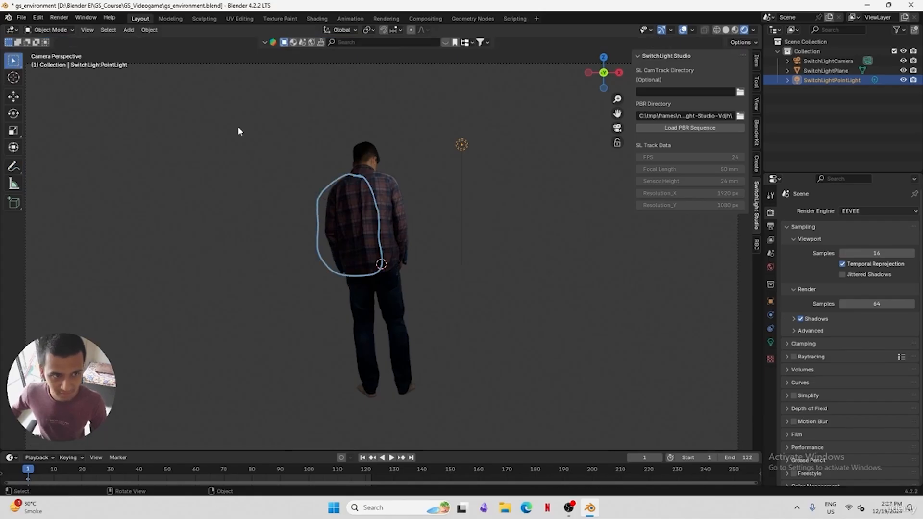
pyautogui.press('g')
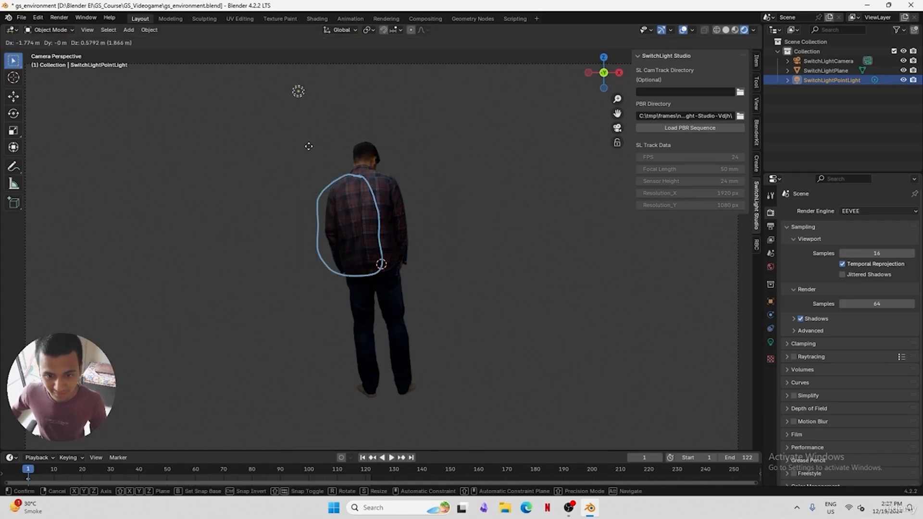
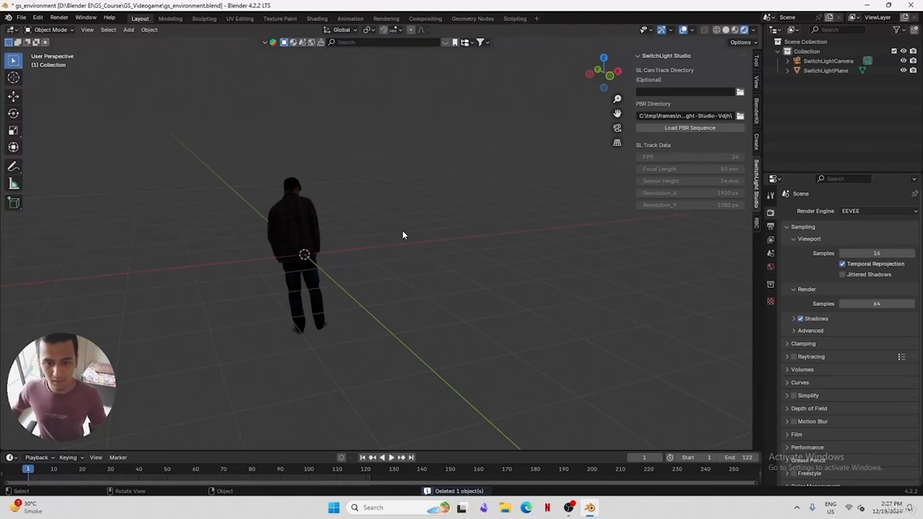
# Hide the viewport sidebar
pyautogui.press('n')
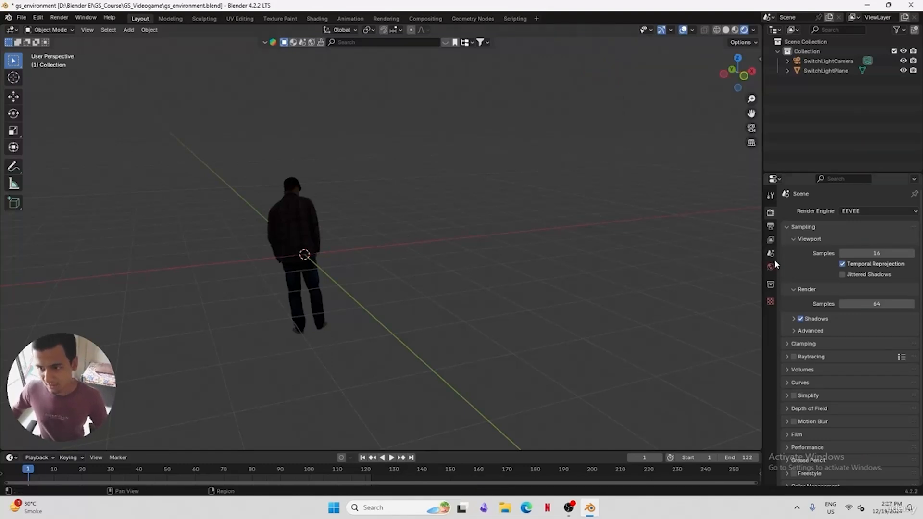
# Save the scene in solid shading and set the render engine to Cycles with GPU Compute as the device
pyautogui.click(726, 30)
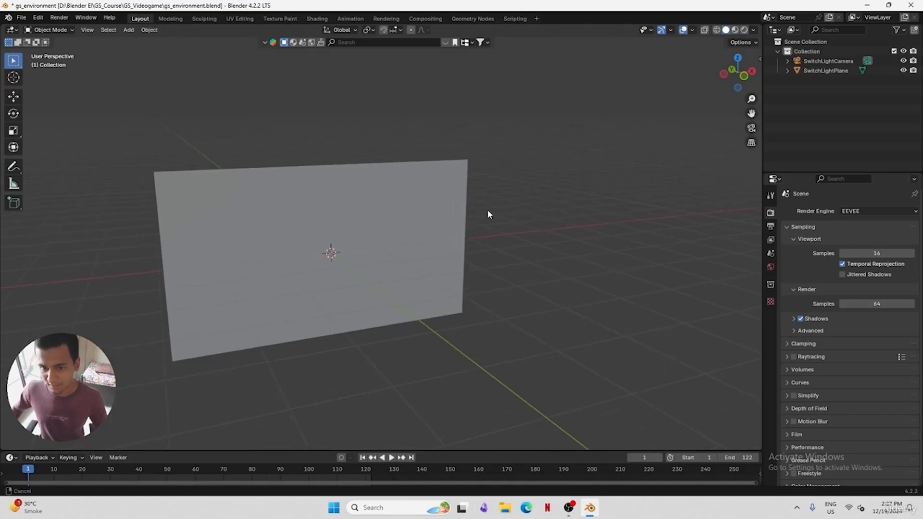
pyautogui.hotkey('ctrl', 's')
pyautogui.click(860, 211)
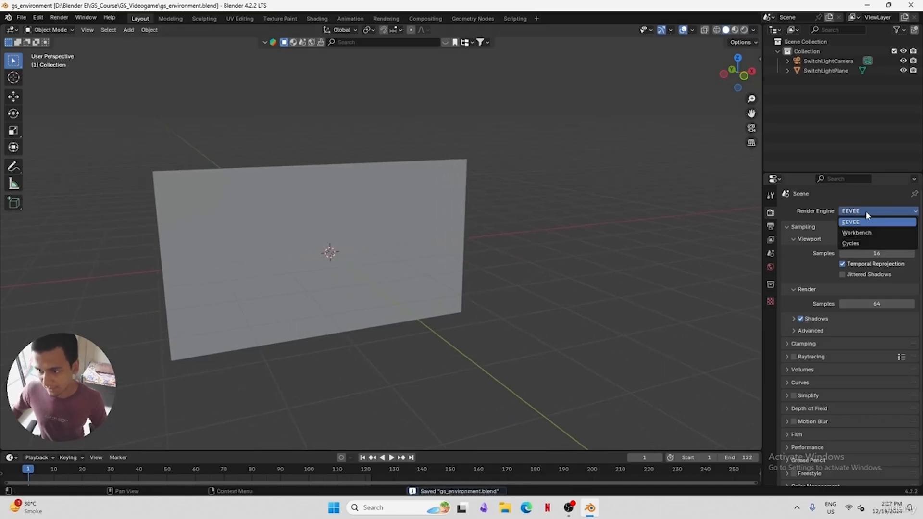
pyautogui.click(868, 243)
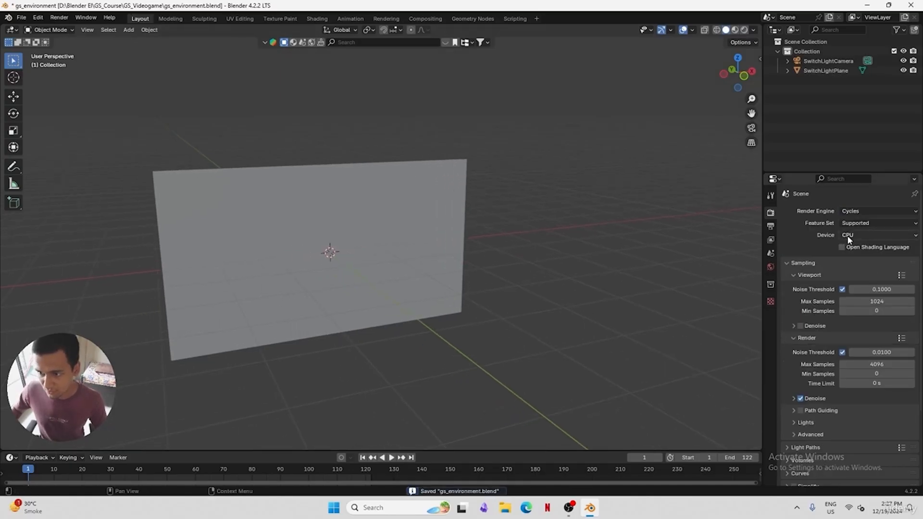
pyautogui.click(849, 235)
pyautogui.click(860, 258)
# Set the render max samples to 10 and the viewport max samples to 7
pyautogui.click(850, 364)
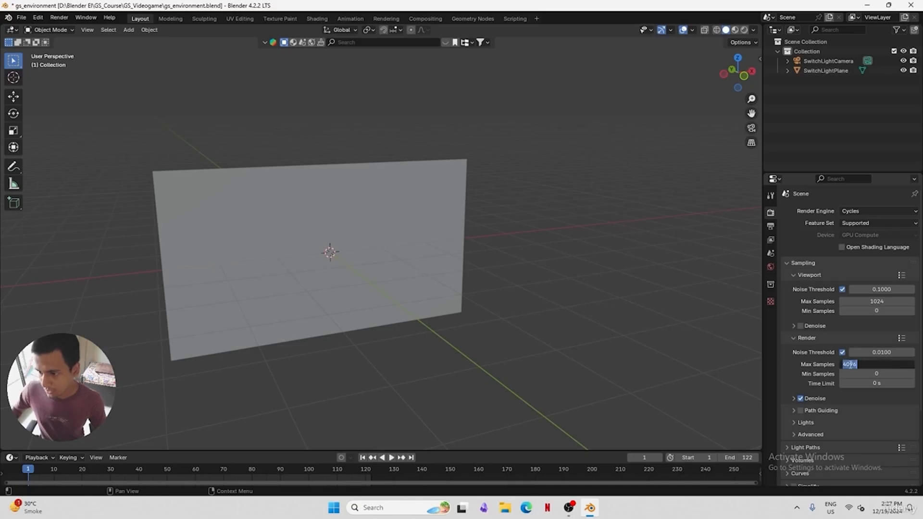
pyautogui.press('Return')
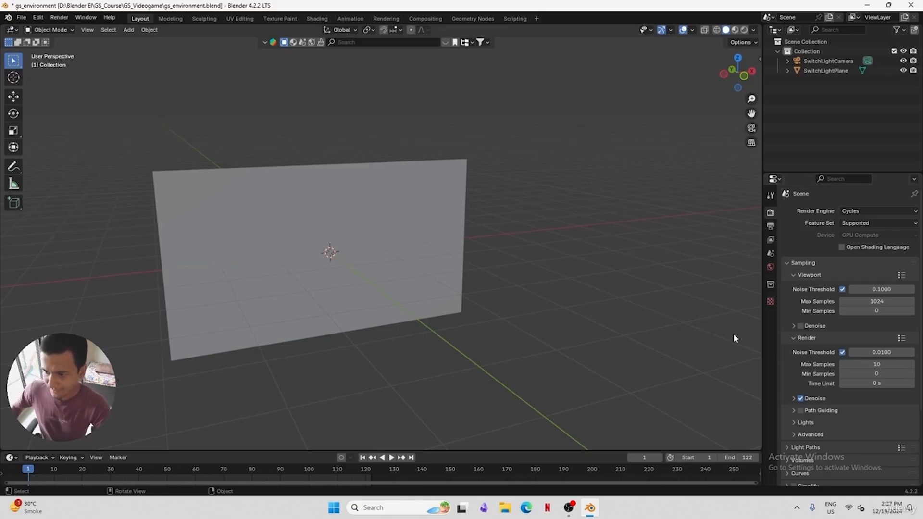
pyautogui.click(863, 301)
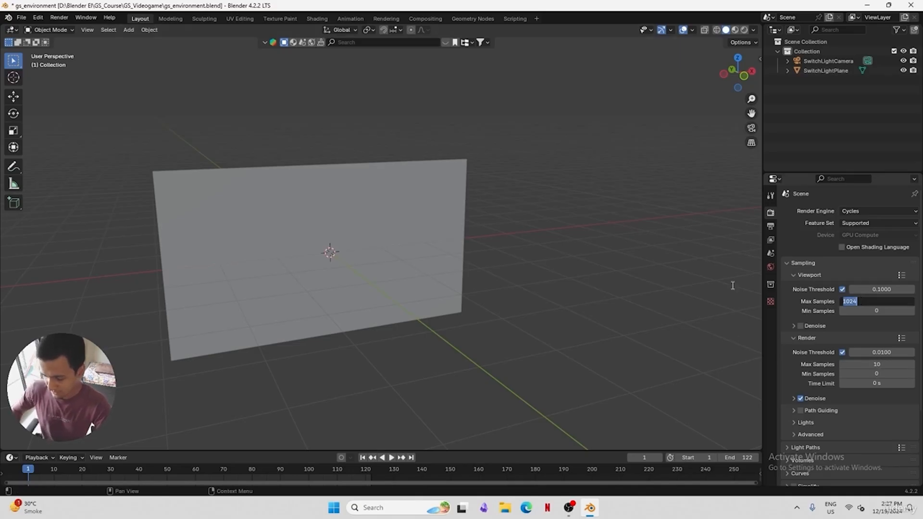
pyautogui.write('7')
pyautogui.press('Return')
# Set the curves' viewport display shape to Strip, enable motion blur for rendering and save the file
pyautogui.scroll(-5, 817, 385)
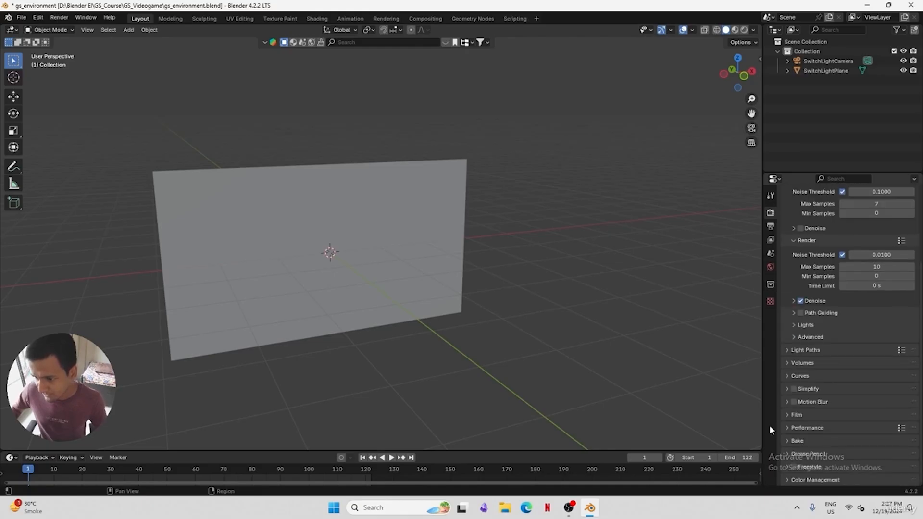
pyautogui.click(794, 376)
pyautogui.click(812, 416)
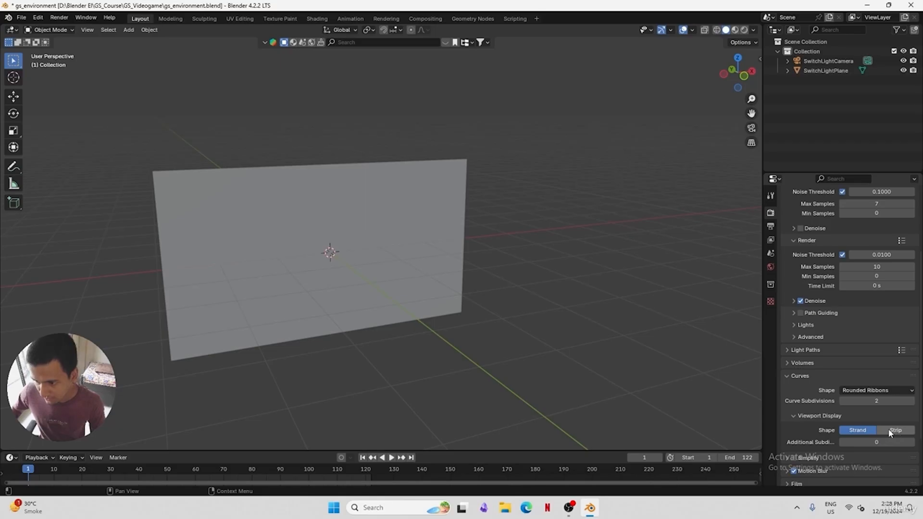
pyautogui.click(798, 376)
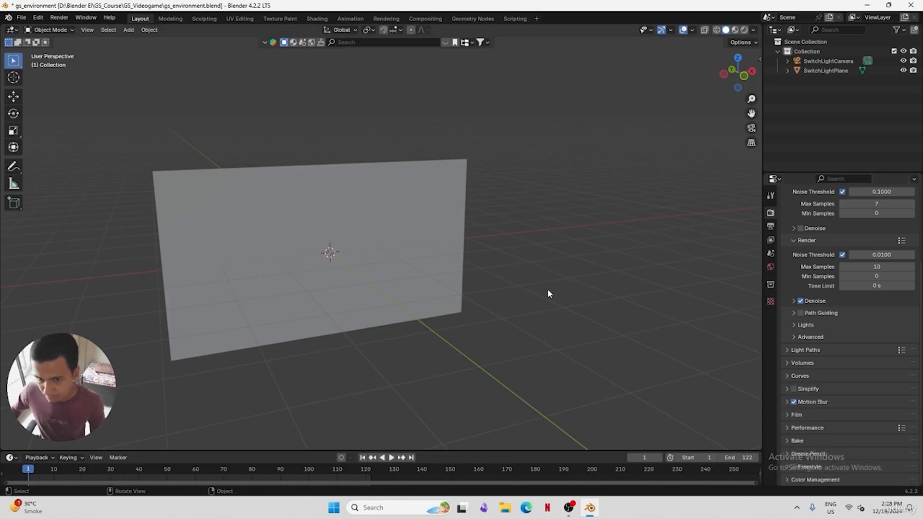
pyautogui.moveTo(537, 309); pyautogui.dragTo(526, 287, button='middle')
pyautogui.hotkey('ctrl', 's')
# Add a mesh plane and scale it up into a large floor extending from the image plane to the camera
pyautogui.hotkey('shift', 'a')
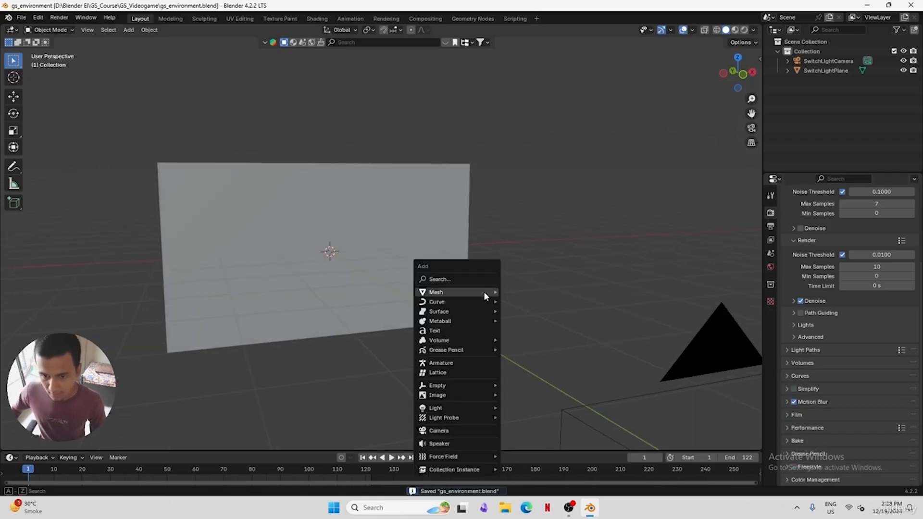
pyautogui.moveTo(484, 292)
pyautogui.click(537, 76)
pyautogui.press('s')
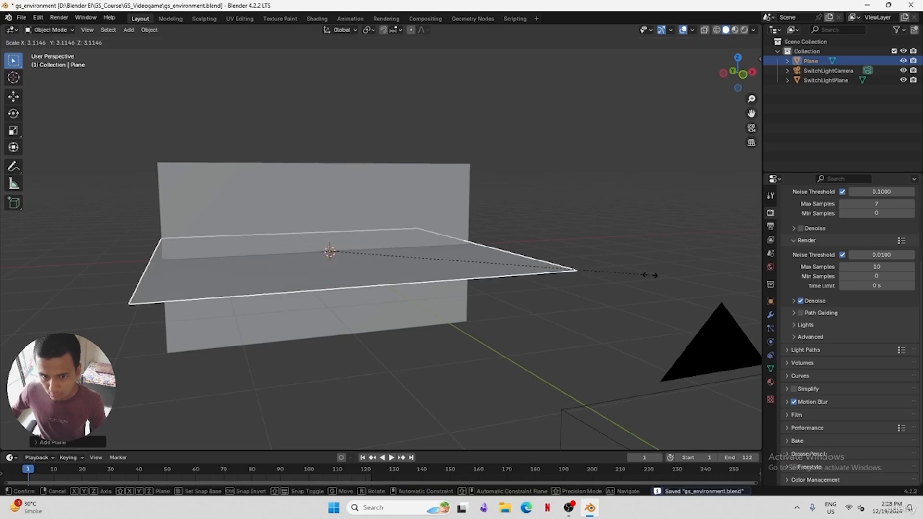
pyautogui.click(737, 231)
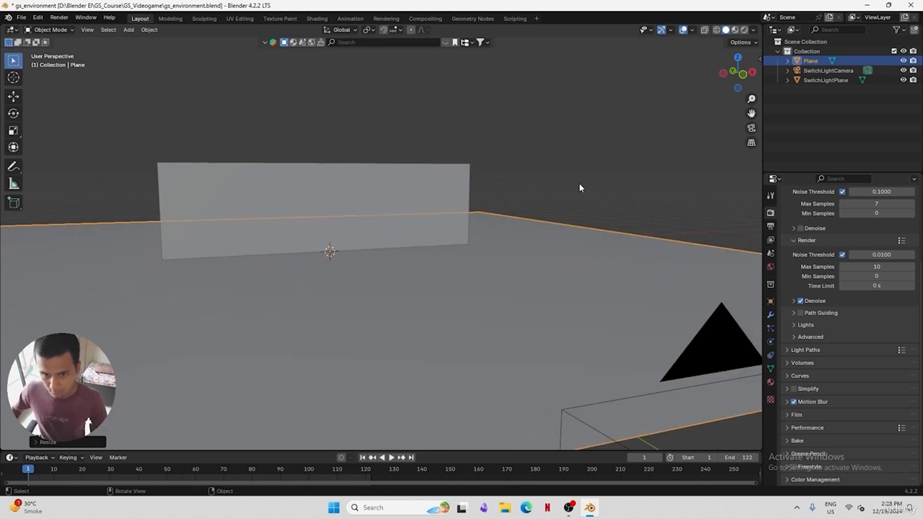
# Lower the floor plane along Z to the man's feet, checking its height through the camera in material preview shading
pyautogui.press('KP_0')
pyautogui.press('g')
pyautogui.press('z')
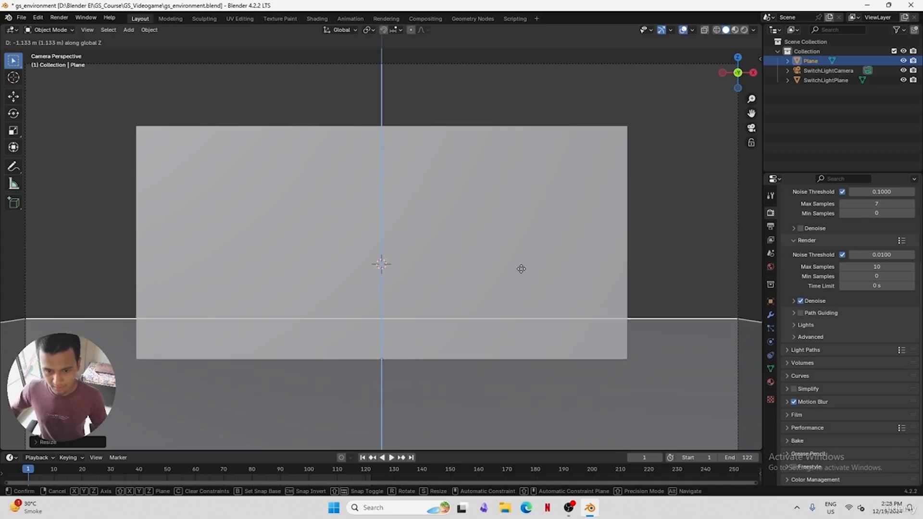
pyautogui.click(520, 287)
pyautogui.click(735, 29)
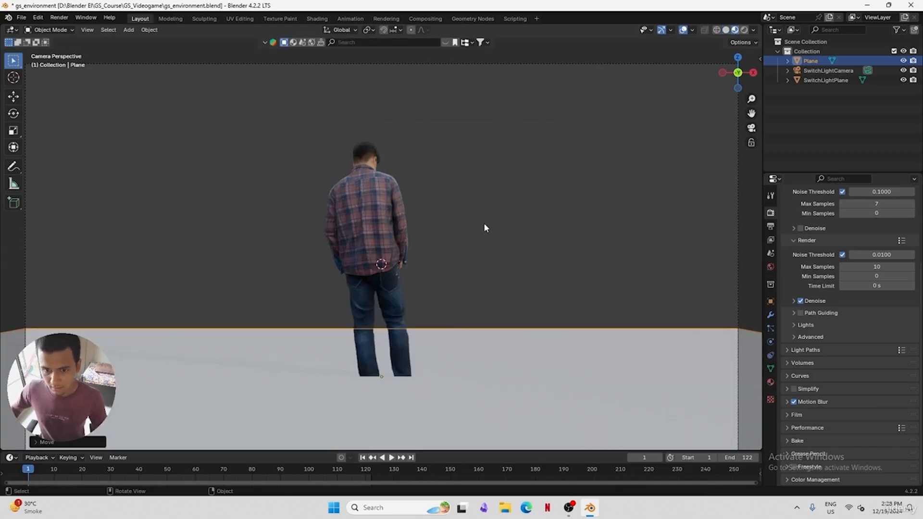
pyautogui.press('g')
pyautogui.press('z')
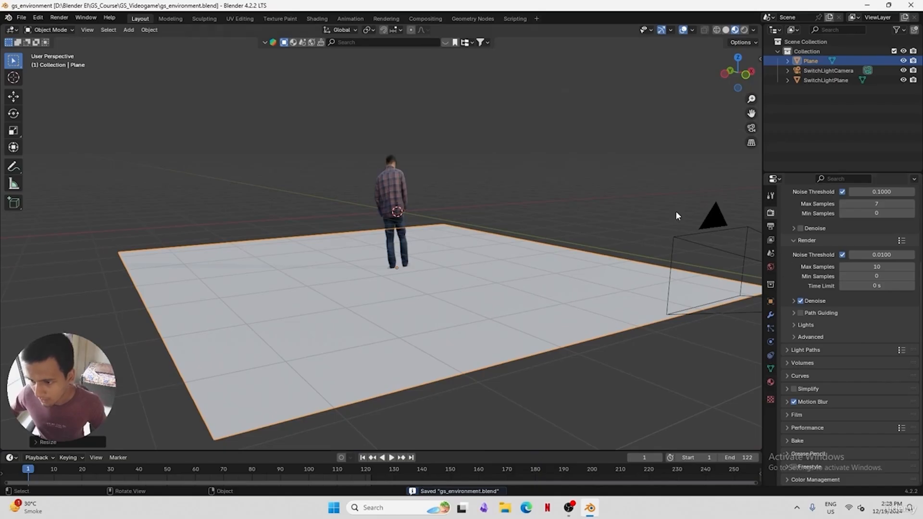
# Return to solid shading and add a Hair particle system to the floor plane
pyautogui.click(727, 30)
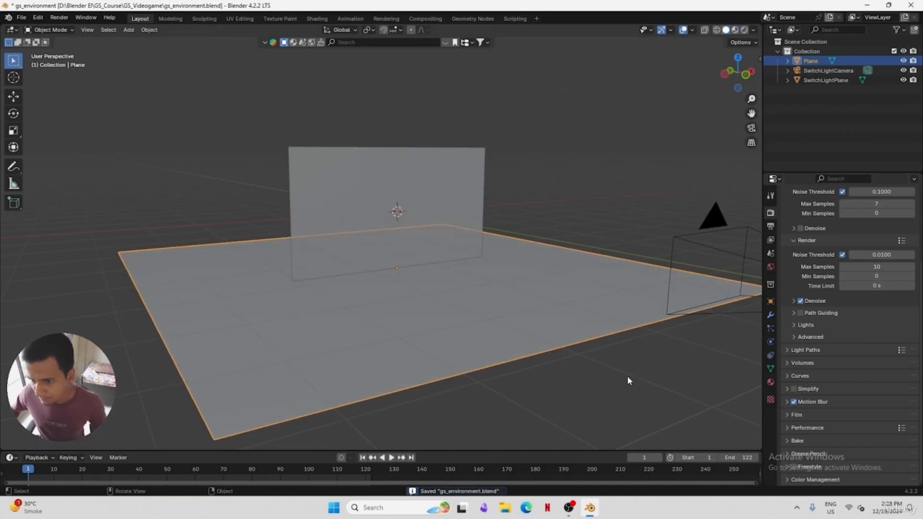
pyautogui.click(771, 328)
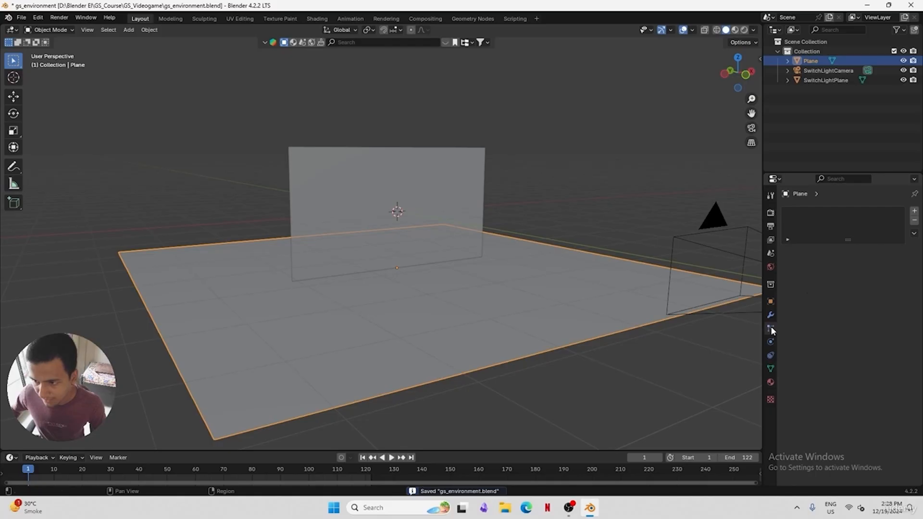
pyautogui.click(914, 213)
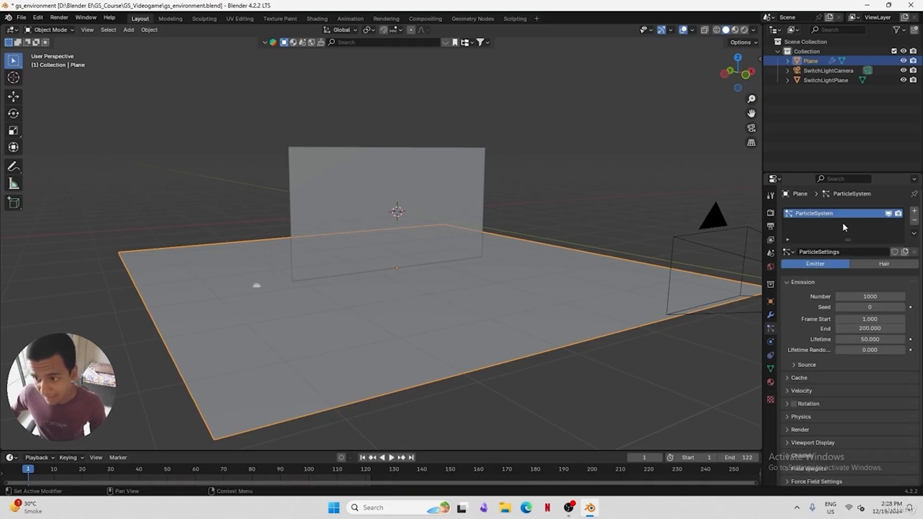
pyautogui.click(869, 266)
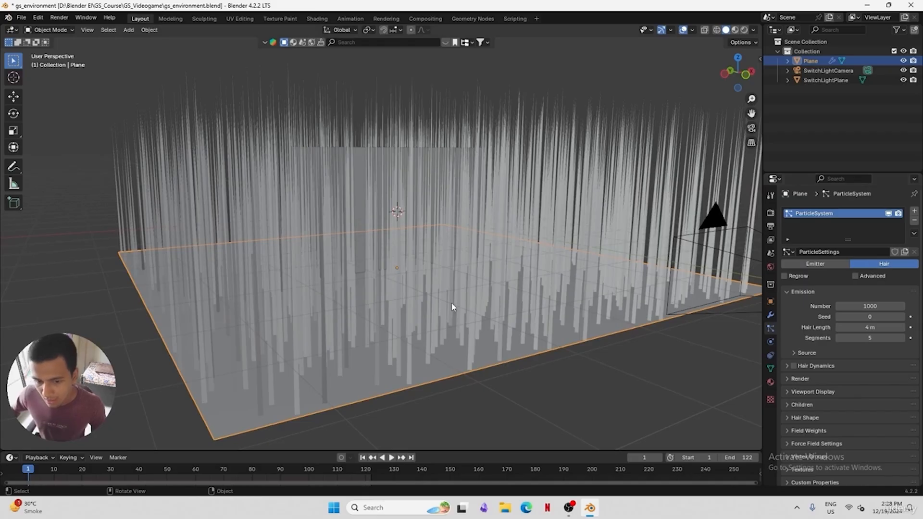
# Set the floor's hair length to 0.3 m
pyautogui.moveTo(454, 309); pyautogui.dragTo(480, 225, button='middle')
pyautogui.click(639, 373)
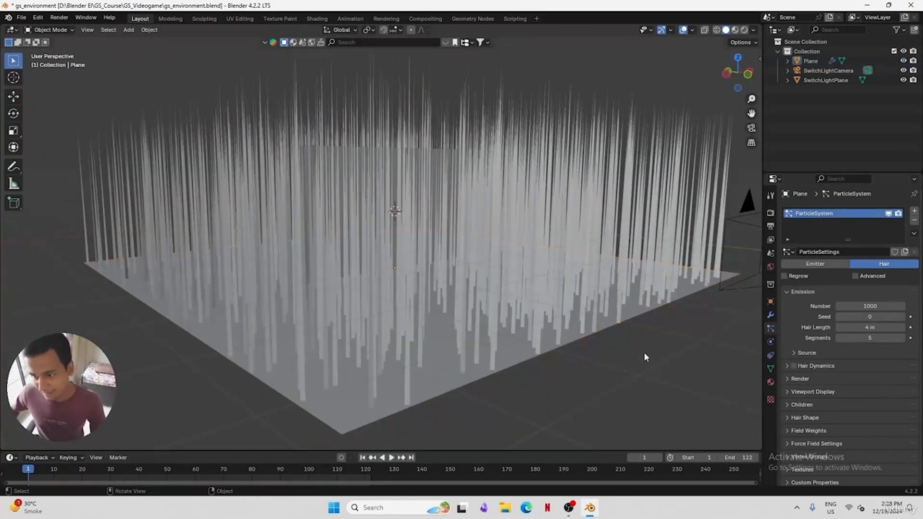
pyautogui.moveTo(660, 331); pyautogui.dragTo(596, 332, button='middle')
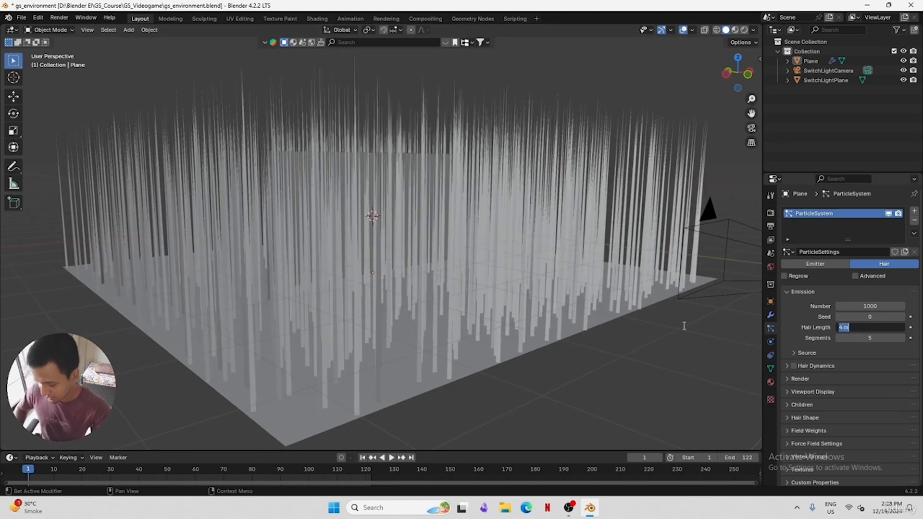
pyautogui.write('.3')
pyautogui.press('Return')
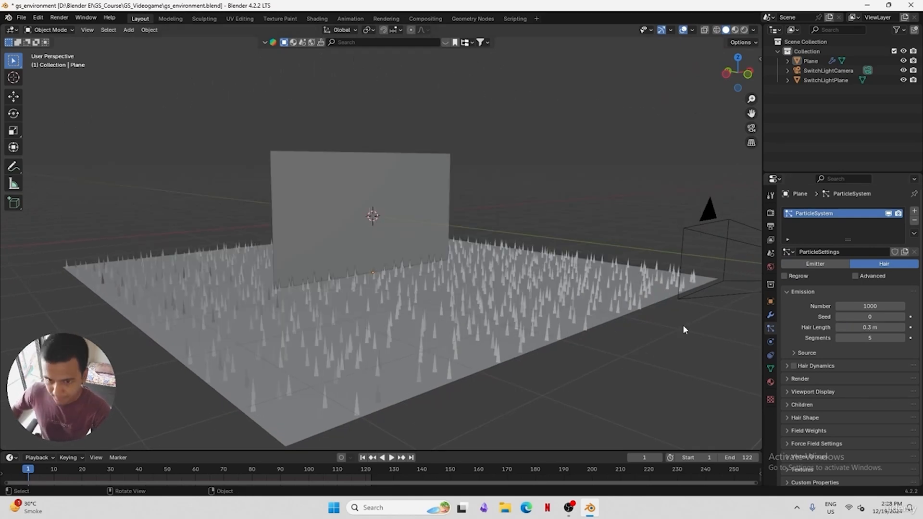
# Set the floor's hair length to 0.5 m
pyautogui.moveTo(596, 317)
pyautogui.mouseDown(button='middle')
pyautogui.moveTo(561, 304)
pyautogui.moveTo(580, 310)
pyautogui.mouseUp(button='middle')
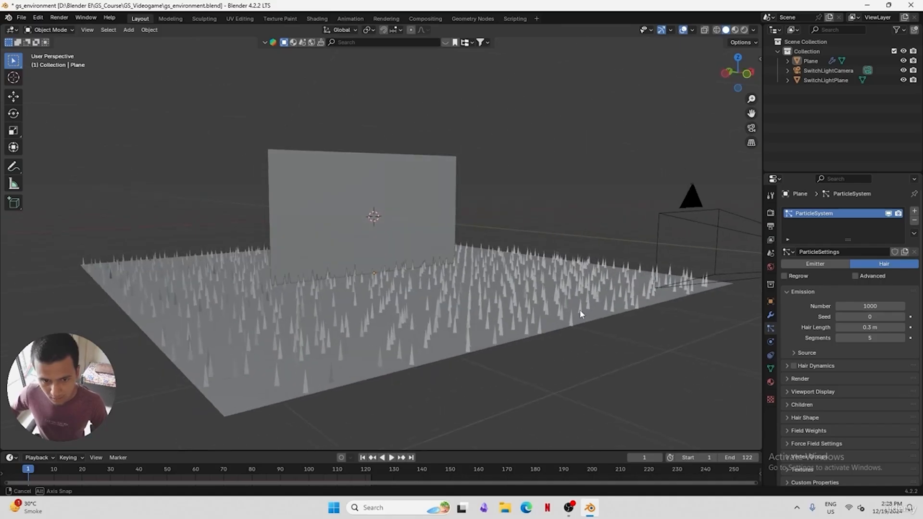
pyautogui.click(873, 327)
pyautogui.write('0.5')
pyautogui.press('Return')
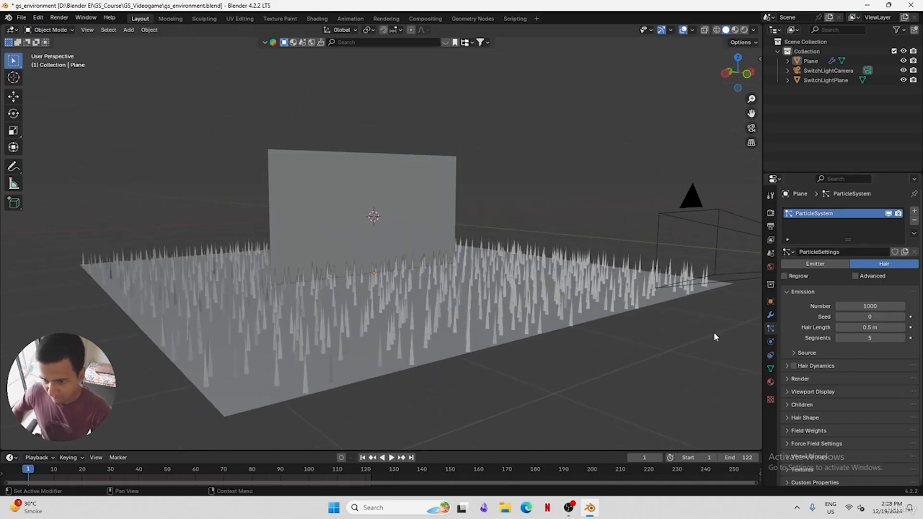
pyautogui.moveTo(474, 288)
pyautogui.mouseDown(button='middle')
pyautogui.moveTo(481, 308)
pyautogui.moveTo(449, 274)
pyautogui.moveTo(492, 284)
pyautogui.moveTo(470, 280)
pyautogui.moveTo(487, 297)
pyautogui.mouseUp(button='middle')
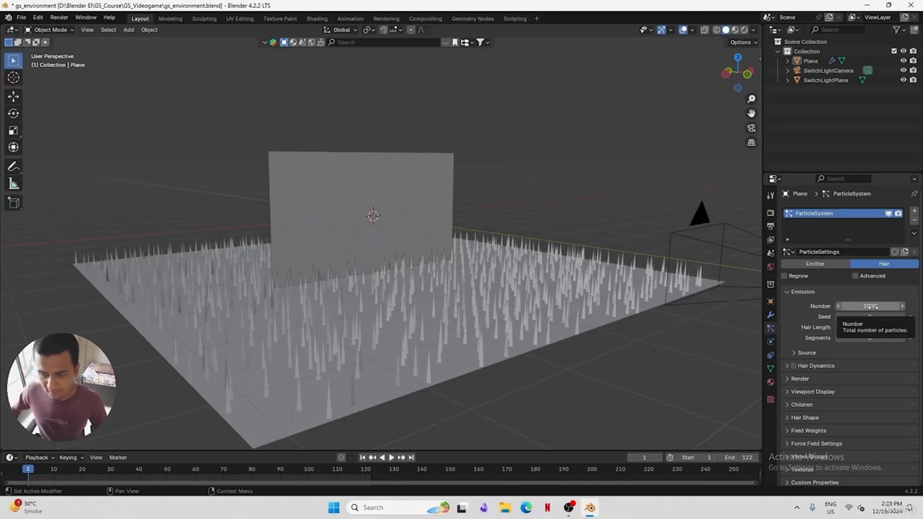
# Set the number of hair particles to 10 and inspect their distribution across the floor from above
pyautogui.moveTo(423, 308); pyautogui.dragTo(336, 284, button='middle')
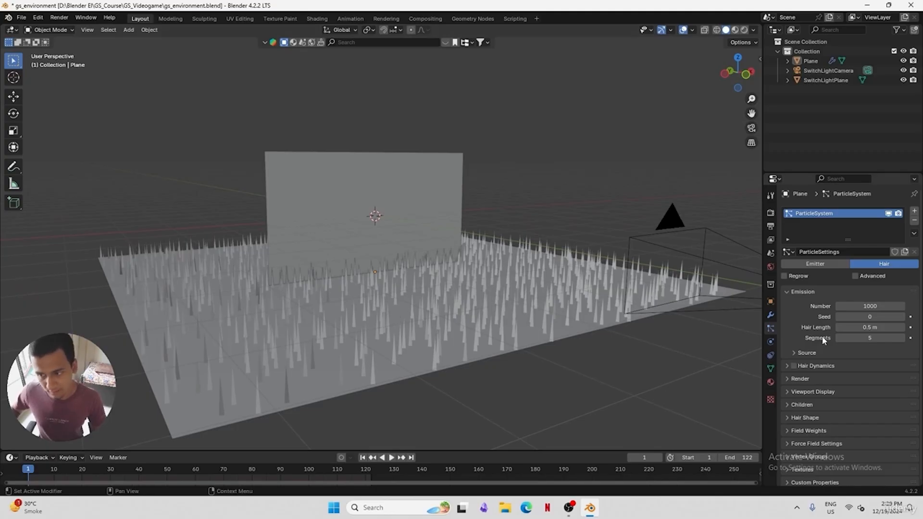
pyautogui.click(853, 307)
pyautogui.write('10')
pyautogui.press('Return')
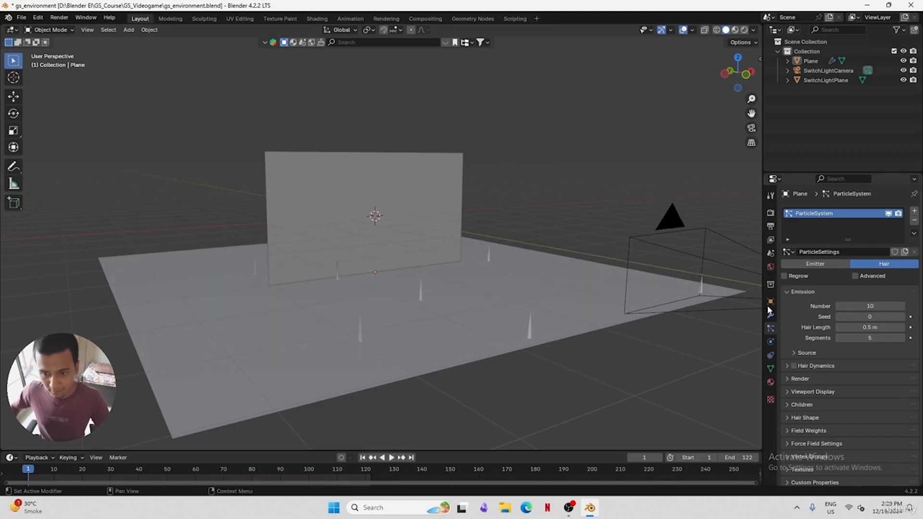
pyautogui.moveTo(365, 268); pyautogui.dragTo(376, 155, button='middle')
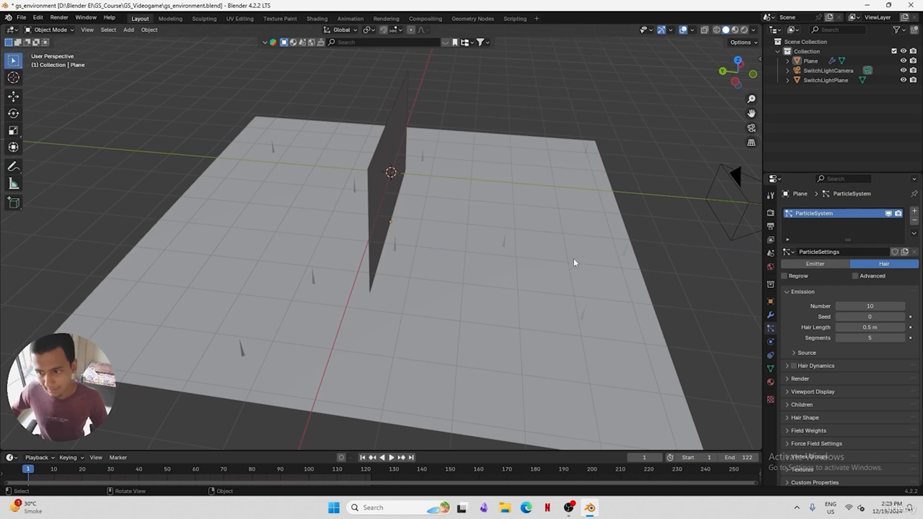
pyautogui.moveTo(574, 263); pyautogui.dragTo(559, 293, button='middle')
# Set the number of hair particles to 1000
pyautogui.click(870, 306)
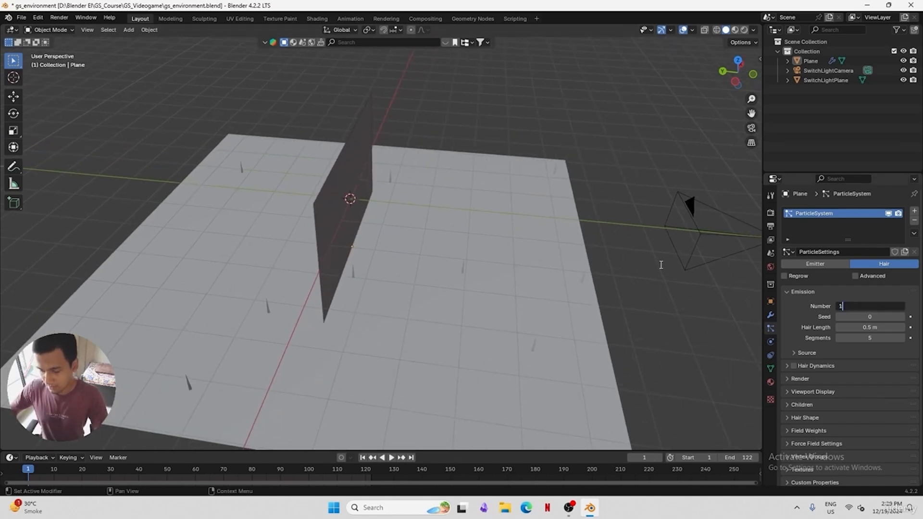
pyautogui.write('1000')
pyautogui.press('Return')
pyautogui.moveTo(592, 258); pyautogui.dragTo(465, 269, button='middle')
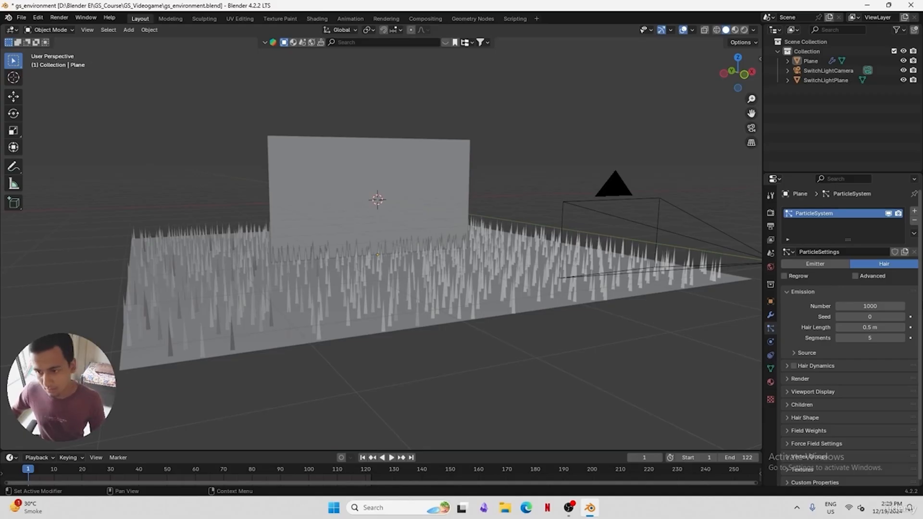
# Save the file, preview the man on the hair-covered floor in material preview shading, and save again
pyautogui.hotkey('ctrl', 's')
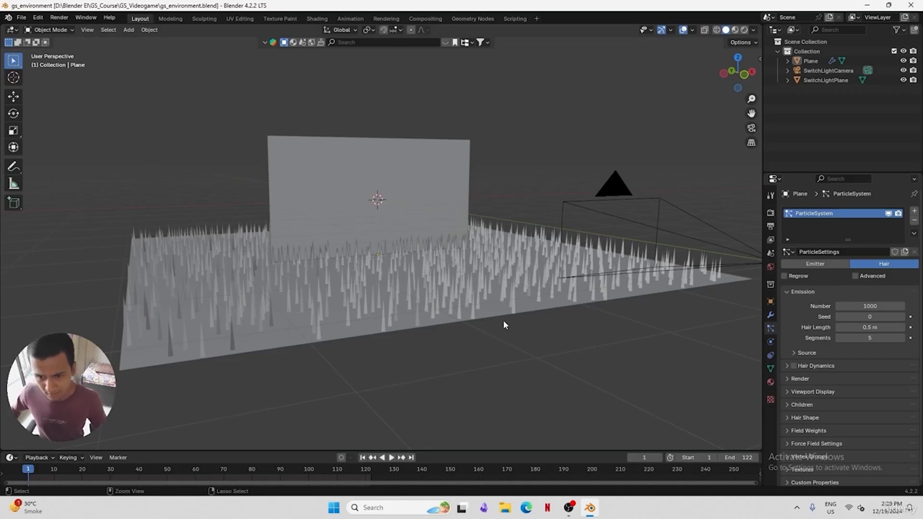
pyautogui.moveTo(504, 325); pyautogui.dragTo(490, 322, button='middle')
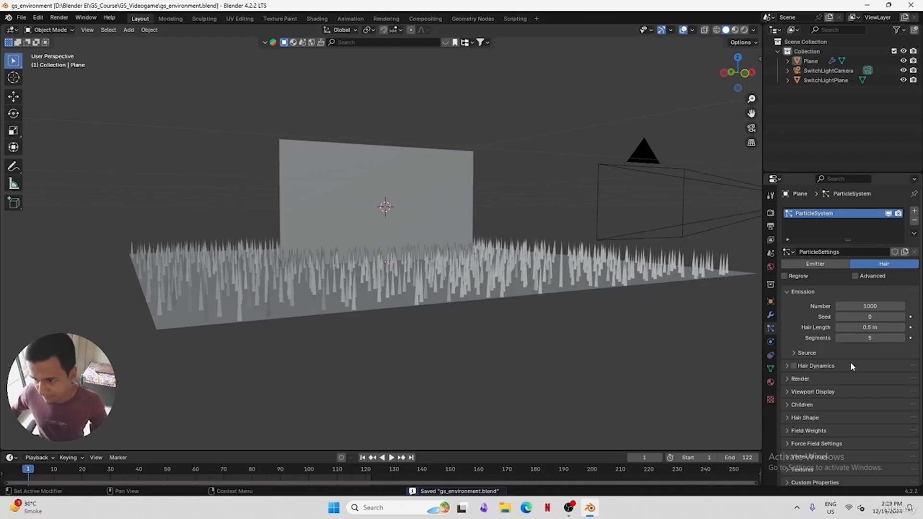
pyautogui.scroll(-1, 836, 371)
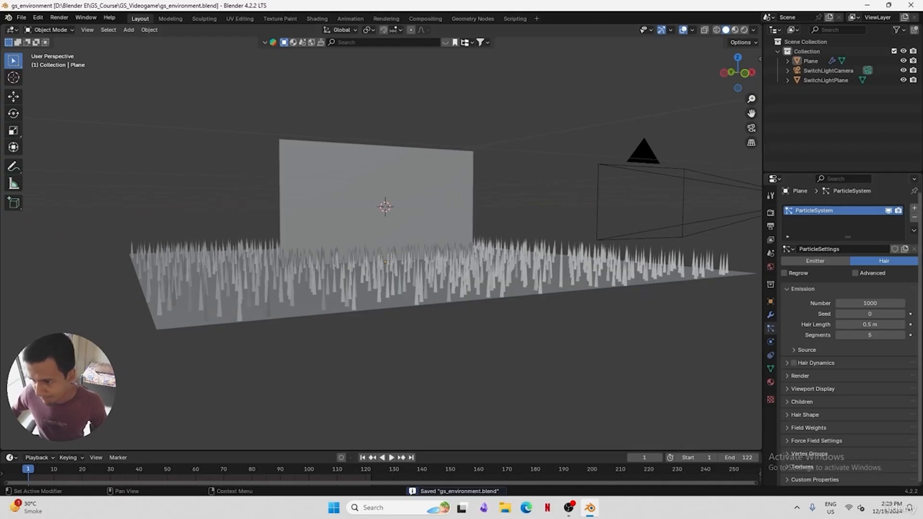
pyautogui.click(736, 30)
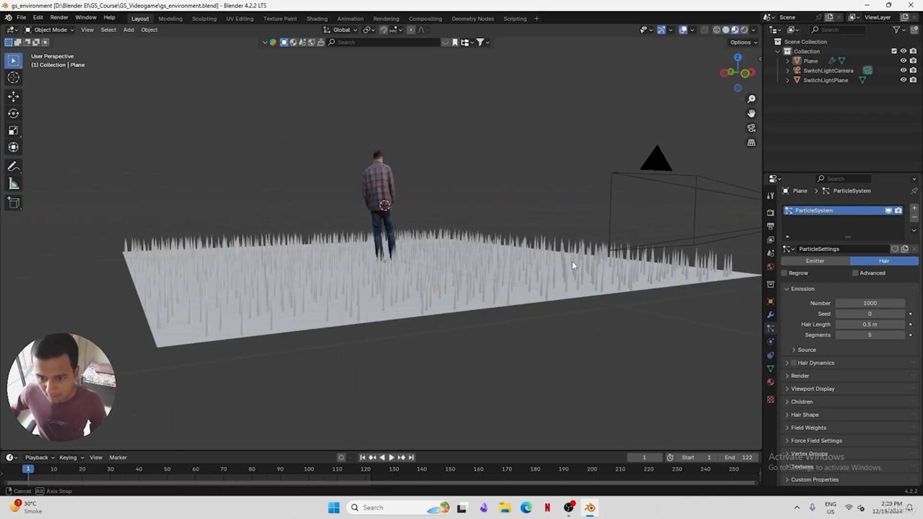
pyautogui.hotkey('ctrl', 's')
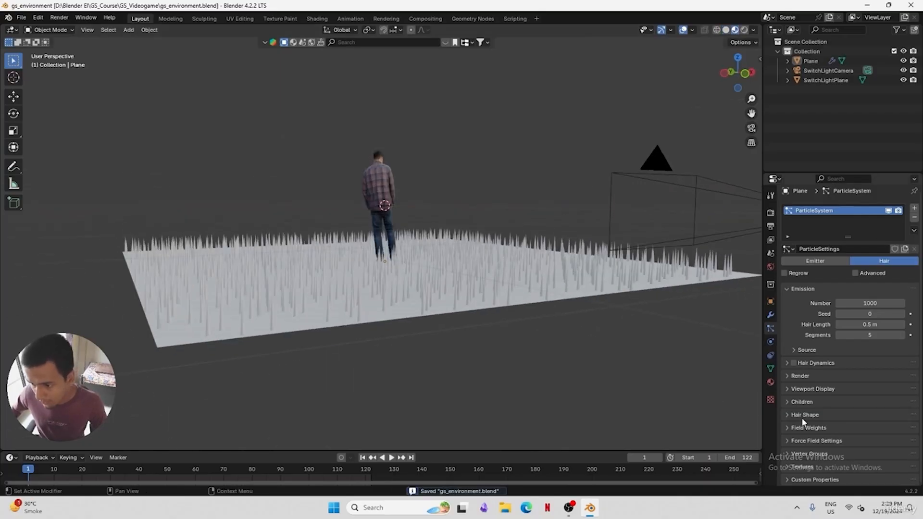
# Enable the advanced hair particle settings and set the Brownian force to 0.070 under the physics forces
pyautogui.click(856, 273)
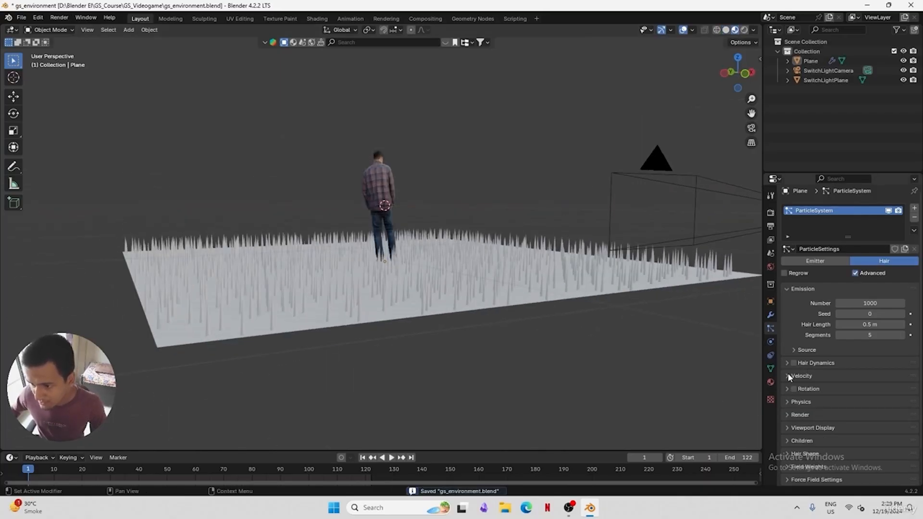
pyautogui.click(788, 404)
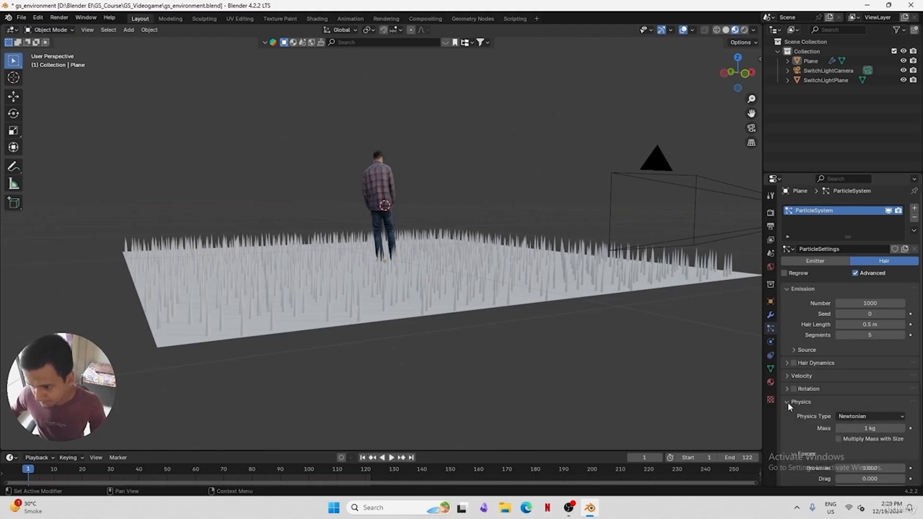
pyautogui.click(788, 402)
pyautogui.click(788, 402)
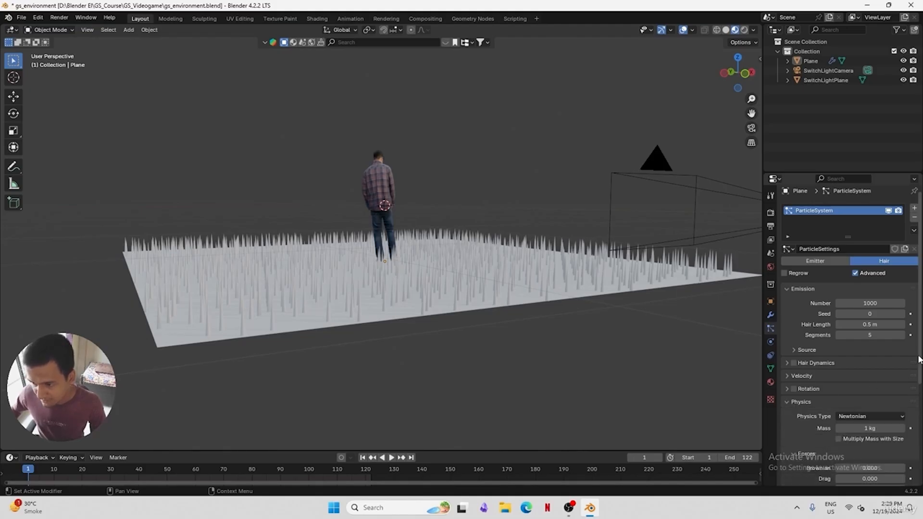
pyautogui.scroll(-5, 919, 360)
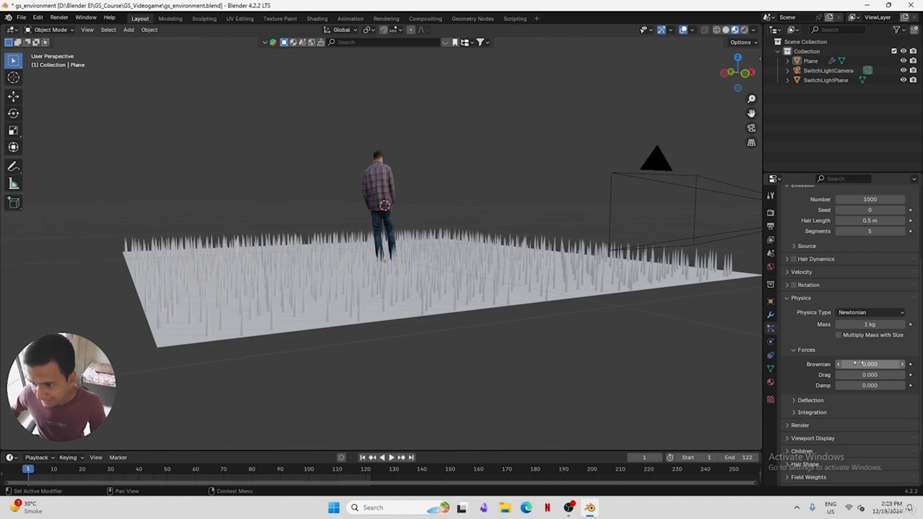
pyautogui.moveTo(860, 364); pyautogui.dragTo(867, 364)
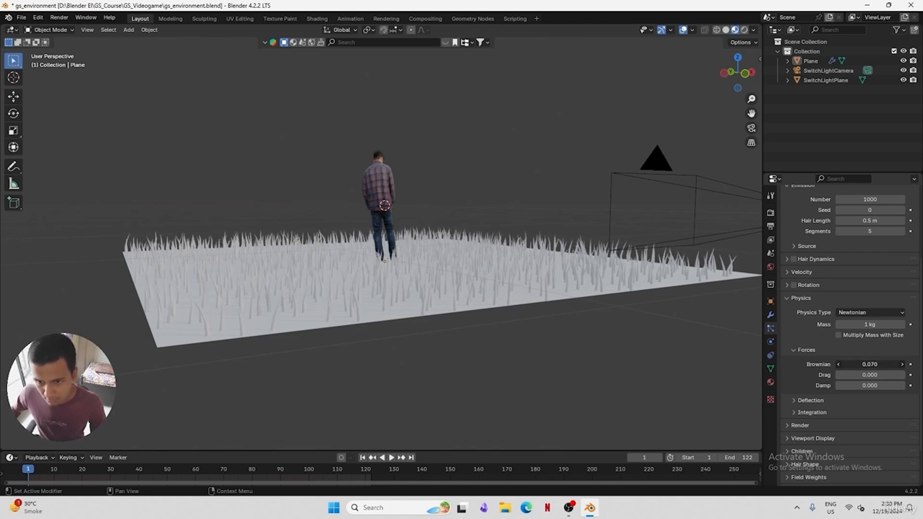
pyautogui.click(813, 350)
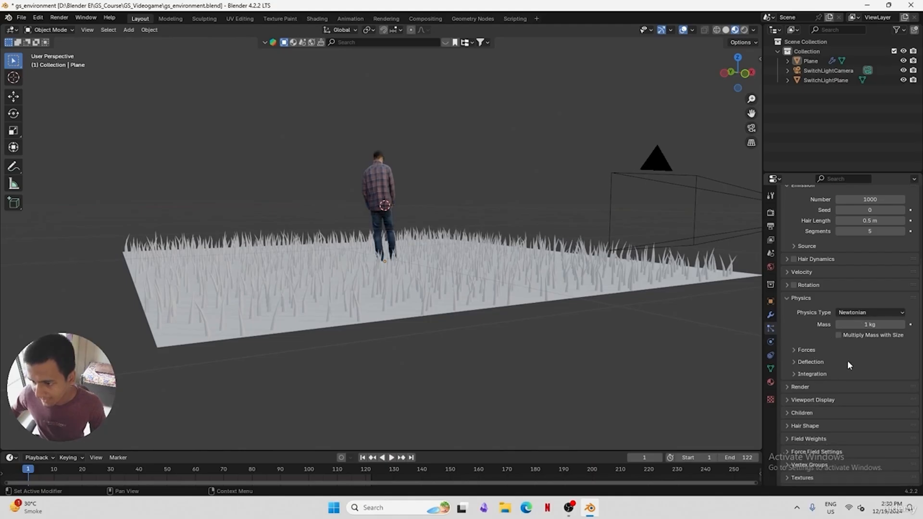
# Reduce the hair shape's root diameter to 0.38 m to thin the blades, and save the file
pyautogui.scroll(-1, 873, 372)
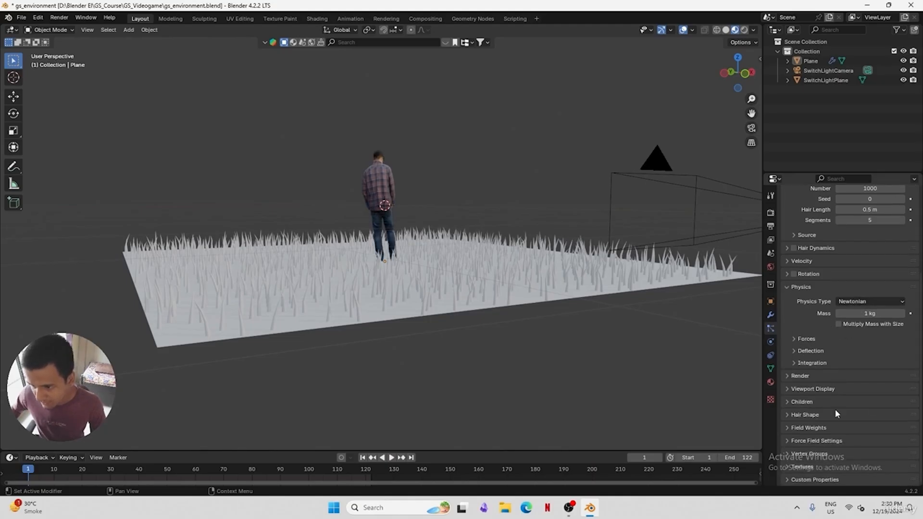
pyautogui.click(802, 403)
pyautogui.scroll(-2, 872, 405)
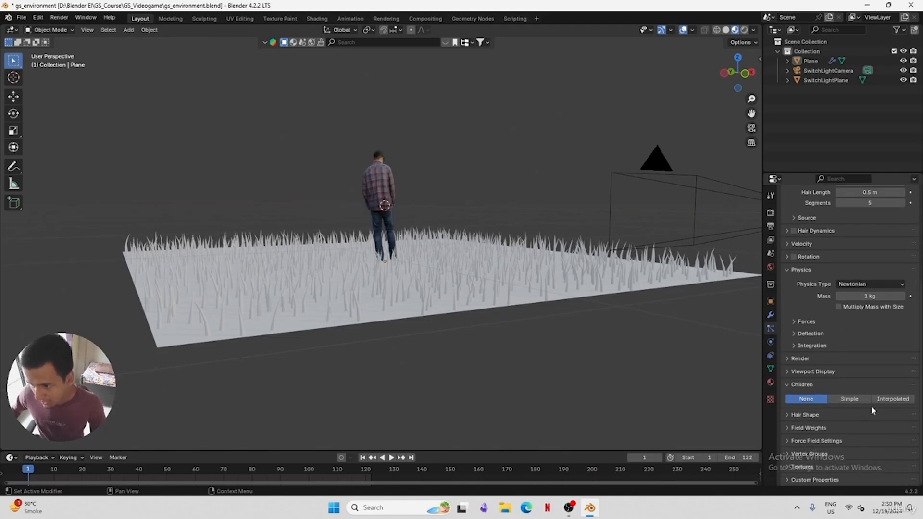
pyautogui.click(817, 386)
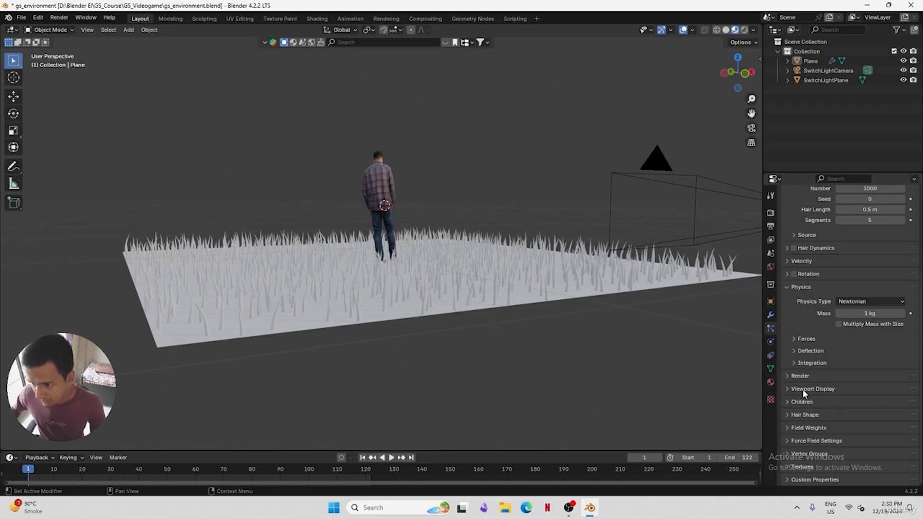
pyautogui.click(813, 413)
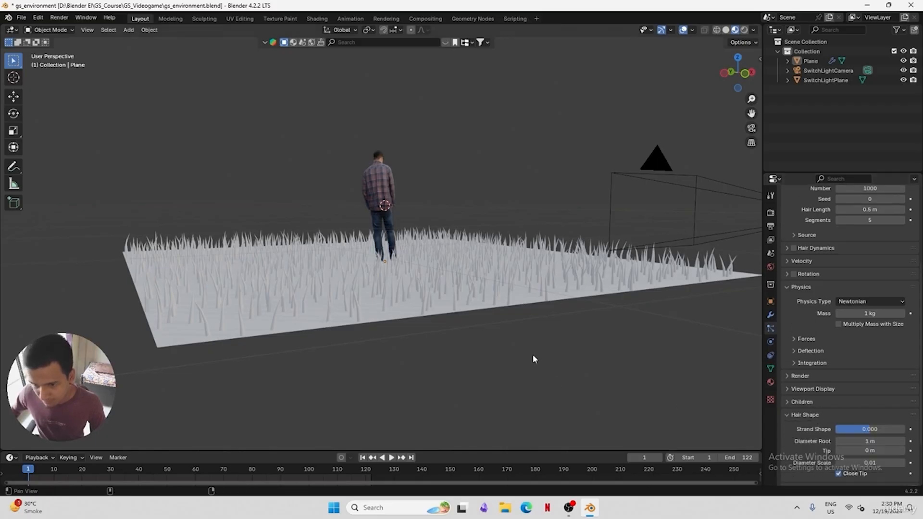
pyautogui.keyDown('ctrl'); pyautogui.moveTo(532, 354); pyautogui.dragTo(570, 241, button='middle'); pyautogui.keyUp('ctrl')
pyautogui.keyDown('shift'); pyautogui.moveTo(608, 312); pyautogui.dragTo(566, 307, button='middle'); pyautogui.keyUp('shift')
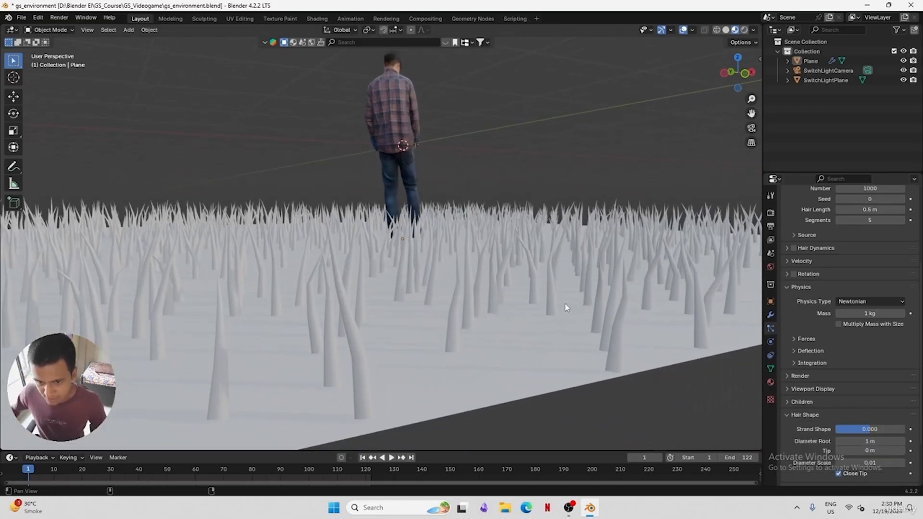
pyautogui.scroll(-3, 873, 435)
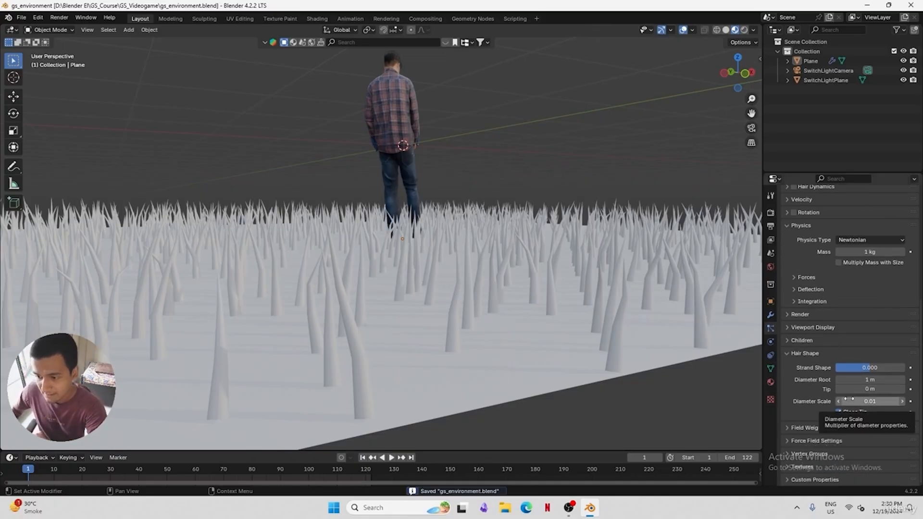
pyautogui.click(839, 379)
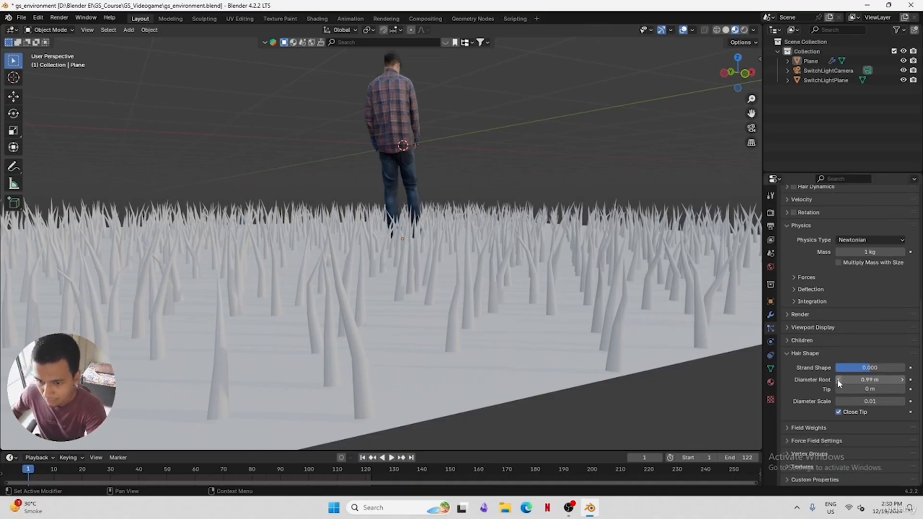
pyautogui.click(838, 380)
pyautogui.click(839, 380)
pyautogui.click(838, 380)
pyautogui.click(839, 380)
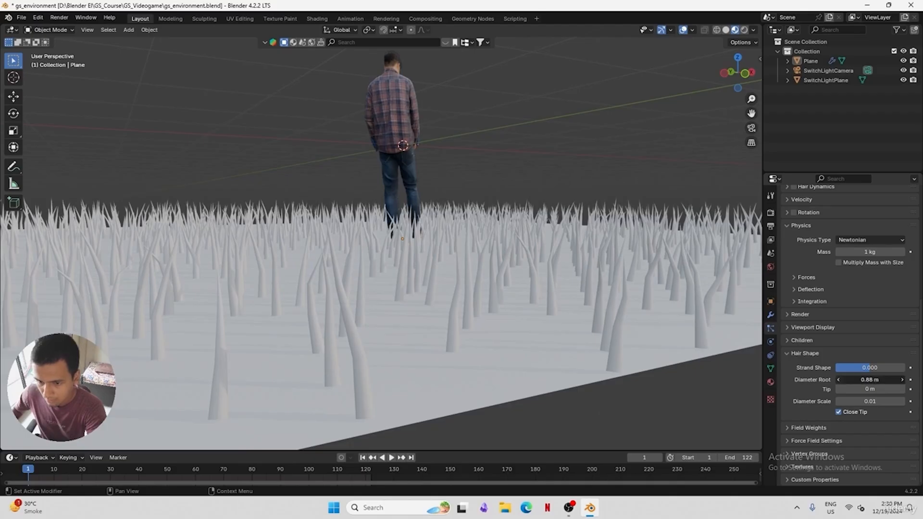
pyautogui.click(839, 380)
pyautogui.click(839, 380)
pyautogui.click(838, 379)
pyautogui.click(838, 380)
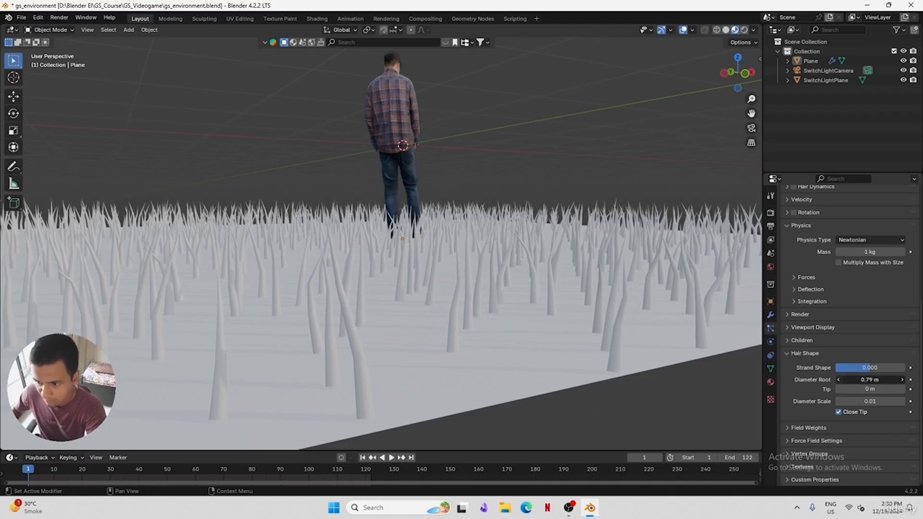
pyautogui.click(839, 380)
pyautogui.click(838, 380)
pyautogui.click(838, 380)
pyautogui.click(838, 379)
pyautogui.click(839, 379)
pyautogui.click(839, 380)
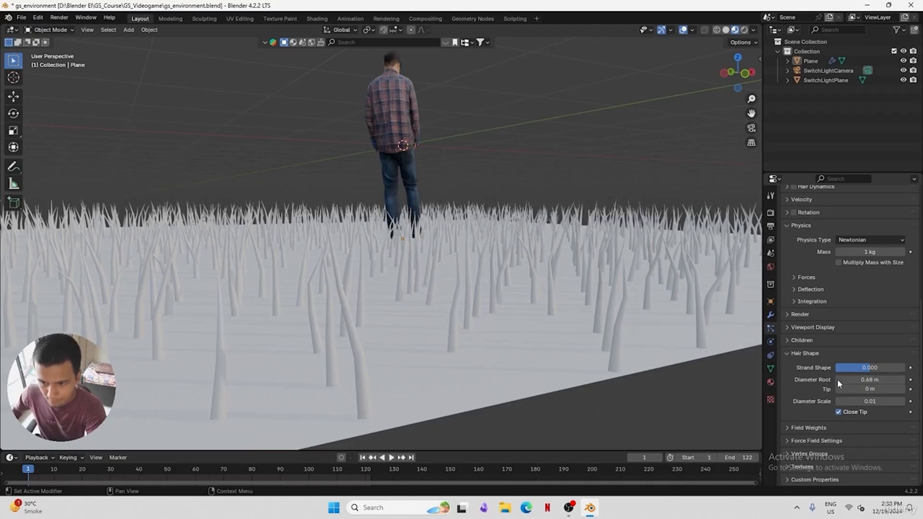
pyautogui.click(838, 380)
pyautogui.click(838, 380)
pyautogui.click(838, 380)
pyautogui.click(838, 379)
pyautogui.click(838, 379)
pyautogui.click(839, 380)
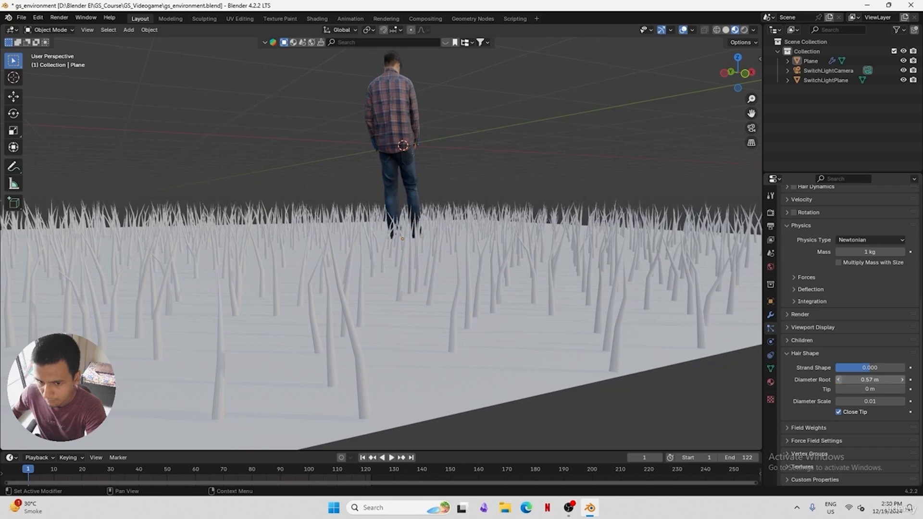
pyautogui.click(839, 379)
pyautogui.click(838, 380)
pyautogui.click(838, 380)
pyautogui.click(839, 380)
pyautogui.click(838, 380)
pyautogui.click(839, 380)
pyautogui.click(839, 380)
pyautogui.click(839, 380)
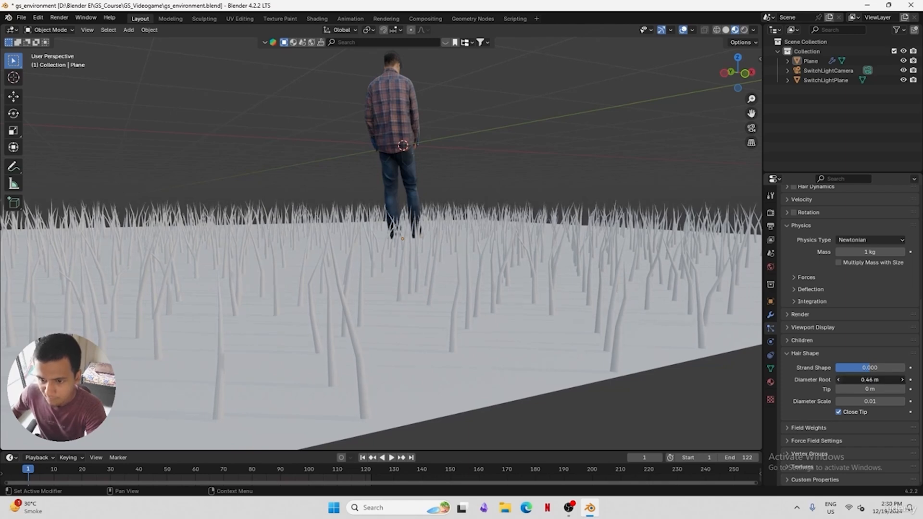
pyautogui.click(839, 380)
pyautogui.click(838, 379)
pyautogui.click(838, 380)
pyautogui.click(839, 380)
pyautogui.click(839, 380)
pyautogui.click(839, 380)
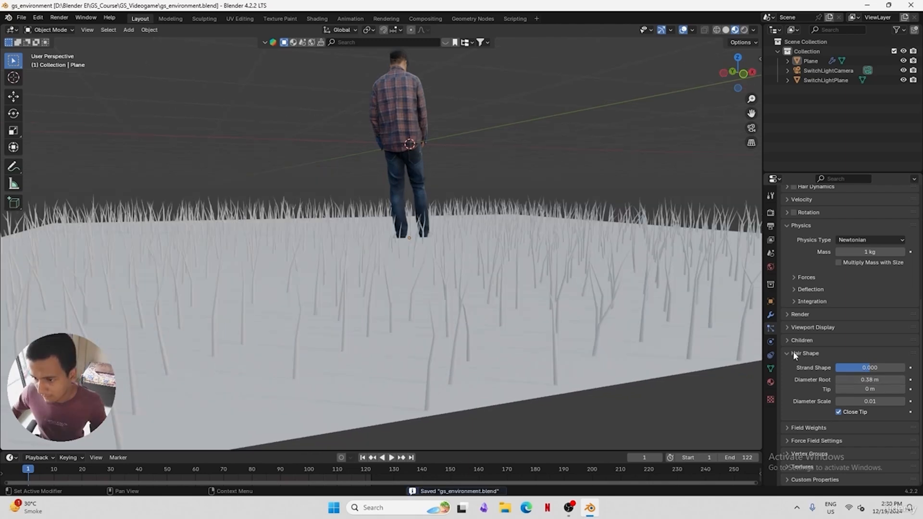
# Switch the hair system's children to Interpolated and check the denser grass around the man
pyautogui.click(794, 353)
pyautogui.click(795, 402)
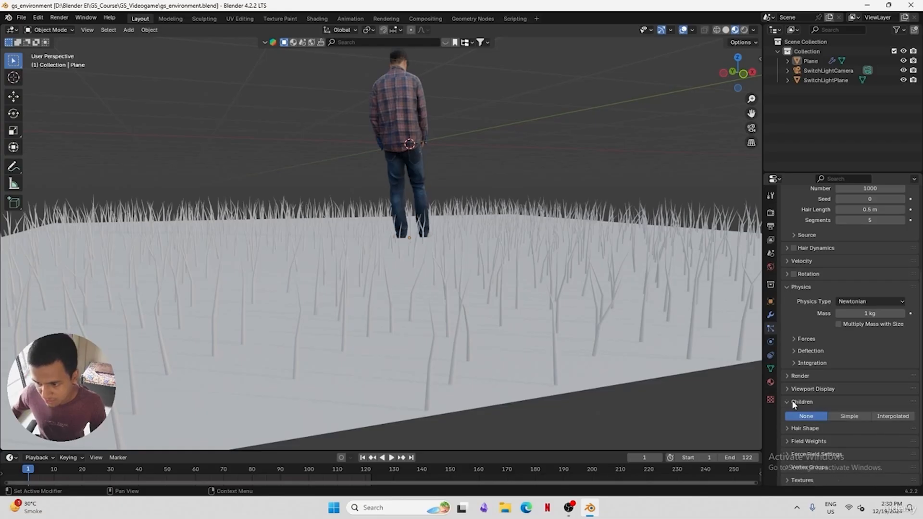
pyautogui.scroll(-1, 860, 403)
pyautogui.click(893, 399)
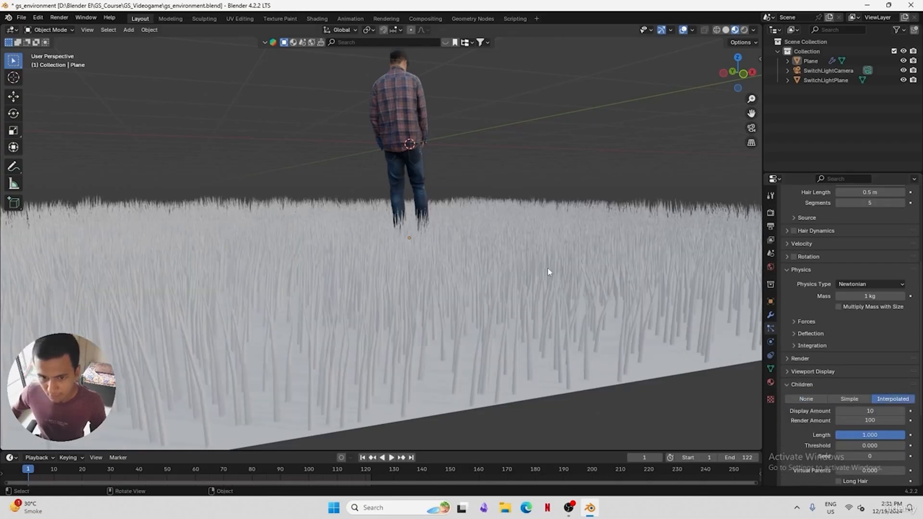
pyautogui.moveTo(547, 268); pyautogui.dragTo(453, 320, button='middle')
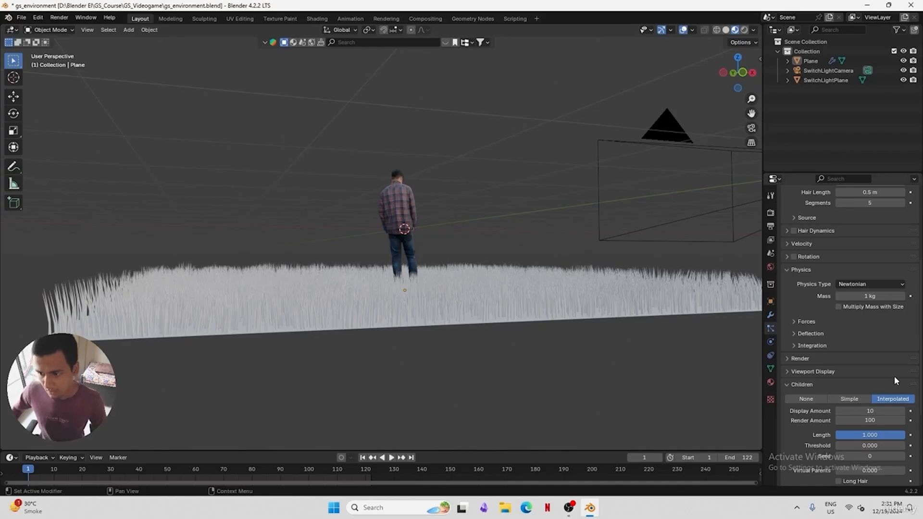
# Try a child display amount of 100 and look at the grass density in the viewport
pyautogui.scroll(-4, 889, 344)
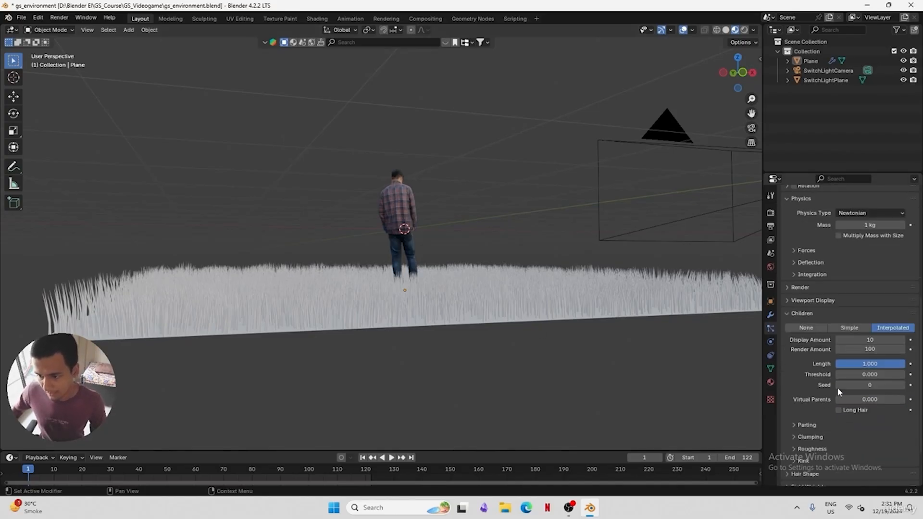
pyautogui.click(873, 340)
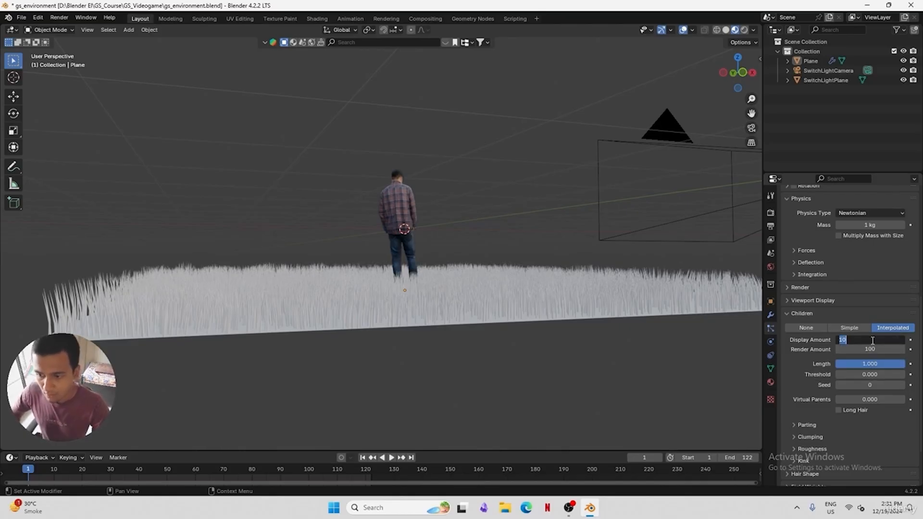
pyautogui.write('100')
pyautogui.press('Return')
pyautogui.moveTo(415, 292); pyautogui.dragTo(593, 319, button='middle')
pyautogui.press('KP_0')
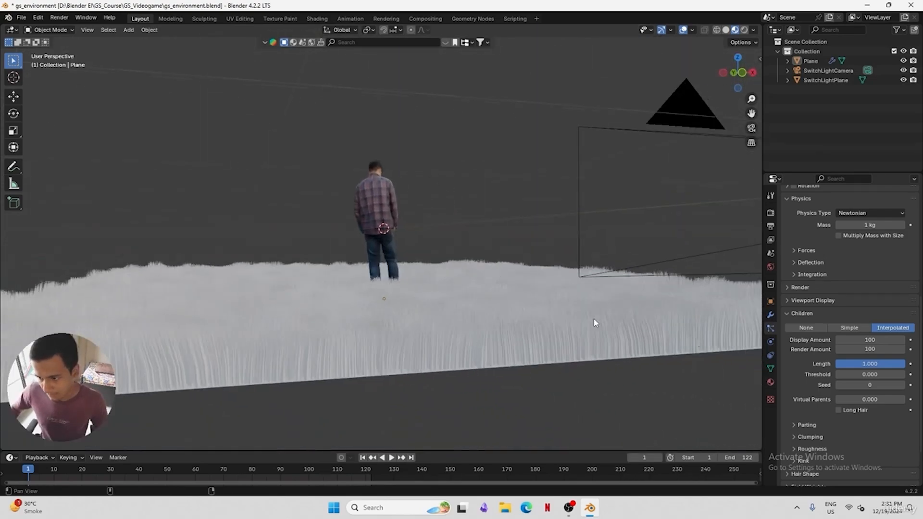
# Set both the display amount and the render amount of the hair children to 50
pyautogui.click(886, 341)
pyautogui.write('5')
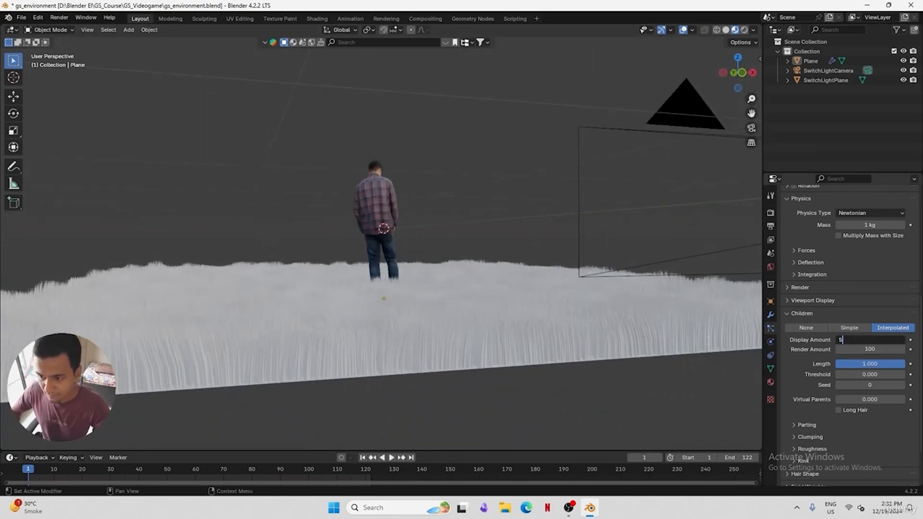
pyautogui.write('0')
pyautogui.press('Return')
pyautogui.moveTo(601, 314); pyautogui.dragTo(741, 328, button='middle')
pyautogui.click(858, 347)
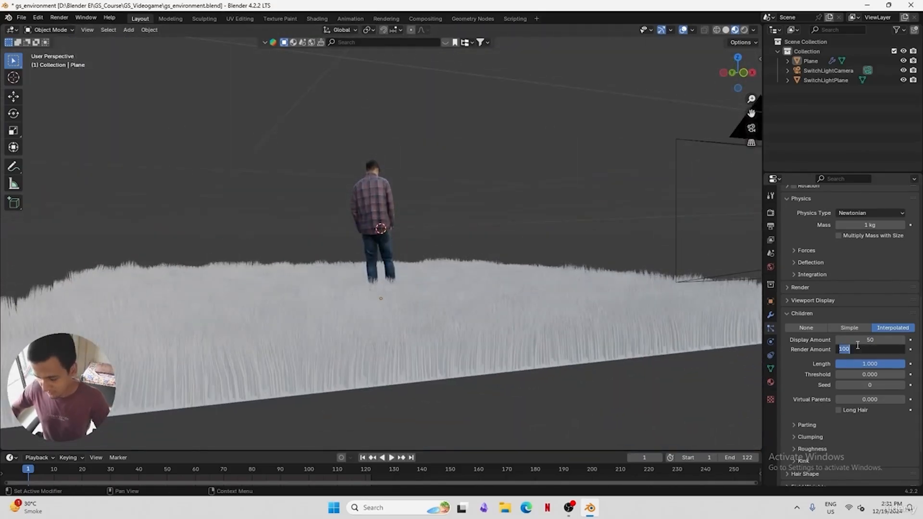
pyautogui.press('Return')
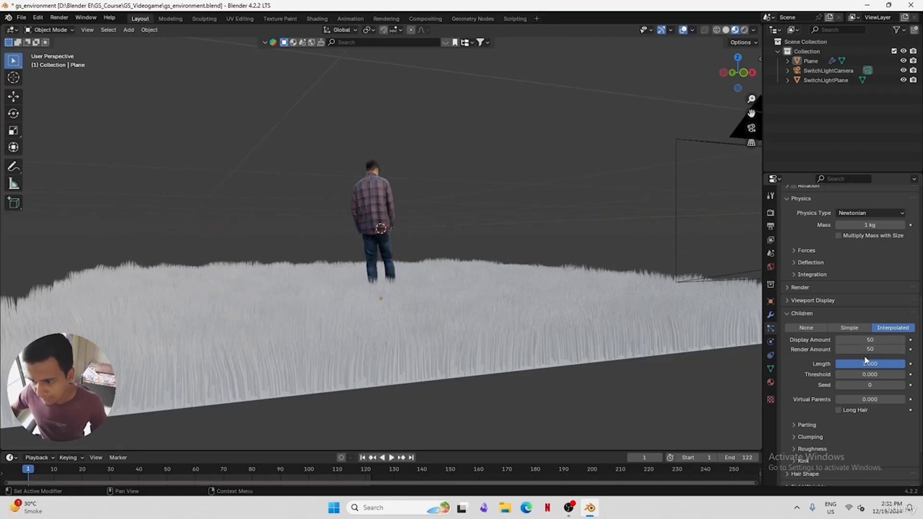
# Set the child hair length to 1.000 and save the file
pyautogui.scroll(-1, 874, 355)
pyautogui.moveTo(874, 344); pyautogui.dragTo(906, 345)
pyautogui.moveTo(536, 309); pyautogui.dragTo(503, 303, button='middle')
pyautogui.hotkey('ctrl', 's')
pyautogui.scroll(-2, 919, 382)
pyautogui.scroll(-1, 918, 383)
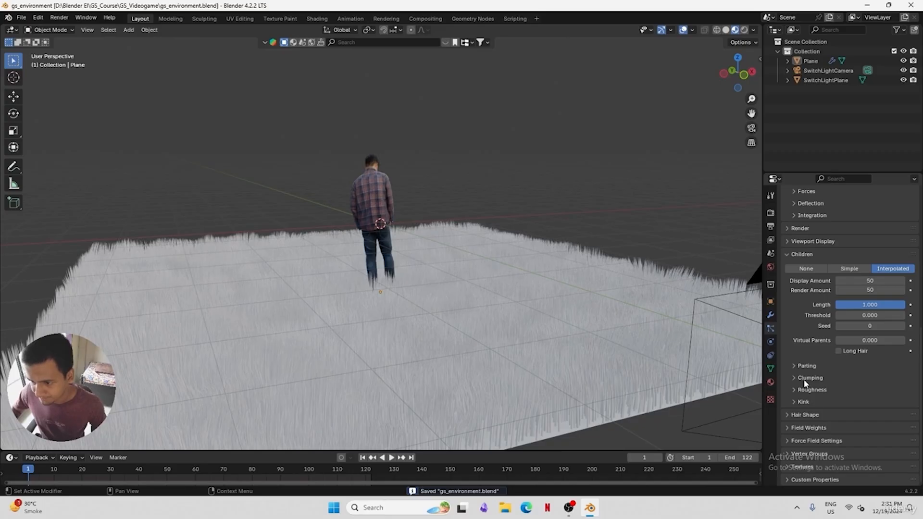
pyautogui.moveTo(546, 342); pyautogui.dragTo(453, 312, button='middle')
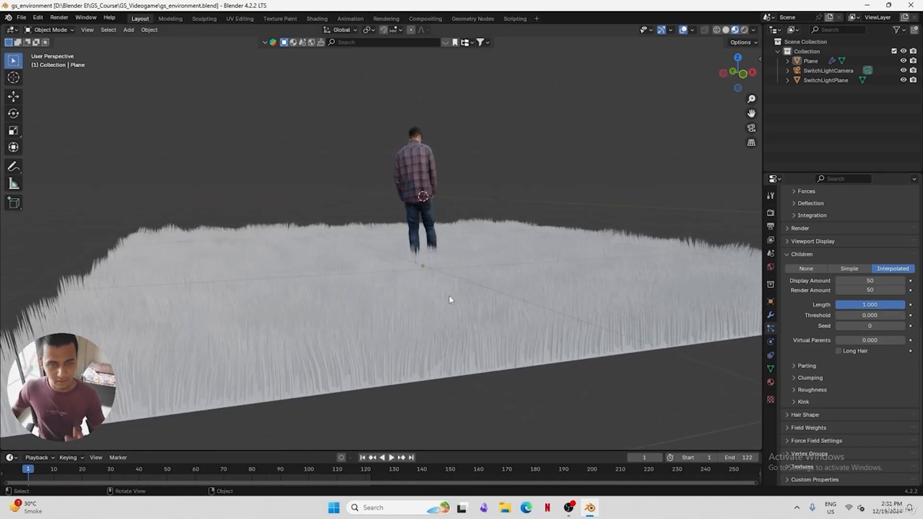
# Show the grass plane's material settings and search the asset library's materials for "grass"
pyautogui.click(769, 384)
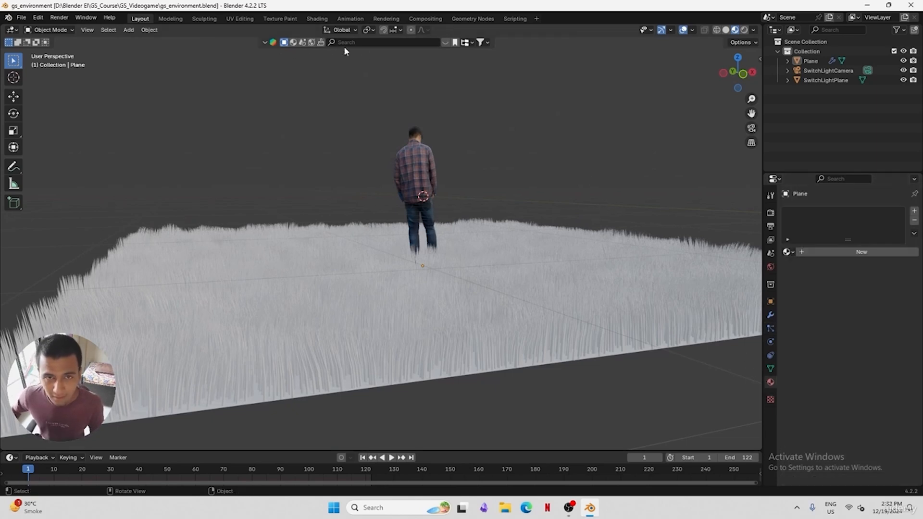
pyautogui.click(294, 43)
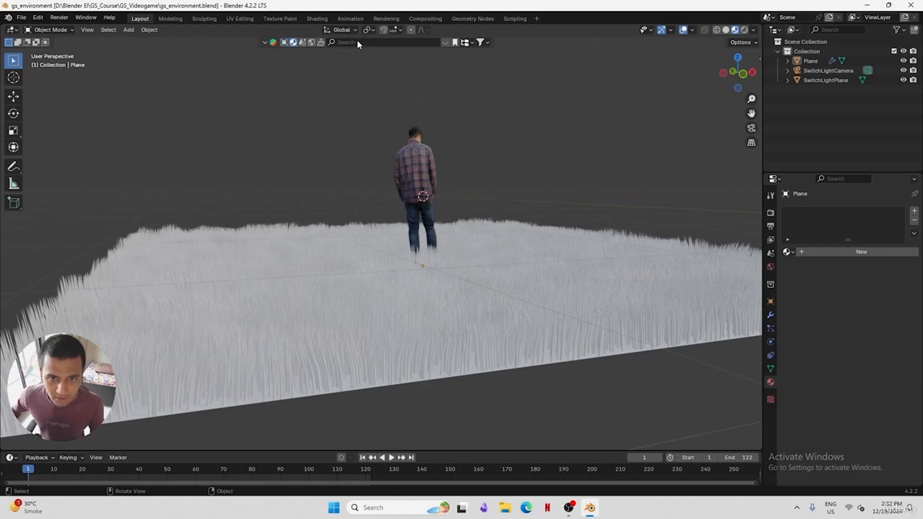
pyautogui.click(357, 41)
pyautogui.write('grass')
pyautogui.press('Return')
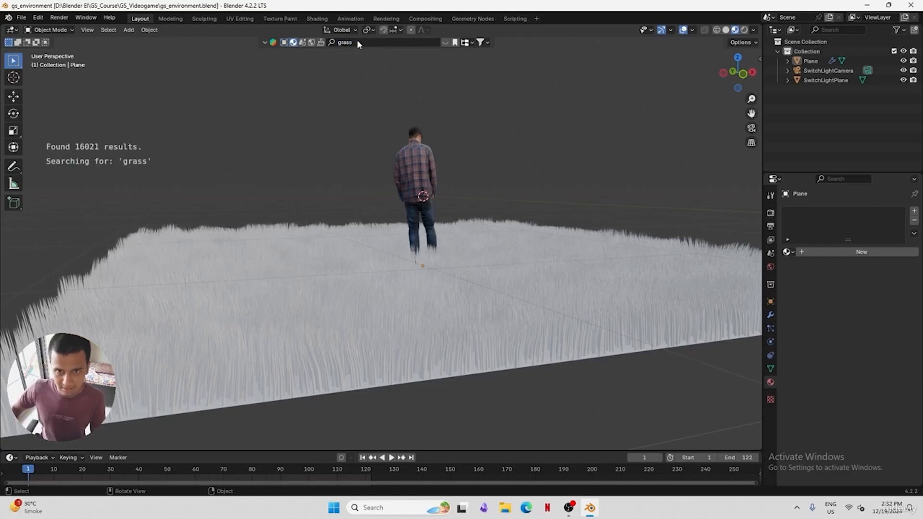
# Apply the Green grass material from the library results to the plane and save the file
pyautogui.moveTo(354, 106)
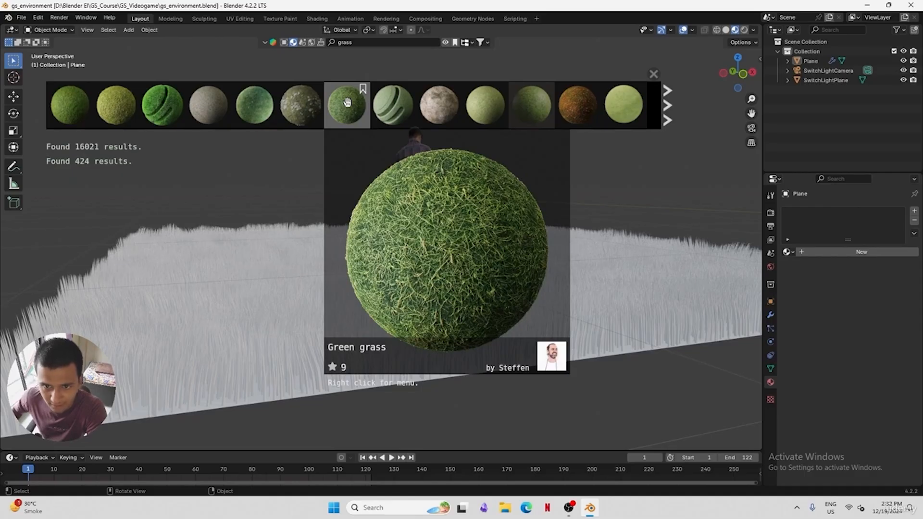
pyautogui.moveTo(417, 115)
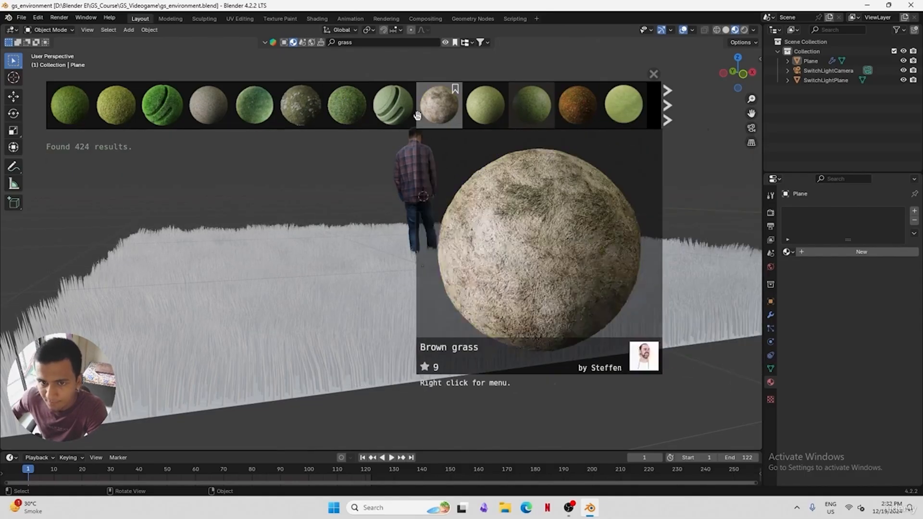
pyautogui.moveTo(354, 101); pyautogui.dragTo(358, 279)
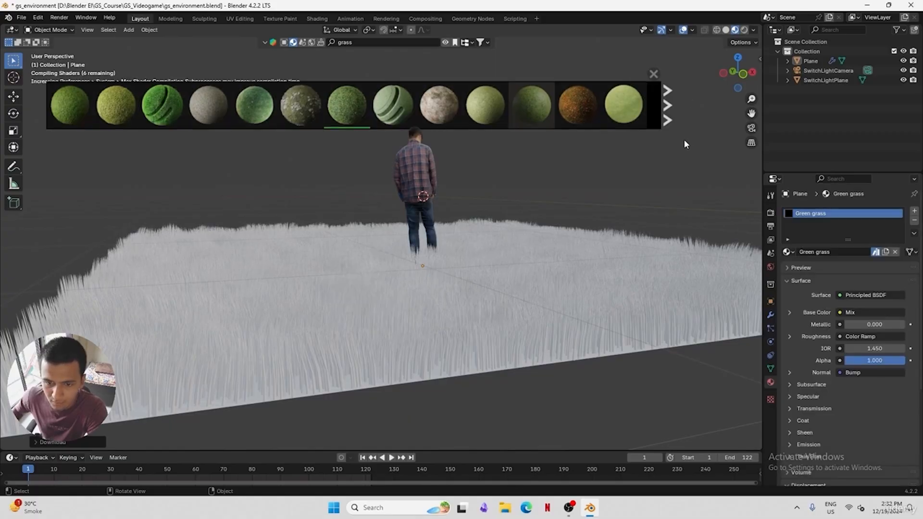
pyautogui.scroll(1, 451, 183)
pyautogui.moveTo(451, 183)
pyautogui.mouseDown(button='middle')
pyautogui.moveTo(454, 197)
pyautogui.moveTo(456, 185)
pyautogui.mouseUp(button='middle')
pyautogui.moveTo(563, 248); pyautogui.dragTo(499, 239, button='middle')
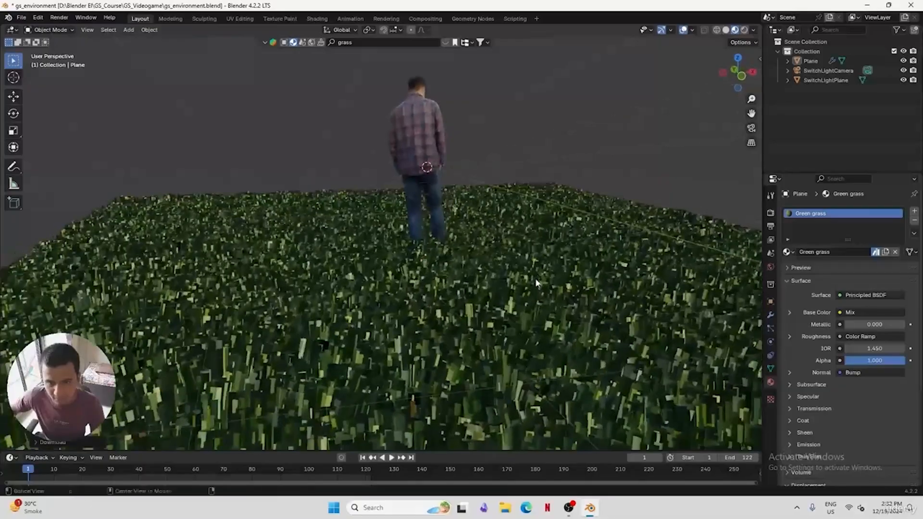
pyautogui.hotkey('ctrl', 's')
pyautogui.moveTo(564, 237); pyautogui.dragTo(524, 250, button='middle')
# Set the clumping of the hair children to a Clump of -0.354 and a Shape of 0.231
pyautogui.click(771, 329)
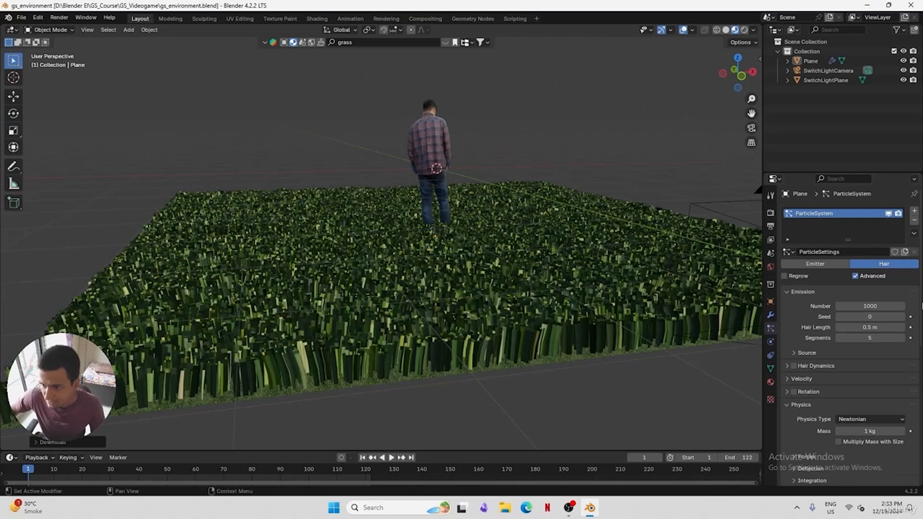
pyautogui.scroll(-10, 857, 425)
pyautogui.click(811, 379)
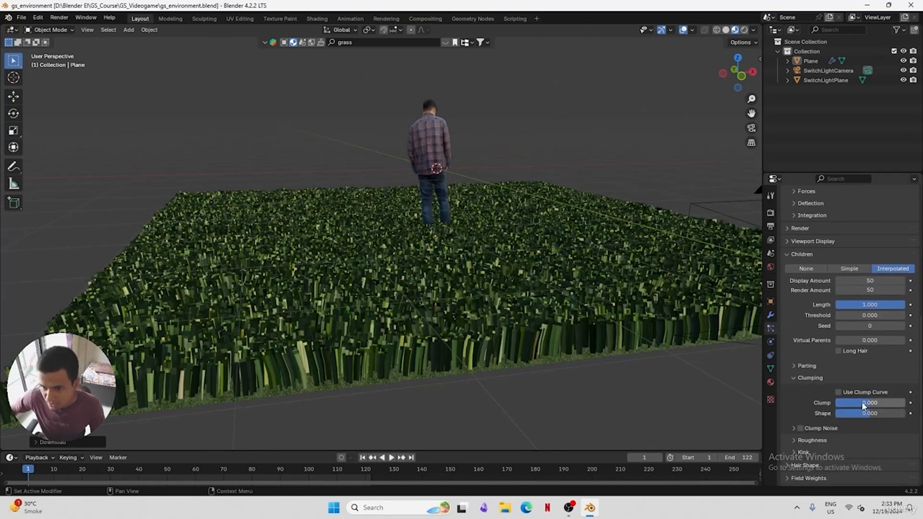
pyautogui.moveTo(864, 406); pyautogui.dragTo(852, 407)
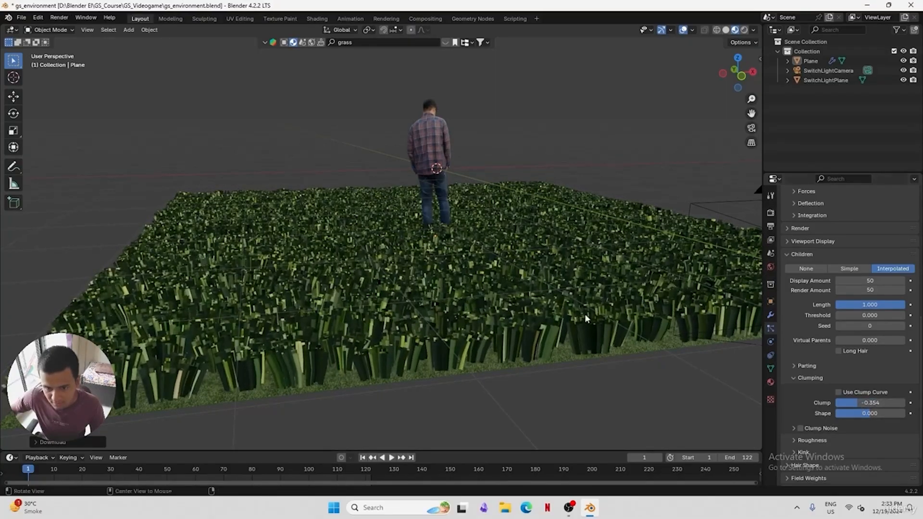
pyautogui.moveTo(585, 314); pyautogui.dragTo(507, 281, button='middle')
pyautogui.moveTo(871, 417); pyautogui.dragTo(892, 417)
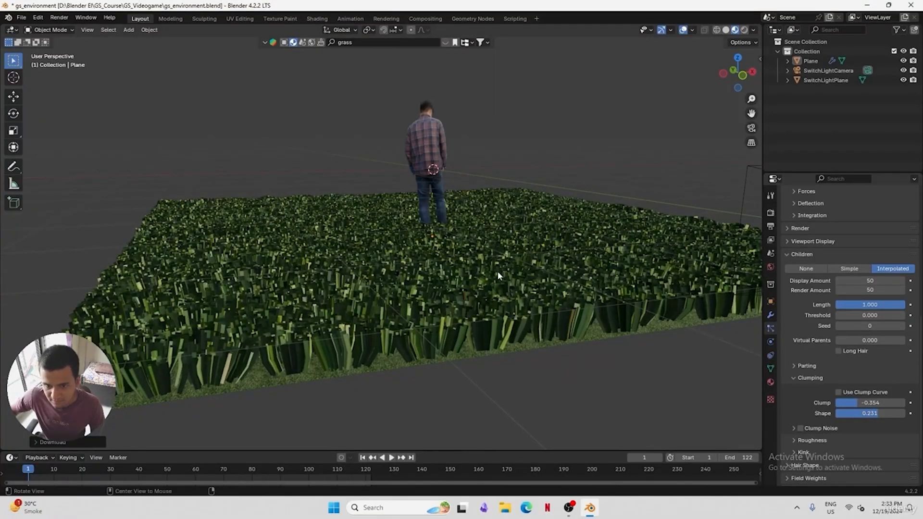
pyautogui.moveTo(498, 272)
pyautogui.mouseDown(button='middle')
pyautogui.moveTo(498, 307)
pyautogui.moveTo(519, 231)
pyautogui.moveTo(456, 324)
pyautogui.moveTo(454, 367)
pyautogui.moveTo(505, 288)
pyautogui.moveTo(544, 284)
pyautogui.moveTo(542, 317)
pyautogui.moveTo(484, 288)
pyautogui.moveTo(620, 274)
pyautogui.mouseUp(button='middle')
# With the viewport in solid shading, set the hair emission source's distribution to Random and save the file
pyautogui.click(726, 30)
pyautogui.hotkey('ctrl', 's')
pyautogui.scroll(10, 822, 352)
pyautogui.click(803, 311)
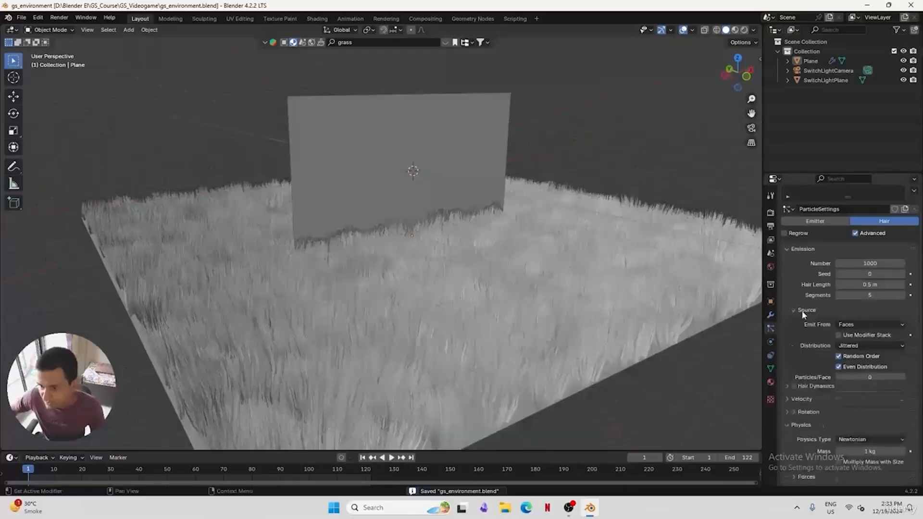
pyautogui.click(848, 347)
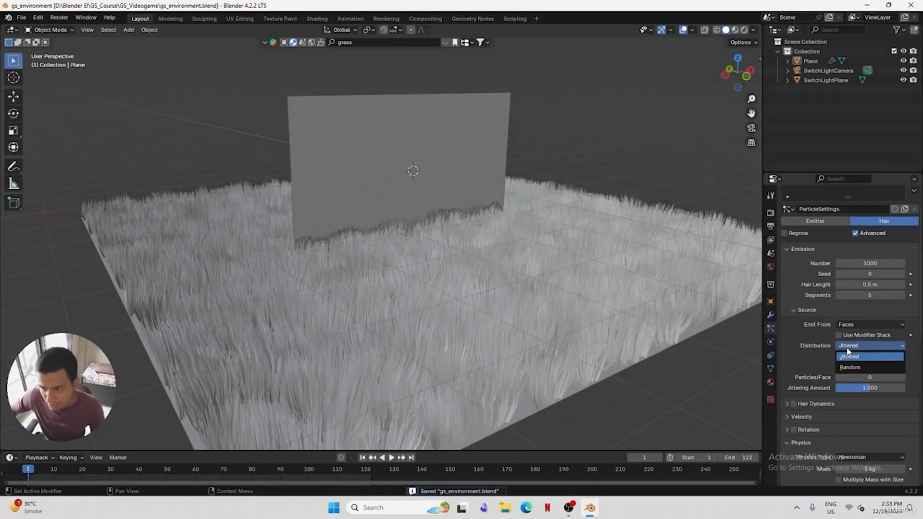
pyautogui.click(852, 368)
pyautogui.moveTo(601, 307); pyautogui.dragTo(582, 302, button='middle')
pyautogui.hotkey('ctrl', 's')
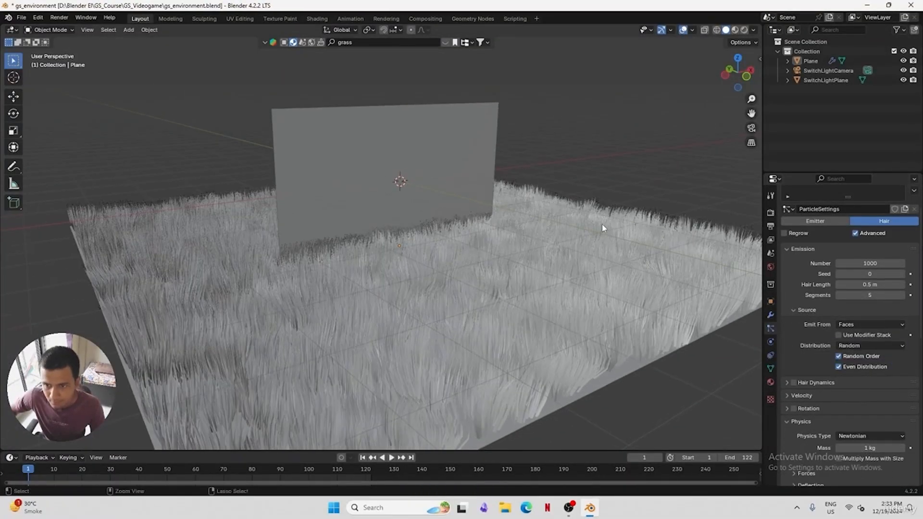
# Preview the scene in rendered shading, return to solid shading, and search the asset library's HDRs for "mountains"
pyautogui.click(745, 29)
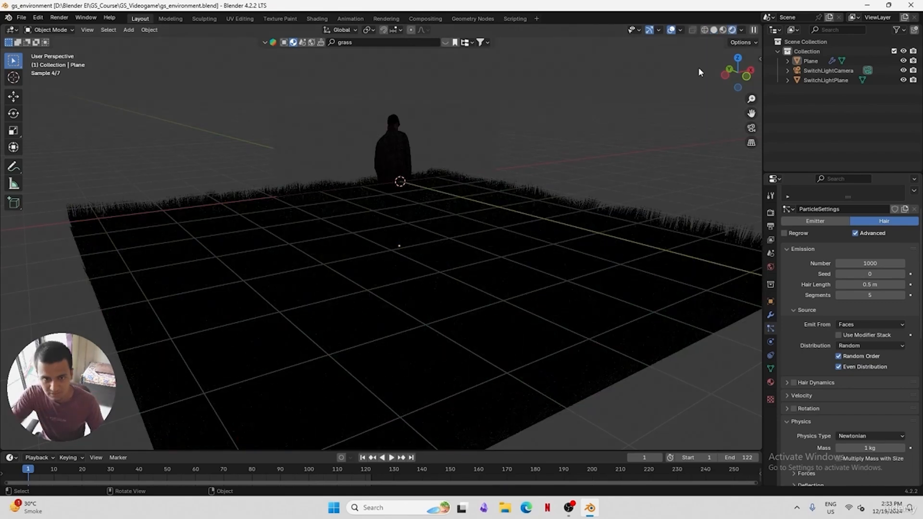
pyautogui.click(714, 30)
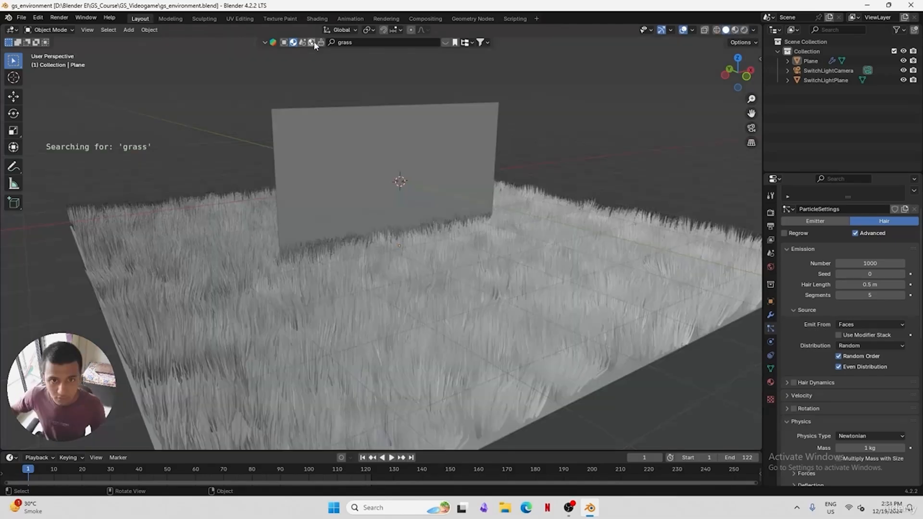
pyautogui.click(349, 43)
pyautogui.press('BackSpace')
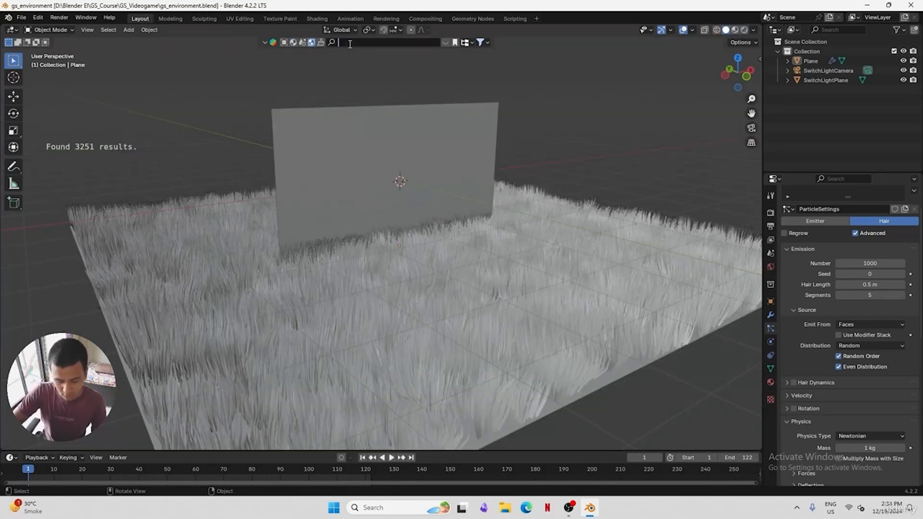
pyautogui.write('mountains')
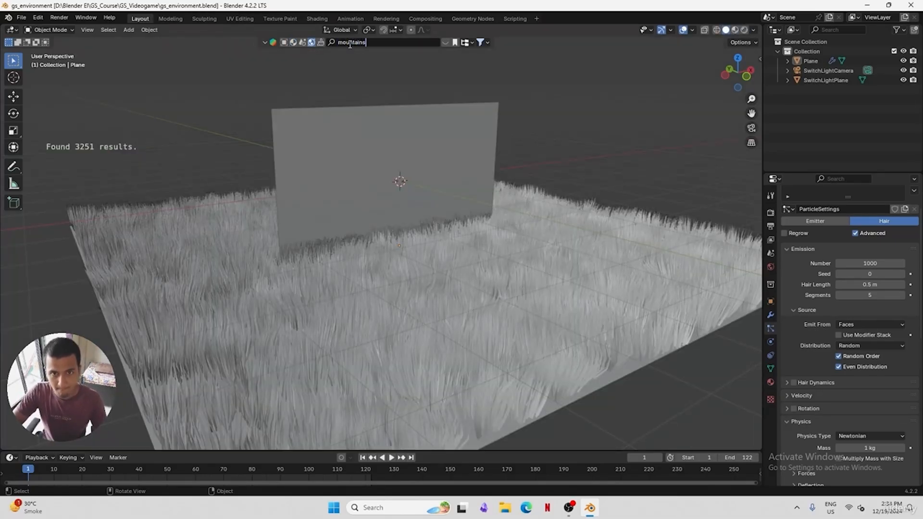
pyautogui.press('Return')
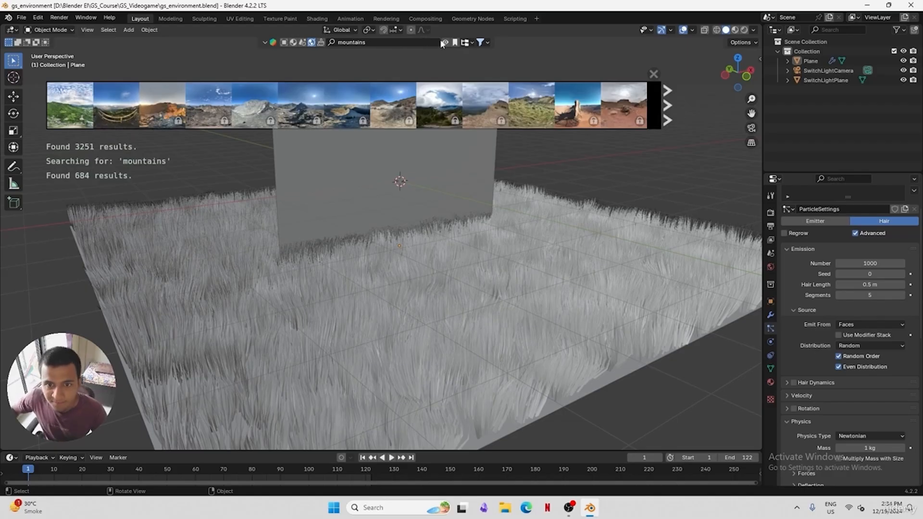
# List free HDRs first and add the Mountain Light HDR to the scene as its world background
pyautogui.click(481, 43)
pyautogui.click(437, 79)
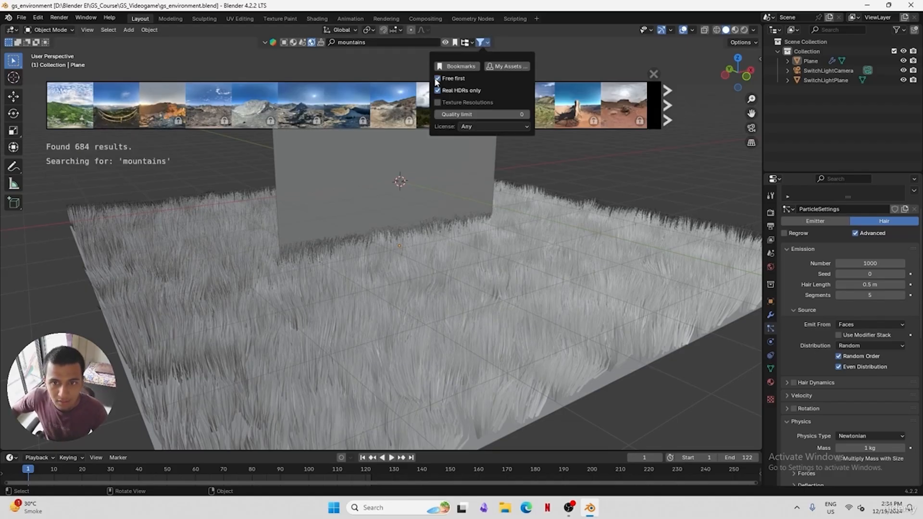
pyautogui.click(482, 43)
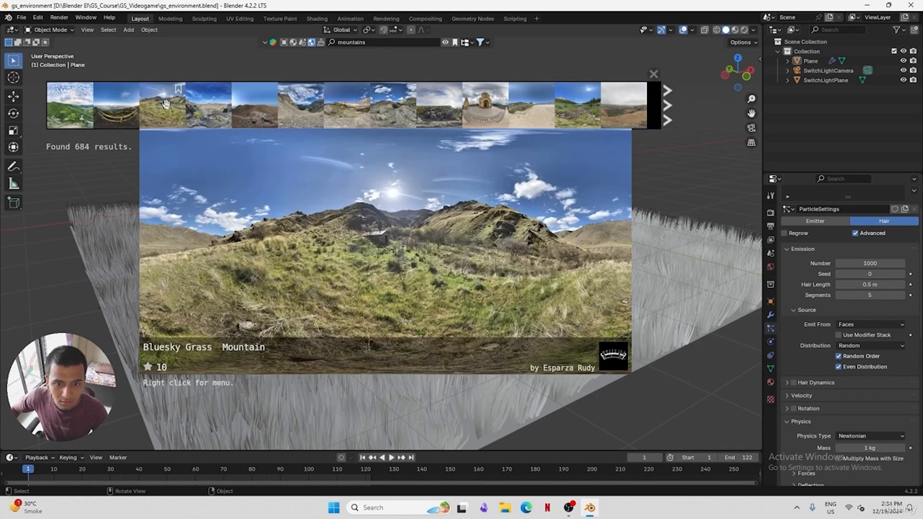
pyautogui.moveTo(73, 107)
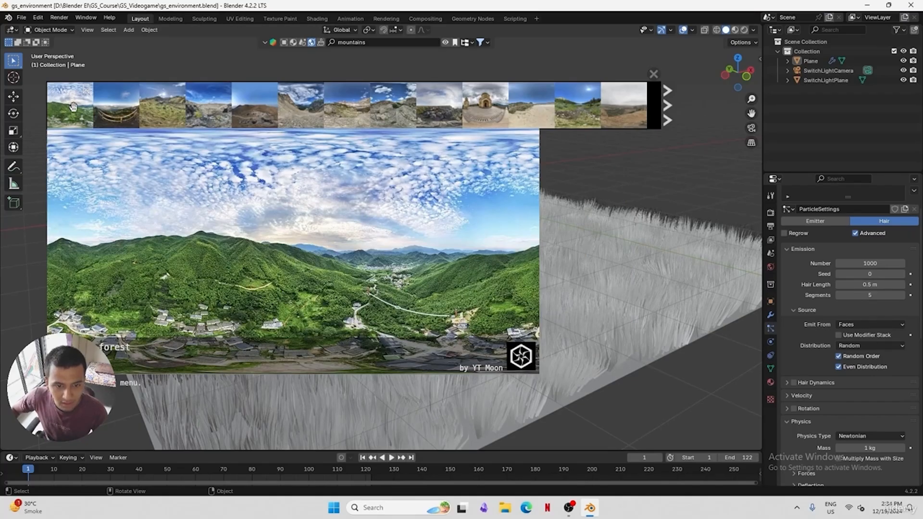
pyautogui.moveTo(112, 111)
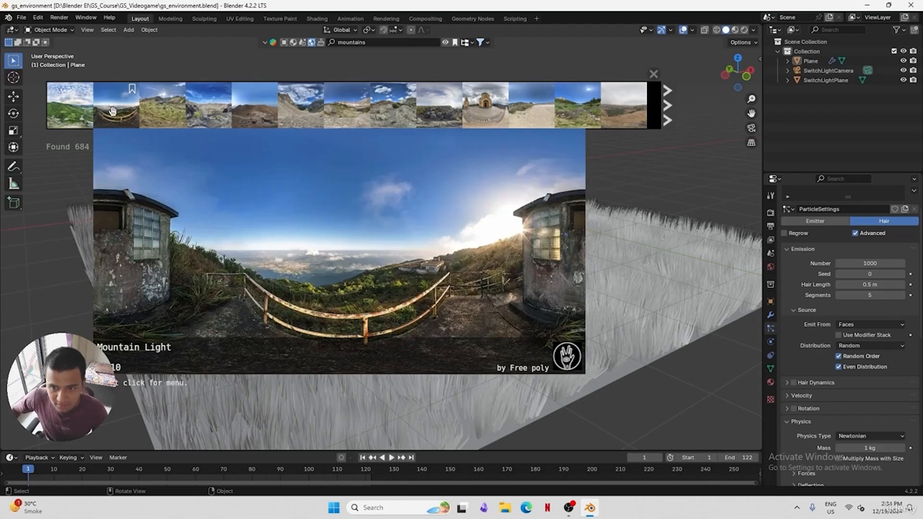
pyautogui.click(112, 111)
pyautogui.click(115, 131)
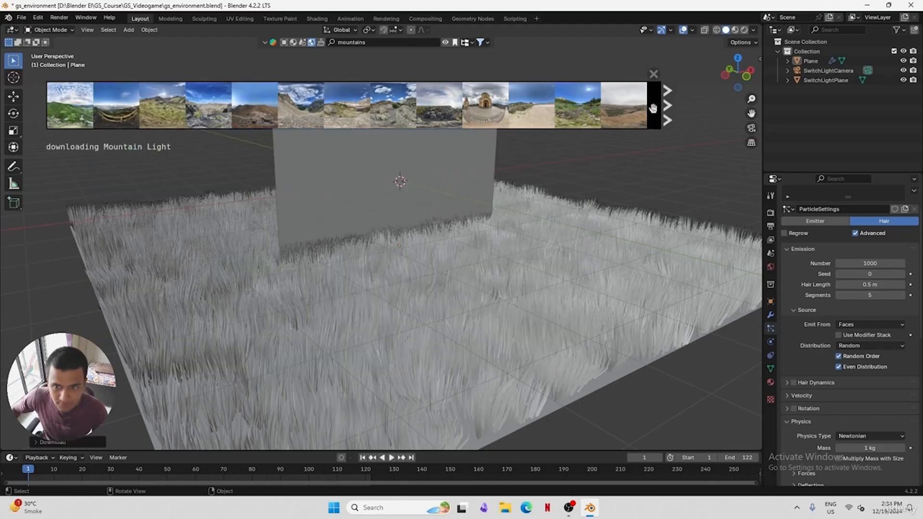
pyautogui.click(652, 76)
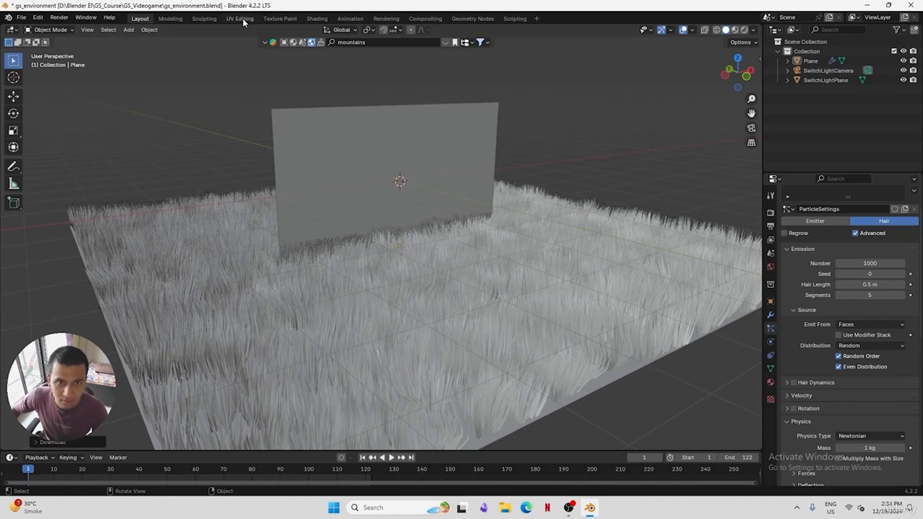
# Switch to the Shading workspace and show the scene through the camera in rendered shading
pyautogui.click(310, 18)
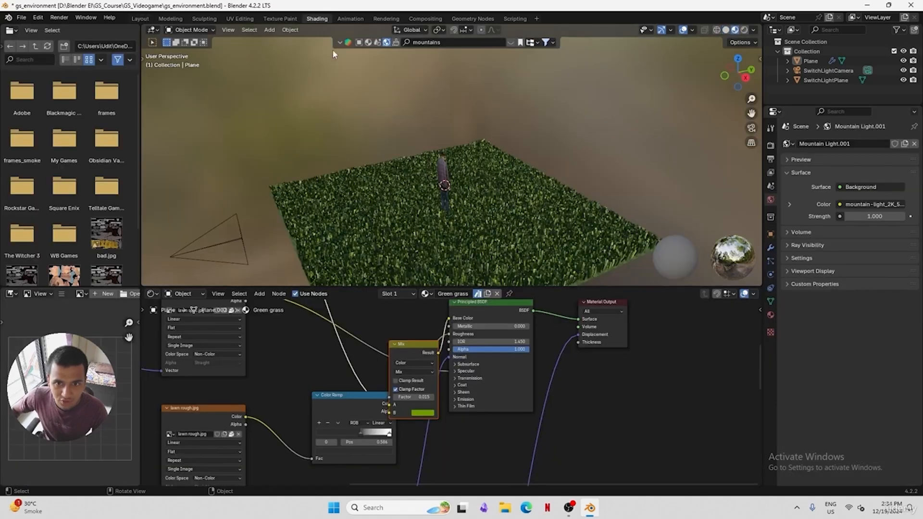
pyautogui.press('KP_0')
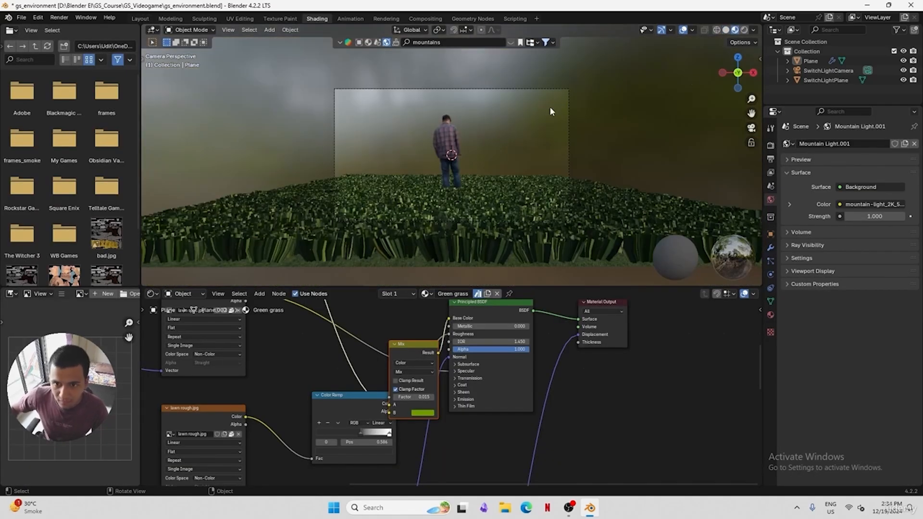
pyautogui.click(744, 32)
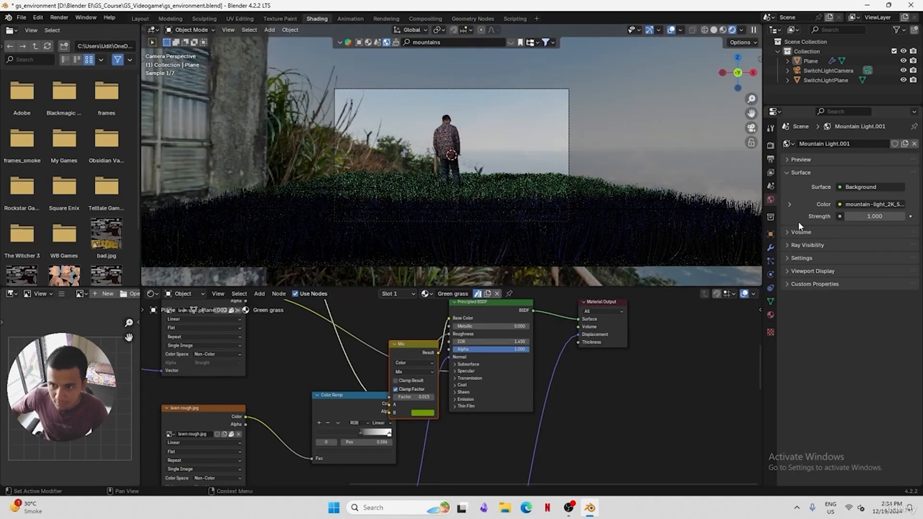
# Turn on Render Region in the output format settings and view the man and grass from outside the camera
pyautogui.click(770, 148)
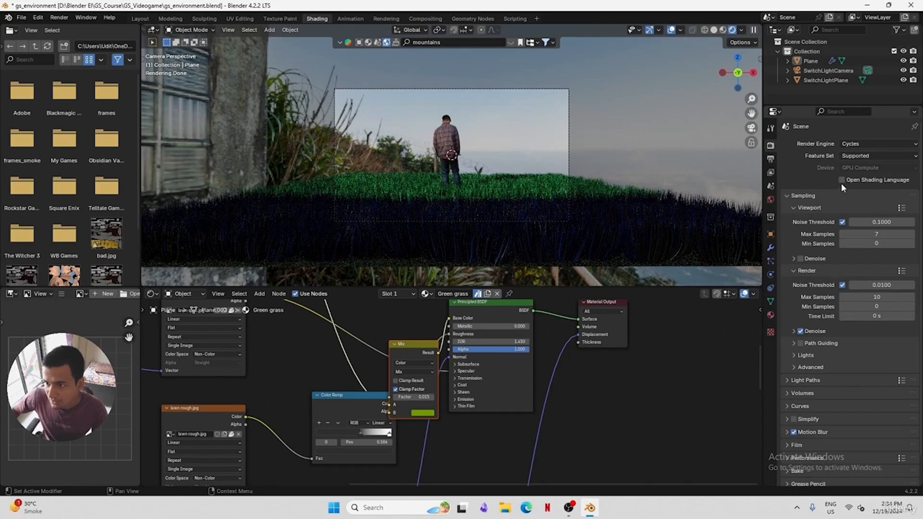
pyautogui.click(769, 161)
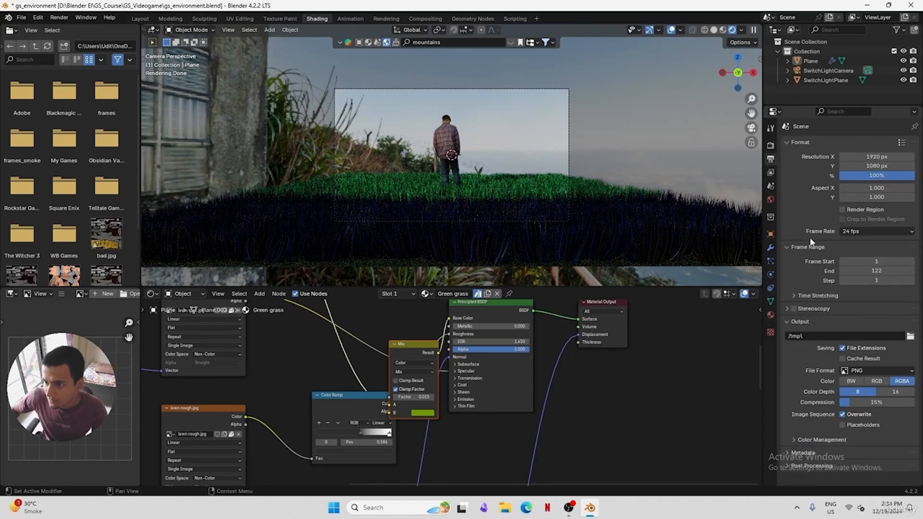
pyautogui.click(842, 210)
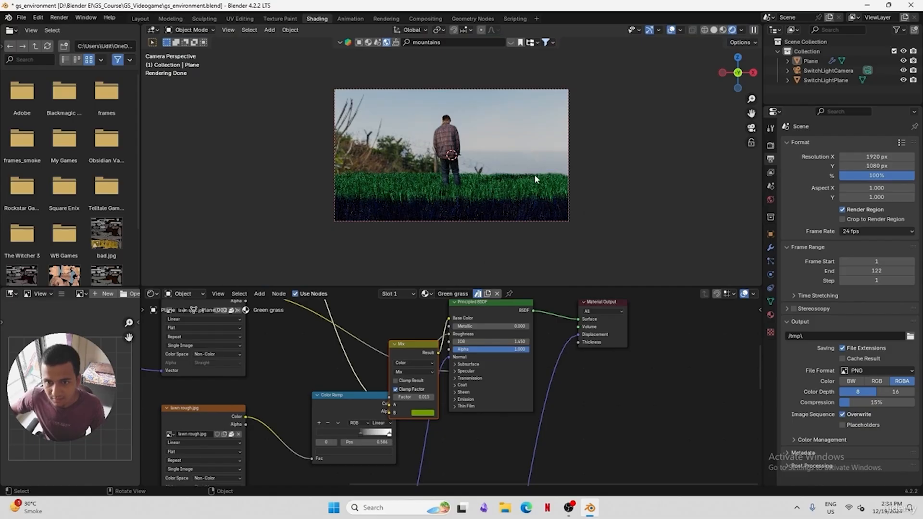
pyautogui.moveTo(510, 195); pyautogui.dragTo(559, 202, button='middle')
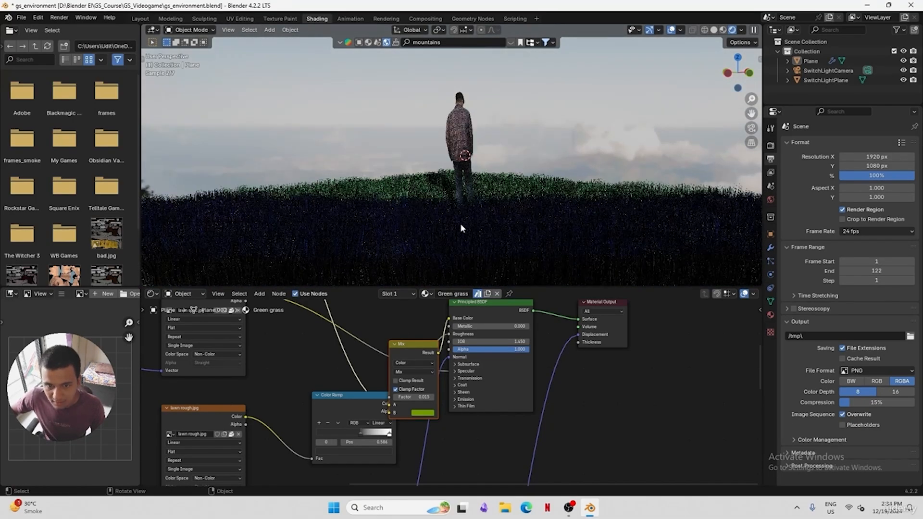
# Search the asset library's materials for "grass" and apply the light green Grass material to the floor plane
pyautogui.click(368, 42)
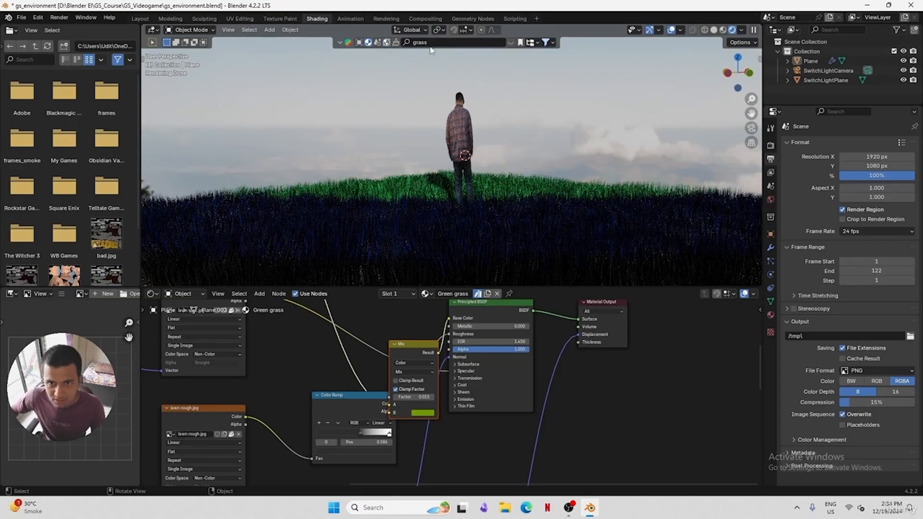
pyautogui.moveTo(454, 106)
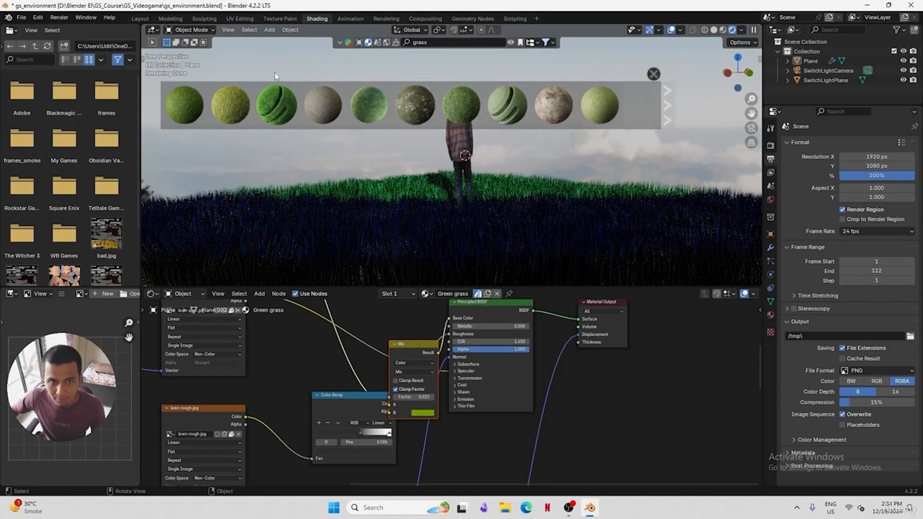
pyautogui.moveTo(191, 103)
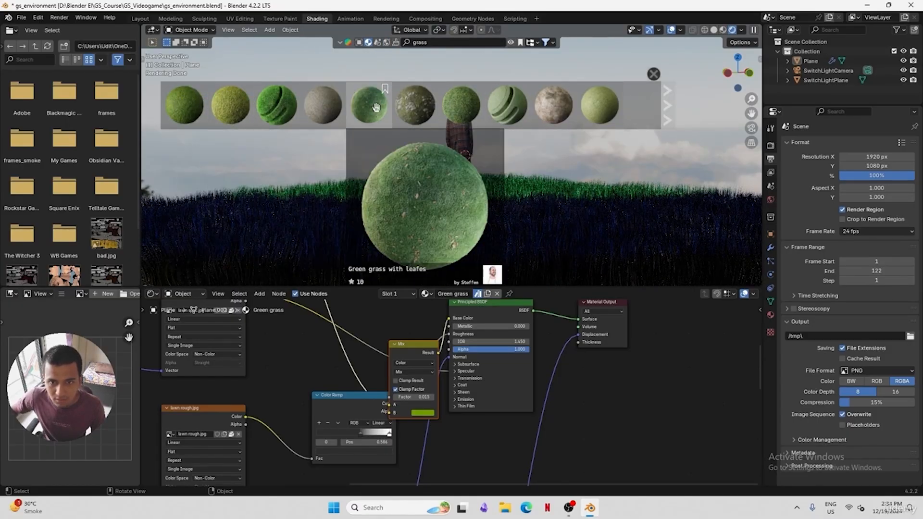
pyautogui.moveTo(501, 105)
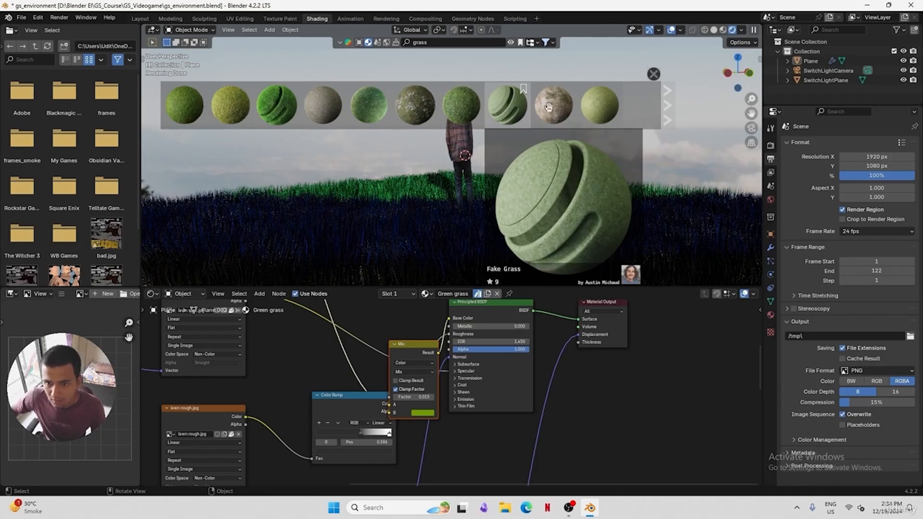
pyautogui.click(599, 105)
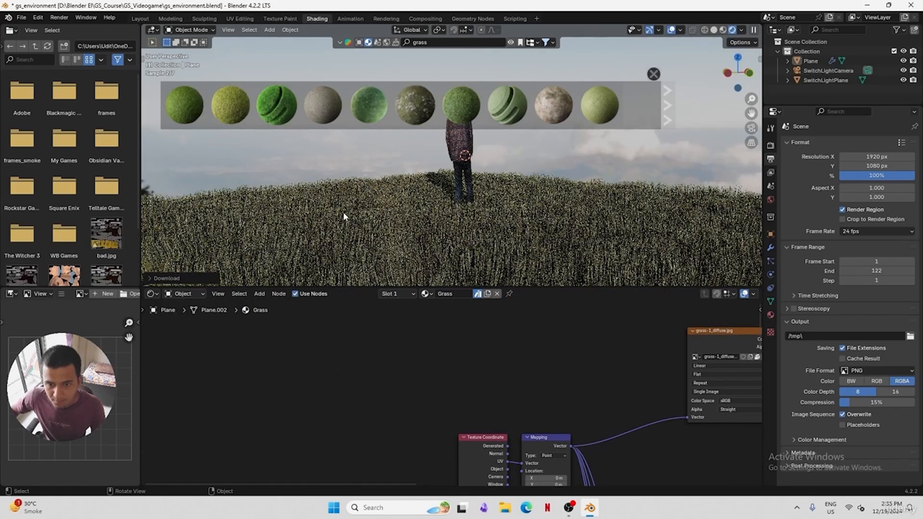
pyautogui.click(653, 74)
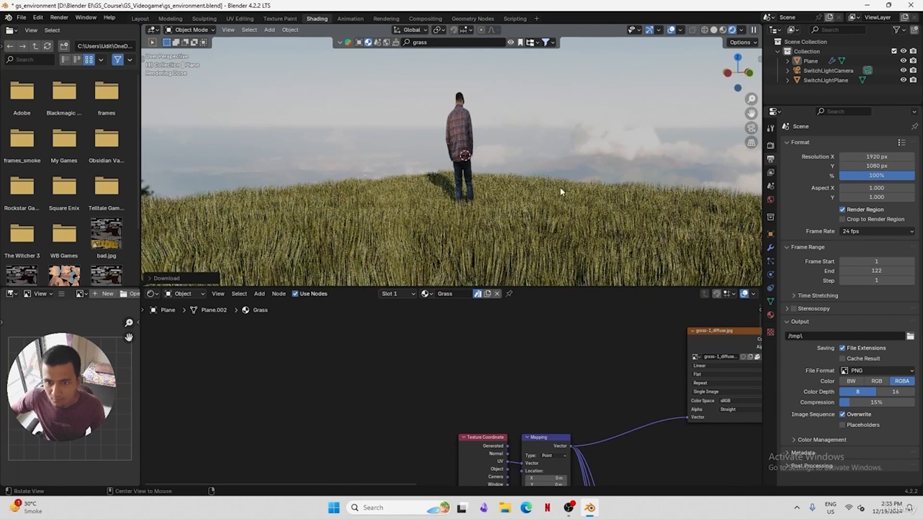
# Insert a Hue/Saturation/Value node between the grass diffuse texture and the Principled BSDF and set its hue to 0.6, viewing through the camera
pyautogui.press('KP_0')
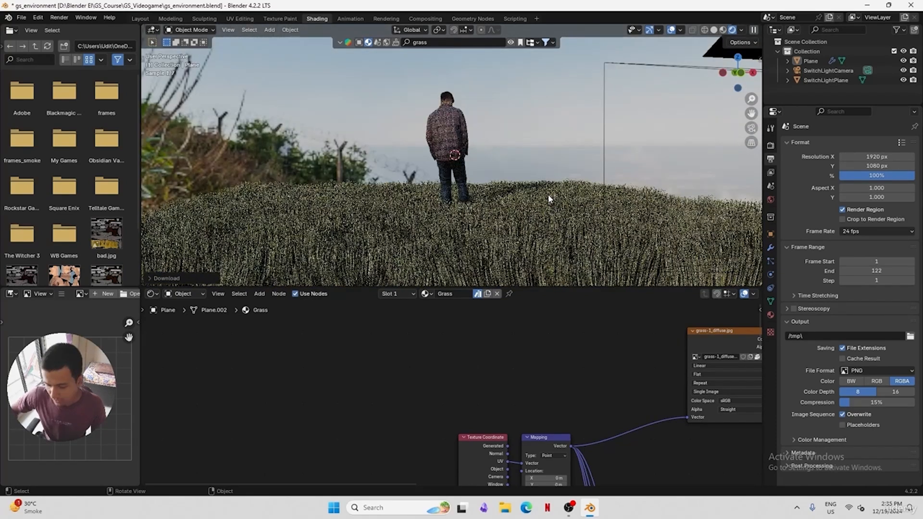
pyautogui.moveTo(583, 356); pyautogui.dragTo(470, 298, button='middle')
pyautogui.moveTo(567, 509); pyautogui.dragTo(527, 509)
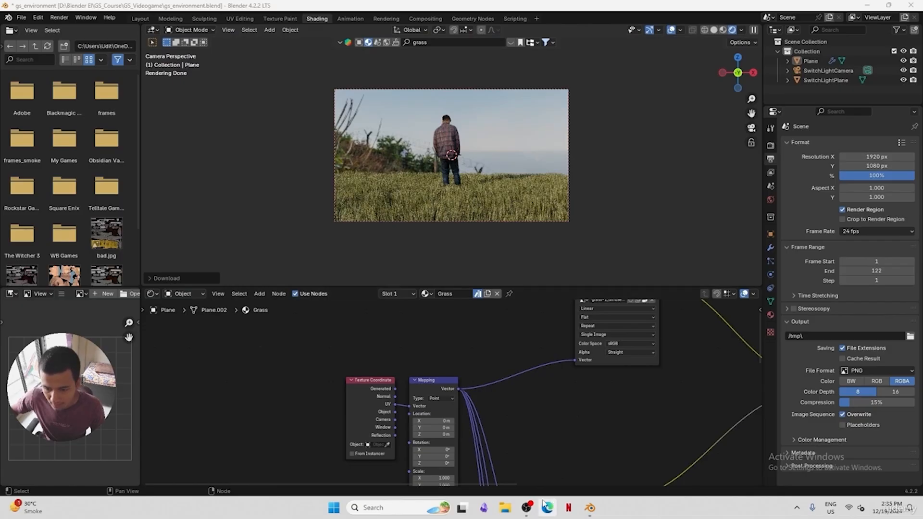
pyautogui.moveTo(573, 436); pyautogui.dragTo(532, 431, button='middle')
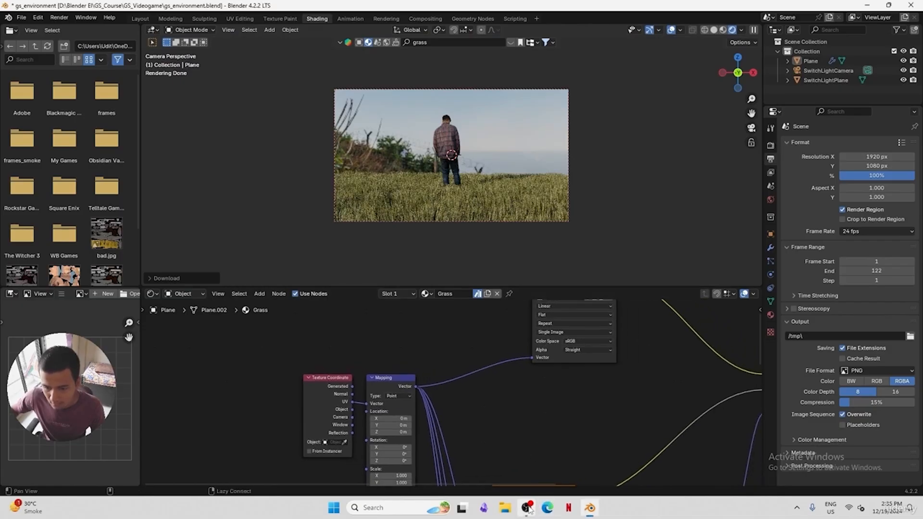
pyautogui.moveTo(527, 509); pyautogui.dragTo(569, 512)
pyautogui.moveTo(525, 421); pyautogui.dragTo(496, 429, button='middle')
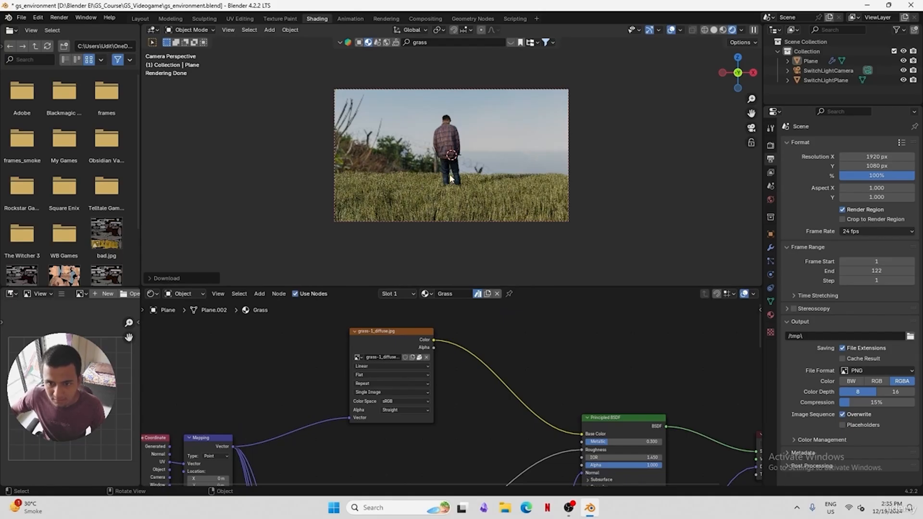
pyautogui.hotkey('shift', 'a')
pyautogui.click(520, 335)
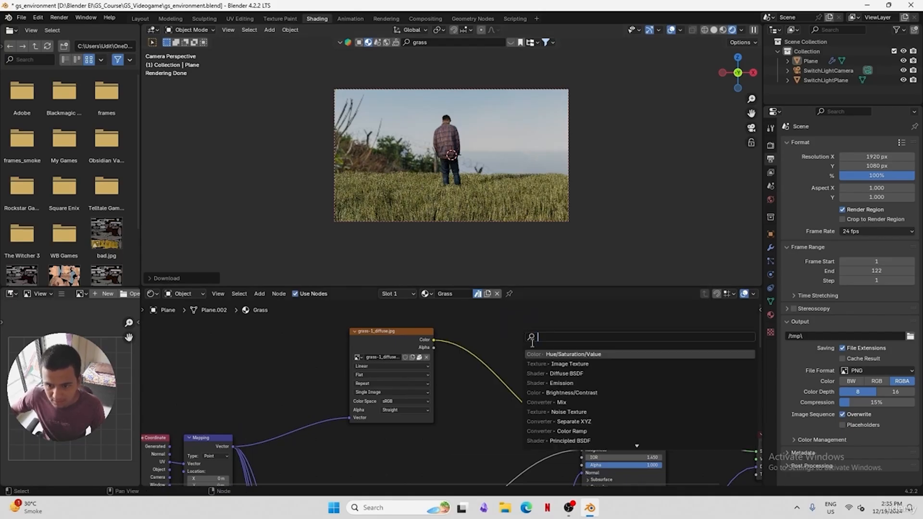
pyautogui.click(551, 355)
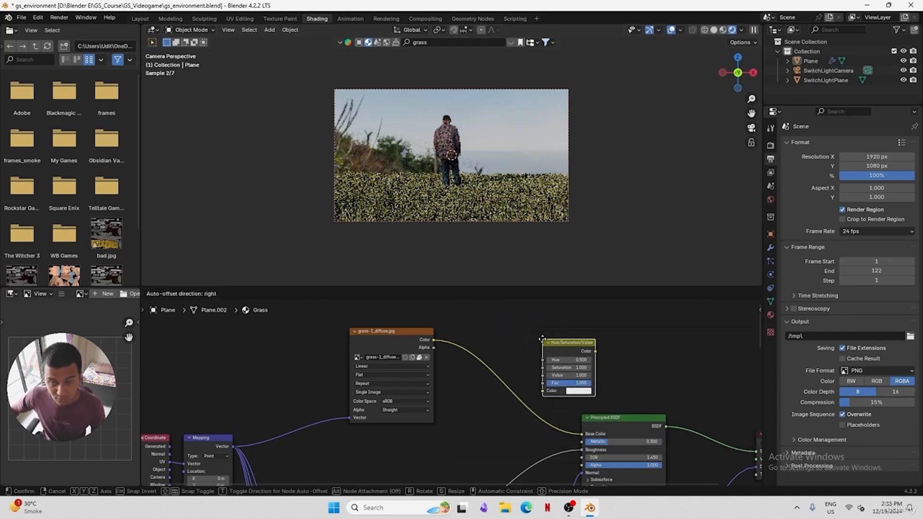
pyautogui.click(487, 354)
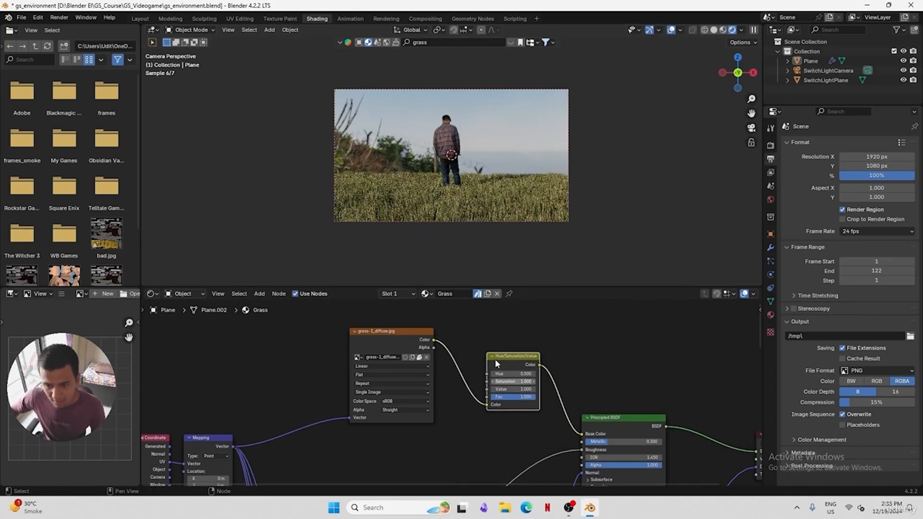
pyautogui.click(535, 374)
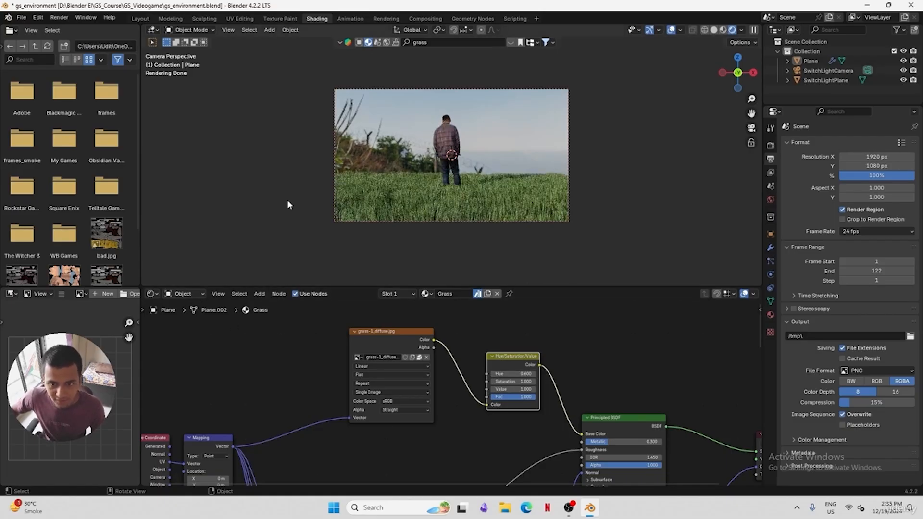
# Switch the shader editor from the plane's object material to the world's Mountain Light nodes
pyautogui.click(158, 294)
pyautogui.click(157, 296)
pyautogui.click(154, 294)
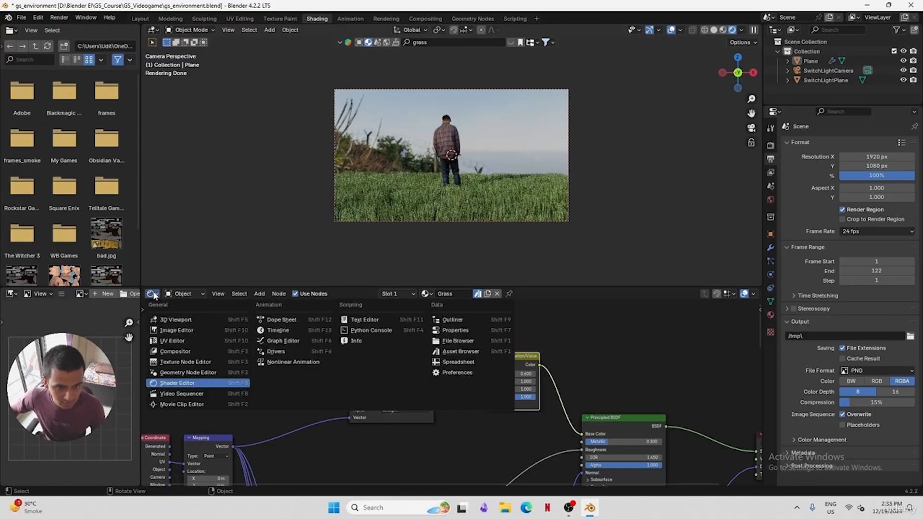
pyautogui.click(153, 295)
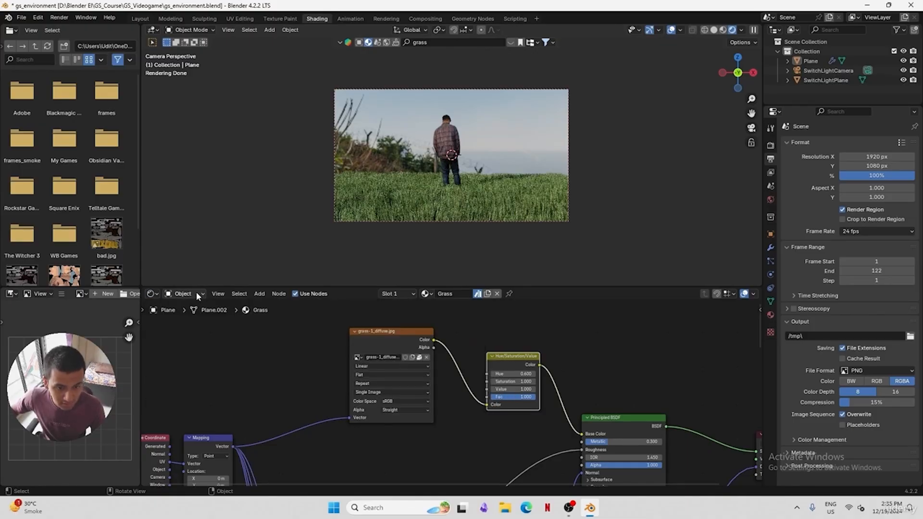
pyautogui.click(196, 293)
pyautogui.click(199, 329)
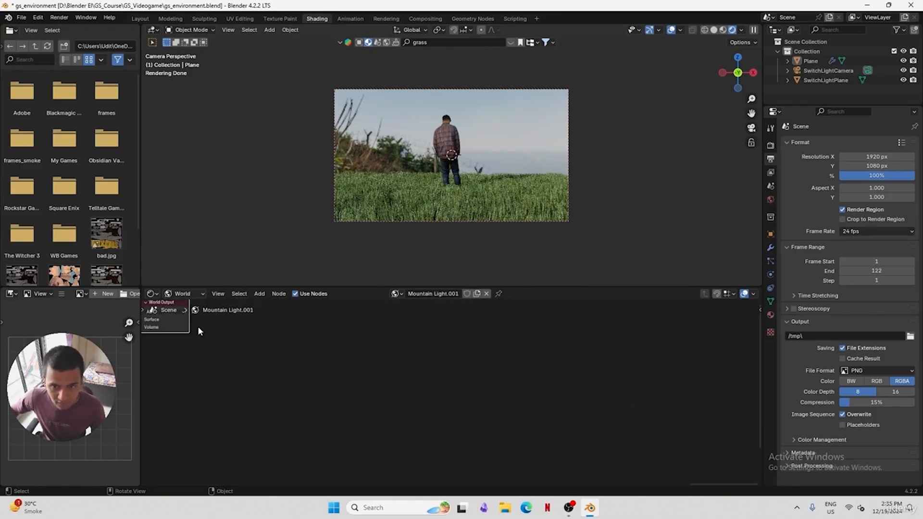
# Rotate the mountain HDR in its Mapping node to -12.1° on X and -107° on Z to suit the camera view
pyautogui.moveTo(212, 336); pyautogui.dragTo(385, 391, button='middle')
pyautogui.moveTo(294, 410); pyautogui.dragTo(475, 367, button='middle')
pyautogui.moveTo(342, 441); pyautogui.dragTo(438, 400, button='middle')
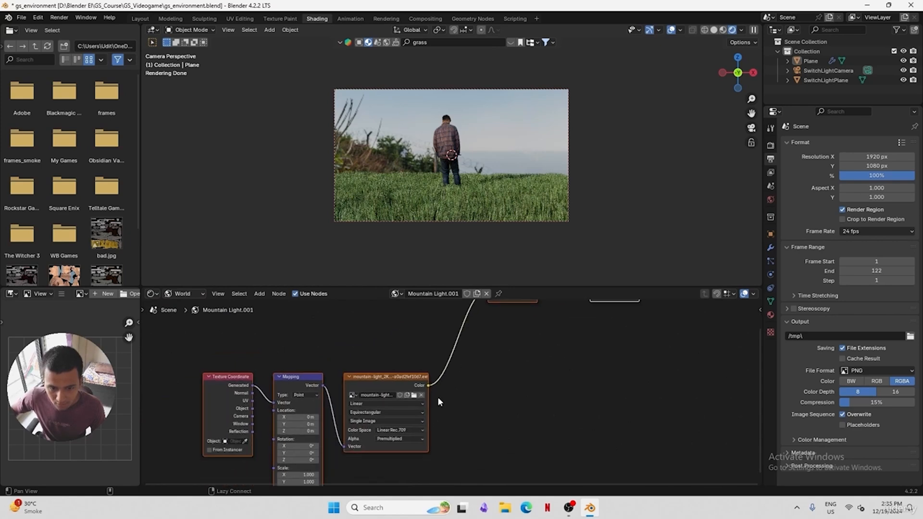
pyautogui.keyDown('alt'); pyautogui.moveTo(322, 355); pyautogui.dragTo(387, 333); pyautogui.keyUp('alt')
pyautogui.keyDown('alt'); pyautogui.moveTo(370, 430); pyautogui.dragTo(354, 413); pyautogui.keyUp('alt')
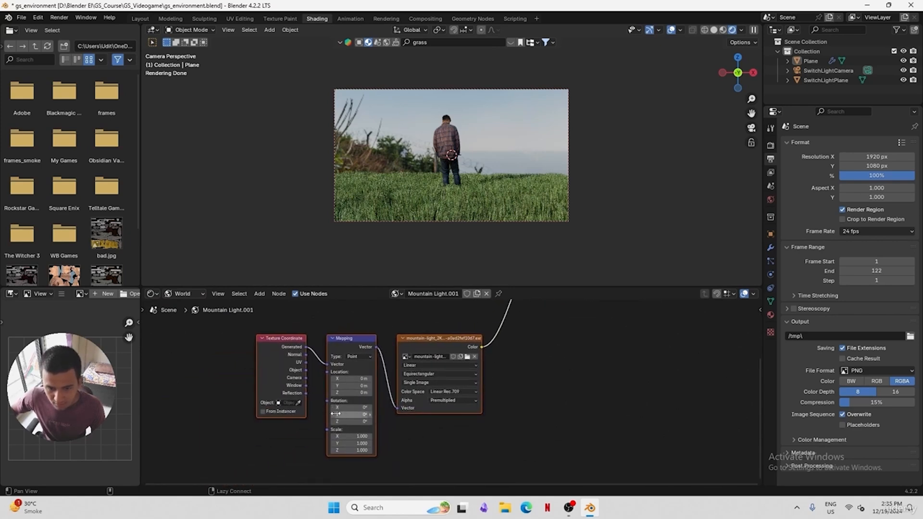
pyautogui.click(542, 460)
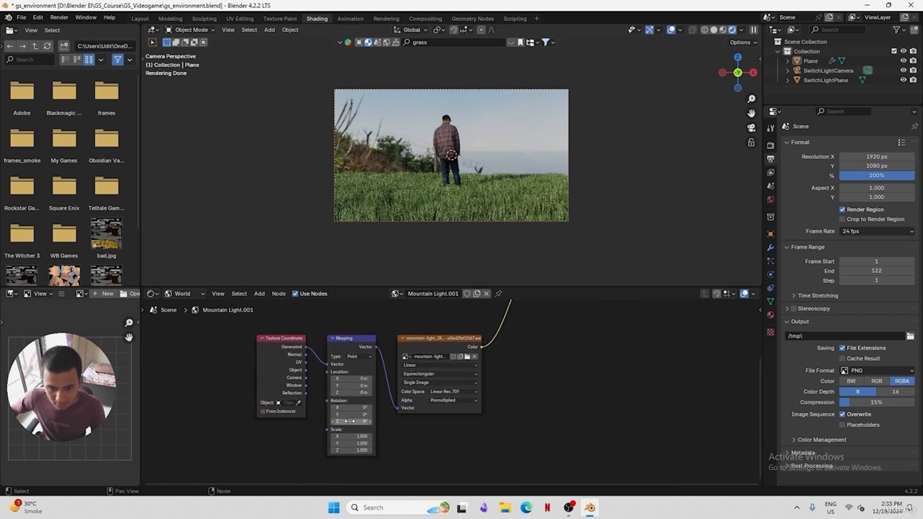
pyautogui.moveTo(347, 422); pyautogui.dragTo(246, 421)
pyautogui.moveTo(434, 199); pyautogui.dragTo(527, 195, button='middle')
pyautogui.scroll(-5, 481, 211)
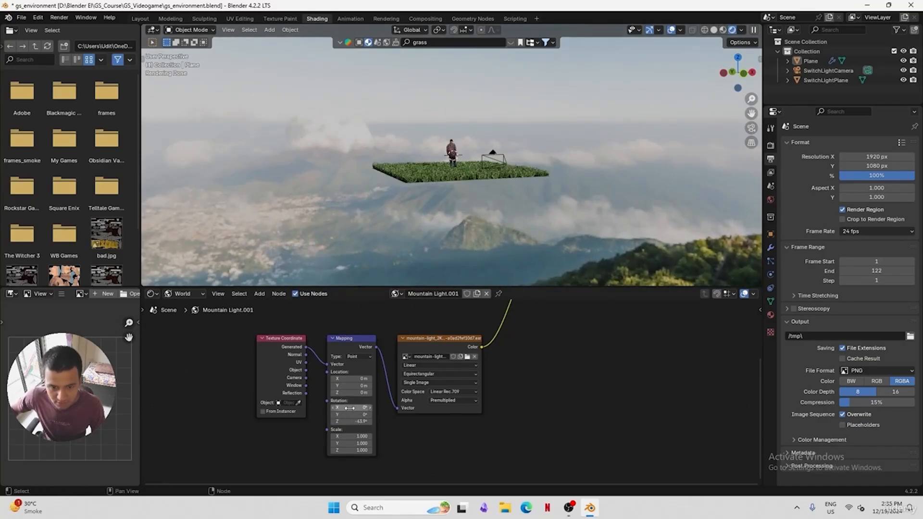
pyautogui.moveTo(350, 408); pyautogui.dragTo(334, 422)
pyautogui.press('KP_0')
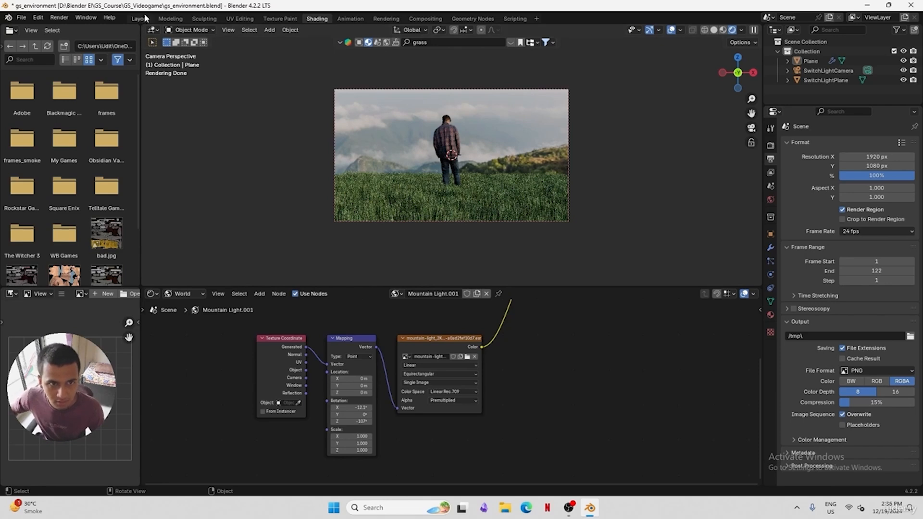
# Save the file in solid shading, then preview the camera view in rendered shading in the Layout workspace and save again
pyautogui.click(714, 30)
pyautogui.hotkey('ctrl', 's')
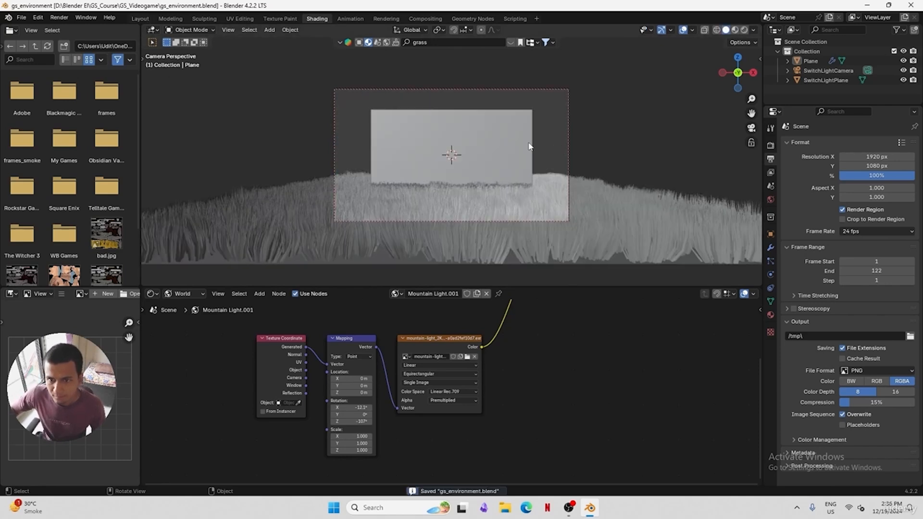
pyautogui.click(140, 19)
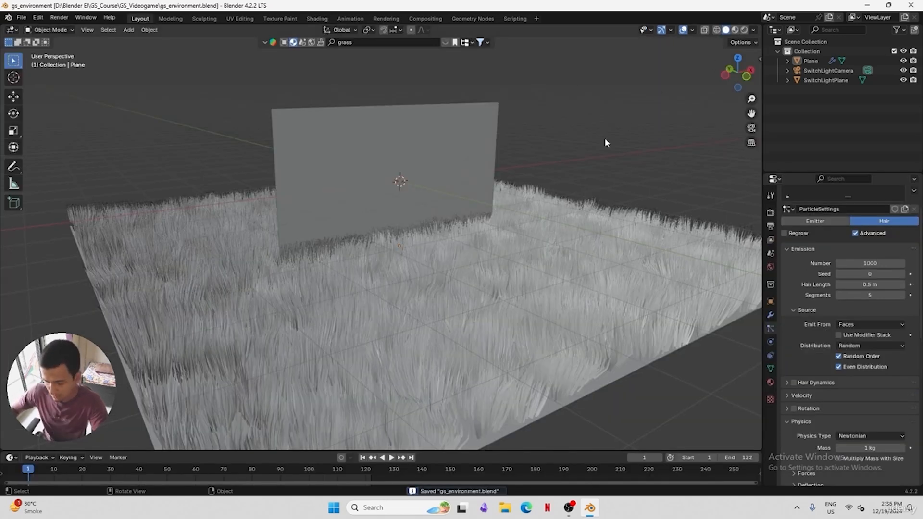
pyautogui.press('KP_0')
pyautogui.click(743, 30)
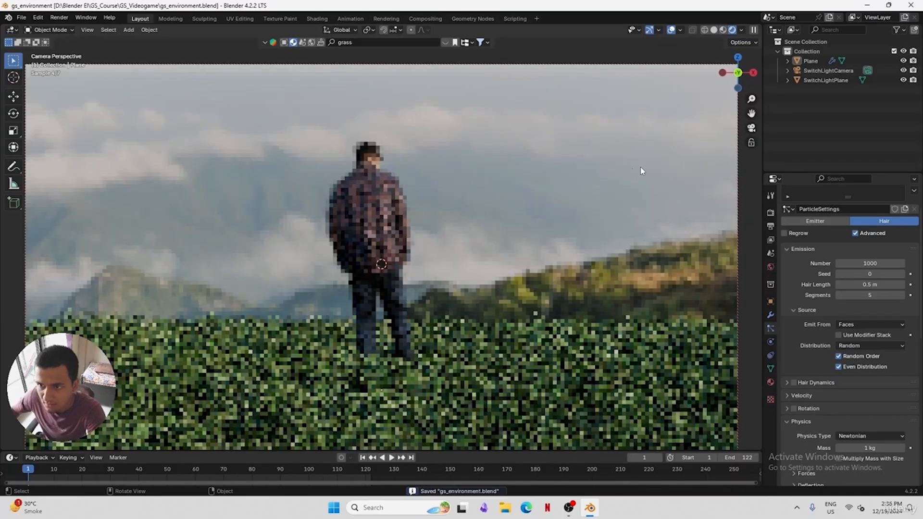
pyautogui.scroll(-2, 588, 178)
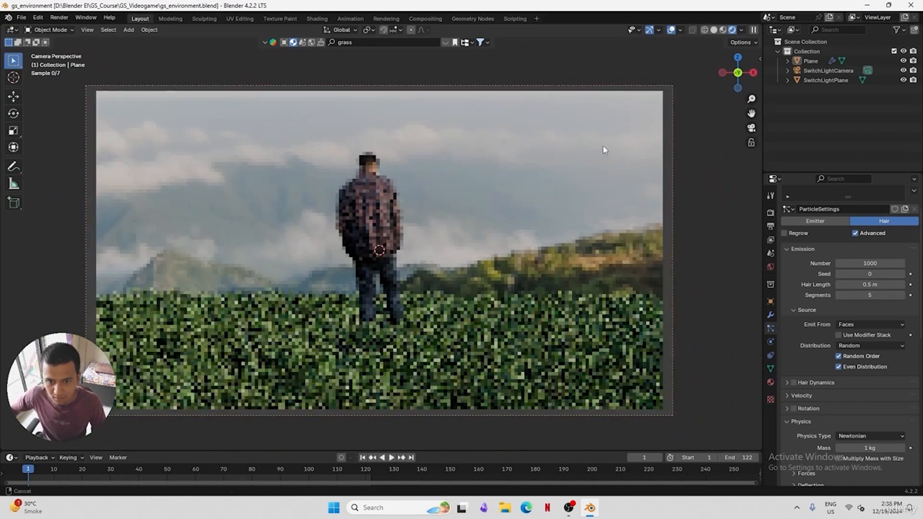
pyautogui.hotkey('ctrl', 's')
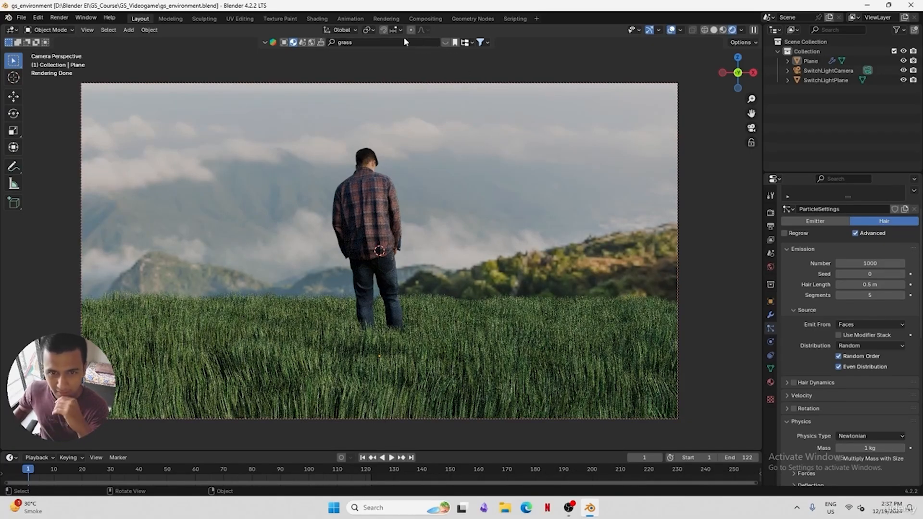
# Bring up the "mountains" HDRs in the asset library and download Mountain Light at 4096 resolution
pyautogui.click(311, 43)
pyautogui.click(447, 42)
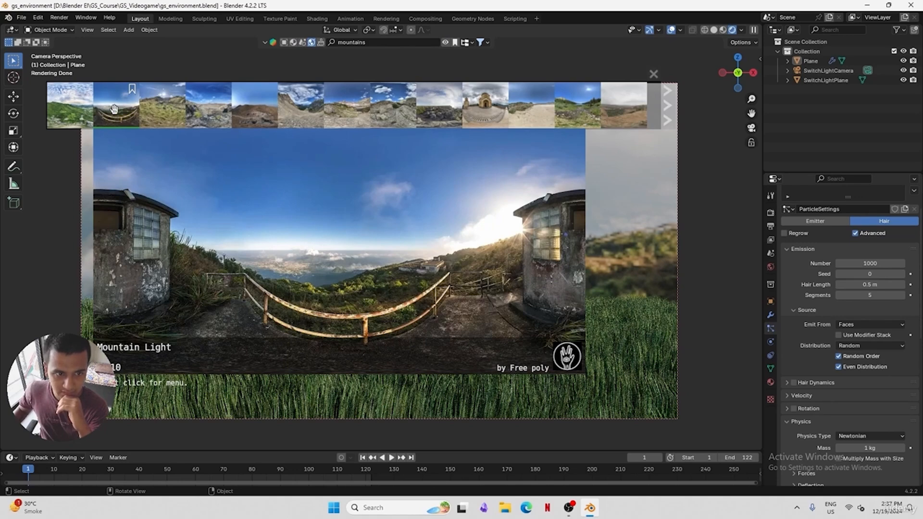
pyautogui.click(120, 110)
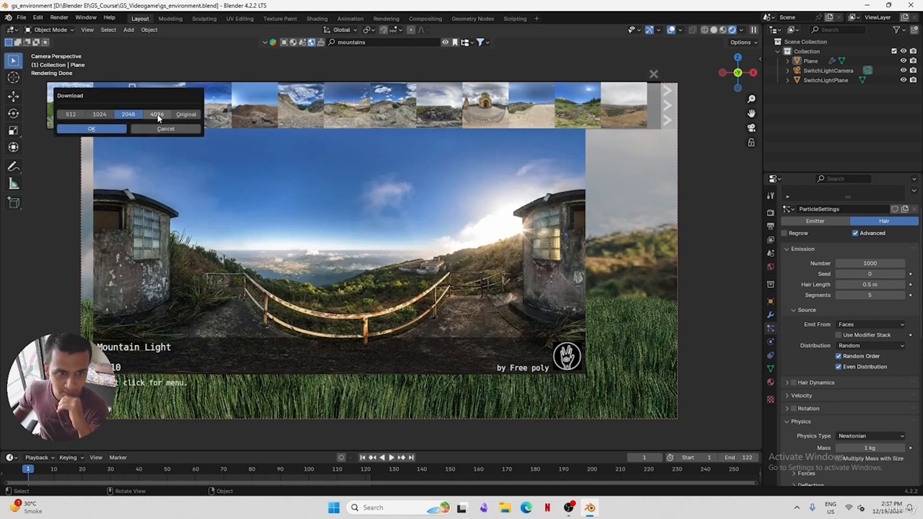
pyautogui.click(158, 115)
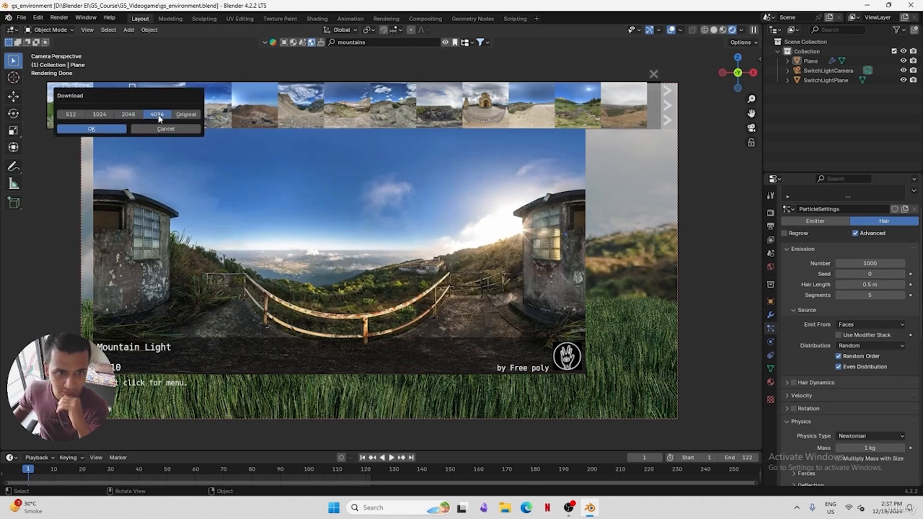
pyautogui.click(115, 131)
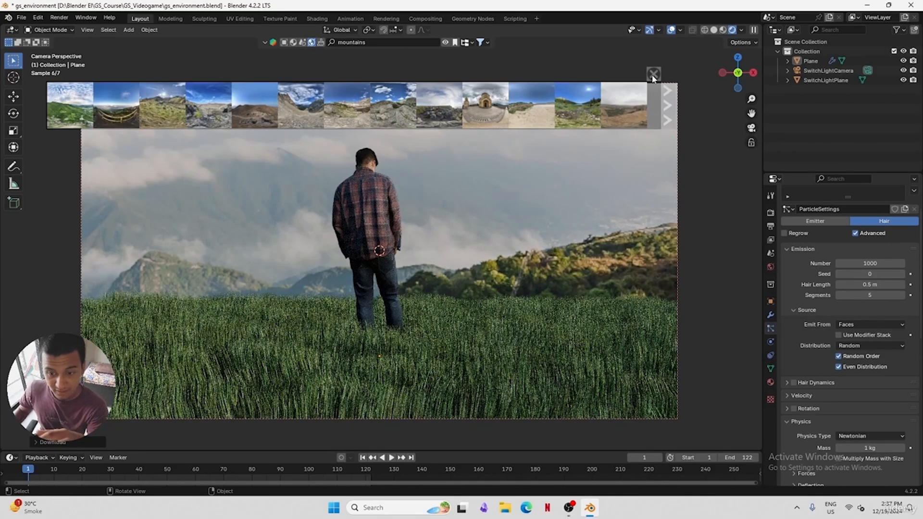
pyautogui.click(653, 76)
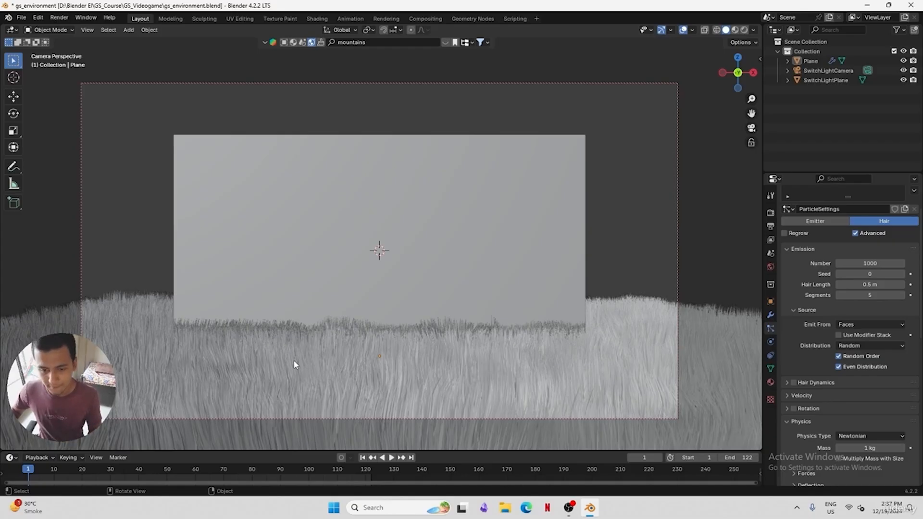
# View the scene from outside the camera in solid shading and select the SwitchLightCamera
pyautogui.moveTo(293, 361); pyautogui.dragTo(505, 256, button='middle')
pyautogui.click(506, 259)
pyautogui.moveTo(414, 324); pyautogui.dragTo(456, 309, button='middle')
pyautogui.hotkey('ctrl', 's')
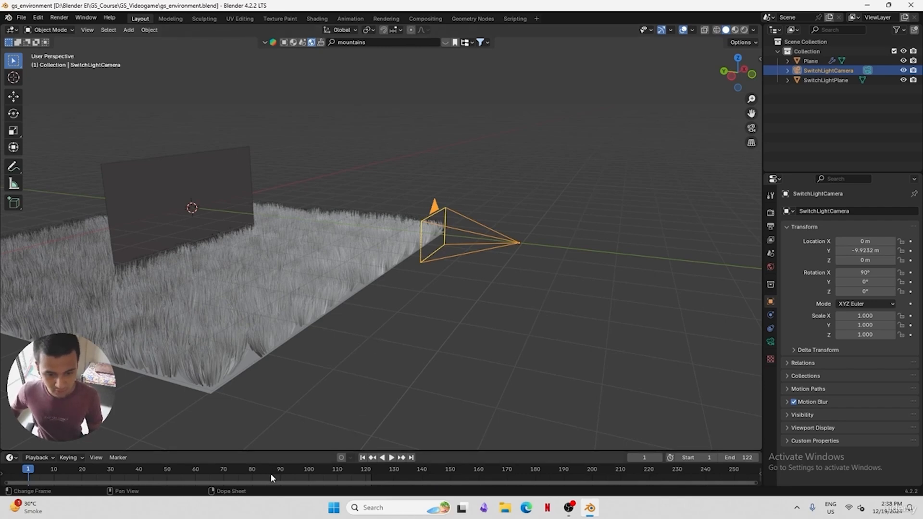
# Show the timeline in seconds and move the playhead to the last frame, 122
pyautogui.press('ctrl')
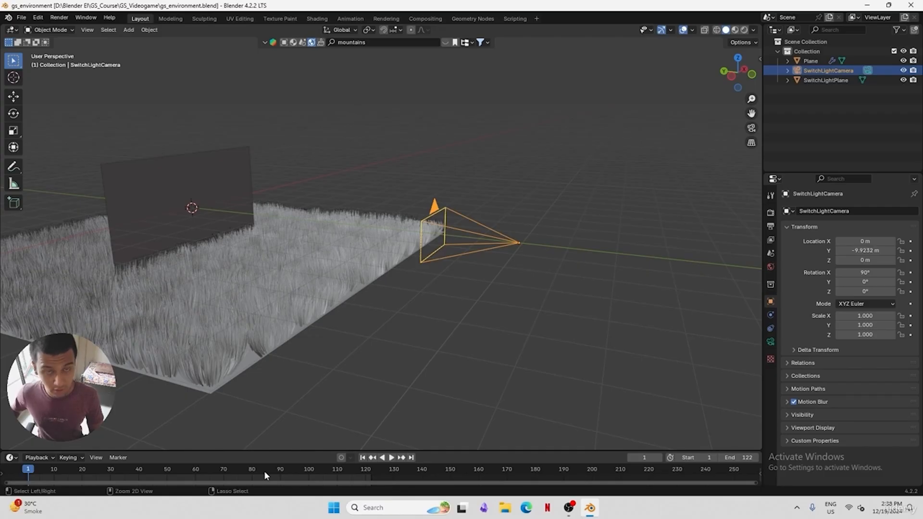
pyautogui.hotkey('ctrl', 't')
pyautogui.moveTo(264, 472); pyautogui.dragTo(372, 475)
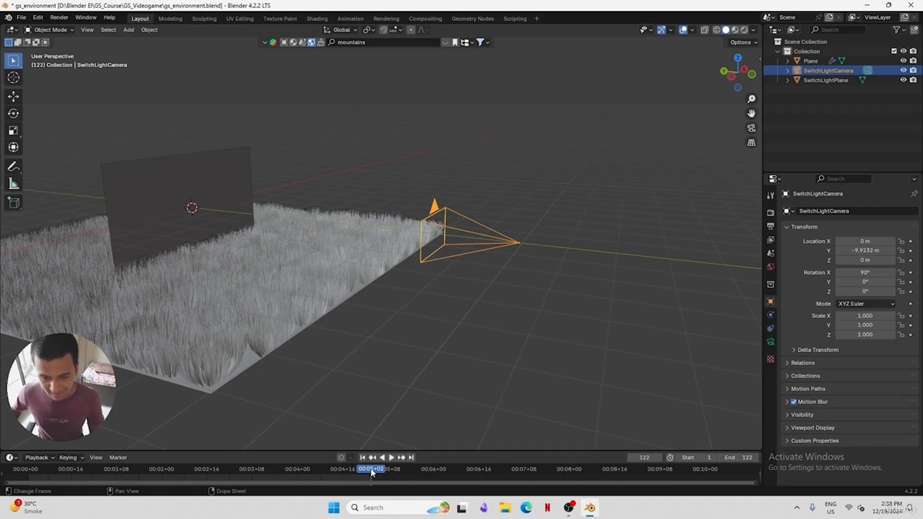
# Show the timeline in frames instead of seconds and check frame 1 before returning the playhead to frame 122
pyautogui.moveTo(372, 474)
pyautogui.mouseDown()
pyautogui.moveTo(624, 474)
pyautogui.moveTo(346, 474)
pyautogui.moveTo(371, 473)
pyautogui.mouseUp()
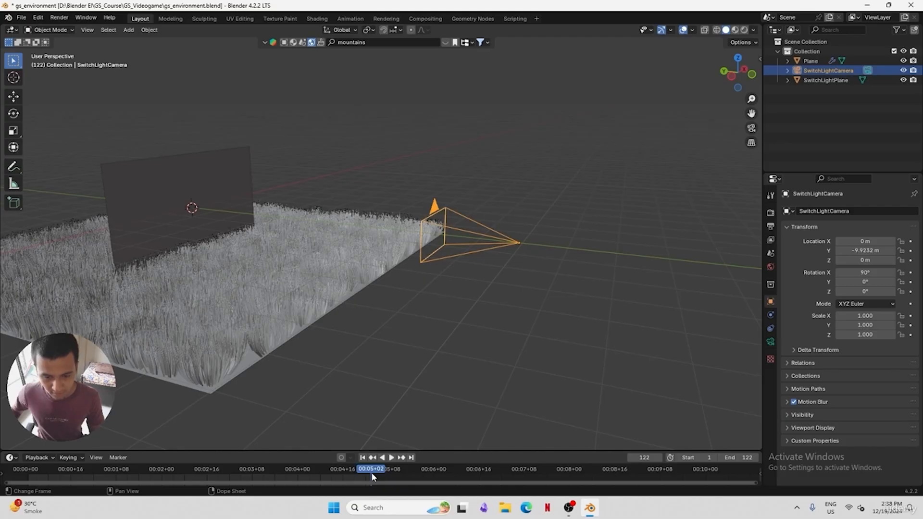
pyautogui.hotkey('ctrl', 't')
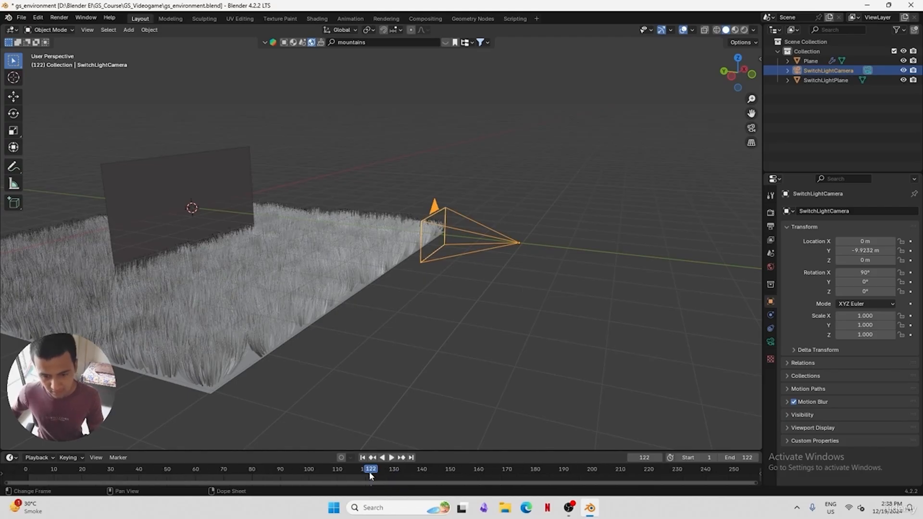
pyautogui.click(339, 469)
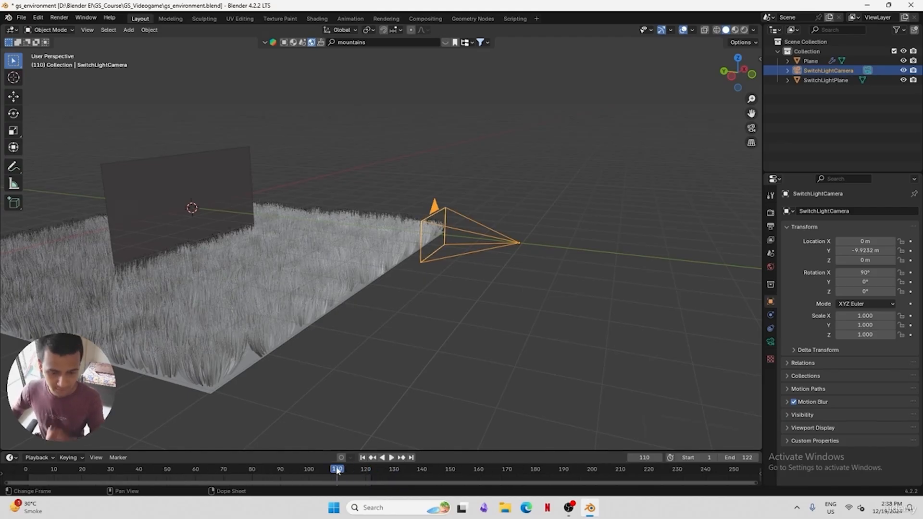
pyautogui.click(29, 469)
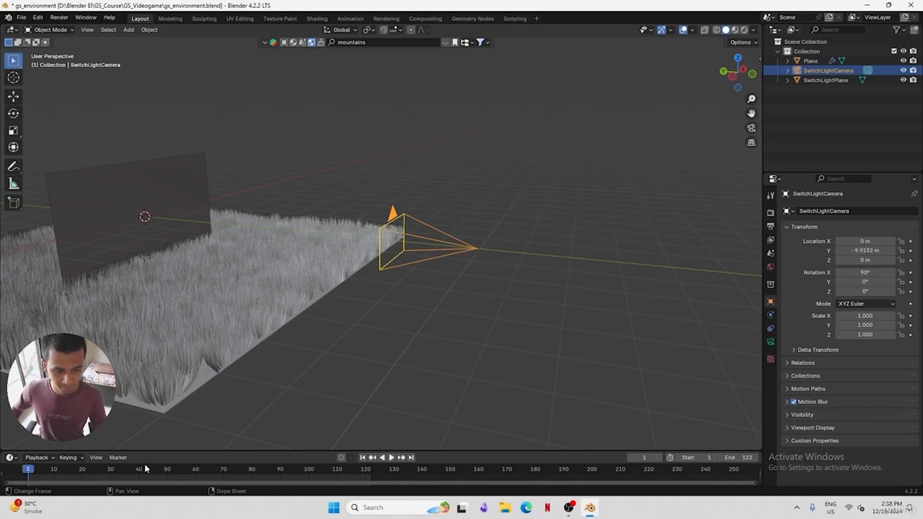
pyautogui.click(370, 470)
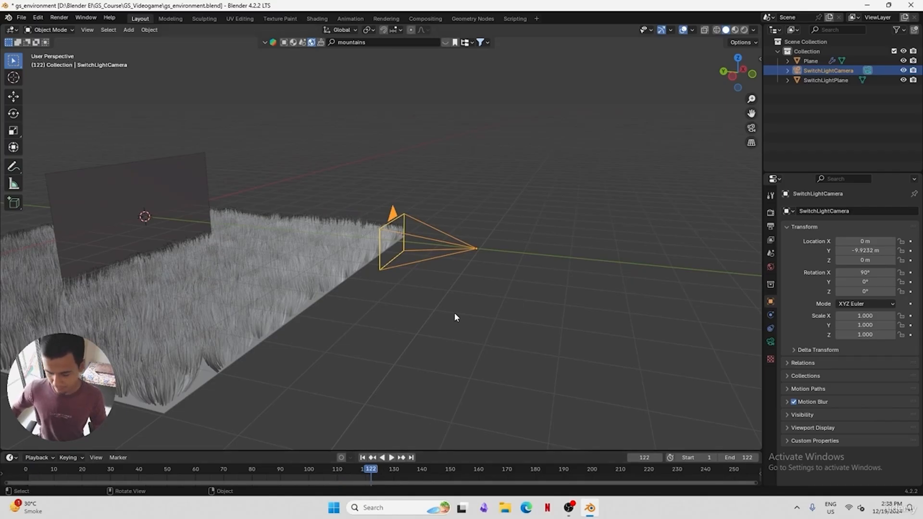
# Look through the camera in rendered shading and keyframe the SwitchLightCamera's transforms at frame 122
pyautogui.press('KP_0')
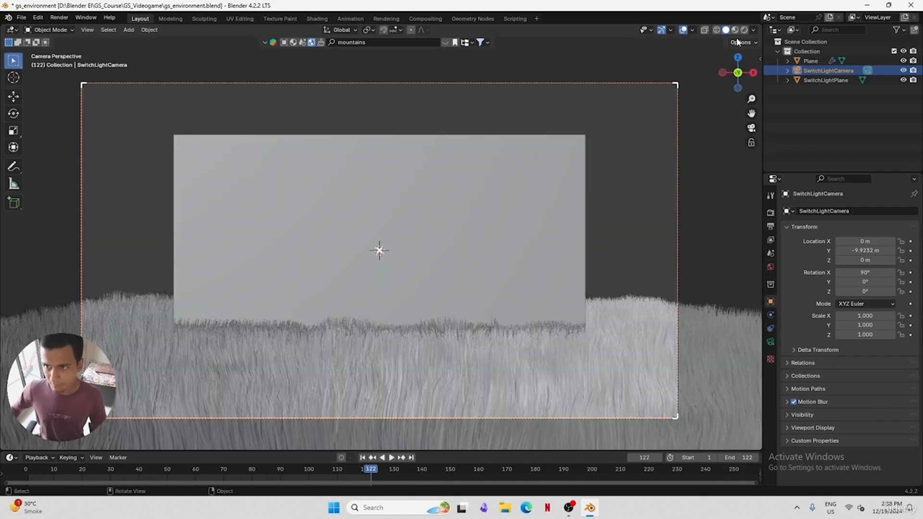
pyautogui.click(745, 30)
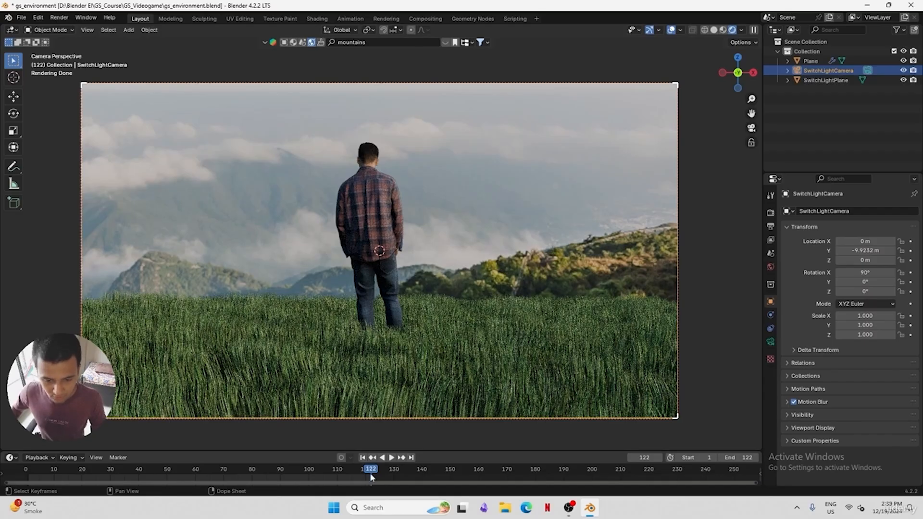
pyautogui.press('i')
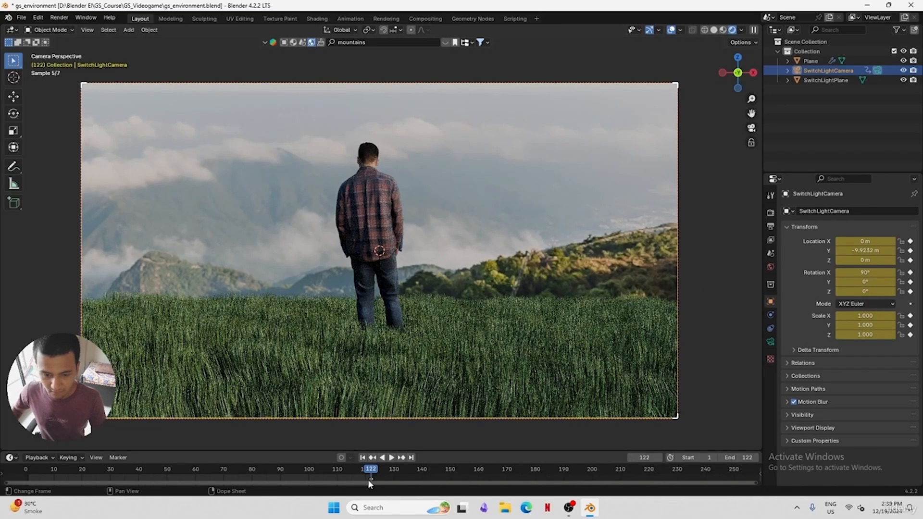
# At frame 1, pull the camera back to about Y -12.5 m, raise it to about Z 0.19 m, and keyframe it
pyautogui.click(28, 470)
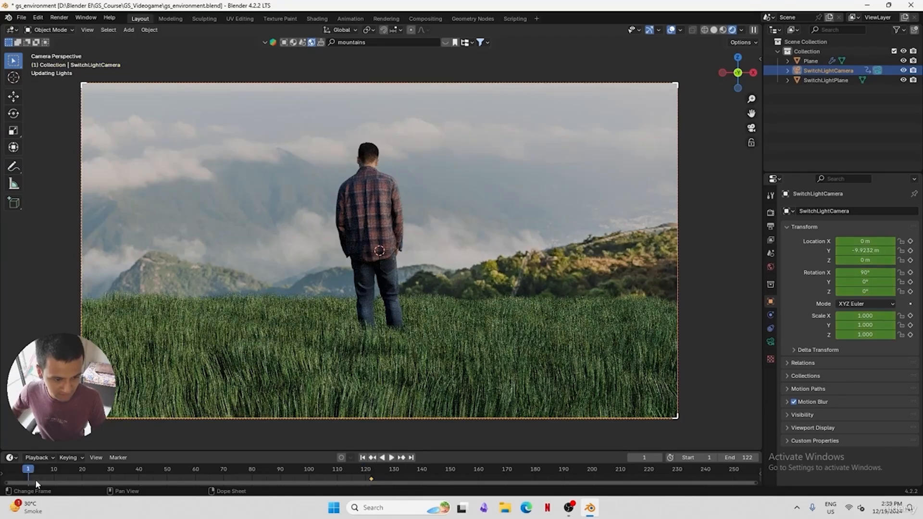
pyautogui.press('g')
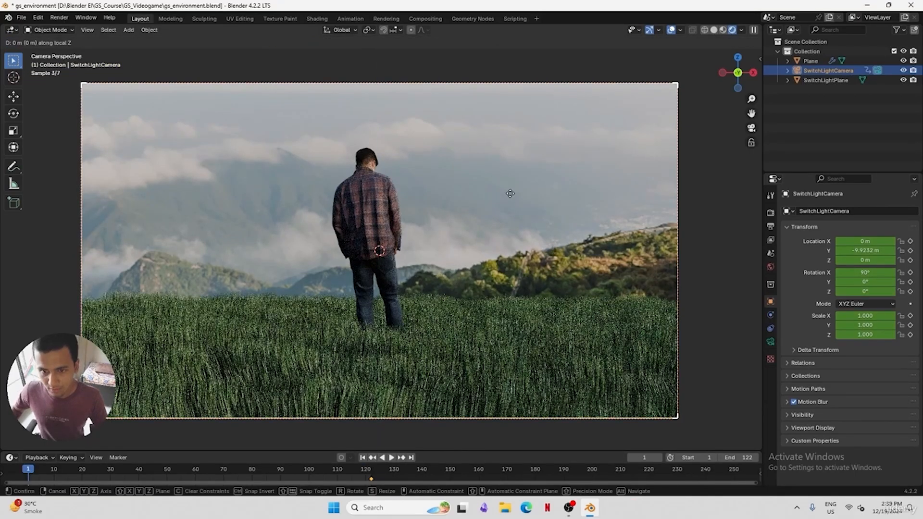
pyautogui.press('z')
pyautogui.press('z')
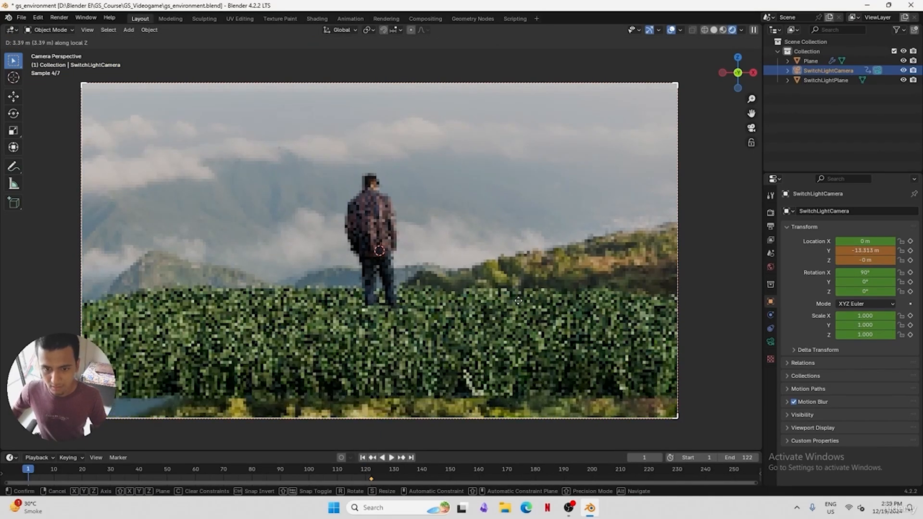
pyautogui.click(518, 289)
pyautogui.press('g')
pyautogui.press('z')
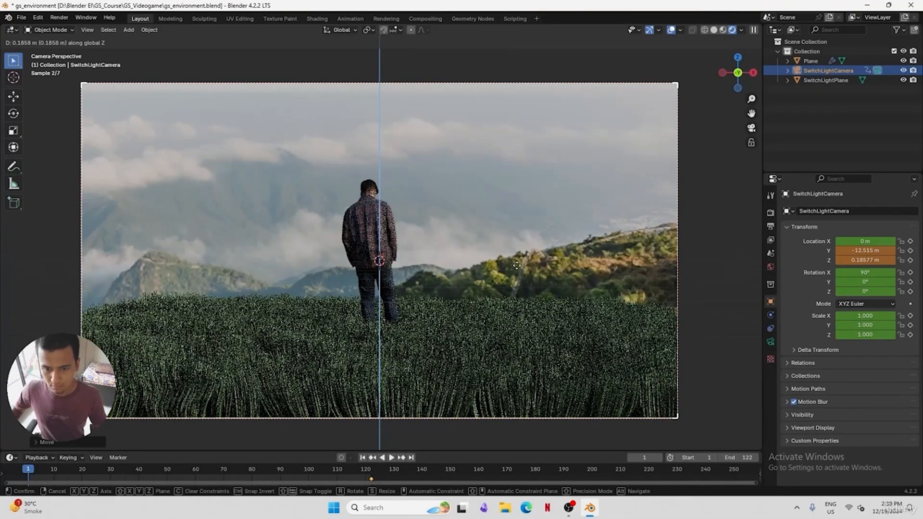
pyautogui.click(516, 266)
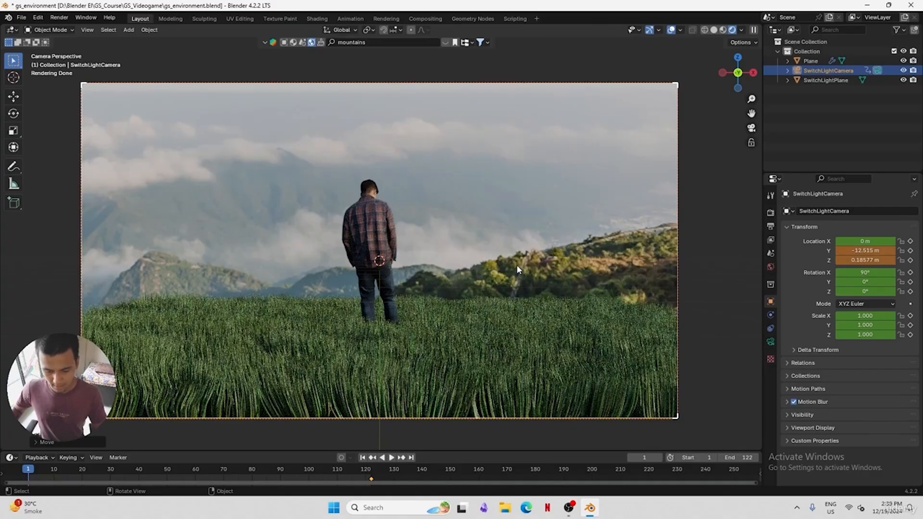
# Scale the grass plane up to about 1.3 times its size
pyautogui.click(479, 359)
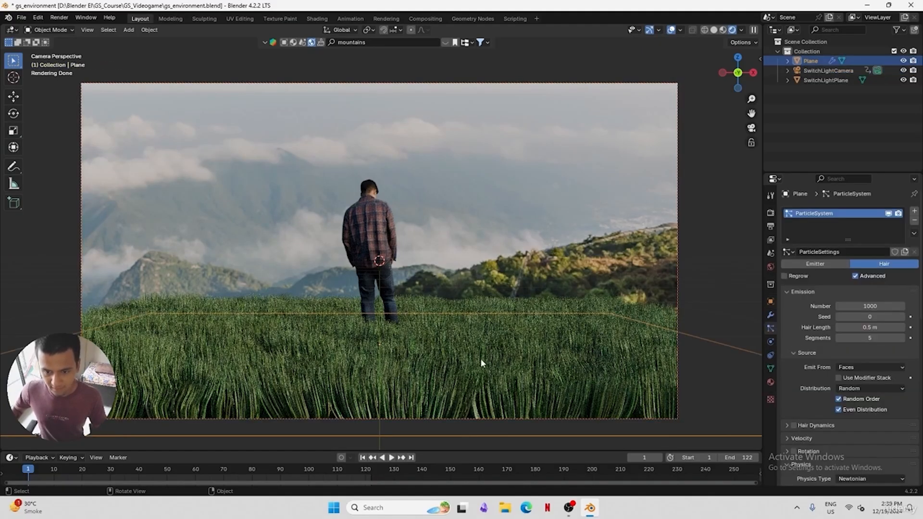
pyautogui.press('s')
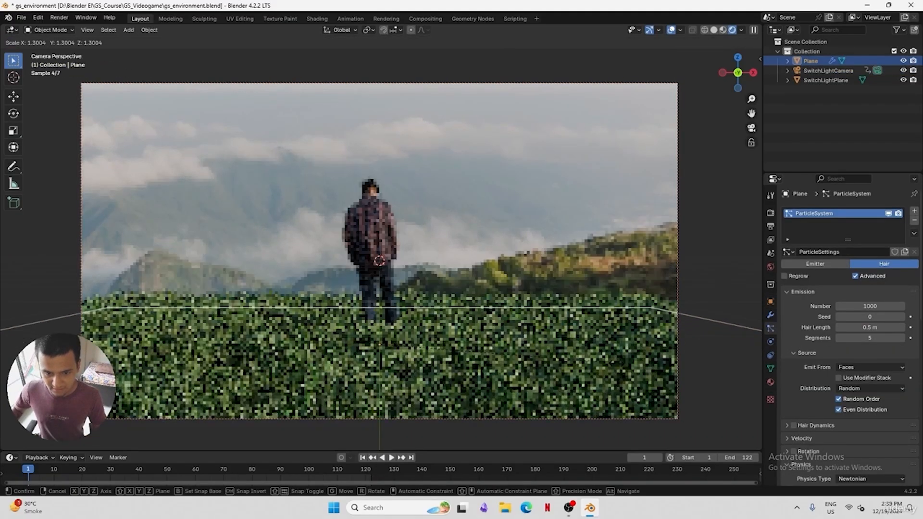
pyautogui.press('Return')
# Shift the grass plane about -1.6 m along global Y in material preview, return to the camera view, and save the file
pyautogui.moveTo(476, 269); pyautogui.dragTo(738, 71, button='middle')
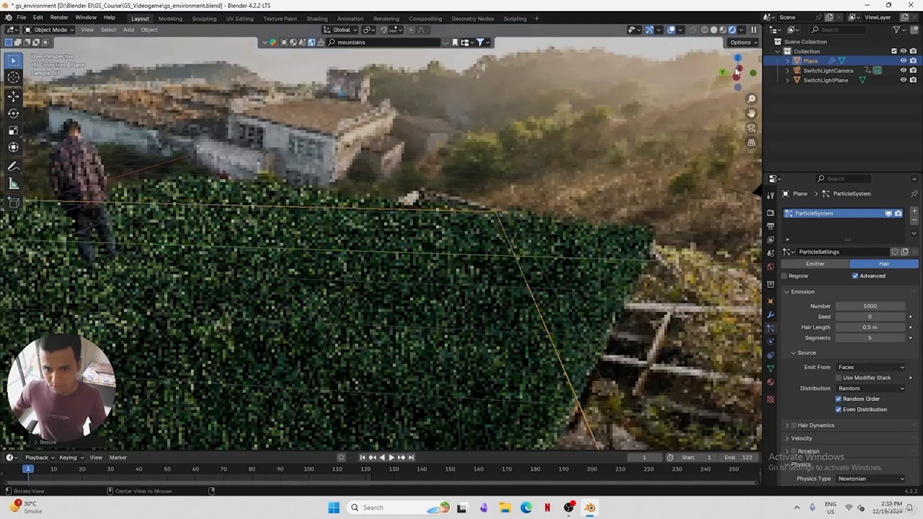
pyautogui.click(723, 30)
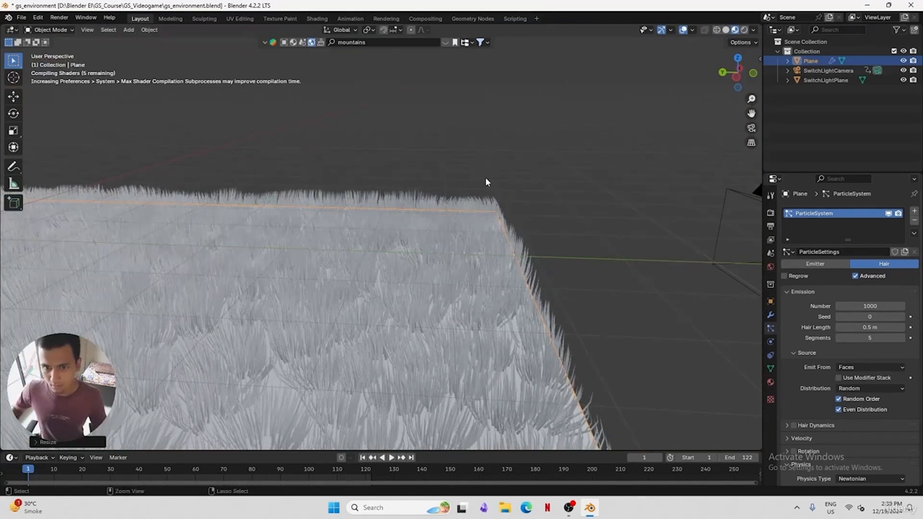
pyautogui.scroll(-5, 486, 182)
pyautogui.moveTo(492, 230); pyautogui.dragTo(464, 246, button='middle')
pyautogui.press('g')
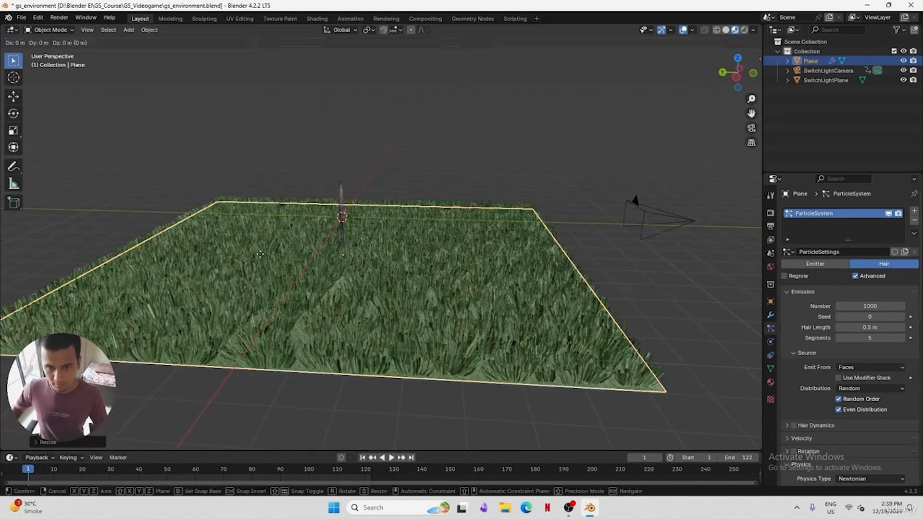
pyautogui.press('y')
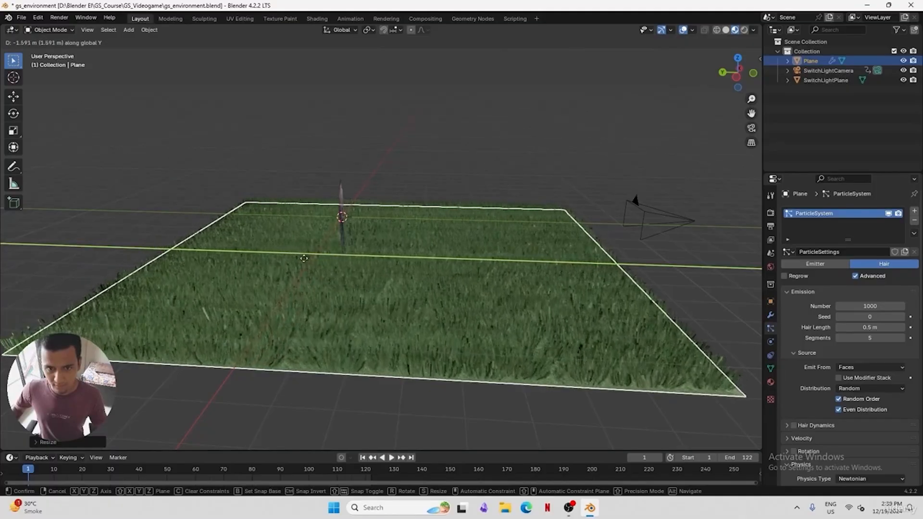
pyautogui.click(304, 258)
pyautogui.press('KP_0')
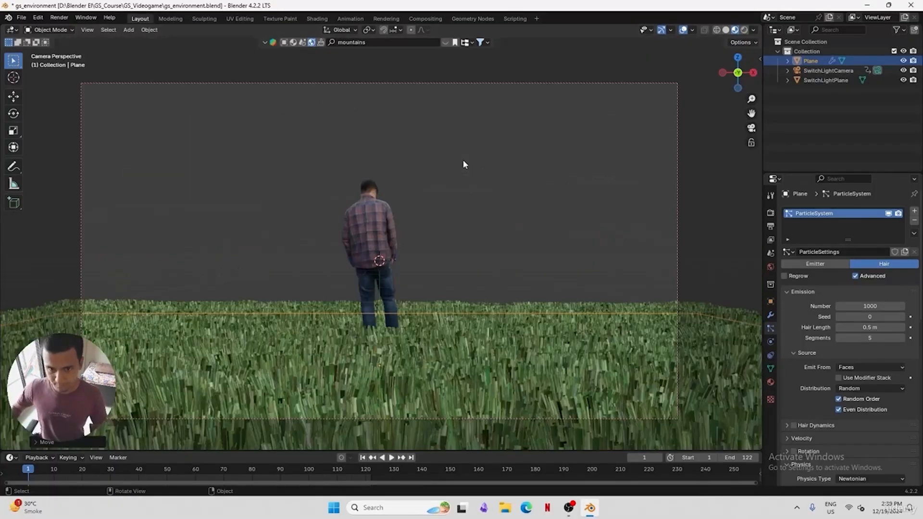
pyautogui.hotkey('ctrl', 's')
# Play back the camera move from the start of the timeline, switching to solid shading for smoother playback
pyautogui.press('space')
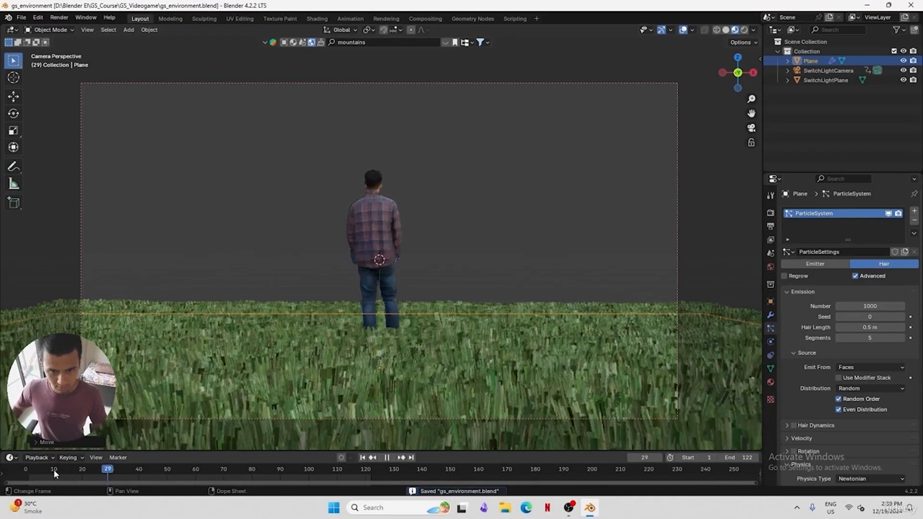
pyautogui.moveTo(55, 474); pyautogui.dragTo(30, 474)
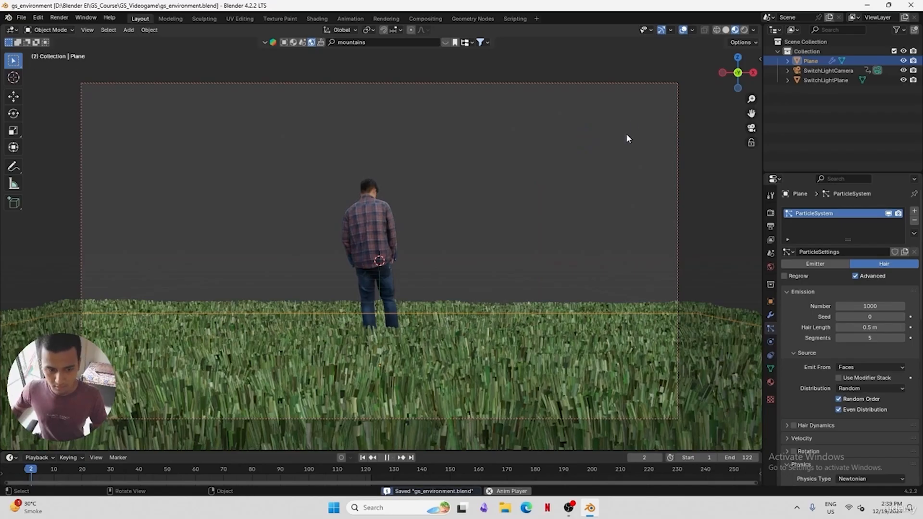
pyautogui.press('space')
pyautogui.click(725, 30)
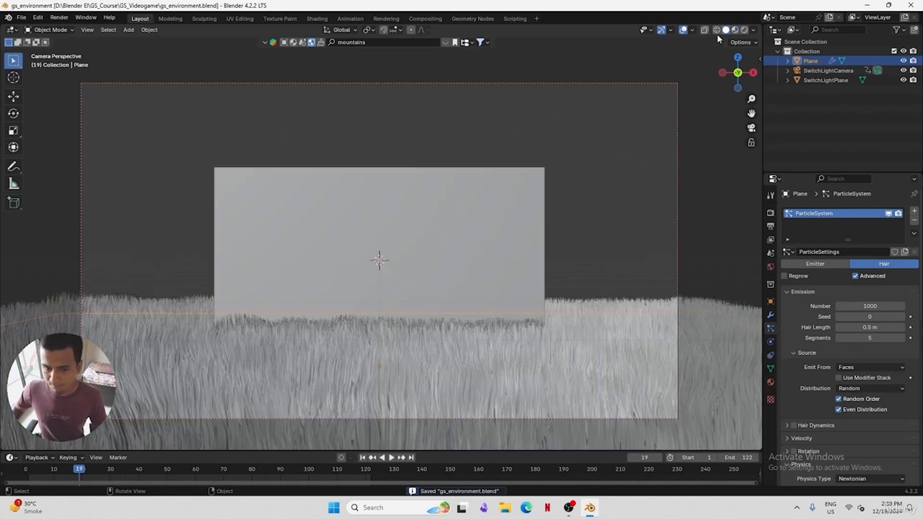
pyautogui.press('space')
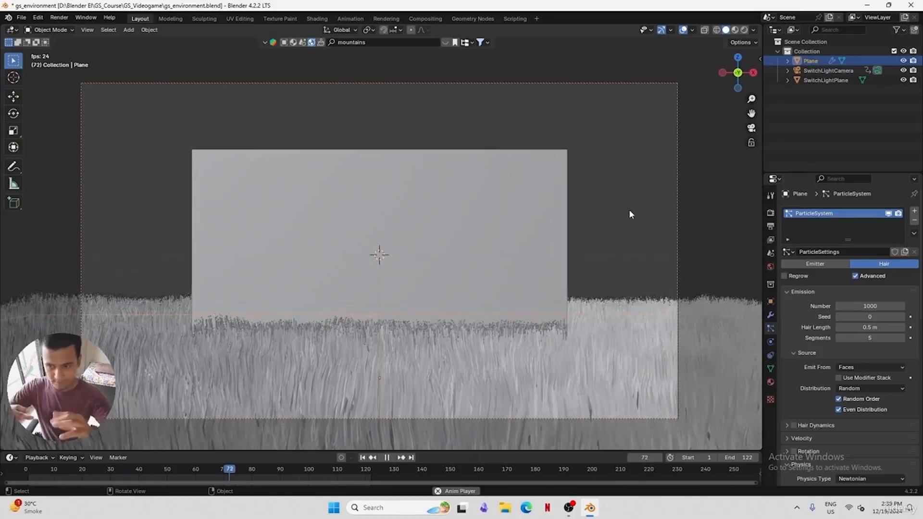
pyautogui.press('space')
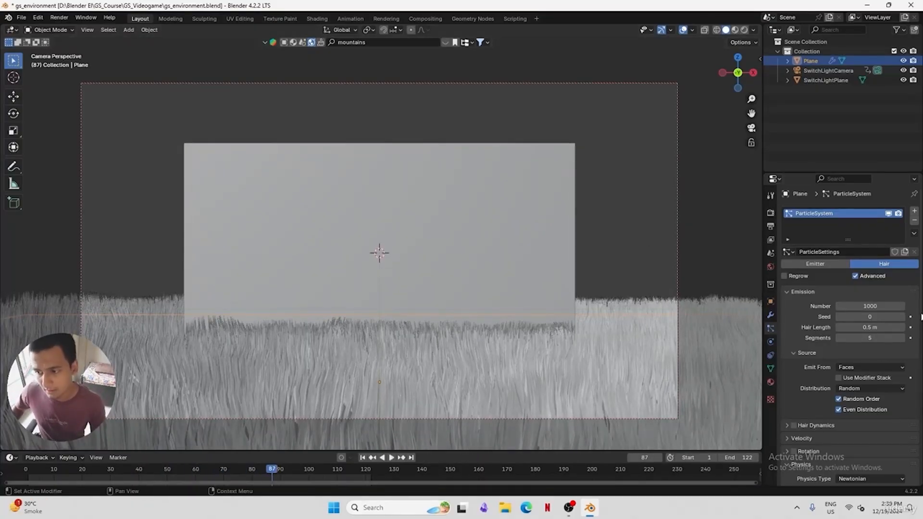
pyautogui.scroll(-15, 835, 325)
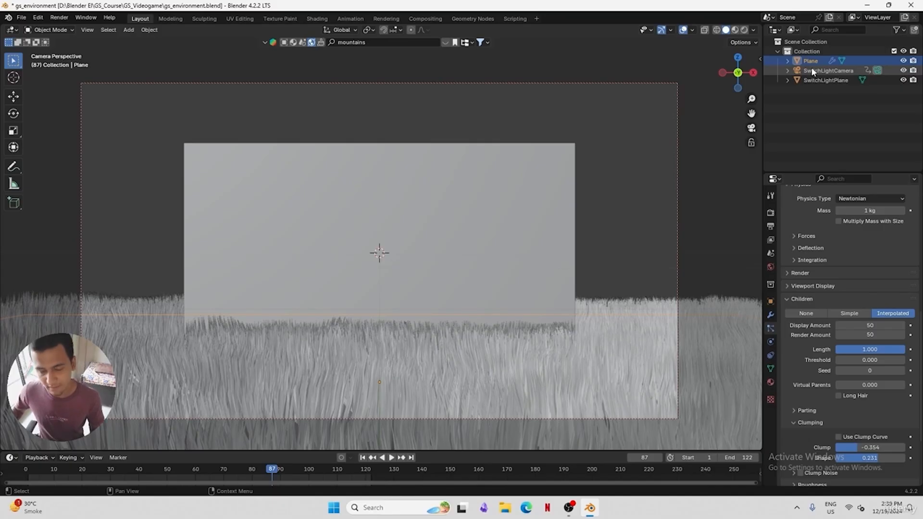
# In the Edge browser, search for "camera shakify addon", view its Blender Extensions page down to the add-on download, and close the browser
pyautogui.click(528, 508)
pyautogui.write('ca')
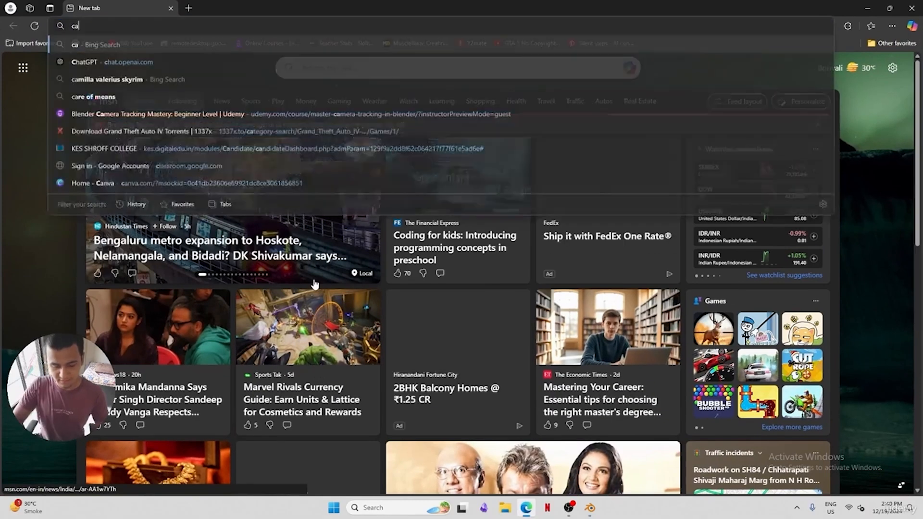
pyautogui.write('mera shakify ad')
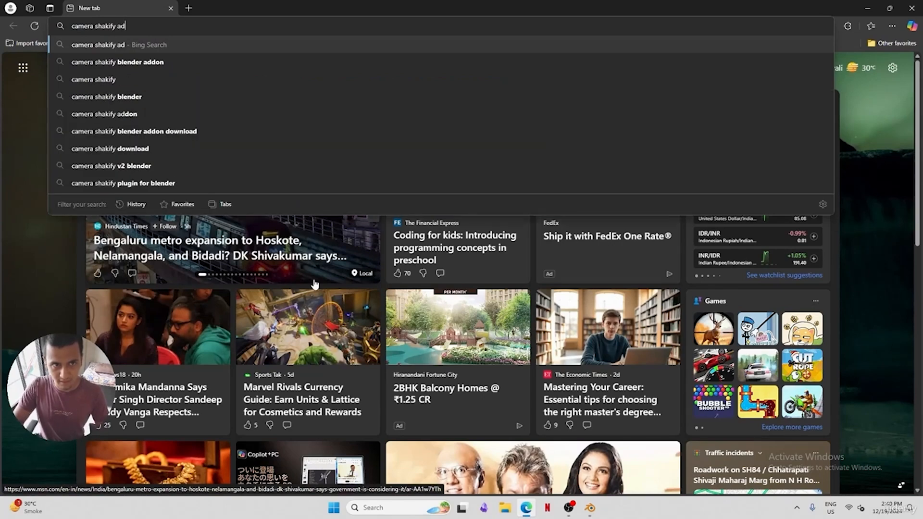
pyautogui.write('don')
pyautogui.press('Return')
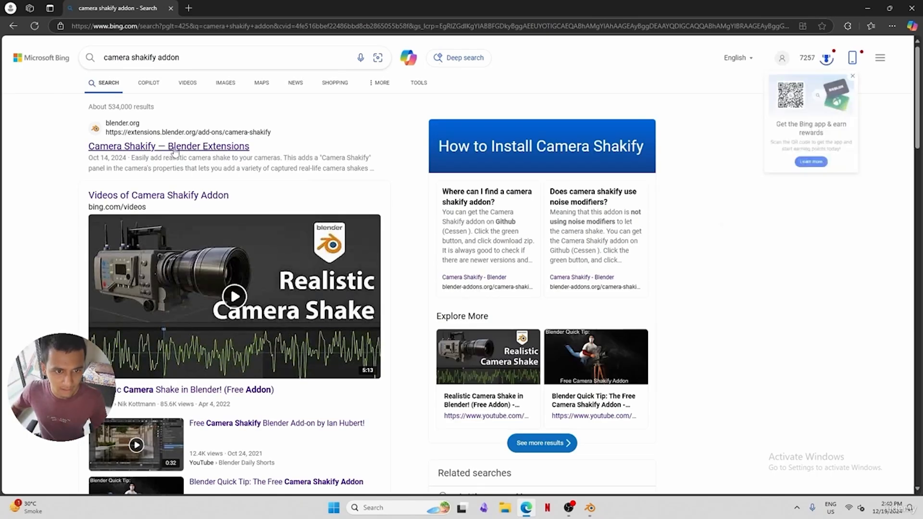
pyautogui.click(174, 148)
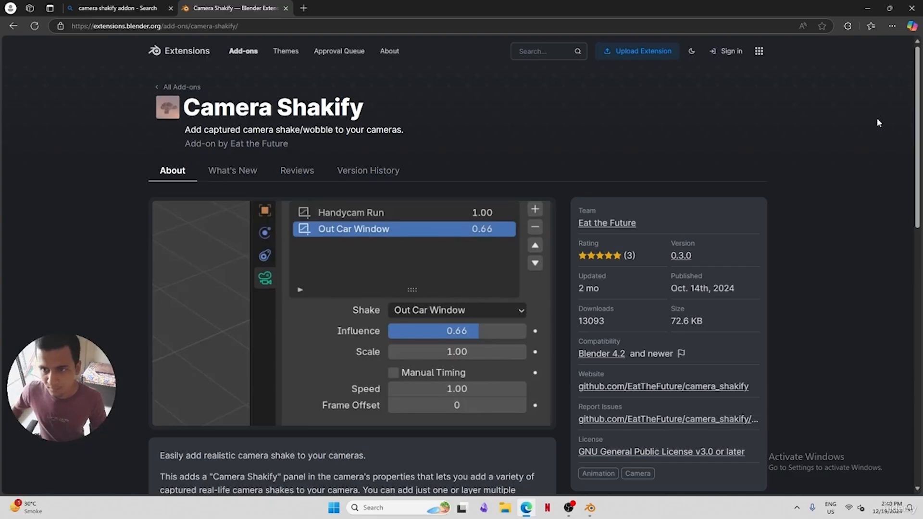
pyautogui.scroll(-5, 884, 134)
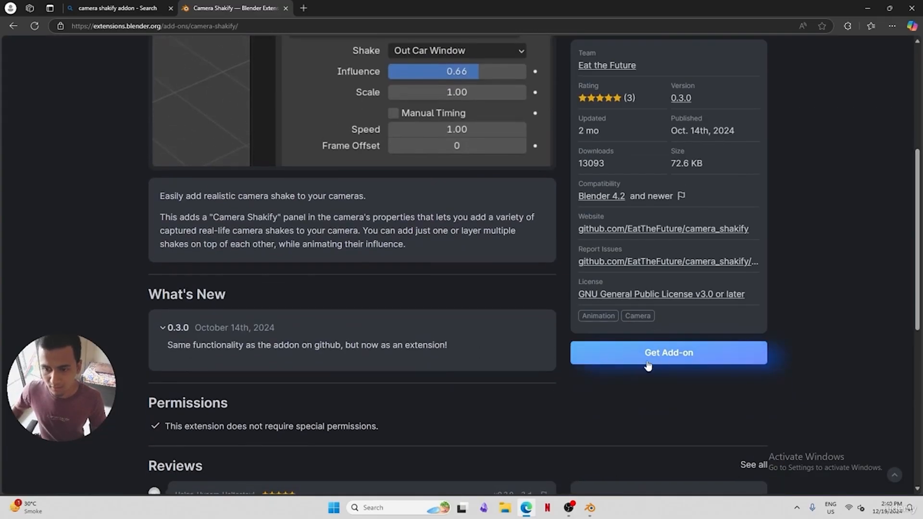
pyautogui.click(912, 8)
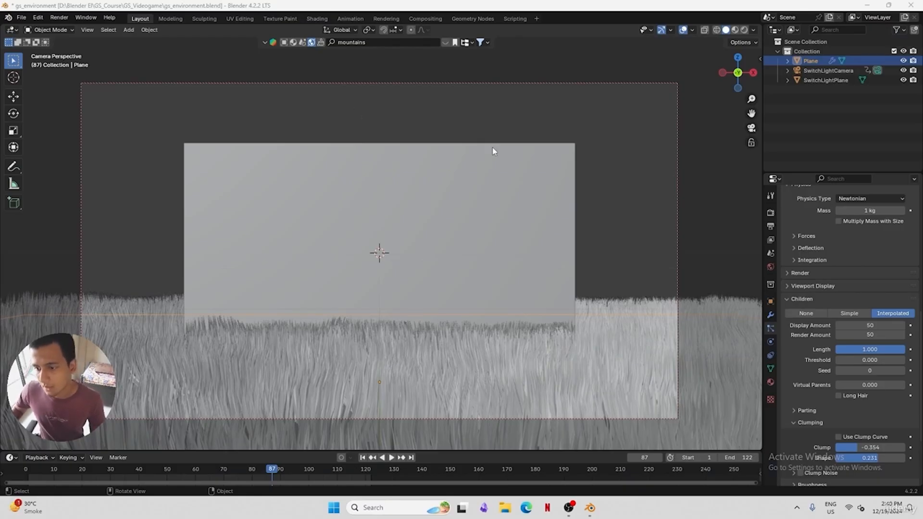
# Add a Camera Shakify shake to SwitchLightCamera with the Investigation preset and play back the shot
pyautogui.scroll(15, 851, 337)
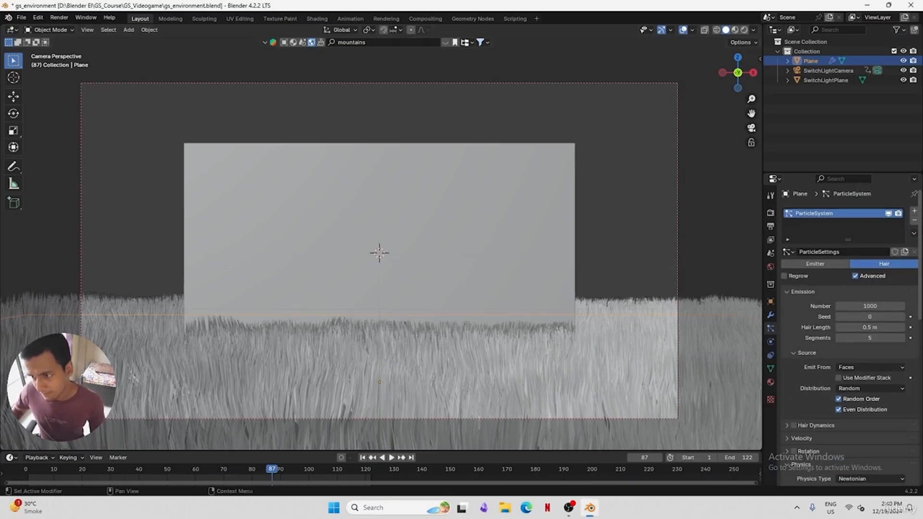
pyautogui.click(809, 72)
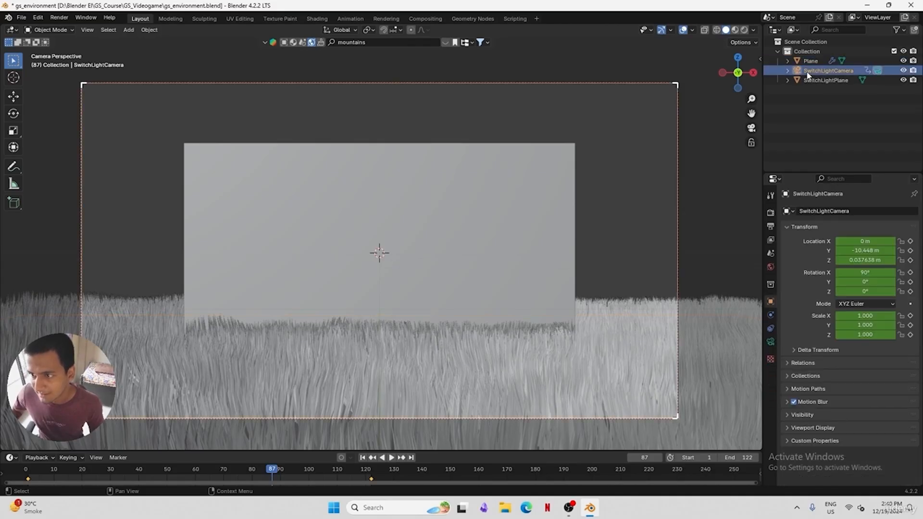
pyautogui.click(771, 341)
pyautogui.scroll(-5, 846, 312)
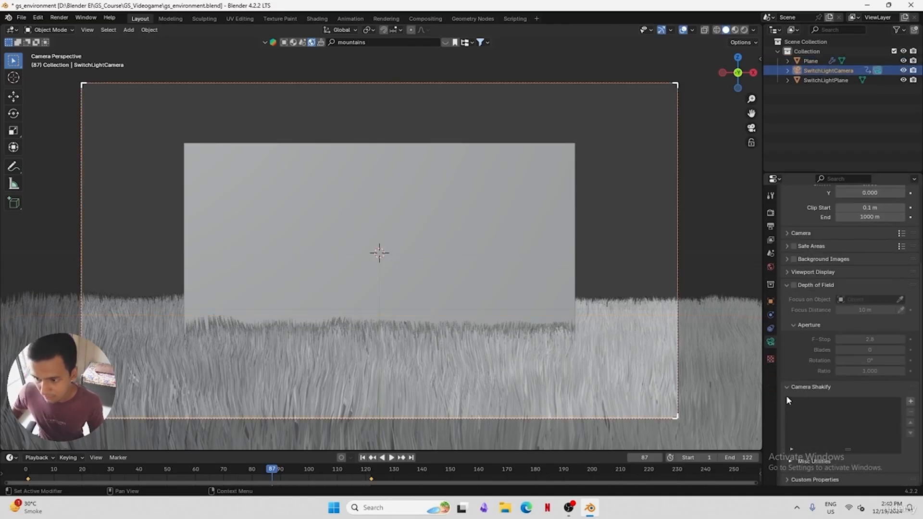
pyautogui.click(911, 401)
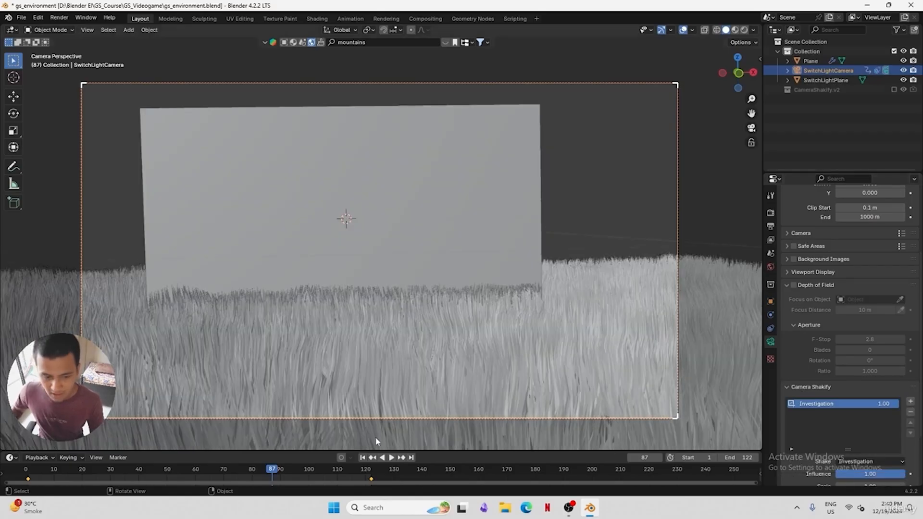
pyautogui.press('space')
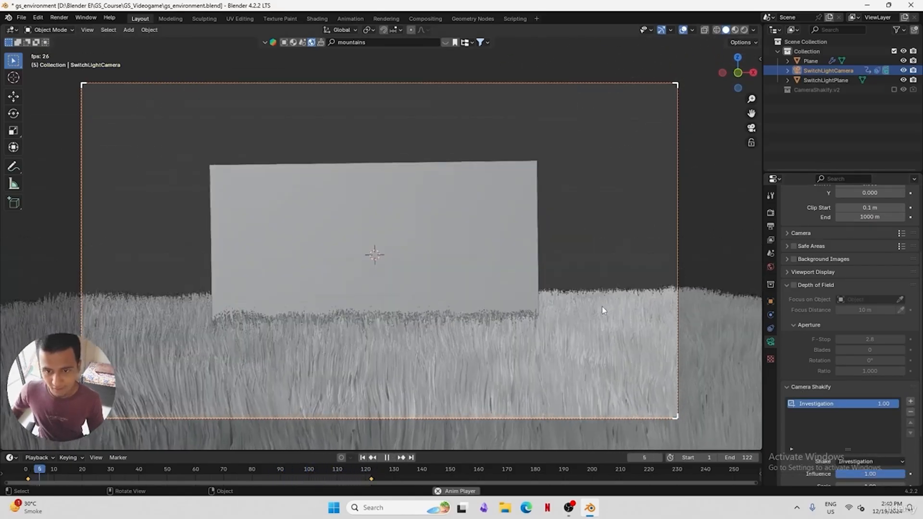
pyautogui.press('space')
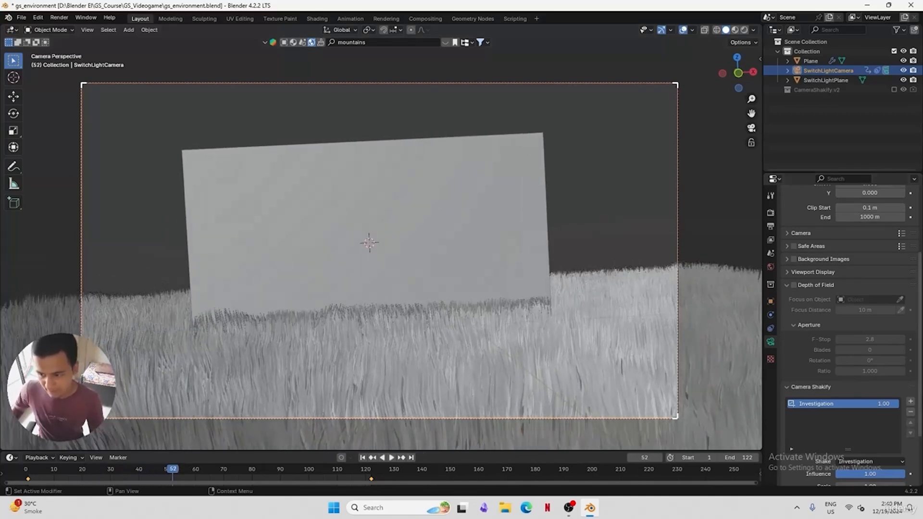
# Change the camera shake to The Wedding, save the file, and play back the shot from the start
pyautogui.scroll(-5, 850, 396)
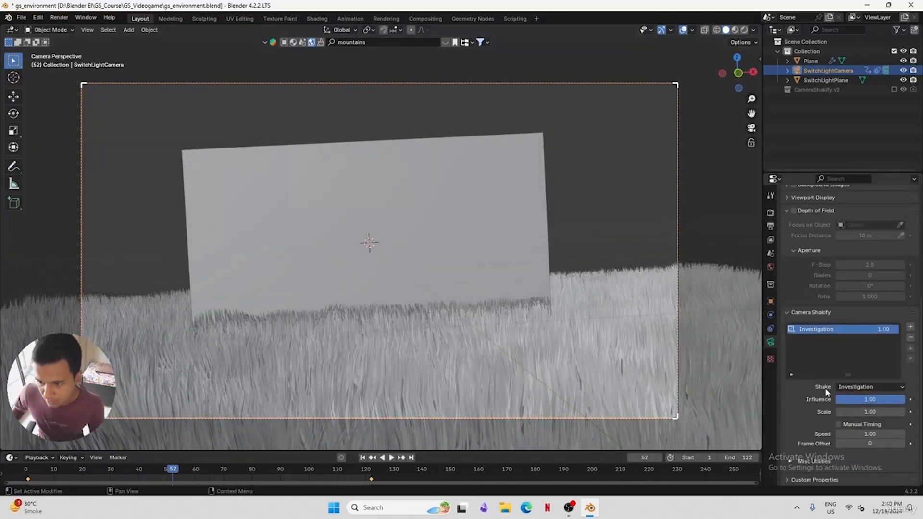
pyautogui.click(842, 387)
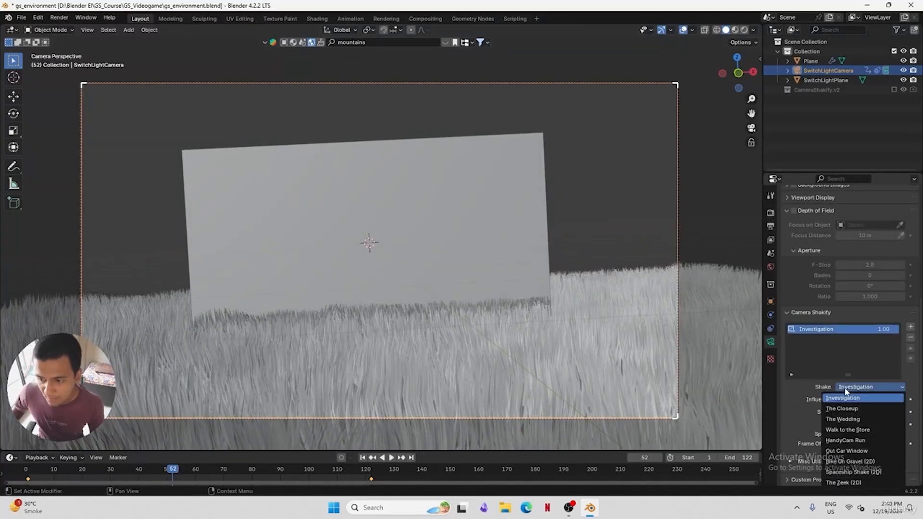
pyautogui.click(857, 420)
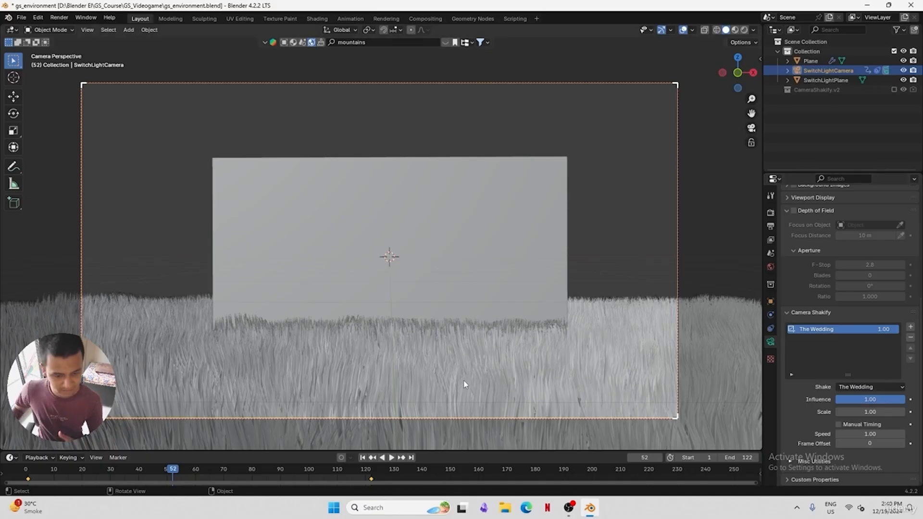
pyautogui.click(854, 389)
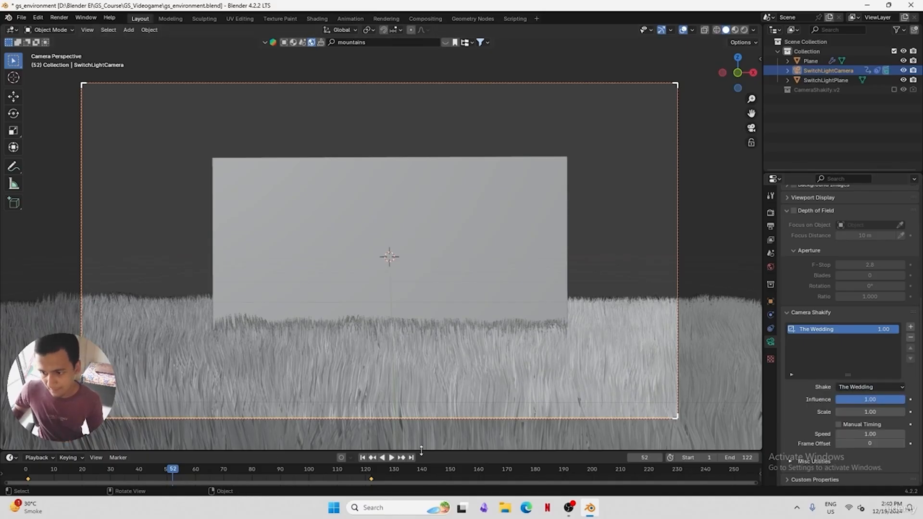
pyautogui.moveTo(110, 469); pyautogui.dragTo(21, 468)
pyautogui.hotkey('ctrl', 's')
pyautogui.press('space')
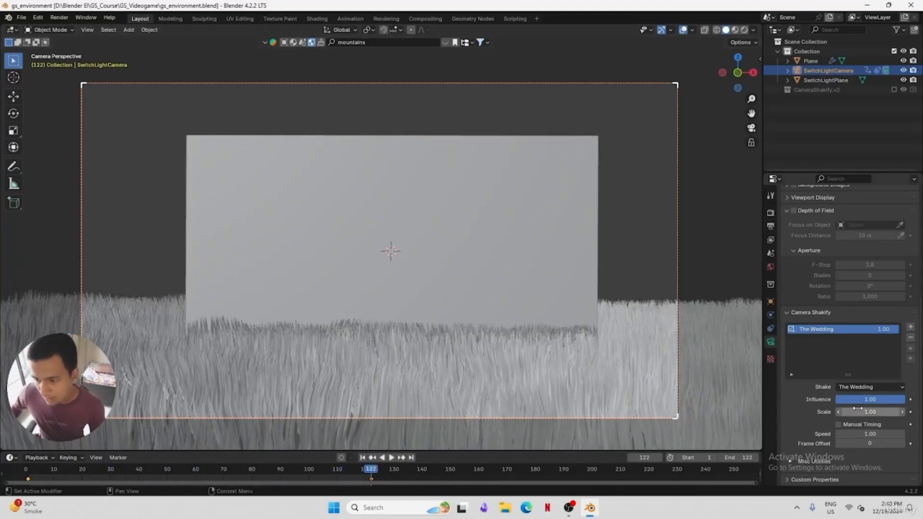
# Set the Wedding shake's scale to 2.00 and play back the camera move
pyautogui.moveTo(857, 413); pyautogui.dragTo(904, 413)
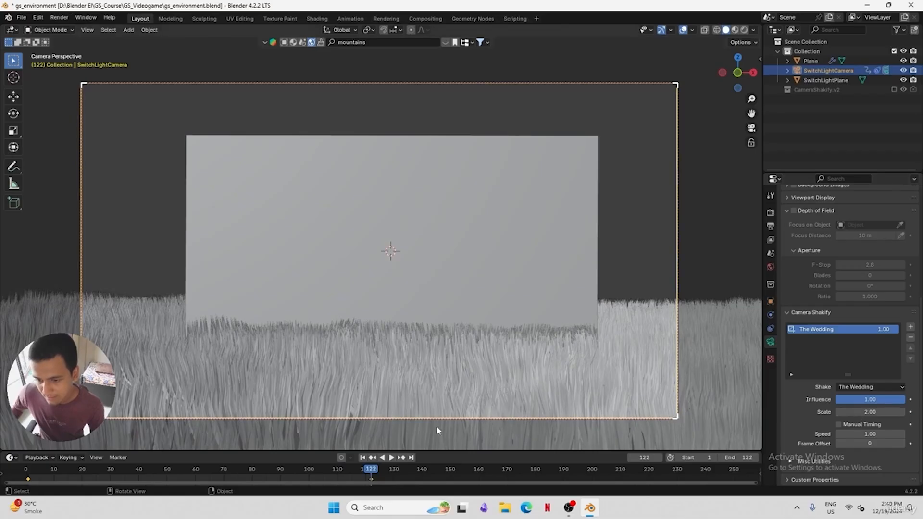
pyautogui.press('space')
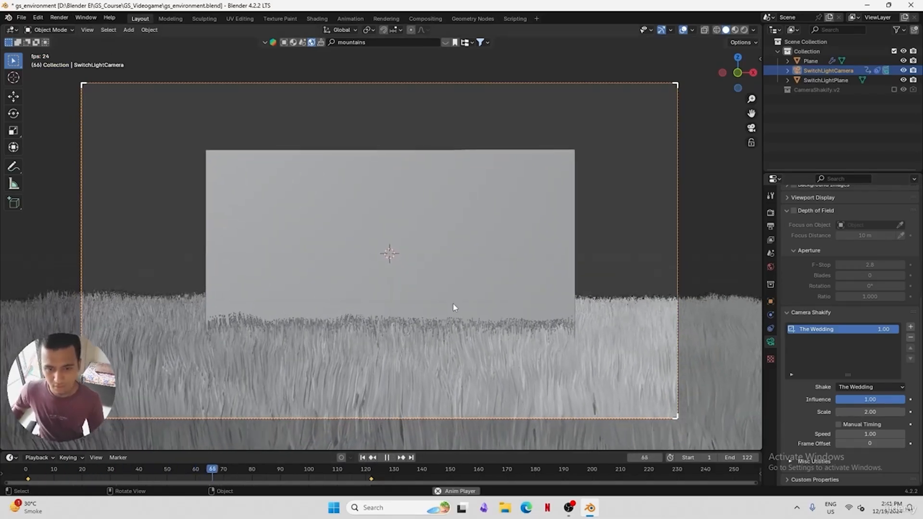
pyautogui.press('space')
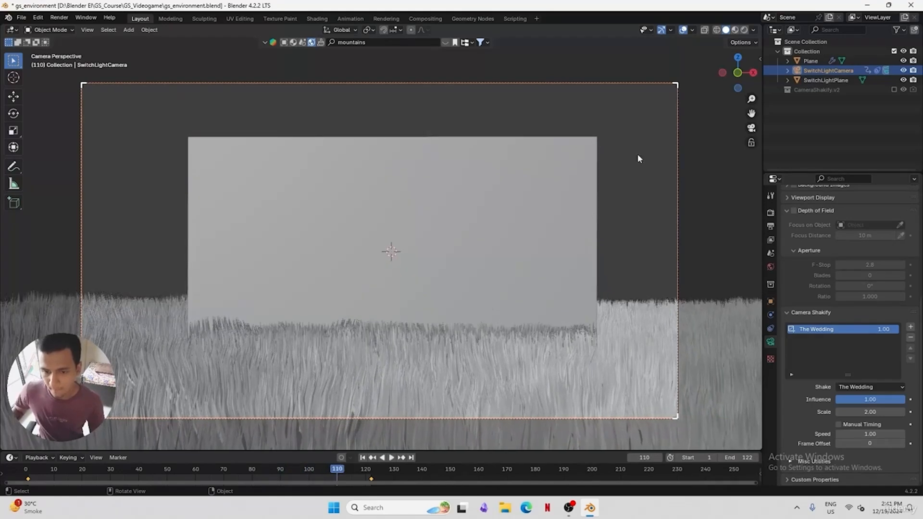
# Save the file in material preview and preview frame 1 in rendered shading
pyautogui.click(736, 30)
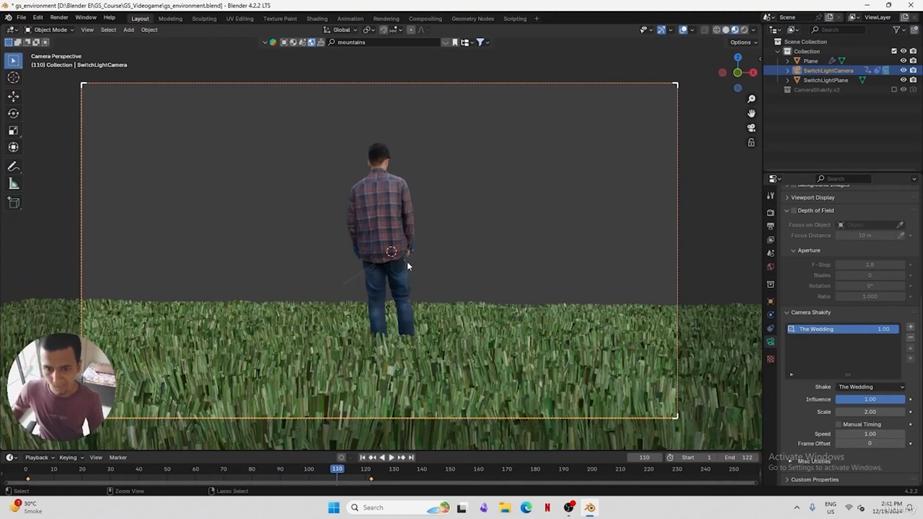
pyautogui.hotkey('ctrl', 's')
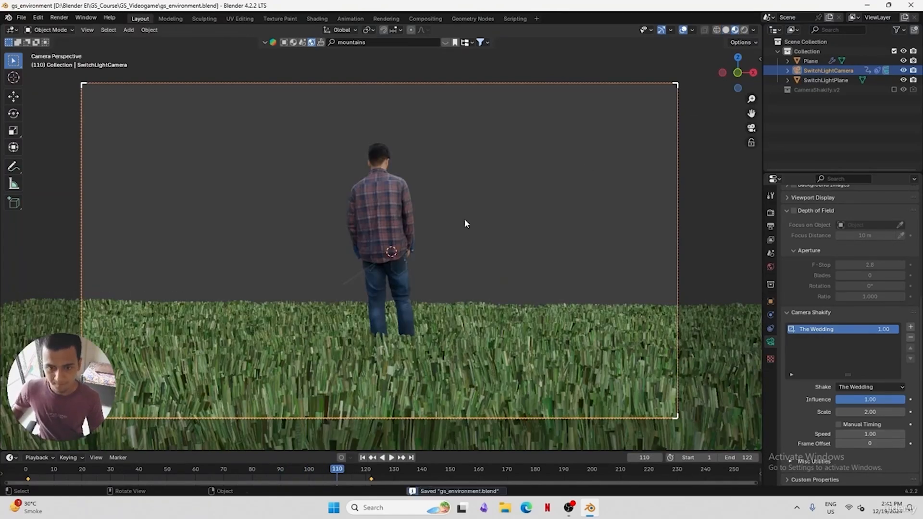
pyautogui.click(28, 475)
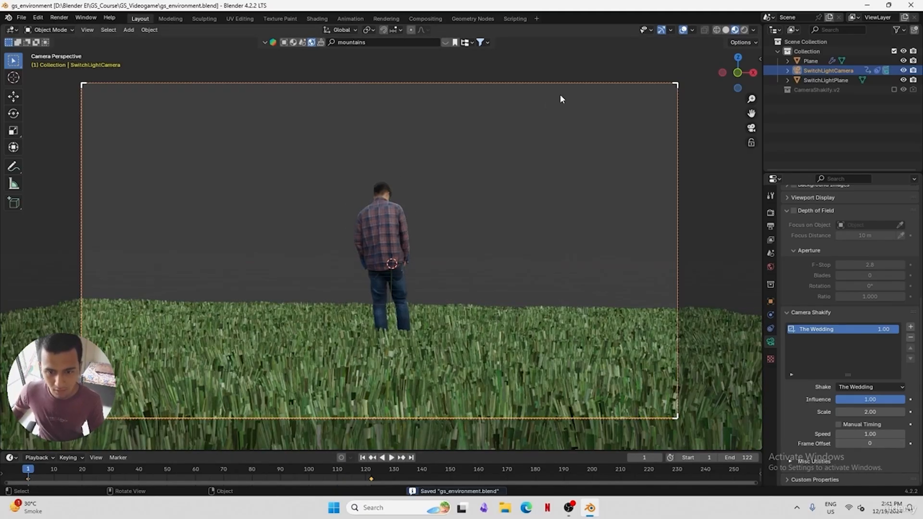
pyautogui.click(745, 31)
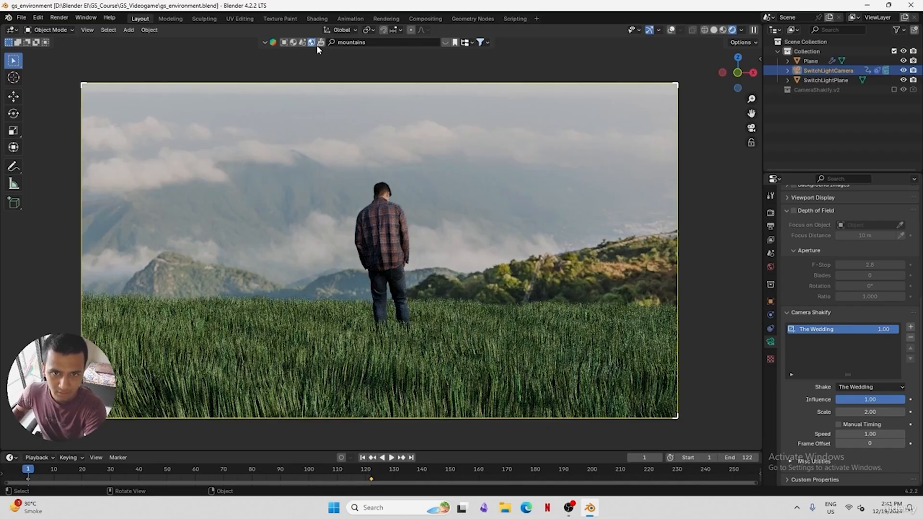
# Search the asset library's materials for "grass", apply a grass material to the plane, and preview it through the camera in rendered shading
pyautogui.click(293, 43)
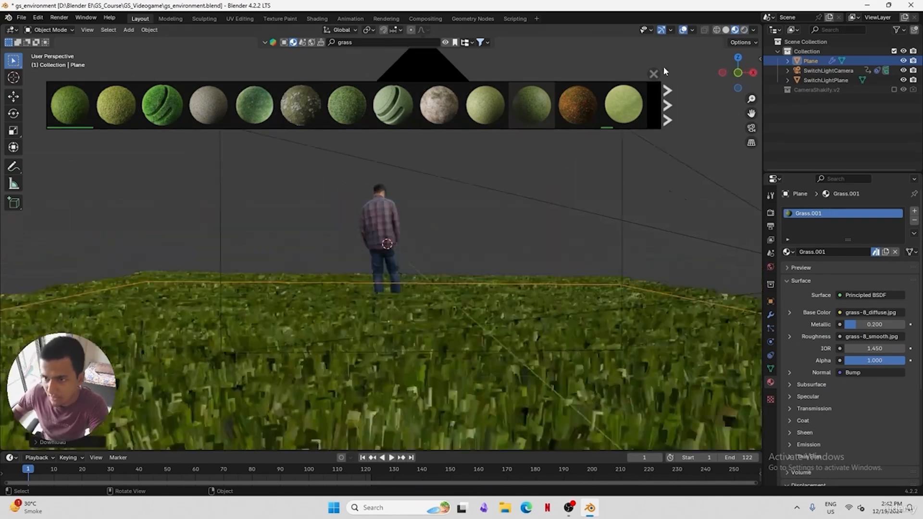
pyautogui.click(653, 73)
pyautogui.press('KP_0')
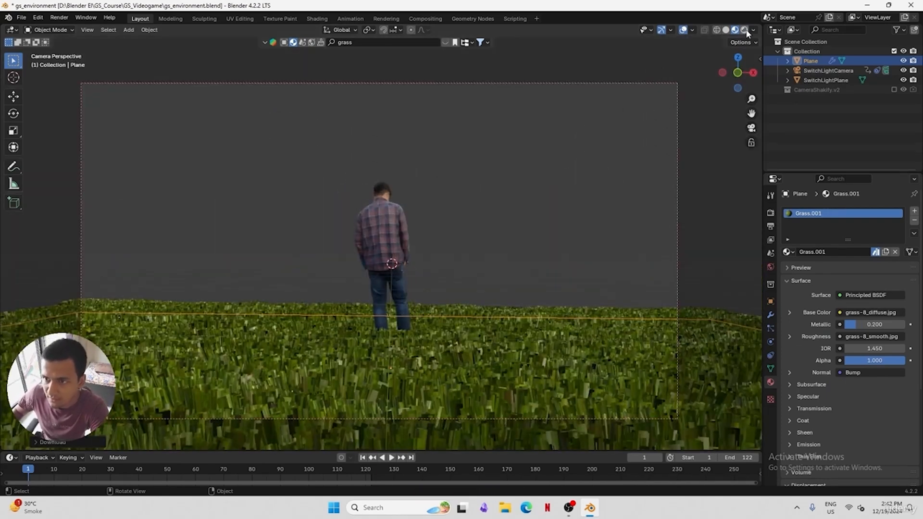
pyautogui.click(744, 30)
pyautogui.click(807, 108)
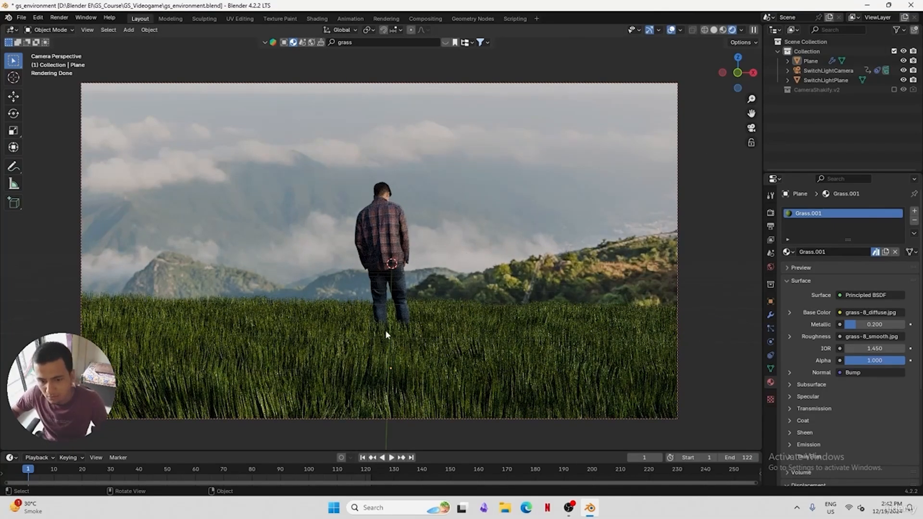
# In material preview, try the library's Grass material on the plane, replace it with Stylized Grass, and close the asset results
pyautogui.moveTo(323, 338); pyautogui.dragTo(489, 319, button='middle')
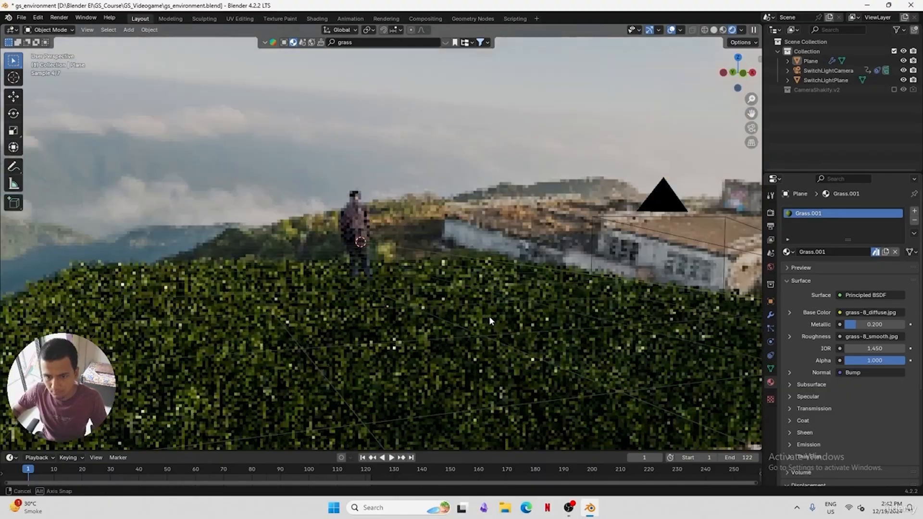
pyautogui.click(720, 32)
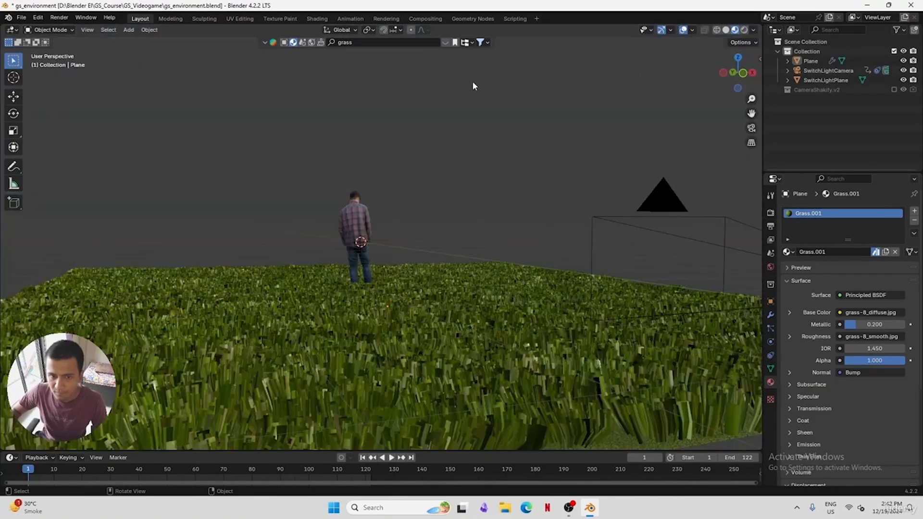
pyautogui.click(436, 42)
pyautogui.moveTo(129, 113)
pyautogui.moveTo(129, 113); pyautogui.dragTo(121, 351)
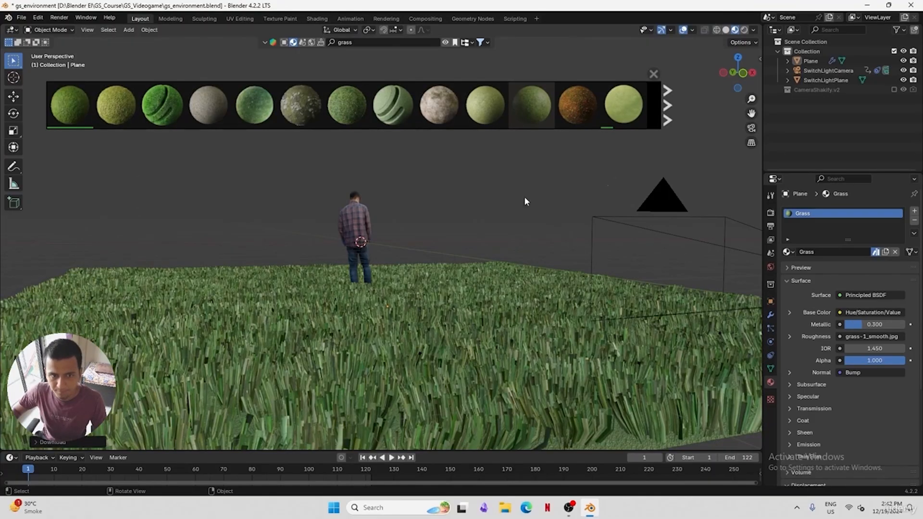
pyautogui.moveTo(112, 110)
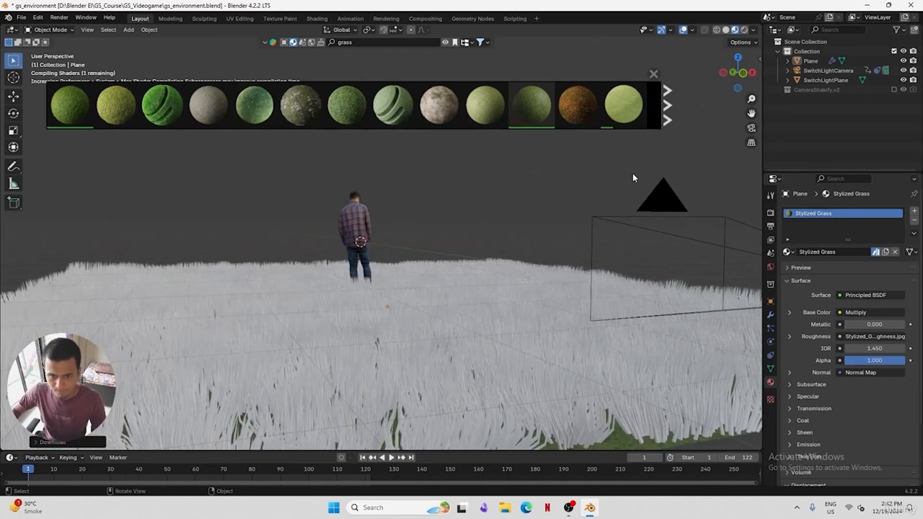
pyautogui.click(654, 73)
# Return to the camera view, save the file, and preview the Stylized Grass material in rendered shading
pyautogui.moveTo(515, 318)
pyautogui.mouseDown(button='middle')
pyautogui.moveTo(512, 308)
pyautogui.moveTo(516, 322)
pyautogui.mouseUp(button='middle')
pyautogui.press('KP_0')
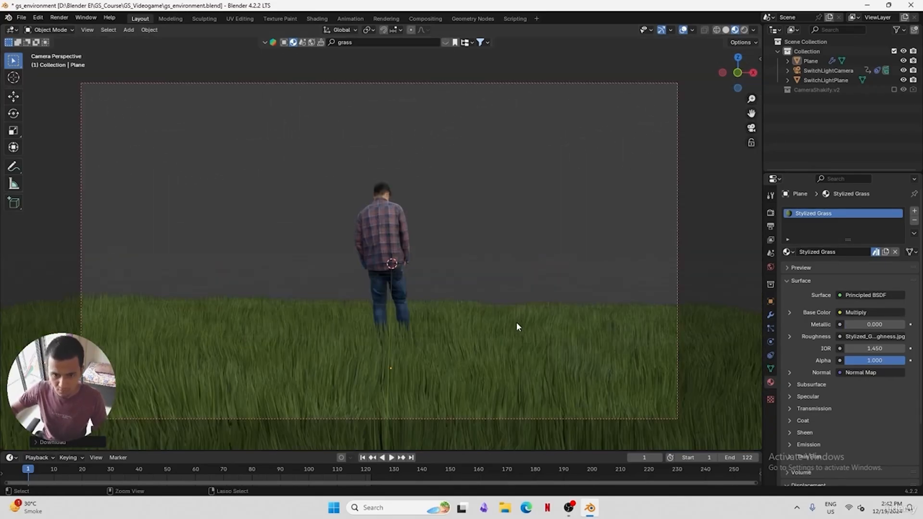
pyautogui.hotkey('ctrl', 's')
pyautogui.click(744, 30)
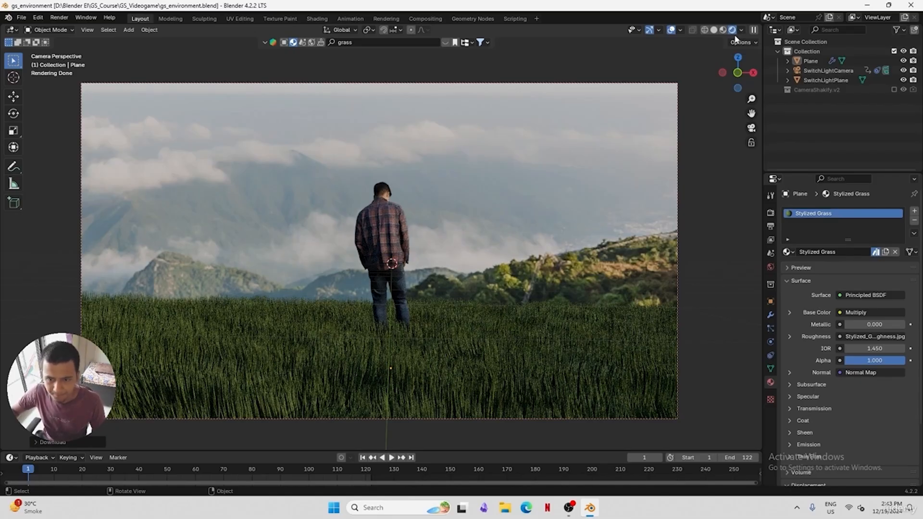
# Switch to solid shading, save the file, render a still of frame 1, and close the render after examining it
pyautogui.click(714, 30)
pyautogui.hotkey('ctrl', 's')
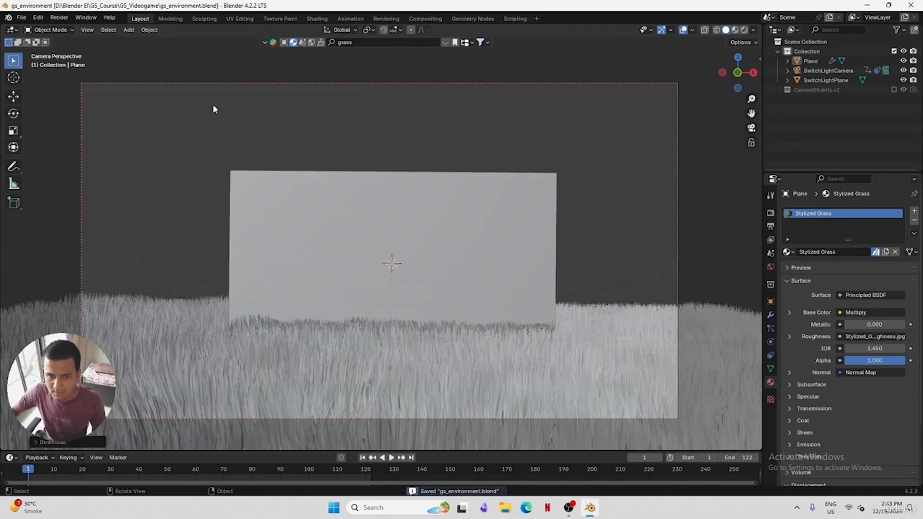
pyautogui.click(59, 21)
pyautogui.click(72, 35)
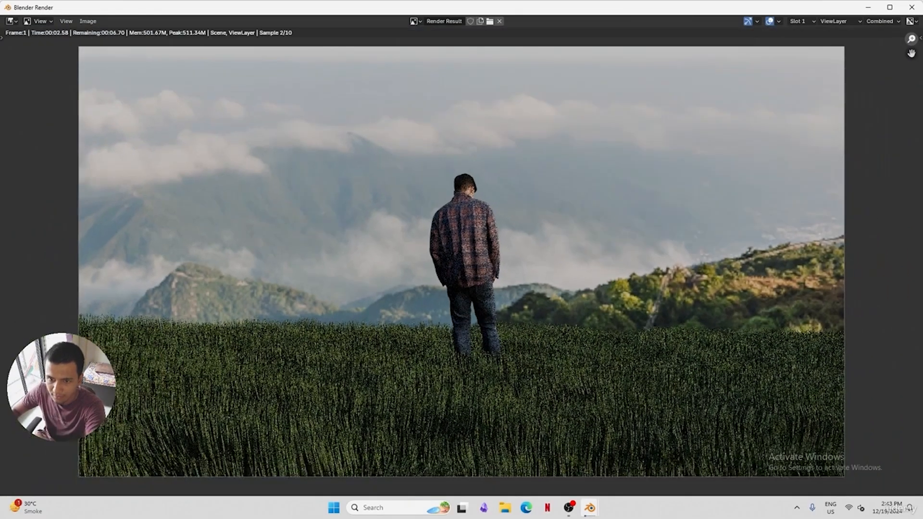
pyautogui.moveTo(912, 39); pyautogui.dragTo(911, 58)
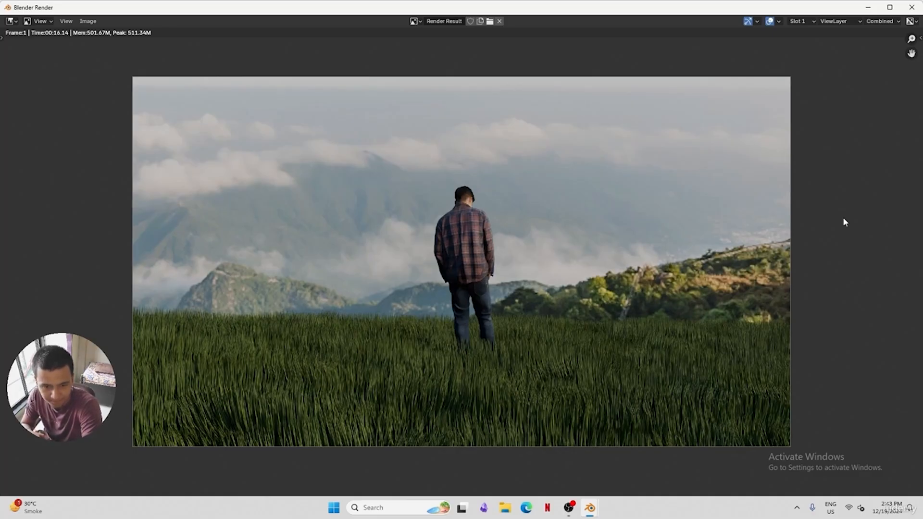
pyautogui.press('Escape')
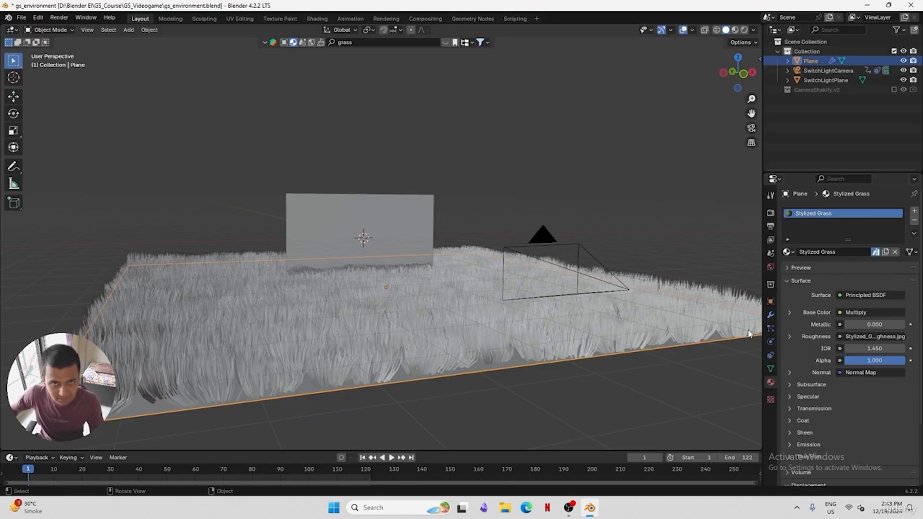
# In the plane's grass particle settings, adjust the children's clumping and set Clump to -0.327
pyautogui.click(770, 330)
pyautogui.scroll(-10, 846, 337)
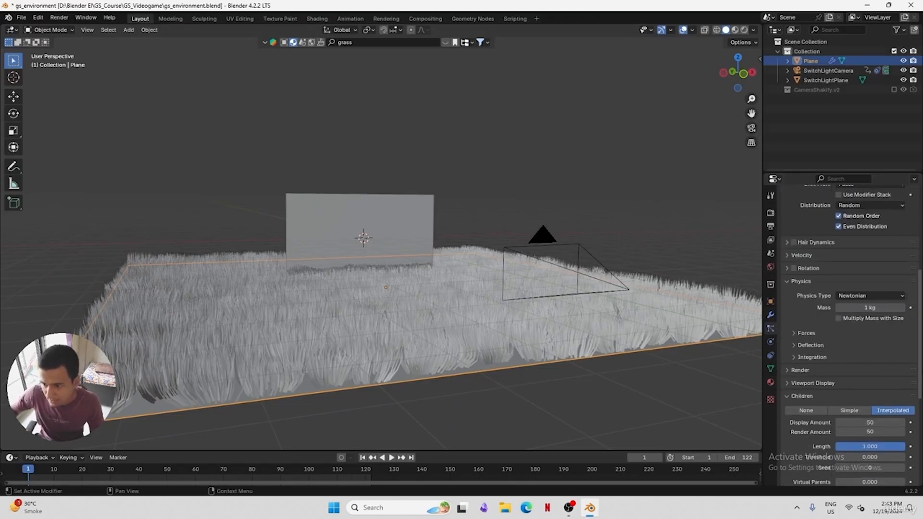
pyautogui.scroll(-4, 846, 385)
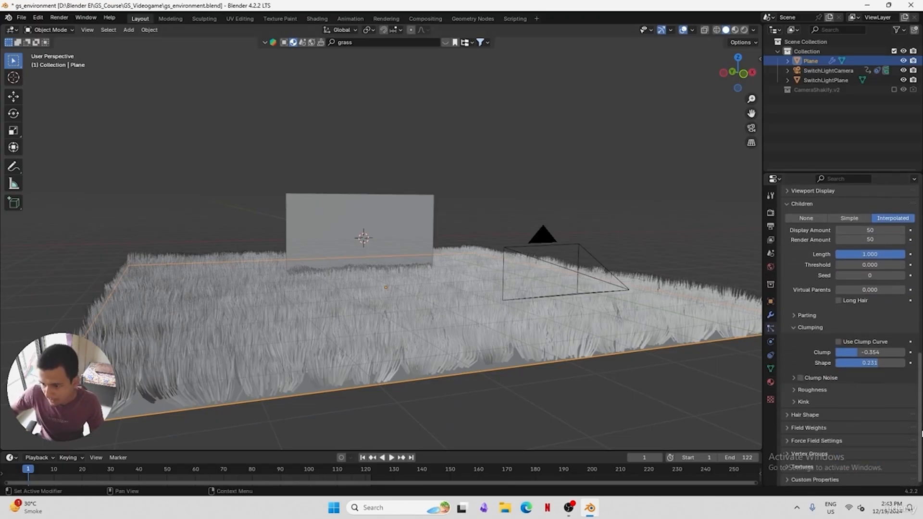
pyautogui.click(819, 391)
pyautogui.click(818, 391)
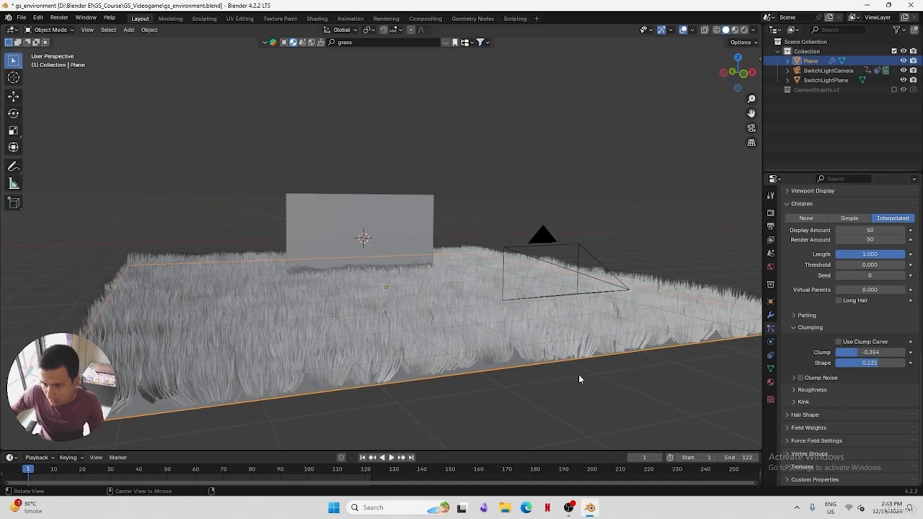
pyautogui.moveTo(579, 374); pyautogui.dragTo(614, 385, button='middle')
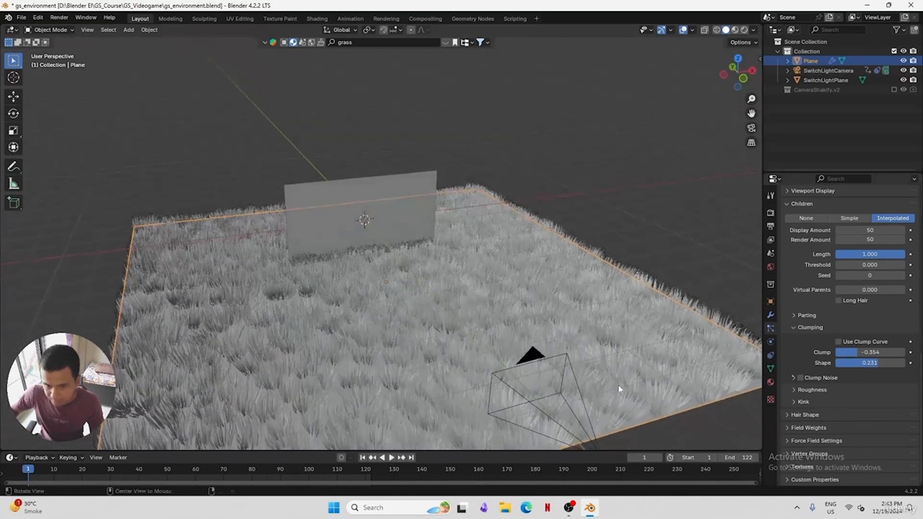
pyautogui.moveTo(866, 352); pyautogui.dragTo(849, 353)
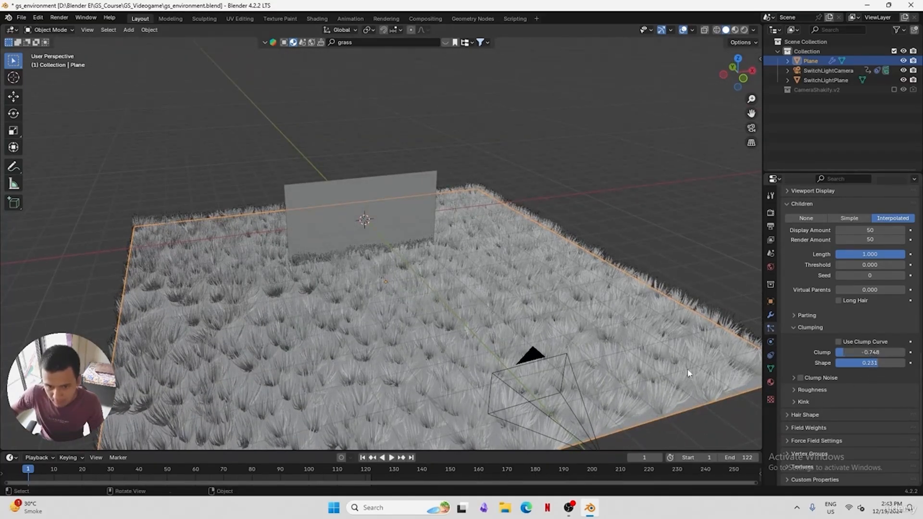
pyautogui.moveTo(539, 366); pyautogui.dragTo(661, 330, button='middle')
pyautogui.moveTo(848, 351); pyautogui.dragTo(863, 351)
# Set the grass particles' Brownian force to 0.210 in the physics settings
pyautogui.scroll(10, 851, 337)
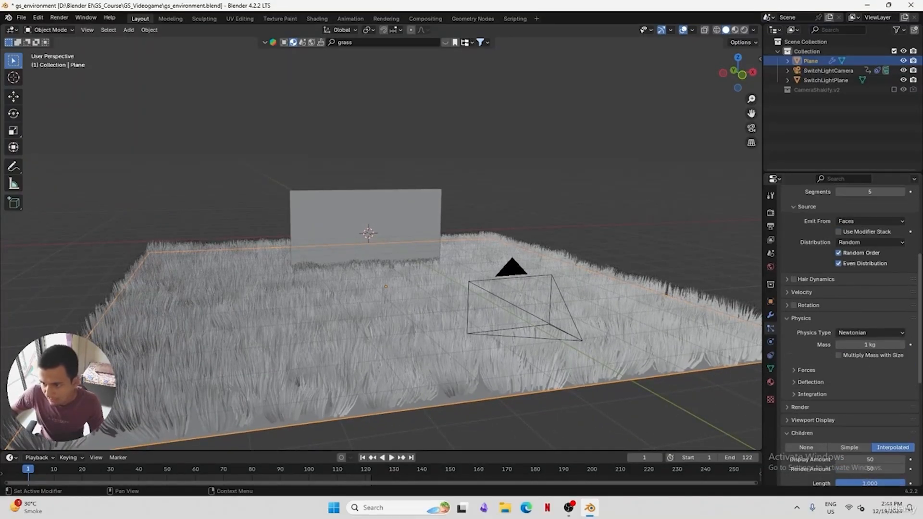
pyautogui.scroll(-5, 794, 320)
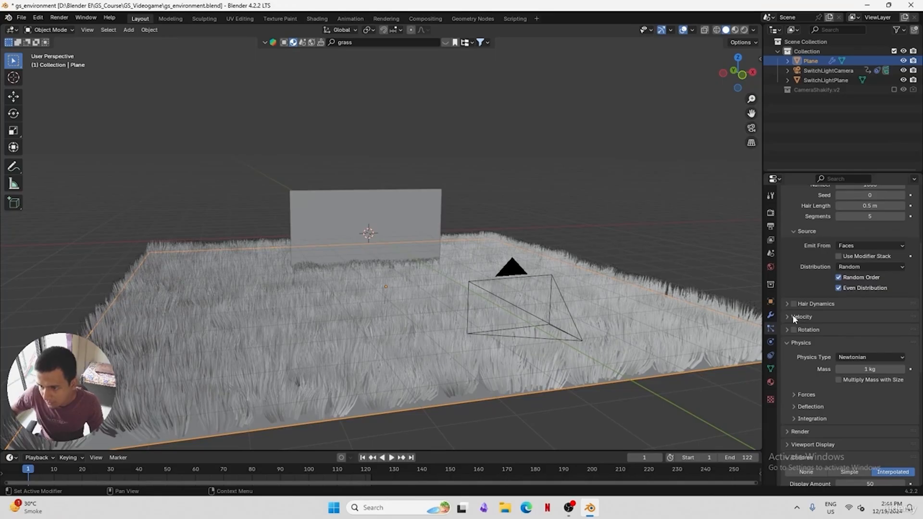
pyautogui.scroll(-4, 794, 324)
pyautogui.click(807, 330)
pyautogui.moveTo(897, 344); pyautogui.dragTo(886, 344)
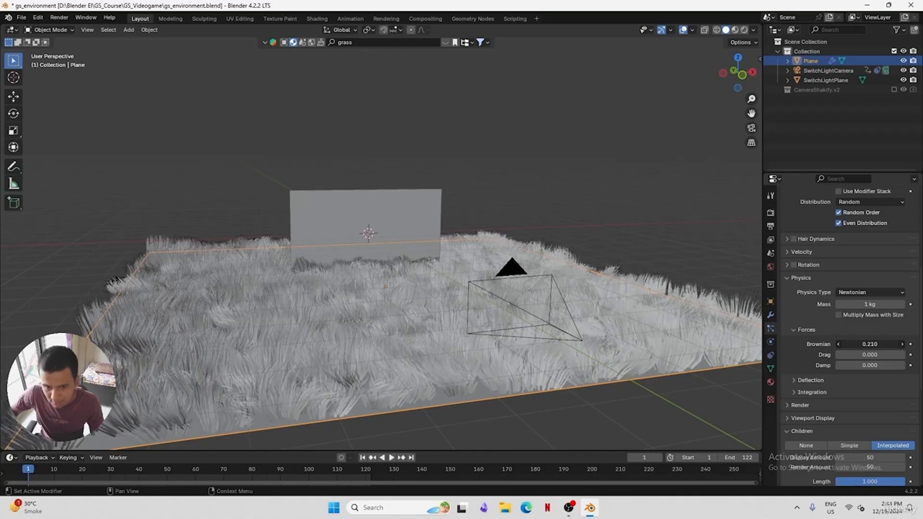
pyautogui.moveTo(437, 303)
pyautogui.mouseDown(button='middle')
pyautogui.moveTo(437, 398)
pyautogui.moveTo(440, 294)
pyautogui.moveTo(431, 299)
pyautogui.moveTo(439, 304)
pyautogui.mouseUp(button='middle')
# Set both the display amount and the render amount of the grass particle children to 20
pyautogui.scroll(-6, 846, 337)
pyautogui.scroll(-1, 875, 317)
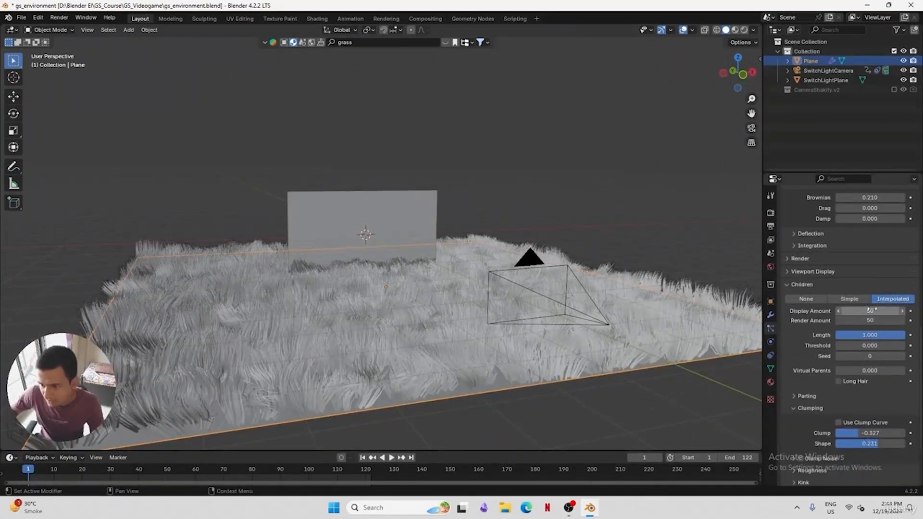
pyautogui.click(875, 311)
pyautogui.write('20')
pyautogui.press('Return')
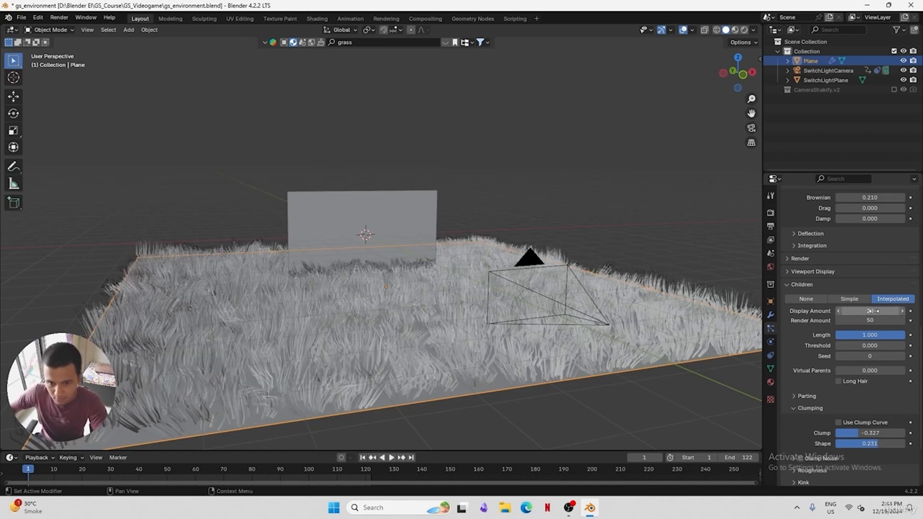
pyautogui.click(870, 320)
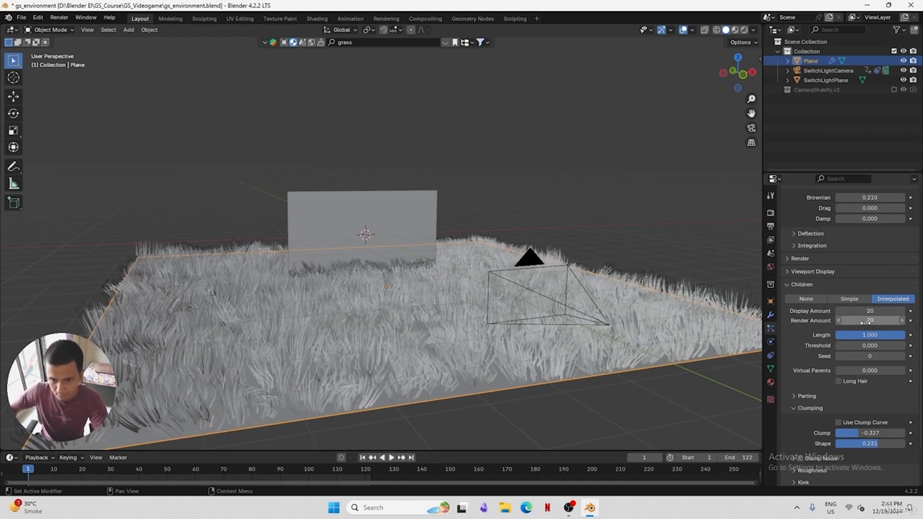
pyautogui.write('20')
pyautogui.press('Return')
pyautogui.moveTo(407, 303); pyautogui.dragTo(380, 292, button='middle')
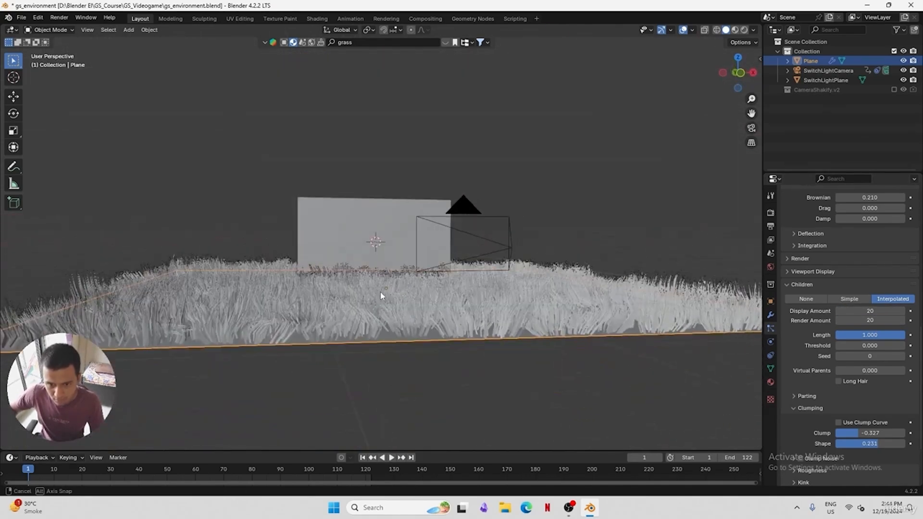
# Set the grass particles' Brownian force to 0.100 and save the file
pyautogui.scroll(8, 894, 387)
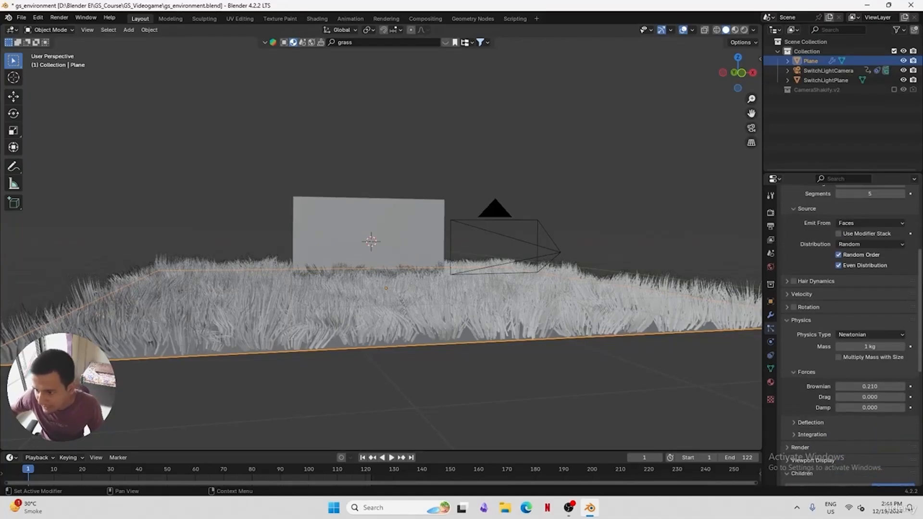
pyautogui.click(838, 386)
pyautogui.click(838, 386)
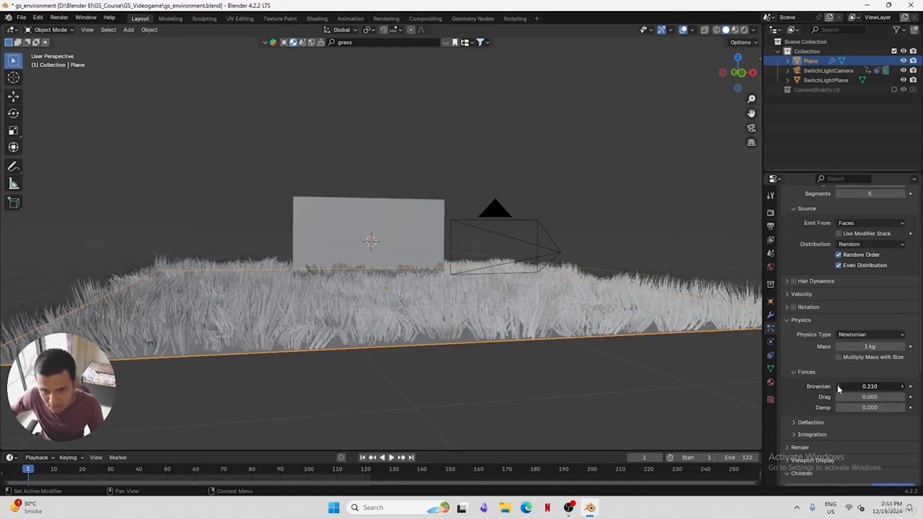
pyautogui.click(838, 386)
pyautogui.click(839, 387)
pyautogui.click(838, 386)
pyautogui.click(838, 386)
pyautogui.click(839, 386)
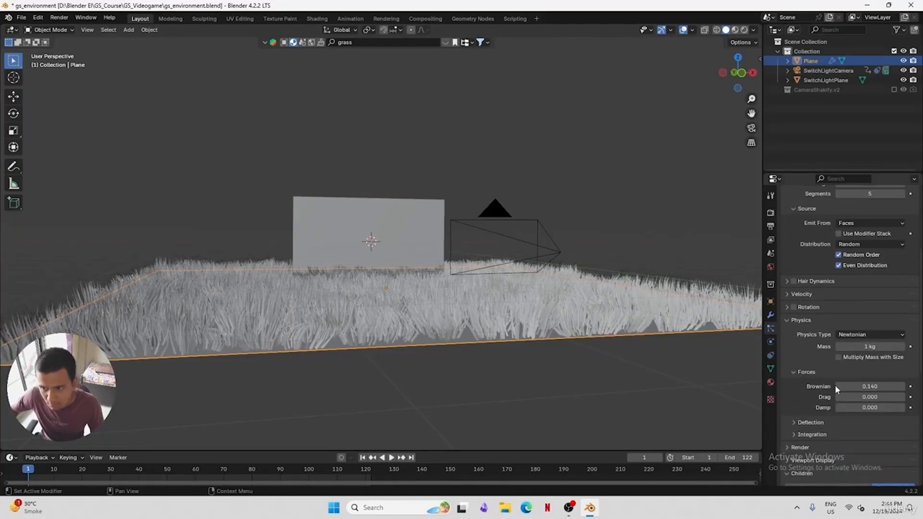
pyautogui.moveTo(859, 386); pyautogui.dragTo(851, 386)
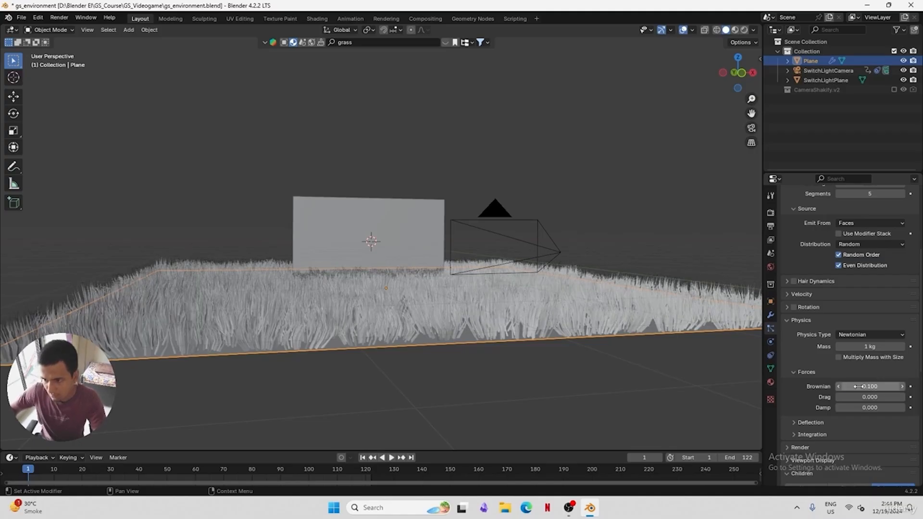
pyautogui.hotkey('ctrl', 's')
pyautogui.moveTo(478, 301); pyautogui.dragTo(479, 309, button='middle')
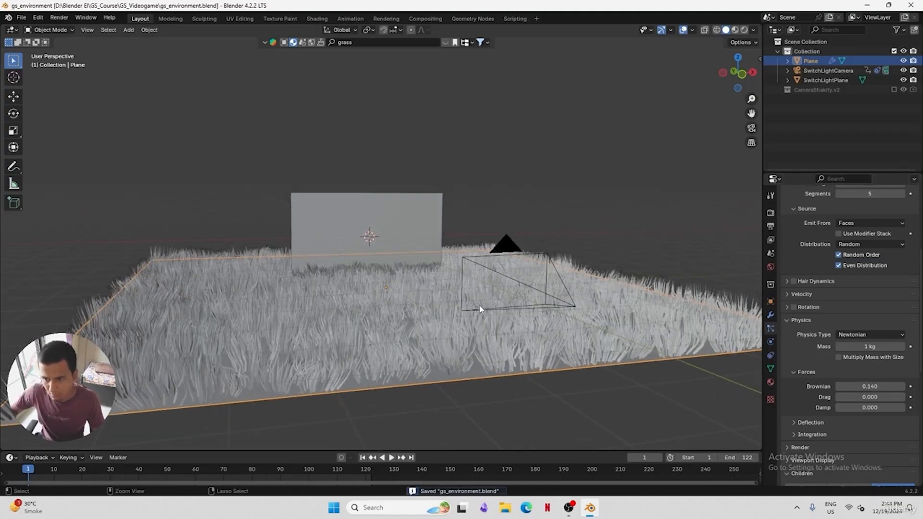
# Deselect the plane, render a still of frame 1, examine the whole image, and close the render
pyautogui.click(567, 170)
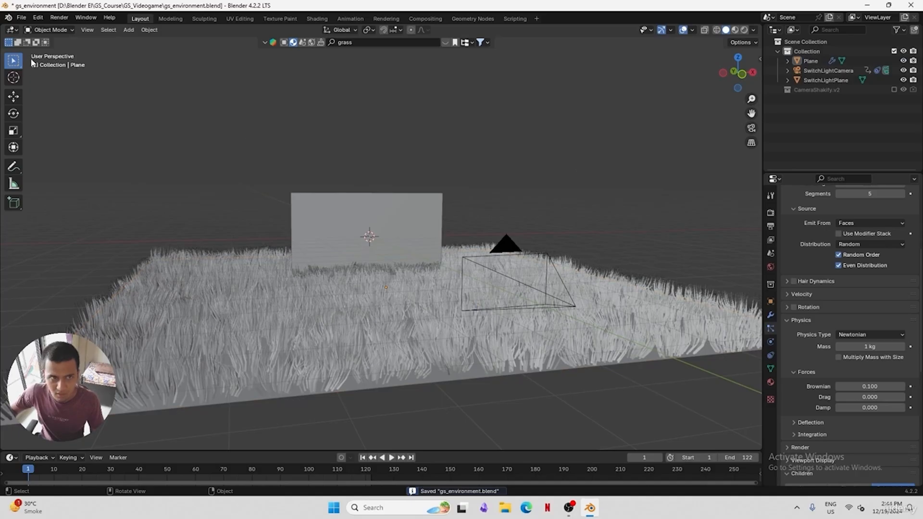
pyautogui.click(59, 18)
pyautogui.click(77, 28)
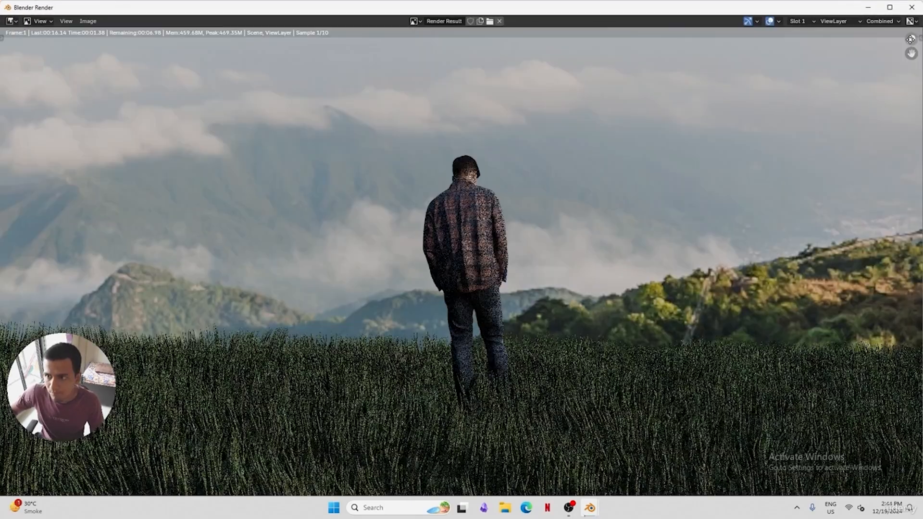
pyautogui.moveTo(912, 39); pyautogui.dragTo(868, 242)
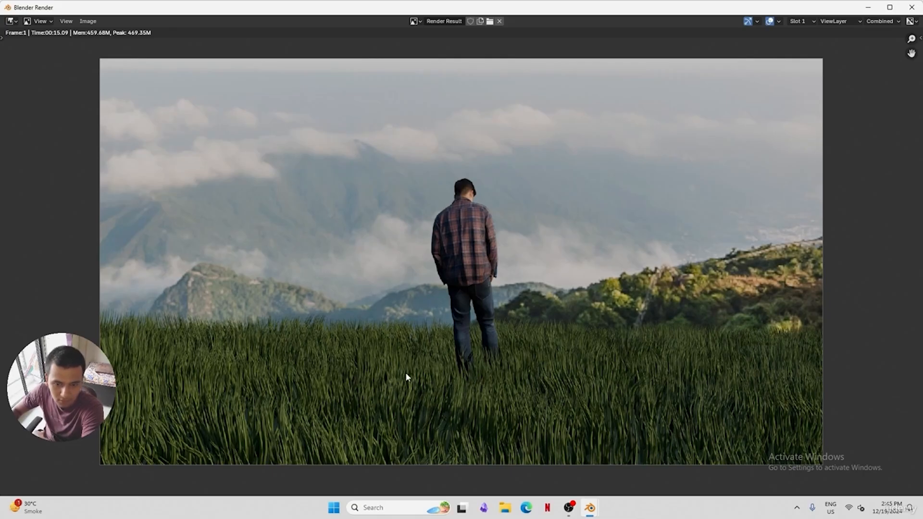
pyautogui.click(912, 7)
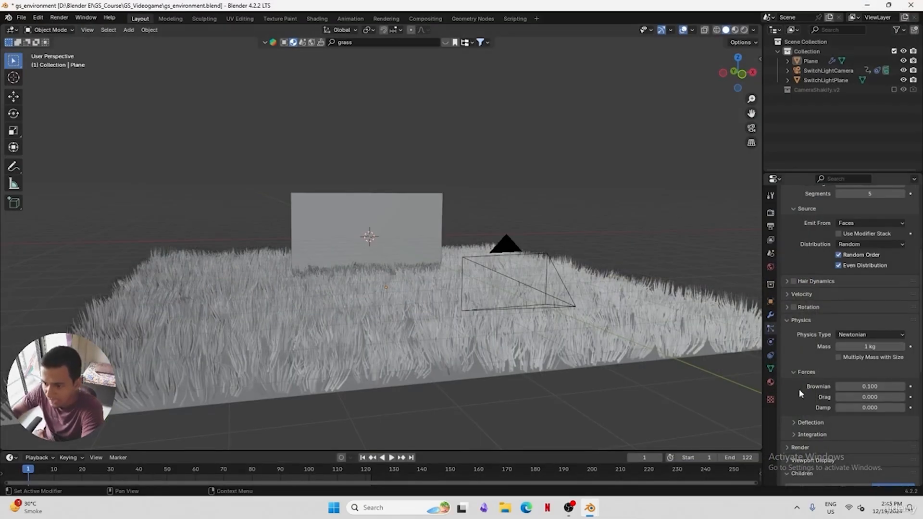
# Set the display and render amounts of the grass particle children to 50
pyautogui.scroll(5, 798, 385)
pyautogui.scroll(-10, 849, 336)
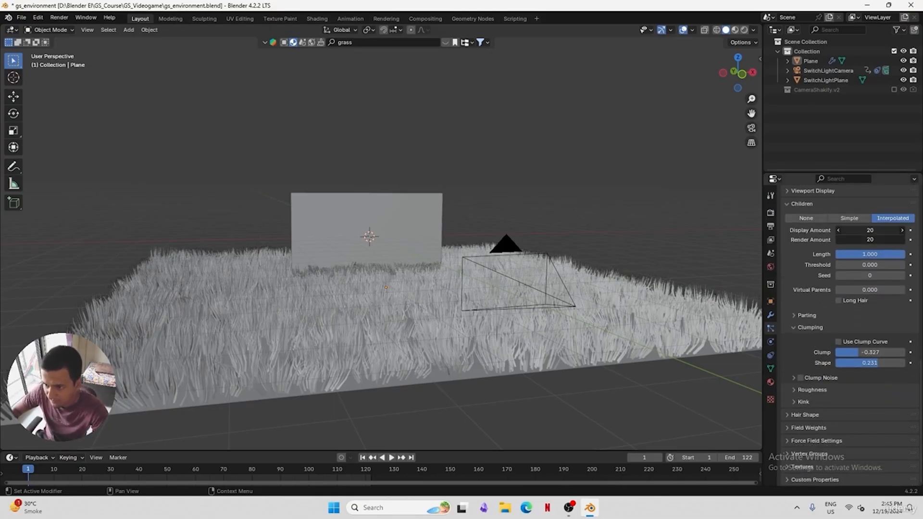
pyautogui.click(864, 230)
pyautogui.write('50')
pyautogui.press('Return')
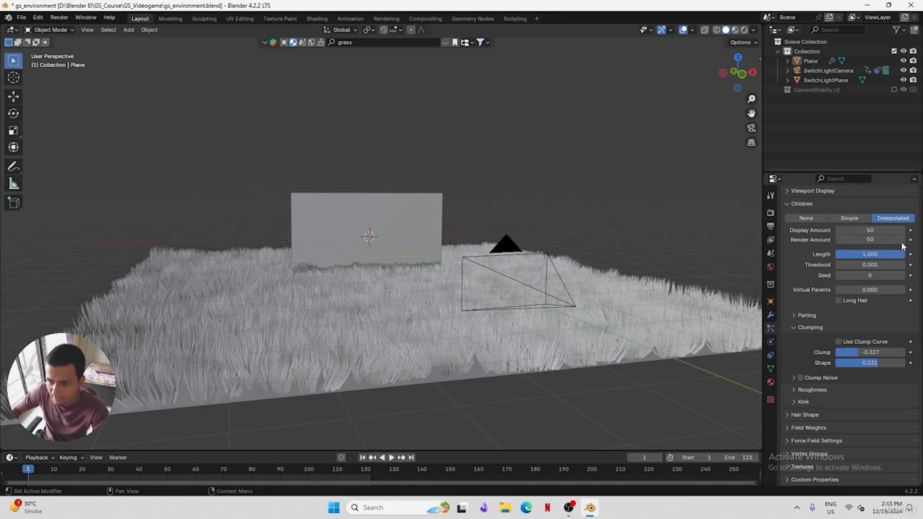
# Try the None and Simple child modes on the grass particles, then switch the children back to Interpolated
pyautogui.click(807, 218)
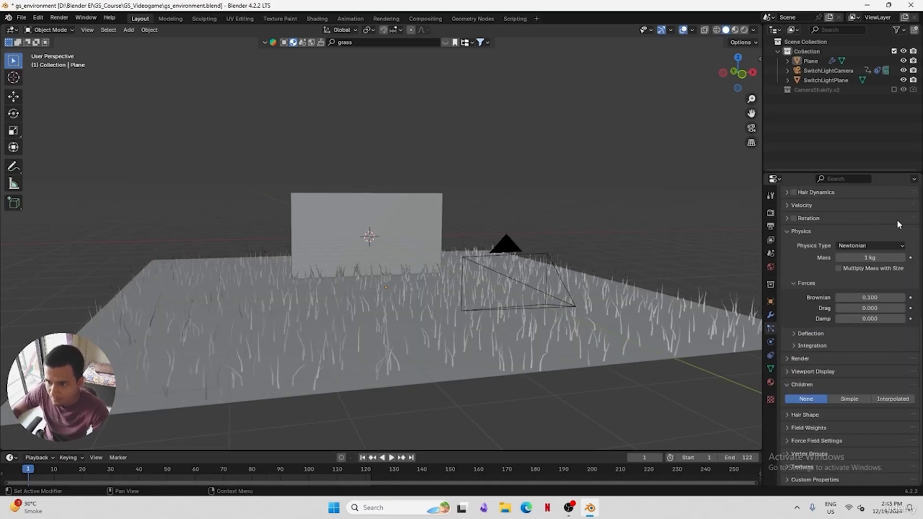
pyautogui.click(850, 399)
pyautogui.moveTo(547, 331); pyautogui.dragTo(449, 289, button='middle')
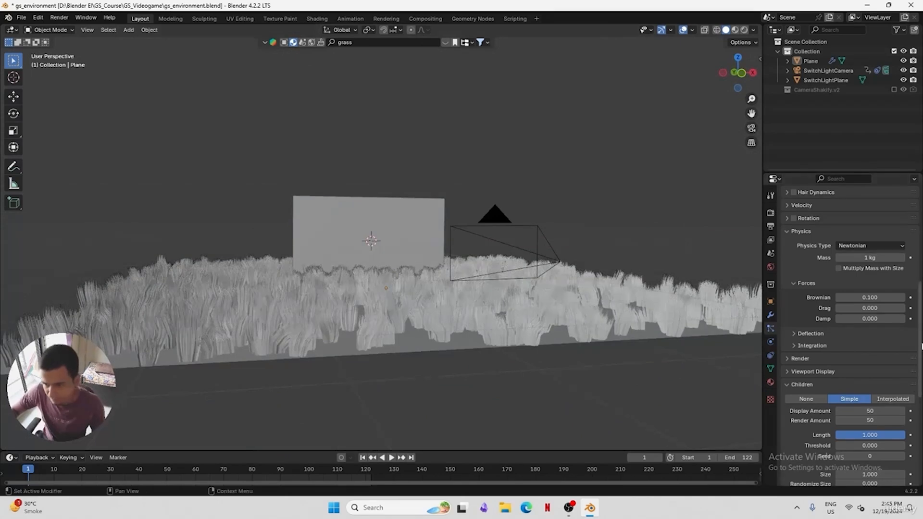
pyautogui.scroll(-10, 846, 336)
pyautogui.moveTo(864, 331)
pyautogui.mouseDown()
pyautogui.moveTo(897, 342)
pyautogui.moveTo(863, 342)
pyautogui.moveTo(877, 341)
pyautogui.moveTo(872, 330)
pyautogui.mouseUp()
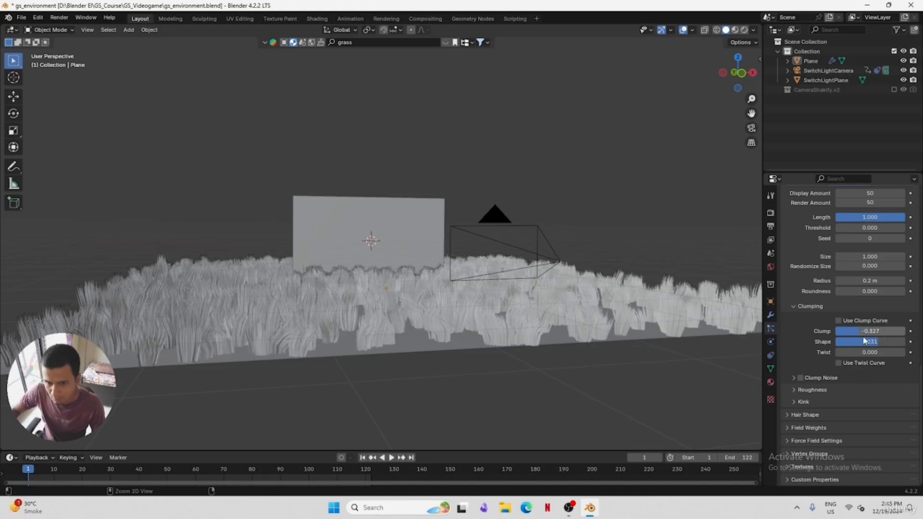
pyautogui.moveTo(656, 355); pyautogui.dragTo(673, 339, button='middle')
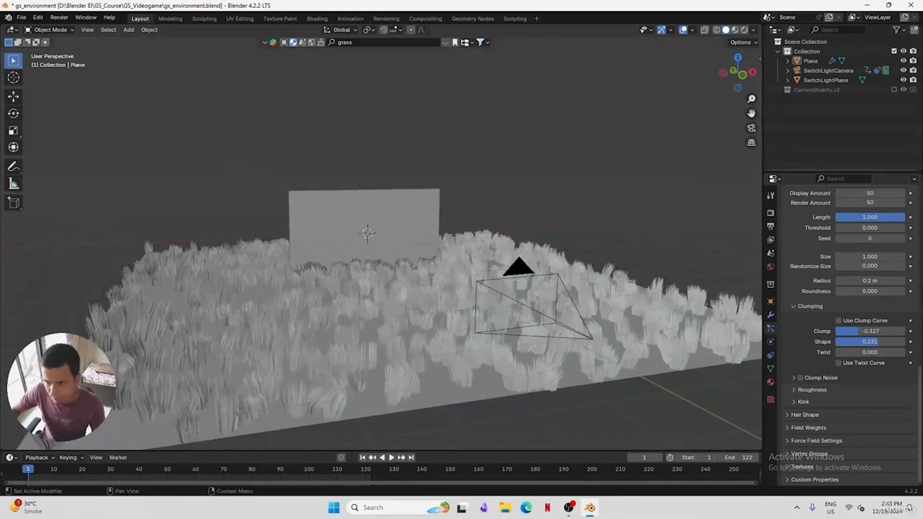
pyautogui.scroll(4, 918, 344)
pyautogui.scroll(5, 920, 344)
pyautogui.scroll(-3, 921, 344)
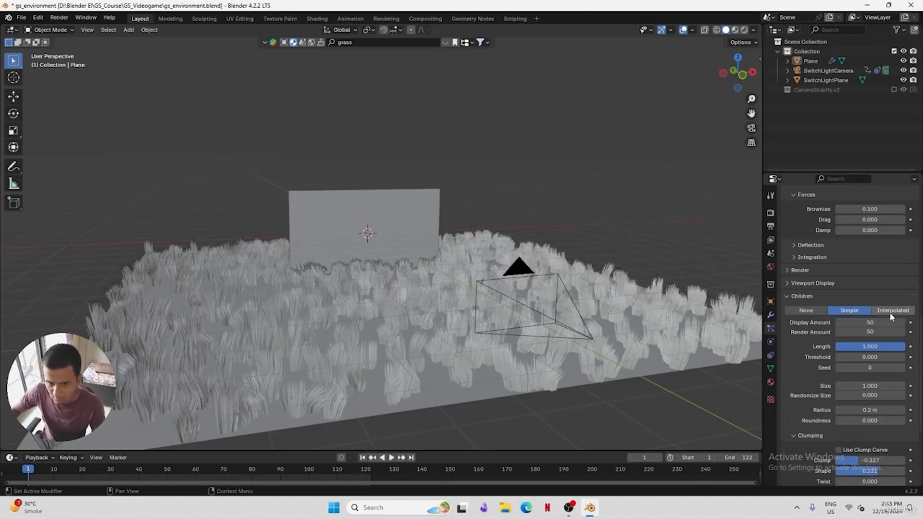
pyautogui.click(892, 311)
pyautogui.moveTo(542, 315)
pyautogui.mouseDown(button='middle')
pyautogui.moveTo(541, 337)
pyautogui.moveTo(534, 308)
pyautogui.mouseUp(button='middle')
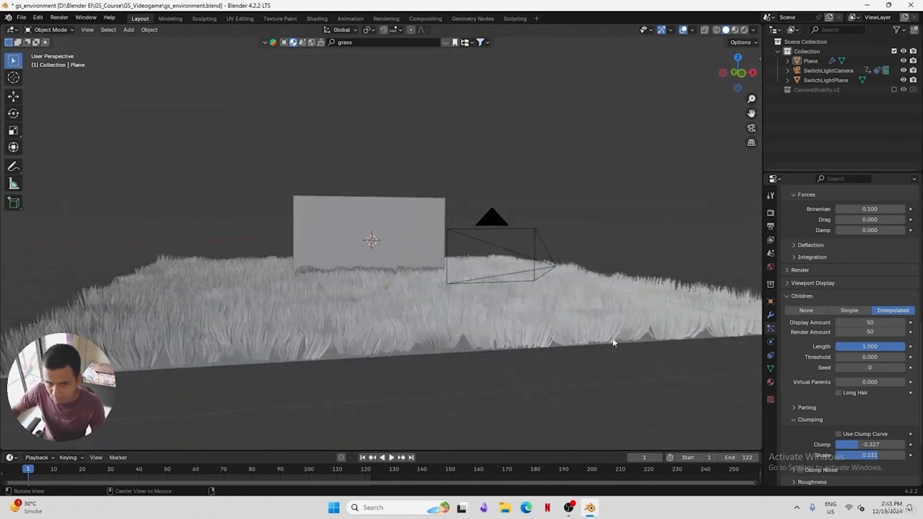
# Set the grass children's Length to 0.531 and save the file
pyautogui.scroll(-4, 874, 367)
pyautogui.scroll(1, 889, 312)
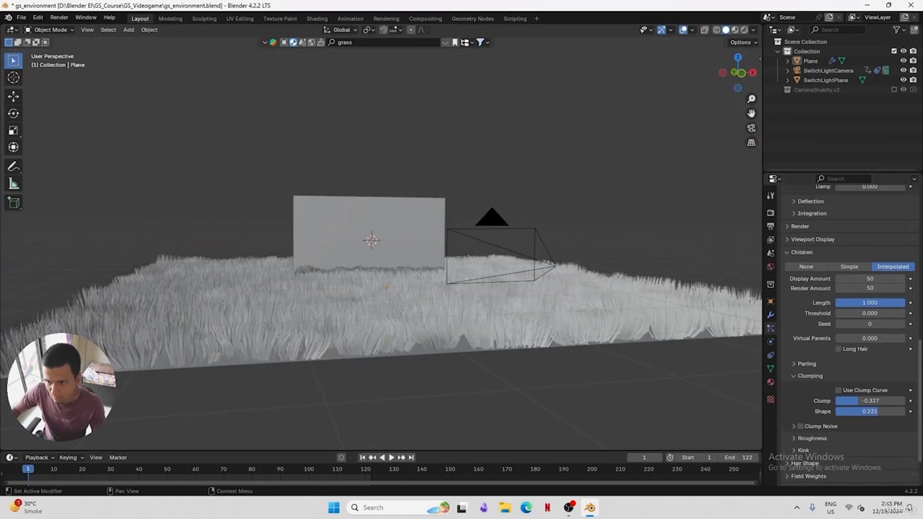
pyautogui.moveTo(889, 307); pyautogui.dragTo(856, 307)
pyautogui.moveTo(520, 302); pyautogui.dragTo(500, 340, button='middle')
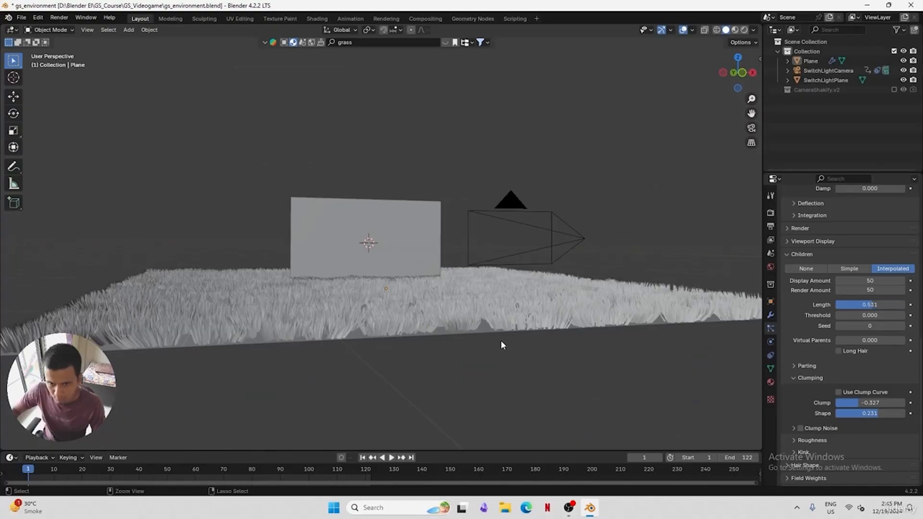
pyautogui.hotkey('ctrl', 's')
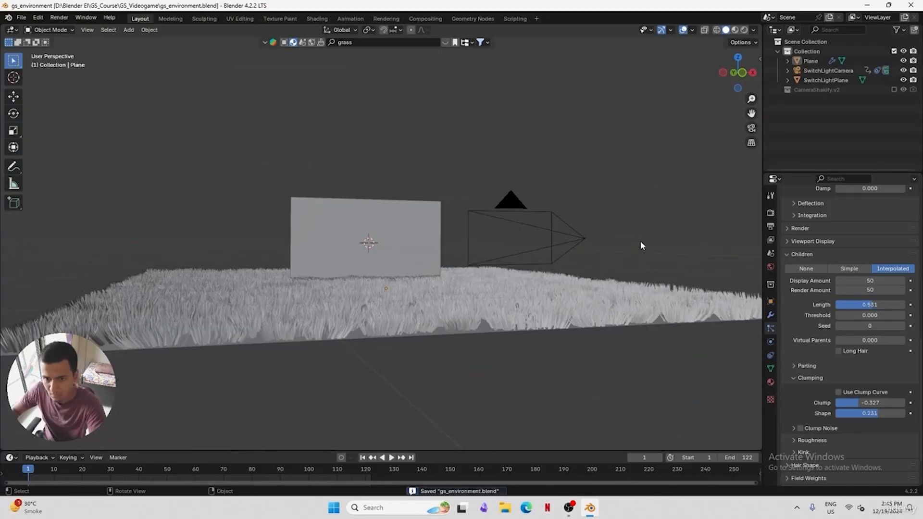
# Preview the shortened grass through the camera in rendered shading, then return the viewport to solid shading
pyautogui.press('KP_0')
pyautogui.click(745, 29)
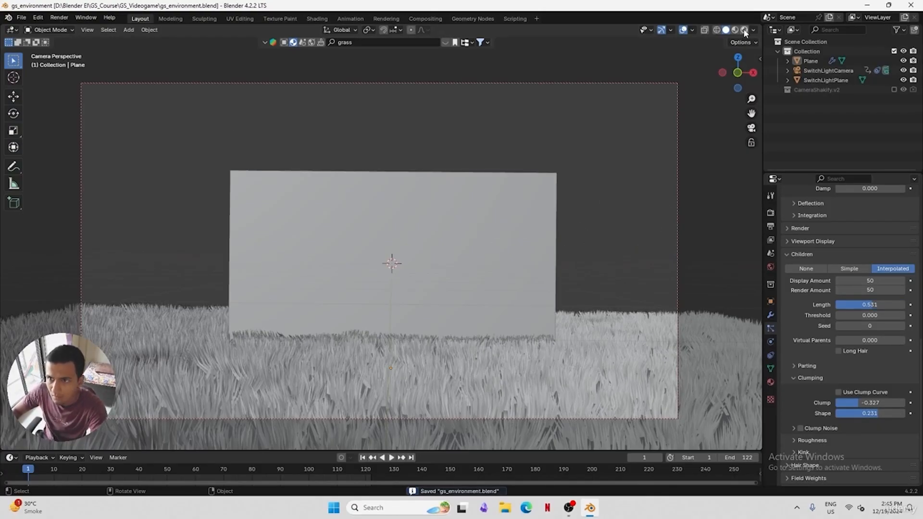
pyautogui.click(672, 30)
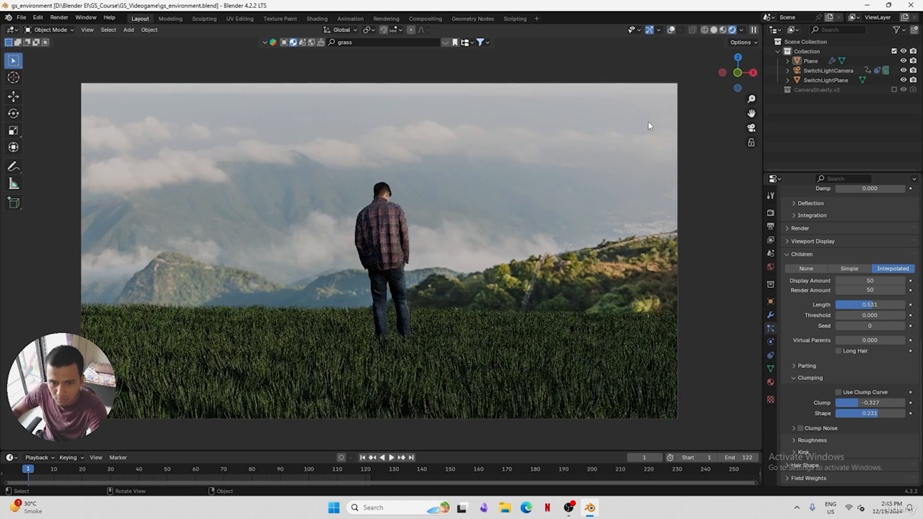
pyautogui.click(715, 30)
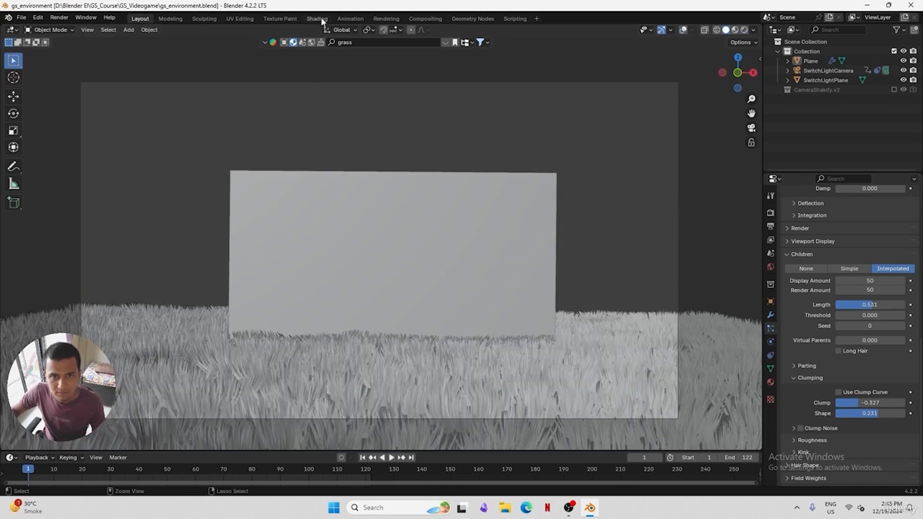
# Save the file, switch to the Shading workspace, and show its viewport in material preview
pyautogui.hotkey('ctrl', 's')
pyautogui.click(316, 18)
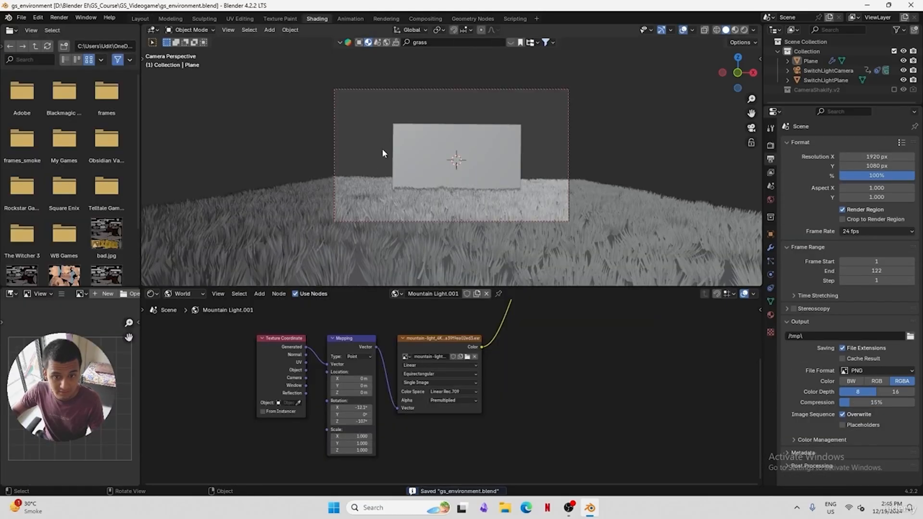
pyautogui.click(736, 30)
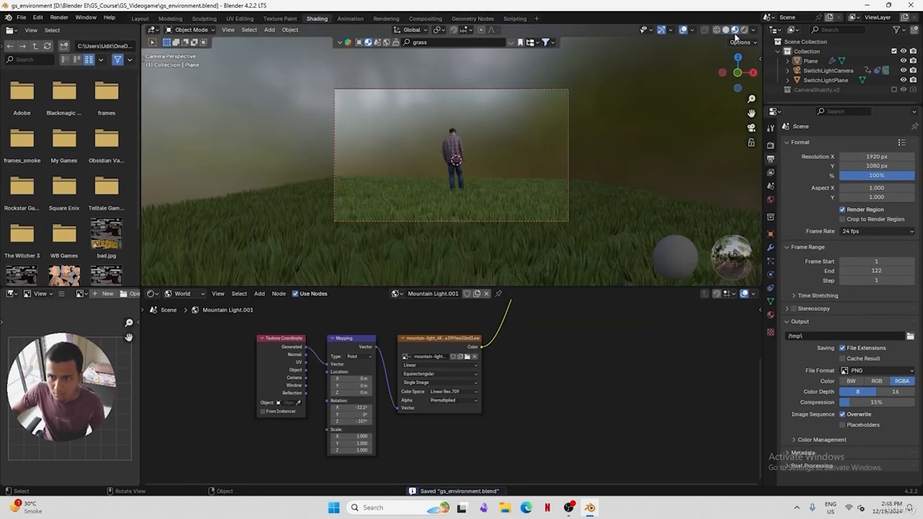
# Show the Stylized Grass object material in the node editor and move the Principled BSDF and Material Output nodes away from Multiply
pyautogui.click(183, 293)
pyautogui.click(182, 315)
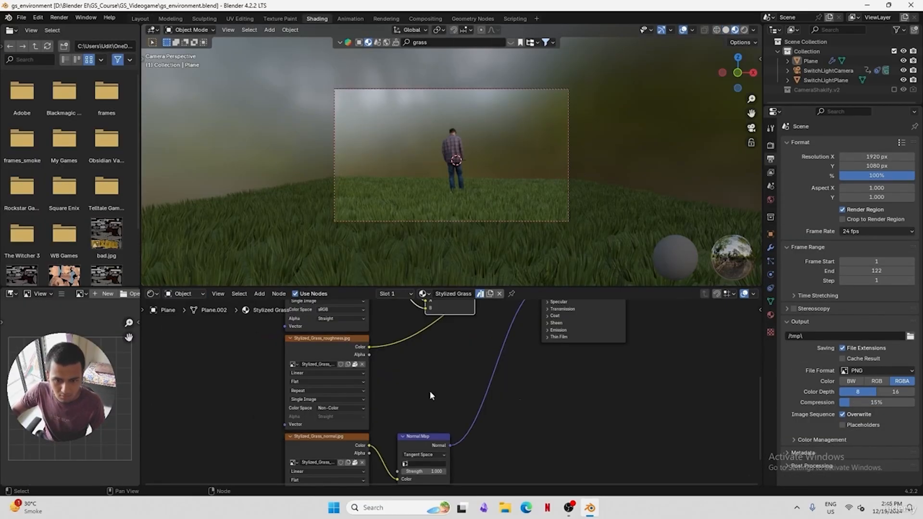
pyautogui.moveTo(401, 477); pyautogui.dragTo(408, 326, button='middle')
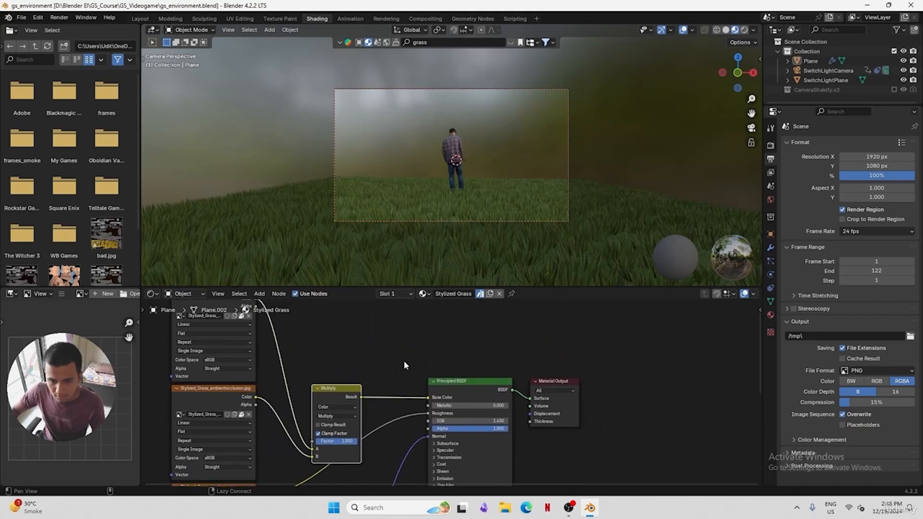
pyautogui.moveTo(408, 323); pyautogui.dragTo(562, 449)
pyautogui.press('g')
pyautogui.click(739, 448)
# Insert a Hue/Saturation/Value node on the link between the Multiply node and the Principled BSDF Base Color
pyautogui.hotkey('shift', 'a')
pyautogui.click(500, 347)
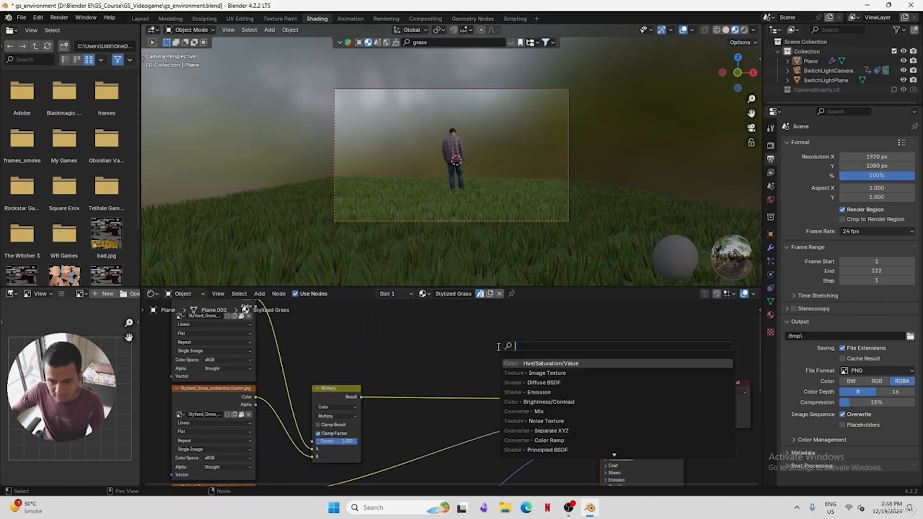
pyautogui.click(525, 363)
pyautogui.click(406, 385)
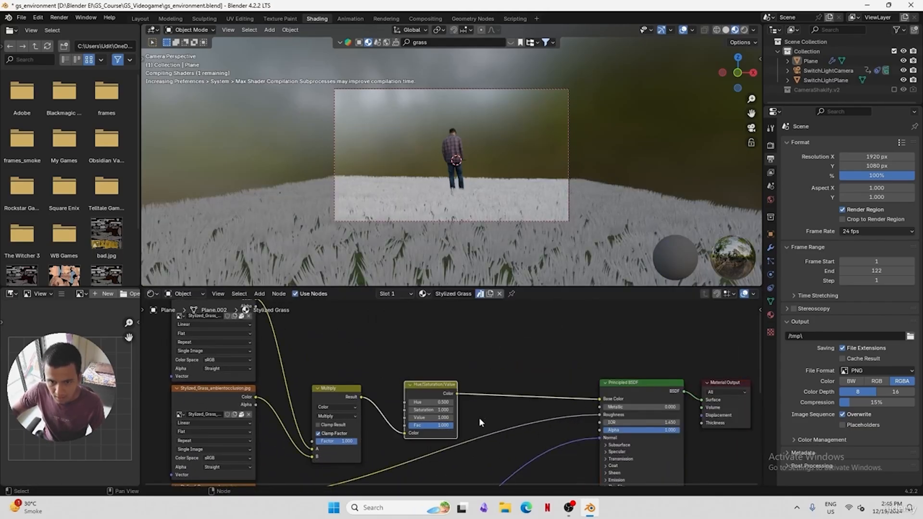
# Set the Hue/Saturation/Value node's Hue to 0.48 and Saturation to 0.9 for the grass color
pyautogui.scroll(4, 476, 399)
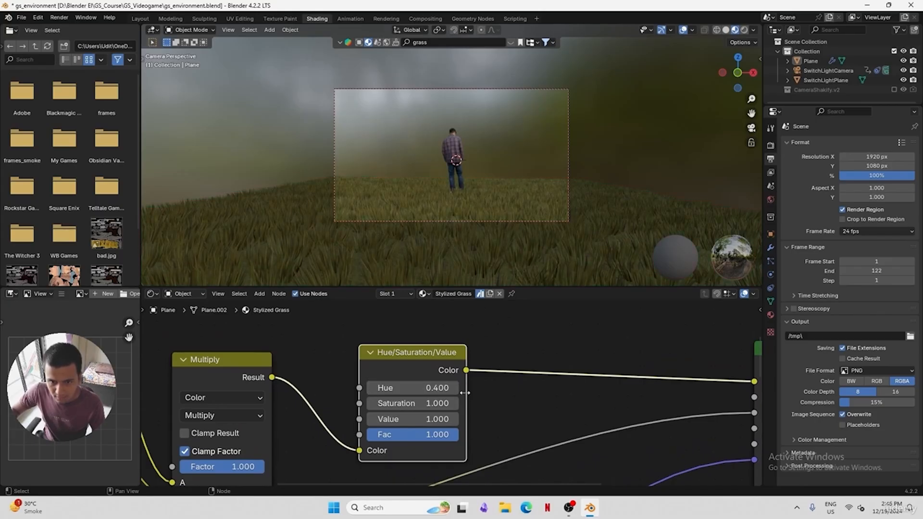
pyautogui.click(429, 389)
pyautogui.write('0.')
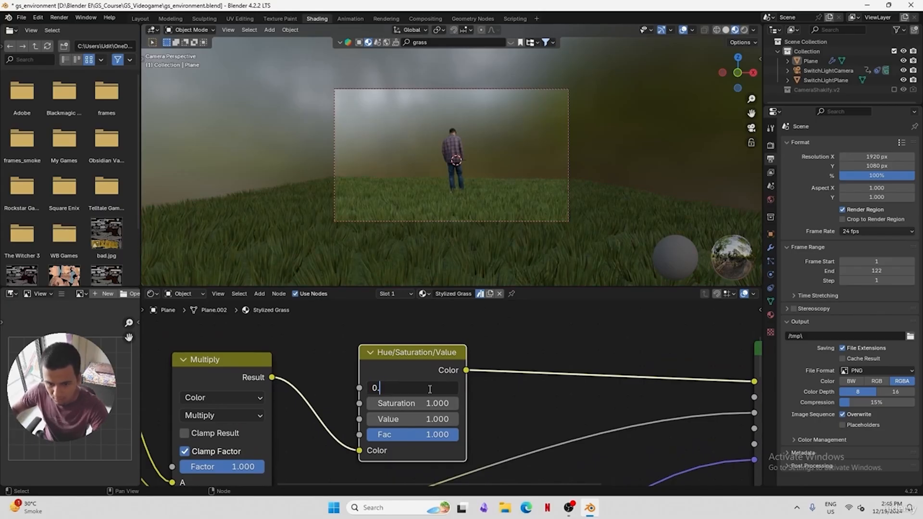
pyautogui.write('45')
pyautogui.press('Return')
pyautogui.click(430, 388)
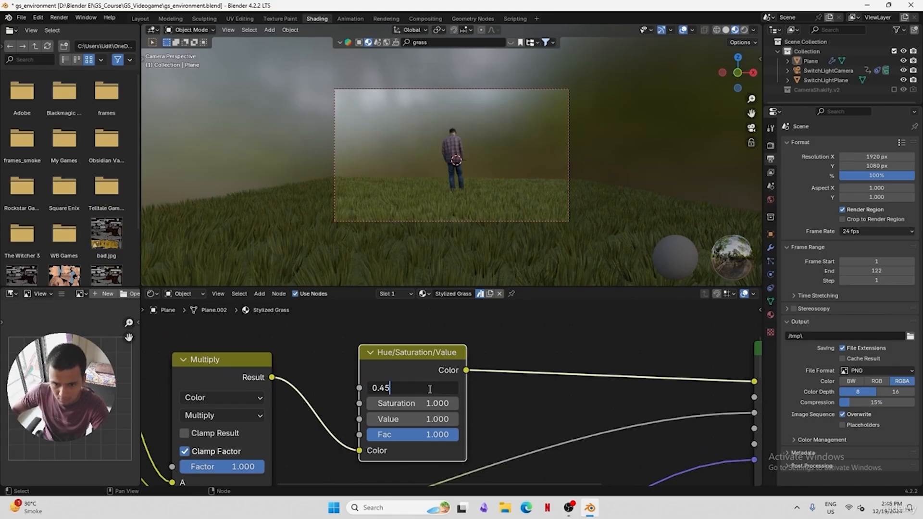
pyautogui.press('Return')
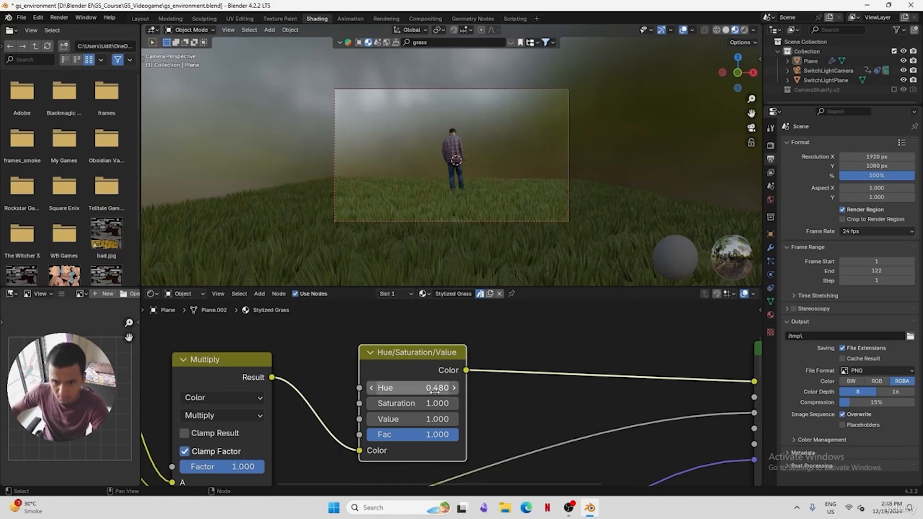
pyautogui.click(371, 404)
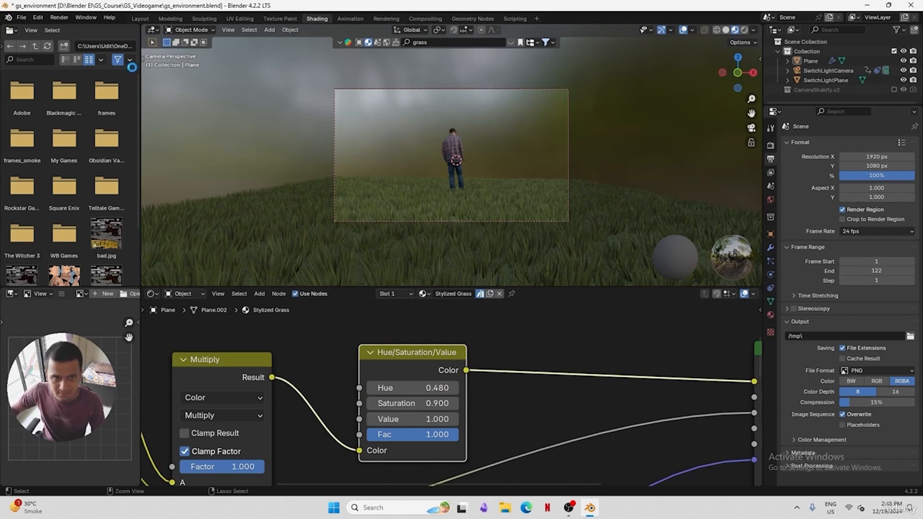
# Switch to the Layout workspace and render a still image to check the grass color
pyautogui.click(140, 18)
pyautogui.click(59, 18)
pyautogui.click(74, 32)
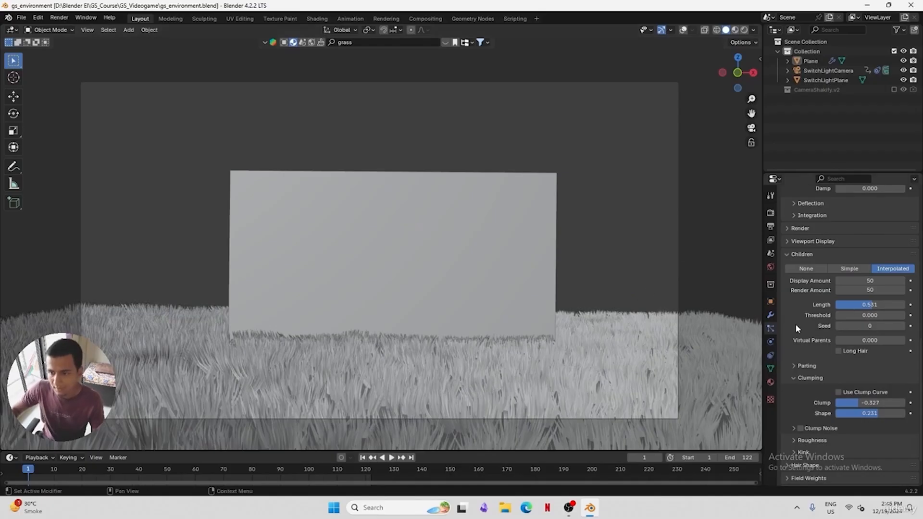
# Show the scene in Material Preview shading from a low angle close to the grass and save the file
pyautogui.click(735, 30)
pyautogui.moveTo(608, 232)
pyautogui.mouseDown(button='middle')
pyautogui.moveTo(511, 361)
pyautogui.moveTo(601, 339)
pyautogui.mouseUp(button='middle')
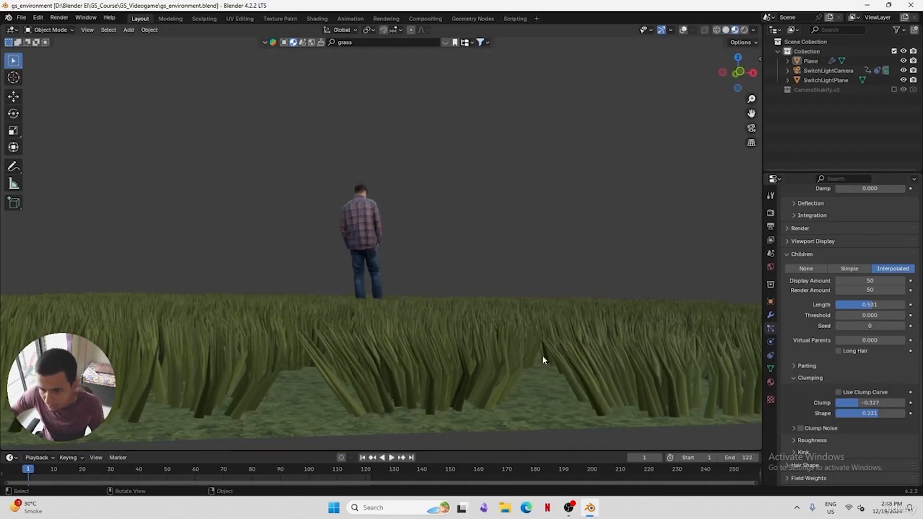
pyautogui.hotkey('ctrl', 's')
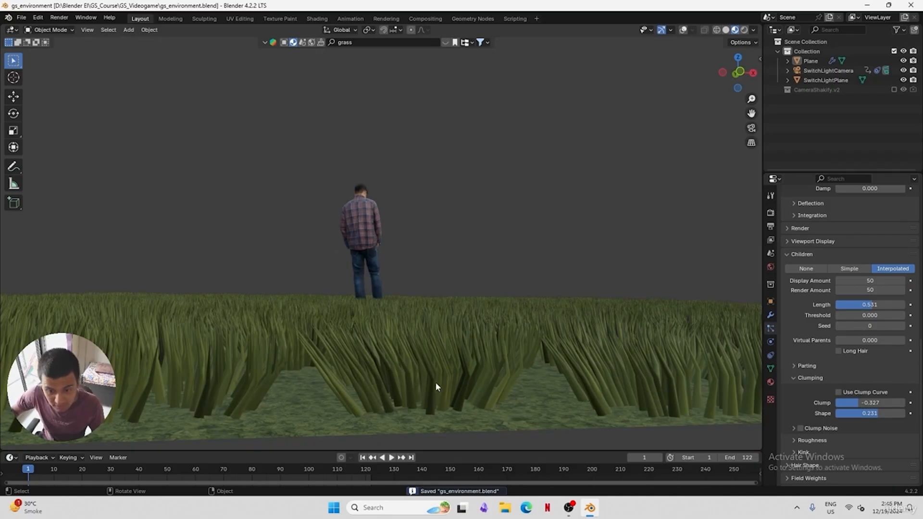
# Reduce the grass particle system's hair Diameter Scale to a displayed 0.00 to thin the blades
pyautogui.scroll(1, 865, 332)
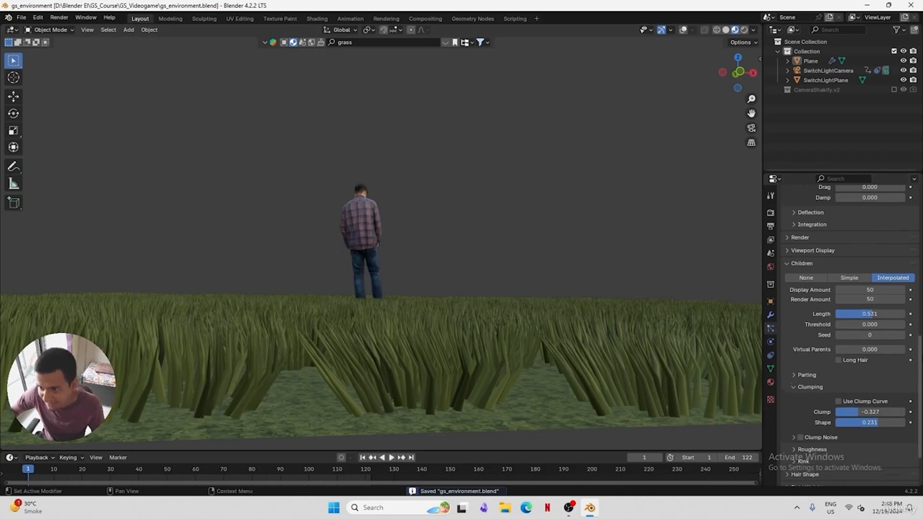
pyautogui.scroll(7, 818, 331)
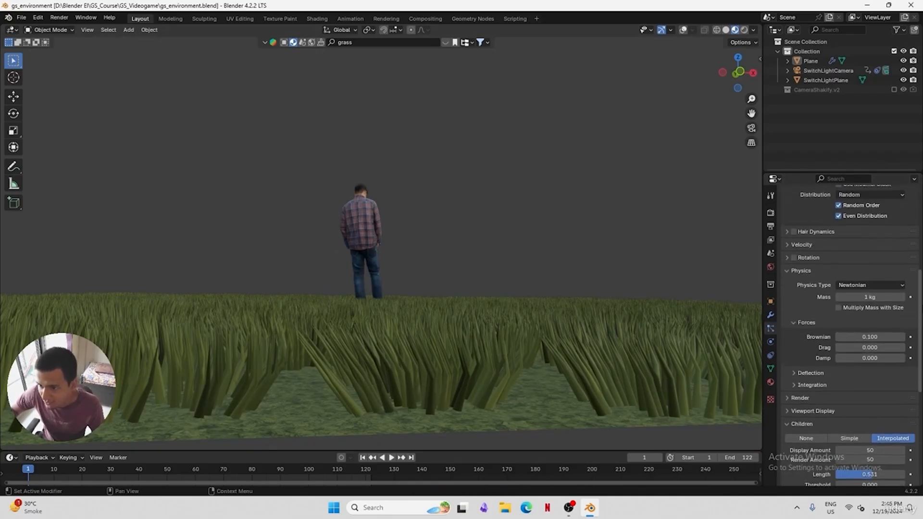
pyautogui.scroll(-10, 819, 412)
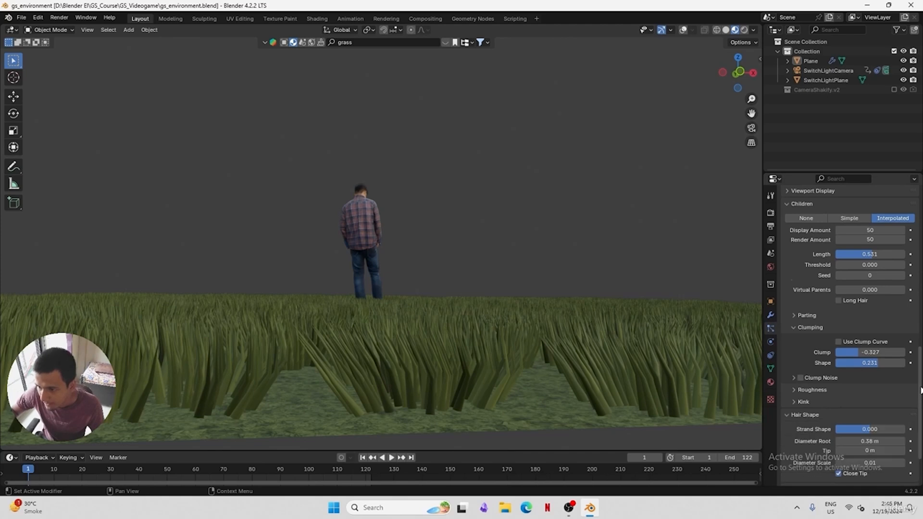
pyautogui.scroll(-3, 921, 391)
pyautogui.click(838, 402)
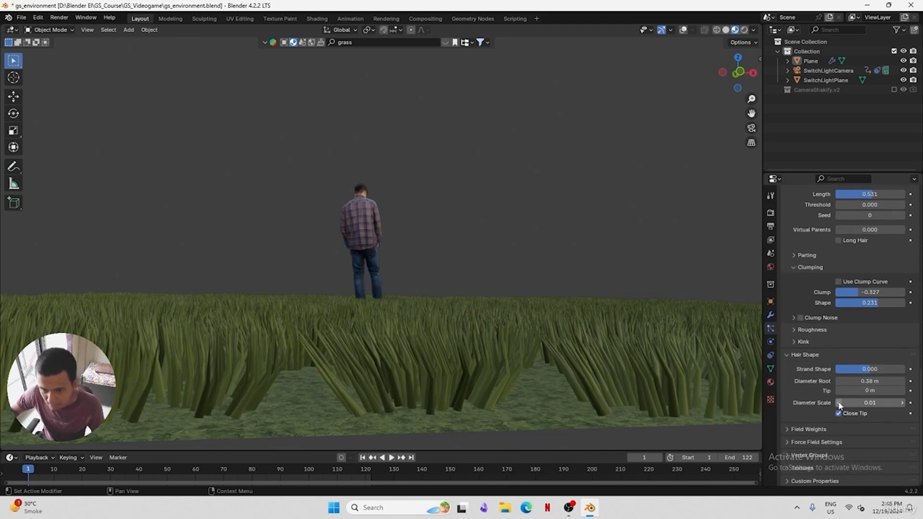
pyautogui.click(838, 402)
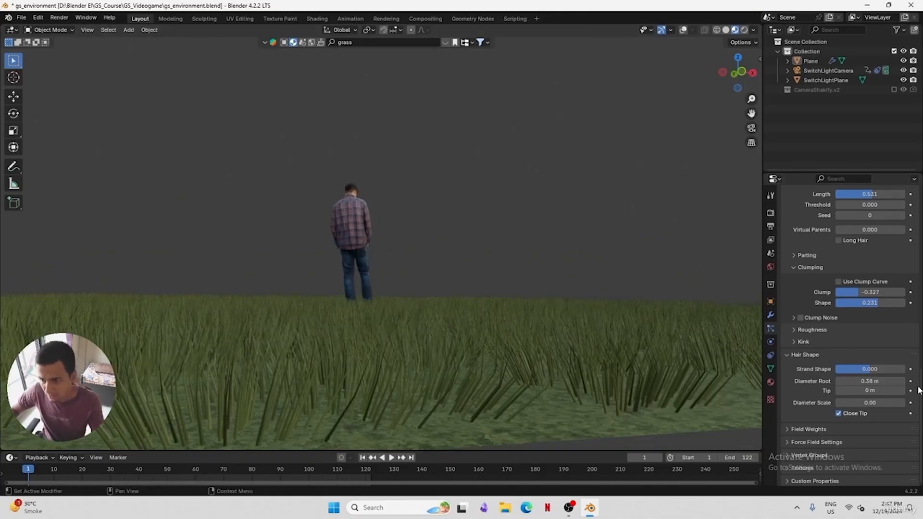
# Try a Strand Shape of -1 on the grass hair and undo it
pyautogui.moveTo(870, 369); pyautogui.dragTo(835, 368)
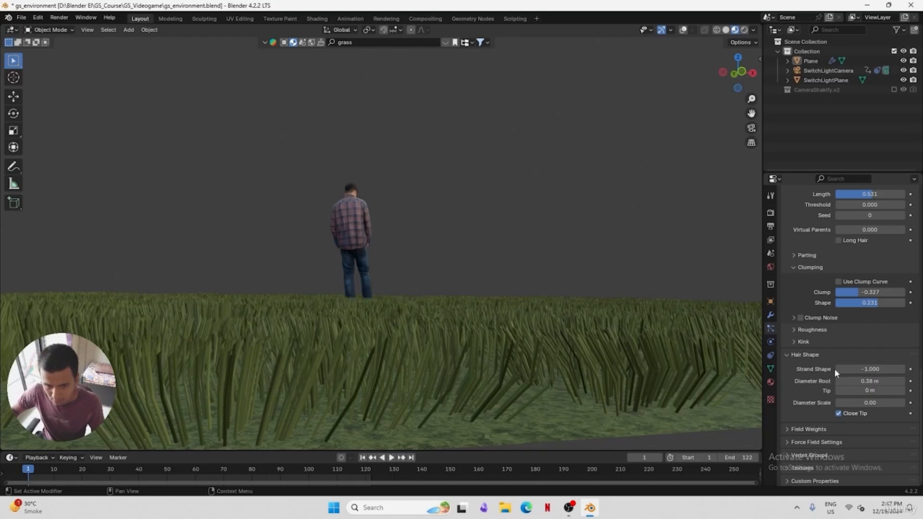
pyautogui.hotkey('ctrl', 'z')
# Set the grass children's Display Amount and Render Amount both to 80, saving the file before and after the change
pyautogui.hotkey('ctrl', 's')
pyautogui.scroll(5, 851, 336)
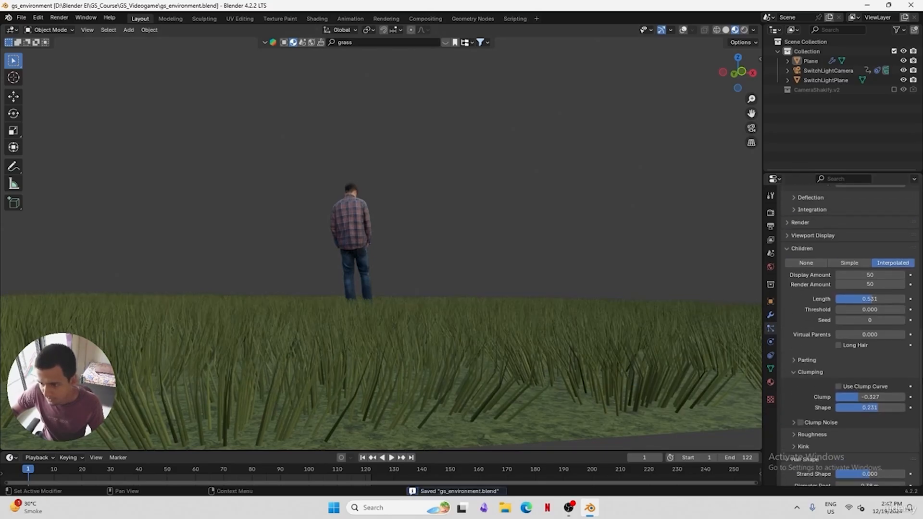
pyautogui.scroll(2, 873, 313)
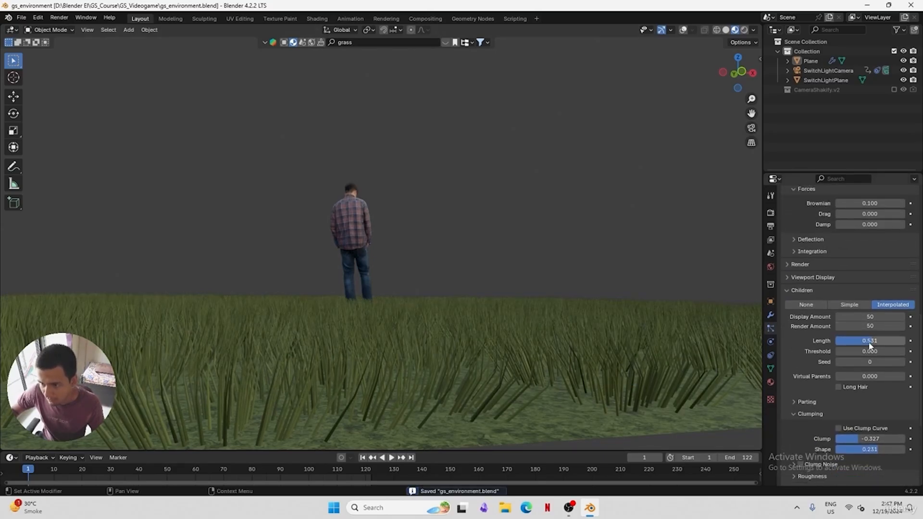
pyautogui.doubleClick(875, 318)
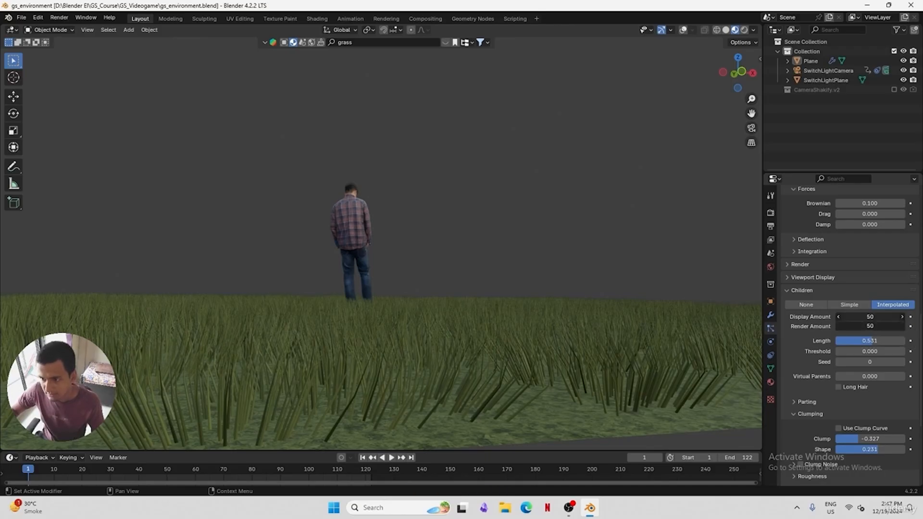
pyautogui.write('80')
pyautogui.press('Return')
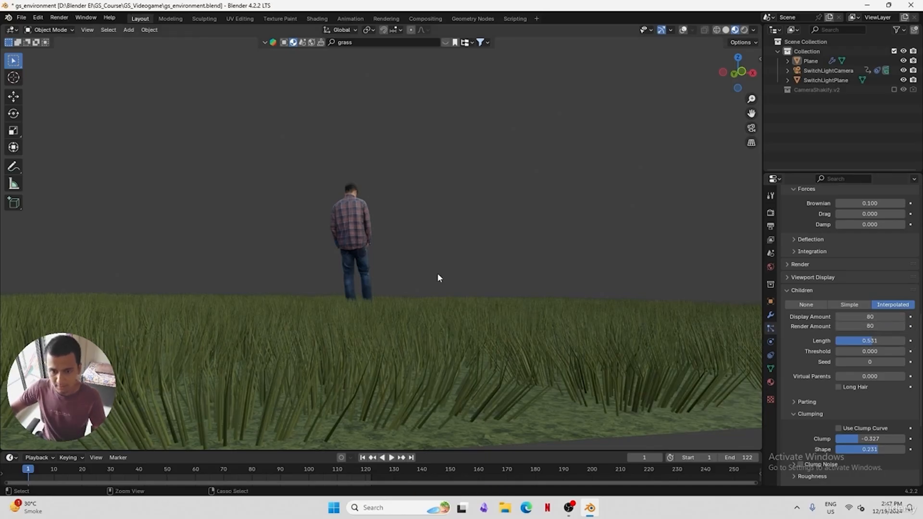
pyautogui.hotkey('ctrl', 's')
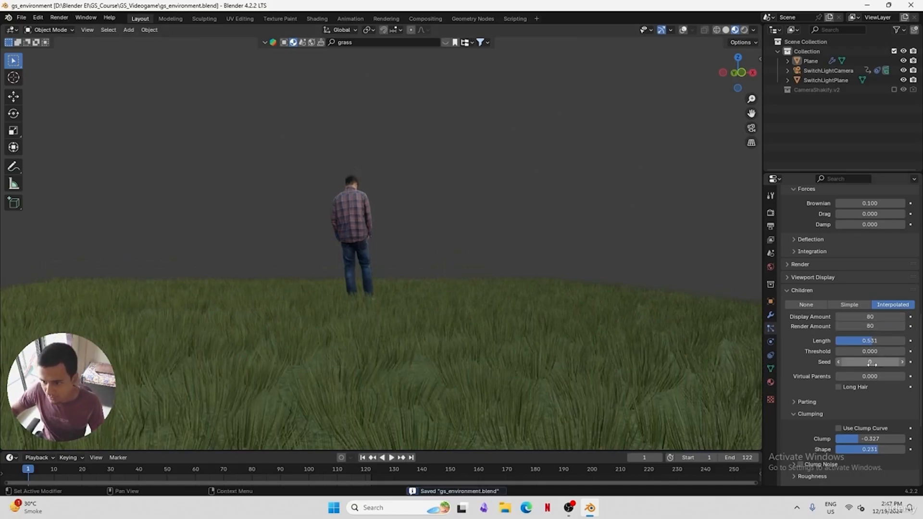
# Increase the grass children's Length to about 0.728, save the file and render a still image
pyautogui.moveTo(870, 340); pyautogui.dragTo(886, 340)
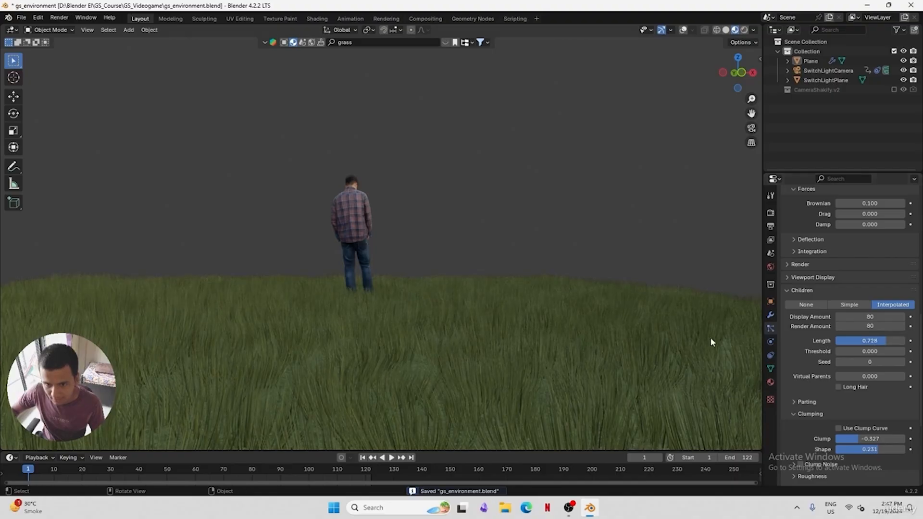
pyautogui.hotkey('ctrl', 's')
pyautogui.click(59, 17)
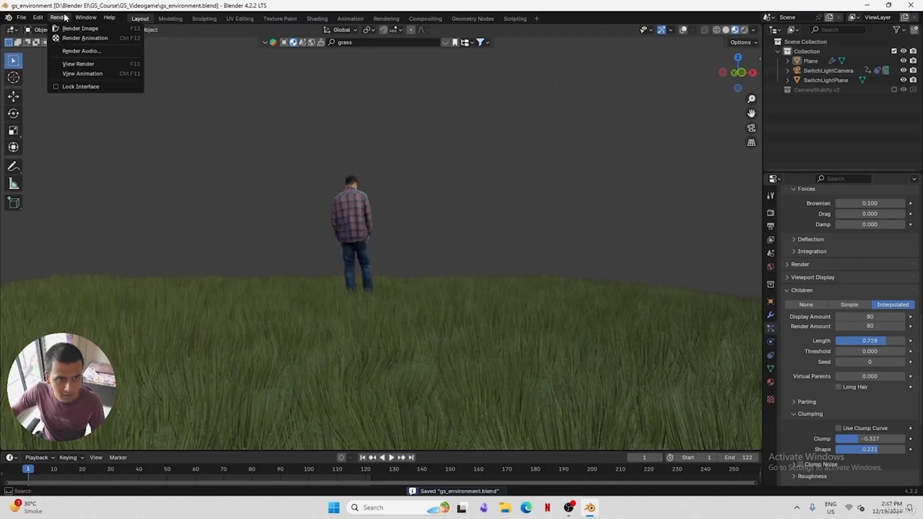
pyautogui.click(72, 27)
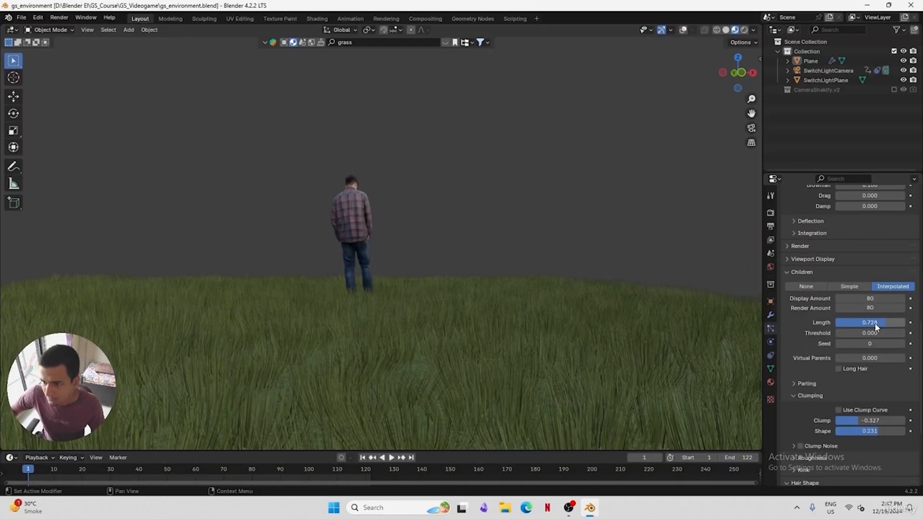
# Raise the grass children's Length to about 0.878, save the file, render a still image and close the render
pyautogui.moveTo(873, 322); pyautogui.dragTo(897, 322)
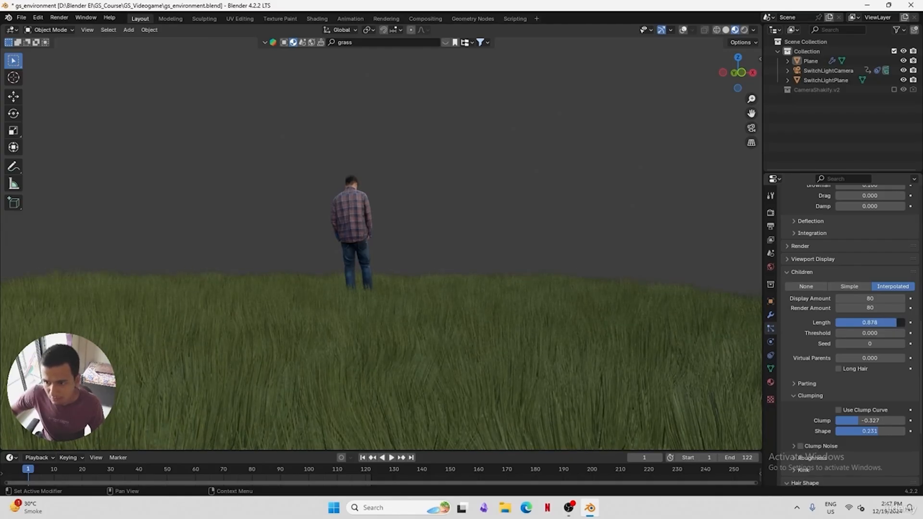
pyautogui.hotkey('ctrl', 's')
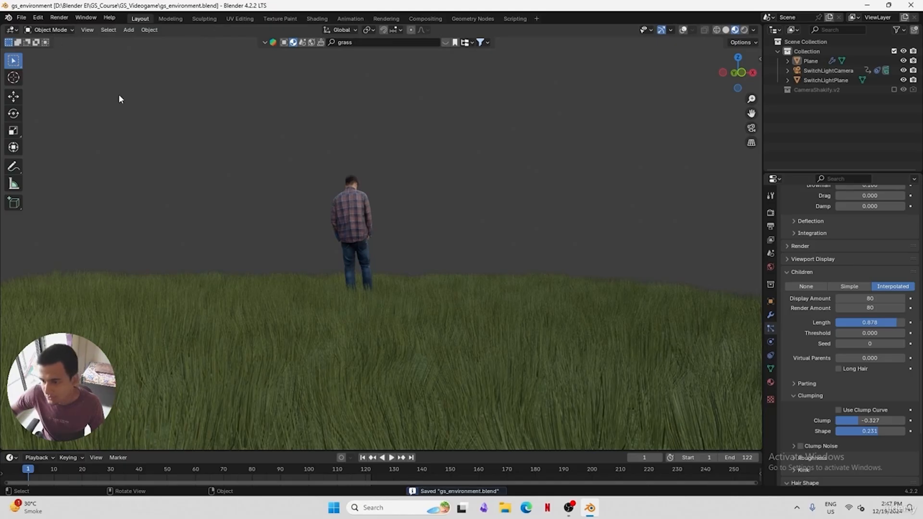
pyautogui.click(55, 17)
pyautogui.click(79, 29)
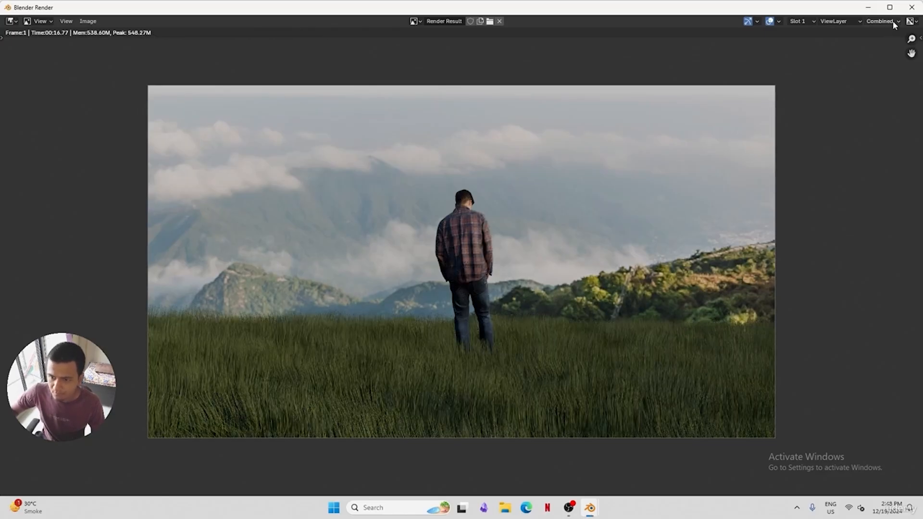
pyautogui.press('Escape')
# Turn on the viewport overlays and switch the viewport to Solid shading with the whole grass plane in view
pyautogui.scroll(-5, 510, 210)
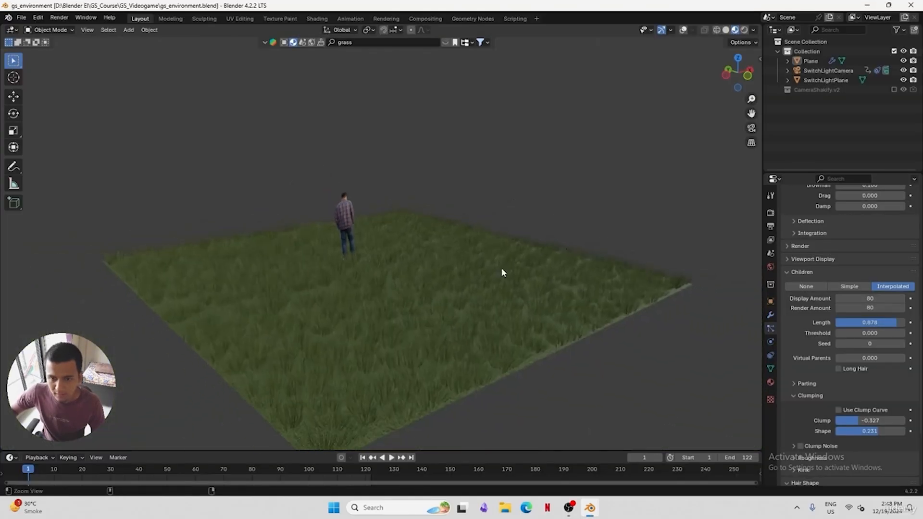
pyautogui.click(683, 29)
pyautogui.click(726, 29)
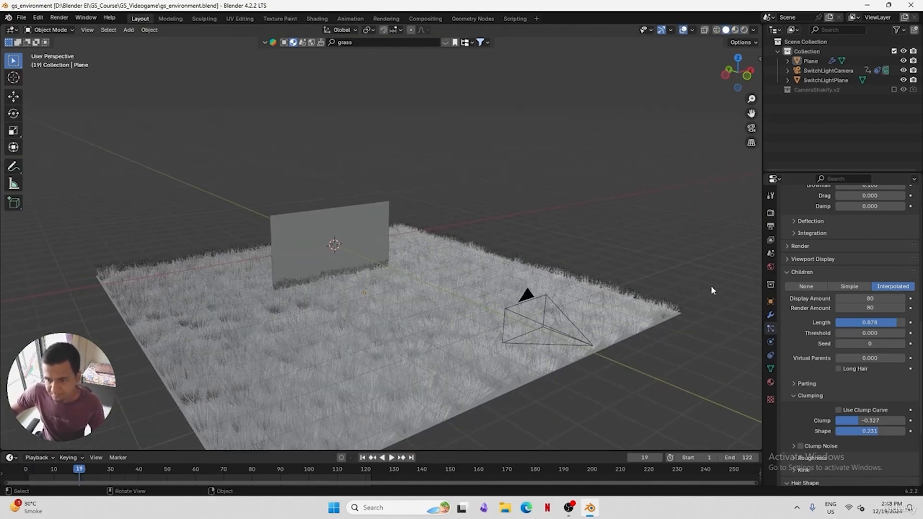
# Add a Wind force field to the scene
pyautogui.scroll(15, 846, 313)
pyautogui.moveTo(402, 324); pyautogui.dragTo(428, 323, button='middle')
pyautogui.hotkey('shift', 'a')
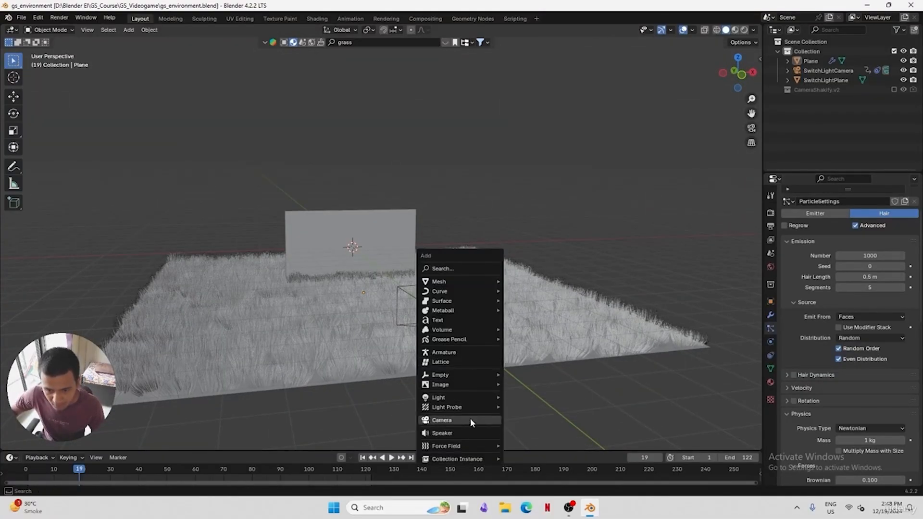
pyautogui.moveTo(459, 446)
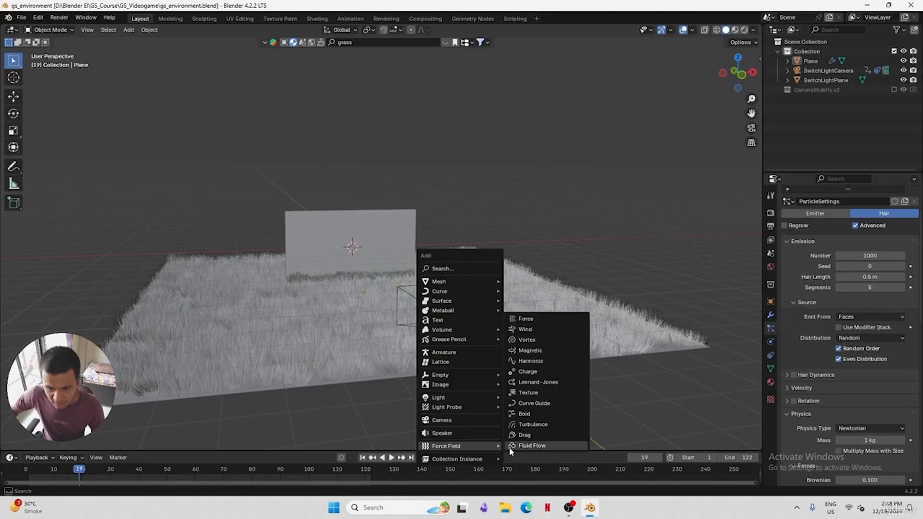
pyautogui.click(538, 329)
# Rotate the Wind force field -90° about the Y axis so it blows sideways across the grass
pyautogui.moveTo(493, 370); pyautogui.dragTo(473, 358, button='middle')
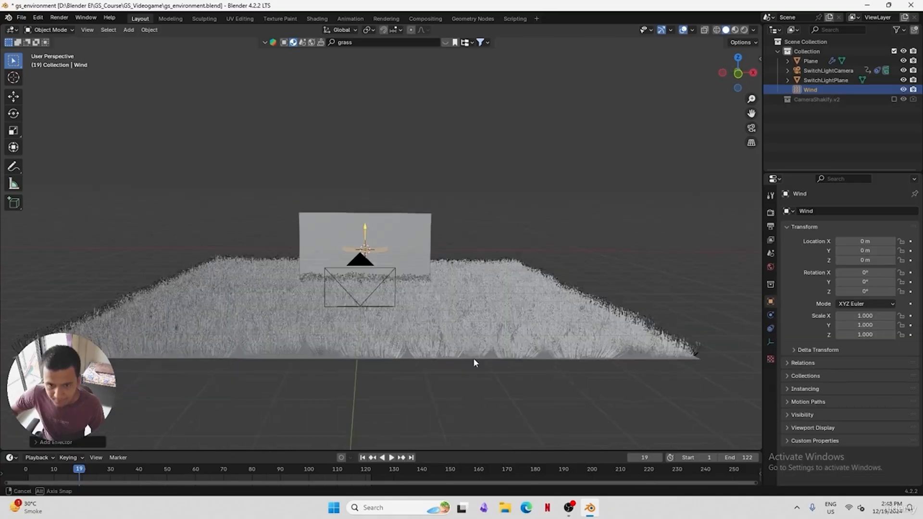
pyautogui.write('ry')
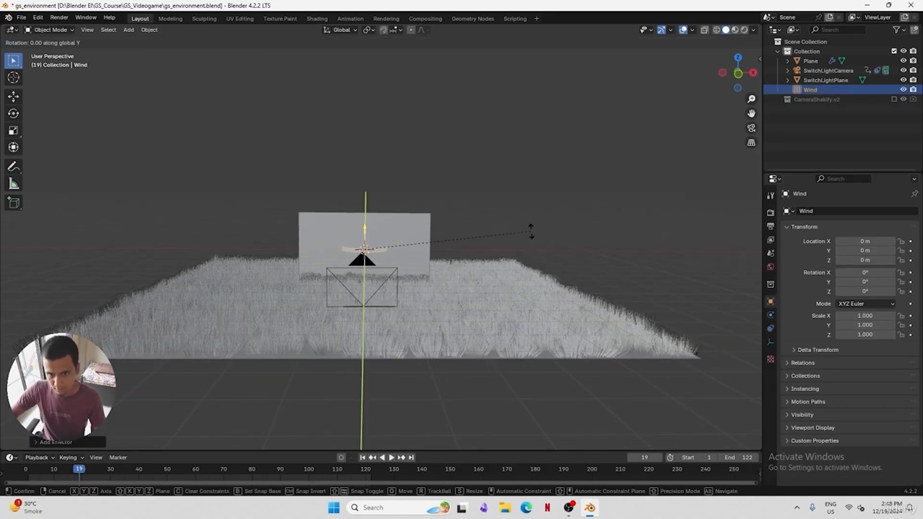
pyautogui.write('-90')
pyautogui.press('Return')
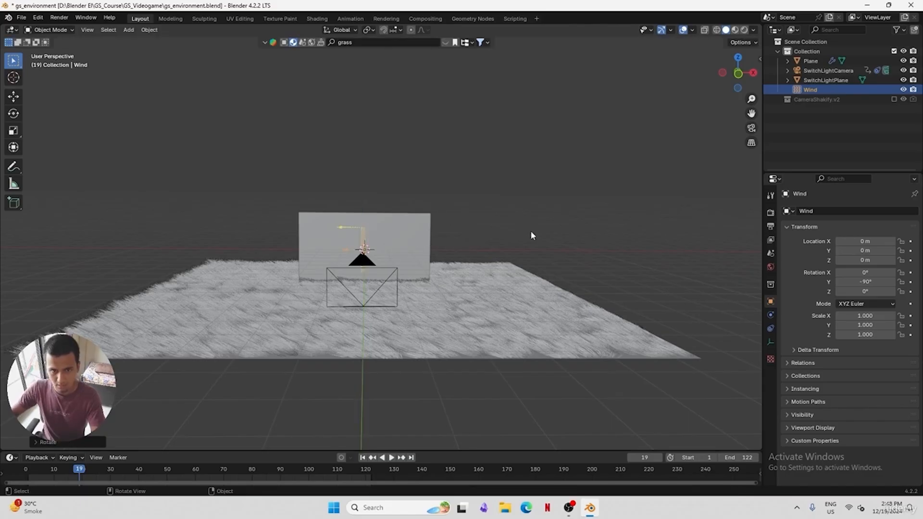
# Play the animation to check how the rotated wind affects the grass
pyautogui.moveTo(452, 329); pyautogui.dragTo(461, 298, button='middle')
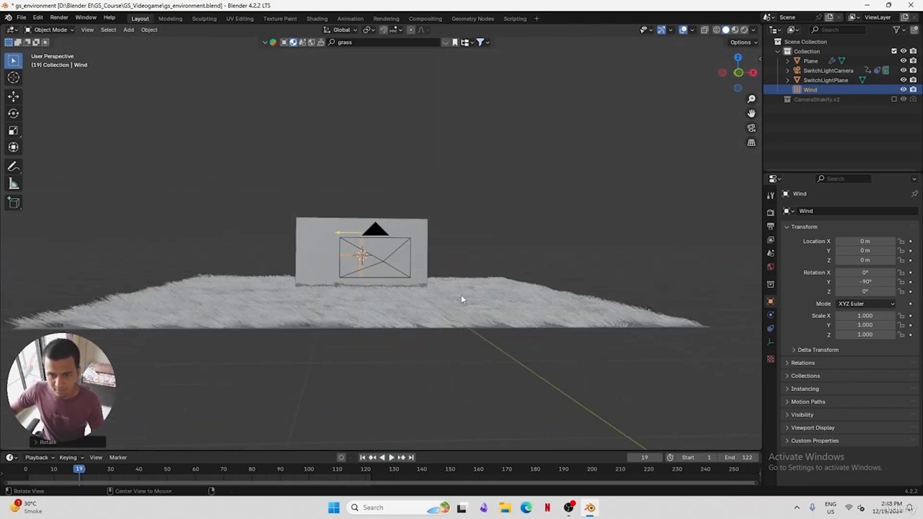
pyautogui.press('space')
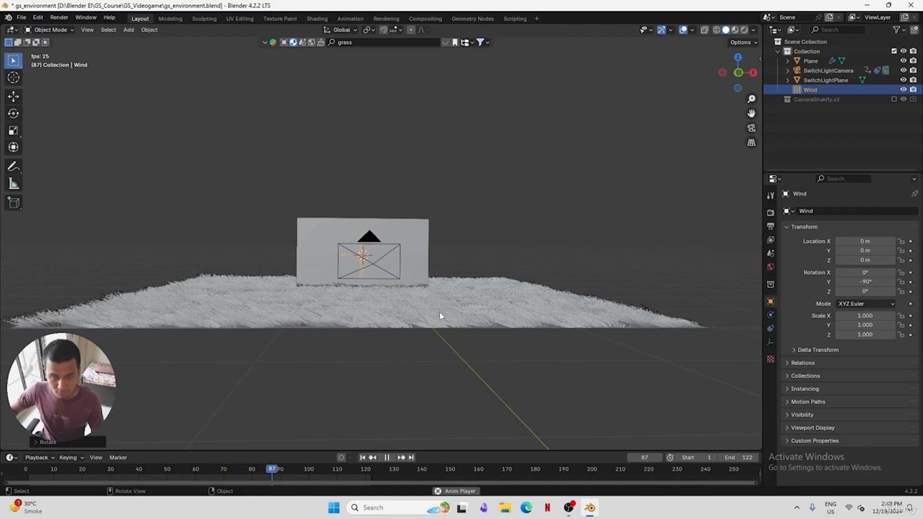
pyautogui.press('space')
# Move the Wind force field along X to about 12.85 m, beyond the edge of the grass plane, and save the file
pyautogui.moveTo(435, 318); pyautogui.dragTo(425, 332, button='middle')
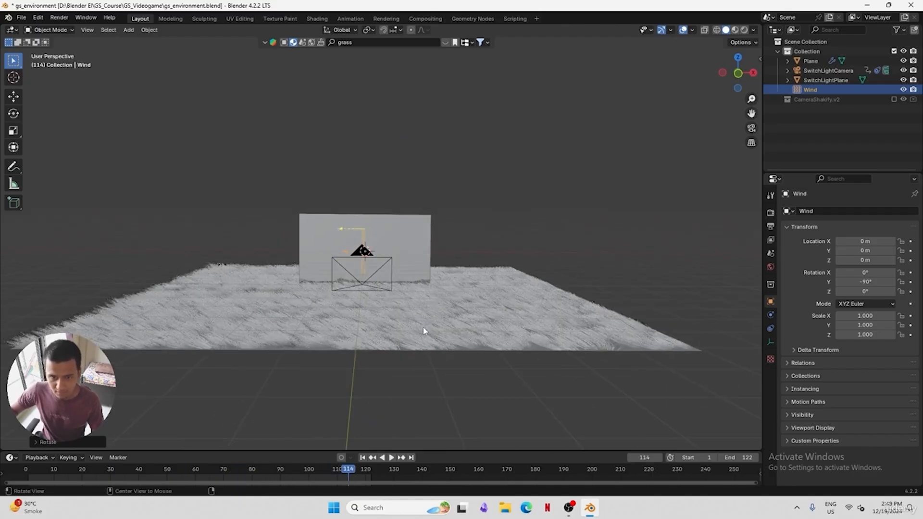
pyautogui.press('g')
pyautogui.press('x')
pyautogui.click(646, 316)
pyautogui.moveTo(645, 316); pyautogui.dragTo(591, 308, button='middle')
pyautogui.press('g')
pyautogui.press('x')
pyautogui.click(487, 317)
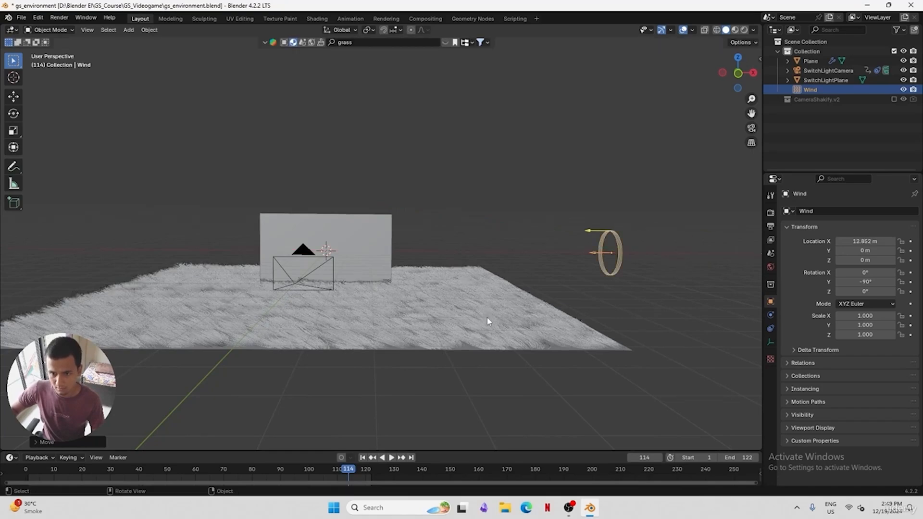
pyautogui.hotkey('ctrl', 's')
# Set the Wind force field's Strength to 0.3 in its physics settings
pyautogui.moveTo(507, 311); pyautogui.dragTo(557, 299, button='middle')
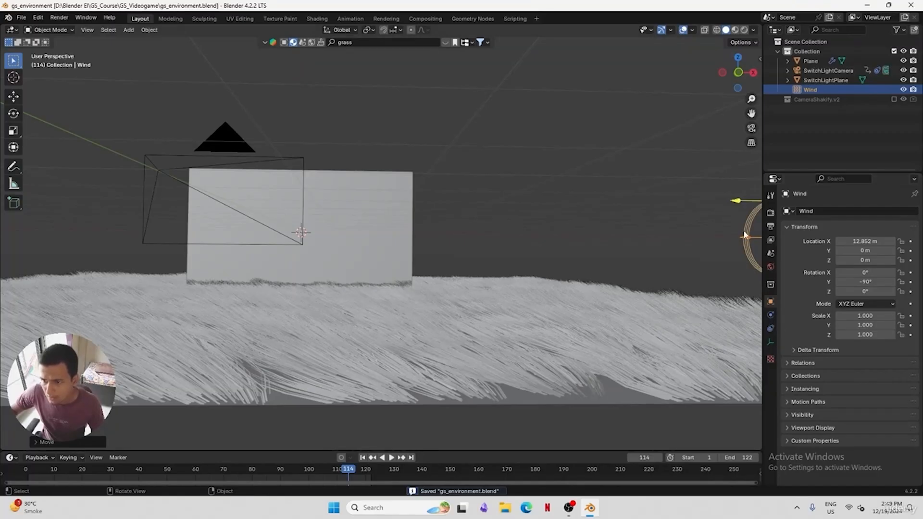
pyautogui.click(702, 222)
pyautogui.click(743, 227)
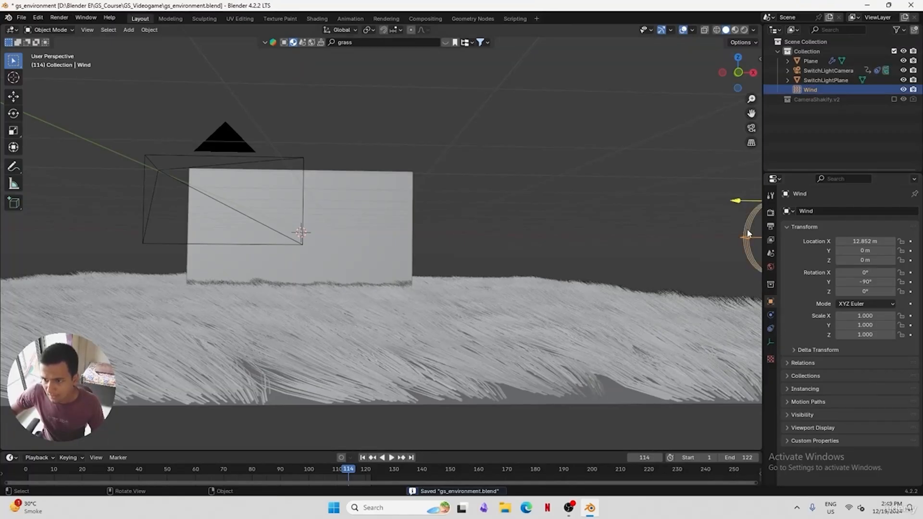
pyautogui.click(770, 316)
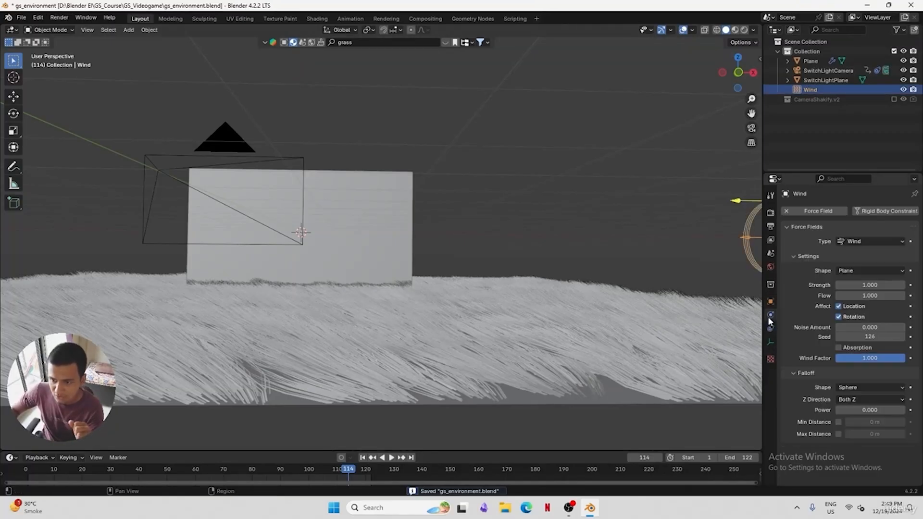
pyautogui.click(871, 285)
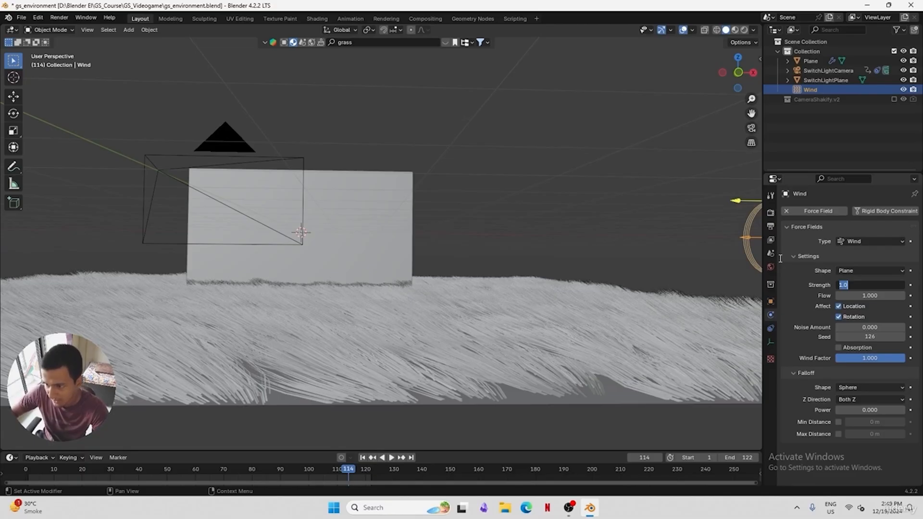
pyautogui.press('BackSpace')
pyautogui.write('0.3')
pyautogui.press('Return')
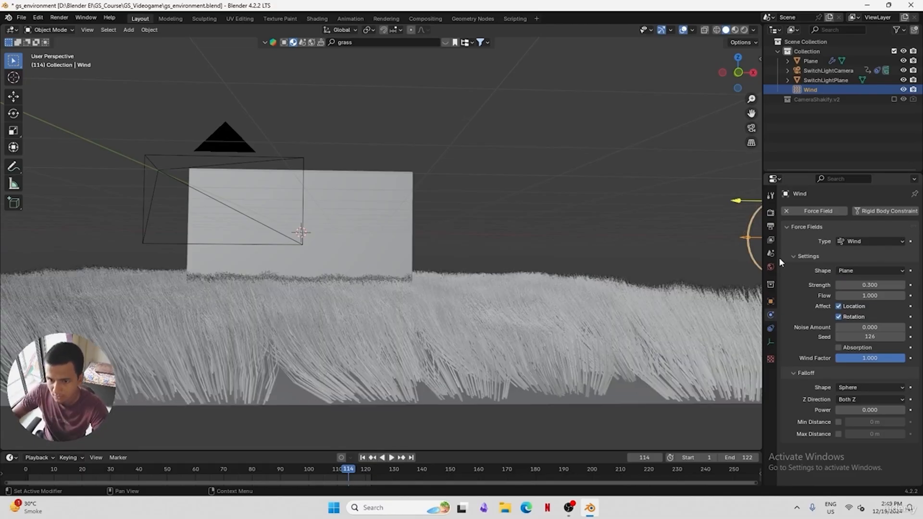
pyautogui.click(859, 285)
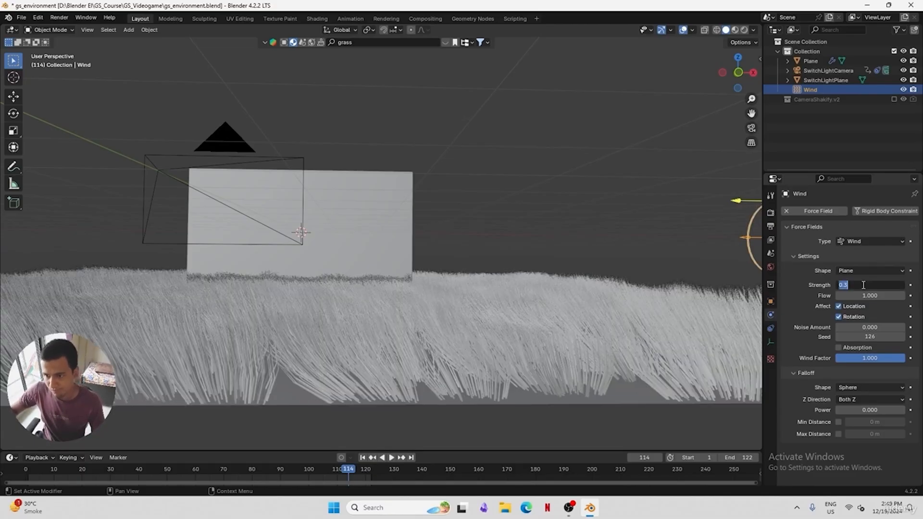
pyautogui.press('Return')
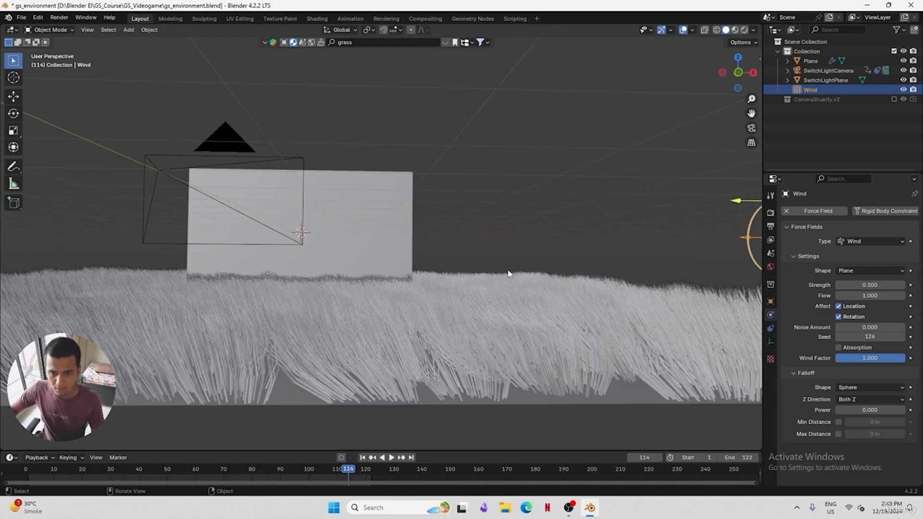
# Try the Wind force field's Strength at 0.1 and at 0.7 to compare how the grass bends
pyautogui.moveTo(509, 274); pyautogui.dragTo(600, 269, button='middle')
pyautogui.moveTo(589, 332); pyautogui.dragTo(468, 267, button='middle')
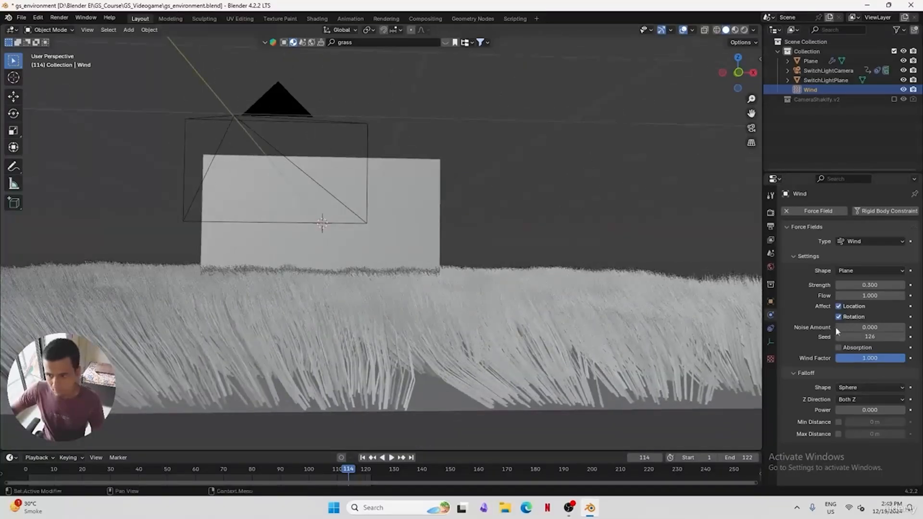
pyautogui.click(875, 285)
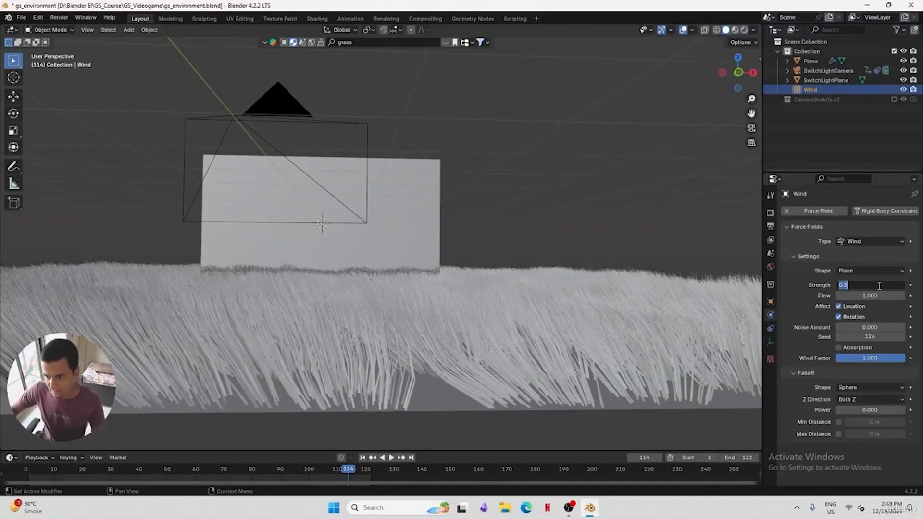
pyautogui.write('0.1')
pyautogui.press('Return')
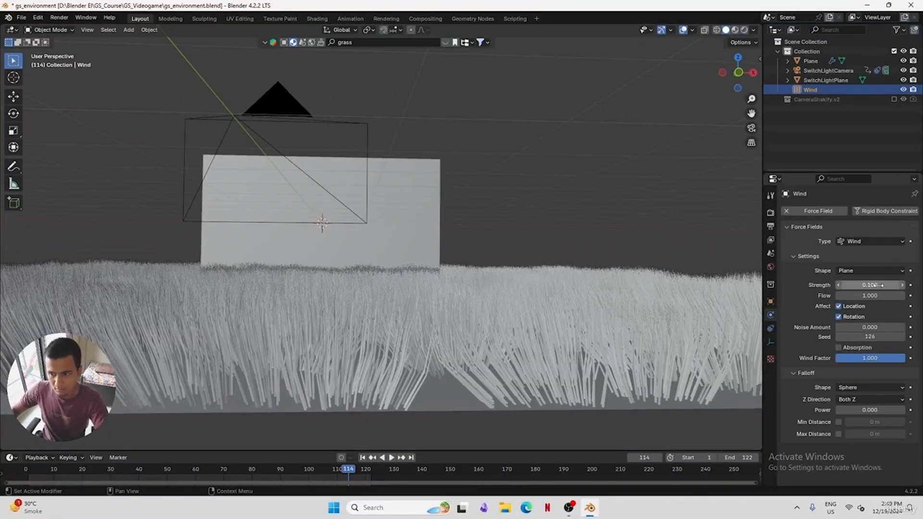
pyautogui.click(878, 285)
pyautogui.press('BackSpace')
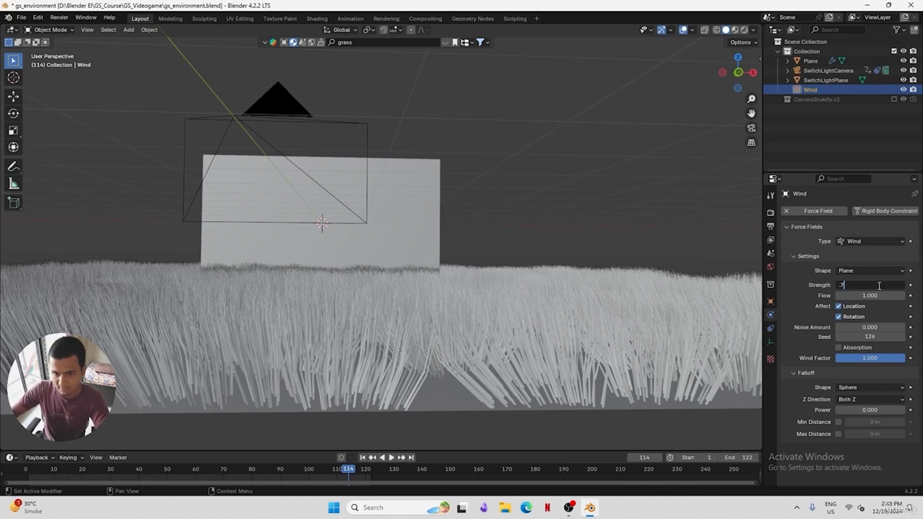
pyautogui.press('Return')
# Return the Wind force field's Strength to 0.3
pyautogui.click(879, 285)
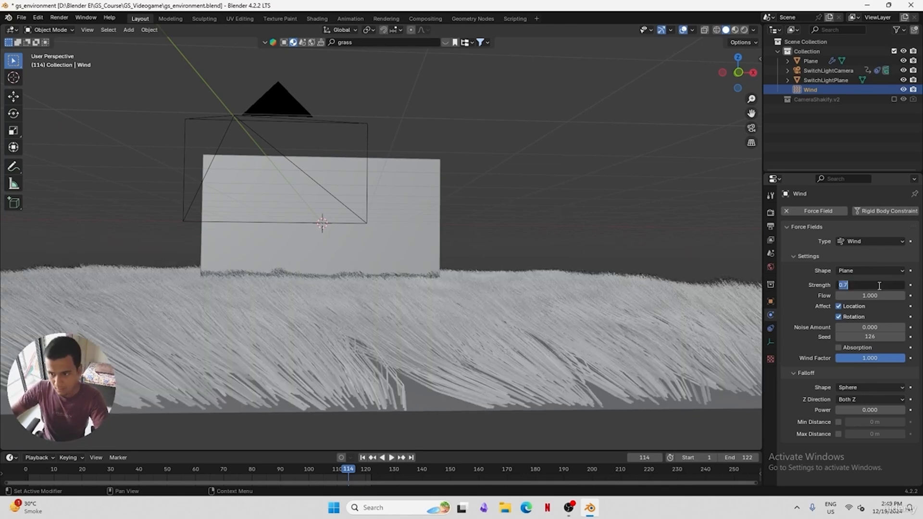
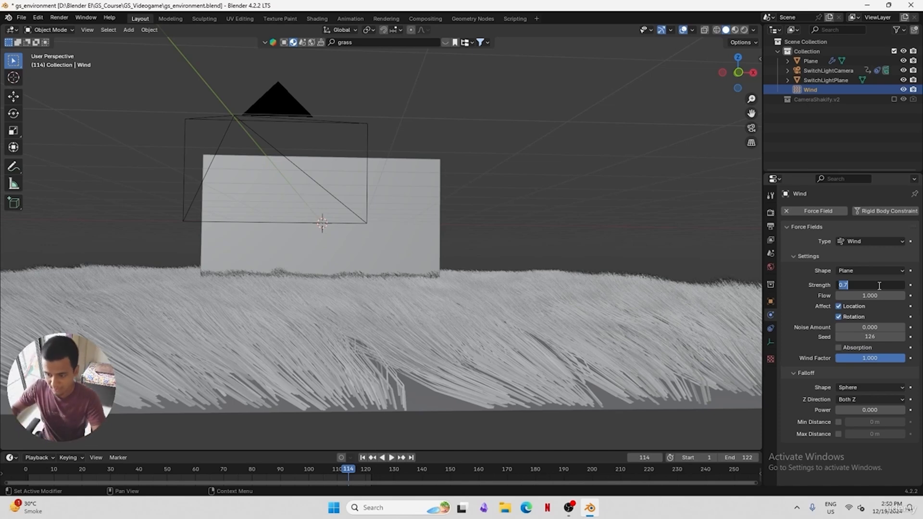
pyautogui.write('0.3')
pyautogui.press('Return')
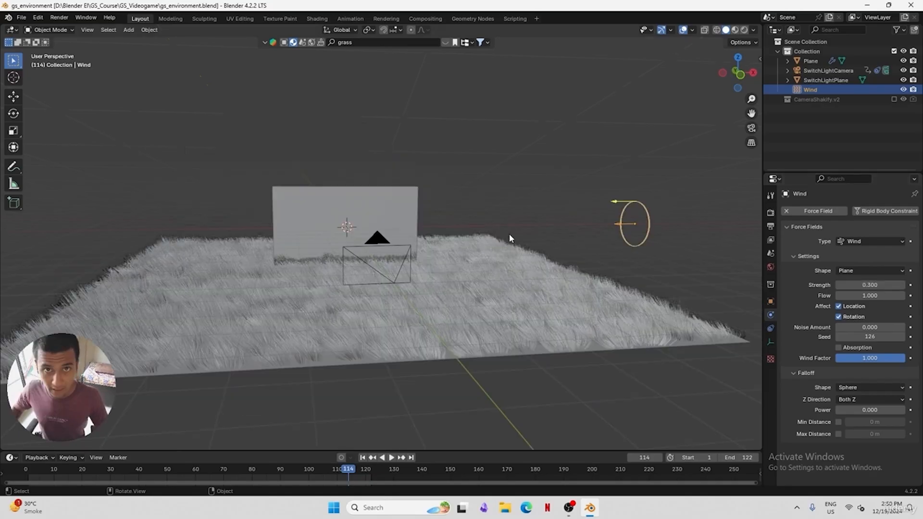
# Add a Turbulence force field to the scene
pyautogui.hotkey('shift', 'a')
pyautogui.moveTo(509, 236)
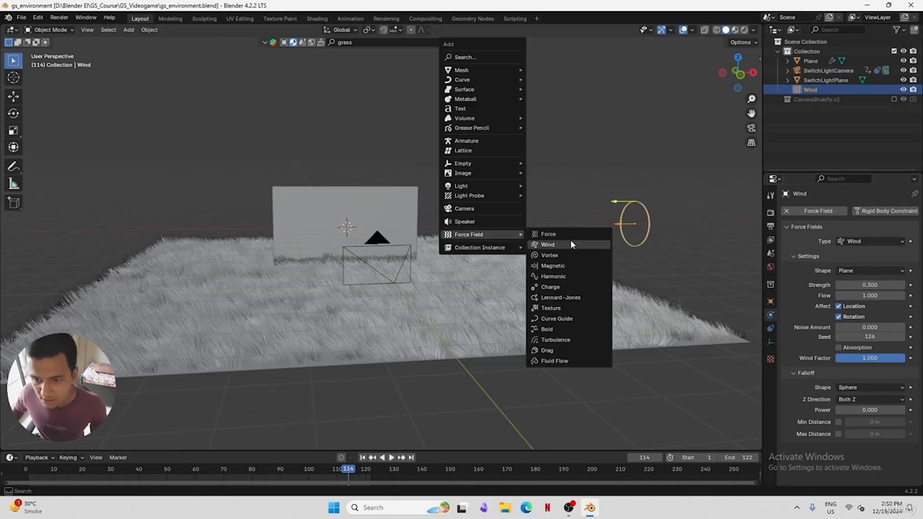
pyautogui.click(578, 338)
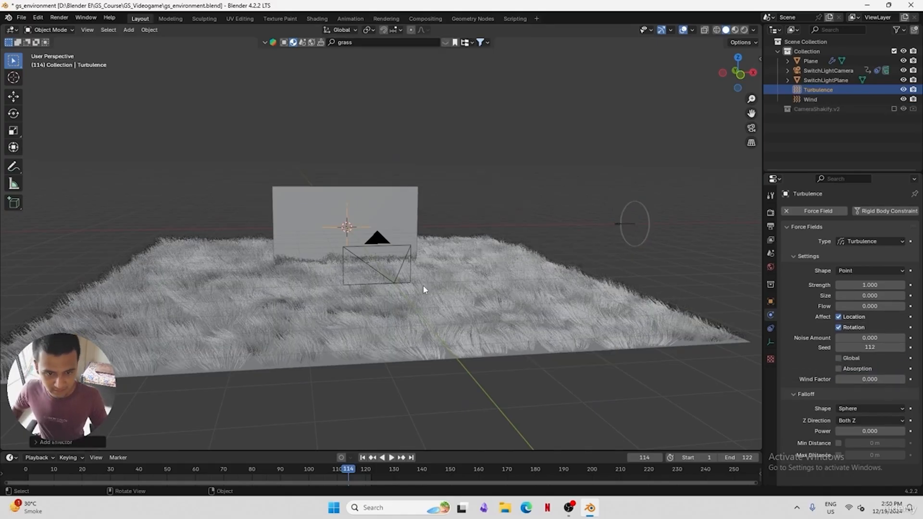
# Play the animation and move the Turbulence force field above the grass, between the upright plane and the Wind, then stop playback
pyautogui.click(115, 472)
pyautogui.press('space')
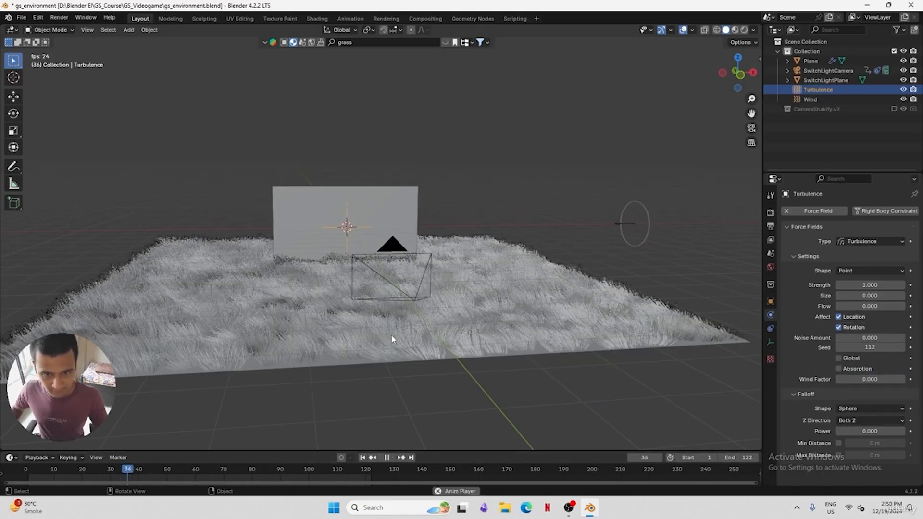
pyautogui.press('g')
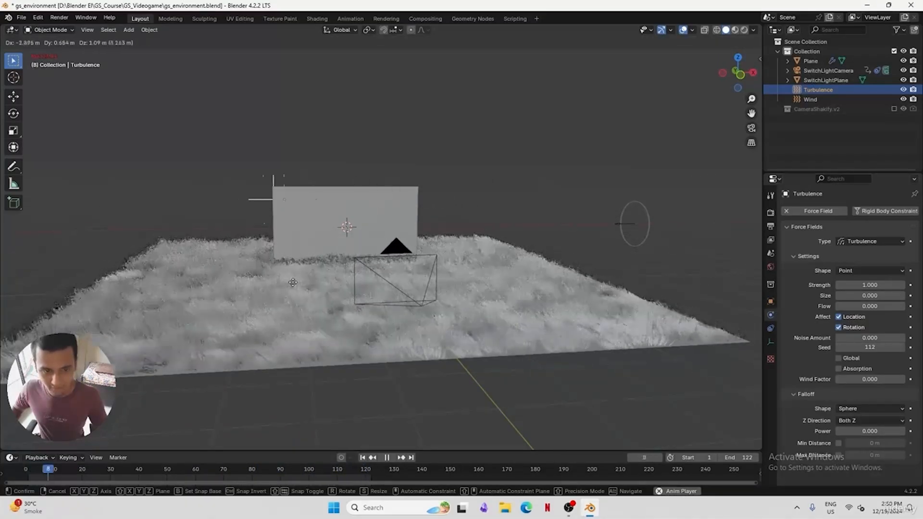
pyautogui.click(622, 261)
pyautogui.press('space')
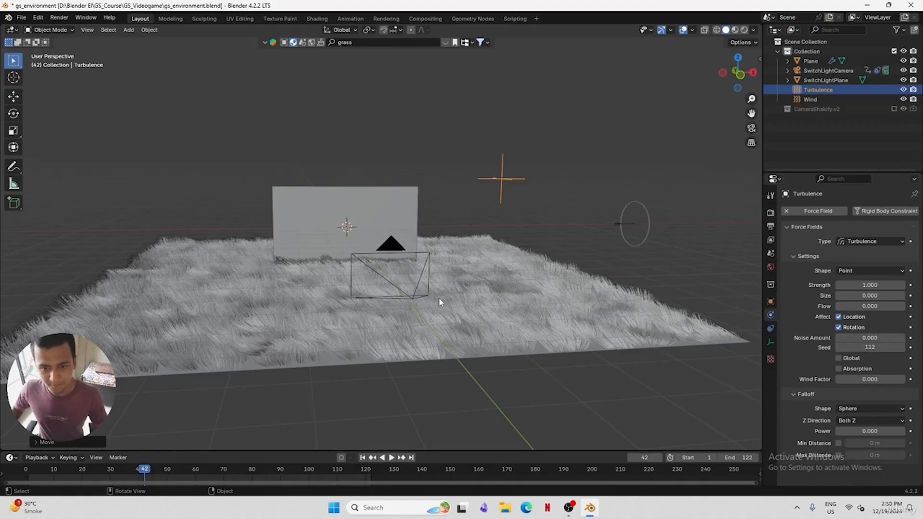
# Move the Turbulence force field to test its effect on the grass, placing it slightly closer to the upright plane
pyautogui.moveTo(542, 309); pyautogui.dragTo(535, 301, button='middle')
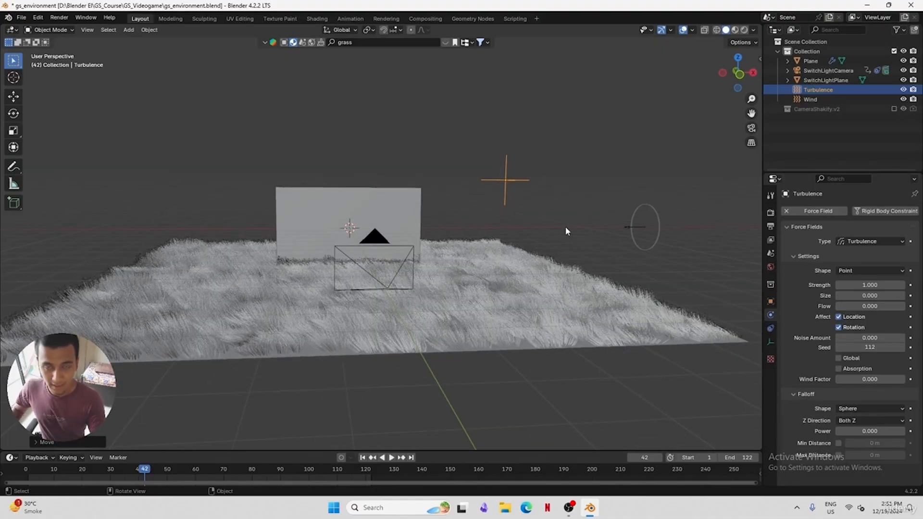
pyautogui.moveTo(488, 218); pyautogui.dragTo(476, 233, button='middle')
pyautogui.moveTo(477, 228); pyautogui.dragTo(478, 229, button='middle')
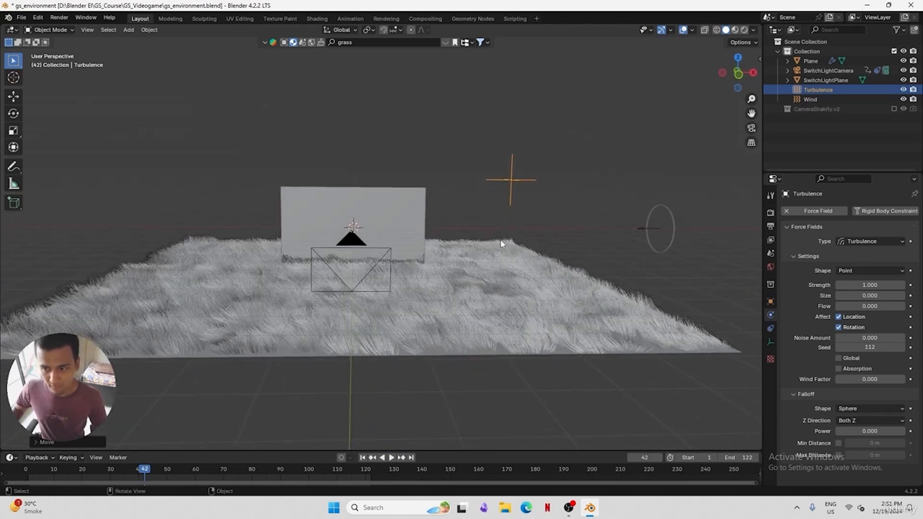
pyautogui.press('g')
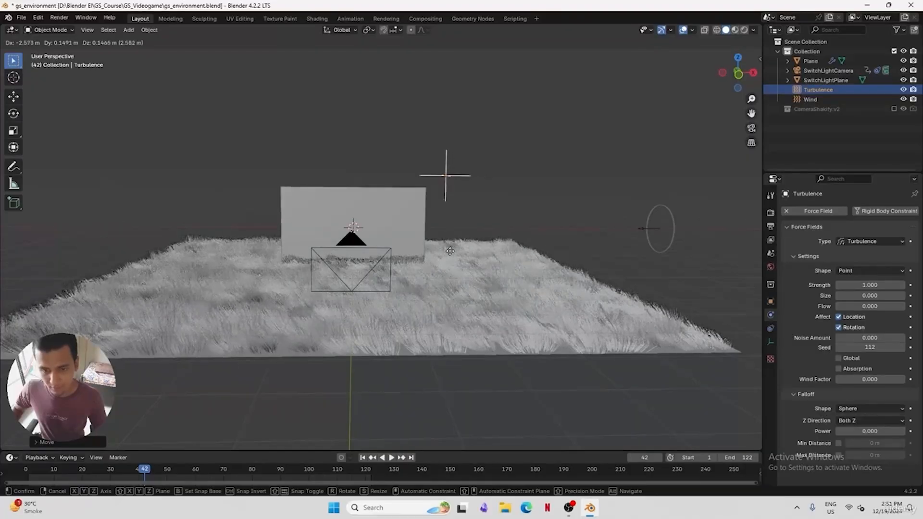
pyautogui.click(502, 253)
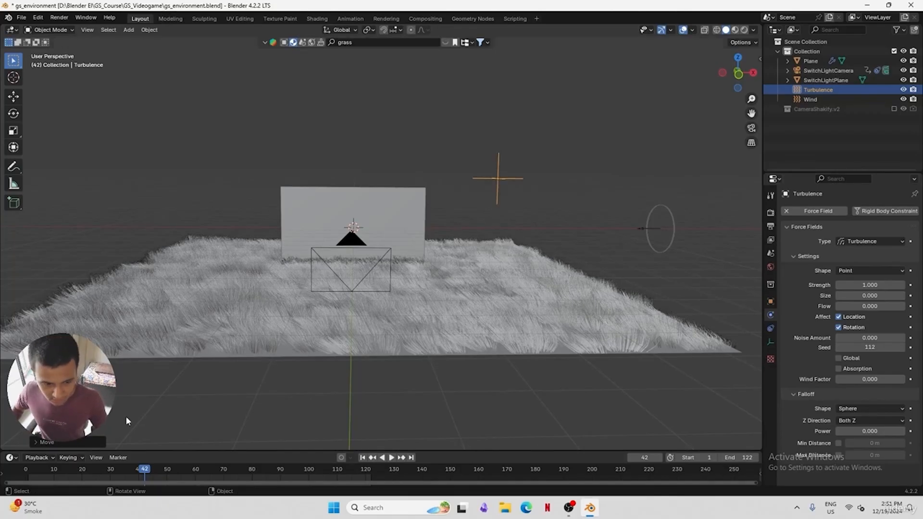
# Keyframe the Turbulence force field at frame 1 and enlarge the timeline area
pyautogui.click(28, 470)
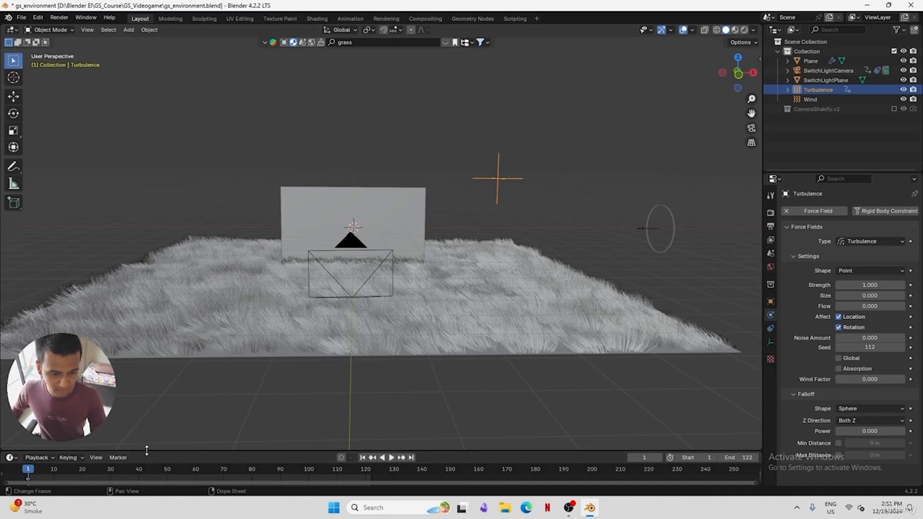
pyautogui.moveTo(146, 451); pyautogui.dragTo(150, 428)
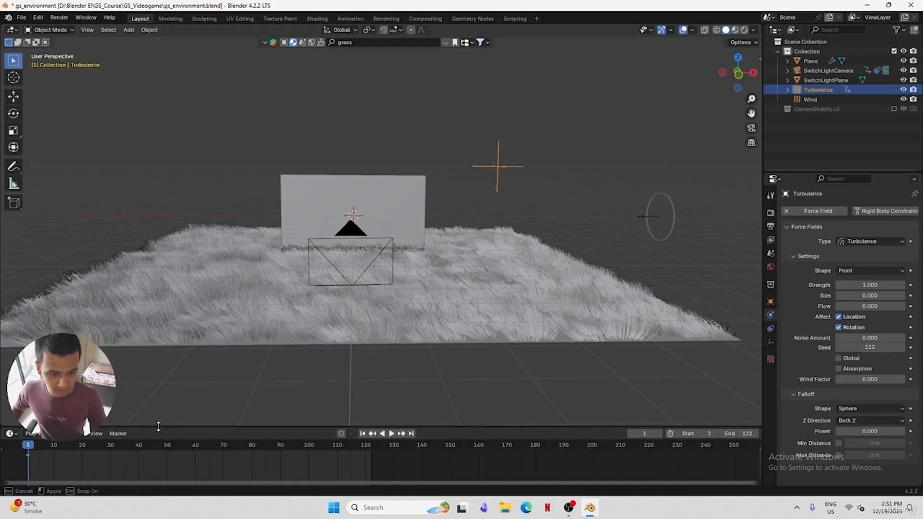
# At frame 122, move the Turbulence force field along the X axis to above the upright plane and keyframe it
pyautogui.click(370, 445)
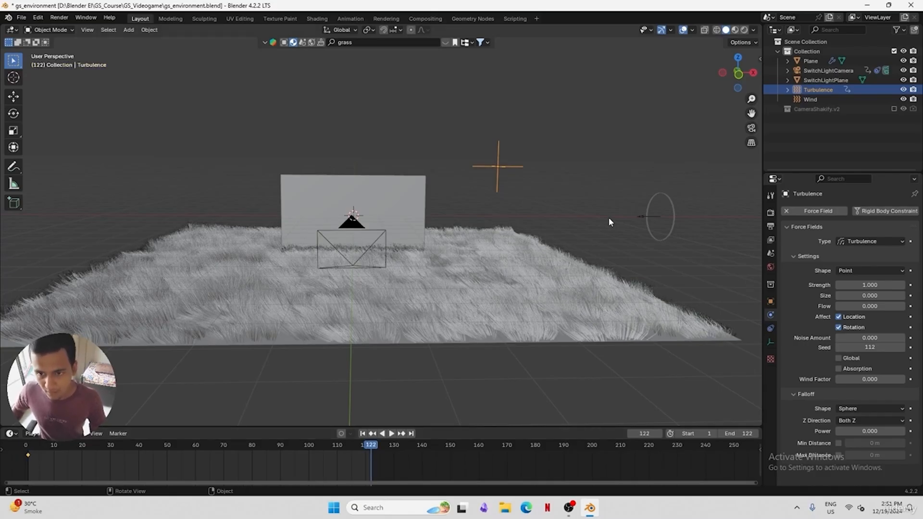
pyautogui.press('g')
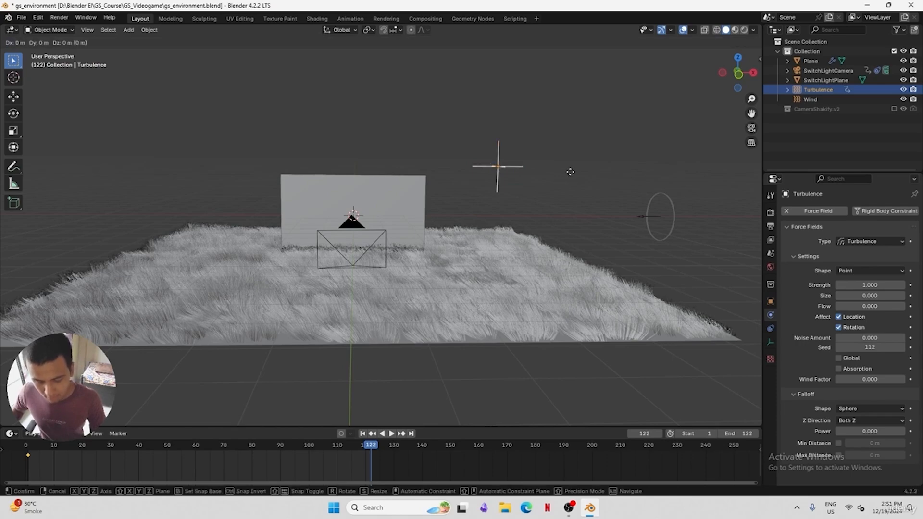
pyautogui.press('x')
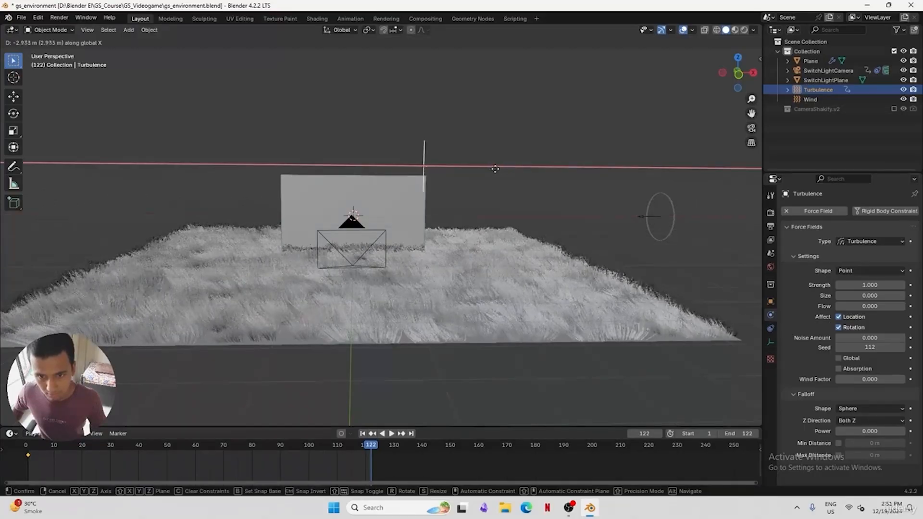
pyautogui.click(456, 171)
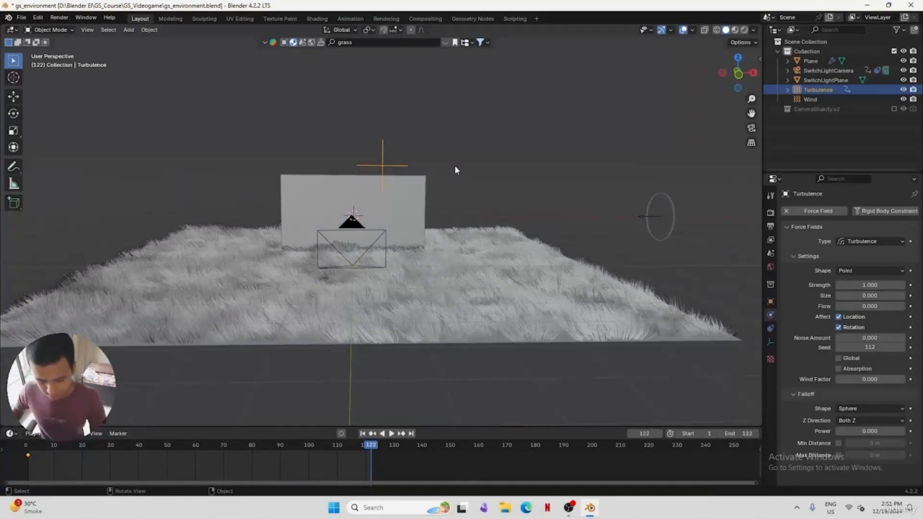
pyautogui.press('i')
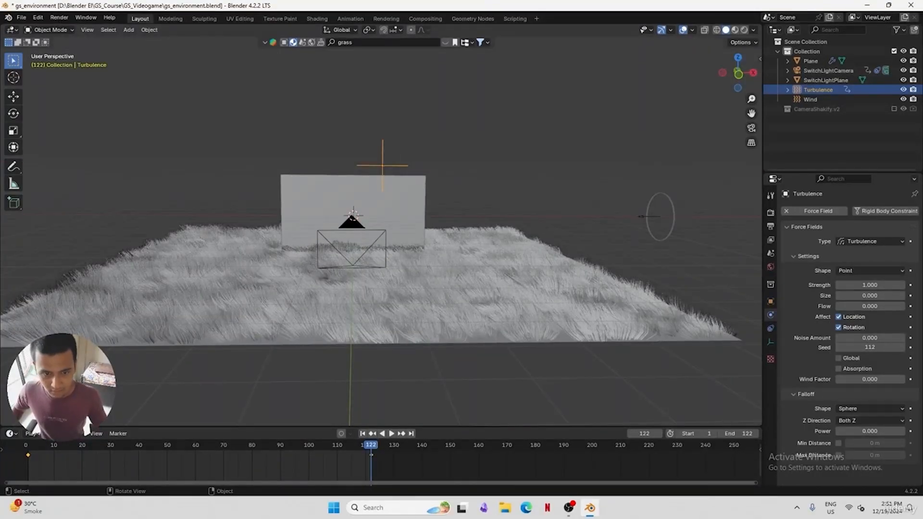
# Save the file and play the animation from frame 1 to check the moving turbulence
pyautogui.click(31, 446)
pyautogui.hotkey('ctrl', 's')
pyautogui.press('space')
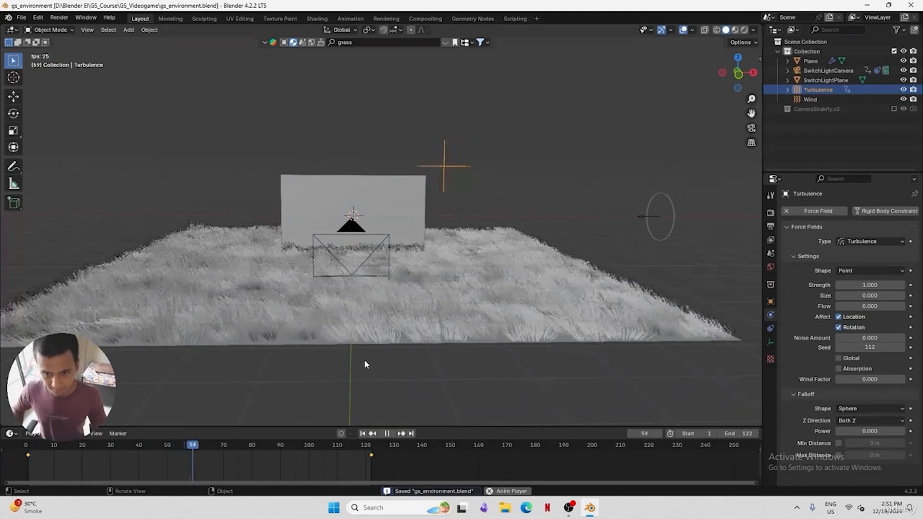
pyautogui.press('space')
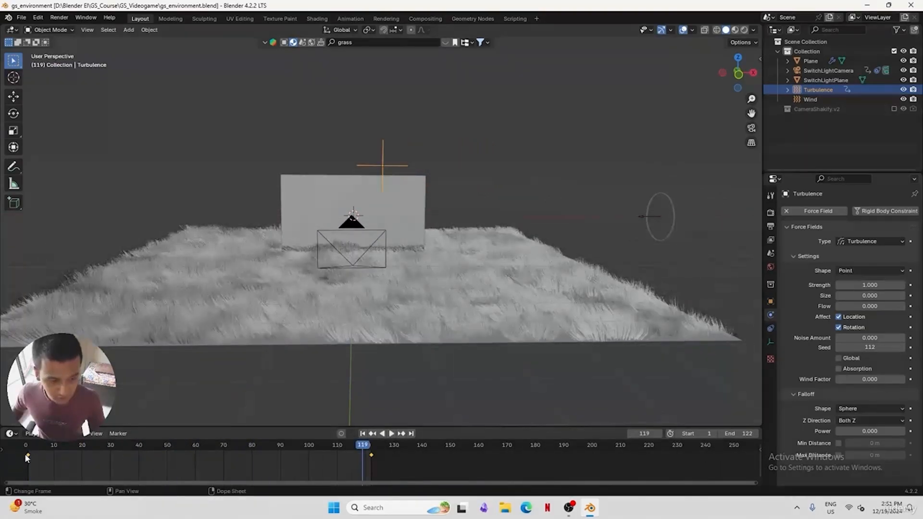
# Set the interpolation of the Turbulence keyframes to Linear
pyautogui.rightClick(29, 457)
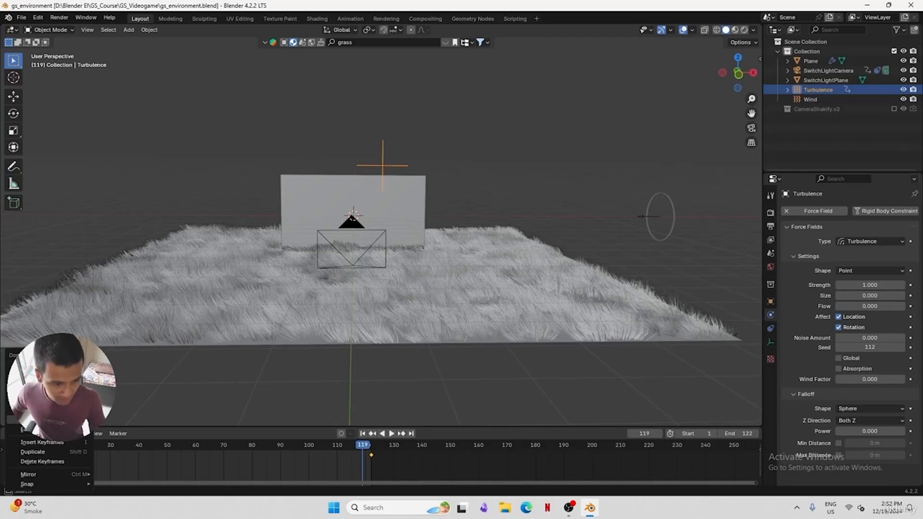
pyautogui.moveTo(53, 356)
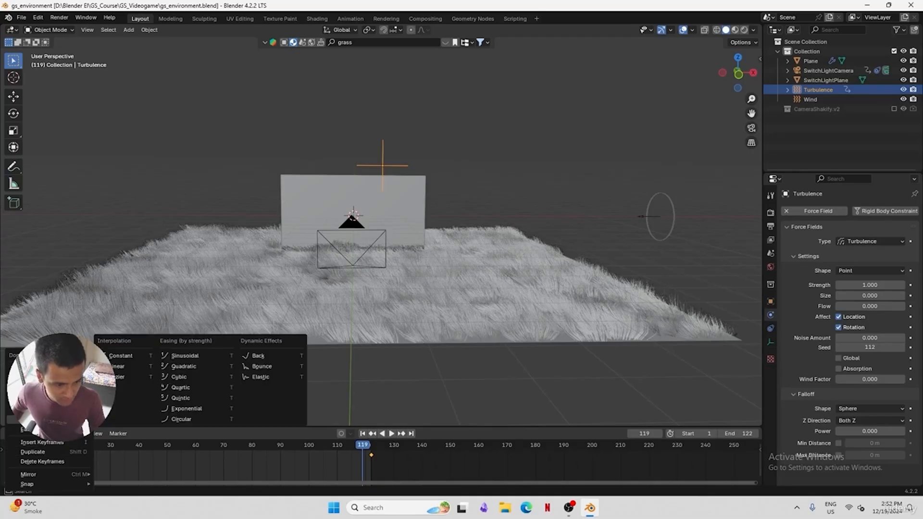
pyautogui.click(121, 366)
# Play the animation and examine the grass movement through the camera view
pyautogui.press('space')
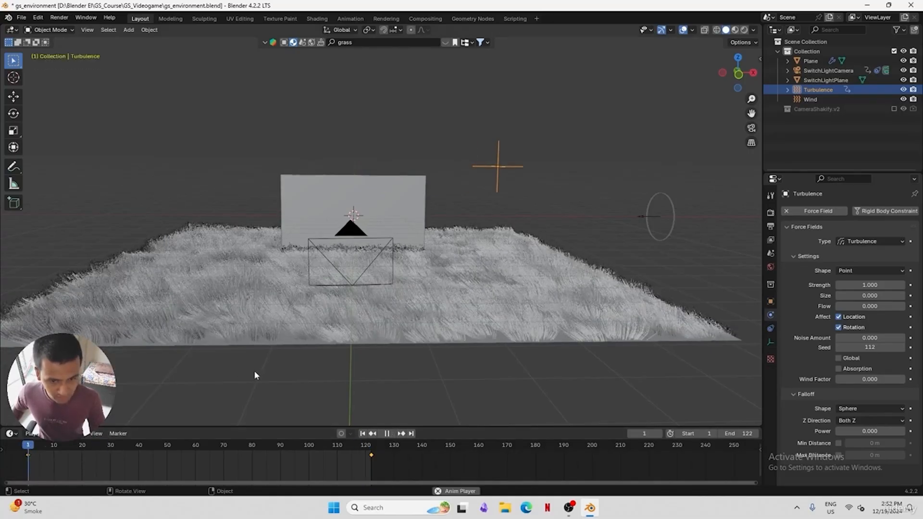
pyautogui.click(290, 370)
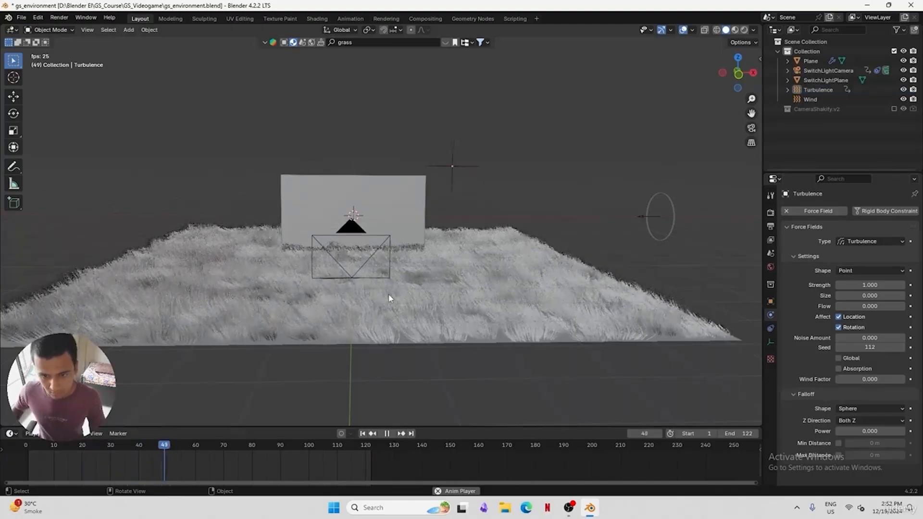
pyautogui.scroll(2, 390, 298)
pyautogui.press('KP_0')
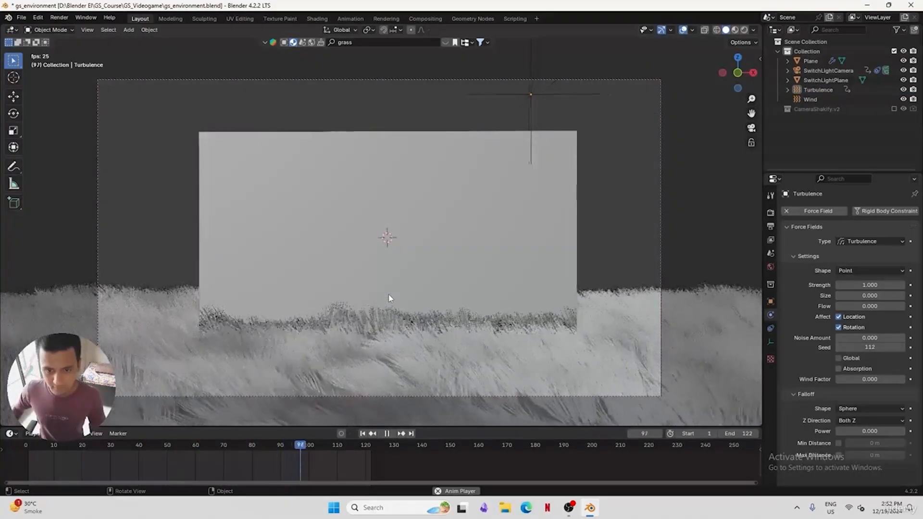
pyautogui.press('space')
# Try moving the Turbulence's end keyframe to frame 200, play the animation, and undo the change
pyautogui.click(370, 448)
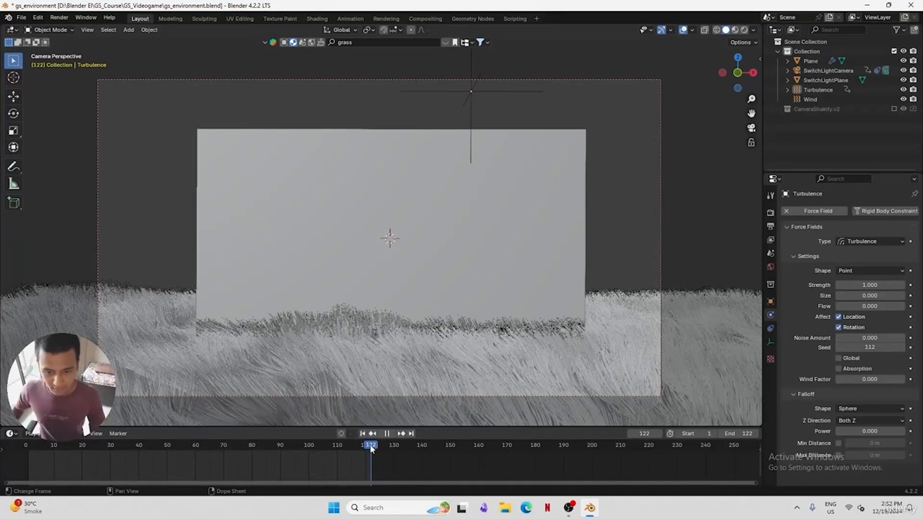
pyautogui.click(489, 92)
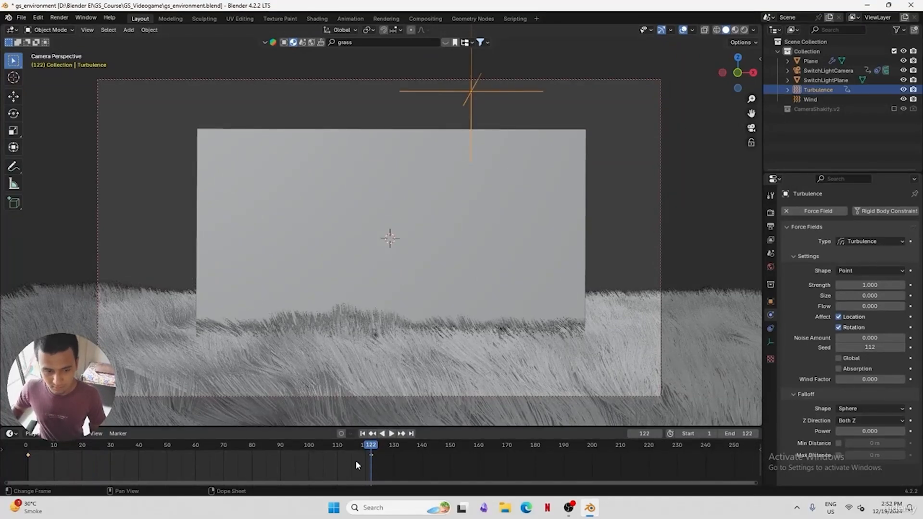
pyautogui.press('g')
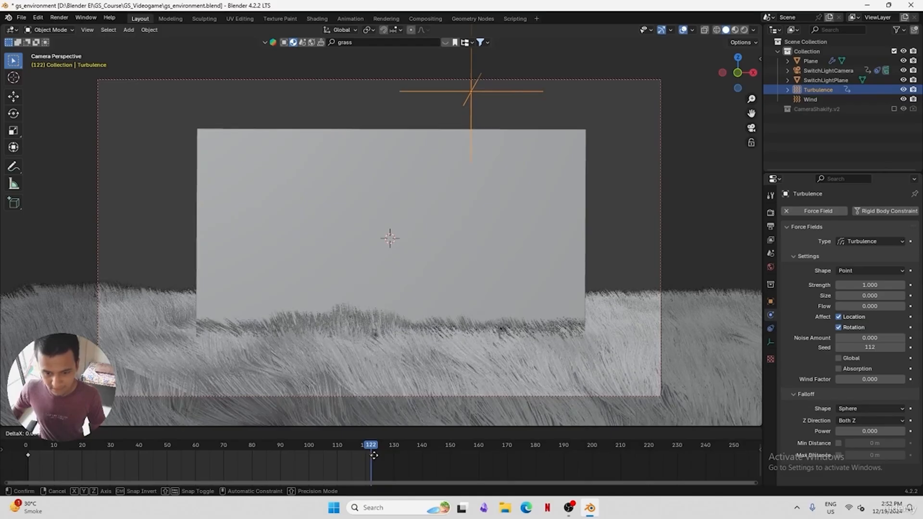
pyautogui.click(593, 457)
pyautogui.press('space')
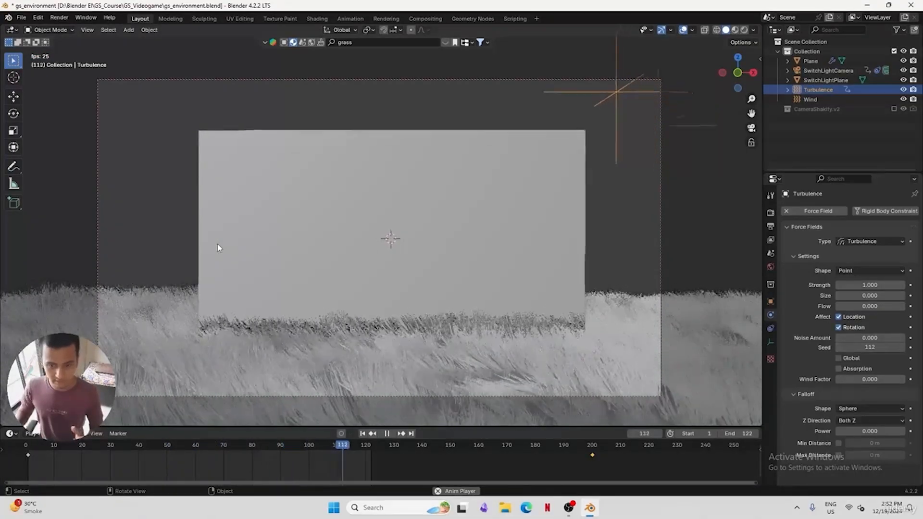
pyautogui.hotkey('ctrl', 'z')
pyautogui.press('space')
# Move the Turbulence's end keyframe to frame 130, check the grass in playback, and save the file
pyautogui.moveTo(451, 455); pyautogui.dragTo(394, 455)
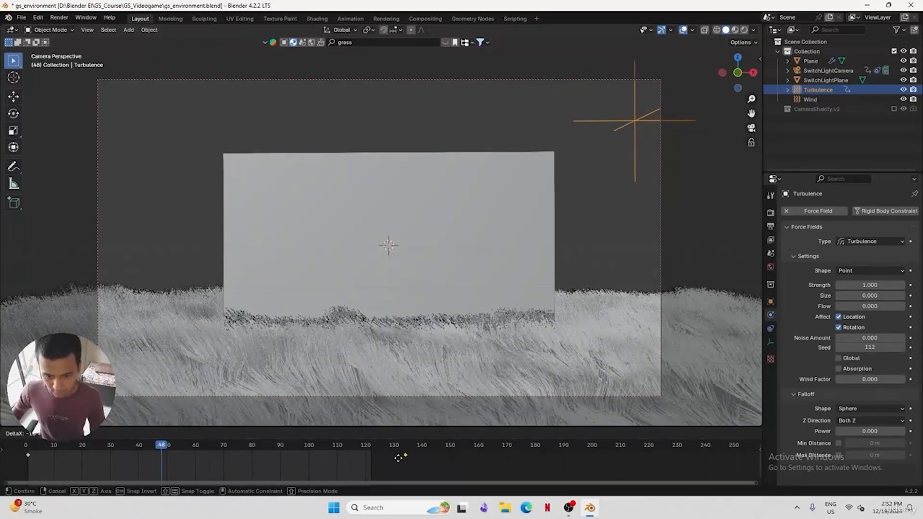
pyautogui.press('space')
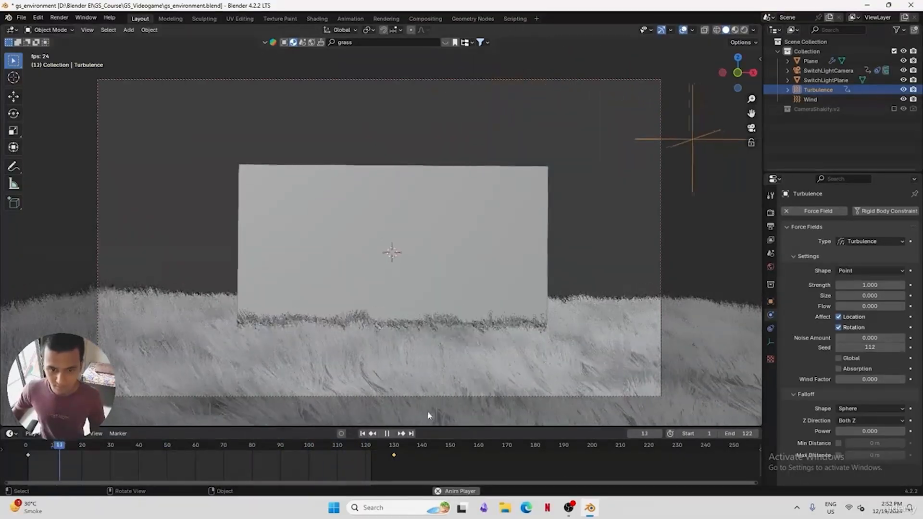
pyautogui.moveTo(328, 331); pyautogui.dragTo(379, 336, button='middle')
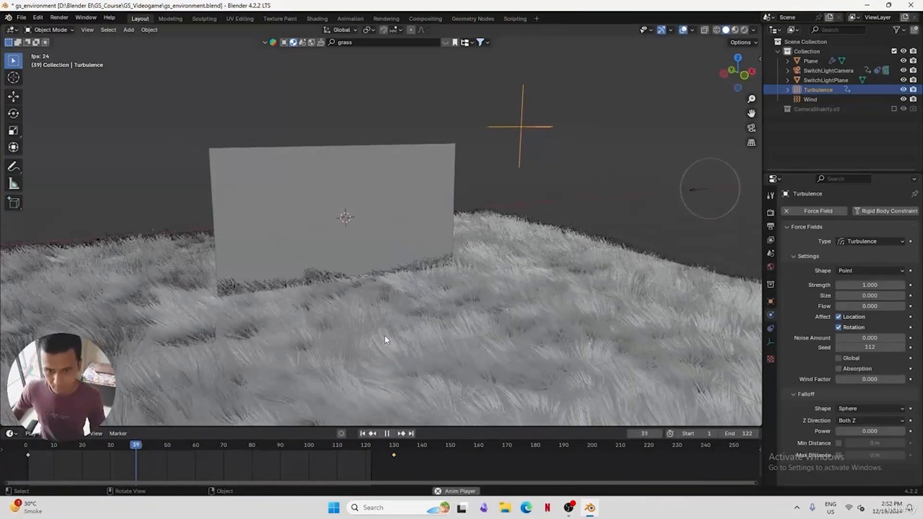
pyautogui.press('space')
pyautogui.scroll(-5, 404, 322)
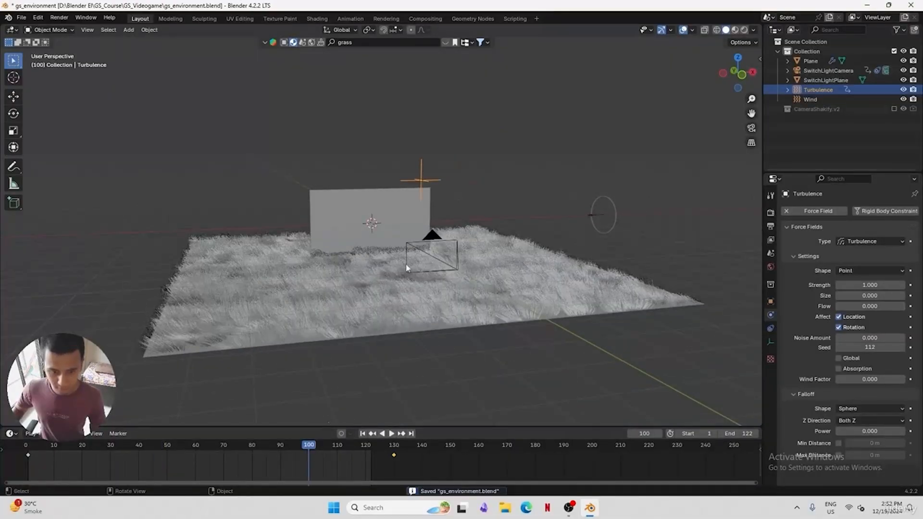
pyautogui.hotkey('ctrl', 's')
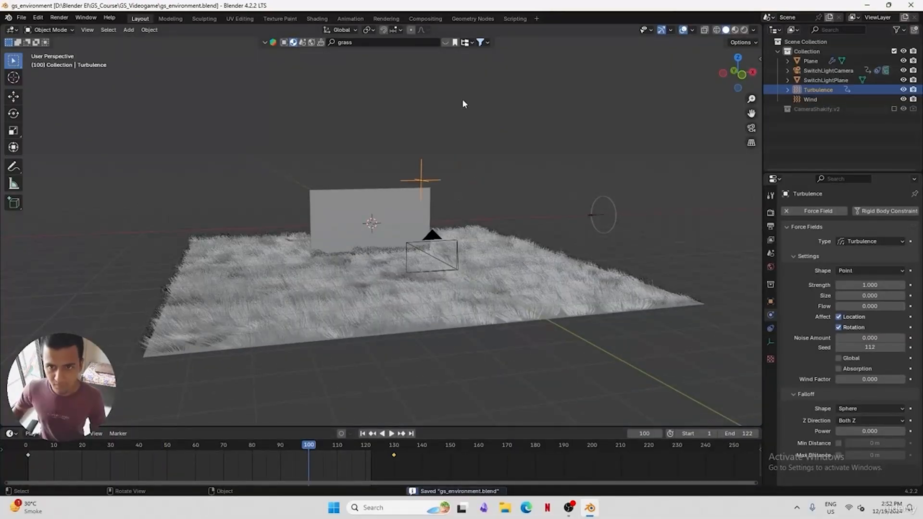
# Enable Use Nodes in the Compositing workspace, enlarge the node area, and move the Composite node farther from Render Layers
pyautogui.click(425, 18)
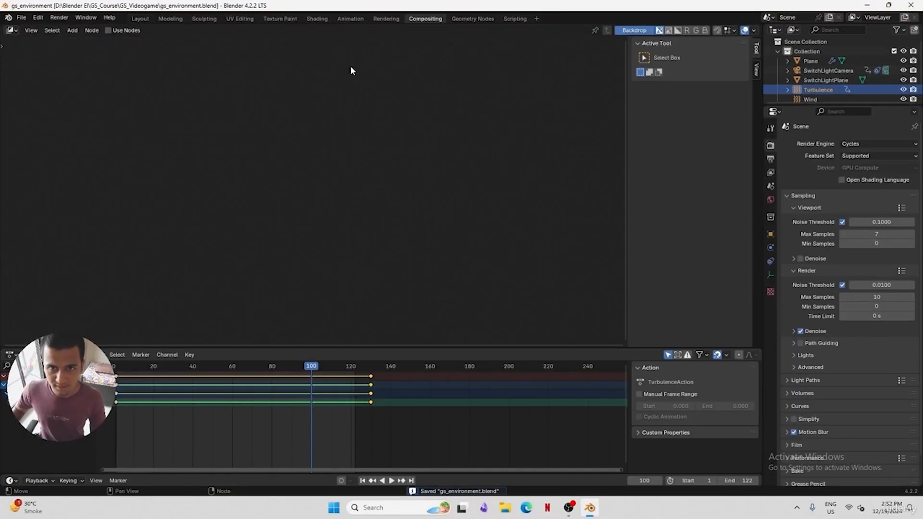
pyautogui.click(109, 30)
pyautogui.moveTo(625, 106); pyautogui.dragTo(712, 114)
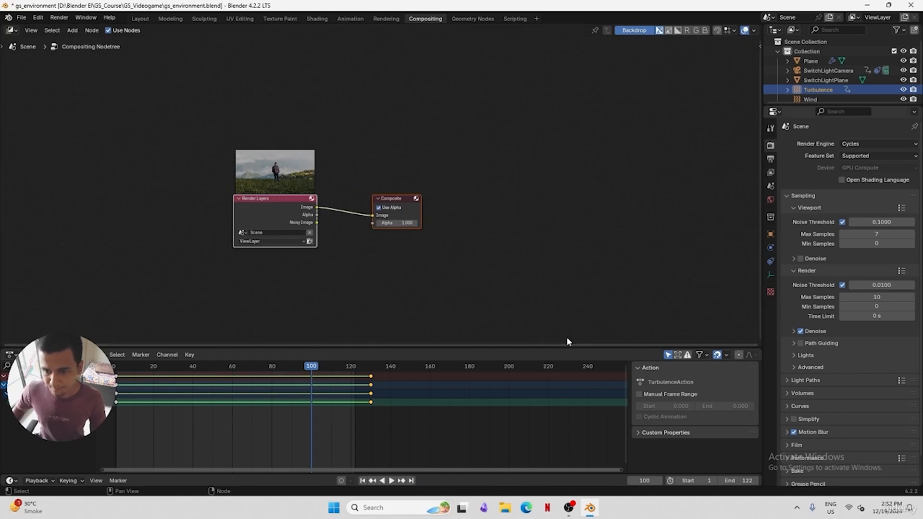
pyautogui.moveTo(568, 346); pyautogui.dragTo(529, 461)
pyautogui.moveTo(394, 255); pyautogui.dragTo(639, 154)
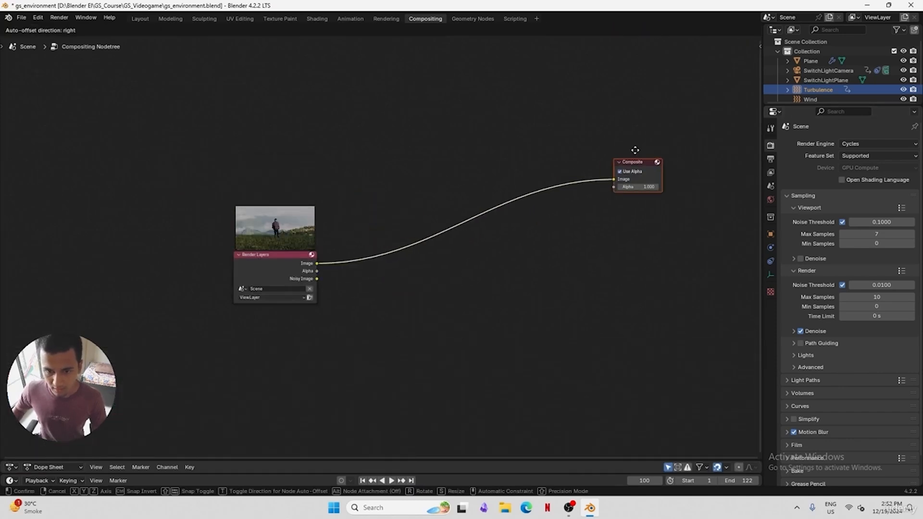
# Add a Viewer node and connect the Render Layers Image output to it
pyautogui.moveTo(479, 301); pyautogui.dragTo(419, 291, button='middle')
pyautogui.hotkey('shift', 'a')
pyautogui.write('view')
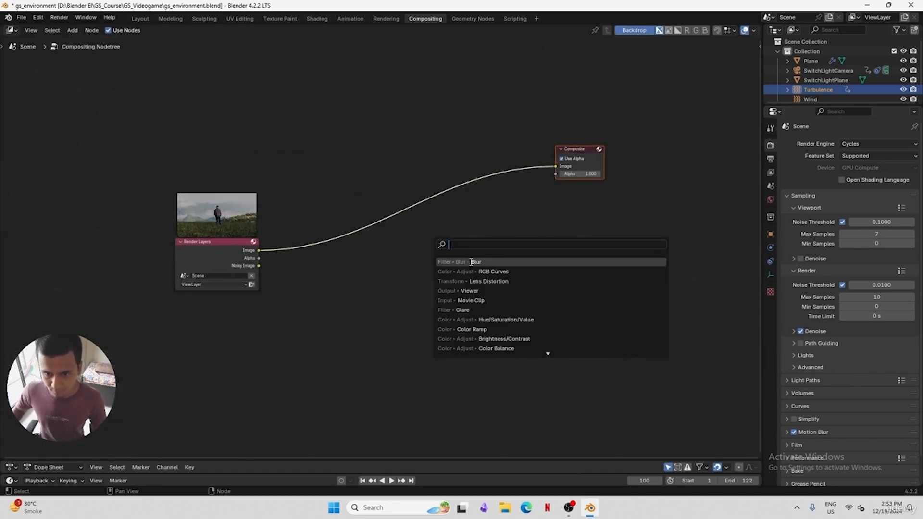
pyautogui.press('Return')
pyautogui.click(571, 248)
pyautogui.moveTo(571, 268); pyautogui.dragTo(260, 250)
# Insert an RGB Curves node between Render Layers and Viewer and connect its output to the Composite node
pyautogui.hotkey('shift', 'a')
pyautogui.write('rgb')
pyautogui.press('Down')
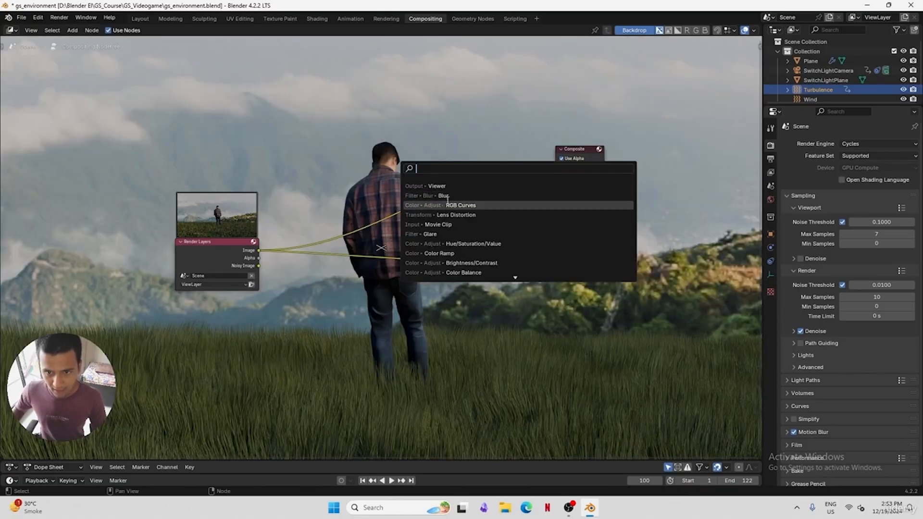
pyautogui.press('Return')
pyautogui.click(491, 252)
pyautogui.moveTo(490, 252); pyautogui.dragTo(556, 166)
# Spread the Viewer and Render Layers nodes apart and shrink the backdrop image
pyautogui.moveTo(618, 270); pyautogui.dragTo(692, 244)
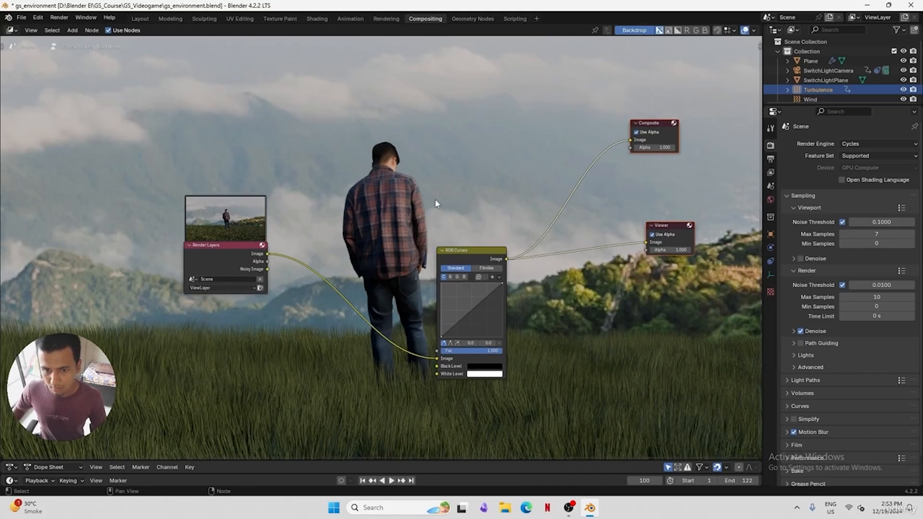
pyautogui.press('v')
pyautogui.press('v')
pyautogui.moveTo(218, 197); pyautogui.dragTo(149, 210)
# Lower the middle of the blue channel curve in RGB Curves slightly, with a point at about 0.5, 0.4
pyautogui.moveTo(345, 218); pyautogui.dragTo(317, 209, button='middle')
pyautogui.keyDown('ctrl'); pyautogui.moveTo(570, 319); pyautogui.dragTo(600, 275, button='middle'); pyautogui.keyUp('ctrl')
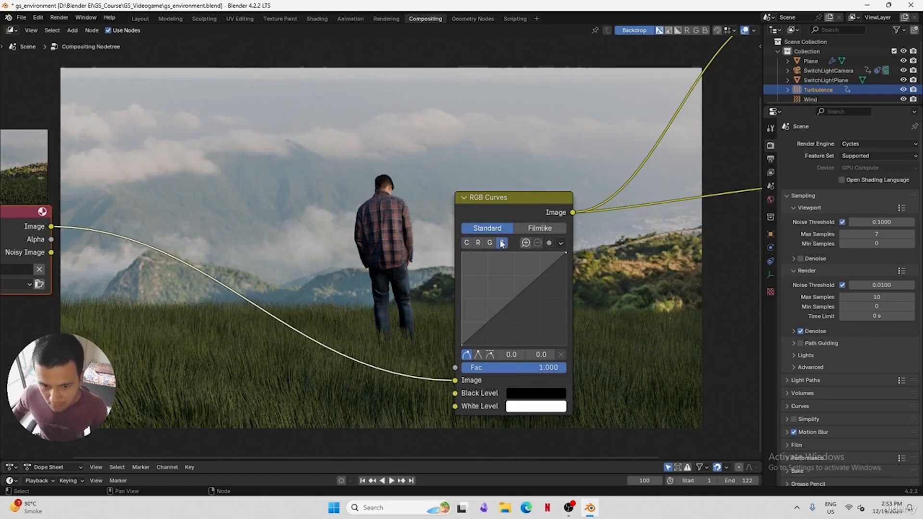
pyautogui.click(514, 302)
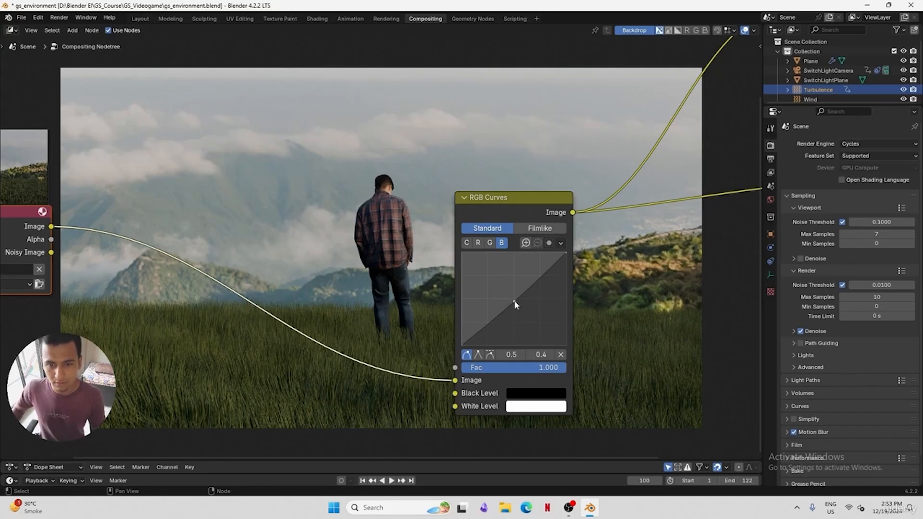
# Insert a Lens Distortion node between Render Layers and RGB Curves
pyautogui.hotkey('shift', 'a')
pyautogui.click(357, 254)
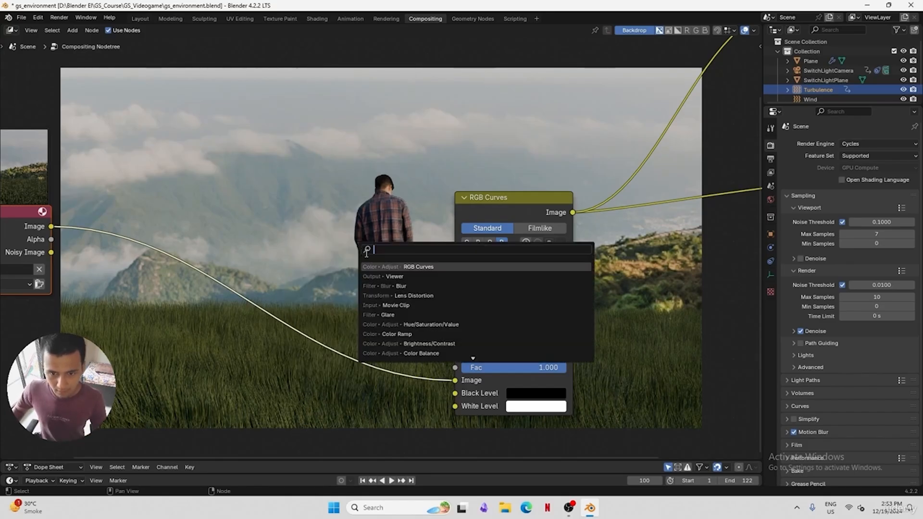
pyautogui.click(418, 294)
pyautogui.click(321, 340)
pyautogui.moveTo(319, 339); pyautogui.dragTo(448, 295, button='middle')
# Enable Fit on the Lens Distortion node and set its Dispersion to 0.02
pyautogui.click(459, 354)
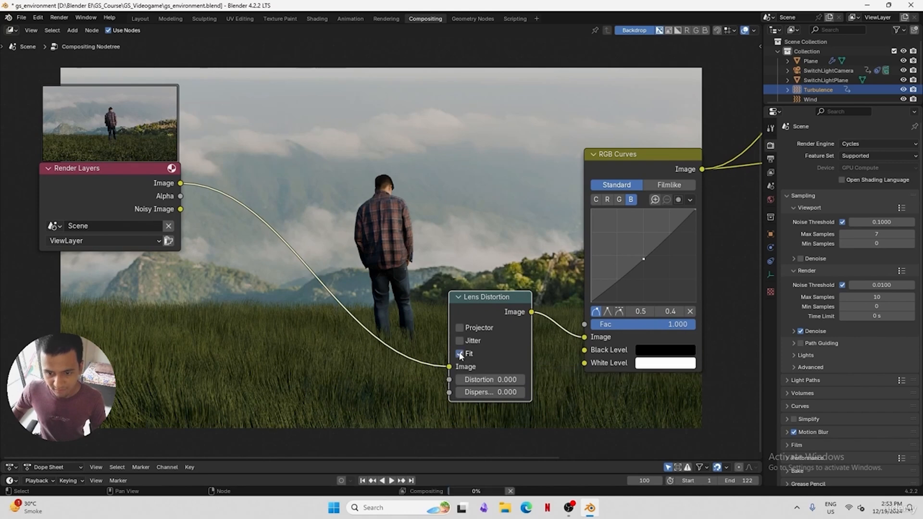
pyautogui.moveTo(504, 401); pyautogui.dragTo(548, 302, button='middle')
pyautogui.click(544, 292)
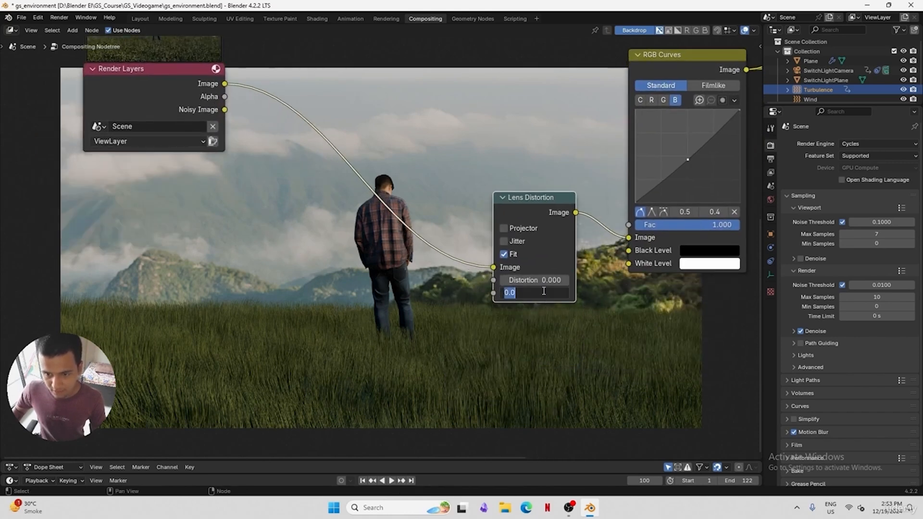
pyautogui.write('2')
pyautogui.press('Return')
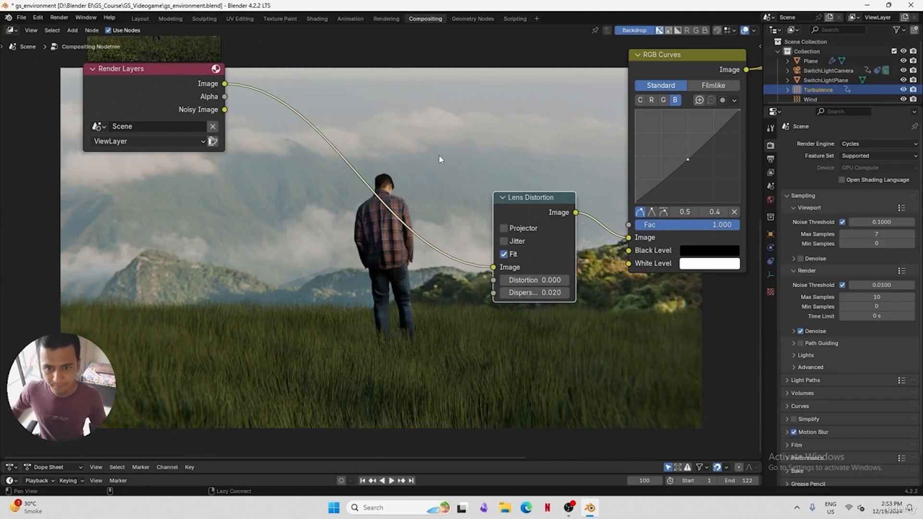
# Look over the whole compositing node setup and return to the Layout workspace
pyautogui.moveTo(440, 159); pyautogui.dragTo(344, 262, button='middle')
pyautogui.scroll(-10, 373, 248)
pyautogui.moveTo(418, 177); pyautogui.dragTo(385, 224, button='middle')
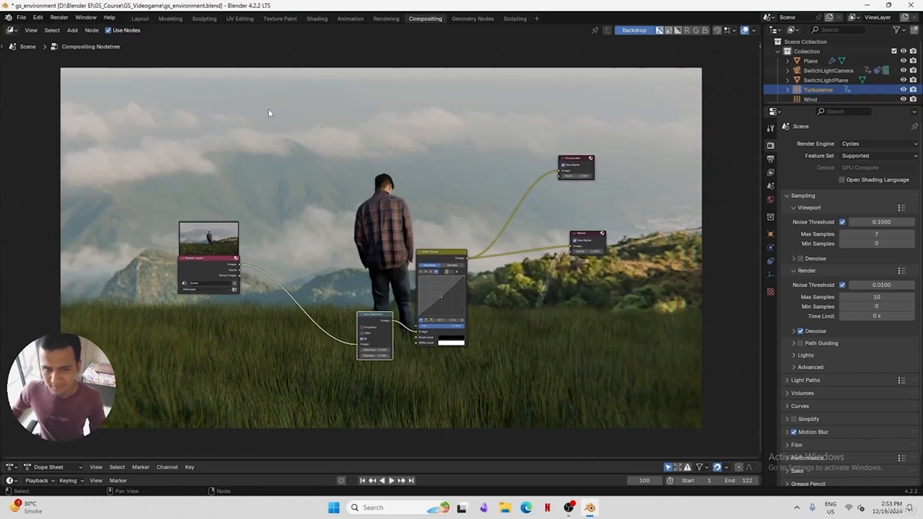
pyautogui.click(140, 19)
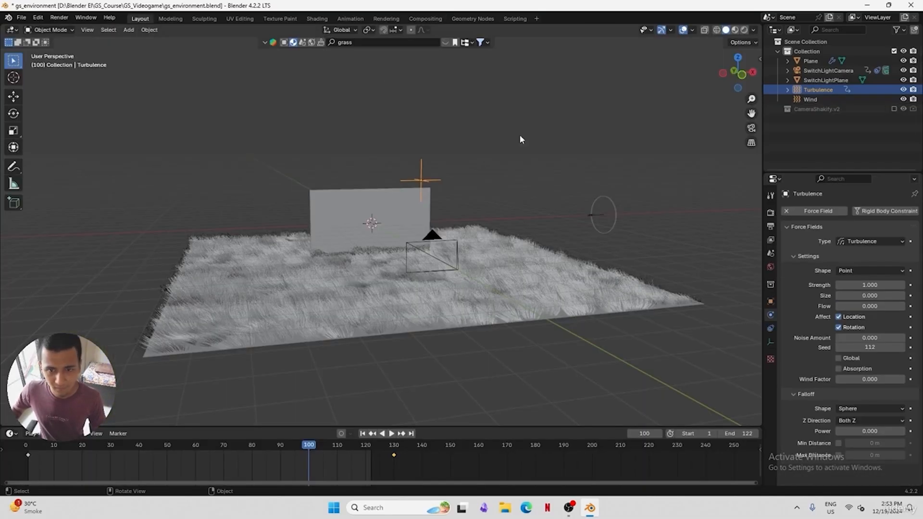
# Set the render output path to C:\tmp\GS_Course\gs-standing-me\frames__, keep PNG as the file format, and save the file
pyautogui.click(772, 214)
pyautogui.click(772, 226)
pyautogui.scroll(-2, 895, 290)
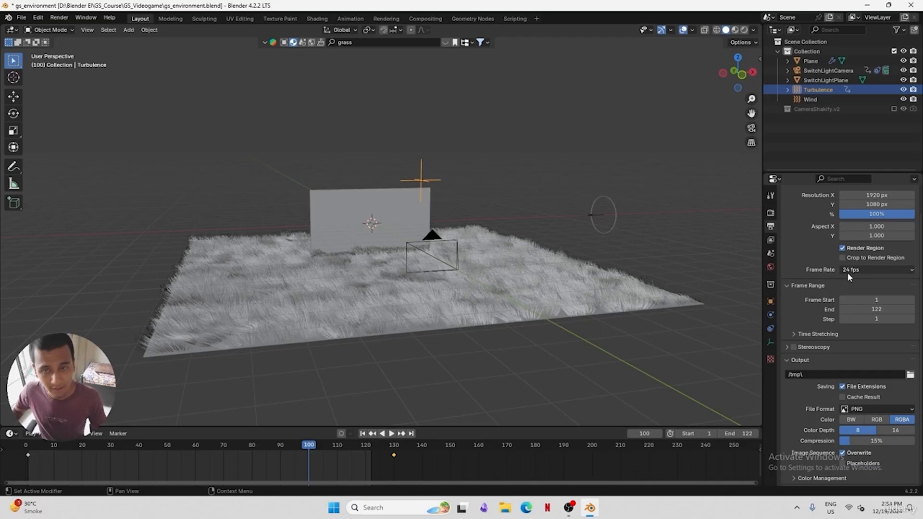
pyautogui.scroll(-2, 884, 318)
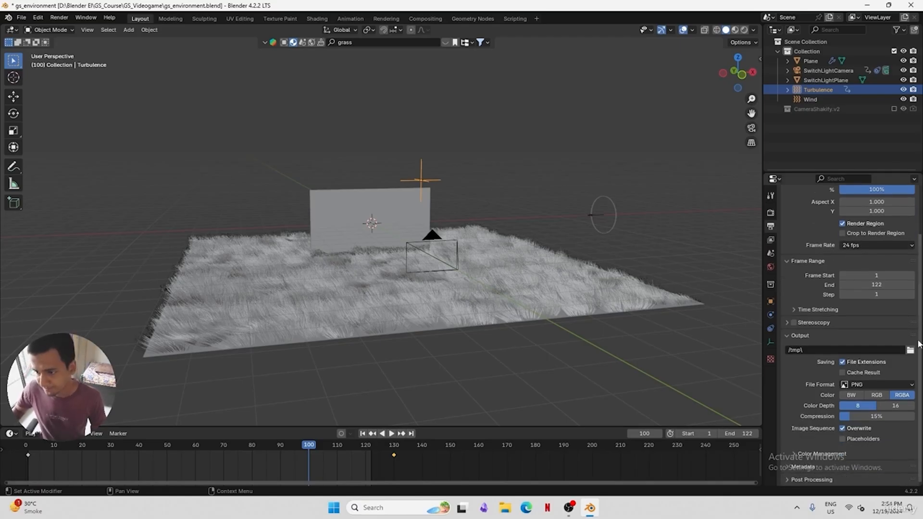
pyautogui.click(859, 383)
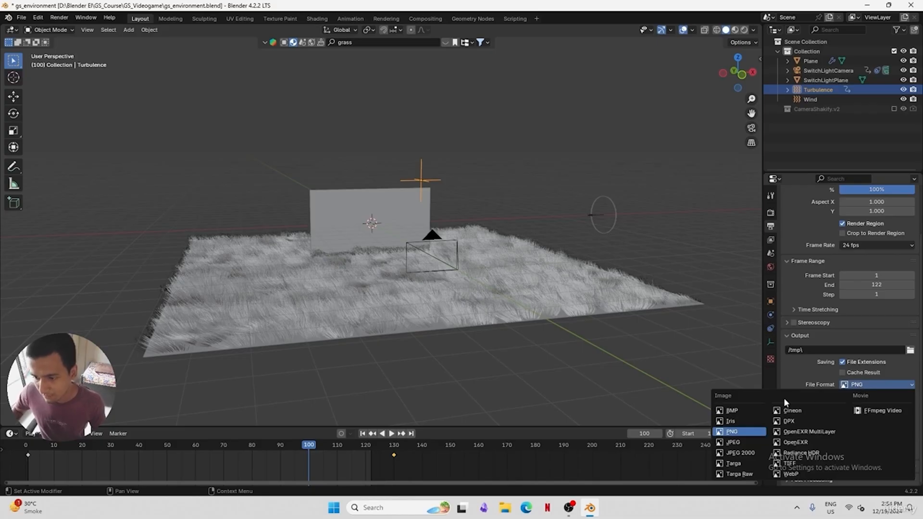
pyautogui.click(786, 385)
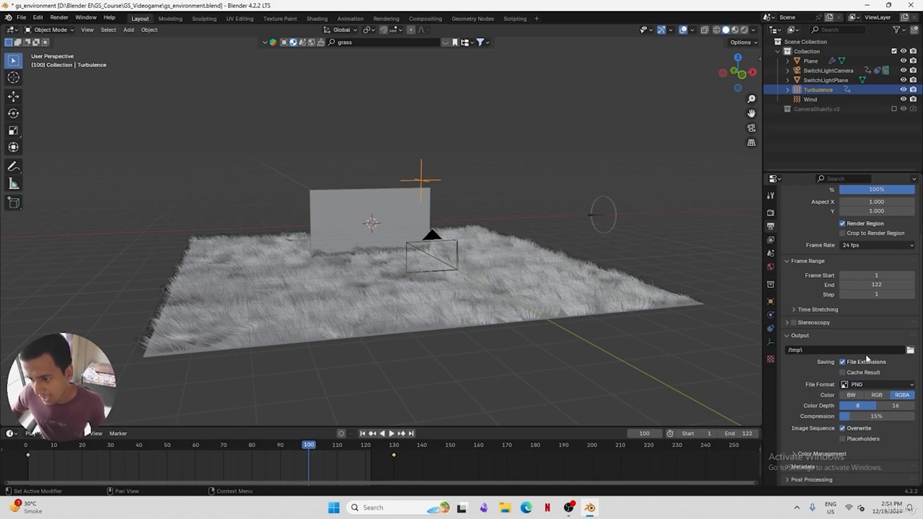
pyautogui.click(910, 350)
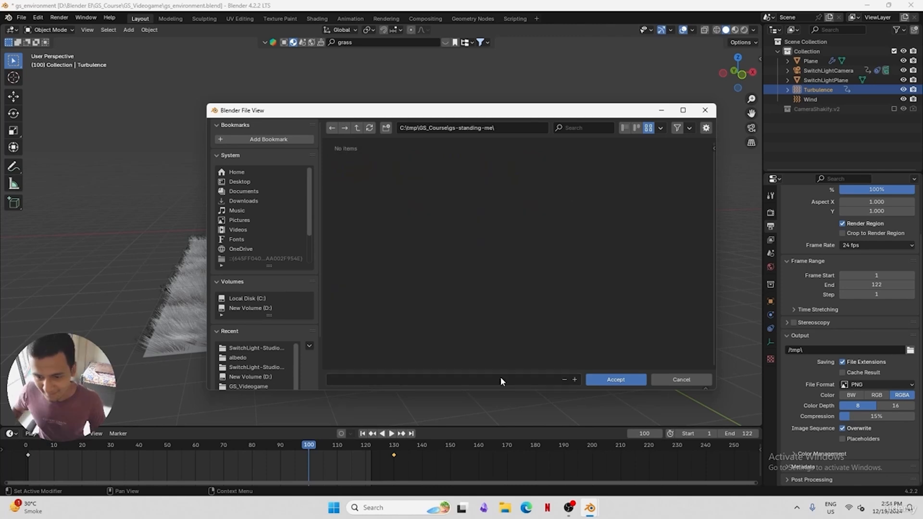
pyautogui.click(501, 378)
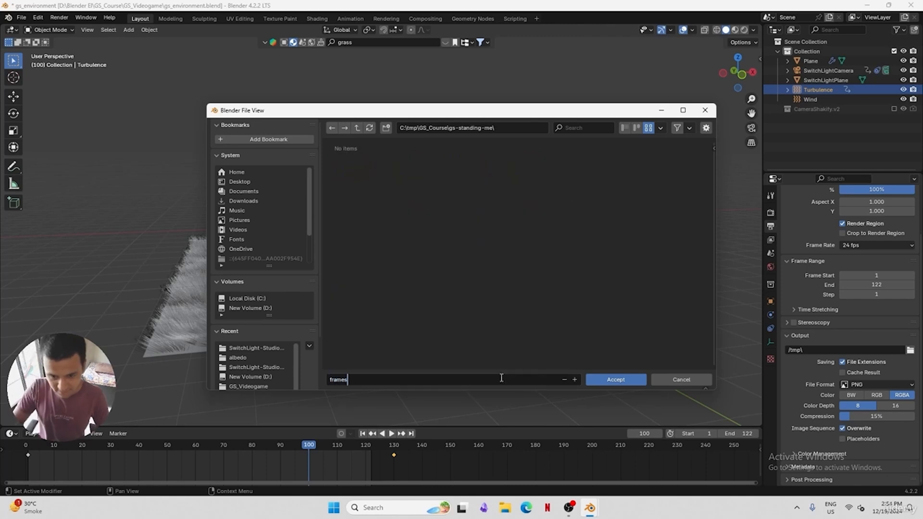
pyautogui.write('frames__')
pyautogui.press('Return')
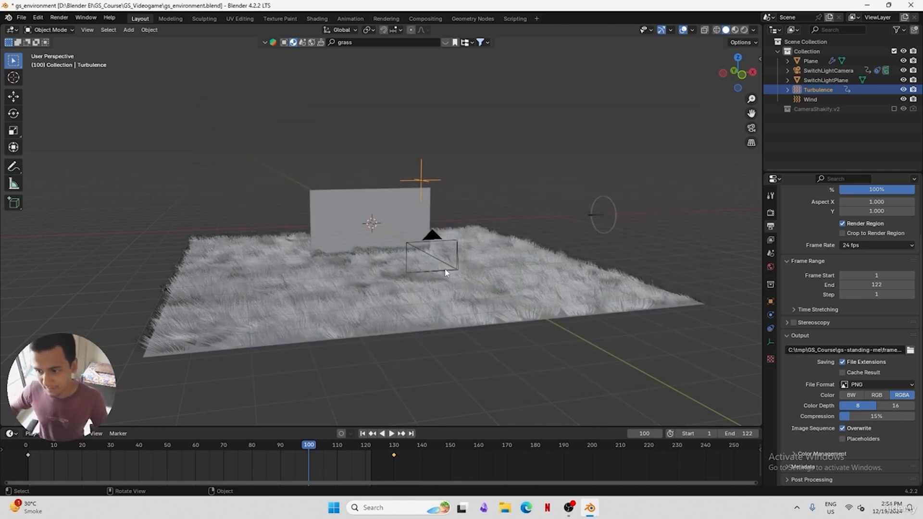
pyautogui.hotkey('ctrl', 's')
pyautogui.click(59, 19)
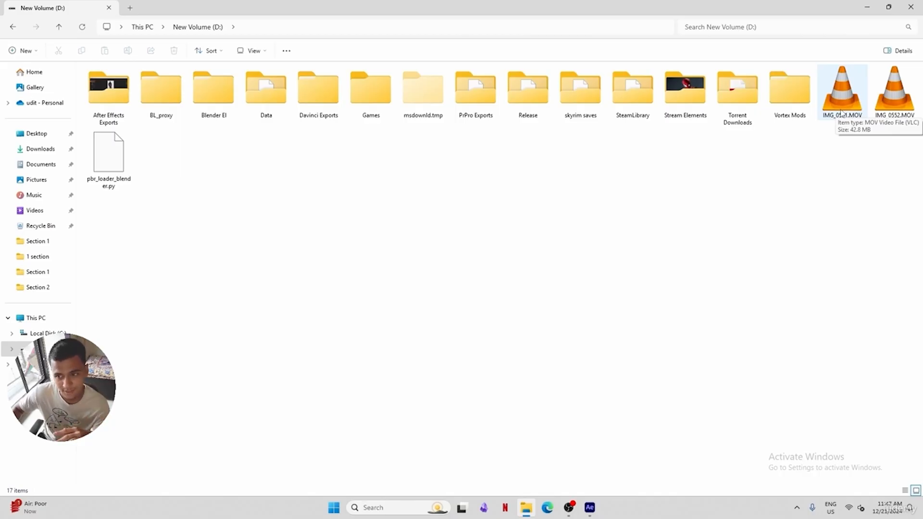
# Play IMG_0551.MOV from New Volume (D:) to review the green-screen footage, pause it, and switch to After Effects
pyautogui.click(841, 112)
pyautogui.press('Return')
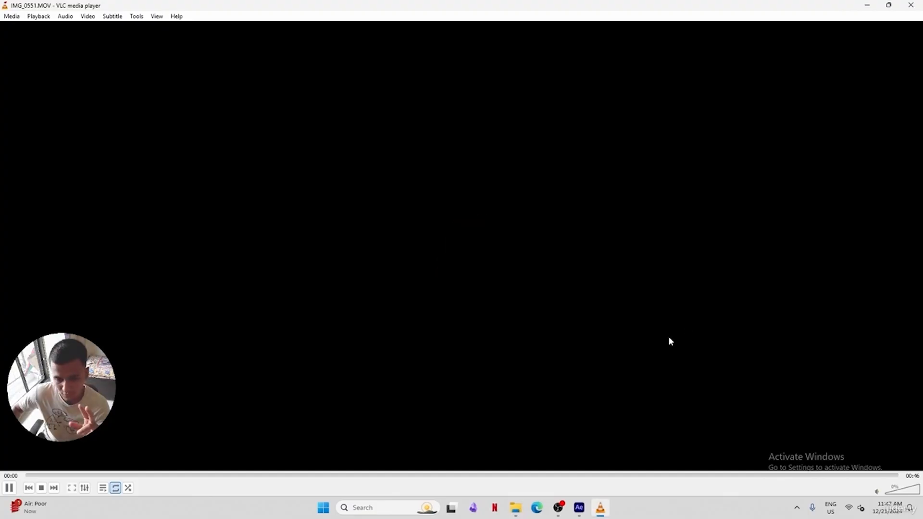
pyautogui.click(356, 476)
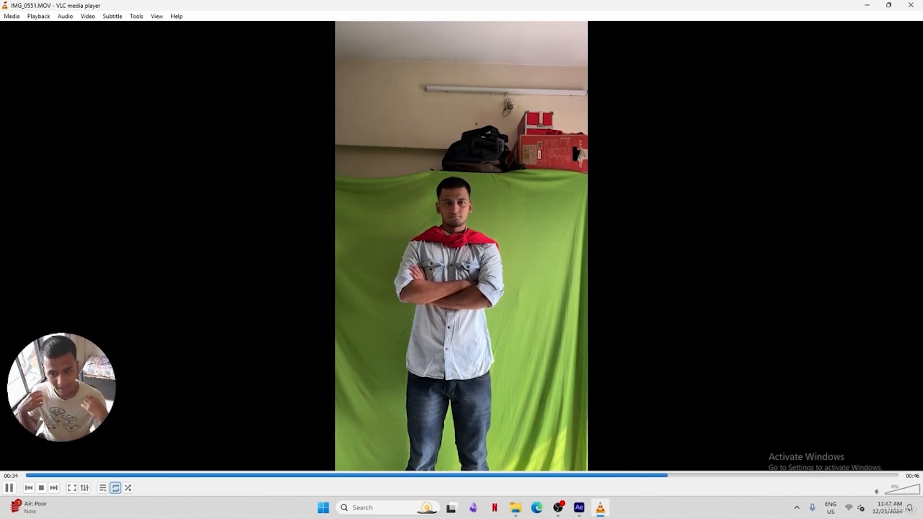
pyautogui.press('space')
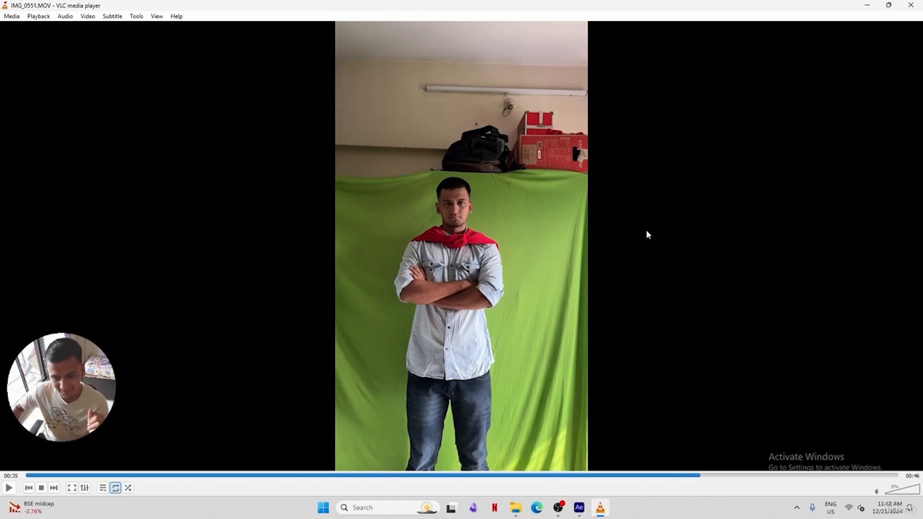
pyautogui.hotkey('alt', 'Tab')
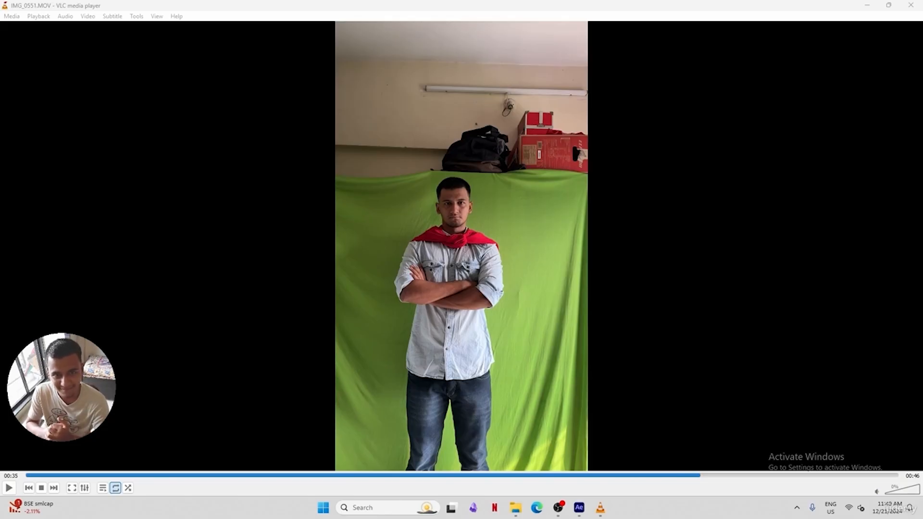
pyautogui.hotkey('alt', 'F4')
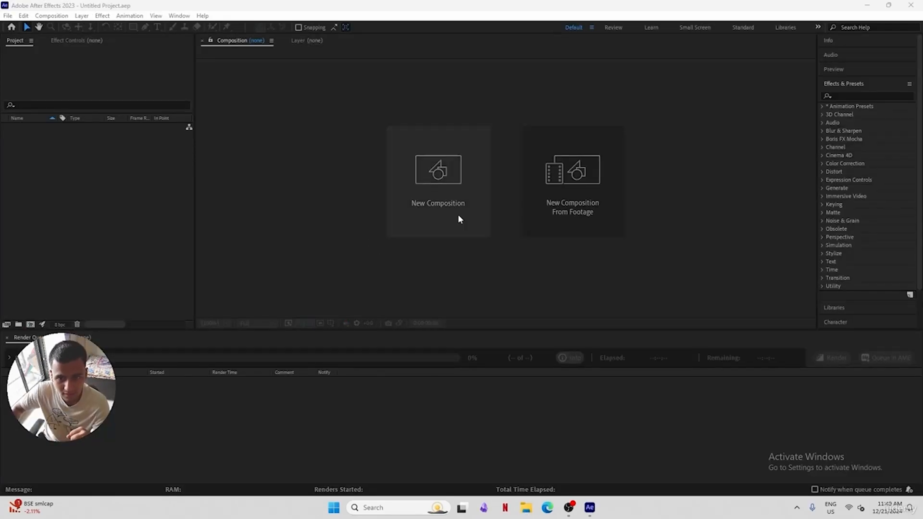
# Create a composition with the Social Media Portrait HD 1080x1920 30 fps preset and a duration of 0:01:02:05
pyautogui.click(402, 205)
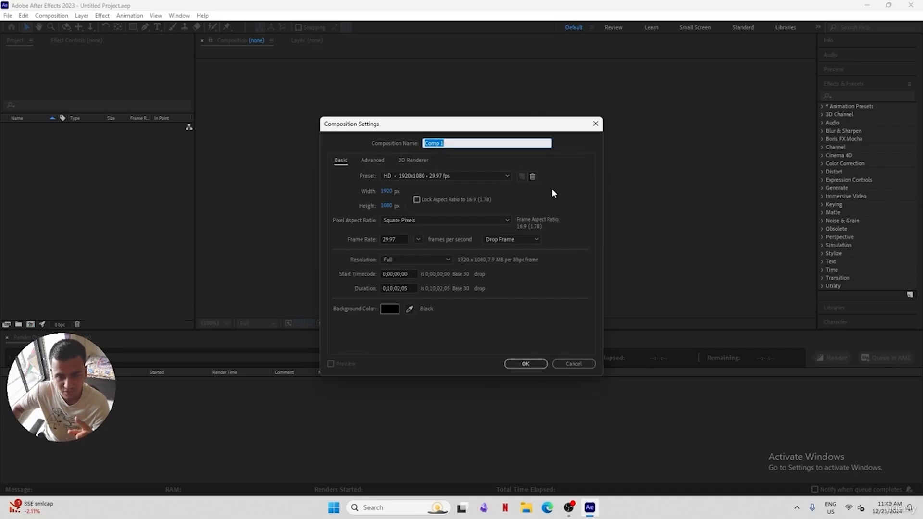
pyautogui.click(423, 176)
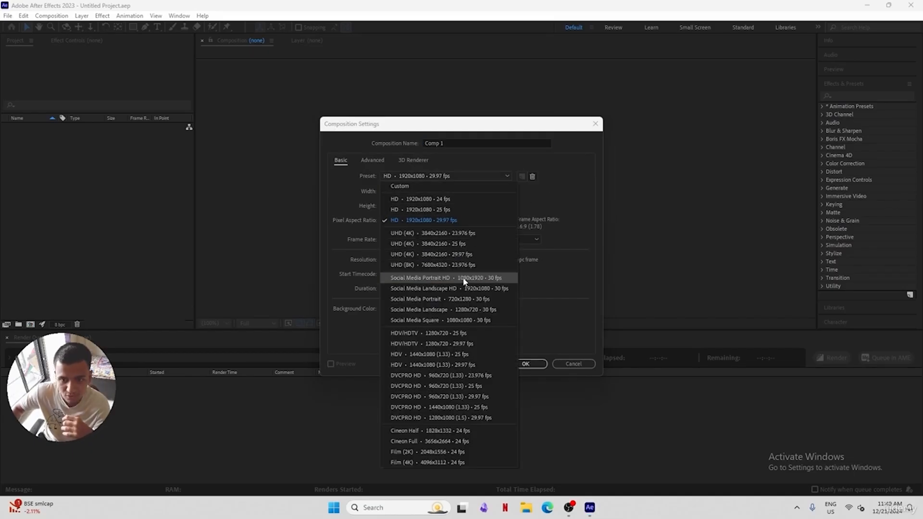
pyautogui.click(429, 279)
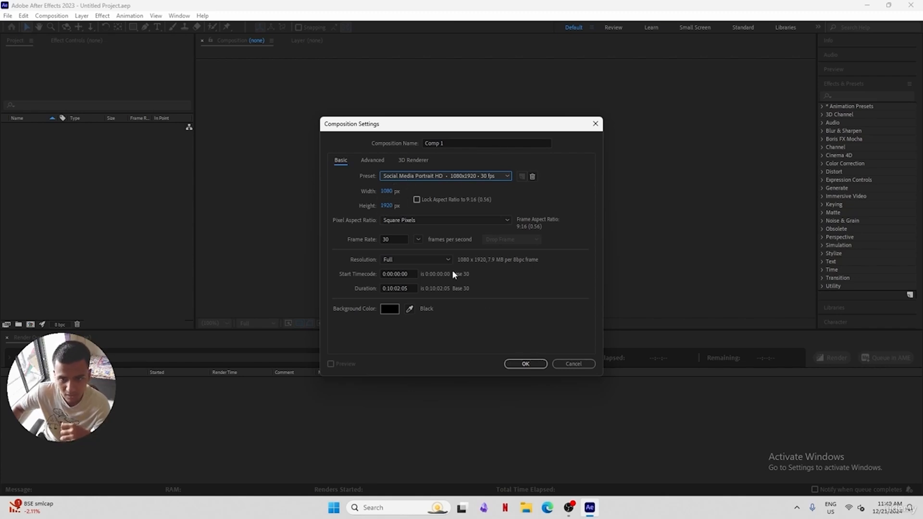
pyautogui.click(527, 364)
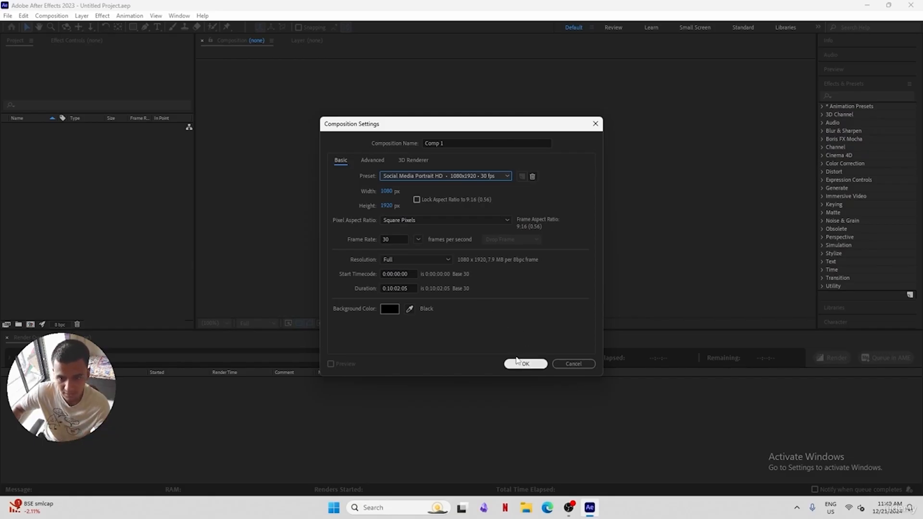
pyautogui.click(395, 288)
pyautogui.click(392, 288)
pyautogui.press('BackSpace')
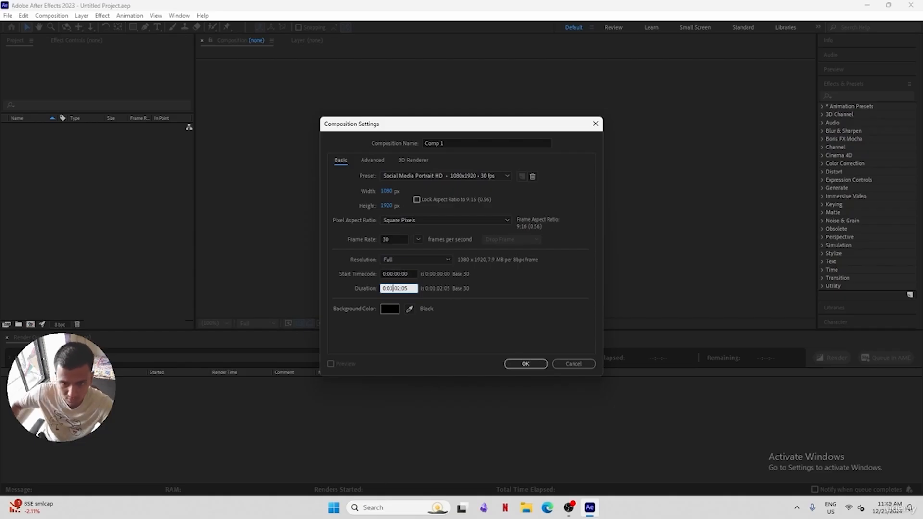
pyautogui.click(526, 364)
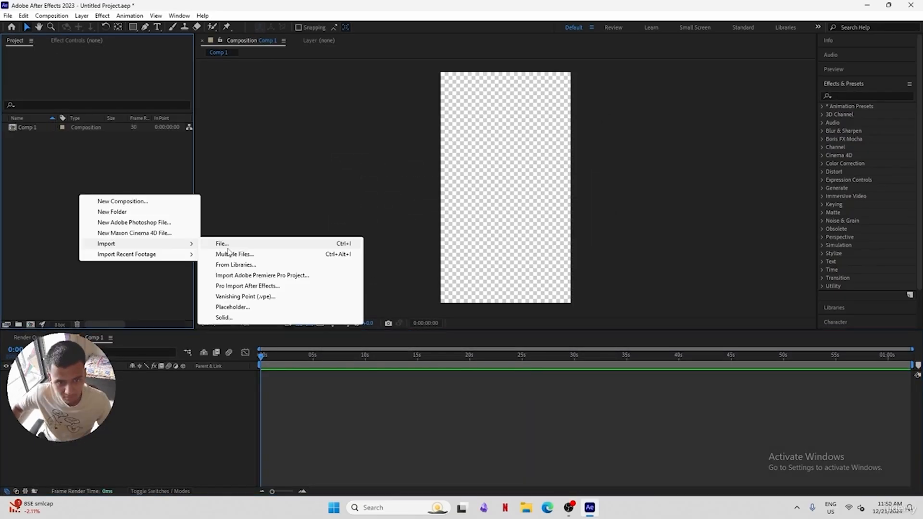
# Import IMG_0551.MOV and IMG_0552.MOV from New Volume (D:) as footage
pyautogui.click(229, 245)
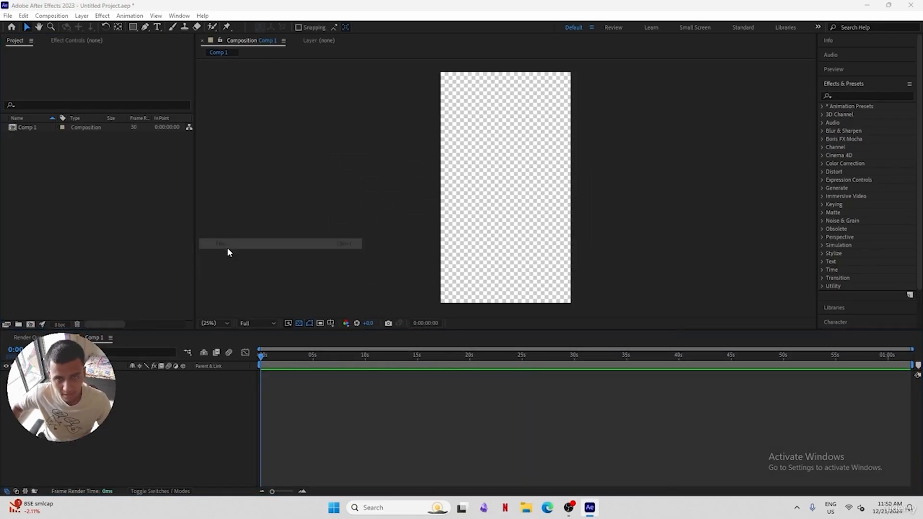
pyautogui.click(259, 358)
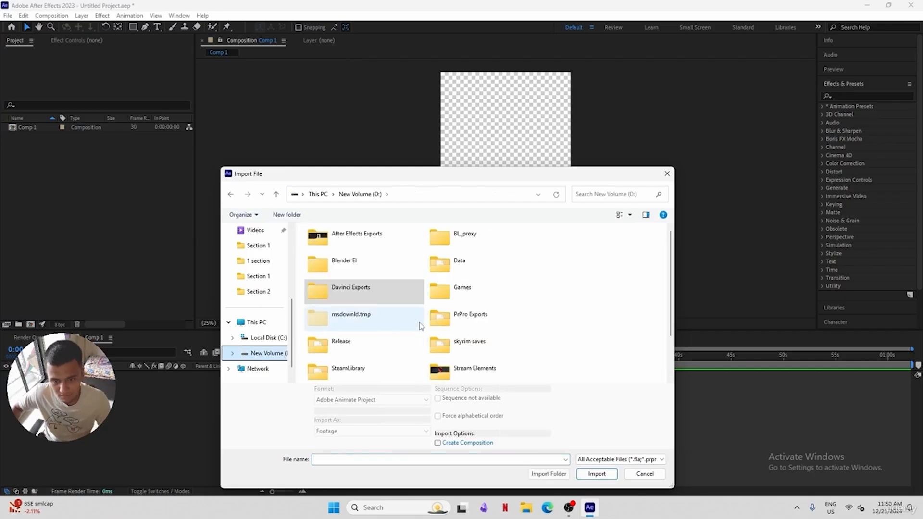
pyautogui.scroll(-2, 424, 325)
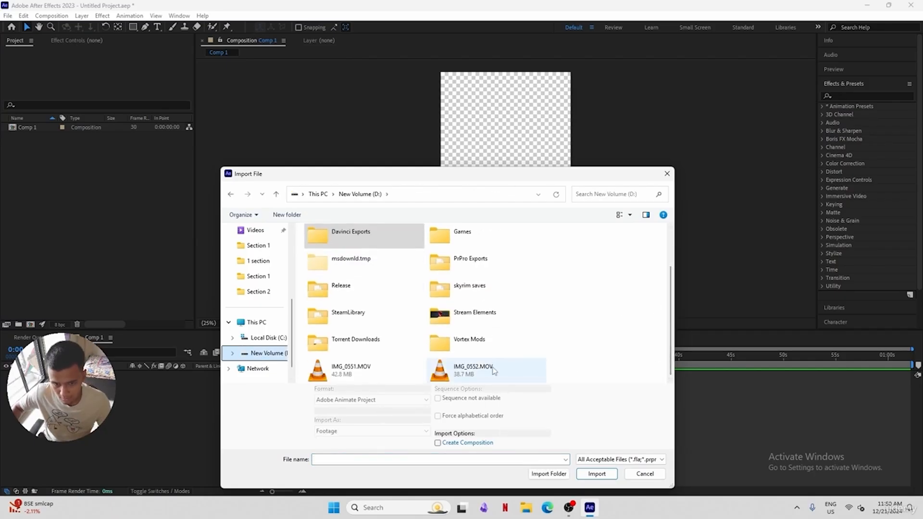
pyautogui.click(457, 375)
pyautogui.rightClick(456, 374)
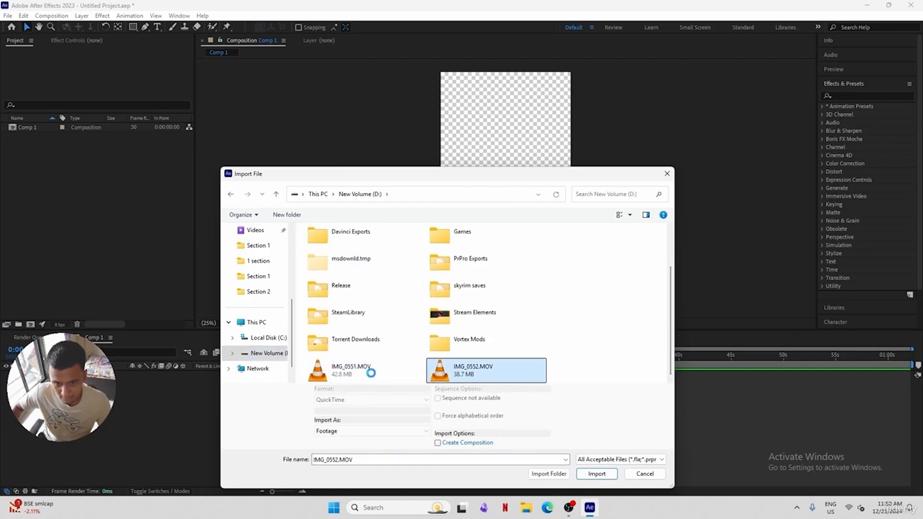
pyautogui.keyDown('ctrl'); pyautogui.click(348, 374); pyautogui.keyUp('ctrl')
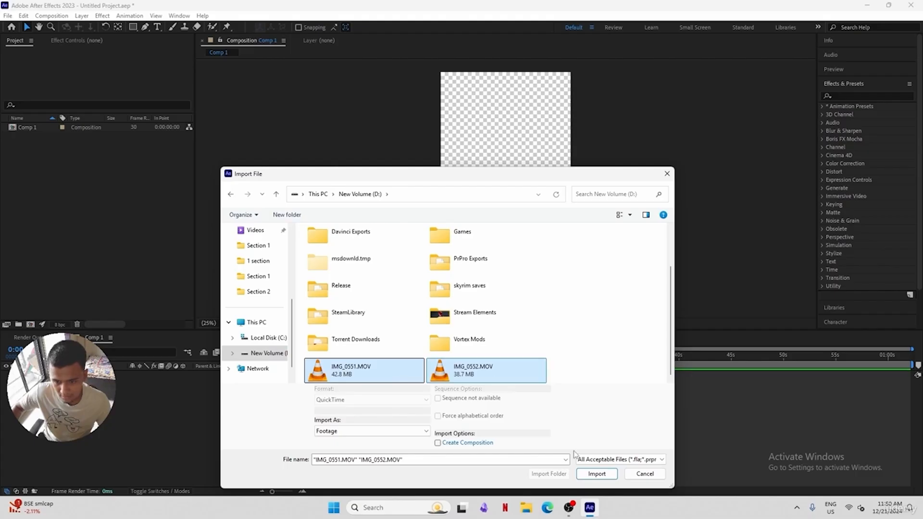
pyautogui.click(597, 474)
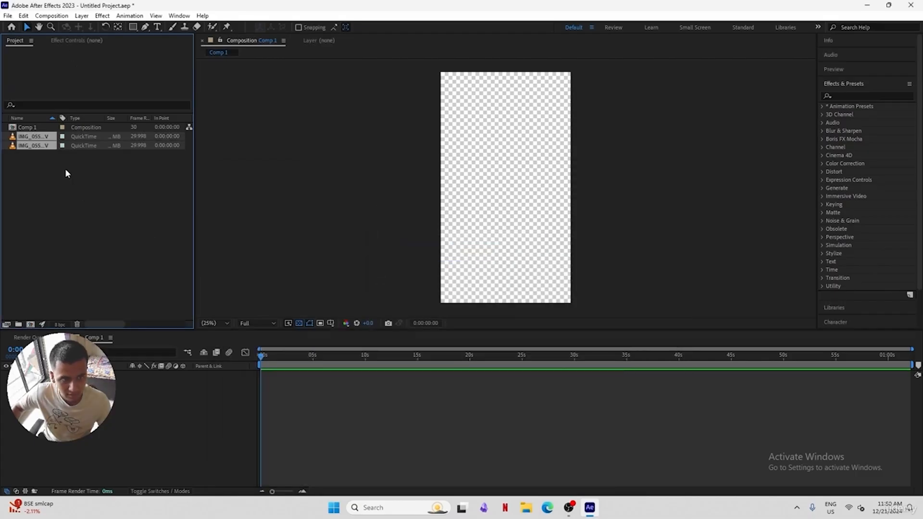
# Preview both imported clips, add IMG_0551.MOV to Comp 1, and scrub through it in the timeline
pyautogui.doubleClick(35, 144)
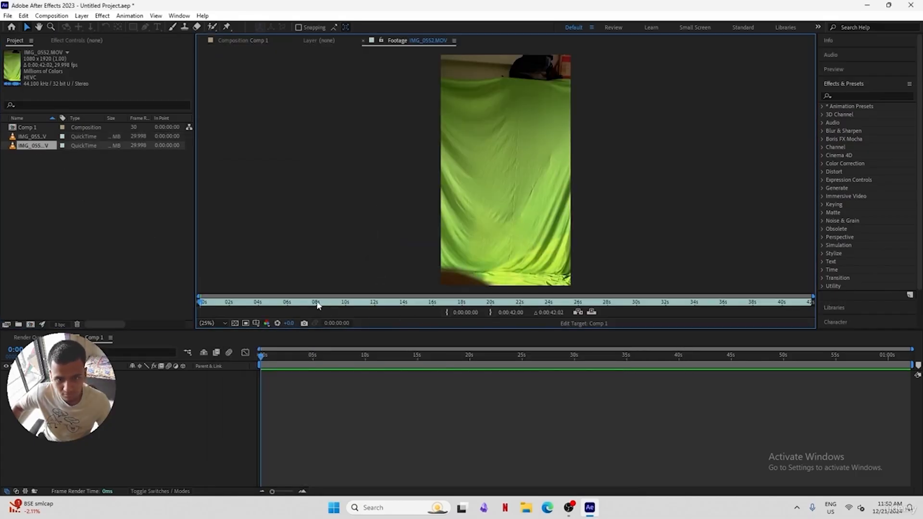
pyautogui.moveTo(320, 304); pyautogui.dragTo(582, 295)
pyautogui.doubleClick(96, 137)
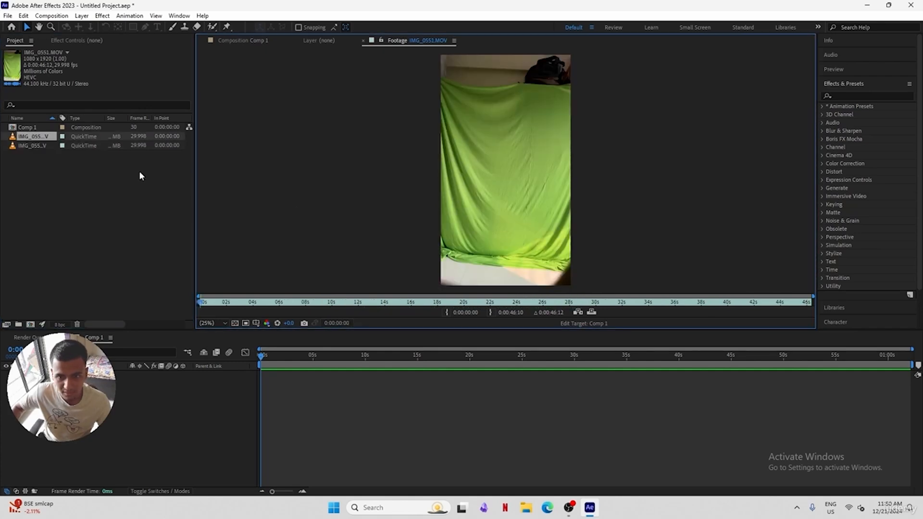
pyautogui.moveTo(343, 302); pyautogui.dragTo(661, 306)
pyautogui.doubleClick(153, 145)
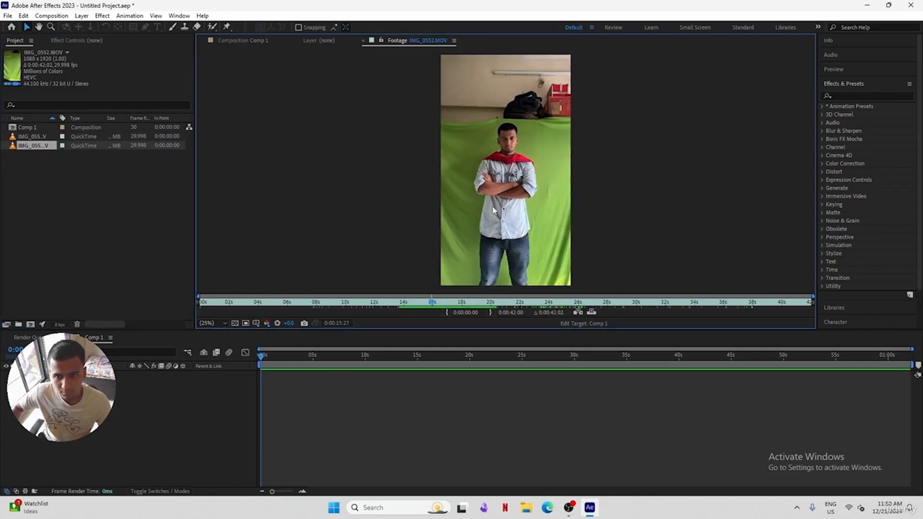
pyautogui.click(412, 303)
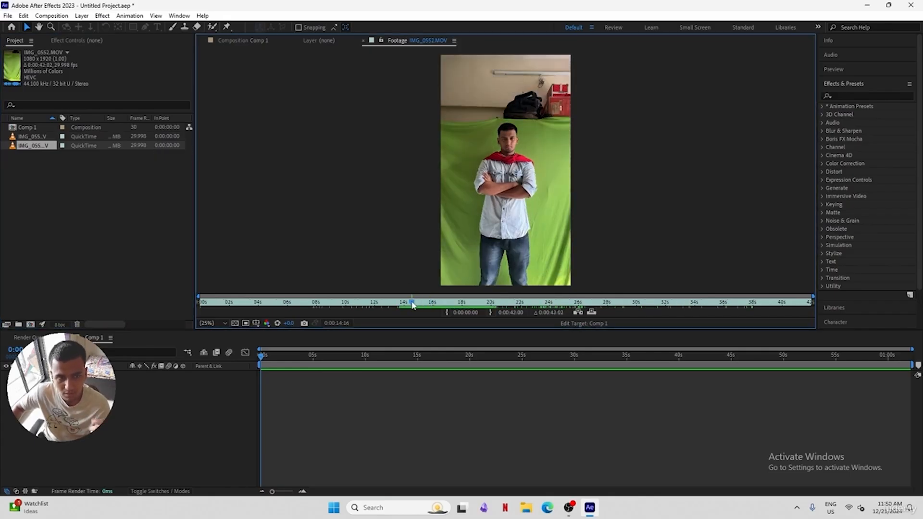
pyautogui.moveTo(31, 136); pyautogui.dragTo(131, 409)
pyautogui.moveTo(268, 356); pyautogui.dragTo(375, 357)
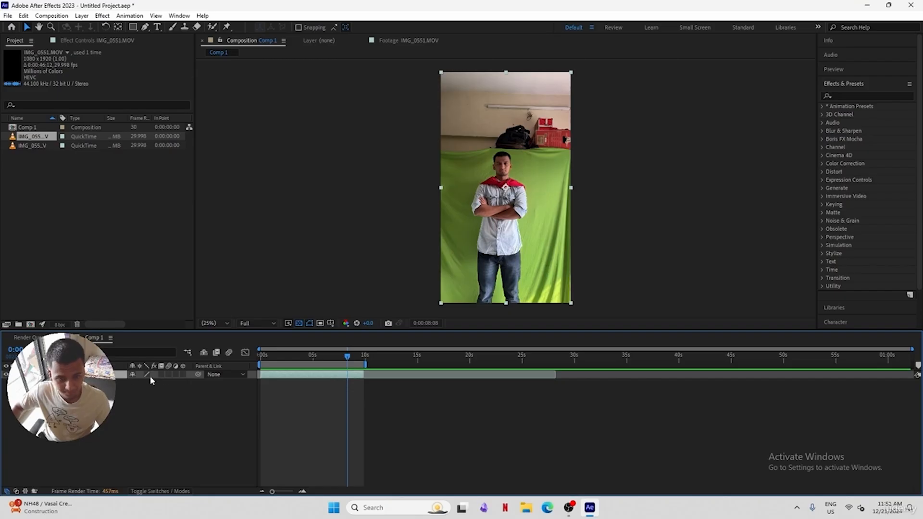
# Scale up the IMG_0551.MOV layer and reposition it to 599, 701 so the standing figure fills the frame
pyautogui.press('s')
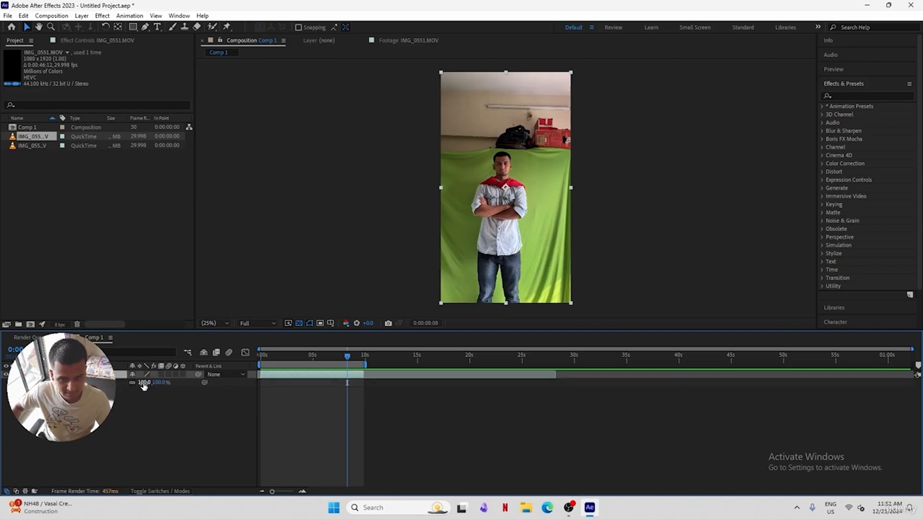
pyautogui.moveTo(144, 383)
pyautogui.mouseDown()
pyautogui.moveTo(156, 383)
pyautogui.moveTo(101, 383)
pyautogui.moveTo(159, 381)
pyautogui.mouseUp()
pyautogui.press('p')
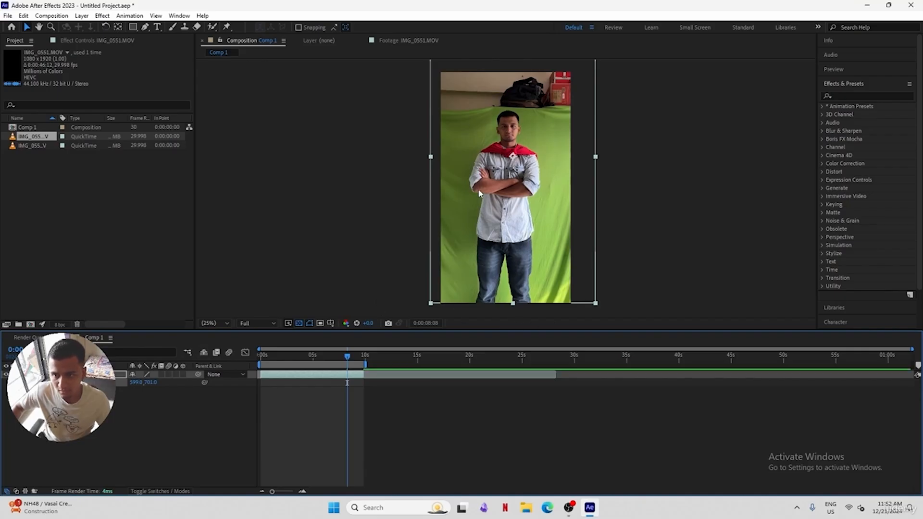
pyautogui.click(237, 390)
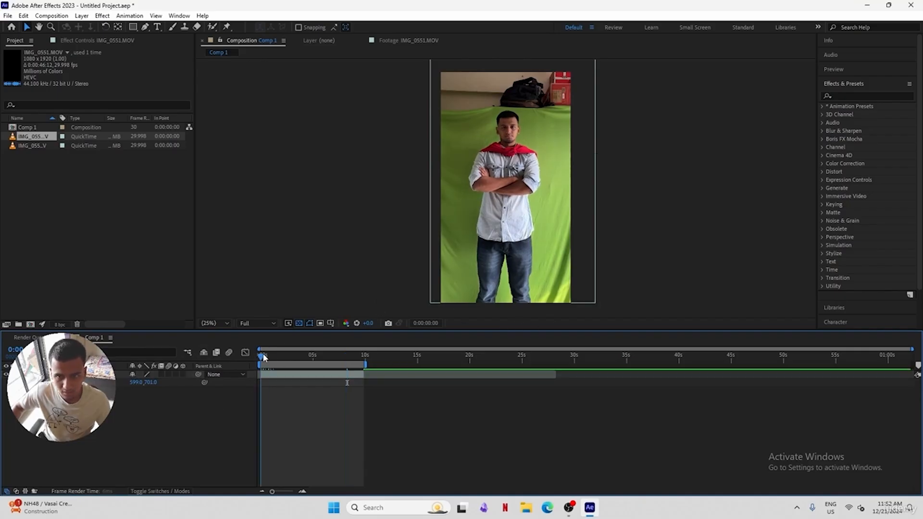
# Draw a closed Pen mask around the standing figure on the IMG_0551.MOV layer, then adjust its outline at 0:00:01:25
pyautogui.click(263, 355)
pyautogui.click(146, 27)
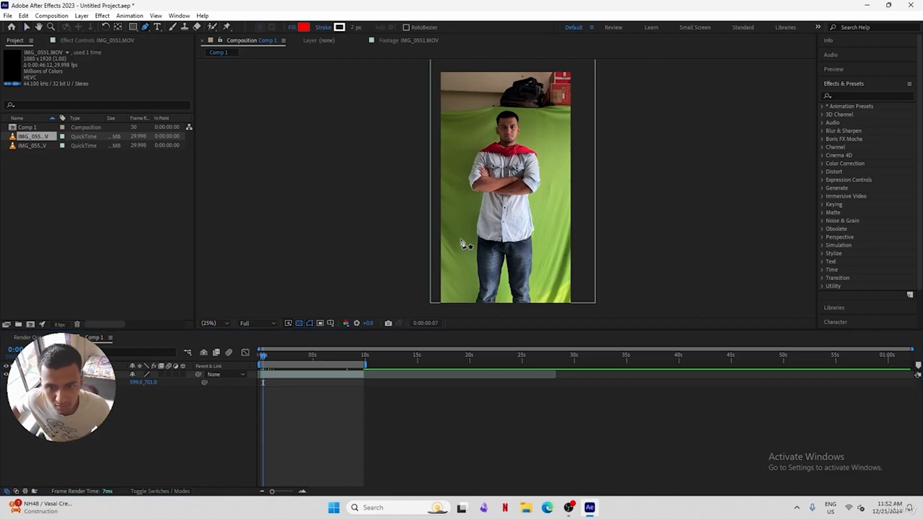
pyautogui.click(92, 375)
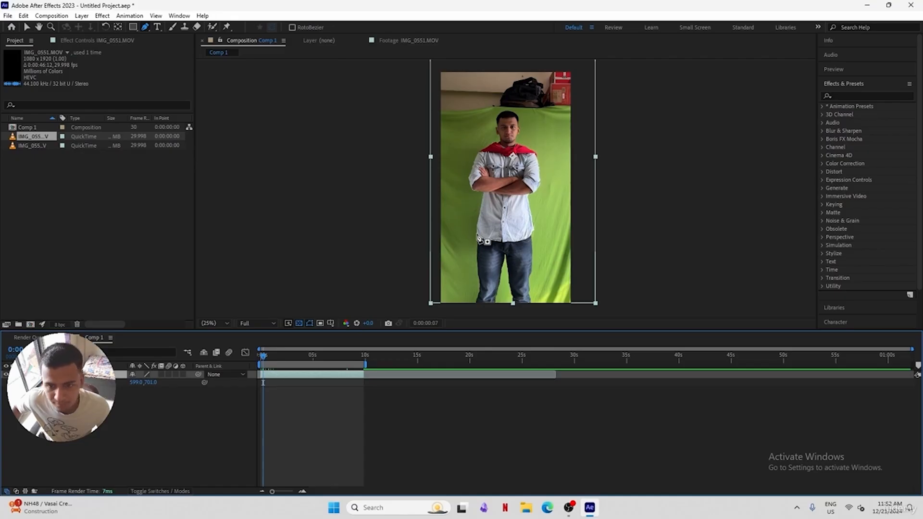
pyautogui.click(469, 220)
pyautogui.click(470, 204)
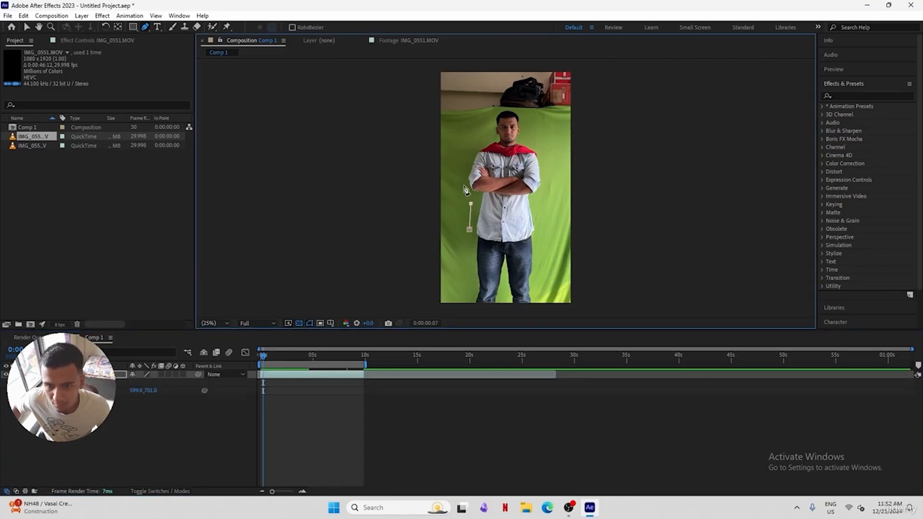
pyautogui.click(461, 185)
pyautogui.click(460, 164)
pyautogui.click(465, 144)
pyautogui.click(480, 138)
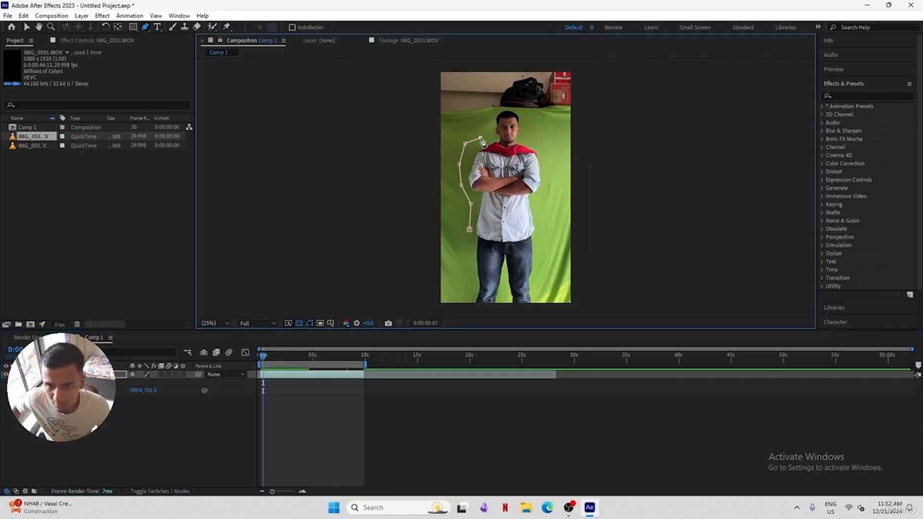
pyautogui.click(488, 120)
pyautogui.click(495, 109)
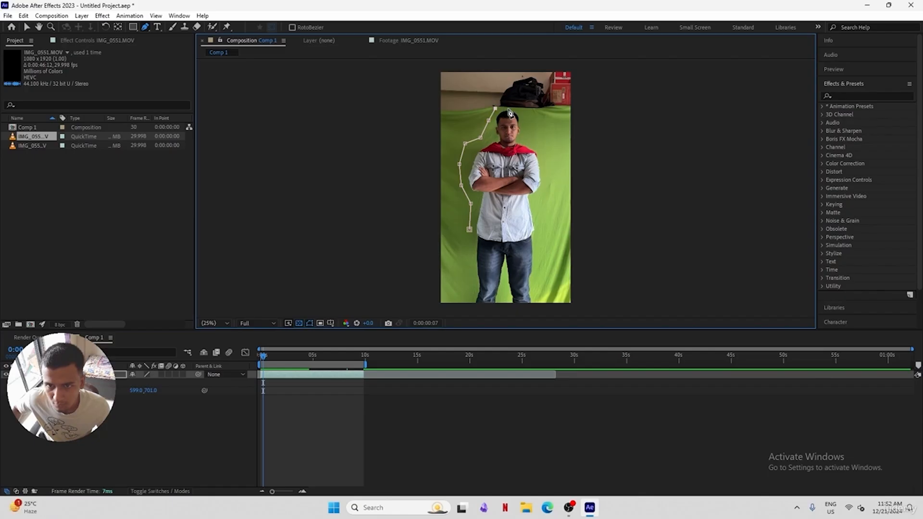
pyautogui.click(529, 110)
pyautogui.click(533, 131)
pyautogui.click(543, 154)
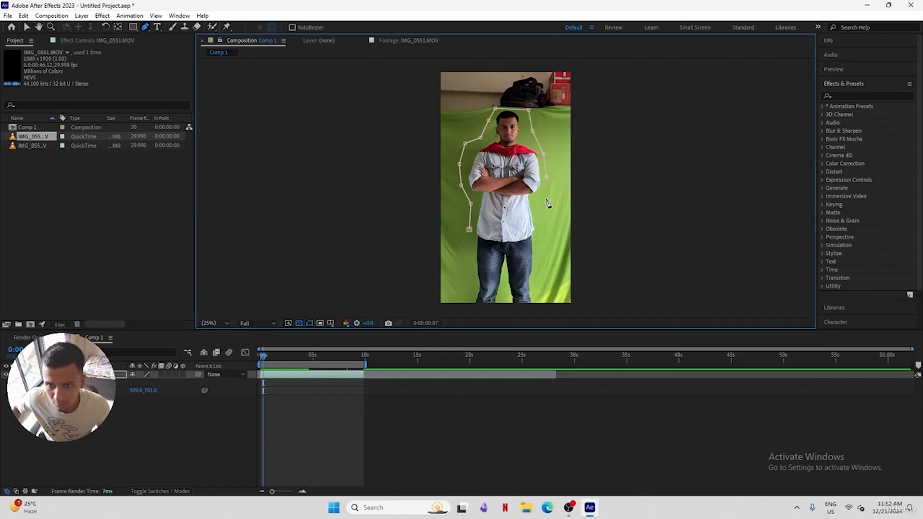
pyautogui.click(546, 228)
pyautogui.click(543, 262)
pyautogui.click(541, 289)
pyautogui.click(542, 303)
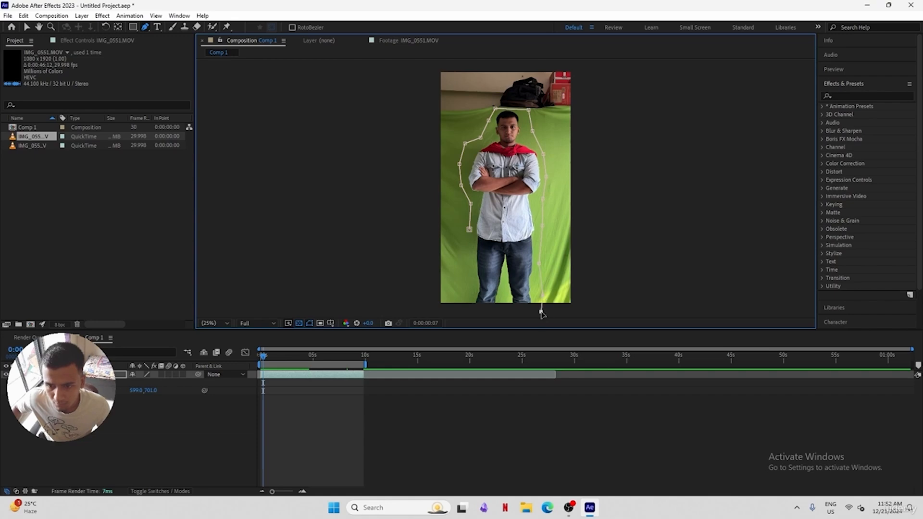
pyautogui.click(501, 311)
pyautogui.click(474, 310)
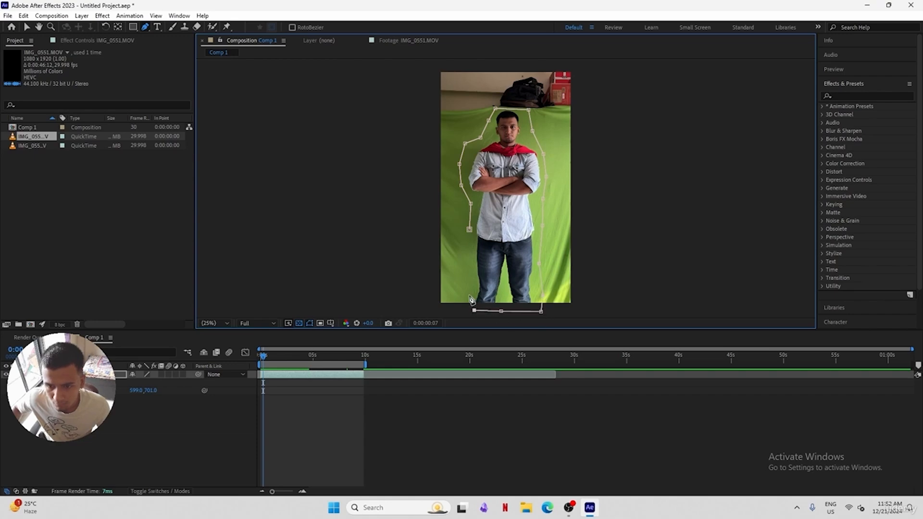
pyautogui.click(469, 295)
pyautogui.click(470, 273)
pyautogui.click(466, 248)
pyautogui.click(469, 230)
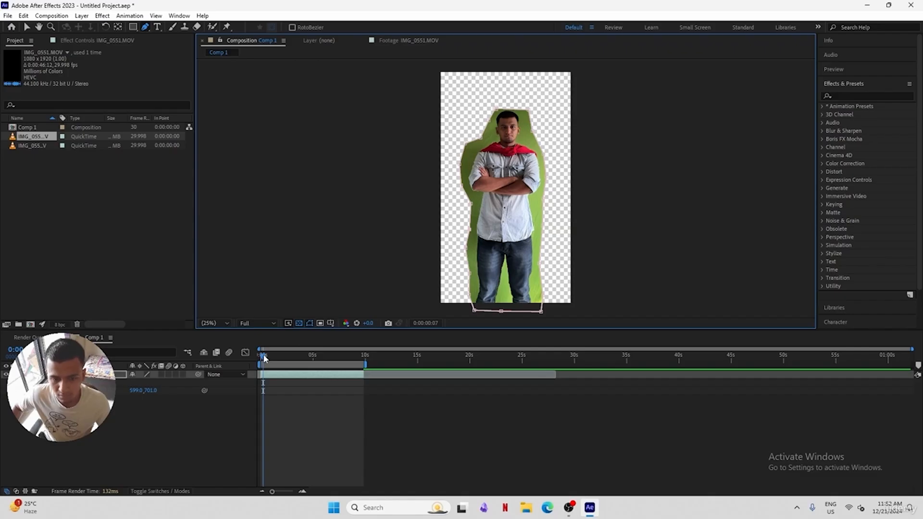
pyautogui.moveTo(264, 357); pyautogui.dragTo(280, 356)
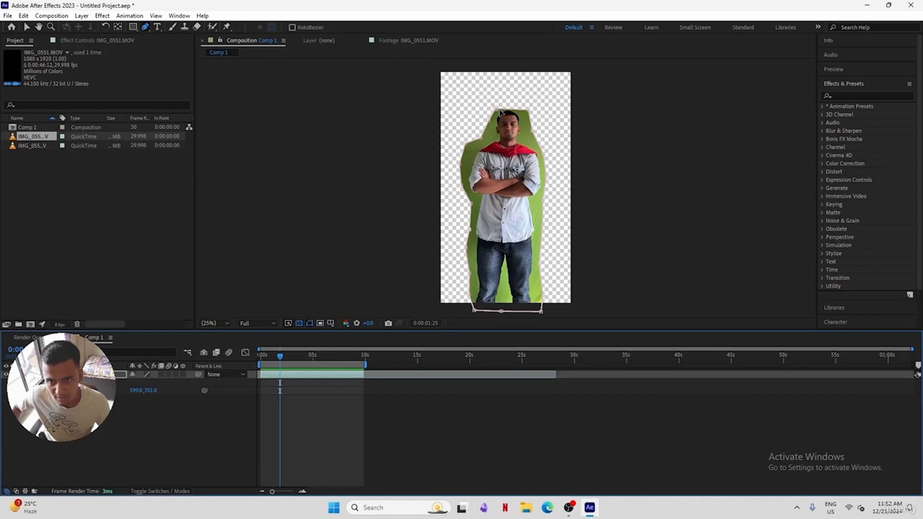
pyautogui.click(528, 112)
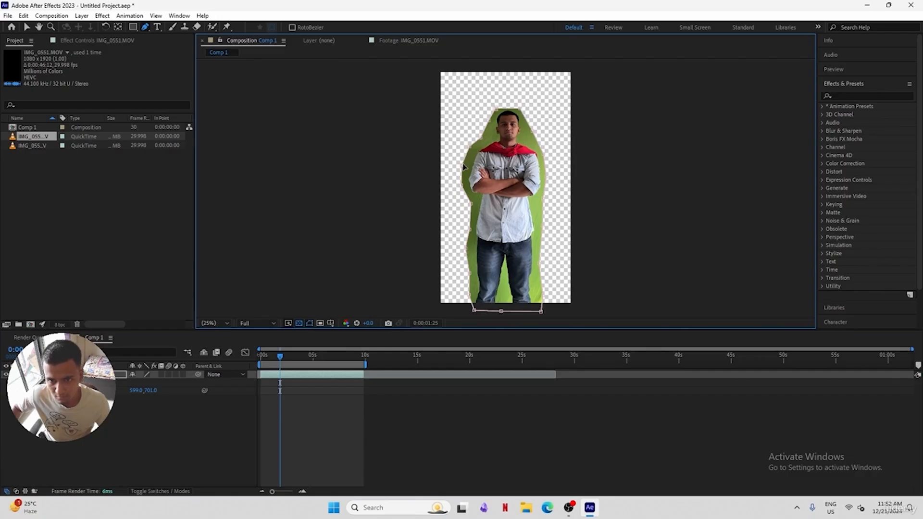
# Apply Keylight (1.2) to the IMG_0551.MOV layer and sample the green backdrop beside the figure as its Screen Colour
pyautogui.click(846, 97)
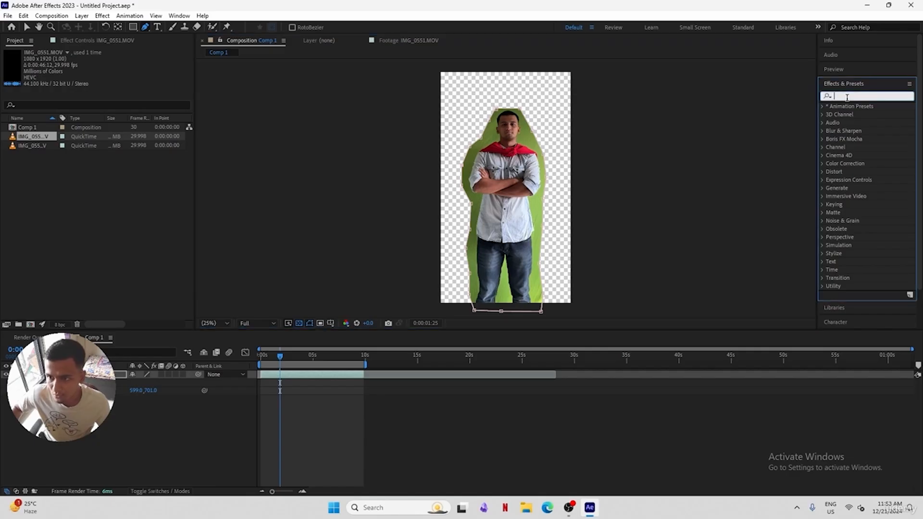
pyautogui.write('keylight')
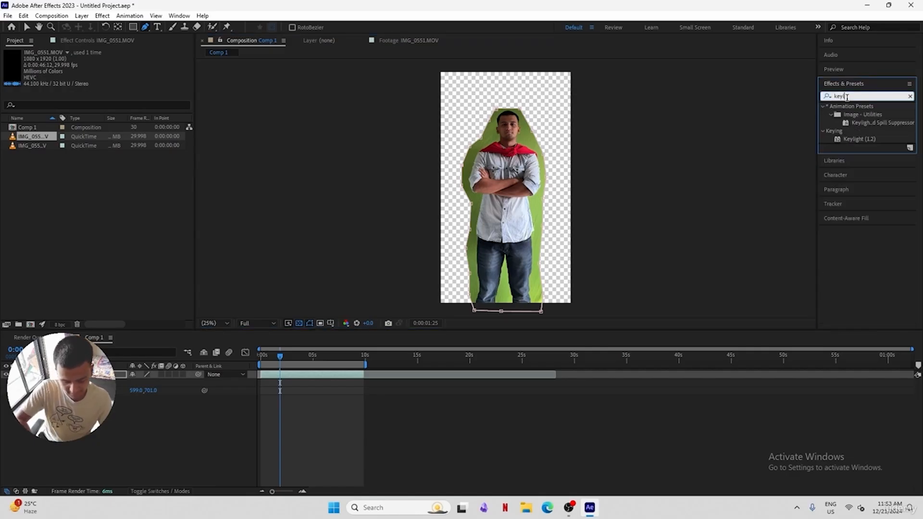
pyautogui.doubleClick(859, 138)
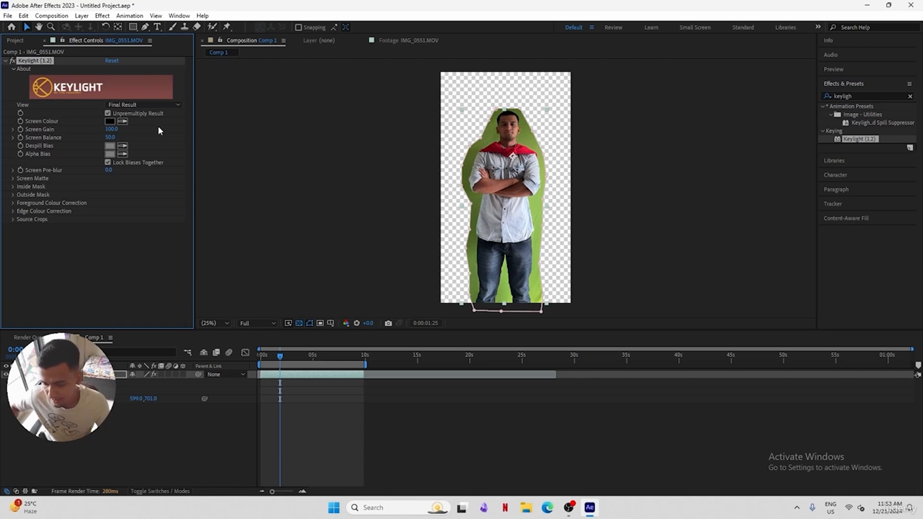
pyautogui.hotkey('alt', 'Tab')
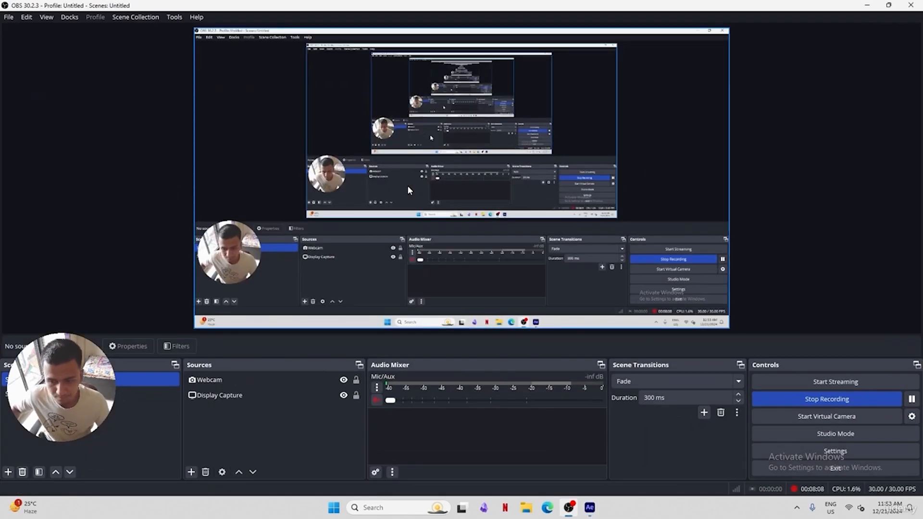
pyautogui.hotkey('alt', 'Tab')
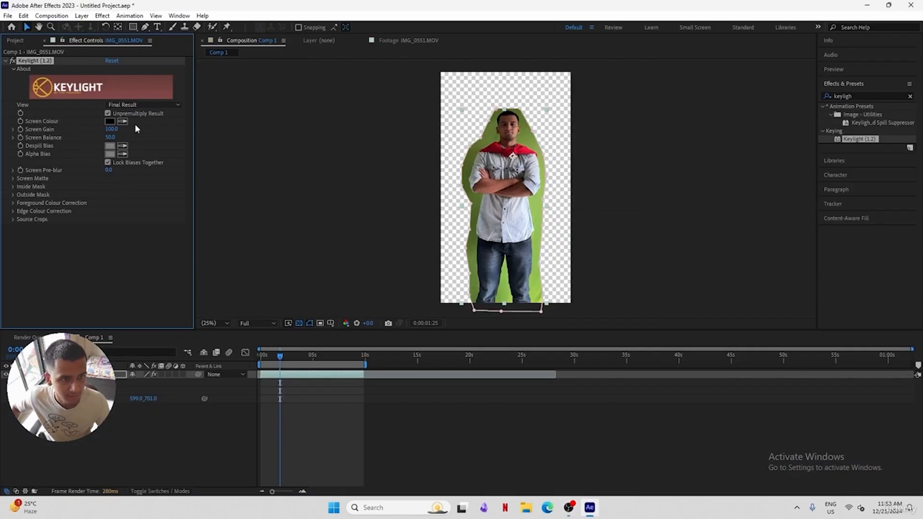
pyautogui.click(122, 121)
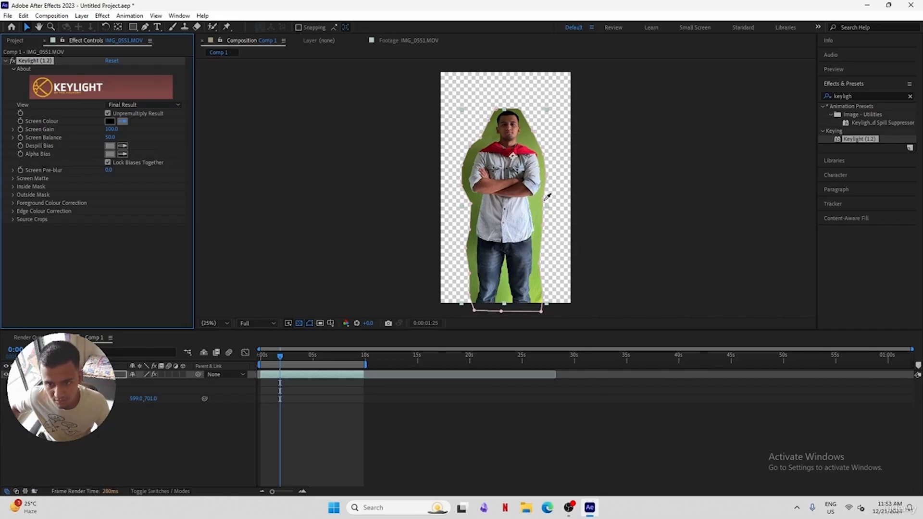
pyautogui.click(478, 198)
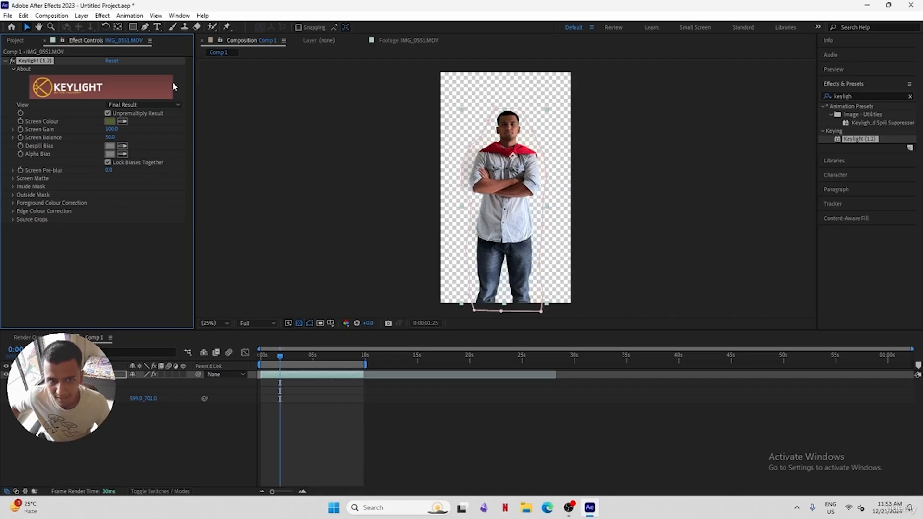
# In Keylight's Screen Matte view, set Clip Black to 35 and Clip White to 52, and preview the matte in playback
pyautogui.click(157, 105)
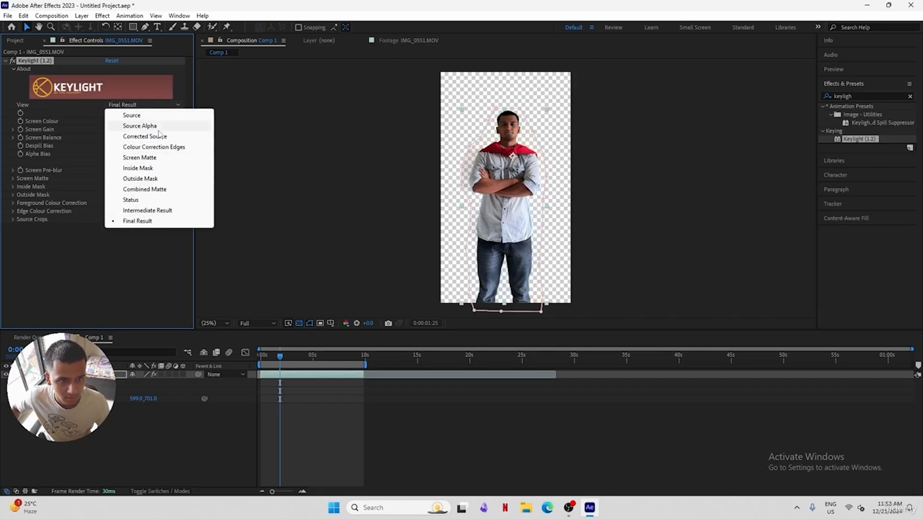
pyautogui.click(139, 157)
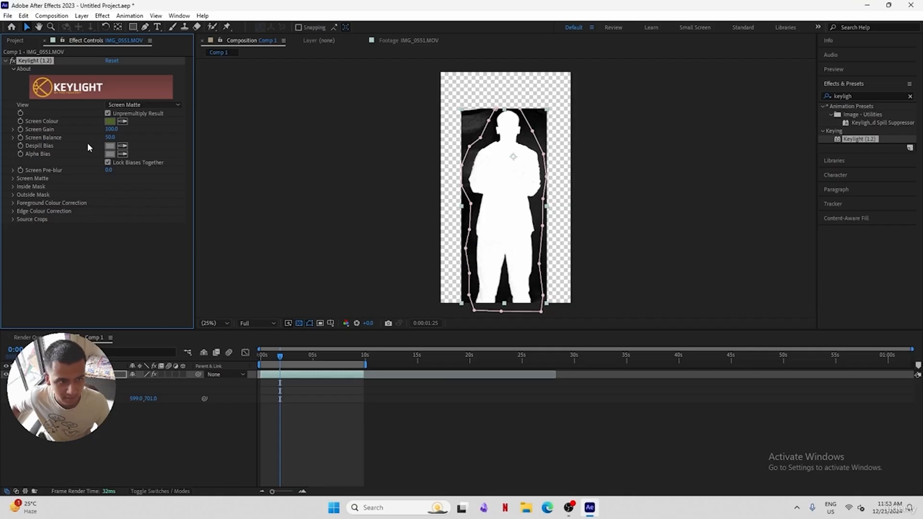
pyautogui.click(13, 178)
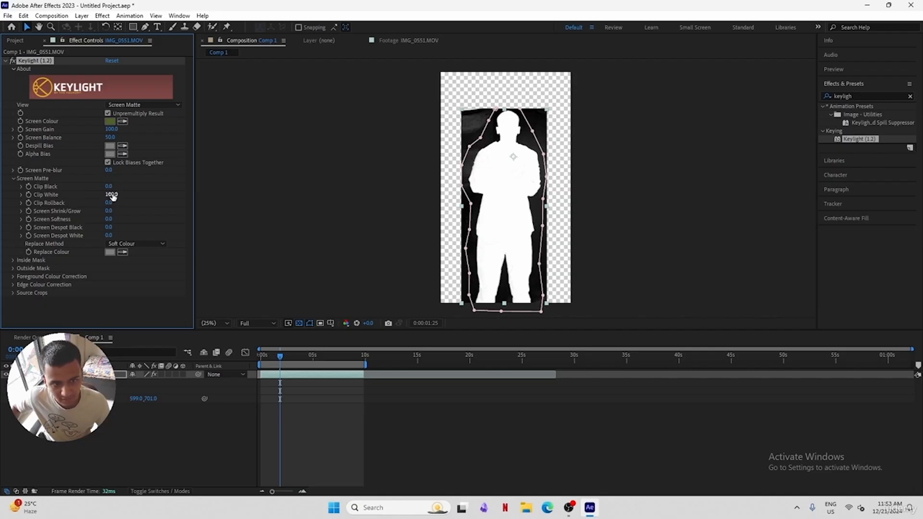
pyautogui.moveTo(112, 196); pyautogui.dragTo(105, 195)
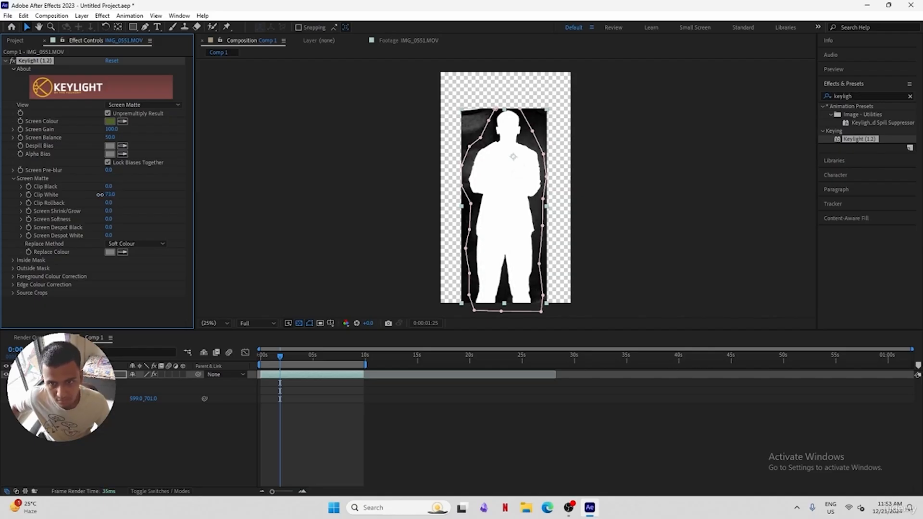
pyautogui.moveTo(109, 187); pyautogui.dragTo(125, 186)
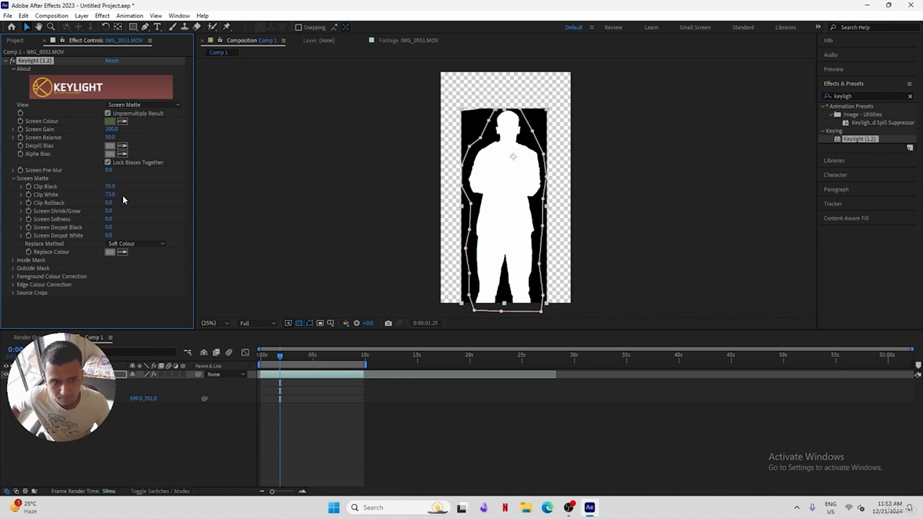
pyautogui.moveTo(112, 194); pyautogui.dragTo(102, 194)
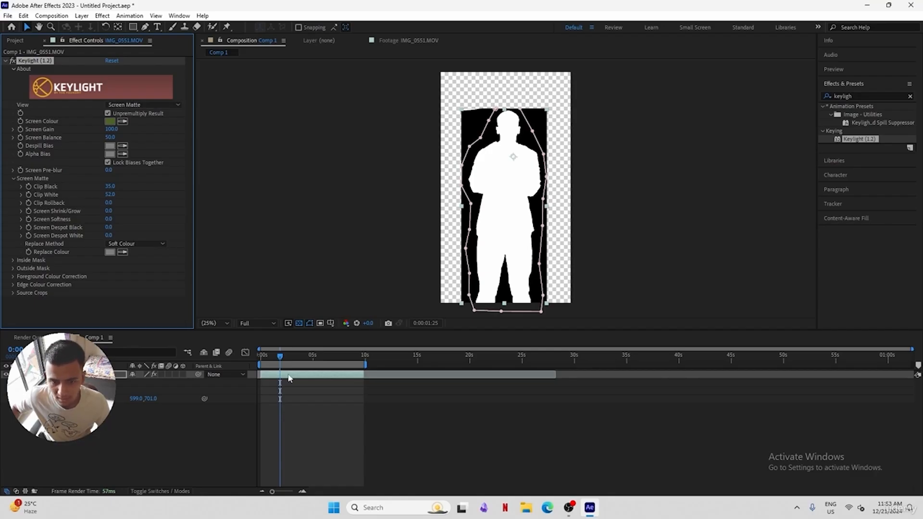
pyautogui.moveTo(276, 355); pyautogui.dragTo(267, 355)
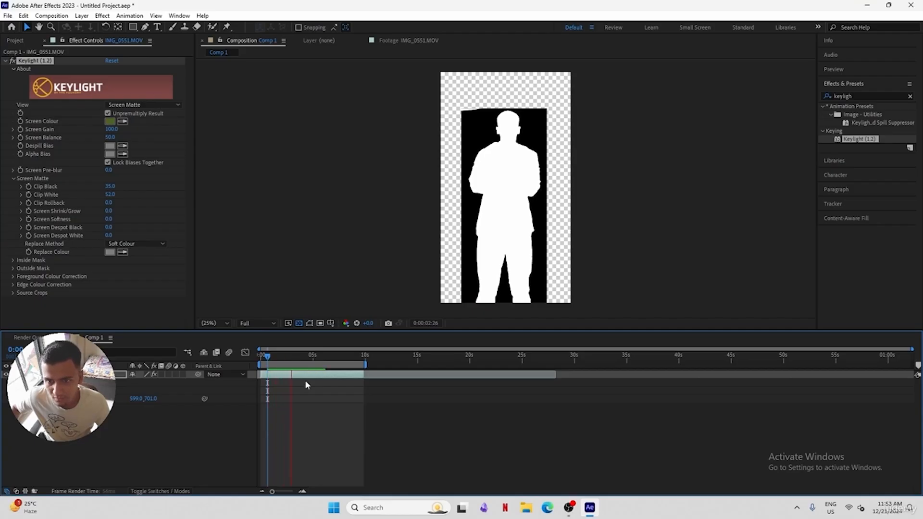
pyautogui.press('space')
# Set the Keylight view to Final Result and play back the keyed footage from the start
pyautogui.click(142, 104)
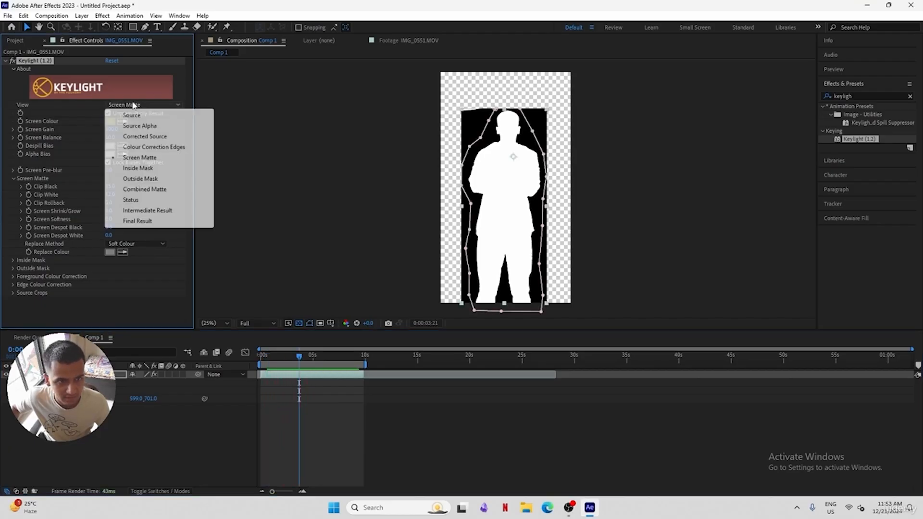
pyautogui.click(138, 221)
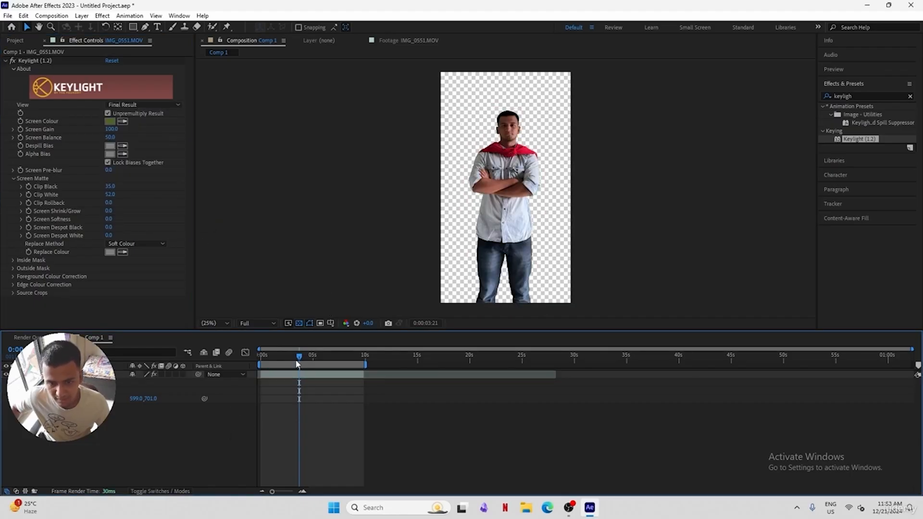
pyautogui.press('space')
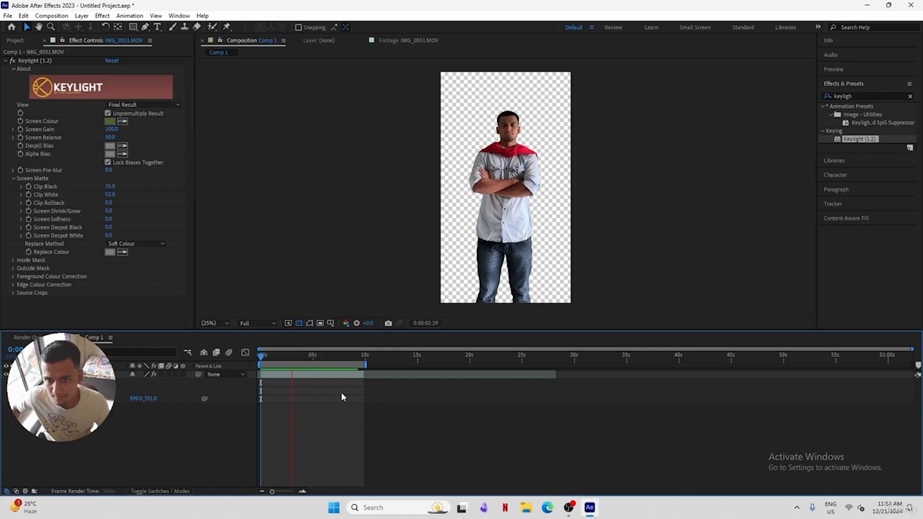
pyautogui.press('space')
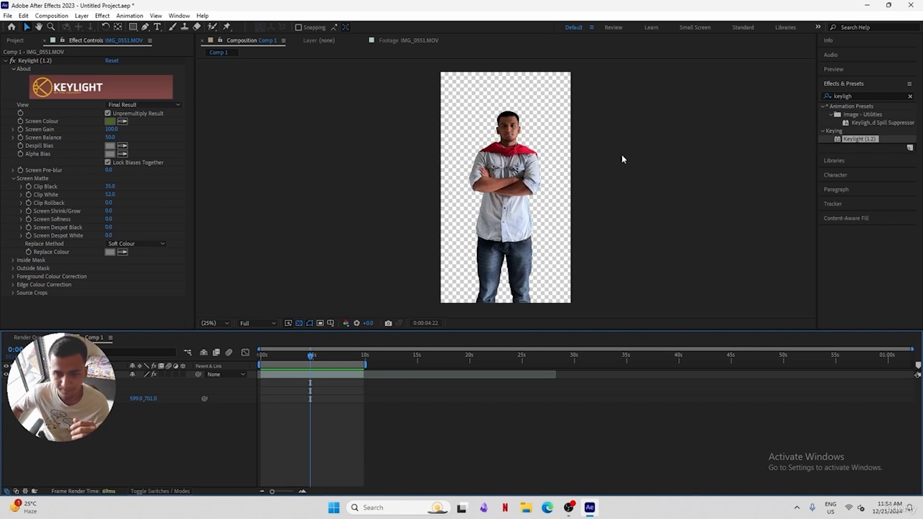
# Add Comp 1 to the render queue and set its output module to QuickTime, Animation codec, with RGB + Alpha channels
pyautogui.click(64, 19)
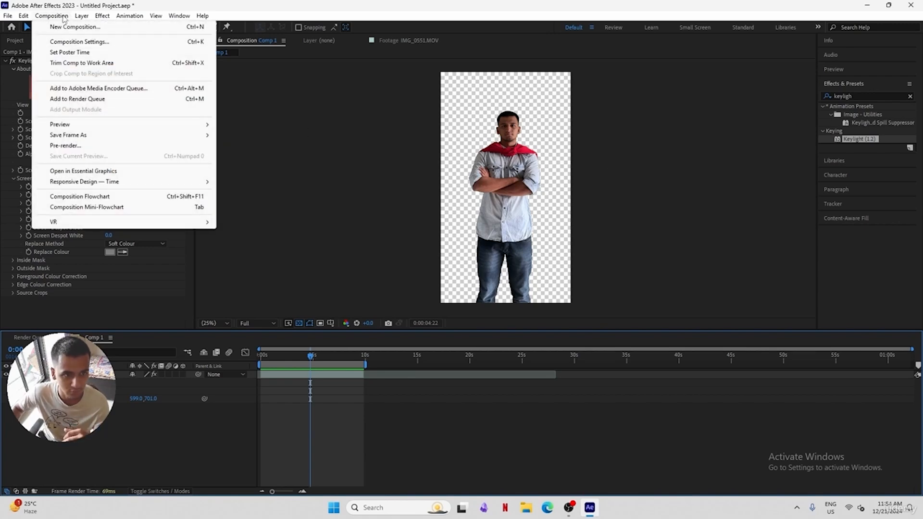
pyautogui.click(72, 99)
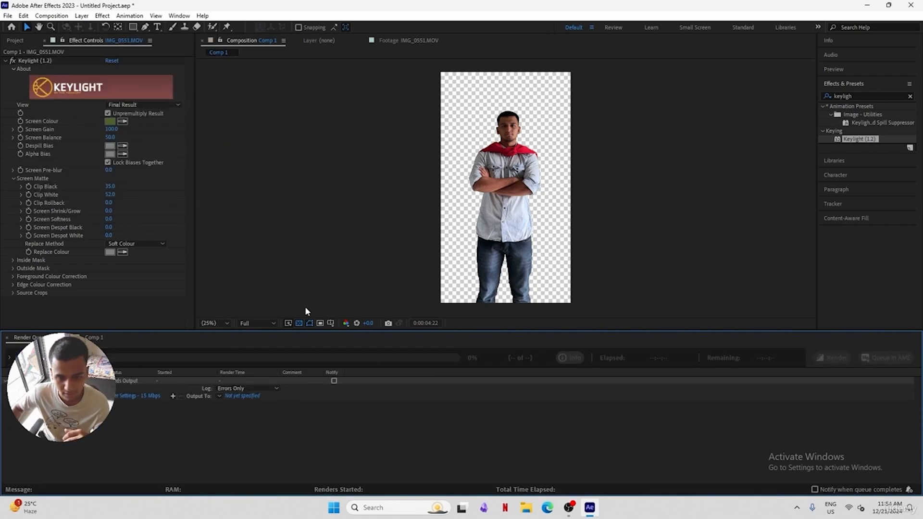
pyautogui.click(137, 393)
pyautogui.click(537, 126)
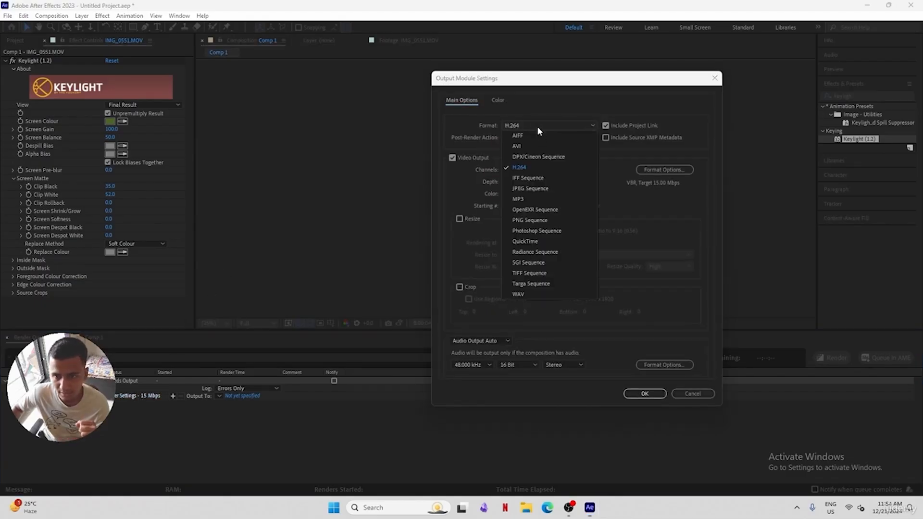
pyautogui.click(549, 240)
pyautogui.click(650, 168)
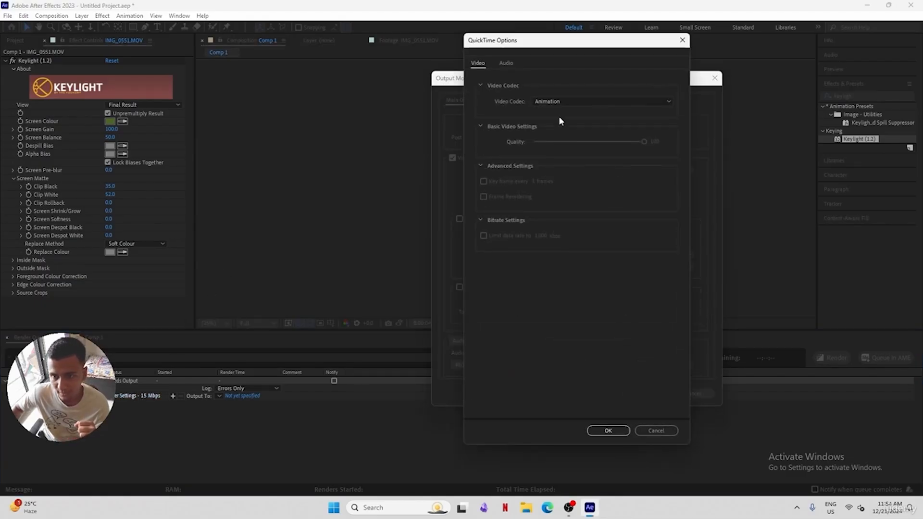
pyautogui.click(607, 429)
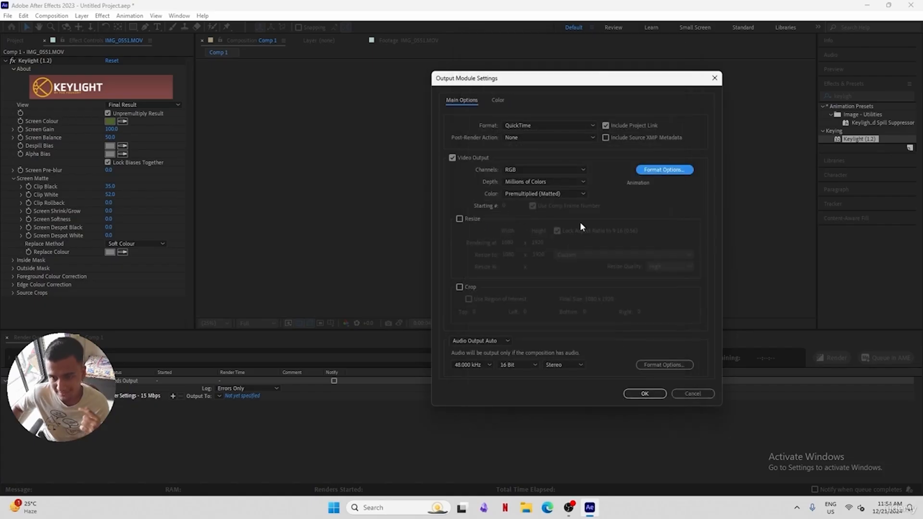
pyautogui.click(515, 168)
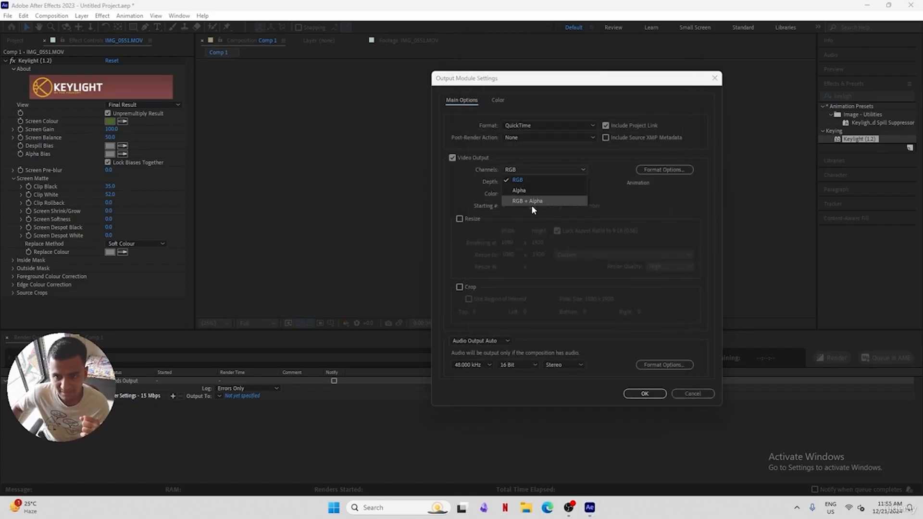
pyautogui.click(532, 202)
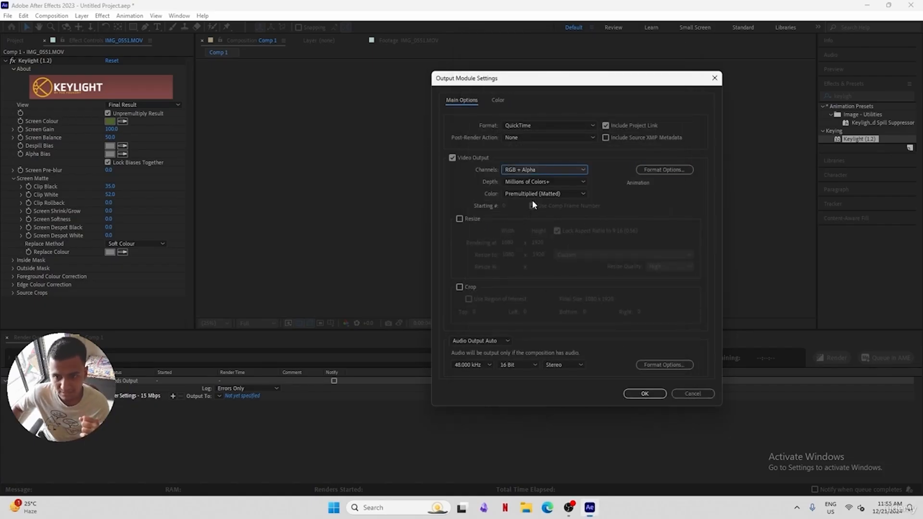
pyautogui.click(641, 395)
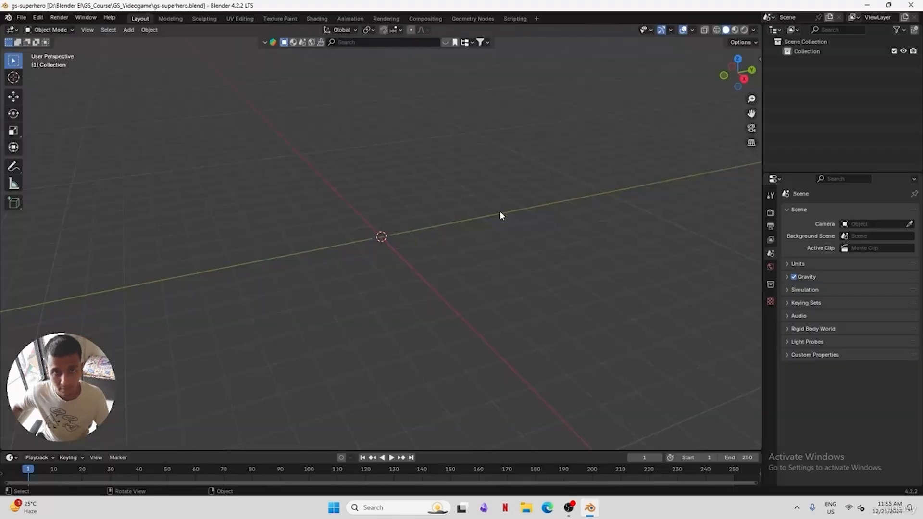
# In Blender's gs-superhero file, import superhero-me.mov from D:\After Effects Exports as an image mesh plane
pyautogui.moveTo(413, 260); pyautogui.dragTo(371, 192, button='middle')
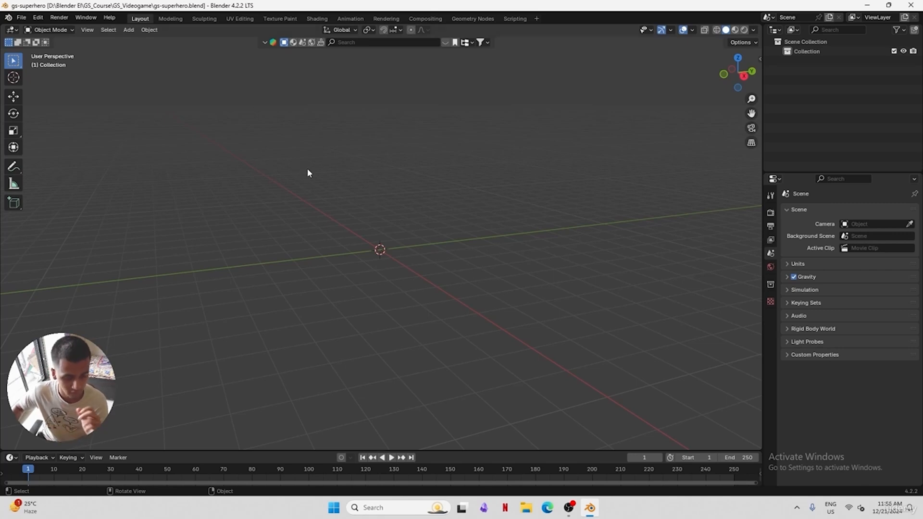
pyautogui.hotkey('shift', 'a')
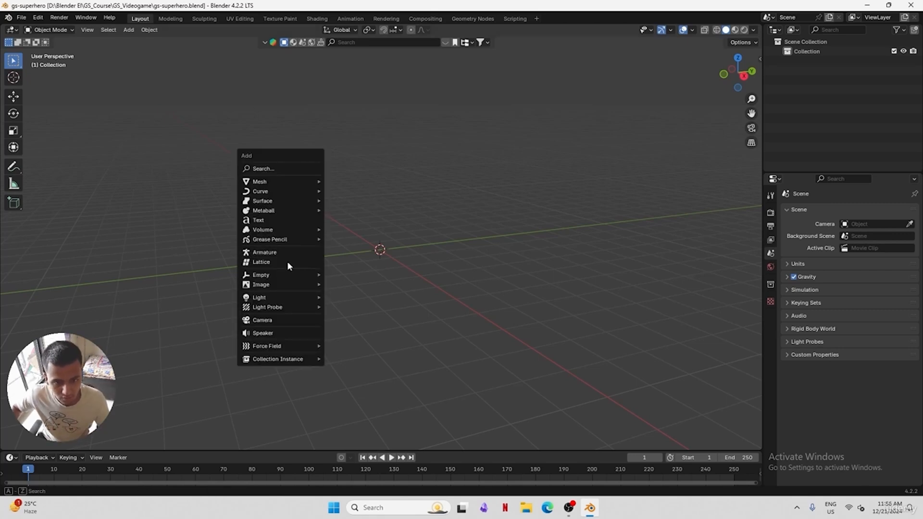
pyautogui.moveTo(289, 287)
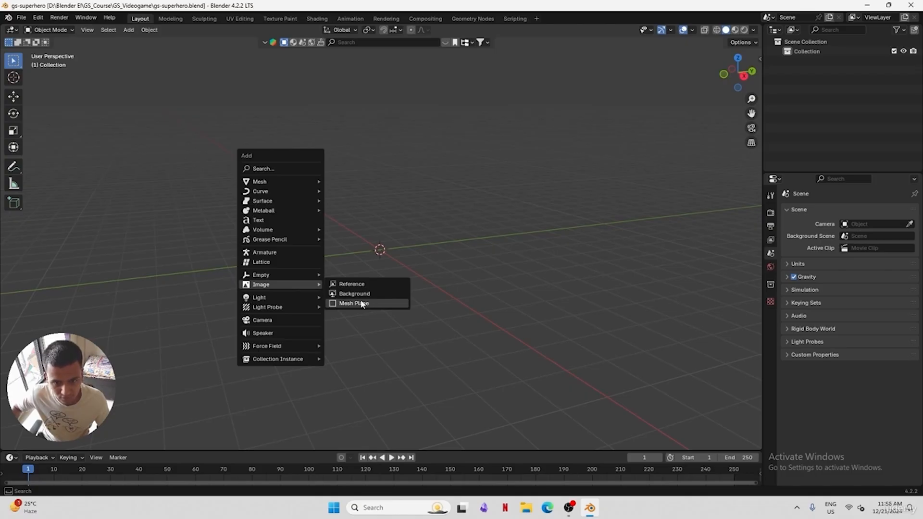
pyautogui.click(374, 303)
pyautogui.click(262, 348)
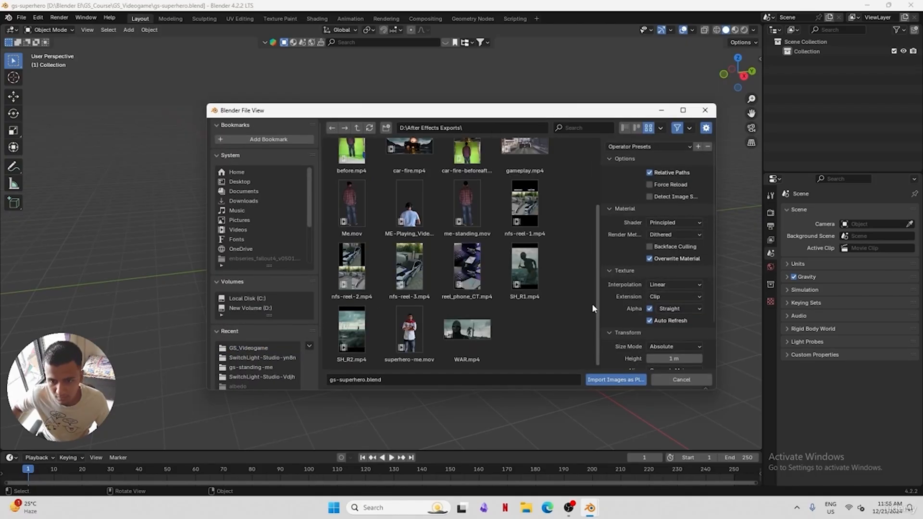
pyautogui.doubleClick(410, 339)
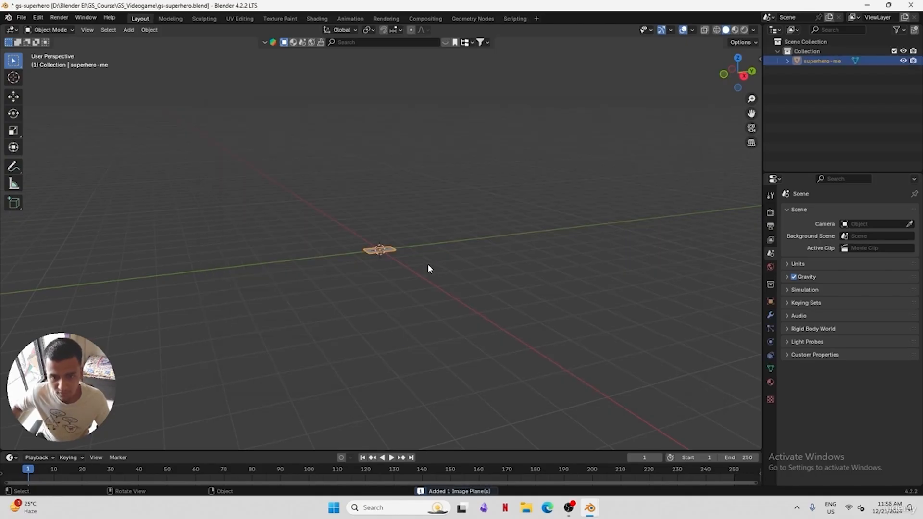
# Scale up the superhero-me plane and switch the viewport to Material Preview shading
pyautogui.press('s')
pyautogui.click(583, 250)
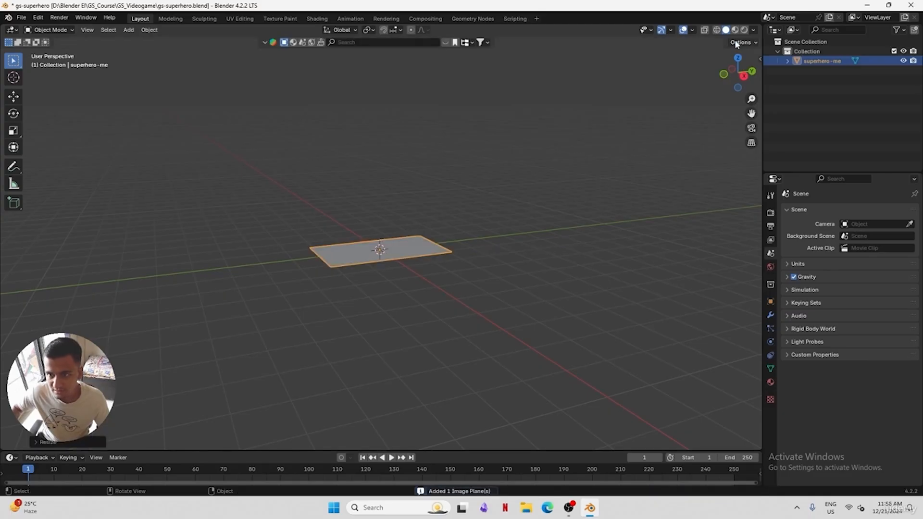
pyautogui.click(735, 30)
pyautogui.moveTo(457, 252)
pyautogui.mouseDown(button='middle')
pyautogui.moveTo(478, 295)
pyautogui.moveTo(528, 309)
pyautogui.moveTo(446, 290)
pyautogui.moveTo(458, 237)
pyautogui.moveTo(468, 246)
pyautogui.moveTo(505, 240)
pyautogui.mouseUp(button='middle')
# Rotate the superhero-me plane 90° about the global X axis and 90° about the global Z axis
pyautogui.press('r')
pyautogui.press('y')
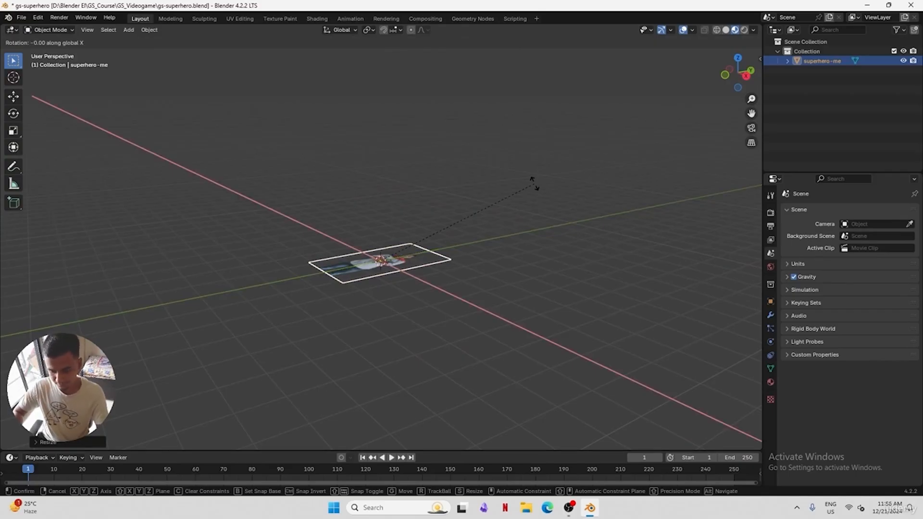
pyautogui.write('90')
pyautogui.press('Return')
pyautogui.write('rz')
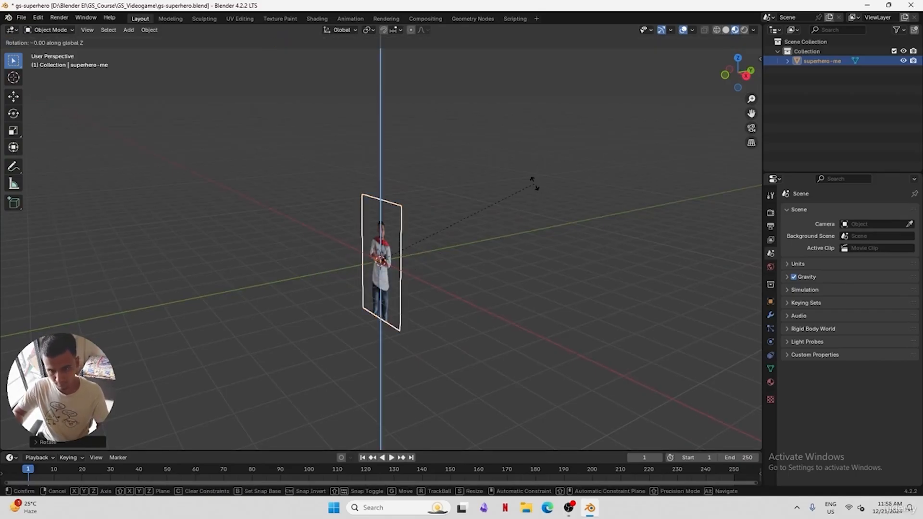
pyautogui.write('90')
pyautogui.press('Return')
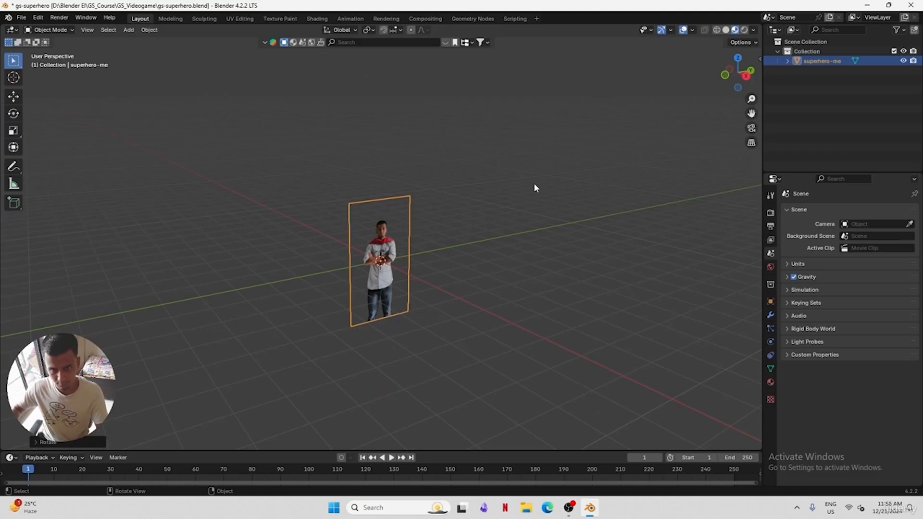
# Move the superhero-me plane up along Z so the figure's legs end just above the ground grid
pyautogui.click(490, 245)
pyautogui.moveTo(496, 257); pyautogui.dragTo(408, 247, button='middle')
pyautogui.click(432, 273)
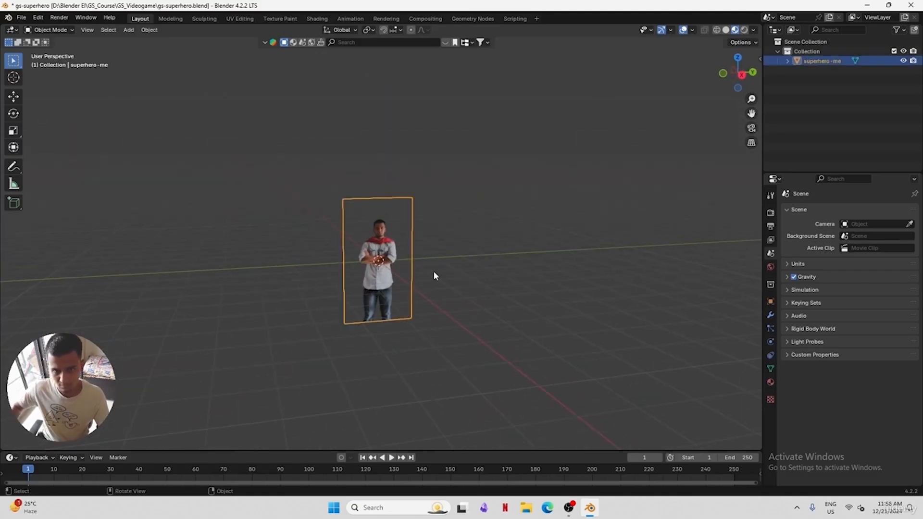
pyautogui.press('g')
pyautogui.press('z')
pyautogui.click(462, 200)
pyautogui.moveTo(462, 200); pyautogui.dragTo(451, 211, button='middle')
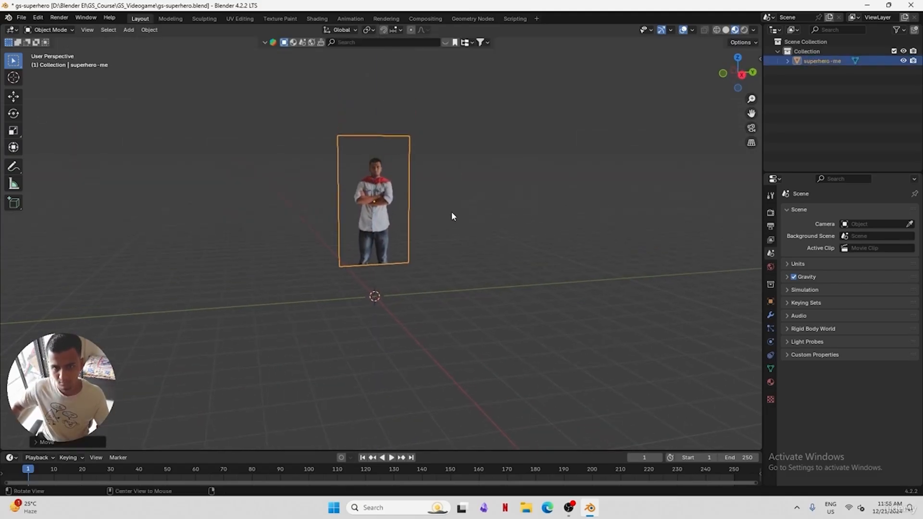
pyautogui.press('g')
pyautogui.press('z')
pyautogui.click(454, 226)
# Deselect the superhero-me plane and save gs-superhero.blend
pyautogui.click(474, 264)
pyautogui.moveTo(474, 264)
pyautogui.mouseDown(button='middle')
pyautogui.moveTo(521, 247)
pyautogui.moveTo(504, 260)
pyautogui.moveTo(459, 262)
pyautogui.moveTo(526, 269)
pyautogui.moveTo(474, 268)
pyautogui.moveTo(652, 263)
pyautogui.moveTo(397, 262)
pyautogui.moveTo(481, 271)
pyautogui.mouseUp(button='middle')
pyautogui.keyDown('shift'); pyautogui.moveTo(435, 242); pyautogui.dragTo(473, 289, button='middle'); pyautogui.keyUp('shift')
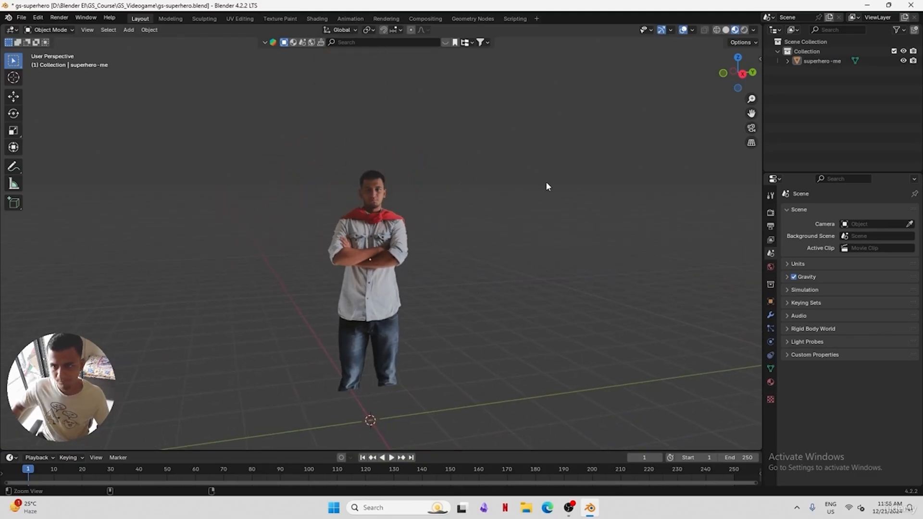
pyautogui.keyDown('ctrl'); pyautogui.moveTo(547, 182); pyautogui.dragTo(531, 250, button='middle'); pyautogui.keyUp('ctrl')
pyautogui.hotkey('ctrl', 's')
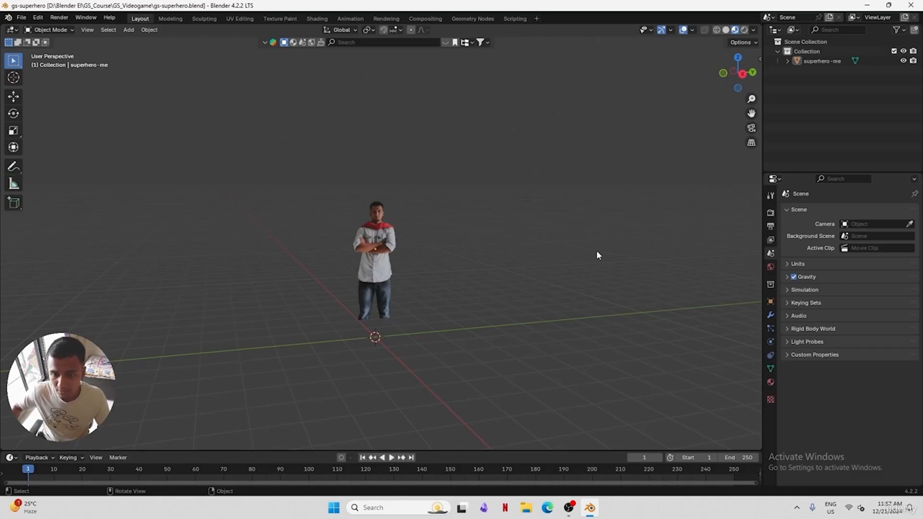
# Add a mesh plane and move it along X to a spot behind the figure
pyautogui.hotkey('shift', 'a')
pyautogui.moveTo(584, 148)
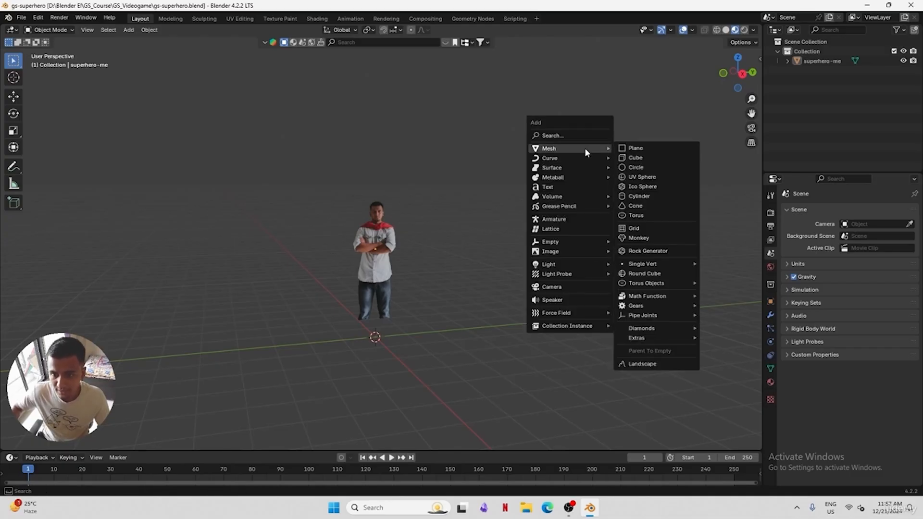
pyautogui.click(639, 150)
pyautogui.moveTo(414, 328); pyautogui.dragTo(550, 261, button='middle')
pyautogui.press('g')
pyautogui.press('y')
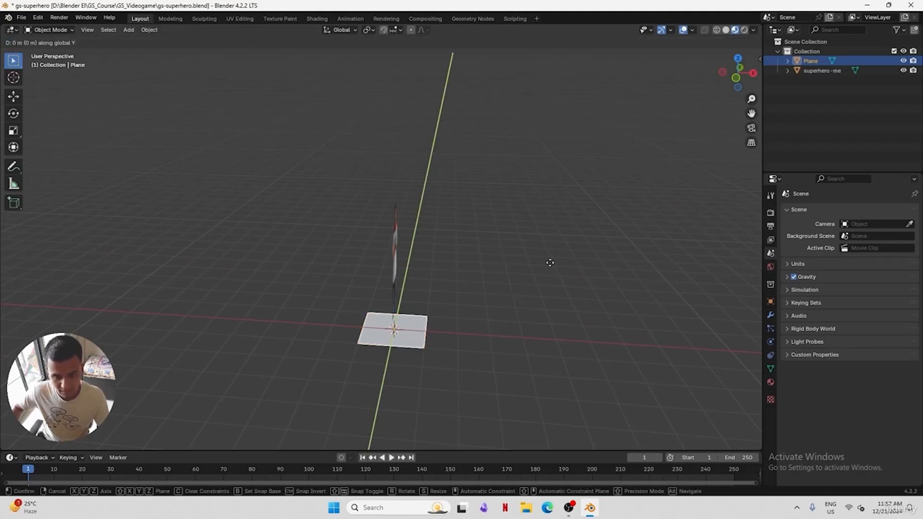
pyautogui.press('x')
pyautogui.click(500, 269)
# Rotate the new plane -90° about the global Y axis so it stands upright behind the figure
pyautogui.moveTo(476, 318); pyautogui.dragTo(481, 302, button='middle')
pyautogui.press('r')
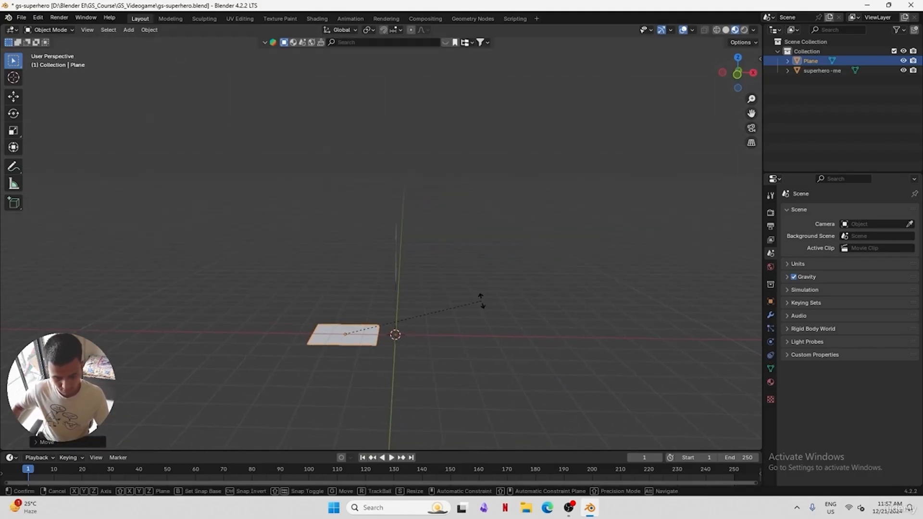
pyautogui.write('y')
pyautogui.write('90')
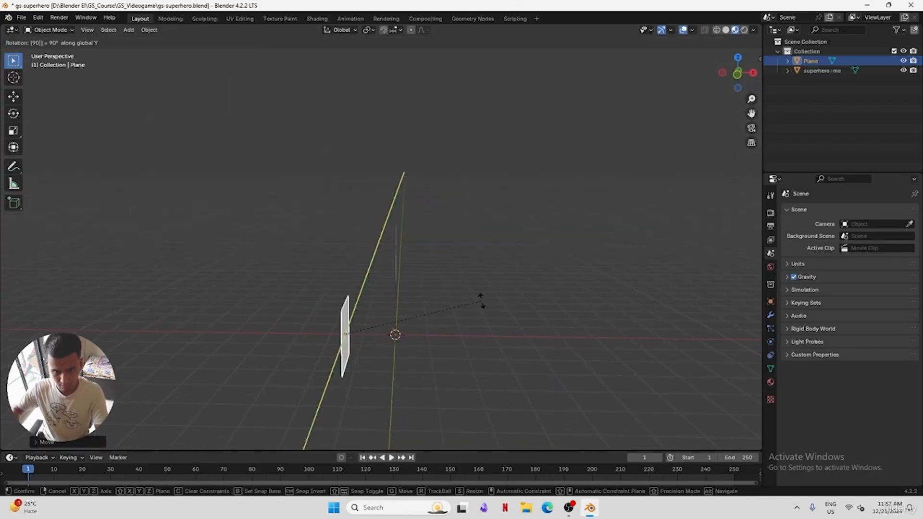
pyautogui.press('-')
pyautogui.press('Return')
# Raise the upright plane along Z to the figure's level and stretch it along Z to about twice its height
pyautogui.moveTo(440, 335); pyautogui.dragTo(555, 330, button='middle')
pyautogui.press('g')
pyautogui.press('z')
pyautogui.click(540, 263)
pyautogui.moveTo(540, 264); pyautogui.dragTo(506, 278, button='middle')
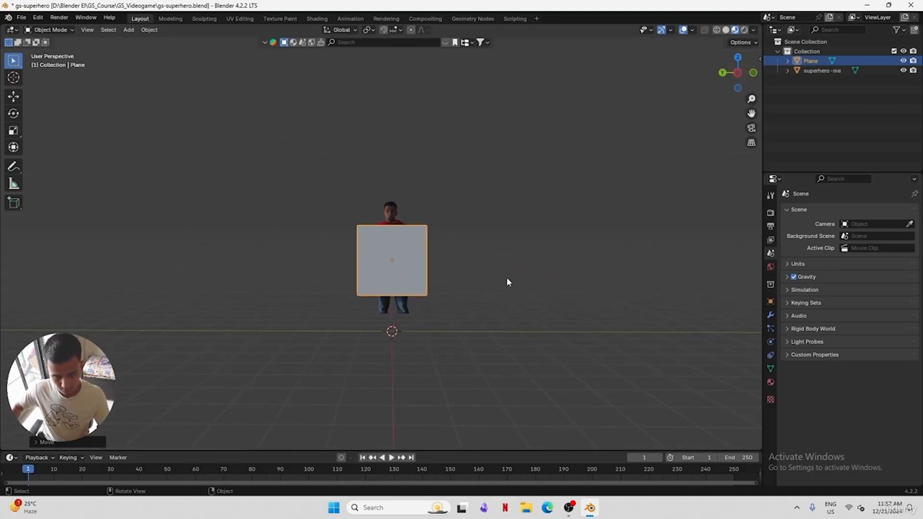
pyautogui.press('s')
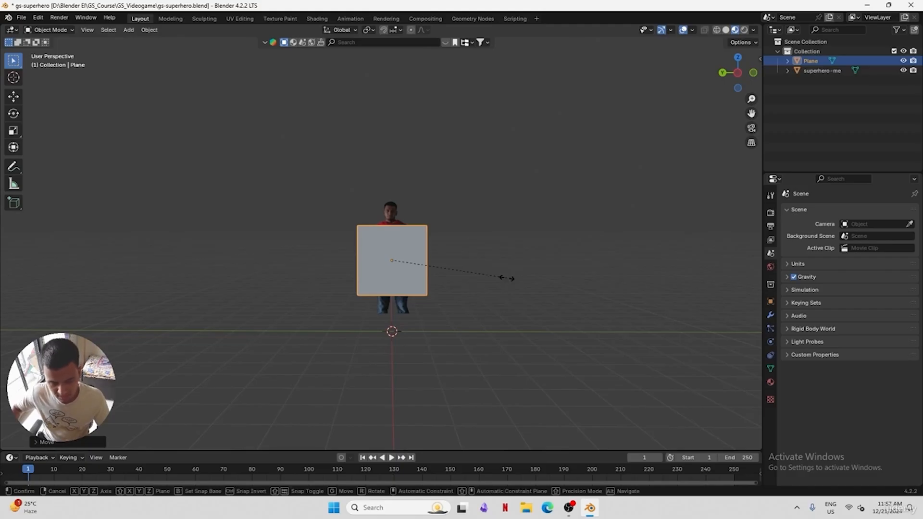
pyautogui.press('z')
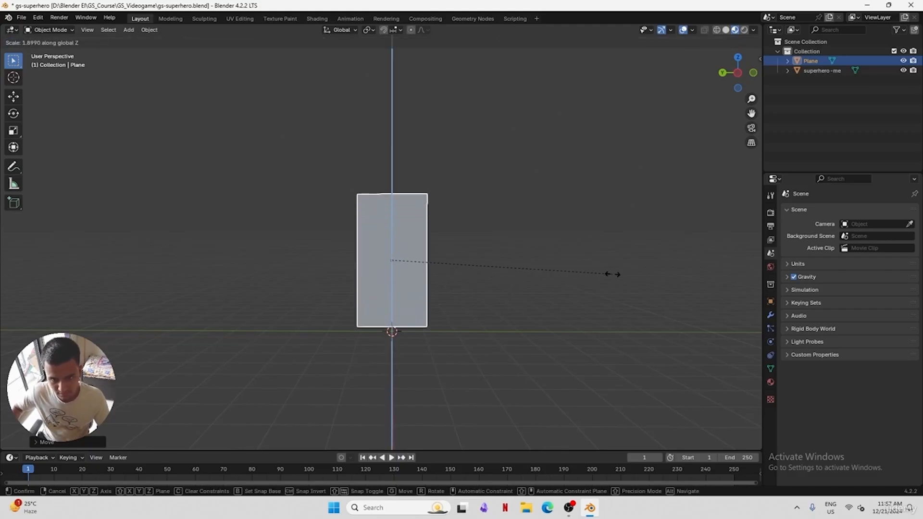
pyautogui.click(631, 277)
# Reposition the tall plane along Z so its lower edge sits at ground level, and save the file
pyautogui.moveTo(512, 290); pyautogui.dragTo(613, 295, button='middle')
pyautogui.press('g')
pyautogui.press('z')
pyautogui.click(531, 248)
pyautogui.moveTo(531, 251); pyautogui.dragTo(452, 256, button='middle')
pyautogui.hotkey('ctrl', 's')
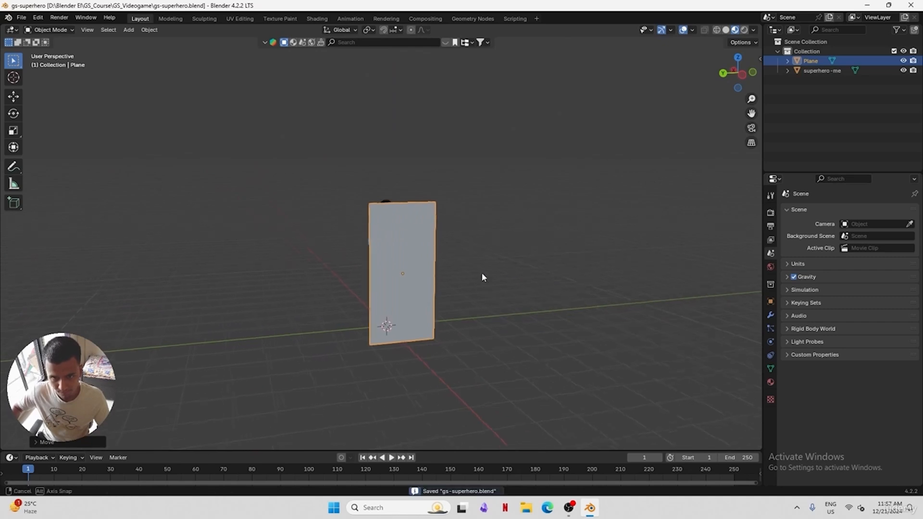
# Subdivide the tall plane's mesh in Edit Mode with 20 cuts
pyautogui.press('Tab')
pyautogui.moveTo(492, 193); pyautogui.dragTo(432, 252, button='middle')
pyautogui.rightClick(379, 209)
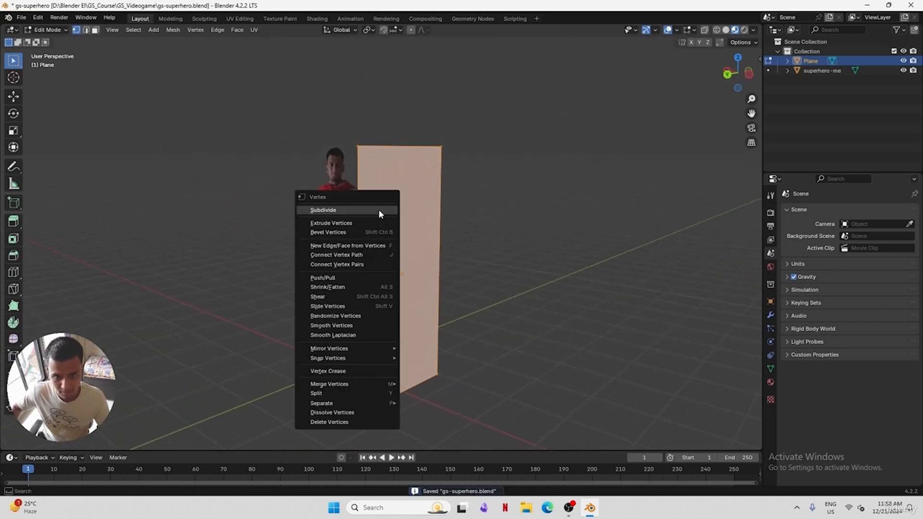
pyautogui.click(369, 210)
pyautogui.click(81, 441)
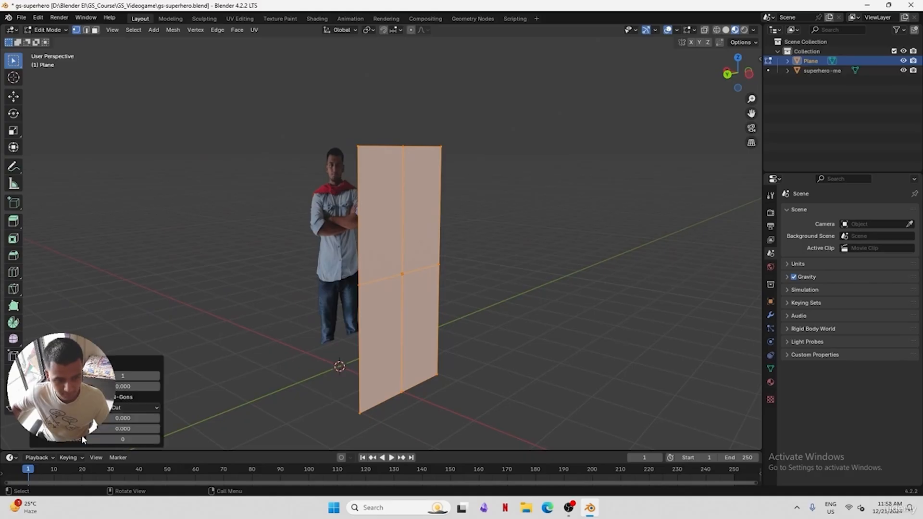
pyautogui.write('20')
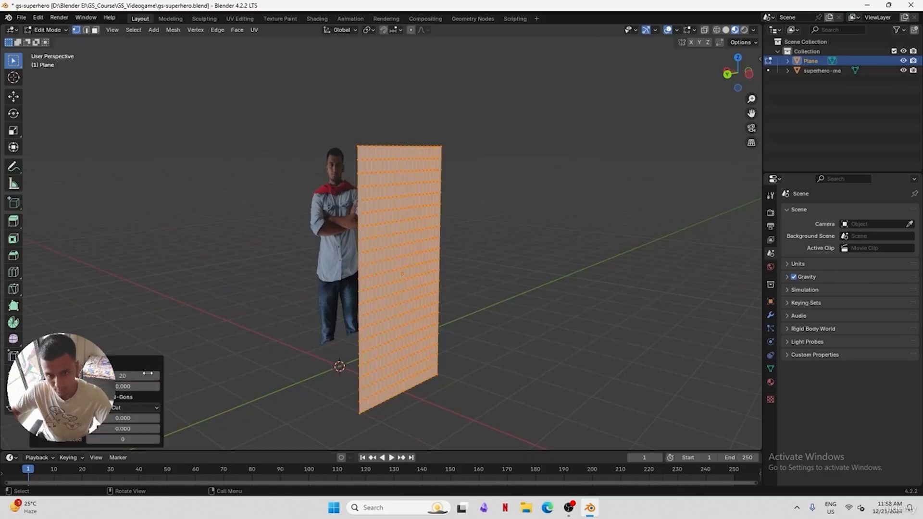
pyautogui.press('Return')
# Set the number of cuts of the plane's subdivision to 10
pyautogui.moveTo(476, 301); pyautogui.dragTo(512, 271, button='middle')
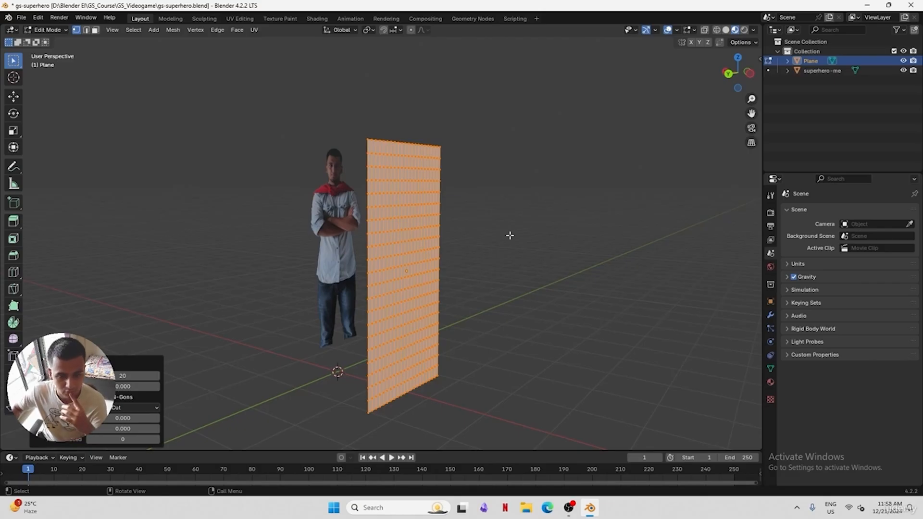
pyautogui.click(104, 376)
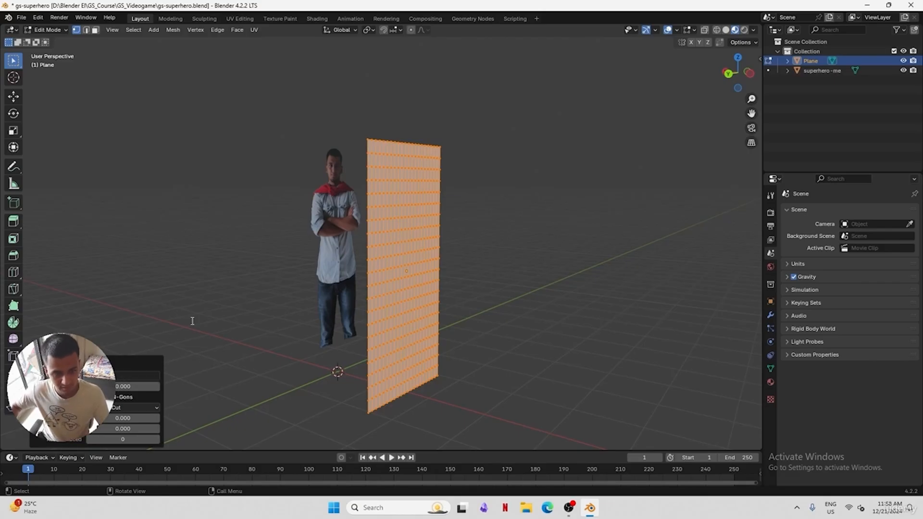
pyautogui.write('10')
pyautogui.press('Return')
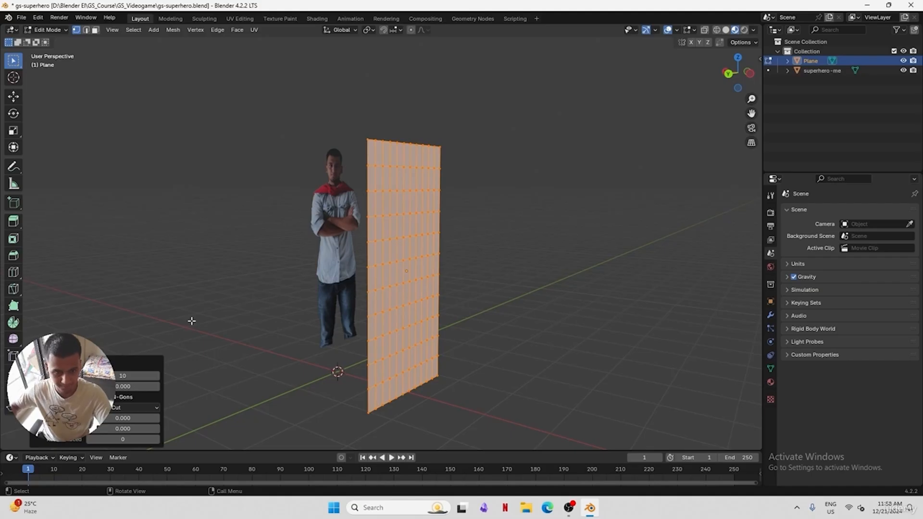
# Try 5 and then 80 cuts for the plane's subdivision
pyautogui.click(145, 376)
pyautogui.write('5')
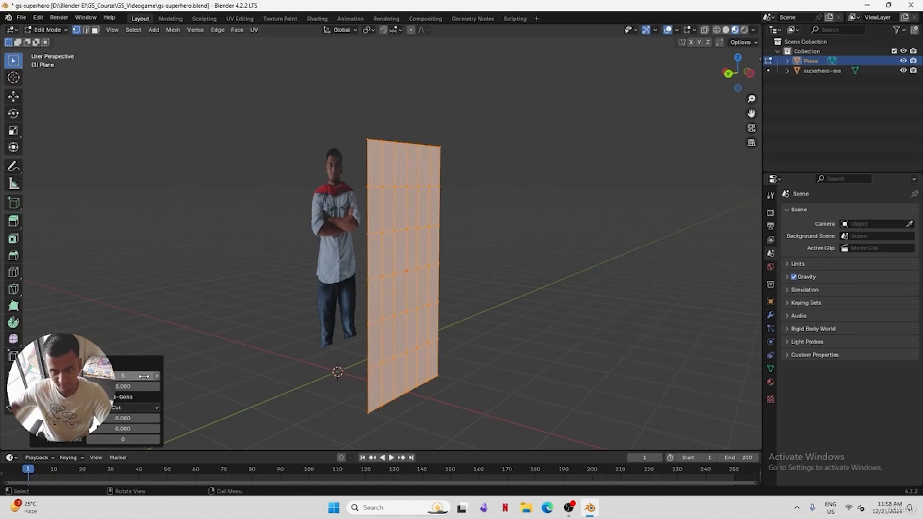
pyautogui.press('Return')
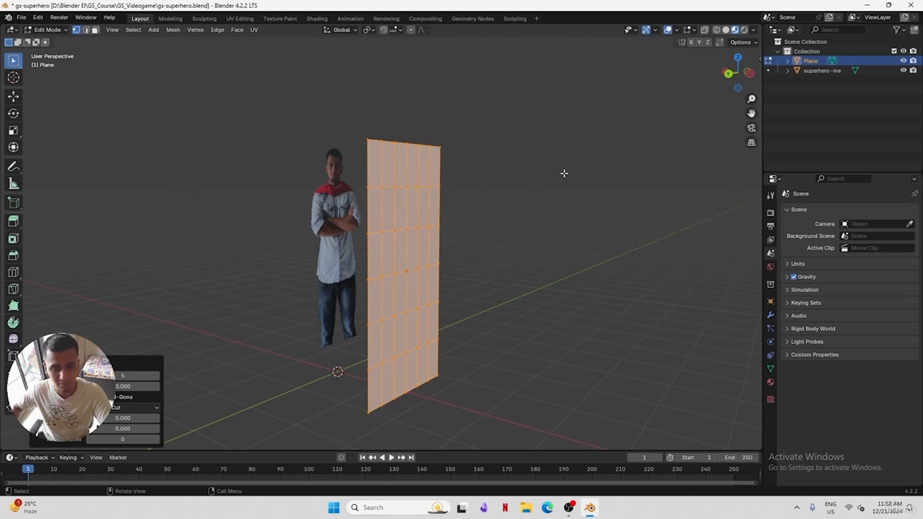
pyautogui.click(137, 376)
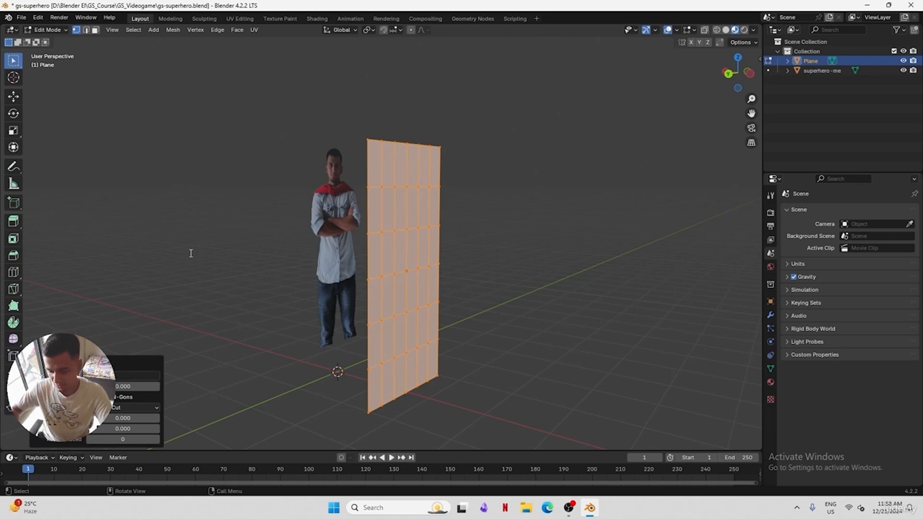
pyautogui.write('80')
pyautogui.press('Return')
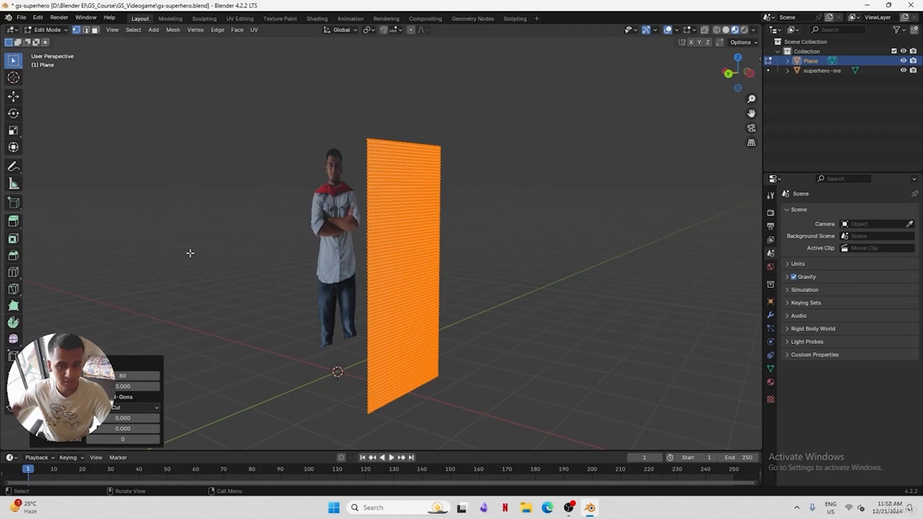
pyautogui.moveTo(319, 250); pyautogui.dragTo(512, 256, button='middle')
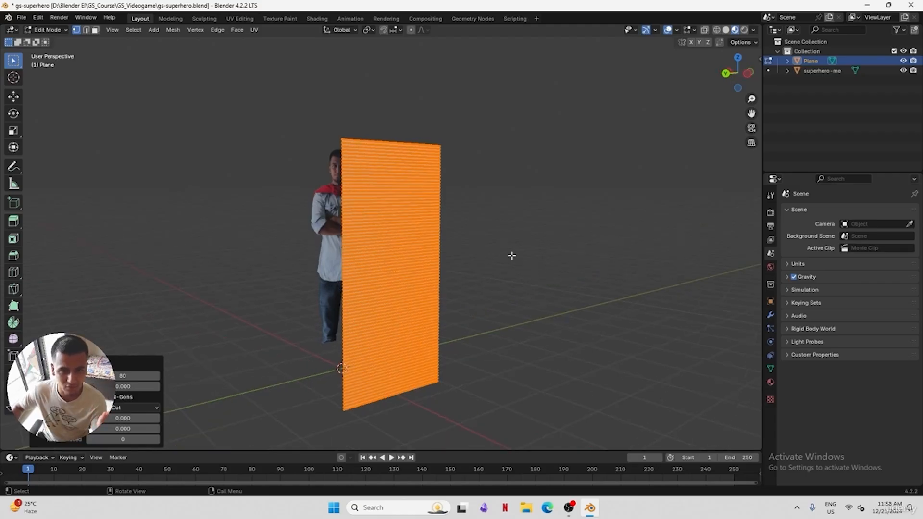
# Set the number of cuts of the plane's subdivision to 20
pyautogui.click(143, 376)
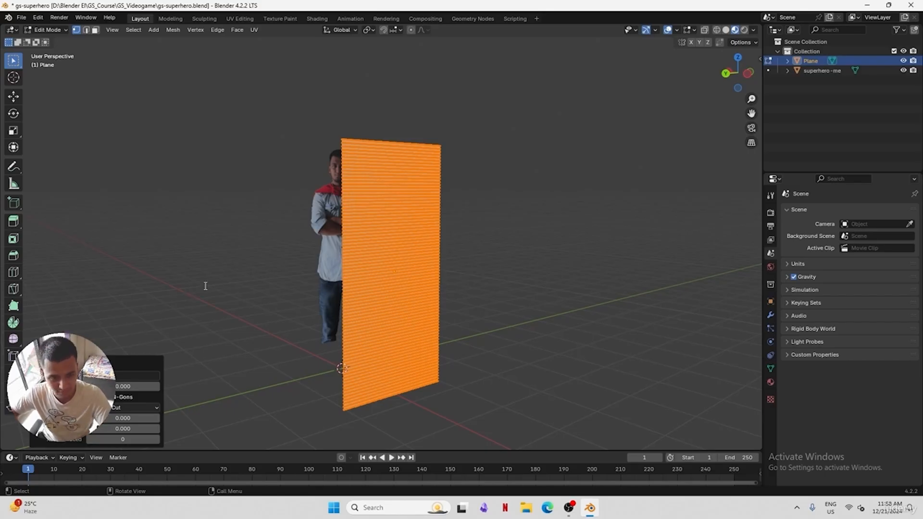
pyautogui.write('20')
pyautogui.press('Return')
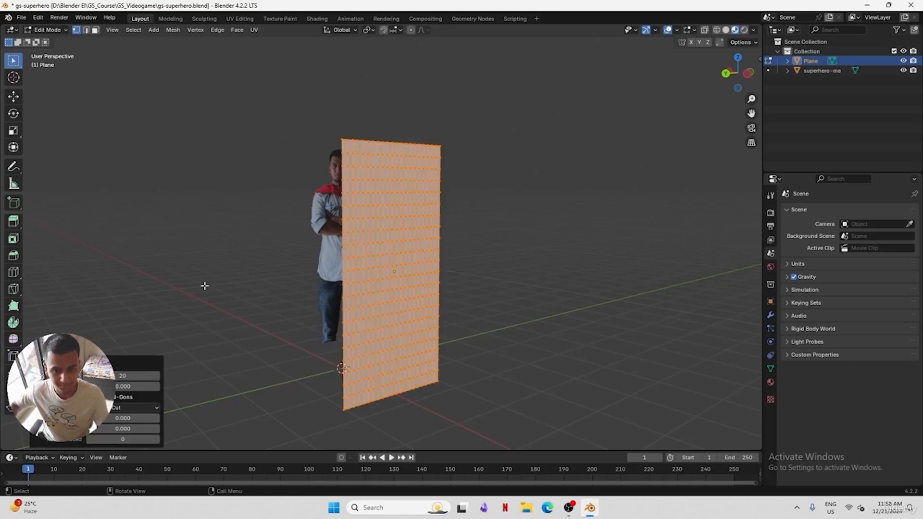
pyautogui.moveTo(378, 279)
pyautogui.mouseDown(button='middle')
pyautogui.moveTo(501, 278)
pyautogui.moveTo(355, 276)
pyautogui.moveTo(369, 286)
pyautogui.mouseUp(button='middle')
pyautogui.moveTo(402, 258); pyautogui.dragTo(419, 219, button='middle')
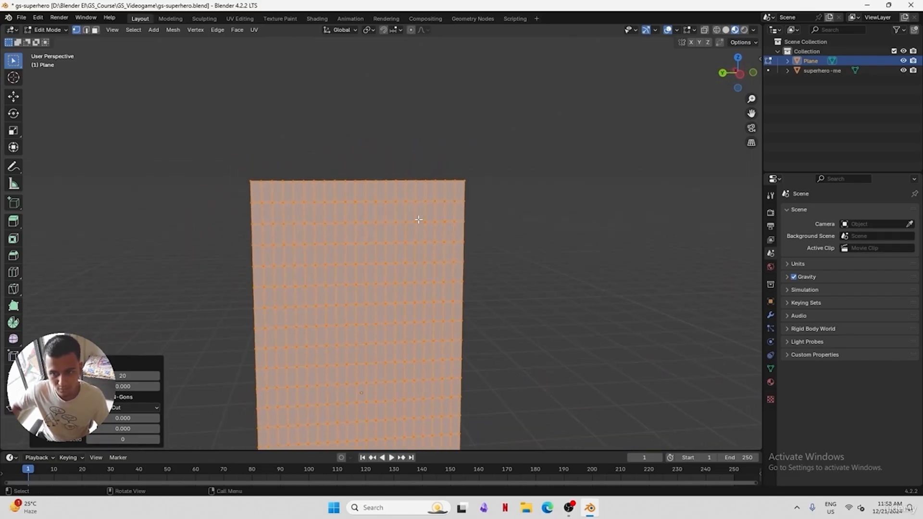
# Switch to face selection and select the top row of the subdivided plane's faces, with the mesh data properties open
pyautogui.click(770, 369)
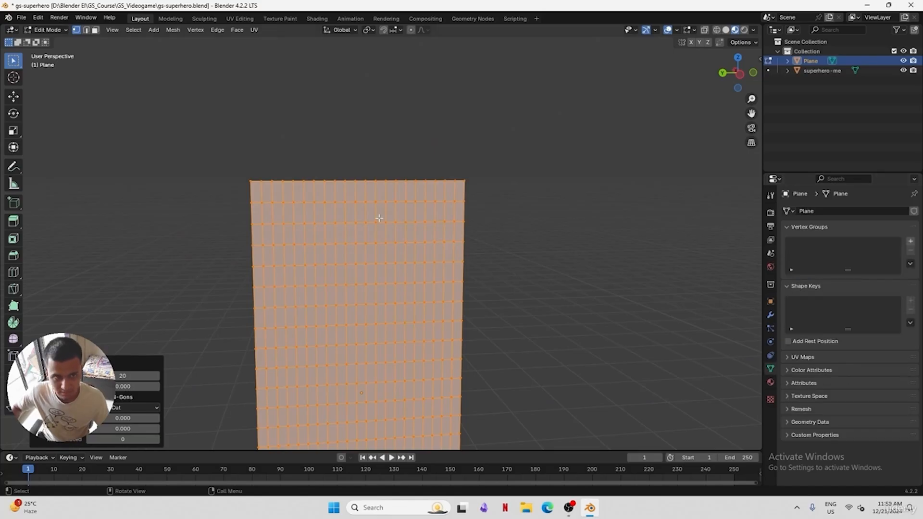
pyautogui.click(95, 30)
pyautogui.click(300, 131)
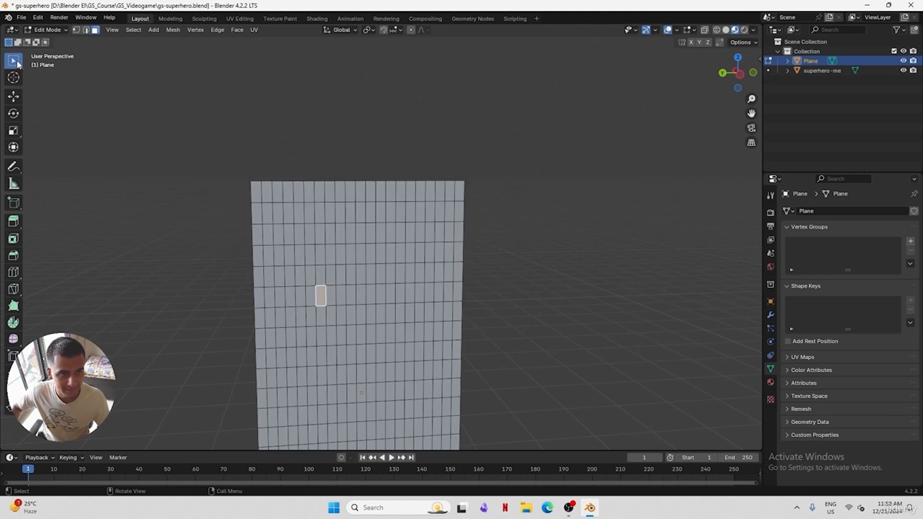
pyautogui.moveTo(220, 149); pyautogui.dragTo(485, 179)
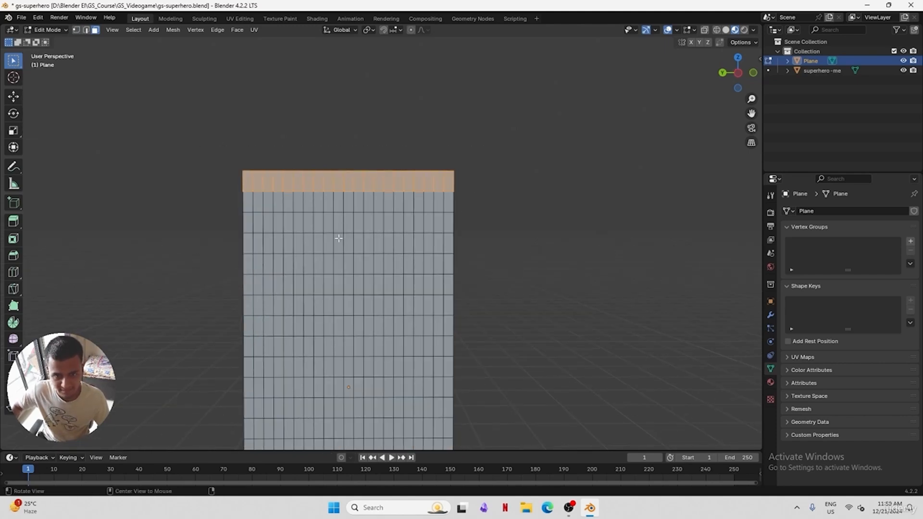
pyautogui.moveTo(338, 239); pyautogui.dragTo(373, 251, button='middle')
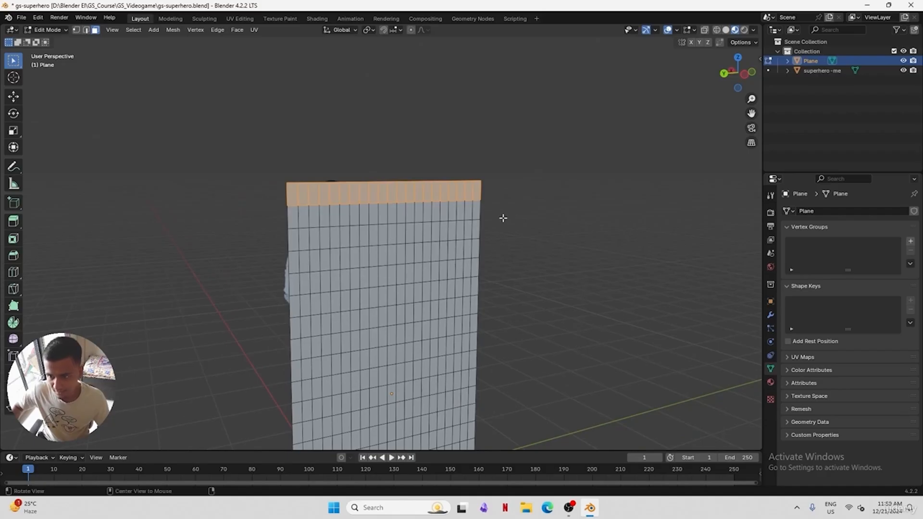
# Add a vertex group named PIN to the plane
pyautogui.click(910, 242)
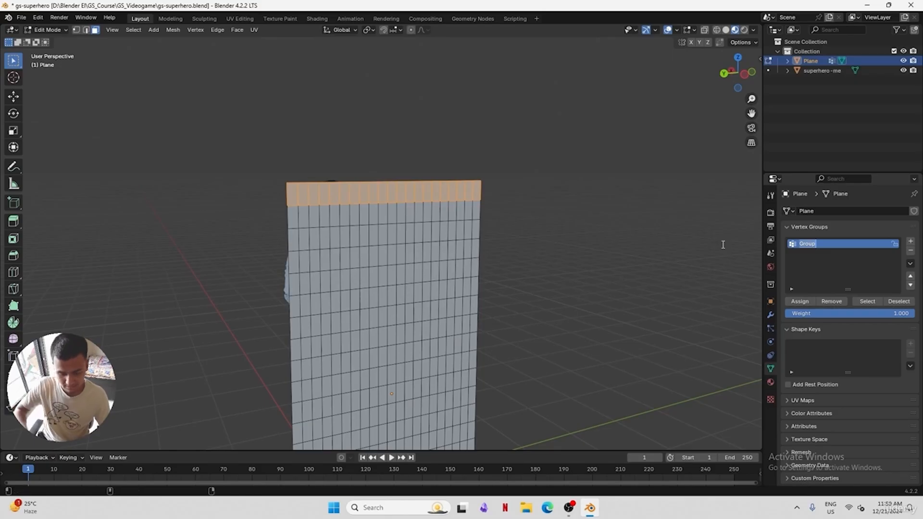
pyautogui.press('Return')
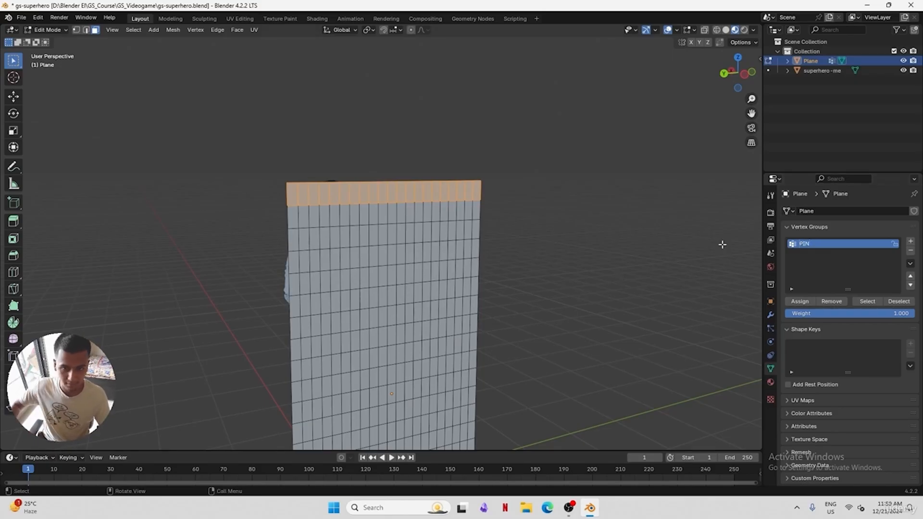
pyautogui.moveTo(722, 245); pyautogui.dragTo(498, 299, button='middle')
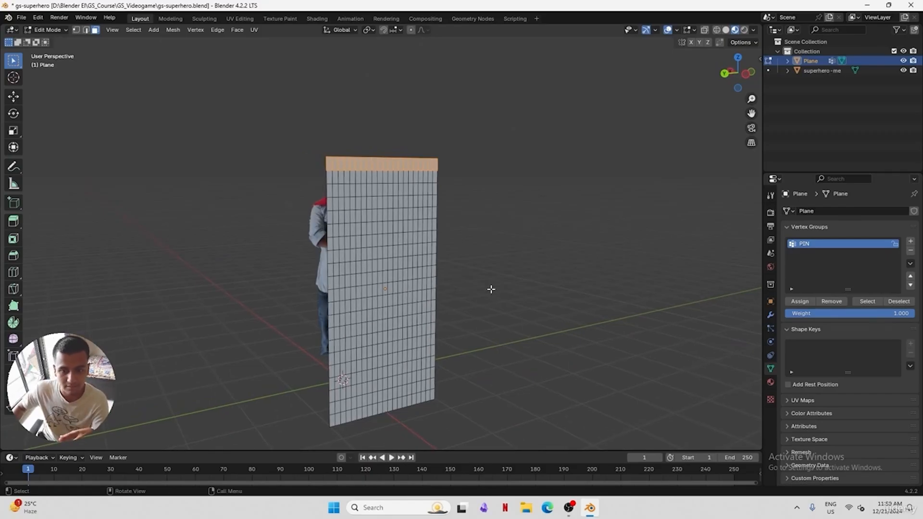
# Select all the plane's faces below the top row
pyautogui.press('Tab')
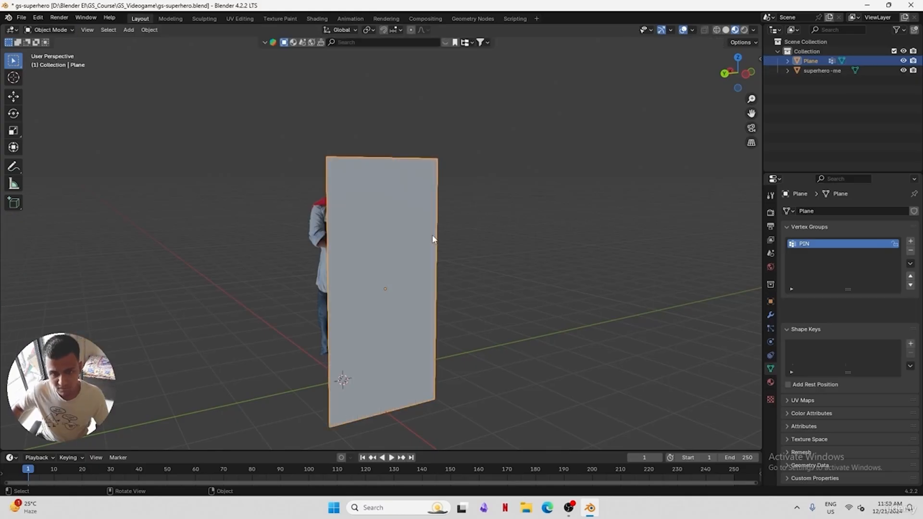
pyautogui.press('Tab')
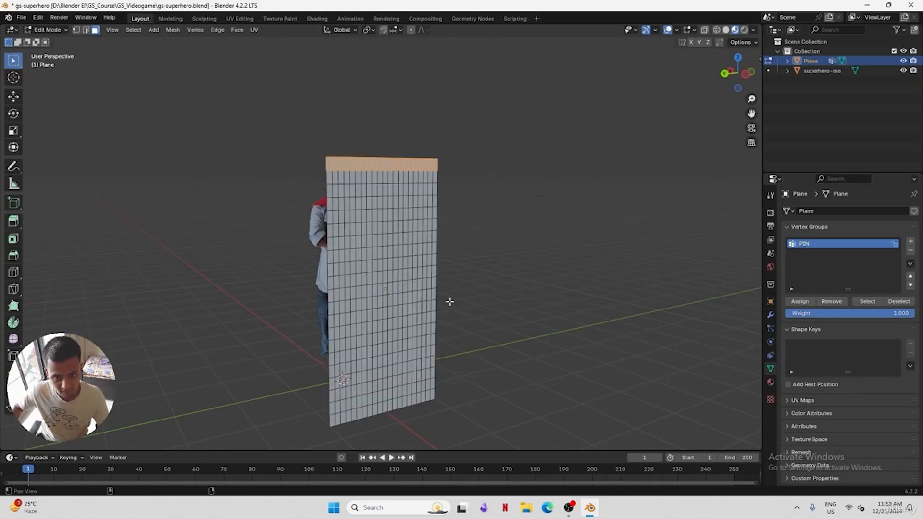
pyautogui.moveTo(449, 303); pyautogui.dragTo(478, 388, button='middle')
pyautogui.moveTo(495, 410); pyautogui.dragTo(313, 397)
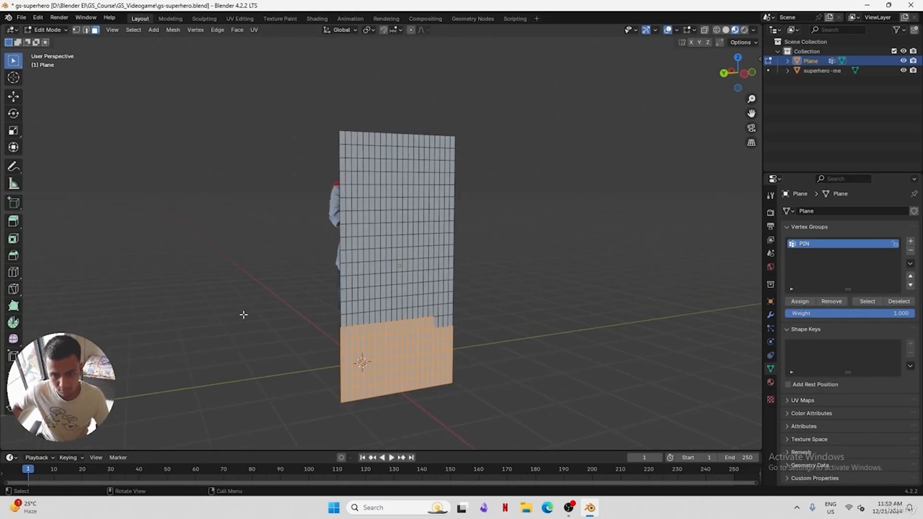
pyautogui.click(244, 313)
pyautogui.moveTo(243, 313); pyautogui.dragTo(505, 363, button='middle')
pyautogui.moveTo(506, 421); pyautogui.dragTo(229, 154)
pyautogui.moveTo(229, 154); pyautogui.dragTo(370, 304, button='middle')
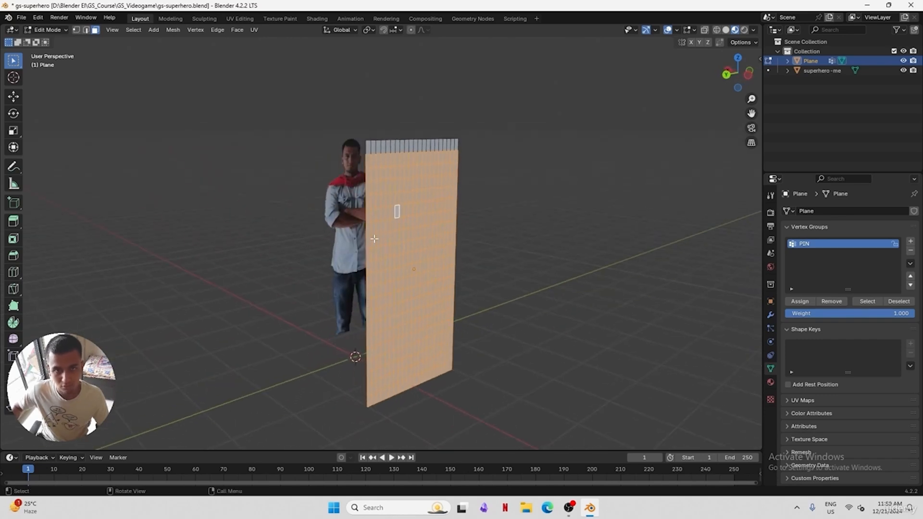
# Reselect the plane's top row of faces, and swap the selection back to all the faces beneath it
pyautogui.moveTo(354, 132); pyautogui.dragTo(285, 90, button='middle')
pyautogui.click(293, 114)
pyautogui.moveTo(293, 113); pyautogui.dragTo(496, 169)
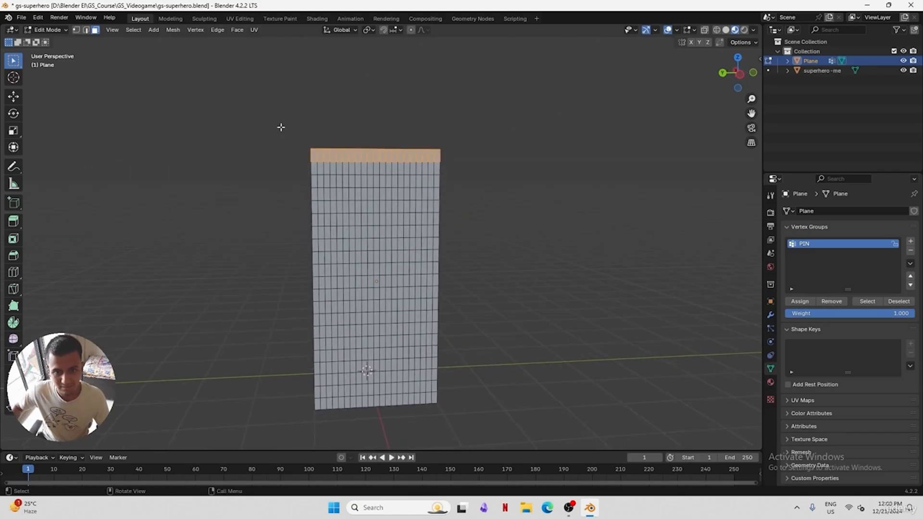
pyautogui.moveTo(279, 133); pyautogui.dragTo(458, 155)
pyautogui.click(492, 388)
pyautogui.moveTo(463, 429); pyautogui.dragTo(247, 167)
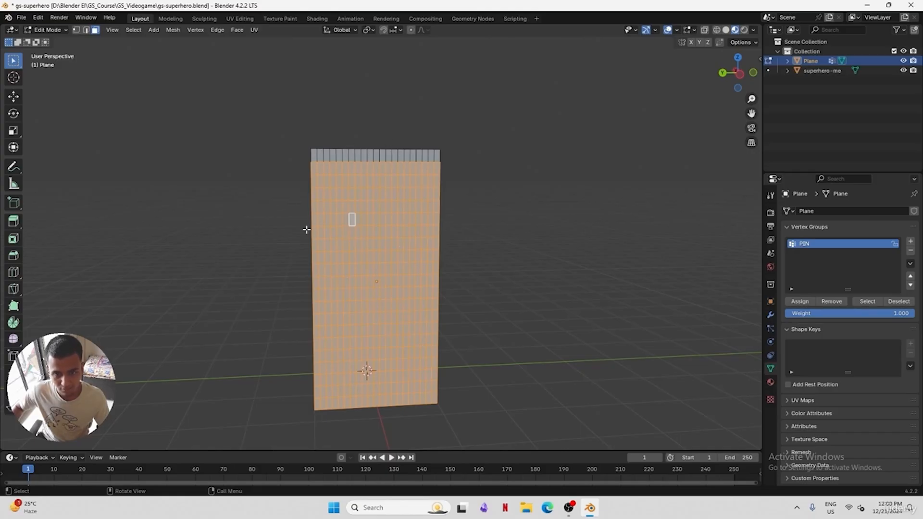
# Select the plane's top row of faces and assign it to the PIN vertex group
pyautogui.click(275, 131)
pyautogui.moveTo(281, 131); pyautogui.dragTo(457, 155)
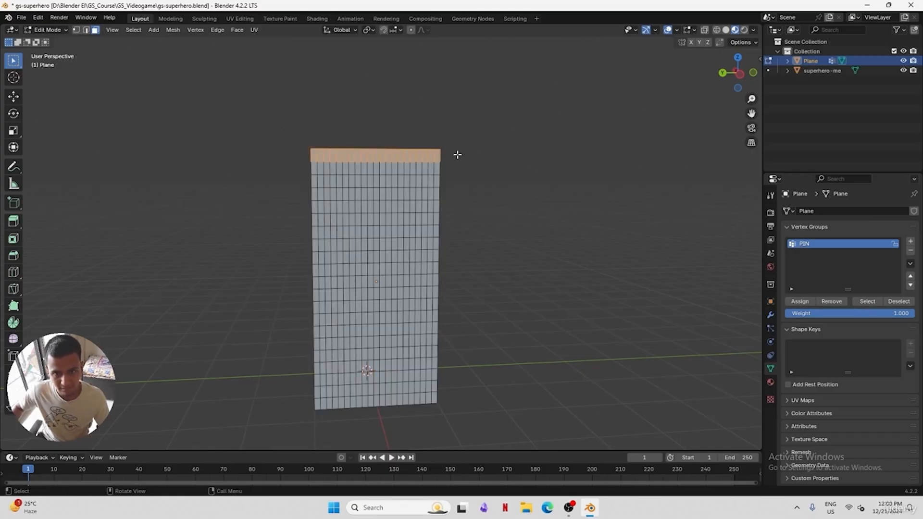
pyautogui.moveTo(455, 238); pyautogui.dragTo(448, 292, button='middle')
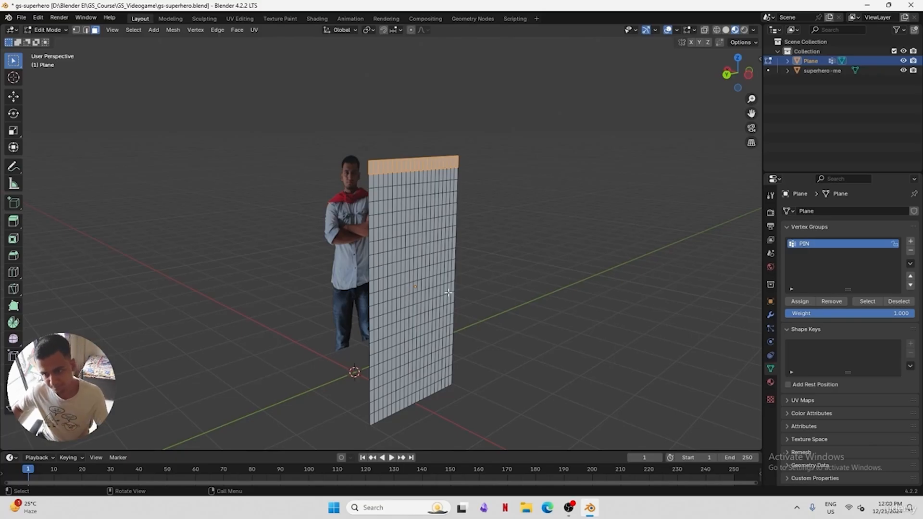
pyautogui.moveTo(420, 222); pyautogui.dragTo(572, 217, button='middle')
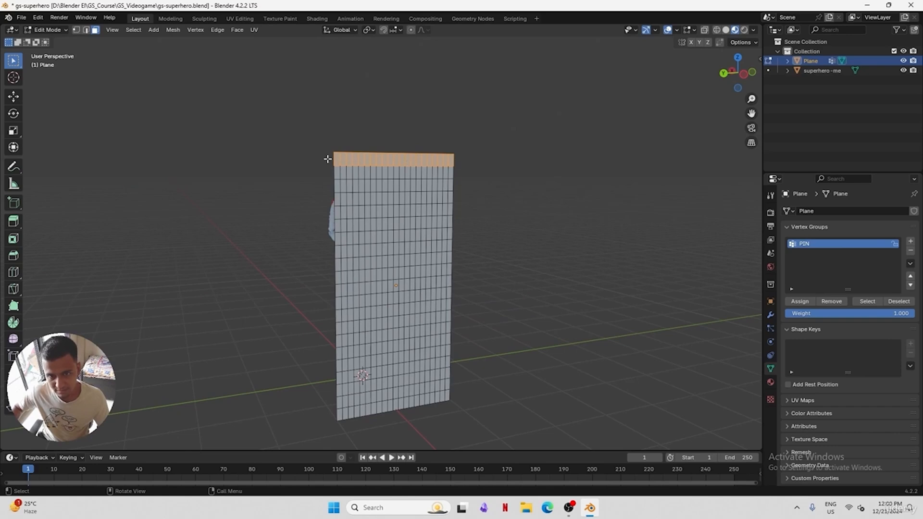
pyautogui.click(797, 302)
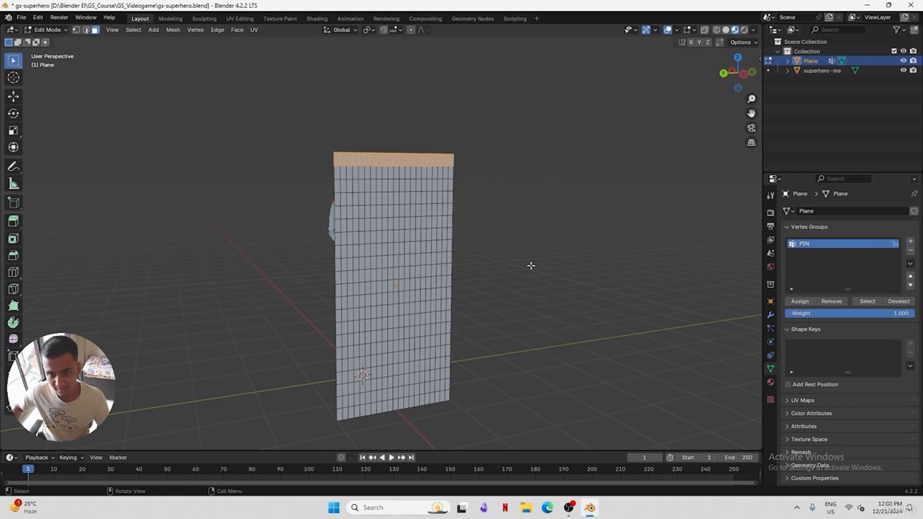
# Return the plane to Object Mode and save the file
pyautogui.moveTo(531, 264); pyautogui.dragTo(536, 264, button='middle')
pyautogui.press('Tab')
pyautogui.hotkey('ctrl', 's')
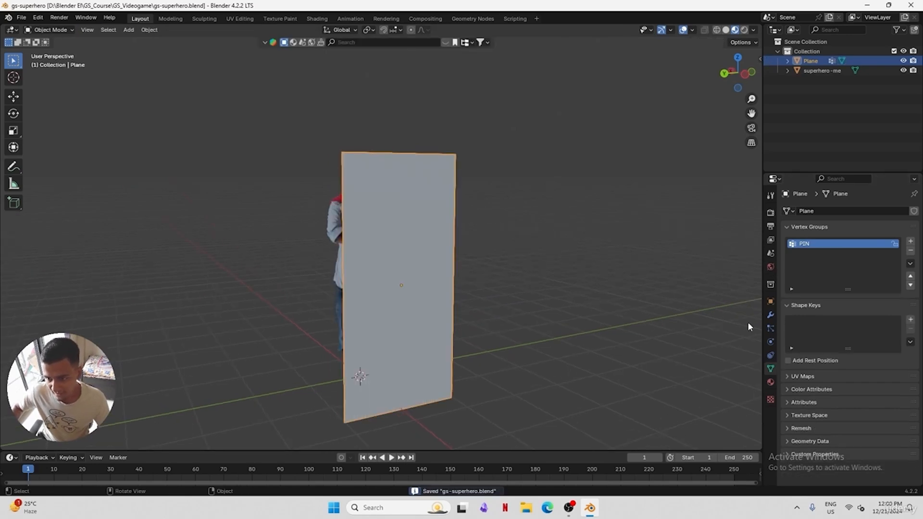
# Add Cloth physics to the plane and set the pin group of its cloth shape to PIN
pyautogui.click(770, 342)
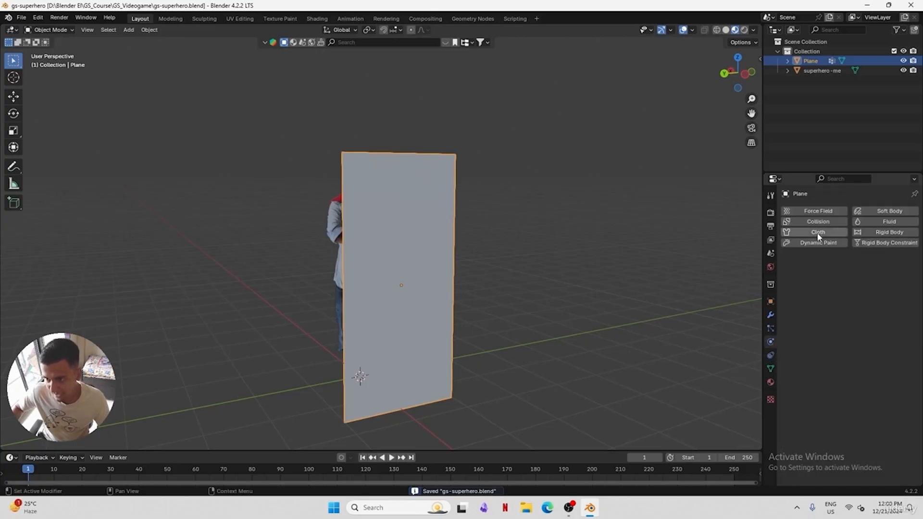
pyautogui.click(805, 232)
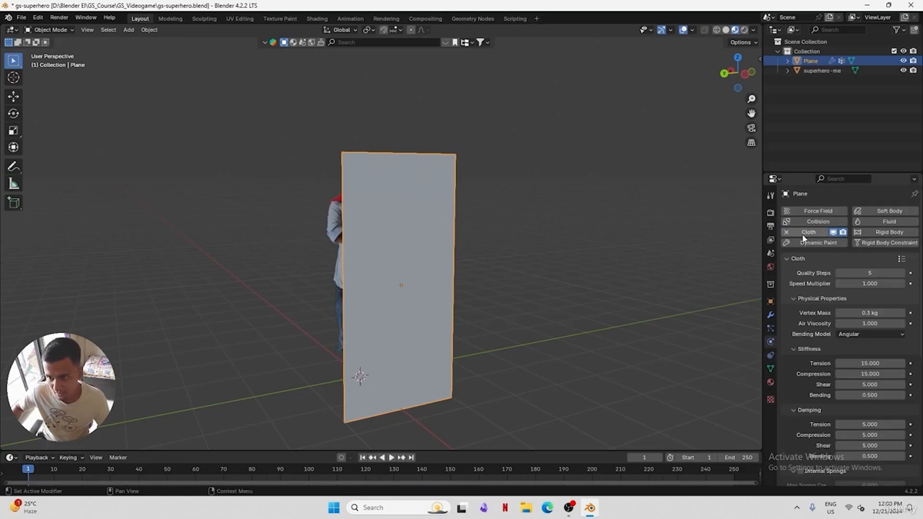
pyautogui.scroll(-1, 851, 337)
pyautogui.scroll(-10, 851, 337)
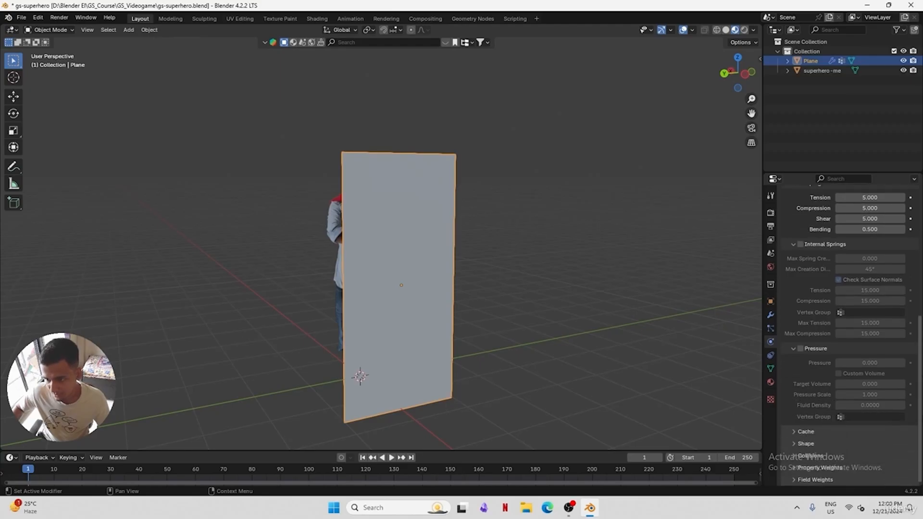
pyautogui.scroll(-4, 803, 372)
pyautogui.click(803, 371)
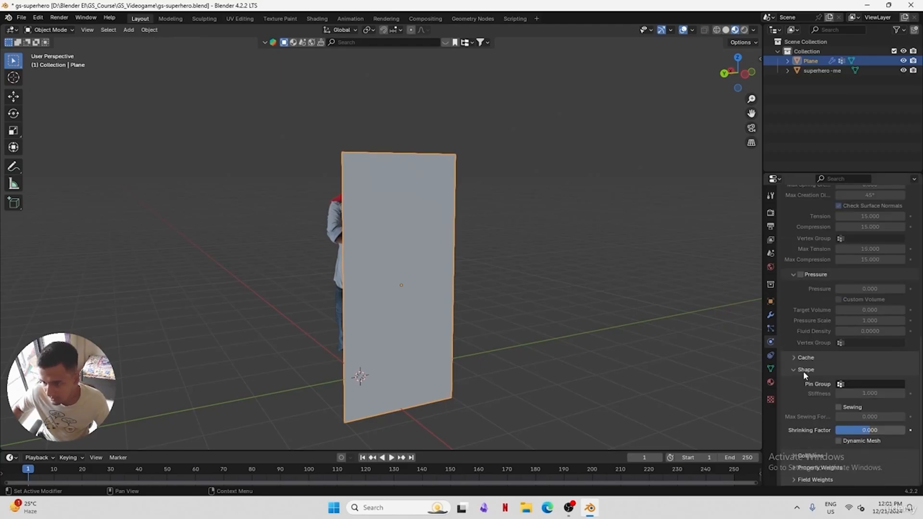
pyautogui.click(857, 384)
pyautogui.write('PIN')
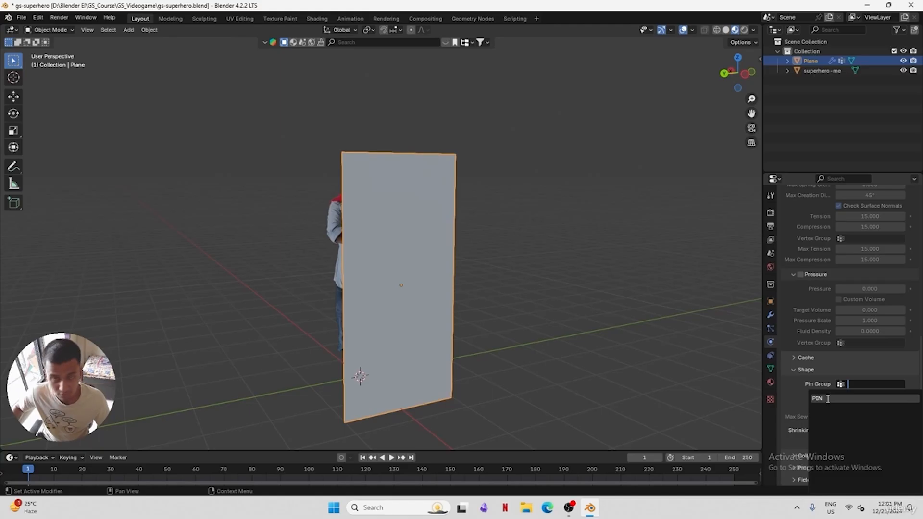
# Add a Wind force field and rotate it -90° about the global Y axis
pyautogui.hotkey('shift', 'a')
pyautogui.moveTo(388, 340)
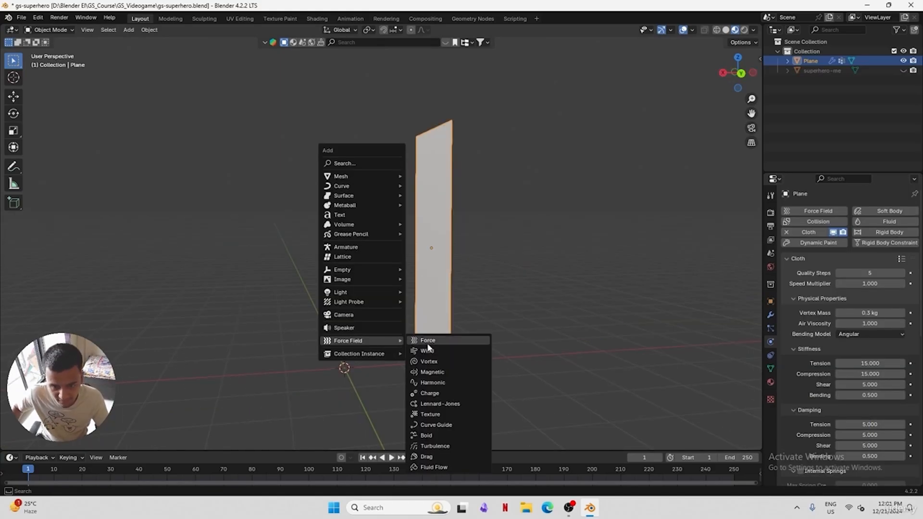
pyautogui.click(437, 351)
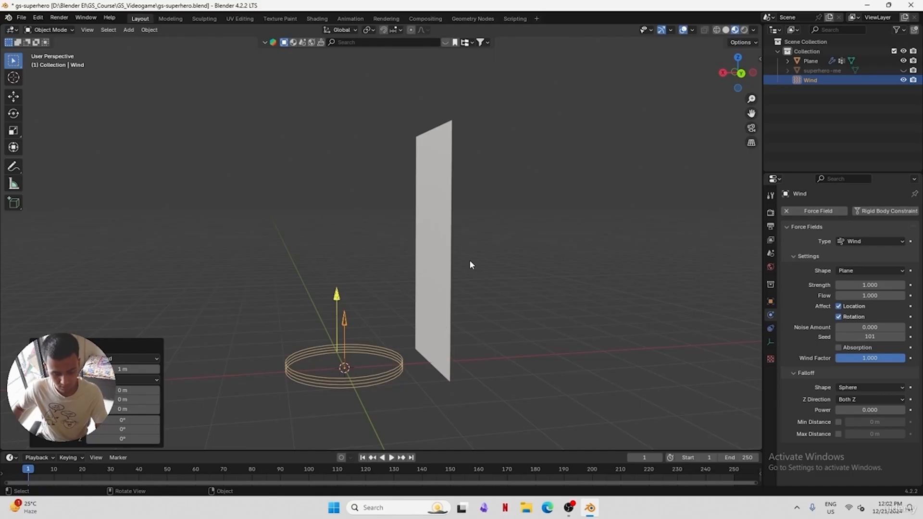
pyautogui.write('ry')
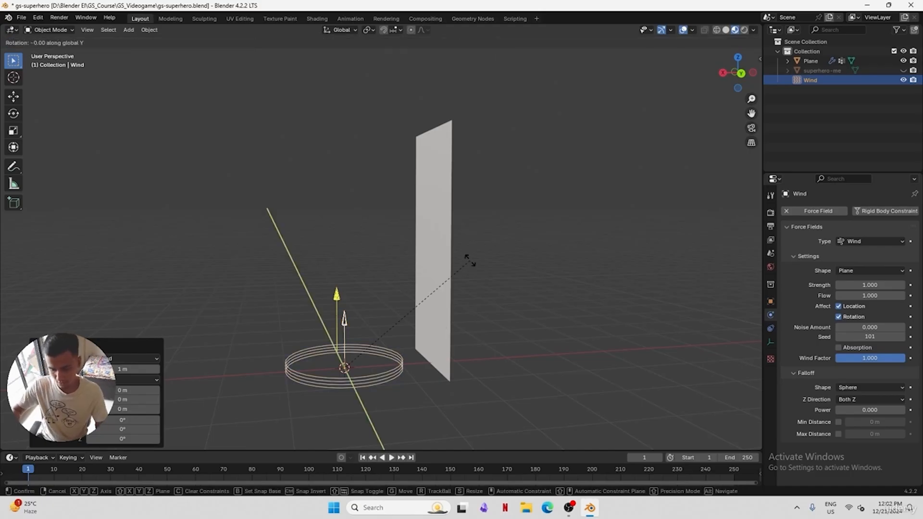
pyautogui.write('-90')
pyautogui.press('Return')
pyautogui.moveTo(469, 260); pyautogui.dragTo(558, 305, button='middle')
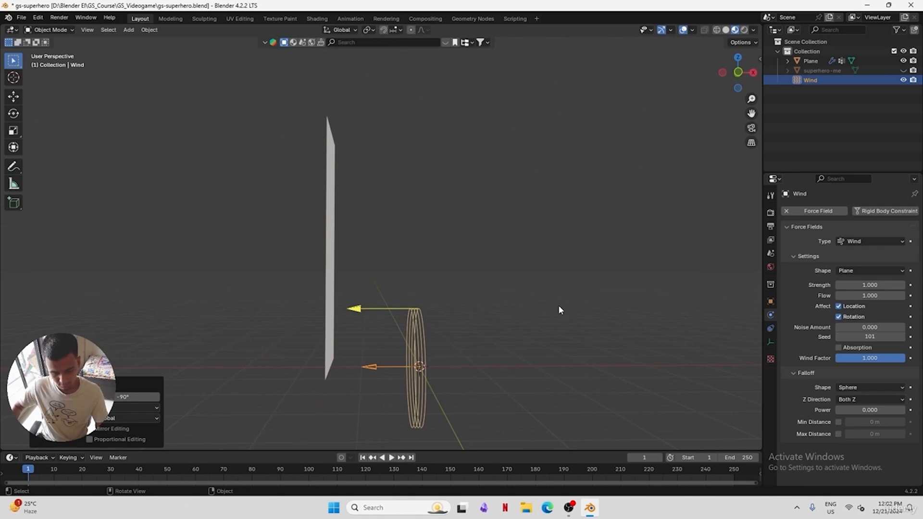
# Rotate the Wind force field 45° about the global Y axis and save the file
pyautogui.write('ry')
pyautogui.write('45')
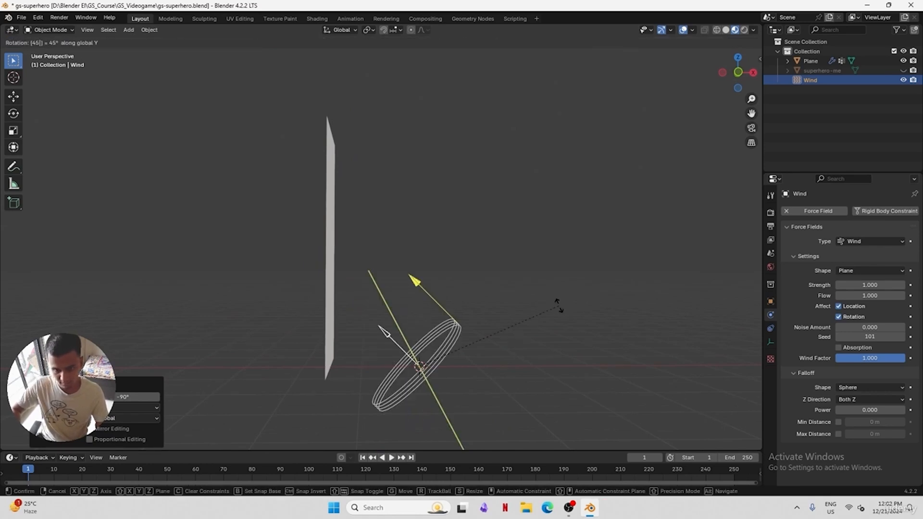
pyautogui.press('Return')
pyautogui.moveTo(558, 309); pyautogui.dragTo(594, 314, button='middle')
pyautogui.hotkey('ctrl', 's')
# Play the cloth simulation to check the tilted wind, and return the timeline to frame 1
pyautogui.press('space')
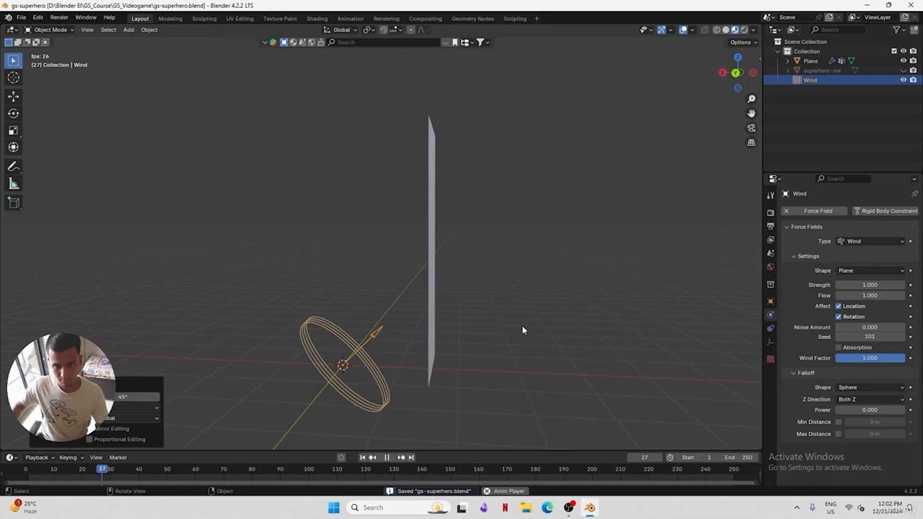
pyautogui.press('space')
pyautogui.click(28, 469)
pyautogui.moveTo(443, 378); pyautogui.dragTo(398, 375, button='middle')
# Set the Wind force field's strength to 50 and play the simulation to check the cape's motion
pyautogui.doubleClick(862, 283)
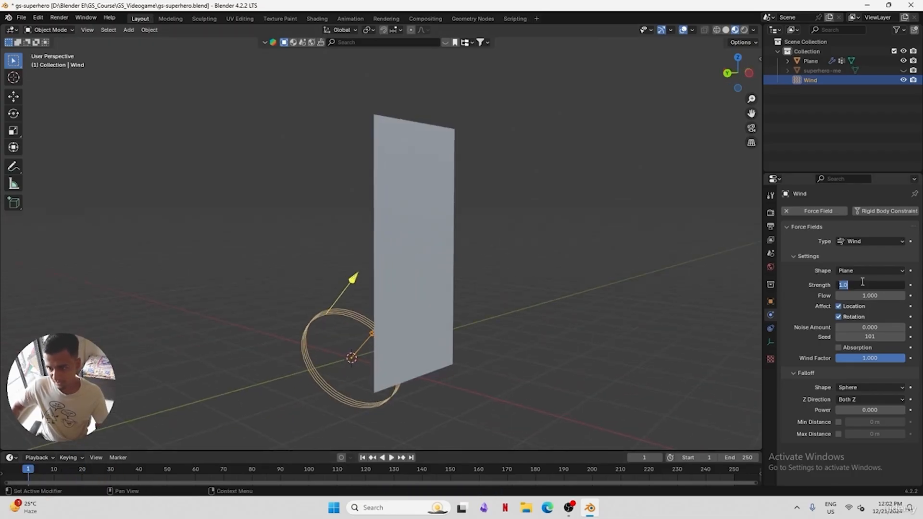
pyautogui.write('50')
pyautogui.press('Return')
pyautogui.press('space')
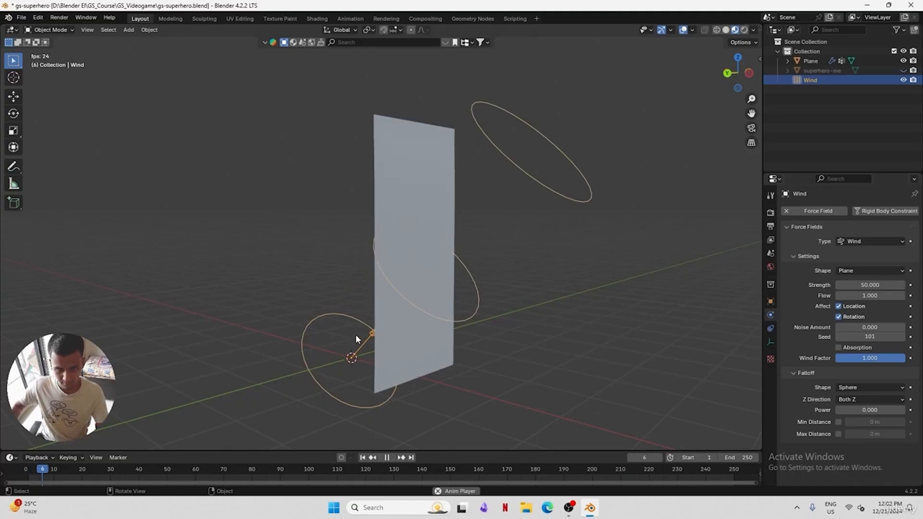
pyautogui.moveTo(470, 340); pyautogui.dragTo(501, 315, button='middle')
pyautogui.press('space')
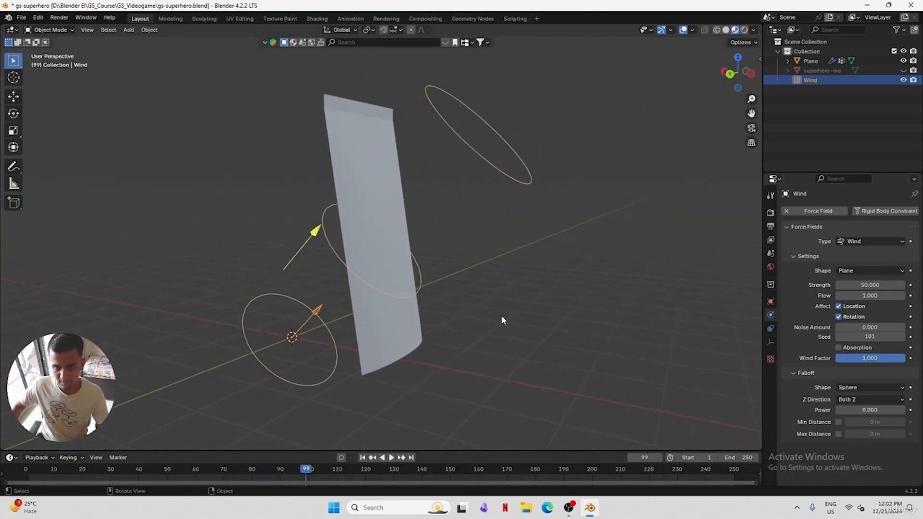
# Set the Wind force field's strength to 200, save the file and replay the simulation from frame 1
pyautogui.click(870, 285)
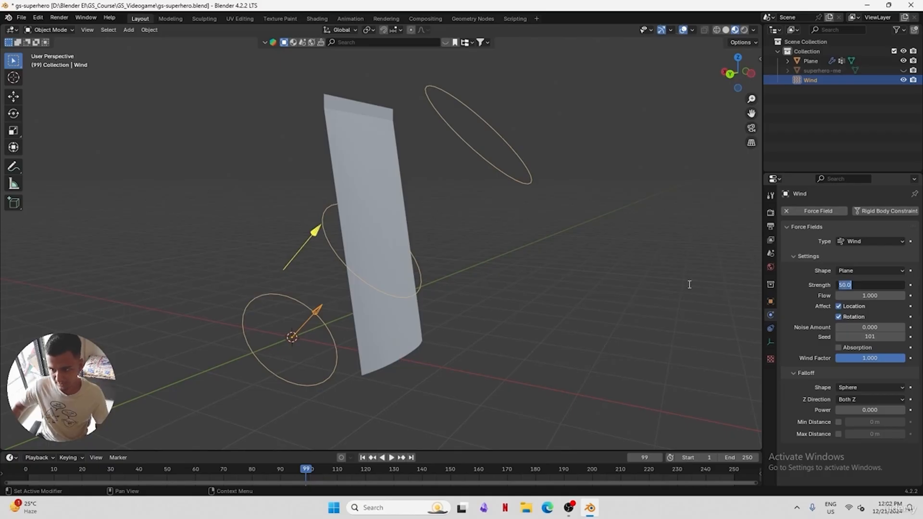
pyautogui.write('200')
pyautogui.press('Return')
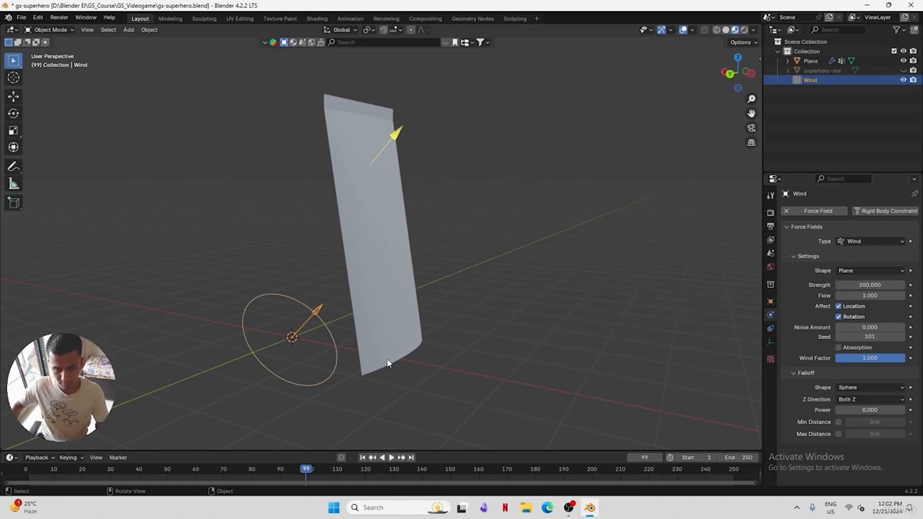
pyautogui.hotkey('ctrl', 's')
pyautogui.click(29, 466)
pyautogui.press('space')
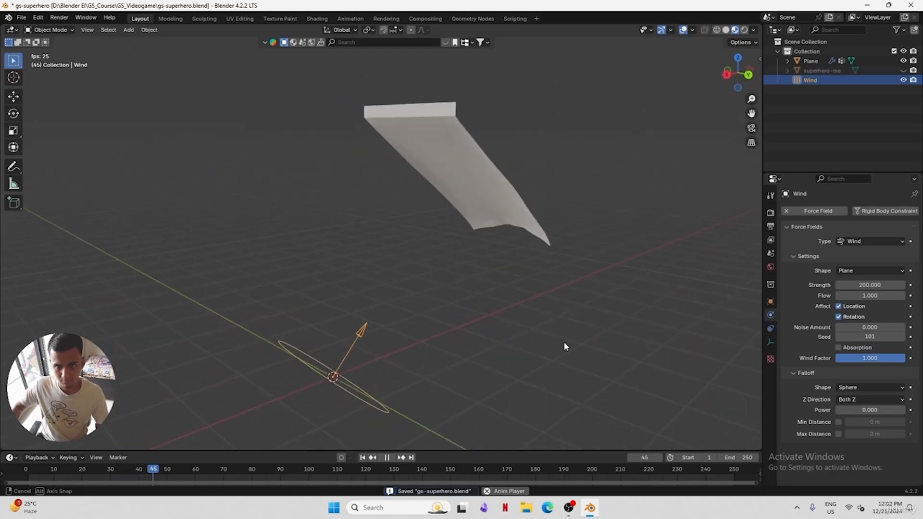
pyautogui.keyDown('shift'); pyautogui.moveTo(573, 291); pyautogui.dragTo(496, 316, button='middle'); pyautogui.keyUp('shift')
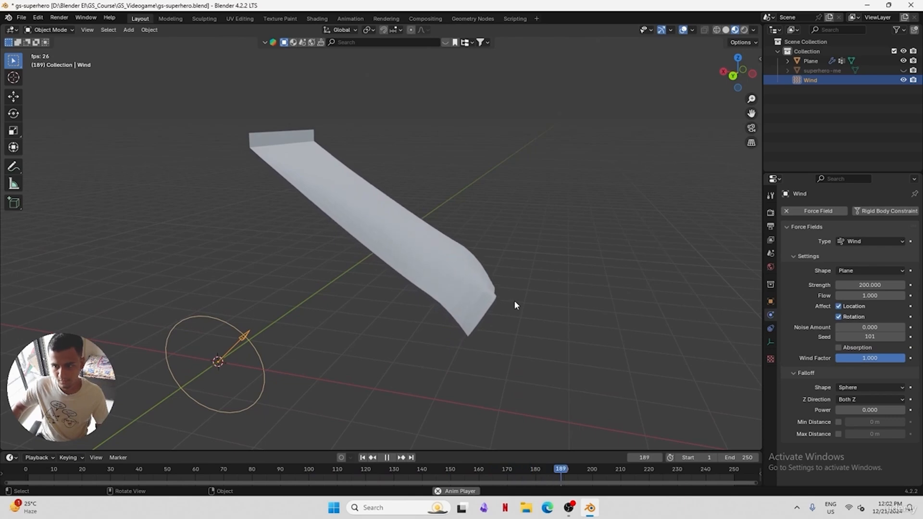
pyautogui.press('space')
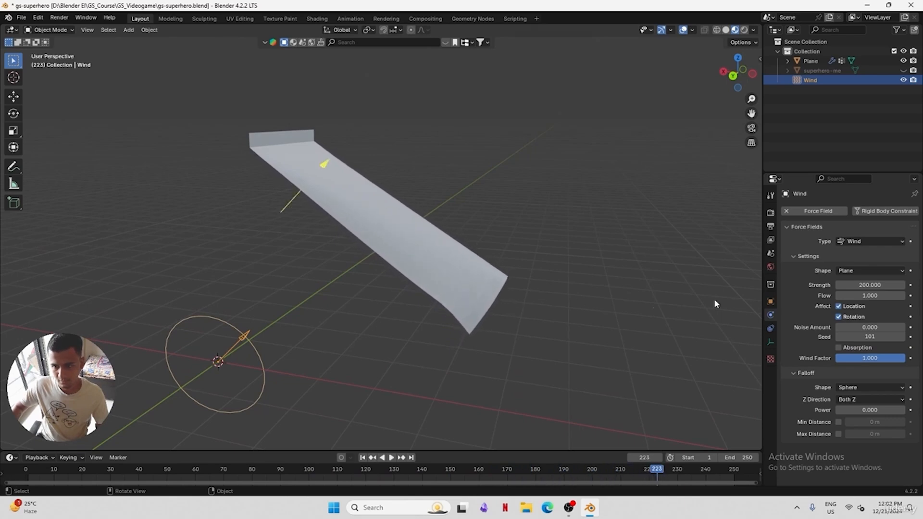
# Set the Wind force field's flow to 50 and replay the cloth simulation from the start
pyautogui.click(870, 295)
pyautogui.write('50')
pyautogui.press('Return')
pyautogui.hotkey('shift', 'Left')
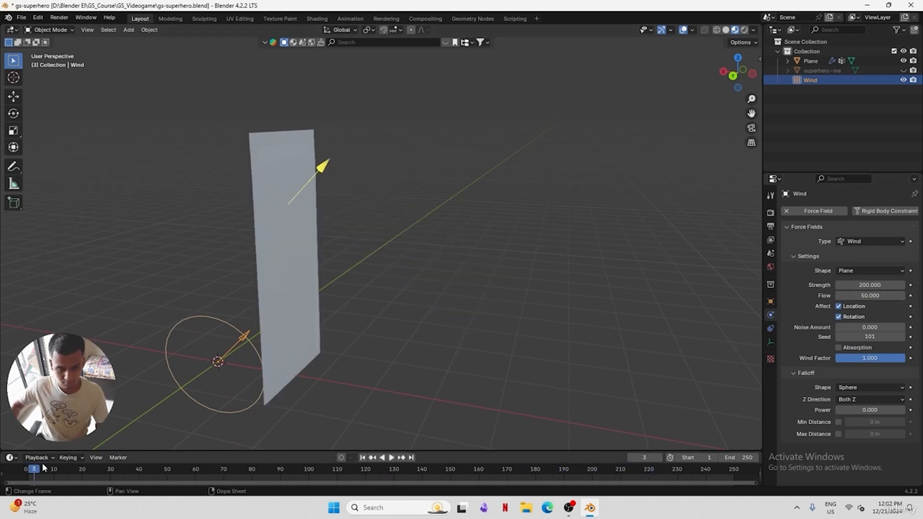
pyautogui.press('space')
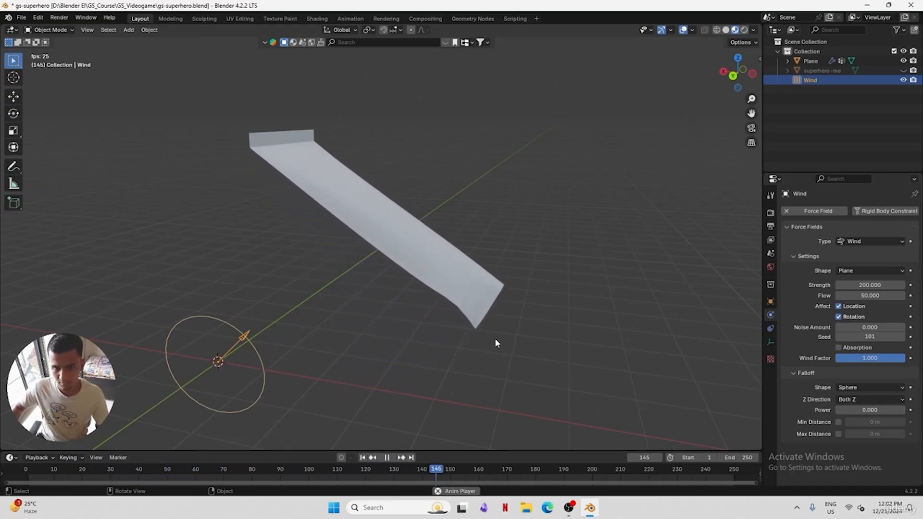
pyautogui.moveTo(495, 339); pyautogui.dragTo(372, 306, button='middle')
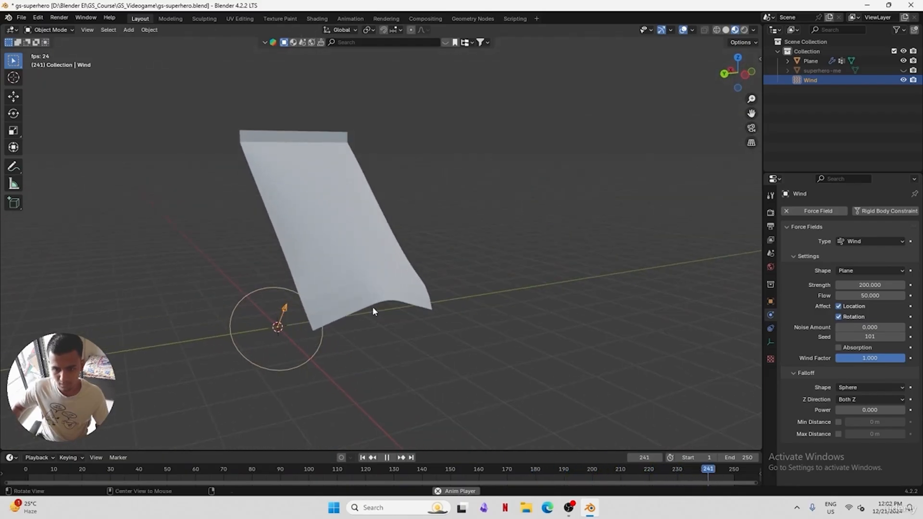
pyautogui.press('space')
# Select all of the plane's faces below the pinned top row in Edit Mode and subdivide them
pyautogui.click(341, 246)
pyautogui.press('Tab')
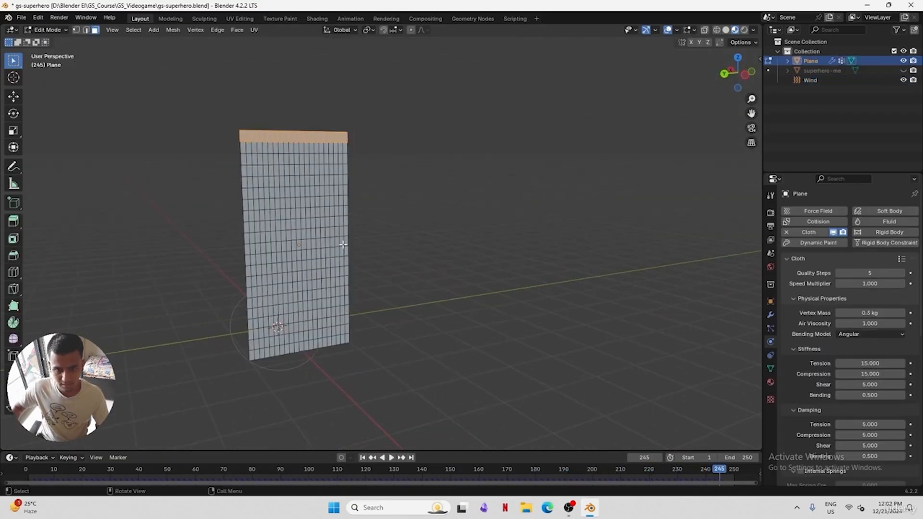
pyautogui.click(278, 173)
pyautogui.click(244, 147)
pyautogui.moveTo(244, 147); pyautogui.dragTo(231, 143, button='middle')
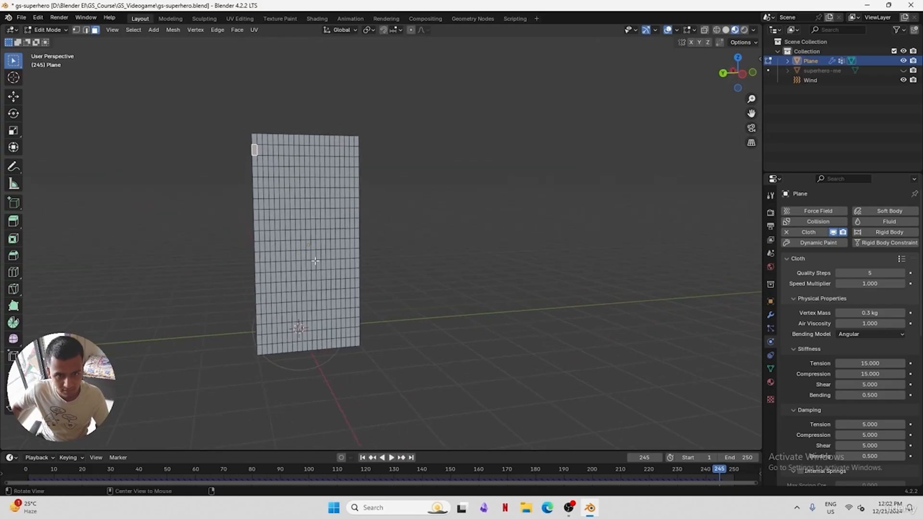
pyautogui.click(312, 233)
pyautogui.moveTo(311, 232); pyautogui.dragTo(302, 233, button='middle')
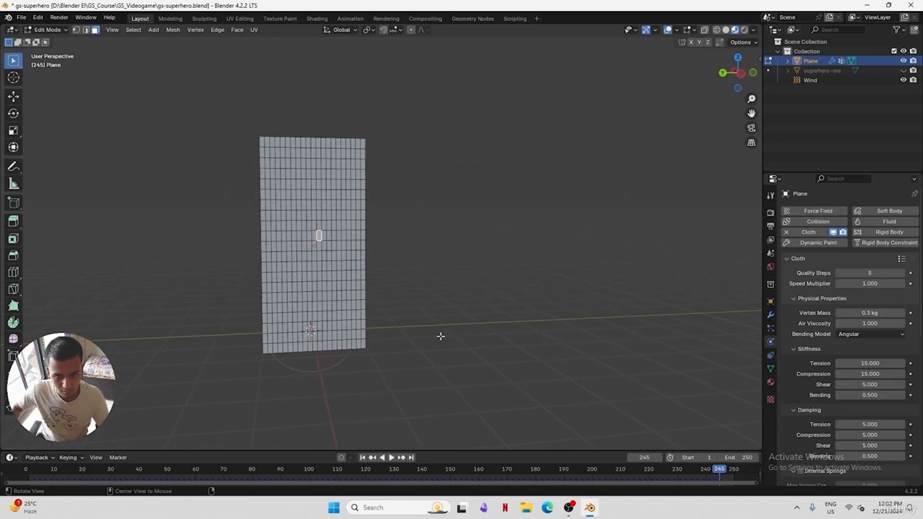
pyautogui.moveTo(424, 393); pyautogui.dragTo(191, 152)
pyautogui.rightClick(289, 194)
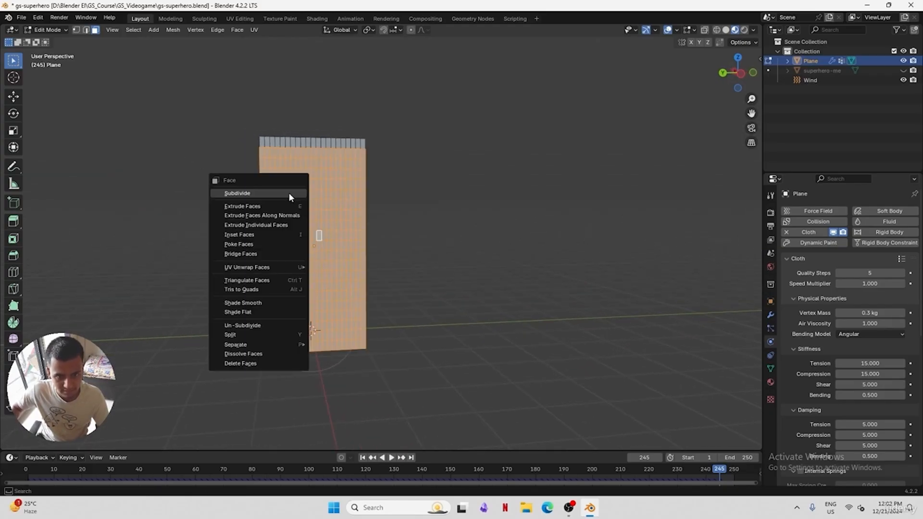
pyautogui.click(289, 193)
# Return the subdivided plane to Object Mode and save the file
pyautogui.moveTo(349, 281); pyautogui.dragTo(386, 284, button='middle')
pyautogui.press('Tab')
pyautogui.hotkey('ctrl', 's')
pyautogui.rightClick(376, 240)
pyautogui.click(376, 241)
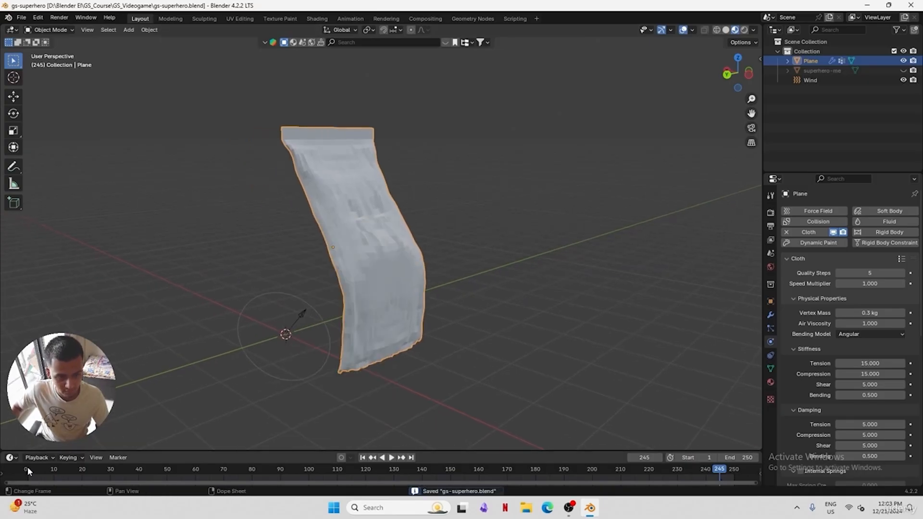
# Play the simulation from frame 1 to examine how the subdivided cape reacts to the wind
pyautogui.click(28, 466)
pyautogui.press('space')
pyautogui.click(554, 197)
pyautogui.moveTo(473, 286); pyautogui.dragTo(428, 314, button='middle')
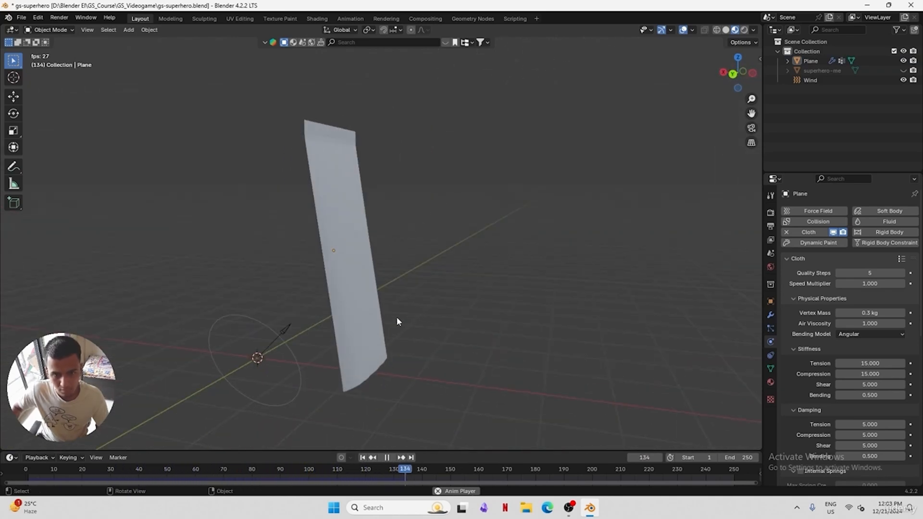
pyautogui.press('space')
# Select the Wind force field and set its strength to 800
pyautogui.click(285, 336)
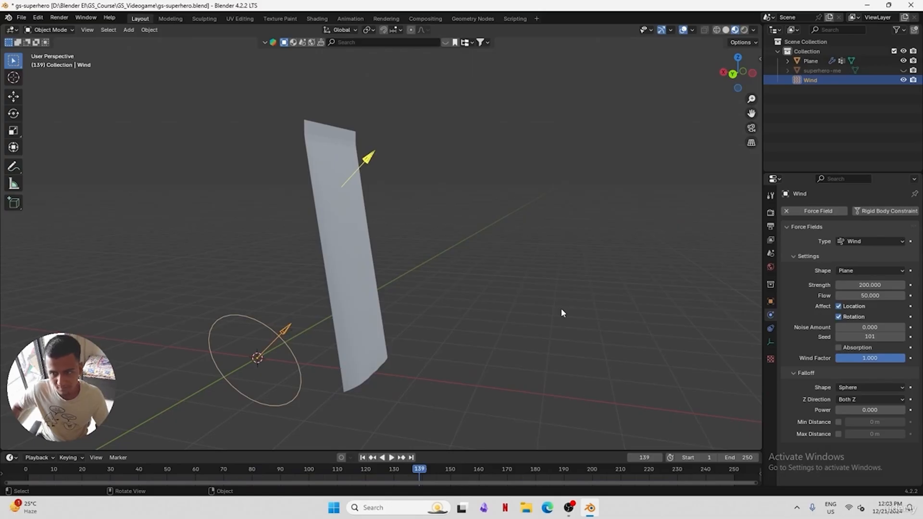
pyautogui.click(871, 285)
pyautogui.write('800')
pyautogui.press('Return')
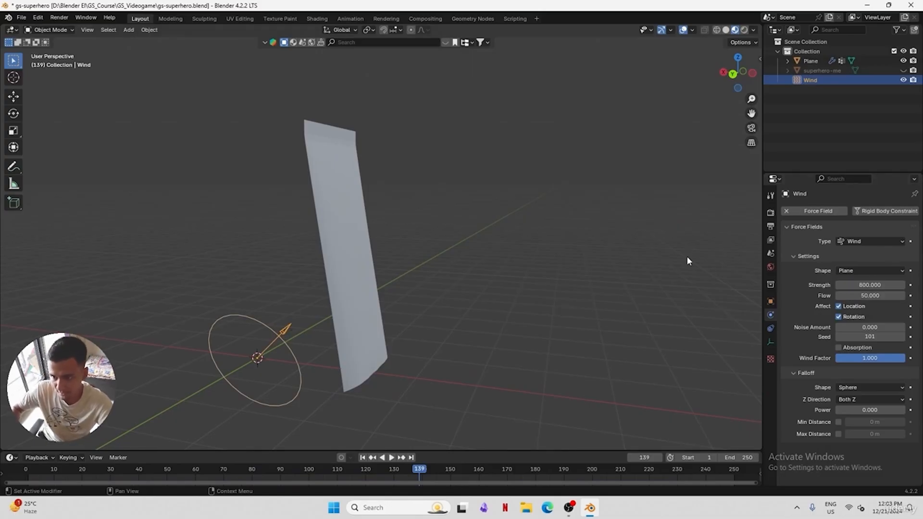
# Play the cloth simulation from frame 1 to check the stronger wind, and save the file
pyautogui.click(27, 471)
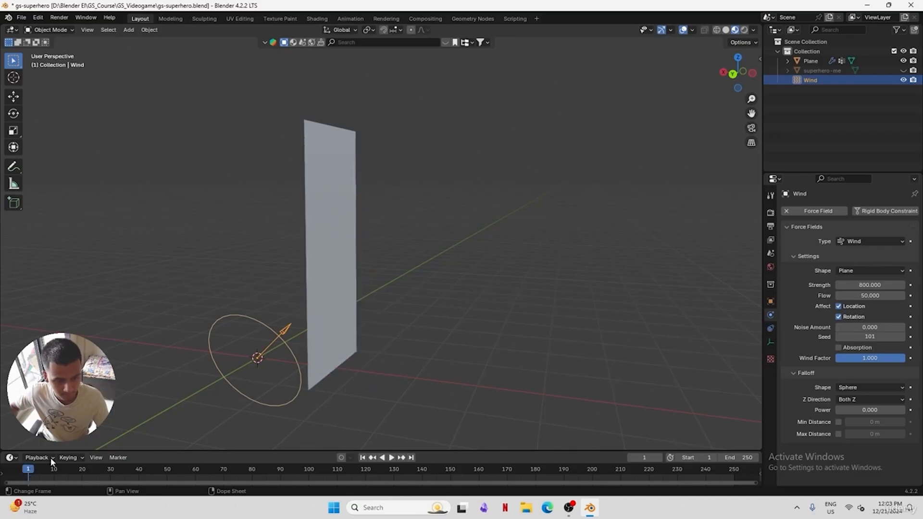
pyautogui.press('space')
pyautogui.moveTo(541, 282); pyautogui.dragTo(500, 316, button='middle')
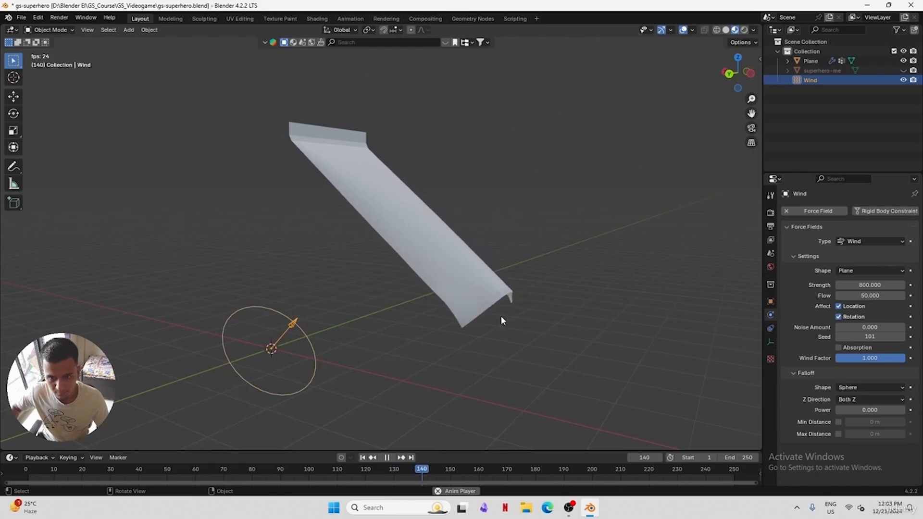
pyautogui.moveTo(470, 305); pyautogui.dragTo(436, 306, button='middle')
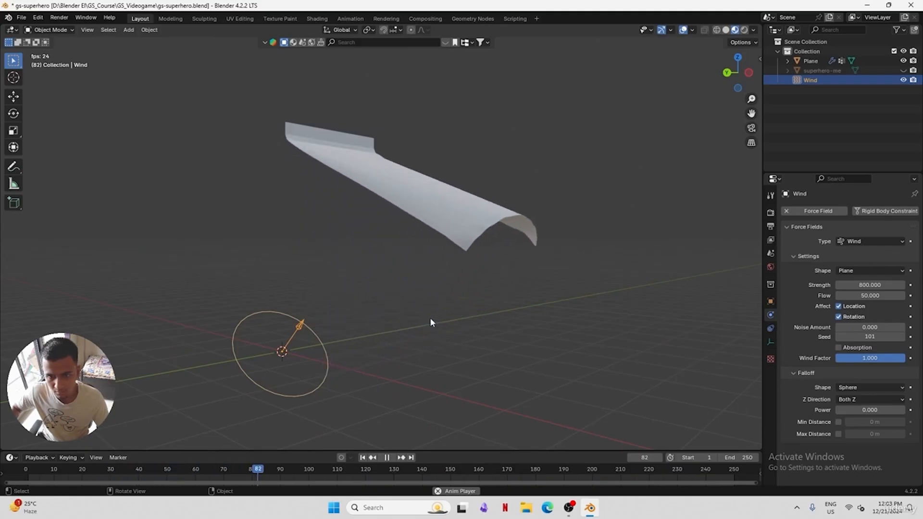
pyautogui.press('space')
pyautogui.moveTo(414, 293); pyautogui.dragTo(389, 271, button='middle')
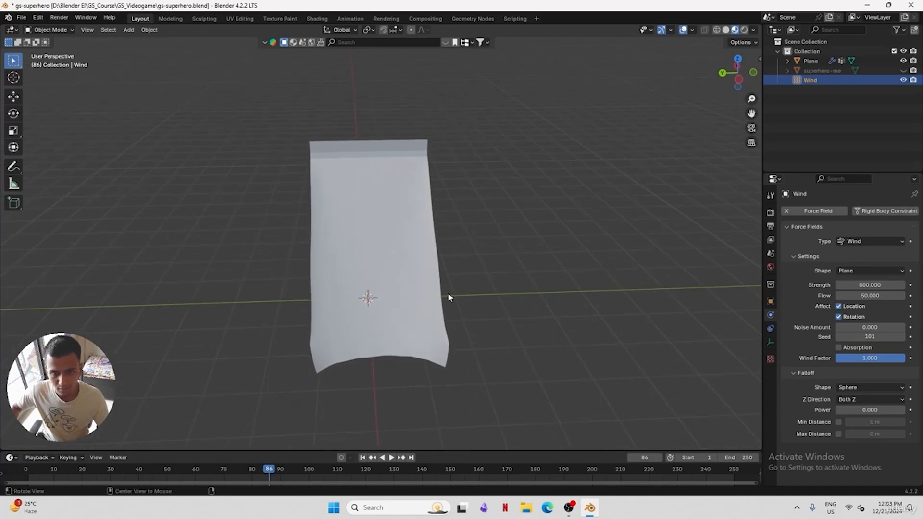
pyautogui.hotkey('ctrl', 's')
# Select the plane's top row of faces in Edit Mode and scale it to 0.458 along Y with smooth proportional editing, size 2.594
pyautogui.click(363, 169)
pyautogui.press('Tab')
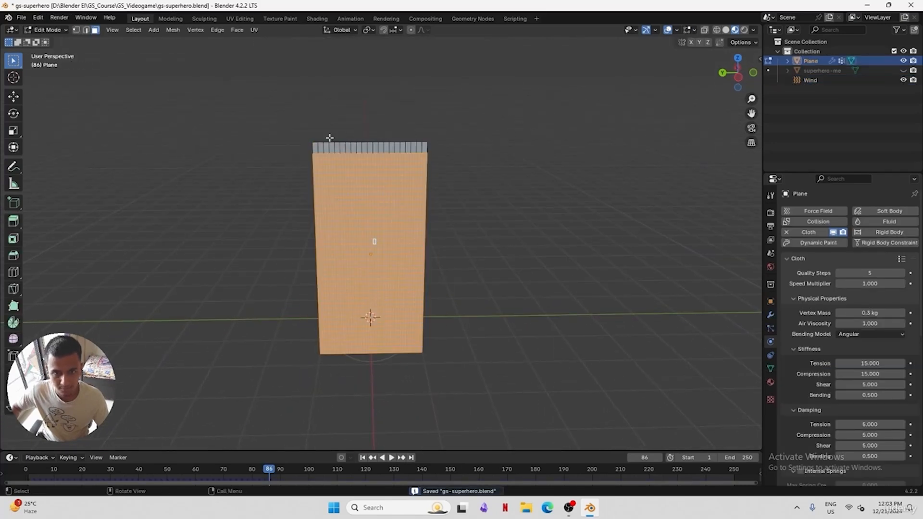
pyautogui.moveTo(329, 137); pyautogui.dragTo(319, 161, button='middle')
pyautogui.click(271, 138)
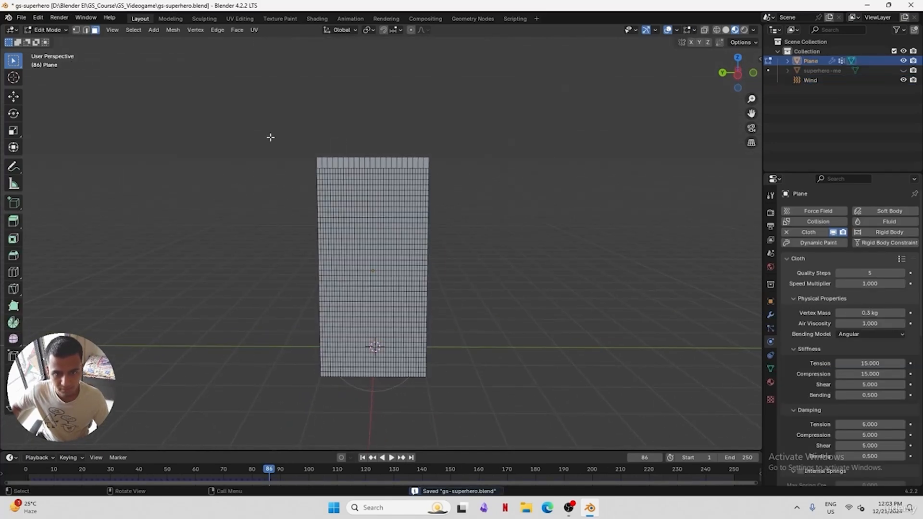
pyautogui.moveTo(279, 137); pyautogui.dragTo(442, 164)
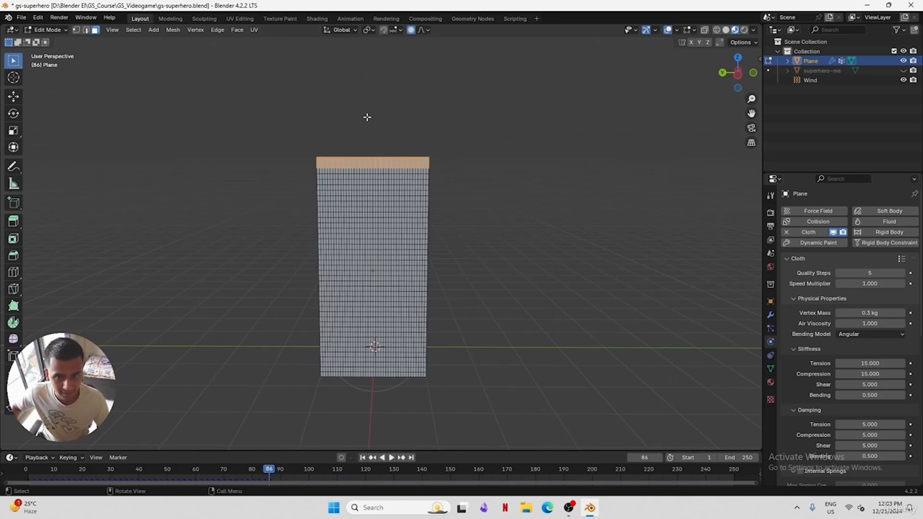
pyautogui.moveTo(523, 140); pyautogui.dragTo(525, 142, button='middle')
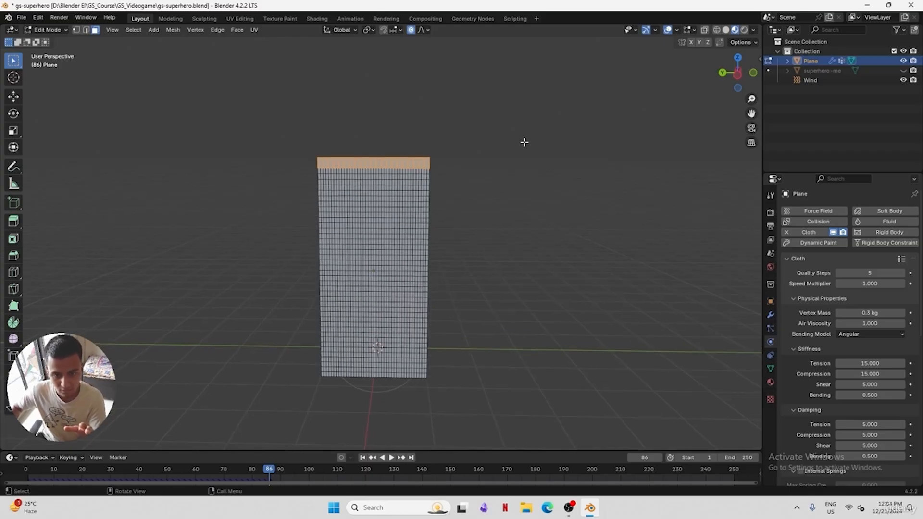
pyautogui.press('s')
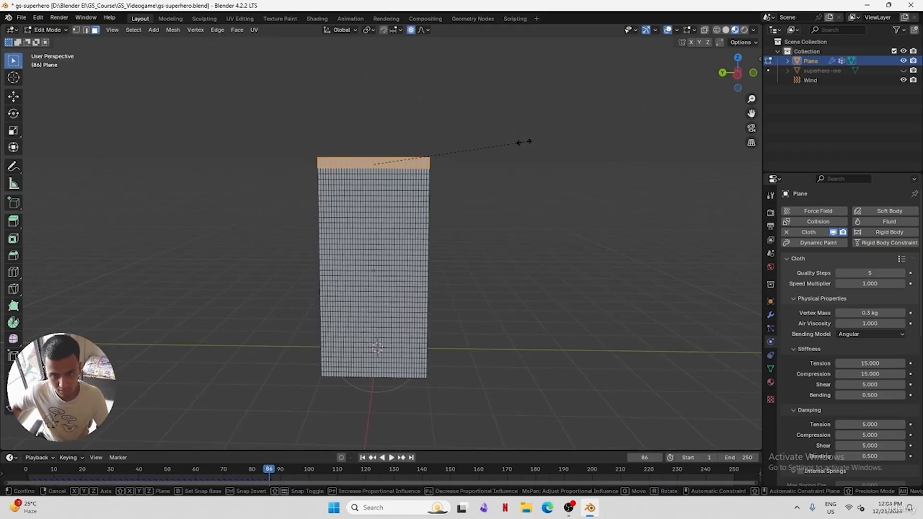
pyautogui.press('y')
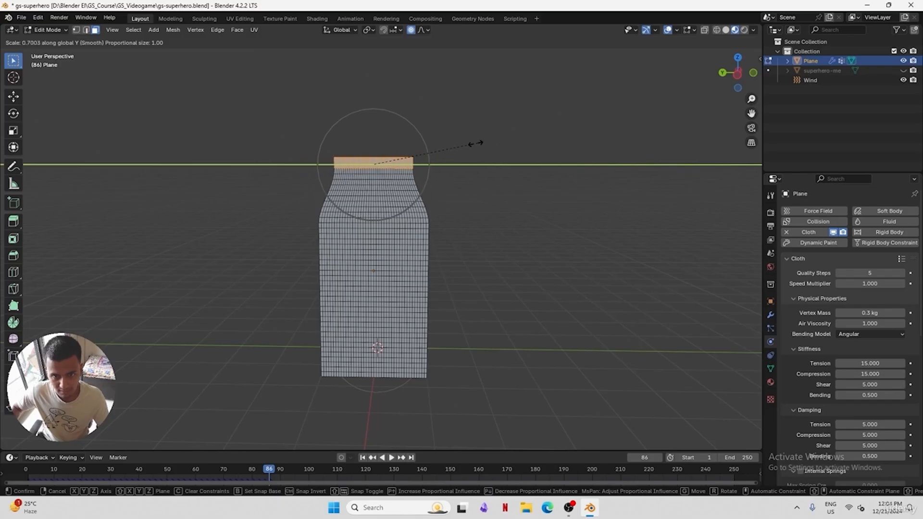
pyautogui.scroll(1, 490, 148)
pyautogui.scroll(-5, 492, 150)
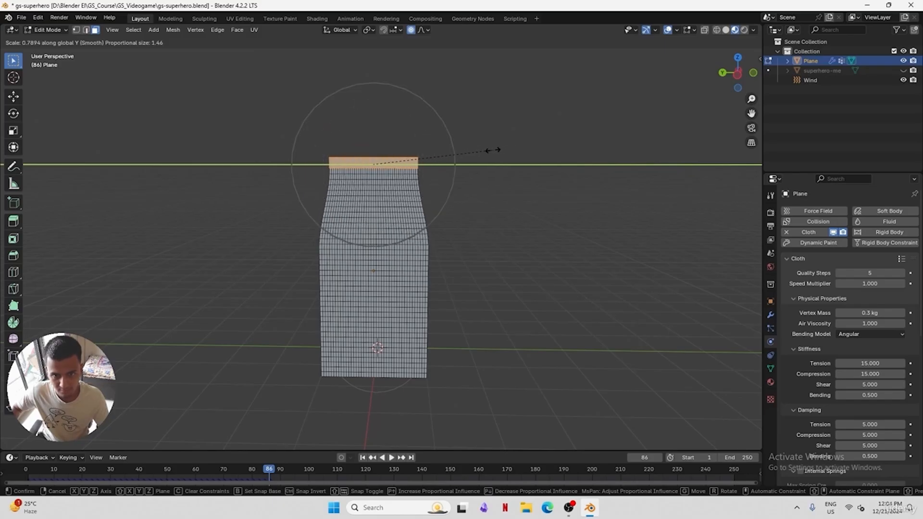
pyautogui.scroll(-2, 491, 150)
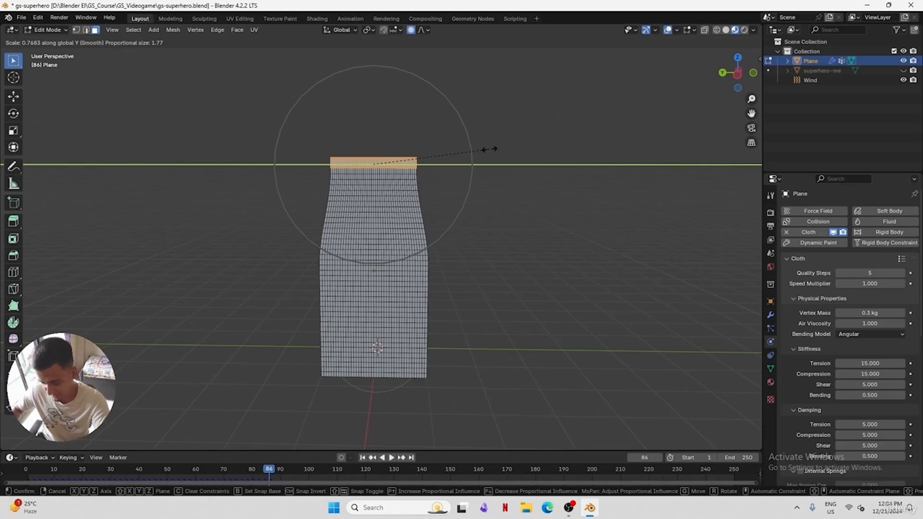
pyautogui.scroll(-4, 492, 149)
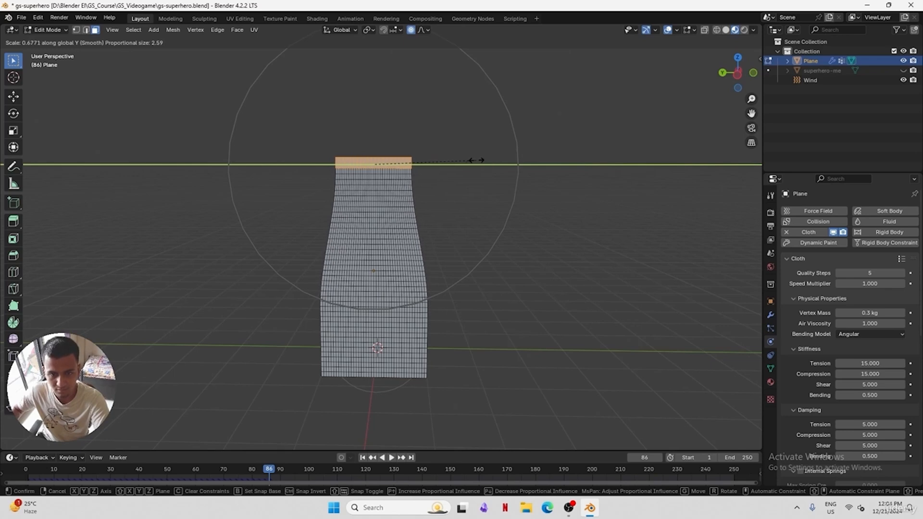
pyautogui.click(439, 152)
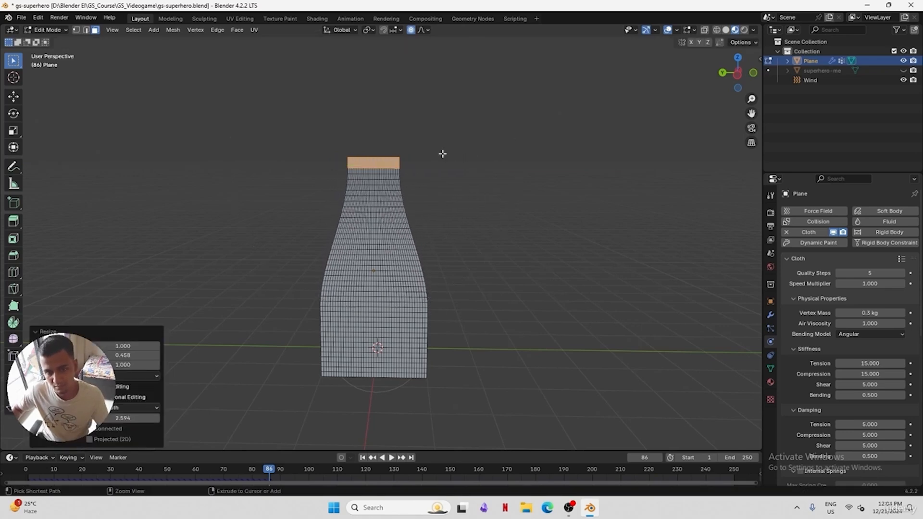
# Undo the scaling of the plane's top row and the earlier subdivision of its lower faces
pyautogui.hotkey('ctrl', 'z')
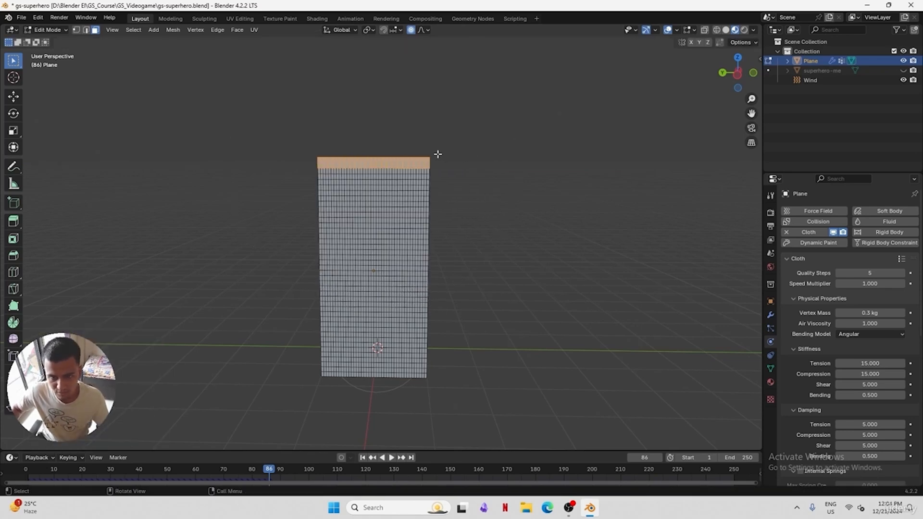
pyautogui.moveTo(438, 155); pyautogui.dragTo(409, 159, button='middle')
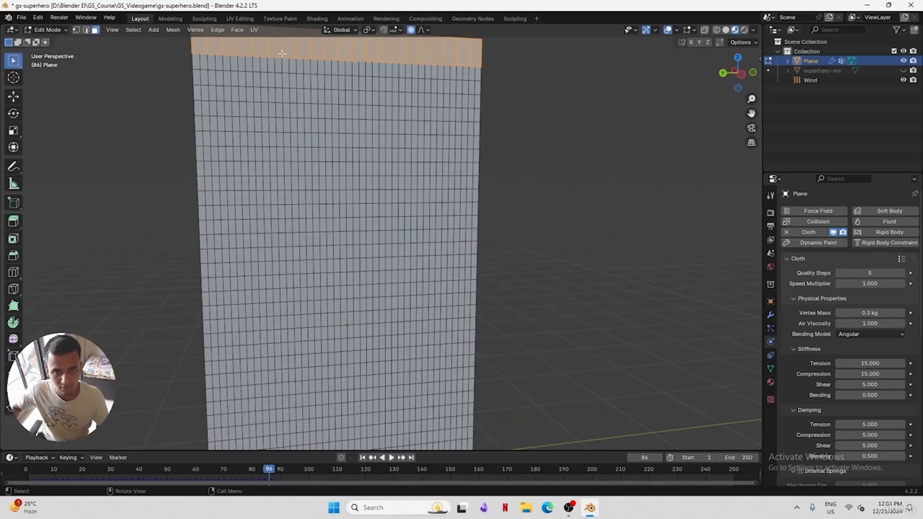
pyautogui.keyDown('ctrl'); pyautogui.moveTo(282, 53); pyautogui.dragTo(476, 212, button='middle'); pyautogui.keyUp('ctrl')
pyautogui.press('Tab')
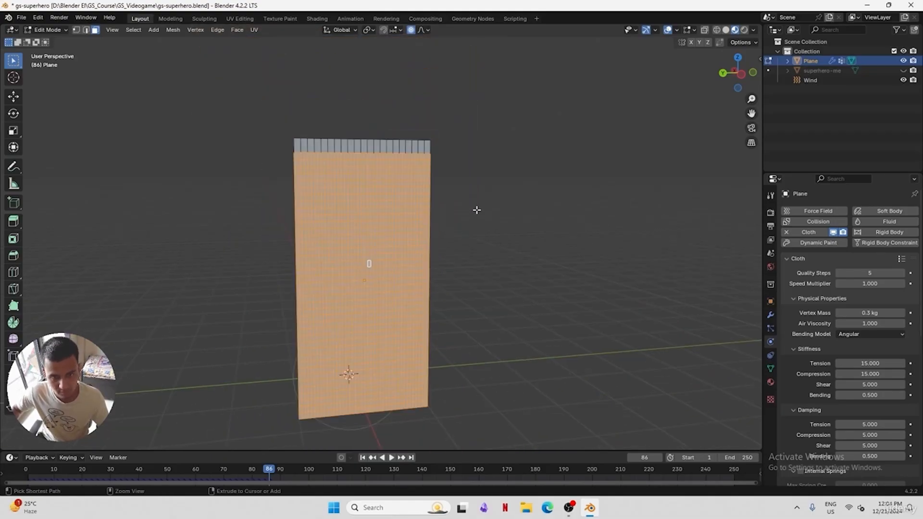
pyautogui.press('space')
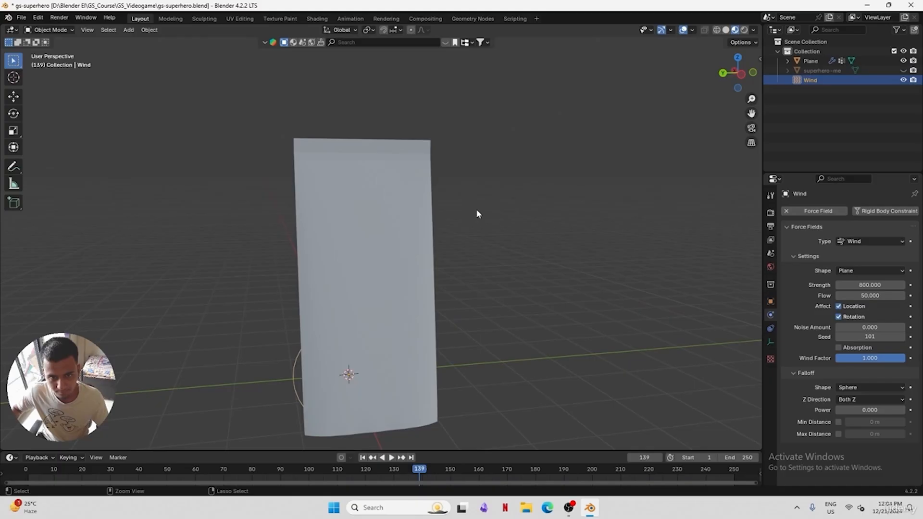
pyautogui.hotkey('ctrl', 'z')
pyautogui.hotkey('ctrl', 'z')
pyautogui.hotkey('ctrl', 'z')
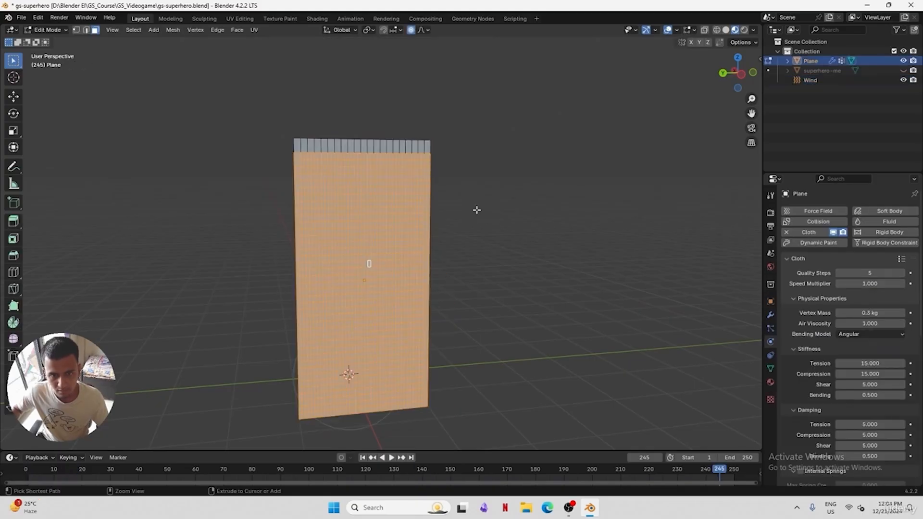
# Try to narrow the plane's top row of faces by scaling it uniformly with smooth proportional editing, and undo the attempt
pyautogui.moveTo(477, 210); pyautogui.dragTo(457, 255, button='middle')
pyautogui.moveTo(272, 118); pyautogui.dragTo(458, 148)
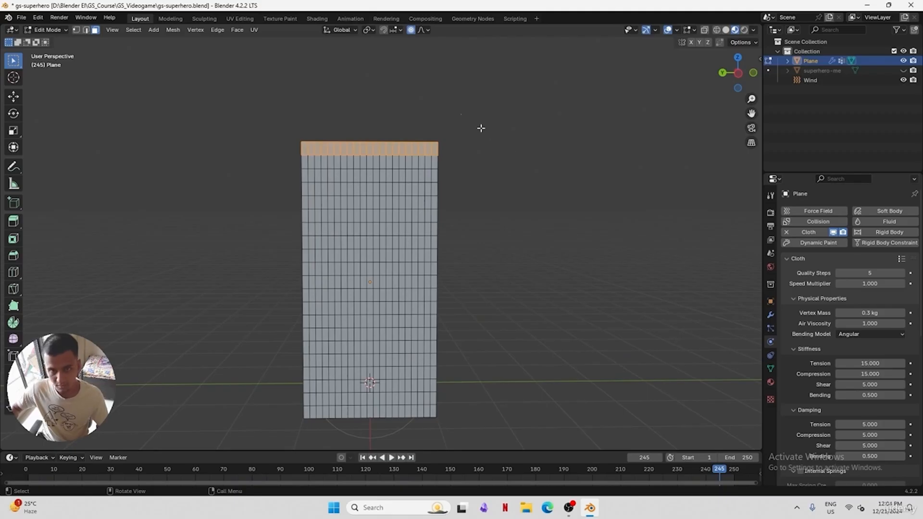
pyautogui.moveTo(462, 80); pyautogui.dragTo(480, 103, button='middle')
pyautogui.moveTo(485, 180); pyautogui.dragTo(531, 152, button='middle')
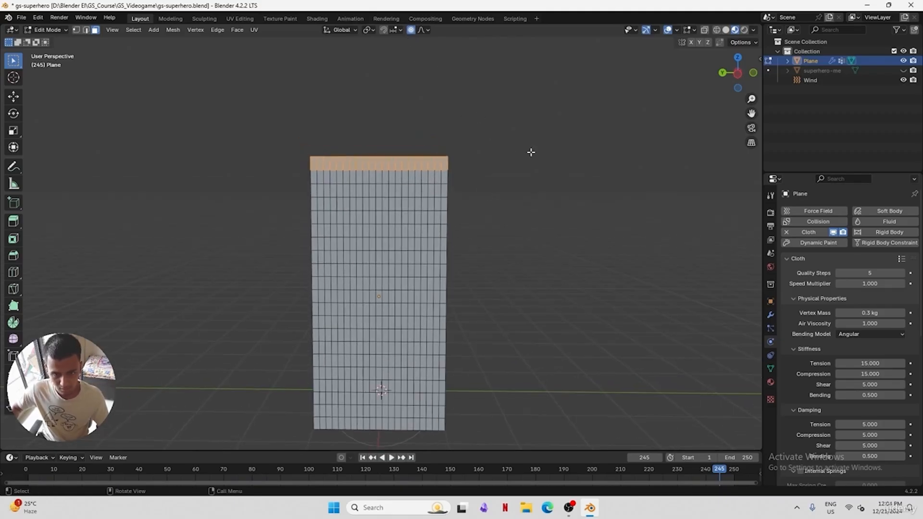
pyautogui.press('s')
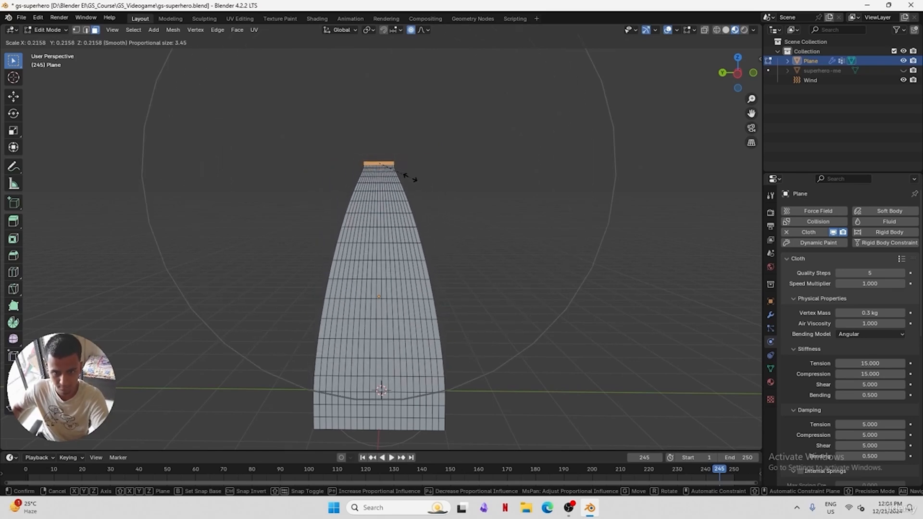
pyautogui.click(446, 199)
pyautogui.hotkey('ctrl', 'z')
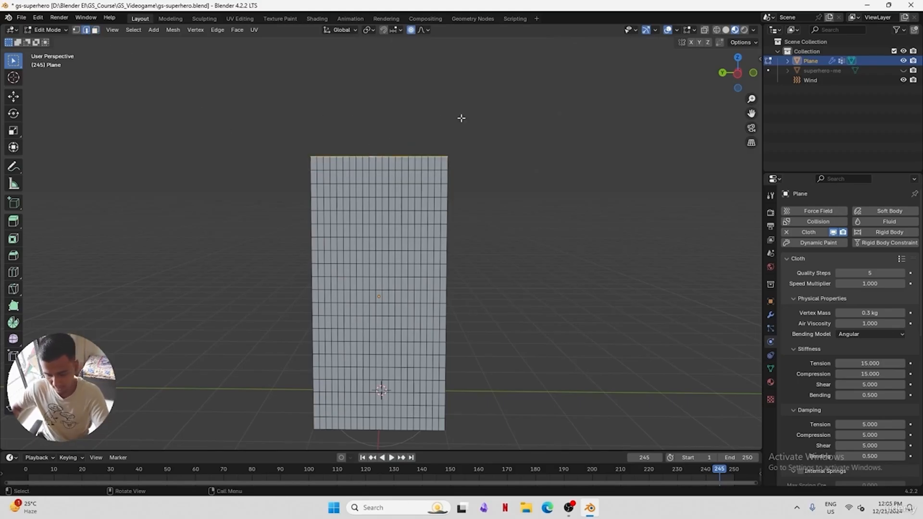
# Scale the plane's top edge loop to 0.422 along Y with smooth proportional editing, size 3.452
pyautogui.press('s')
pyautogui.press('y')
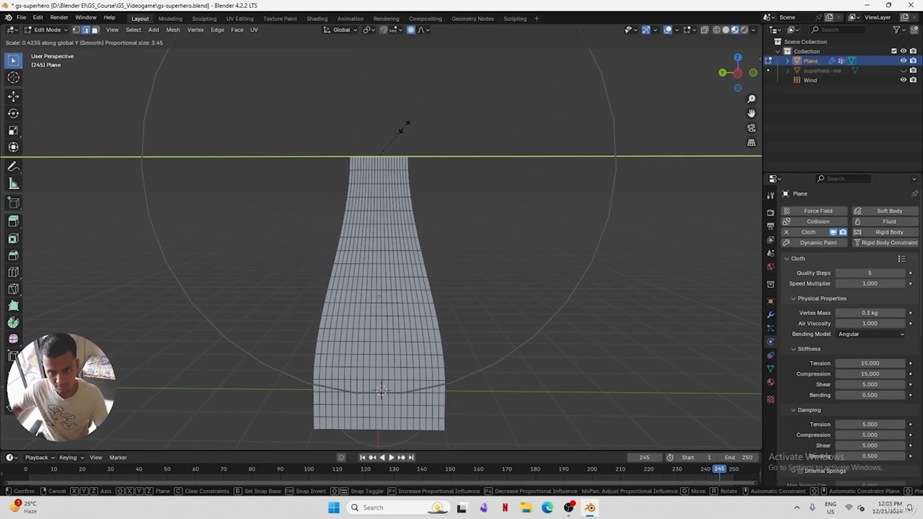
pyautogui.scroll(3, 417, 129)
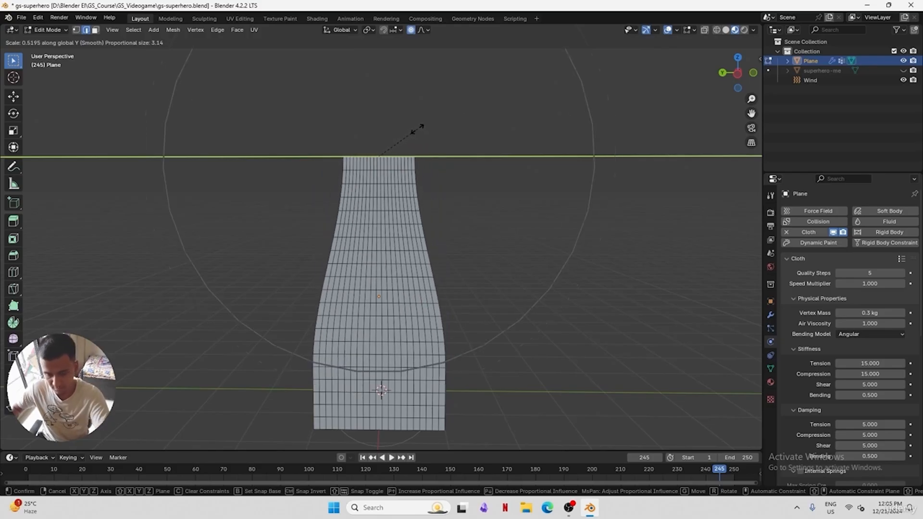
pyautogui.scroll(-2, 418, 128)
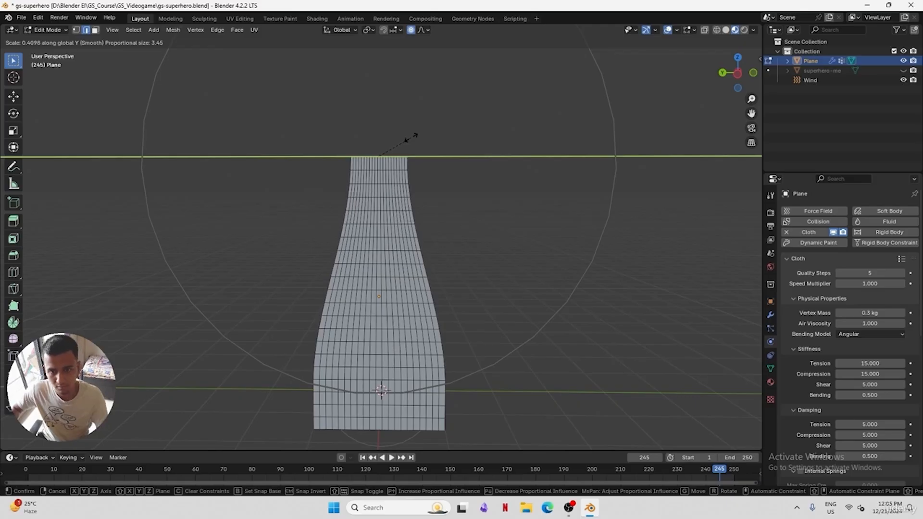
pyautogui.click(398, 192)
# Flare the plane's bottom edge loop by scaling it uniformly to about 1.42 with smooth proportional editing, size about 2.14
pyautogui.keyDown('shift'); pyautogui.moveTo(397, 192); pyautogui.dragTo(393, 259, button='middle'); pyautogui.keyUp('shift')
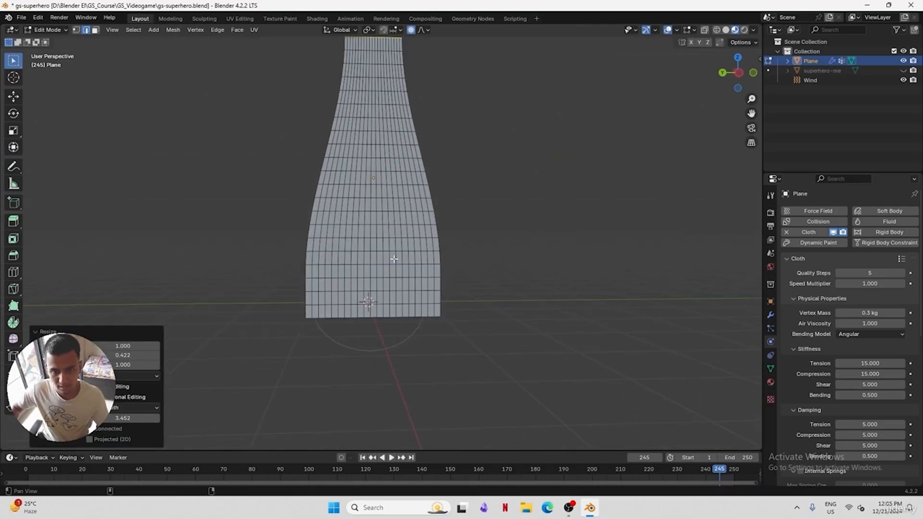
pyautogui.moveTo(396, 318); pyautogui.dragTo(402, 339, button='middle')
pyautogui.moveTo(490, 238); pyautogui.dragTo(493, 235, button='middle')
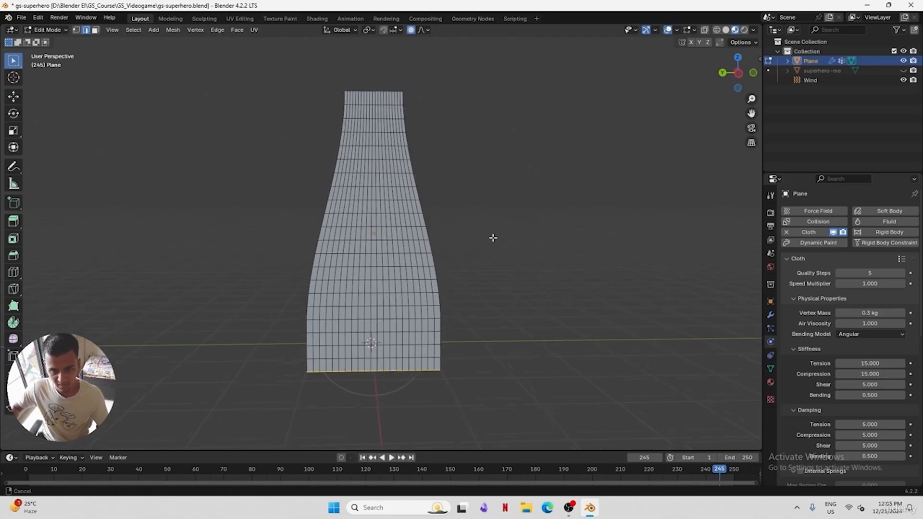
pyautogui.press('s')
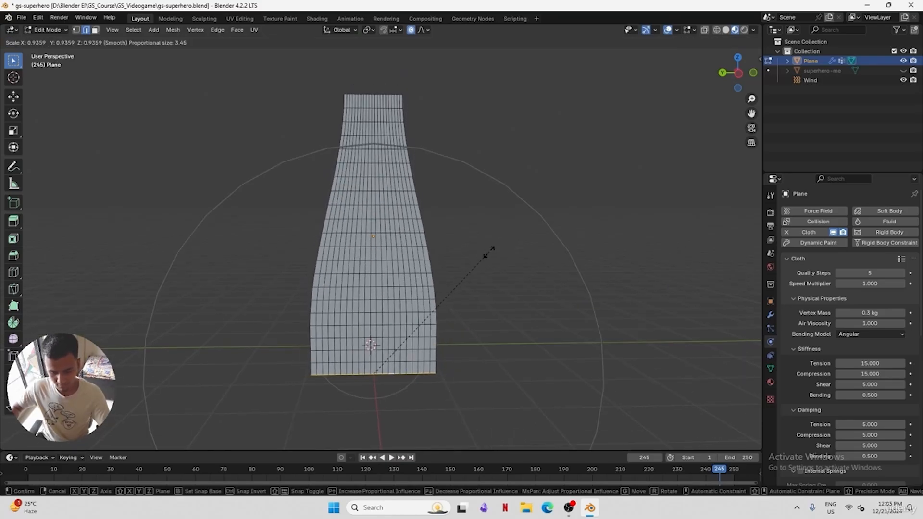
pyautogui.scroll(4, 488, 252)
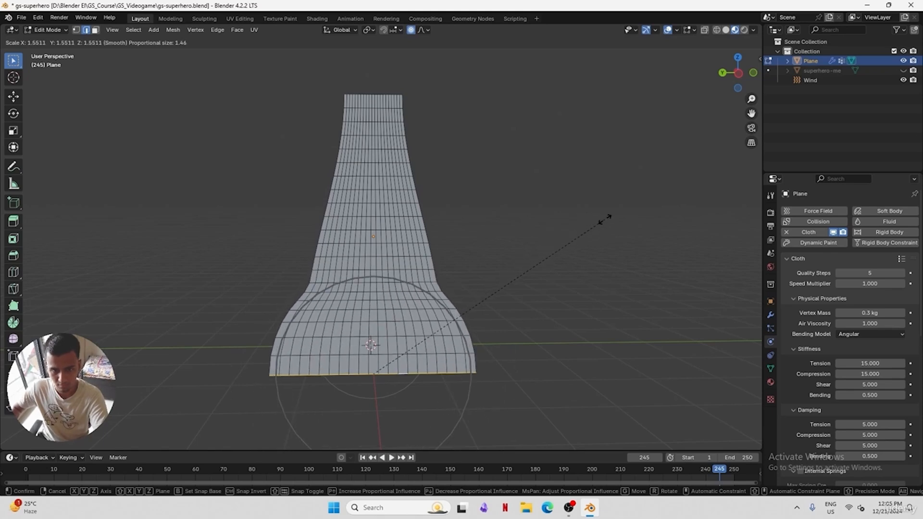
pyautogui.scroll(-7, 599, 218)
pyautogui.scroll(3, 601, 222)
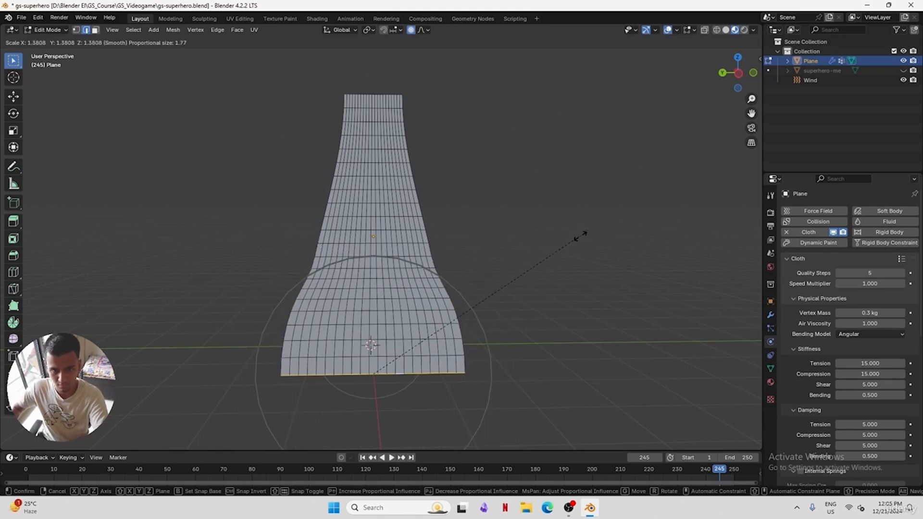
pyautogui.scroll(-3, 587, 235)
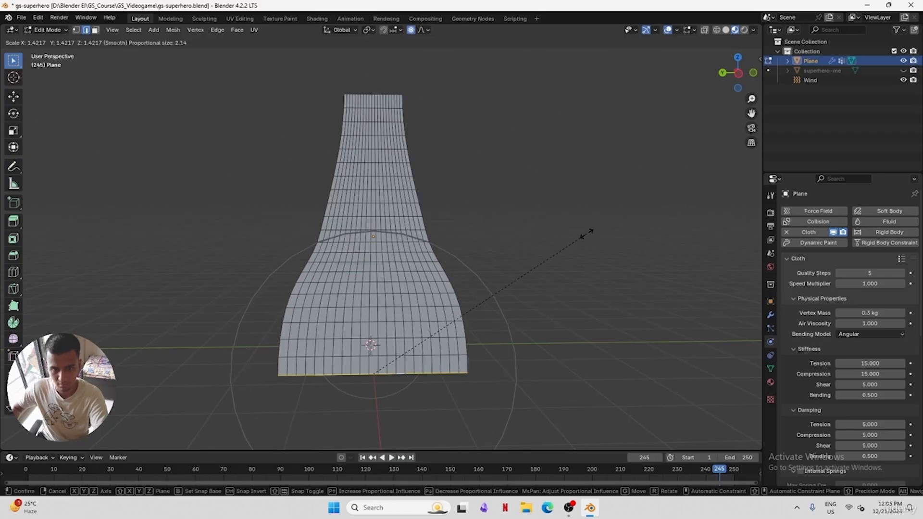
pyautogui.click(586, 234)
# Widen the edge loop at the plane's mid-height by scaling it uniformly to about 1.22 with proportional size about 1.10
pyautogui.moveTo(351, 287); pyautogui.dragTo(387, 247, button='middle')
pyautogui.keyDown('alt'); pyautogui.click(387, 246); pyautogui.keyUp('alt')
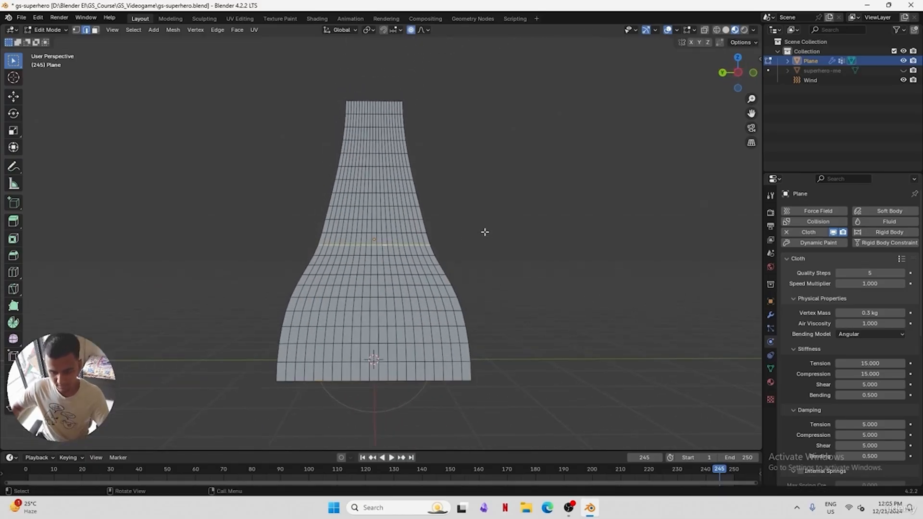
pyautogui.press('s')
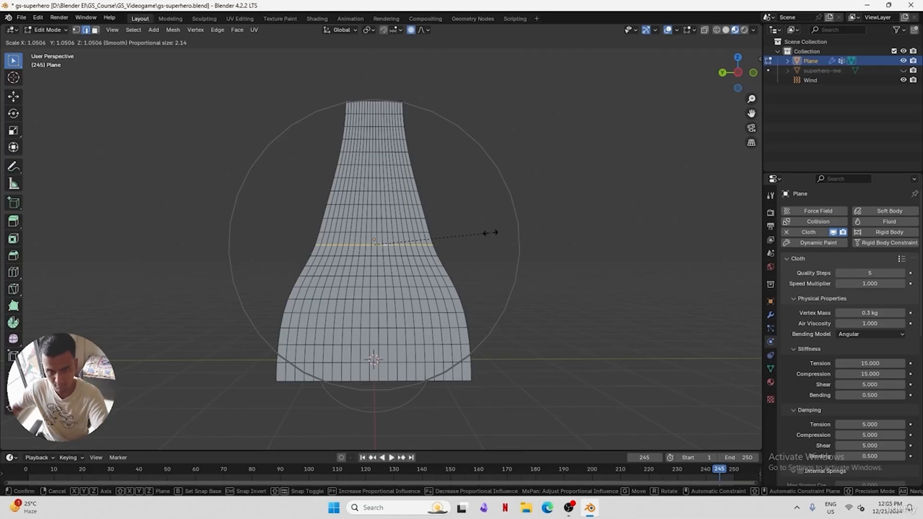
pyautogui.scroll(7, 490, 233)
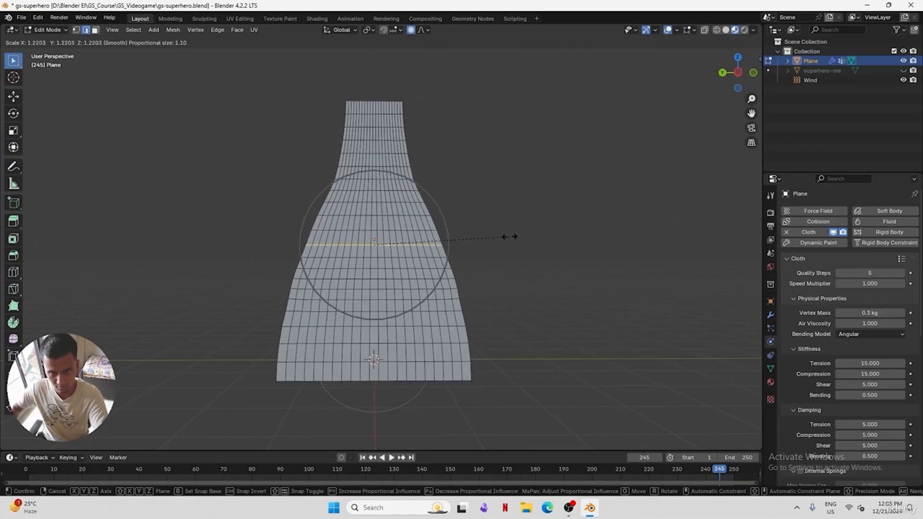
pyautogui.click(513, 237)
# Save the file and play the cloth simulation from frame 1 to examine how the tapered, flared cape moves in the wind
pyautogui.moveTo(513, 237); pyautogui.dragTo(459, 274, button='middle')
pyautogui.press('Tab')
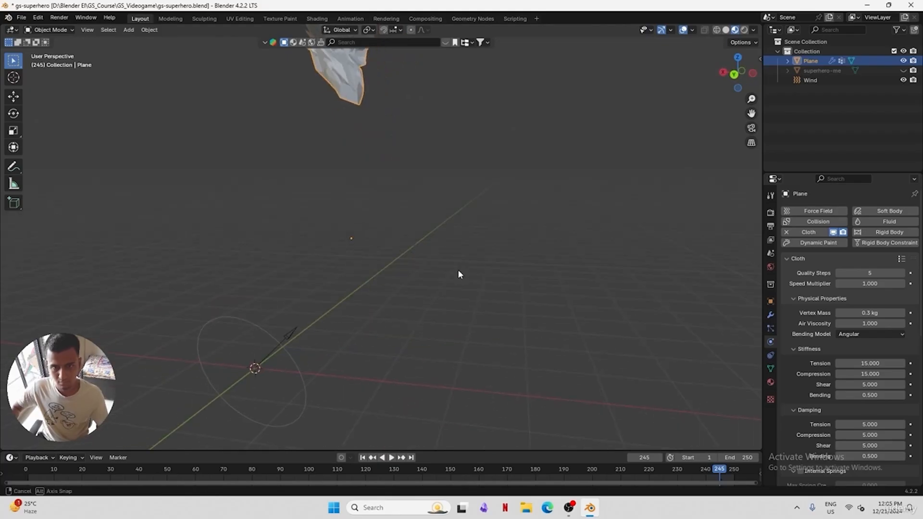
pyautogui.hotkey('ctrl', 's')
pyautogui.click(29, 466)
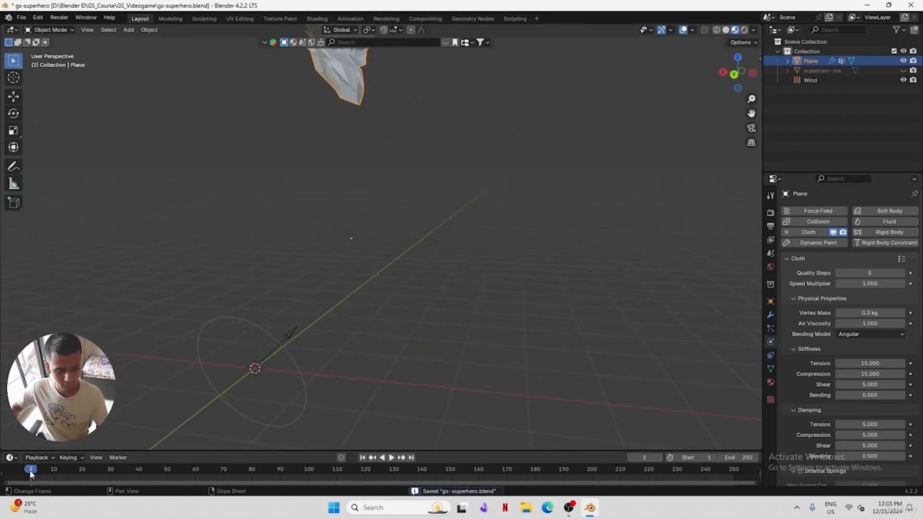
pyautogui.click(28, 471)
pyautogui.press('space')
pyautogui.click(515, 272)
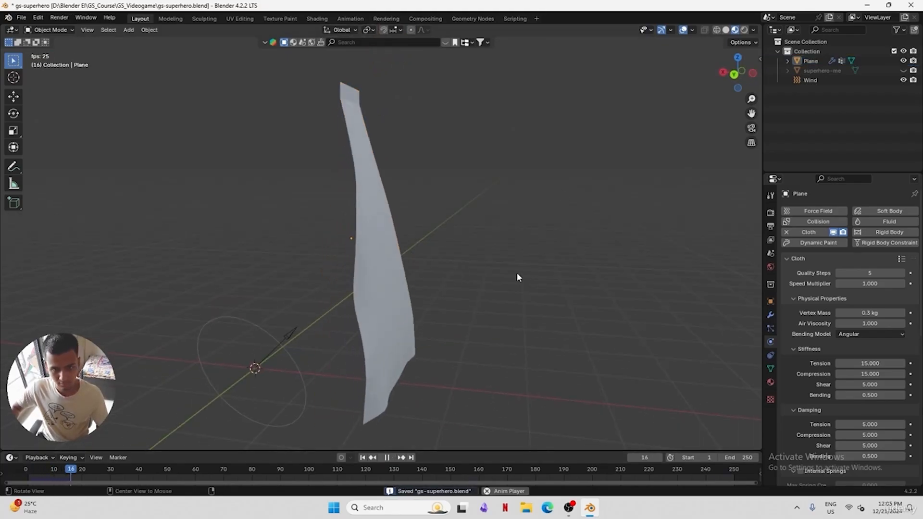
pyautogui.moveTo(516, 272); pyautogui.dragTo(423, 275, button='middle')
pyautogui.moveTo(329, 292); pyautogui.dragTo(396, 285, button='middle')
pyautogui.press('space')
pyautogui.click(475, 269)
pyautogui.moveTo(475, 269); pyautogui.dragTo(542, 255, button='middle')
# Undo the scaling of the middle, bottom and top edge loops back to the rectangular plane
pyautogui.hotkey('ctrl', 'z')
pyautogui.hotkey('ctrl', 'z')
pyautogui.hotkey('ctrl', 'z')
pyautogui.hotkey('ctrl', 'z')
pyautogui.hotkey('ctrl', 'z')
pyautogui.hotkey('ctrl', 'z')
pyautogui.hotkey('ctrl', 'z')
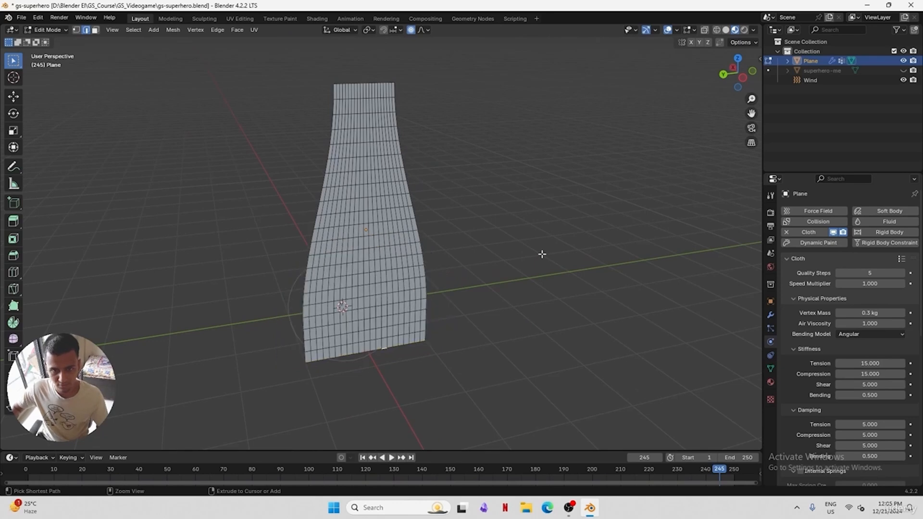
pyautogui.hotkey('ctrl', 'z')
# Save the file and scale the plane's top edge loop uniformly to 0.586 with smooth proportional editing, size 2.358
pyautogui.moveTo(474, 248); pyautogui.dragTo(451, 217, button='middle')
pyautogui.hotkey('ctrl', 's')
pyautogui.doubleClick(356, 95)
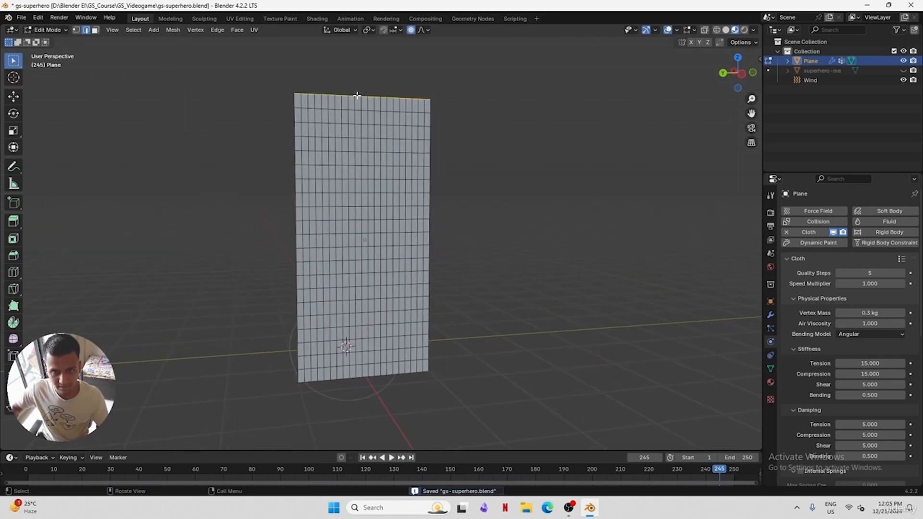
pyautogui.keyDown('alt'); pyautogui.moveTo(420, 158); pyautogui.dragTo(431, 159); pyautogui.keyUp('alt')
pyautogui.press('s')
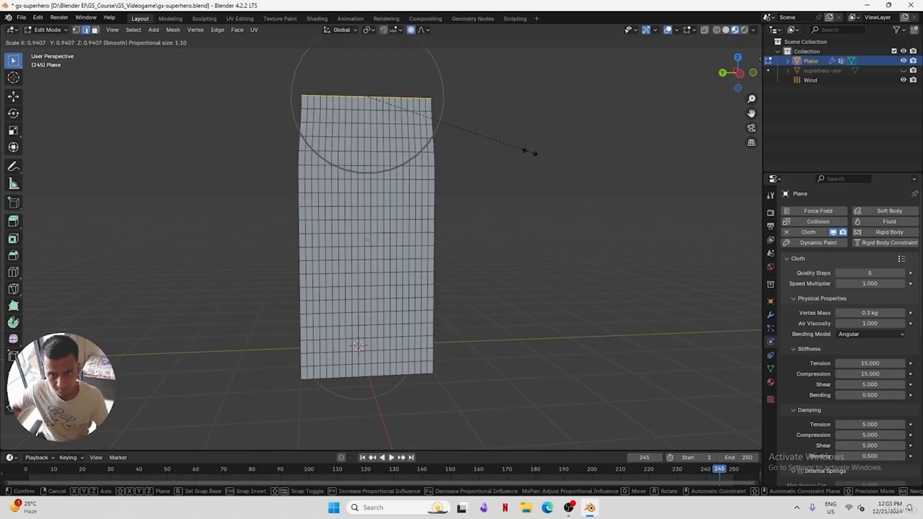
pyautogui.scroll(-4, 529, 152)
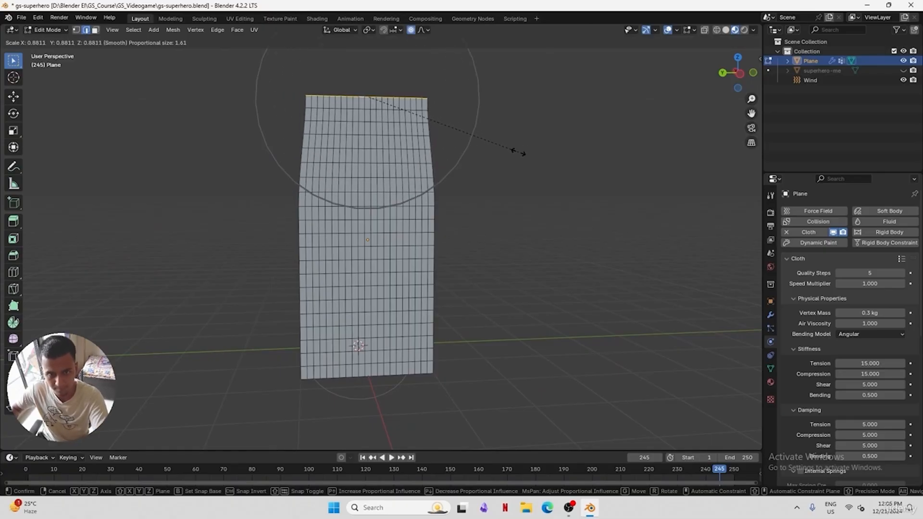
pyautogui.scroll(-4, 510, 152)
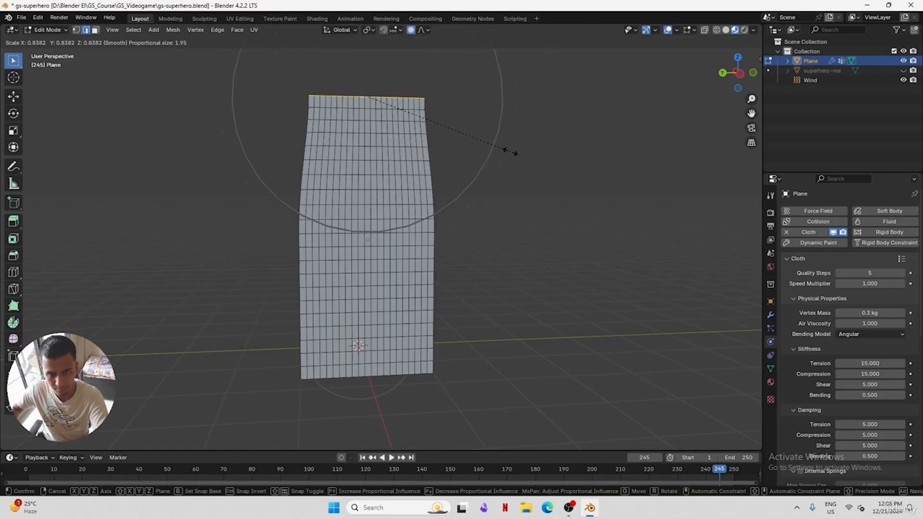
pyautogui.click(465, 143)
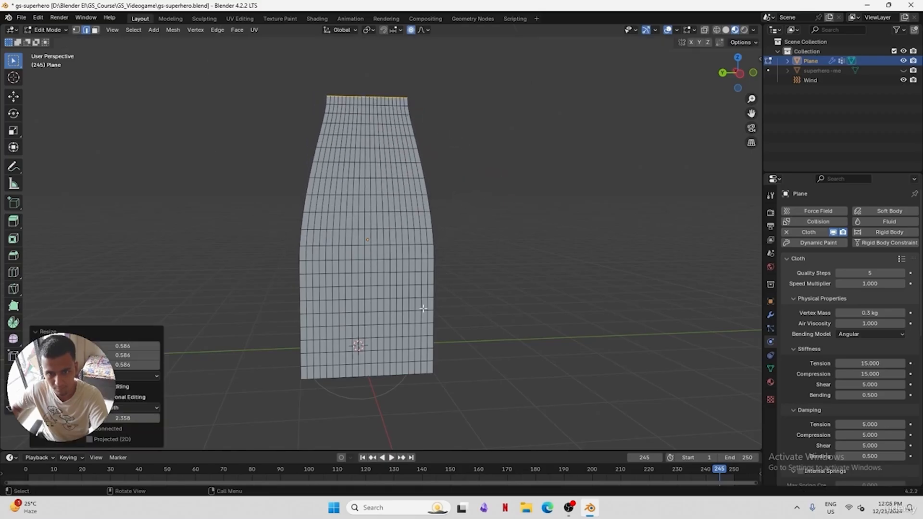
# Scale the plane's bottom edge loop along Y to 1.369 with smooth proportional editing, size 2.853
pyautogui.keyDown('alt'); pyautogui.click(385, 376); pyautogui.keyUp('alt')
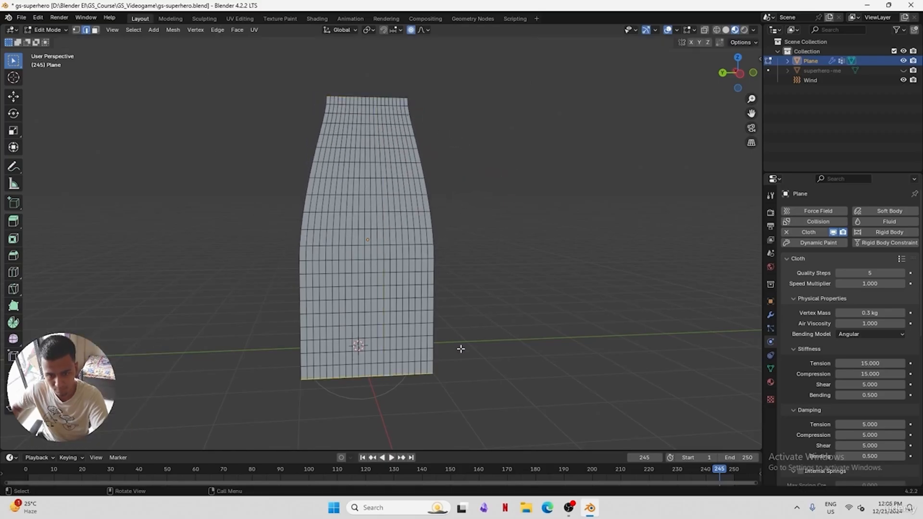
pyautogui.press('s')
pyautogui.press('y')
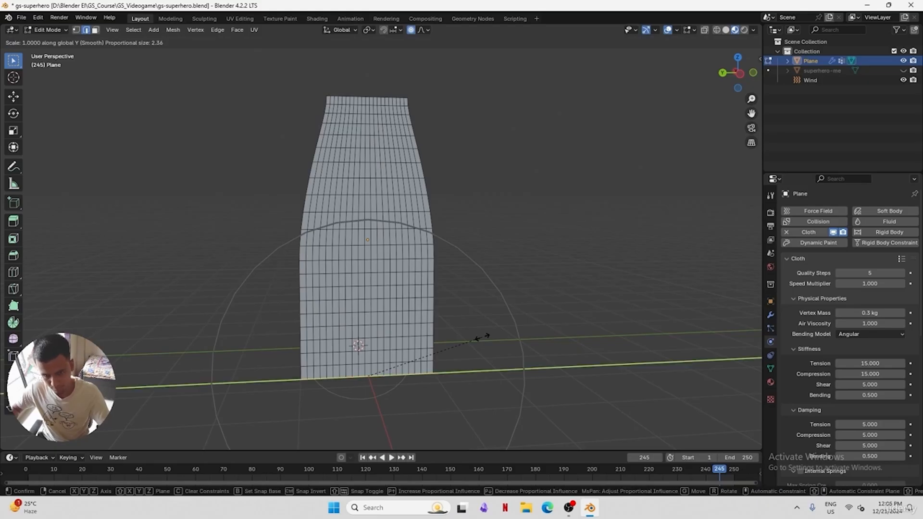
pyautogui.scroll(1, 486, 339)
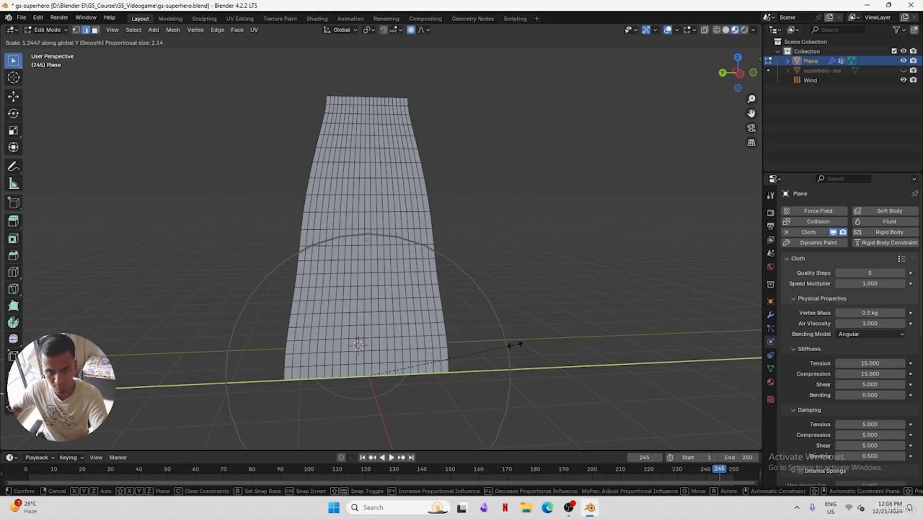
pyautogui.scroll(4, 514, 345)
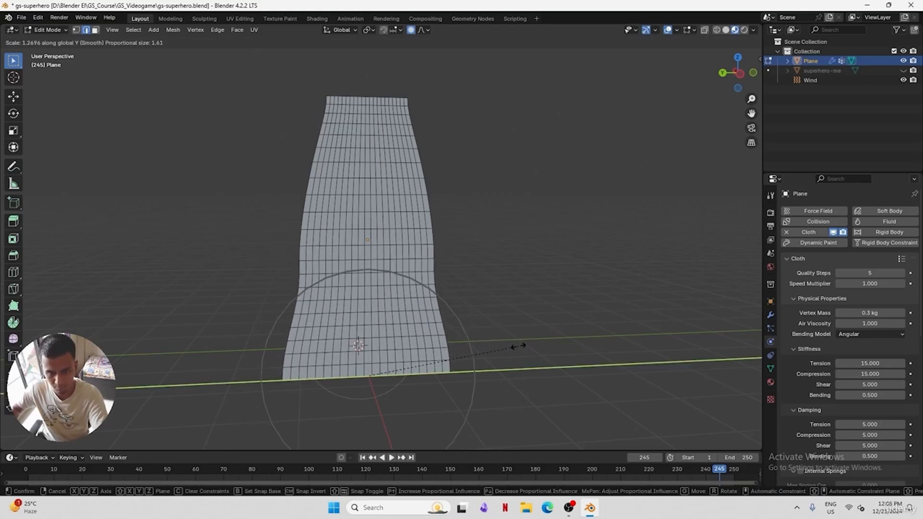
pyautogui.scroll(-5, 522, 347)
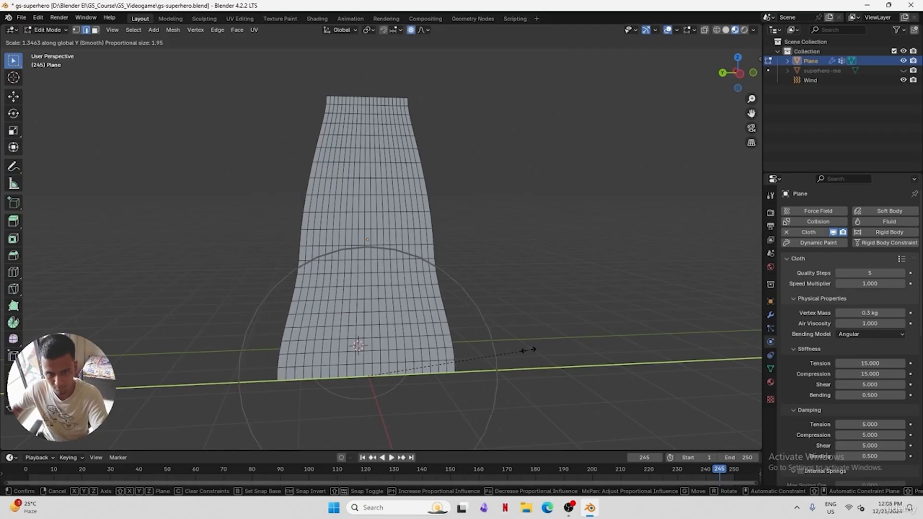
pyautogui.scroll(-2, 528, 349)
pyautogui.click(531, 351)
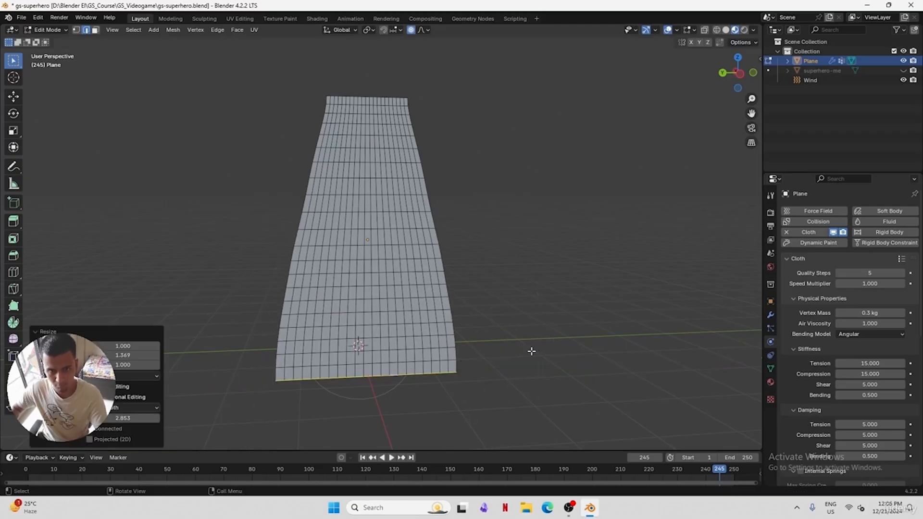
# Save the file and play the cloth simulation from frame 1 to examine the flared cape's movement in the wind
pyautogui.moveTo(362, 285); pyautogui.dragTo(501, 276, button='middle')
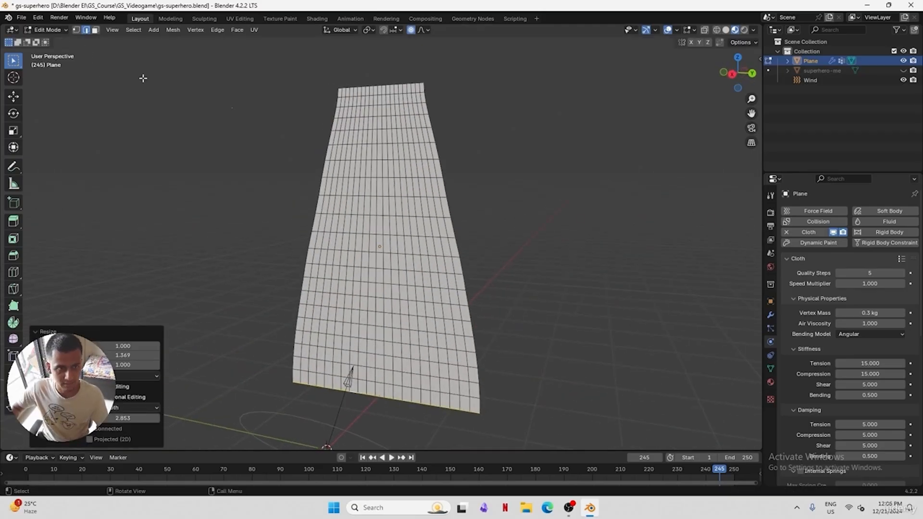
pyautogui.press('Tab')
pyautogui.moveTo(142, 77); pyautogui.dragTo(264, 274, button='middle')
pyautogui.hotkey('ctrl', 's')
pyautogui.click(32, 471)
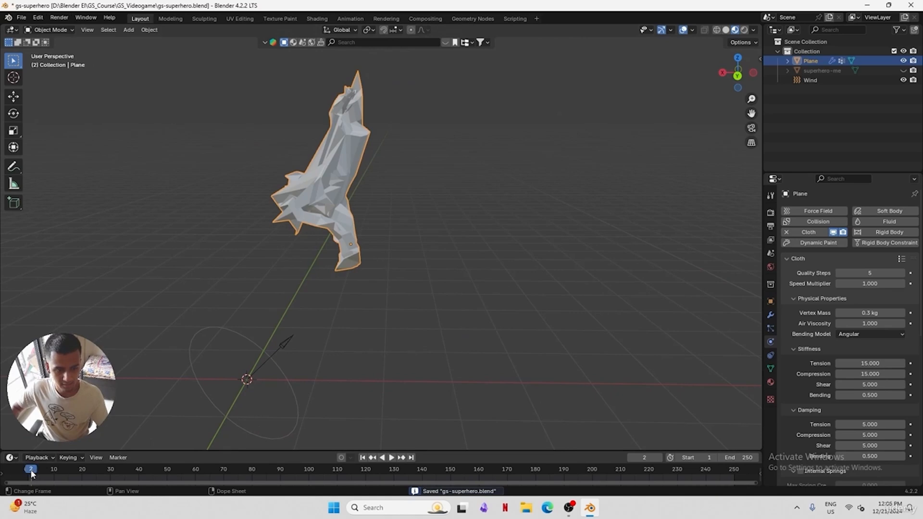
pyautogui.click(28, 473)
pyautogui.moveTo(197, 324); pyautogui.dragTo(468, 204, button='middle')
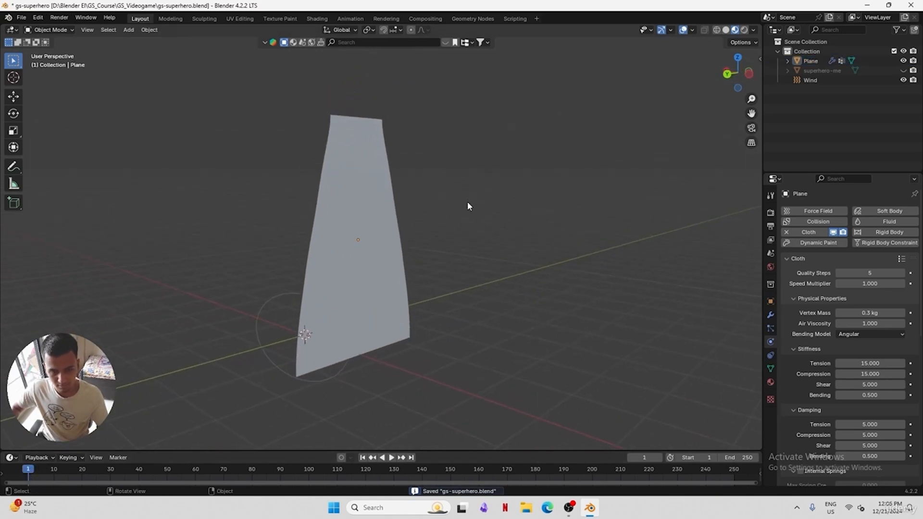
pyautogui.press('space')
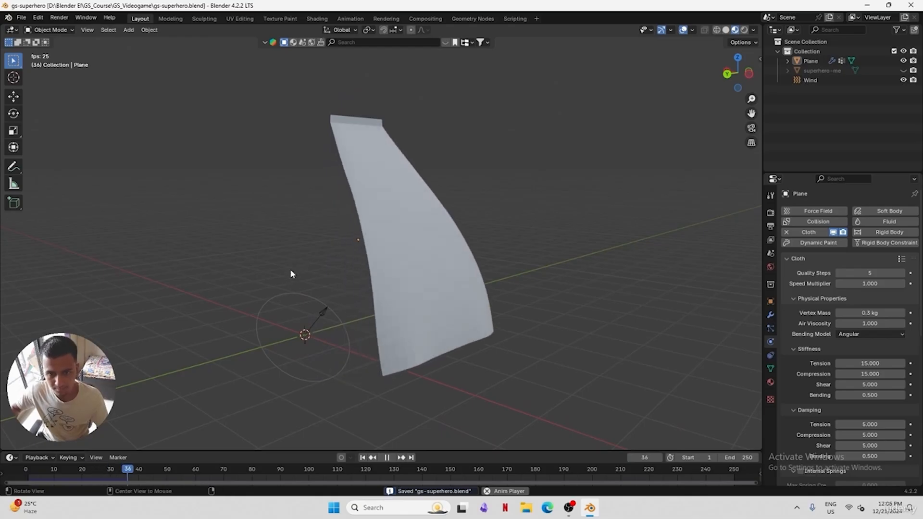
pyautogui.moveTo(258, 286); pyautogui.dragTo(445, 284, button='middle')
pyautogui.press('space')
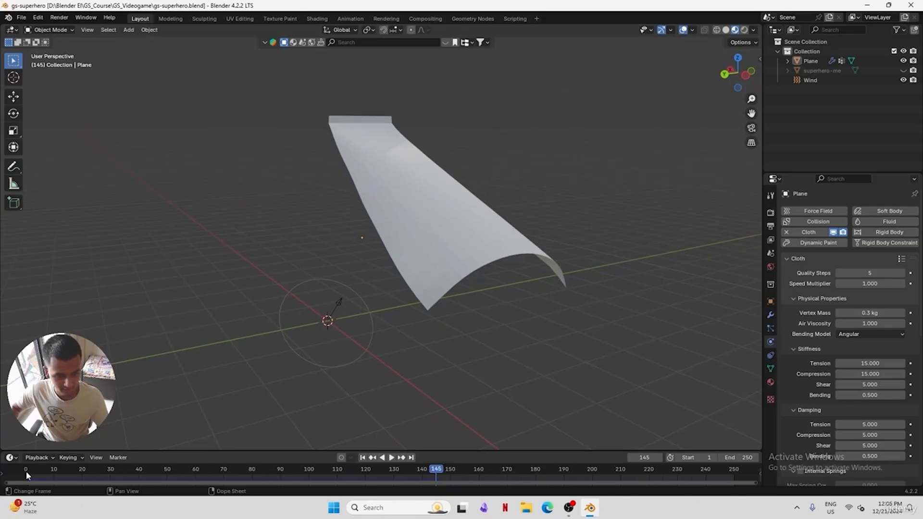
# At frame 1, lower the plane's bottom edge loop about 0.79 m along Z and scale it uniformly to 1.085 with proportional size 2.853
pyautogui.click(26, 475)
pyautogui.moveTo(337, 336); pyautogui.dragTo(367, 319, button='middle')
pyautogui.press('Tab')
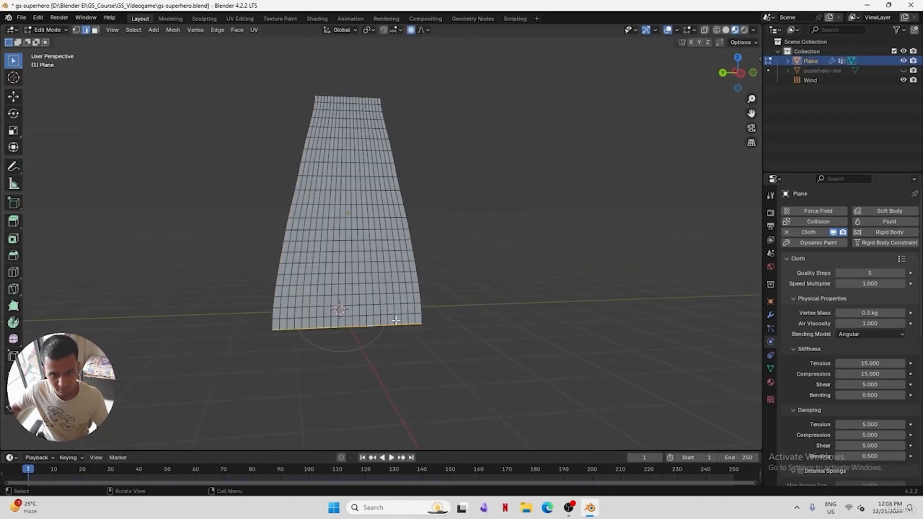
pyautogui.press('g')
pyautogui.press('z')
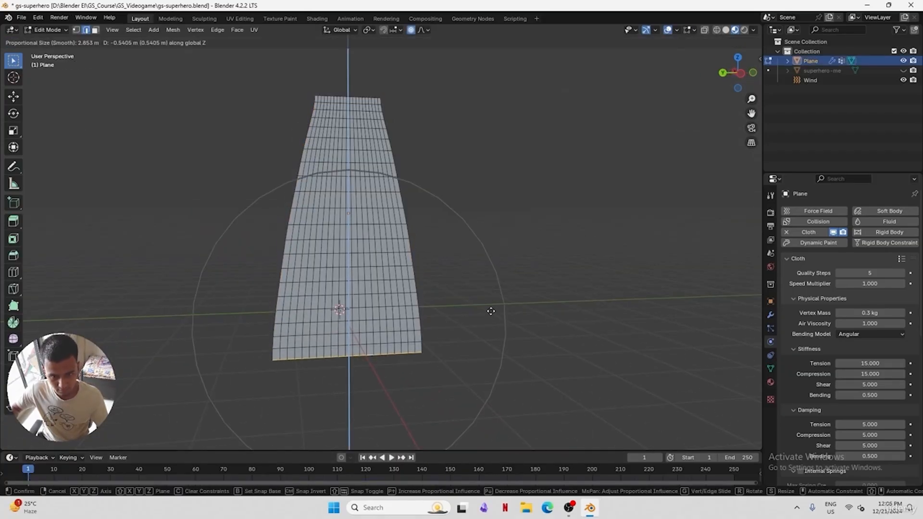
pyautogui.click(494, 323)
pyautogui.press('s')
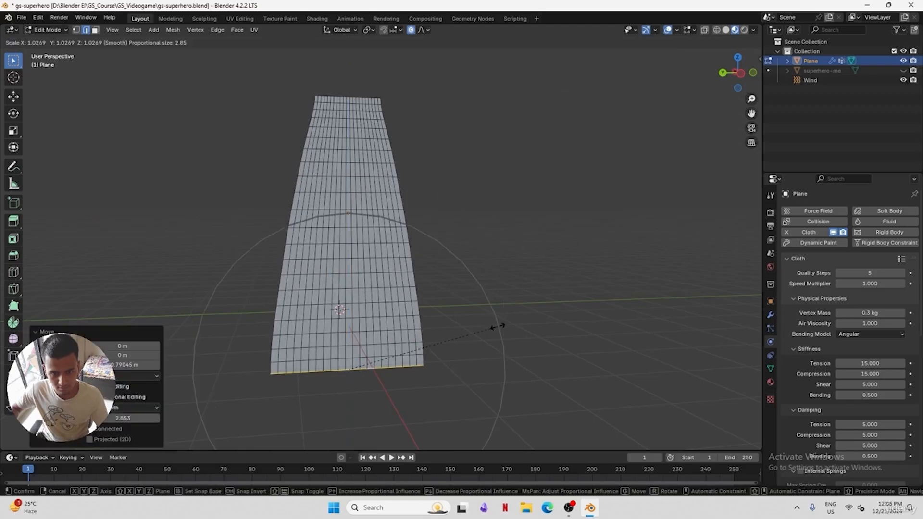
pyautogui.click(503, 331)
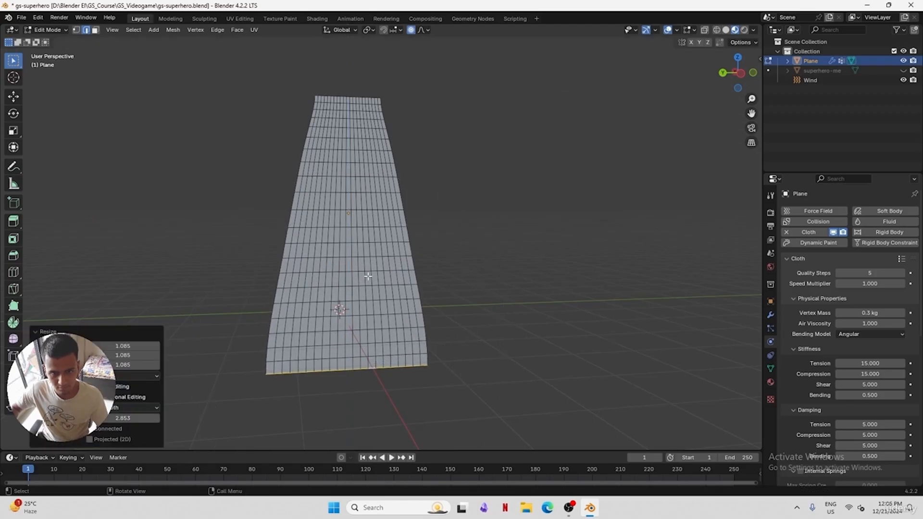
# Save the file, play the simulation of the lengthened cape and replay it from the start to check for self-intersections
pyautogui.press('Tab')
pyautogui.hotkey('ctrl', 's')
pyautogui.moveTo(287, 169); pyautogui.dragTo(161, 409, button='middle')
pyautogui.moveTo(46, 459); pyautogui.dragTo(354, 293, button='middle')
pyautogui.press('space')
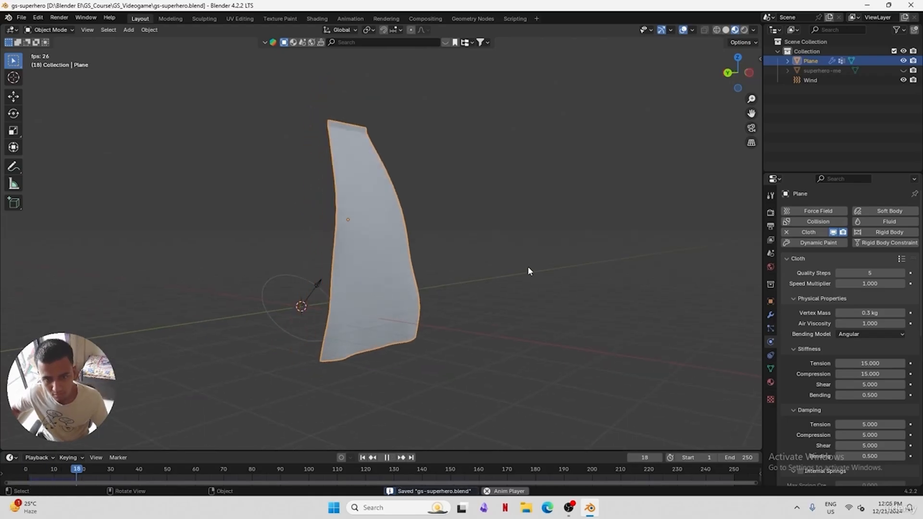
pyautogui.moveTo(528, 267); pyautogui.dragTo(540, 319, button='middle')
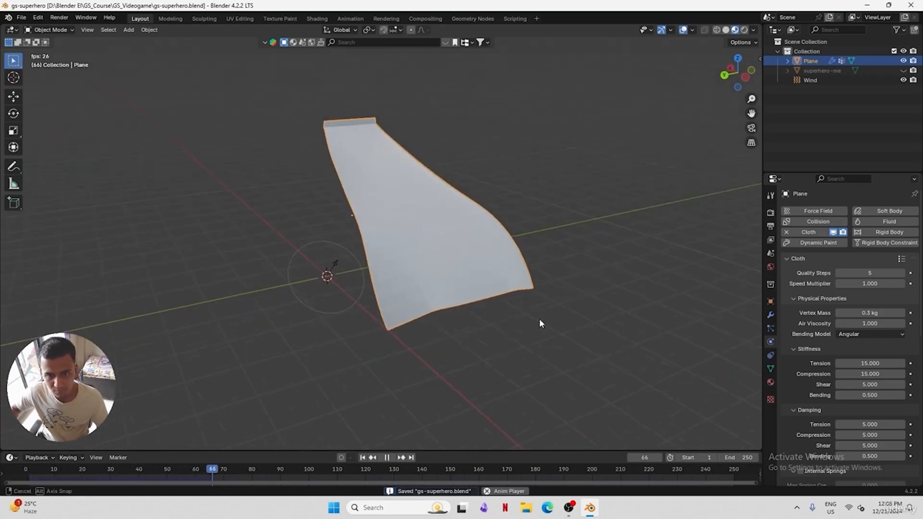
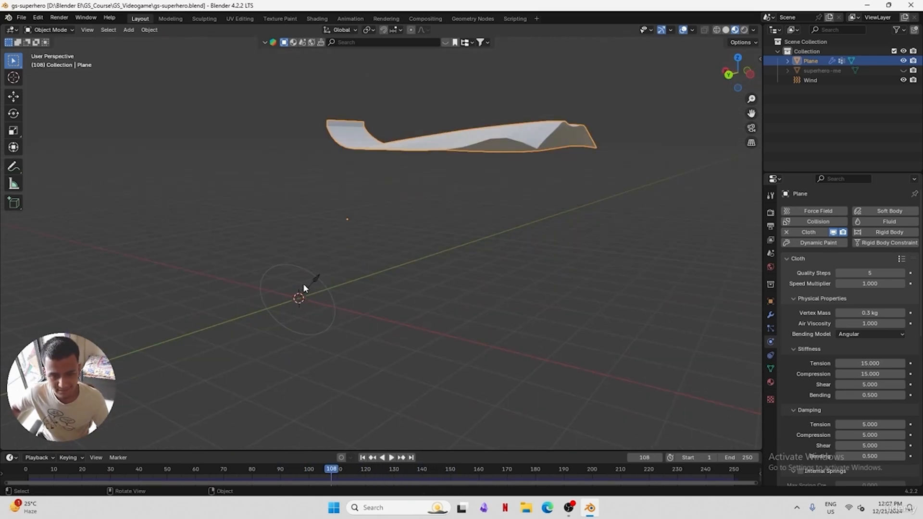
pyautogui.press('space')
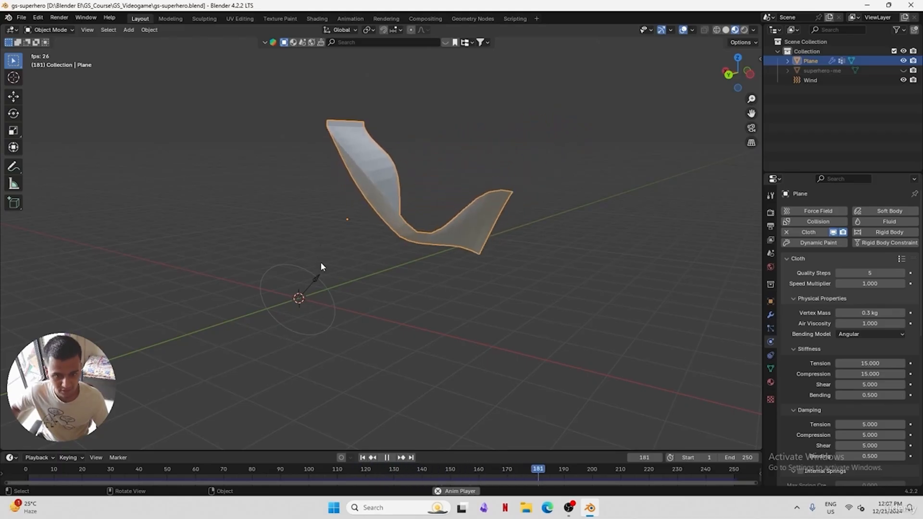
pyautogui.hotkey('shift', 'Left')
pyautogui.press('space')
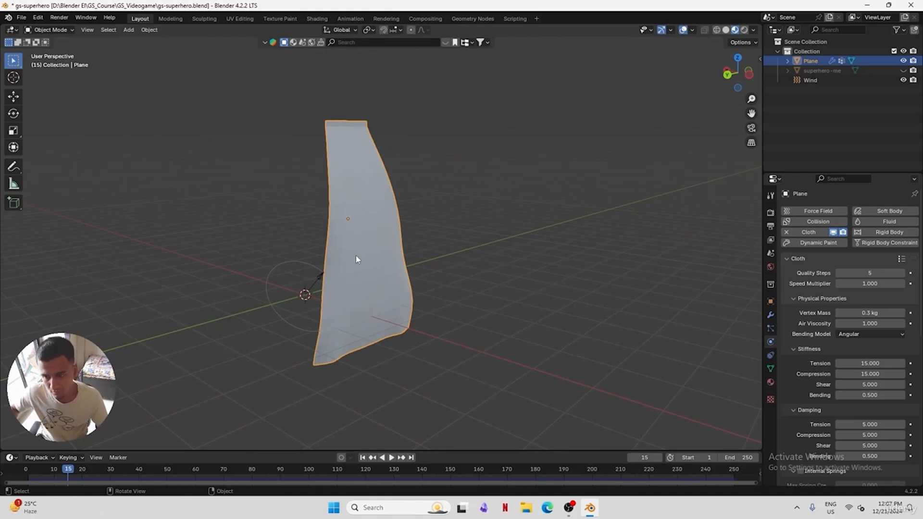
# Enable Self Collisions in the plane's cloth settings and save the file
pyautogui.scroll(-8, 921, 325)
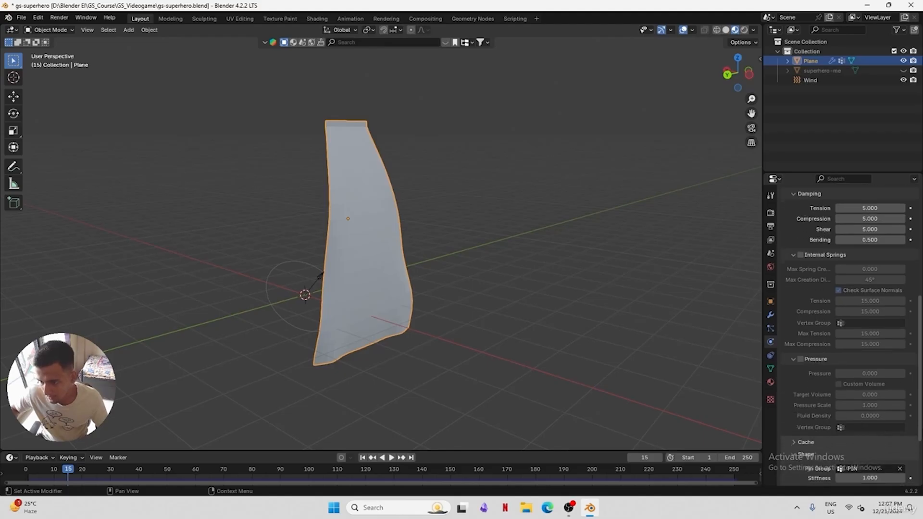
pyautogui.scroll(8, 846, 337)
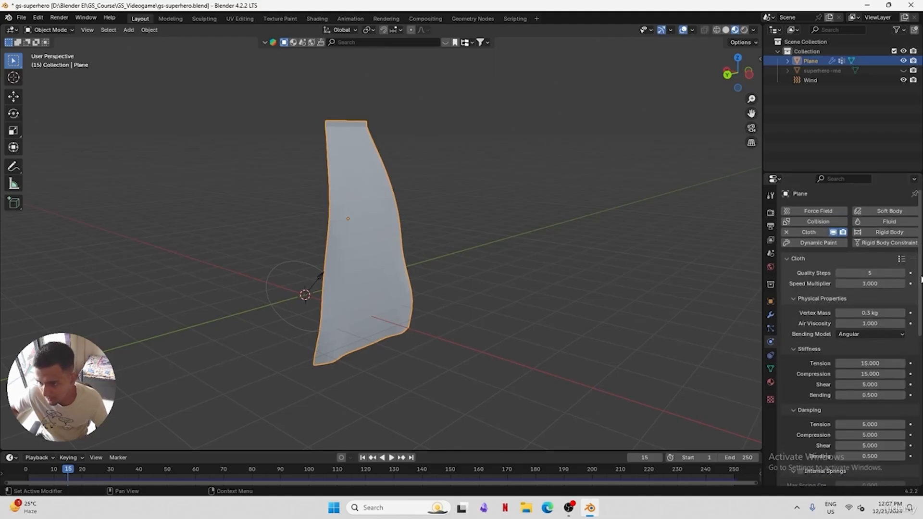
pyautogui.scroll(-15, 921, 279)
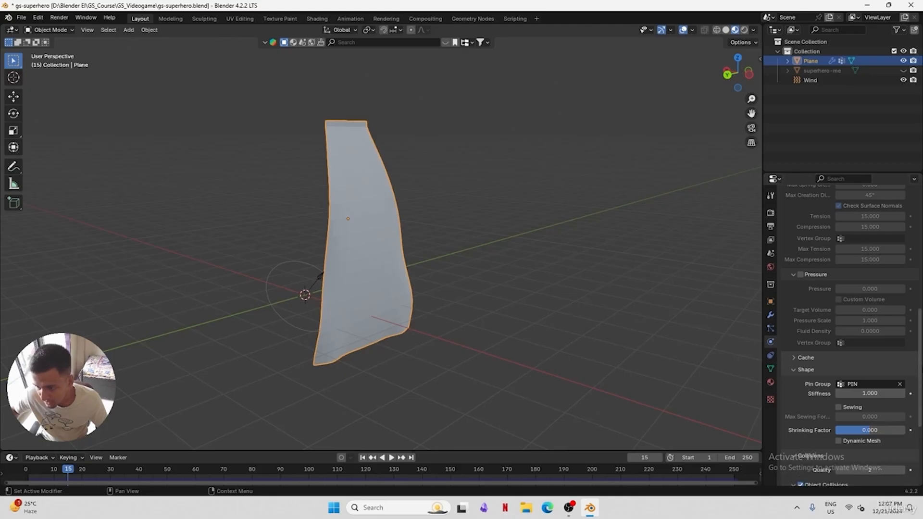
pyautogui.scroll(-5, 847, 337)
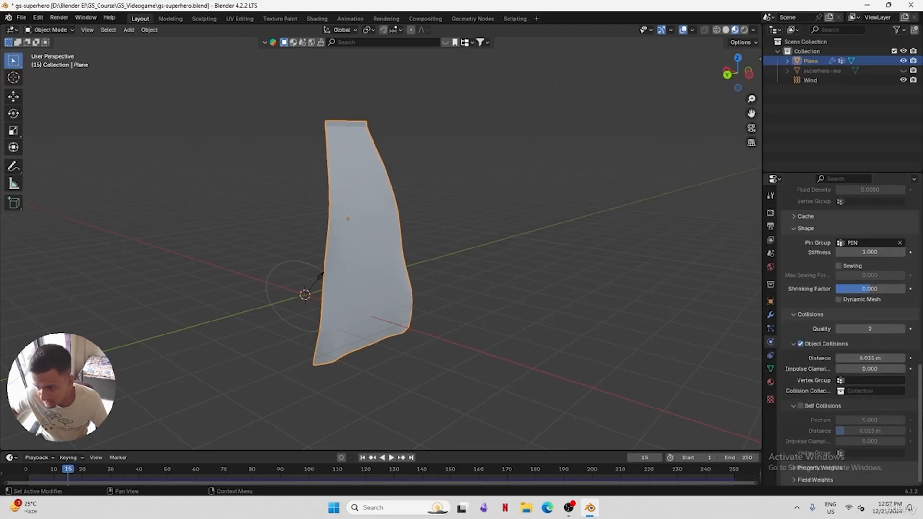
pyautogui.click(800, 406)
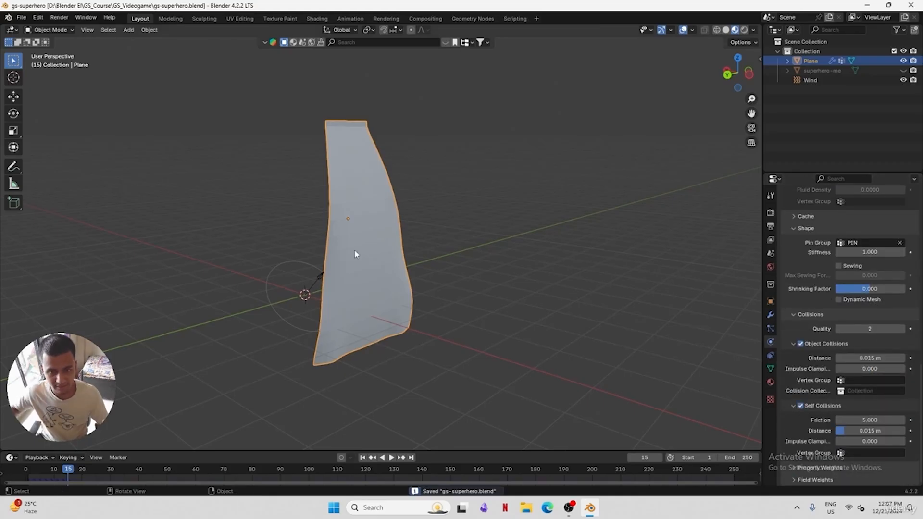
# Play the cloth simulation from frame 1 to examine how the cape folds with self collisions
pyautogui.click(27, 472)
pyautogui.press('space')
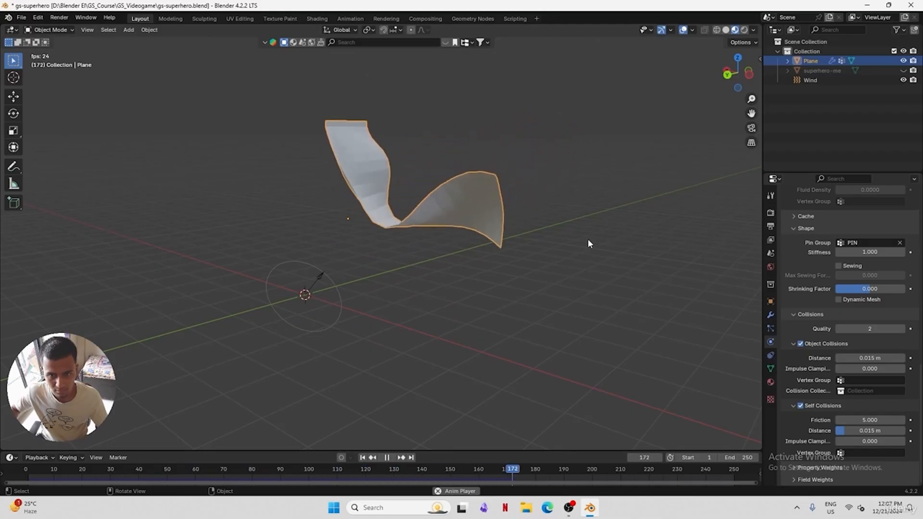
pyautogui.press('space')
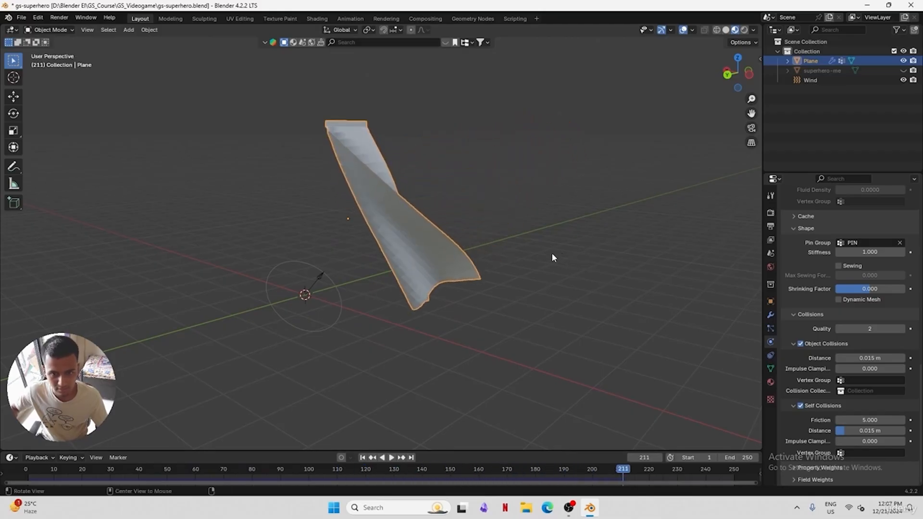
# Select the plane's mesh below its topmost row of faces and subdivide it with one cut
pyautogui.moveTo(552, 253); pyautogui.dragTo(245, 393, button='middle')
pyautogui.click(69, 472)
pyautogui.press('Tab')
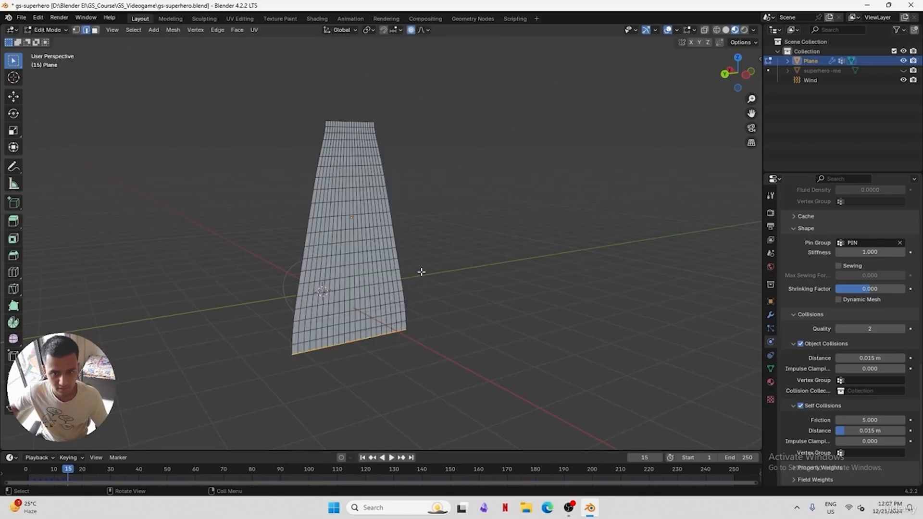
pyautogui.moveTo(420, 270); pyautogui.dragTo(379, 240, button='middle')
pyautogui.press('a')
pyautogui.hotkey('alt', 'a')
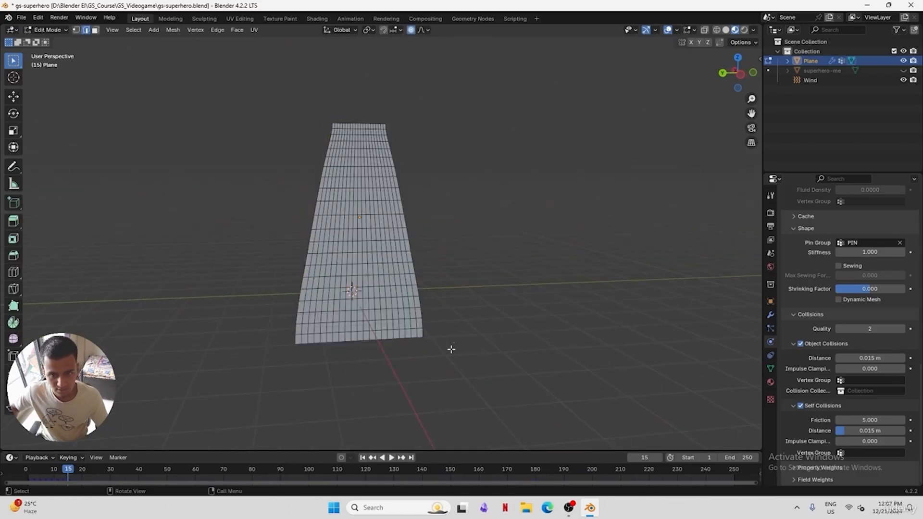
pyautogui.moveTo(484, 377); pyautogui.dragTo(221, 132)
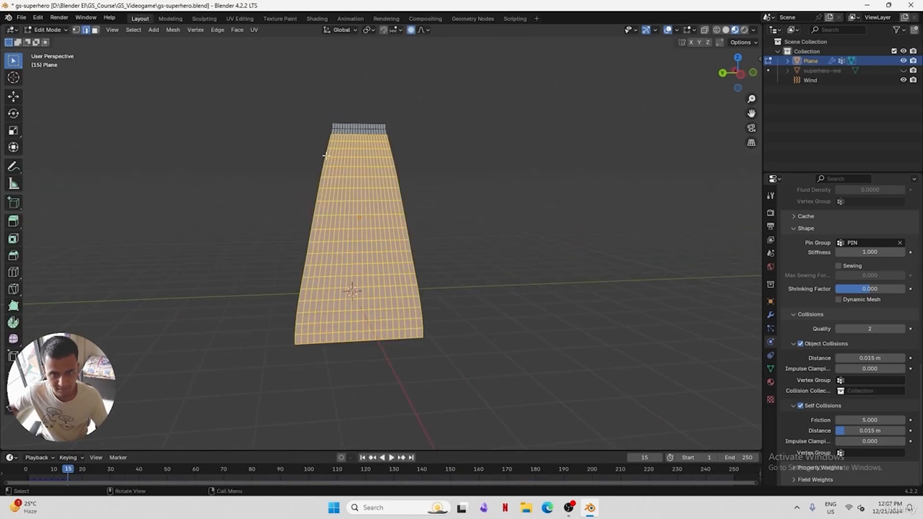
pyautogui.hotkey('alt', 'a')
pyautogui.moveTo(491, 372); pyautogui.dragTo(202, 131)
pyautogui.hotkey('alt', 'a')
pyautogui.moveTo(521, 373); pyautogui.dragTo(224, 125)
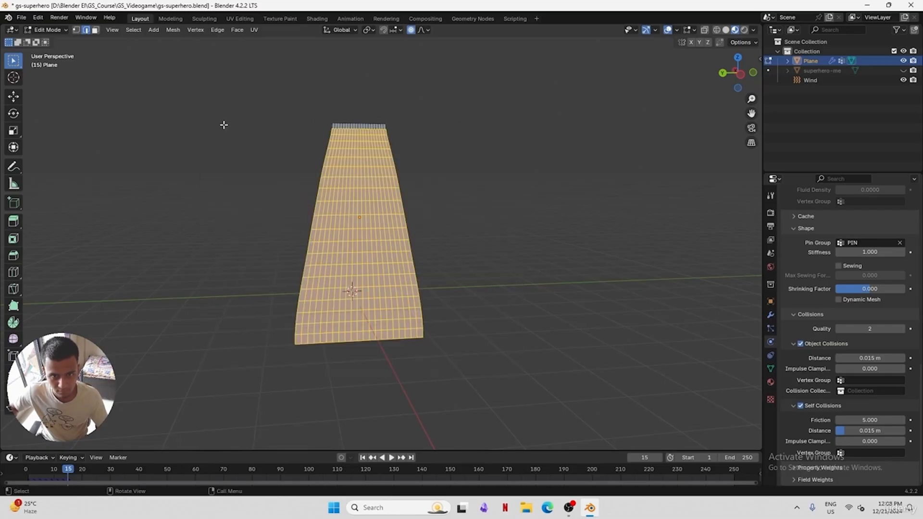
pyautogui.rightClick(365, 142)
pyautogui.click(365, 142)
pyautogui.moveTo(365, 142); pyautogui.dragTo(447, 239, button='middle')
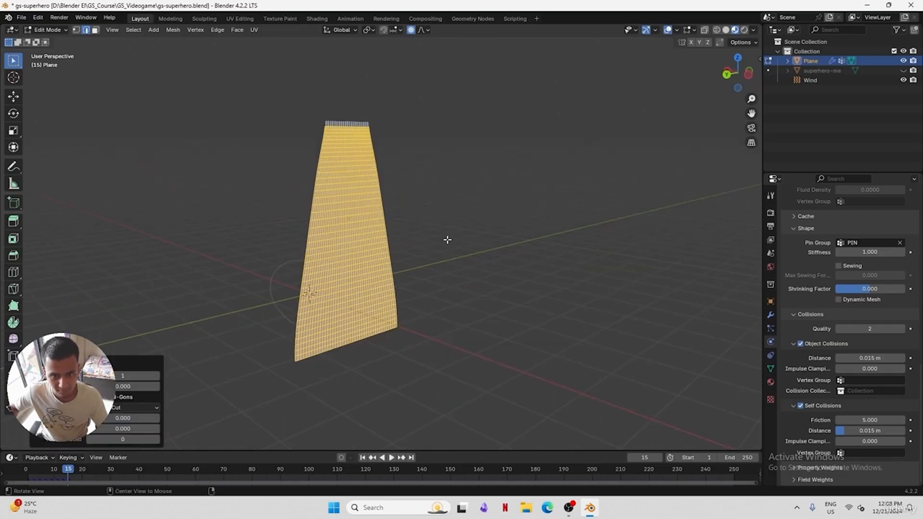
# Save the file and play the simulation from frame 1 to see how the subdivided cape reacts to the wind
pyautogui.press('Tab')
pyautogui.click(28, 472)
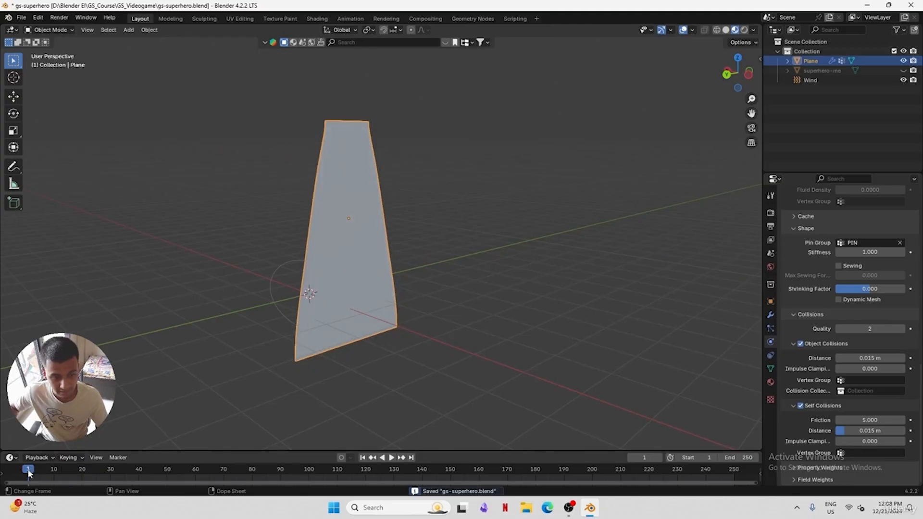
pyautogui.press('space')
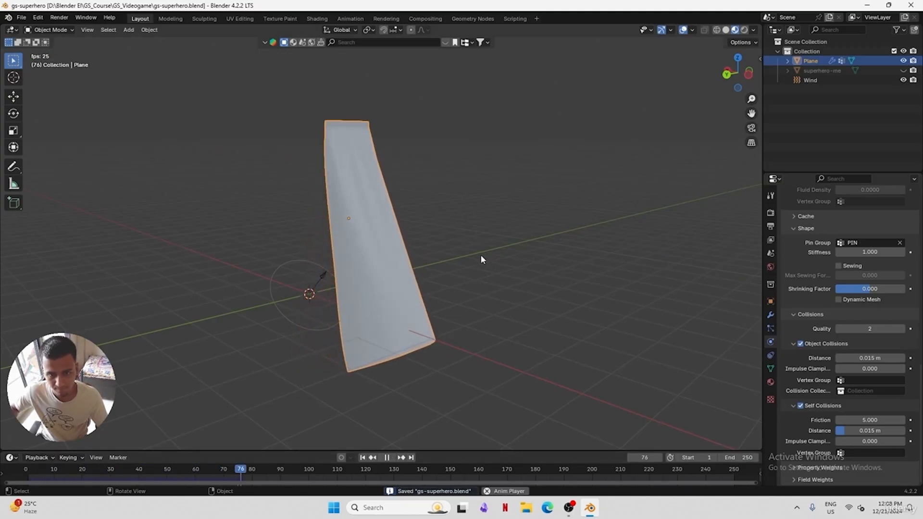
pyautogui.press('space')
# Set the Wind force field's strength to 800, then save the file with the timeline back at frame 1
pyautogui.moveTo(480, 254); pyautogui.dragTo(302, 306, button='middle')
pyautogui.click(302, 306)
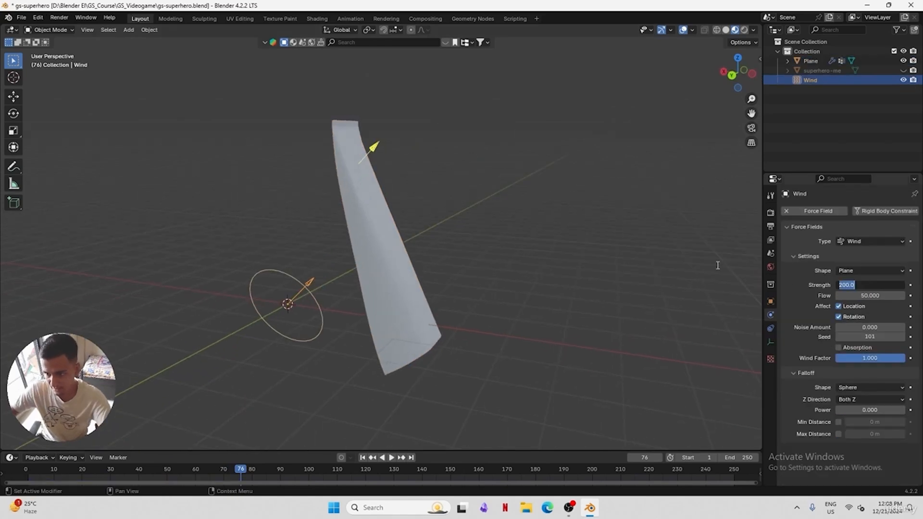
pyautogui.press('Return')
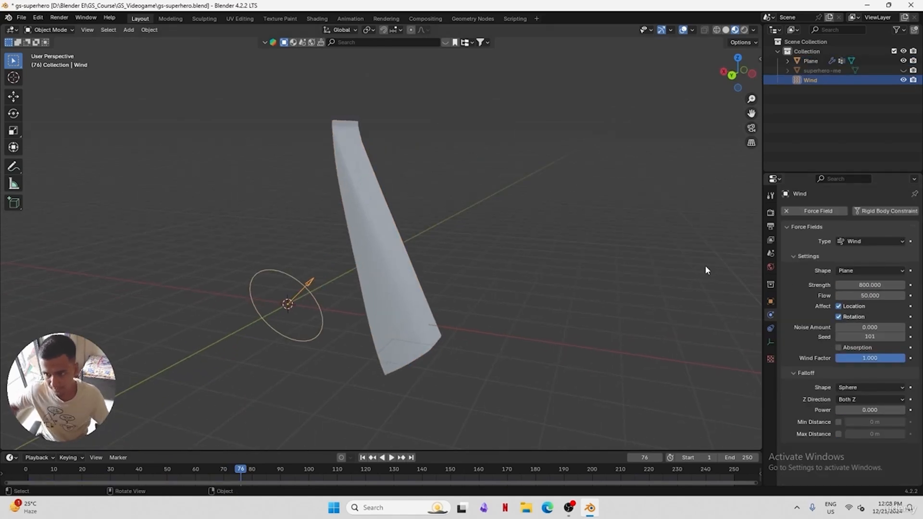
pyautogui.click(29, 473)
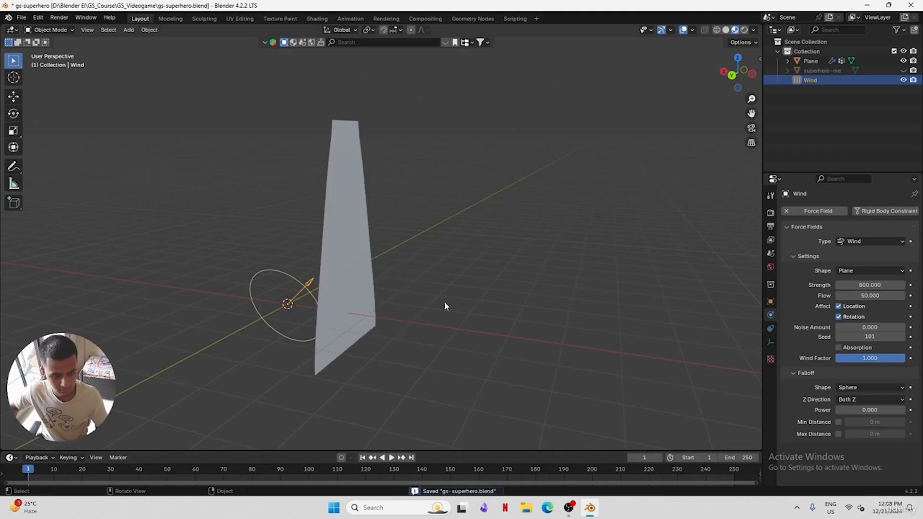
# Preview the cloth simulation, set the wind force field's flow to 20, and save the file with the timeline back at frame 1
pyautogui.press('space')
pyautogui.moveTo(497, 376); pyautogui.dragTo(477, 372, button='middle')
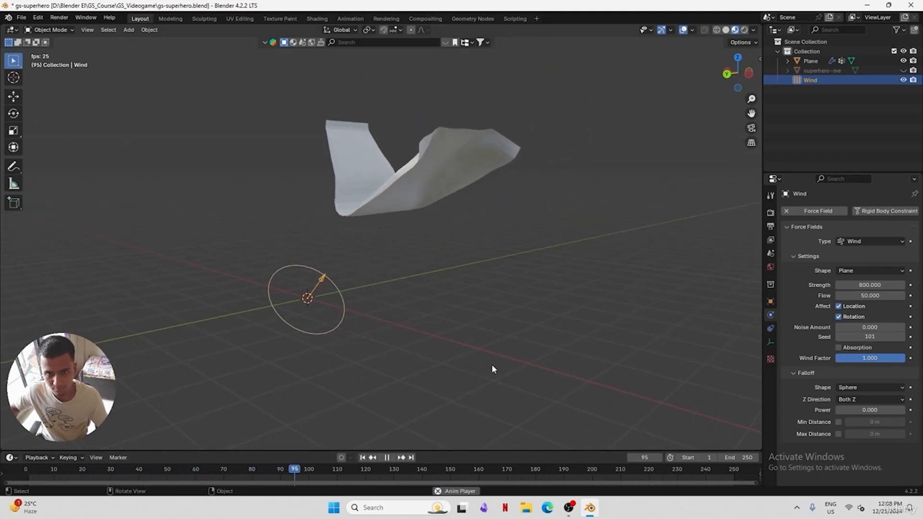
pyautogui.press('space')
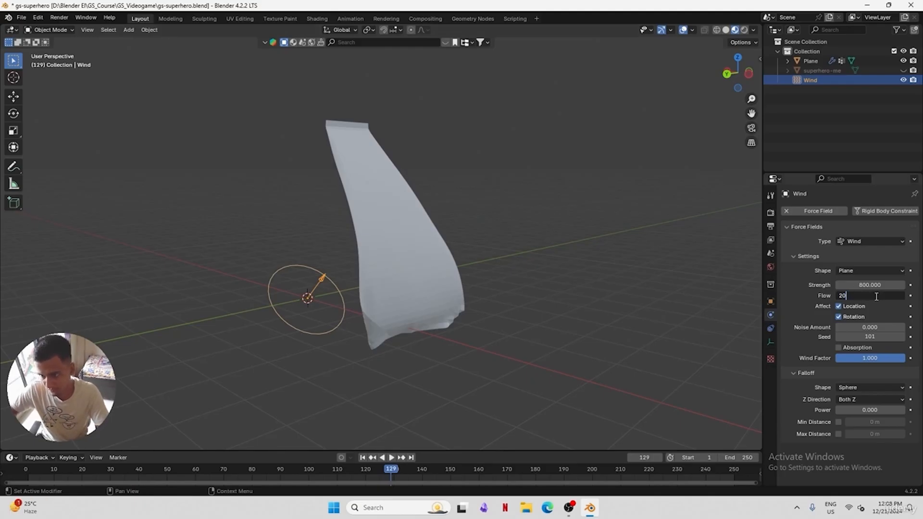
pyautogui.hotkey('ctrl', 's')
pyautogui.click(32, 470)
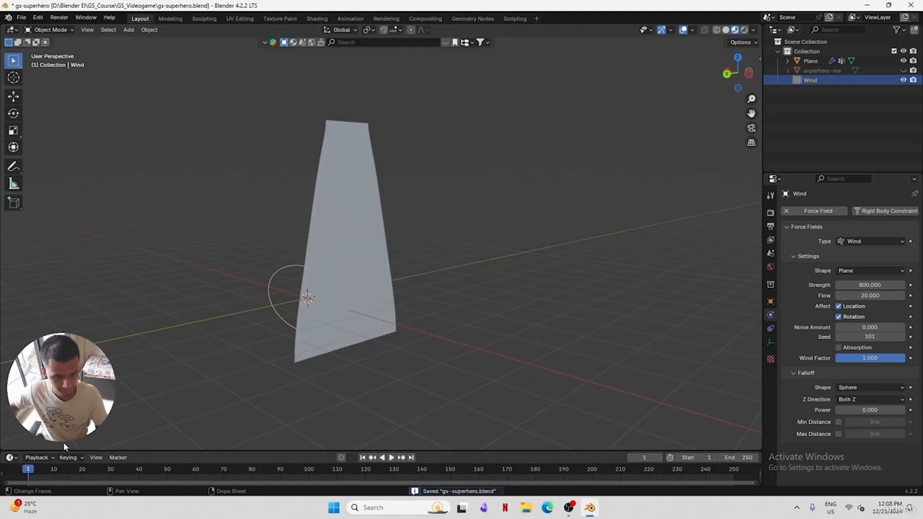
# Play the cloth simulation with the new wind flow and examine the cape's motion from several angles
pyautogui.press('space')
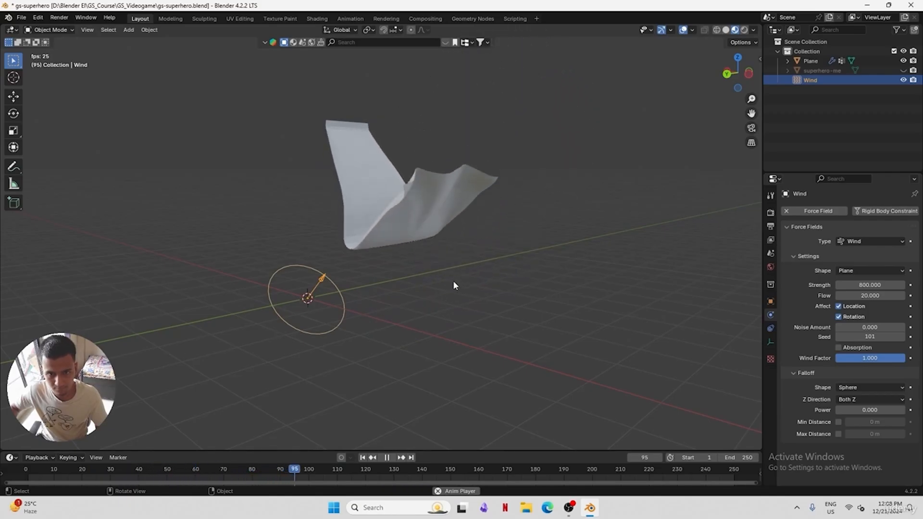
pyautogui.moveTo(506, 287); pyautogui.dragTo(375, 292, button='middle')
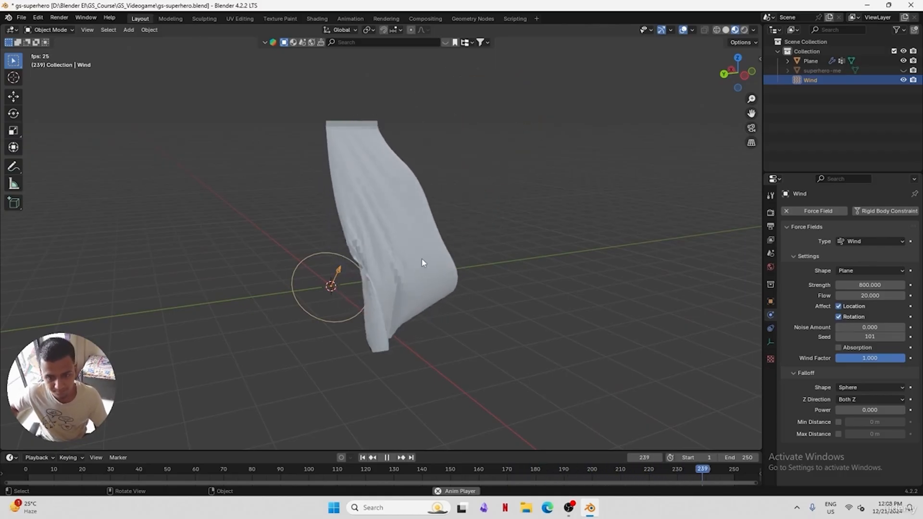
pyautogui.moveTo(423, 282); pyautogui.dragTo(377, 223, button='middle')
pyautogui.scroll(5, 414, 281)
pyautogui.scroll(-5, 419, 171)
# Apply smooth shading to the cape plane and save the file
pyautogui.click(371, 200)
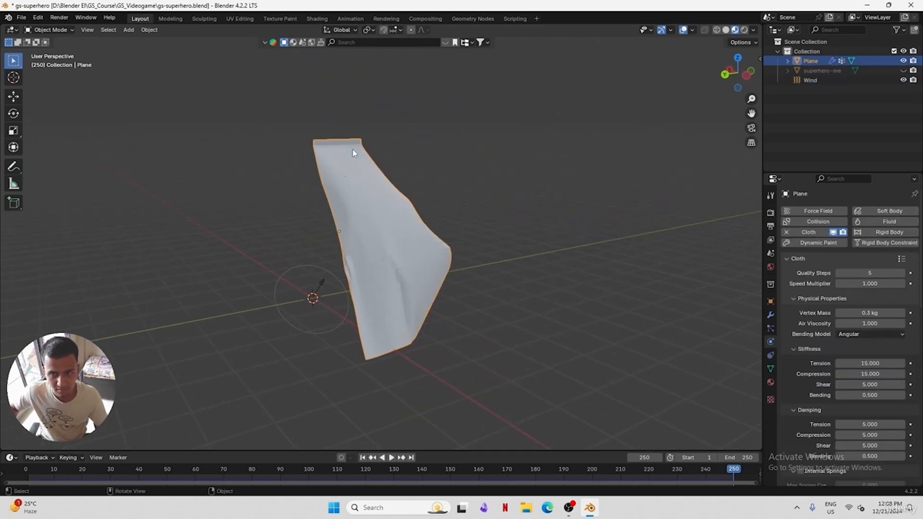
pyautogui.rightClick(352, 174)
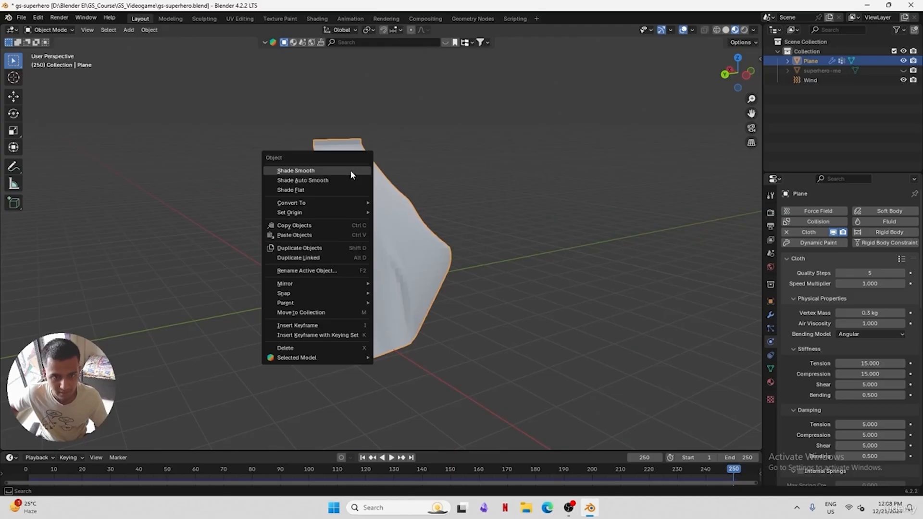
pyautogui.click(349, 171)
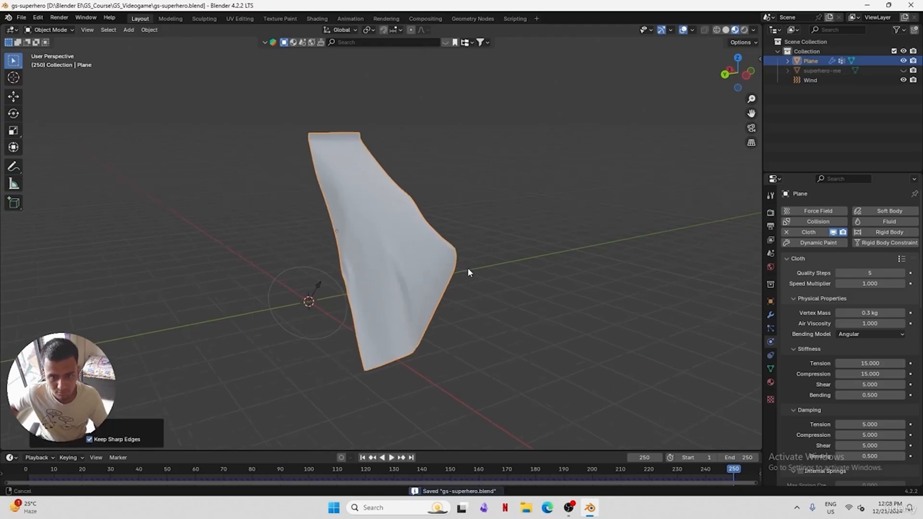
# Replay the simulation from frame 1 to check the smooth-shaded cape, stopping at frame 40
pyautogui.scroll(2, 469, 268)
pyautogui.click(28, 469)
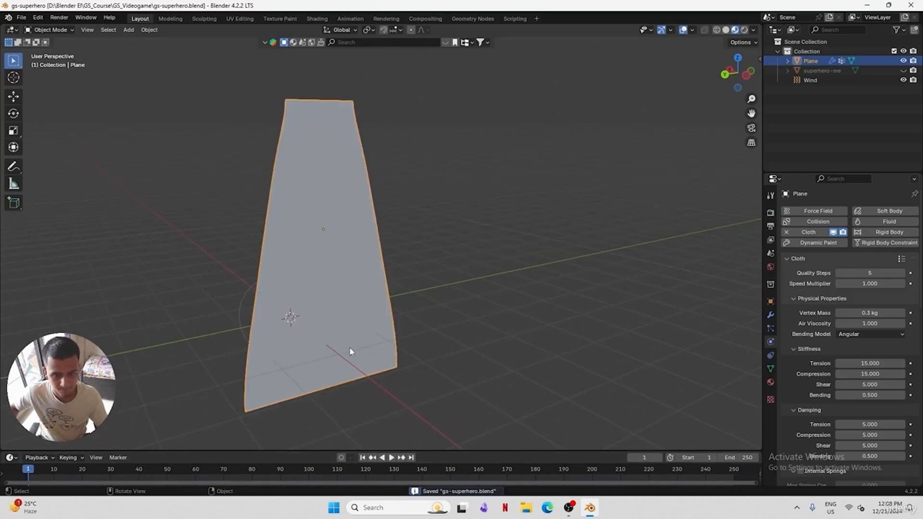
pyautogui.press('space')
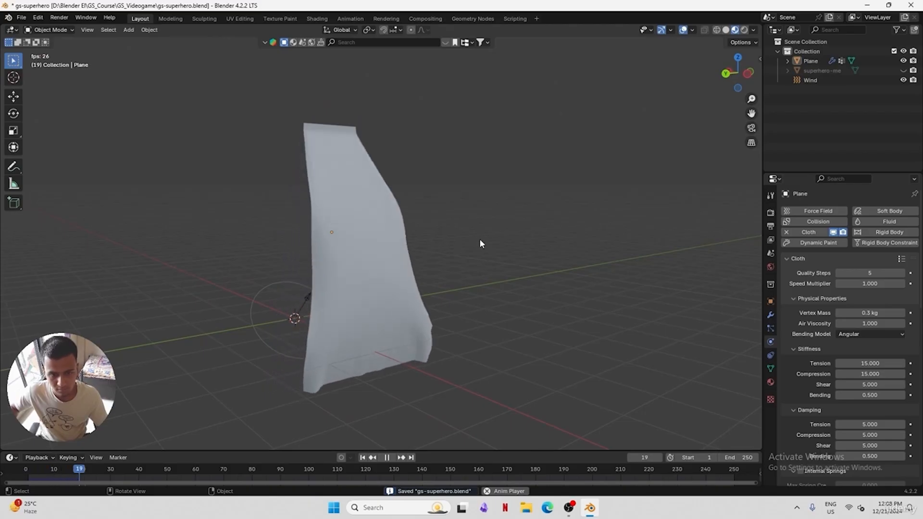
pyautogui.moveTo(401, 275); pyautogui.dragTo(697, 299, button='middle')
pyautogui.press('Escape')
# Add a Solidify modifier to the cape plane
pyautogui.click(462, 227)
pyautogui.click(770, 316)
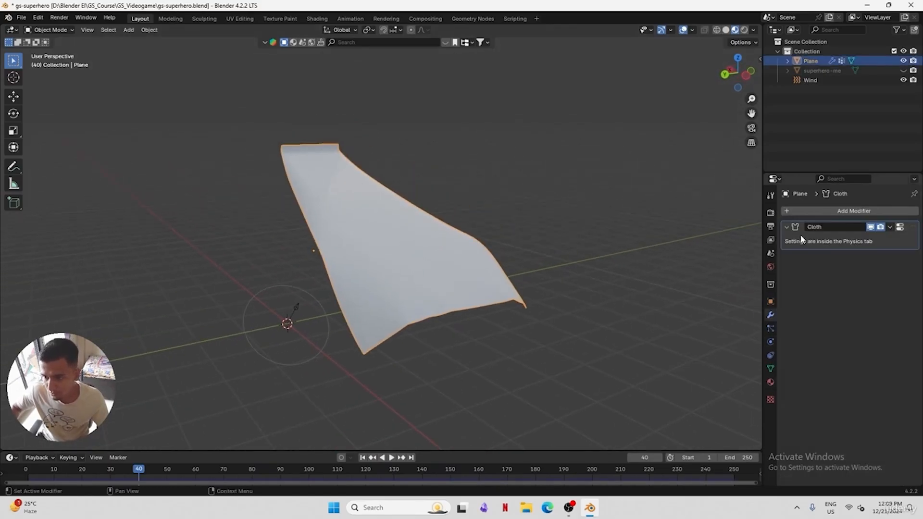
pyautogui.click(811, 212)
pyautogui.click(811, 210)
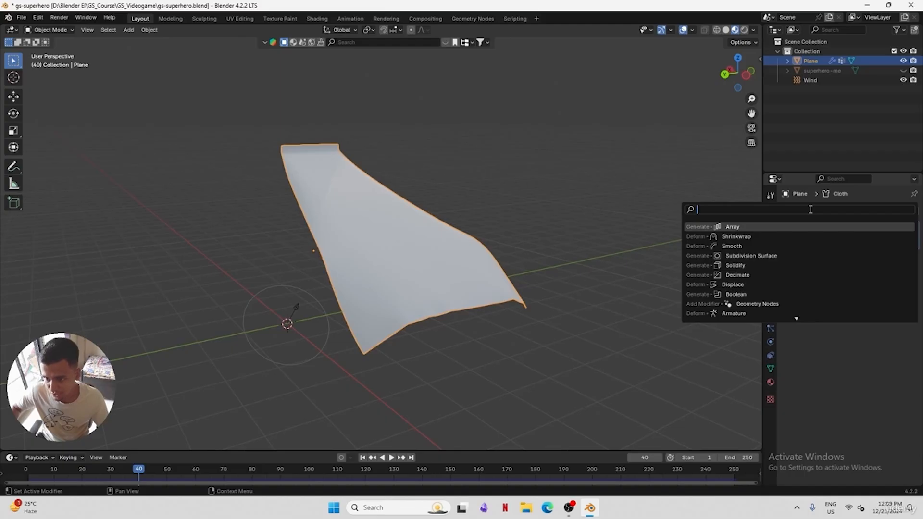
pyautogui.write('sol')
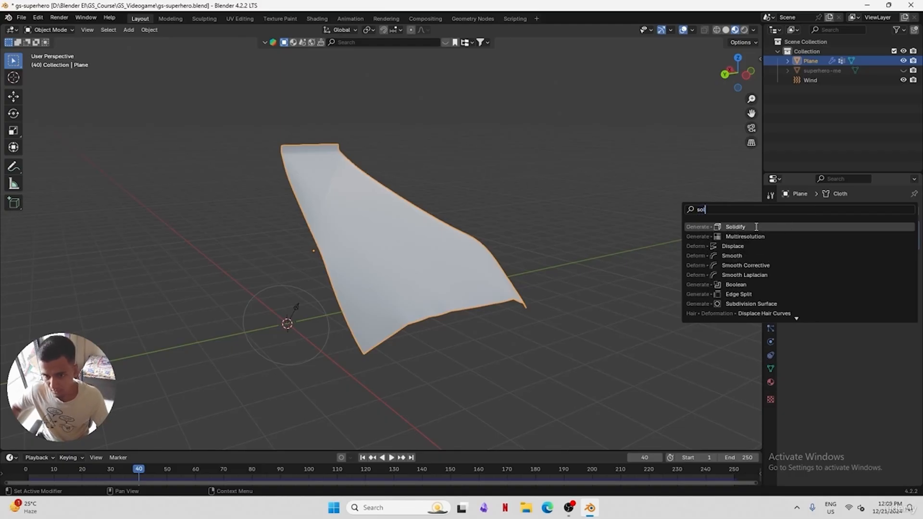
pyautogui.click(756, 227)
# Set the Solidify modifier's thickness to 0.005 m and save the file
pyautogui.scroll(8, 512, 267)
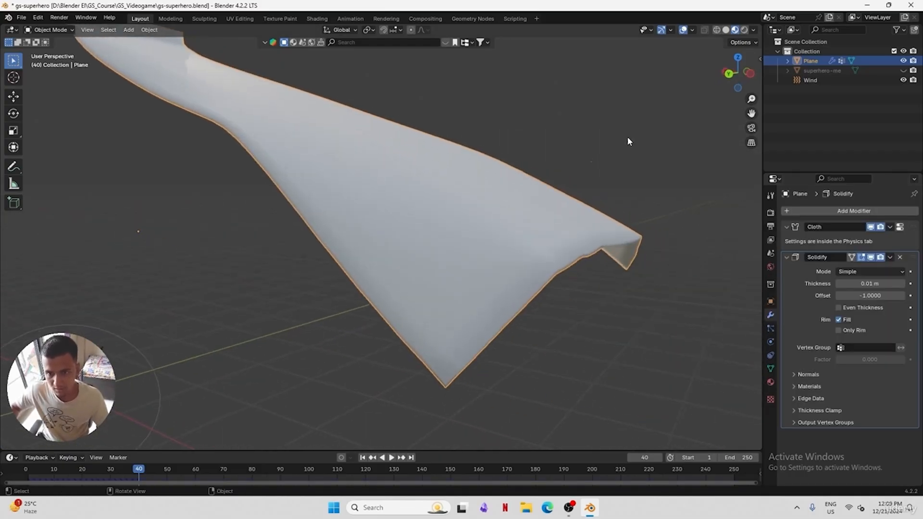
pyautogui.scroll(-6, 561, 250)
pyautogui.click(561, 250)
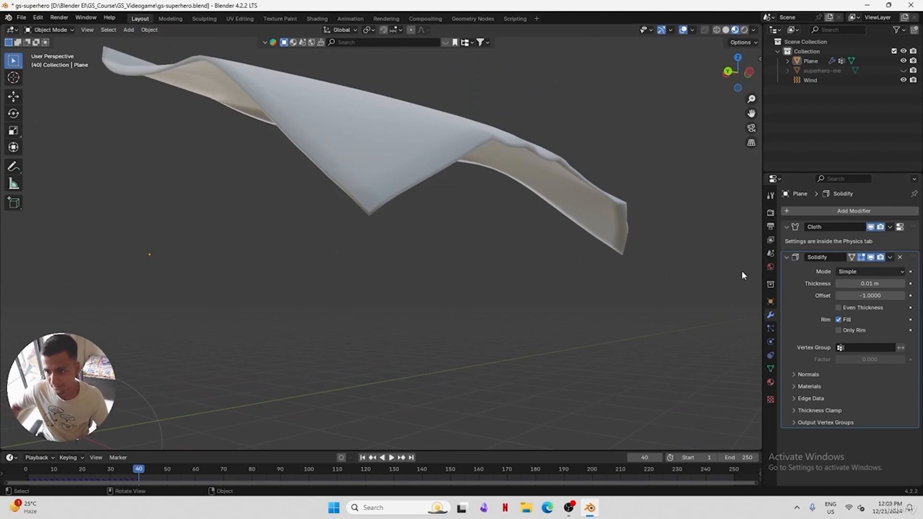
pyautogui.click(839, 284)
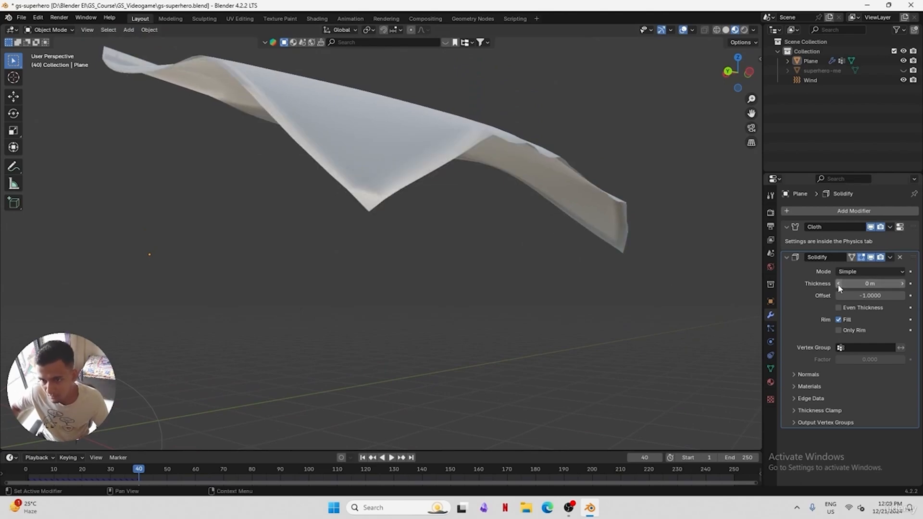
pyautogui.click(902, 284)
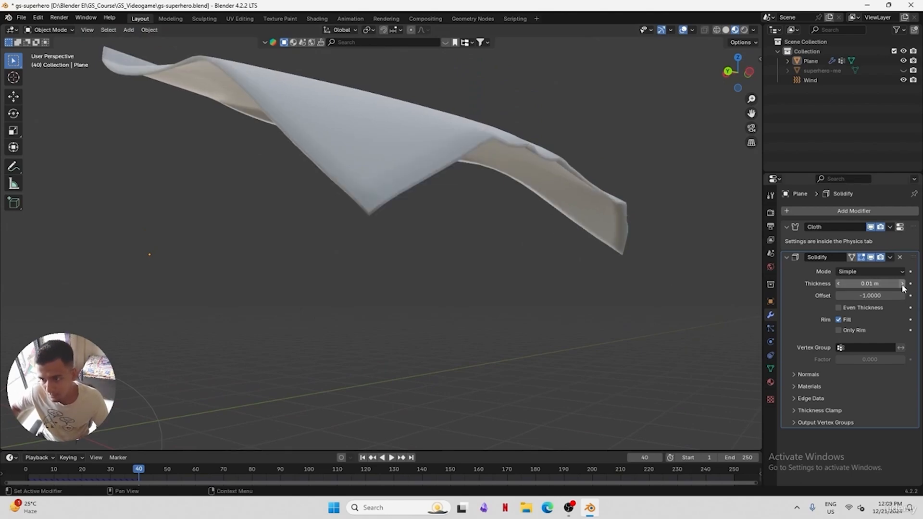
pyautogui.moveTo(666, 285); pyautogui.dragTo(585, 240, button='middle')
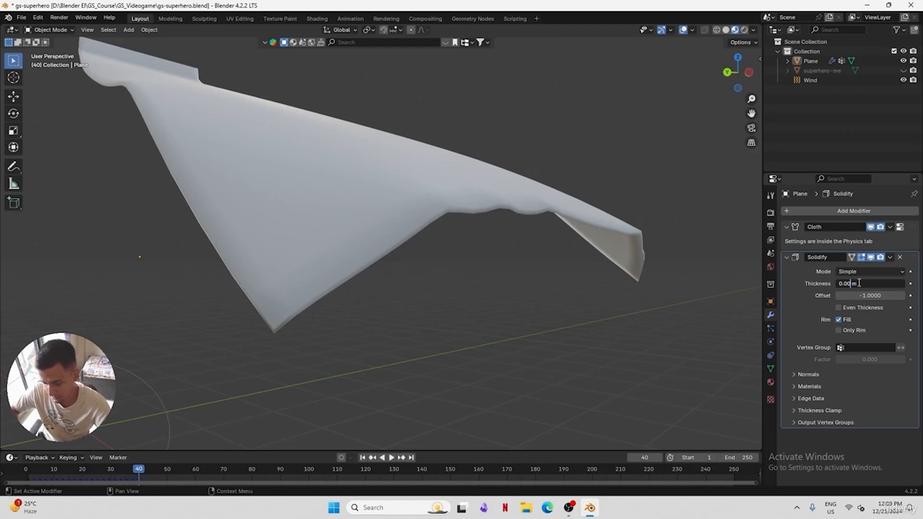
pyautogui.write('5')
pyautogui.press('Return')
pyautogui.moveTo(543, 184); pyautogui.dragTo(654, 205, button='middle')
pyautogui.scroll(-3, 634, 138)
pyautogui.moveTo(604, 152); pyautogui.dragTo(504, 272, button='middle')
pyautogui.hotkey('ctrl', 's')
# Unhide the superhero-me image plane so it stands in front of the cape, and save the file
pyautogui.click(440, 256)
pyautogui.click(574, 184)
pyautogui.click(301, 313)
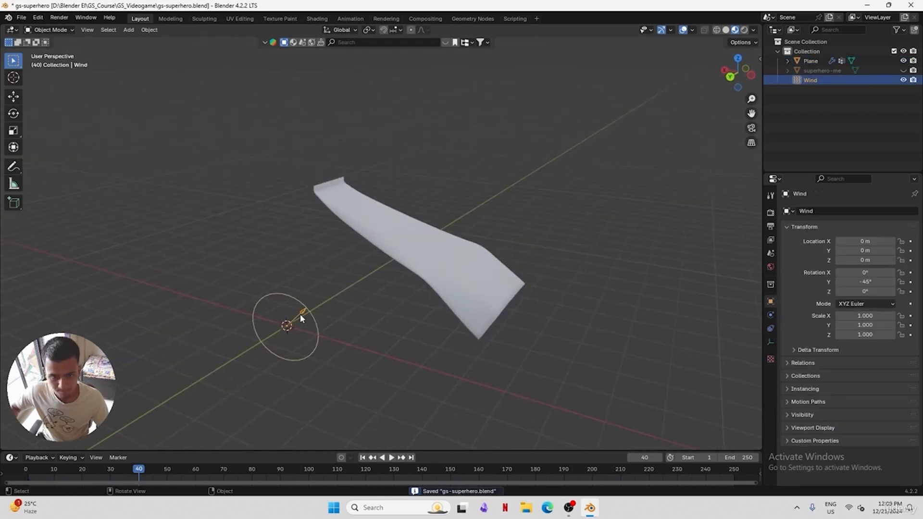
pyautogui.moveTo(301, 313); pyautogui.dragTo(399, 362, button='middle')
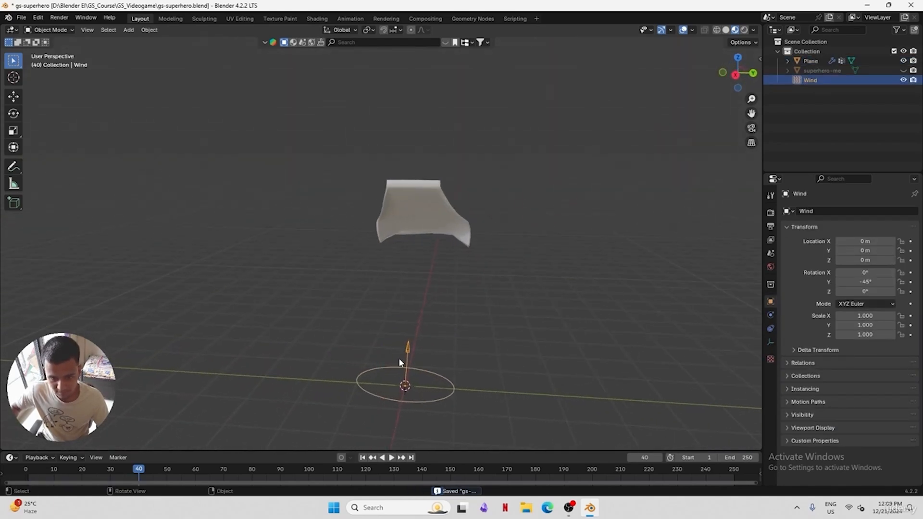
pyautogui.moveTo(454, 310); pyautogui.dragTo(520, 323, button='middle')
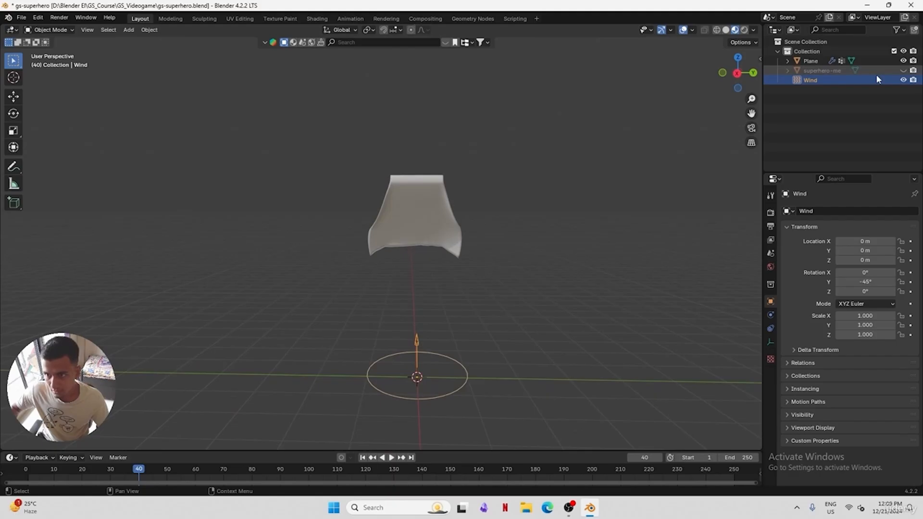
pyautogui.click(904, 71)
pyautogui.hotkey('ctrl', 's')
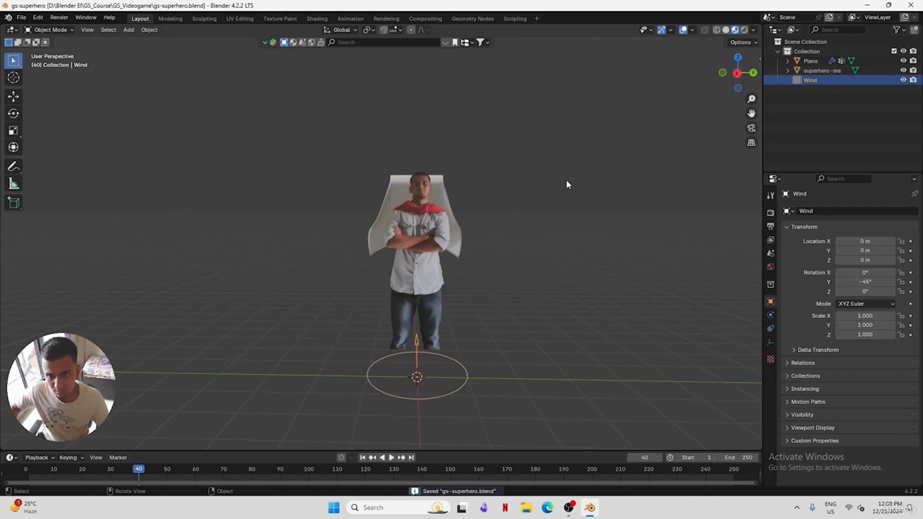
# Frame the superhero and cape from the front and add a camera to the scene
pyautogui.keyDown('shift'); pyautogui.moveTo(566, 185); pyautogui.dragTo(466, 254, button='middle'); pyautogui.keyUp('shift')
pyautogui.click(466, 254)
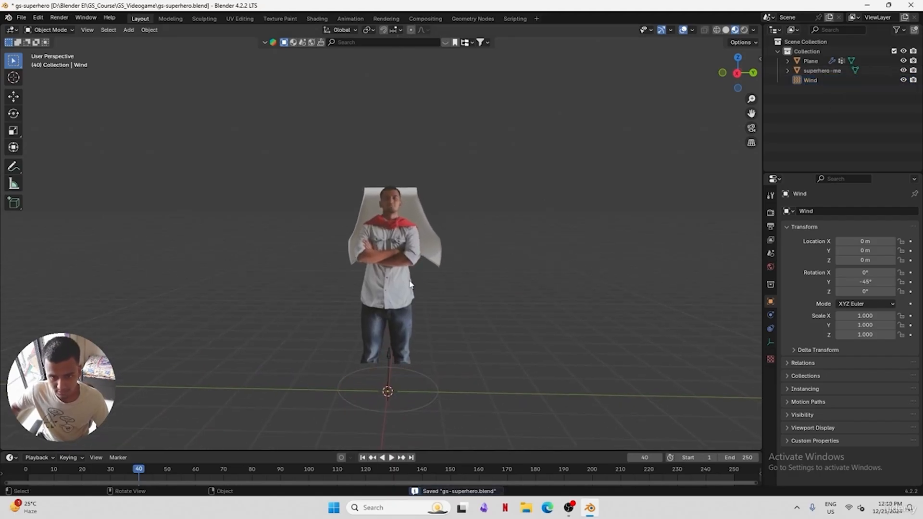
pyautogui.click(425, 274)
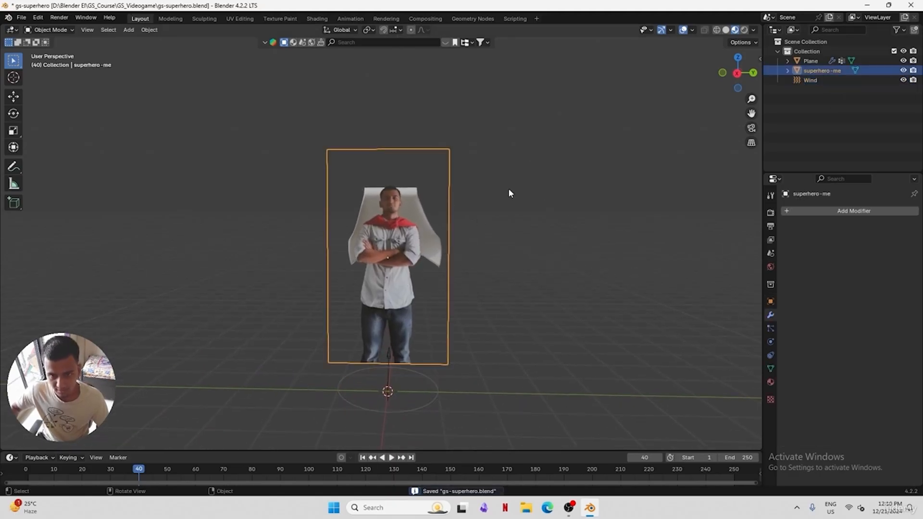
pyautogui.click(528, 258)
pyautogui.hotkey('shift', 'a')
pyautogui.moveTo(527, 289)
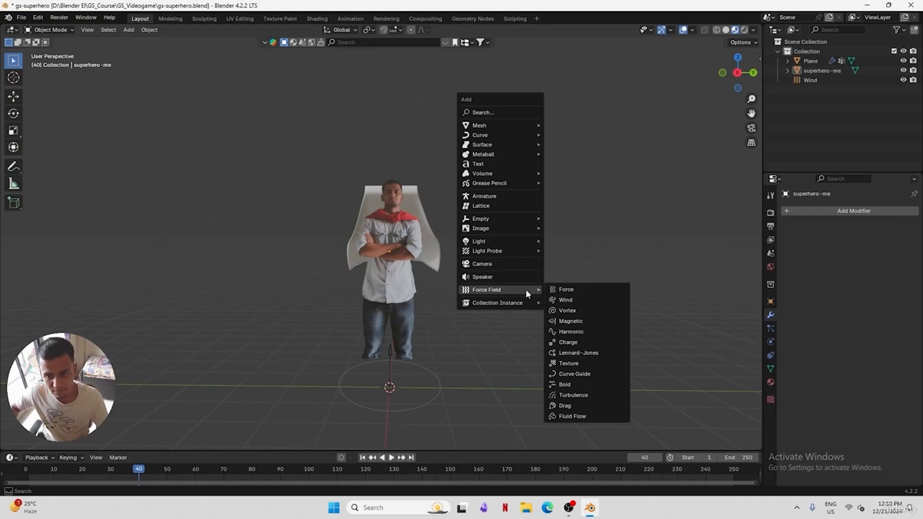
pyautogui.click(502, 264)
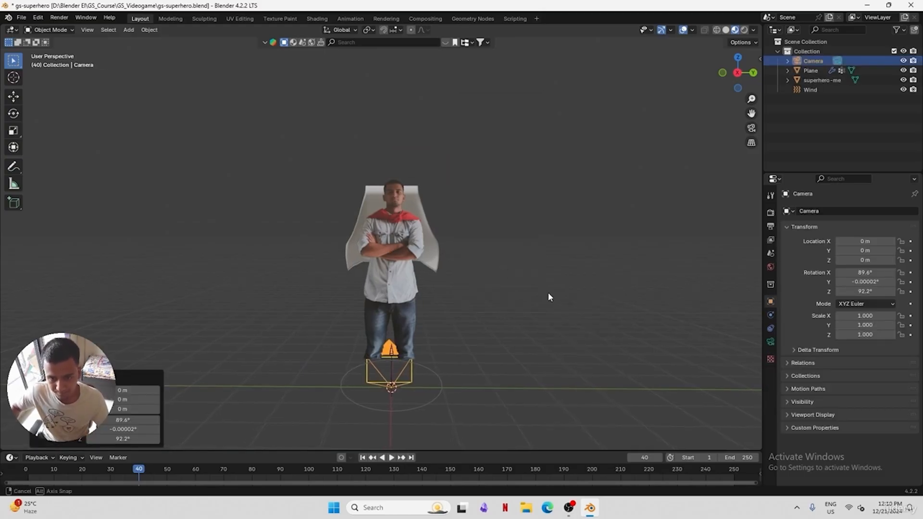
# Align the camera to the current view and shift it slightly to centre the superhero in the frame
pyautogui.press('ctrl+alt+KP_0')
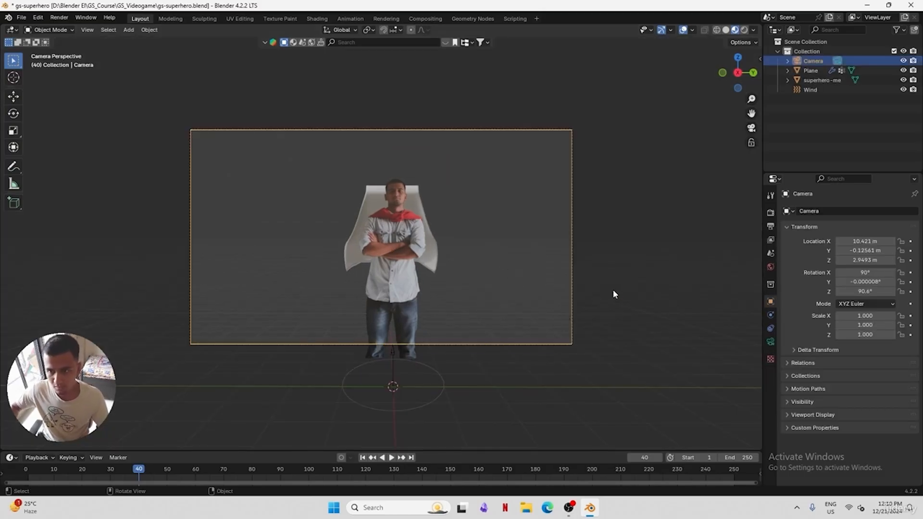
pyautogui.press('g')
pyautogui.click(526, 285)
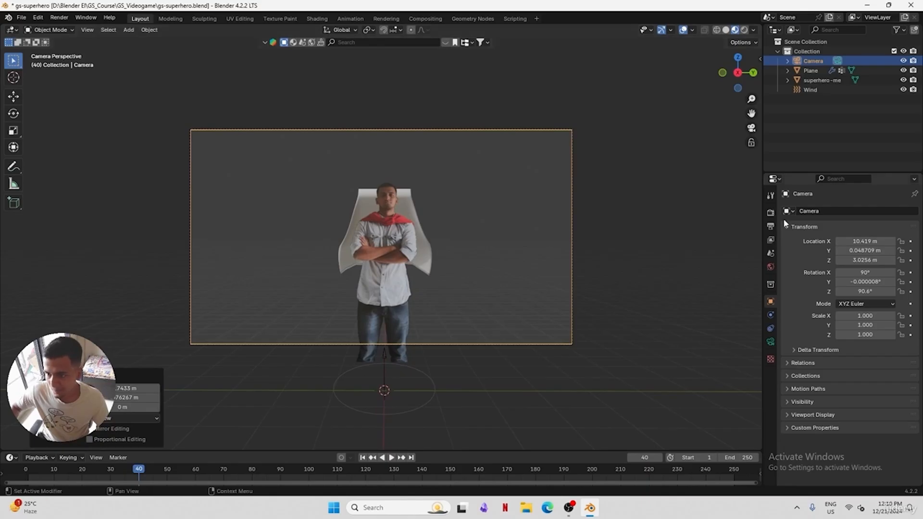
# Set the output resolution to 2100 by 900 px with Render Region enabled, and save the file
pyautogui.click(770, 217)
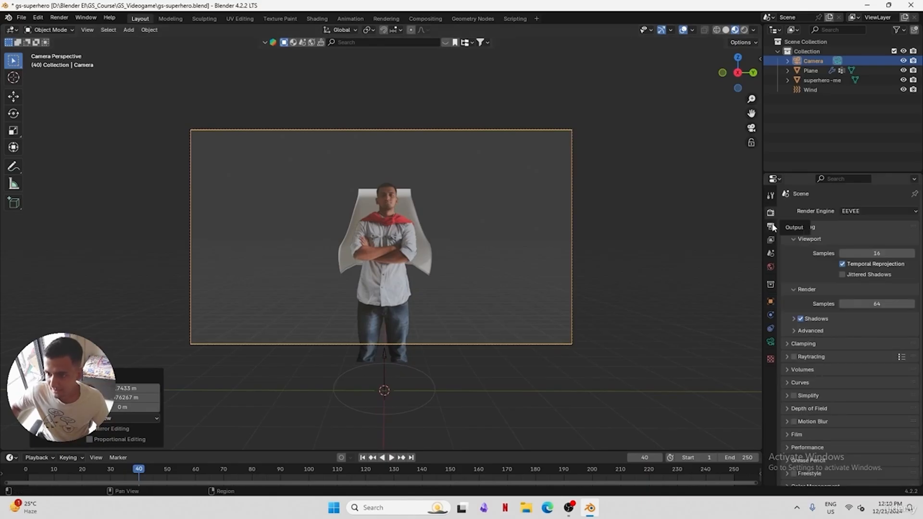
pyautogui.click(771, 226)
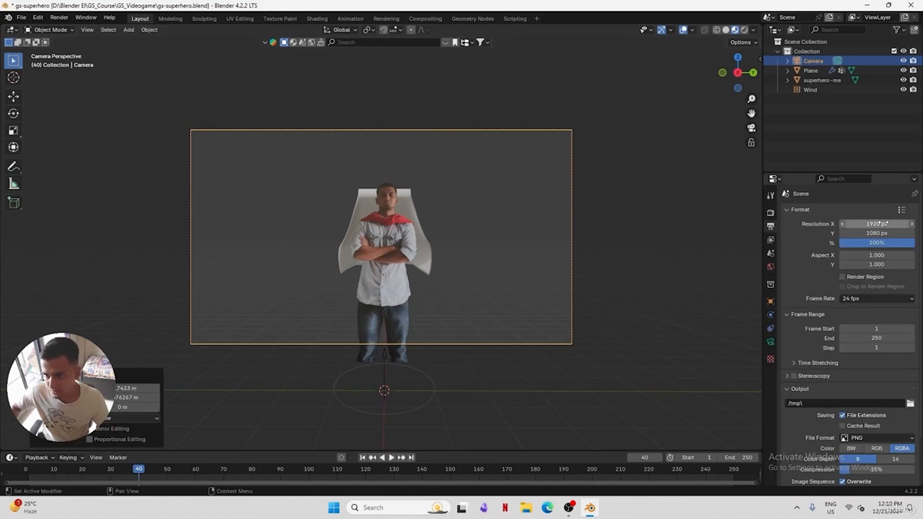
pyautogui.click(885, 223)
pyautogui.write('2100')
pyautogui.press('Return')
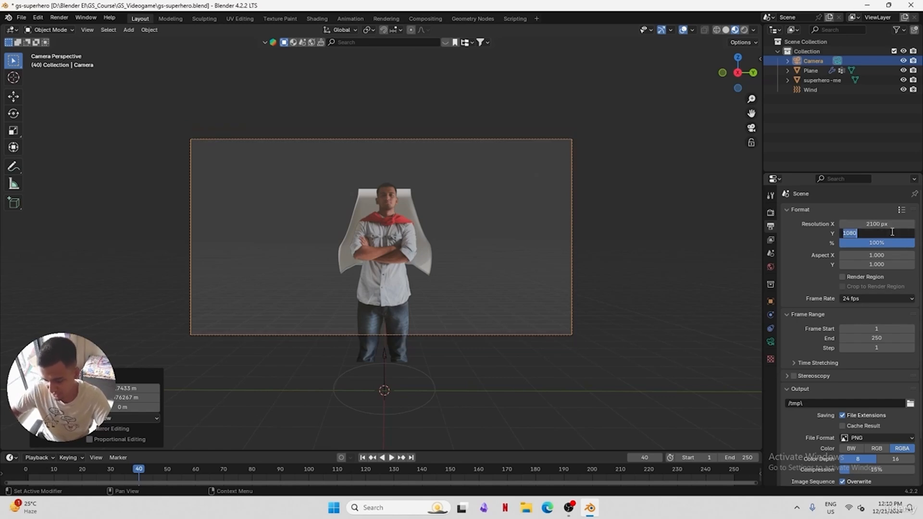
pyautogui.press('Return')
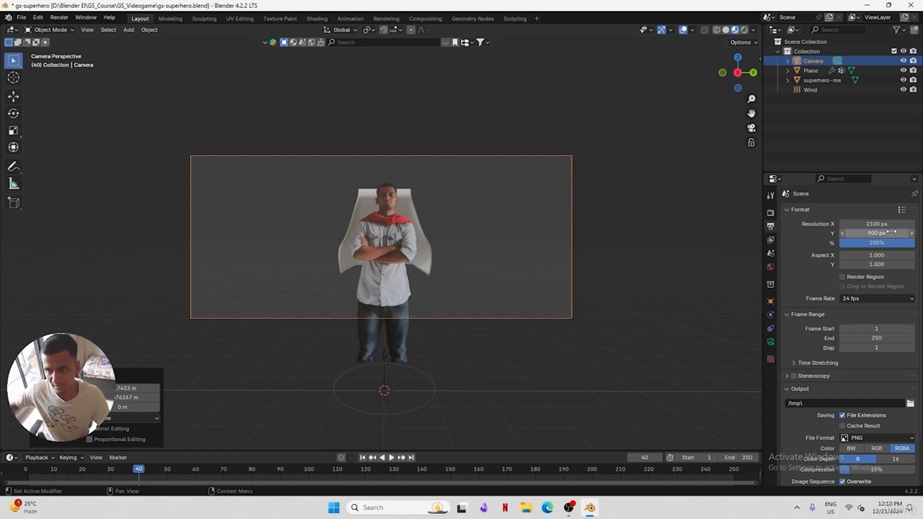
pyautogui.click(842, 278)
pyautogui.hotkey('ctrl', 's')
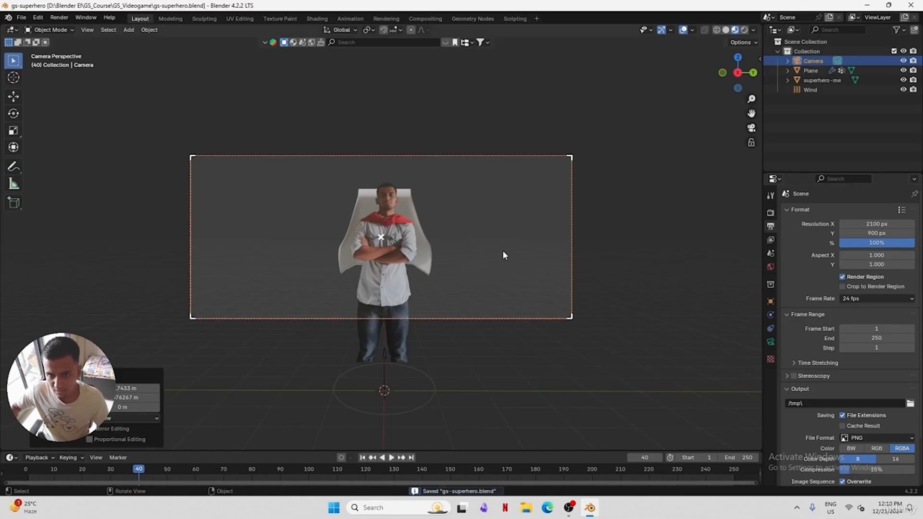
# Move the camera back along its local Z axis to fit more of the superhero in the frame
pyautogui.press('g')
pyautogui.press('z')
pyautogui.press('z')
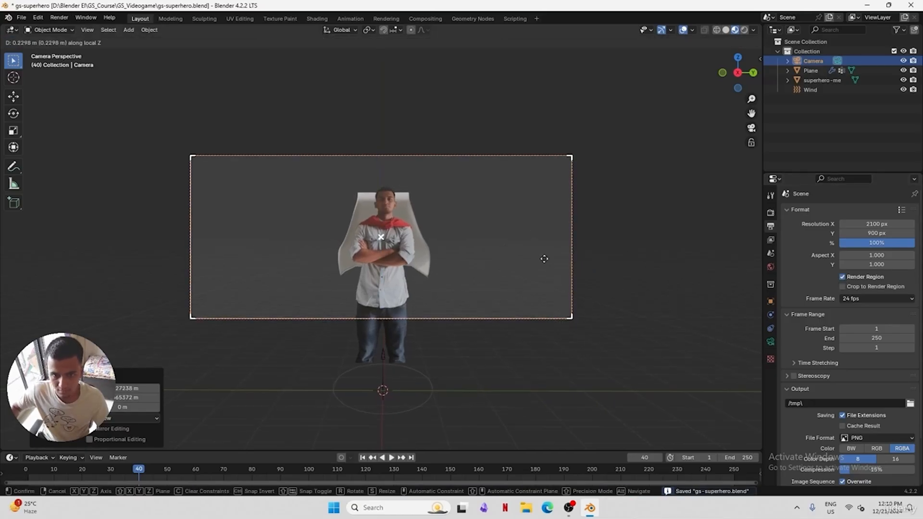
pyautogui.click(550, 280)
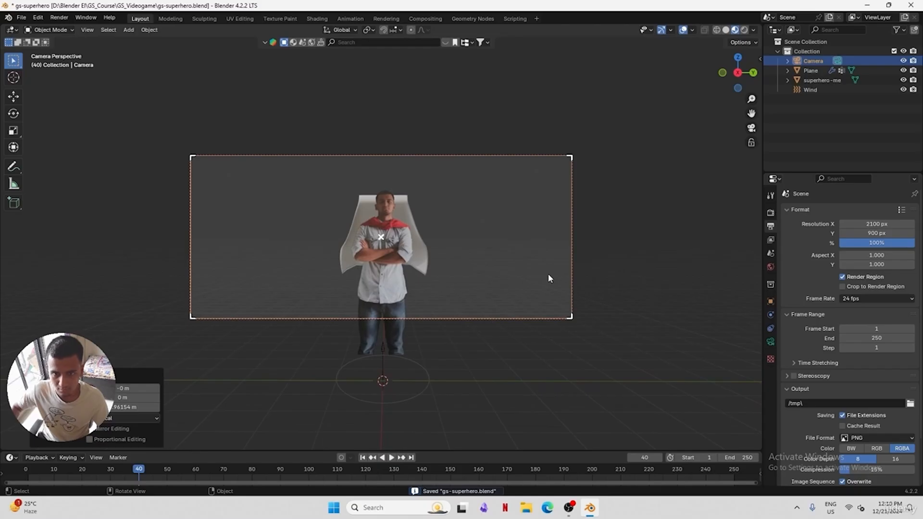
# Move the camera farther back and adjust its height along Z to fit nearly the whole superhero in frame, and save the file
pyautogui.press('g')
pyautogui.press('z')
pyautogui.click(520, 260)
pyautogui.press('g')
pyautogui.press('z')
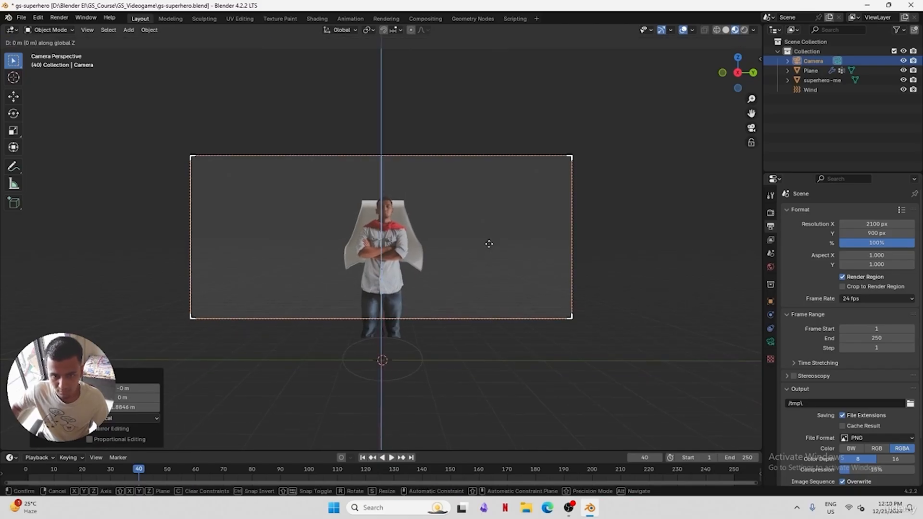
pyautogui.click(490, 265)
pyautogui.hotkey('ctrl', 's')
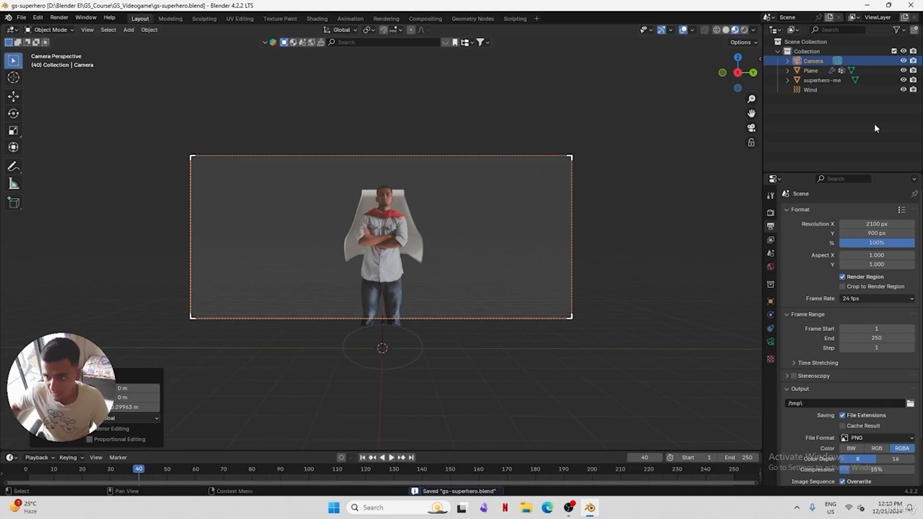
# Rename the Plane object as cape
pyautogui.click(807, 71)
pyautogui.doubleClick(810, 70)
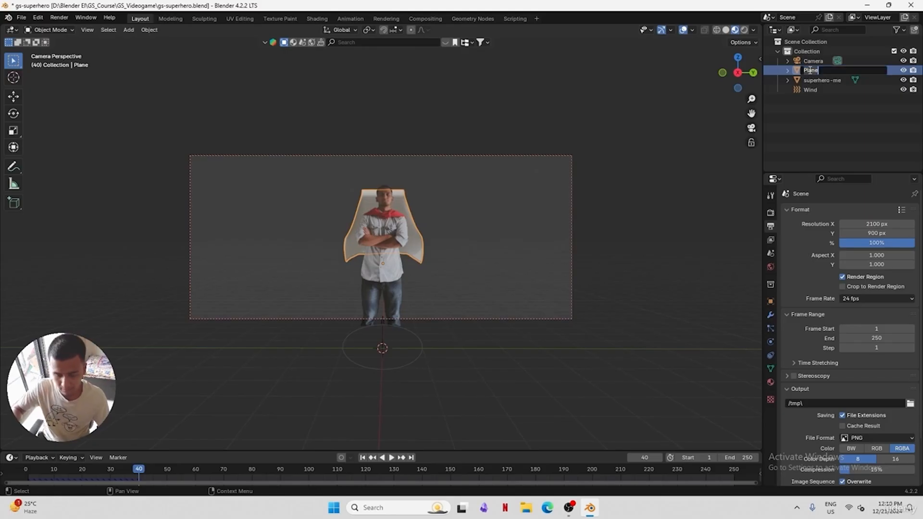
pyautogui.write('cape')
pyautogui.press('Return')
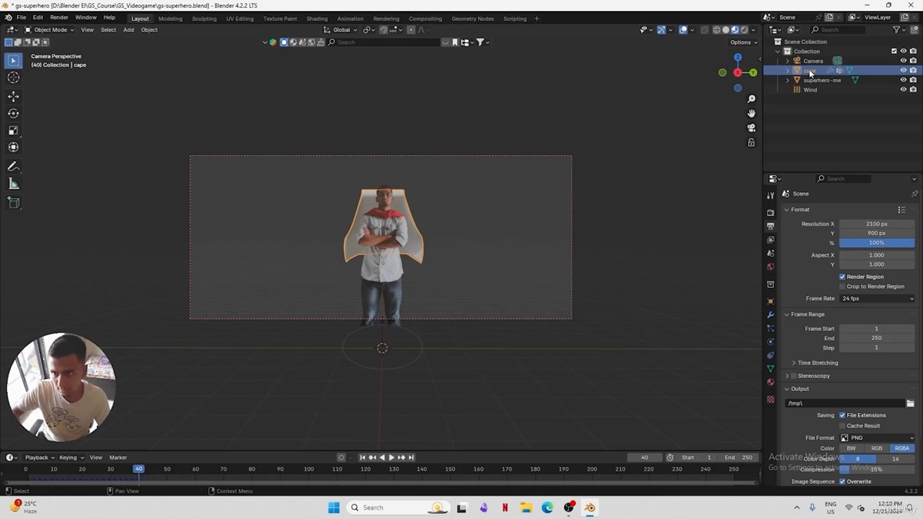
# Lower the cape along the Z axis so its upper edge sits near the superhero's shoulders
pyautogui.press('g')
pyautogui.press('z')
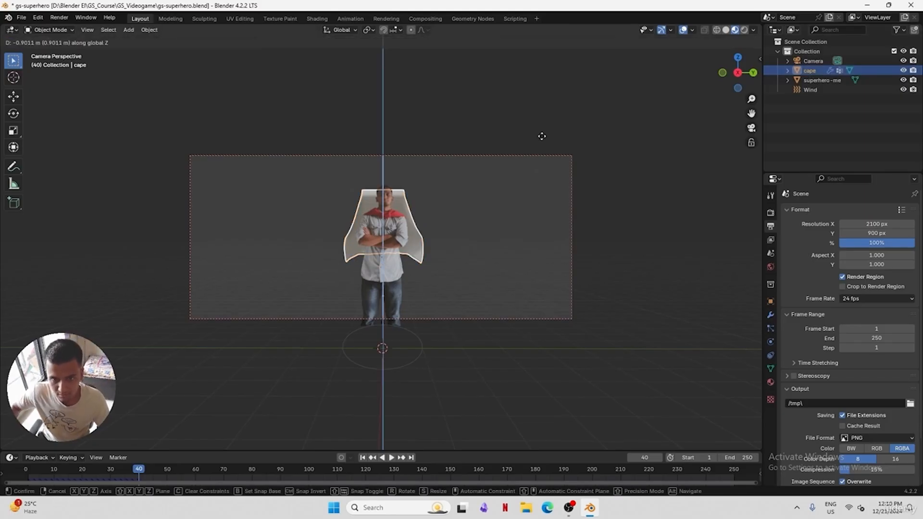
pyautogui.click(541, 138)
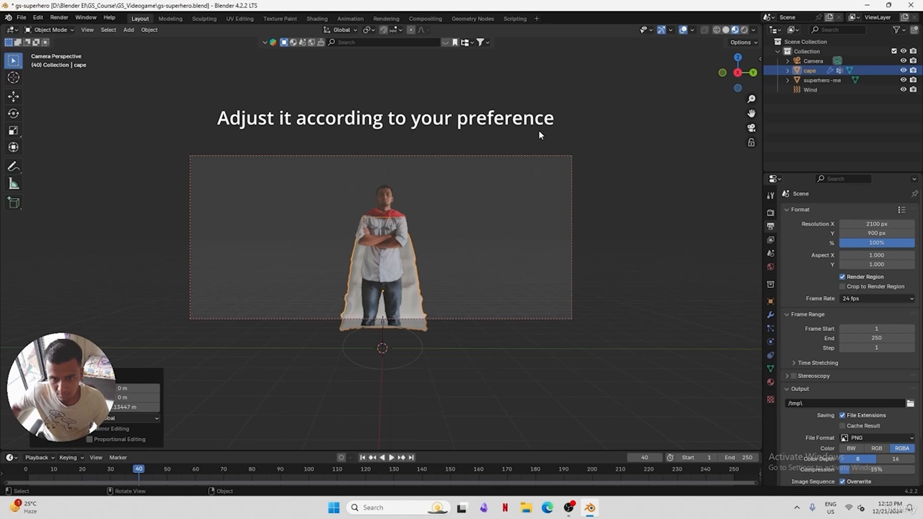
pyautogui.press('s')
pyautogui.press('z')
pyautogui.press('z')
pyautogui.press('z')
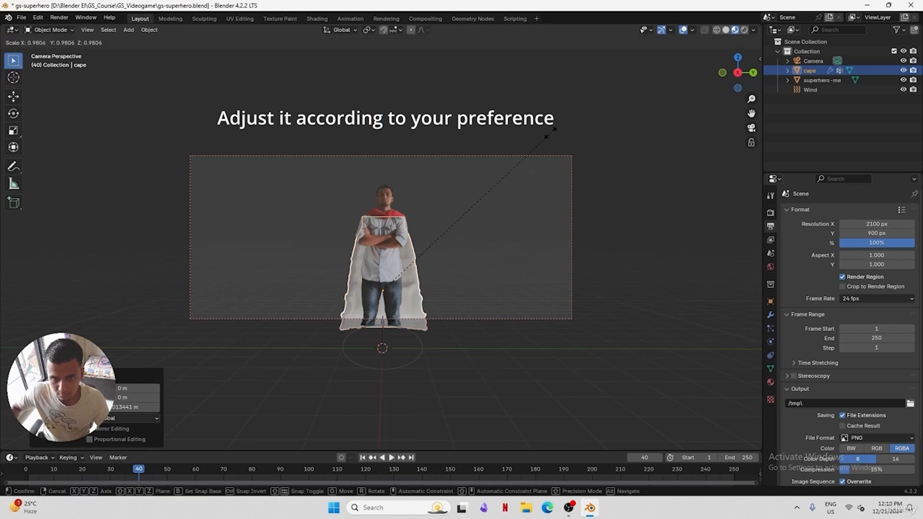
pyautogui.rightClick(549, 135)
# Fine-tune the cape's height along Z so its upper edge hides behind the red collar, and save the file
pyautogui.press('g')
pyautogui.press('z')
pyautogui.click(538, 137)
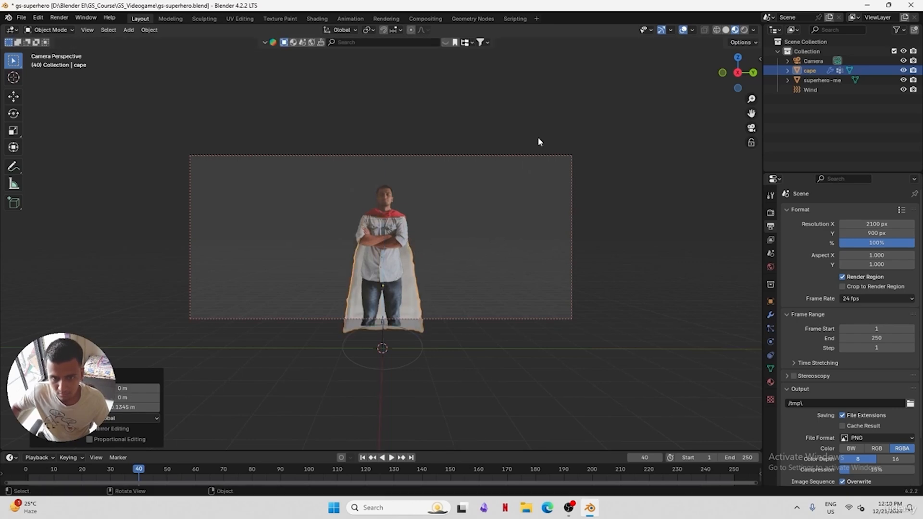
pyautogui.press('g')
pyautogui.press('z')
pyautogui.press('z')
pyautogui.press('z')
pyautogui.press('z')
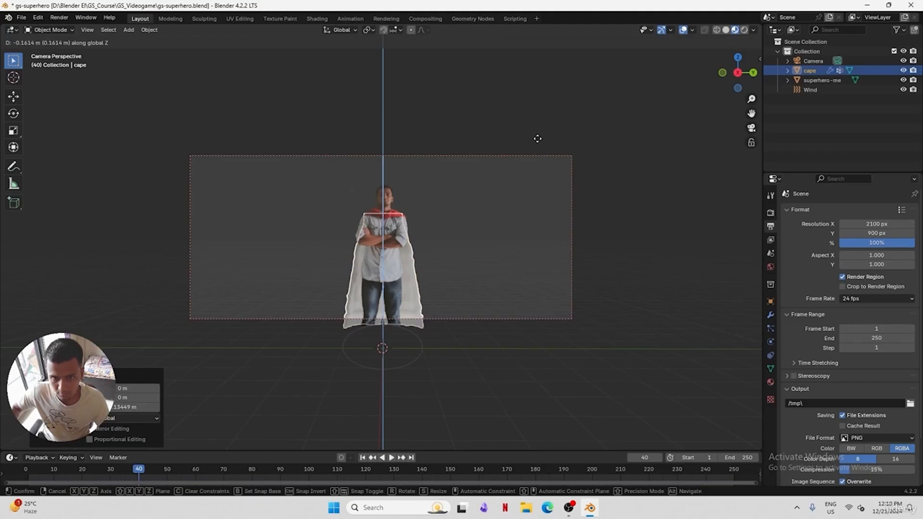
pyautogui.click(538, 138)
pyautogui.click(614, 178)
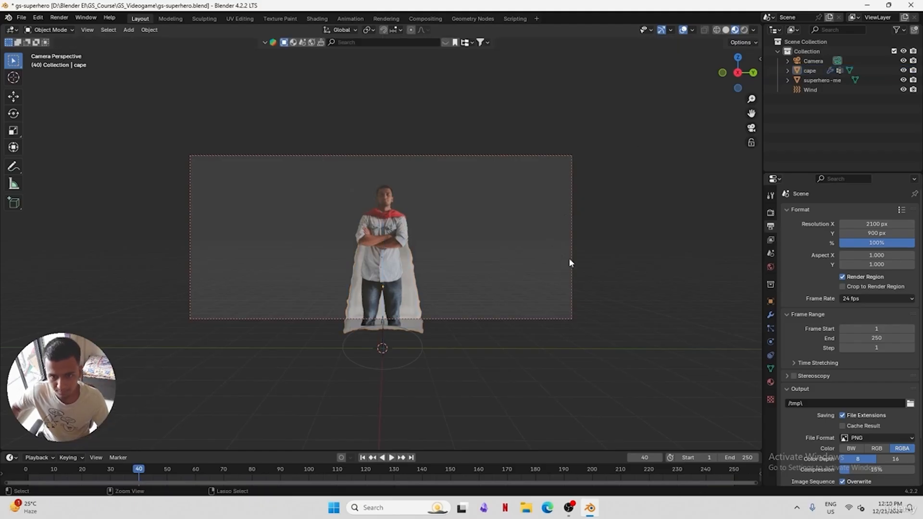
pyautogui.hotkey('ctrl', 's')
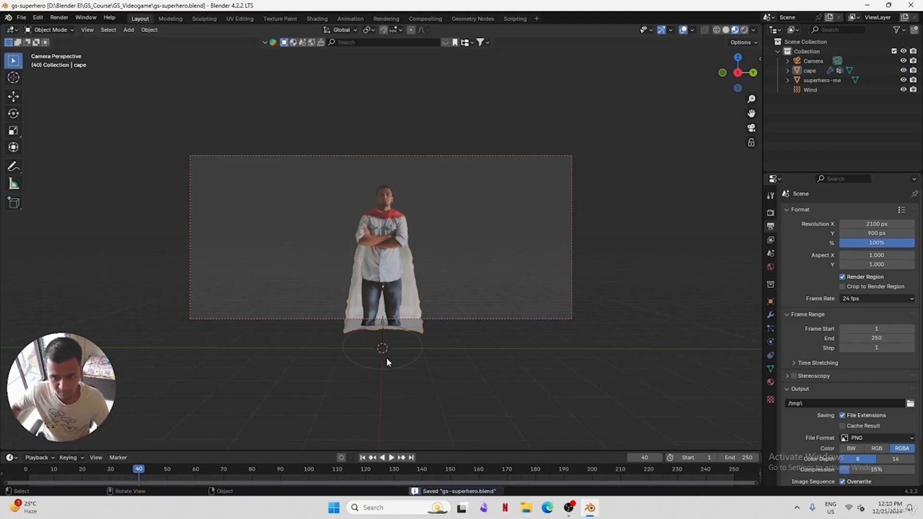
# Play the cape simulation from the first frame to check how the lowered cape moves
pyautogui.click(29, 474)
pyautogui.press('space')
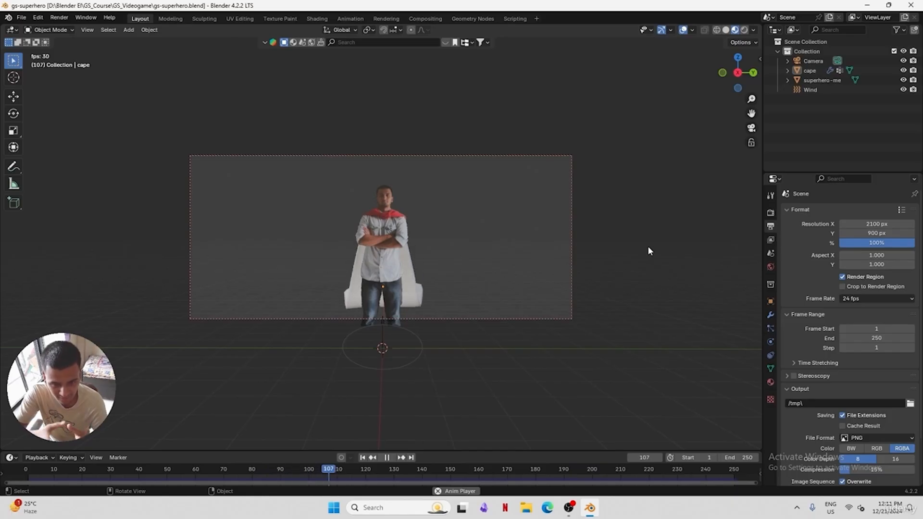
pyautogui.press('space')
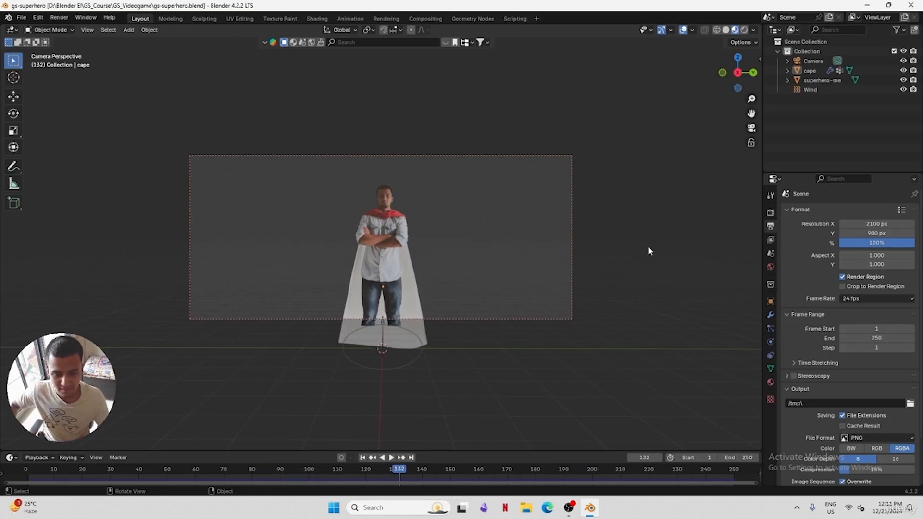
# Select the Wind force field and rotate it by about -55.3° so it blows diagonally across the cape
pyautogui.click(381, 340)
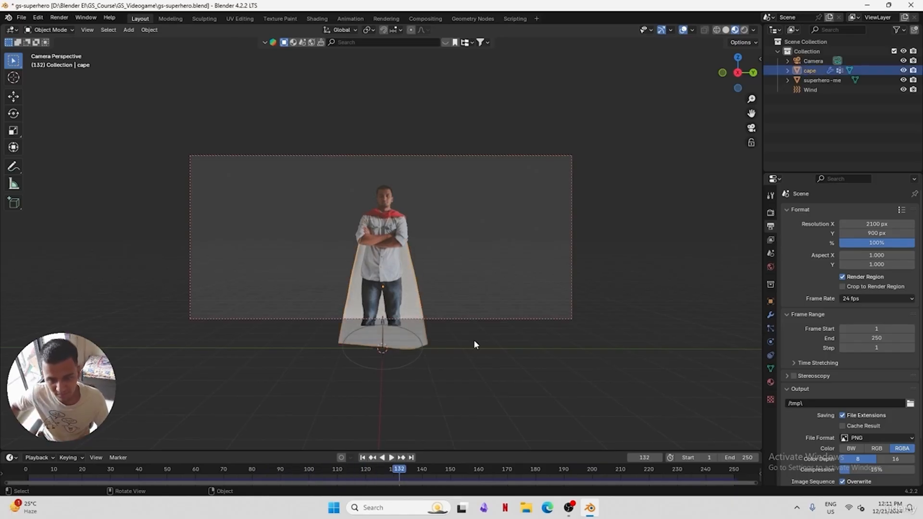
pyautogui.click(404, 357)
pyautogui.hotkey('ctrl', 's')
pyautogui.press('r')
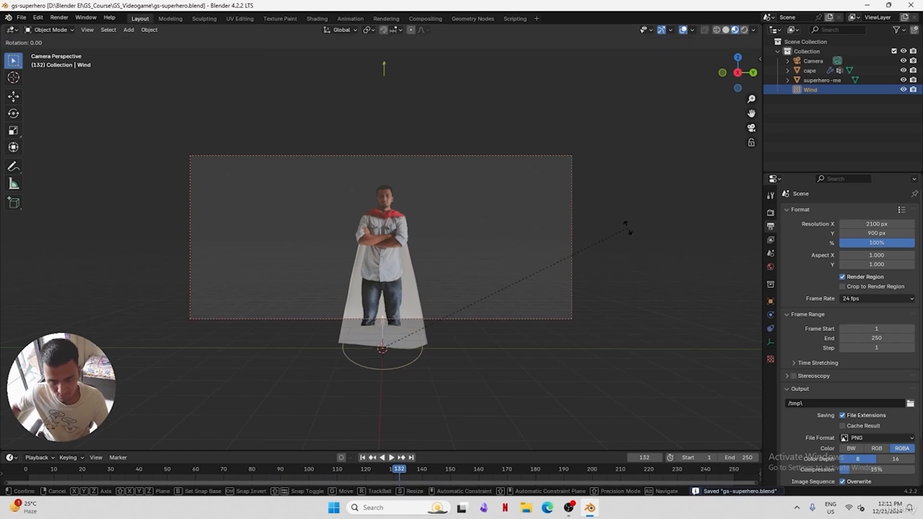
pyautogui.press('z')
pyautogui.click(551, 434)
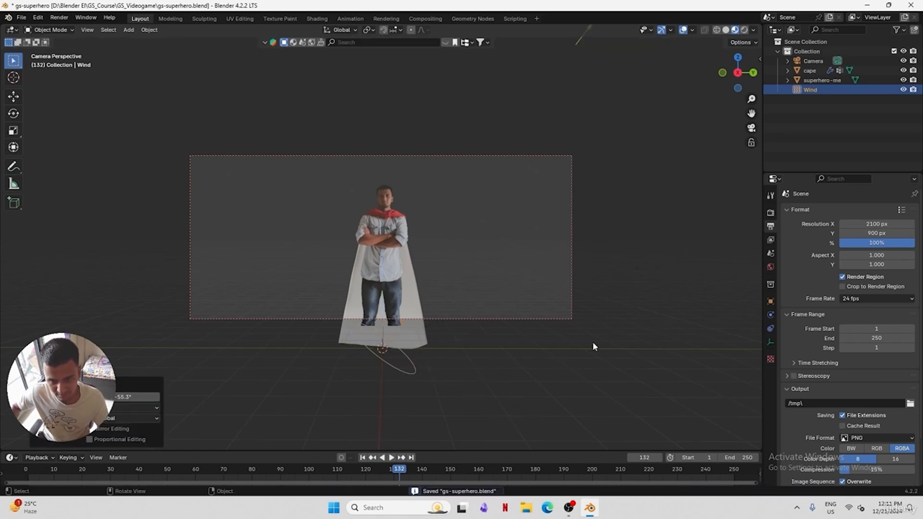
# Move the Wind force field along the Y axis to one side of the superhero, and save the file
pyautogui.press('g')
pyautogui.press('y')
pyautogui.click(480, 350)
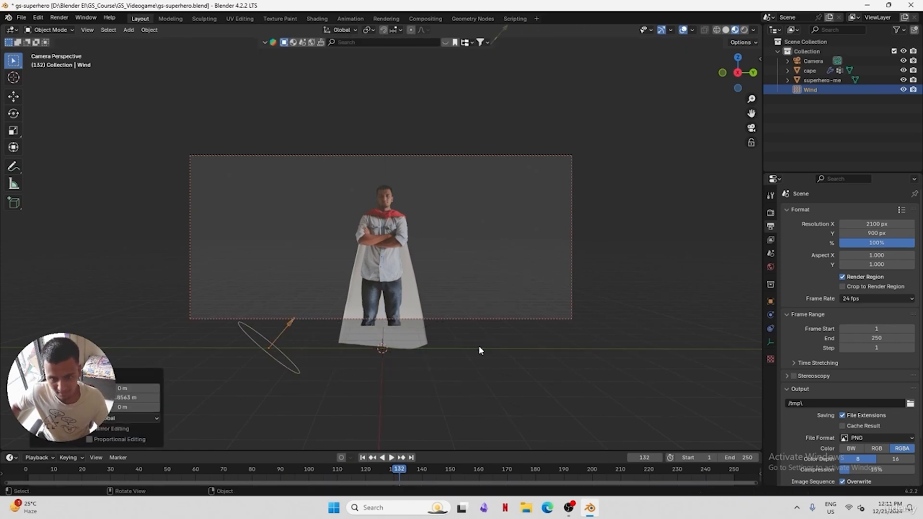
pyautogui.hotkey('ctrl', 's')
# Play the animation from the start to check how the sideways wind blows the cape
pyautogui.hotkey('shift', 'Left')
pyautogui.press('space')
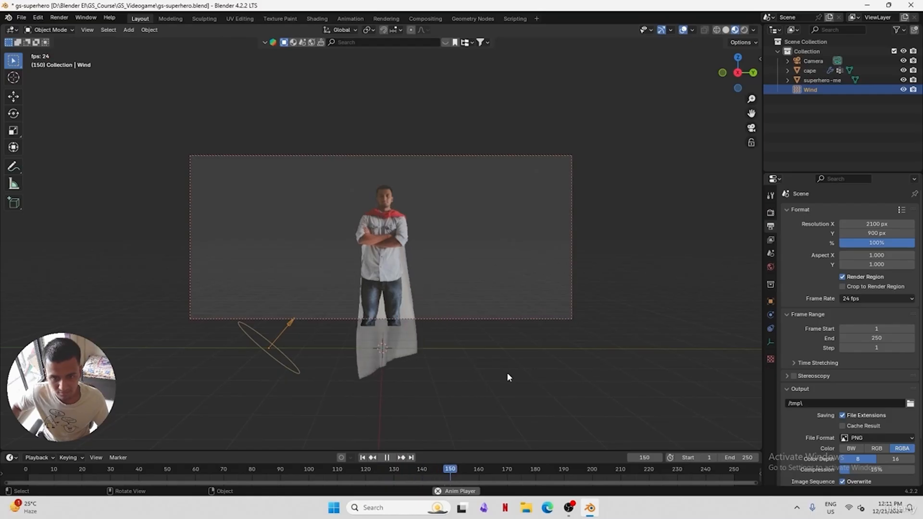
pyautogui.press('space')
# From the top view, move the Wind force field diagonally in front of the cape, rotate it about -37.9°, and save in camera view
pyautogui.moveTo(463, 373); pyautogui.dragTo(405, 428, button='middle')
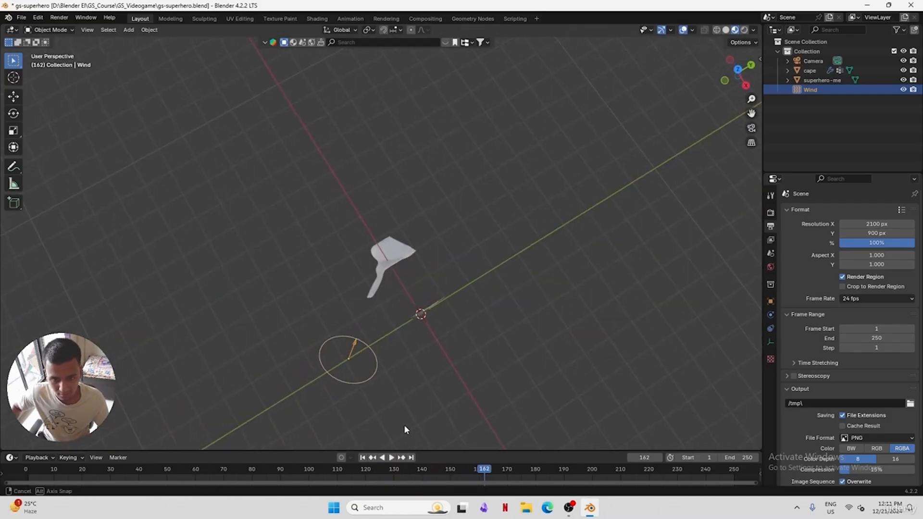
pyautogui.press('KP_7')
pyautogui.press('g')
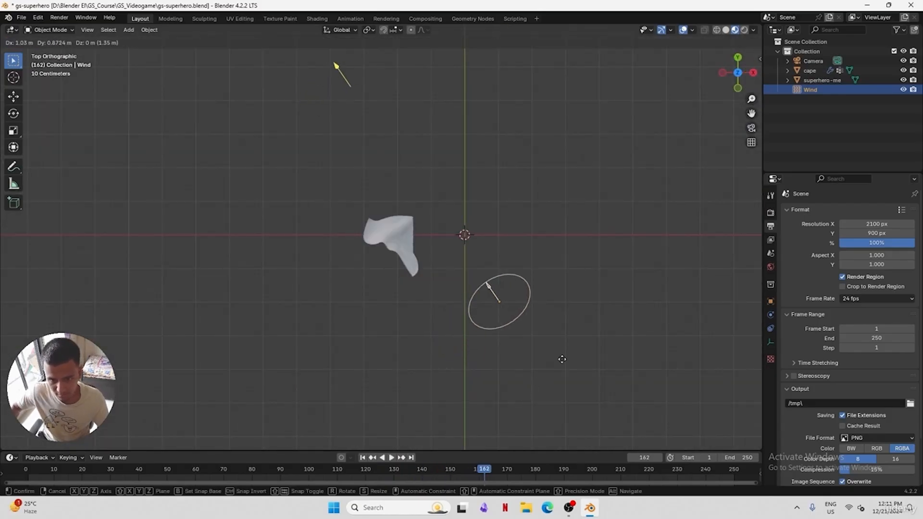
pyautogui.click(565, 357)
pyautogui.press('g')
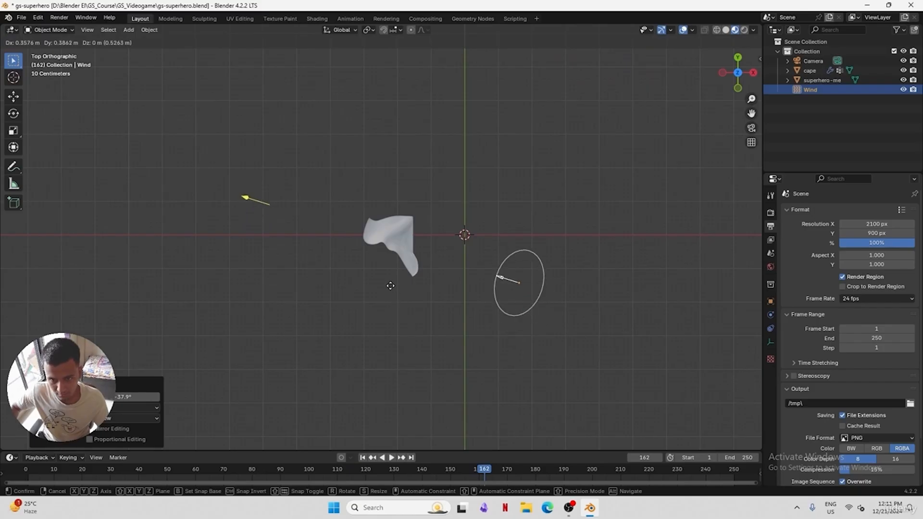
pyautogui.click(392, 290)
pyautogui.press('KP_0')
pyautogui.hotkey('ctrl', 's')
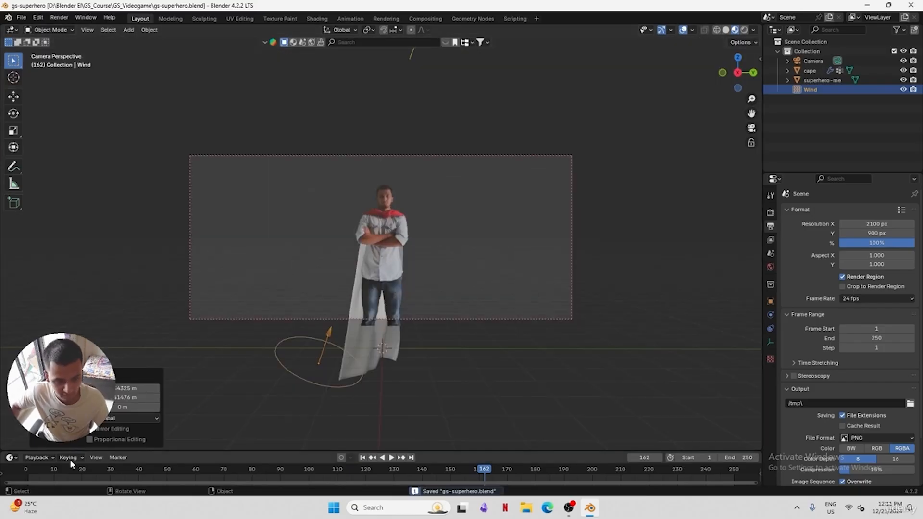
# Replay the simulation from the beginning to check the cape with the repositioned wind
pyautogui.click(27, 469)
pyautogui.press('space')
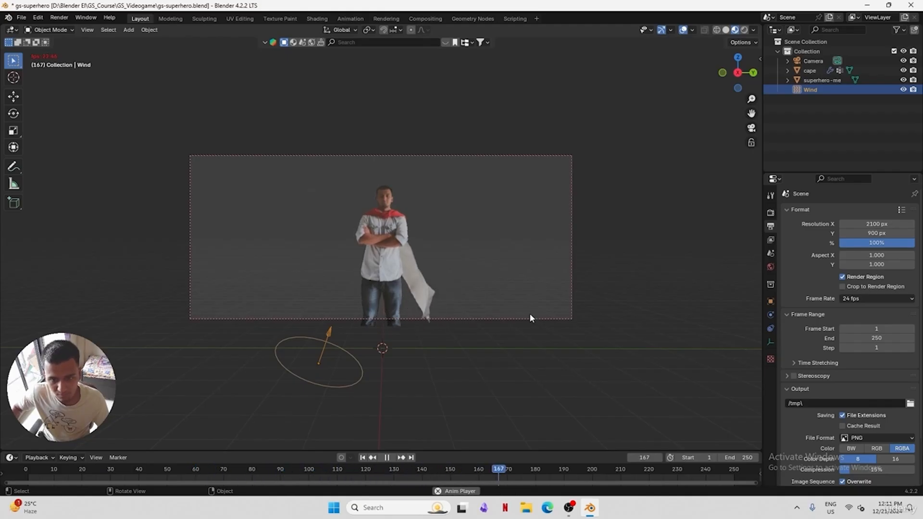
pyautogui.press('space')
# Set the Wind force field's strength to 500
pyautogui.click(338, 361)
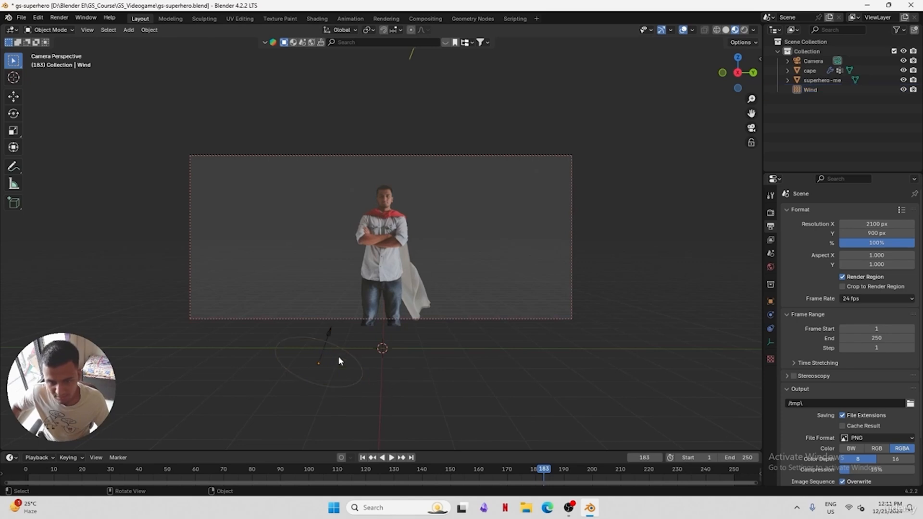
pyautogui.click(323, 353)
pyautogui.click(770, 315)
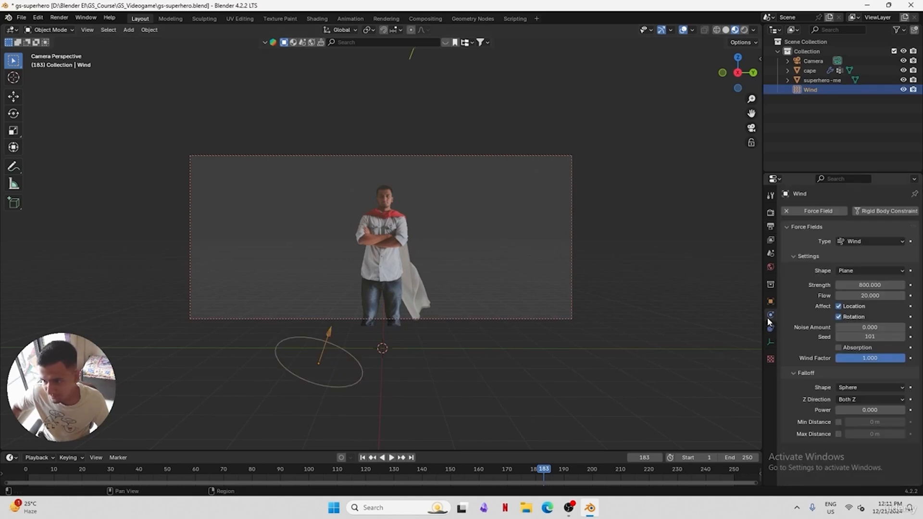
pyautogui.click(870, 285)
pyautogui.write('500')
pyautogui.press('Return')
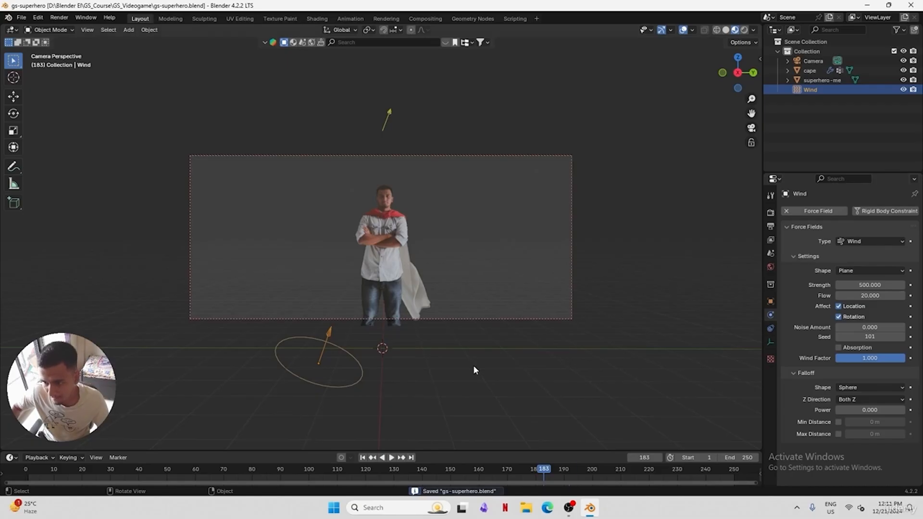
# Set the Wind force field's strength back to 800
pyautogui.click(473, 365)
pyautogui.click(867, 285)
pyautogui.write('800')
pyautogui.press('Return')
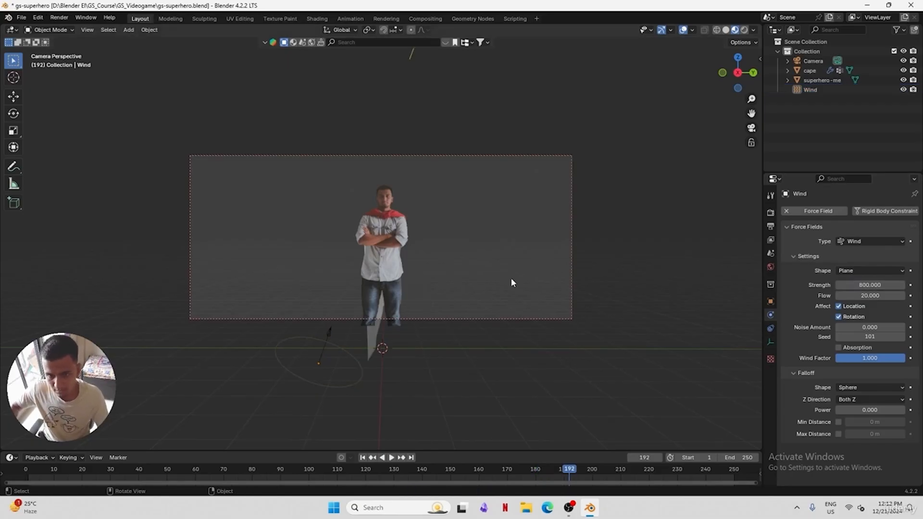
# View the superhero and cape from the side and rotate the Wind force field to change its blowing direction
pyautogui.moveTo(511, 278); pyautogui.dragTo(328, 337, button='middle')
pyautogui.click(255, 341)
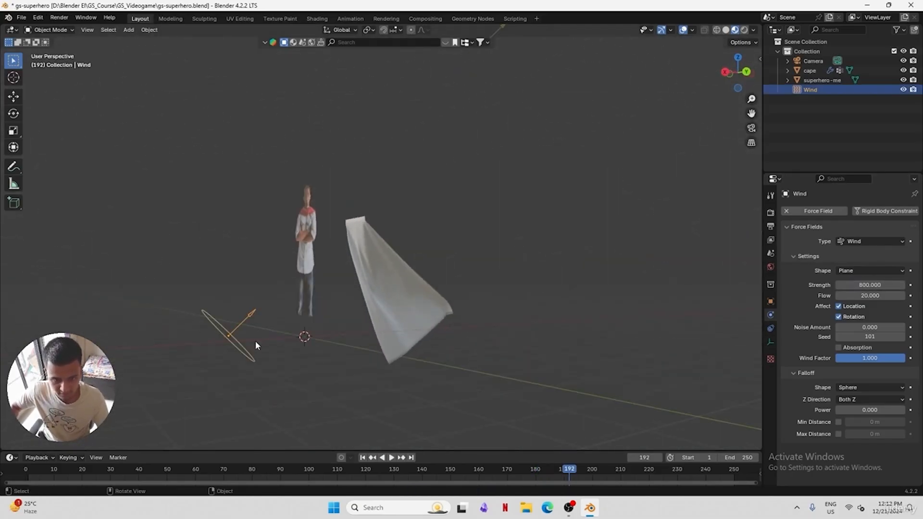
pyautogui.moveTo(255, 341); pyautogui.dragTo(338, 358, button='middle')
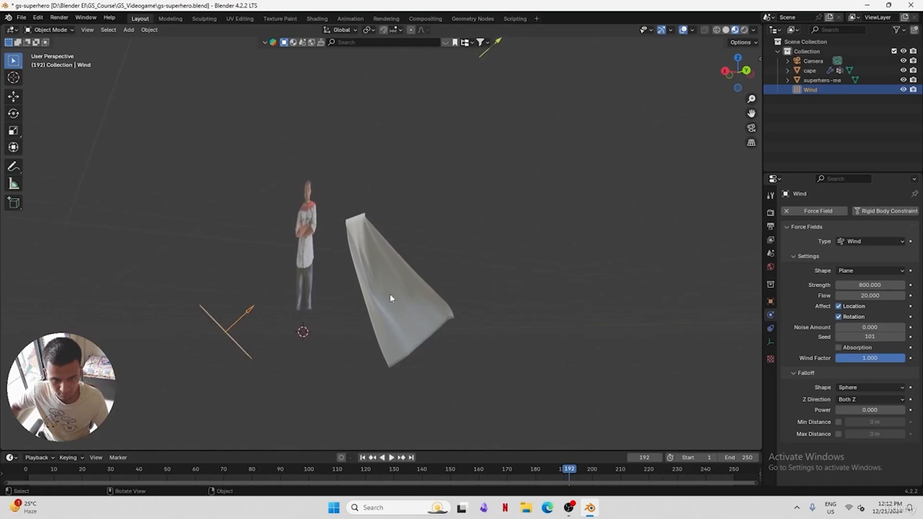
pyautogui.press('r')
pyautogui.click(610, 338)
pyautogui.moveTo(610, 338); pyautogui.dragTo(624, 370, button='middle')
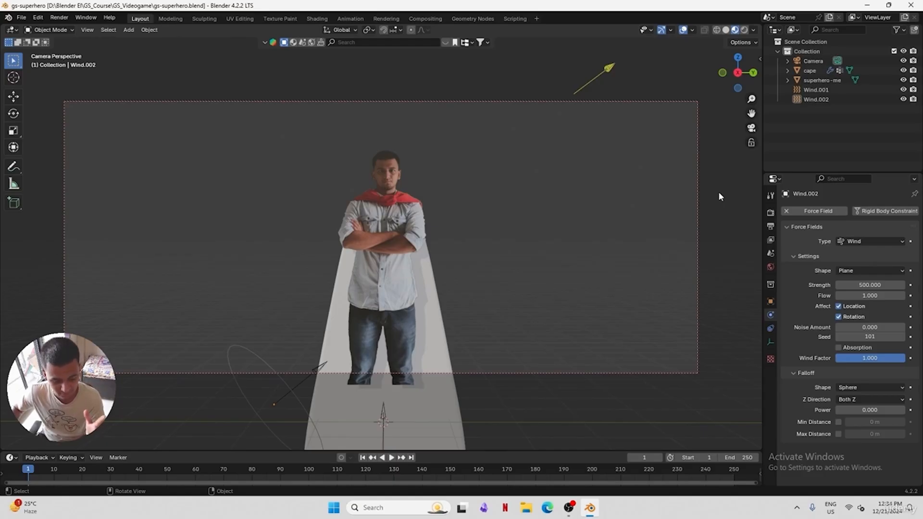
# Play the cape simulation with both wind fields, and examine the selected cape's upper edge against the red collar up close
pyautogui.press('space')
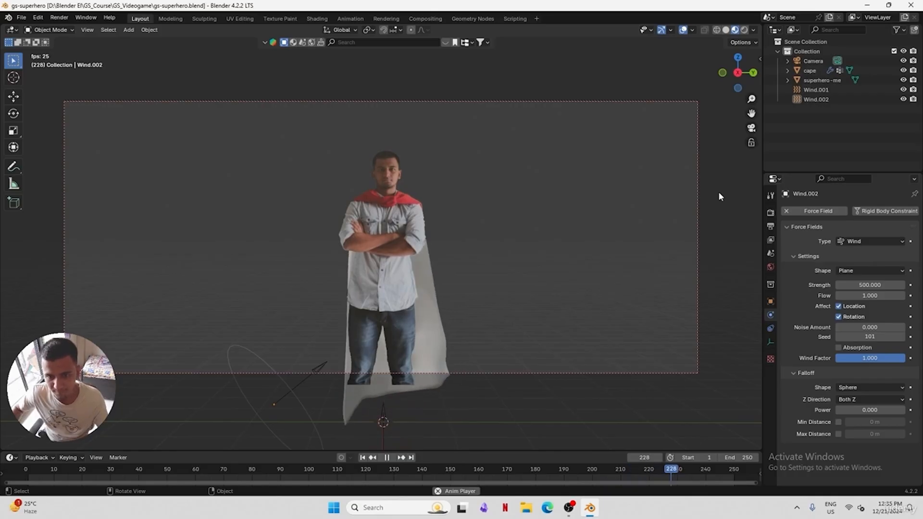
pyautogui.press('space')
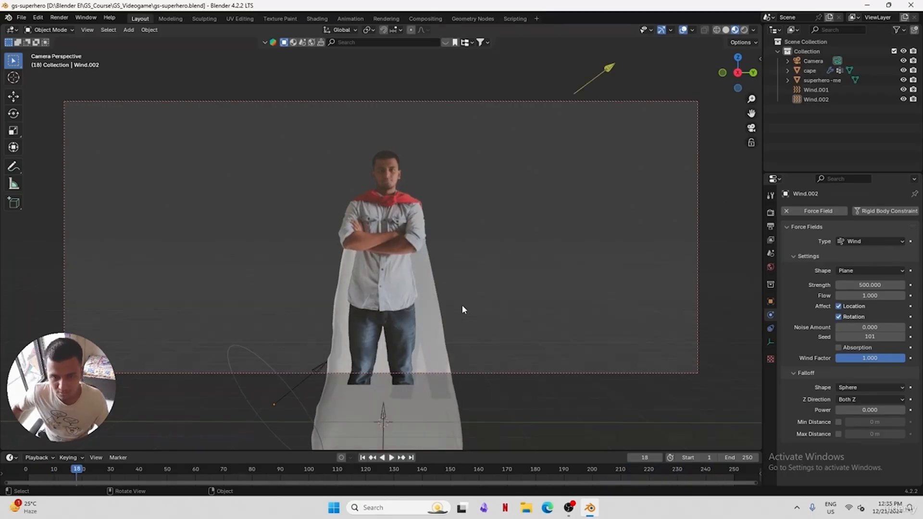
pyautogui.click(434, 315)
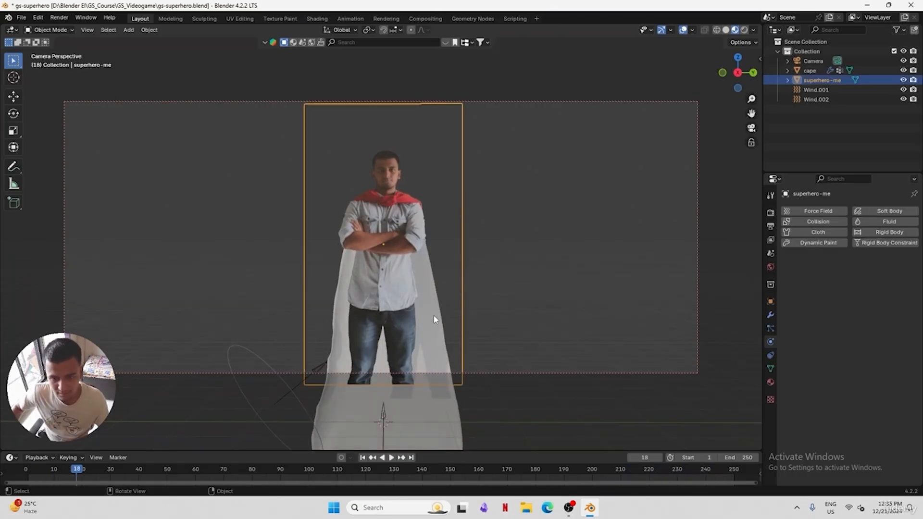
pyautogui.click(446, 410)
pyautogui.moveTo(453, 393); pyautogui.dragTo(486, 426, button='middle')
pyautogui.scroll(6, 431, 217)
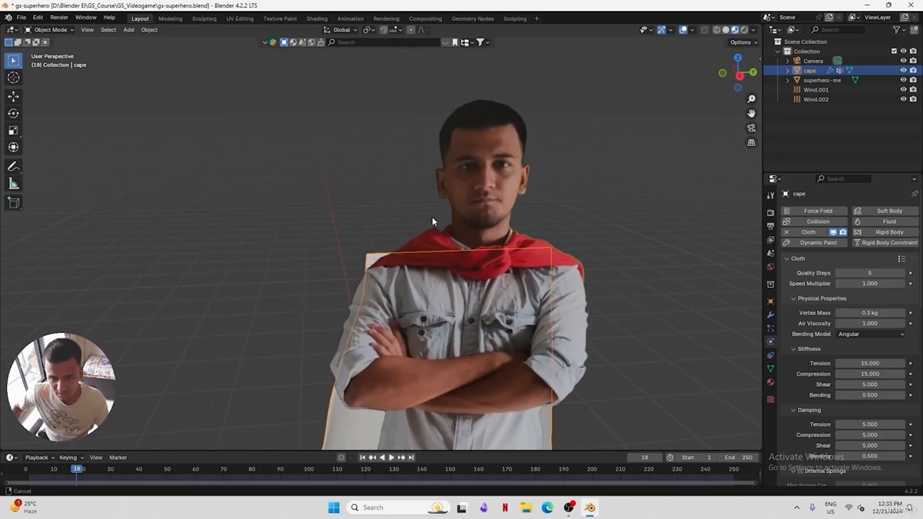
pyautogui.moveTo(432, 218); pyautogui.dragTo(483, 288, button='middle')
pyautogui.press('KP_0')
pyautogui.press('space')
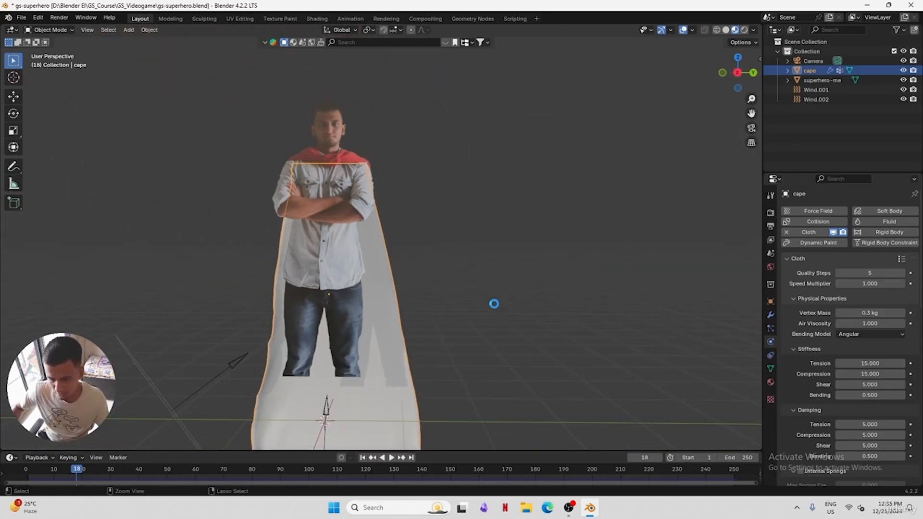
# Create a new material on the cape and rename it "Cape"
pyautogui.click(771, 382)
pyautogui.click(820, 252)
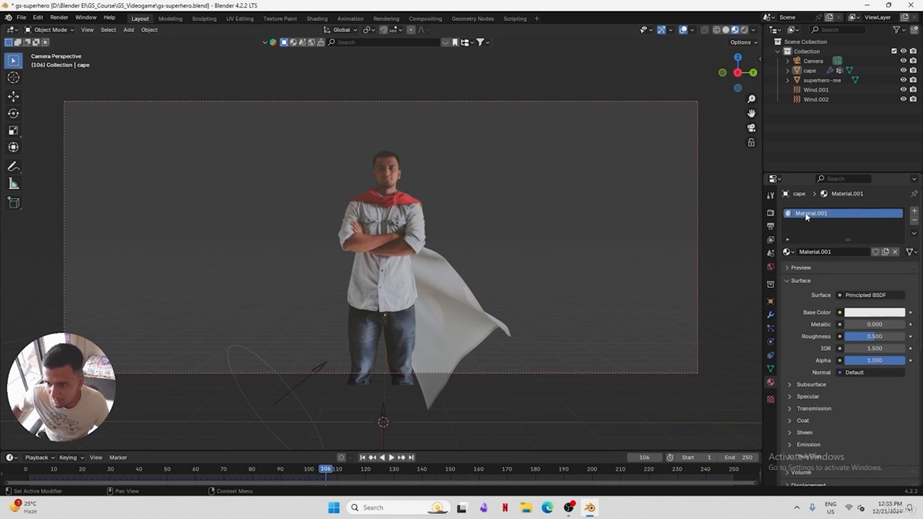
pyautogui.doubleClick(806, 214)
pyautogui.write('Cape')
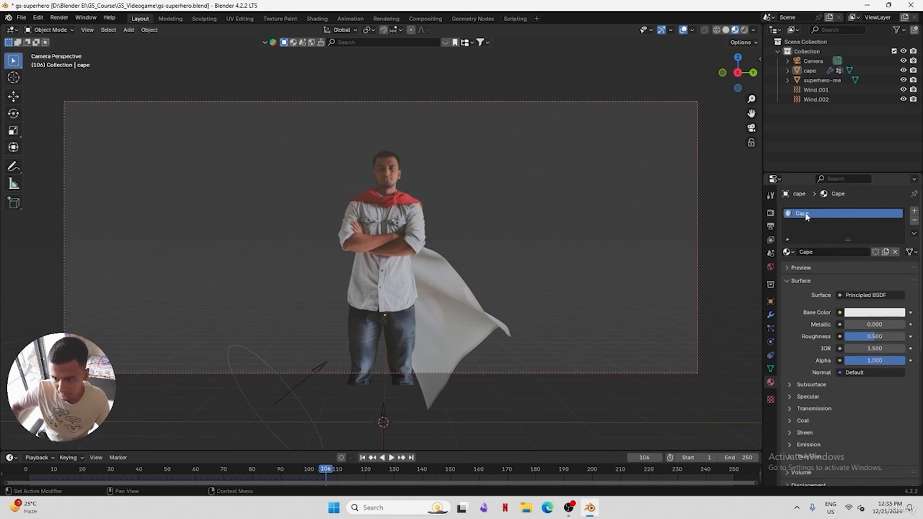
# Give the Cape material a saturated red base color and a roughness of 0.728, and save the file
pyautogui.click(876, 313)
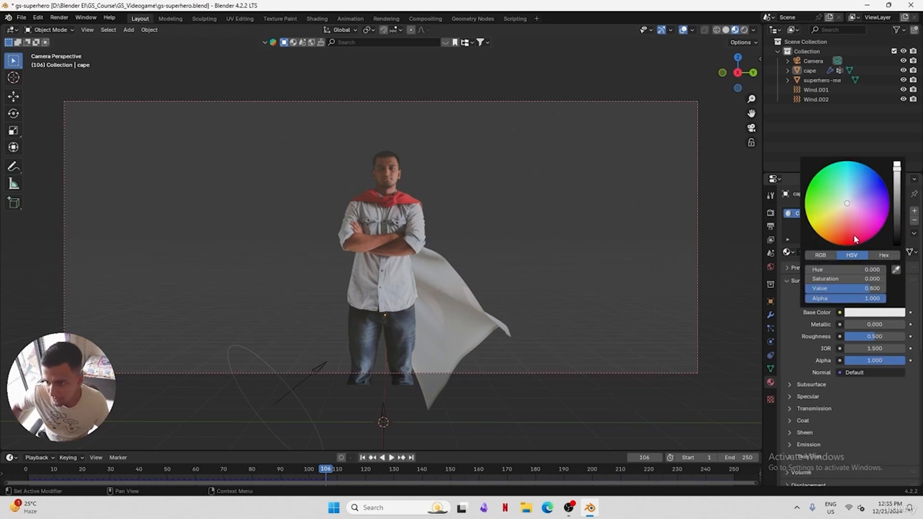
pyautogui.click(848, 233)
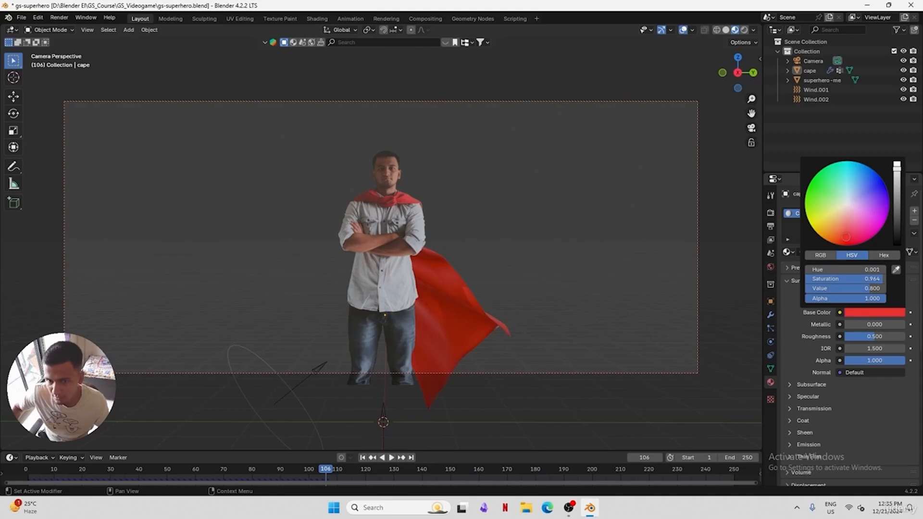
pyautogui.moveTo(845, 236); pyautogui.dragTo(845, 245)
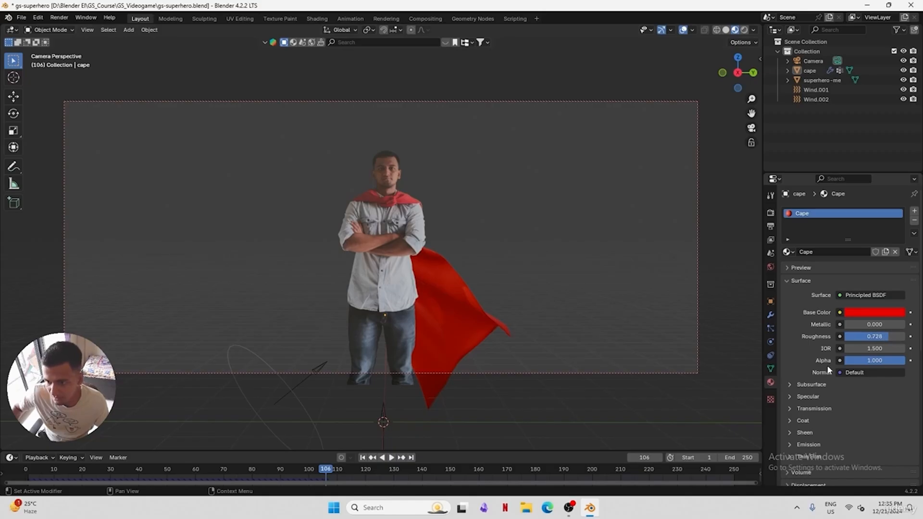
pyautogui.hotkey('ctrl', 's')
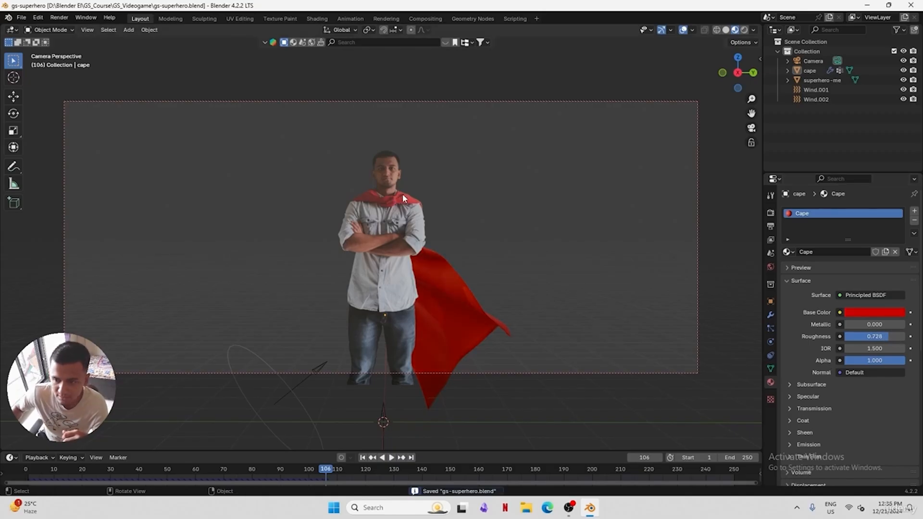
# Sample the superhero's red collar as the Cape material's base color, check the cape from another angle, and save the file
pyautogui.click(859, 313)
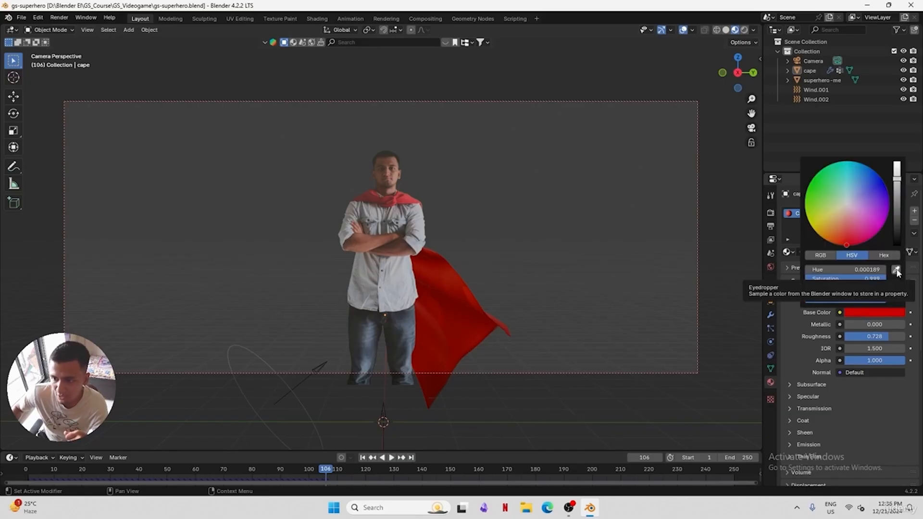
pyautogui.click(896, 270)
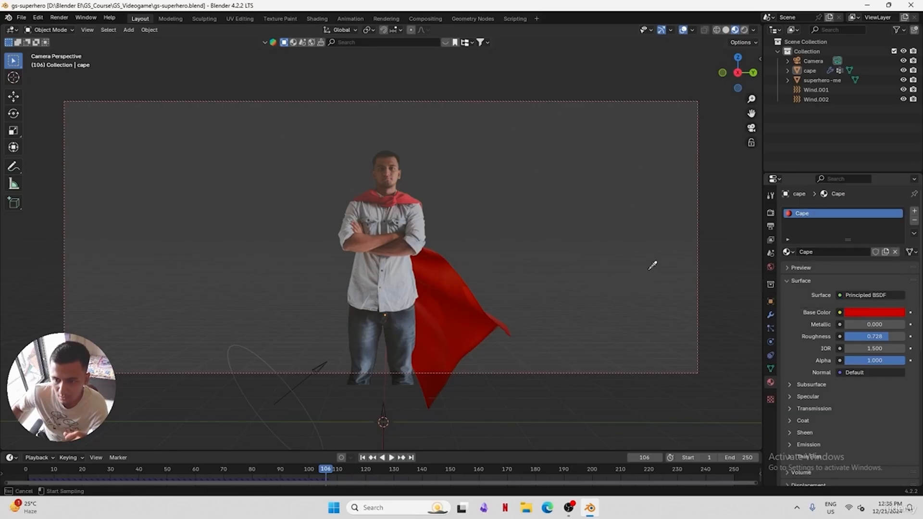
pyautogui.click(406, 195)
pyautogui.moveTo(522, 287); pyautogui.dragTo(377, 290, button='middle')
pyautogui.press('KP_0')
pyautogui.hotkey('ctrl', 's')
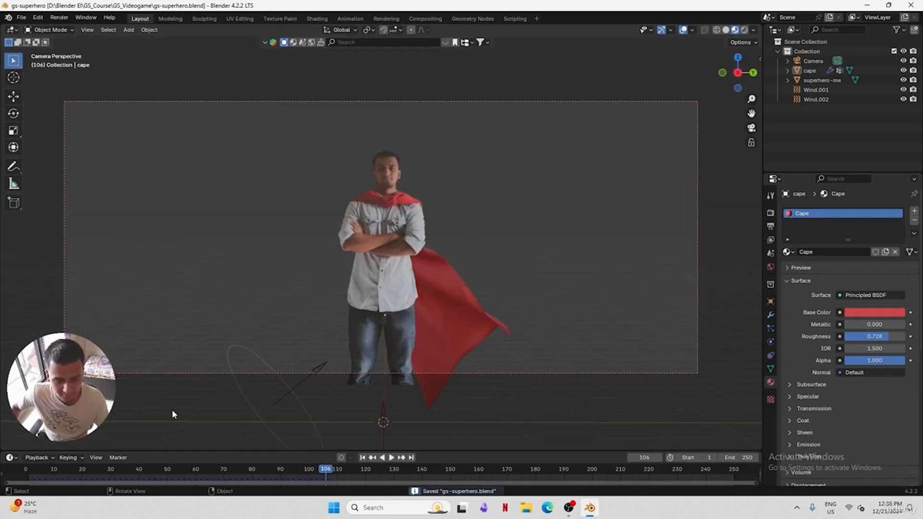
# Play the cape simulation from the start and slightly brighten the Cape material's red base color
pyautogui.click(26, 468)
pyautogui.press('space')
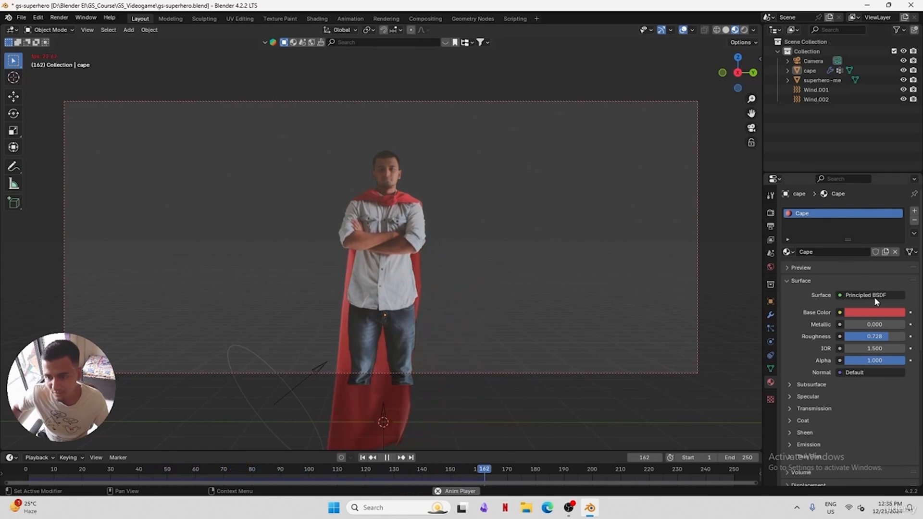
pyautogui.click(875, 312)
pyautogui.moveTo(897, 180); pyautogui.dragTo(897, 171)
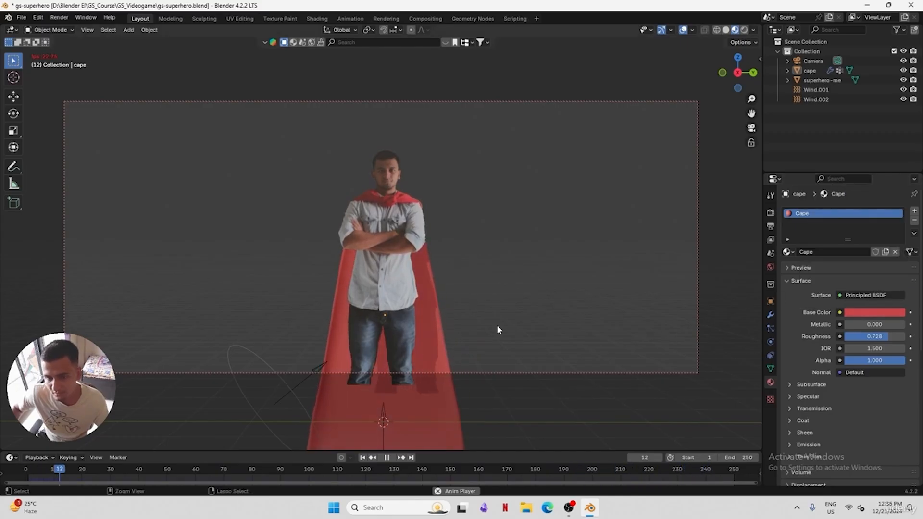
# Stop the playback, select the cape, and expand the Cache settings of its cloth physics
pyautogui.click(446, 395)
pyautogui.press('space')
pyautogui.click(770, 355)
pyautogui.click(772, 343)
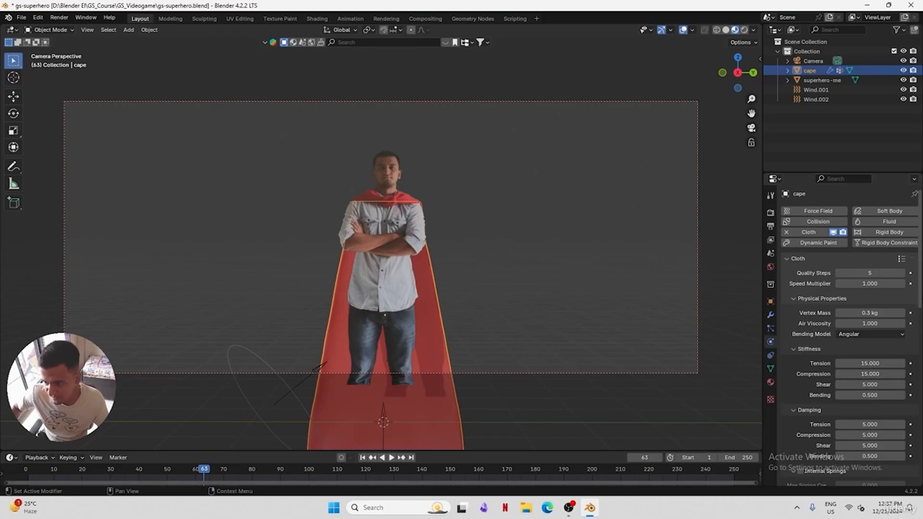
pyautogui.scroll(-15, 870, 397)
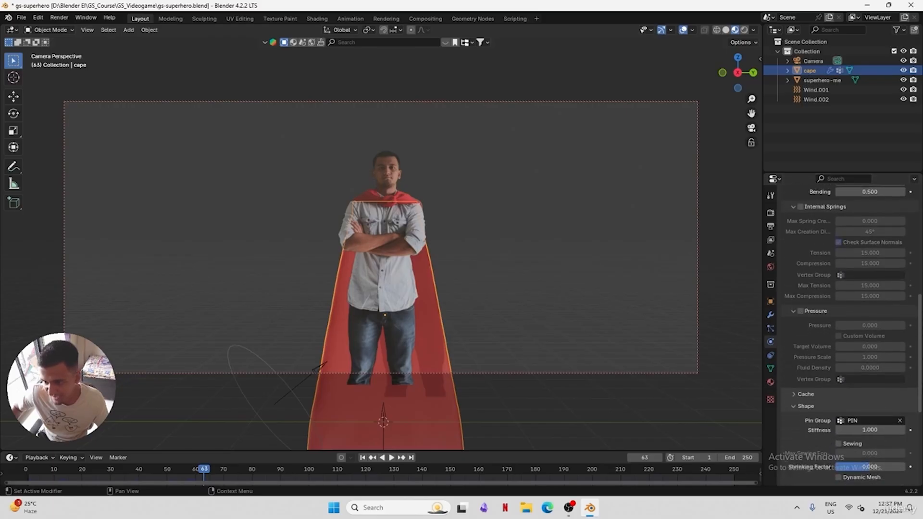
pyautogui.scroll(-4, 871, 397)
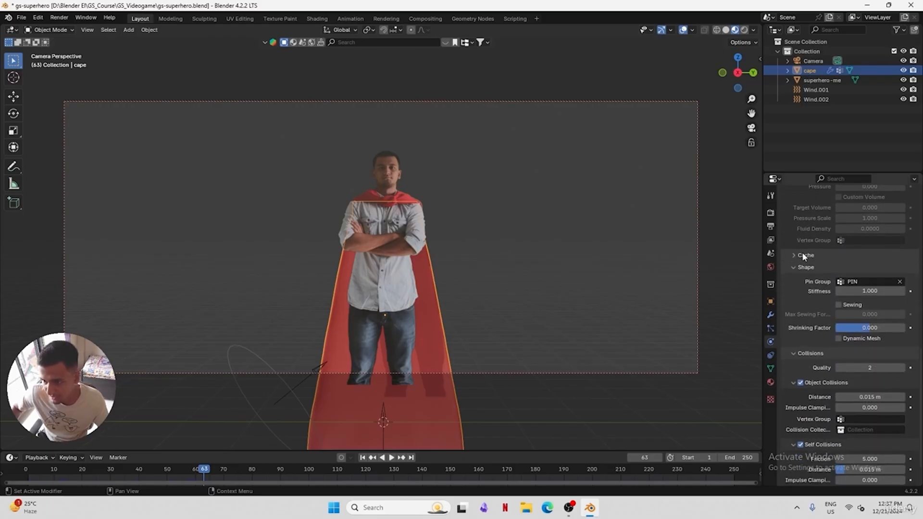
pyautogui.click(803, 255)
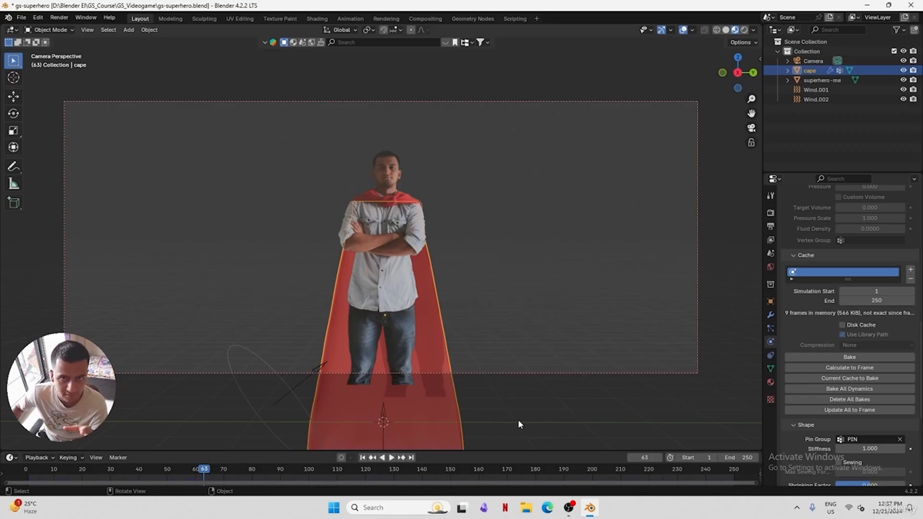
# Play and scrub through roughly the first 50 frames of the unbaked cape simulation
pyautogui.click(193, 472)
pyautogui.press('space')
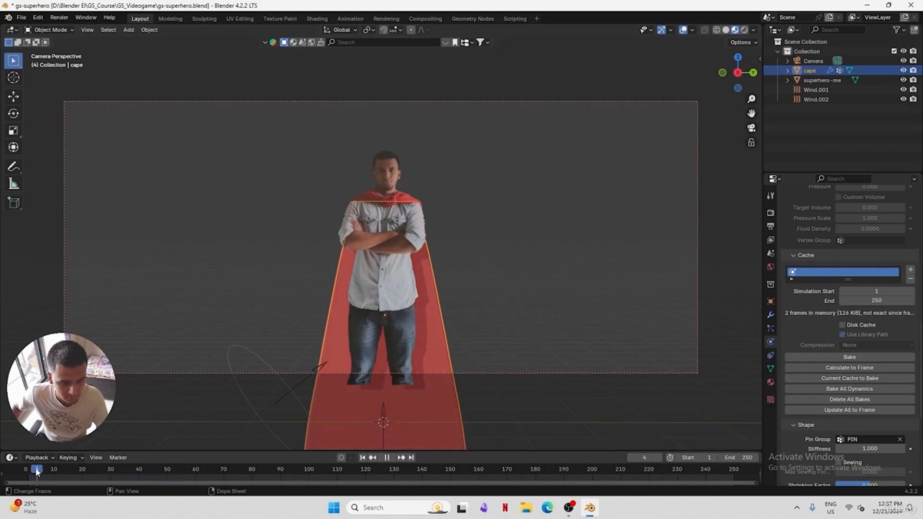
pyautogui.click(31, 472)
pyautogui.moveTo(31, 473); pyautogui.dragTo(172, 472)
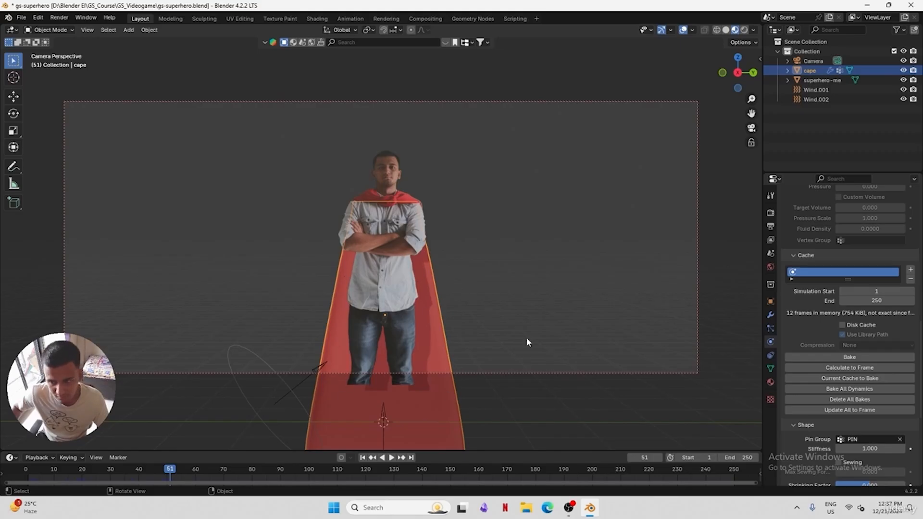
# Bake the cape's cloth simulation for frames 1 to 250, play it back, and deselect the cape
pyautogui.click(849, 357)
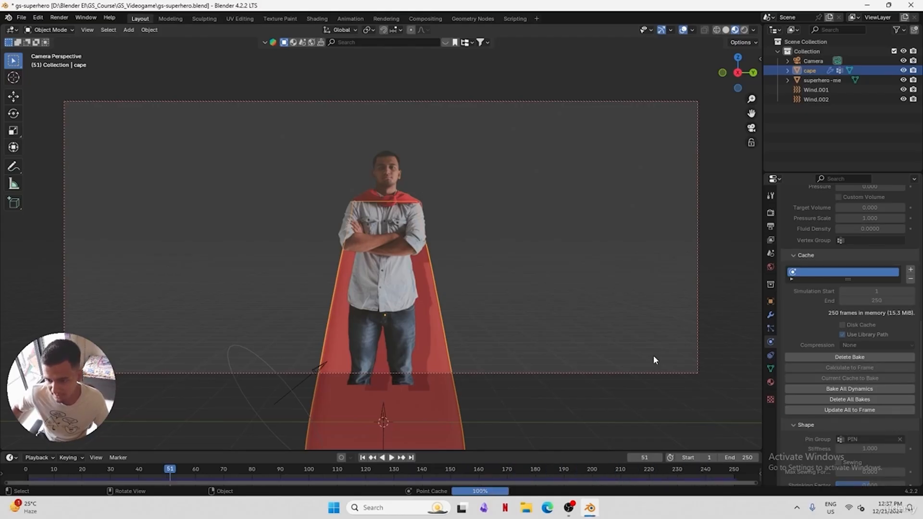
pyautogui.press('space')
pyautogui.click(534, 405)
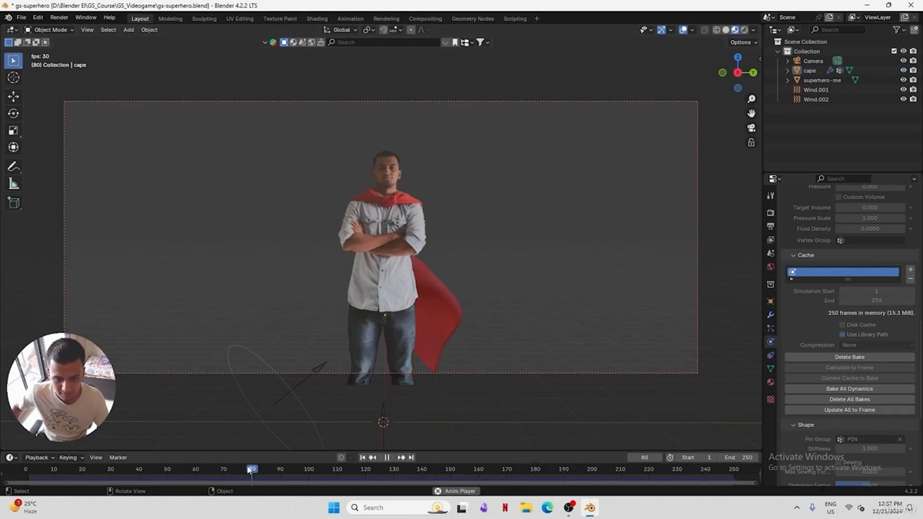
# Scrub the baked cape animation to frame 50, set the scene's start frame to 50, and save the file
pyautogui.moveTo(249, 470); pyautogui.dragTo(167, 477)
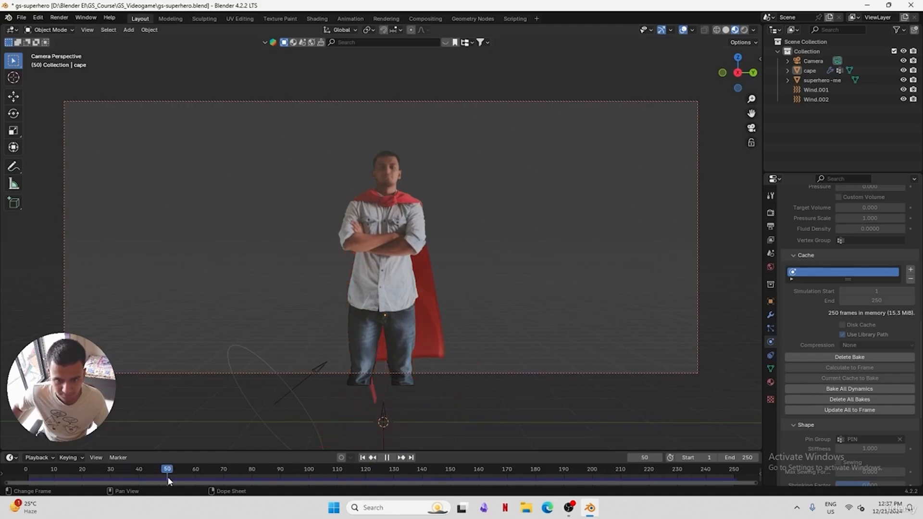
pyautogui.press('space')
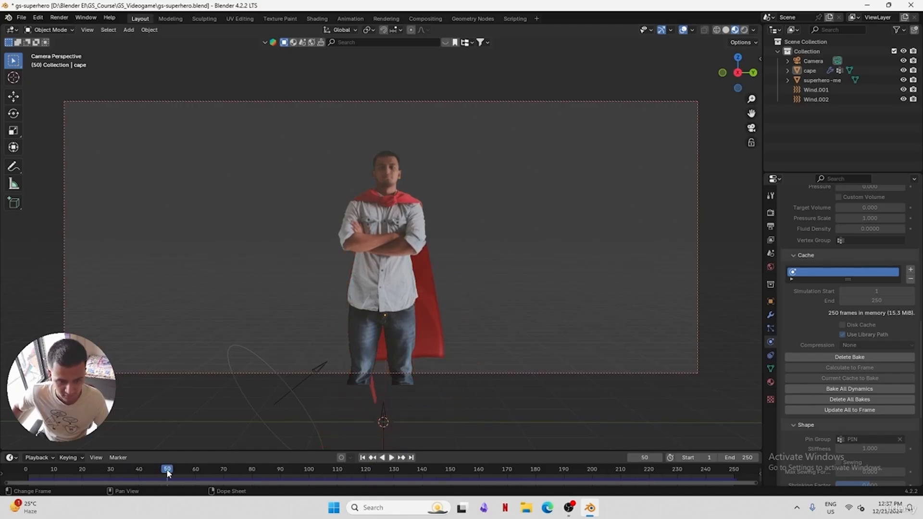
pyautogui.click(692, 457)
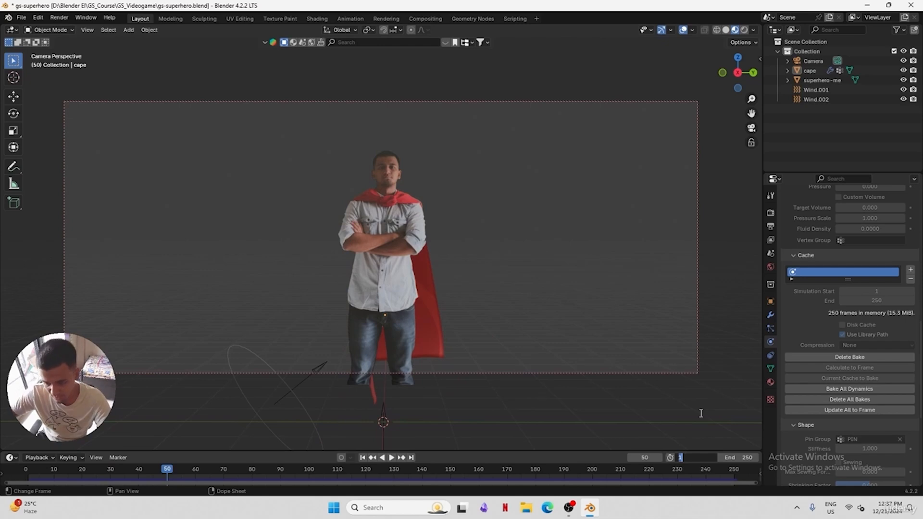
pyautogui.write('50')
pyautogui.press('Return')
pyautogui.hotkey('ctrl', 's')
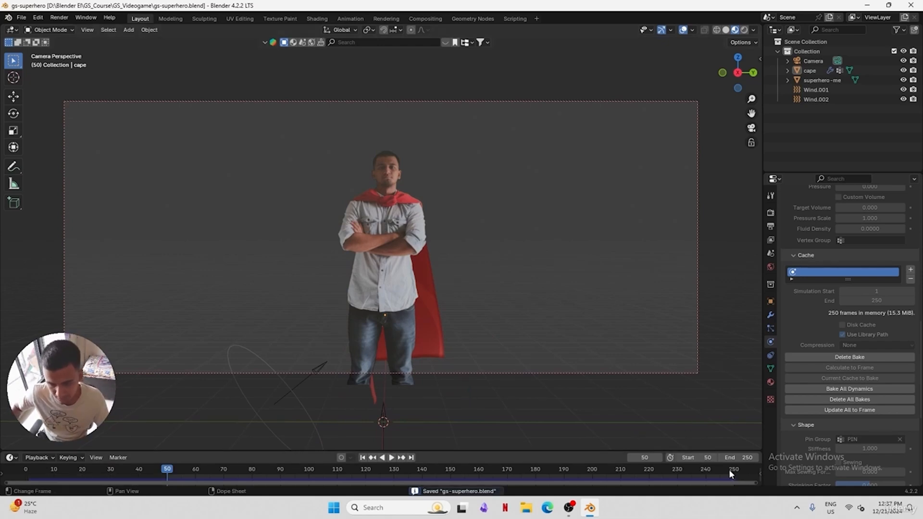
# Scrub to frame 220 while checking the timeline in seconds, set the scene's end frame to 220, and save the file
pyautogui.hotkey('ctrl', 't')
pyautogui.moveTo(169, 470); pyautogui.dragTo(661, 471)
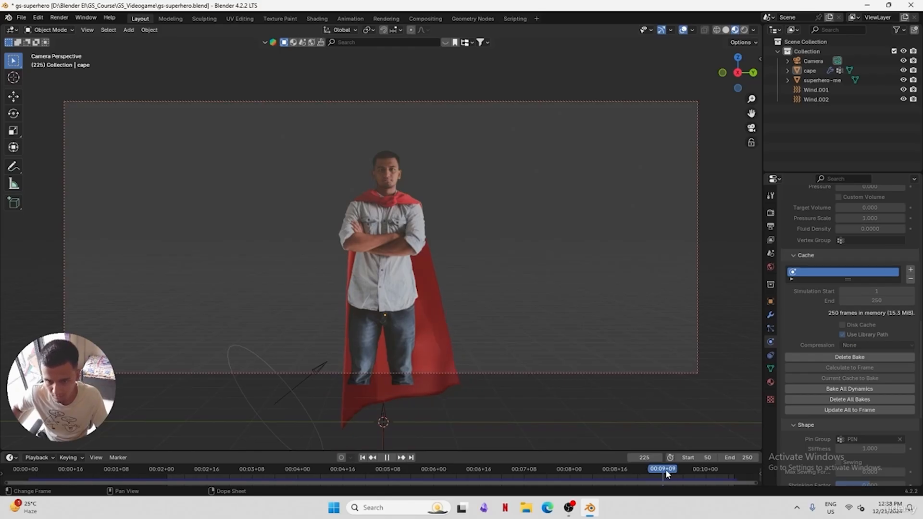
pyautogui.moveTo(665, 470)
pyautogui.mouseDown()
pyautogui.moveTo(699, 471)
pyautogui.moveTo(650, 470)
pyautogui.mouseUp()
pyautogui.hotkey('ctrl', 't')
pyautogui.doubleClick(740, 457)
pyautogui.write('22')
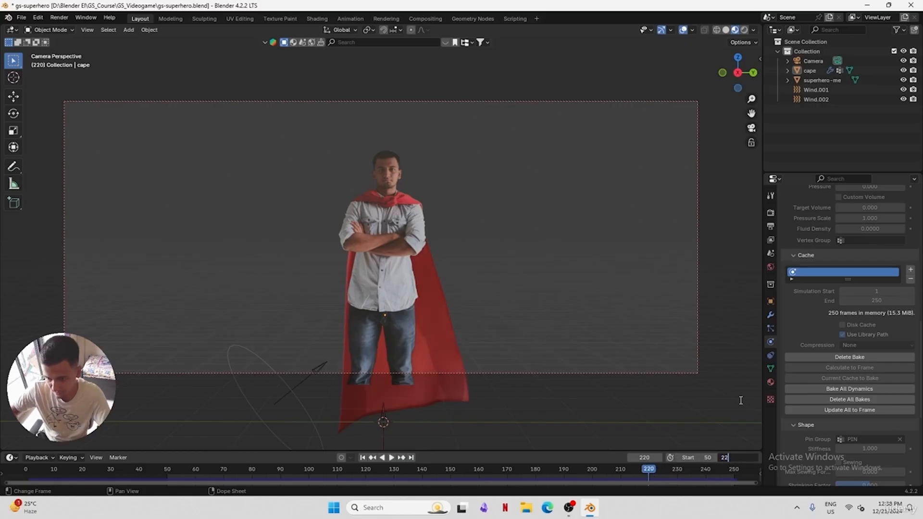
pyautogui.write('0')
pyautogui.press('Return')
pyautogui.hotkey('ctrl', 's')
# Play the baked cape animation through the camera within the shortened frame range, and stop it
pyautogui.moveTo(419, 470); pyautogui.dragTo(607, 466)
pyautogui.press('space')
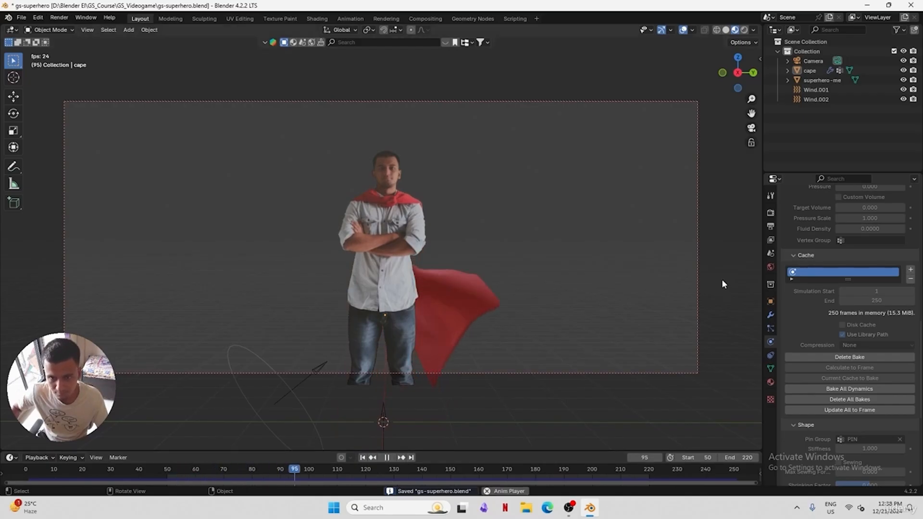
pyautogui.press('space')
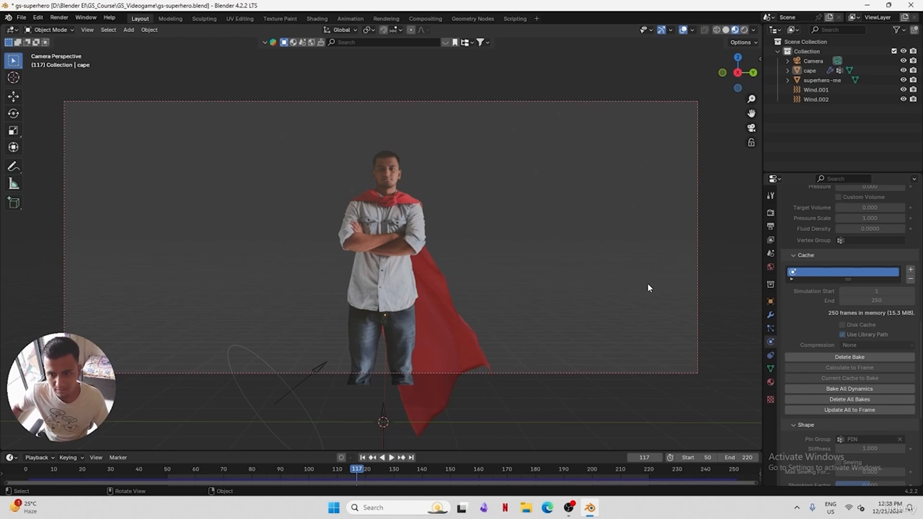
# Leave the camera view and search the online model library for "terrain" with free assets listed first
pyautogui.press('KP_0')
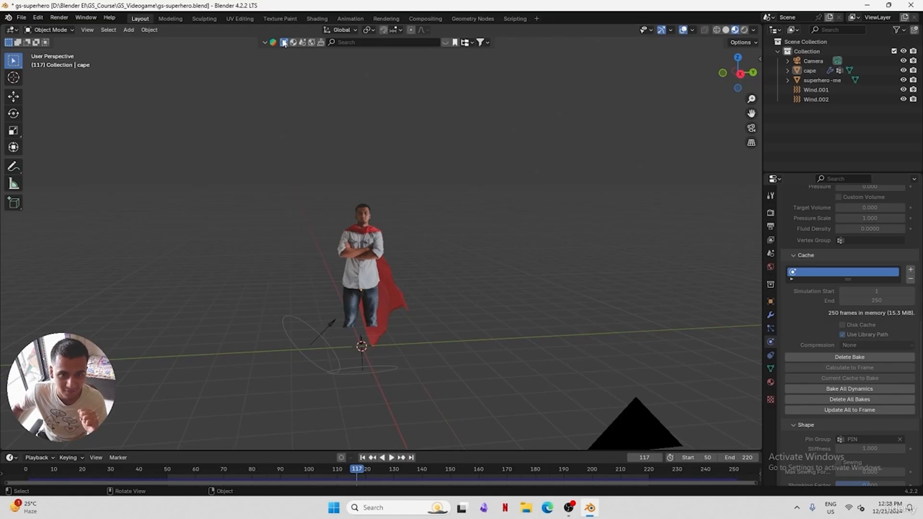
pyautogui.click(354, 43)
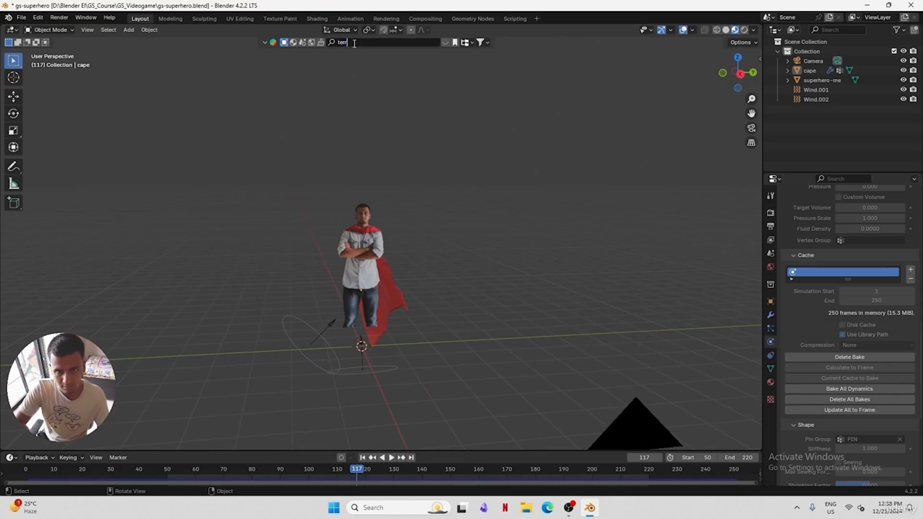
pyautogui.press('Return')
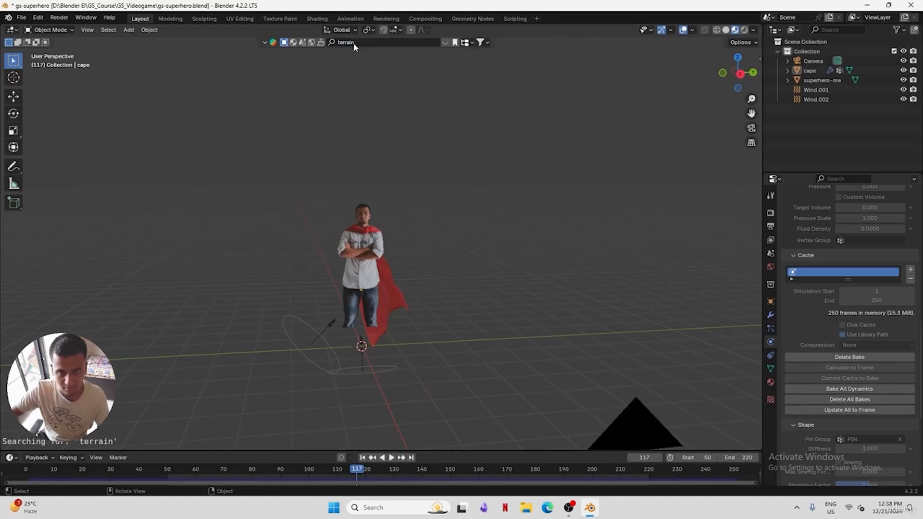
pyautogui.click(466, 42)
pyautogui.click(479, 43)
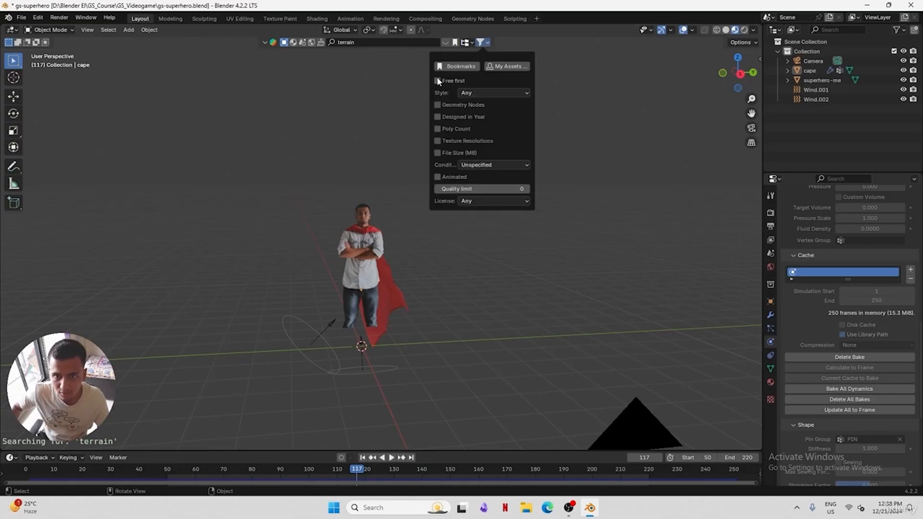
pyautogui.click(481, 44)
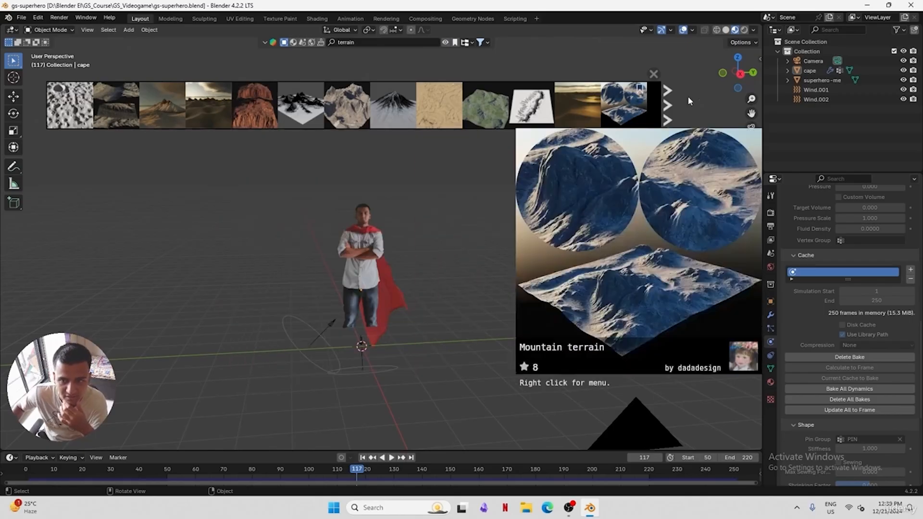
# Browse further pages of the terrain search results and preview individual models to compare their landscapes
pyautogui.click(671, 97)
pyautogui.moveTo(609, 105)
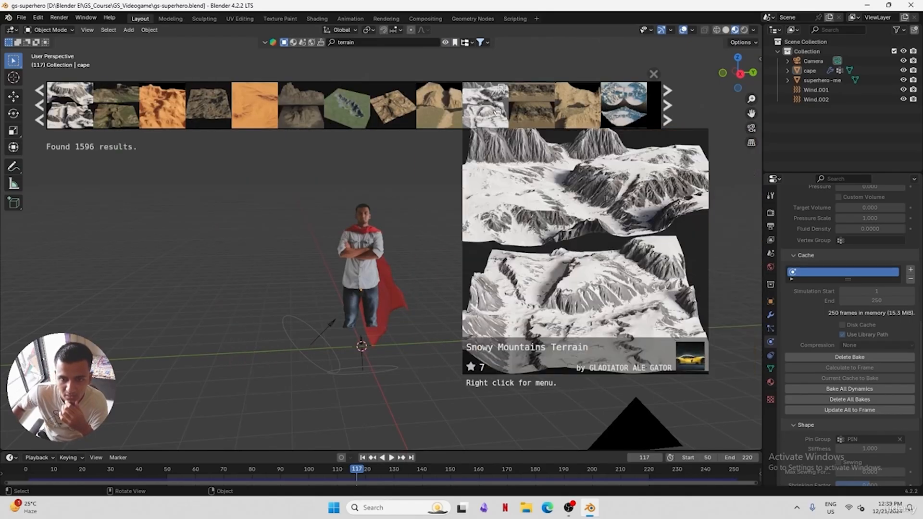
pyautogui.moveTo(397, 109)
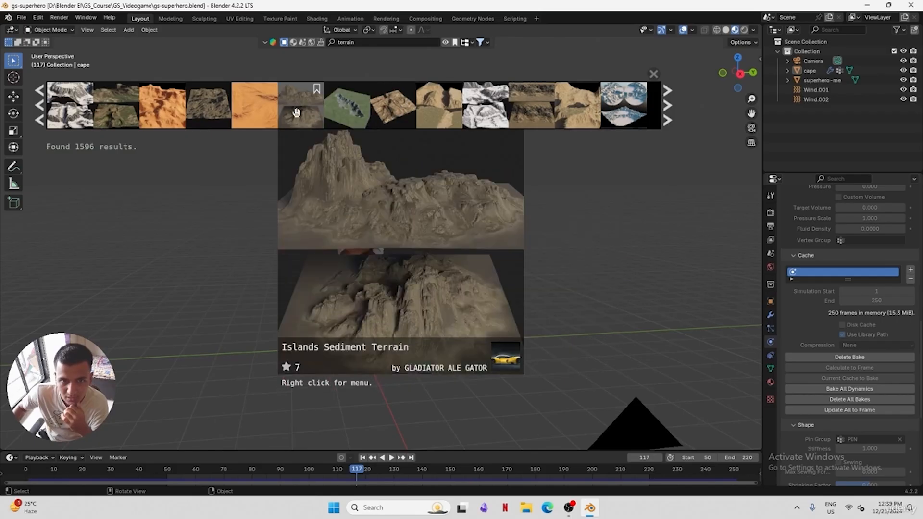
pyautogui.moveTo(208, 117)
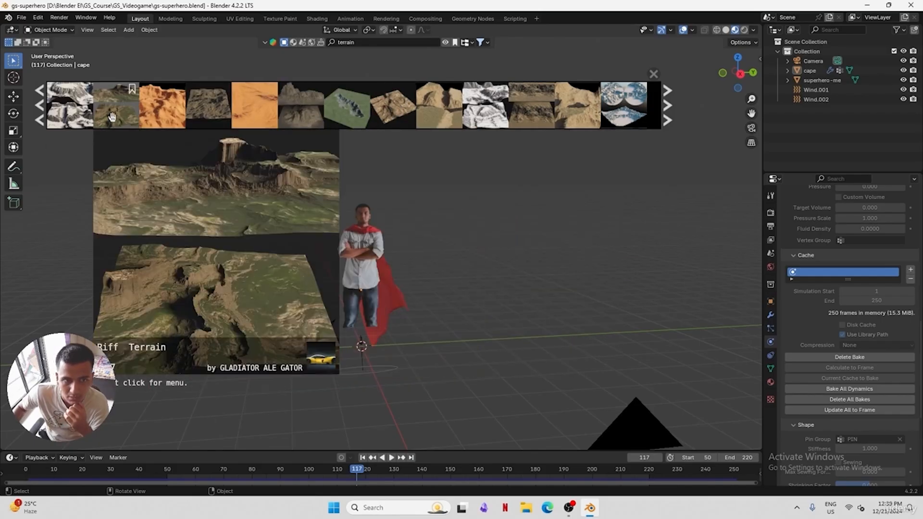
pyautogui.click(665, 107)
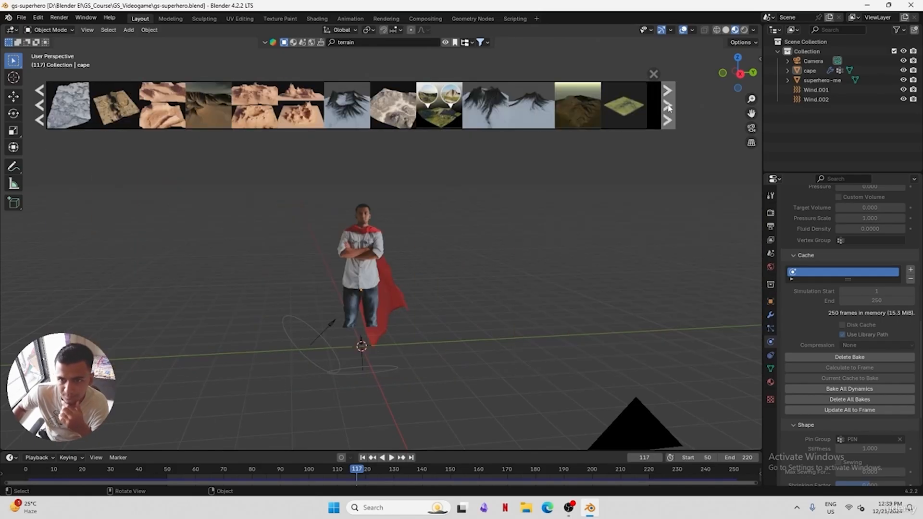
pyautogui.moveTo(322, 110)
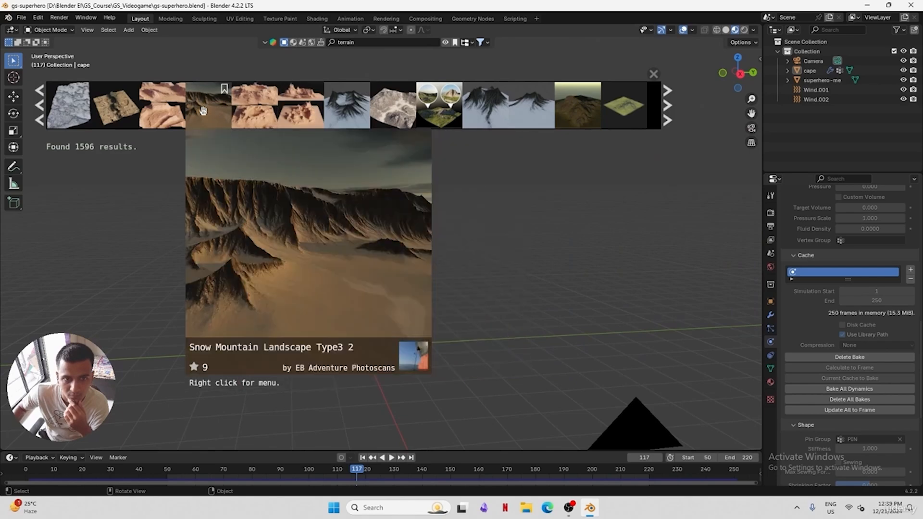
pyautogui.moveTo(262, 105)
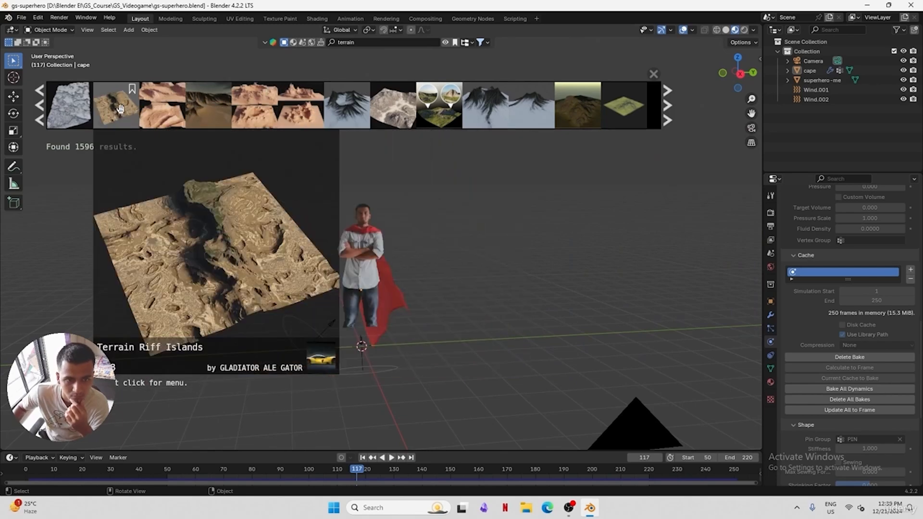
pyautogui.click(665, 113)
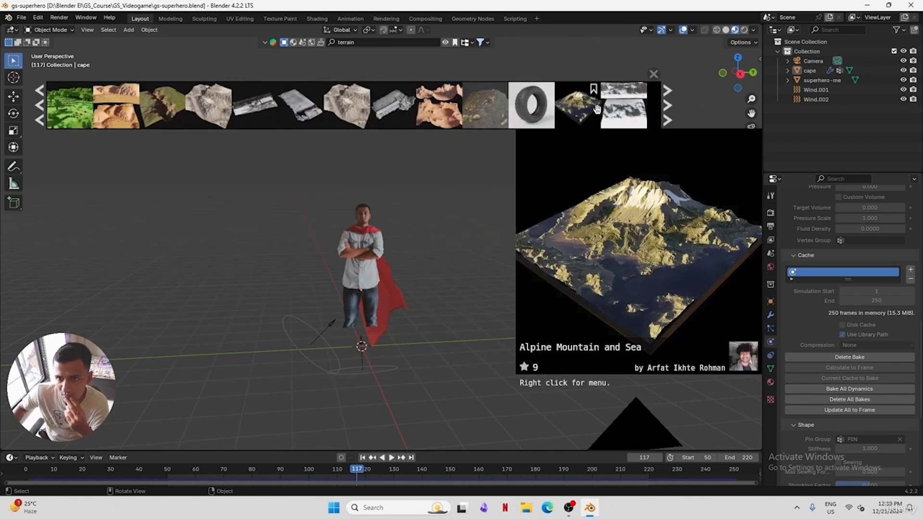
pyautogui.moveTo(344, 102)
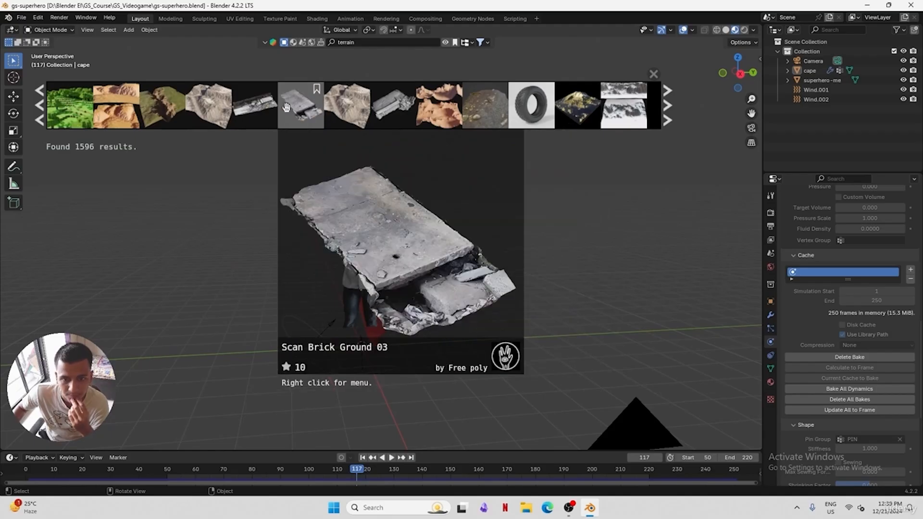
pyautogui.moveTo(197, 111)
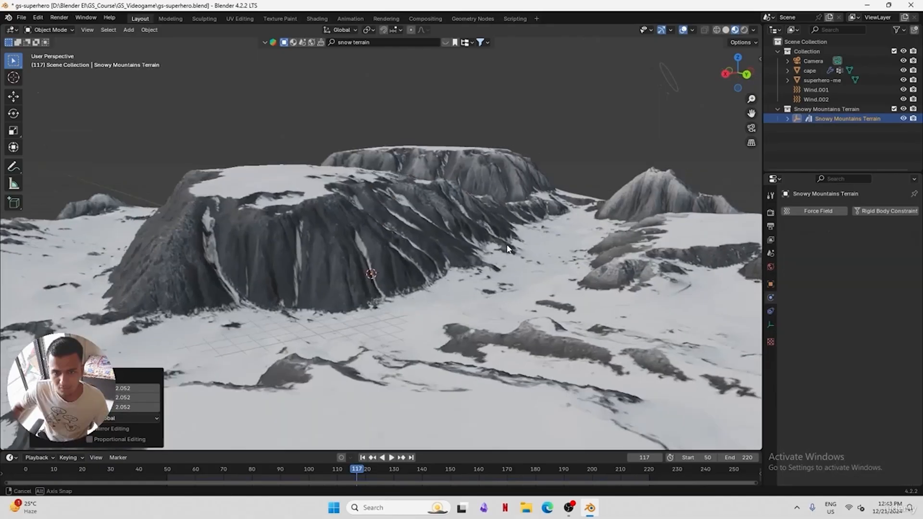
# Rotate the snowy mountains terrain about the vertical axis and rescale it so the peaks stand behind the superhero
pyautogui.moveTo(508, 249); pyautogui.dragTo(423, 276, button='middle')
pyautogui.scroll(-6, 426, 250)
pyautogui.scroll(6, 367, 258)
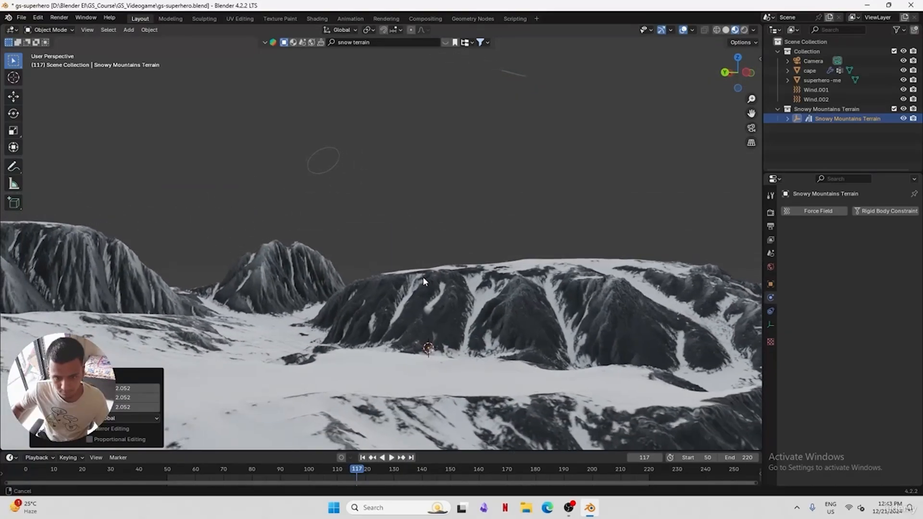
pyautogui.scroll(-6, 425, 283)
pyautogui.press('r')
pyautogui.press('z')
pyautogui.click(485, 231)
pyautogui.press('s')
pyautogui.click(482, 226)
# Using the camera view as reference, adjust the terrain's height by about 2 m and shift it about 1.4 m along X
pyautogui.press('KP_0')
pyautogui.press('g')
pyautogui.press('z')
pyautogui.click(504, 217)
pyautogui.press('g')
pyautogui.press('x')
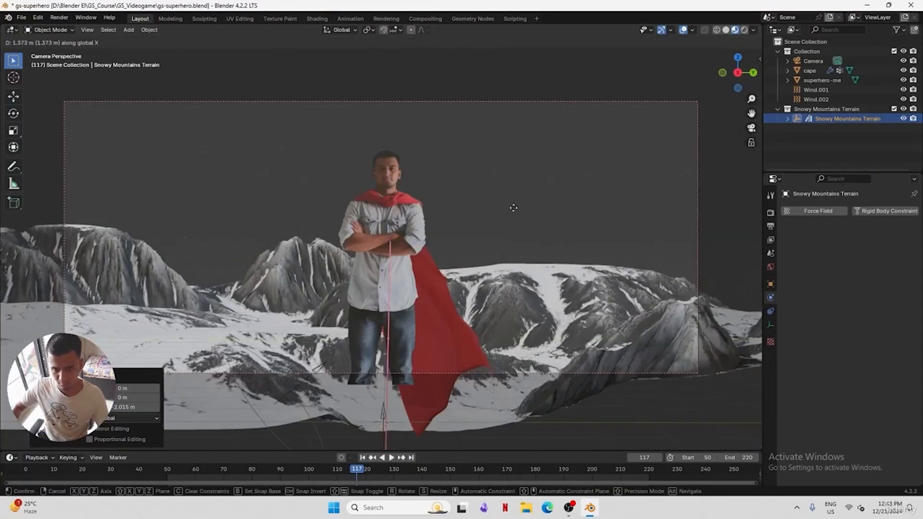
pyautogui.click(513, 208)
# Rescale the terrain, reposition it around the superhero in the top view, and save the file
pyautogui.press('KP_0')
pyautogui.press('s')
pyautogui.click(500, 241)
pyautogui.press('KP_7')
pyautogui.press('g')
pyautogui.click(524, 259)
pyautogui.scroll(-4, 525, 259)
pyautogui.keyDown('shift'); pyautogui.moveTo(525, 210); pyautogui.dragTo(541, 242, button='middle'); pyautogui.keyUp('shift')
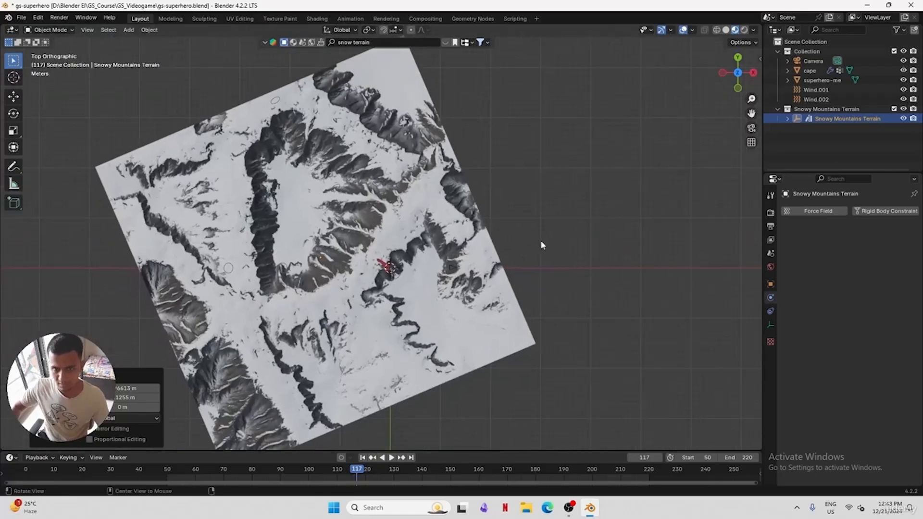
pyautogui.hotkey('ctrl', 's')
# Split the 3D viewport side by side with a camera view without its toolbar in the new area, and save the file
pyautogui.moveTo(760, 25); pyautogui.dragTo(513, 60)
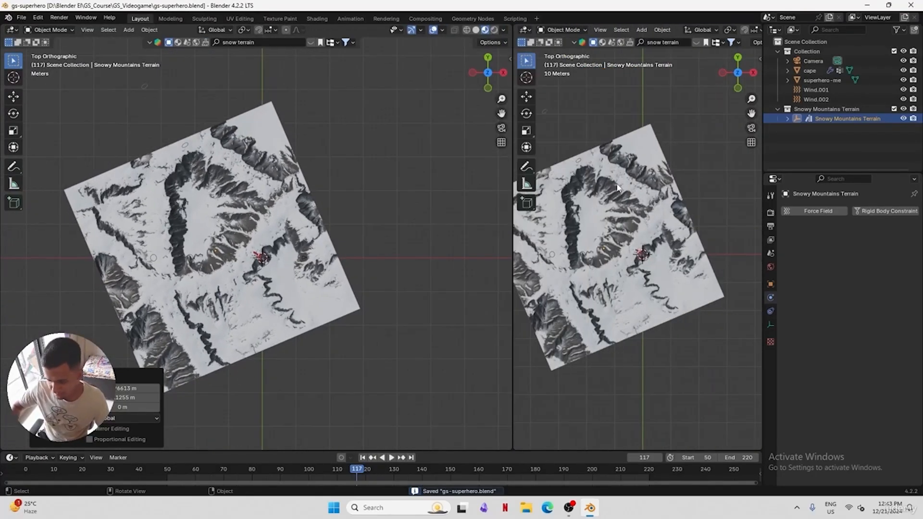
pyautogui.press('KP_0')
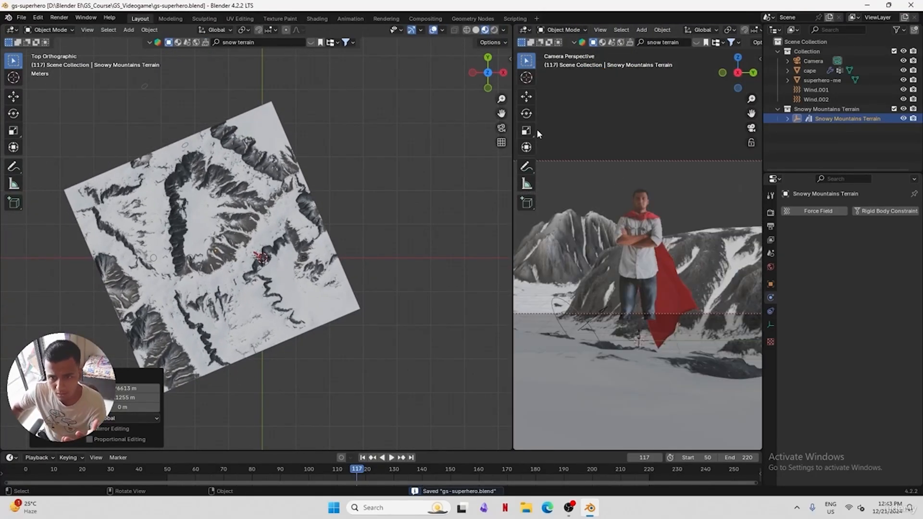
pyautogui.moveTo(538, 131); pyautogui.dragTo(494, 127)
pyautogui.moveTo(633, 197)
pyautogui.keyDown('ctrl'); pyautogui.mouseDown(button='middle')
pyautogui.moveTo(650, 166)
pyautogui.moveTo(648, 197)
pyautogui.moveTo(647, 173)
pyautogui.moveTo(628, 203)
pyautogui.mouseUp(button='middle'); pyautogui.keyUp('ctrl')
pyautogui.moveTo(436, 190); pyautogui.dragTo(418, 259, button='middle')
pyautogui.hotkey('ctrl', 's')
# Select the Snowy Mountains Terrain parent object, shift it along X, and lower it by about 1.34 m along Z
pyautogui.click(423, 262)
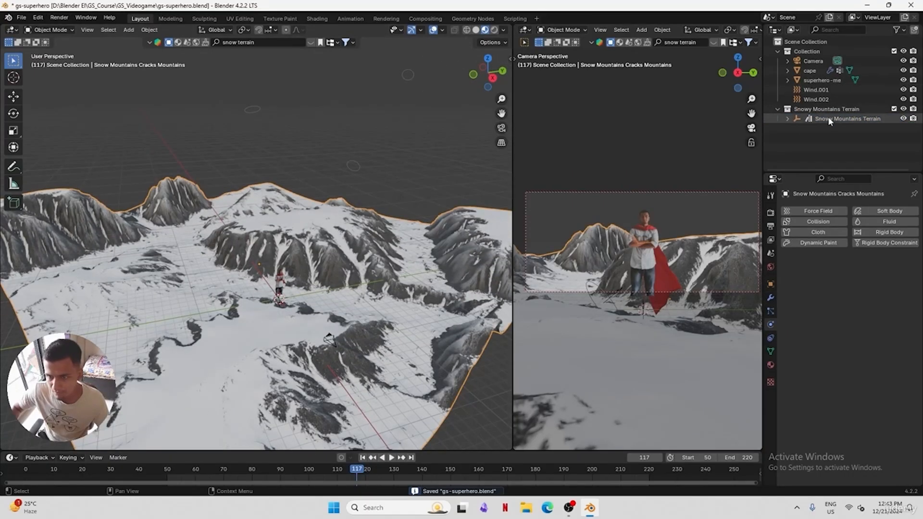
pyautogui.click(846, 118)
pyautogui.press('g')
pyautogui.press('x')
pyautogui.press('z')
pyautogui.press('Return')
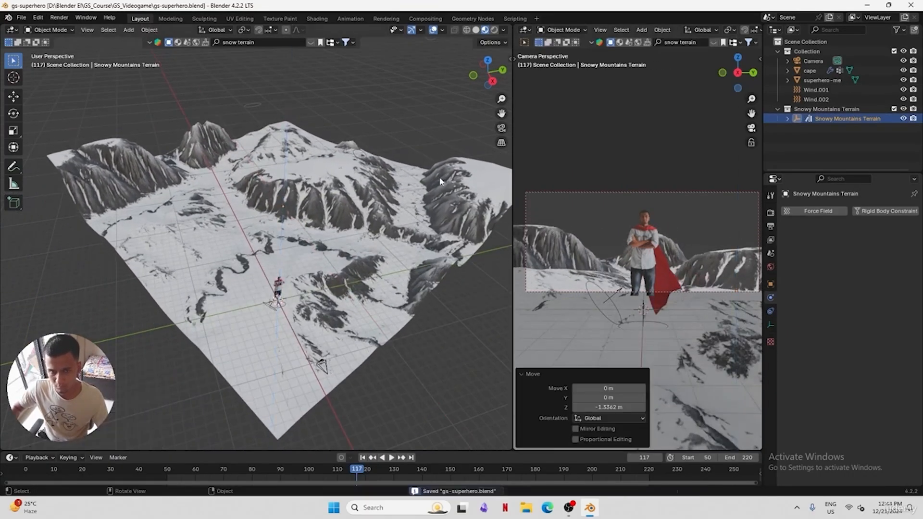
# Rotate the terrain about 374° around the Z axis to frame the peaks behind the superhero, and save the file
pyautogui.press('r')
pyautogui.press('z')
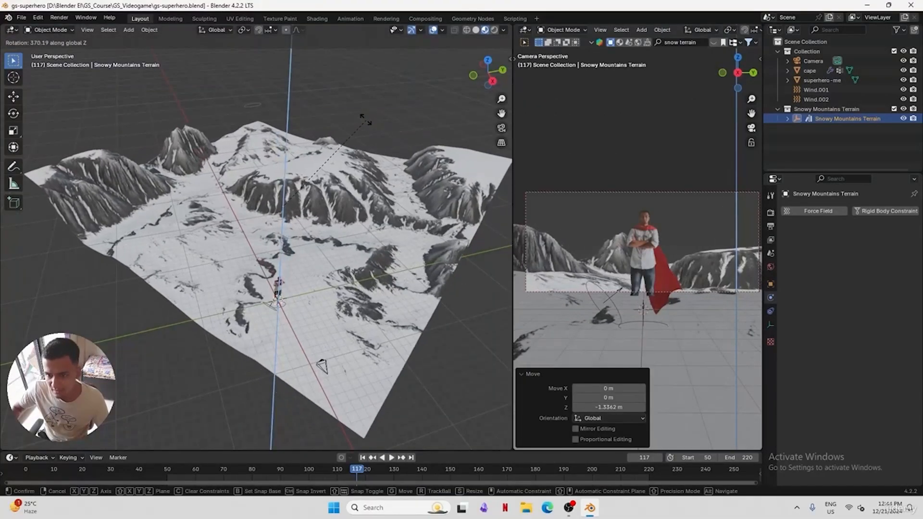
pyautogui.click(360, 119)
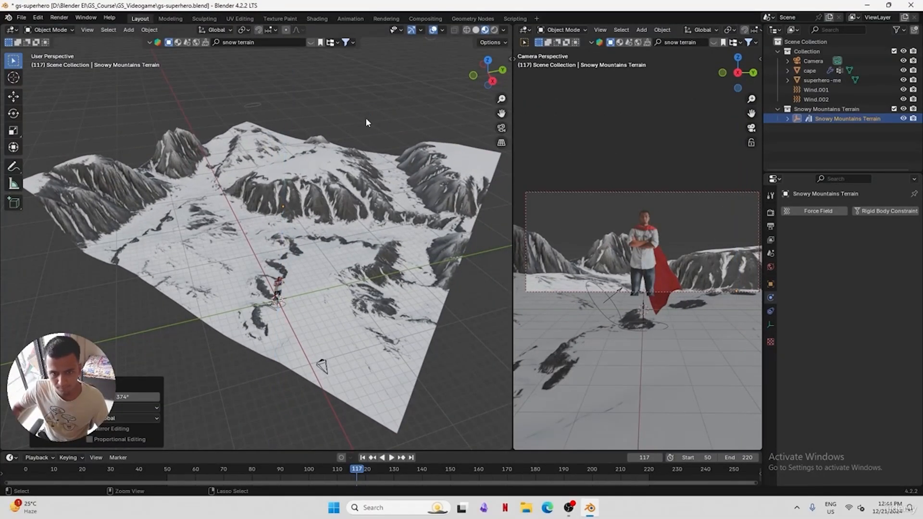
pyautogui.hotkey('ctrl', 's')
# Merge the two 3D viewports back into one and look through the camera
pyautogui.moveTo(351, 230); pyautogui.dragTo(371, 253, button='middle')
pyautogui.scroll(5, 338, 196)
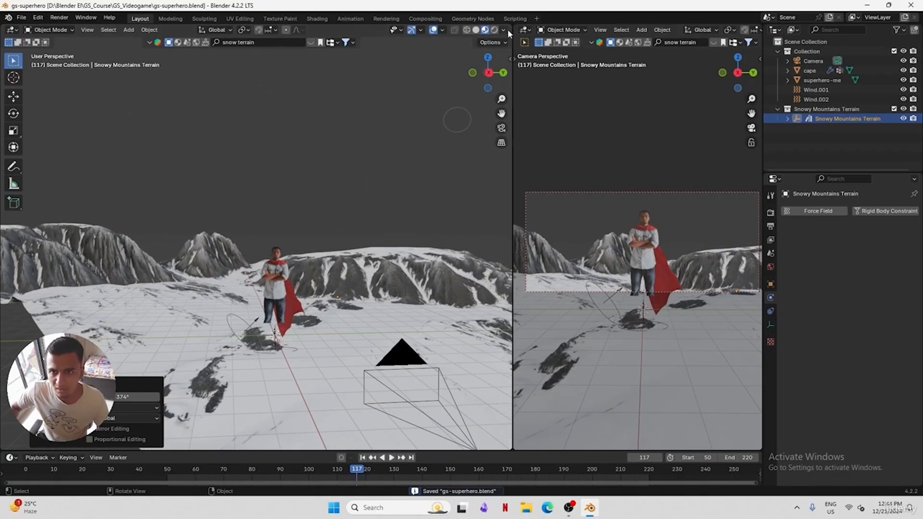
pyautogui.moveTo(508, 33); pyautogui.dragTo(558, 150)
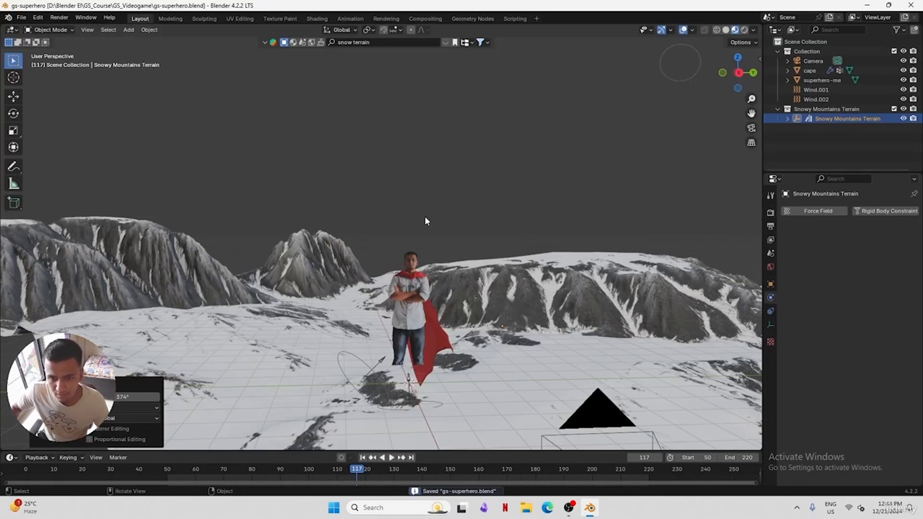
pyautogui.press('KP_0')
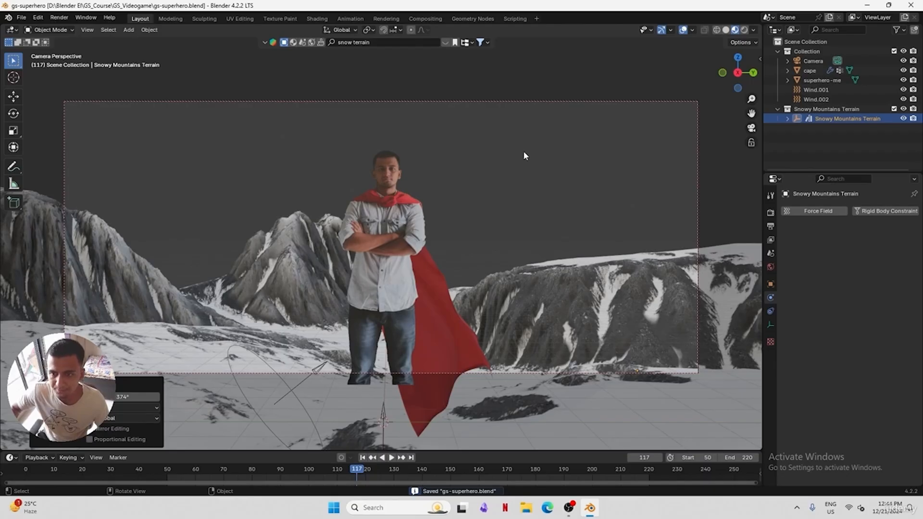
# Switch the scene's render engine to Cycles with GPU Compute as the device
pyautogui.click(771, 212)
pyautogui.click(869, 211)
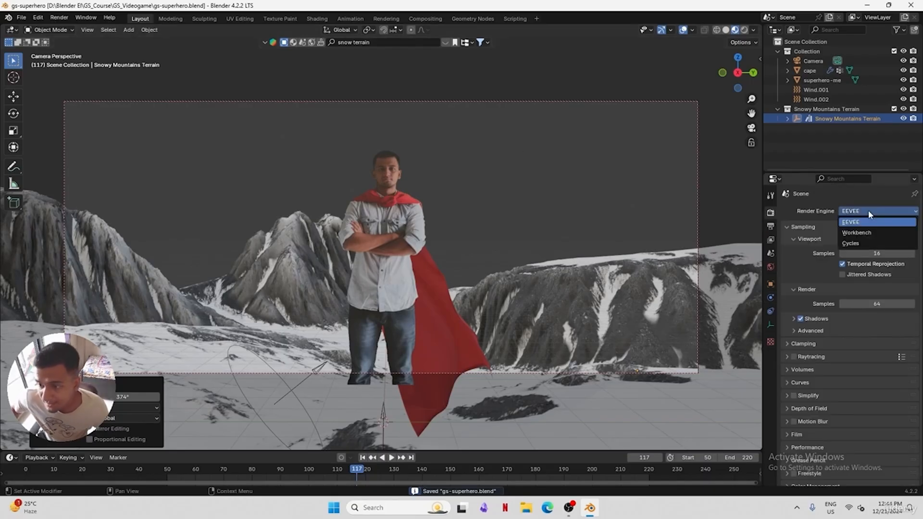
pyautogui.click(865, 243)
pyautogui.click(858, 235)
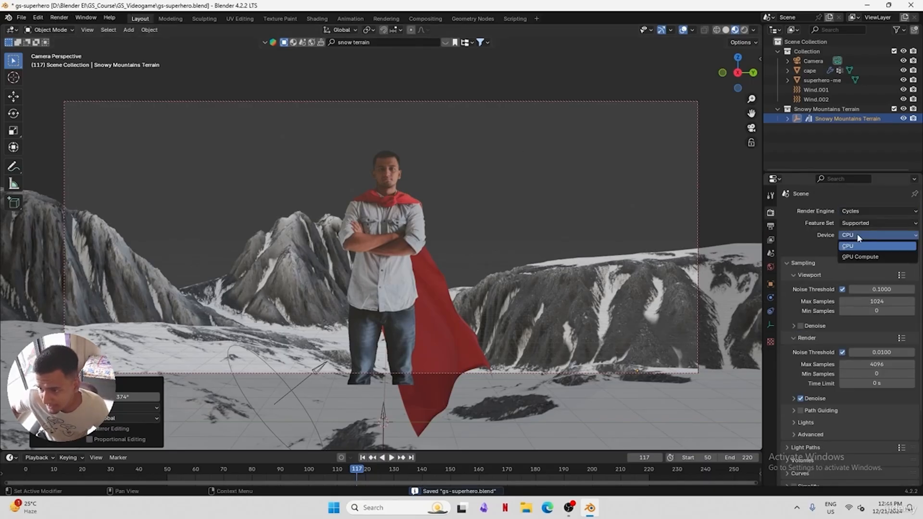
pyautogui.click(860, 256)
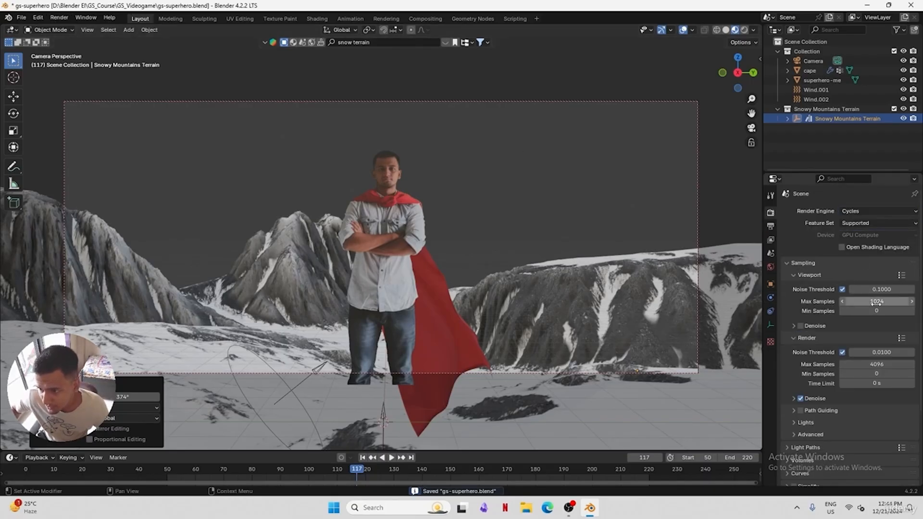
# Set the maximum samples for final renders to 10 and enable Motion Blur
pyautogui.doubleClick(877, 364)
pyautogui.write('10')
pyautogui.press('Return')
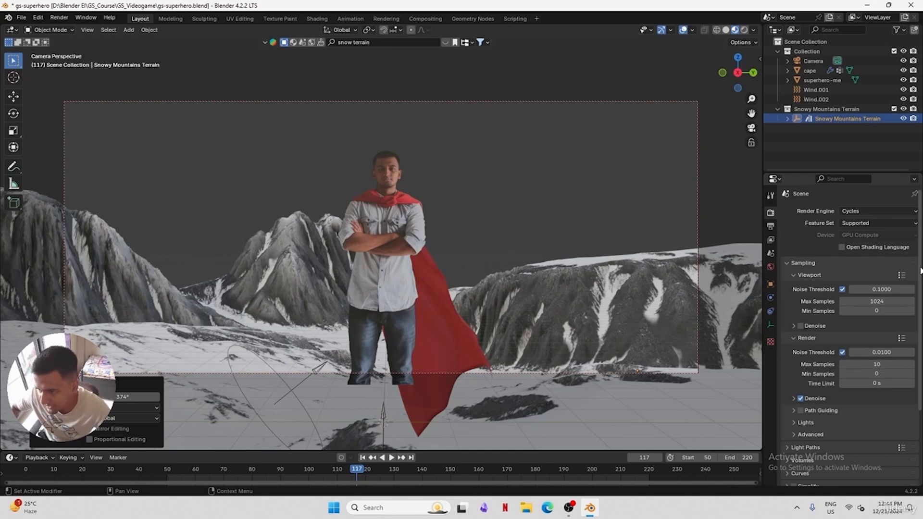
pyautogui.scroll(-5, 833, 367)
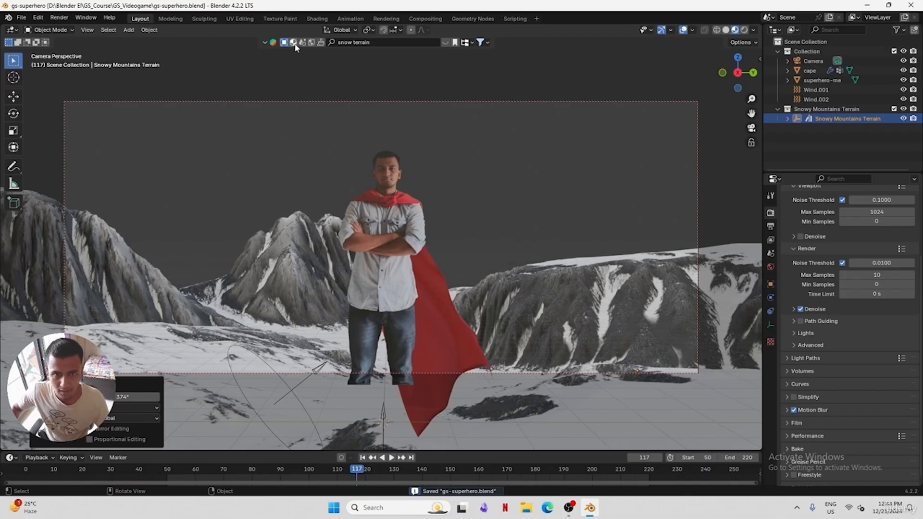
# Switch the asset library to HDRs, close its results, and preview the scene in rendered shading without overlays
pyautogui.click(312, 43)
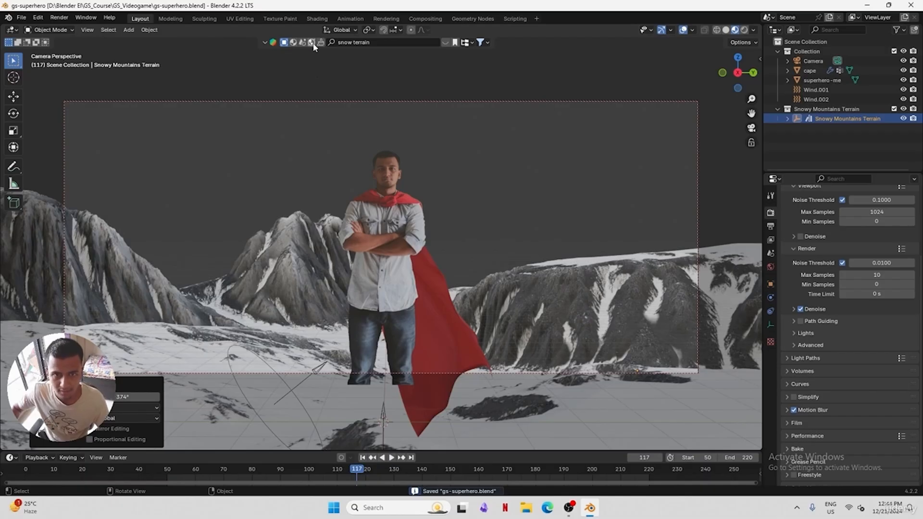
pyautogui.click(744, 32)
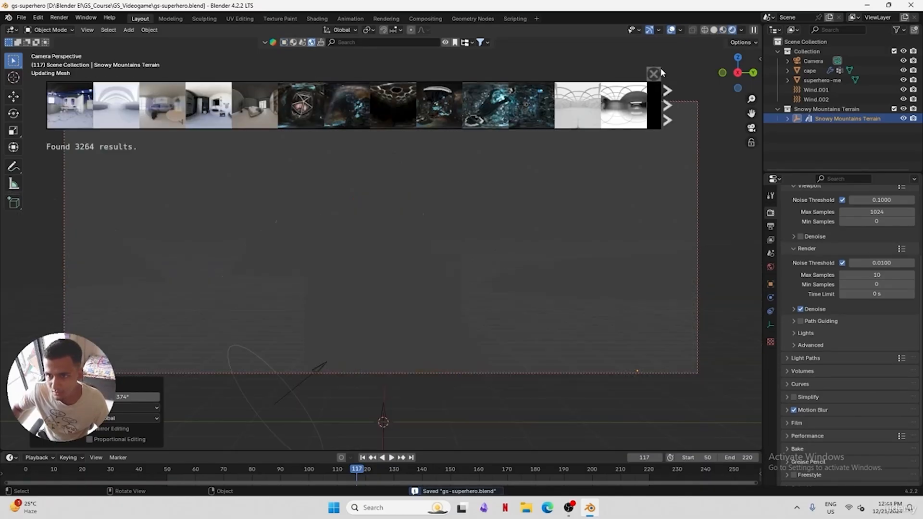
pyautogui.click(658, 74)
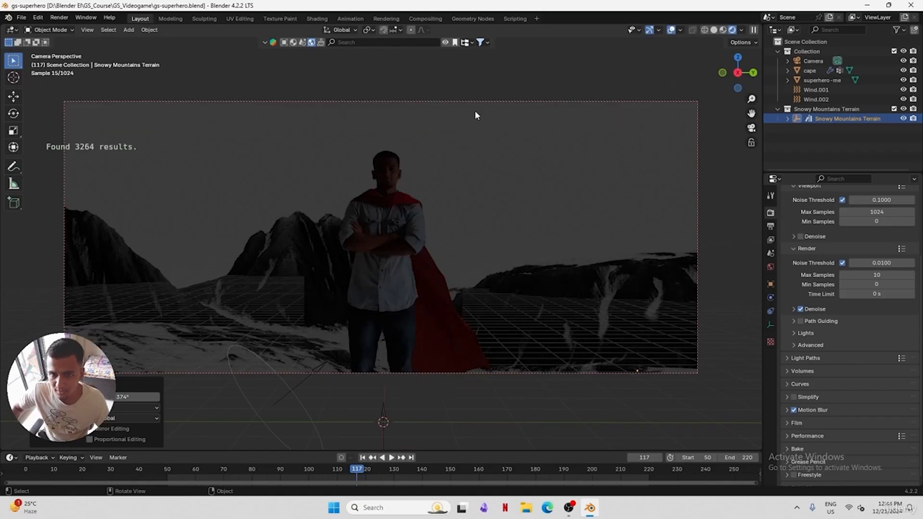
pyautogui.click(671, 31)
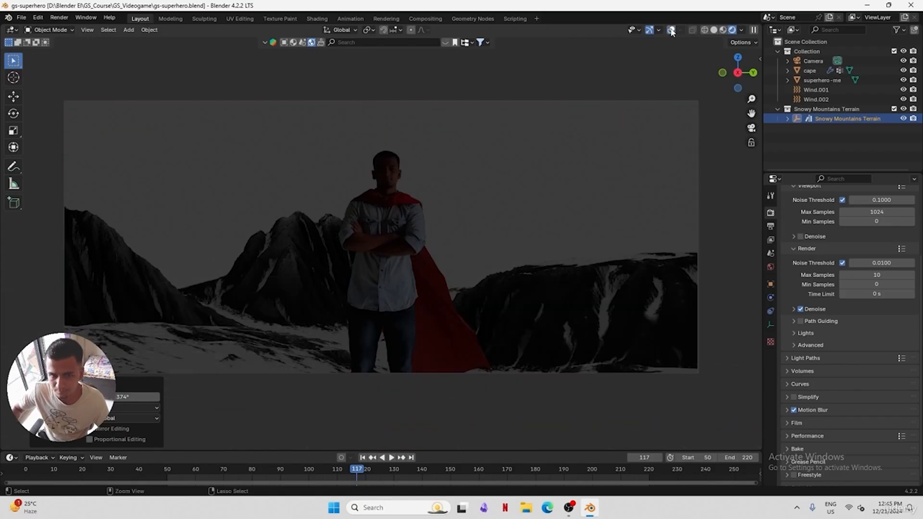
# Search the HDR library for "sky", add City Sky Sunset Blue Sky as the scene's environment, and close the results
pyautogui.click(359, 42)
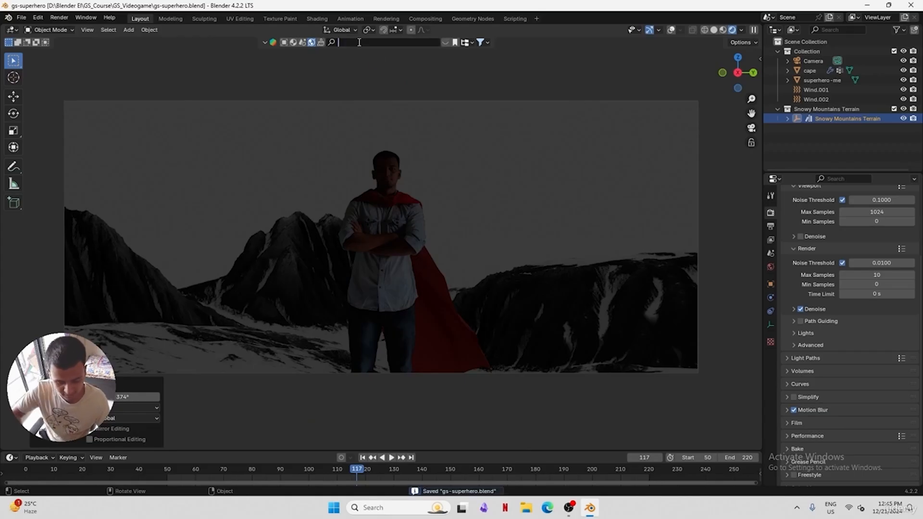
pyautogui.write('sky')
pyautogui.press('Return')
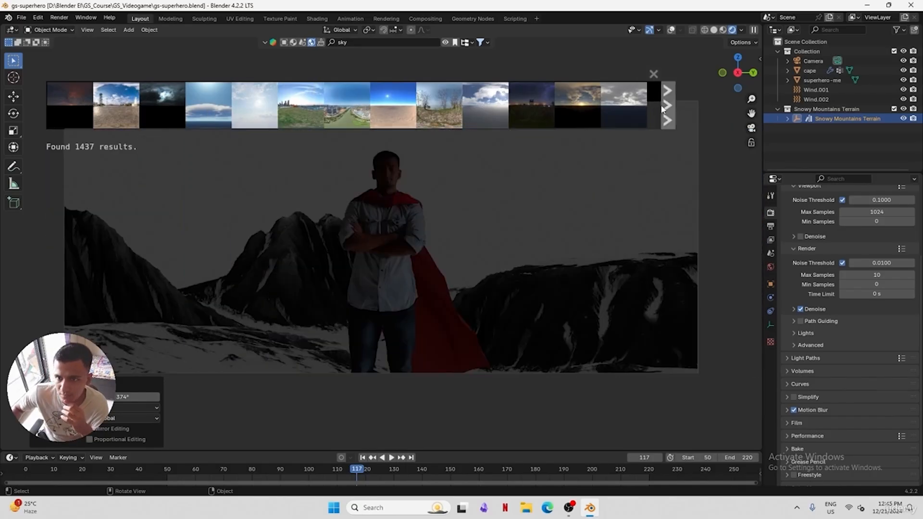
pyautogui.click(663, 109)
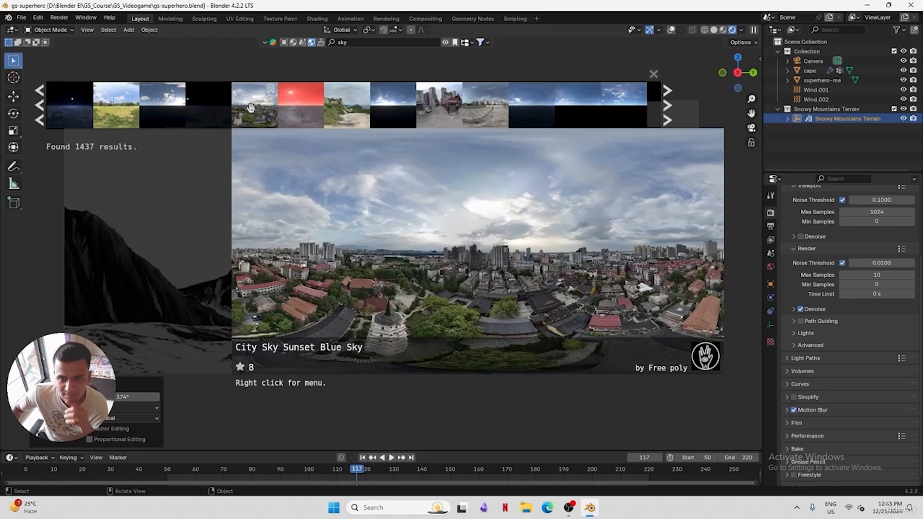
pyautogui.rightClick(250, 106)
pyautogui.click(255, 130)
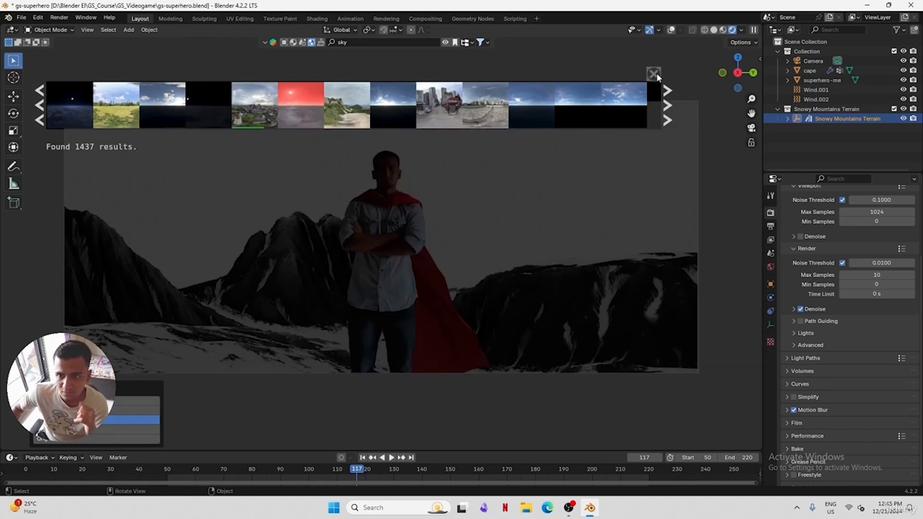
pyautogui.click(654, 74)
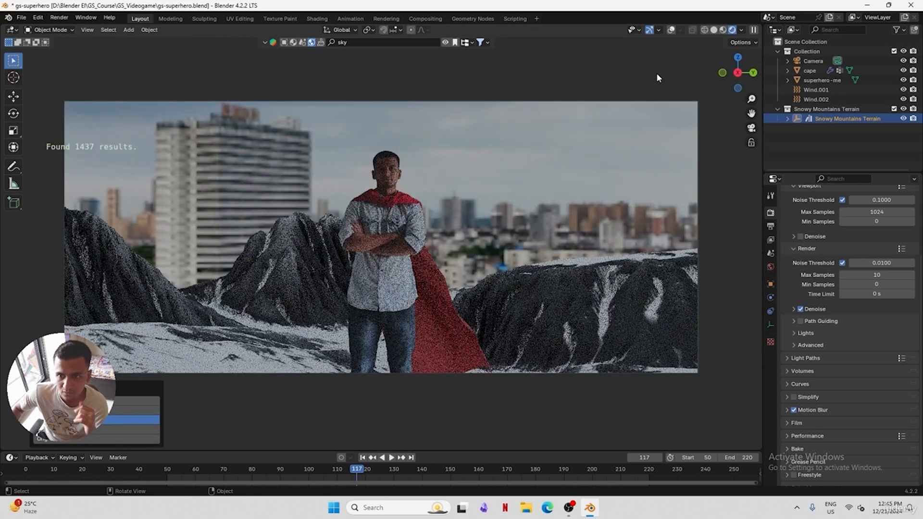
# Open the Shading workspace, preview the camera view in rendered shading, and show the world's environment nodes
pyautogui.click(715, 30)
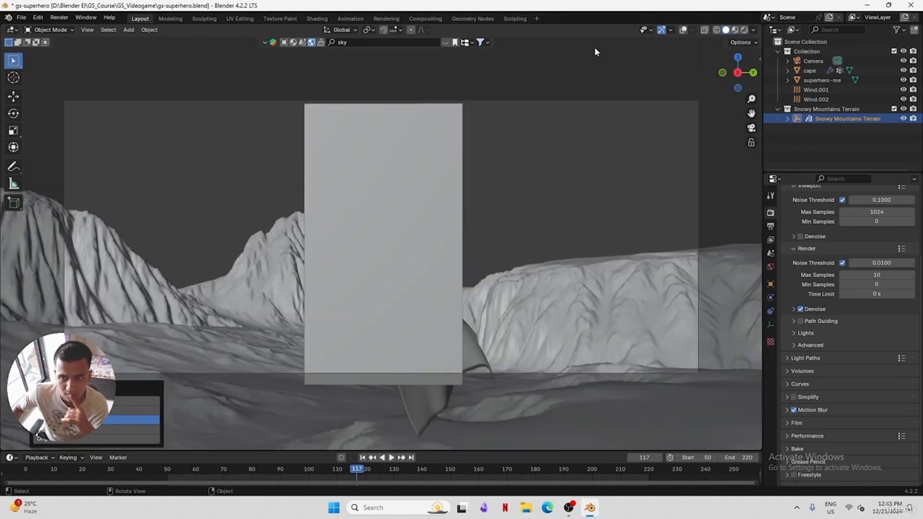
pyautogui.click(315, 17)
pyautogui.press('KP_0')
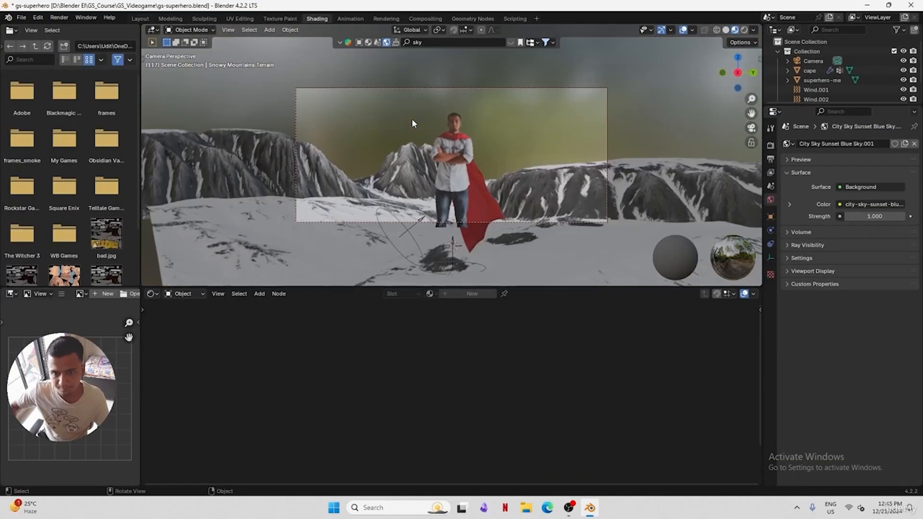
pyautogui.click(744, 30)
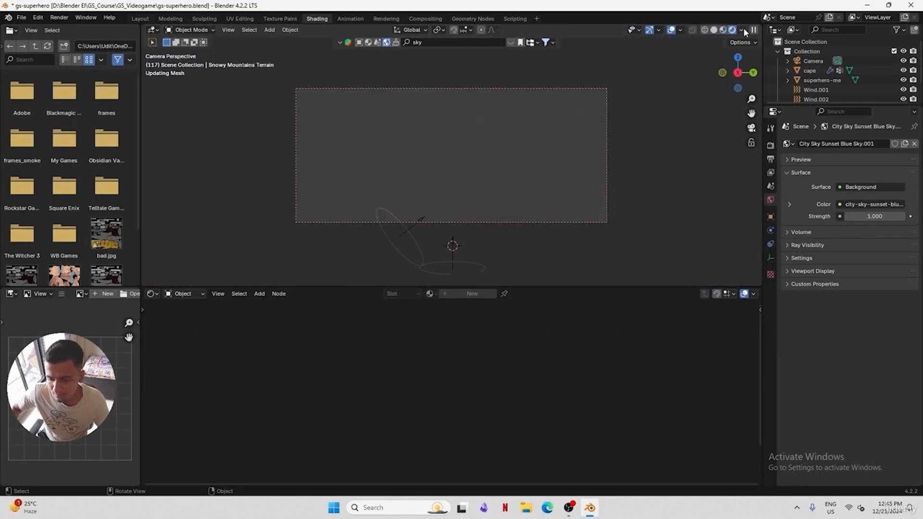
pyautogui.click(182, 294)
pyautogui.click(185, 327)
pyautogui.moveTo(418, 403); pyautogui.dragTo(450, 399, button='middle')
pyautogui.scroll(4, 495, 366)
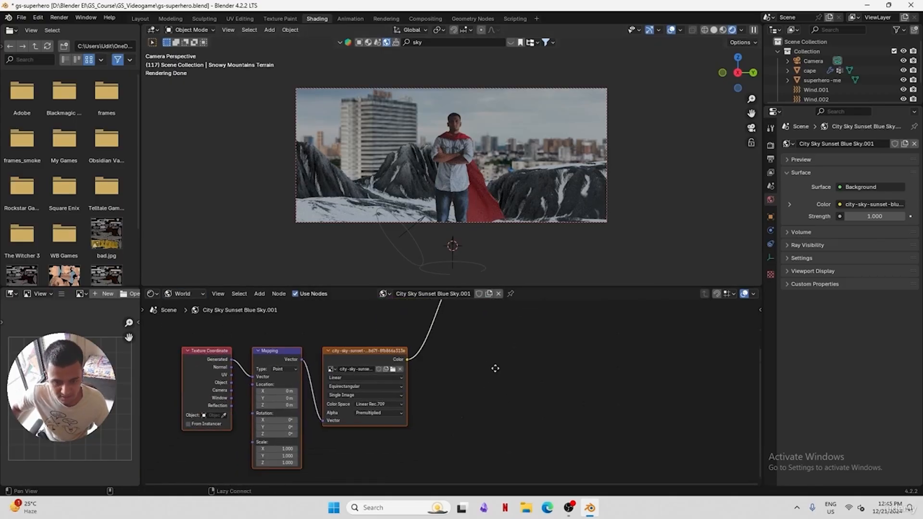
# Try rotating the sky environment about Z in the Mapping node, and reset the rotation to 0°
pyautogui.click(444, 414)
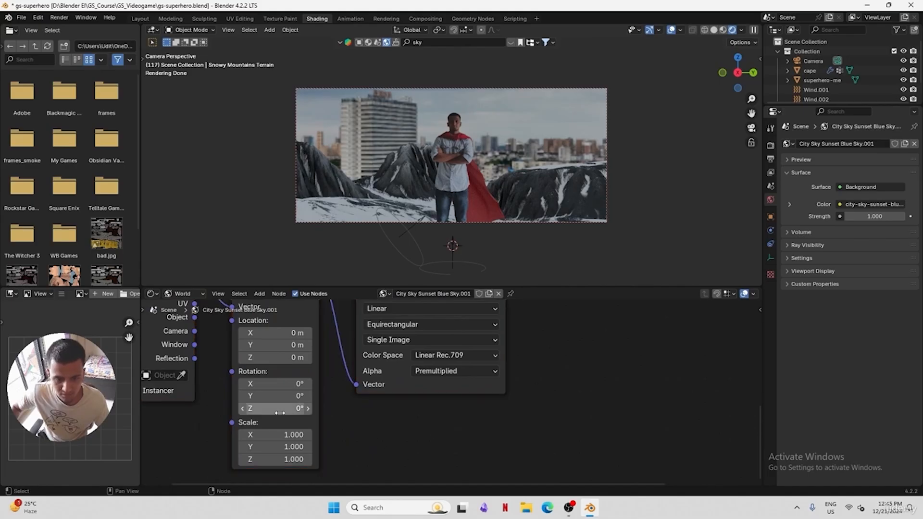
pyautogui.moveTo(274, 409)
pyautogui.mouseDown()
pyautogui.moveTo(304, 408)
pyautogui.moveTo(274, 408)
pyautogui.moveTo(270, 384)
pyautogui.moveTo(281, 408)
pyautogui.mouseUp()
pyautogui.hotkey('ctrl', 'z')
pyautogui.write('0')
pyautogui.press('Return')
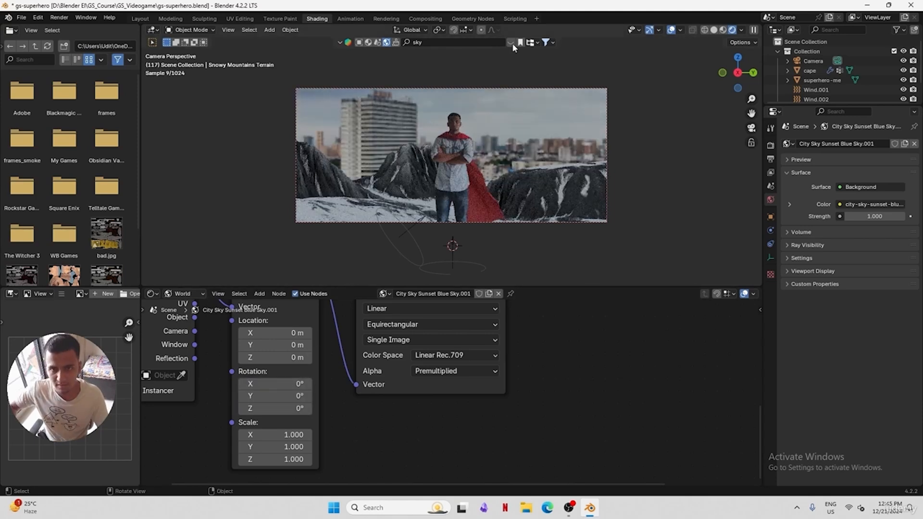
# Browse through further pages of the "sky" HDR results to find a replacement environment
pyautogui.click(510, 43)
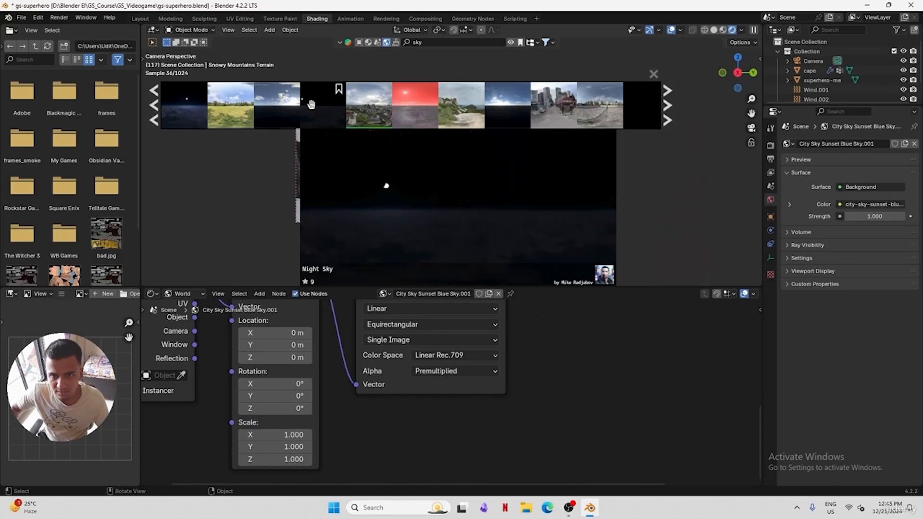
pyautogui.click(668, 119)
pyautogui.click(667, 119)
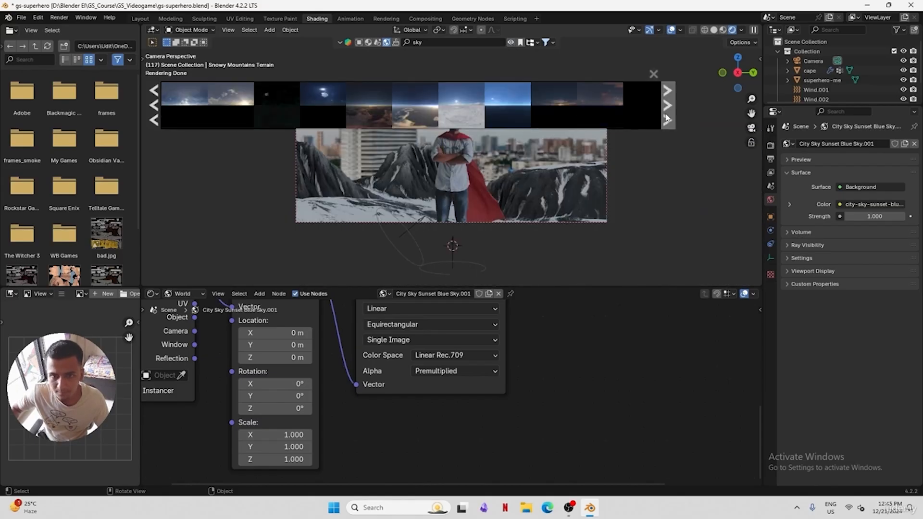
pyautogui.click(667, 120)
pyautogui.click(668, 119)
pyautogui.click(667, 119)
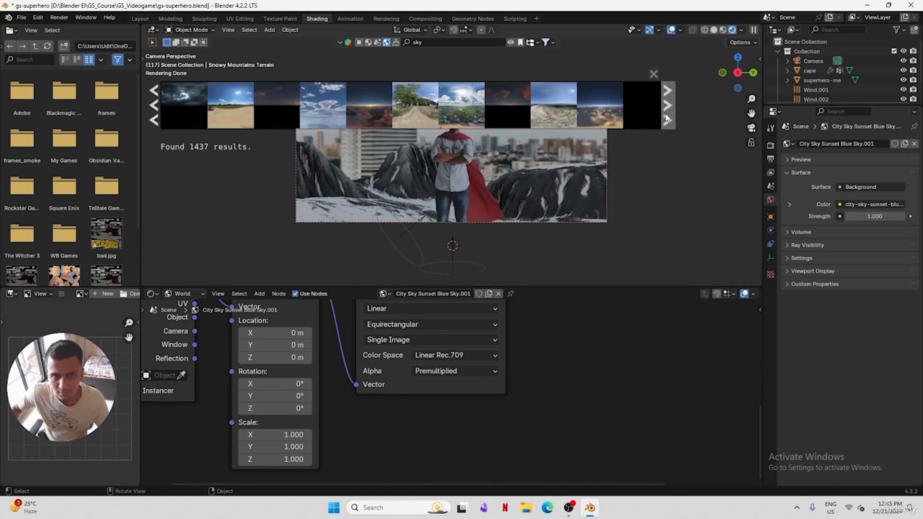
pyautogui.moveTo(510, 107)
pyautogui.click(667, 115)
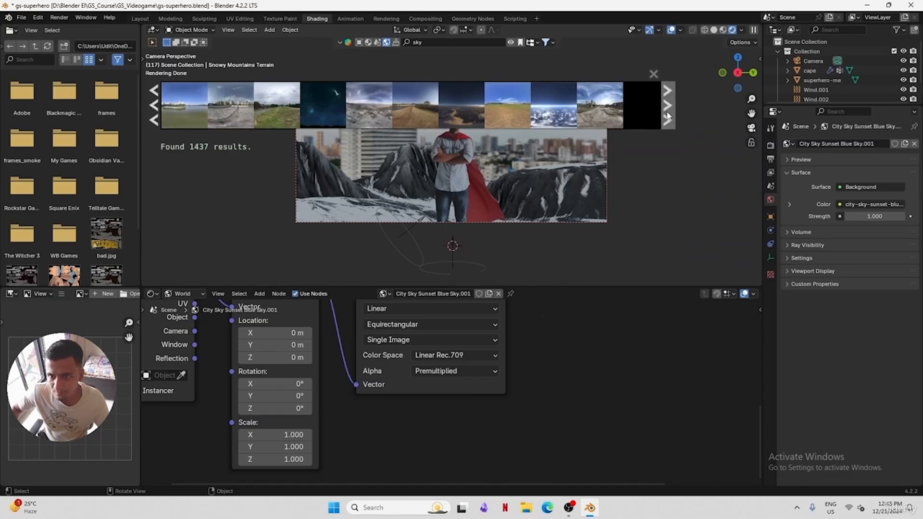
pyautogui.click(667, 116)
pyautogui.click(667, 115)
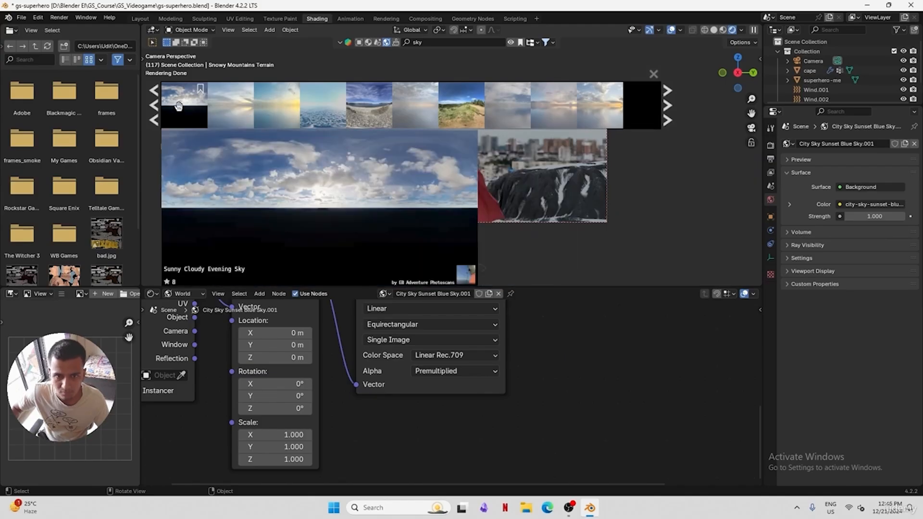
# Download the Sunny Cloudy Evening Sky HDR at 8192 resolution and close the results
pyautogui.click(178, 106)
pyautogui.click(232, 113)
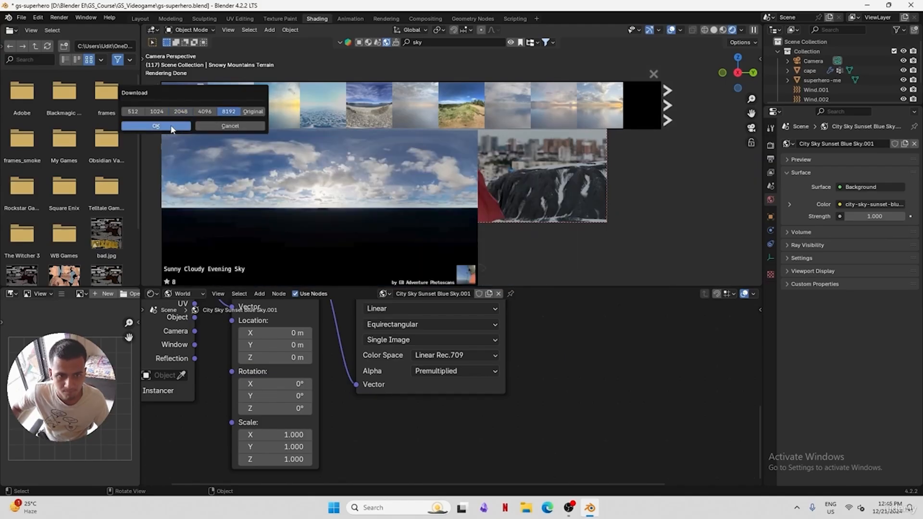
pyautogui.click(156, 126)
pyautogui.click(654, 74)
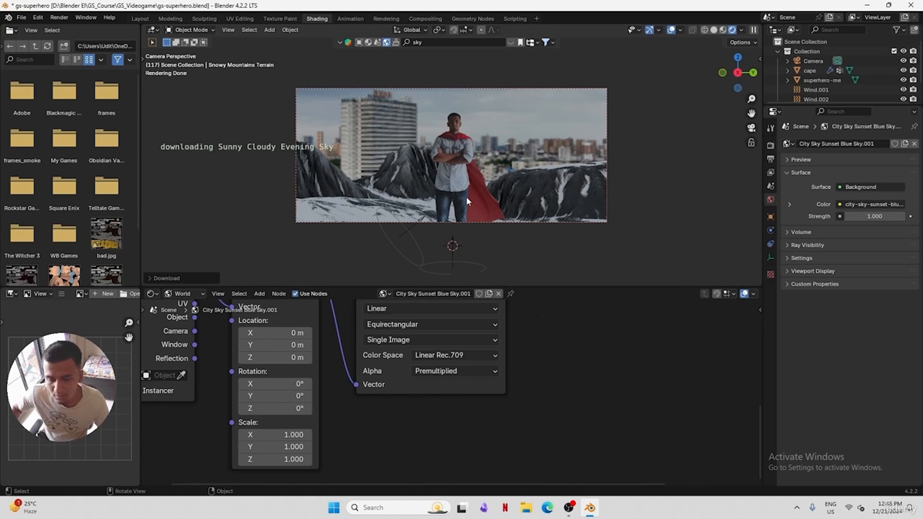
pyautogui.click(572, 123)
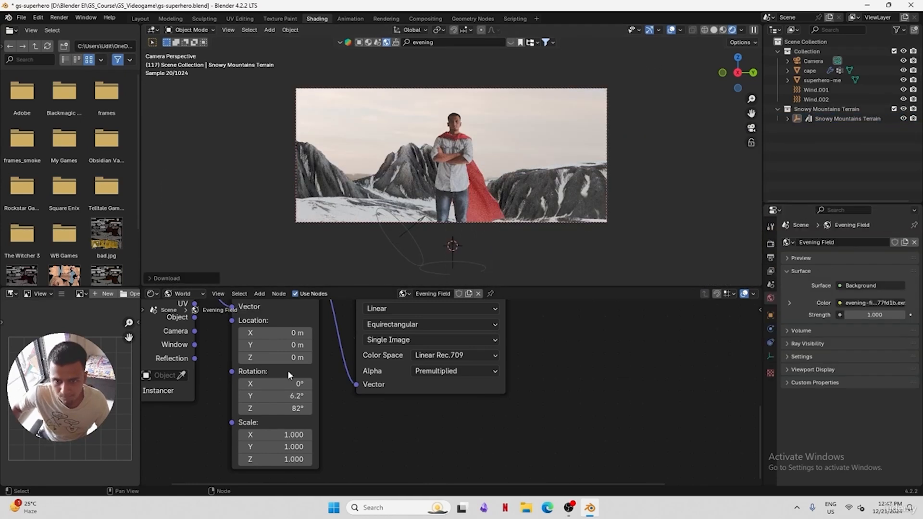
# Try a different Y rotation for the Evening Field environment, and reset it to its default
pyautogui.moveTo(285, 396); pyautogui.dragTo(297, 396)
pyautogui.press('BackSpace')
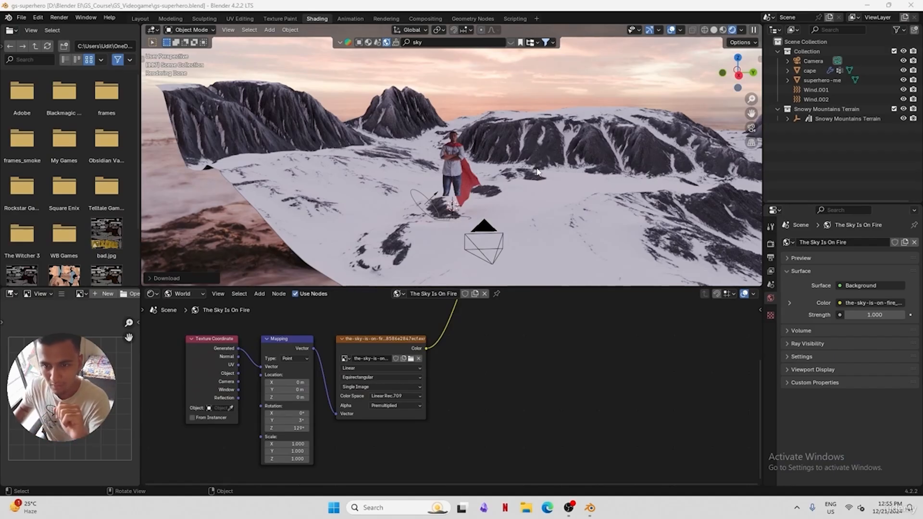
# Delete the Snowy Mountains Terrain collection with its whole hierarchy and save the file
pyautogui.click(832, 109)
pyautogui.rightClick(798, 109)
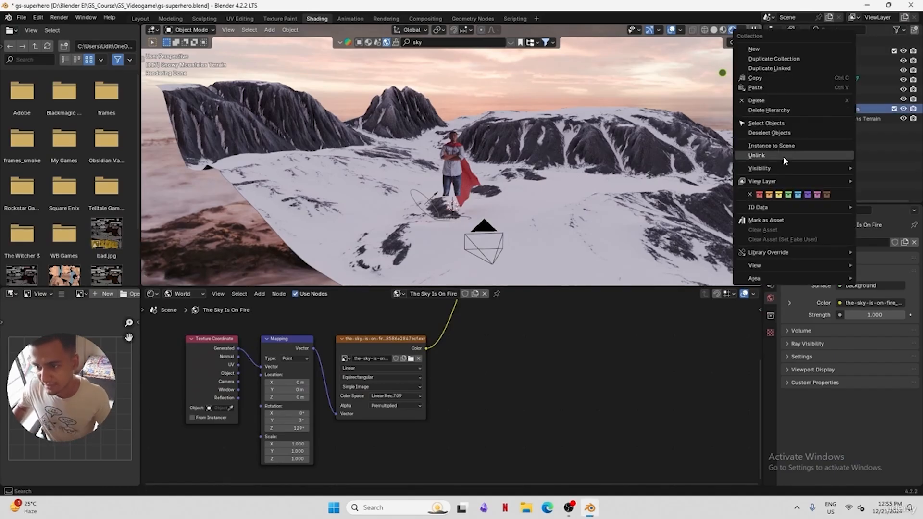
pyautogui.click(787, 110)
pyautogui.hotkey('ctrl', 's')
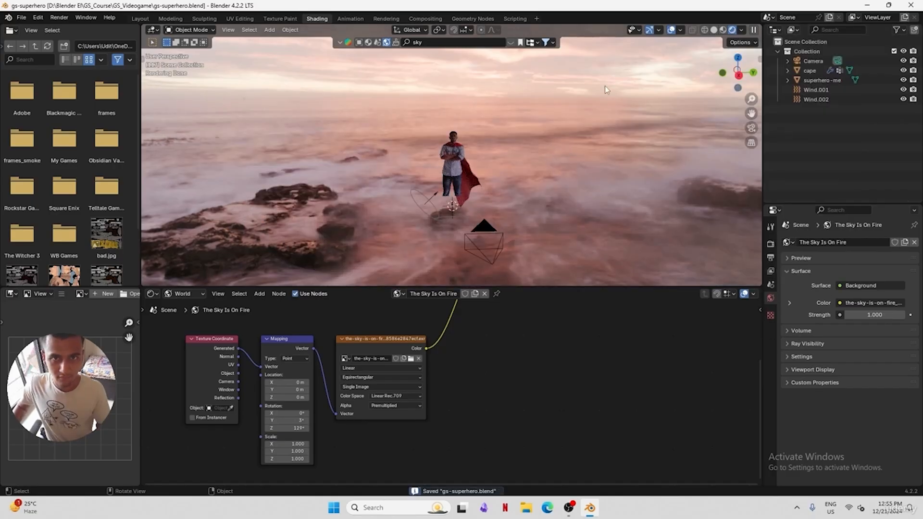
# Switch the viewport to material preview and search the model library for "terrain"
pyautogui.click(723, 30)
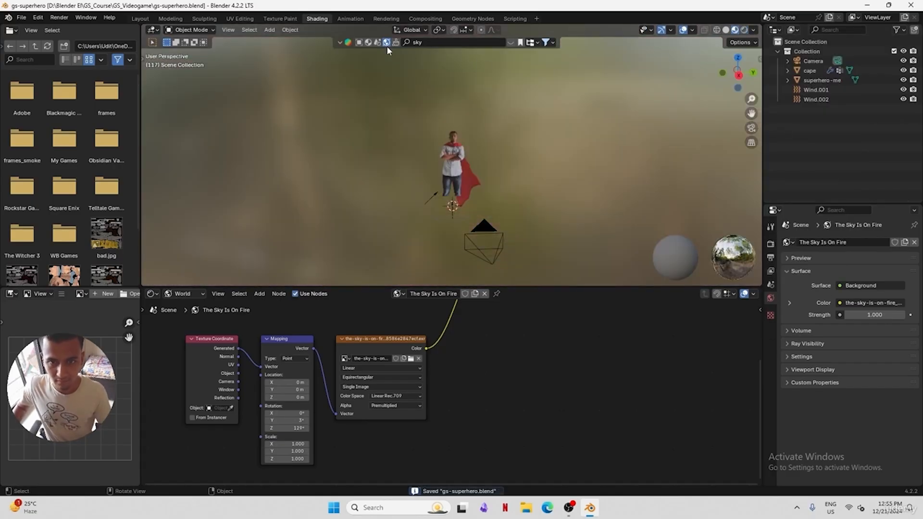
pyautogui.click(452, 42)
pyautogui.write('snow terrain')
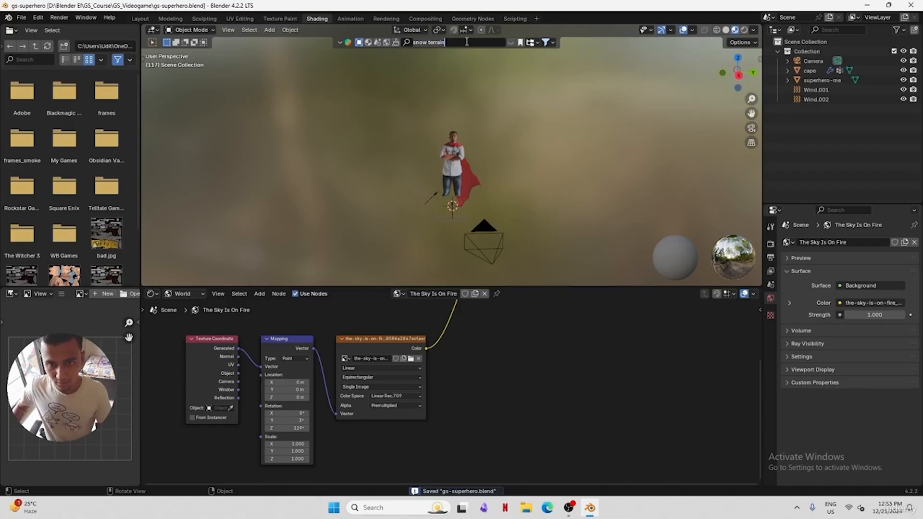
pyautogui.hotkey('ctrl', 'a')
pyautogui.press('BackSpace')
pyautogui.write('terrain')
pyautogui.press('Return')
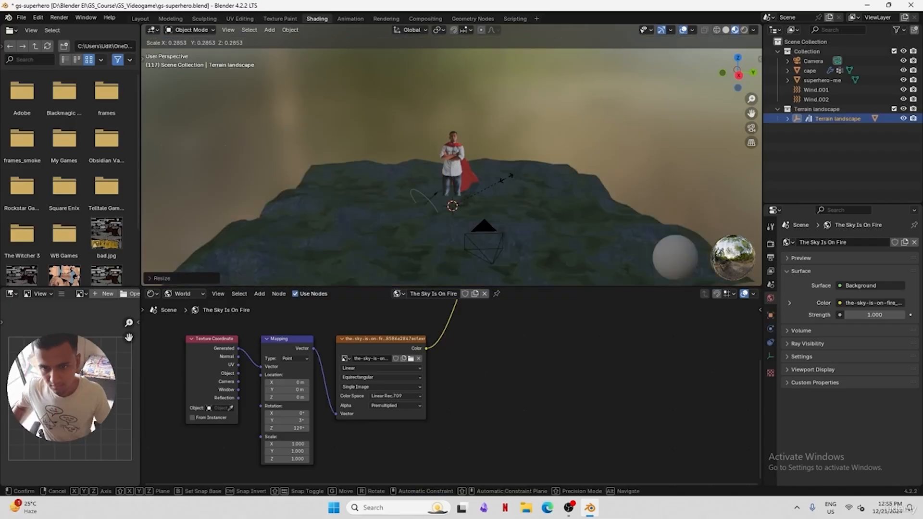
# Scale the Terrain landscape model to surround the superhero and return to the camera view
pyautogui.press('s')
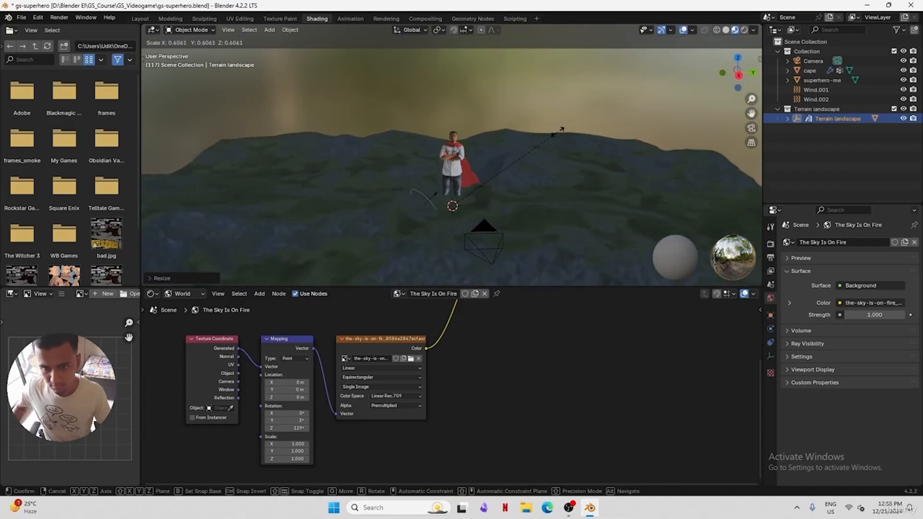
pyautogui.click(608, 79)
pyautogui.moveTo(608, 79); pyautogui.dragTo(504, 160, button='middle')
pyautogui.press('KP_0')
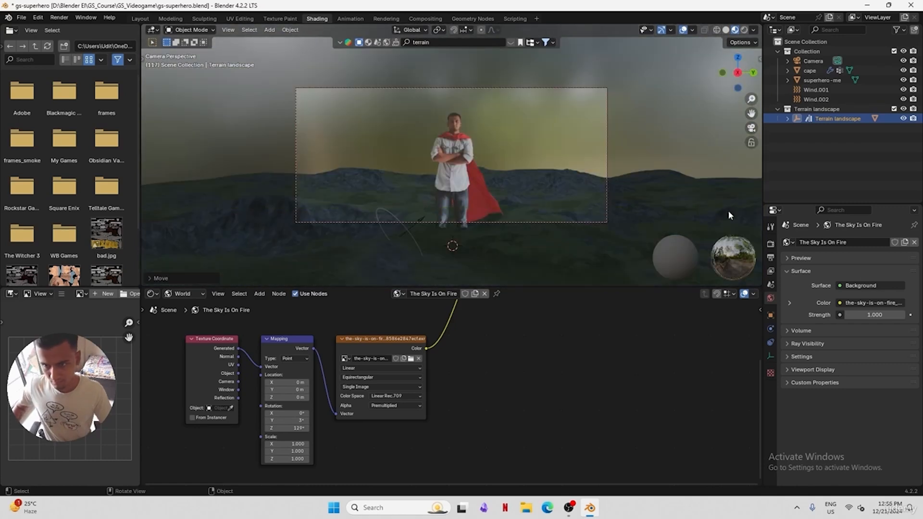
# Try a 30 mm focal length on the camera, and set it to 35 mm
pyautogui.click(817, 61)
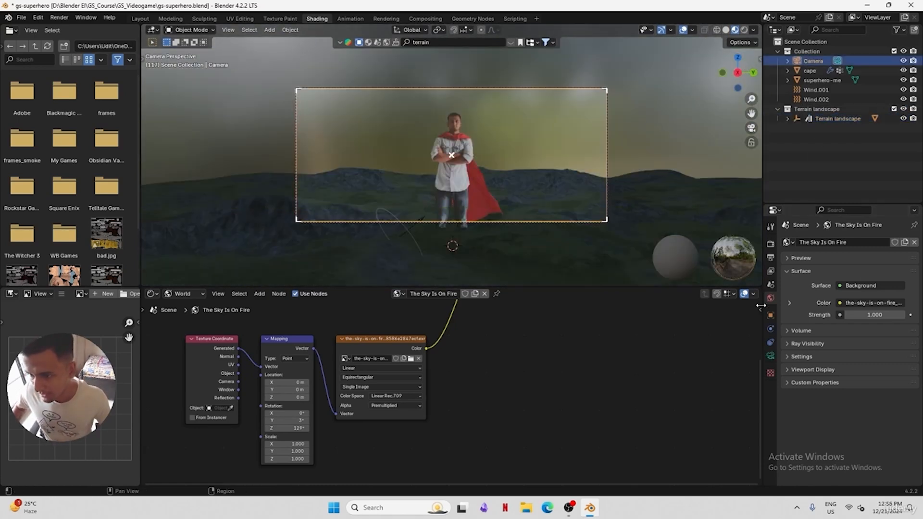
pyautogui.click(771, 356)
pyautogui.click(877, 288)
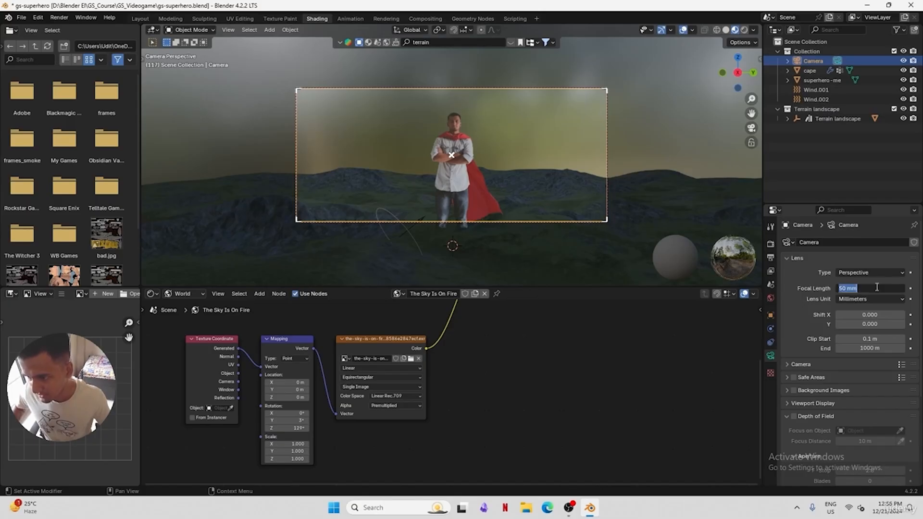
pyautogui.write('30')
pyautogui.press('Return')
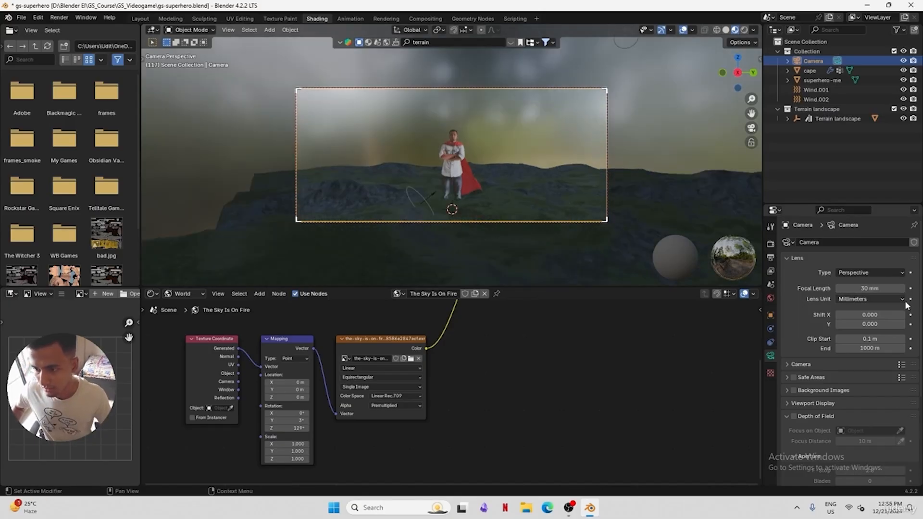
pyautogui.click(883, 288)
pyautogui.write('35')
pyautogui.press('Return')
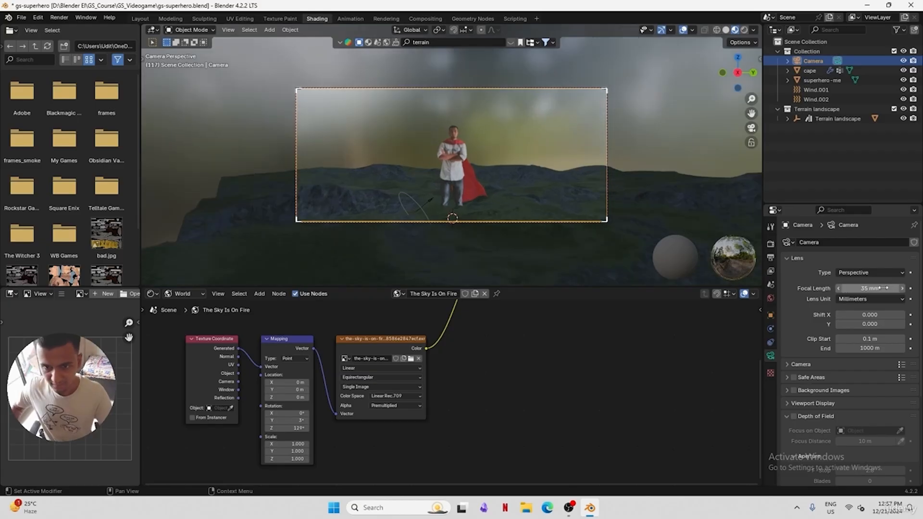
# Move the camera along its local Z axis closer to the superhero and save the file
pyautogui.press('g')
pyautogui.press('z')
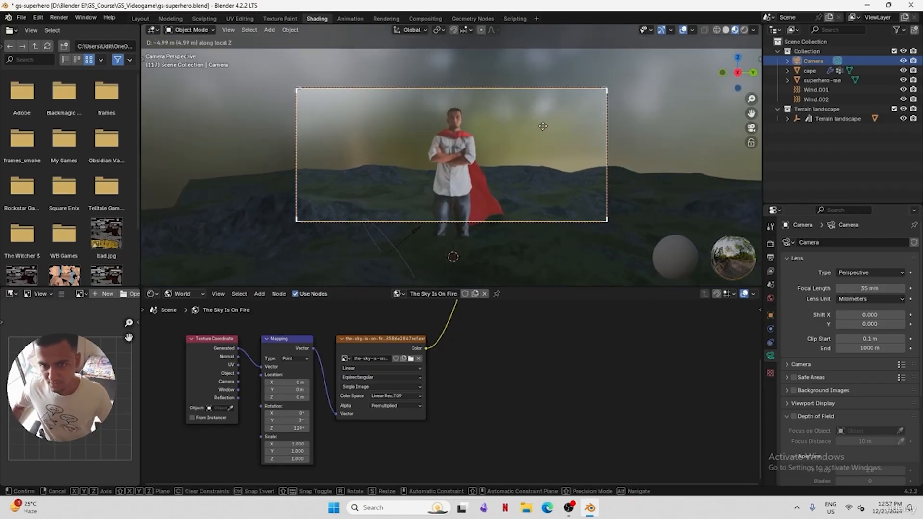
pyautogui.click(544, 135)
pyautogui.hotkey('ctrl', 's')
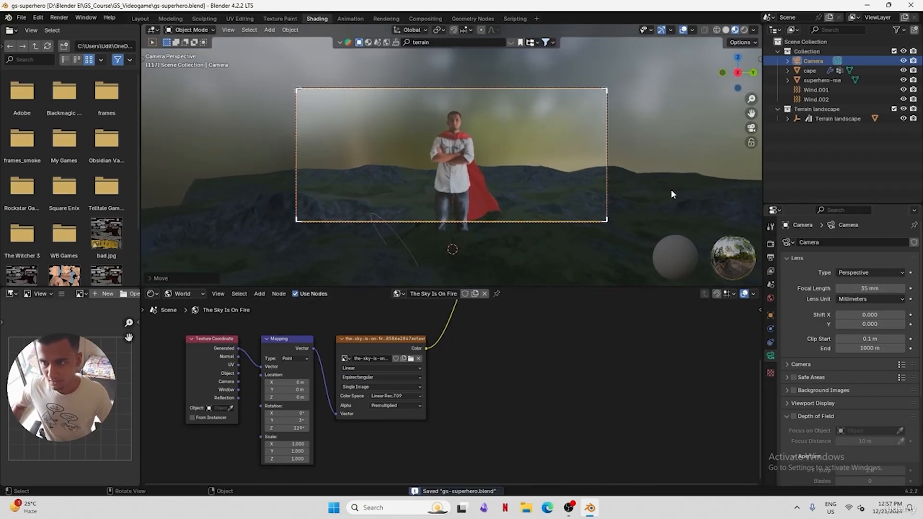
# Rotate the Terrain landscape about the global Z axis to put better hills behind the superhero
pyautogui.click(818, 119)
pyautogui.press('r')
pyautogui.press('z')
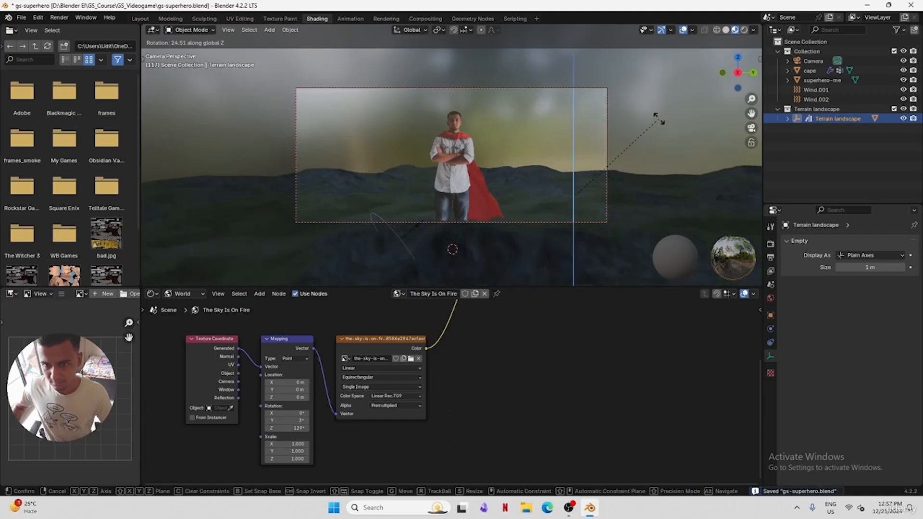
pyautogui.click(540, 95)
# Check the scene in rendered shading, return to material preview, and save the file
pyautogui.click(732, 30)
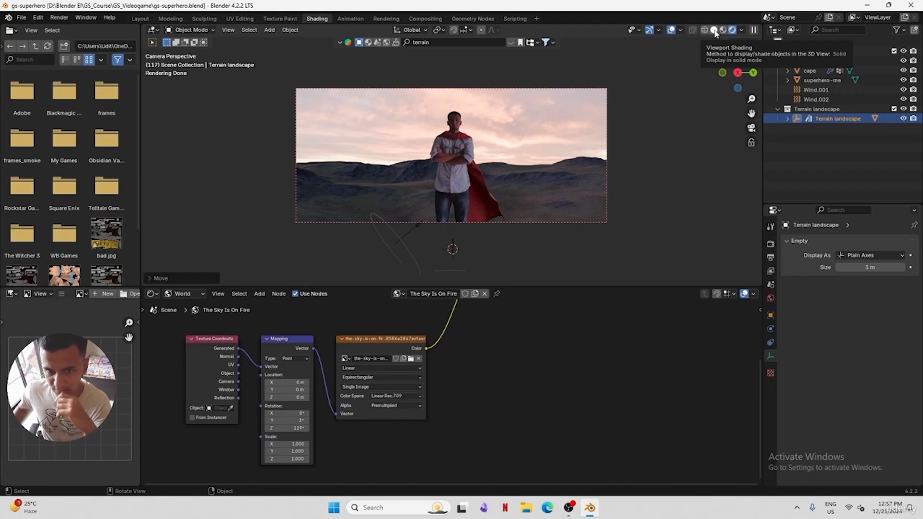
pyautogui.click(714, 30)
pyautogui.click(723, 30)
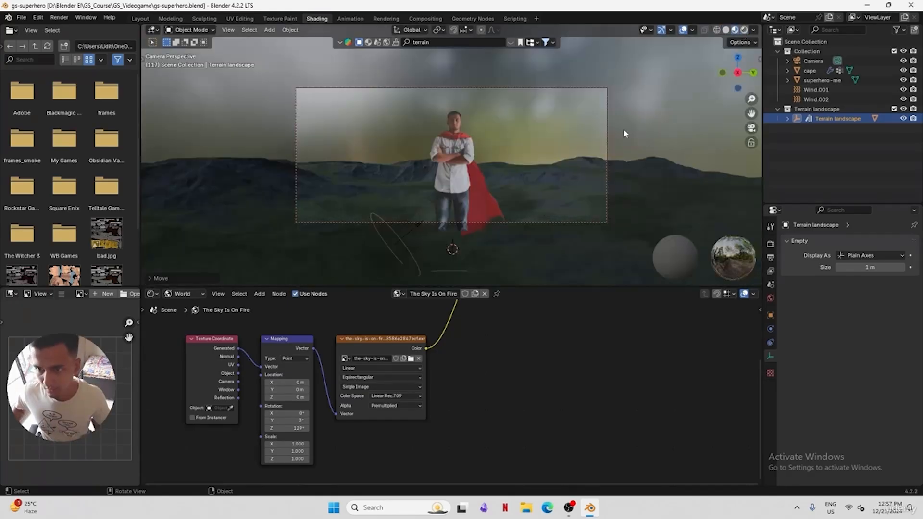
pyautogui.hotkey('ctrl', 's')
# Switch the node editor from World to Object shaders and add a cube to the scene
pyautogui.click(177, 294)
pyautogui.click(187, 313)
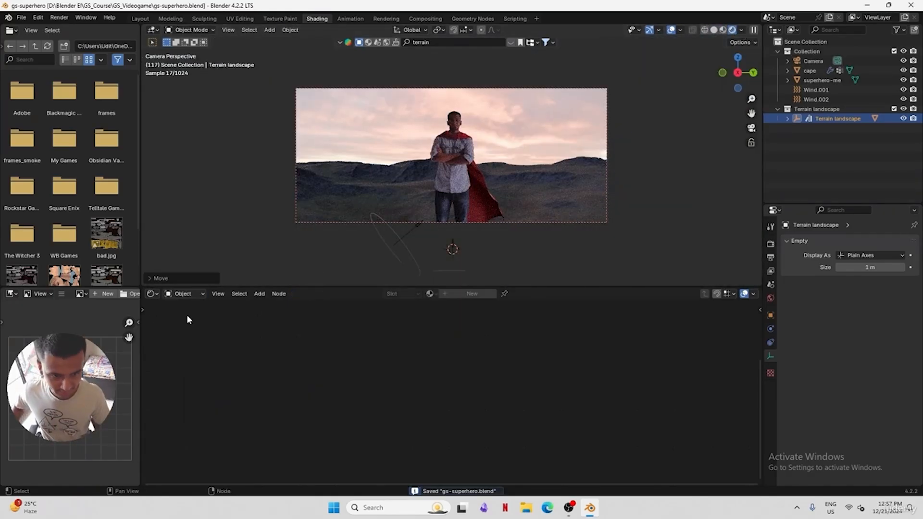
pyautogui.hotkey('shift', 'a')
pyautogui.moveTo(460, 207)
pyautogui.click(512, 214)
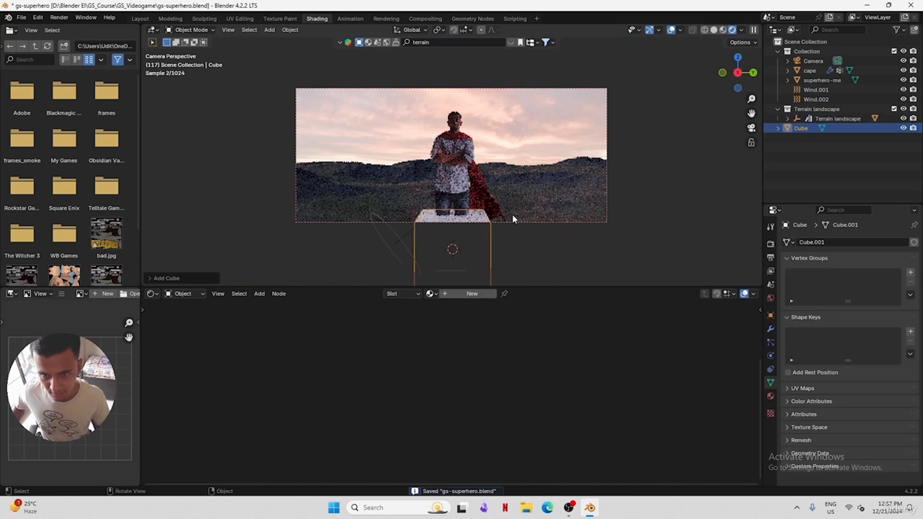
# Scale the cube up until it encloses the camera view and the superhero
pyautogui.press('s')
pyautogui.click(651, 90)
pyautogui.press('s')
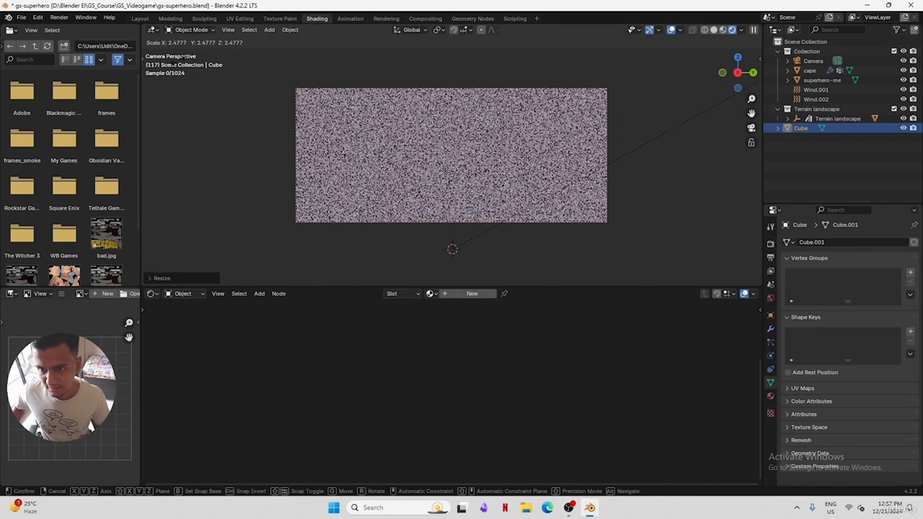
pyautogui.press('Return')
# Rename the enclosing cube to v and give it a new material named v
pyautogui.doubleClick(795, 129)
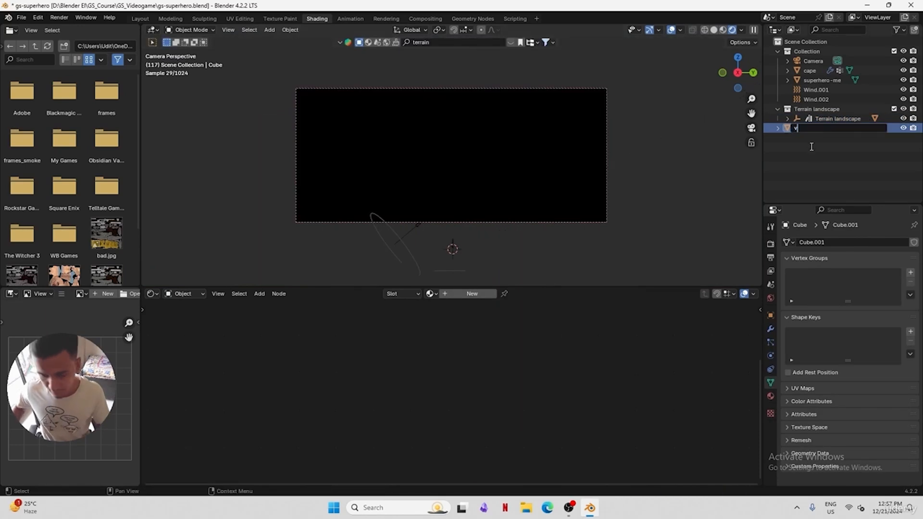
pyautogui.press('Return')
pyautogui.click(469, 294)
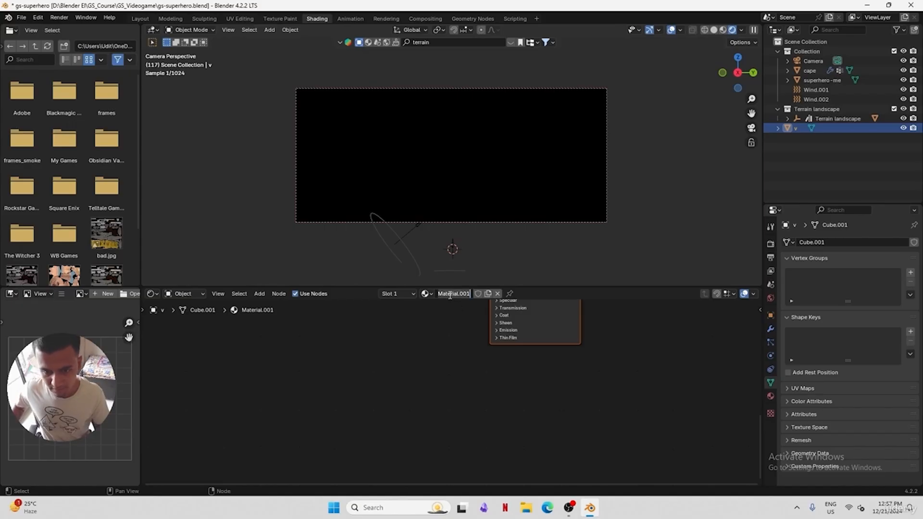
pyautogui.doubleClick(450, 295)
pyautogui.write('v')
pyautogui.press('Return')
# Delete the material's Principled BSDF and add a Principled Volume node connected to the Material Output's Volume input
pyautogui.moveTo(448, 363); pyautogui.dragTo(428, 412, button='middle')
pyautogui.moveTo(568, 371); pyautogui.dragTo(385, 336)
pyautogui.press('x')
pyautogui.moveTo(576, 351); pyautogui.dragTo(429, 345)
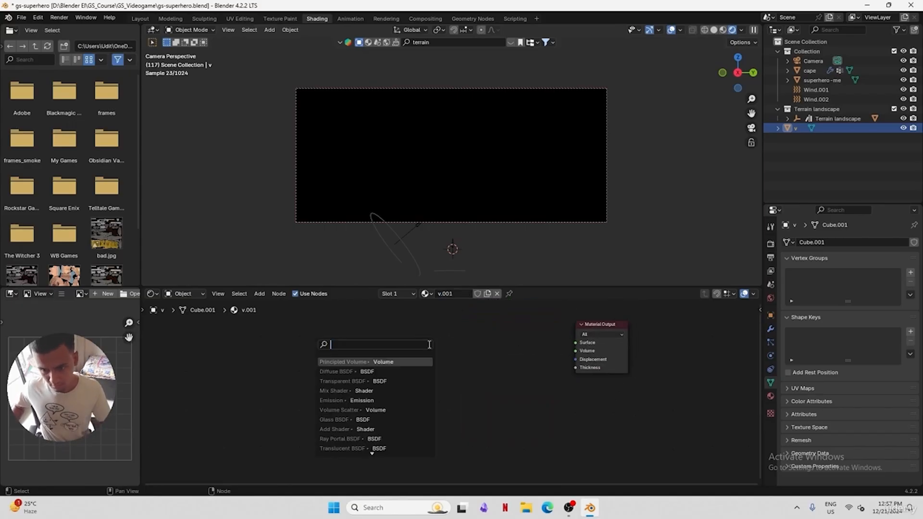
pyautogui.click(395, 363)
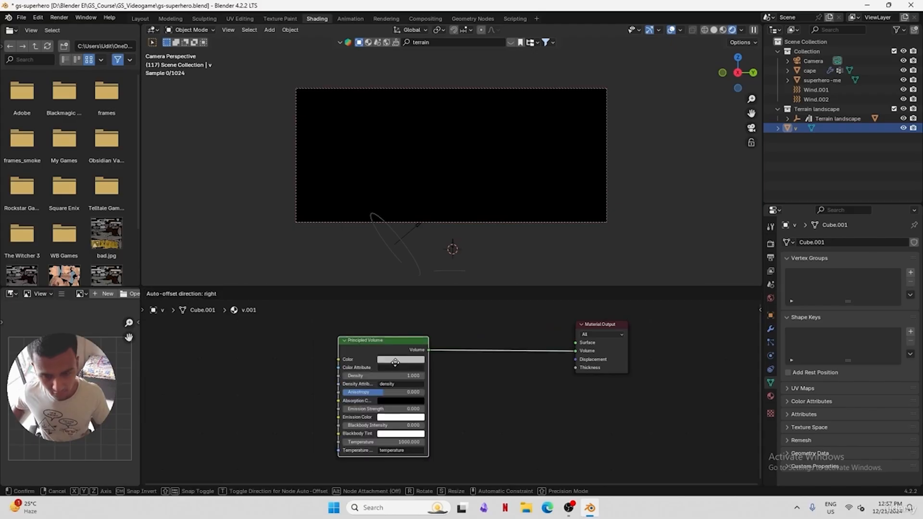
pyautogui.click(427, 351)
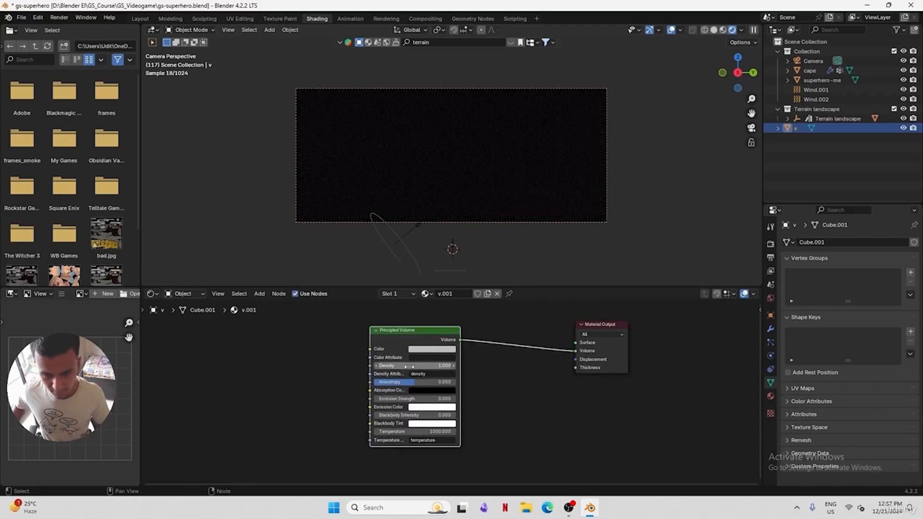
# Set the Principled Volume's density to 0 and its emission strength to 0.02
pyautogui.moveTo(440, 367); pyautogui.dragTo(323, 367)
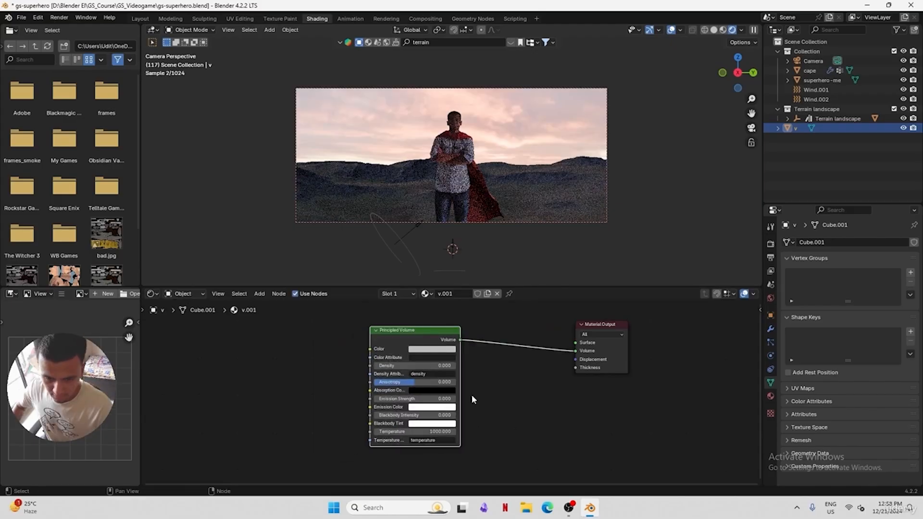
pyautogui.click(415, 398)
pyautogui.write('0.0')
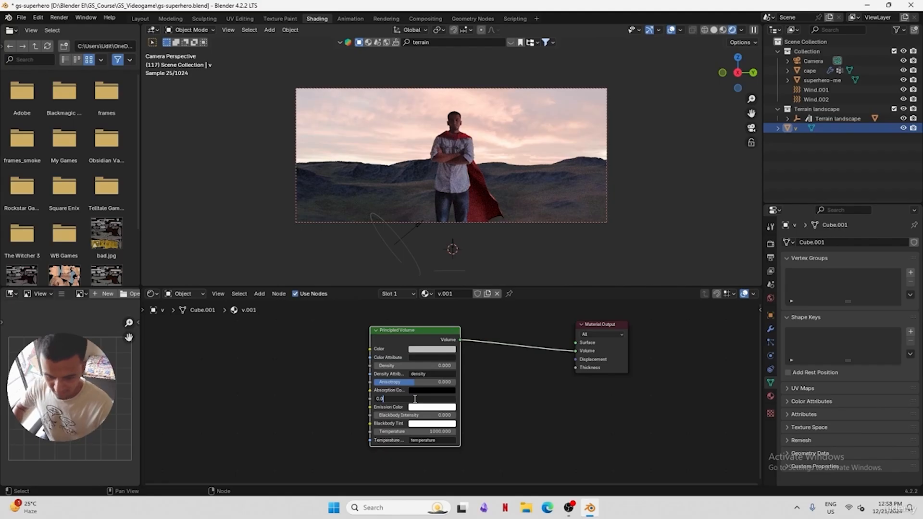
pyautogui.write('2')
pyautogui.press('Return')
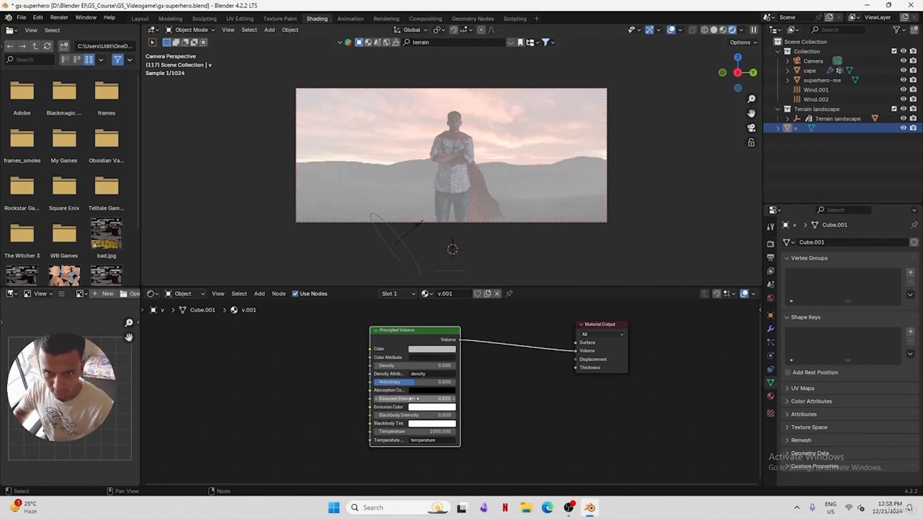
# Reduce the Principled Volume's emission strength to 0.005 for a thinner haze
pyautogui.click(415, 399)
pyautogui.write('0.00')
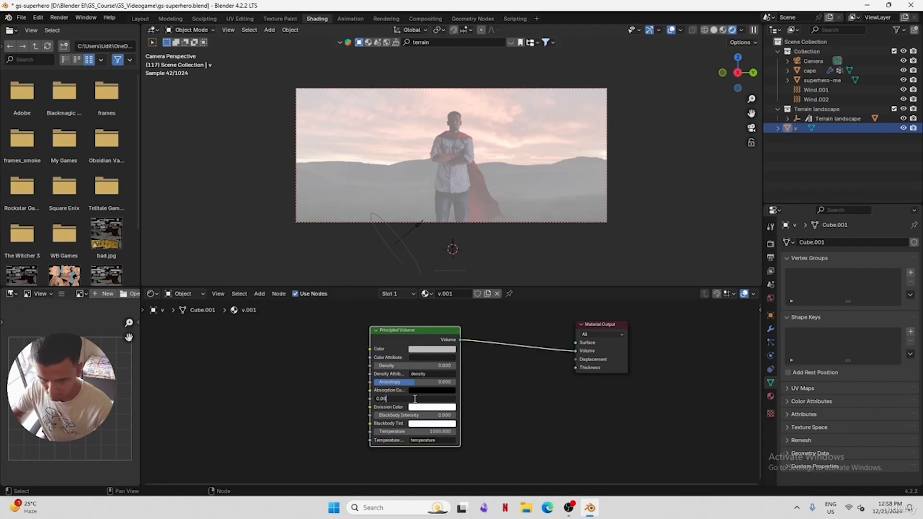
pyautogui.write('5')
pyautogui.press('Return')
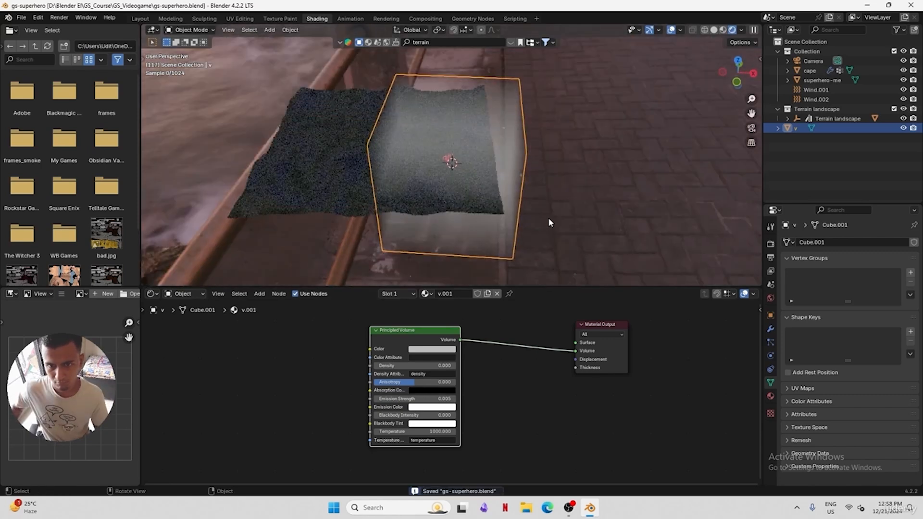
# Enlarge and reposition the volume cube so it covers more of the terrain, and save the file from the camera view
pyautogui.press('s')
pyautogui.click(634, 222)
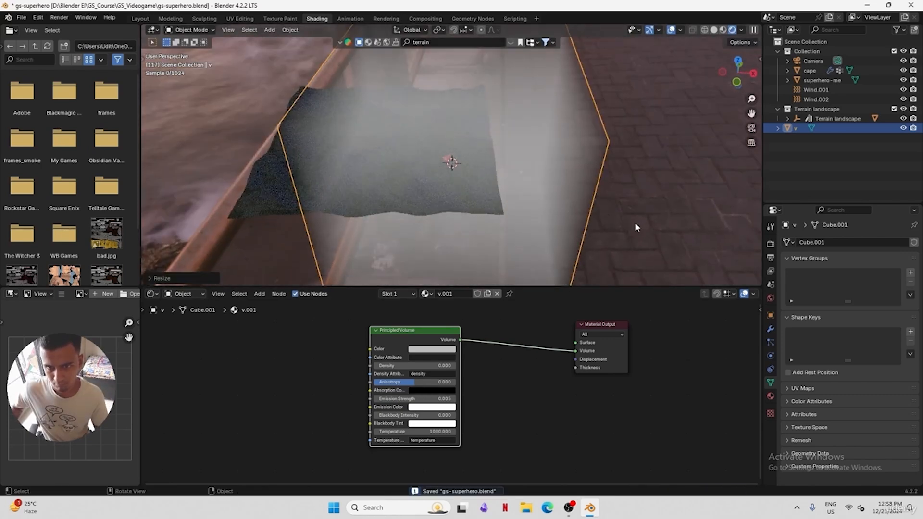
pyautogui.press('KP_7')
pyautogui.press('g')
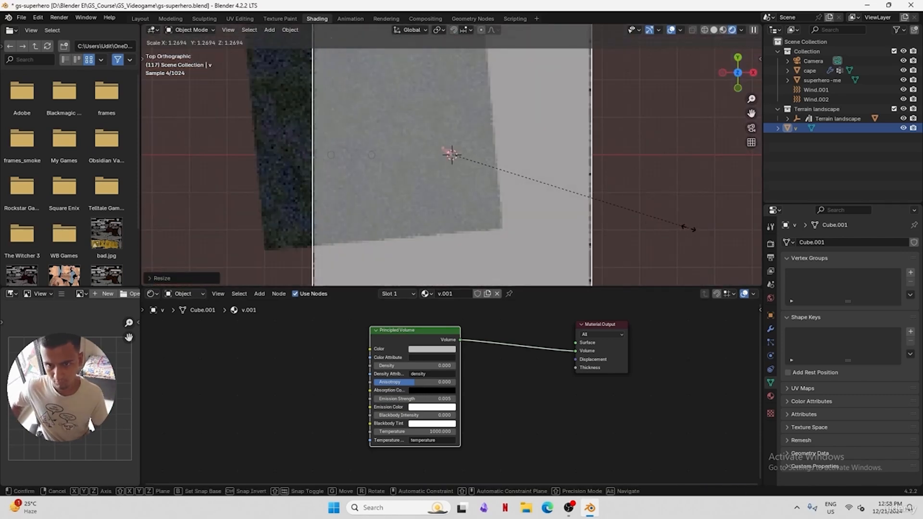
pyautogui.click(636, 212)
pyautogui.press('KP_0')
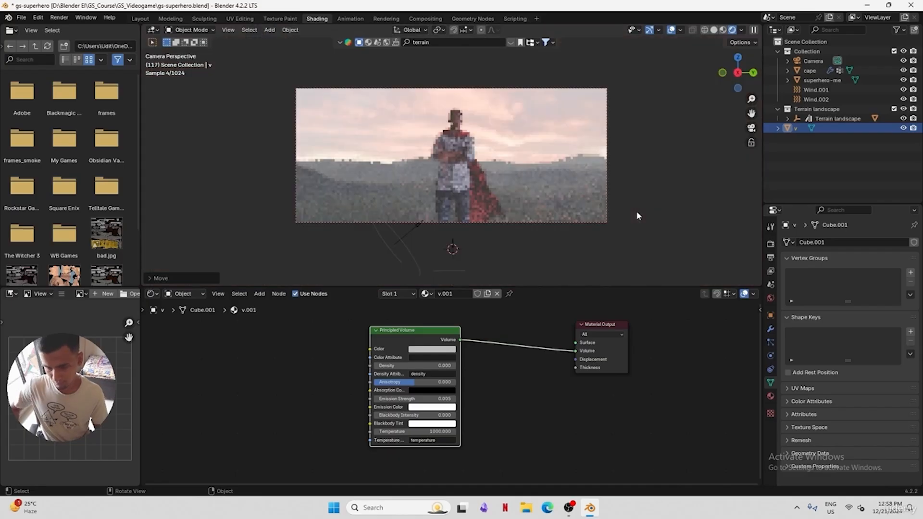
pyautogui.hotkey('ctrl', 's')
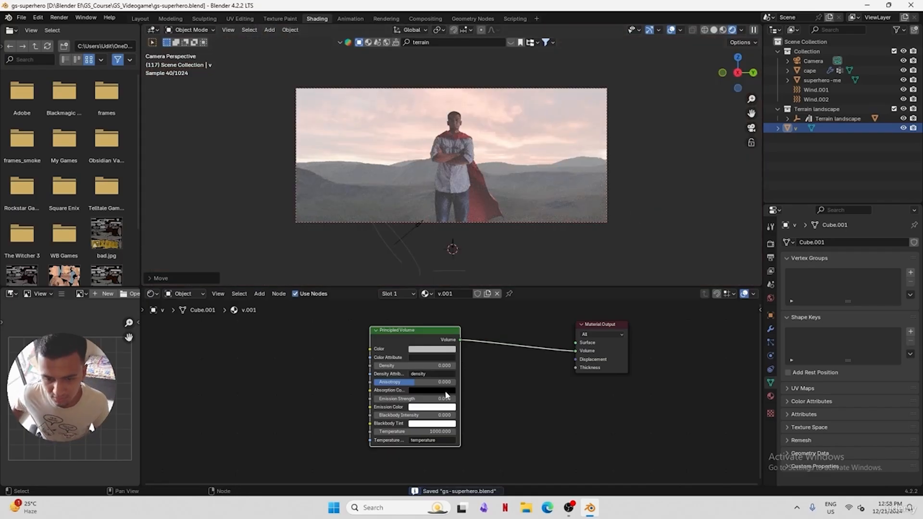
pyautogui.click(433, 398)
pyautogui.click(433, 398)
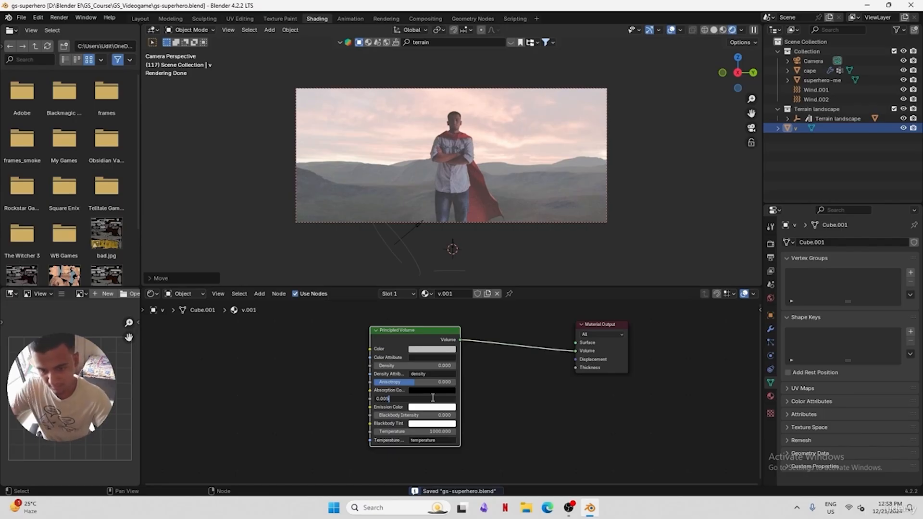
pyautogui.press('Return')
# Try a world background strength of 0.5 and settle on 0.1 to darken the sky lighting
pyautogui.click(813, 61)
pyautogui.click(770, 298)
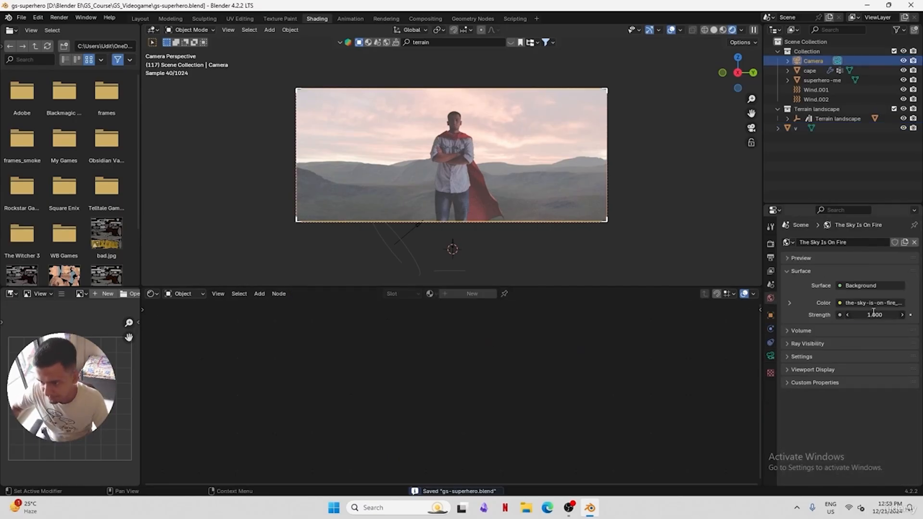
pyautogui.click(873, 314)
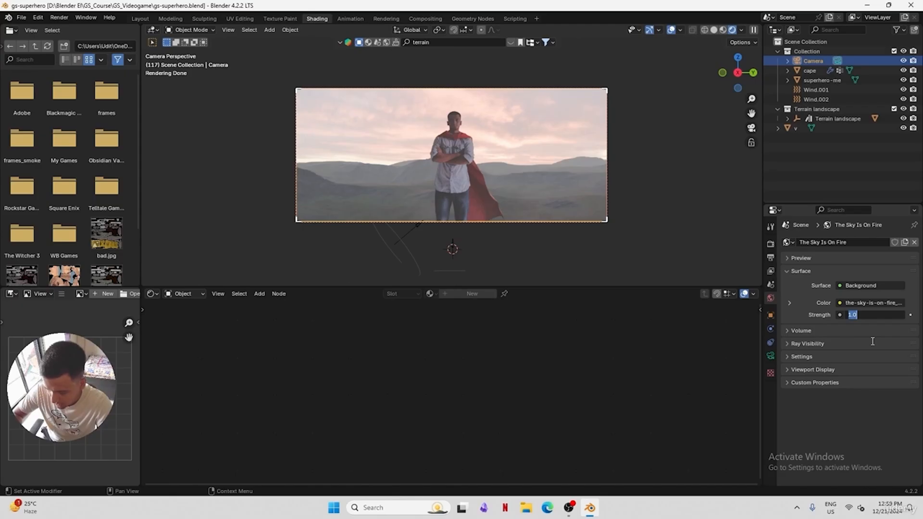
pyautogui.write('.5')
pyautogui.press('Return')
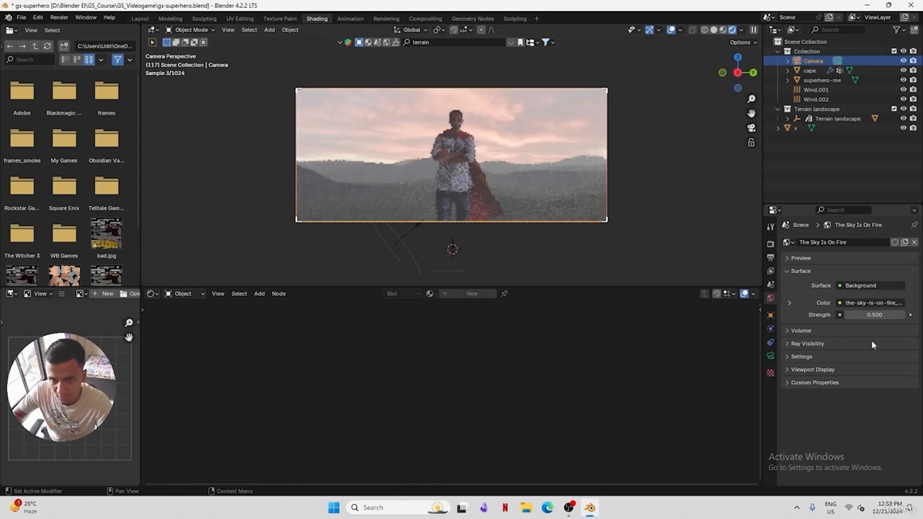
pyautogui.click(875, 314)
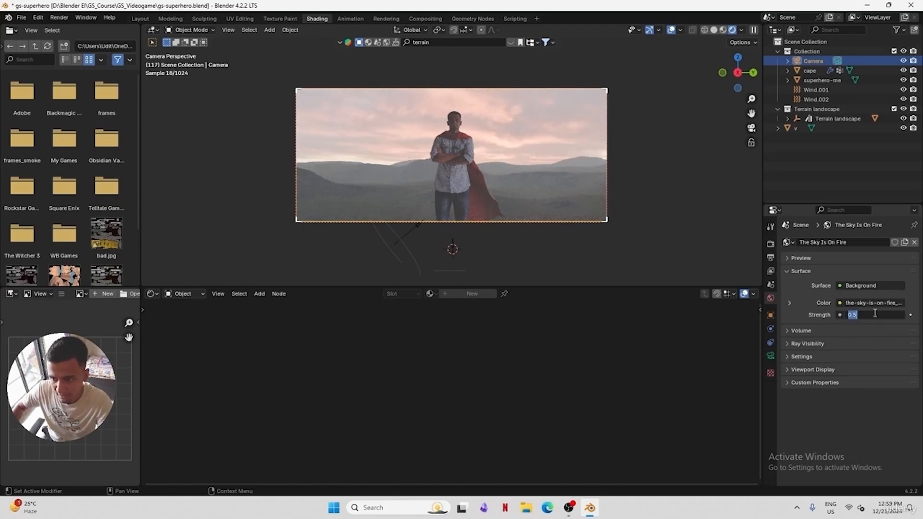
pyautogui.write('.1')
pyautogui.press('Return')
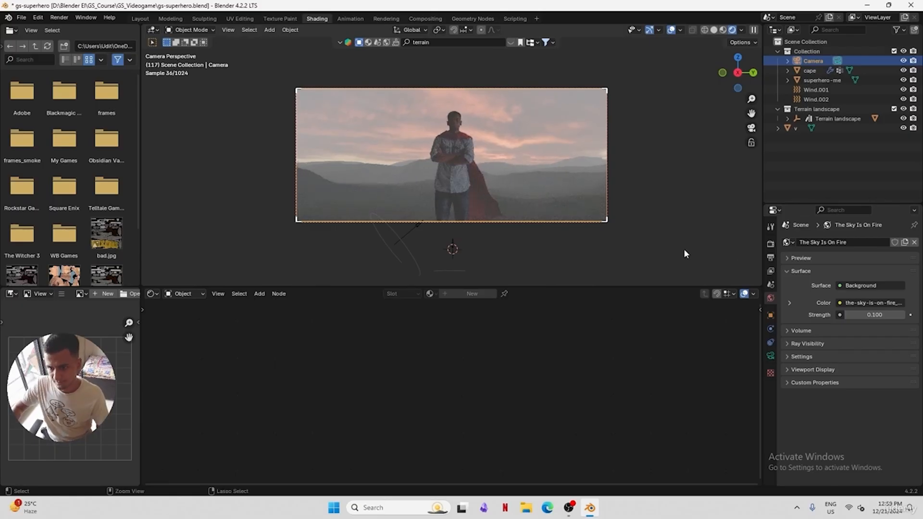
# Undo and redo the world strength change to compare the lighting, and save the file
pyautogui.hotkey('ctrl', 'z')
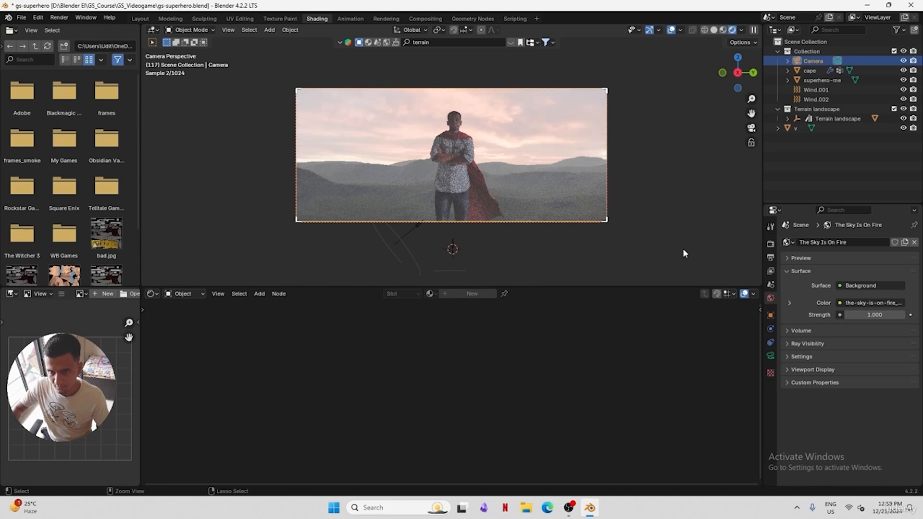
pyautogui.hotkey('ctrl', 'shift', 'z')
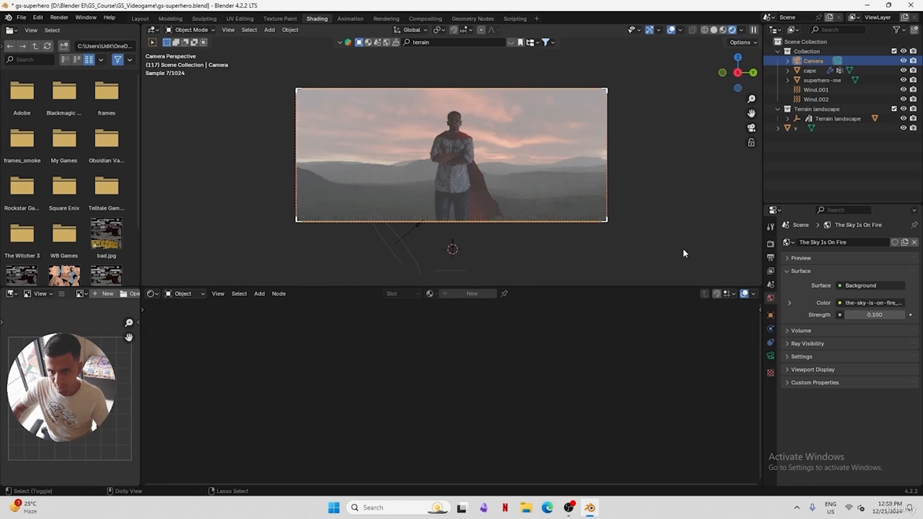
pyautogui.hotkey('ctrl', 's')
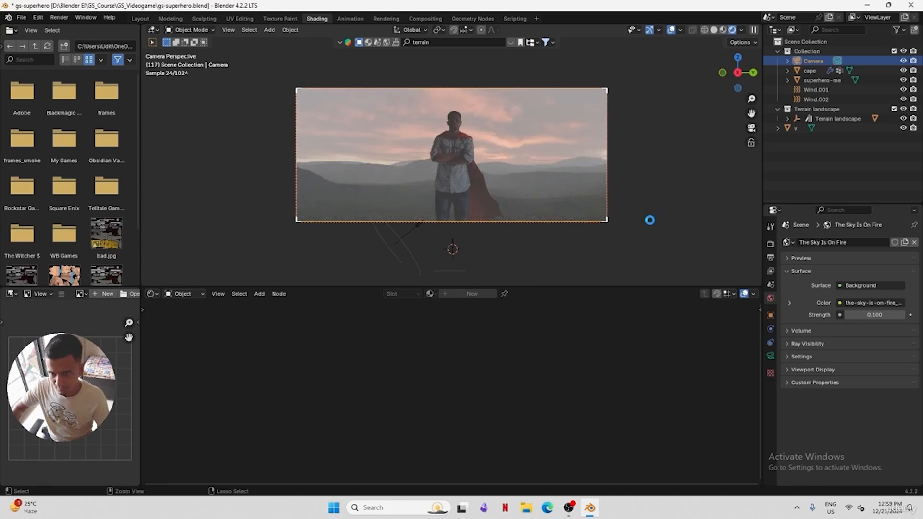
# Add a Sun light to the scene and rotate it to angle its light
pyautogui.hotkey('shift', 'a')
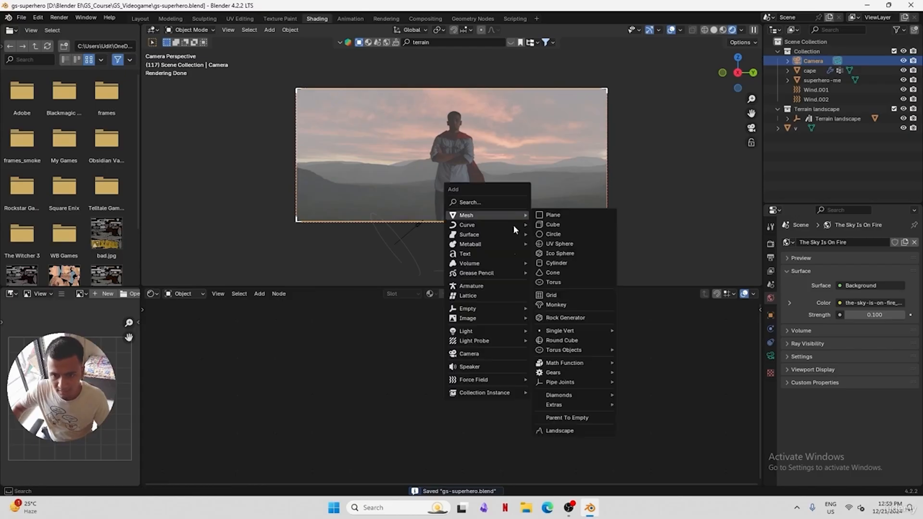
pyautogui.moveTo(495, 332)
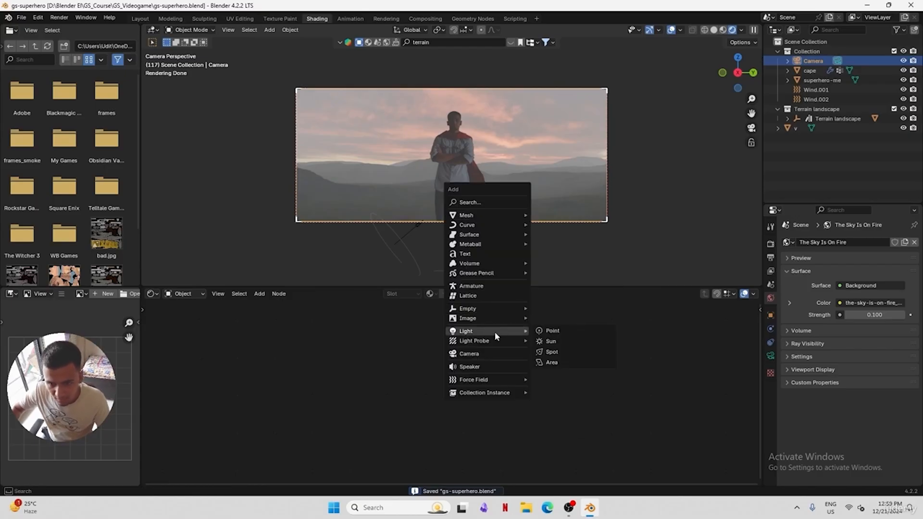
pyautogui.click(564, 343)
pyautogui.press('r')
pyautogui.click(547, 210)
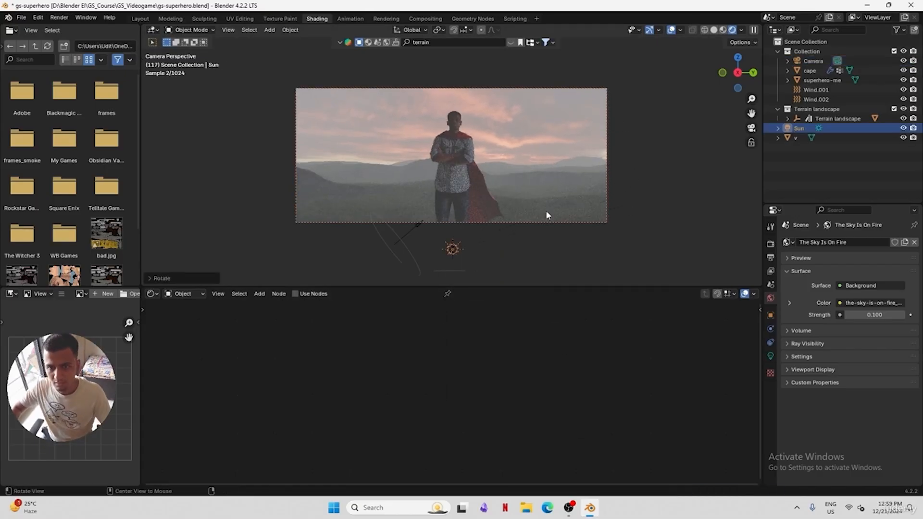
# Raise the Sun light along the Z axis and rotate it about Z to re-aim it at the superhero
pyautogui.moveTo(547, 211); pyautogui.dragTo(544, 246, button='middle')
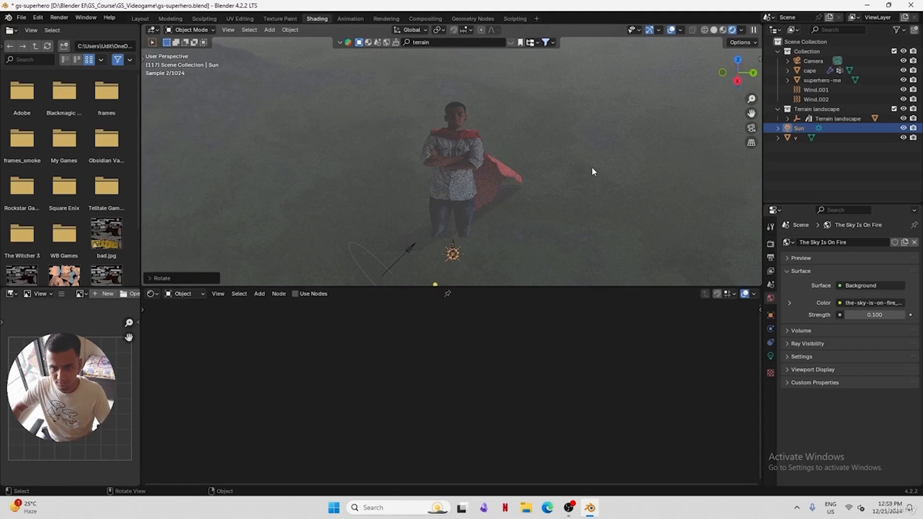
pyautogui.press('g')
pyautogui.press('z')
pyautogui.click(594, 55)
pyautogui.press('r')
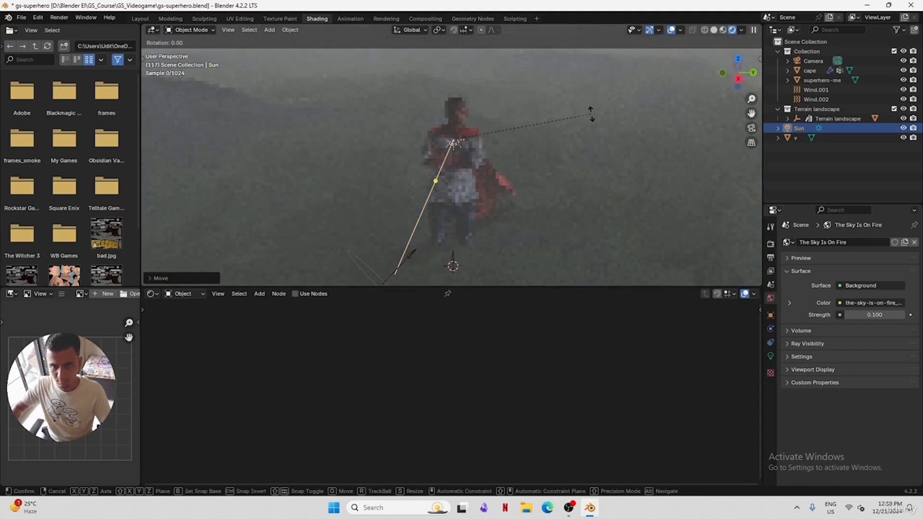
pyautogui.press('z')
pyautogui.click(571, 246)
pyautogui.moveTo(554, 215); pyautogui.dragTo(576, 125, button='middle')
pyautogui.press('r')
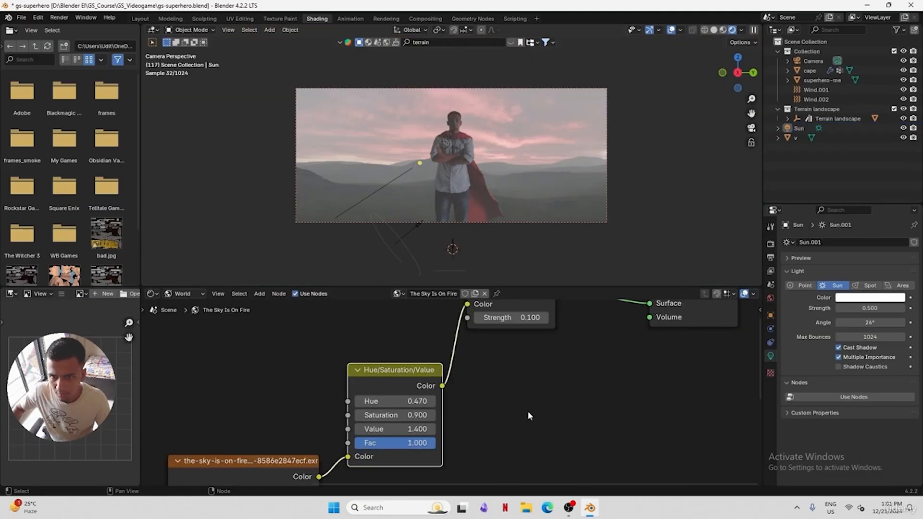
# Switch to Microsoft Edge, open the Pexels photo site, and search it for "sky"
pyautogui.click(548, 507)
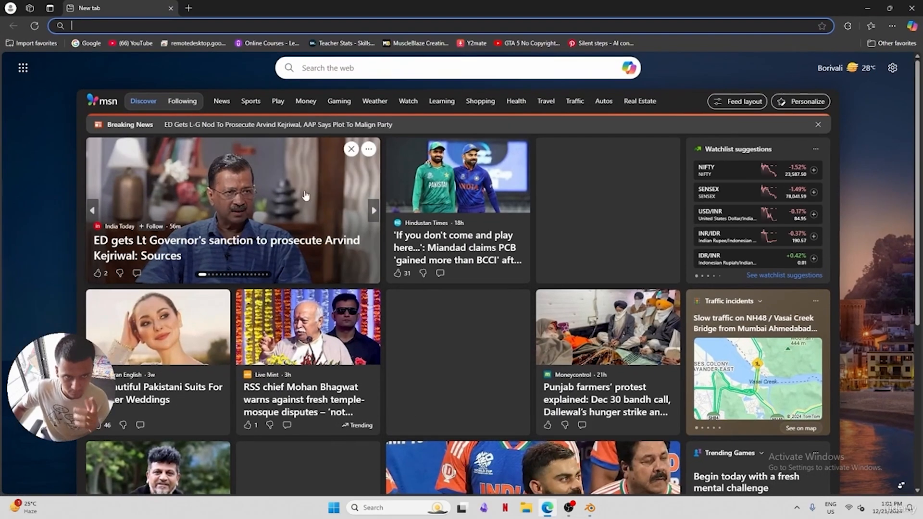
pyautogui.write('pexels.com/search/night%20sky/')
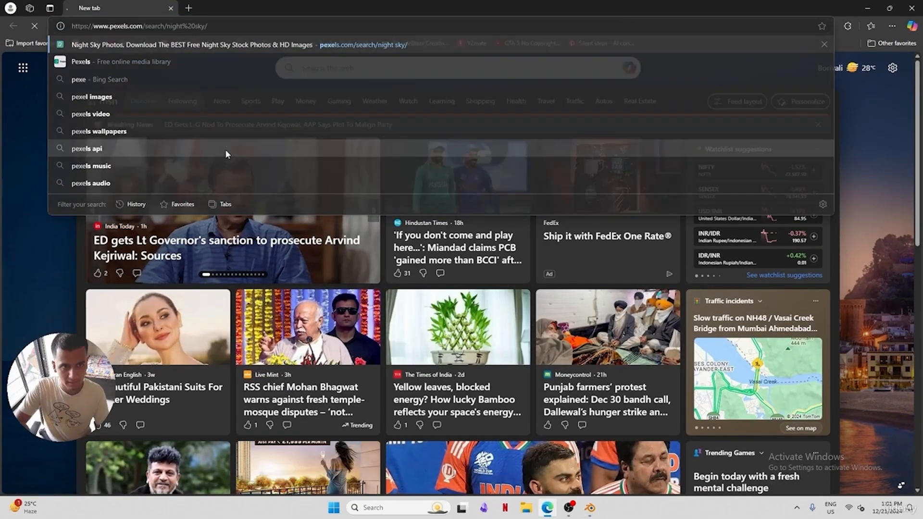
pyautogui.press('Return')
pyautogui.tripleClick(251, 55)
pyautogui.write('sky')
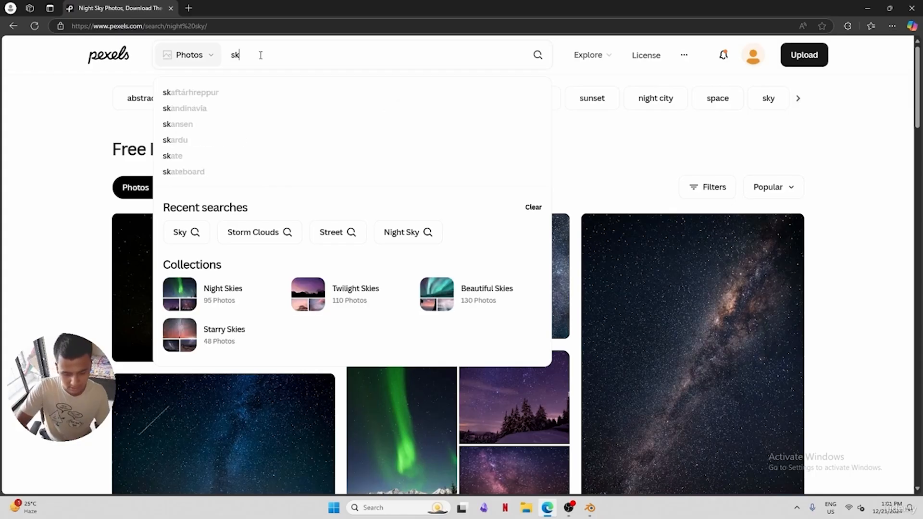
pyautogui.press('Return')
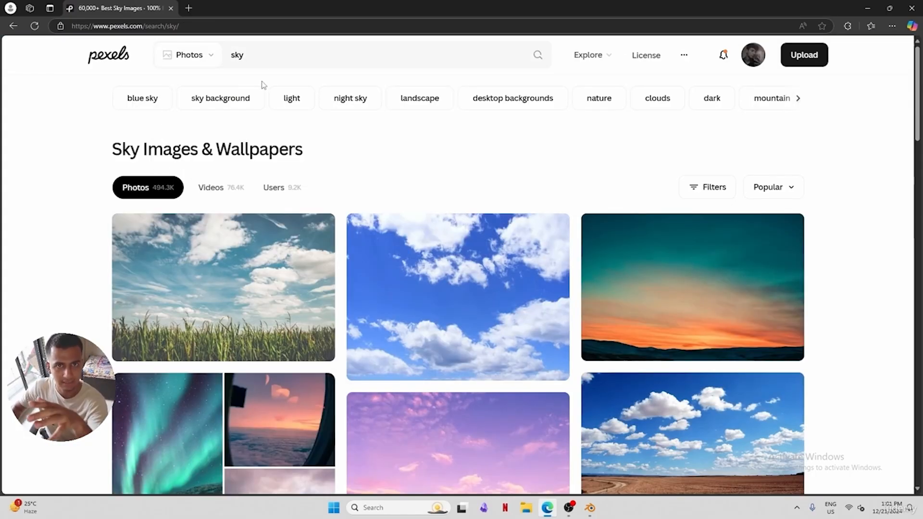
# Open the teal and orange sunset-over-mountains photo from the sky results in a new tab
pyautogui.scroll(-2, 863, 161)
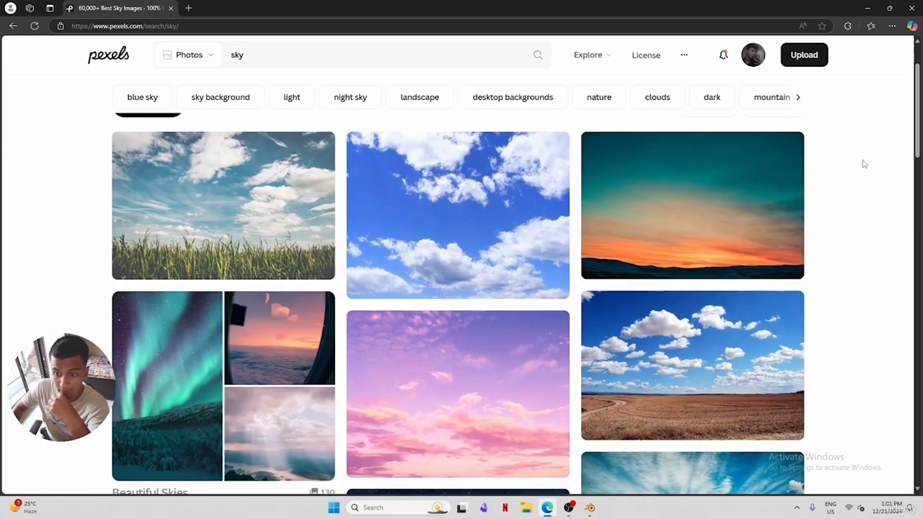
pyautogui.rightClick(670, 186)
pyautogui.click(671, 188)
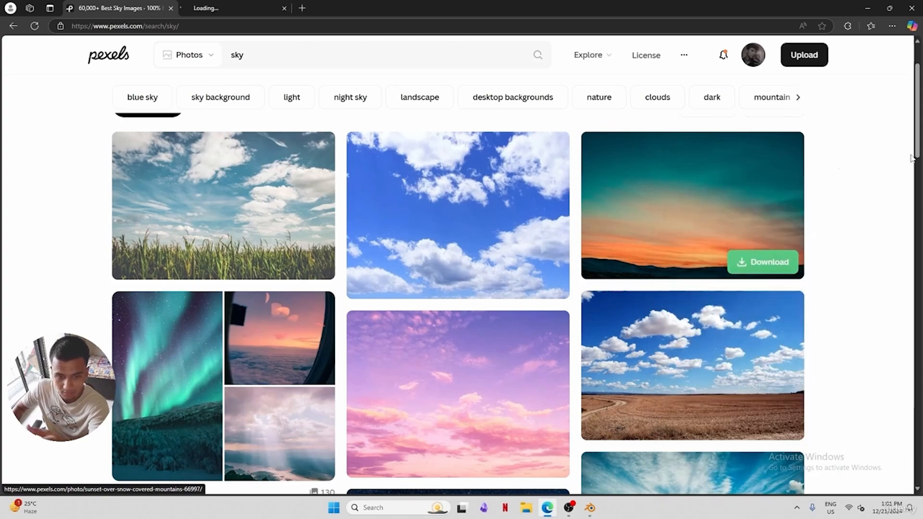
# Browse further through the sky results and open the Pixabay photo of dark clouds over an orange sunset
pyautogui.scroll(-3, 915, 181)
pyautogui.moveTo(912, 173); pyautogui.dragTo(918, 280)
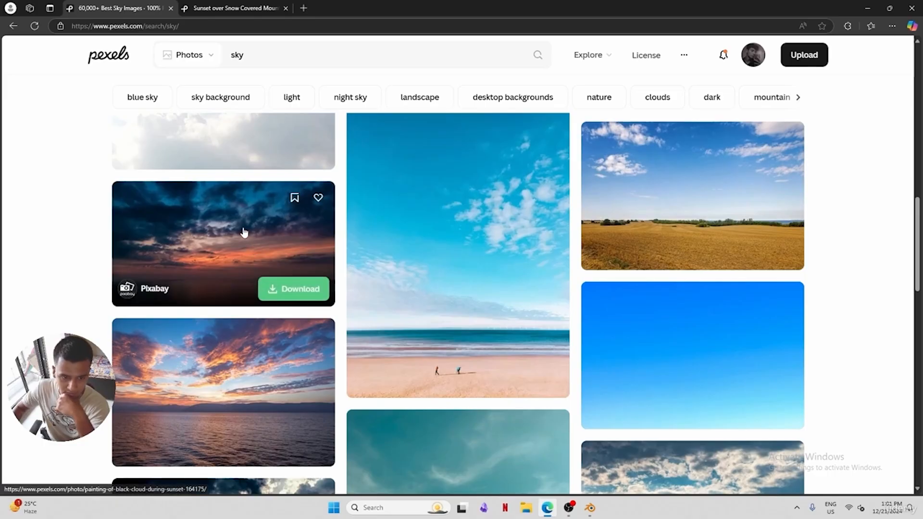
pyautogui.click(255, 193)
pyautogui.moveTo(918, 244); pyautogui.dragTo(918, 296)
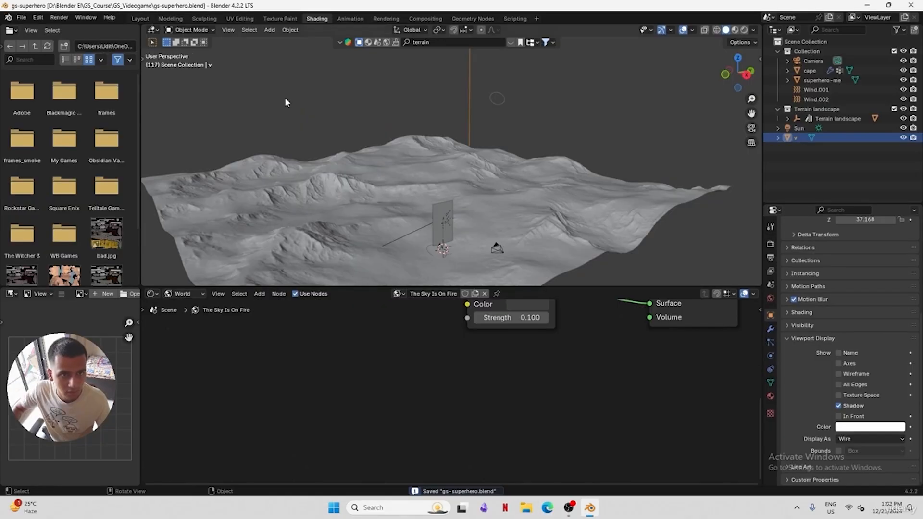
# Switch to Blender and import pexels-no-name-14543-66997.jpg from the Downloads folder as a mesh image plane
pyautogui.hotkey('shift', 'a')
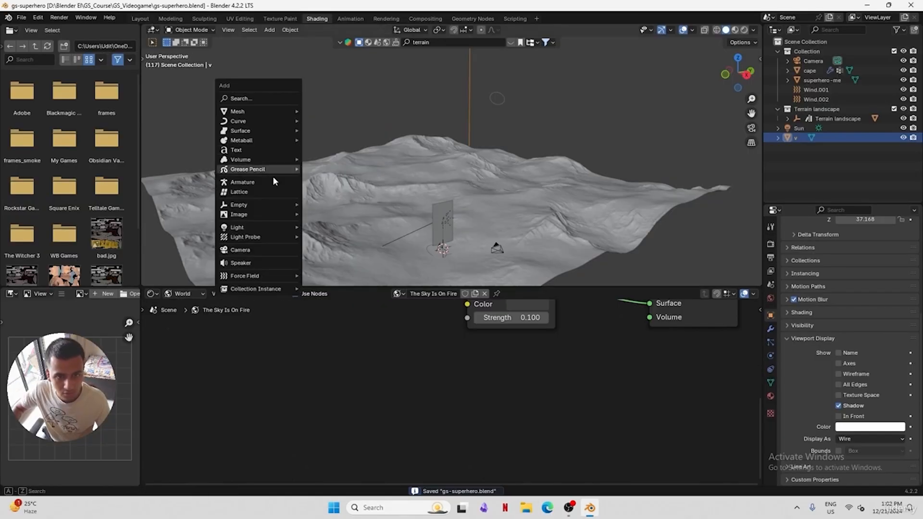
pyautogui.moveTo(278, 215)
pyautogui.click(333, 233)
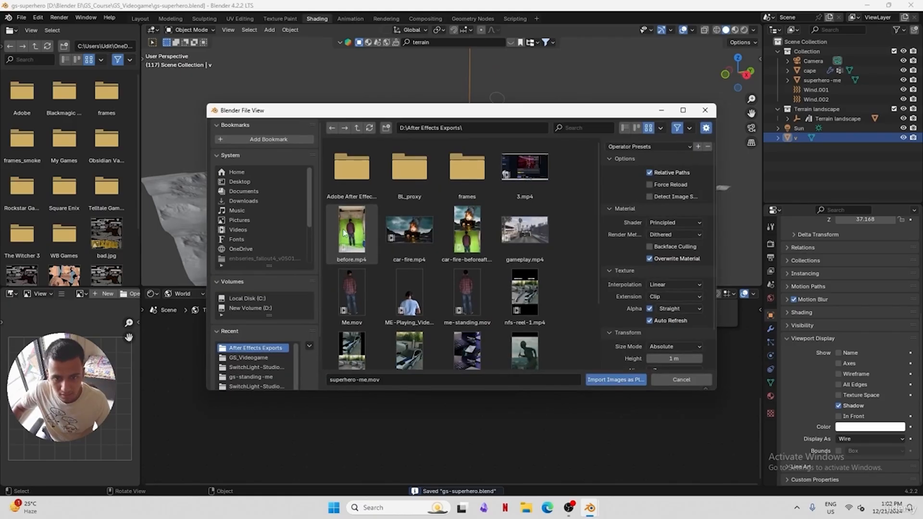
pyautogui.click(258, 201)
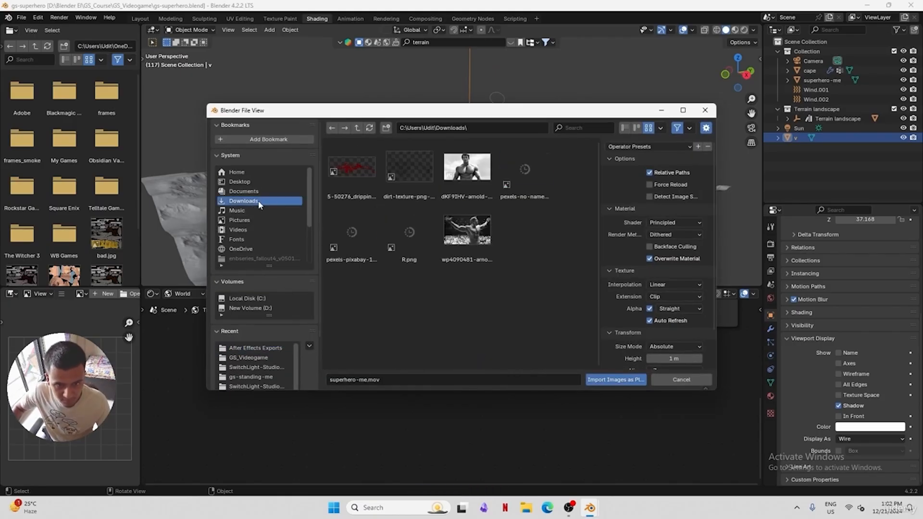
pyautogui.doubleClick(522, 177)
# Scale the sky image plane up to about 9.8, preview its material, and raise it along Z above the superhero
pyautogui.moveTo(466, 221); pyautogui.dragTo(468, 234, button='middle')
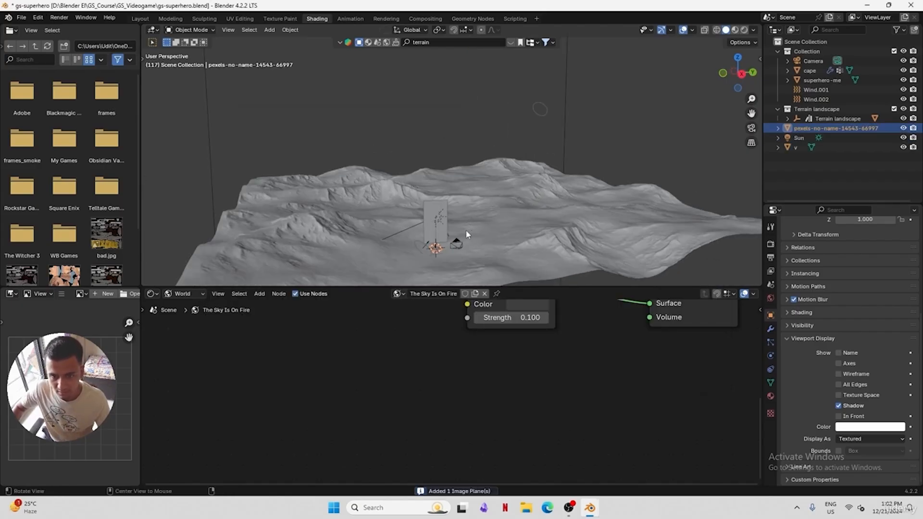
pyautogui.press('s')
pyautogui.click(697, 72)
pyautogui.click(735, 30)
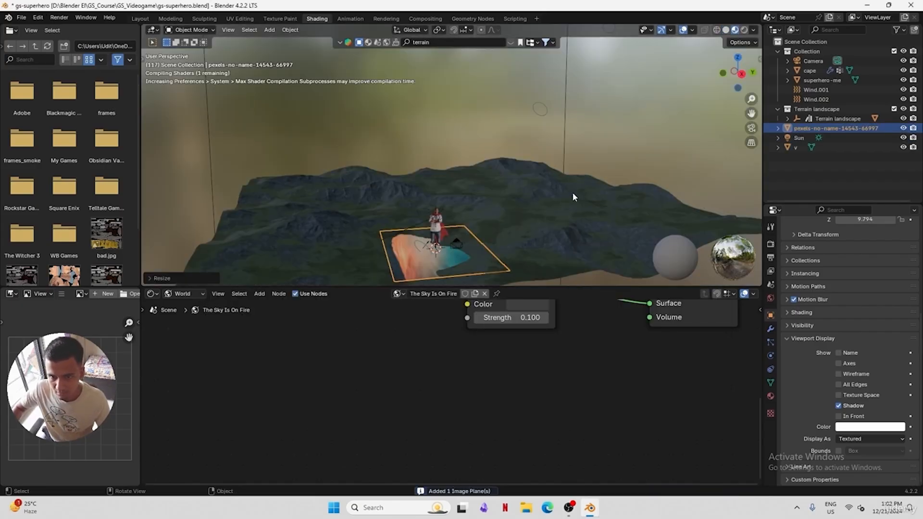
pyautogui.press('g')
pyautogui.press('z')
pyautogui.click(560, 156)
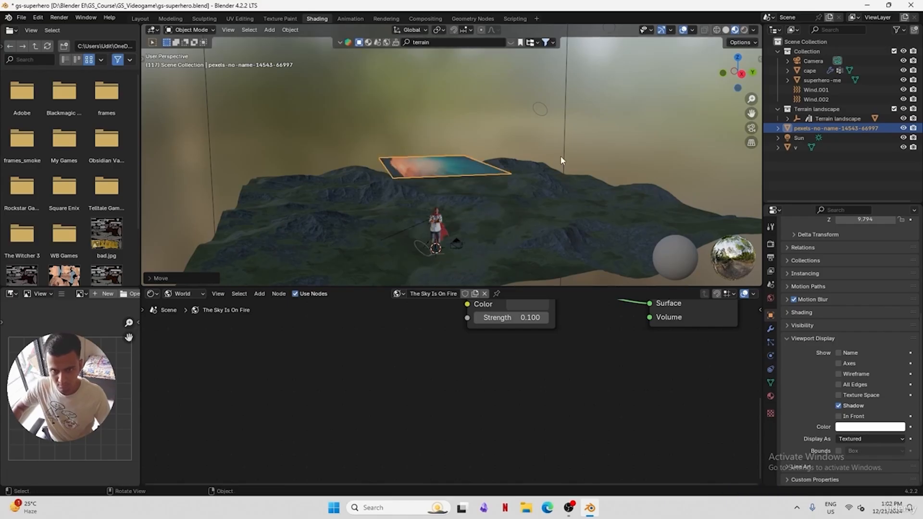
# Stand the sky image plane upright by rotating it 90° about X and 90° about Z
pyautogui.write('ryx90')
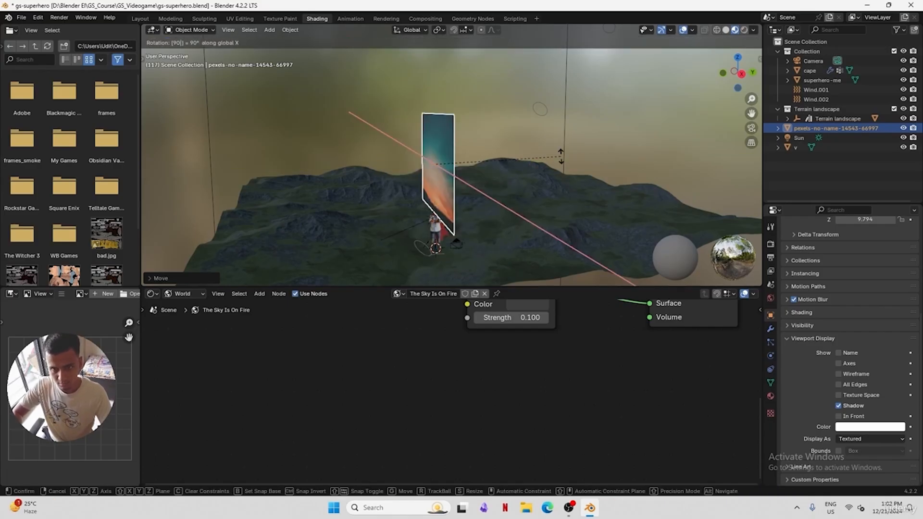
pyautogui.press('Return')
pyautogui.write('rz90')
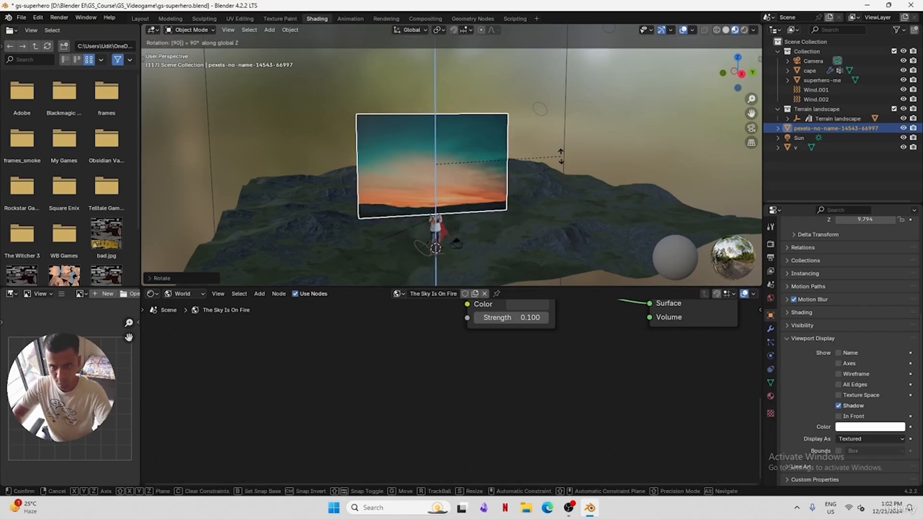
pyautogui.press('Return')
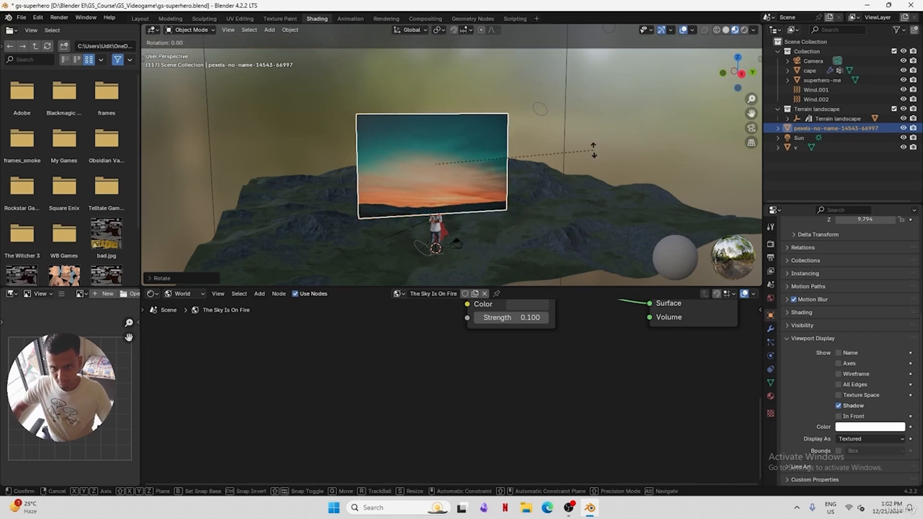
# Enlarge the sky image plane from the top view, place it behind the terrain, and adjust its scale through the camera
pyautogui.press('KP_7')
pyautogui.scroll(-8, 589, 164)
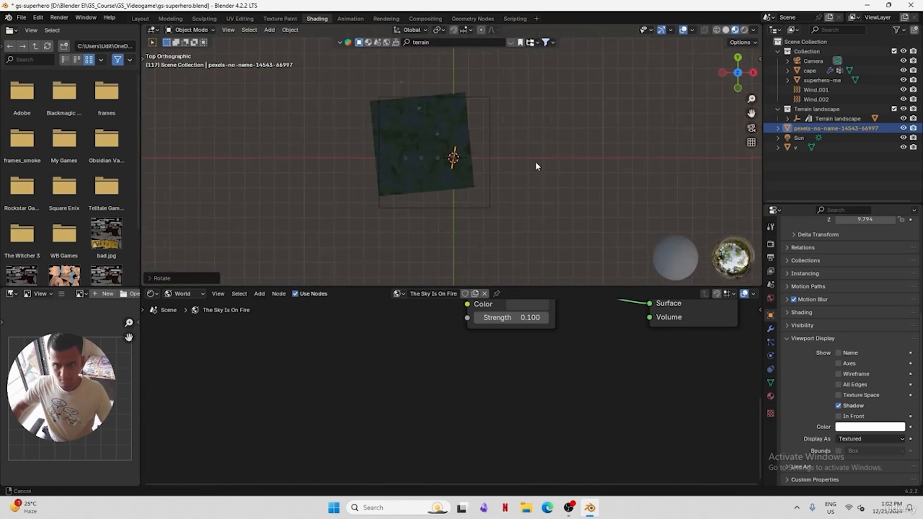
pyautogui.press('s')
pyautogui.click(576, 175)
pyautogui.press('g')
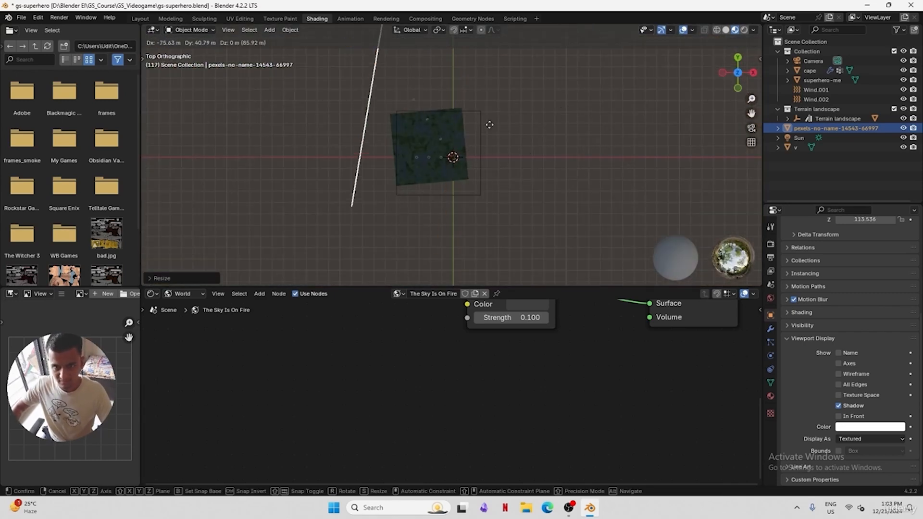
pyautogui.click(548, 143)
pyautogui.press('KP_0')
pyautogui.press('s')
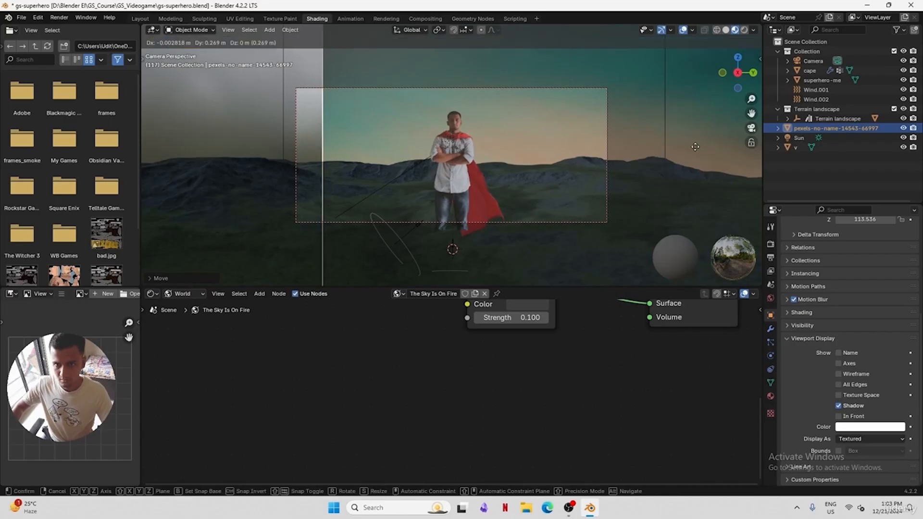
pyautogui.click(550, 145)
# Rotate the sky image plane about Z to face the camera and raise it along Z behind the hills
pyautogui.press('r')
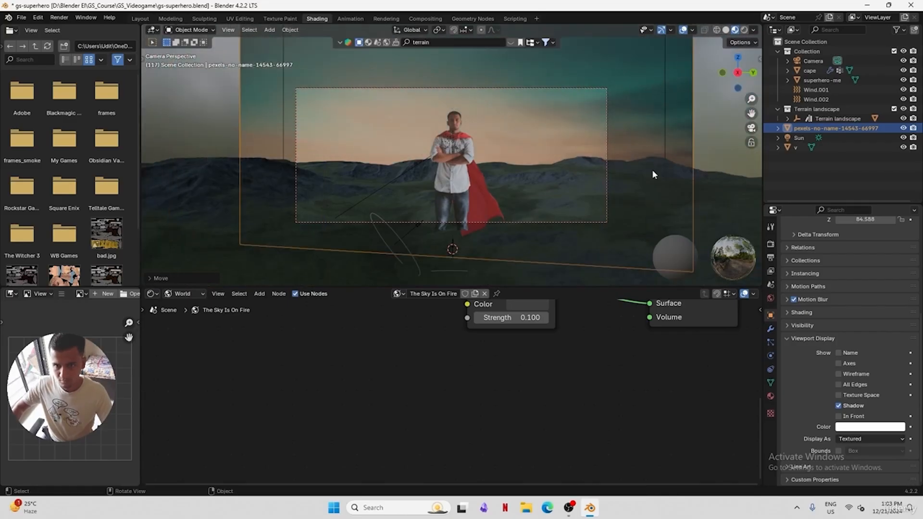
pyautogui.press('z')
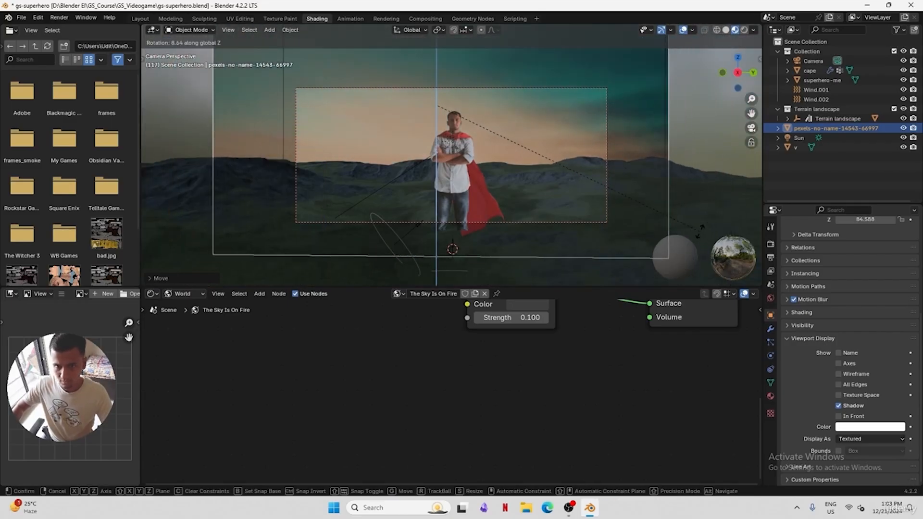
pyautogui.click(703, 227)
pyautogui.press('g')
pyautogui.press('z')
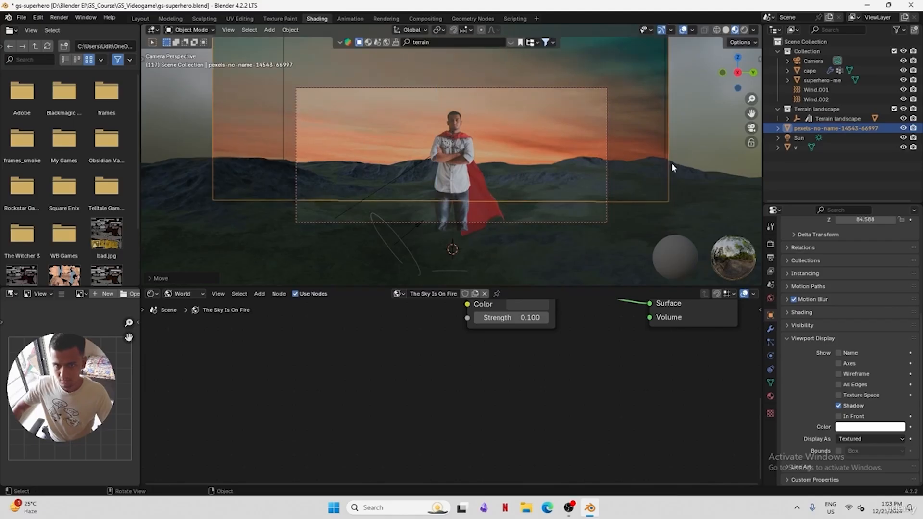
pyautogui.click(672, 148)
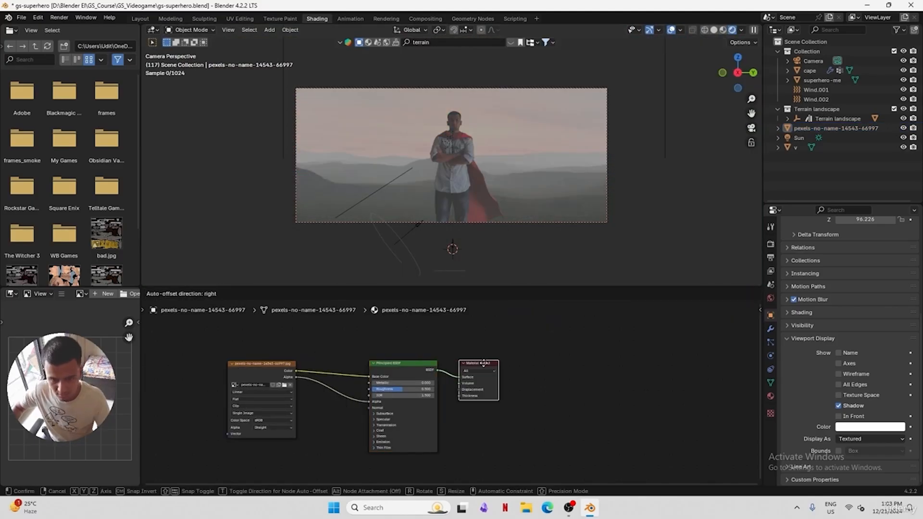
# Replace the sky material's Principled BSDF with an Emission shader, linking the image color into it and its output to Surface
pyautogui.moveTo(459, 364); pyautogui.dragTo(526, 354)
pyautogui.moveTo(410, 363); pyautogui.dragTo(425, 362)
pyautogui.press('x')
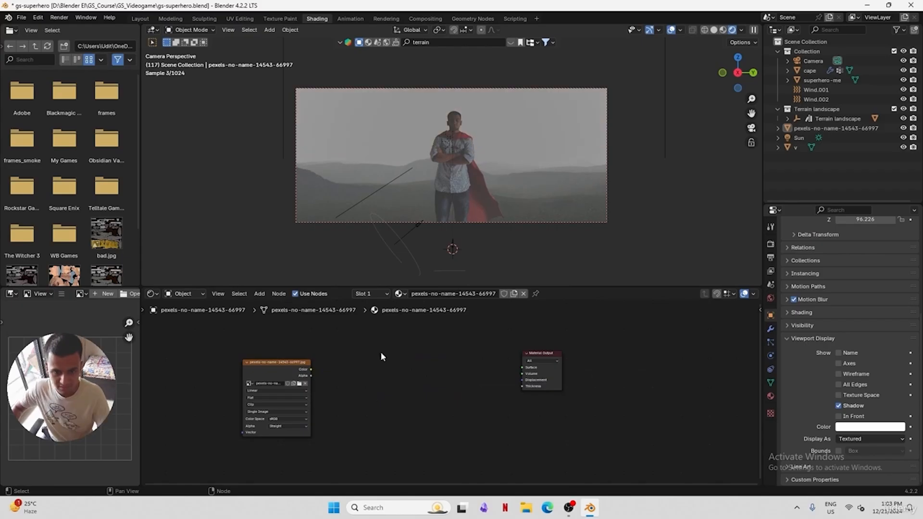
pyautogui.hotkey('shift', 'a')
pyautogui.write('e')
pyautogui.click(412, 370)
pyautogui.click(365, 375)
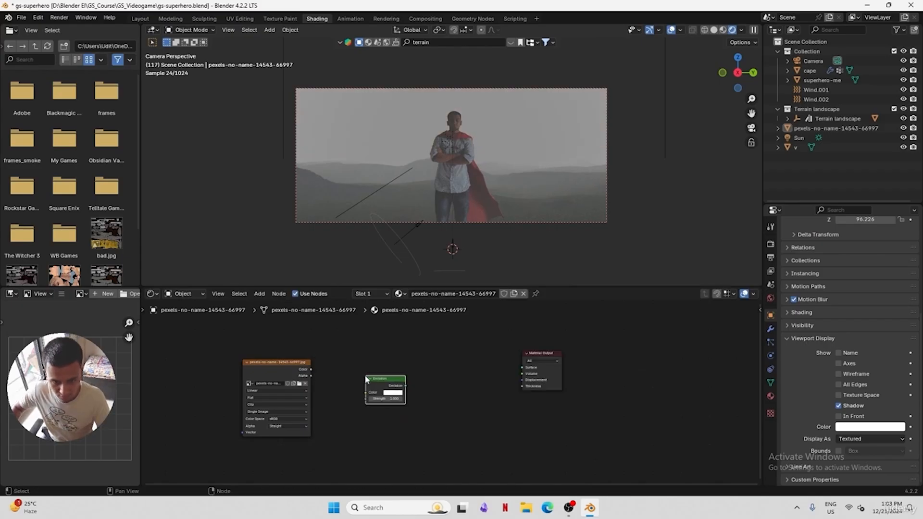
pyautogui.moveTo(311, 370); pyautogui.dragTo(511, 372)
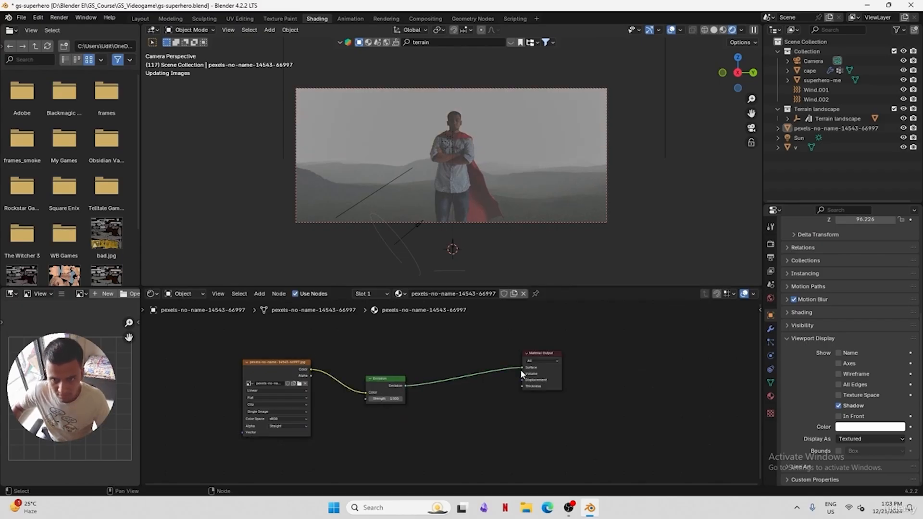
# Set the sky material's Emission strength to 5.2
pyautogui.scroll(3, 519, 376)
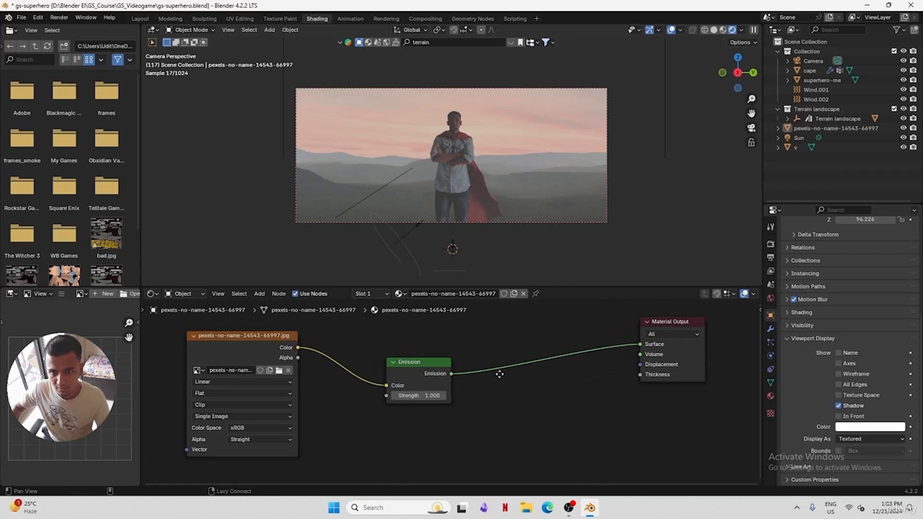
pyautogui.moveTo(419, 396); pyautogui.dragTo(476, 396)
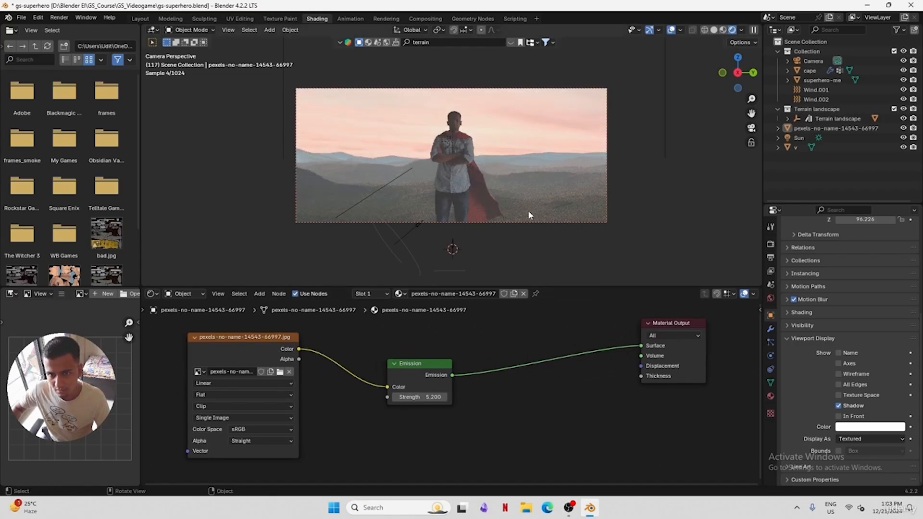
pyautogui.press('z')
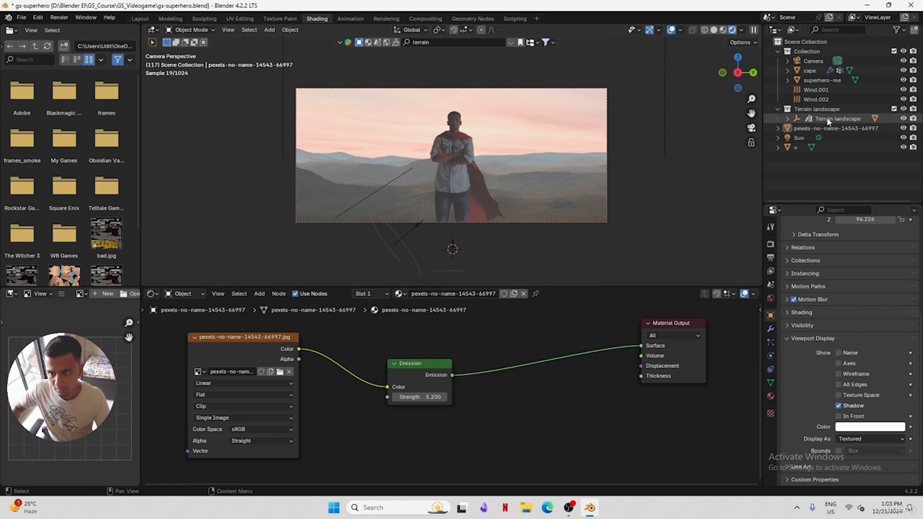
# Nudge the sky image plane slightly along the Z axis in the camera view and deselect it
pyautogui.click(830, 127)
pyautogui.press('g')
pyautogui.press('z')
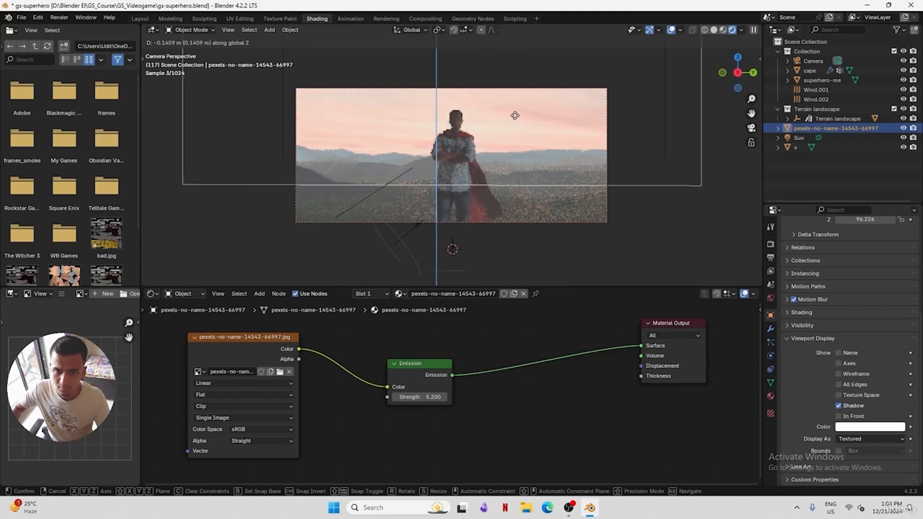
pyautogui.click(512, 114)
pyautogui.click(824, 171)
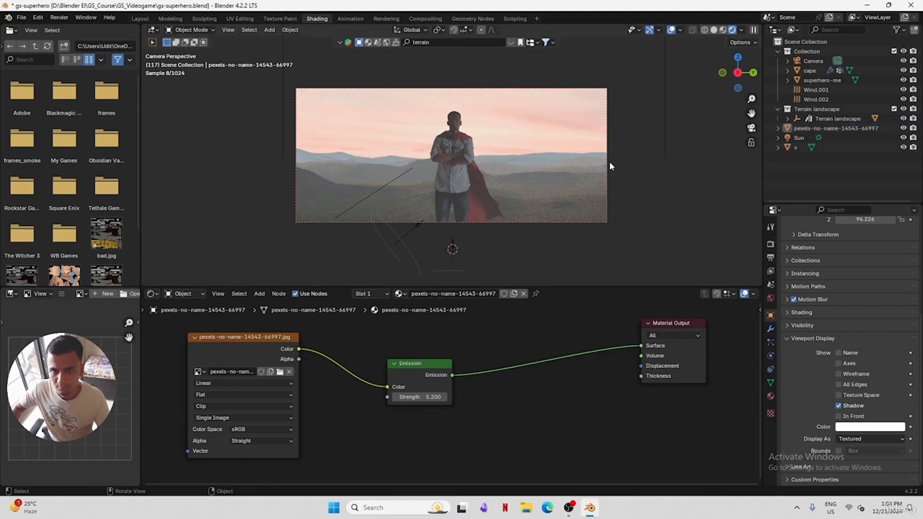
# Check the backdrop from outside the camera, and lower the sky image plane about 0.84 m along Z
pyautogui.moveTo(536, 167); pyautogui.dragTo(510, 167, button='middle')
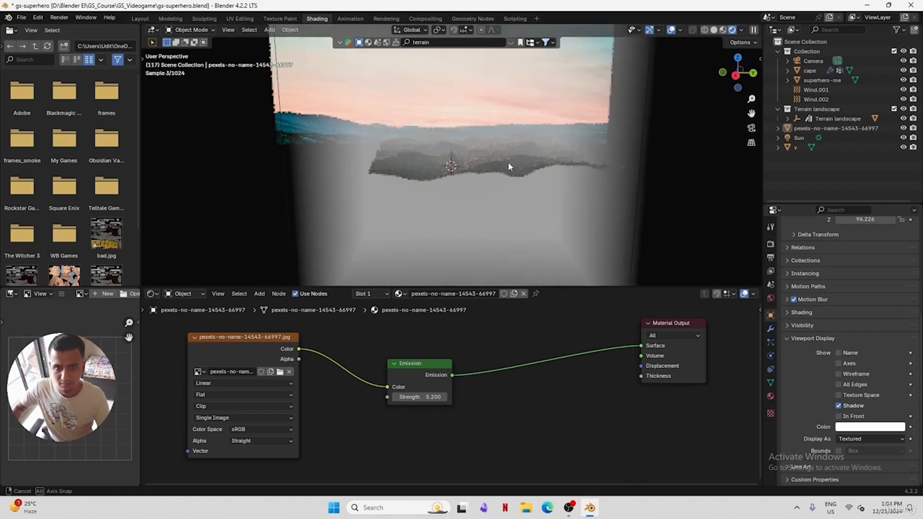
pyautogui.press('KP_0')
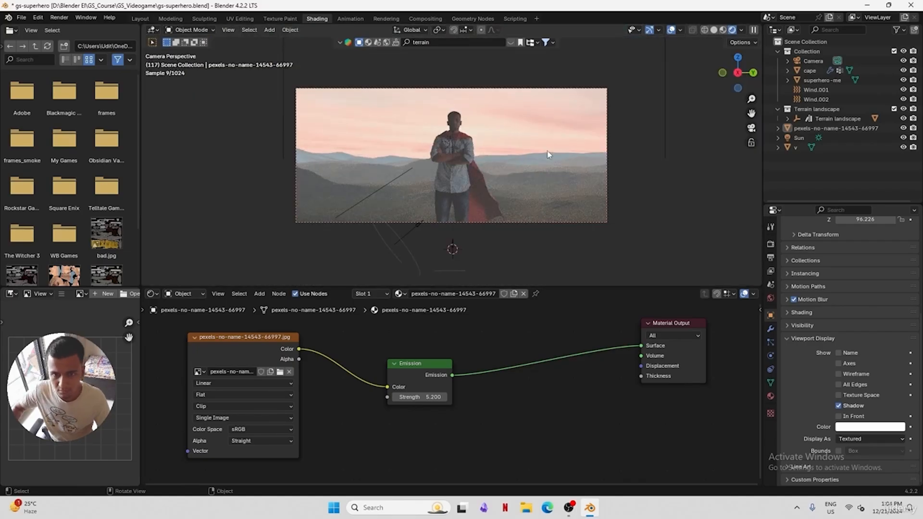
pyautogui.press('z')
pyautogui.click(816, 129)
pyautogui.press('g')
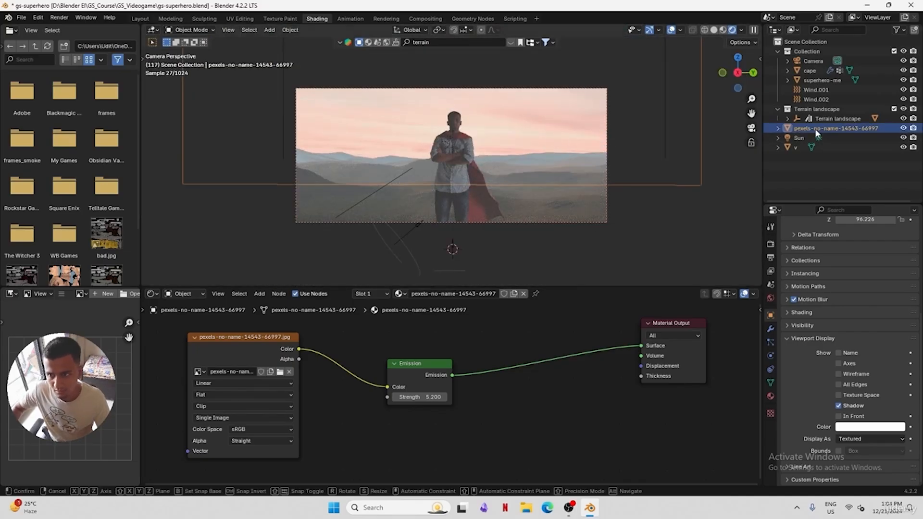
pyautogui.press('z')
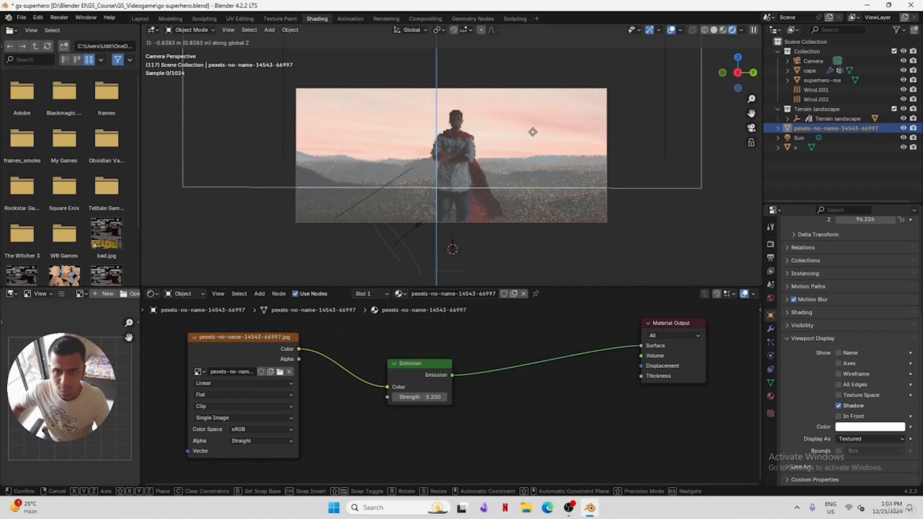
pyautogui.click(532, 132)
pyautogui.click(821, 173)
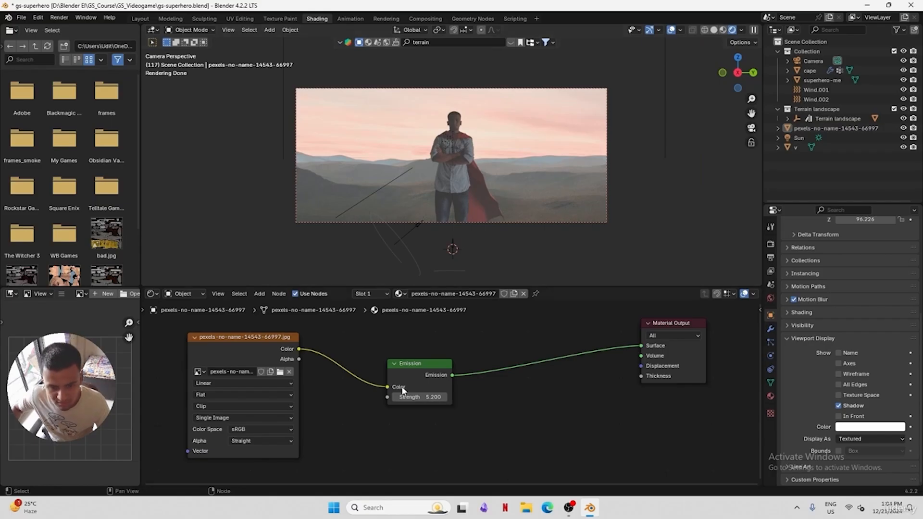
# Replace the sky material's image with pexels-pixabay-164175.jpg and show the viewport in Material Preview
pyautogui.click(280, 372)
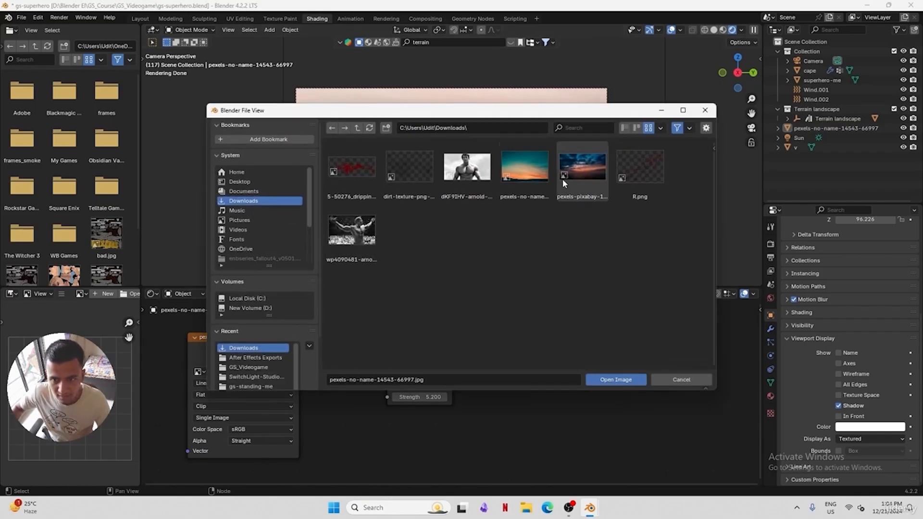
pyautogui.doubleClick(567, 171)
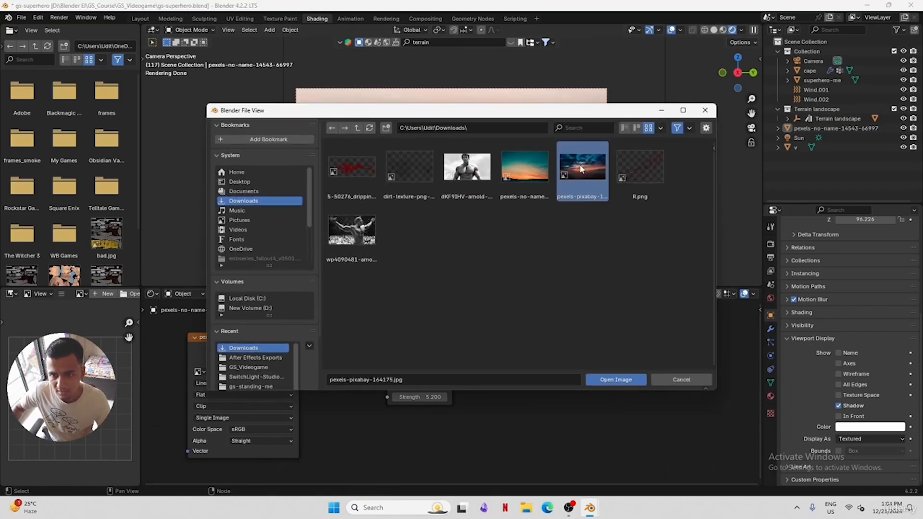
pyautogui.press('z')
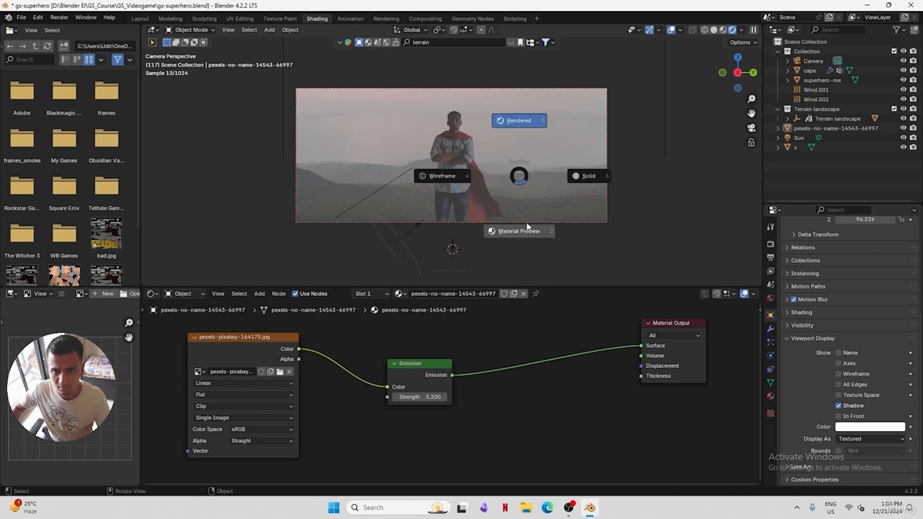
pyautogui.click(519, 231)
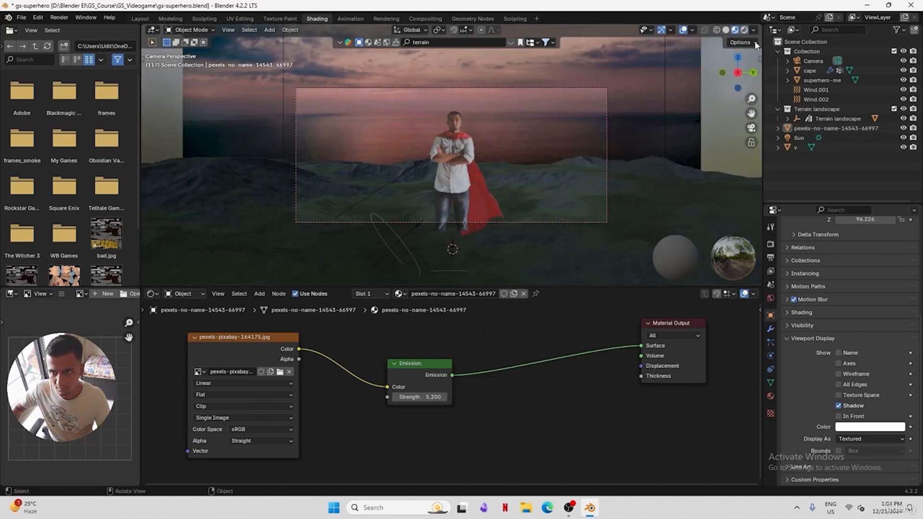
# Show the viewport in Rendered shading, lower the sky image plane along the Z axis behind the hero, and save the file
pyautogui.click(744, 29)
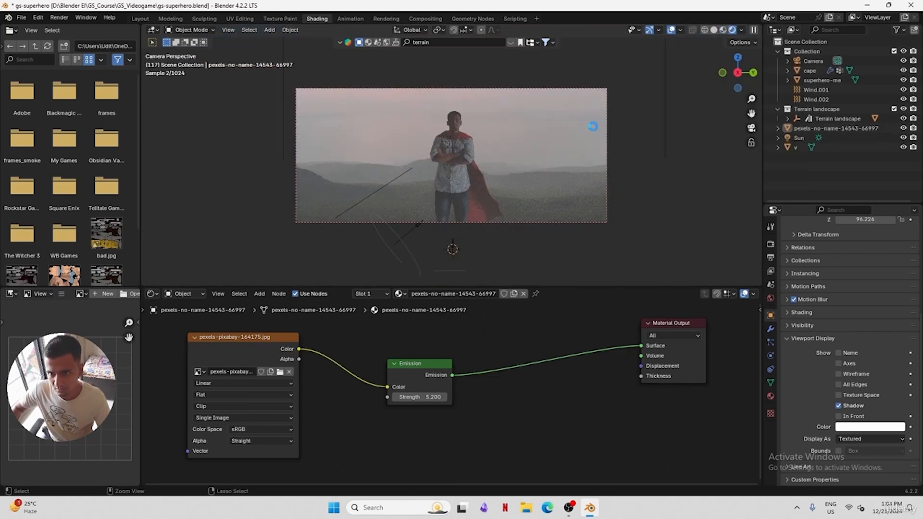
pyautogui.click(836, 128)
pyautogui.press('g')
pyautogui.press('z')
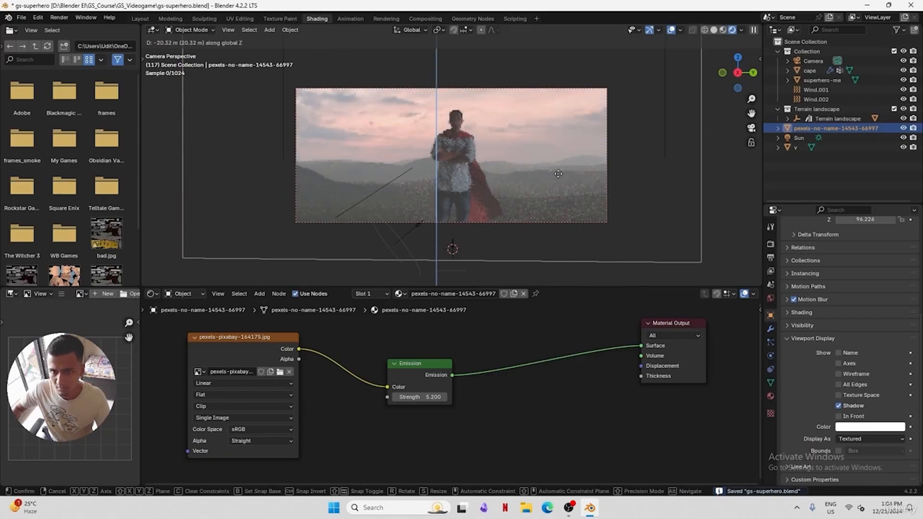
pyautogui.click(557, 175)
pyautogui.hotkey('ctrl', 's')
pyautogui.hotkey('ctrl', 'z')
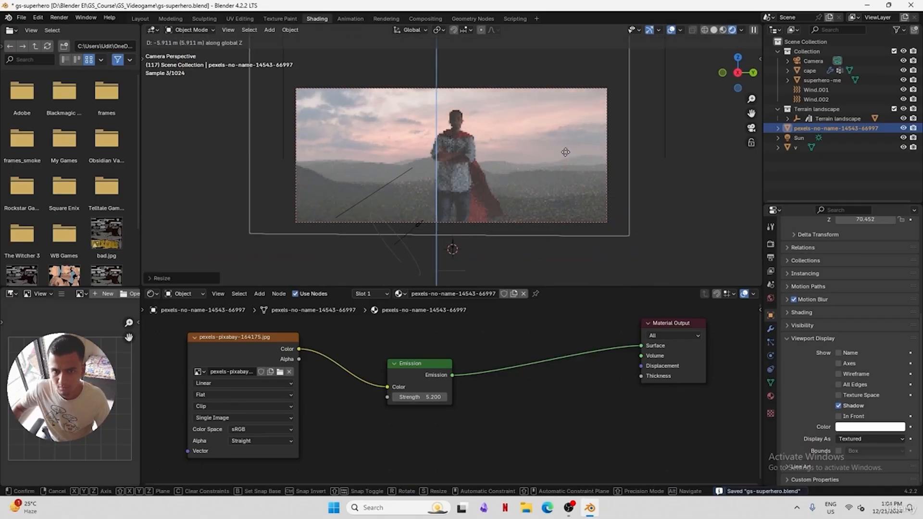
# Insert a Hue/Saturation/Value node between the sky material's image texture and Emission, with Saturation at 2
pyautogui.hotkey('shift', 'a')
pyautogui.click(397, 380)
pyautogui.click(413, 384)
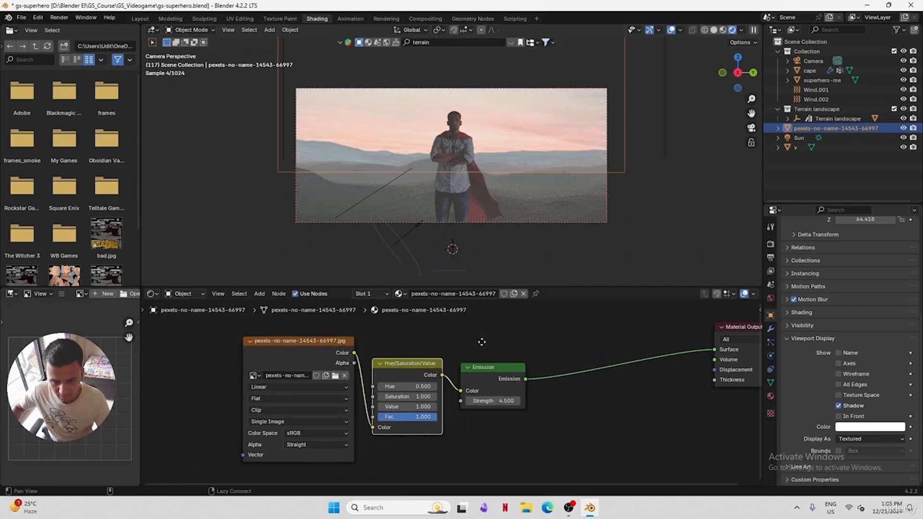
pyautogui.moveTo(423, 388)
pyautogui.mouseDown()
pyautogui.moveTo(385, 388)
pyautogui.moveTo(452, 397)
pyautogui.moveTo(423, 388)
pyautogui.mouseUp()
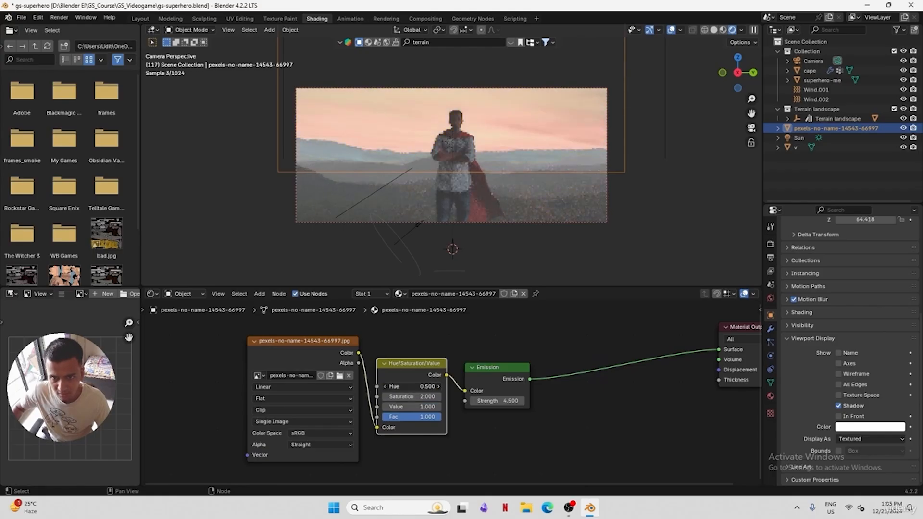
# Try Hue 0.1 and Saturation 0.7 on the sky material's Hue/Saturation/Value node, and remove the node while keeping the image connected
pyautogui.click(385, 387)
pyautogui.click(384, 386)
pyautogui.click(384, 387)
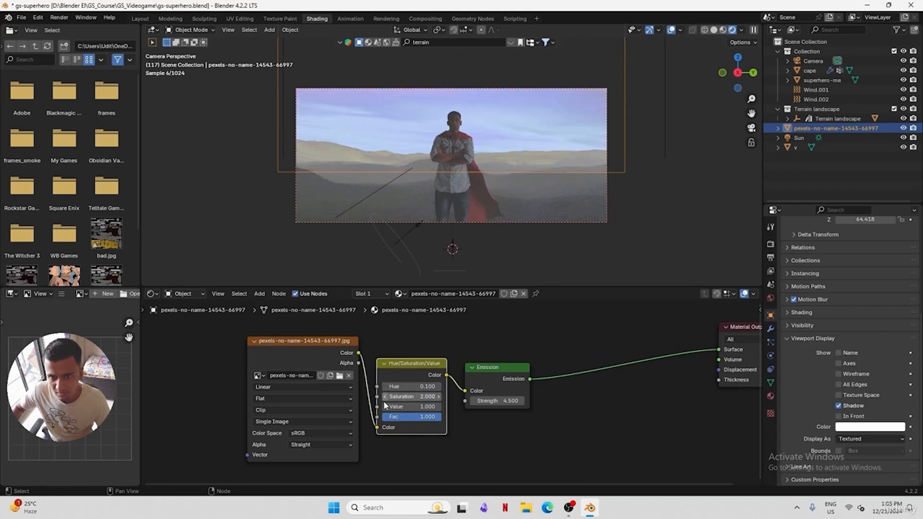
pyautogui.moveTo(385, 398)
pyautogui.mouseDown()
pyautogui.moveTo(354, 398)
pyautogui.moveTo(367, 397)
pyautogui.mouseUp()
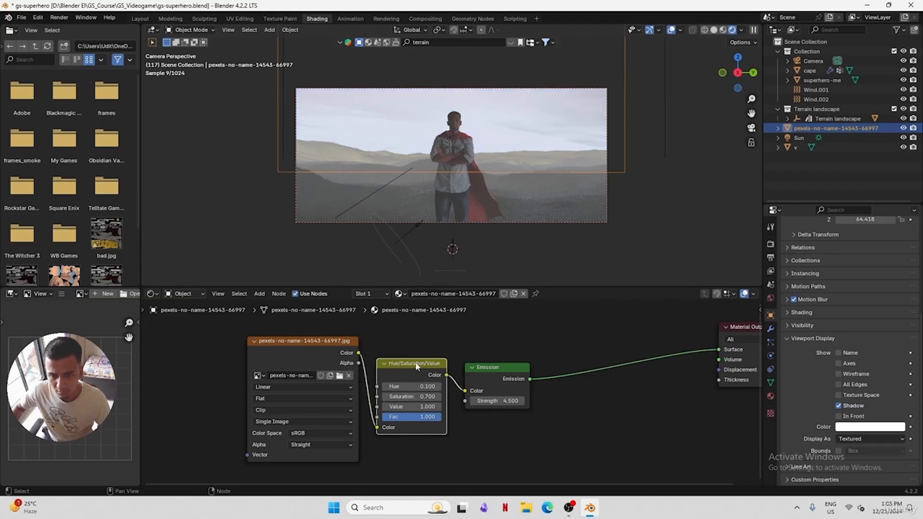
pyautogui.hotkey('ctrl', 'x')
# Give the Principled Volume of the haze object v a light warm yellow Emission Color at full value
pyautogui.click(796, 148)
pyautogui.moveTo(538, 404); pyautogui.dragTo(513, 376, button='middle')
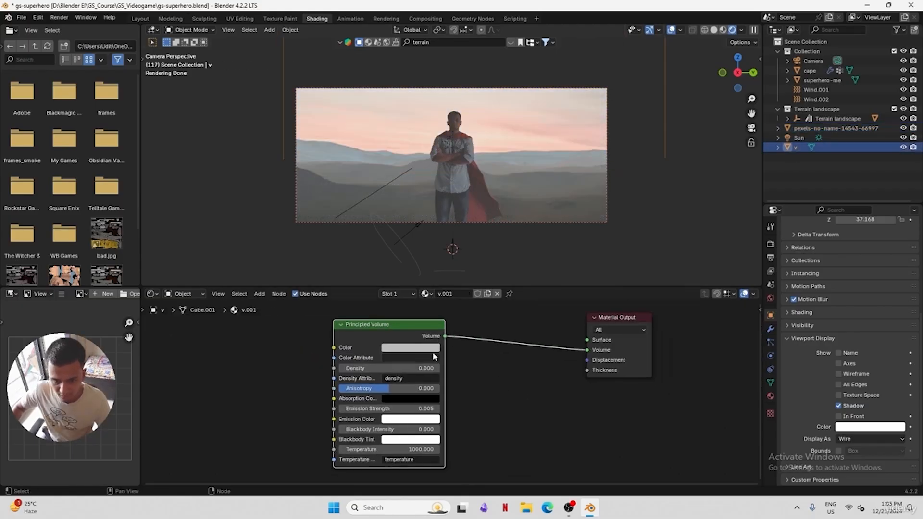
pyautogui.click(427, 412)
pyautogui.moveTo(473, 274)
pyautogui.mouseDown()
pyautogui.moveTo(474, 287)
pyautogui.moveTo(473, 266)
pyautogui.moveTo(473, 345)
pyautogui.moveTo(473, 266)
pyautogui.mouseUp()
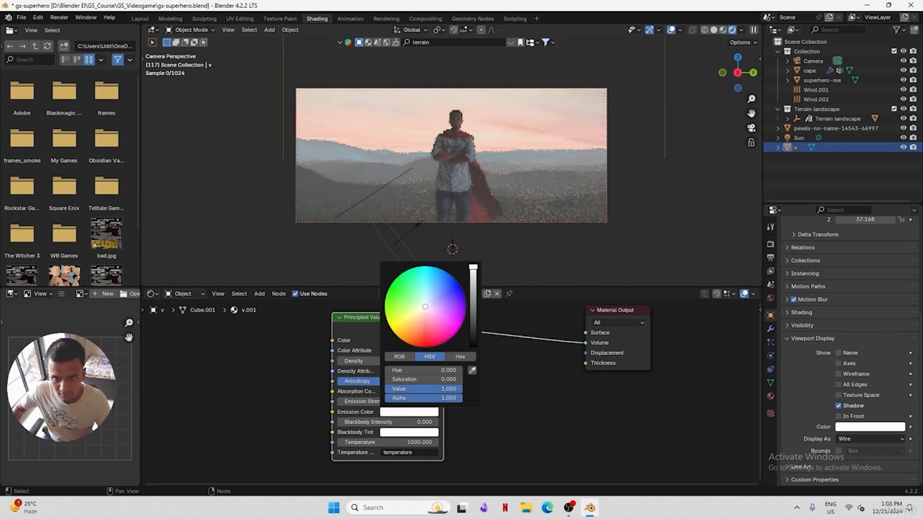
pyautogui.click(418, 413)
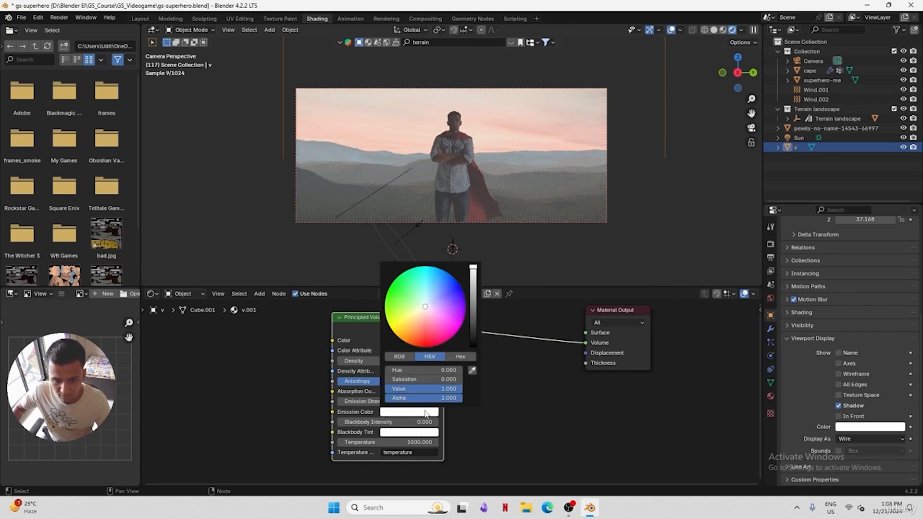
pyautogui.moveTo(426, 306); pyautogui.dragTo(415, 313)
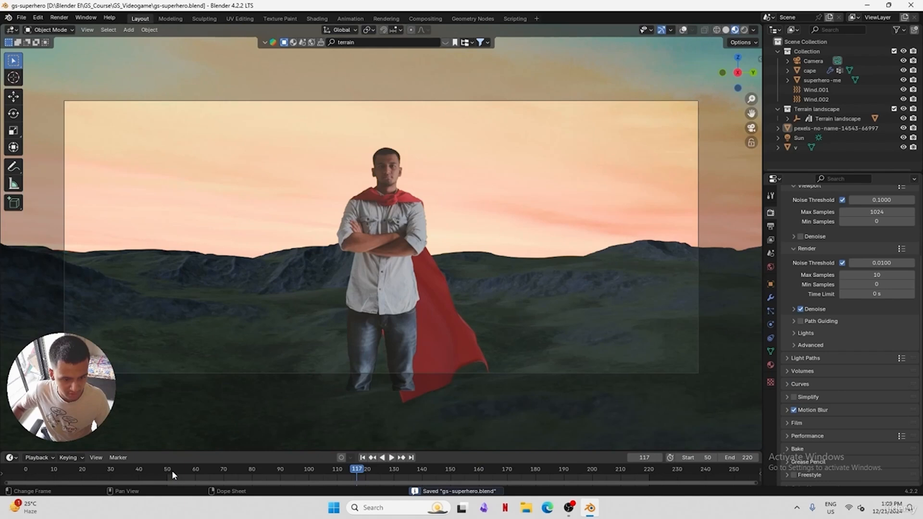
# Play the animation from about frame 52 to check the cape's movement in the camera view
pyautogui.click(172, 470)
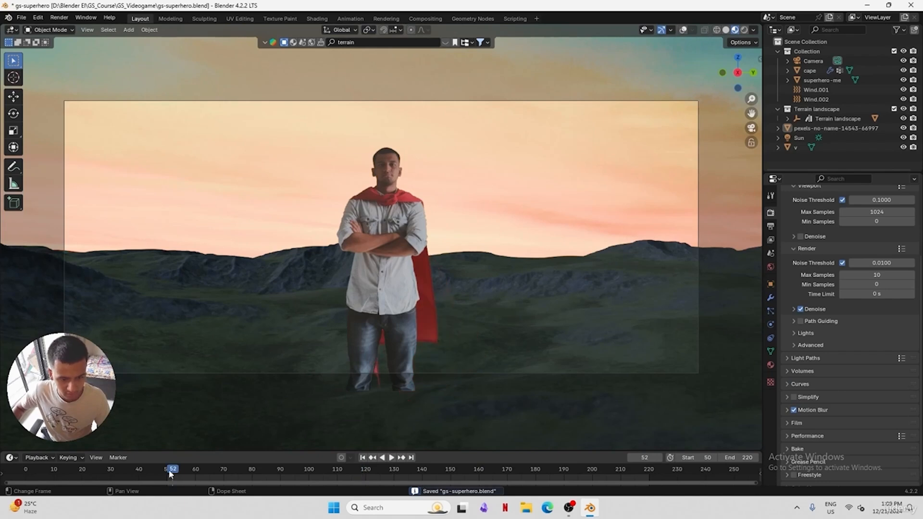
pyautogui.press('space')
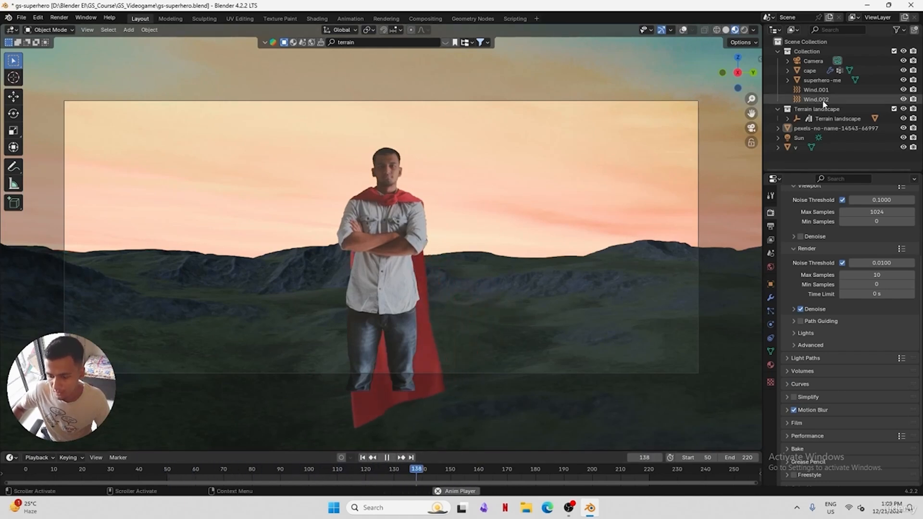
pyautogui.press('space')
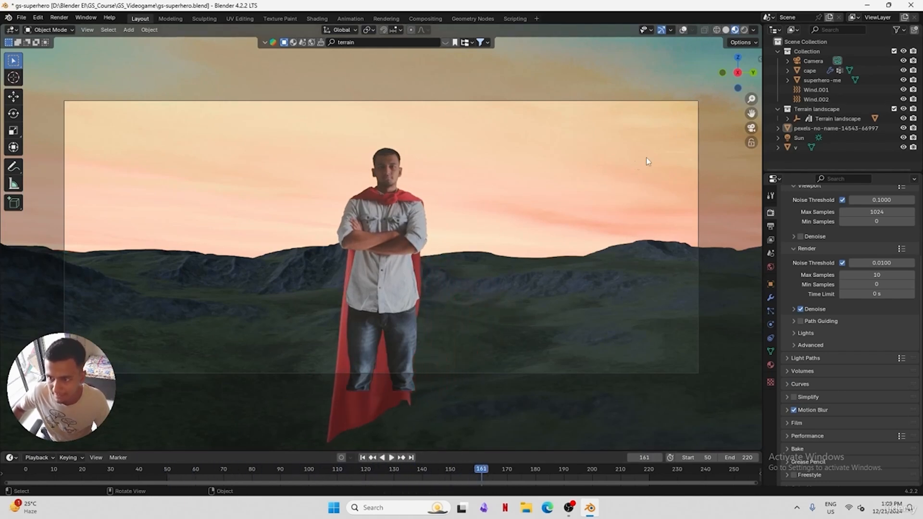
# At frame 50, add a Camera Shakify shake of type The Wedding to the camera, and save the file
pyautogui.click(812, 60)
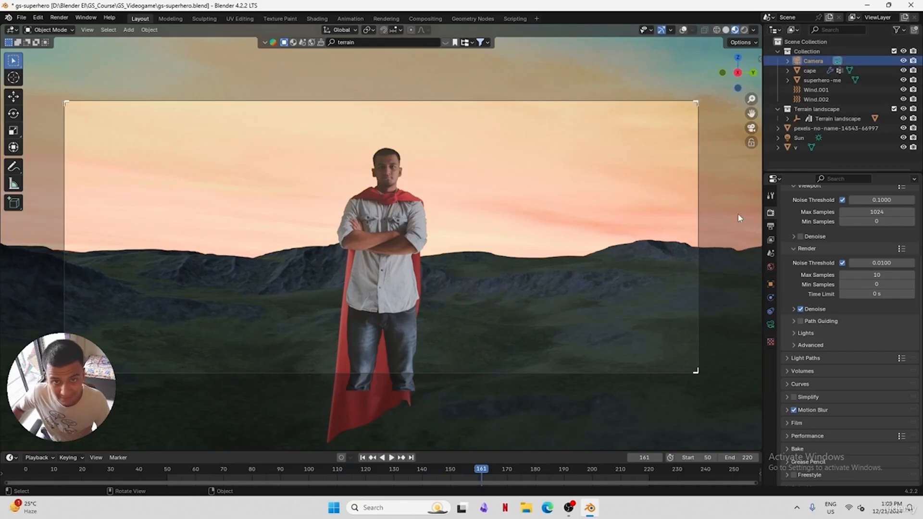
pyautogui.click(168, 473)
pyautogui.click(771, 325)
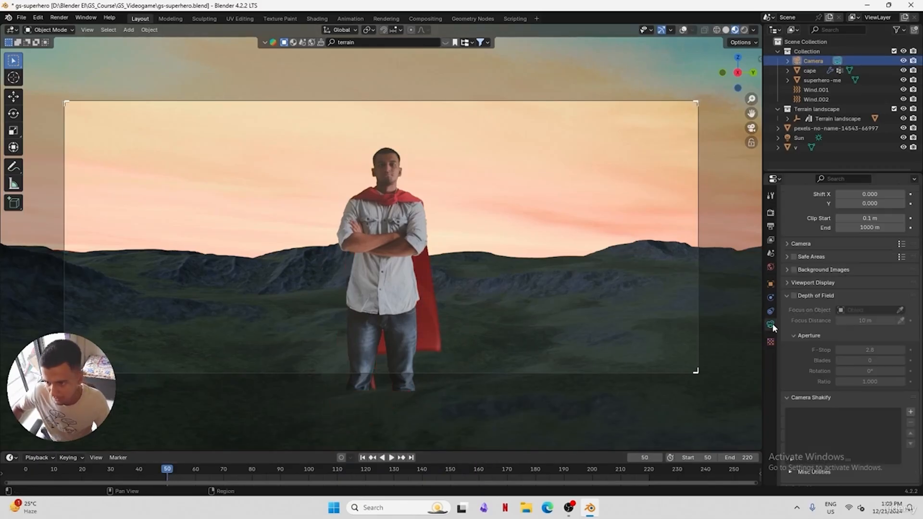
pyautogui.scroll(-1, 846, 313)
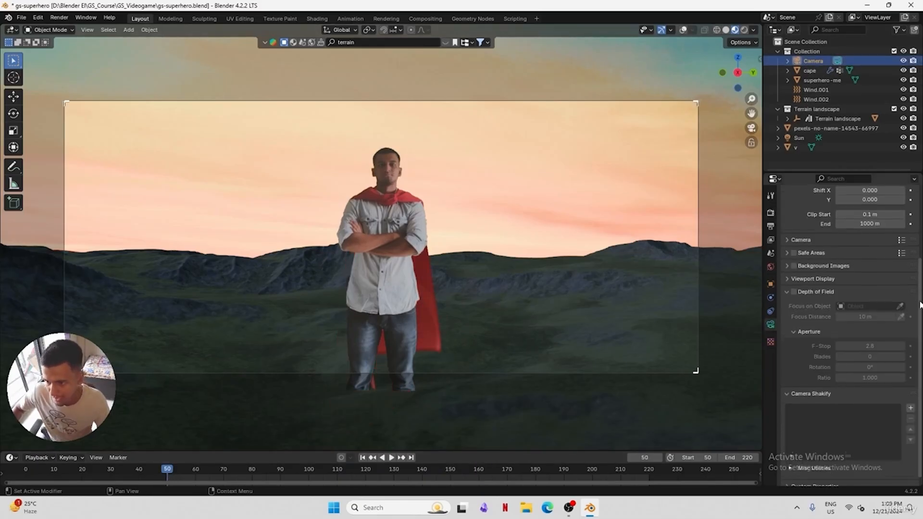
pyautogui.click(911, 401)
pyautogui.scroll(-2, 866, 423)
pyautogui.click(864, 413)
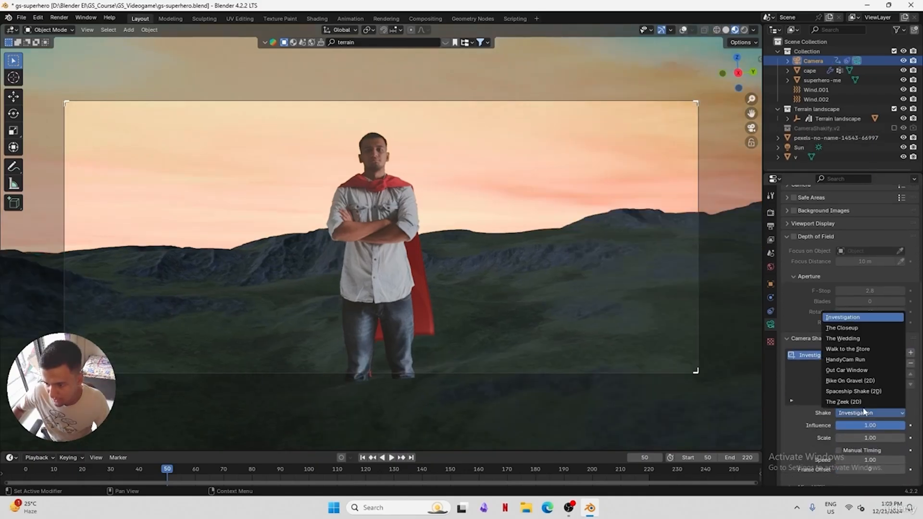
pyautogui.click(859, 339)
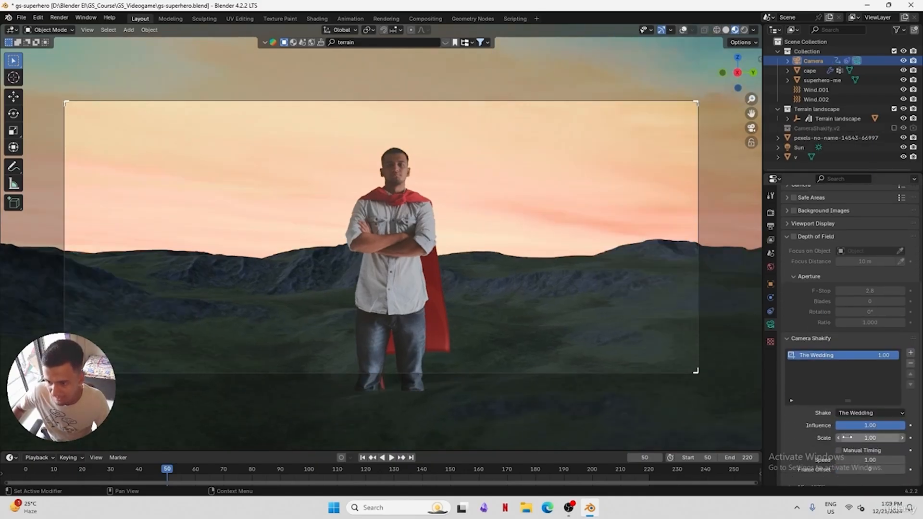
pyautogui.hotkey('ctrl', 's')
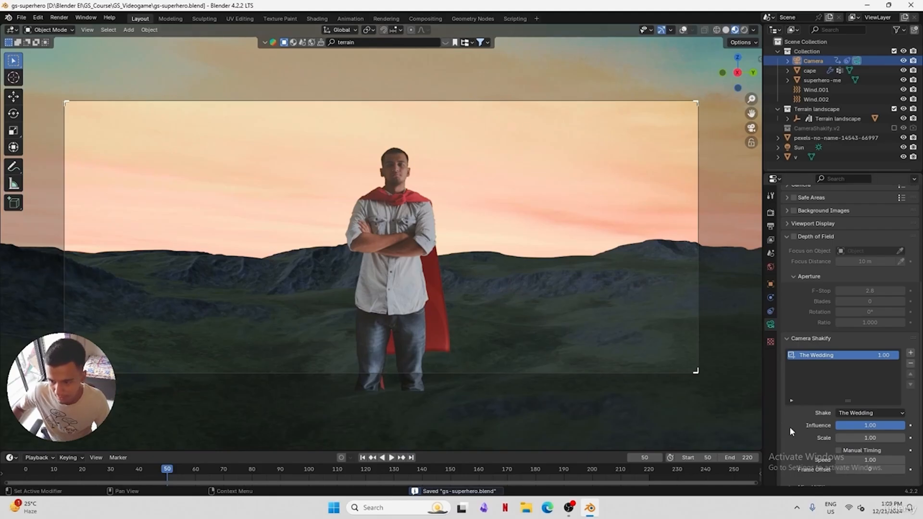
# Set the scale of the camera's The Wedding shake to 2
pyautogui.click(867, 438)
pyautogui.write('2')
pyautogui.press('Return')
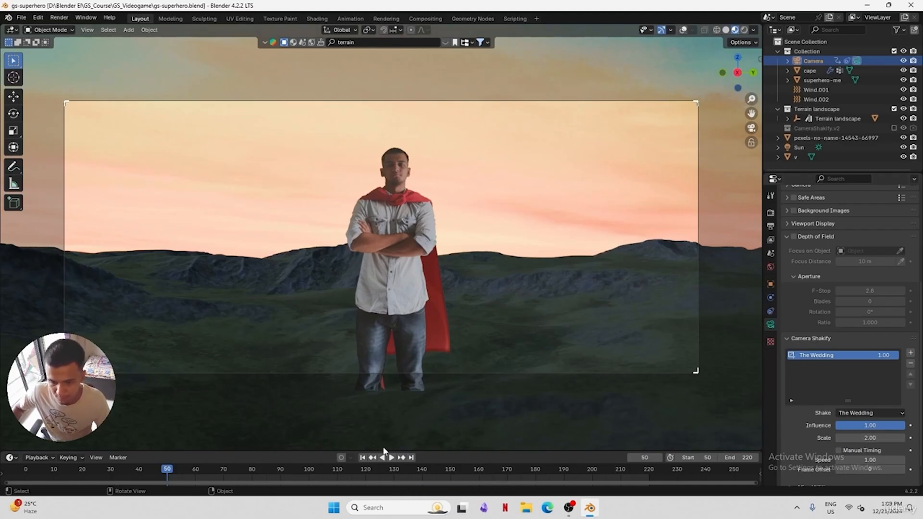
# Move the camera back about 0.6 m along its local Z axis and keyframe it at frame 50
pyautogui.press('g')
pyautogui.press('z')
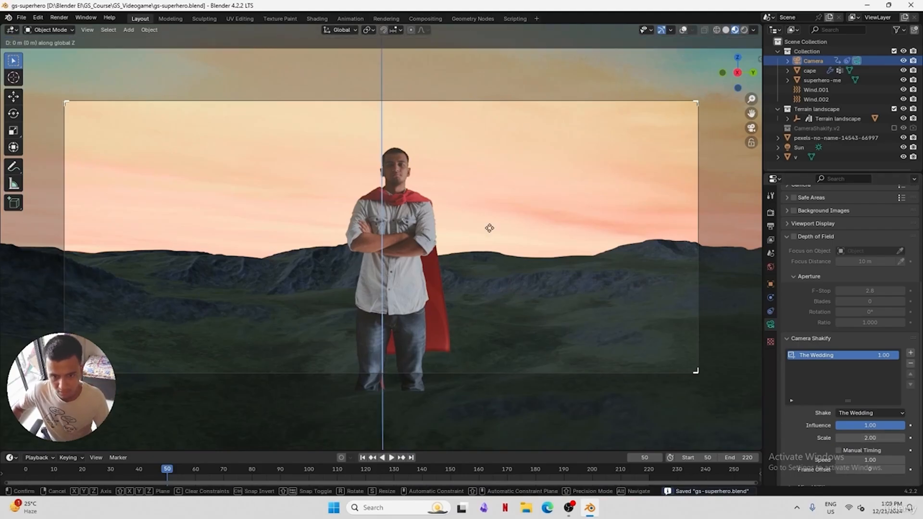
pyautogui.press('z')
pyautogui.click(489, 228)
pyautogui.press('g')
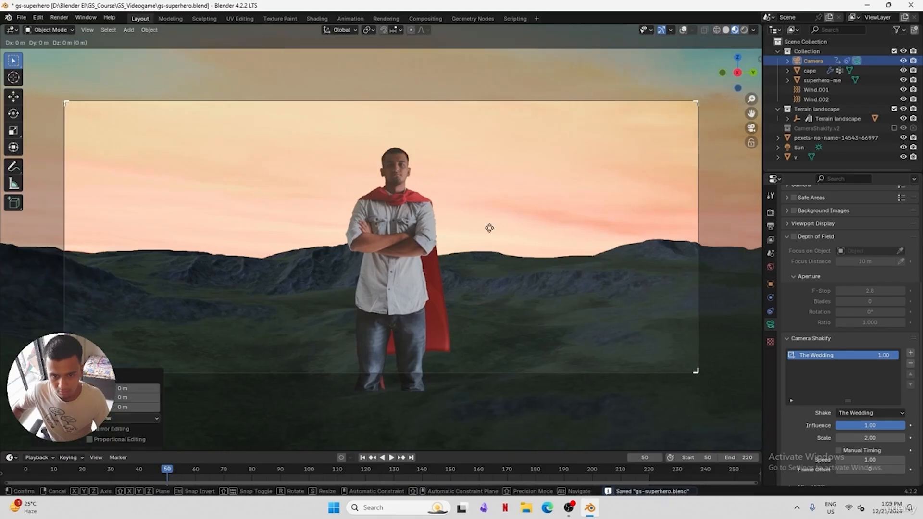
pyautogui.press('z')
pyautogui.press('z')
pyautogui.click(500, 268)
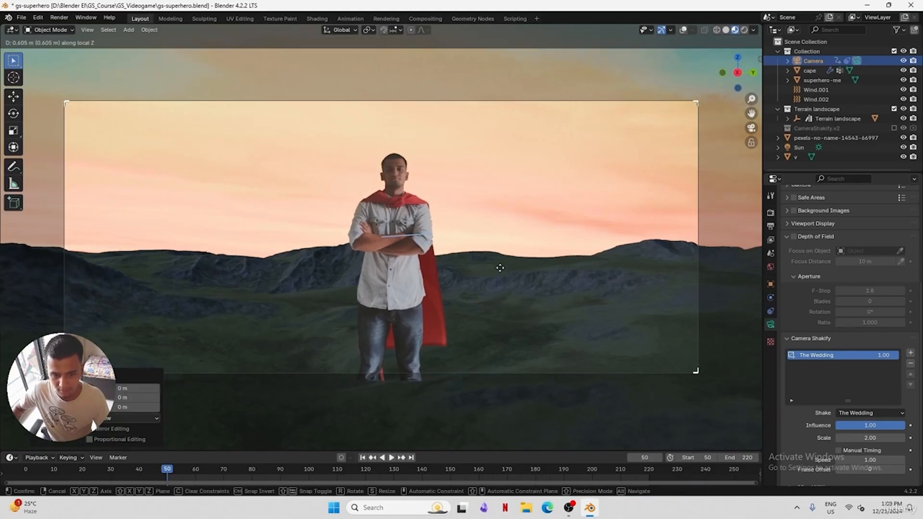
pyautogui.press('i')
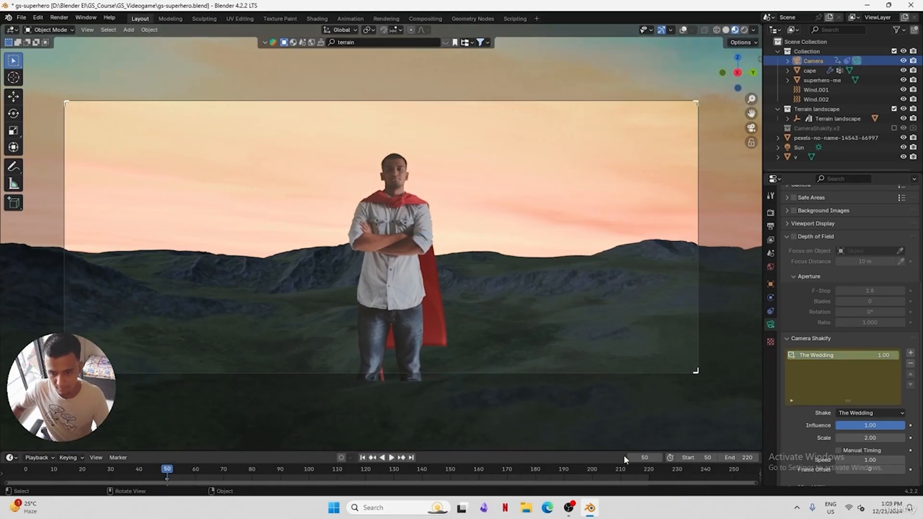
# At frame 220, push the camera forward about 2.05 m along its local Z, raise it about 0.2 m on global Z, and keyframe it
pyautogui.click(647, 471)
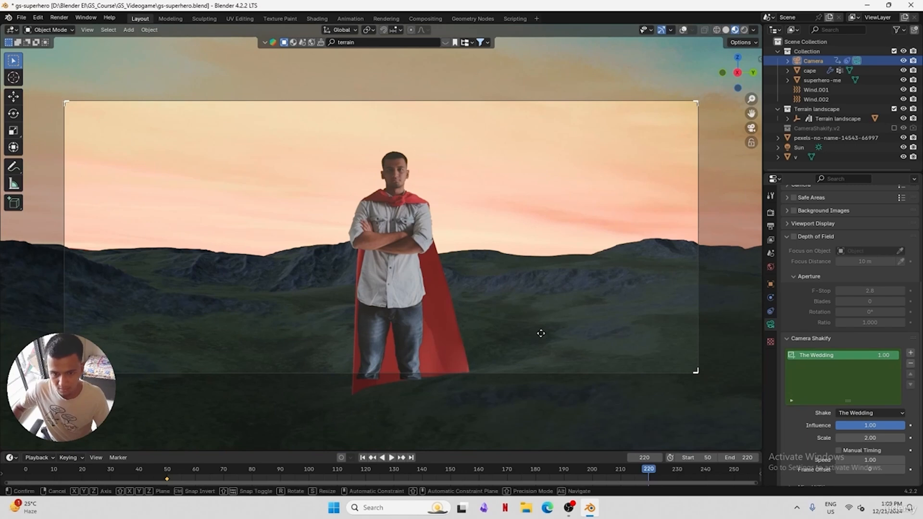
pyautogui.press('g')
pyautogui.press('z')
pyautogui.press('z')
pyautogui.click(527, 262)
pyautogui.press('g')
pyautogui.press('z')
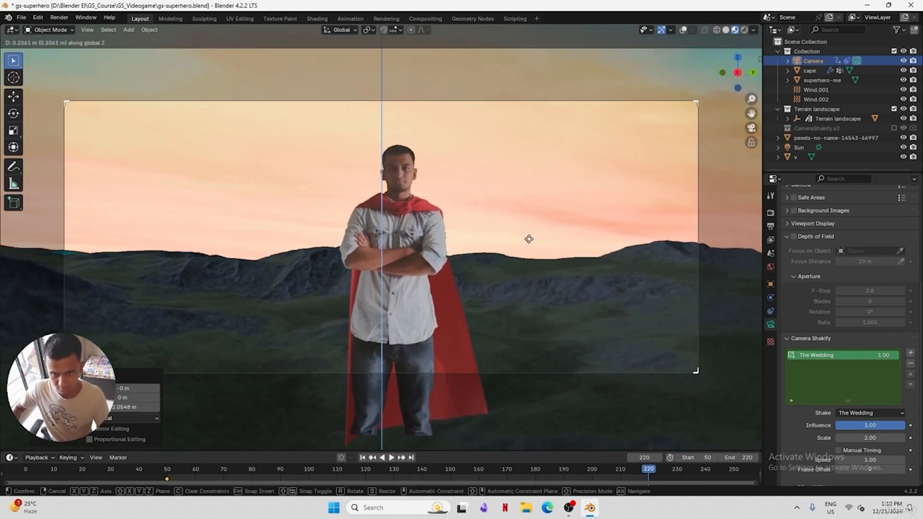
pyautogui.click(528, 239)
pyautogui.press('i')
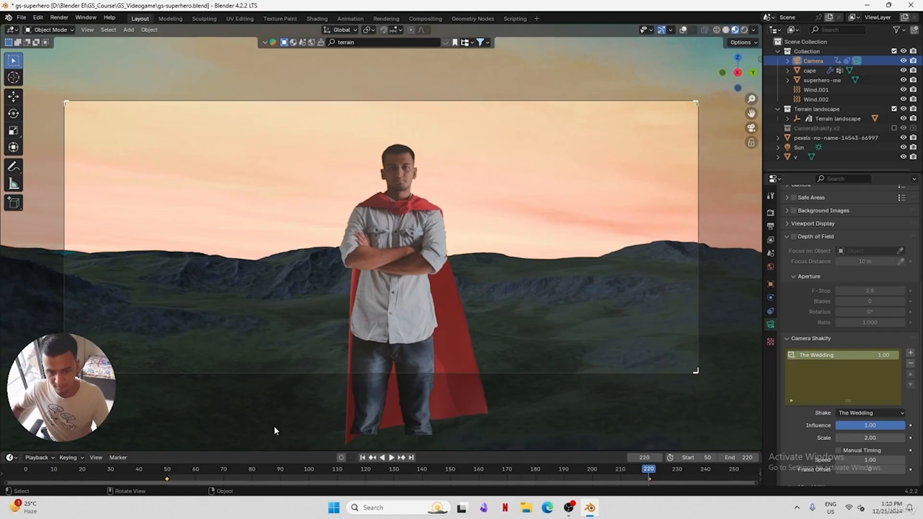
# Save the file and play the camera push-in from near frame 50 to review the motion
pyautogui.click(174, 470)
pyautogui.hotkey('ctrl', 's')
pyautogui.press('space')
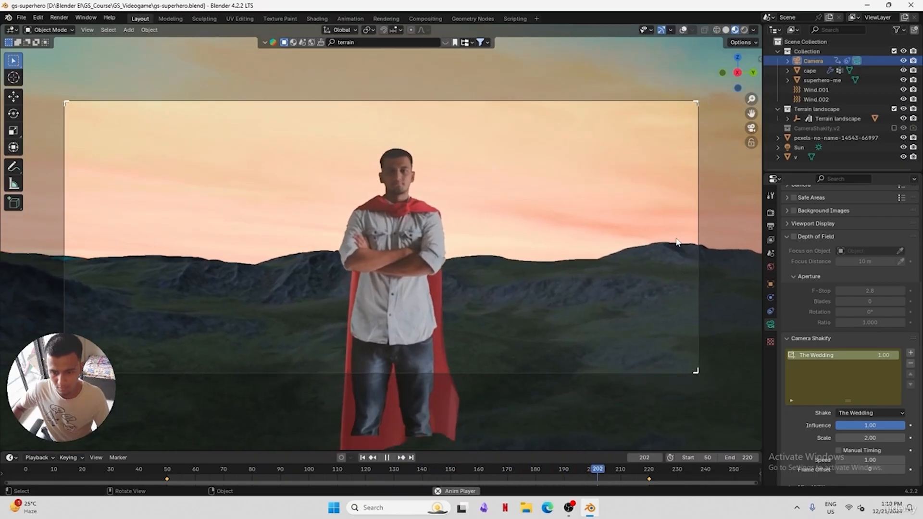
pyautogui.press('space')
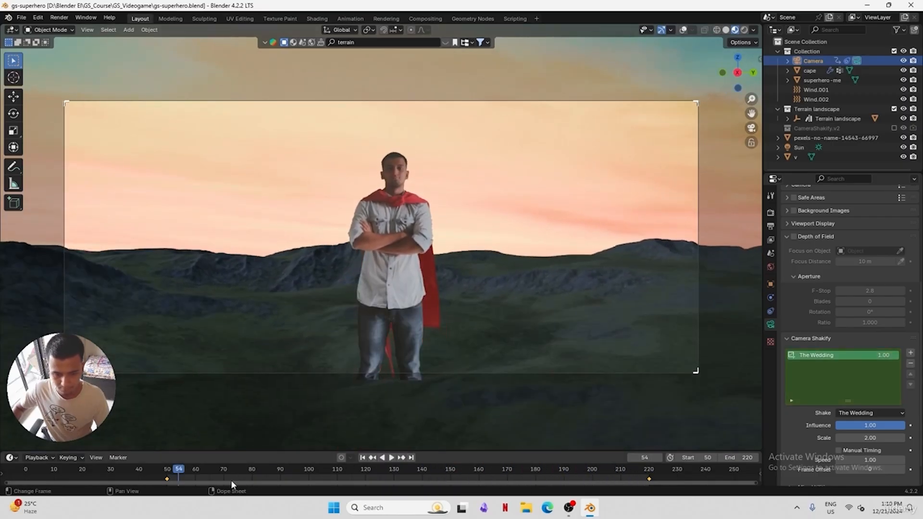
# Return to frame 50, move the camera slightly farther back along its local Z axis, and save the file
pyautogui.moveTo(172, 474); pyautogui.dragTo(167, 473)
pyautogui.press('g')
pyautogui.press('z')
pyautogui.press('z')
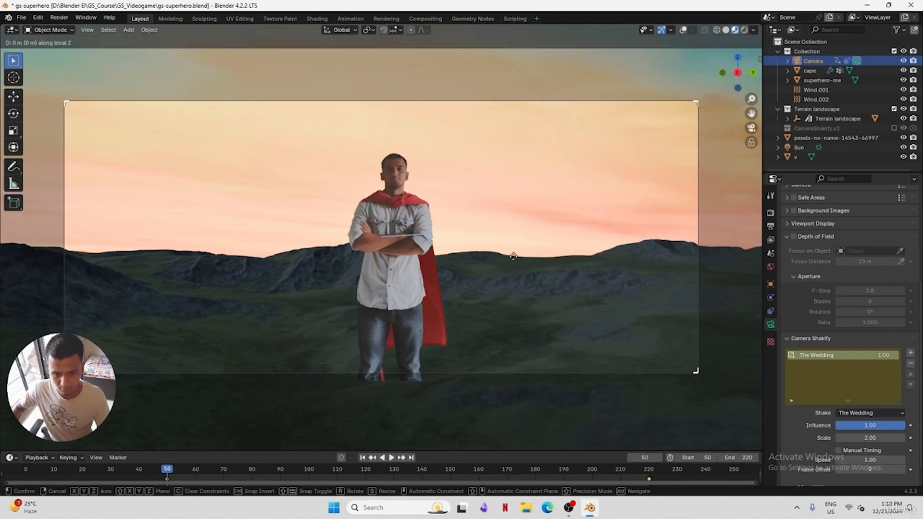
pyautogui.click(520, 286)
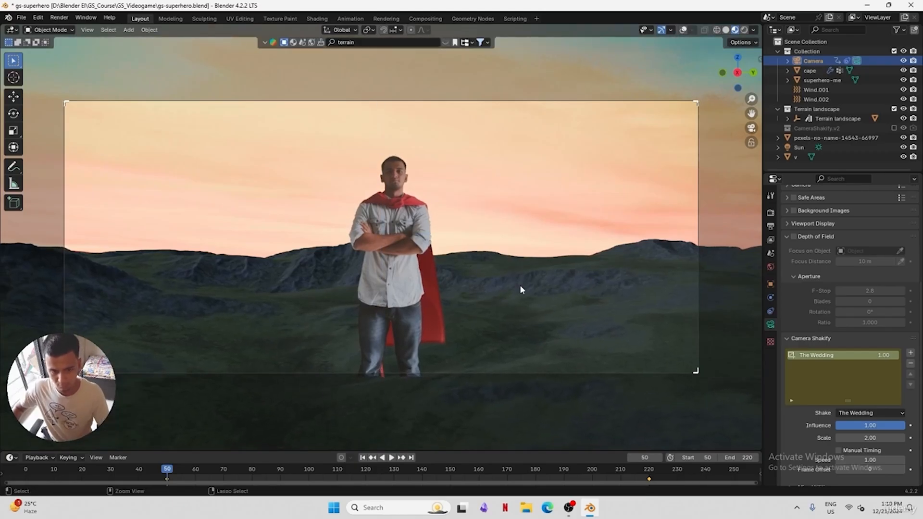
pyautogui.hotkey('ctrl', 's')
# Play the adjusted camera move, stop at frame 71, and check that frame in Rendered shading
pyautogui.press('space')
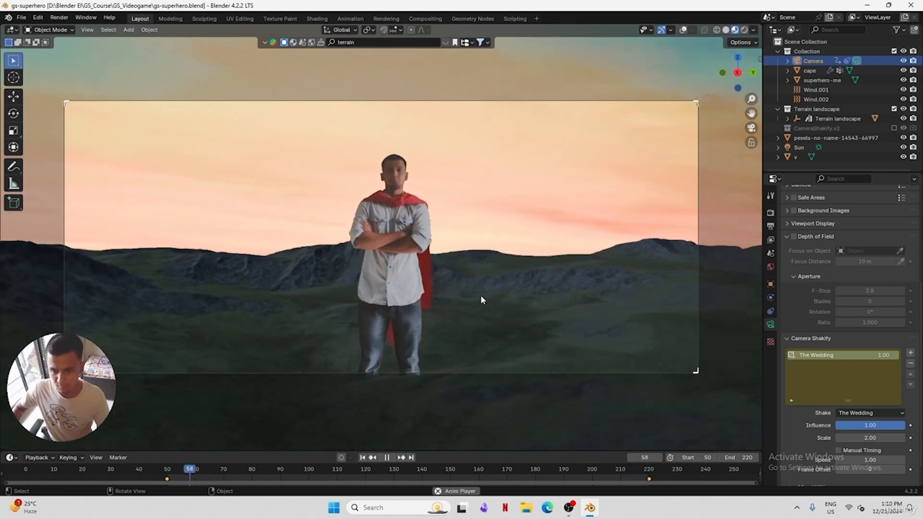
pyautogui.press('space')
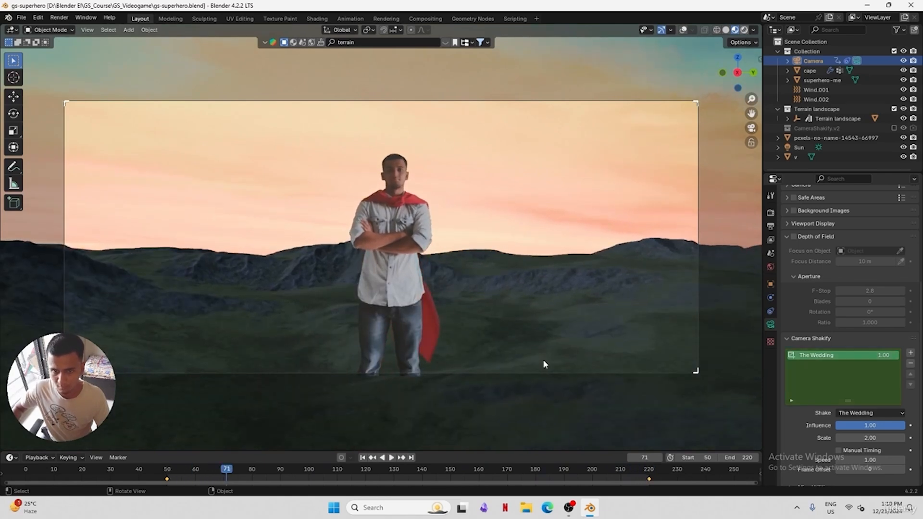
pyautogui.click(744, 30)
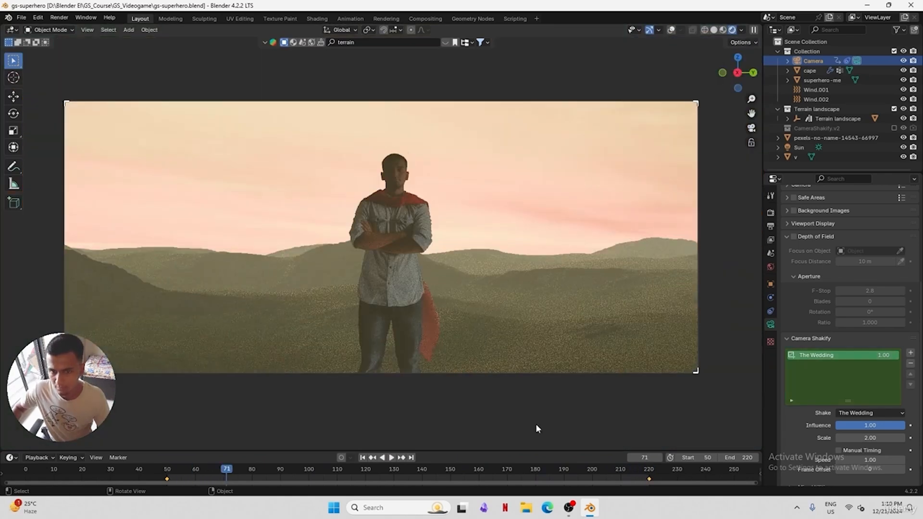
# Go to frame 219, save the file, and render that frame as a still image with the viewport in Solid shading
pyautogui.click(646, 470)
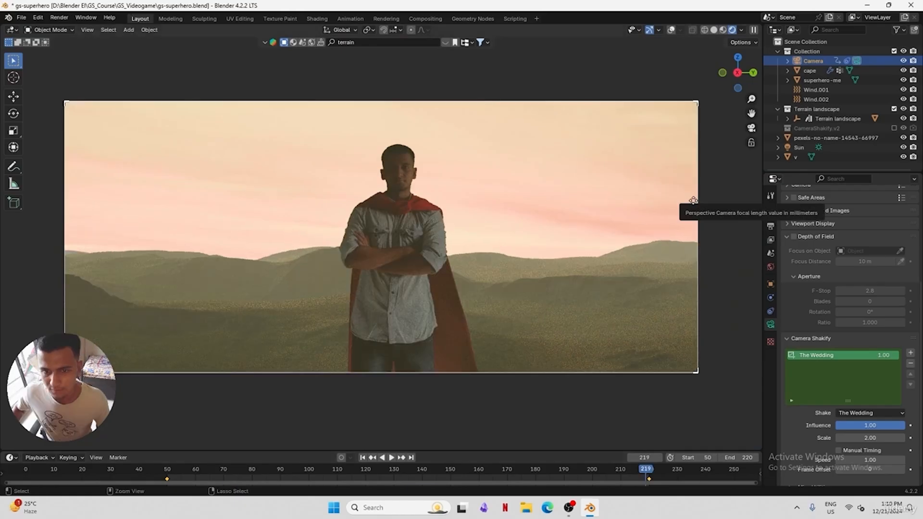
pyautogui.hotkey('ctrl', 's')
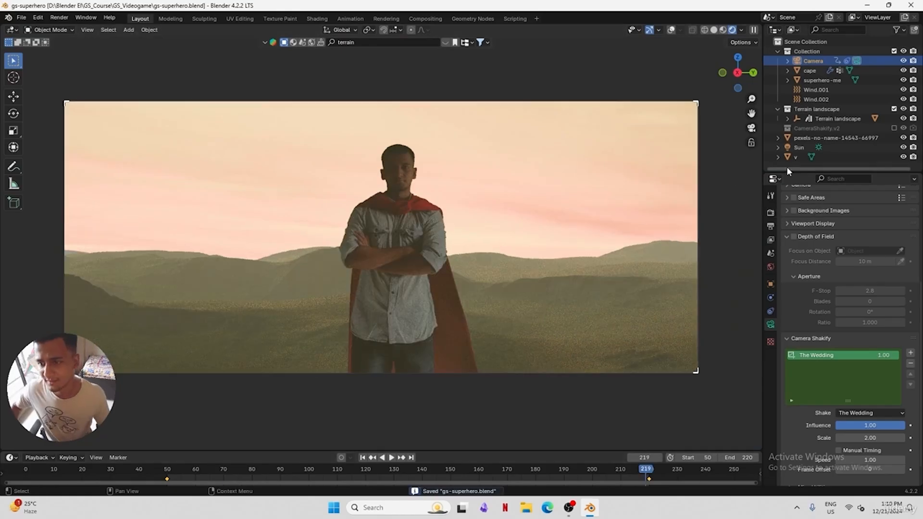
pyautogui.click(714, 29)
pyautogui.click(60, 17)
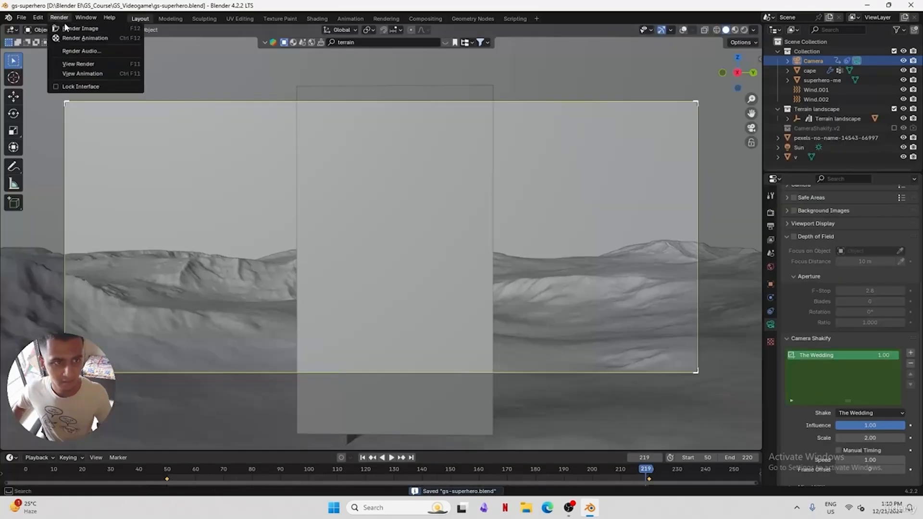
pyautogui.click(77, 28)
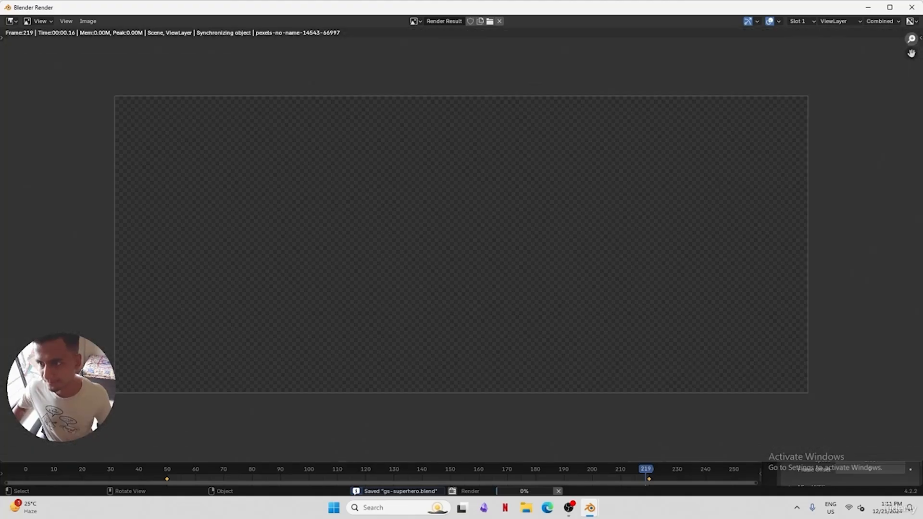
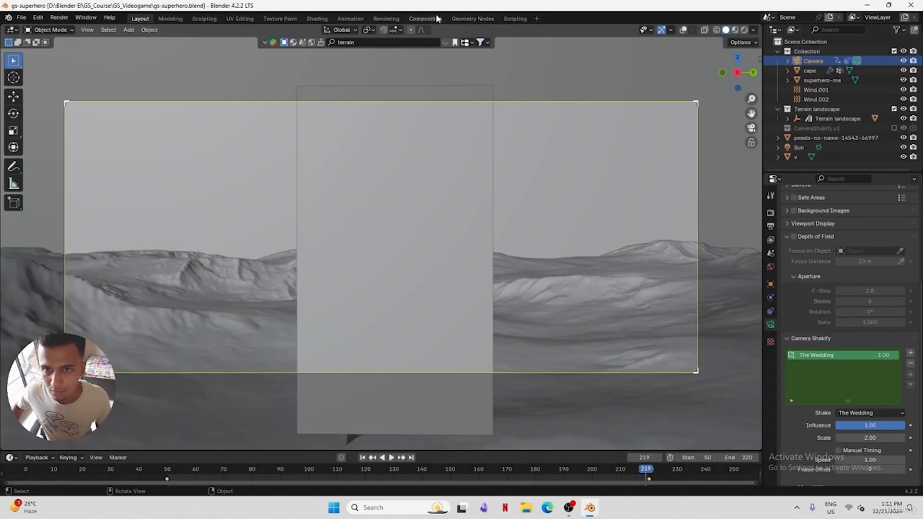
# In the compositor, enable Fit on the Lens Distortion node and set its Dispersion to 0.020
pyautogui.click(424, 18)
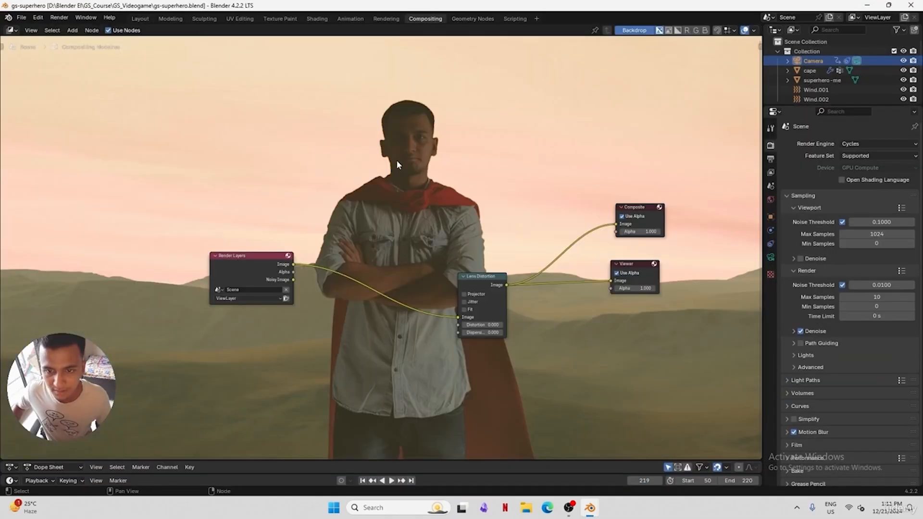
pyautogui.scroll(2, 486, 315)
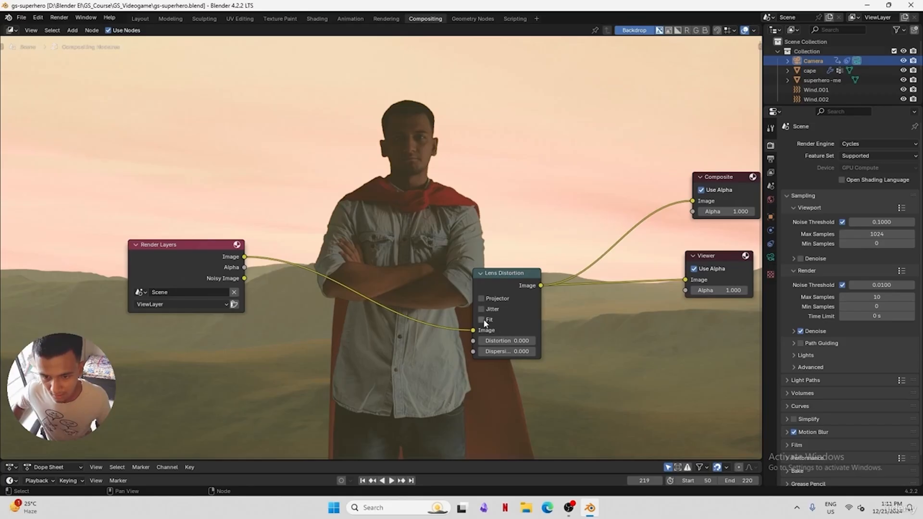
pyautogui.click(482, 320)
pyautogui.click(522, 351)
pyautogui.write('0.0')
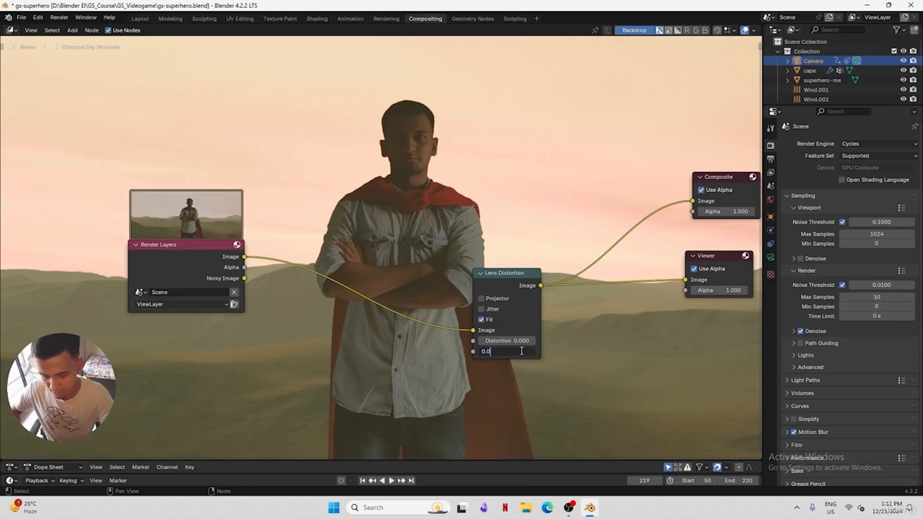
pyautogui.write('20')
pyautogui.press('Return')
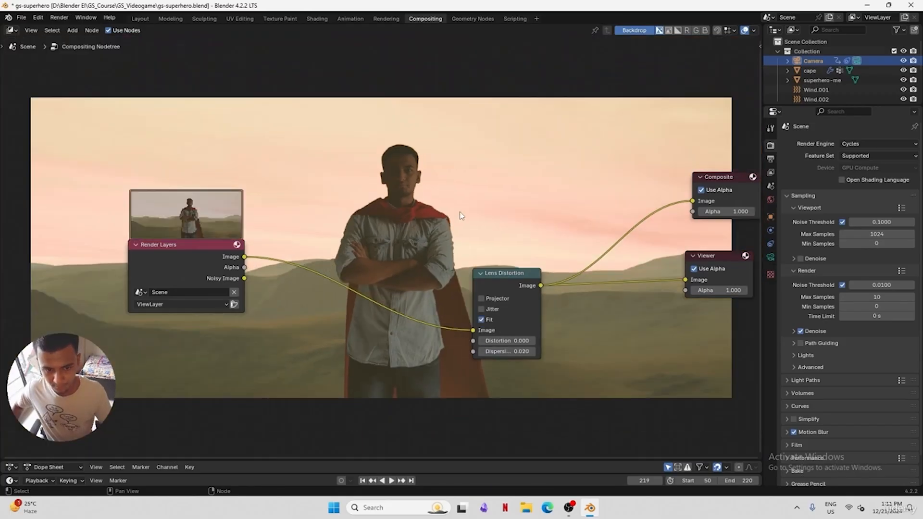
# Insert an RGB Curves node between Render Layers and Lens Distortion, and move Lens Distortion, Composite and Viewer farther away to make room
pyautogui.hotkey('shift', 'a')
pyautogui.click(469, 204)
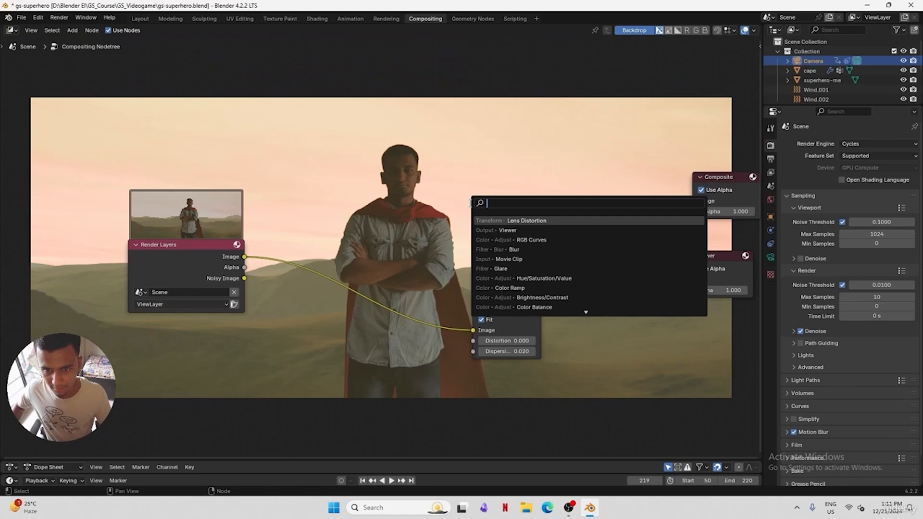
pyautogui.click(543, 239)
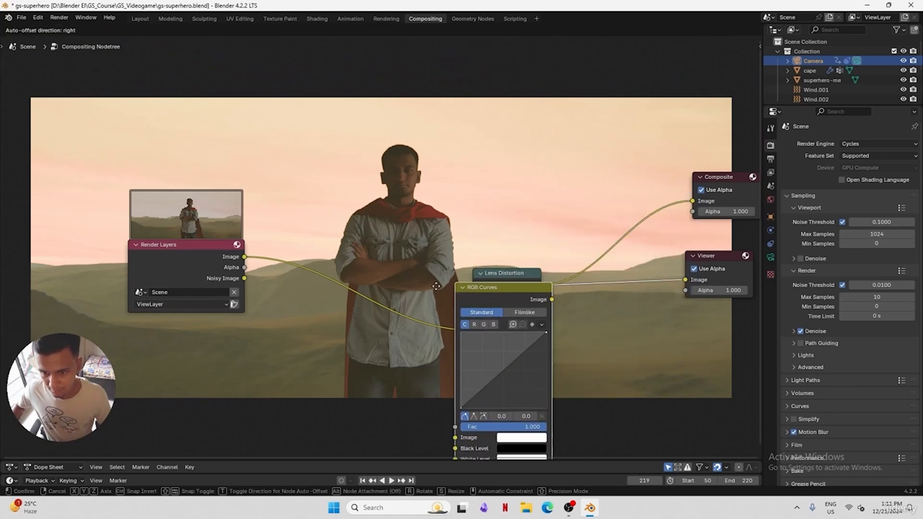
pyautogui.click(331, 280)
pyautogui.moveTo(552, 120); pyautogui.dragTo(732, 365)
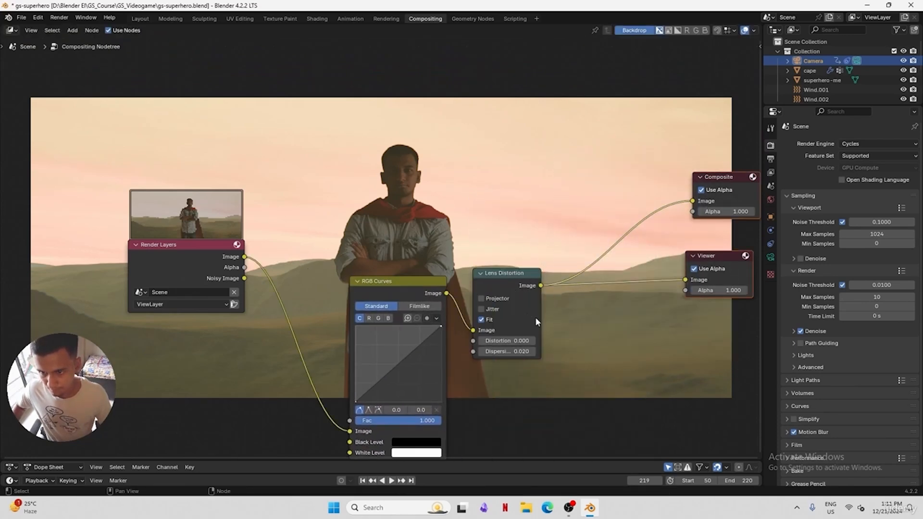
pyautogui.press('g')
pyautogui.click(628, 284)
# Move the Render Layers node farther away from RGB Curves to clear the backdrop, and save the file
pyautogui.press('g')
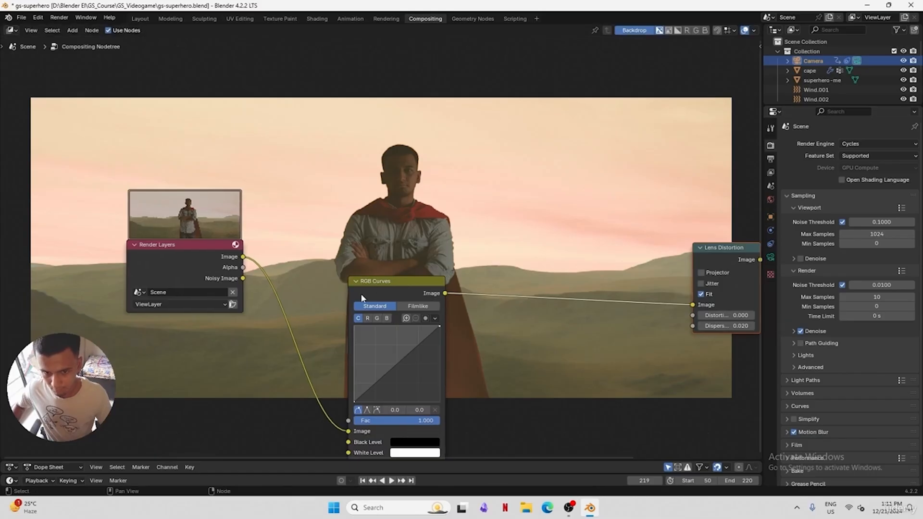
pyautogui.click(161, 282)
pyautogui.scroll(5, 207, 385)
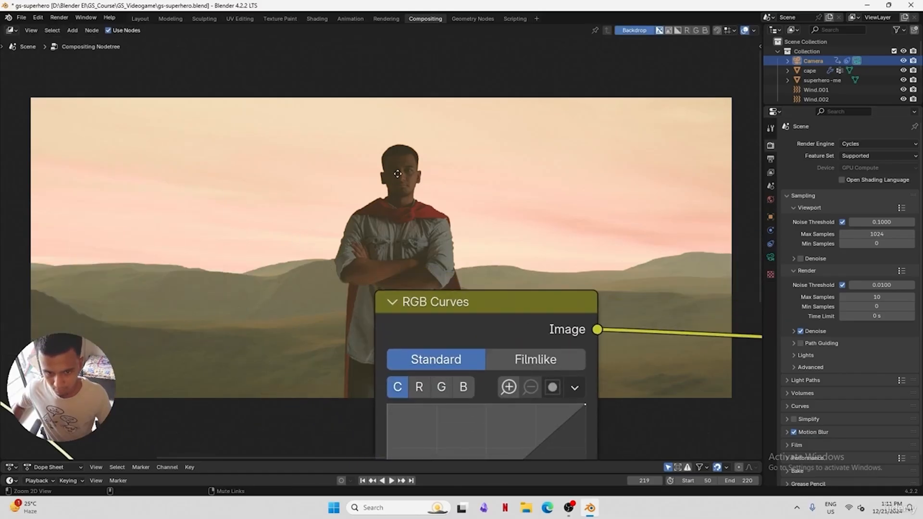
pyautogui.scroll(-4, 425, 232)
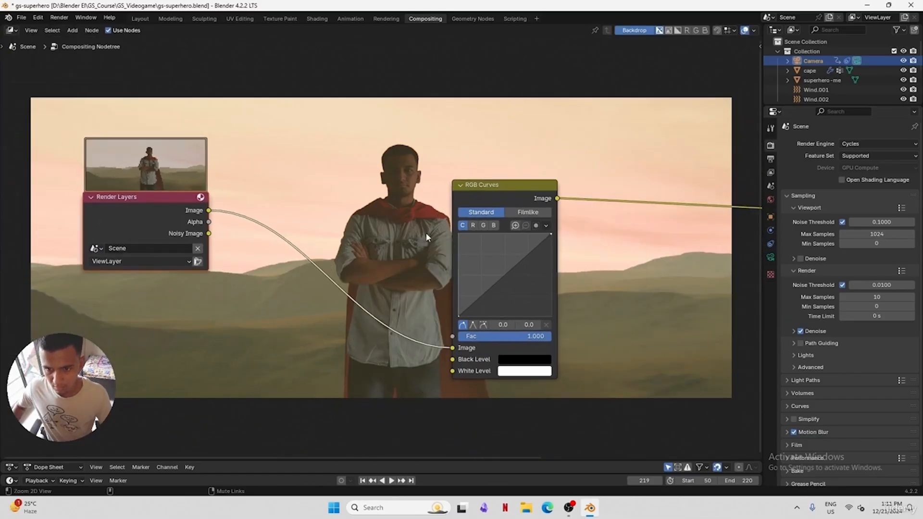
pyautogui.click(172, 209)
pyautogui.press('g')
pyautogui.click(166, 183)
pyautogui.scroll(2, 388, 218)
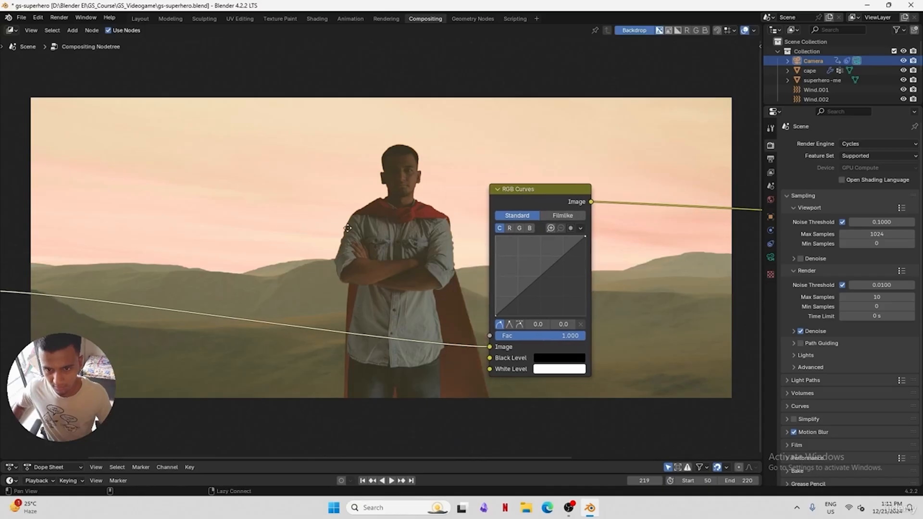
pyautogui.moveTo(411, 215); pyautogui.dragTo(395, 206, button='middle')
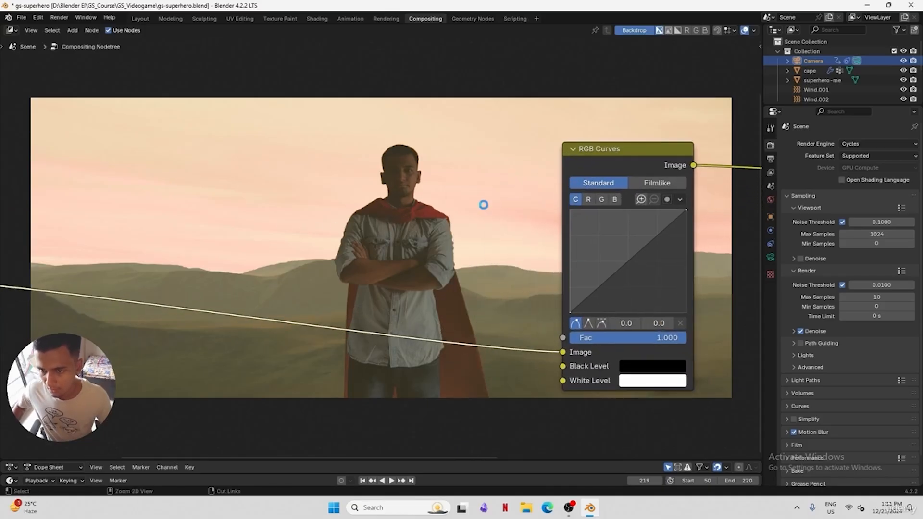
pyautogui.hotkey('ctrl', 's')
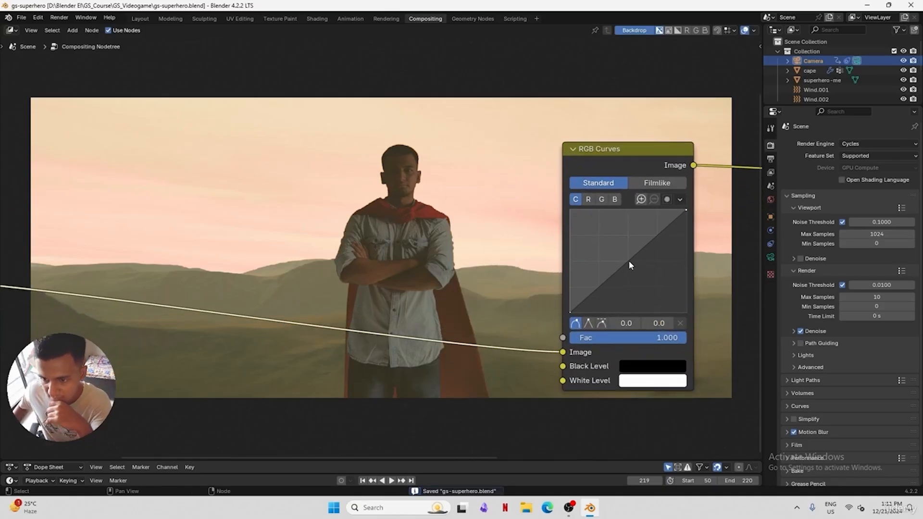
# On the RGB Curves node, lower the midpoints of the combined and blue curves to about 0.5, 0.4
pyautogui.moveTo(627, 260); pyautogui.dragTo(629, 267)
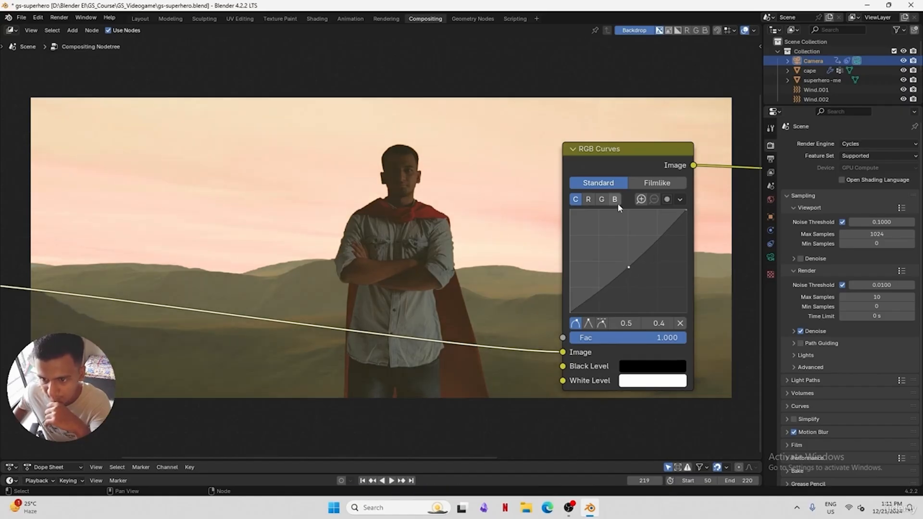
pyautogui.click(616, 201)
pyautogui.click(627, 264)
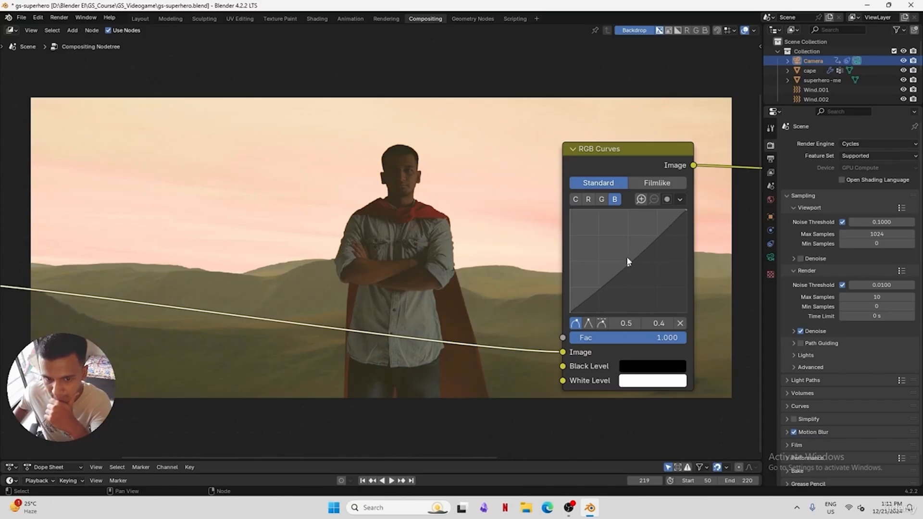
# Lower the green curve's midpoint to about 0.5, 0.4, removing the first trial point, and show the red channel
pyautogui.click(601, 200)
pyautogui.click(627, 259)
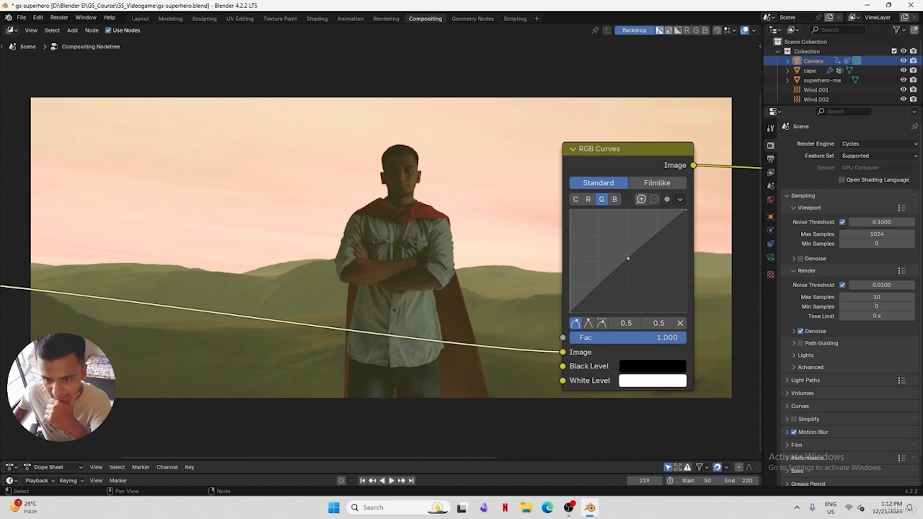
pyautogui.moveTo(628, 259); pyautogui.dragTo(629, 268)
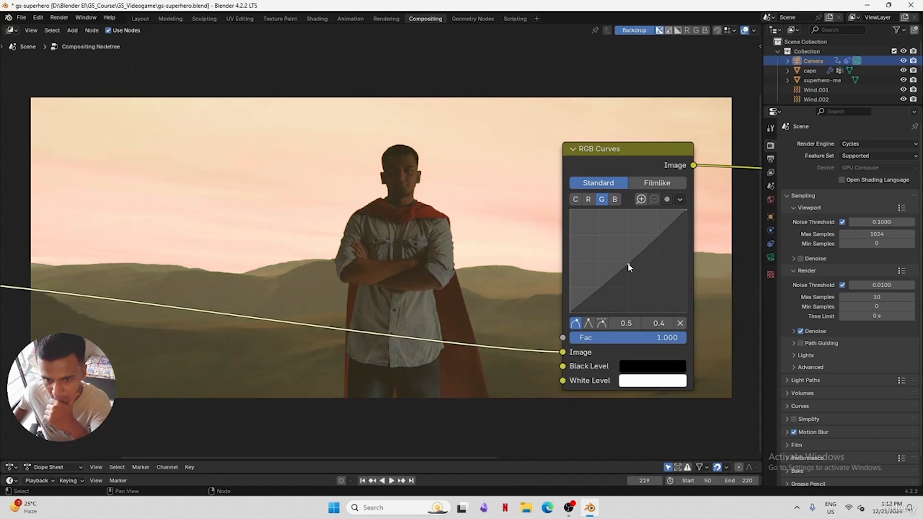
pyautogui.press('Delete')
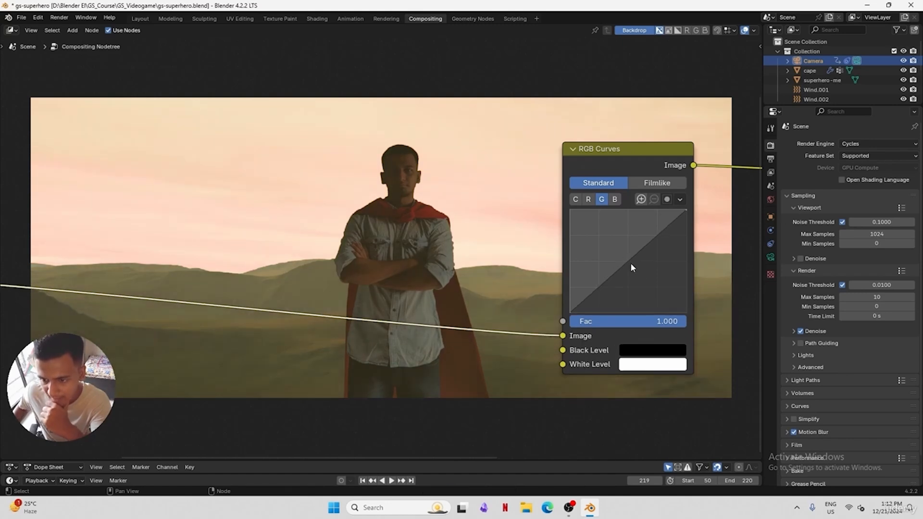
pyautogui.moveTo(627, 260); pyautogui.dragTo(627, 265)
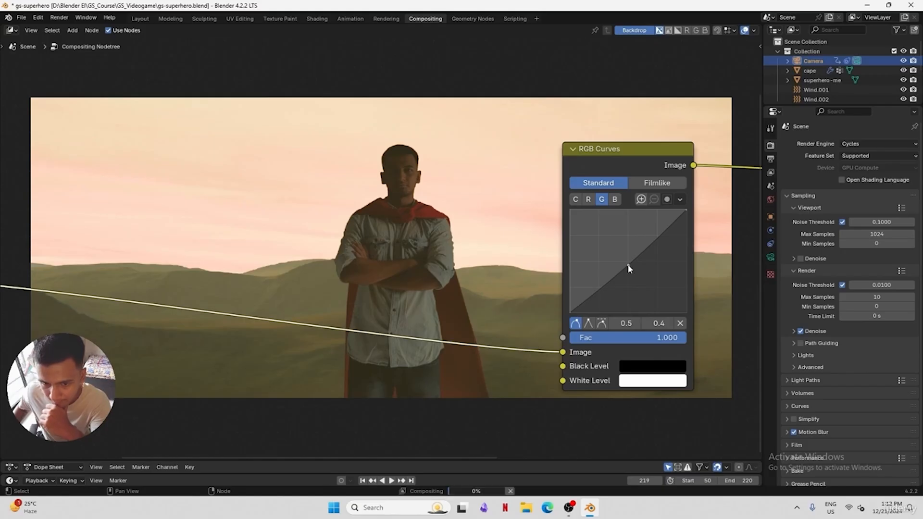
pyautogui.click(588, 200)
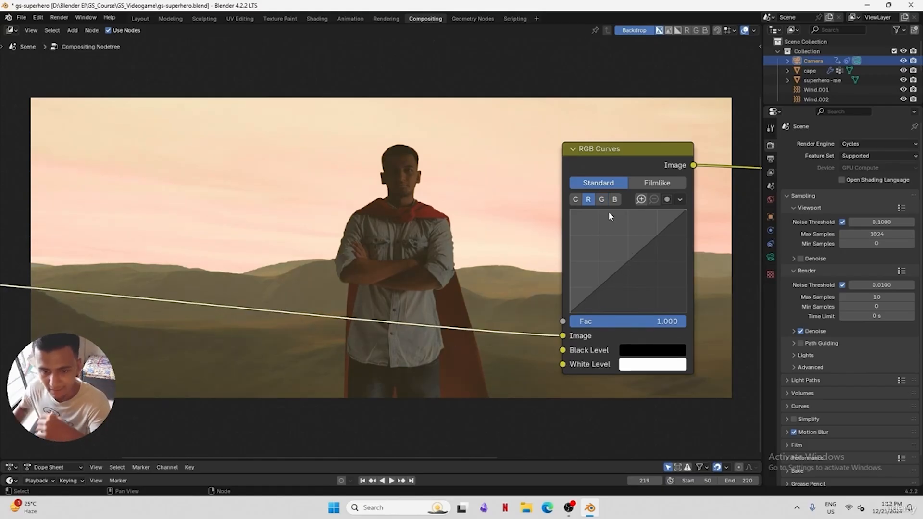
# Insert a Glare node between Render Layers and RGB Curves and set its glare type to Fog Glow
pyautogui.hotkey('shift', 'a')
pyautogui.click(481, 191)
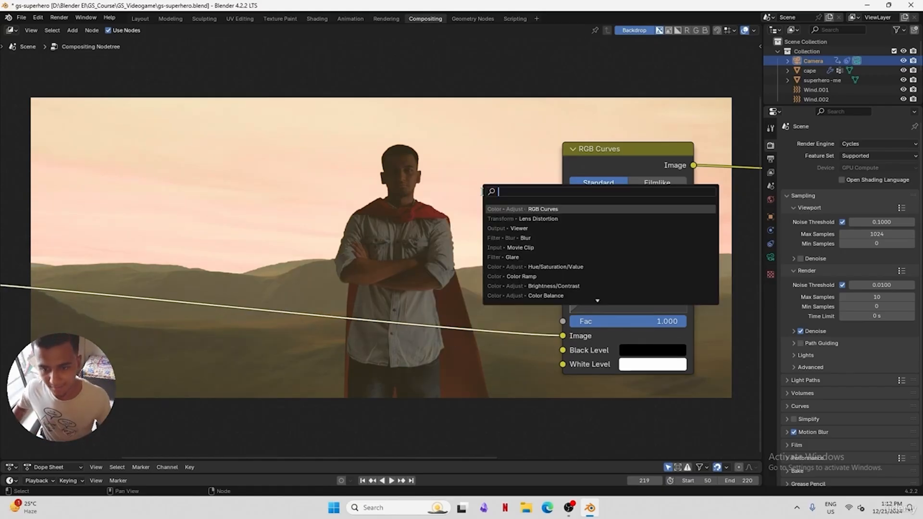
pyautogui.click(523, 257)
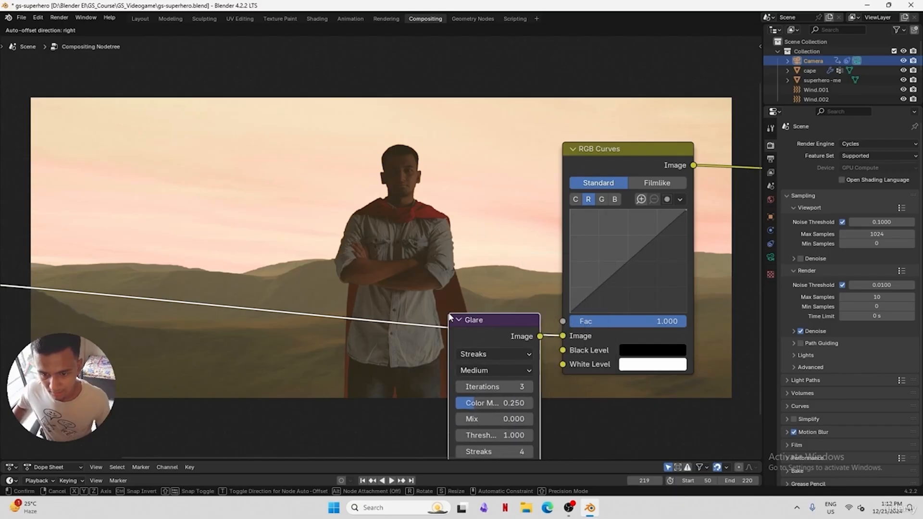
pyautogui.click(446, 318)
pyautogui.moveTo(454, 271); pyautogui.dragTo(563, 192, button='middle')
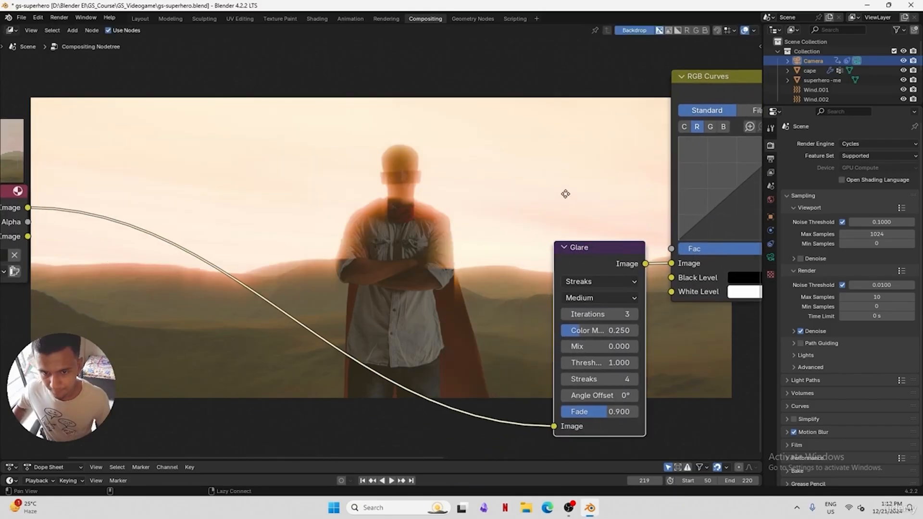
pyautogui.click(600, 275)
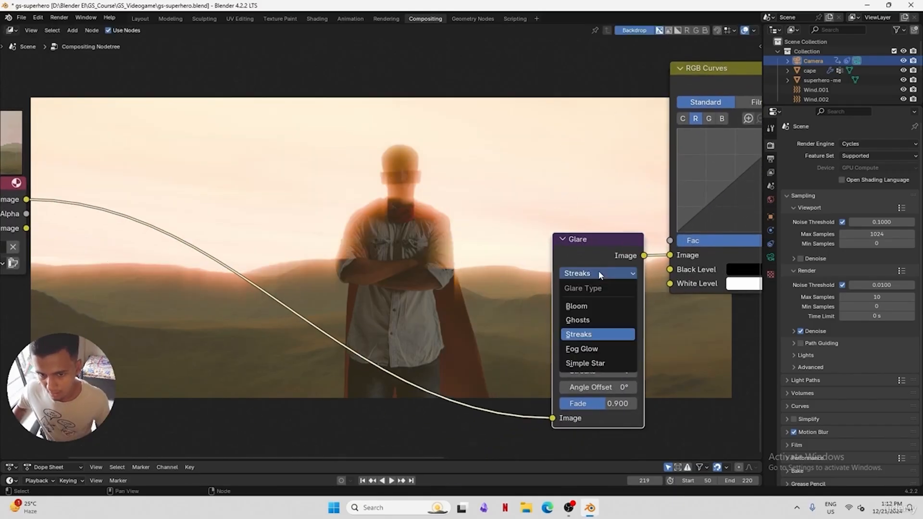
pyautogui.click(594, 349)
pyautogui.moveTo(611, 344); pyautogui.dragTo(634, 360, button='middle')
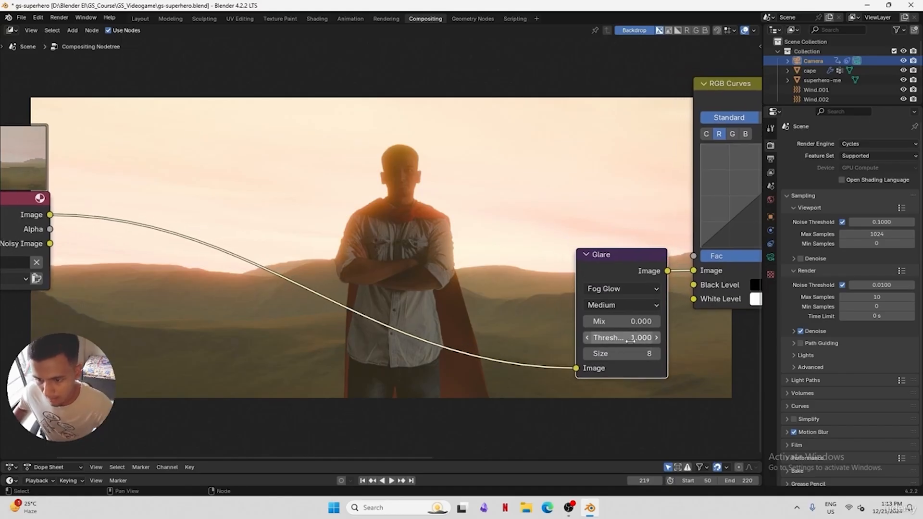
# Try a Threshold of 2 on the Glare node
pyautogui.click(635, 338)
pyautogui.click(636, 339)
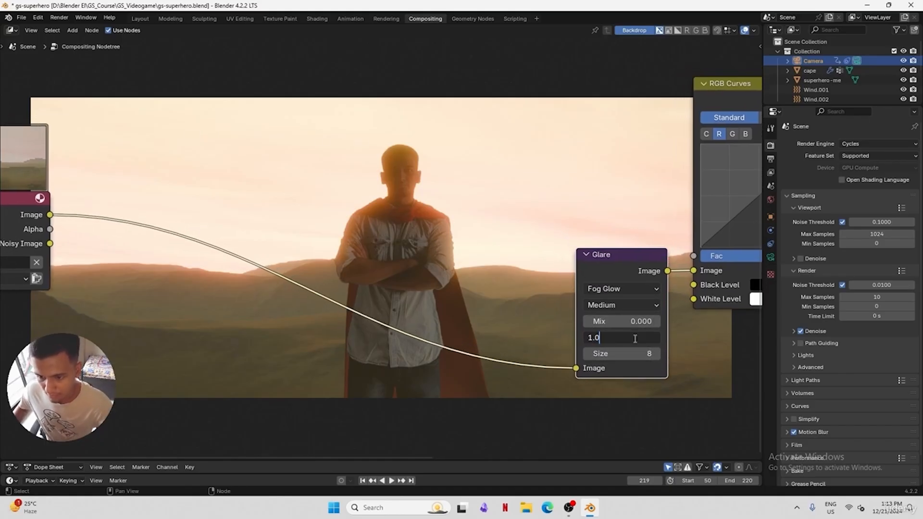
pyautogui.press('BackSpace')
pyautogui.press('BackSpace')
pyautogui.press('BackSpace')
pyautogui.write('2')
pyautogui.press('Return')
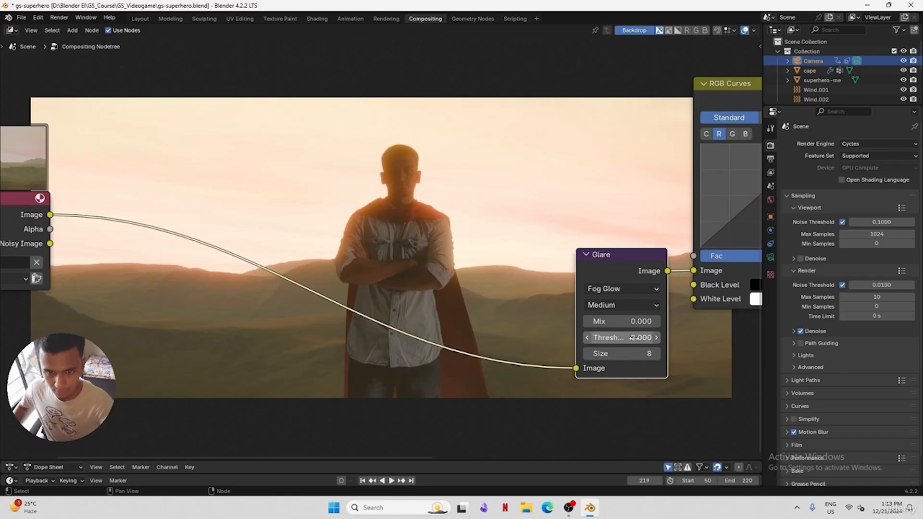
# Raise the Glare node's Threshold to 4 and fine-tune it up to 6.7
pyautogui.doubleClick(635, 338)
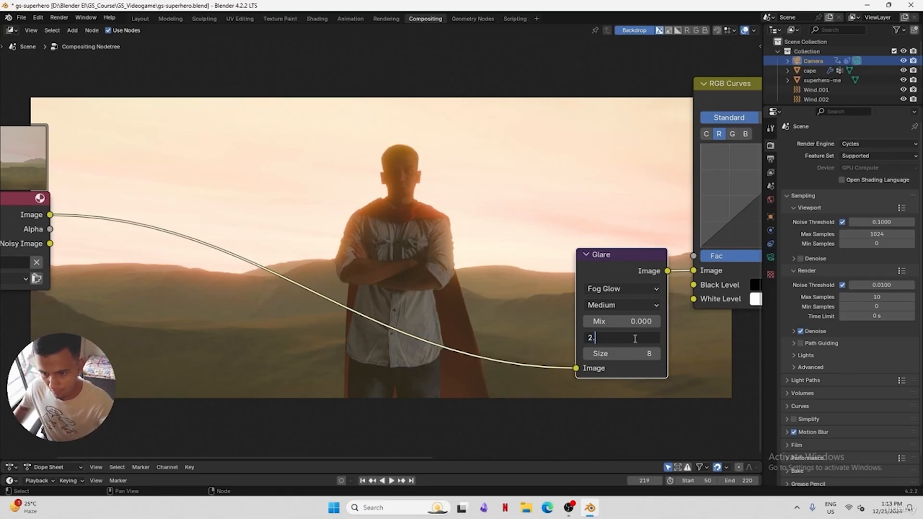
pyautogui.press('BackSpace')
pyautogui.press('BackSpace')
pyautogui.write('4')
pyautogui.press('Return')
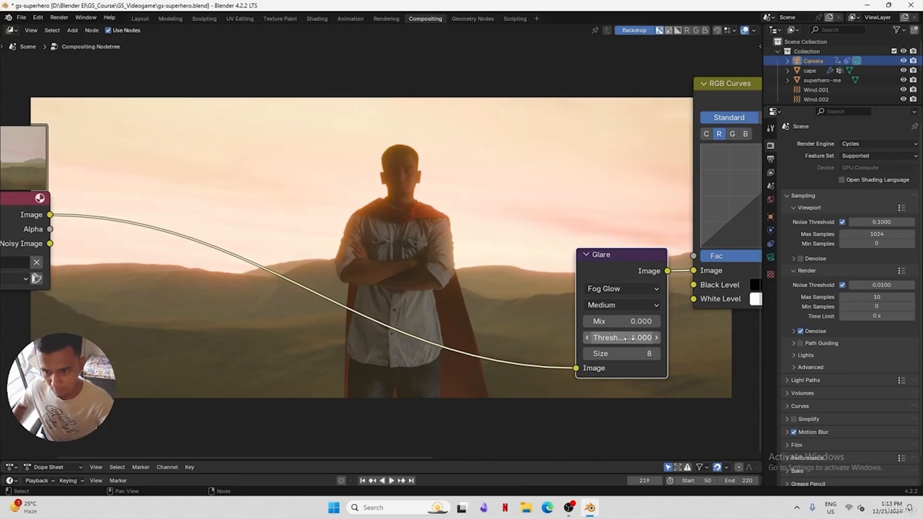
pyautogui.moveTo(629, 339)
pyautogui.mouseDown()
pyautogui.moveTo(647, 338)
pyautogui.moveTo(636, 339)
pyautogui.mouseUp()
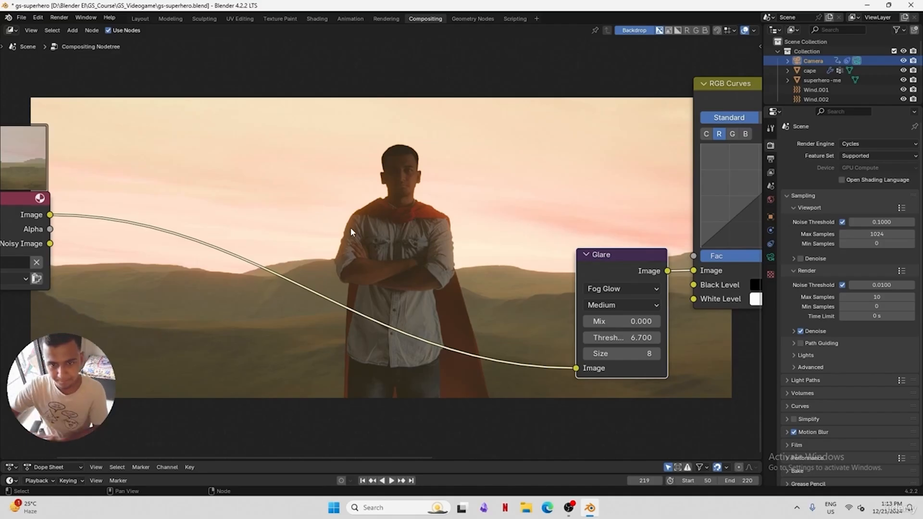
# Set the Glare node's Threshold to 6
pyautogui.click(624, 338)
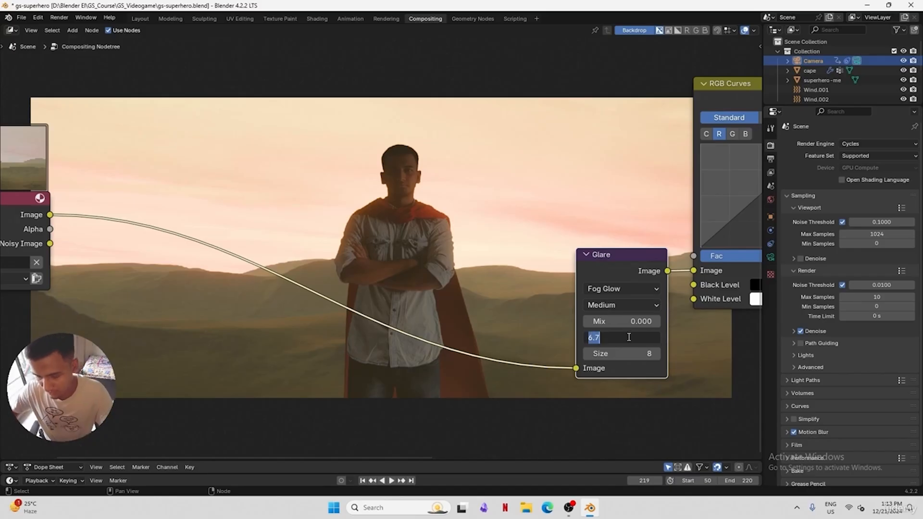
pyautogui.write('5')
pyautogui.press('Return')
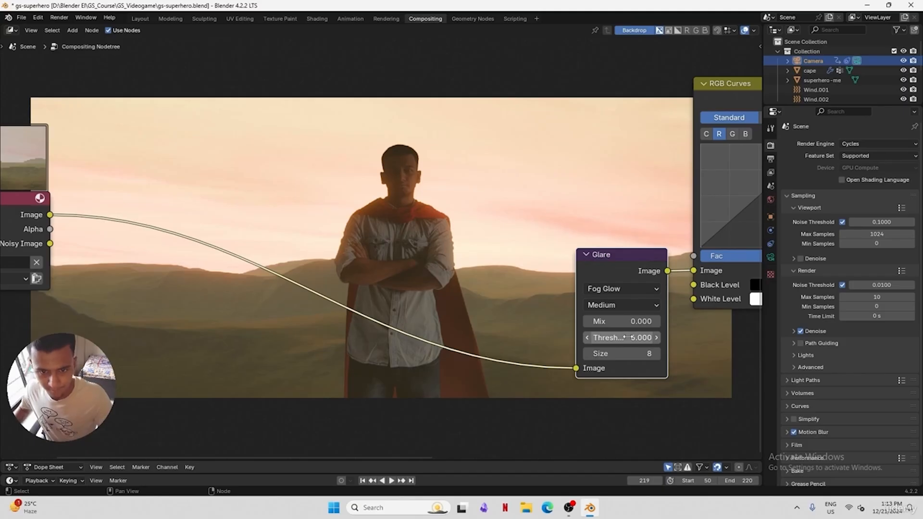
# Set the Dispersion of the Lens Distortion node to 0.01
pyautogui.keyDown('alt'); pyautogui.moveTo(585, 196); pyautogui.dragTo(116, 289); pyautogui.keyUp('alt')
pyautogui.keyDown('alt'); pyautogui.moveTo(661, 258); pyautogui.dragTo(478, 300); pyautogui.keyUp('alt')
pyautogui.click(582, 282)
pyautogui.write('0.0')
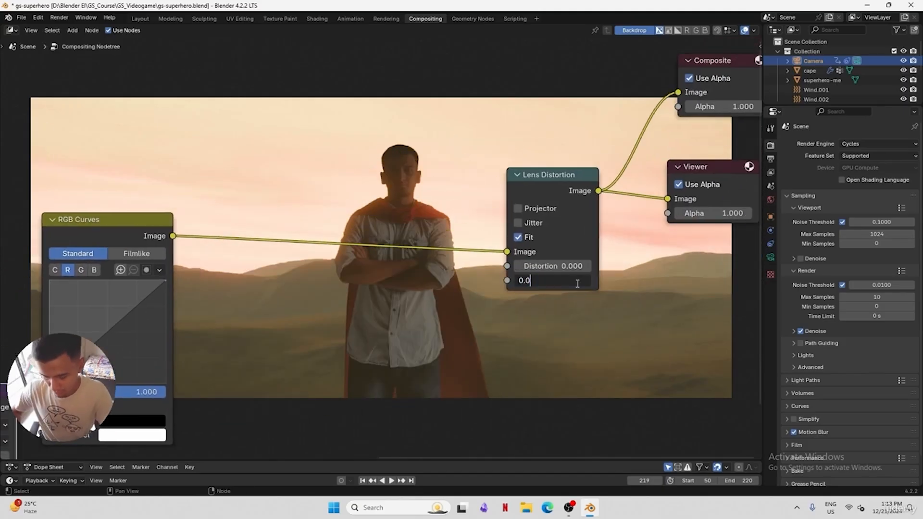
pyautogui.write('1')
pyautogui.press('Return')
# Try a Mix of 0.6 on the Glare node and reset it to 0
pyautogui.keyDown('alt'); pyautogui.moveTo(111, 308); pyautogui.dragTo(361, 269); pyautogui.keyUp('alt')
pyautogui.keyDown('alt'); pyautogui.moveTo(121, 274); pyautogui.dragTo(497, 194); pyautogui.keyUp('alt')
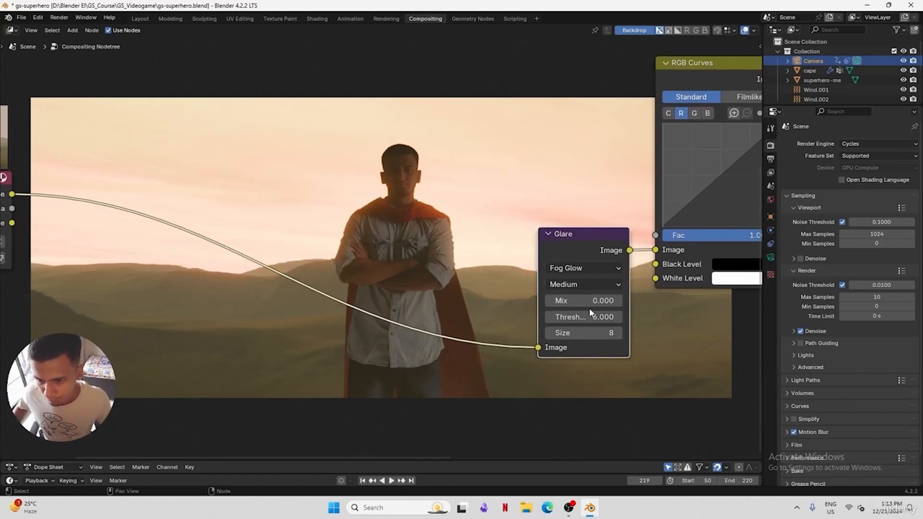
pyautogui.moveTo(588, 303)
pyautogui.mouseDown()
pyautogui.moveTo(688, 302)
pyautogui.moveTo(589, 302)
pyautogui.moveTo(604, 303)
pyautogui.mouseUp()
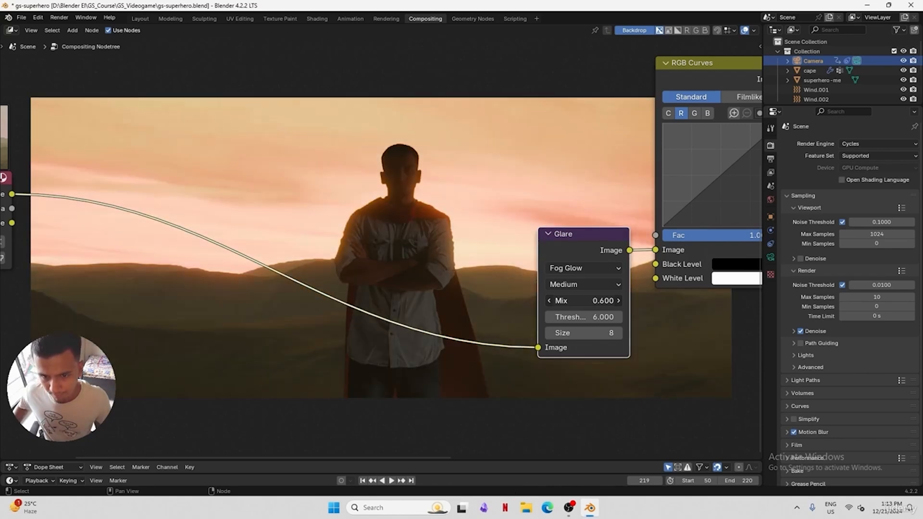
pyautogui.click(587, 302)
pyautogui.write('0')
pyautogui.press('Return')
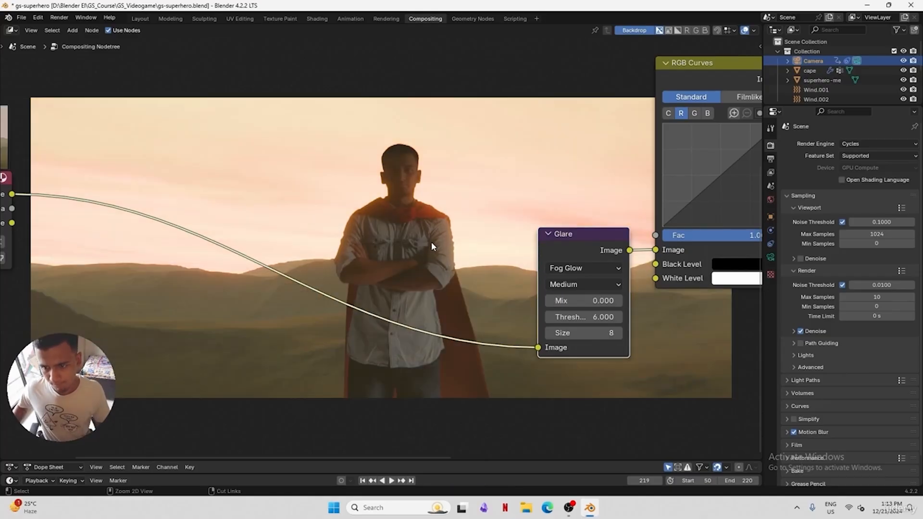
# Save the project file and bring the whole compositing node tree into view
pyautogui.hotkey('ctrl', 's')
pyautogui.scroll(-5, 439, 212)
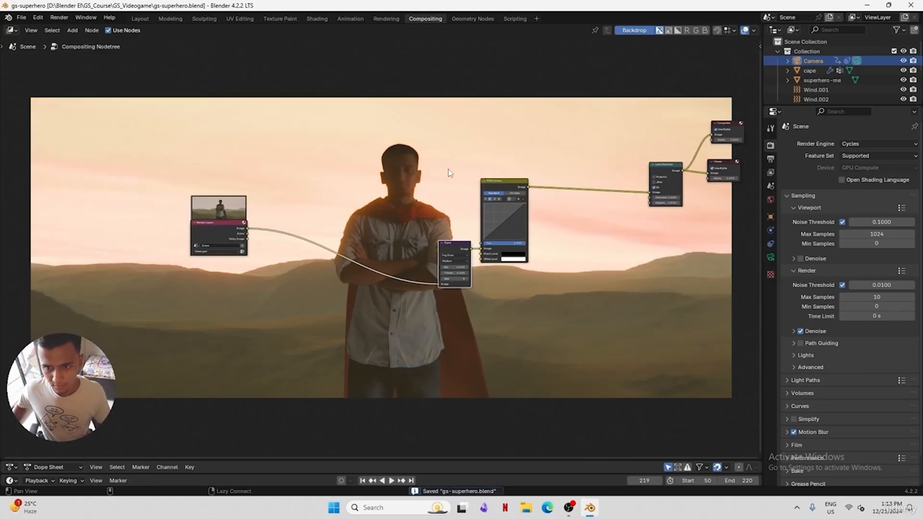
pyautogui.moveTo(448, 168); pyautogui.dragTo(393, 232, button='middle')
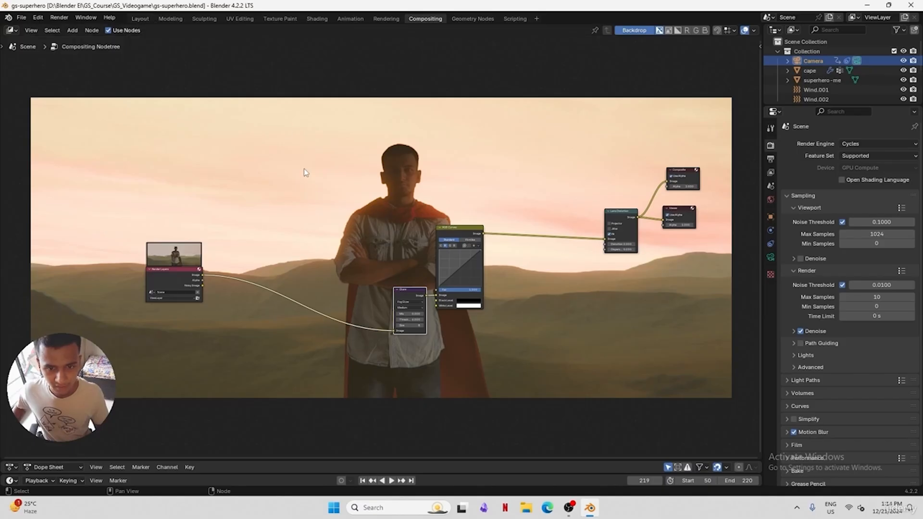
# Return to the Layout workspace and browse for the render output path inside the C:\tmp\GS_Course folder
pyautogui.click(142, 18)
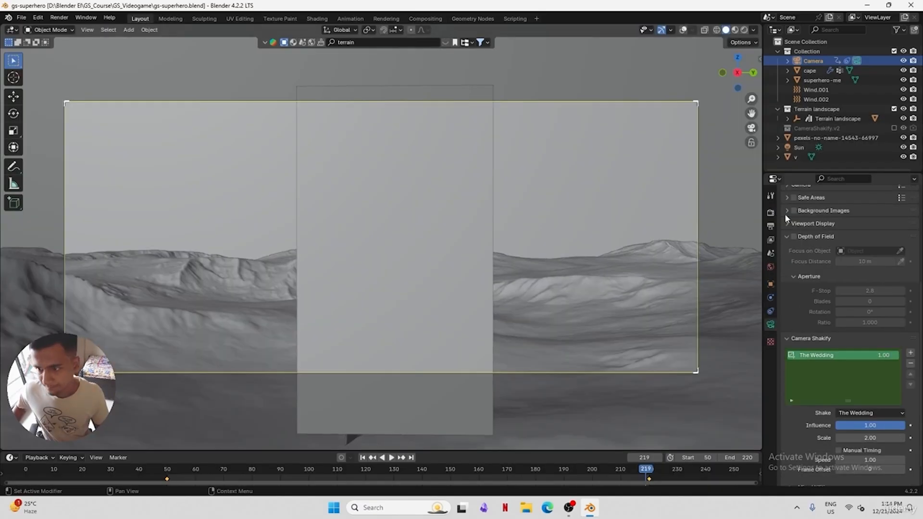
pyautogui.scroll(-4, 784, 214)
pyautogui.scroll(5, 817, 240)
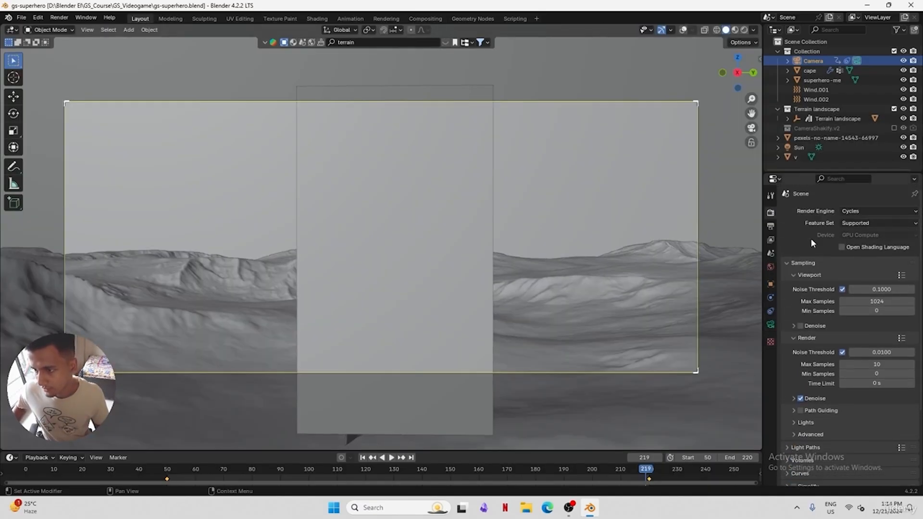
pyautogui.click(771, 226)
pyautogui.scroll(-3, 843, 330)
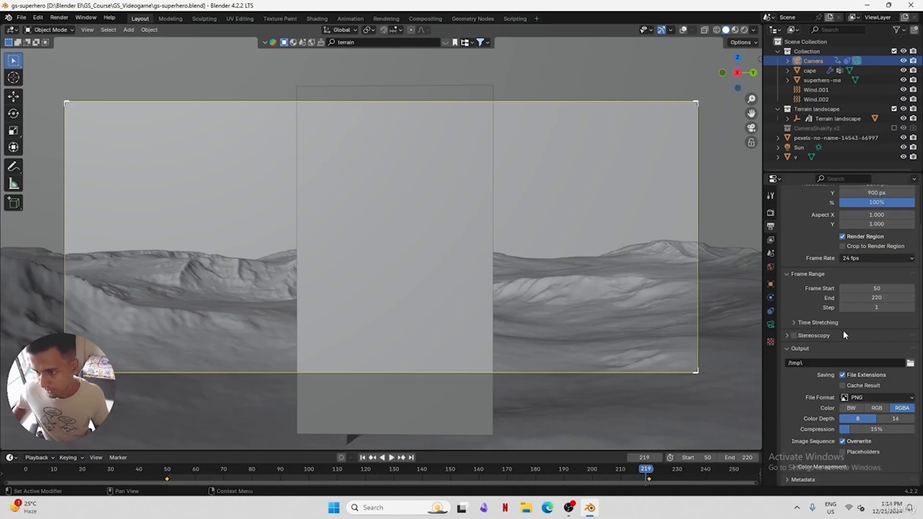
pyautogui.click(910, 350)
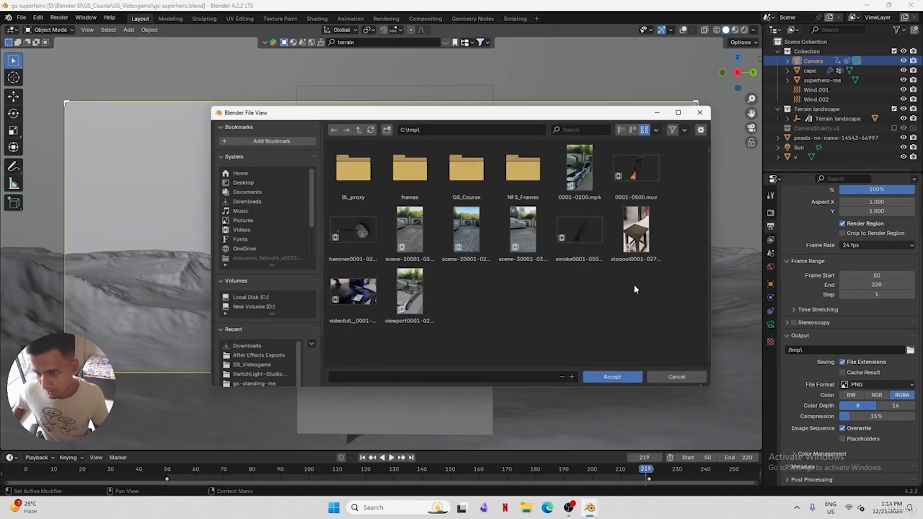
pyautogui.doubleClick(465, 167)
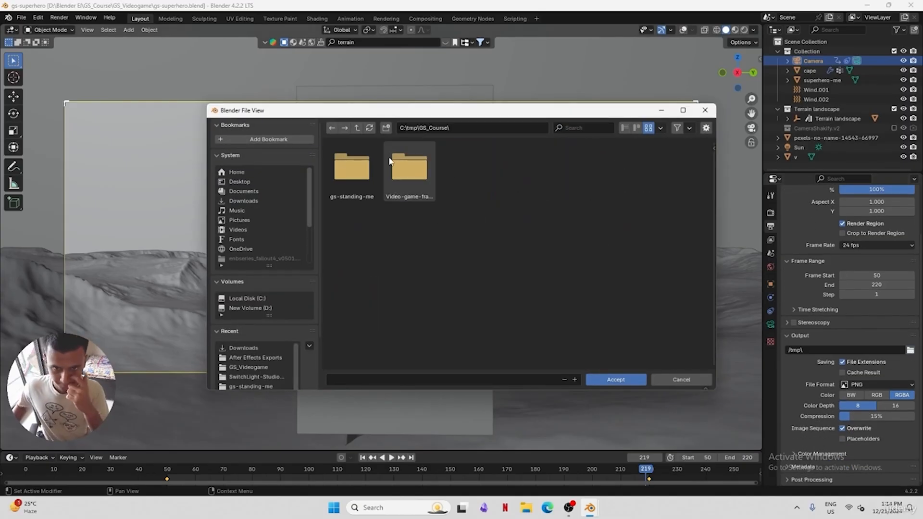
# Create a gs-superhero folder for the render output and accept it with the file name prefix frames_
pyautogui.click(386, 128)
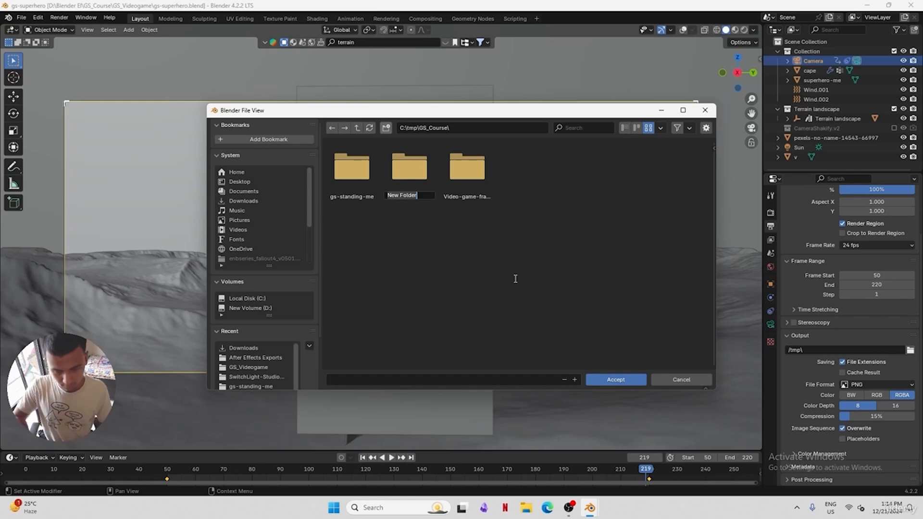
pyautogui.write('gs')
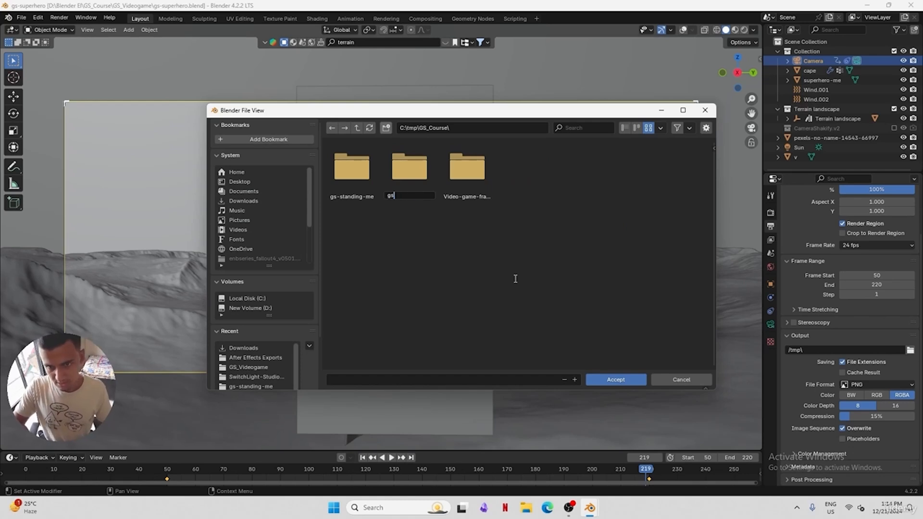
pyautogui.write('-superhero')
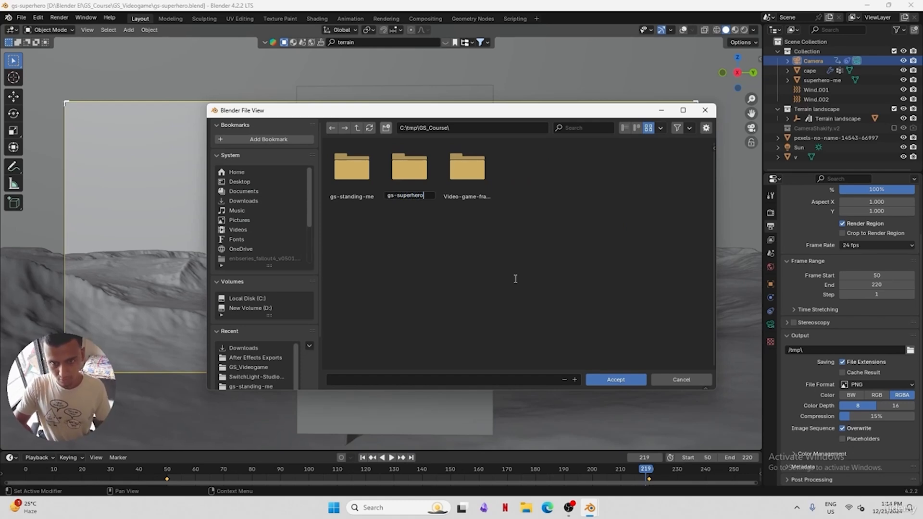
pyautogui.press('Return')
pyautogui.press('Return')
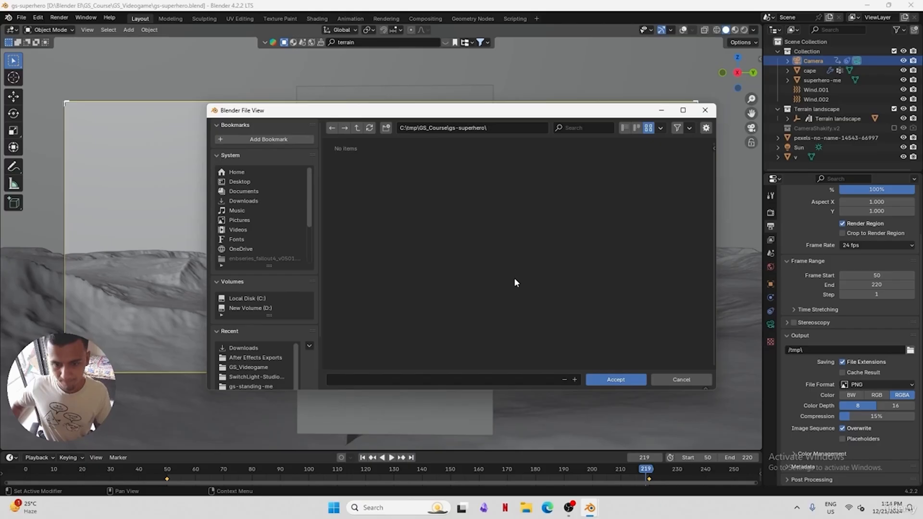
pyautogui.click(507, 380)
pyautogui.write('frames_')
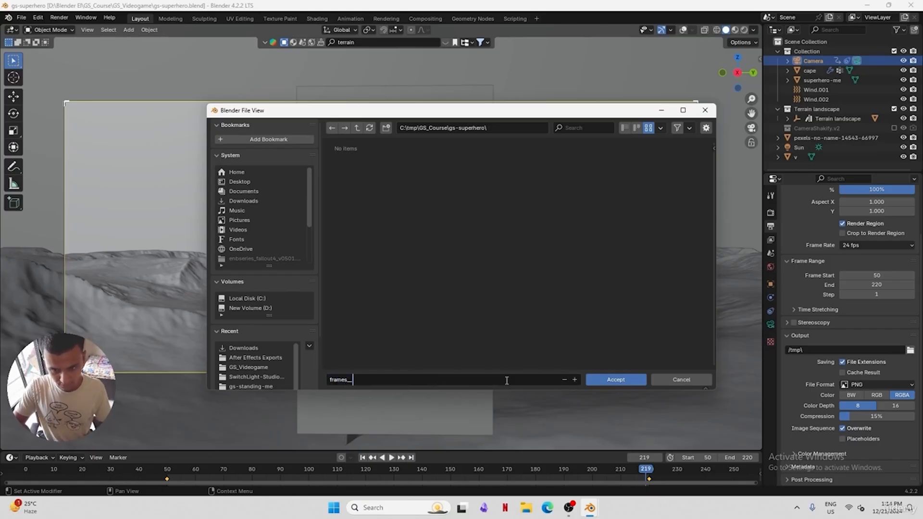
pyautogui.press('Return')
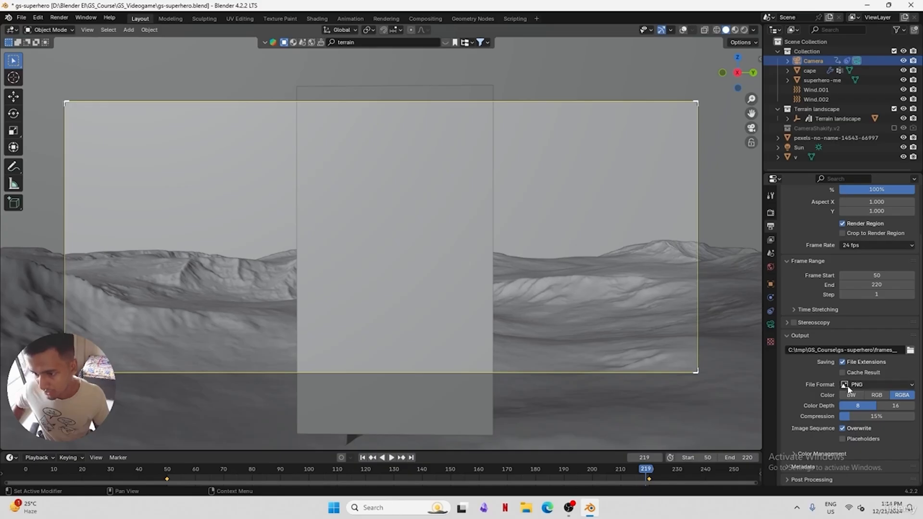
# Display the Cycles render settings, save the project file and bring up the render commands
pyautogui.click(771, 213)
pyautogui.hotkey('ctrl', 's')
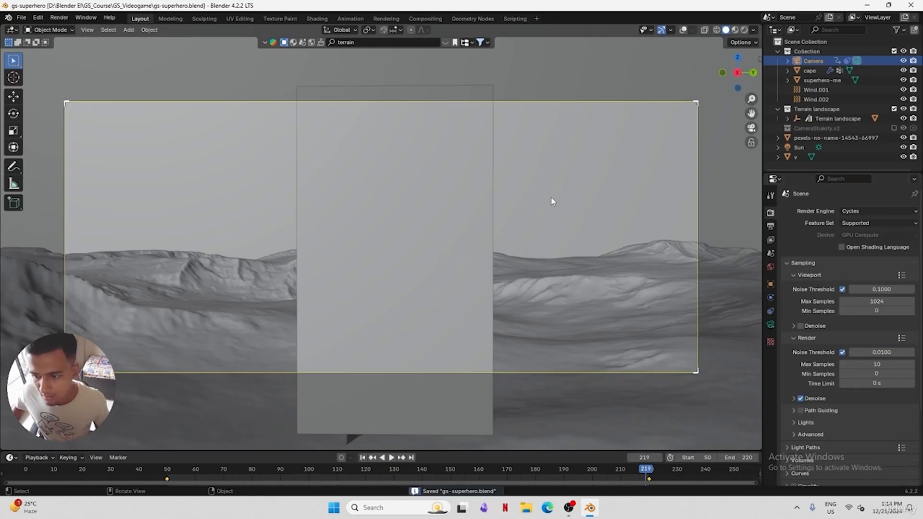
pyautogui.click(59, 16)
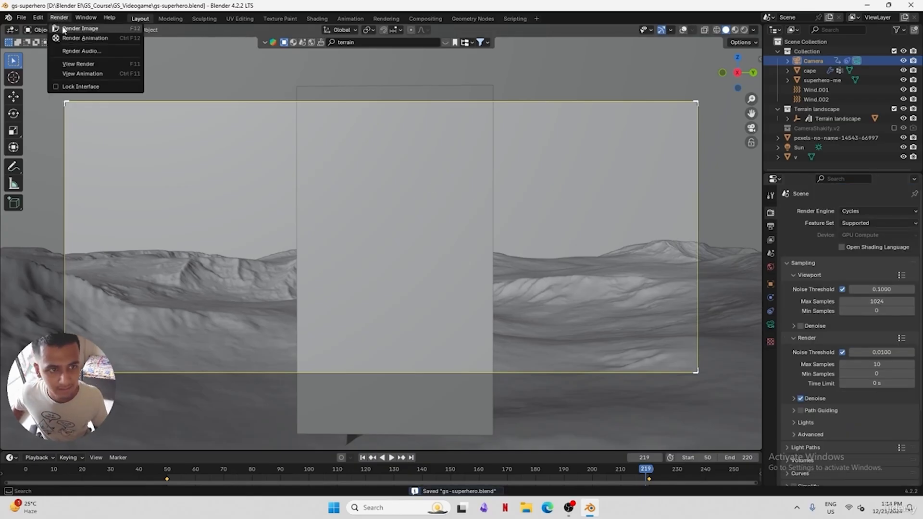
pyautogui.click(60, 17)
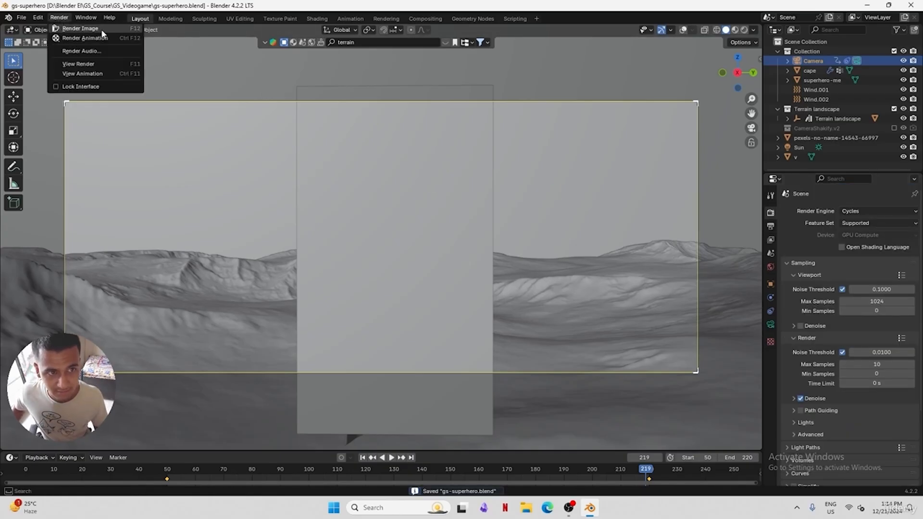